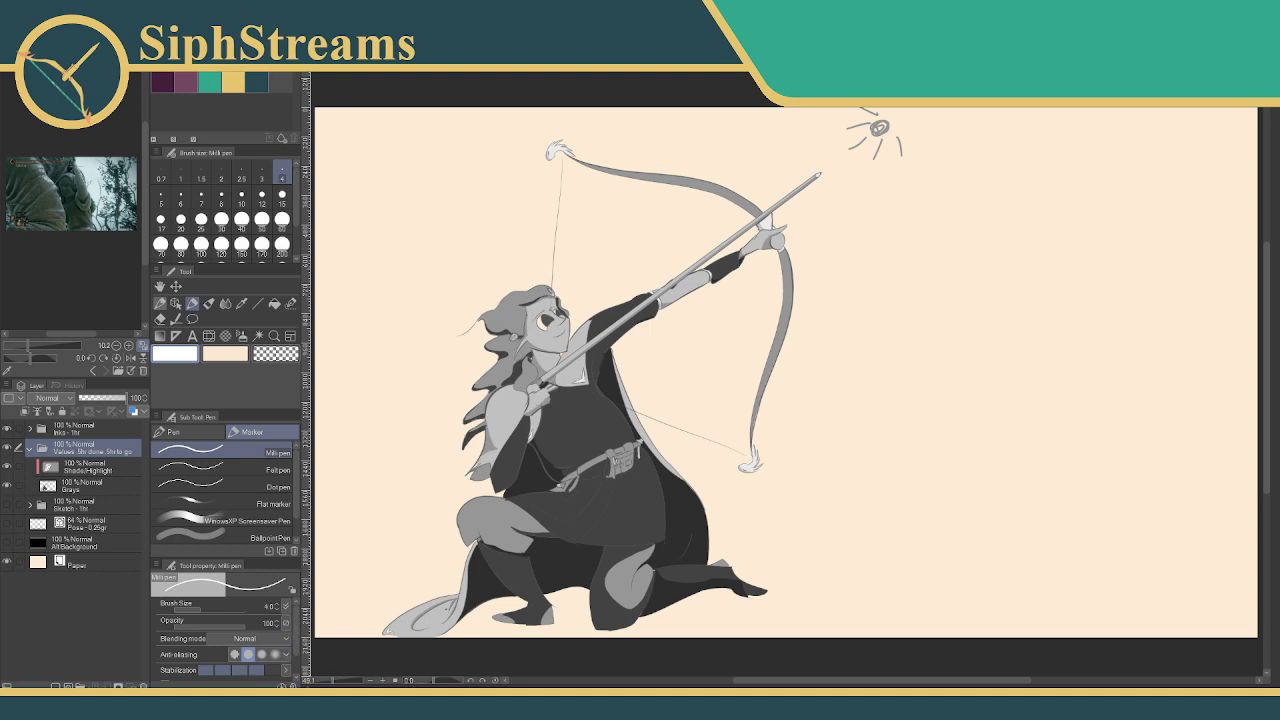
- Map the pen tablet's working area to the first monitor only and close the tablet settings
{"action": "left_click", "coordinate": [523, 197]}
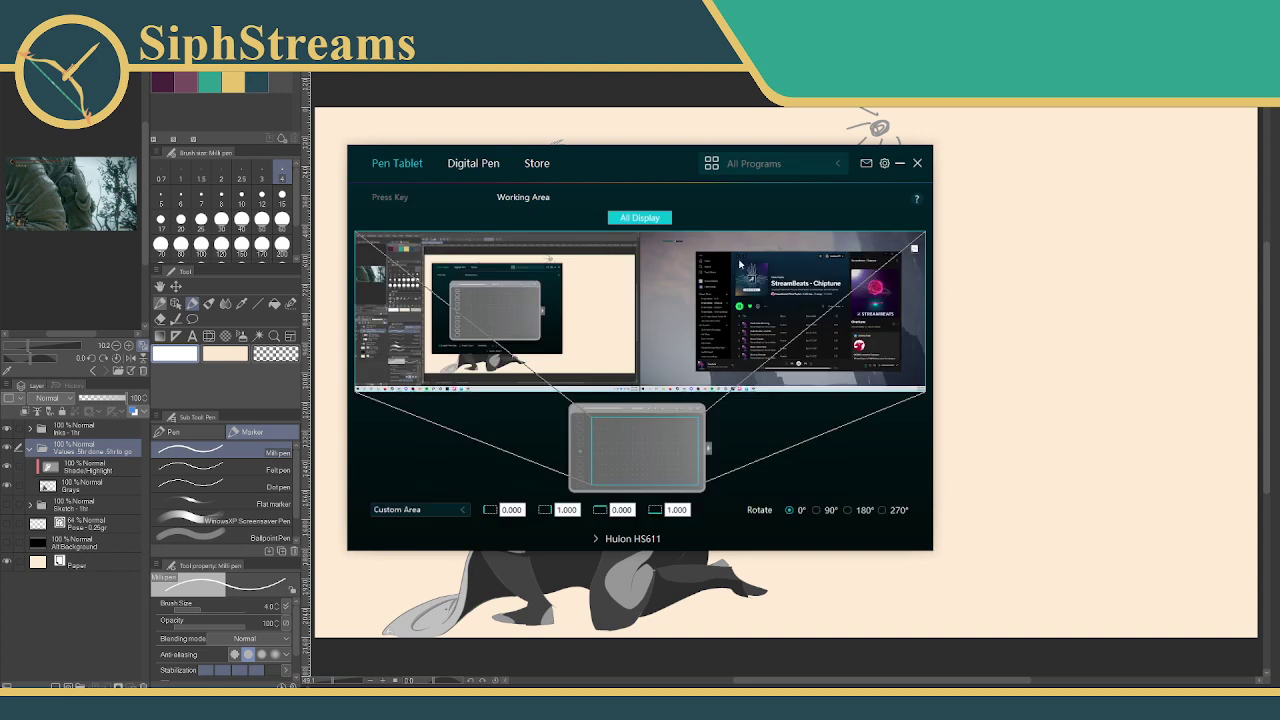
{"action": "left_click", "coordinate": [572, 372]}
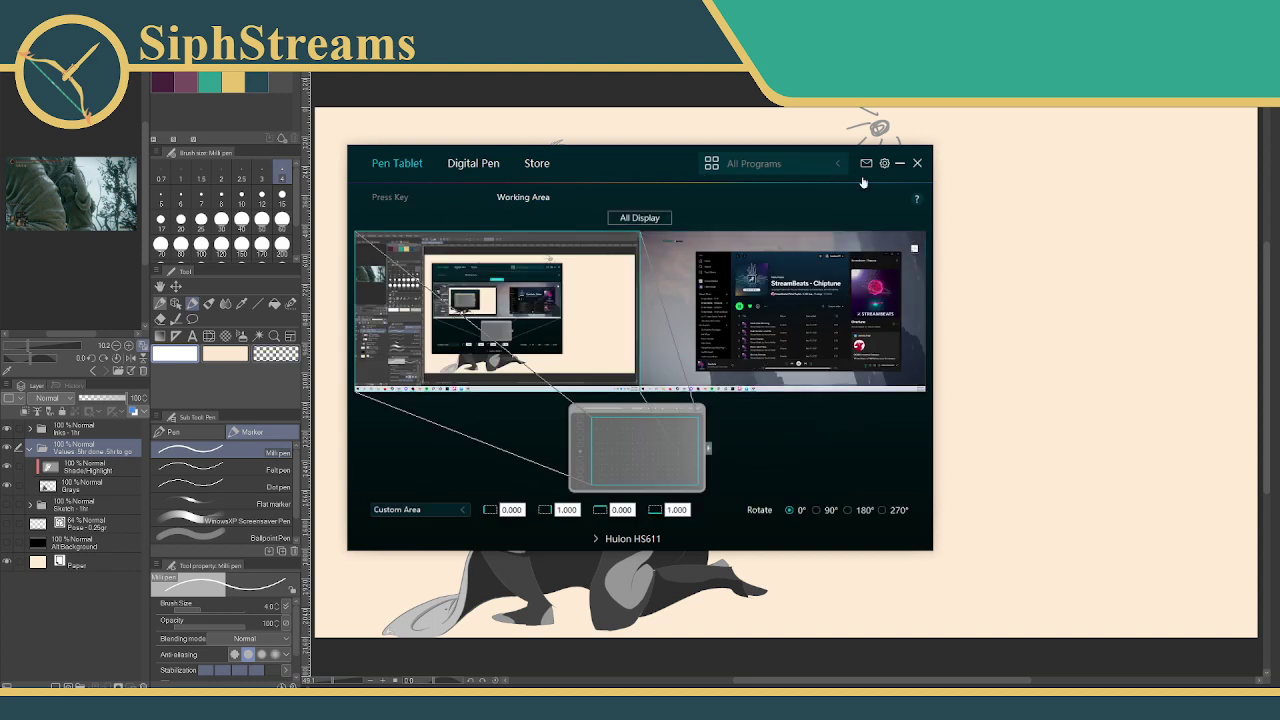
{"action": "left_click", "coordinate": [916, 164]}
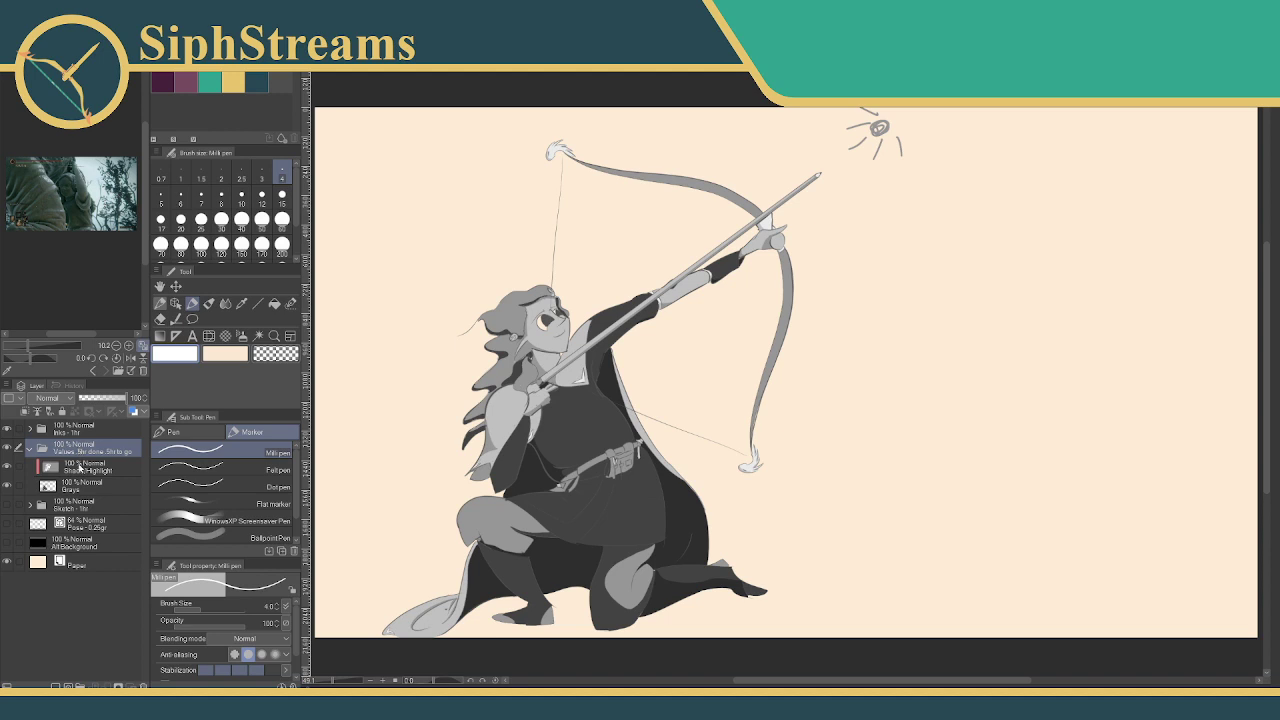
- Toggle the Shade/Highlight and Greys layers off and on to compare the drawing with and without them
{"action": "left_click", "coordinate": [8, 467]}
{"action": "left_click", "coordinate": [8, 486]}
{"action": "left_click", "coordinate": [8, 486]}
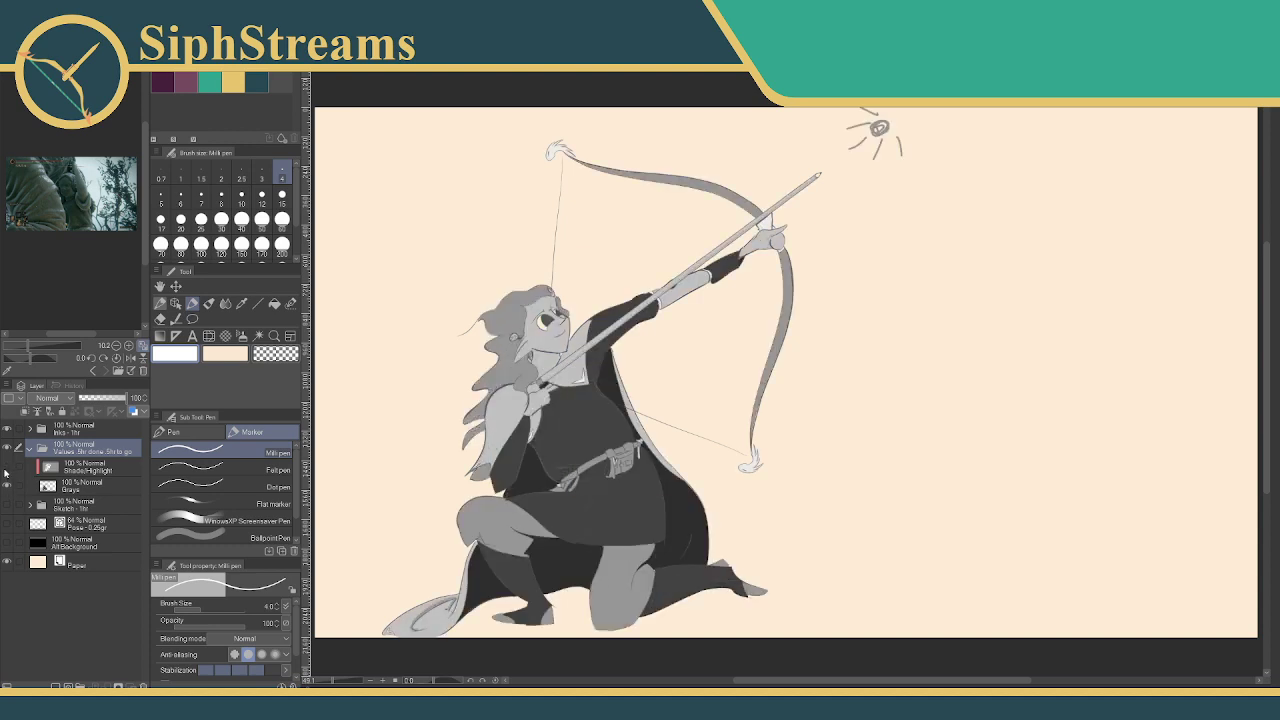
{"action": "left_click", "coordinate": [8, 467]}
{"action": "left_click", "coordinate": [8, 485]}
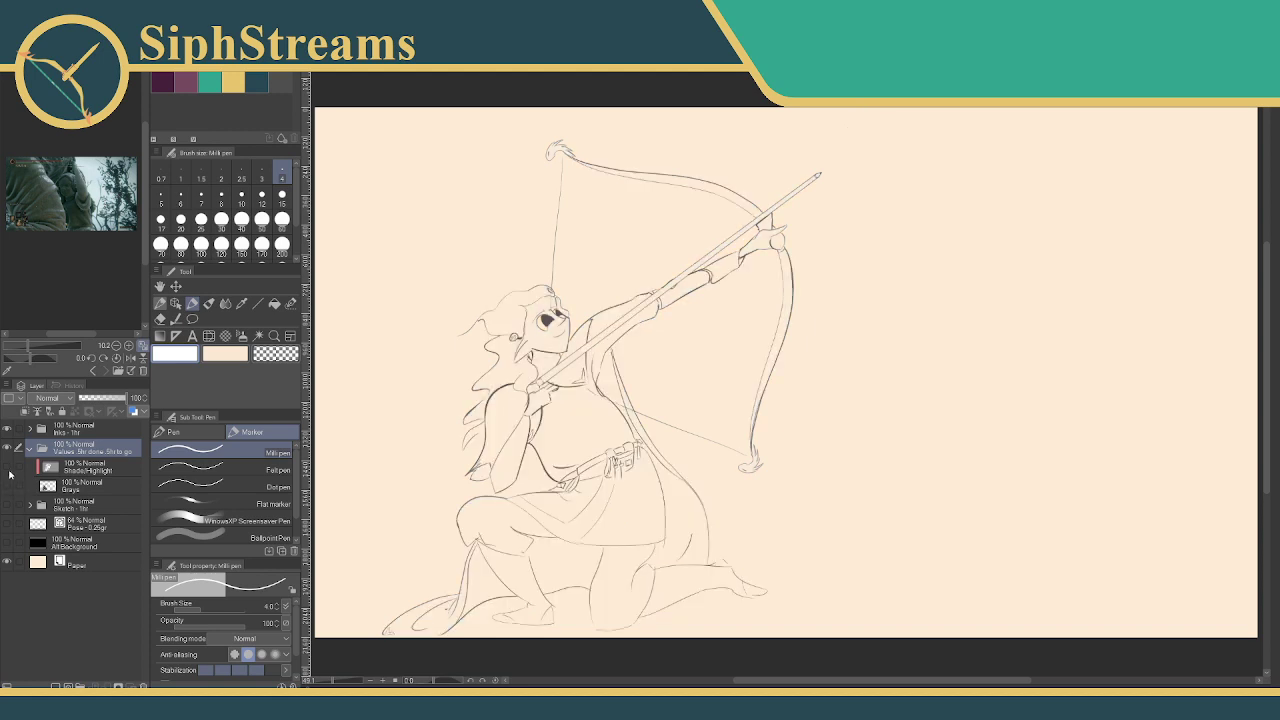
{"action": "left_click", "coordinate": [12, 468]}
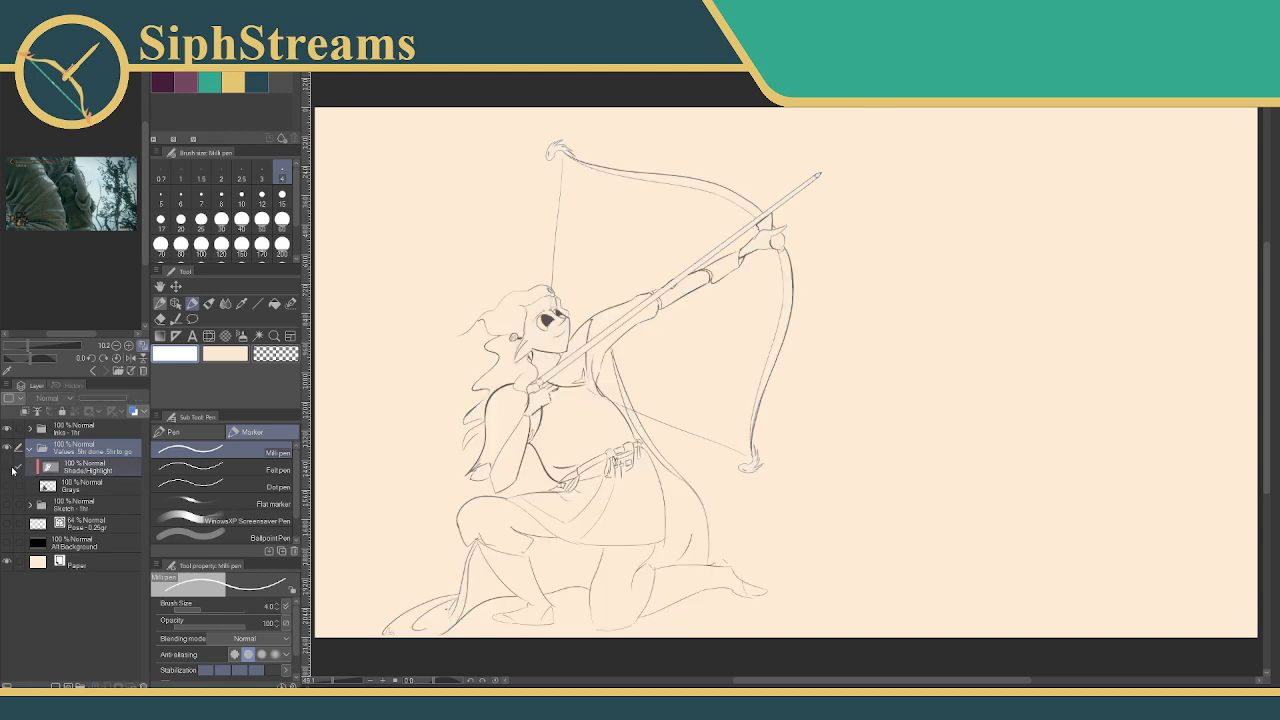
{"action": "left_click", "coordinate": [8, 485]}
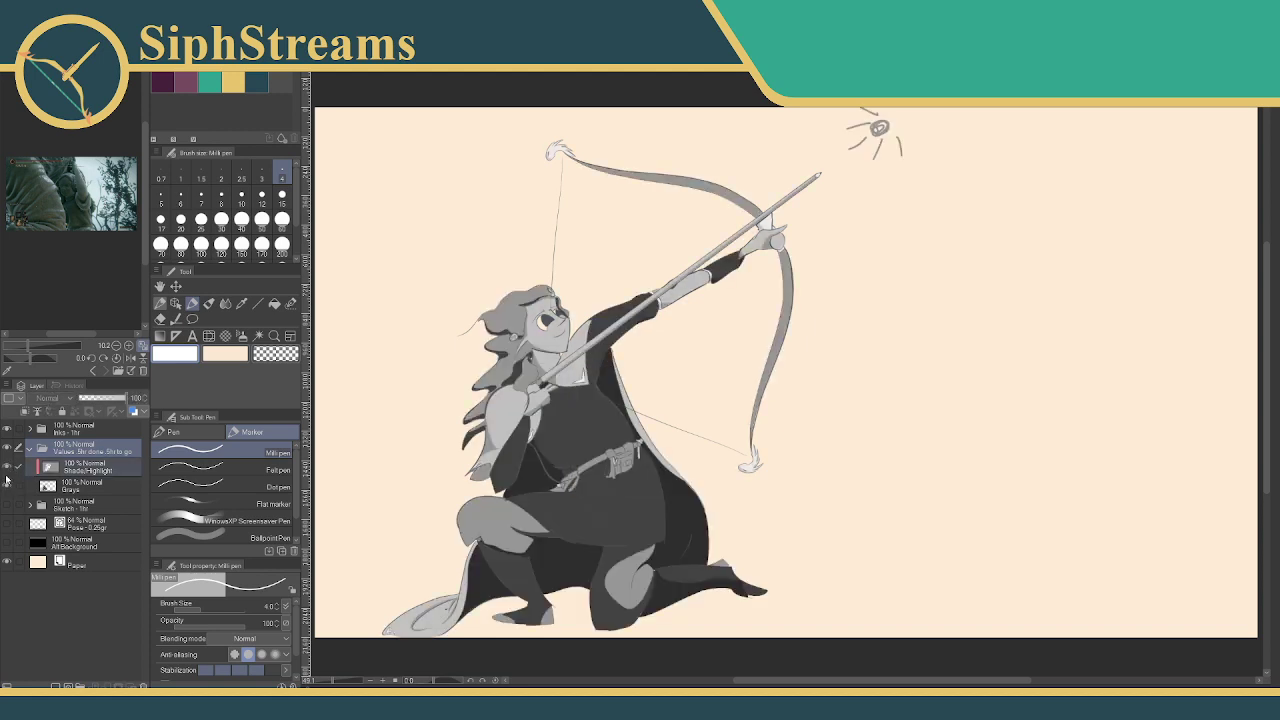
{"action": "left_click", "coordinate": [8, 467]}
{"action": "left_click", "coordinate": [7, 468]}
- Switch to the other virtual desktop, look through the task overview and return to the drawing
{"action": "key", "text": "ctrl+super+Right"}
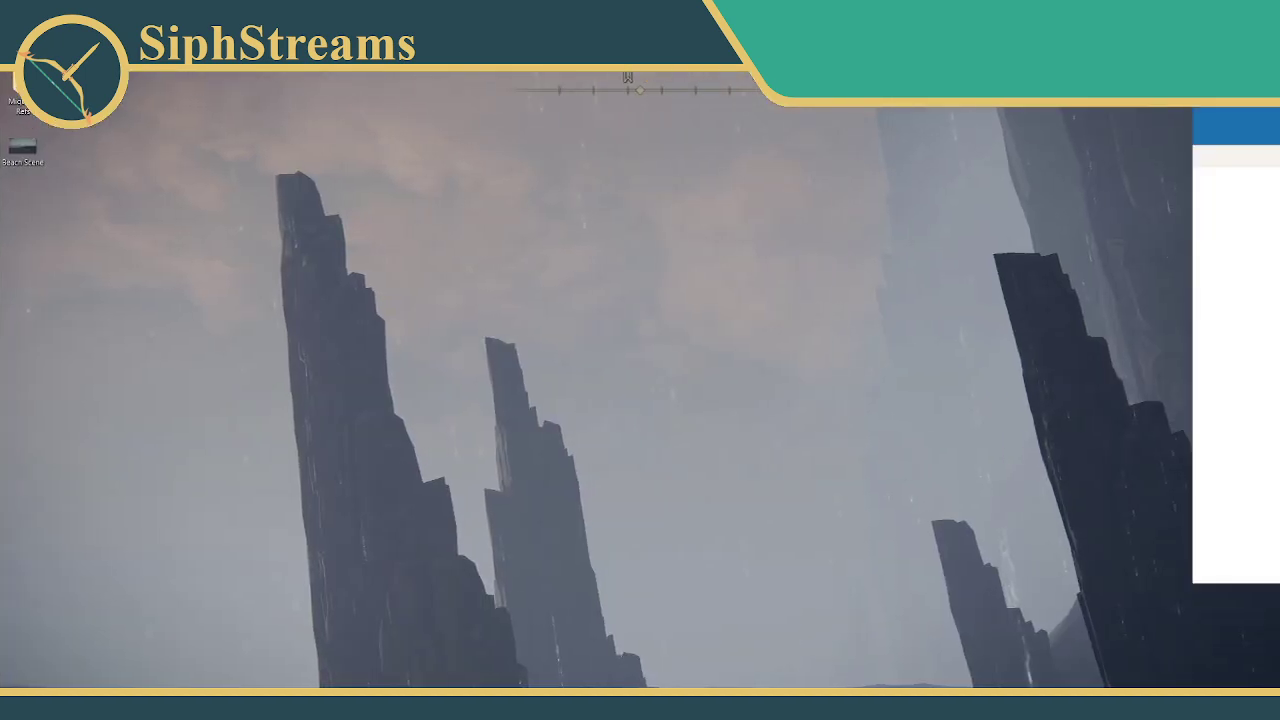
{"action": "key", "text": "super+Tab"}
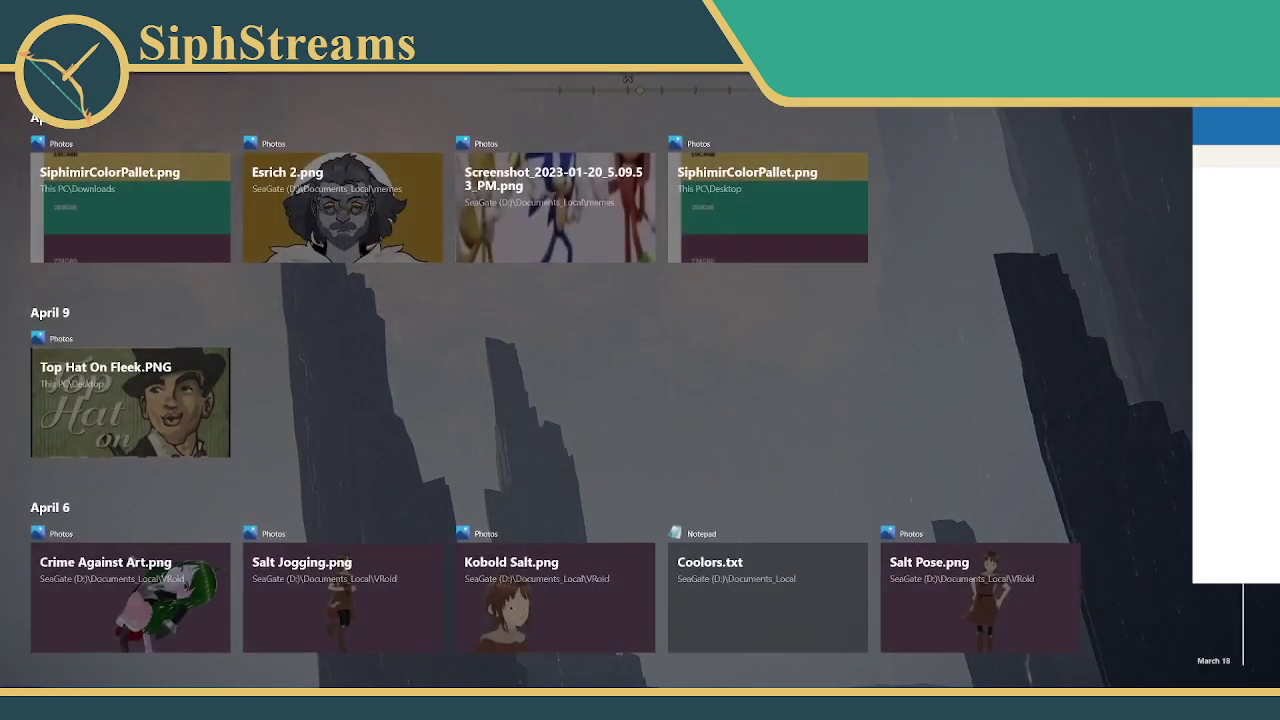
{"action": "key", "text": "ctrl+super+Left"}
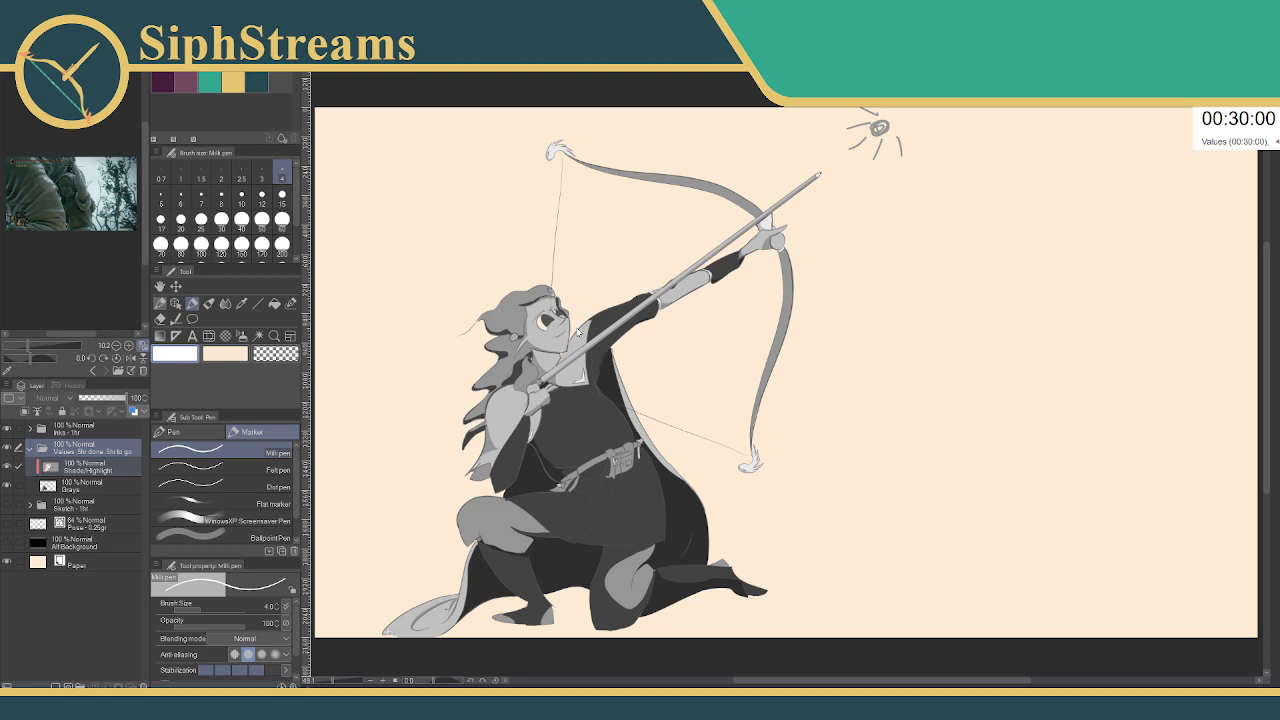
- Make the Shade/Highlight layer in the Values folder the active layer
{"action": "left_click_drag", "start_coordinate": [608, 317], "coordinate": [643, 298]}
{"action": "left_click_drag", "start_coordinate": [516, 420], "coordinate": [478, 444]}
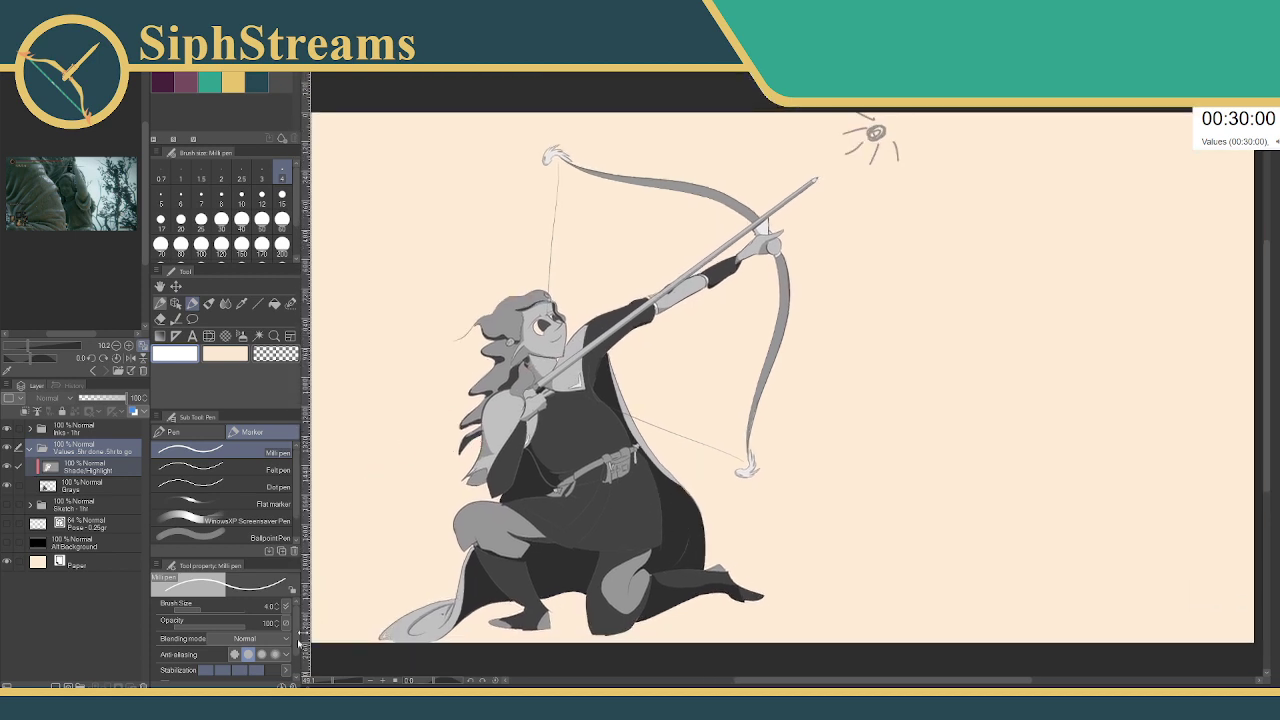
{"action": "left_click", "coordinate": [102, 471]}
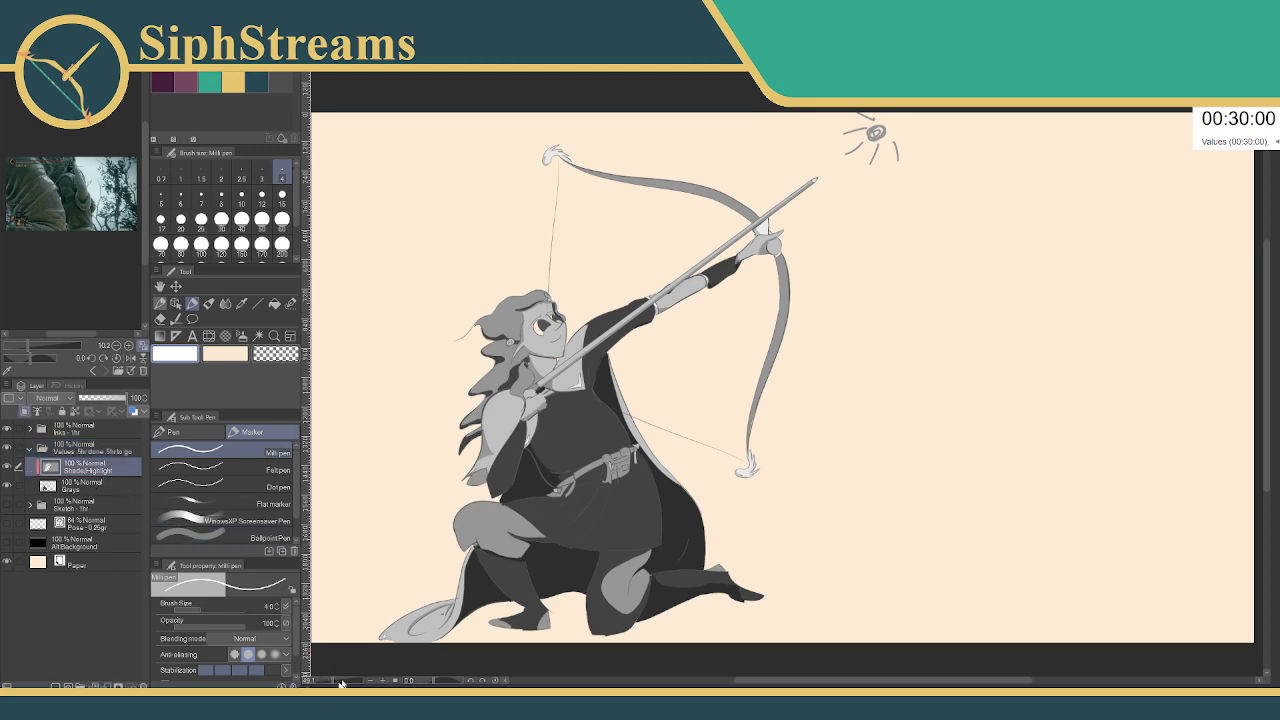
{"action": "left_click_drag", "start_coordinate": [333, 681], "coordinate": [336, 681]}
{"action": "left_click_drag", "start_coordinate": [480, 444], "coordinate": [638, 349]}
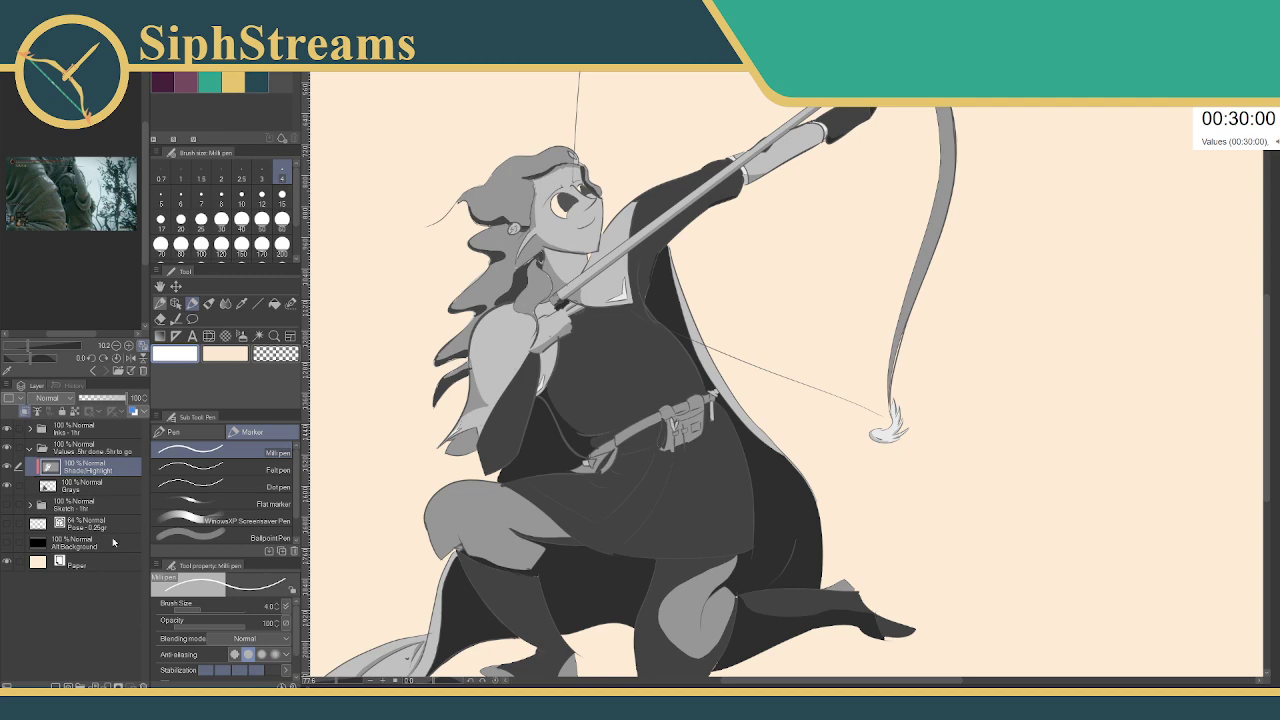
- Show the black AltBackground layer briefly to check the archer against it, and hide it again
{"action": "scroll", "coordinate": [430, 499], "scroll_direction": "down", "scroll_amount": 3}
{"action": "scroll", "coordinate": [430, 499], "scroll_direction": "up", "scroll_amount": 1}
{"action": "left_click", "coordinate": [8, 542]}
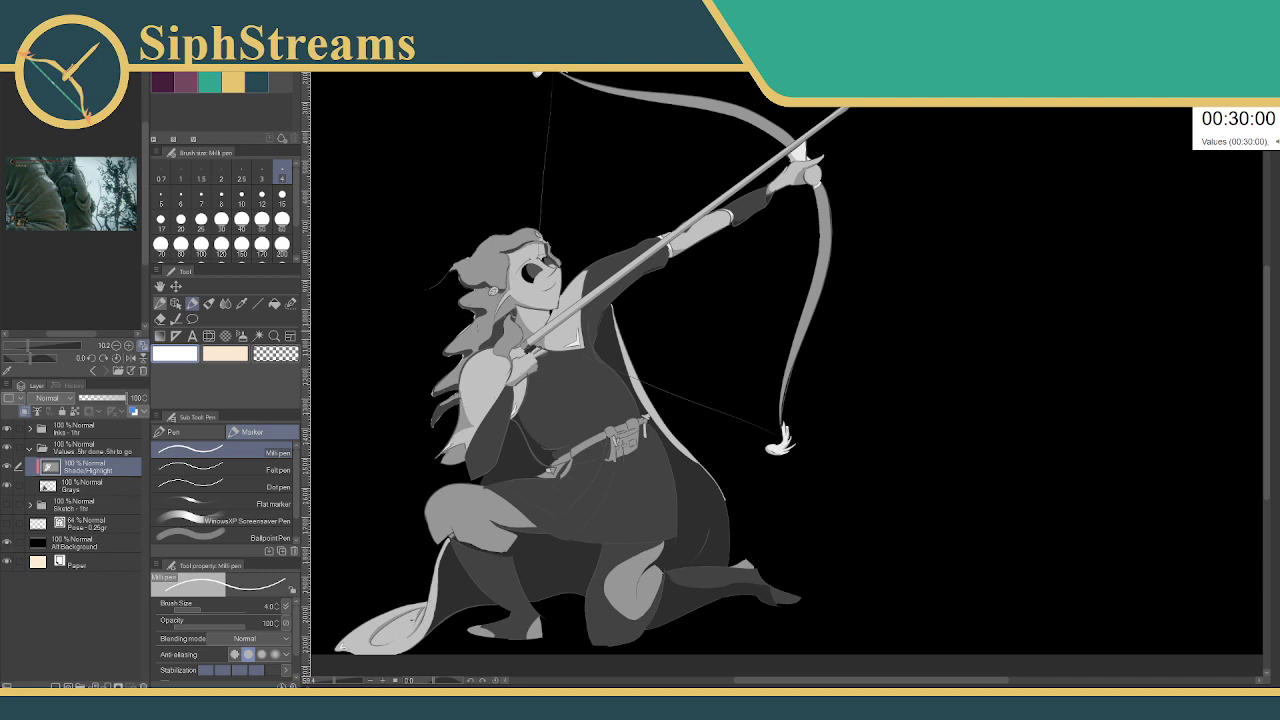
{"action": "left_click", "coordinate": [6, 543]}
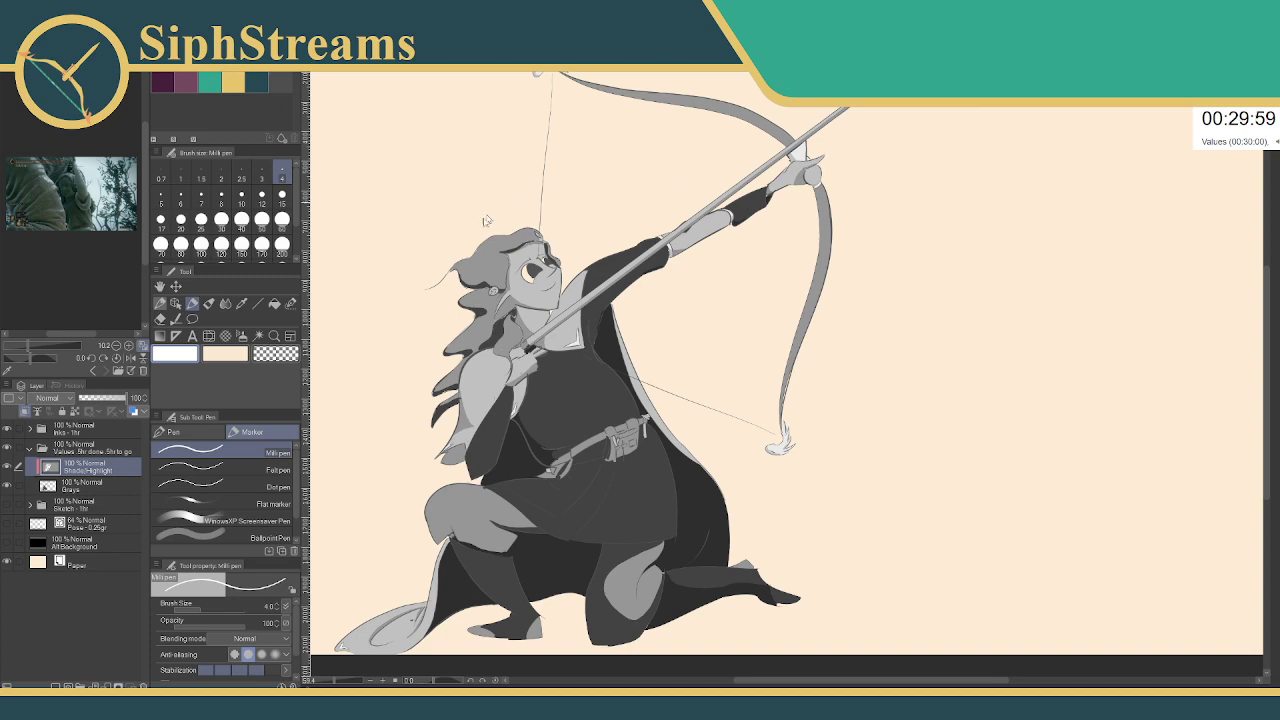
- Zoom in on the archer's head and load the Malenia 5-Value Grays color set
{"action": "left_click_drag", "start_coordinate": [516, 356], "coordinate": [524, 352]}
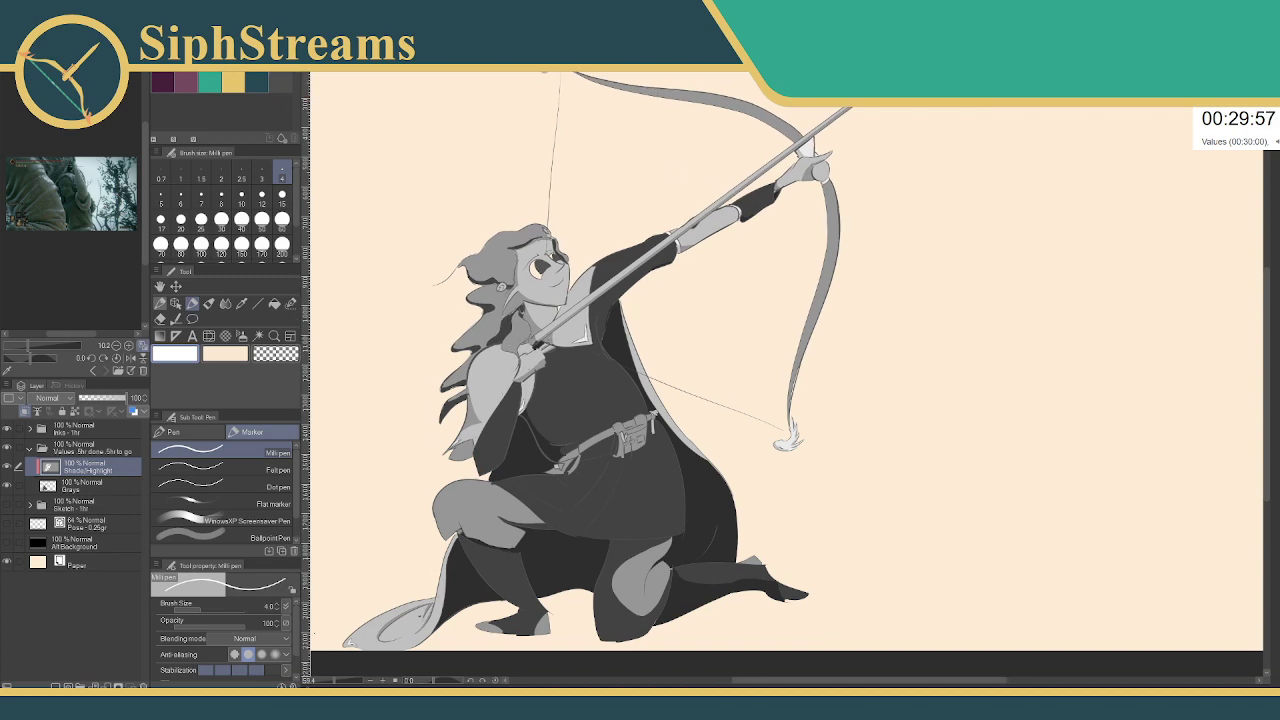
{"action": "left_click_drag", "start_coordinate": [336, 682], "coordinate": [341, 682]}
{"action": "left_click_drag", "start_coordinate": [435, 320], "coordinate": [519, 444]}
{"action": "left_click_drag", "start_coordinate": [336, 682], "coordinate": [340, 682]}
{"action": "left_click_drag", "start_coordinate": [344, 574], "coordinate": [471, 590]}
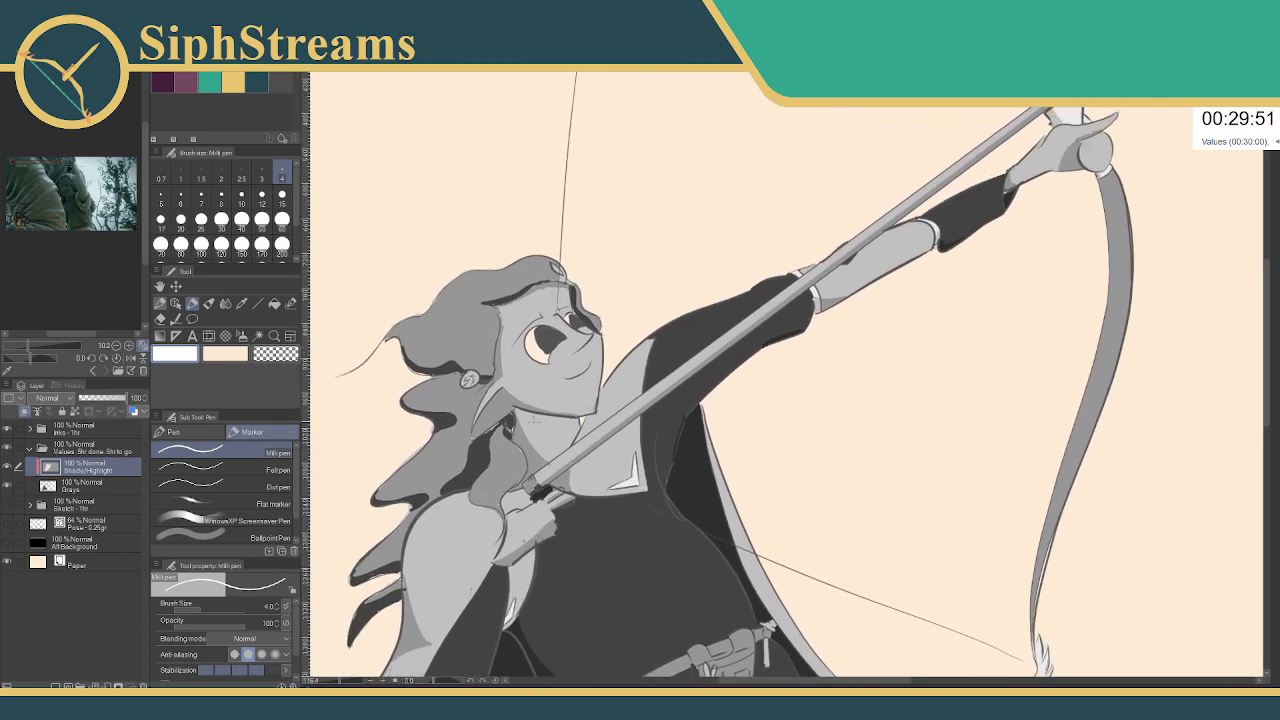
{"action": "scroll", "coordinate": [795, 370], "scroll_direction": "up", "scroll_amount": 2}
{"action": "left_click_drag", "start_coordinate": [600, 380], "coordinate": [840, 504]}
{"action": "left_click", "coordinate": [205, 70]}
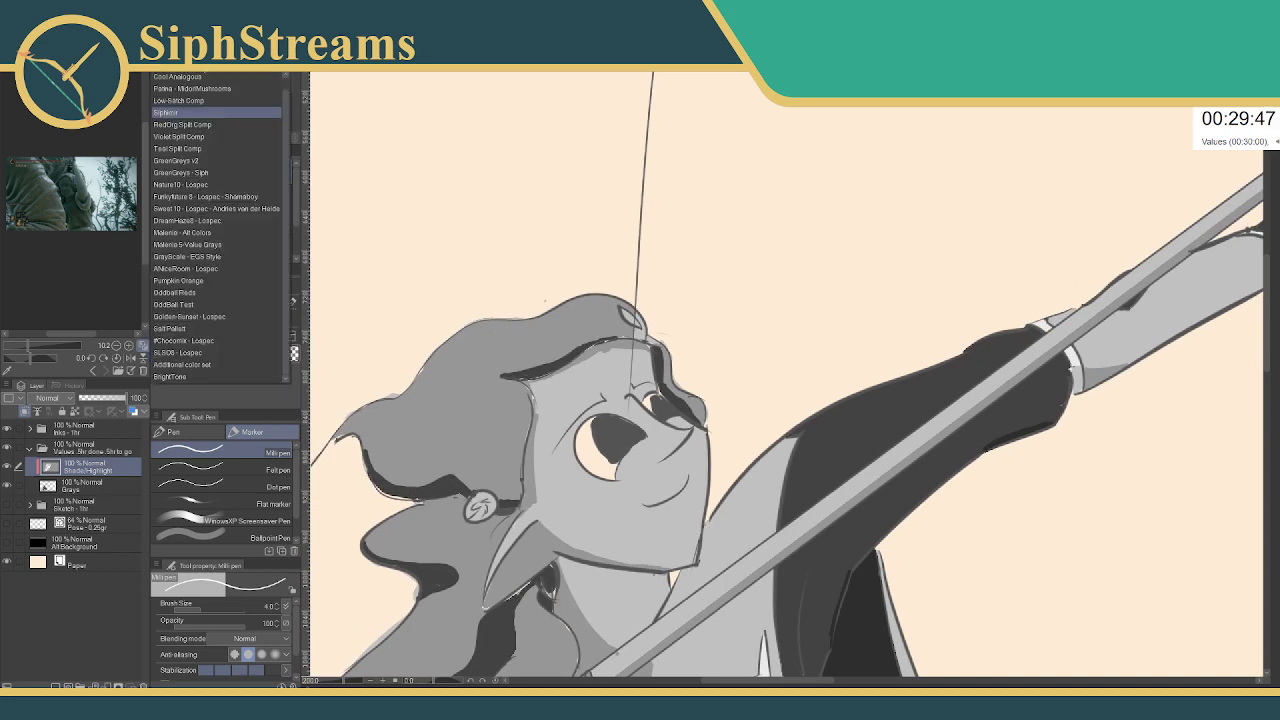
{"action": "left_click_drag", "start_coordinate": [285, 126], "coordinate": [287, 85]}
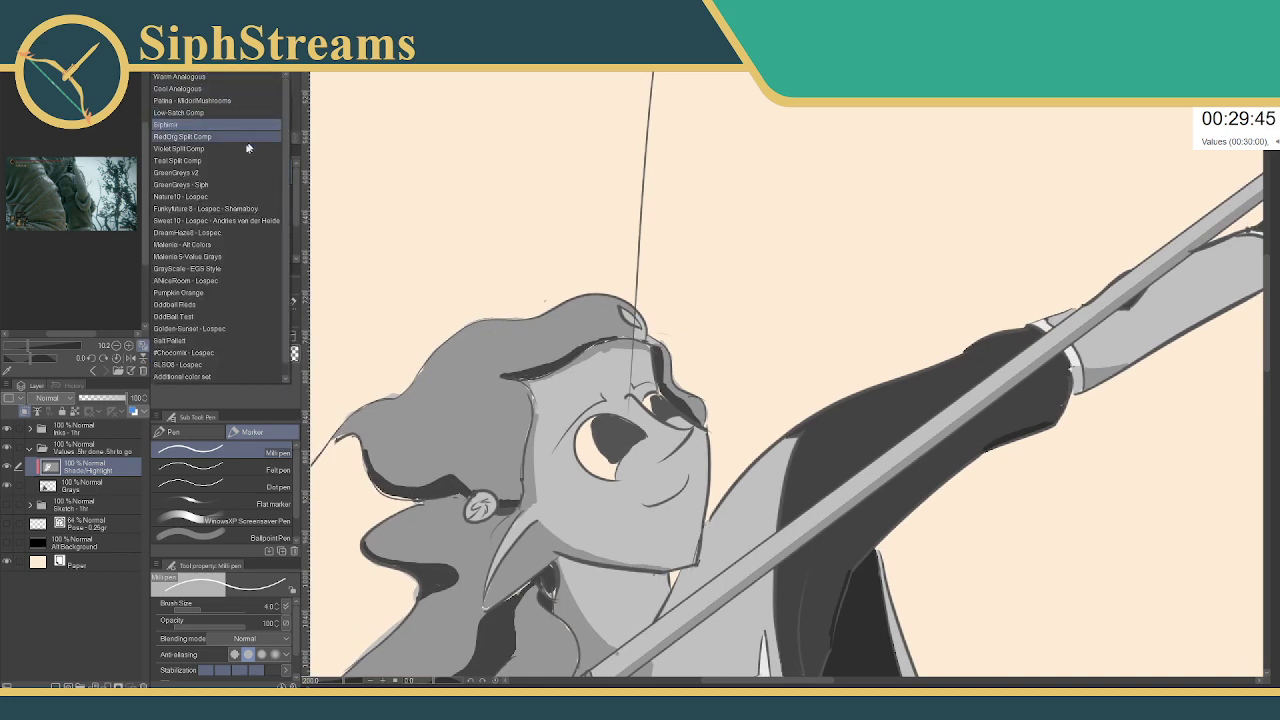
{"action": "left_click", "coordinate": [208, 245]}
{"action": "left_click", "coordinate": [186, 78]}
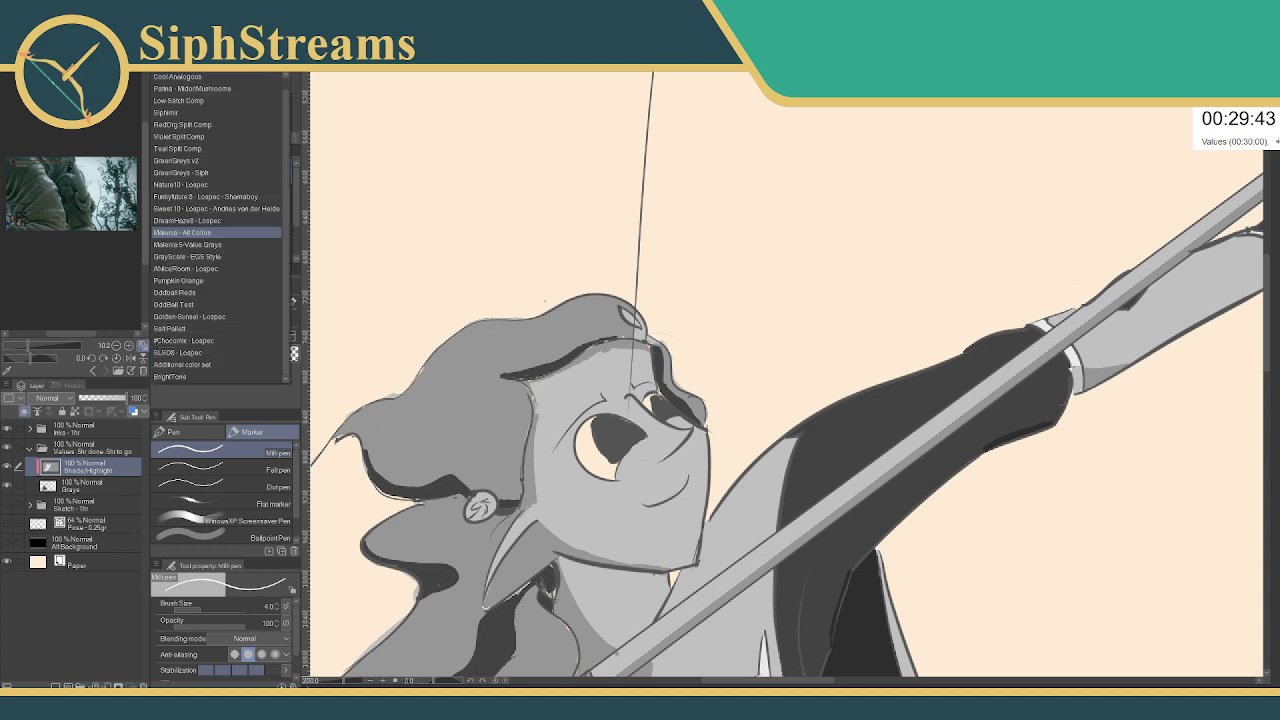
{"action": "left_click", "coordinate": [220, 246]}
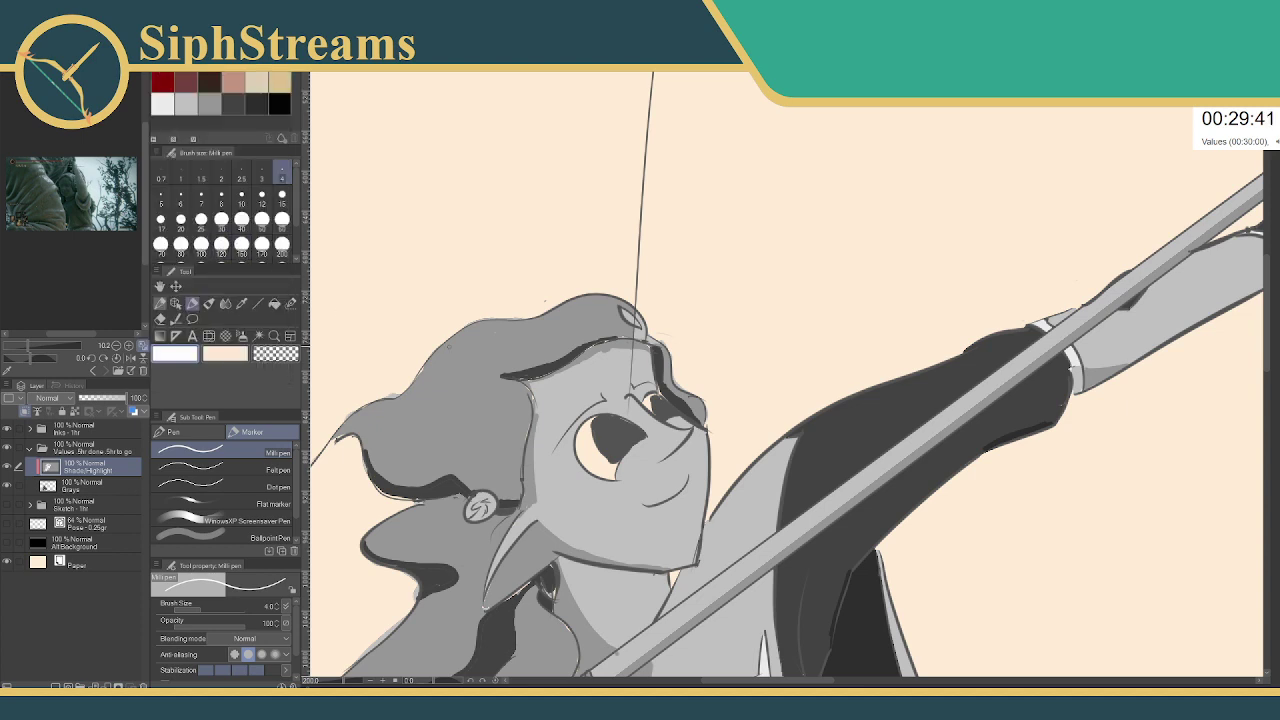
- Sample the hair's gray and fill the loose hair strand on the Greys layer with the Milli pen at size 6
{"action": "key", "text": "i"}
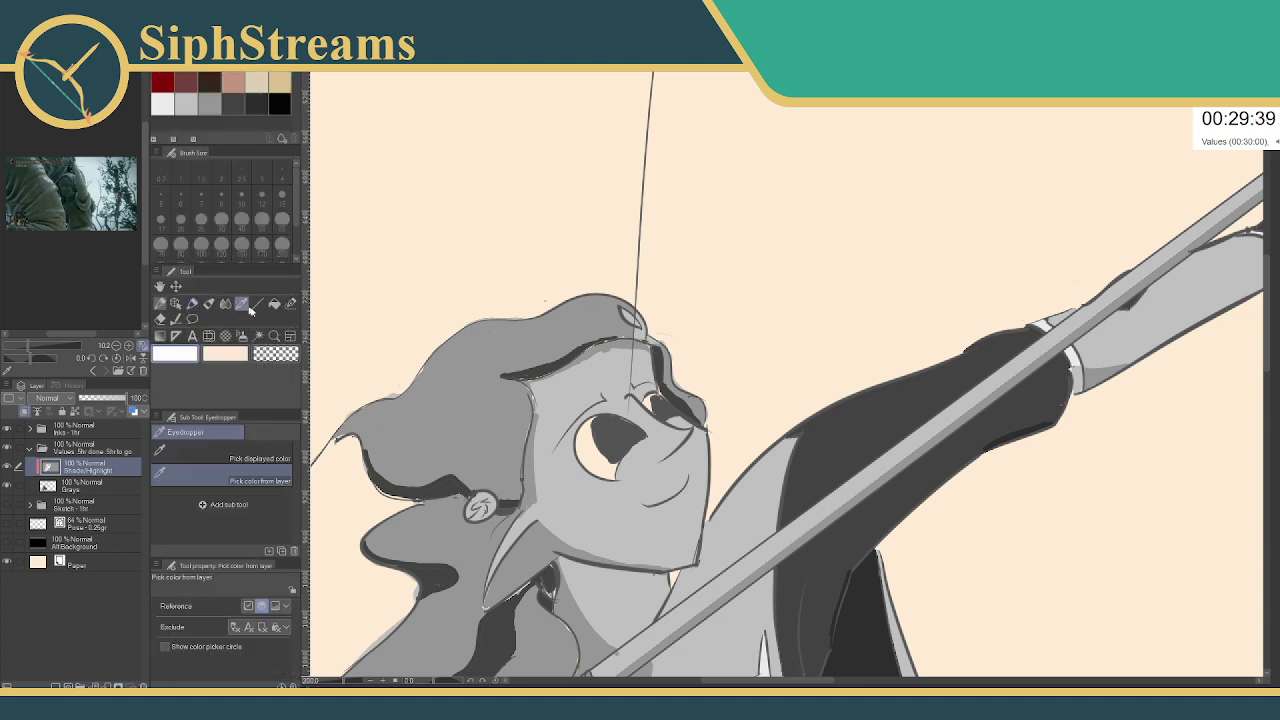
{"action": "left_click", "coordinate": [489, 404]}
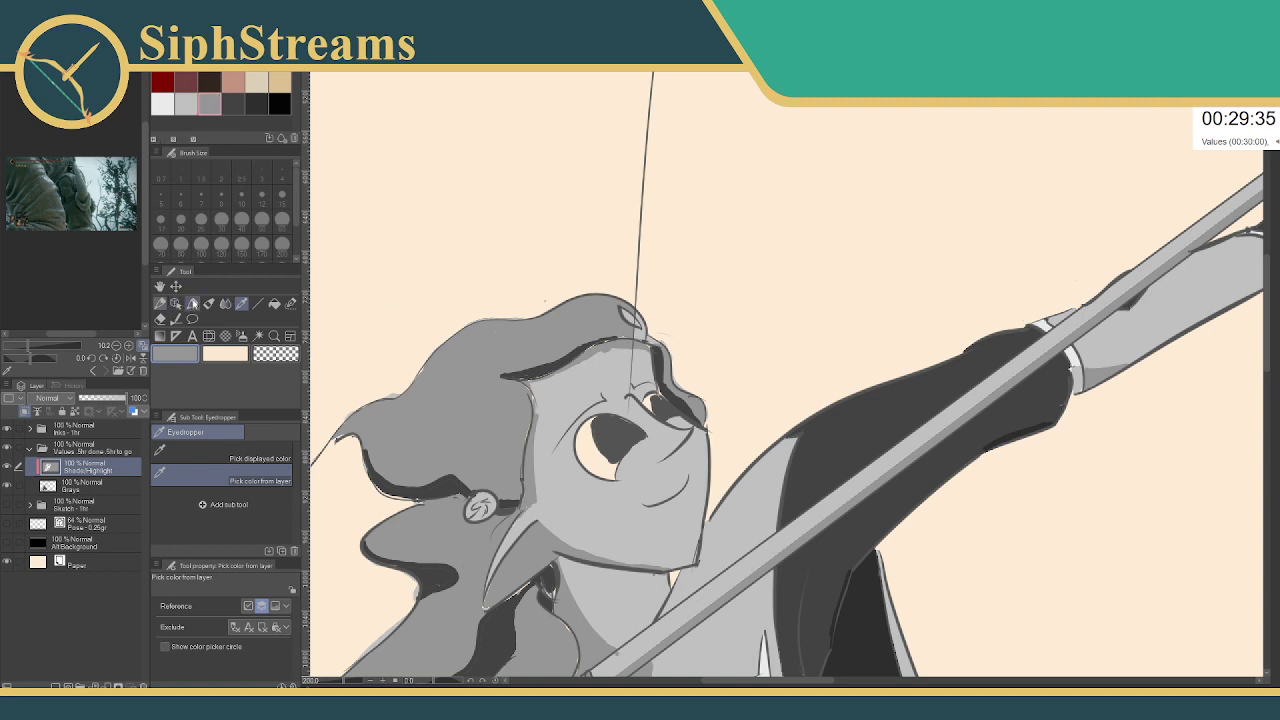
{"action": "left_click", "coordinate": [192, 303]}
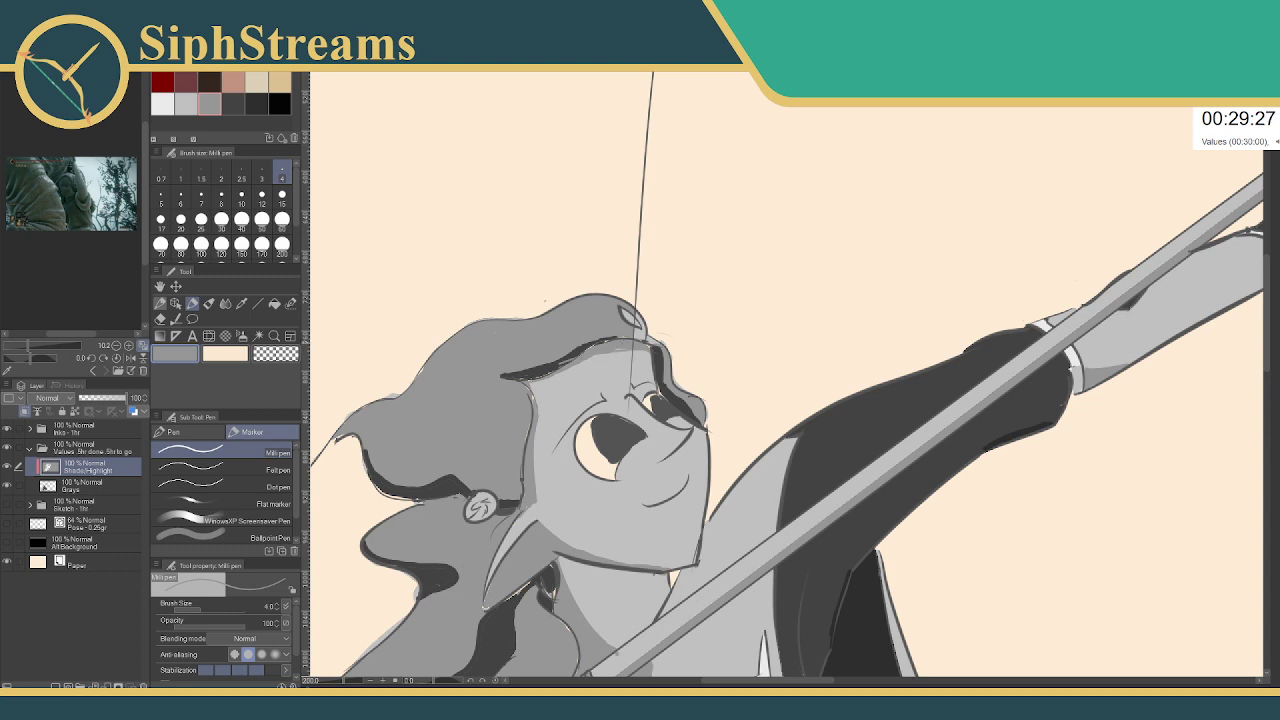
{"action": "left_click", "coordinate": [181, 197]}
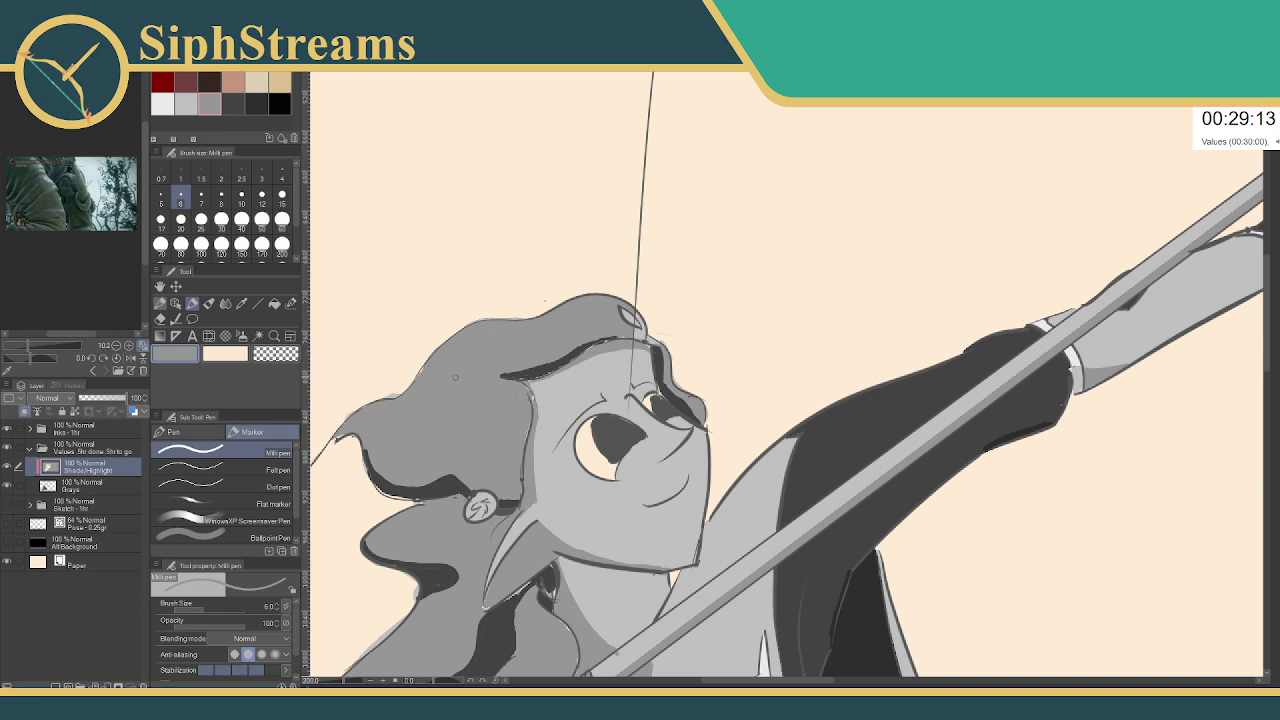
{"action": "left_click", "coordinate": [86, 488]}
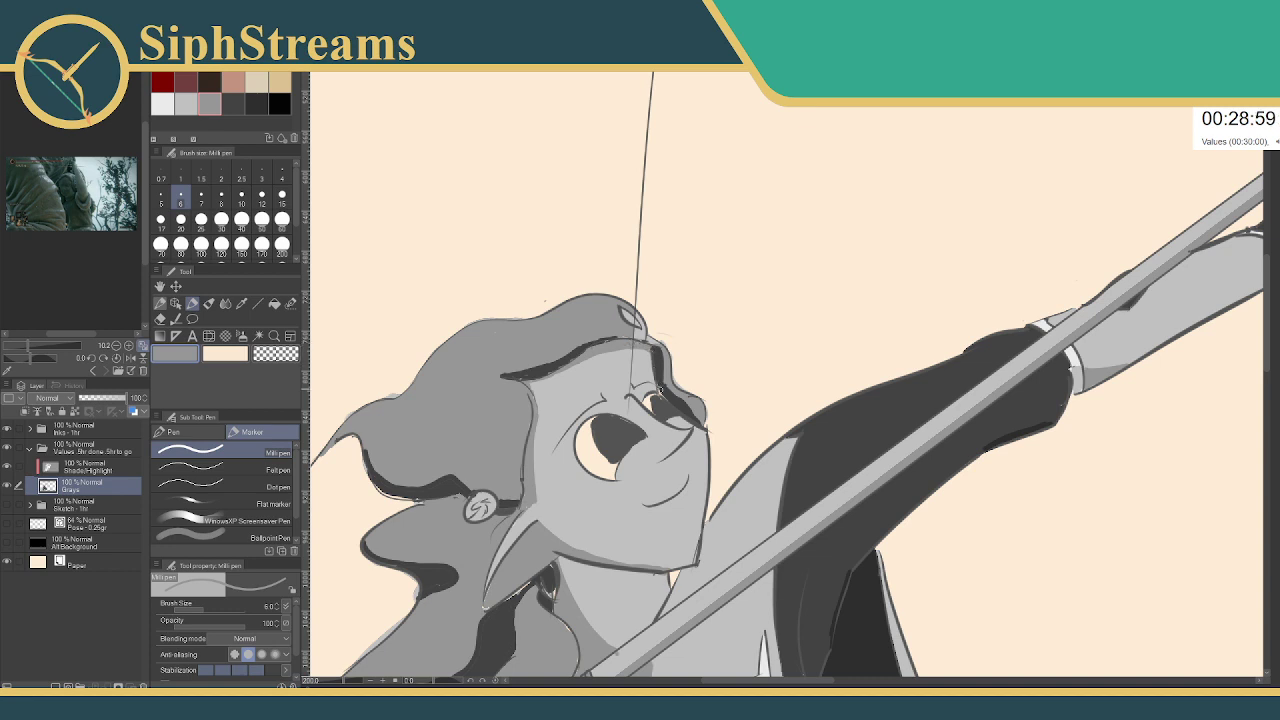
- Expand the Inks folder and make the face line-art layer active with the Hard eraser for work around the eye
{"action": "mouse_move", "coordinate": [663, 396]}
{"action": "left_mouse_down"}
{"action": "mouse_move", "coordinate": [608, 377]}
{"action": "mouse_move", "coordinate": [610, 401]}
{"action": "left_mouse_up"}
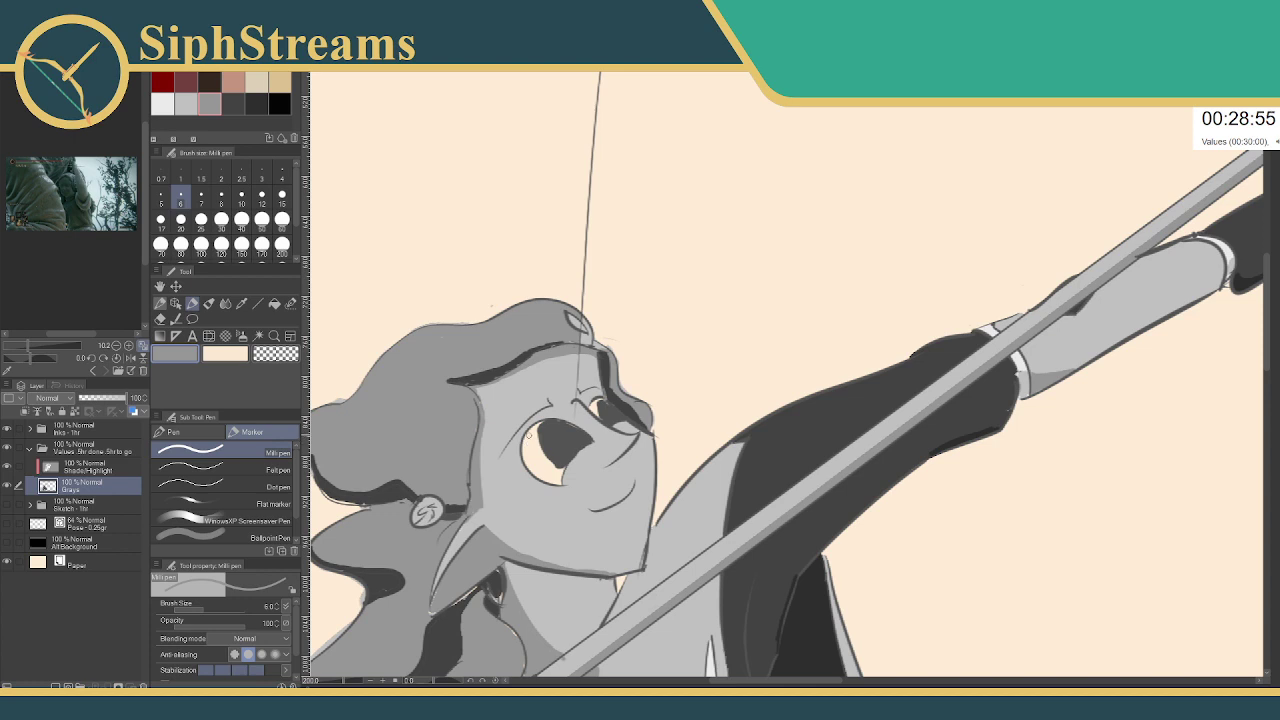
{"action": "key", "text": "e"}
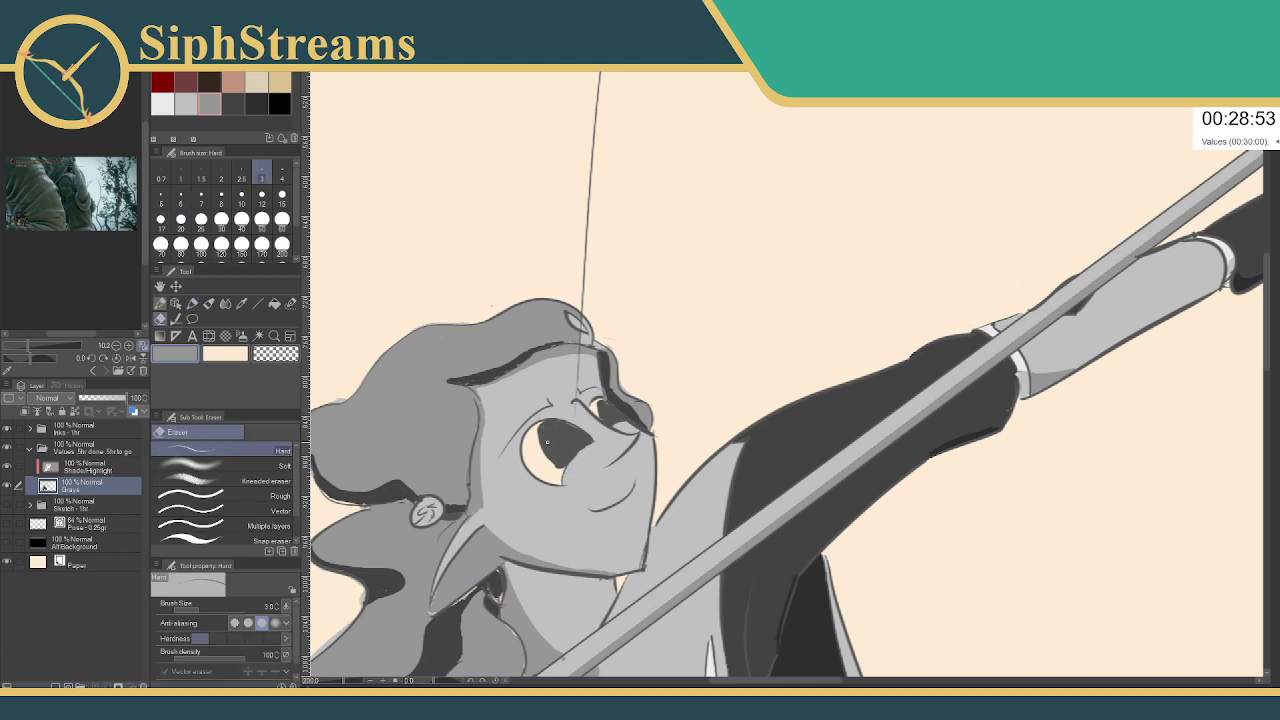
{"action": "key", "text": "p"}
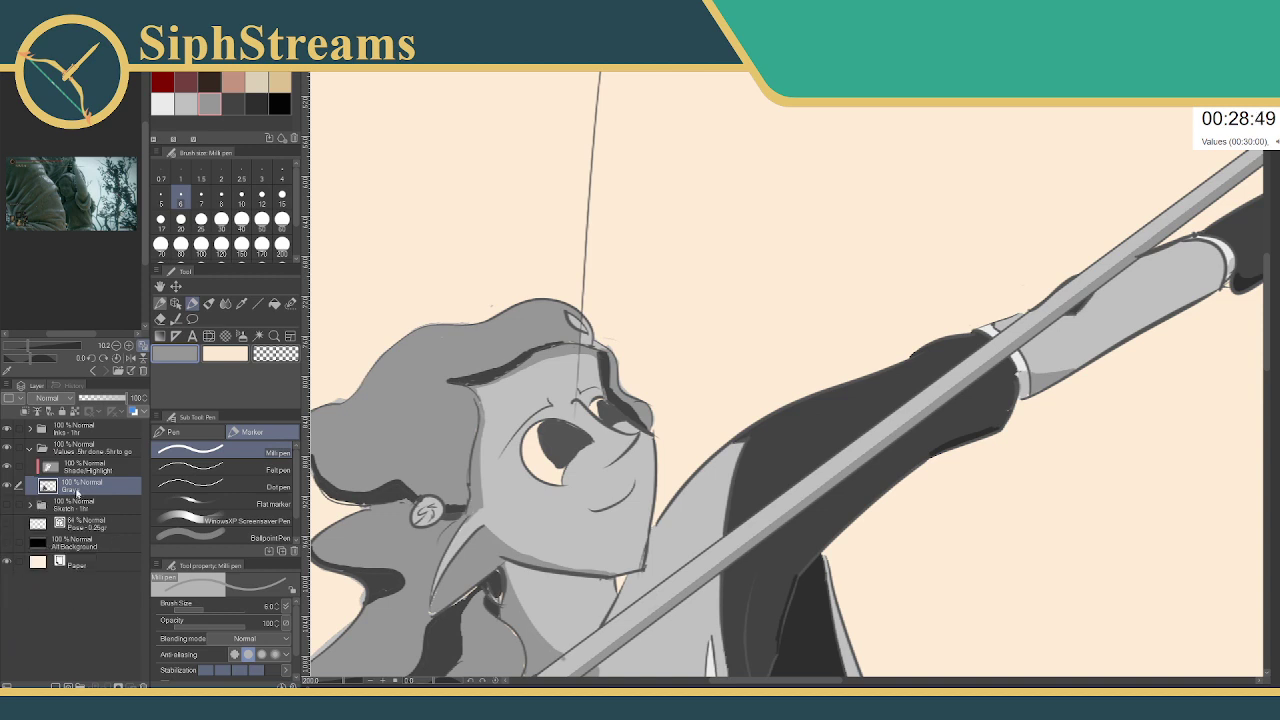
{"action": "left_click", "coordinate": [70, 438]}
{"action": "left_click", "coordinate": [29, 431]}
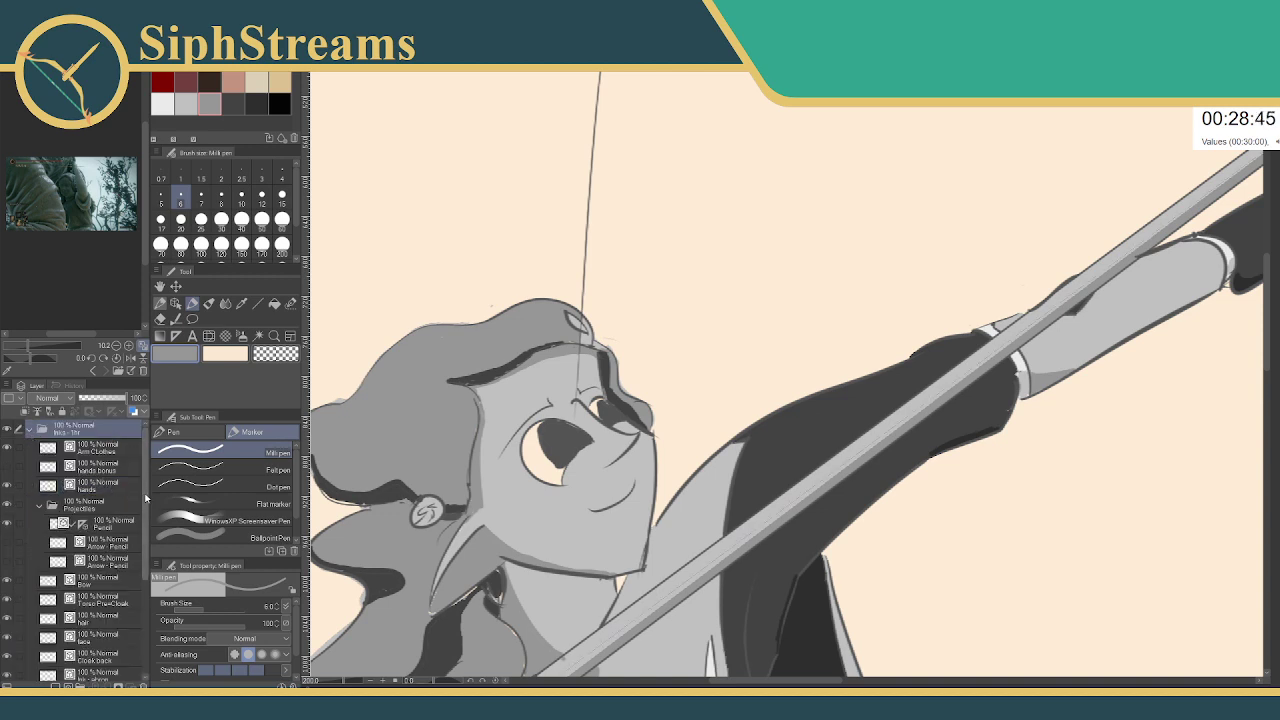
{"action": "left_click_drag", "start_coordinate": [145, 498], "coordinate": [145, 525]}
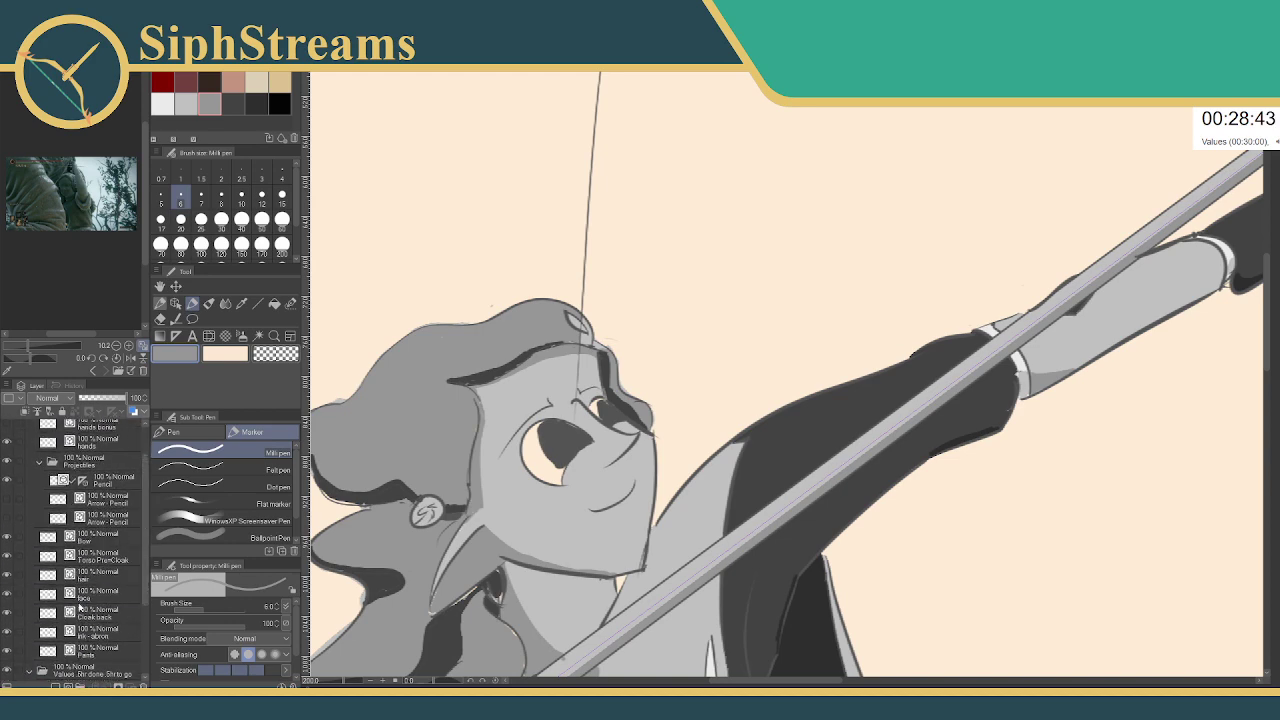
{"action": "left_click", "coordinate": [85, 593]}
{"action": "key", "text": "e"}
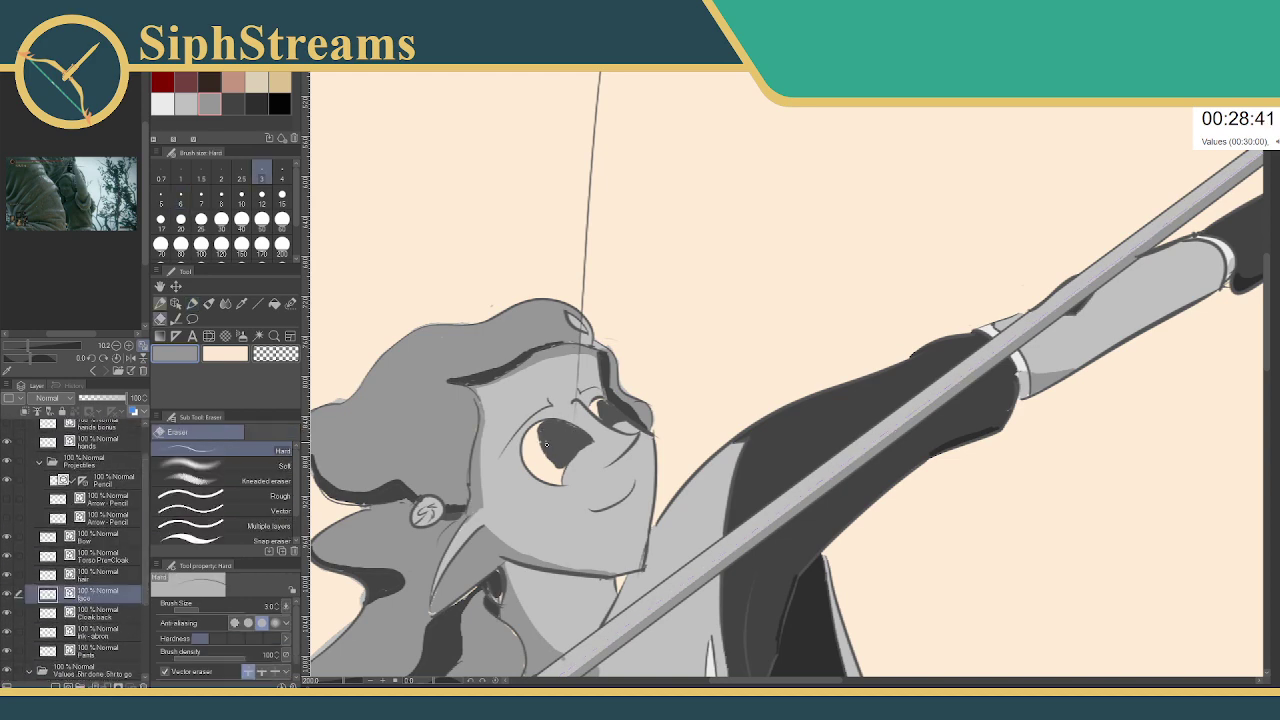
- Fill the whites of both eyes with the lightest gray on the Greys layer, using the Refer other layers fill
{"action": "key", "text": "p"}
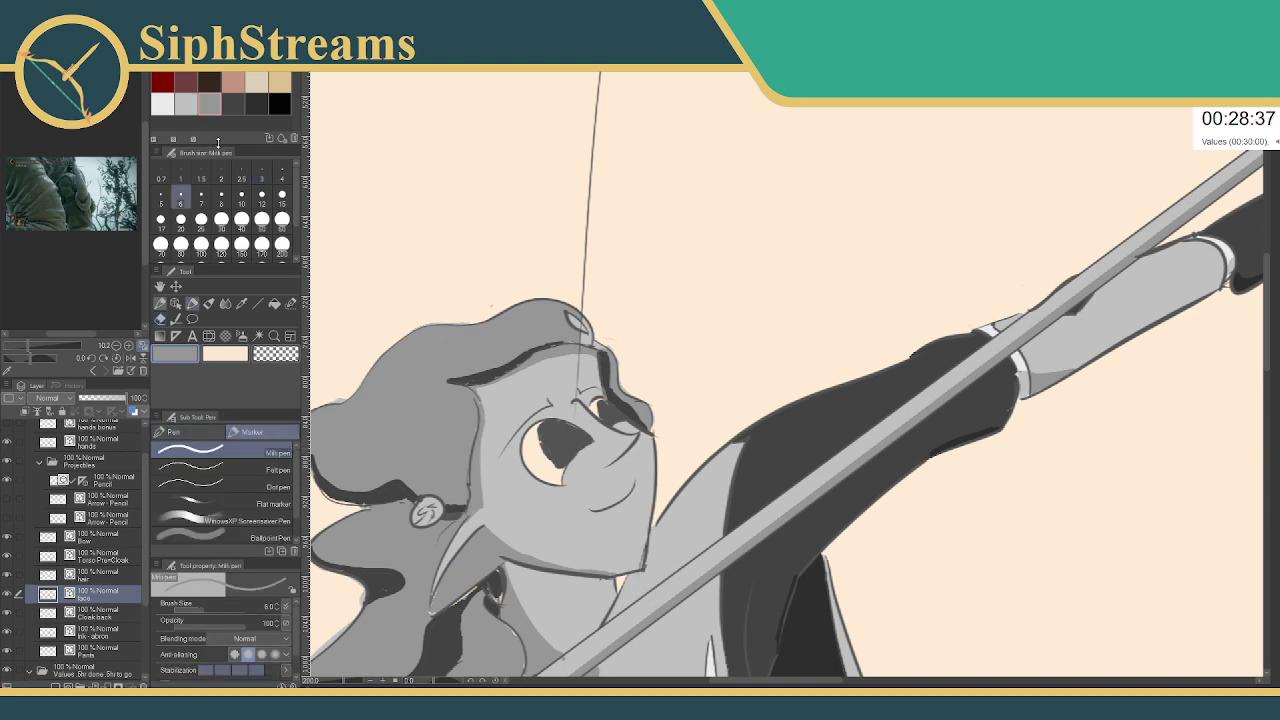
{"action": "left_click", "coordinate": [162, 103]}
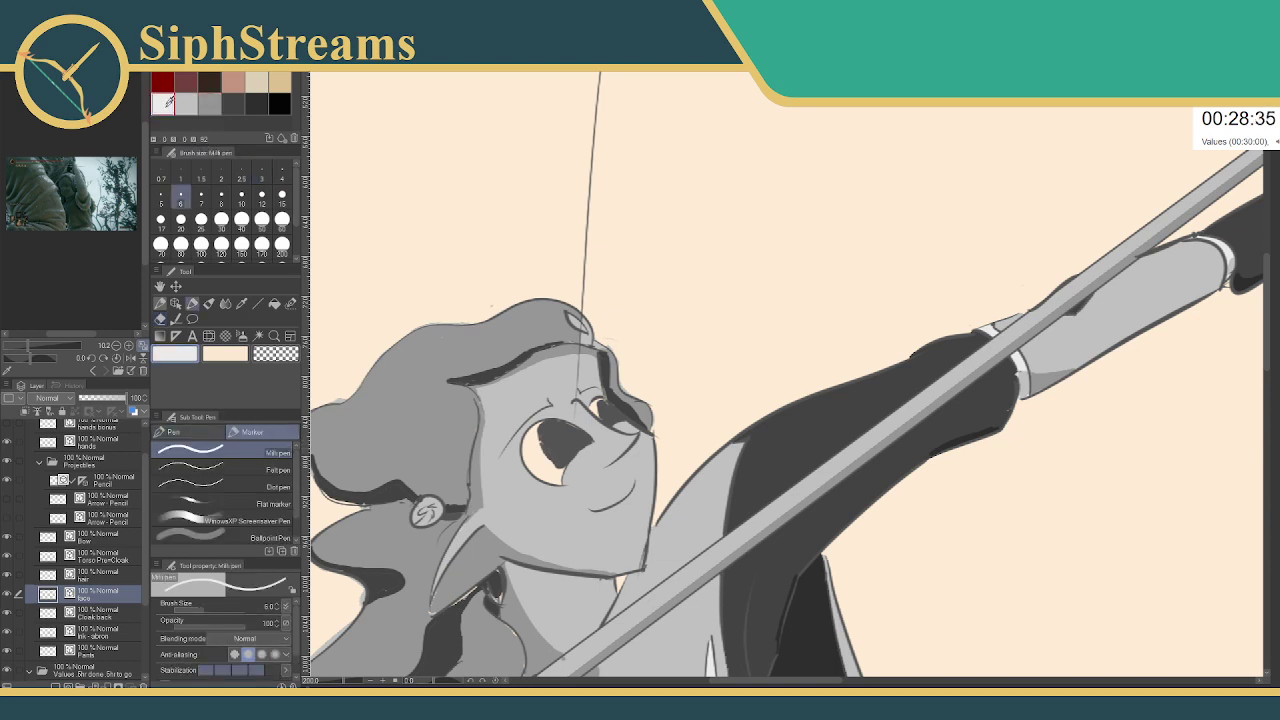
{"action": "left_click", "coordinate": [275, 304]}
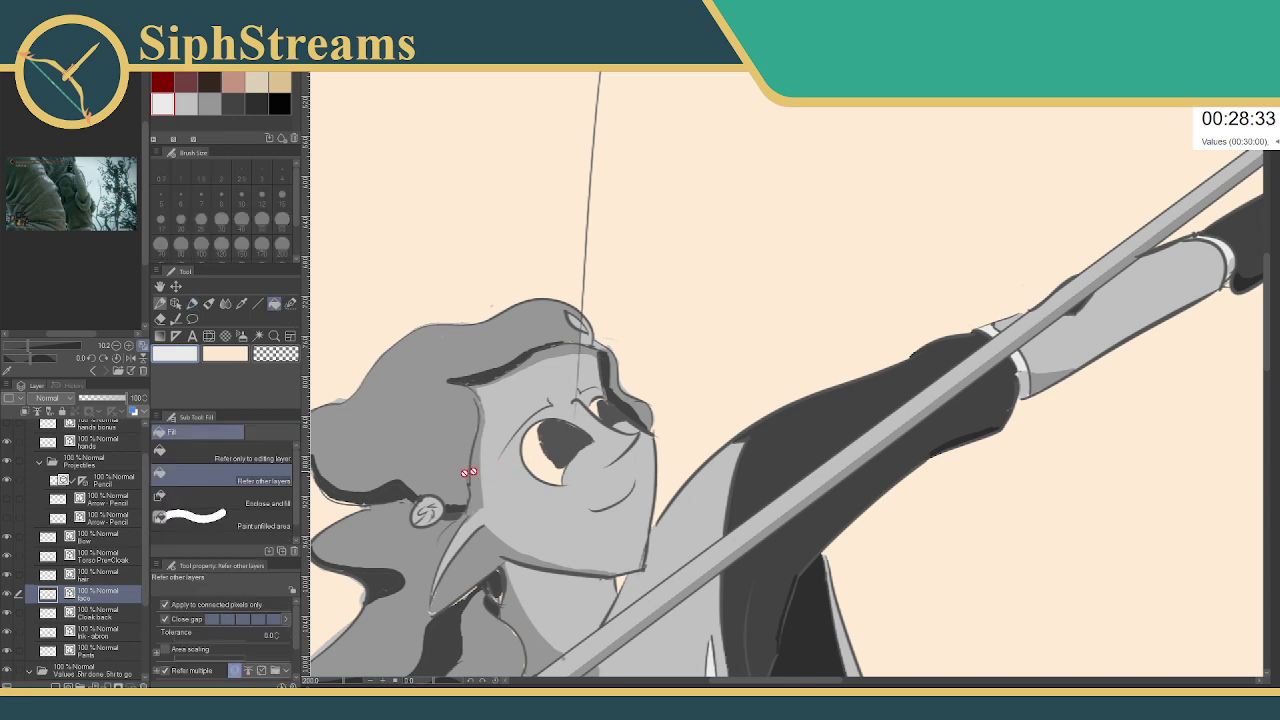
{"action": "scroll", "coordinate": [143, 588], "scroll_direction": "down", "scroll_amount": 3}
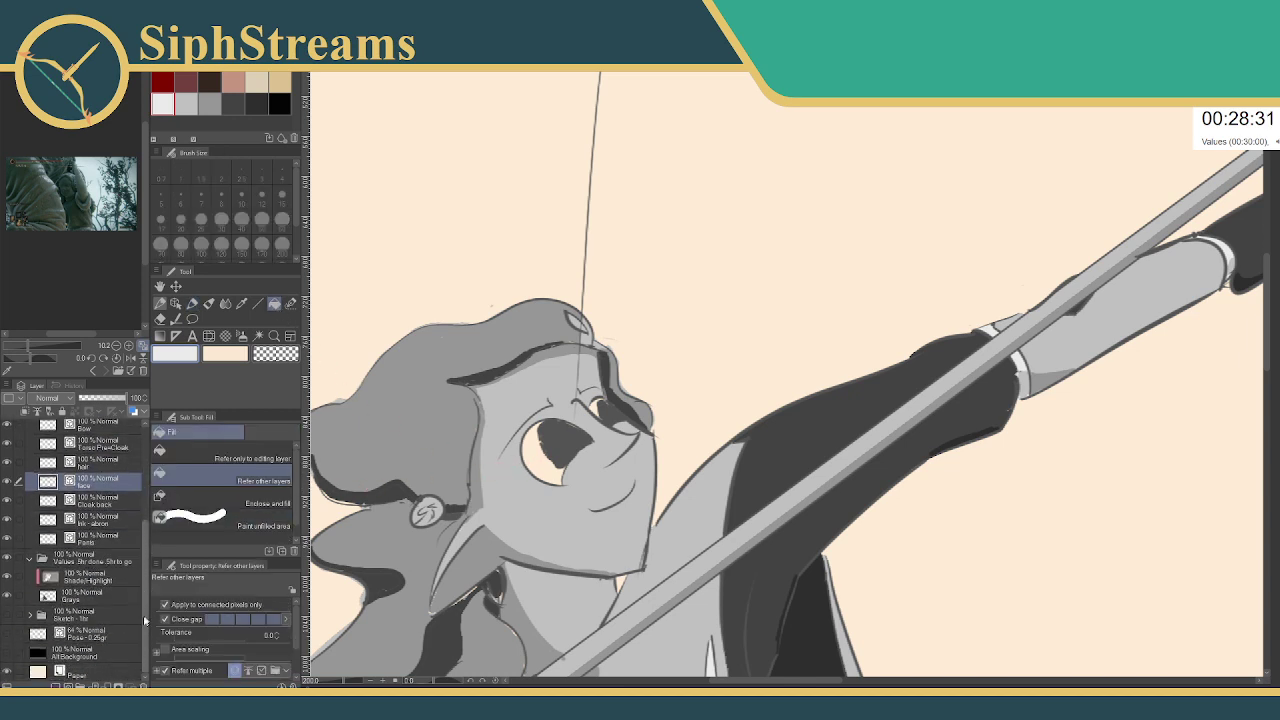
{"action": "left_click", "coordinate": [88, 595]}
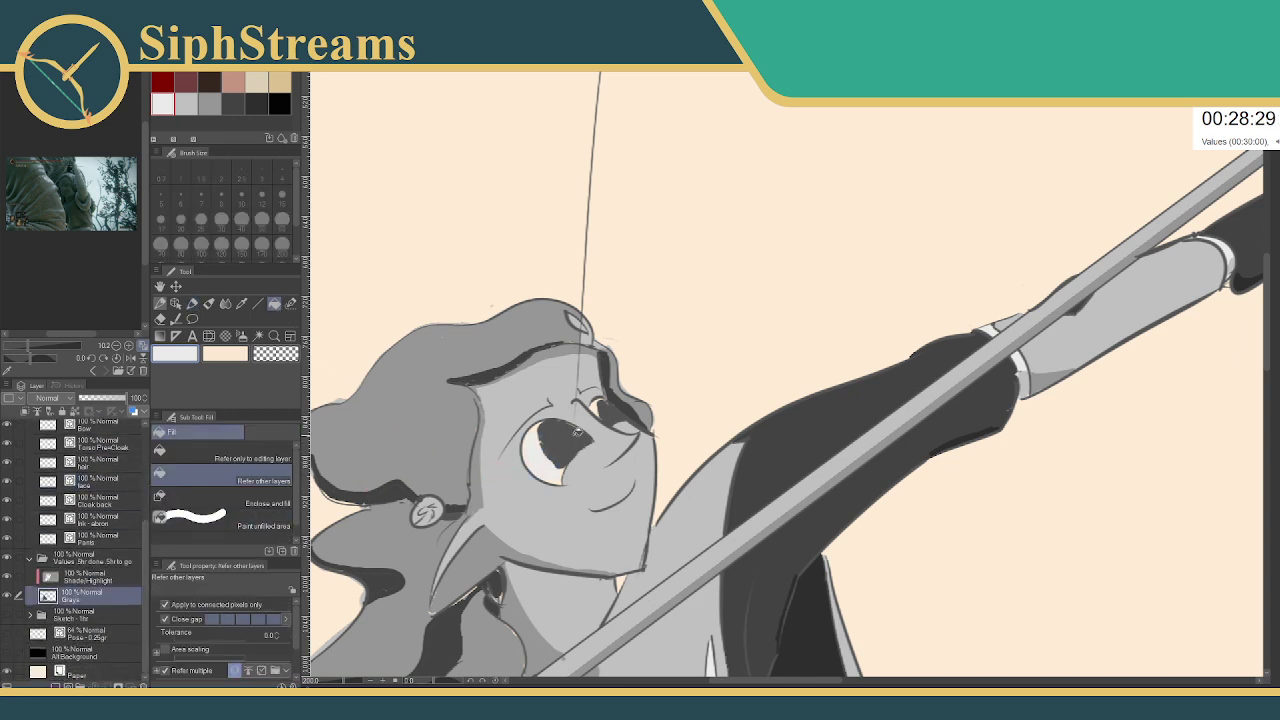
{"action": "mouse_move", "coordinate": [583, 437]}
{"action": "left_mouse_down"}
{"action": "mouse_move", "coordinate": [706, 195]}
{"action": "mouse_move", "coordinate": [630, 394]}
{"action": "left_mouse_up"}
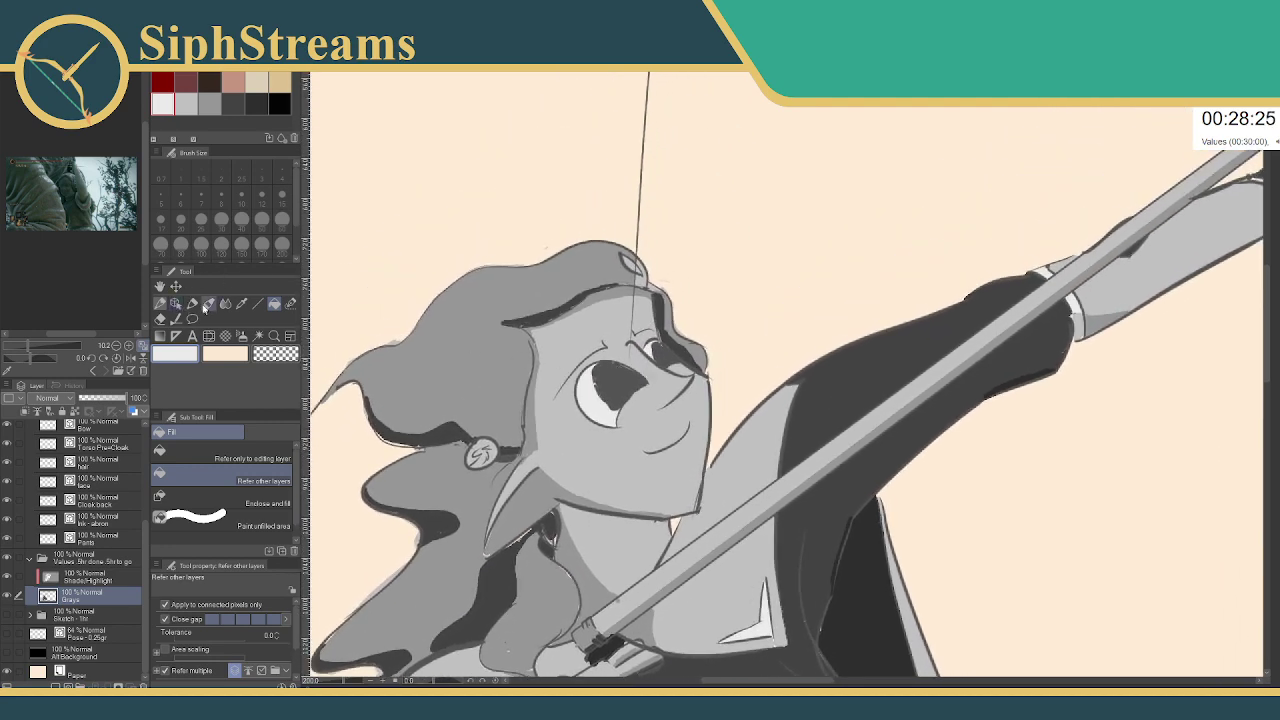
- Touch up the light gray in the eyes on the Greys layer with the Milli pen at sizes 10 and 3
{"action": "left_click", "coordinate": [192, 303]}
{"action": "left_click", "coordinate": [241, 200]}
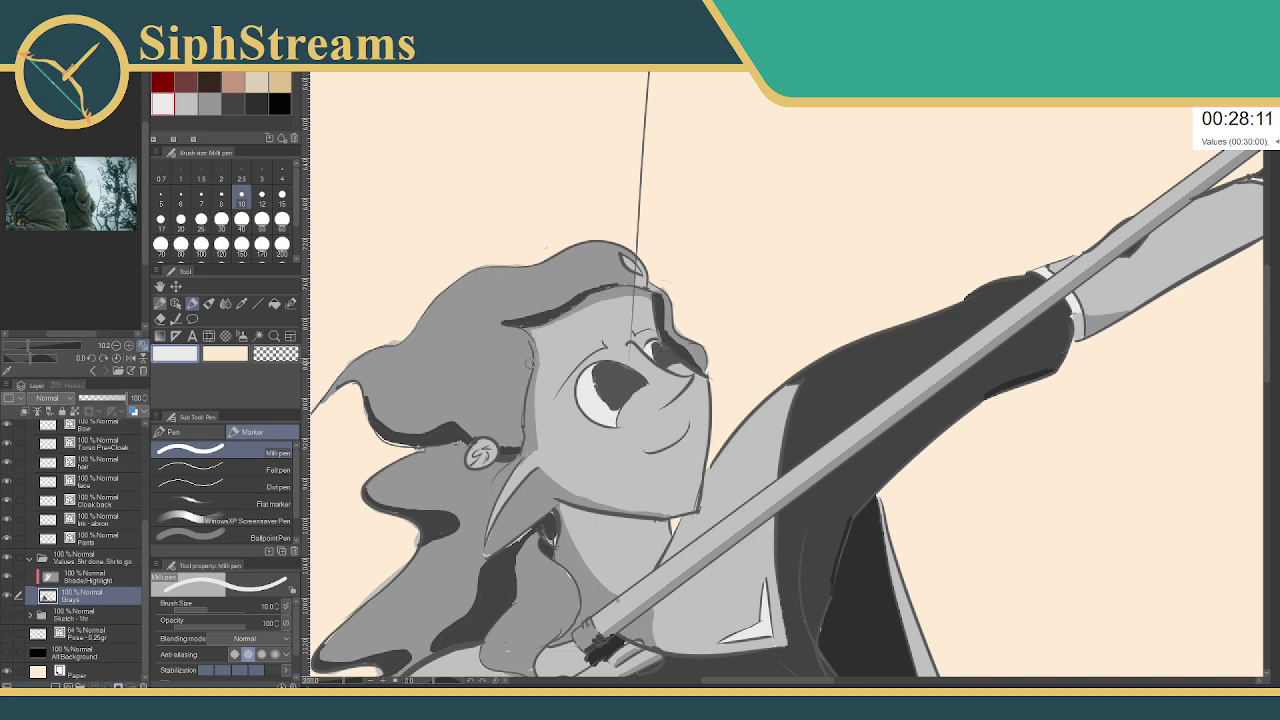
{"action": "left_click", "coordinate": [261, 175]}
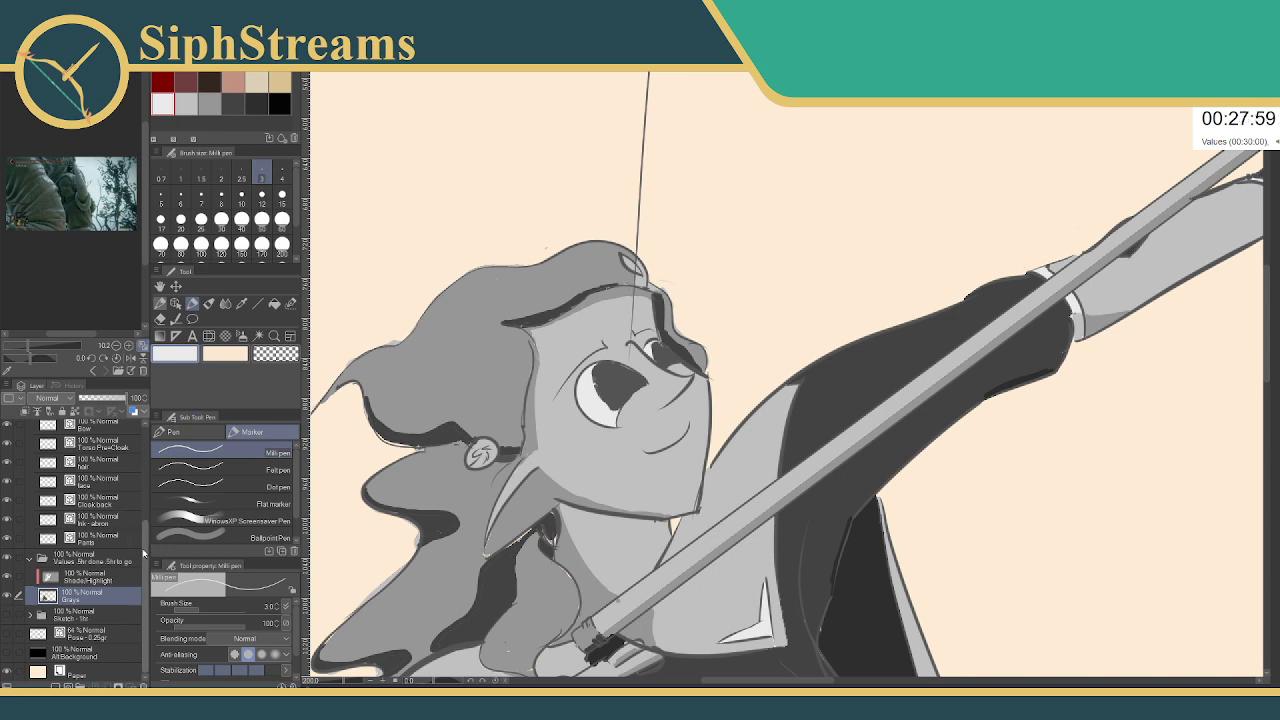
- Make the face line-art layer active, set the Milli pen to dark gray at size 12, and try it on the near pupil
{"action": "scroll", "coordinate": [140, 520], "scroll_direction": "up", "scroll_amount": 5}
{"action": "scroll", "coordinate": [147, 500], "scroll_direction": "up", "scroll_amount": 3}
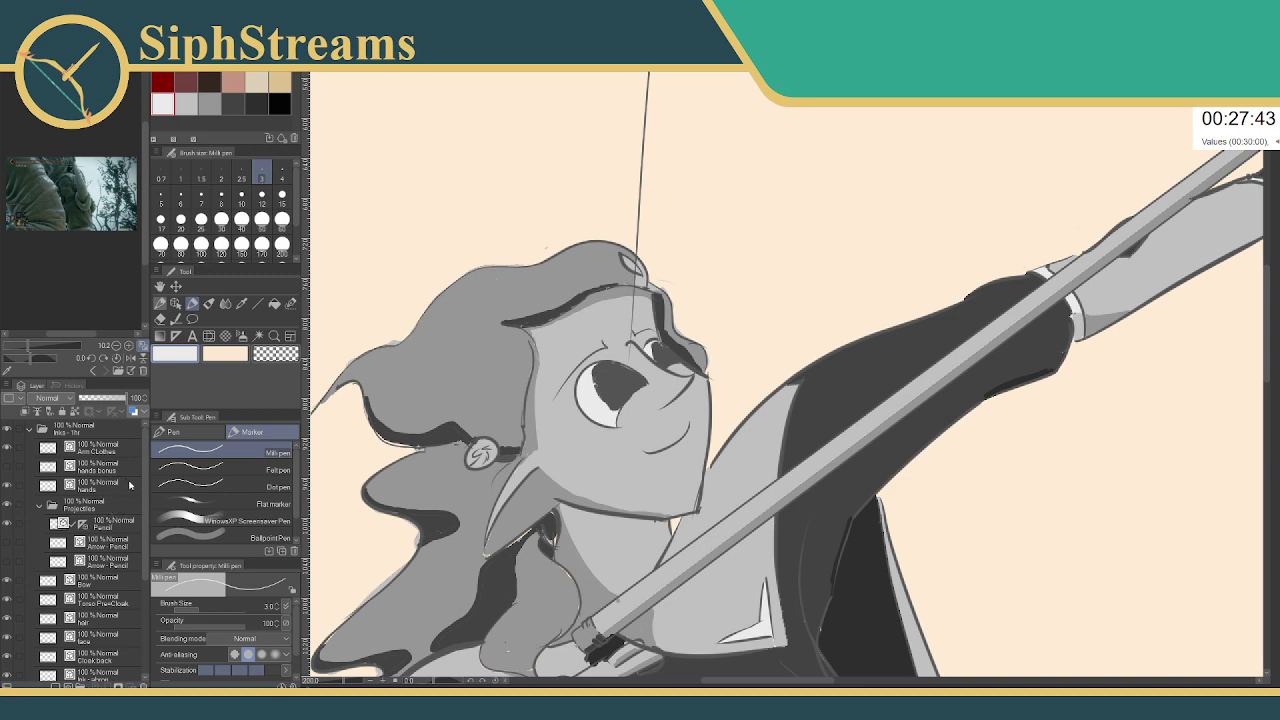
{"action": "left_click", "coordinate": [98, 638]}
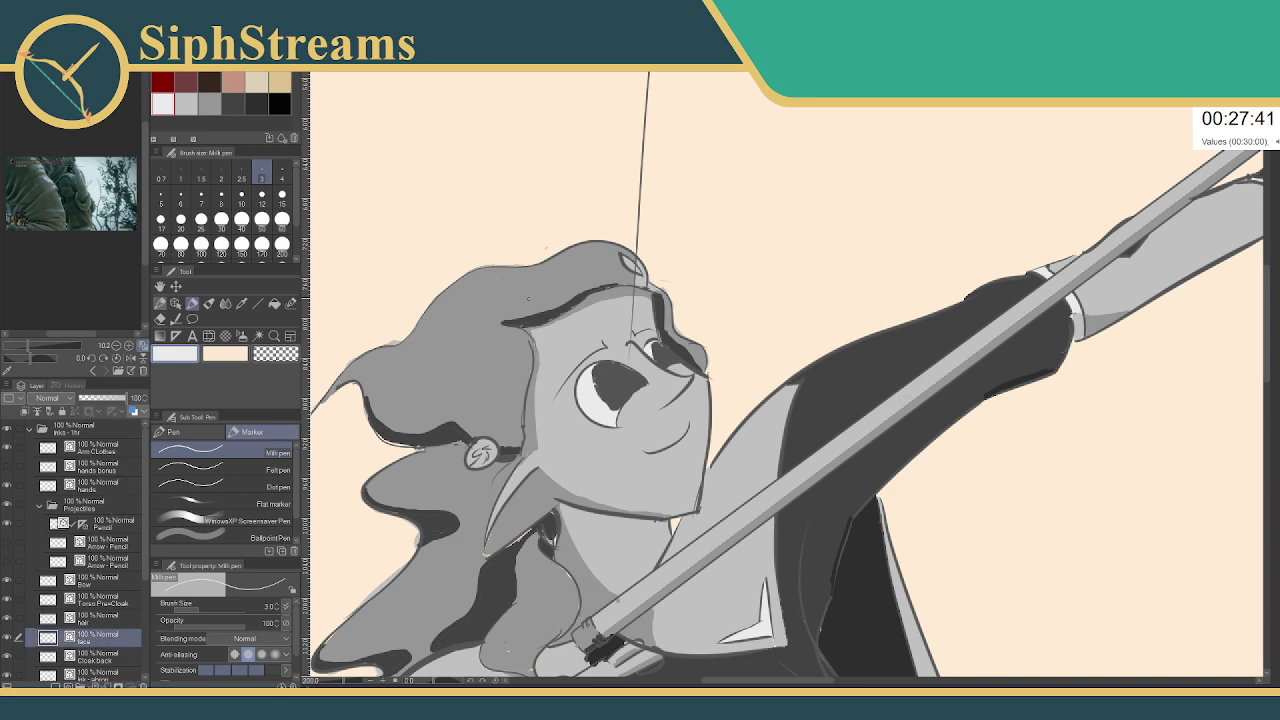
{"action": "left_click", "coordinate": [256, 103]}
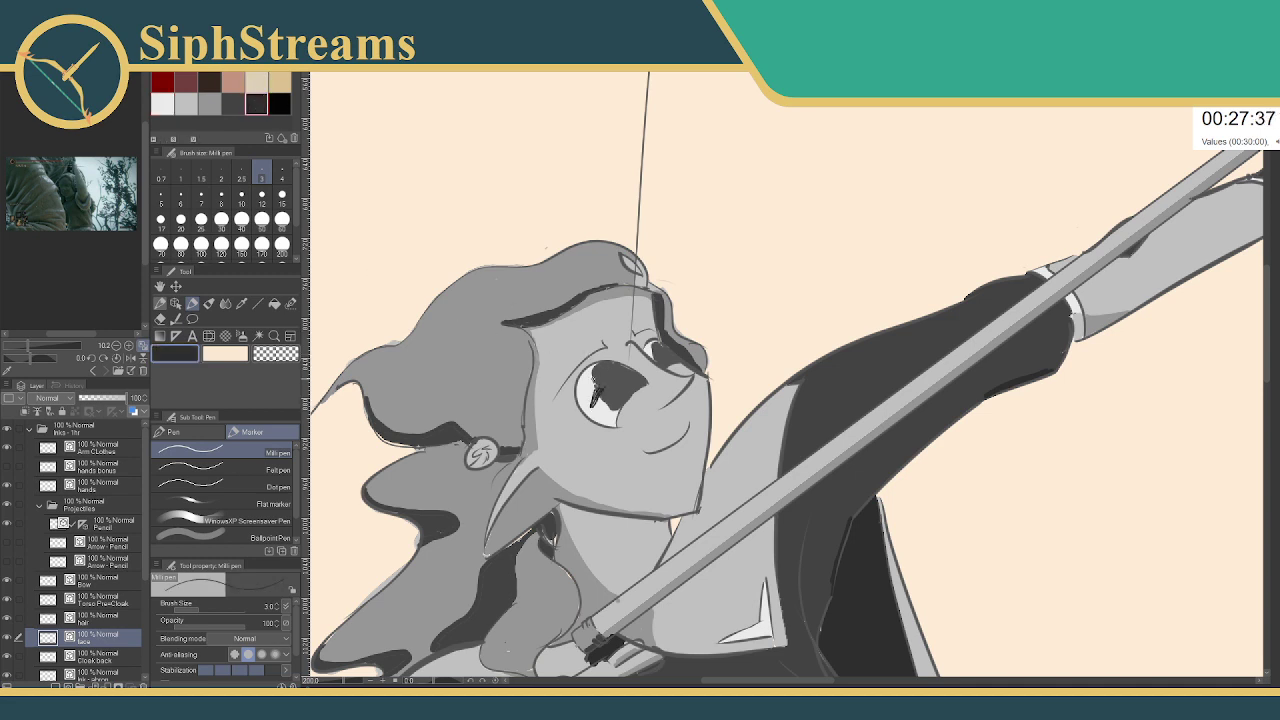
{"action": "left_click", "coordinate": [233, 101]}
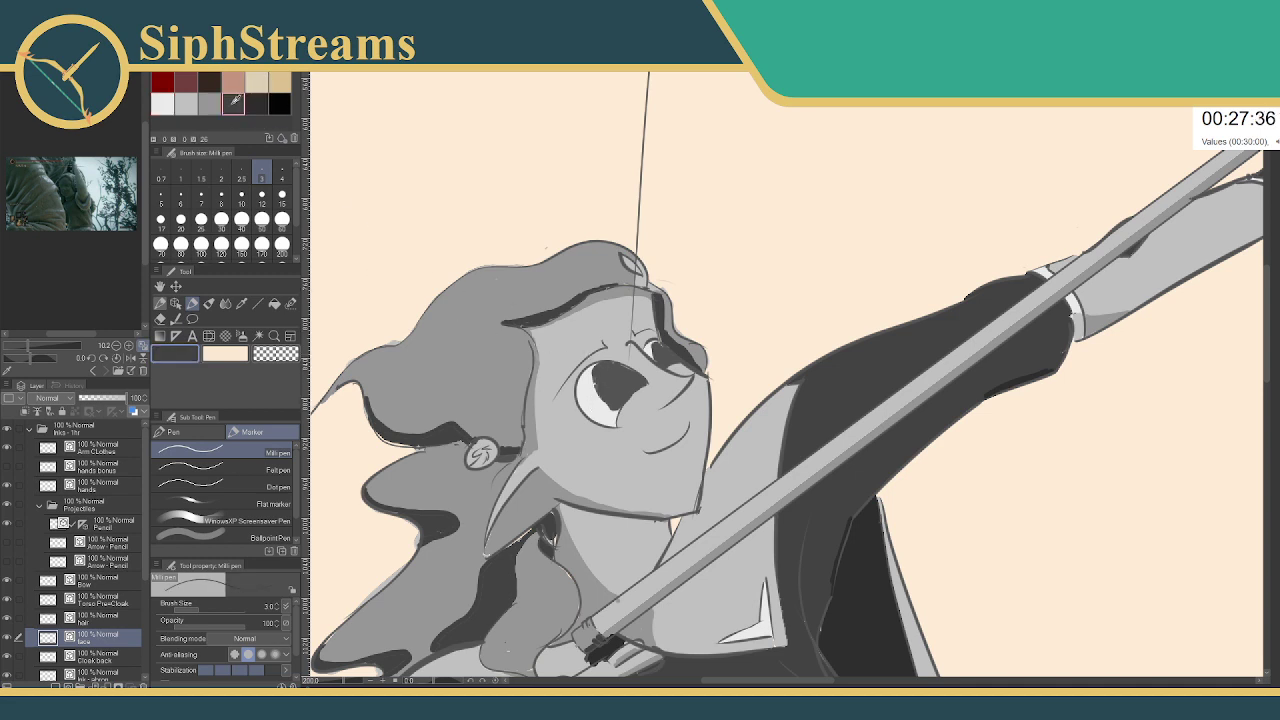
{"action": "left_click", "coordinate": [262, 195]}
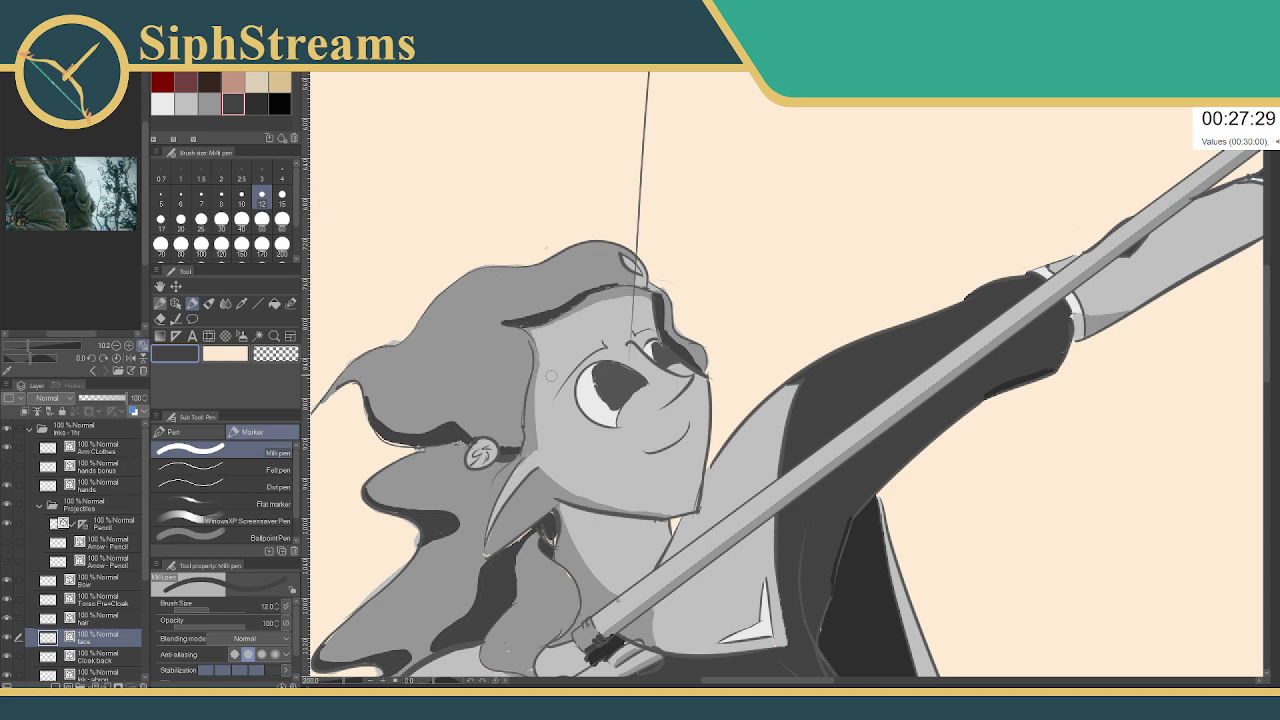
{"action": "left_click_drag", "start_coordinate": [593, 385], "coordinate": [610, 392]}
{"action": "key", "text": "ctrl+z"}
- Erase the old pupils from the eyes on the face layer with the Hard eraser at size 7
{"action": "key", "text": "e"}
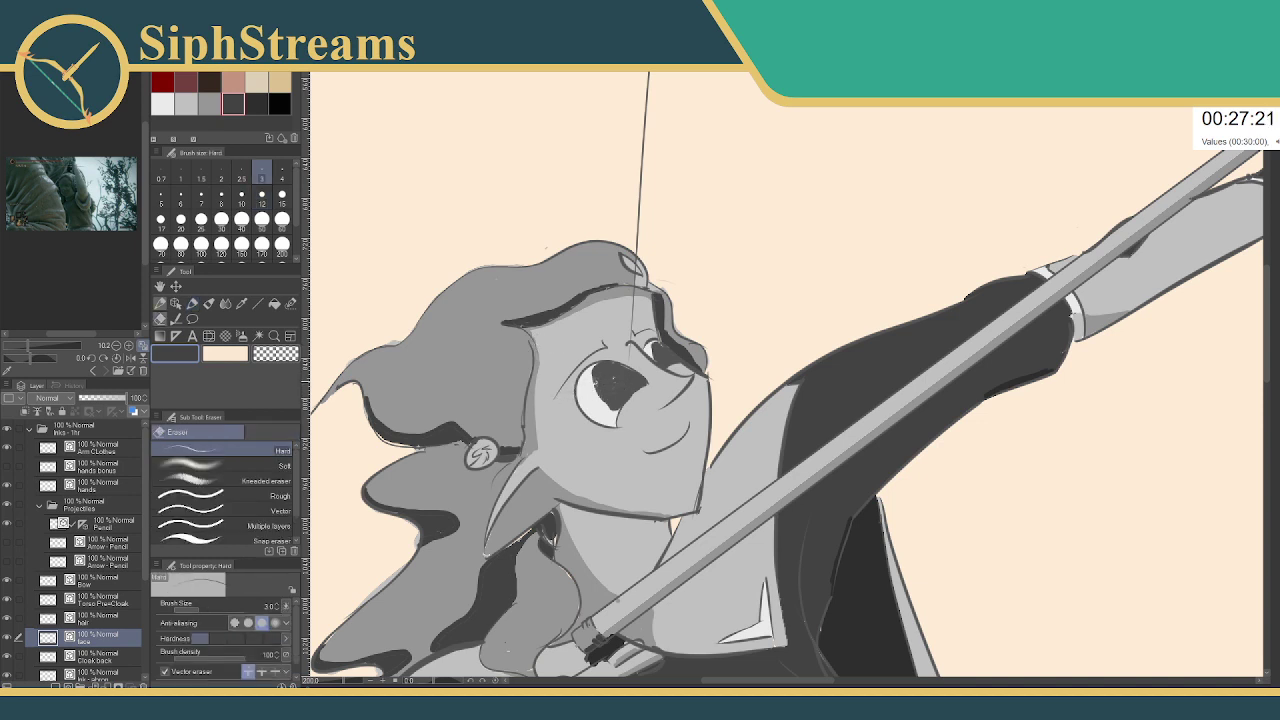
{"action": "key", "text": "p"}
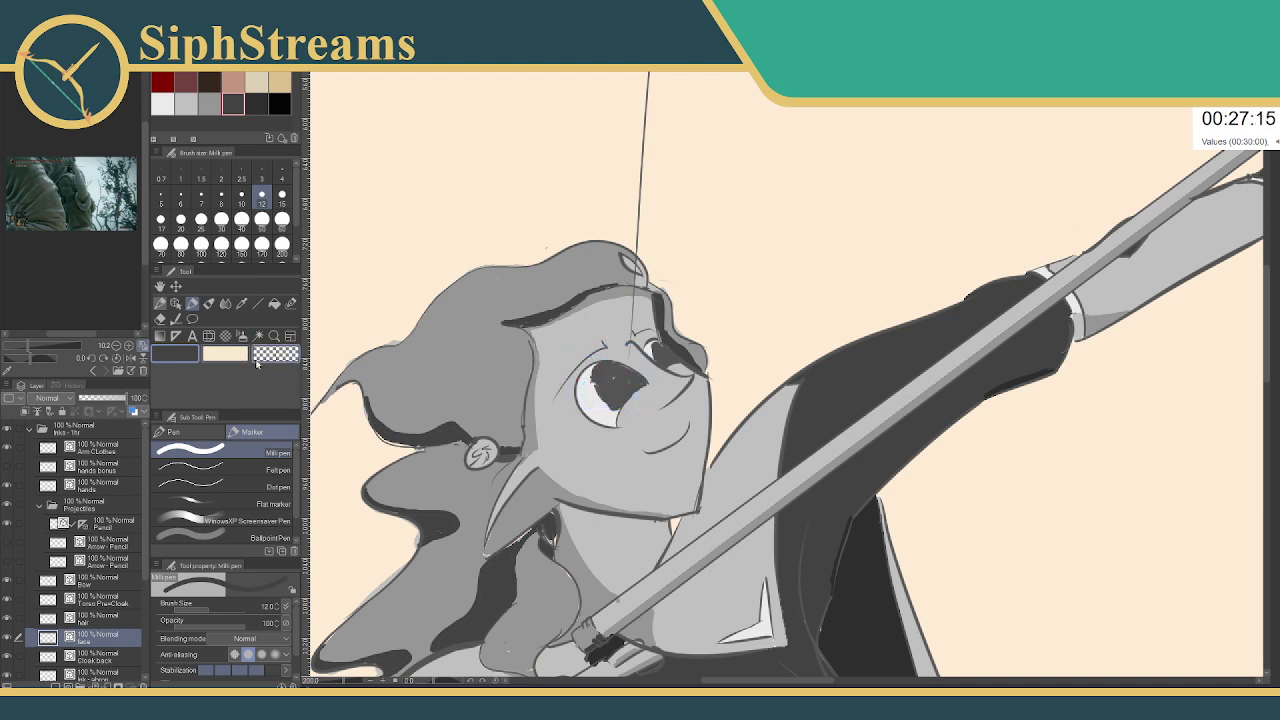
{"action": "key", "text": "e"}
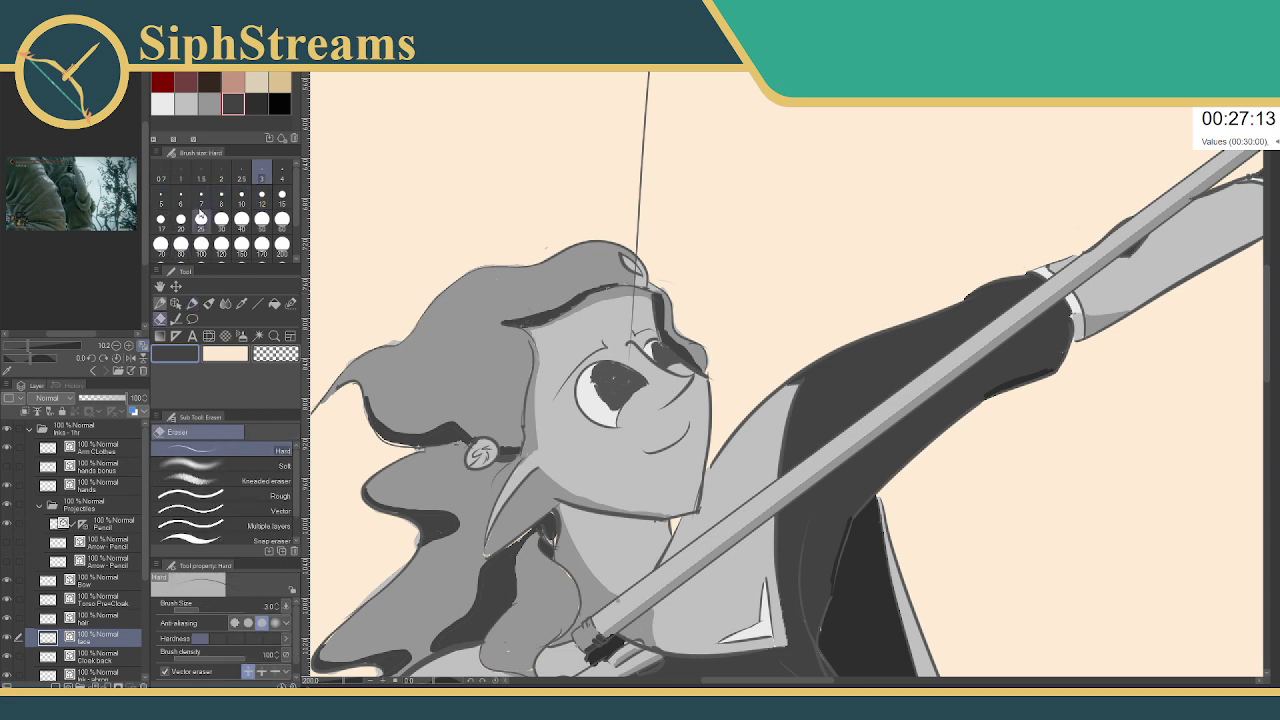
{"action": "left_click", "coordinate": [201, 196]}
{"action": "mouse_move", "coordinate": [610, 380]}
{"action": "left_mouse_down"}
{"action": "mouse_move", "coordinate": [614, 404]}
{"action": "mouse_move", "coordinate": [634, 383]}
{"action": "mouse_move", "coordinate": [594, 370]}
{"action": "mouse_move", "coordinate": [611, 390]}
{"action": "mouse_move", "coordinate": [596, 370]}
{"action": "mouse_move", "coordinate": [626, 374]}
{"action": "mouse_move", "coordinate": [598, 398]}
{"action": "mouse_move", "coordinate": [613, 407]}
{"action": "mouse_move", "coordinate": [620, 371]}
{"action": "mouse_move", "coordinate": [607, 366]}
{"action": "mouse_move", "coordinate": [629, 389]}
{"action": "left_mouse_up"}
{"action": "key", "text": "ctrl+z"}
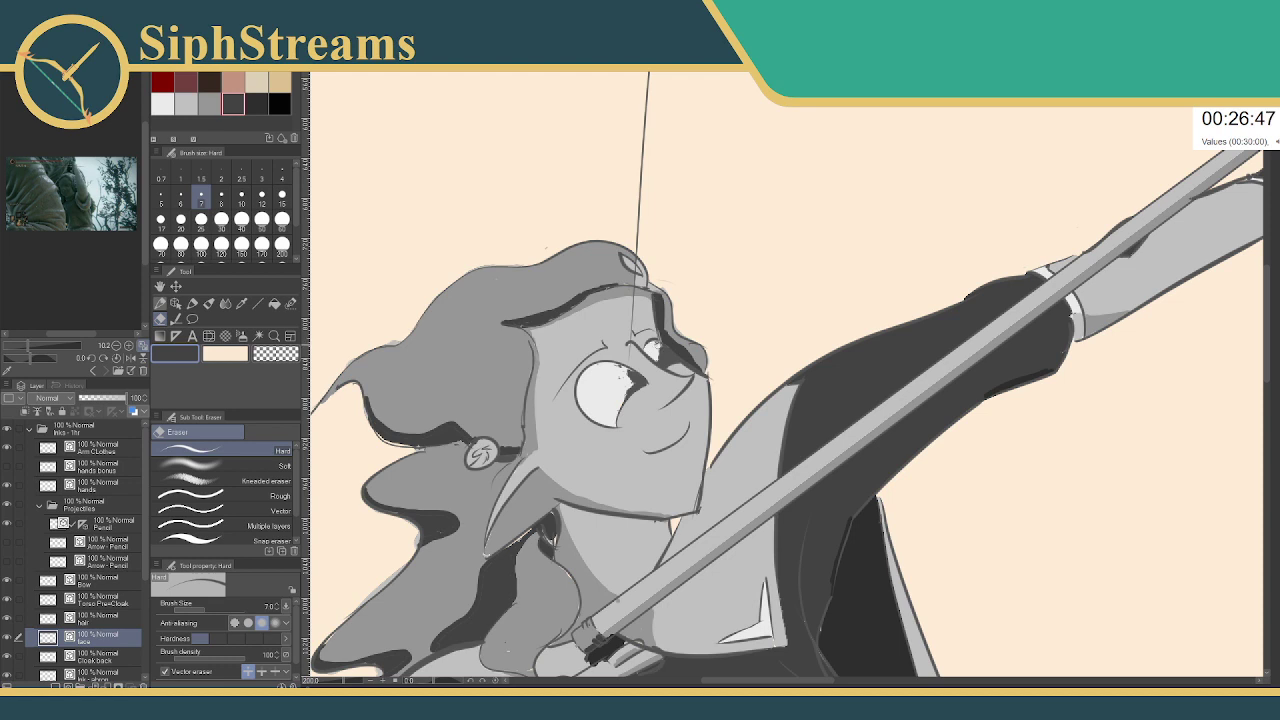
- Clean up the remains of the far pupil, alternating between the size 12 Milli pen and the size 7 Hard eraser
{"action": "key", "text": "p"}
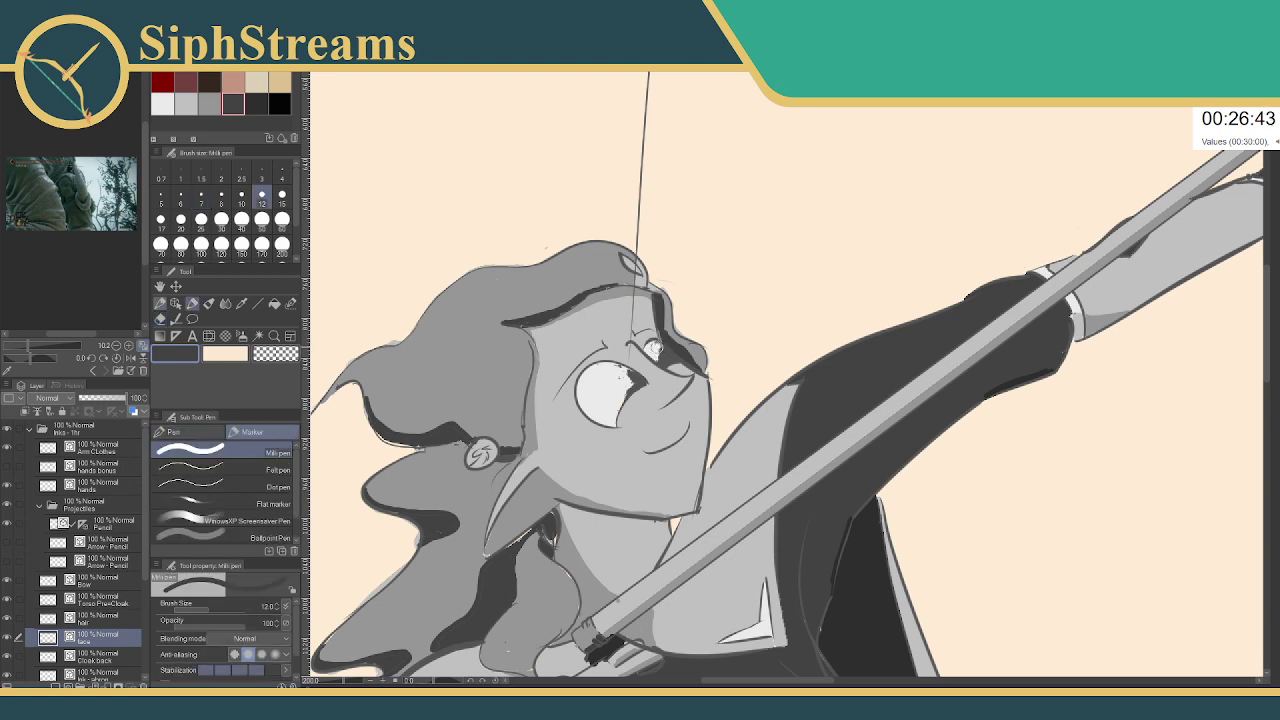
{"action": "key", "text": "e"}
{"action": "key", "text": "p"}
{"action": "left_click_drag", "start_coordinate": [603, 368], "coordinate": [697, 315]}
{"action": "key", "text": "e"}
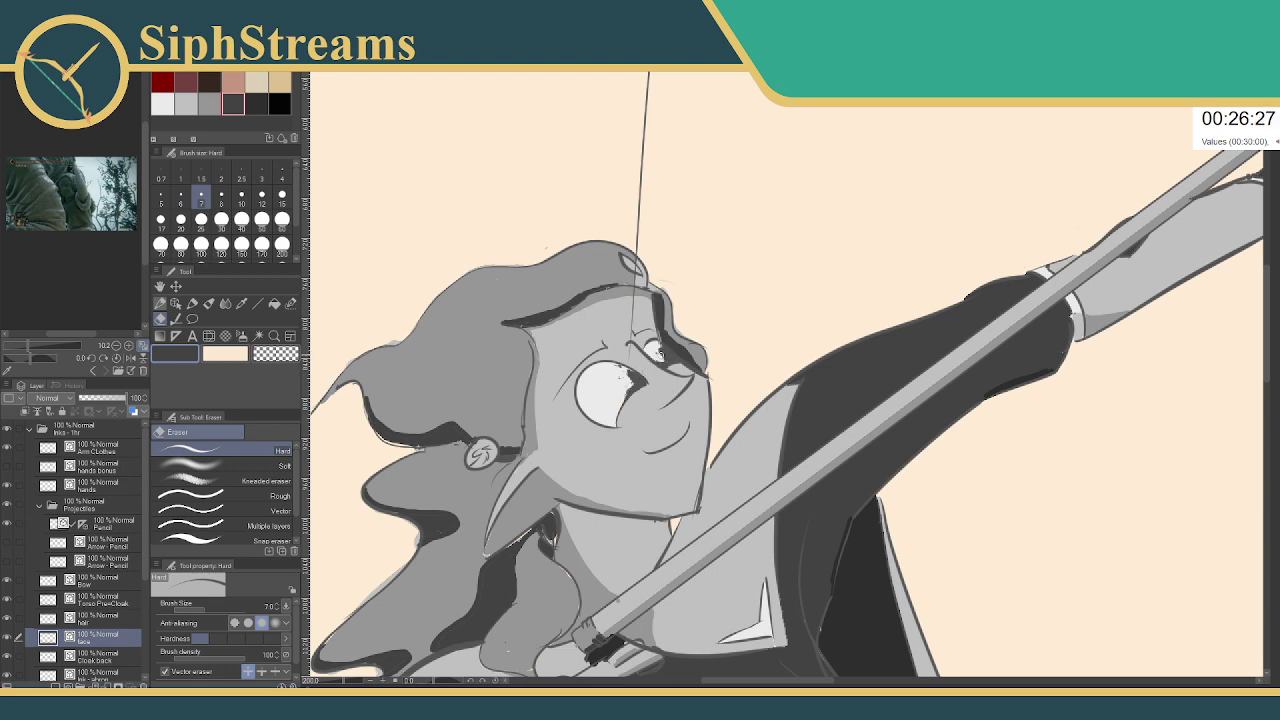
{"action": "key", "text": "p"}
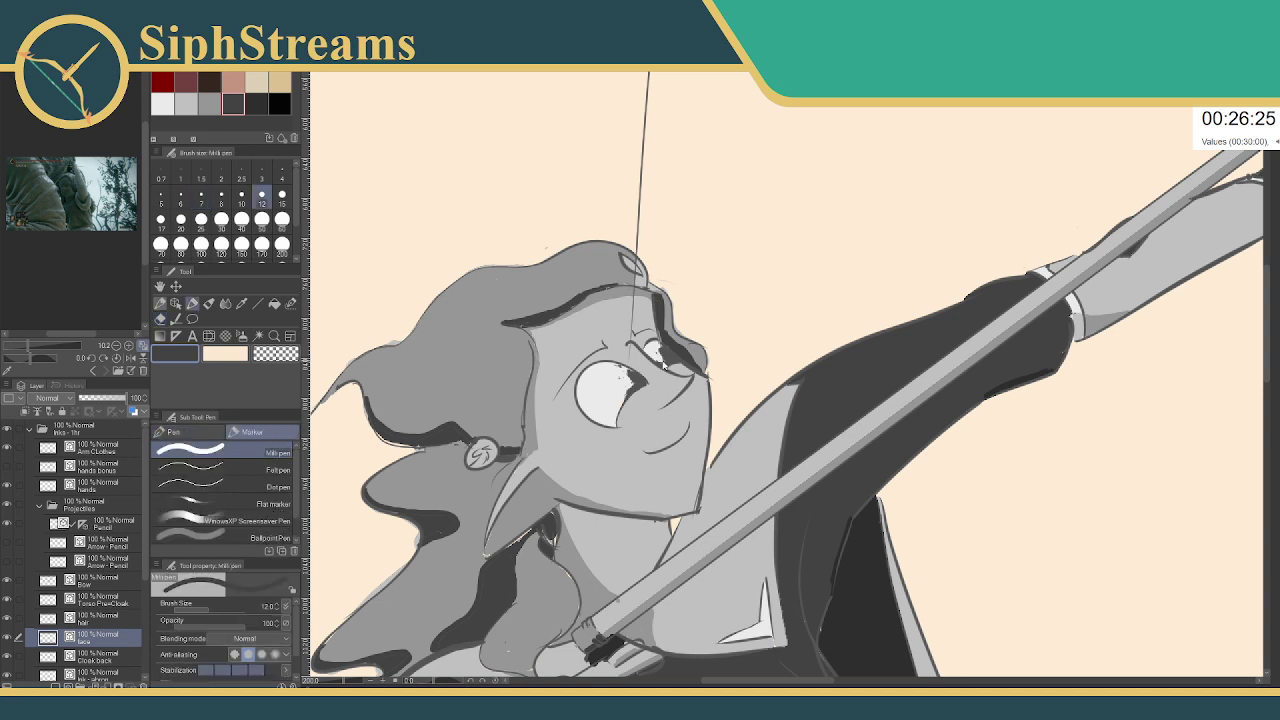
- Move the leftover pupil strokes out of both eyes onto the blank canvas beside the face
{"action": "left_click_drag", "start_coordinate": [672, 334], "coordinate": [726, 304]}
{"action": "left_click", "coordinate": [664, 361], "text": "ctrl"}
{"action": "left_click_drag", "start_coordinate": [662, 359], "coordinate": [737, 322]}
{"action": "key", "text": "ctrl+z"}
{"action": "left_click_drag", "start_coordinate": [660, 358], "coordinate": [754, 306]}
{"action": "left_click", "coordinate": [661, 358], "text": "ctrl"}
{"action": "left_click_drag", "start_coordinate": [661, 359], "coordinate": [726, 324]}
{"action": "left_click_drag", "start_coordinate": [658, 364], "coordinate": [750, 326]}
{"action": "left_click", "coordinate": [659, 364], "text": "ctrl"}
{"action": "left_click_drag", "start_coordinate": [662, 318], "coordinate": [757, 317]}
{"action": "mouse_move", "coordinate": [667, 355]}
{"action": "left_mouse_down"}
{"action": "mouse_move", "coordinate": [772, 323]}
{"action": "mouse_move", "coordinate": [762, 316]}
{"action": "left_mouse_up"}
{"action": "left_click_drag", "start_coordinate": [661, 354], "coordinate": [758, 314]}
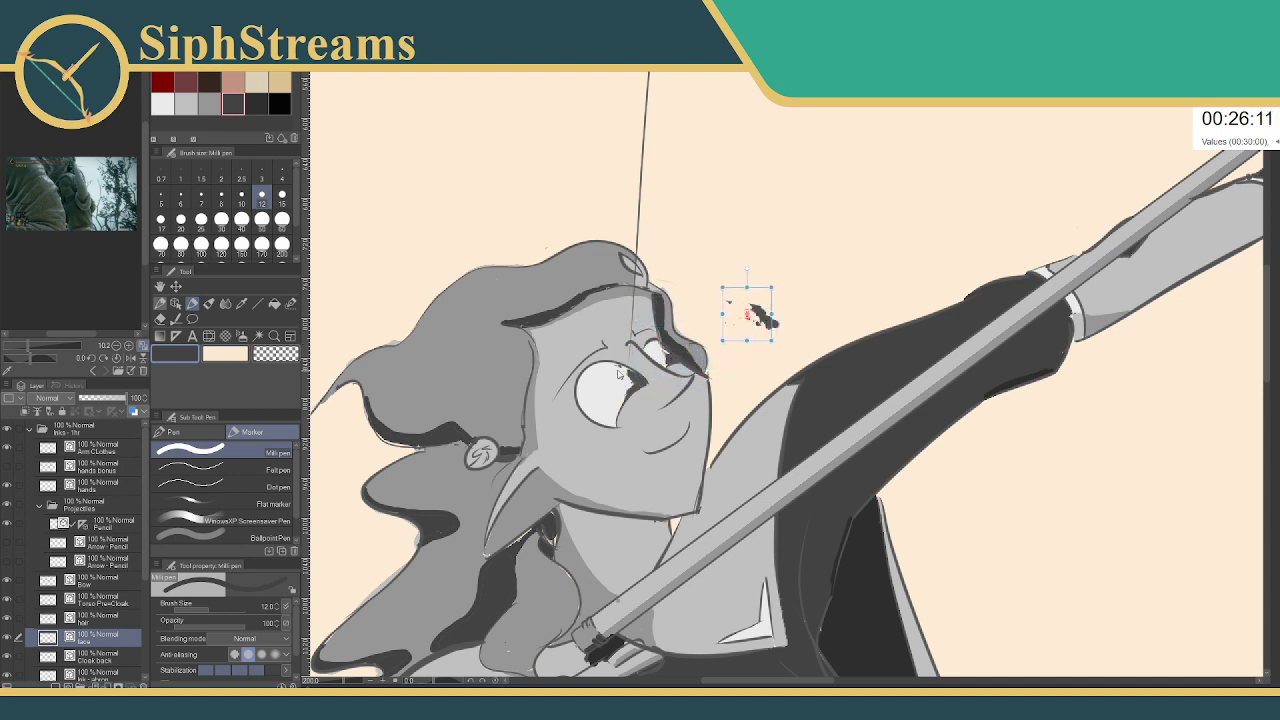
{"action": "left_click_drag", "start_coordinate": [622, 373], "coordinate": [764, 318]}
{"action": "left_click_drag", "start_coordinate": [663, 356], "coordinate": [669, 357]}
{"action": "key", "text": "Return"}
- Repaint smaller pupils in both eyes in dark gray with the Milli pen at size 12
{"action": "key", "text": "i"}
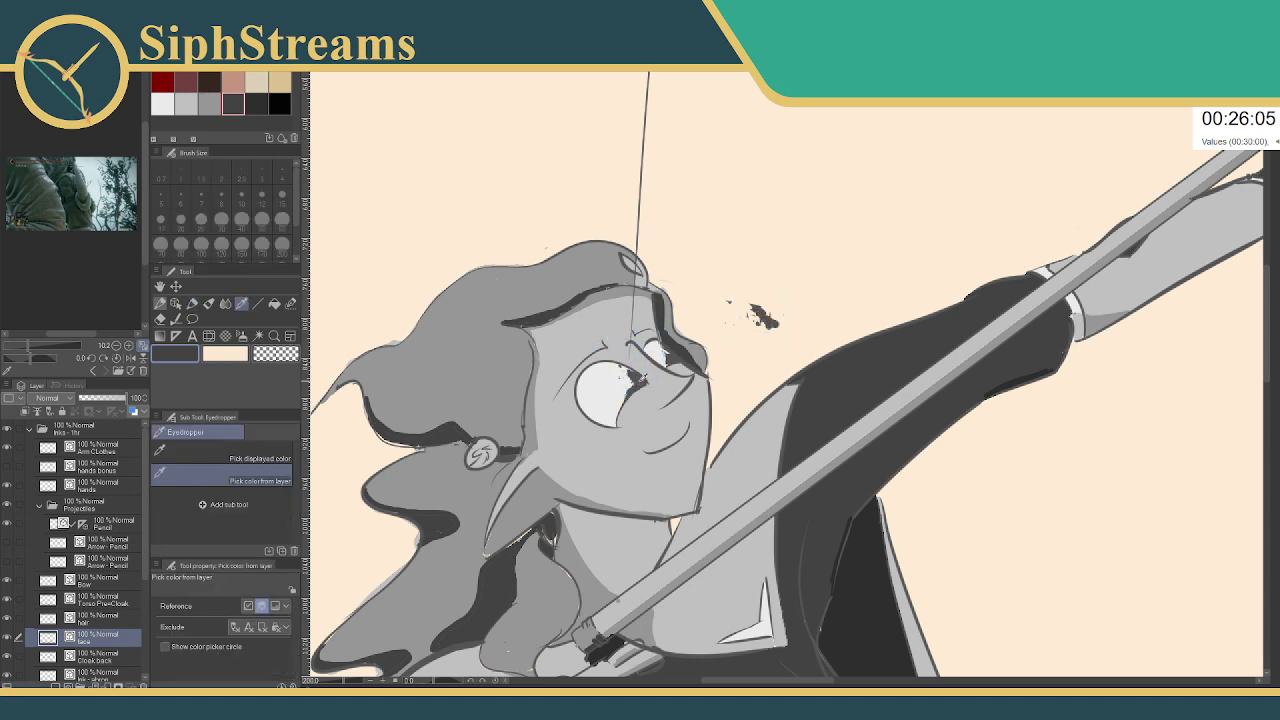
{"action": "left_click", "coordinate": [193, 305]}
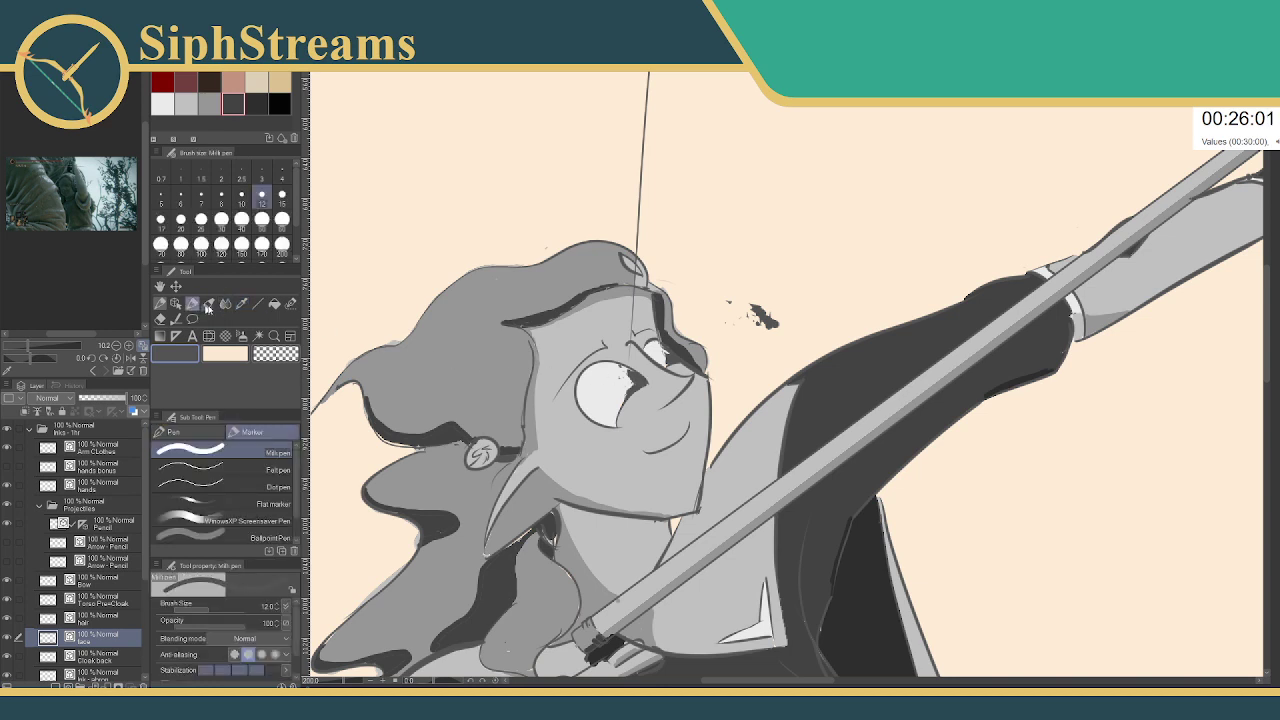
{"action": "mouse_move", "coordinate": [622, 370]}
{"action": "left_mouse_down"}
{"action": "mouse_move", "coordinate": [616, 380]}
{"action": "mouse_move", "coordinate": [637, 386]}
{"action": "mouse_move", "coordinate": [662, 356]}
{"action": "left_mouse_up"}
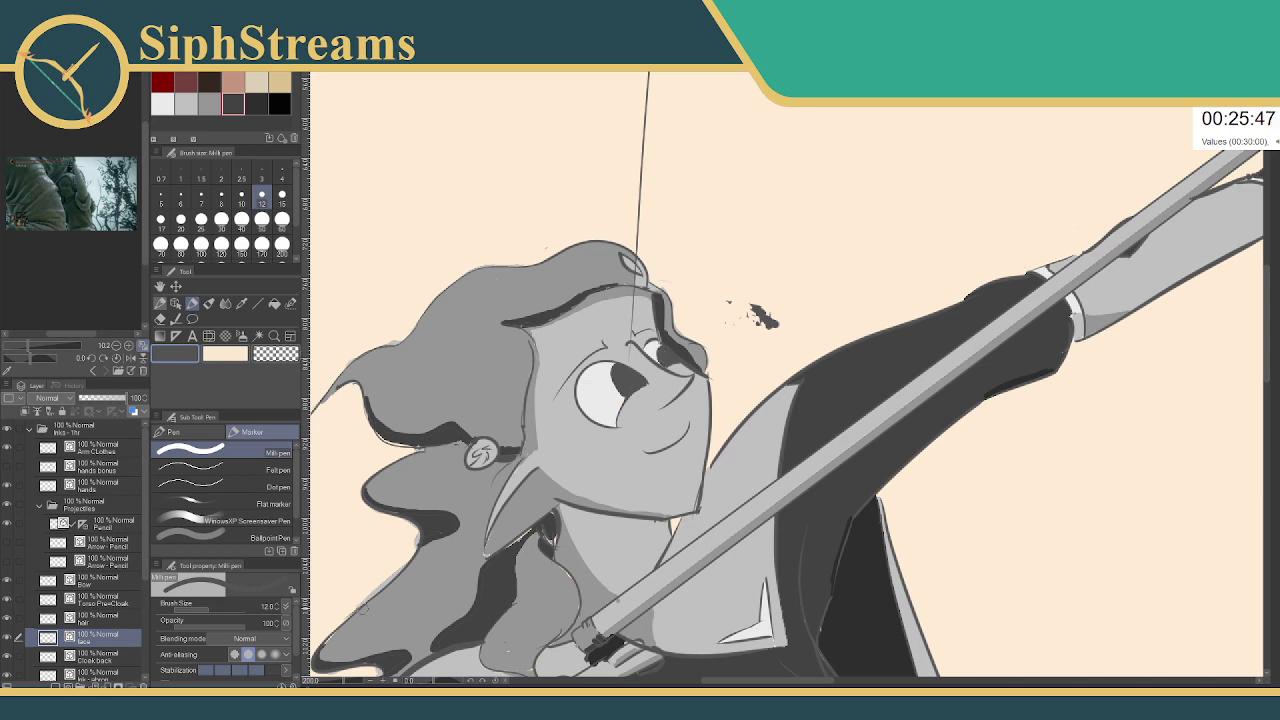
- Check the new pupils against the whole figure and erase the stray pupil fragments beside the face with the Hard eraser
{"action": "left_click_drag", "start_coordinate": [343, 681], "coordinate": [331, 683]}
{"action": "left_click", "coordinate": [341, 682]}
{"action": "left_click", "coordinate": [341, 682]}
{"action": "left_click", "coordinate": [341, 682]}
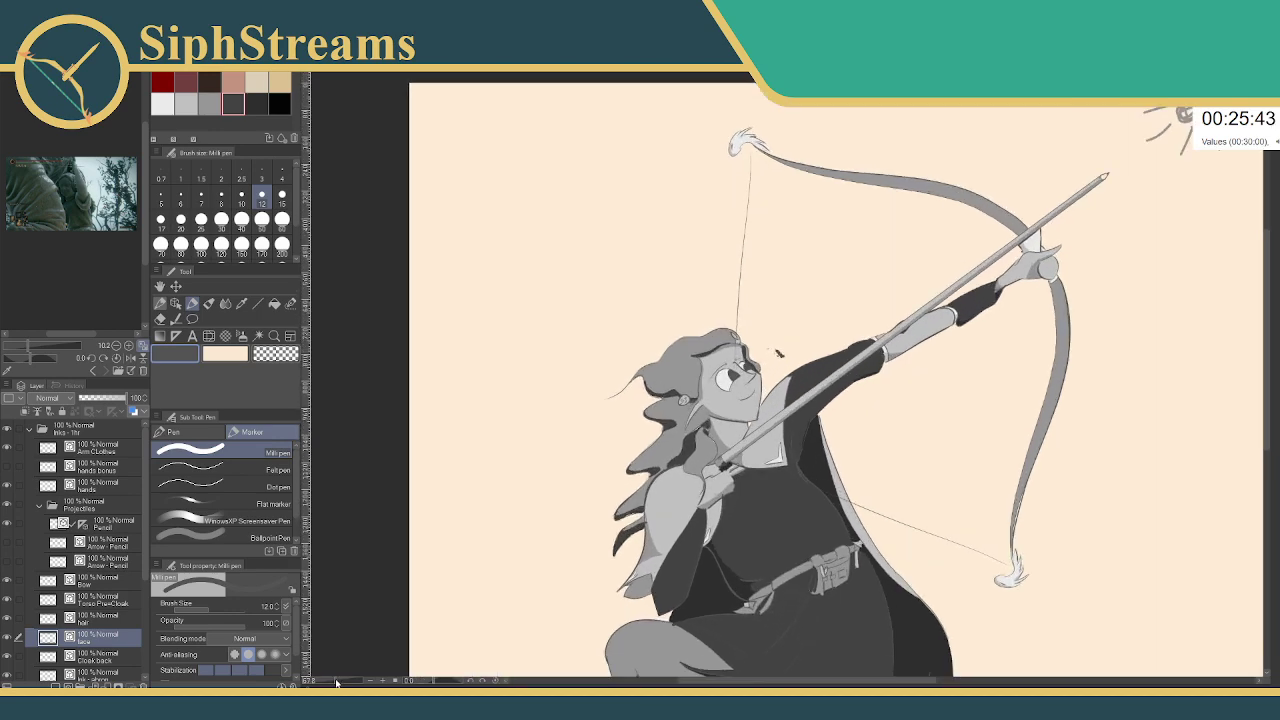
{"action": "left_click", "coordinate": [341, 682]}
{"action": "left_click", "coordinate": [343, 682]}
{"action": "left_click_drag", "start_coordinate": [523, 473], "coordinate": [561, 483]}
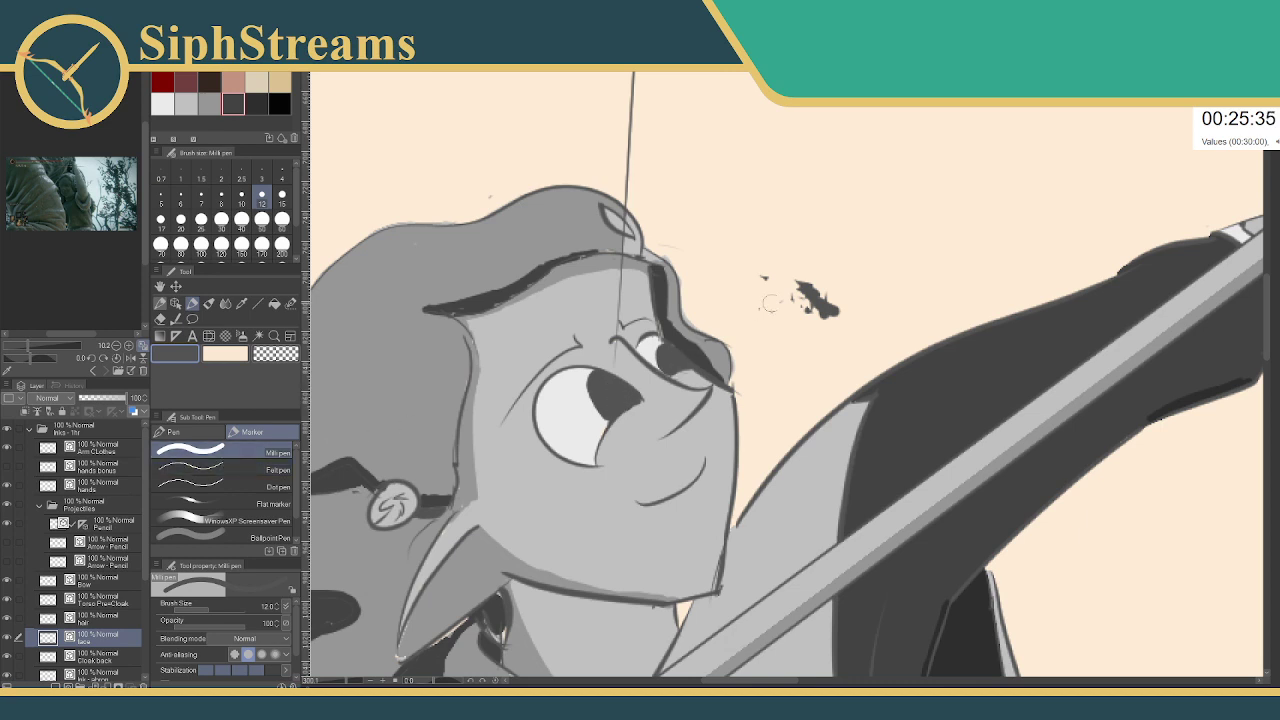
{"action": "key", "text": "e"}
{"action": "mouse_move", "coordinate": [806, 300]}
{"action": "left_mouse_down"}
{"action": "mouse_move", "coordinate": [842, 304]}
{"action": "mouse_move", "coordinate": [808, 318]}
{"action": "mouse_move", "coordinate": [841, 316]}
{"action": "mouse_move", "coordinate": [821, 305]}
{"action": "mouse_move", "coordinate": [747, 318]}
{"action": "mouse_move", "coordinate": [811, 287]}
{"action": "mouse_move", "coordinate": [755, 281]}
{"action": "mouse_move", "coordinate": [804, 292]}
{"action": "left_mouse_up"}
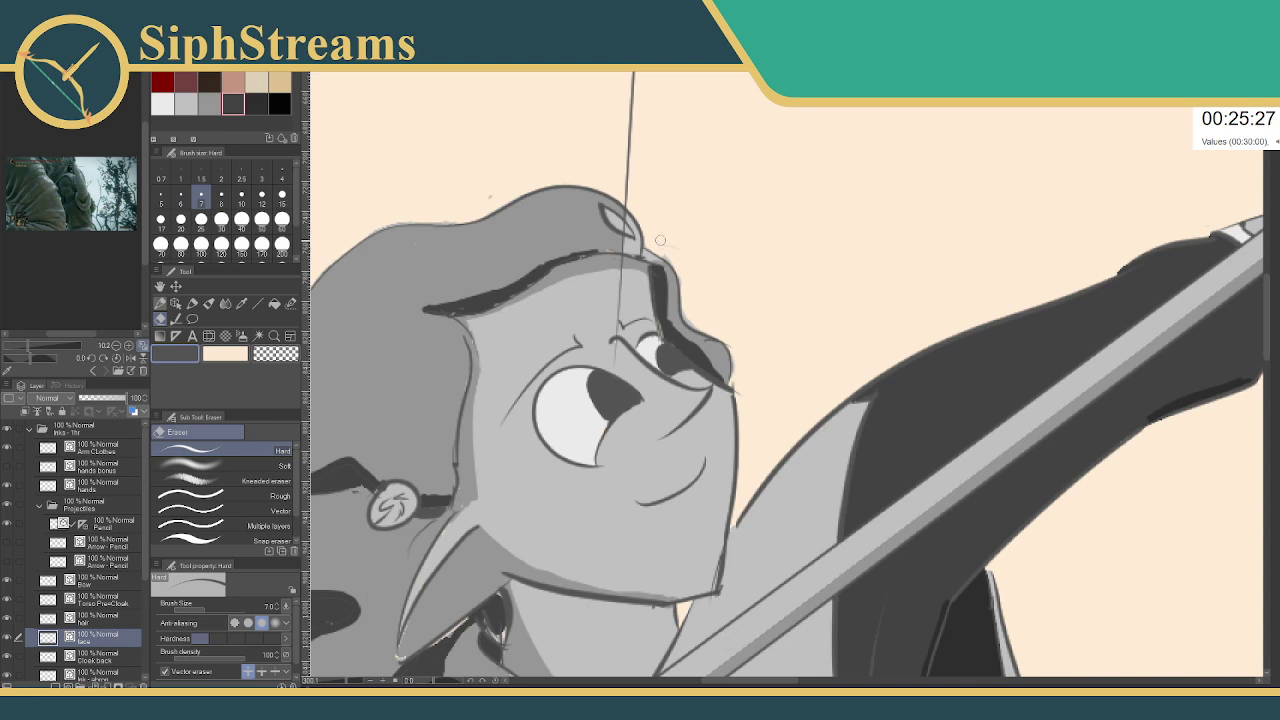
- Collapse the Projectiles and Inks folders and make the Greys layer active with the Milli pen
{"action": "key", "text": "p"}
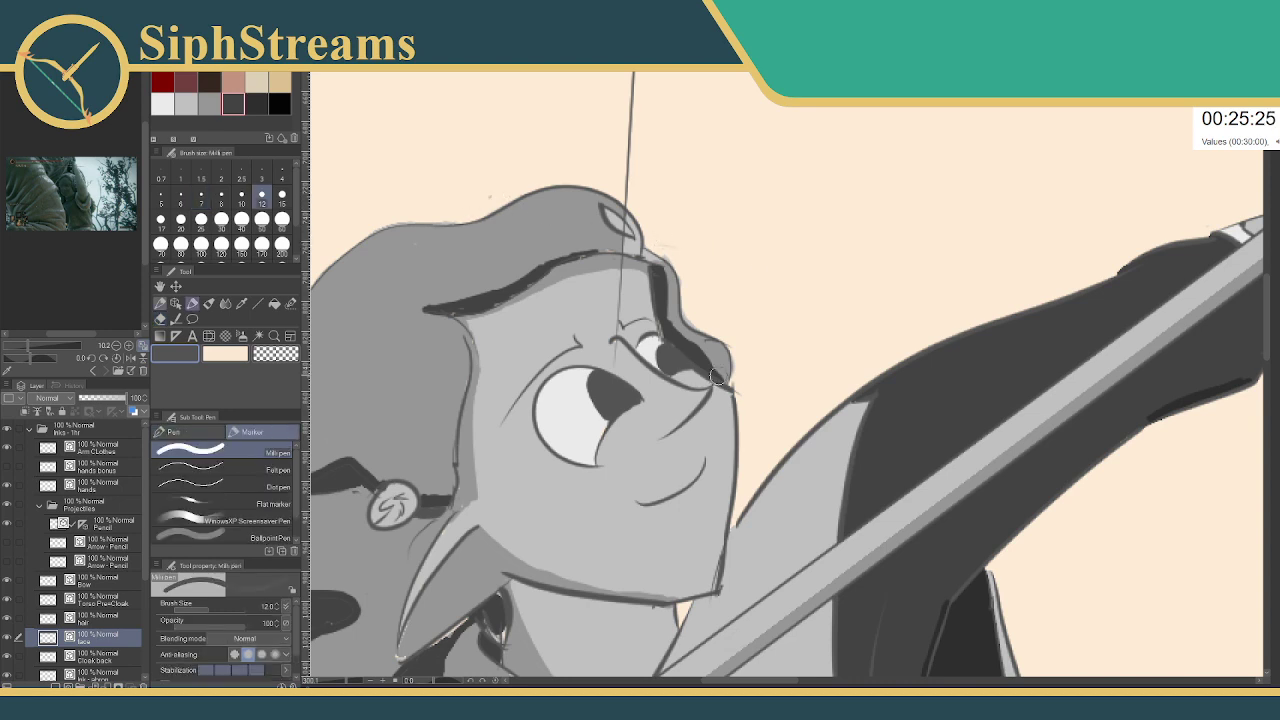
{"action": "left_click", "coordinate": [41, 508]}
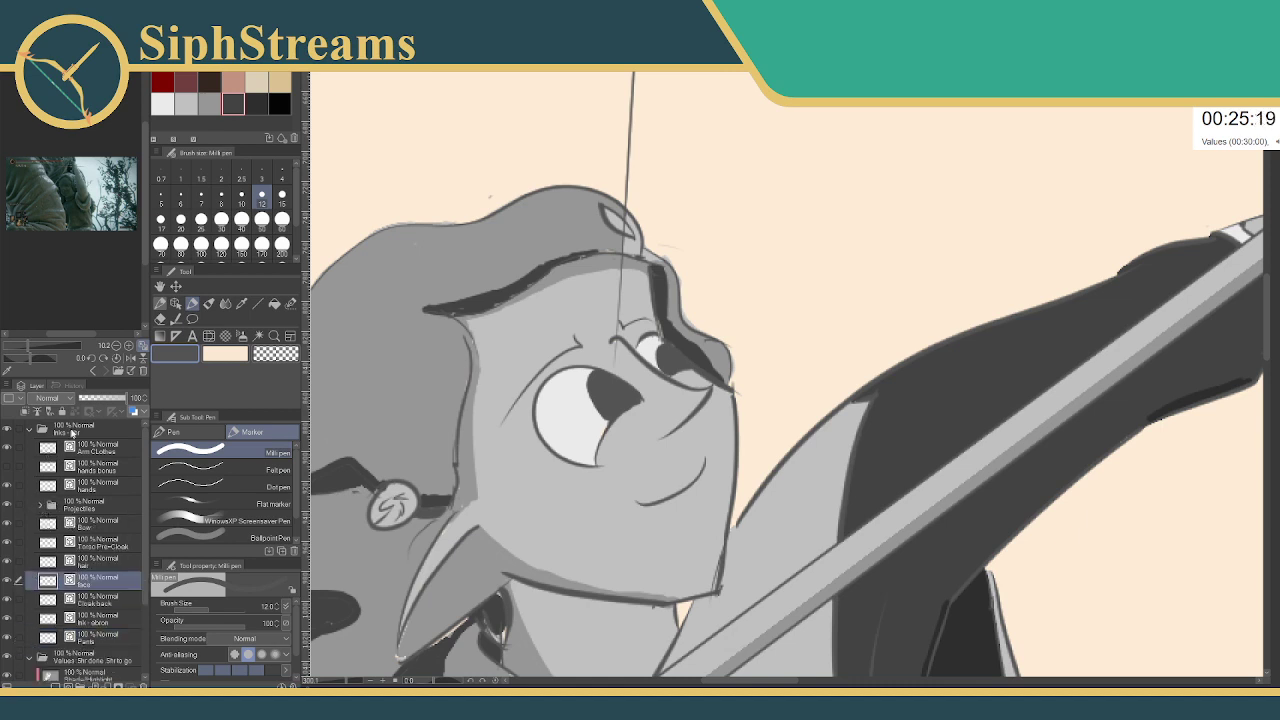
{"action": "left_click", "coordinate": [77, 430]}
{"action": "left_click", "coordinate": [29, 429]}
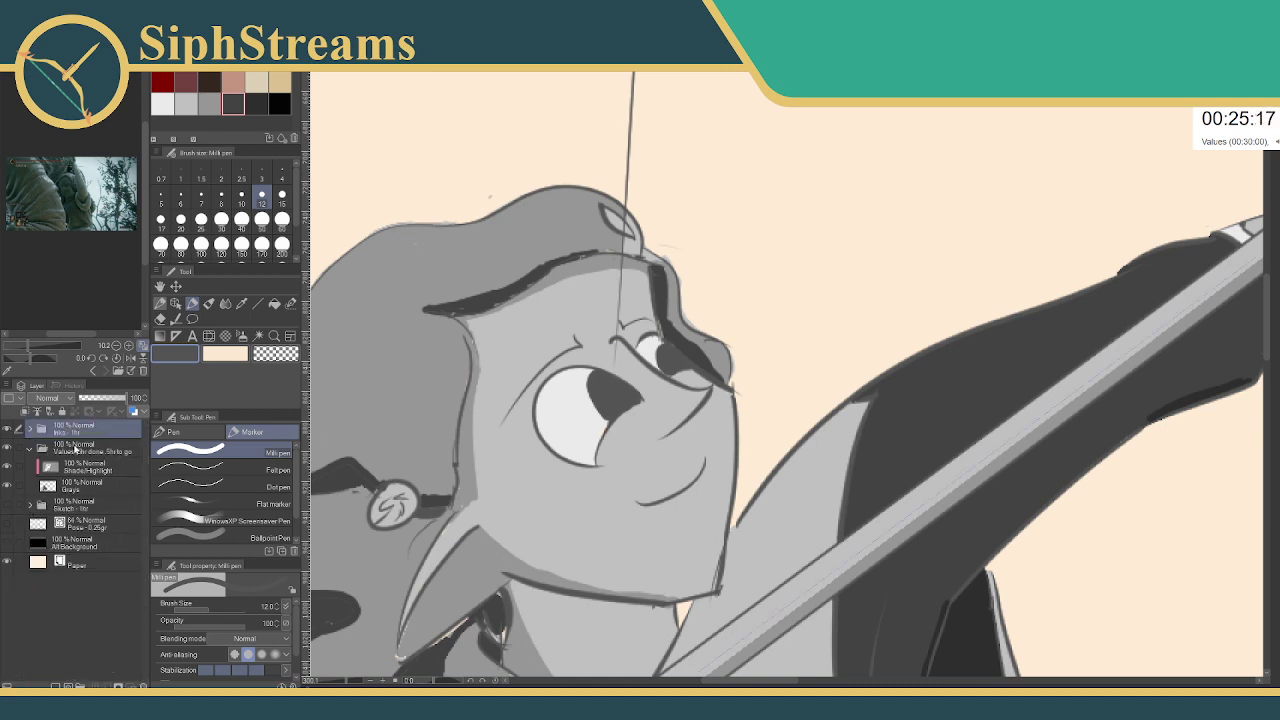
{"action": "left_click", "coordinate": [83, 489]}
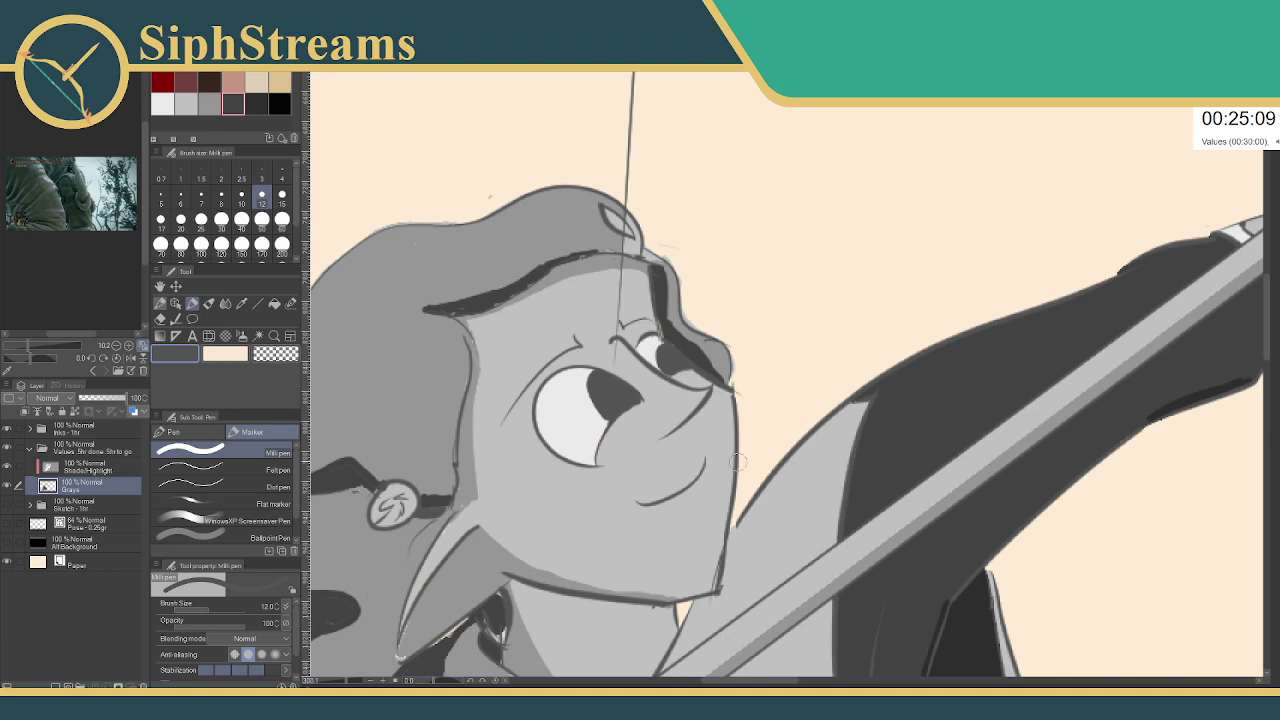
{"action": "left_click_drag", "start_coordinate": [738, 462], "coordinate": [741, 456]}
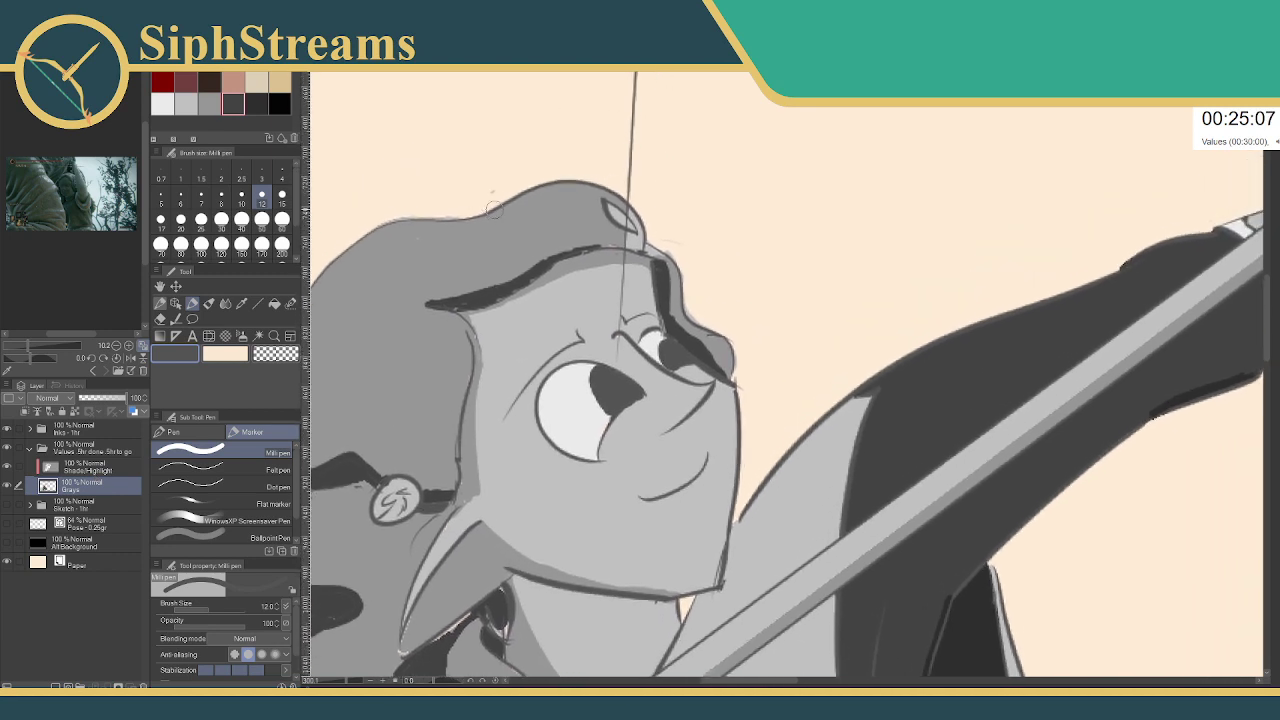
- Try to move the stray speck above the hair on the hair line-art layer, and return to the Greys layer
{"action": "key", "text": "e"}
{"action": "key", "text": "p"}
{"action": "left_click_drag", "start_coordinate": [494, 191], "coordinate": [514, 173]}
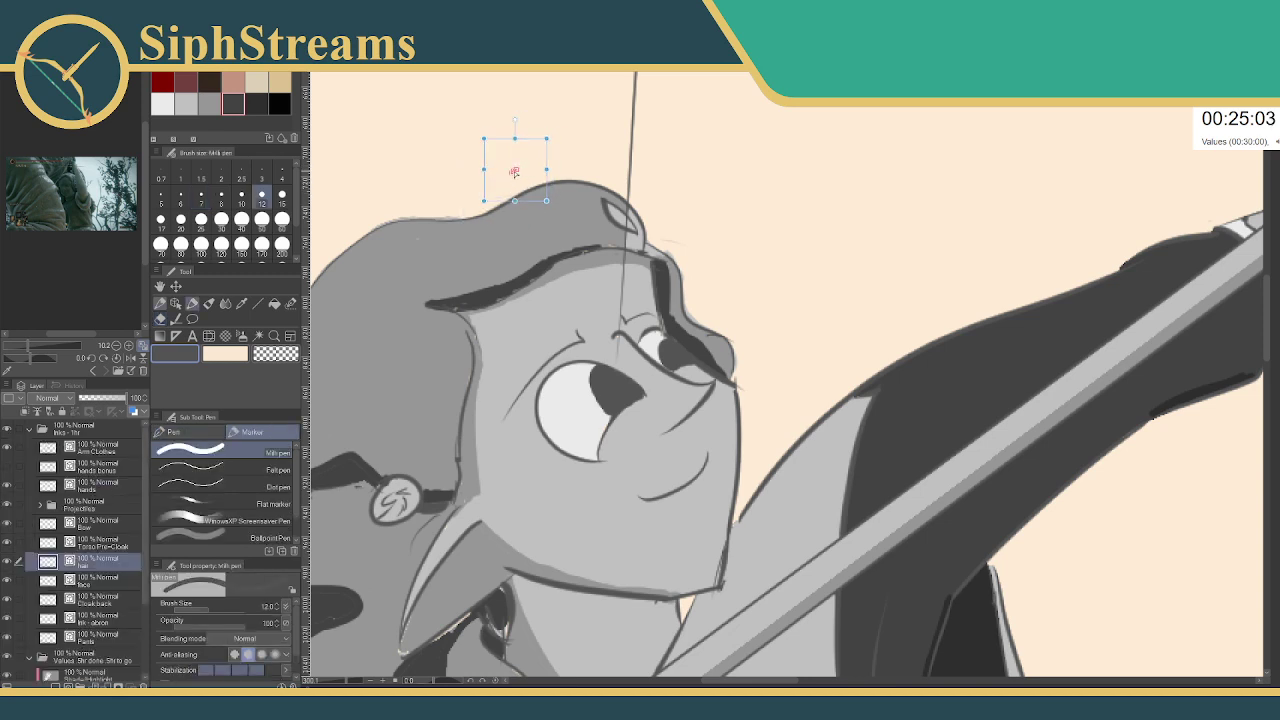
{"action": "left_click", "coordinate": [509, 174], "text": "ctrl"}
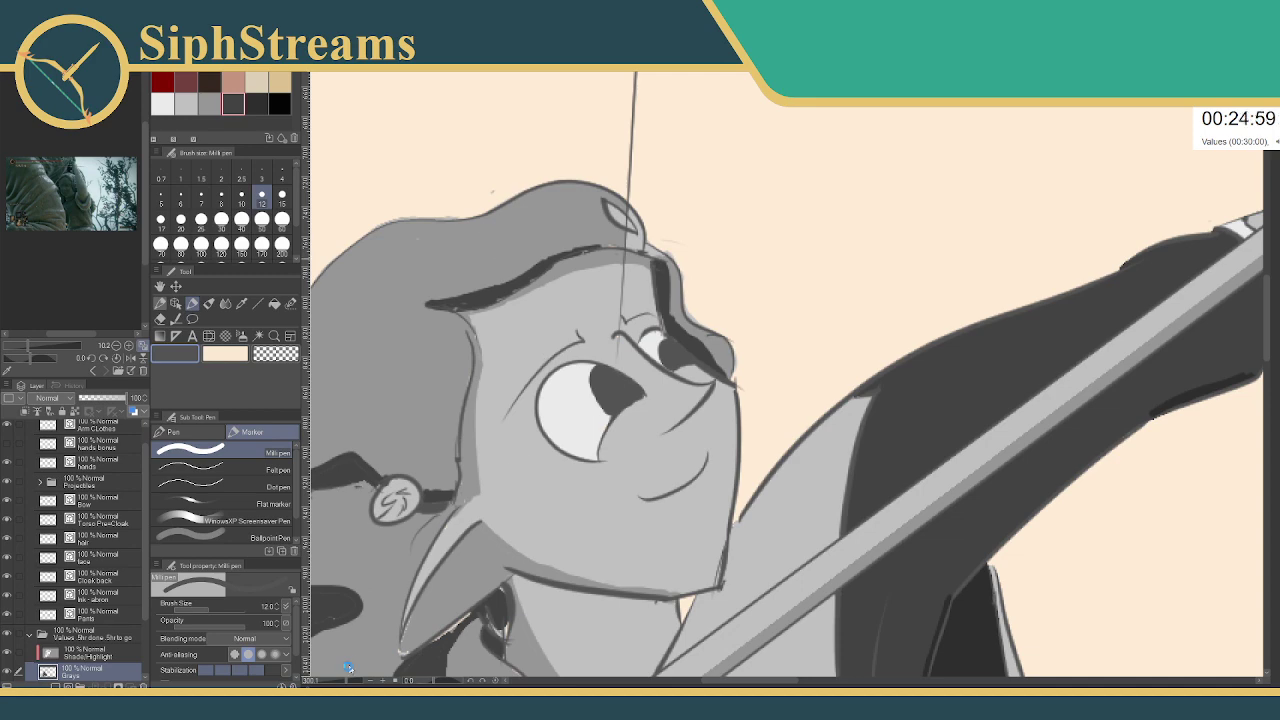
- Make the Shade/Highlight layer active and set the Selection pen to size 20 for shading the bow's upper limb
{"action": "left_click_drag", "start_coordinate": [346, 683], "coordinate": [336, 682]}
{"action": "mouse_move", "coordinate": [745, 314]}
{"action": "left_mouse_down"}
{"action": "mouse_move", "coordinate": [522, 413]}
{"action": "mouse_move", "coordinate": [471, 456]}
{"action": "left_mouse_up"}
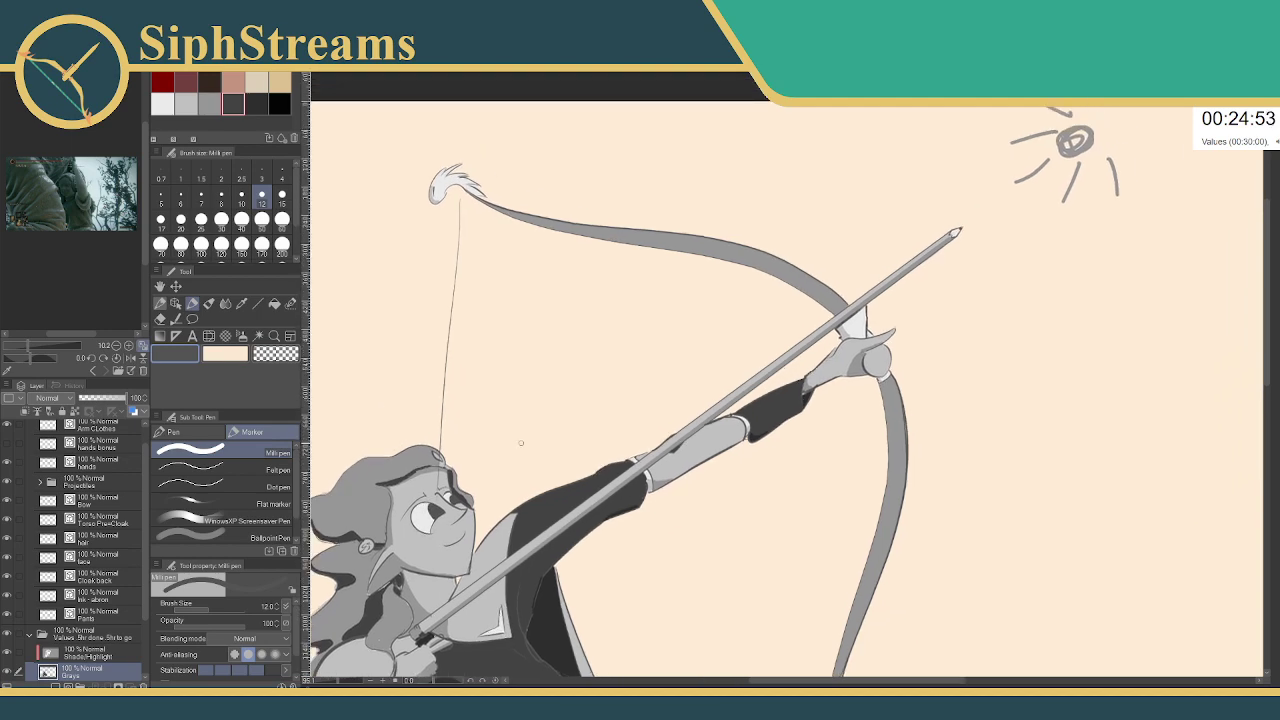
{"action": "left_click_drag", "start_coordinate": [768, 400], "coordinate": [741, 517]}
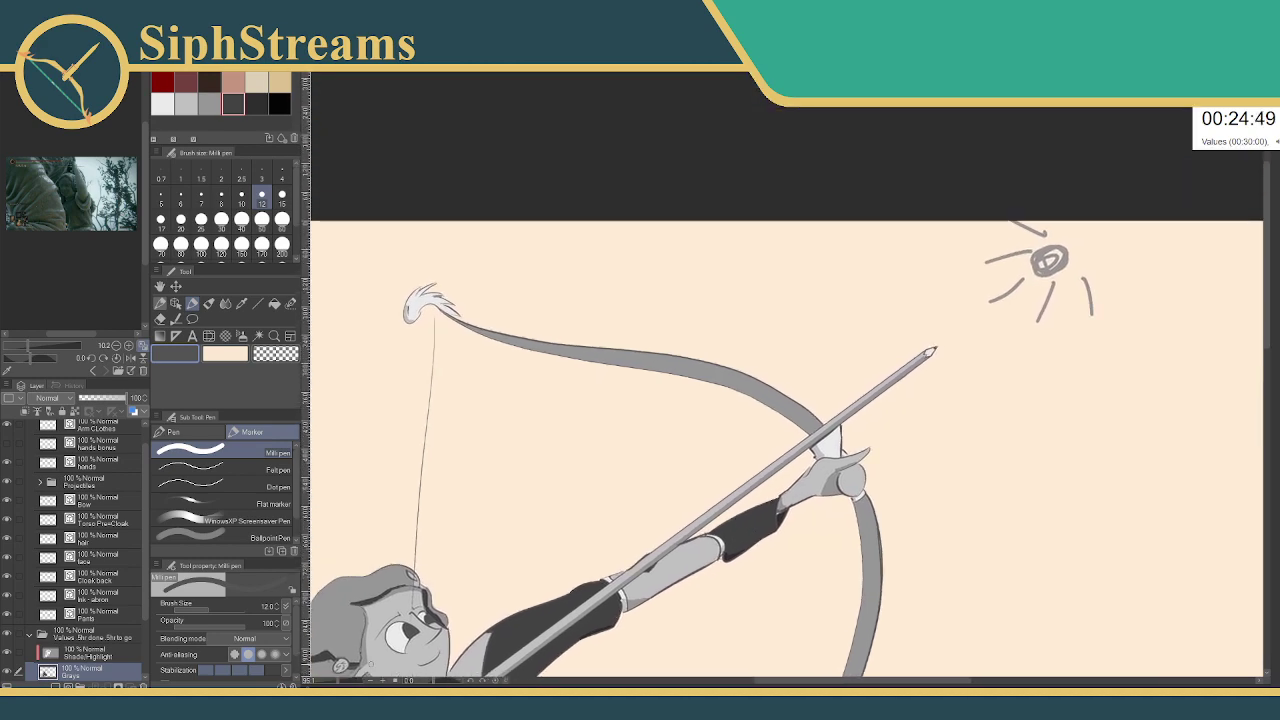
{"action": "left_click_drag", "start_coordinate": [338, 682], "coordinate": [342, 682]}
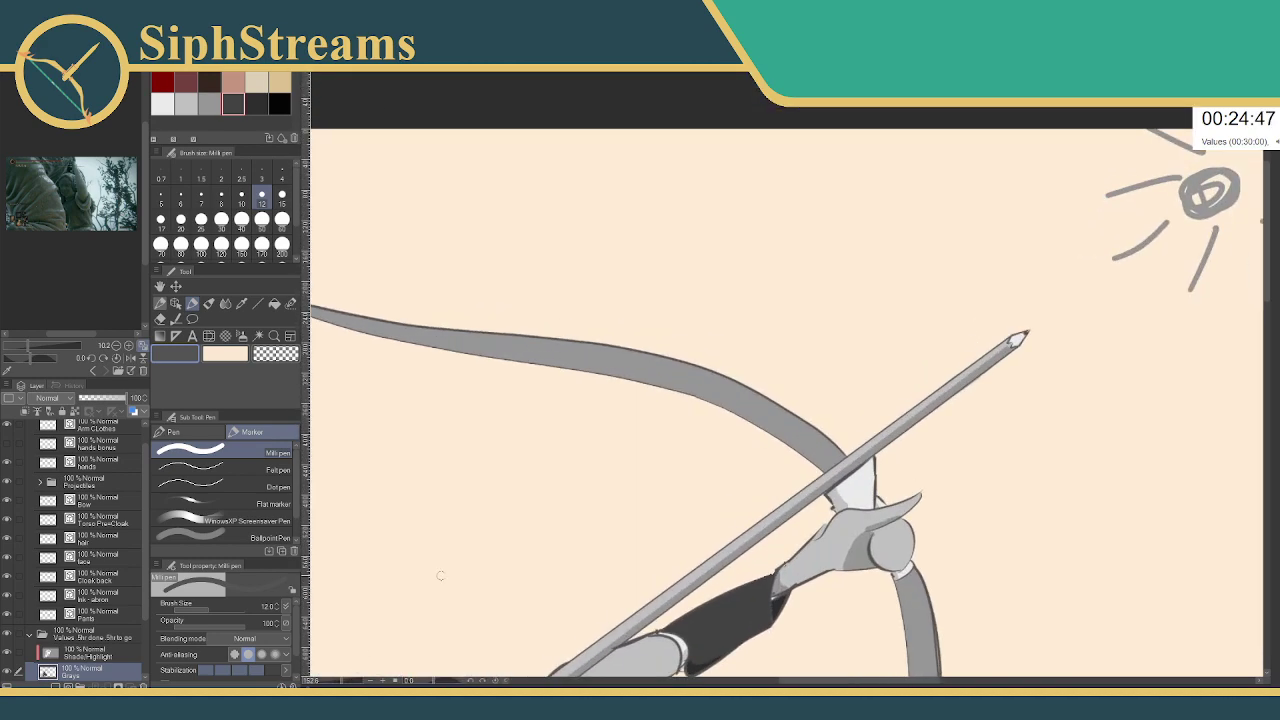
{"action": "left_click_drag", "start_coordinate": [575, 472], "coordinate": [716, 501]}
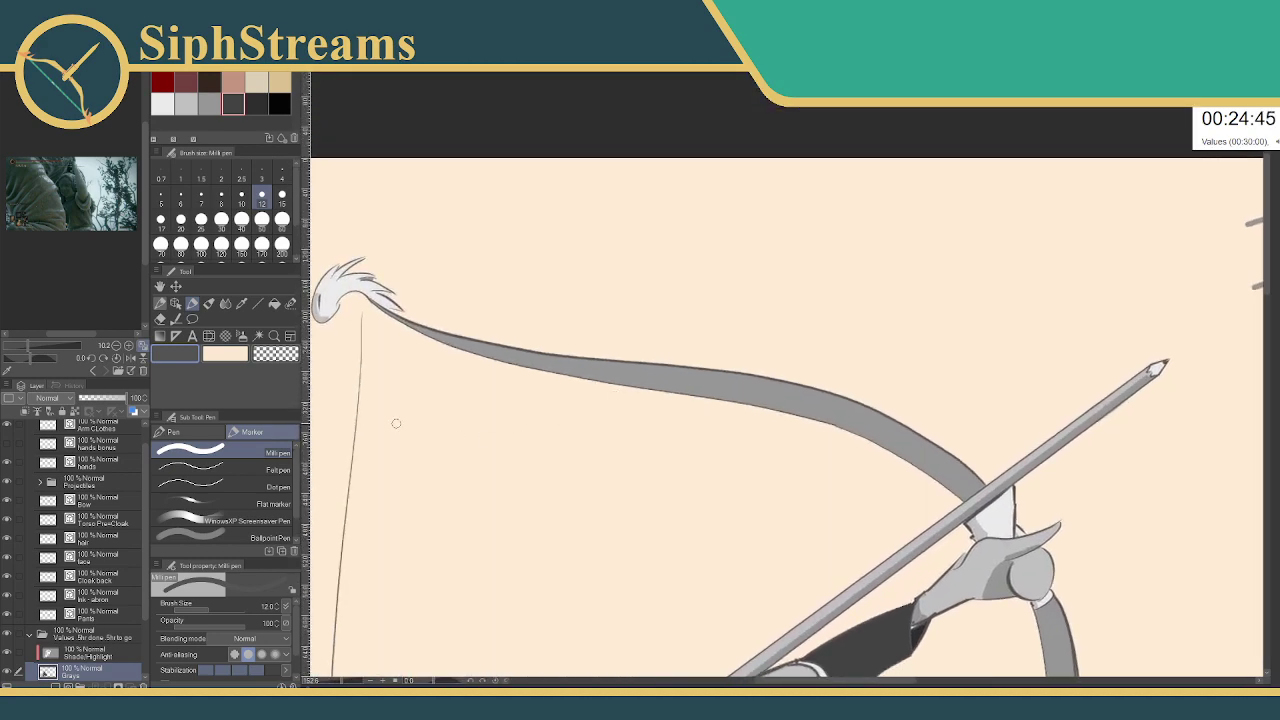
{"action": "left_click", "coordinate": [290, 303]}
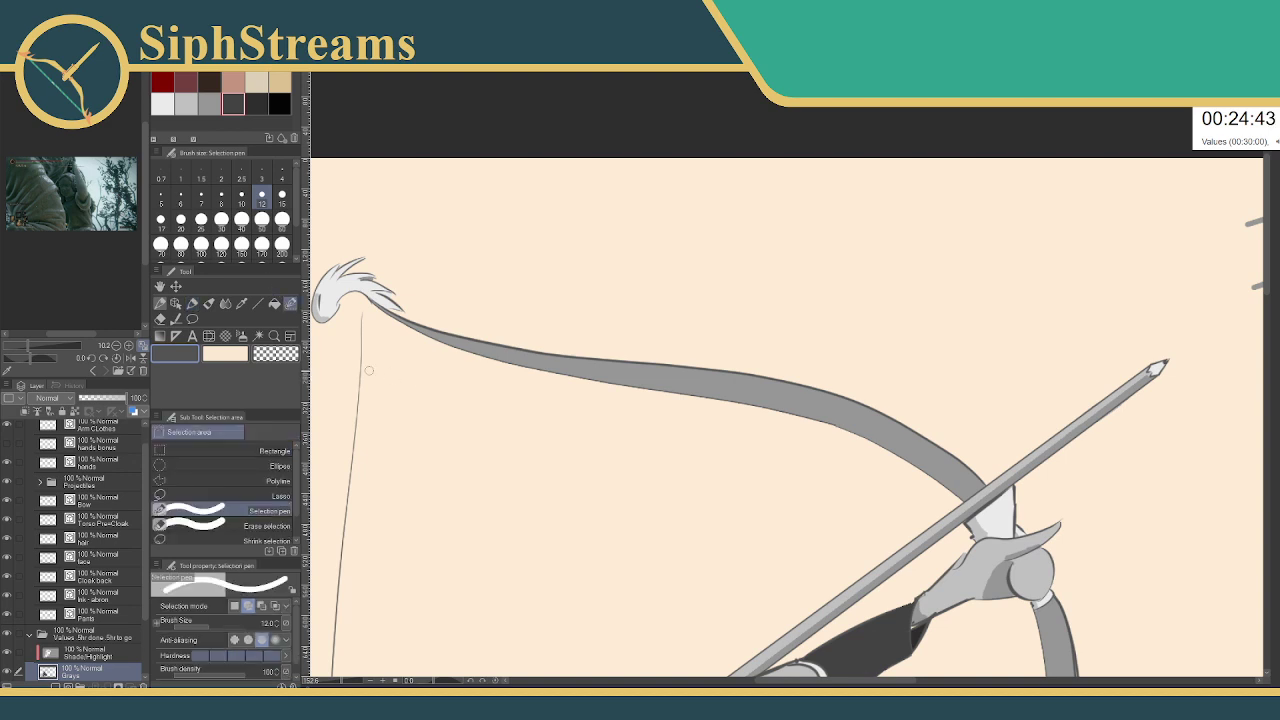
{"action": "left_click", "coordinate": [180, 222]}
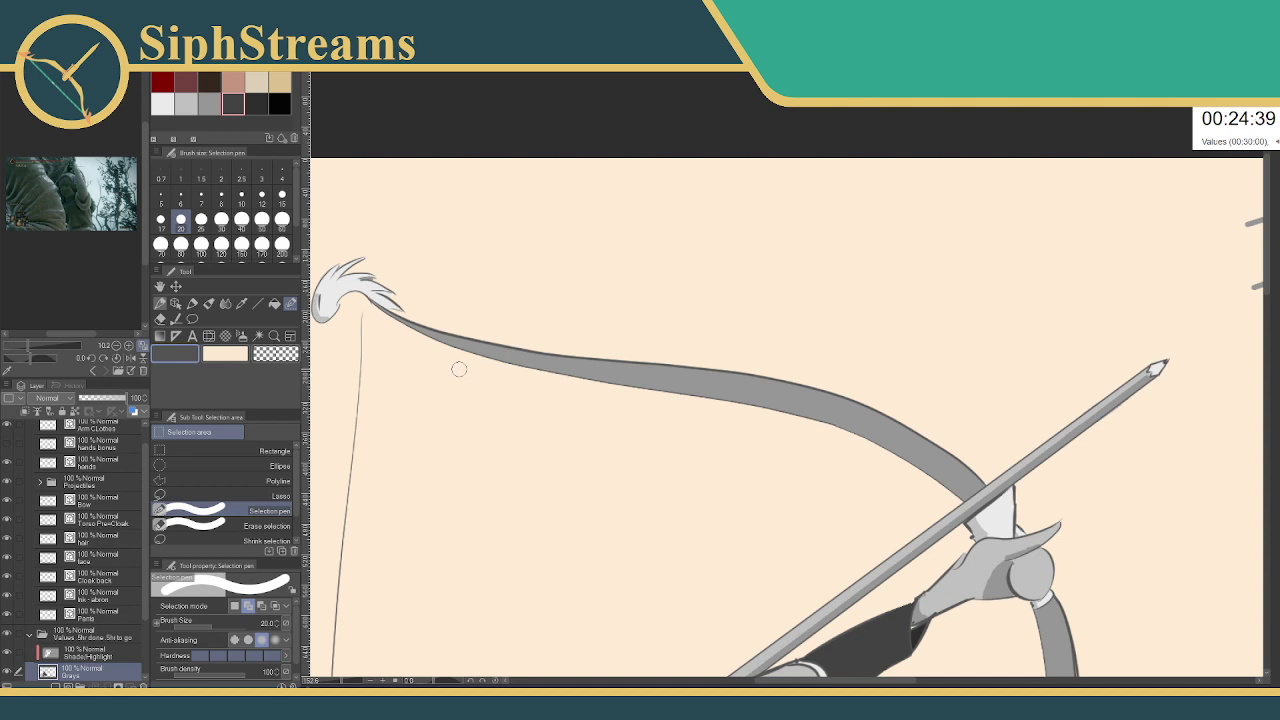
{"action": "left_click", "coordinate": [105, 648]}
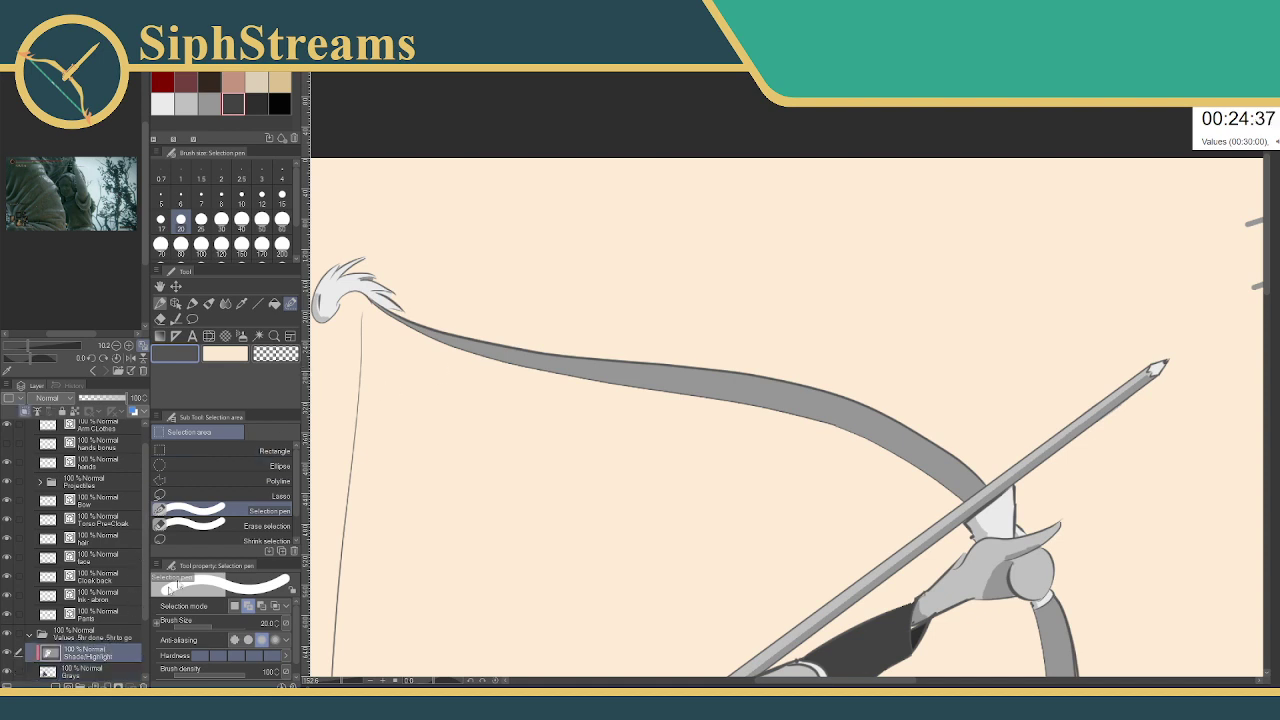
- Select a strip along the underside of the bow's upper limb, from the plumed tip to the arrow
{"action": "mouse_move", "coordinate": [414, 342]}
{"action": "left_mouse_down"}
{"action": "mouse_move", "coordinate": [545, 380]}
{"action": "mouse_move", "coordinate": [818, 406]}
{"action": "left_mouse_up"}
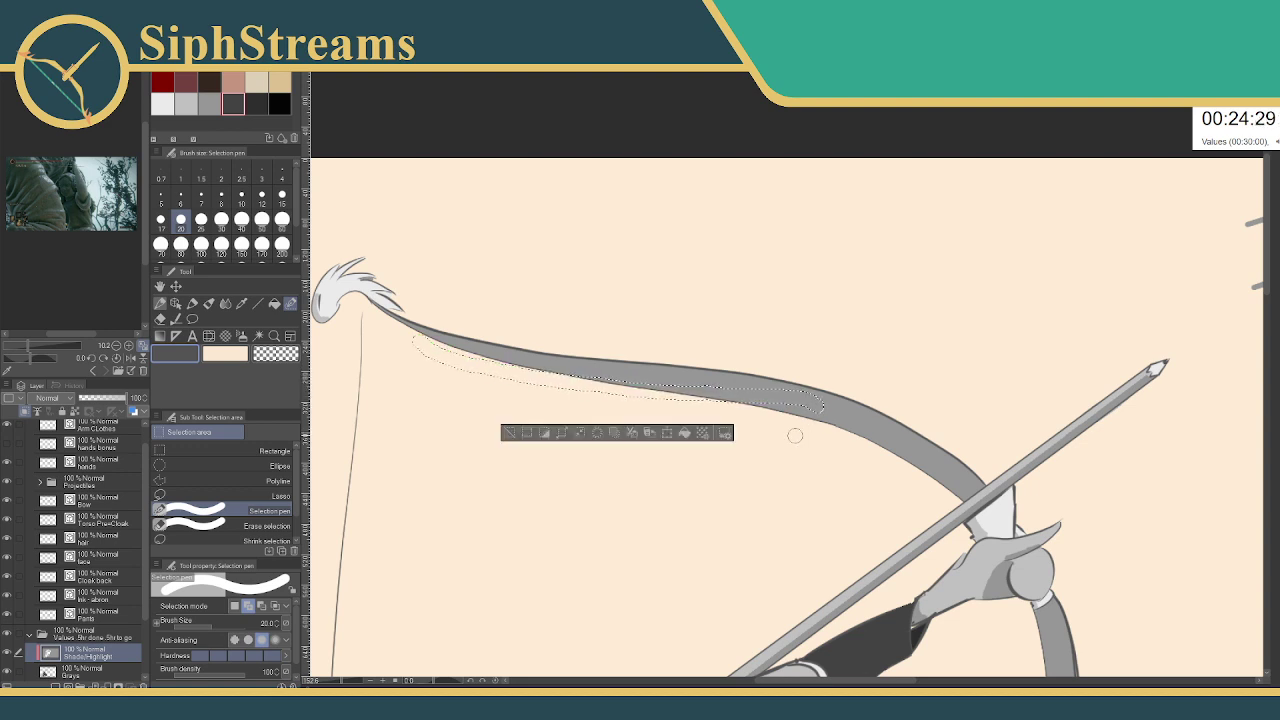
{"action": "left_click_drag", "start_coordinate": [794, 303], "coordinate": [686, 246]}
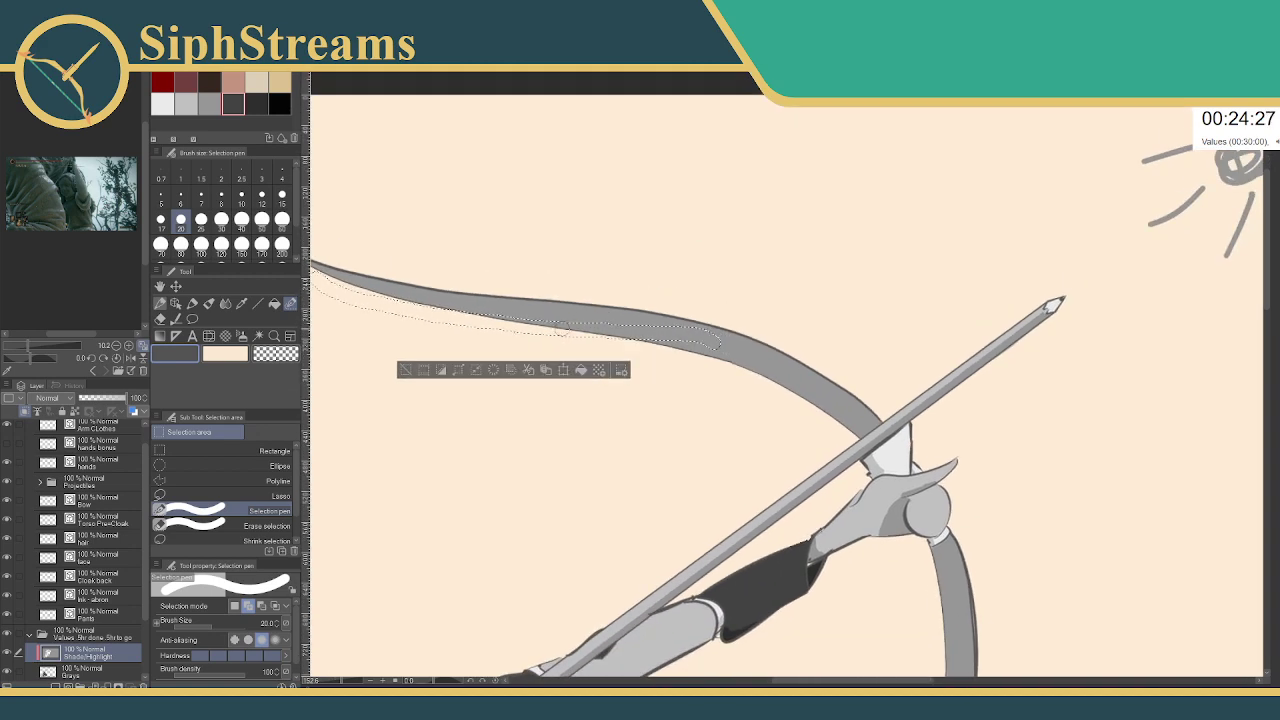
{"action": "left_click_drag", "start_coordinate": [565, 330], "coordinate": [648, 330]}
{"action": "mouse_move", "coordinate": [568, 330]}
{"action": "left_mouse_down"}
{"action": "mouse_move", "coordinate": [702, 353]}
{"action": "mouse_move", "coordinate": [859, 431]}
{"action": "mouse_move", "coordinate": [837, 408]}
{"action": "mouse_move", "coordinate": [857, 428]}
{"action": "mouse_move", "coordinate": [690, 352]}
{"action": "left_mouse_up"}
{"action": "left_click_drag", "start_coordinate": [822, 402], "coordinate": [686, 346]}
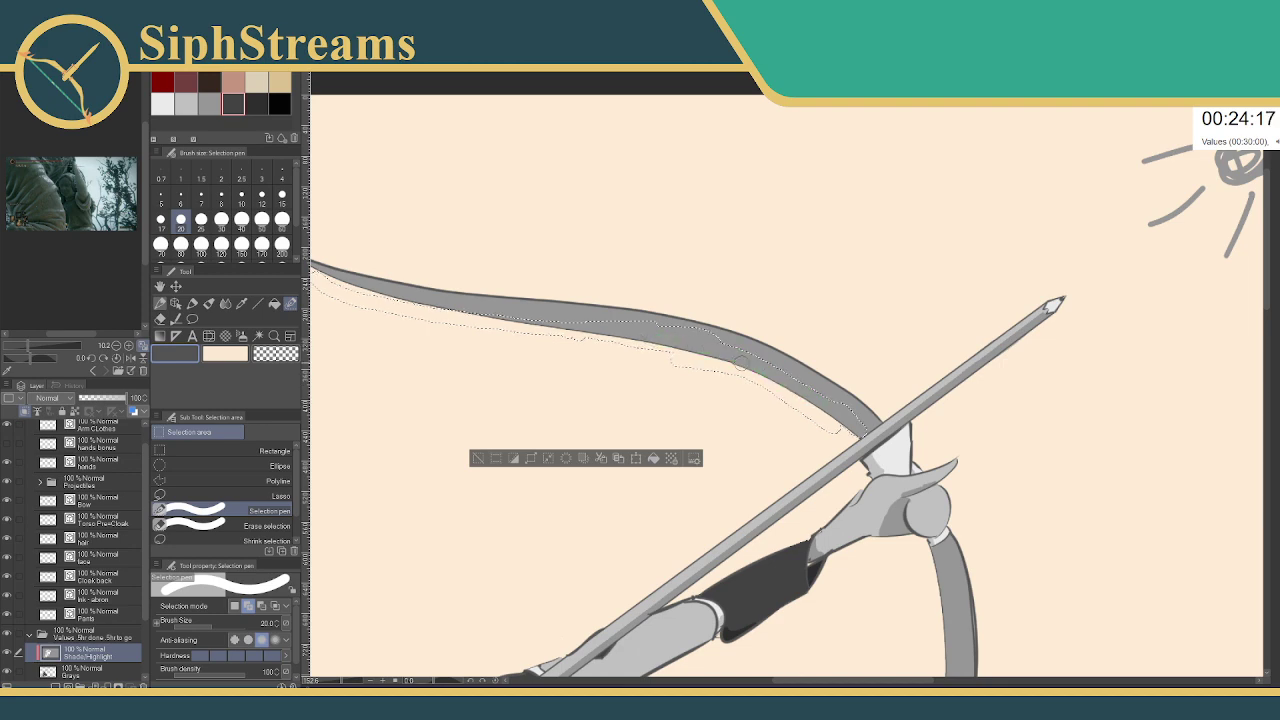
{"action": "left_click_drag", "start_coordinate": [850, 437], "coordinate": [778, 402]}
{"action": "mouse_move", "coordinate": [683, 371]}
{"action": "left_mouse_down"}
{"action": "mouse_move", "coordinate": [811, 428]}
{"action": "mouse_move", "coordinate": [870, 416]}
{"action": "left_mouse_up"}
{"action": "left_click_drag", "start_coordinate": [603, 357], "coordinate": [592, 355]}
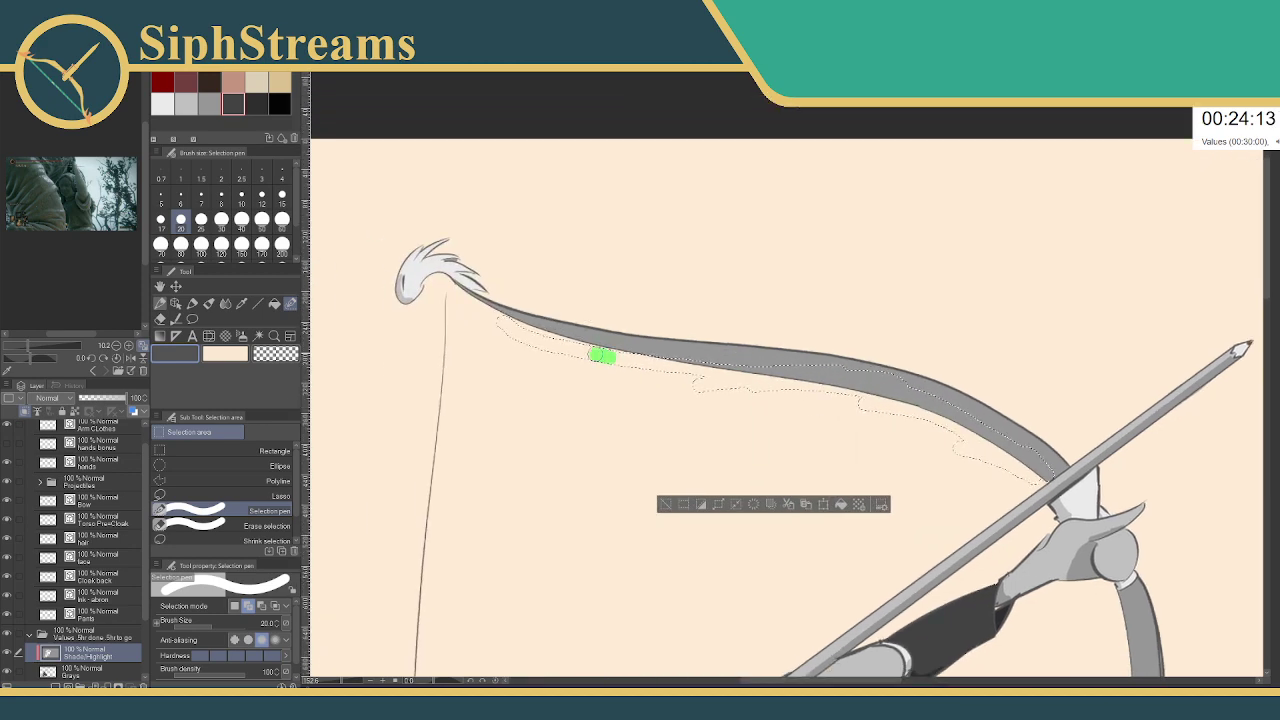
{"action": "mouse_move", "coordinate": [512, 323]}
{"action": "left_mouse_down"}
{"action": "mouse_move", "coordinate": [452, 290]}
{"action": "mouse_move", "coordinate": [520, 329]}
{"action": "left_mouse_up"}
{"action": "key", "text": "ctrl+z"}
{"action": "mouse_move", "coordinate": [498, 318]}
{"action": "left_mouse_down"}
{"action": "mouse_move", "coordinate": [555, 341]}
{"action": "mouse_move", "coordinate": [352, 320]}
{"action": "left_mouse_up"}
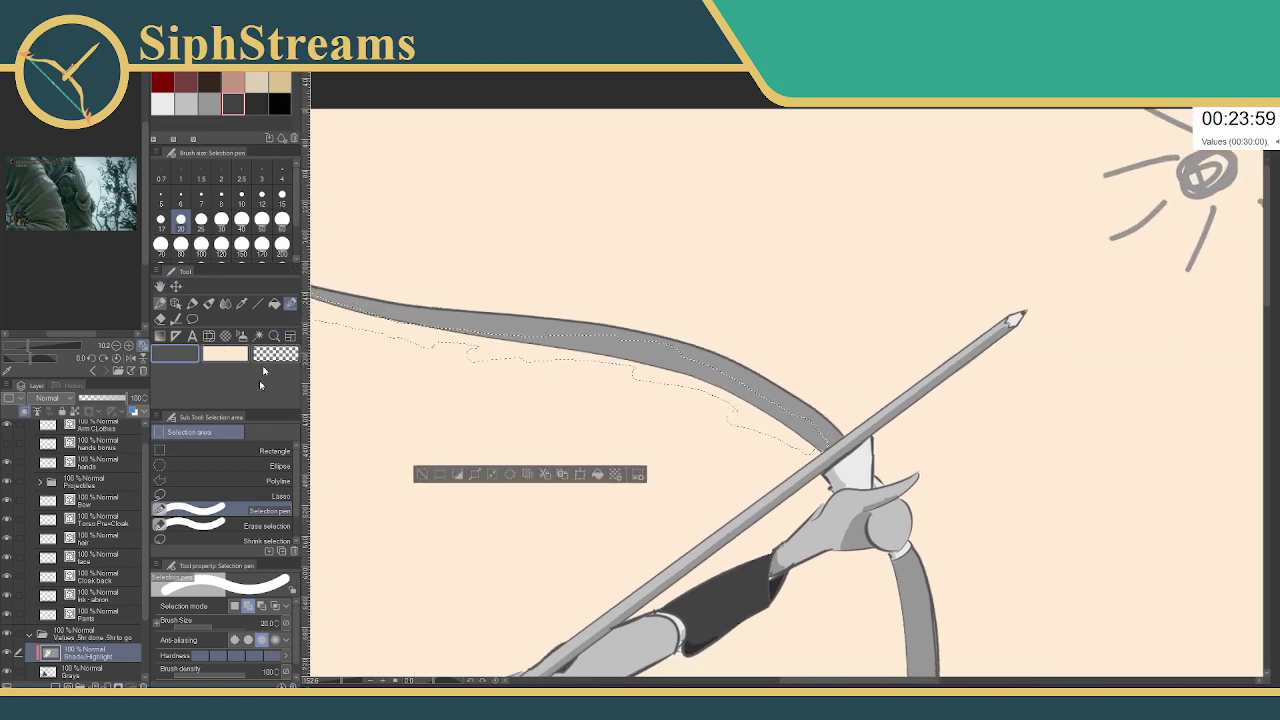
- Trim the underside selection near the arrow with Erase selection at size 15 and fill it with dark gray
{"action": "left_click", "coordinate": [205, 522]}
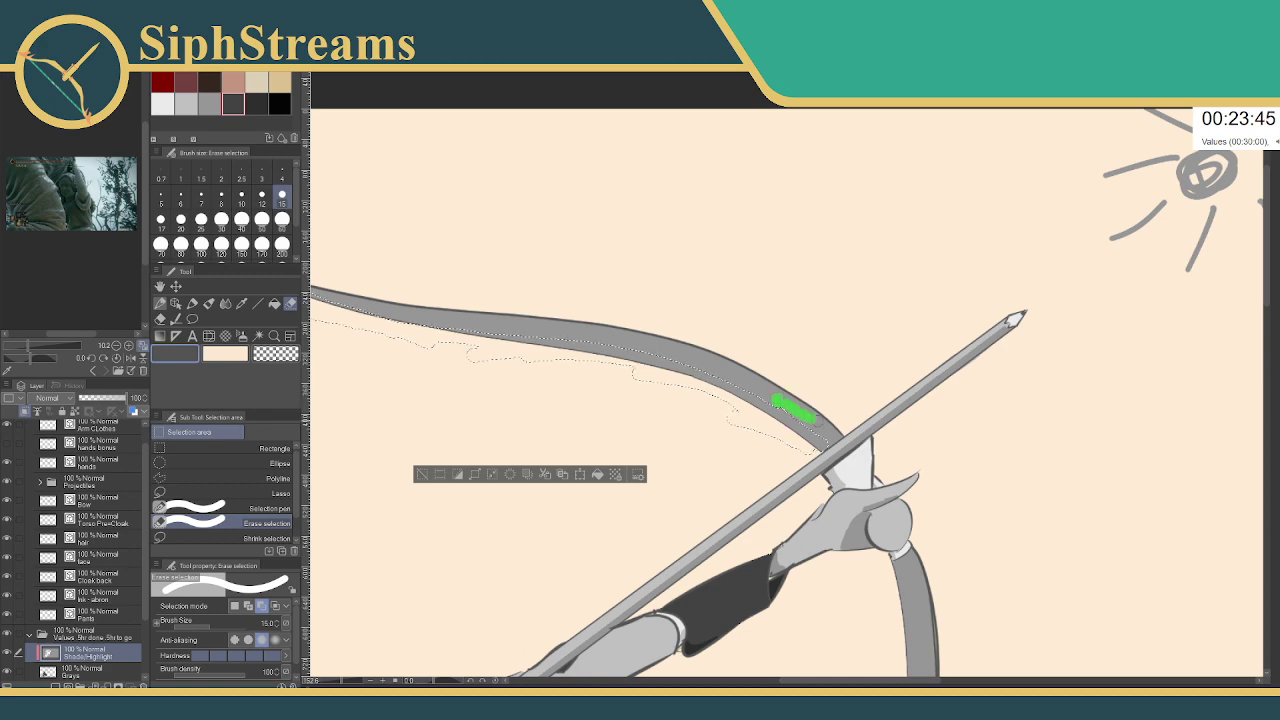
{"action": "mouse_move", "coordinate": [810, 416]}
{"action": "left_mouse_down"}
{"action": "mouse_move", "coordinate": [794, 406]}
{"action": "mouse_move", "coordinate": [1000, 387]}
{"action": "mouse_move", "coordinate": [962, 361]}
{"action": "left_mouse_up"}
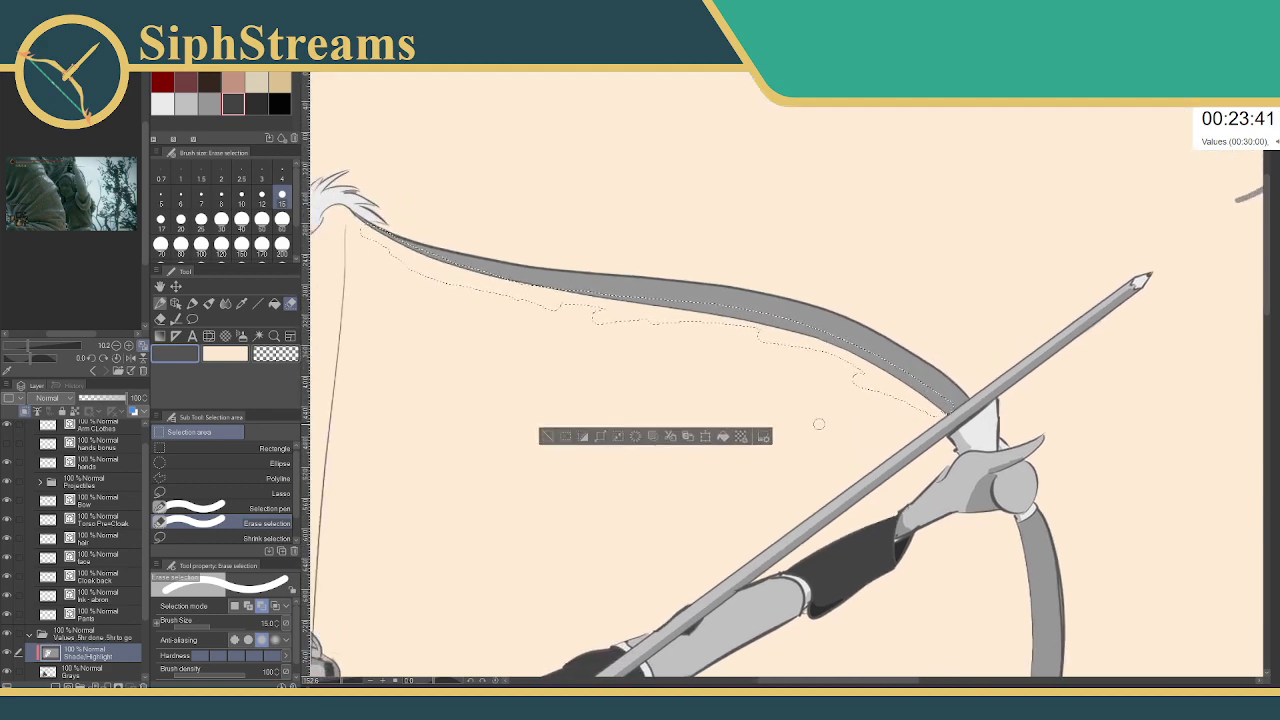
{"action": "left_click", "coordinate": [723, 438]}
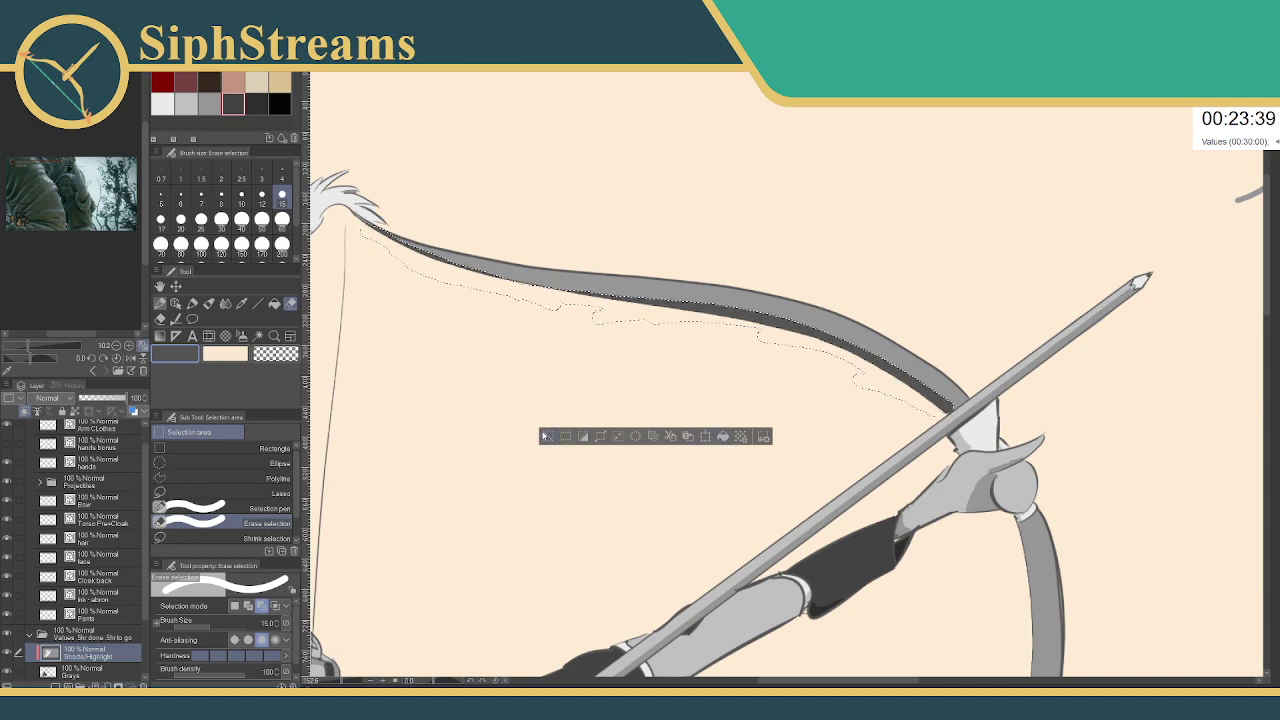
{"action": "left_click", "coordinate": [547, 437]}
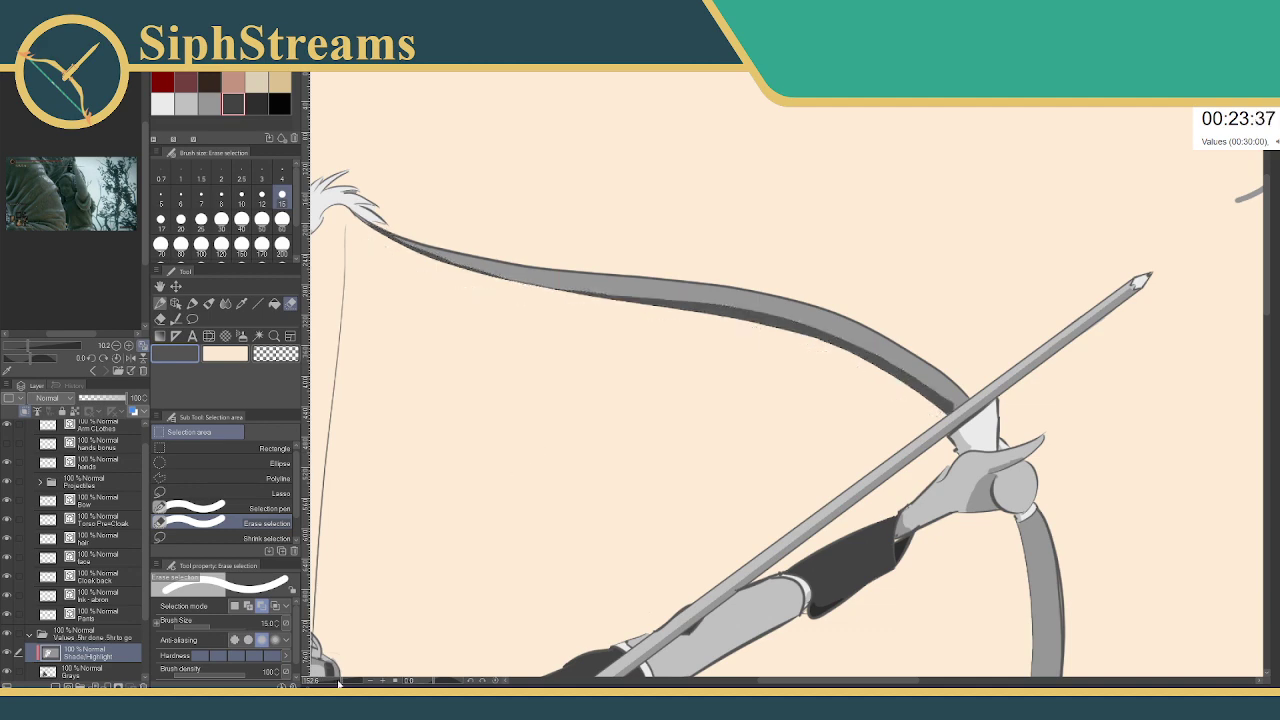
{"action": "left_click_drag", "start_coordinate": [337, 681], "coordinate": [325, 683]}
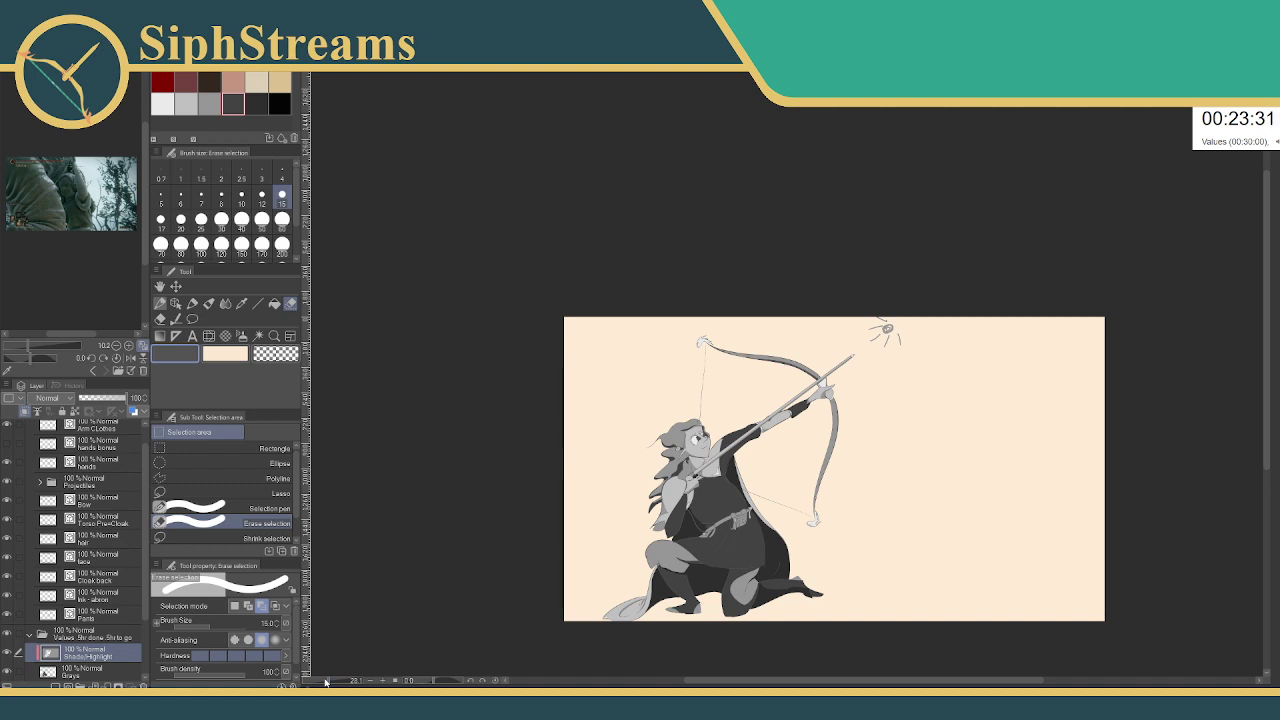
- Undo the dark shading on the bow limb, choose light gray as the drawing color, and clear the selection
{"action": "key", "text": "ctrl+z"}
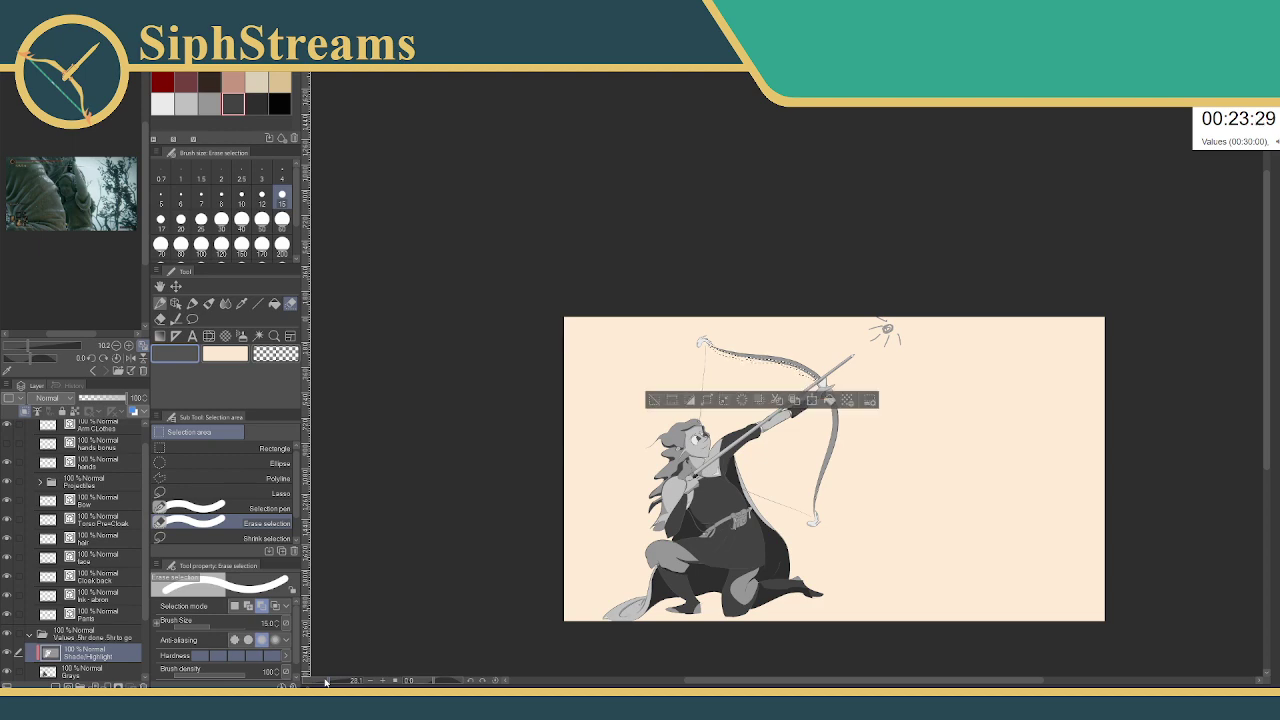
{"action": "right_click", "coordinate": [706, 398]}
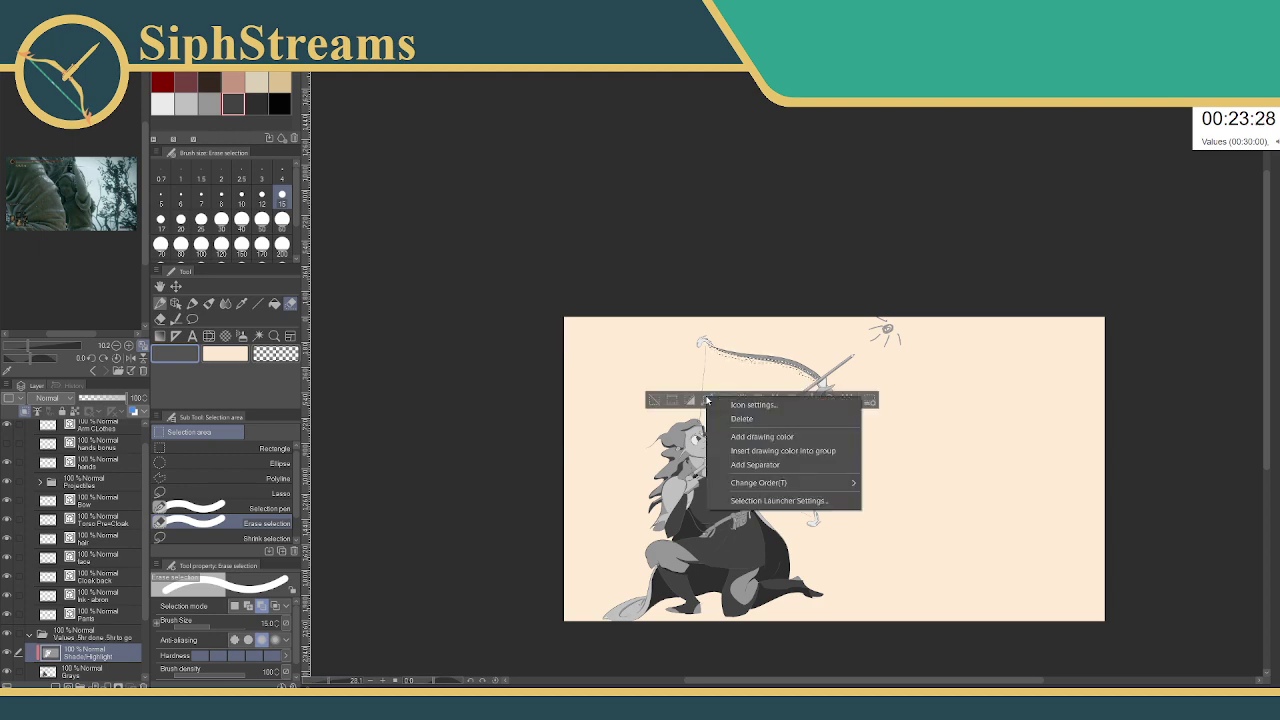
{"action": "left_click", "coordinate": [331, 681]}
{"action": "left_click_drag", "start_coordinate": [330, 681], "coordinate": [347, 681]}
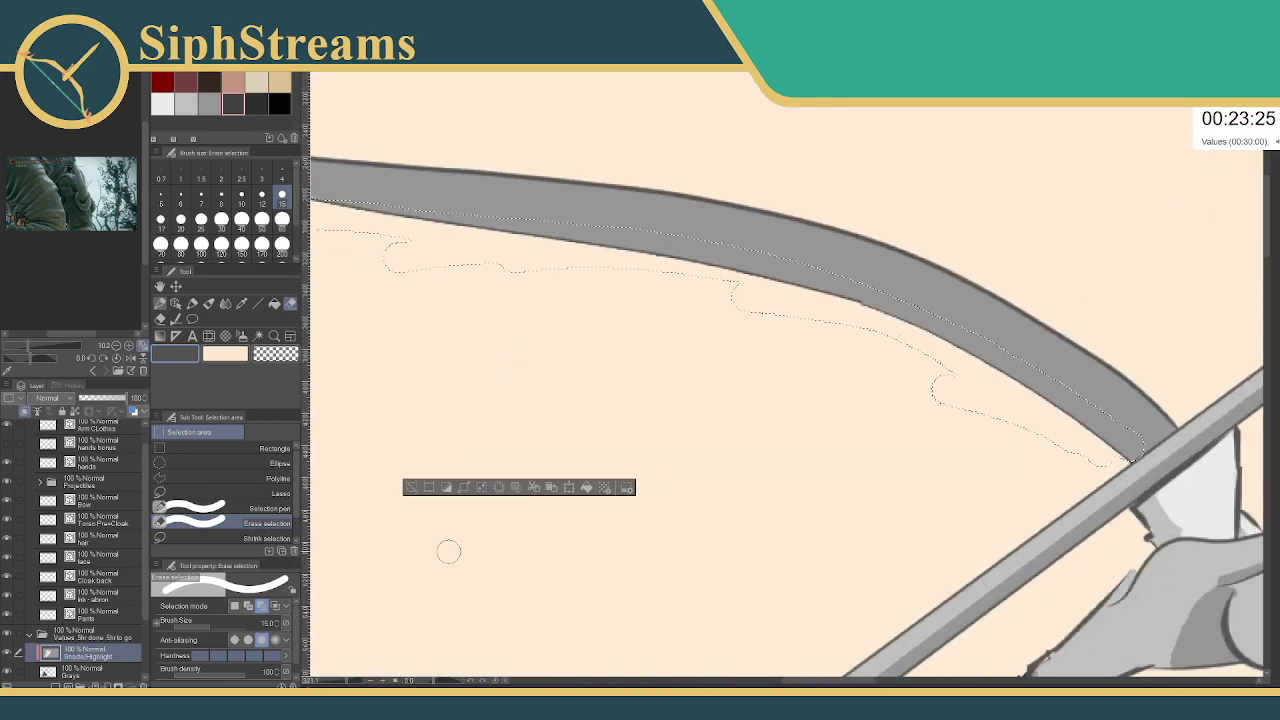
{"action": "left_click", "coordinate": [209, 104]}
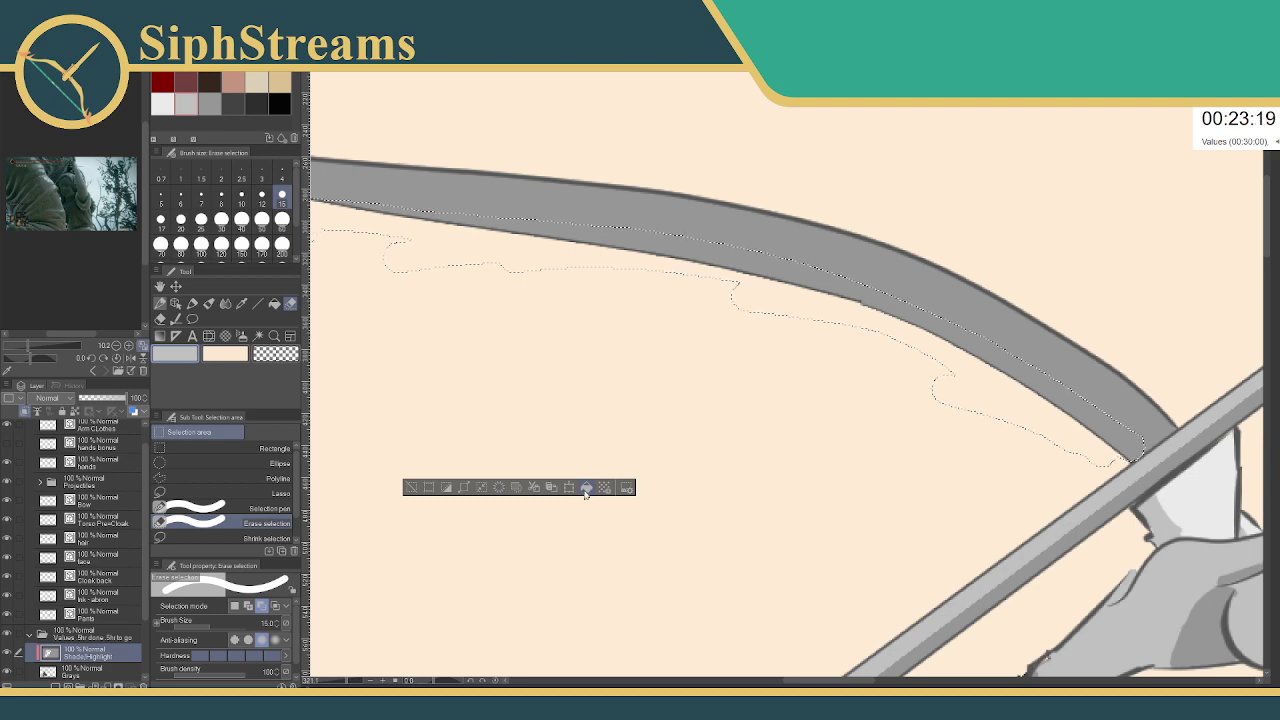
{"action": "left_click", "coordinate": [411, 489]}
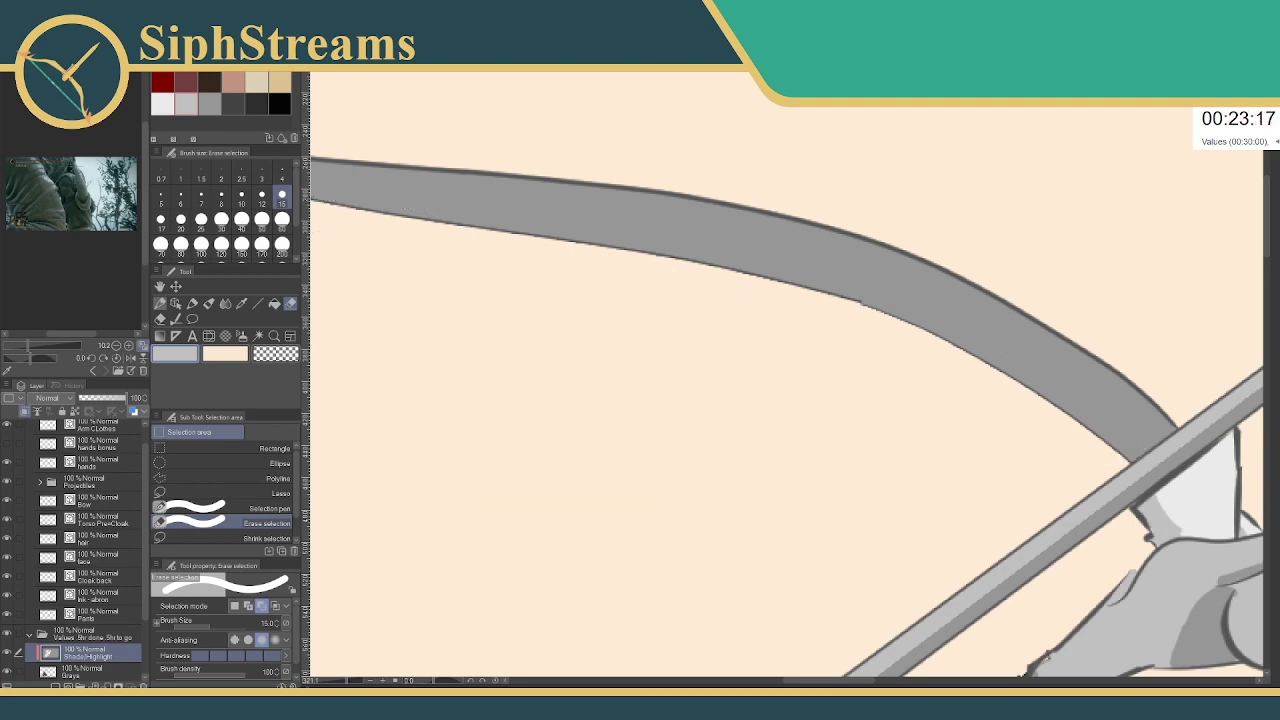
- Try to mark the top edge of the bow's upper limb with Erase selection strokes
{"action": "left_click_drag", "start_coordinate": [346, 682], "coordinate": [336, 685]}
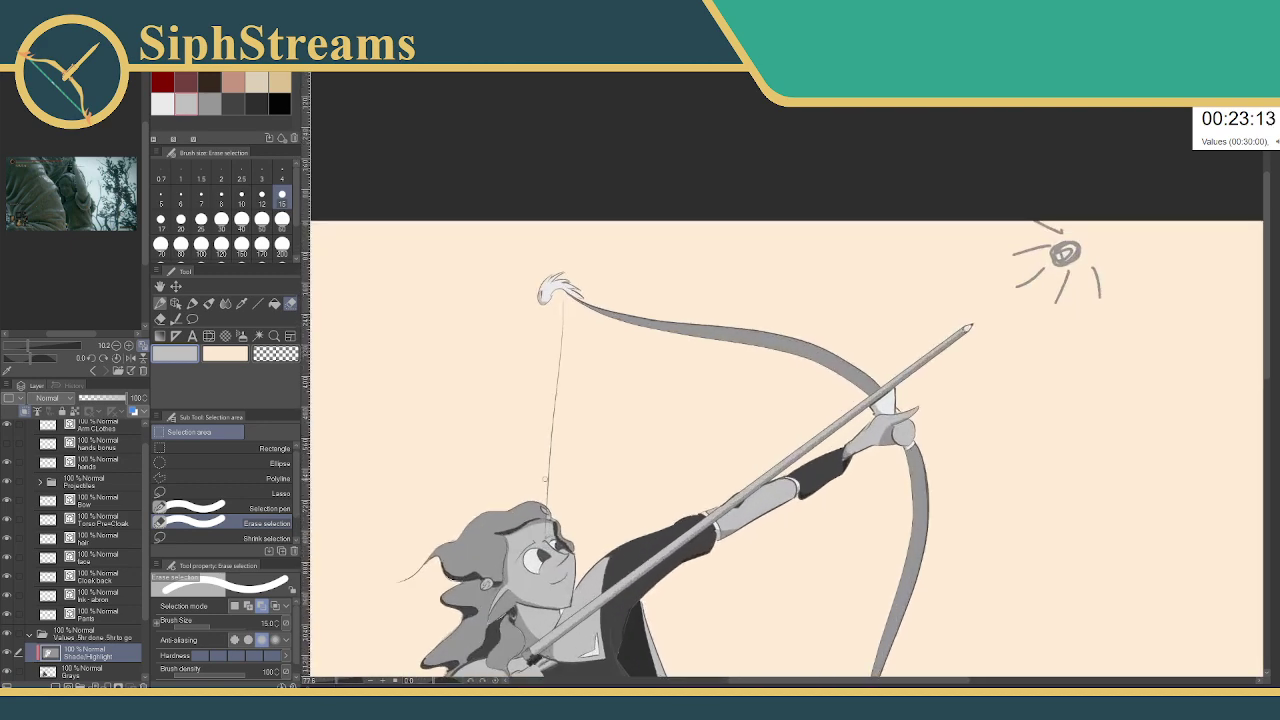
{"action": "left_click_drag", "start_coordinate": [545, 479], "coordinate": [433, 551]}
{"action": "left_click_drag", "start_coordinate": [336, 683], "coordinate": [342, 683]}
{"action": "mouse_move", "coordinate": [626, 460]}
{"action": "left_mouse_down"}
{"action": "mouse_move", "coordinate": [802, 479]}
{"action": "mouse_move", "coordinate": [790, 472]}
{"action": "left_mouse_up"}
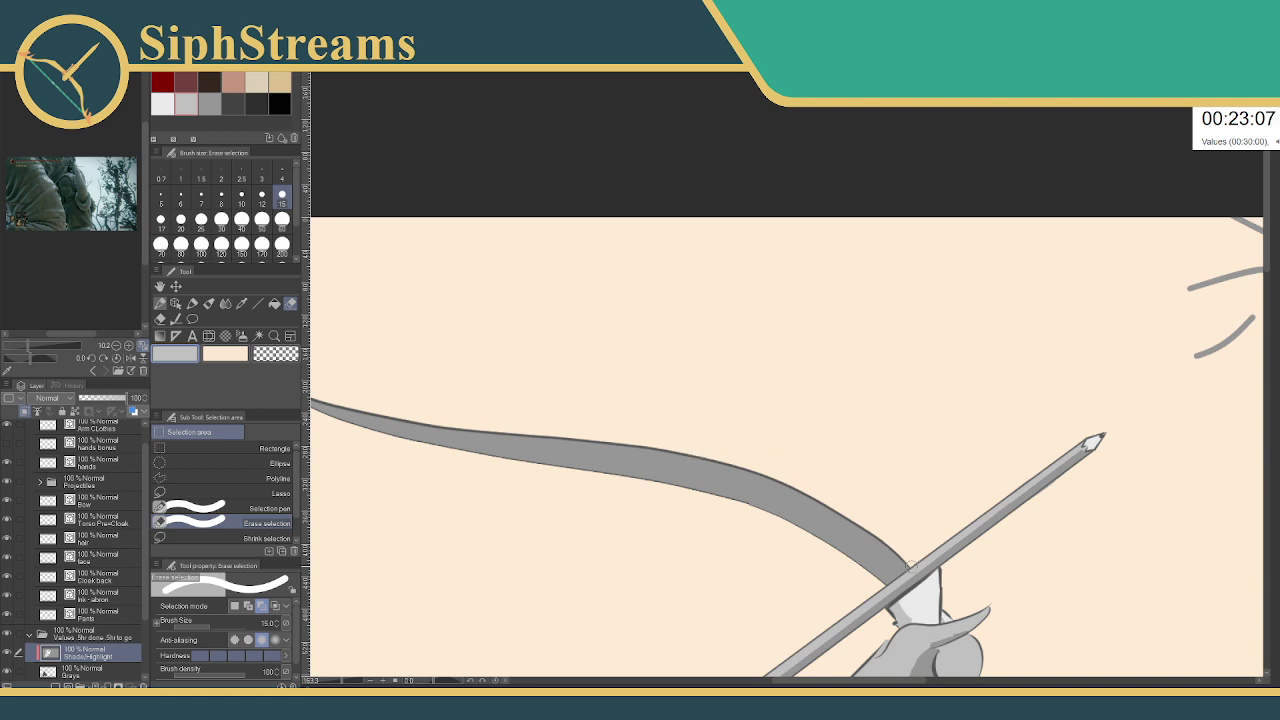
{"action": "left_click_drag", "start_coordinate": [908, 563], "coordinate": [680, 432]}
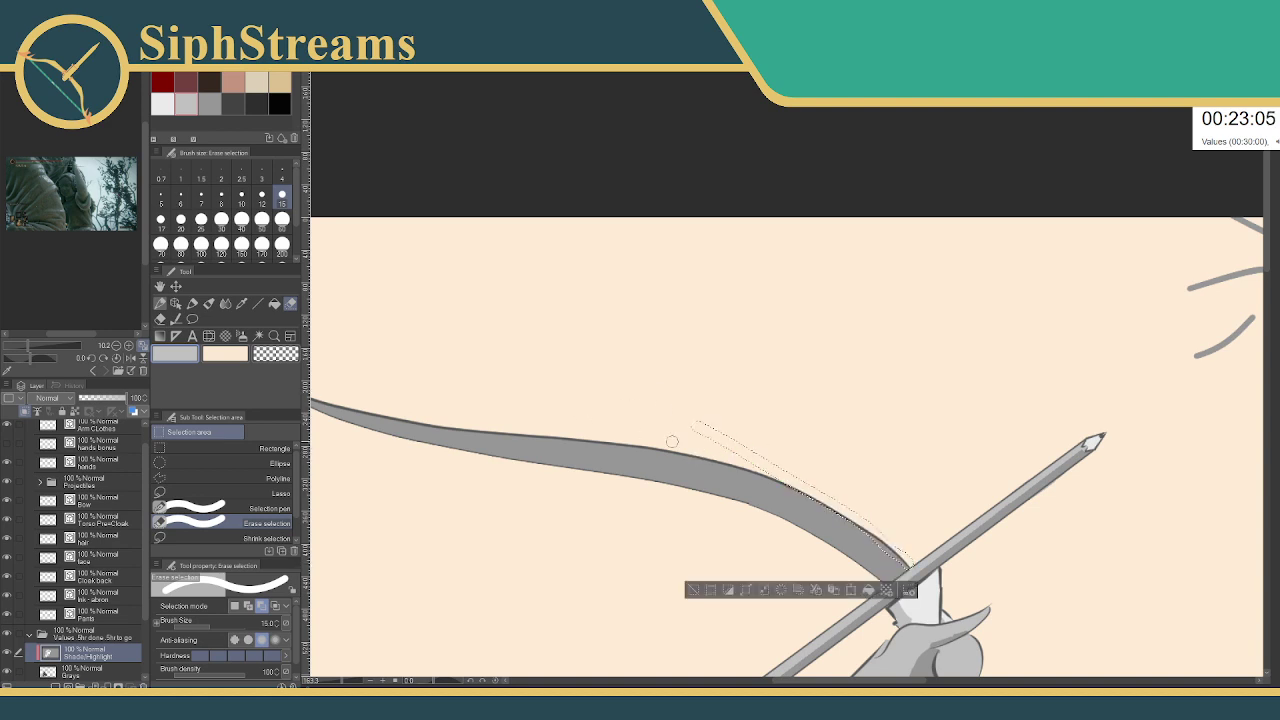
{"action": "left_click", "coordinate": [692, 588]}
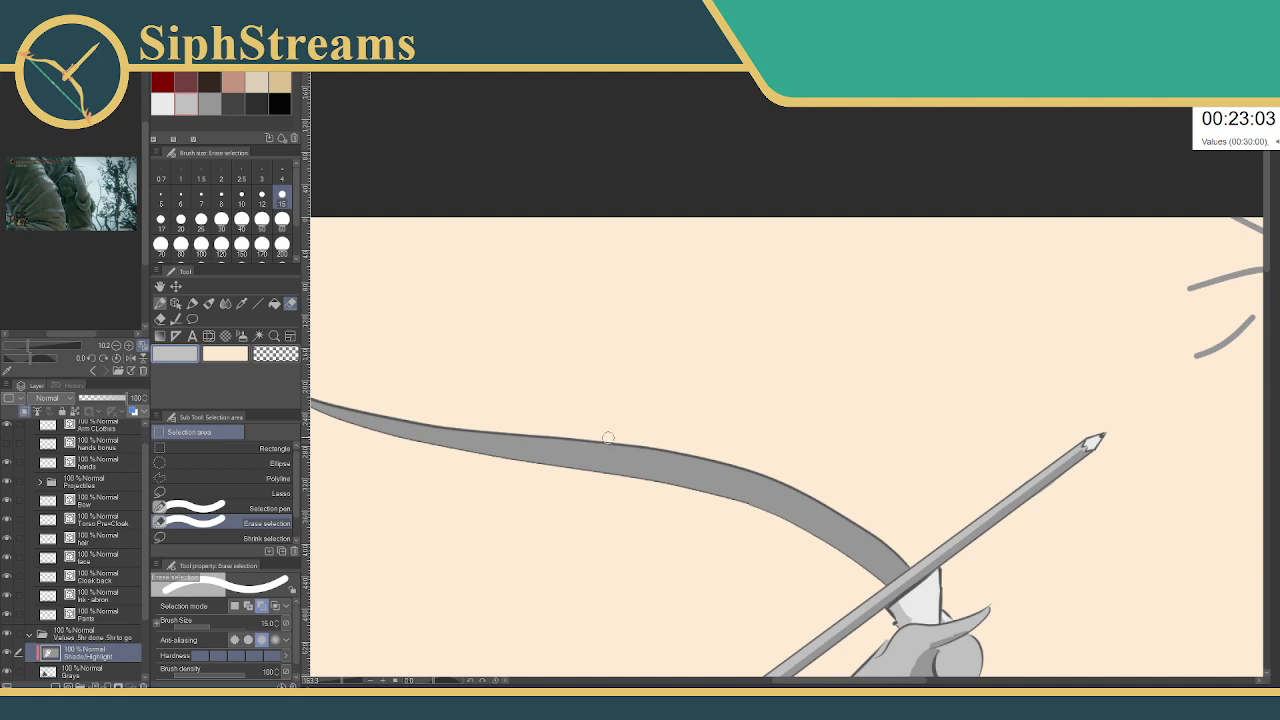
{"action": "left_click_drag", "start_coordinate": [603, 438], "coordinate": [678, 440]}
- Switch to the Selection pen at size 20 and try strokes along the limb's top edge, clearing each selection
{"action": "left_click", "coordinate": [240, 510]}
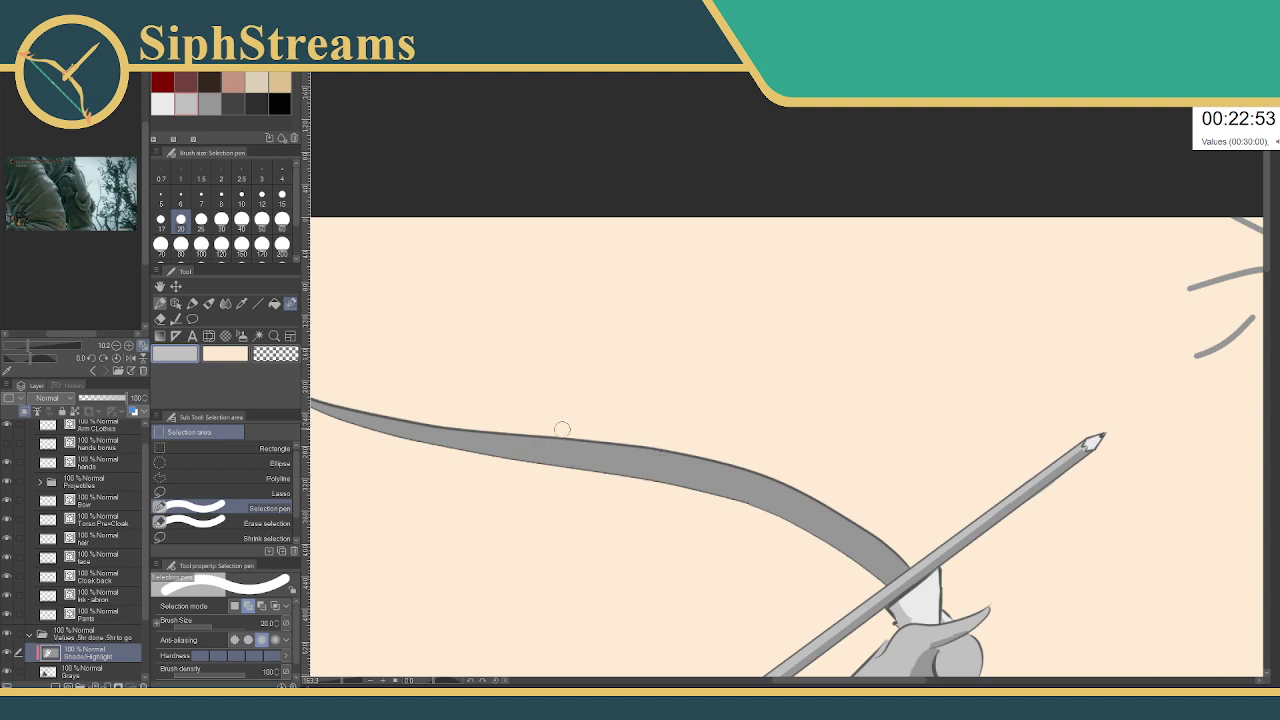
{"action": "left_click", "coordinate": [566, 424]}
{"action": "left_click_drag", "start_coordinate": [570, 424], "coordinate": [684, 451]}
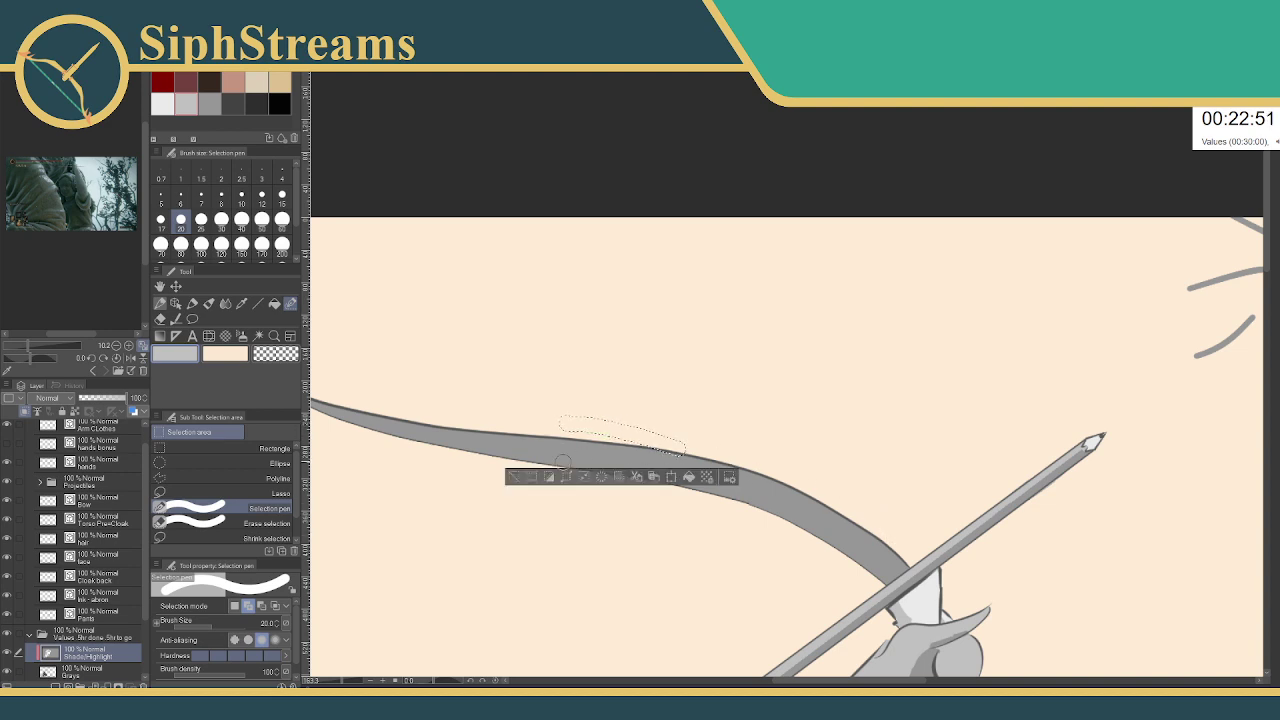
{"action": "left_click", "coordinate": [513, 478]}
{"action": "left_click_drag", "start_coordinate": [905, 562], "coordinate": [670, 411]}
{"action": "left_click", "coordinate": [682, 590]}
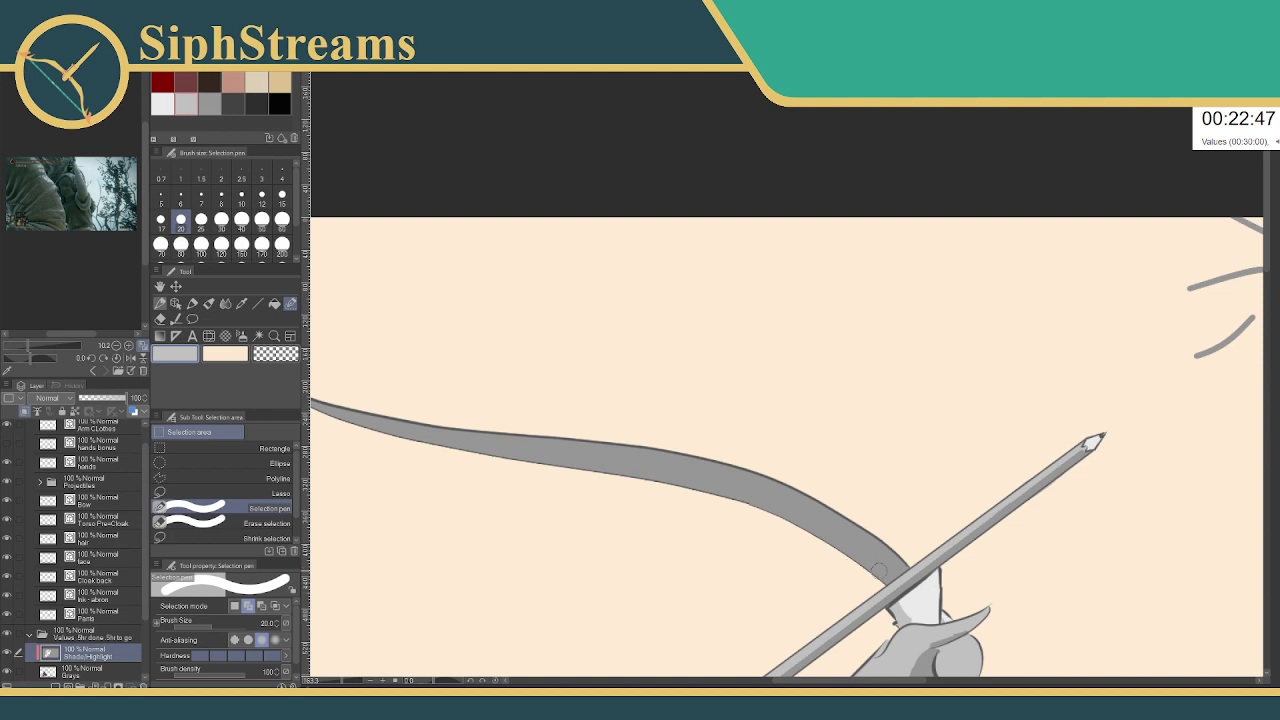
- Select a strip along the top edge of the bow's upper limb, from the arrow toward the plumed tip
{"action": "left_click_drag", "start_coordinate": [678, 430], "coordinate": [641, 412]}
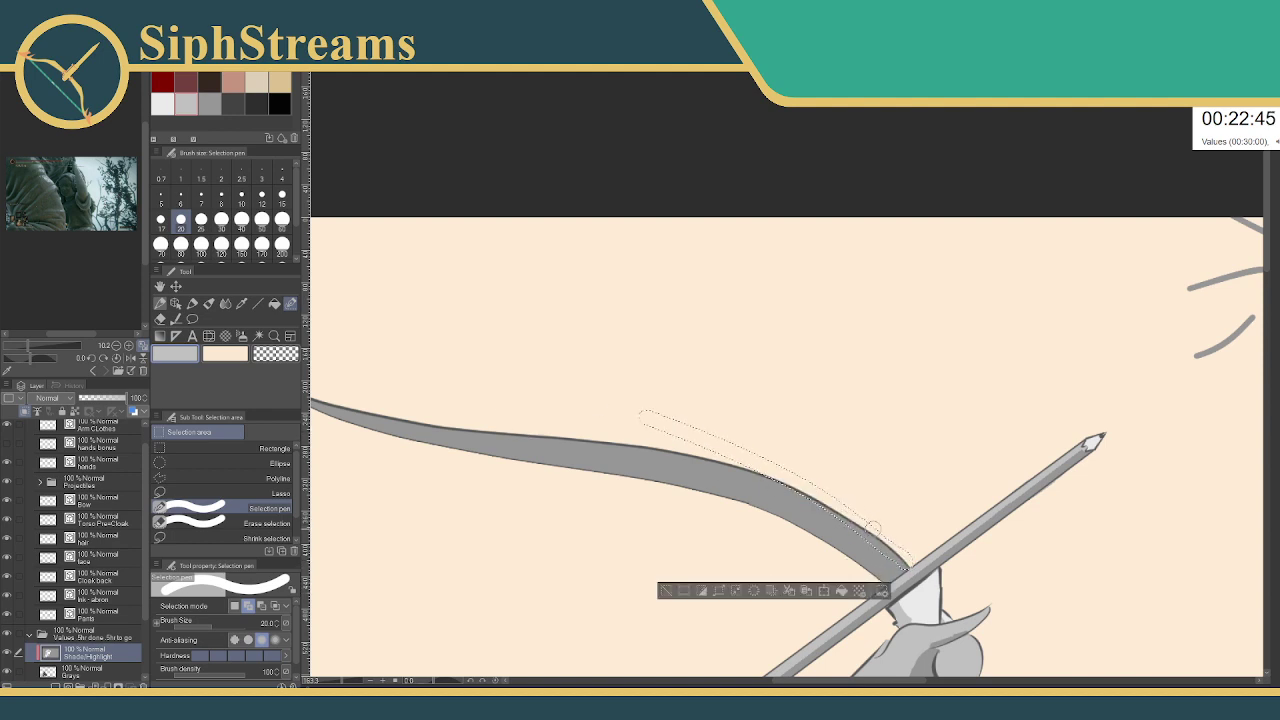
{"action": "left_click_drag", "start_coordinate": [873, 527], "coordinate": [548, 409]}
{"action": "key", "text": "ctrl+z"}
{"action": "left_click_drag", "start_coordinate": [605, 415], "coordinate": [599, 411]}
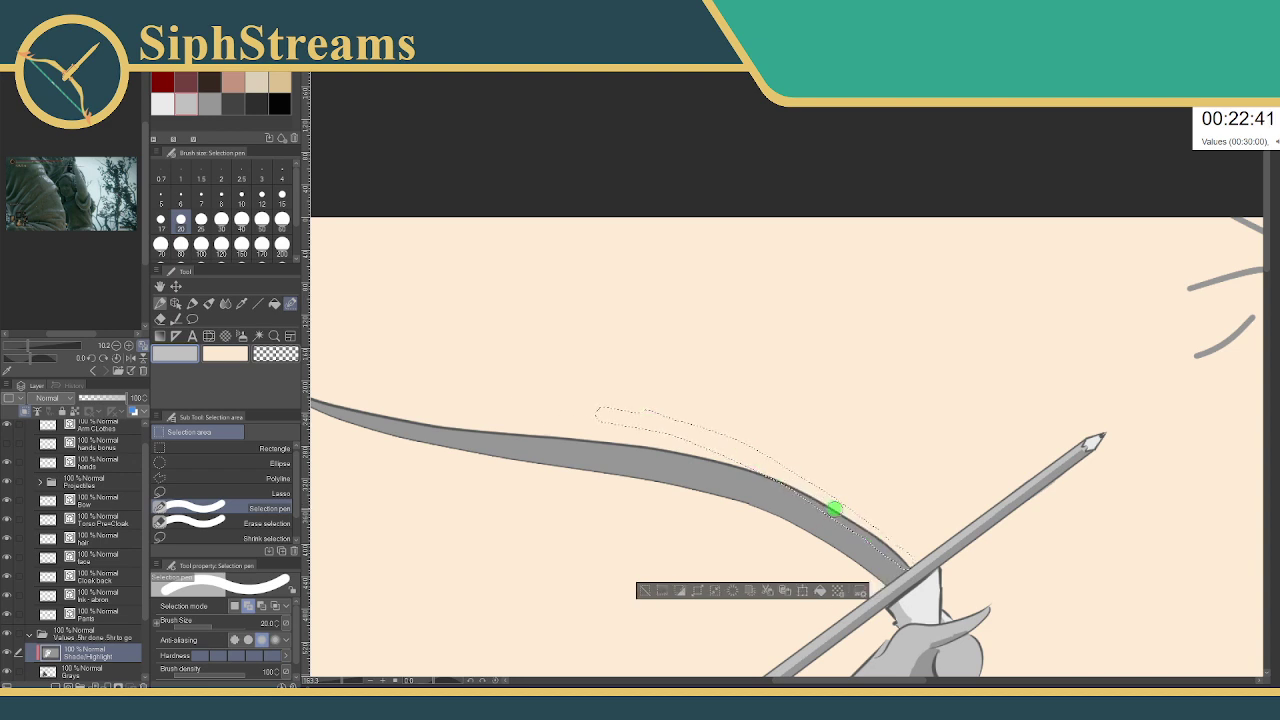
{"action": "left_click_drag", "start_coordinate": [834, 509], "coordinate": [483, 433]}
{"action": "left_click_drag", "start_coordinate": [605, 420], "coordinate": [512, 412]}
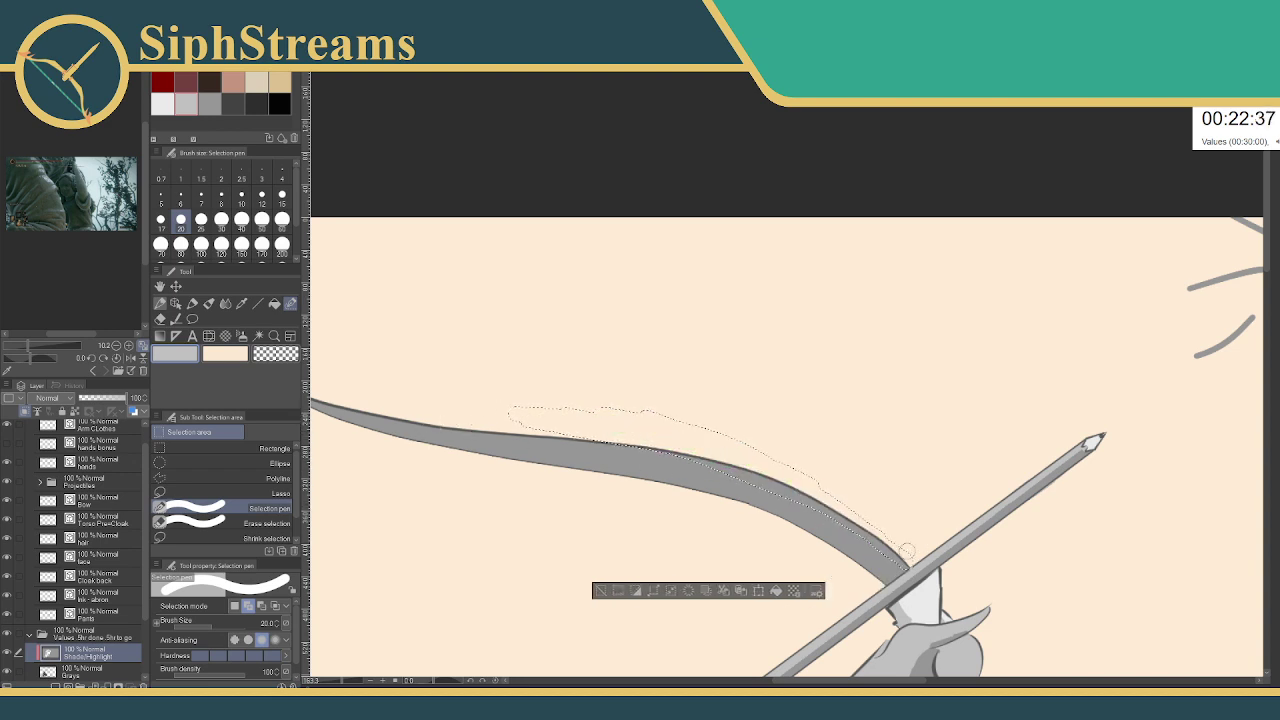
- Complete the top-edge selection beside the arrow and fill it with light gray as a highlight
{"action": "left_click_drag", "start_coordinate": [898, 565], "coordinate": [726, 471]}
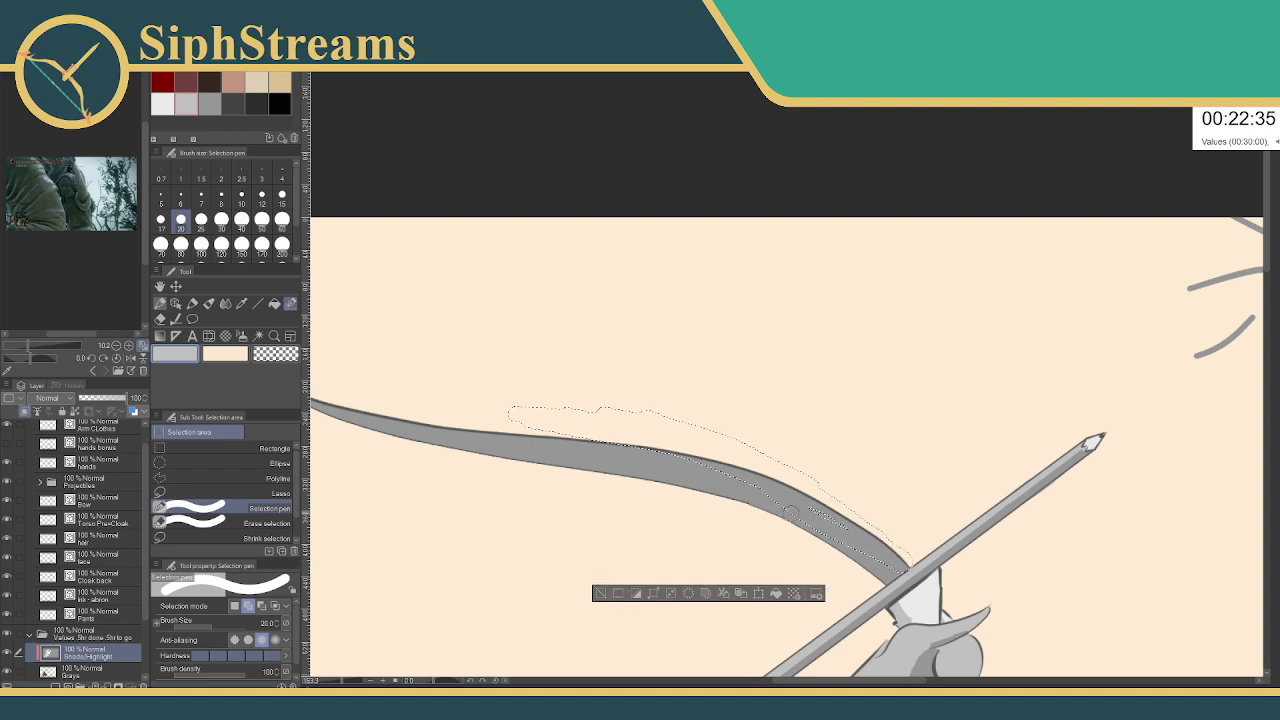
{"action": "left_click_drag", "start_coordinate": [790, 512], "coordinate": [788, 510]}
{"action": "left_click", "coordinate": [905, 565]}
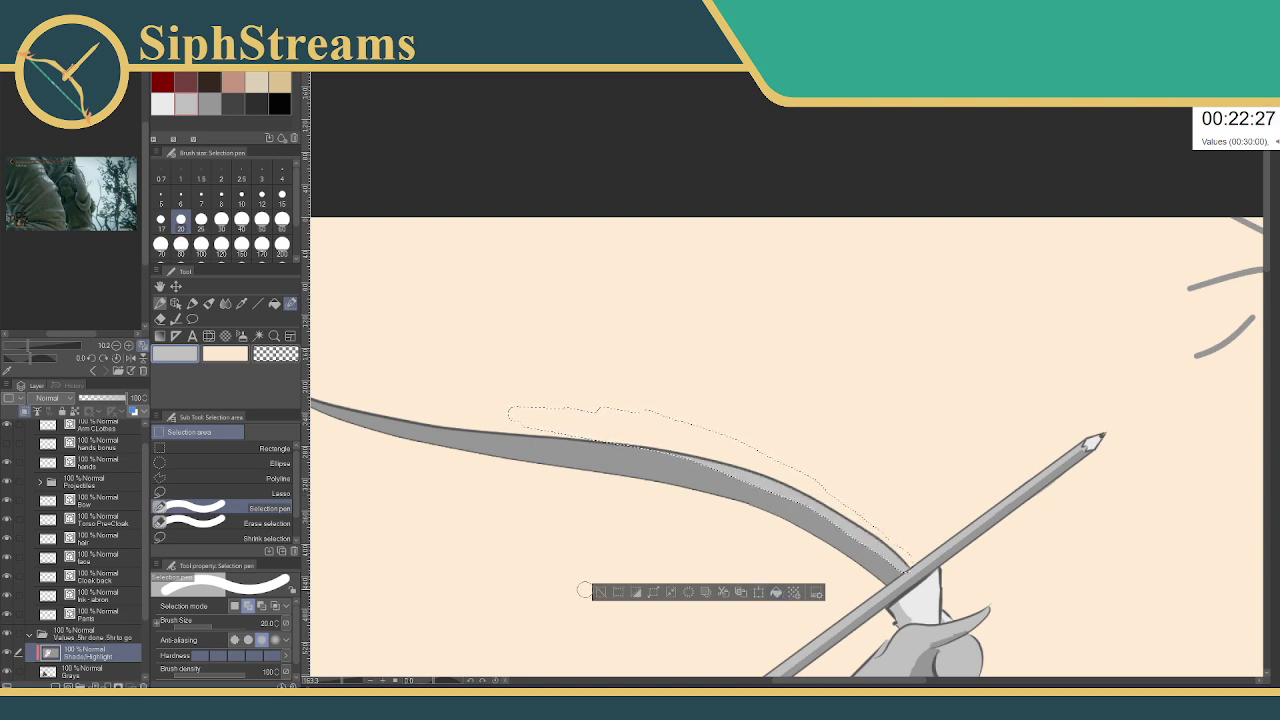
{"action": "left_click", "coordinate": [598, 593]}
{"action": "left_click", "coordinate": [340, 681]}
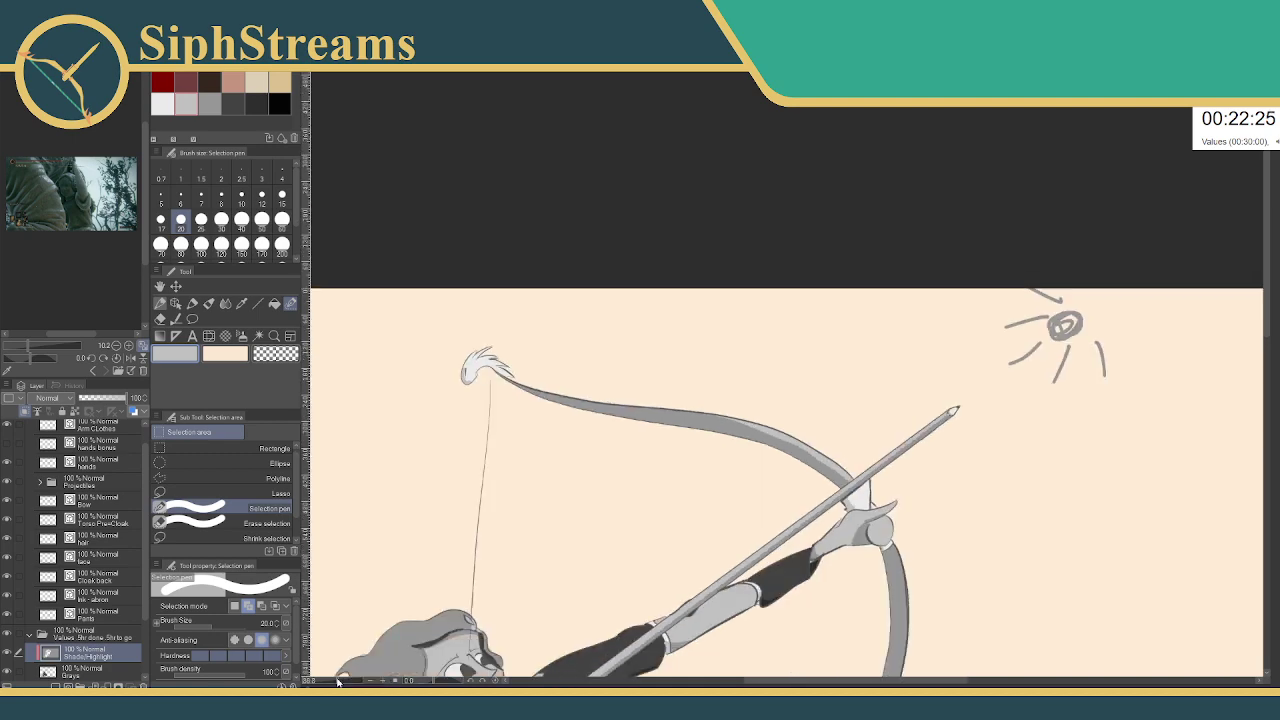
- Select a strip down the outer edge of the bow's lower limb below the hand and fill it with light gray
{"action": "left_click_drag", "start_coordinate": [329, 681], "coordinate": [343, 681]}
{"action": "left_click_drag", "start_coordinate": [738, 542], "coordinate": [474, 271]}
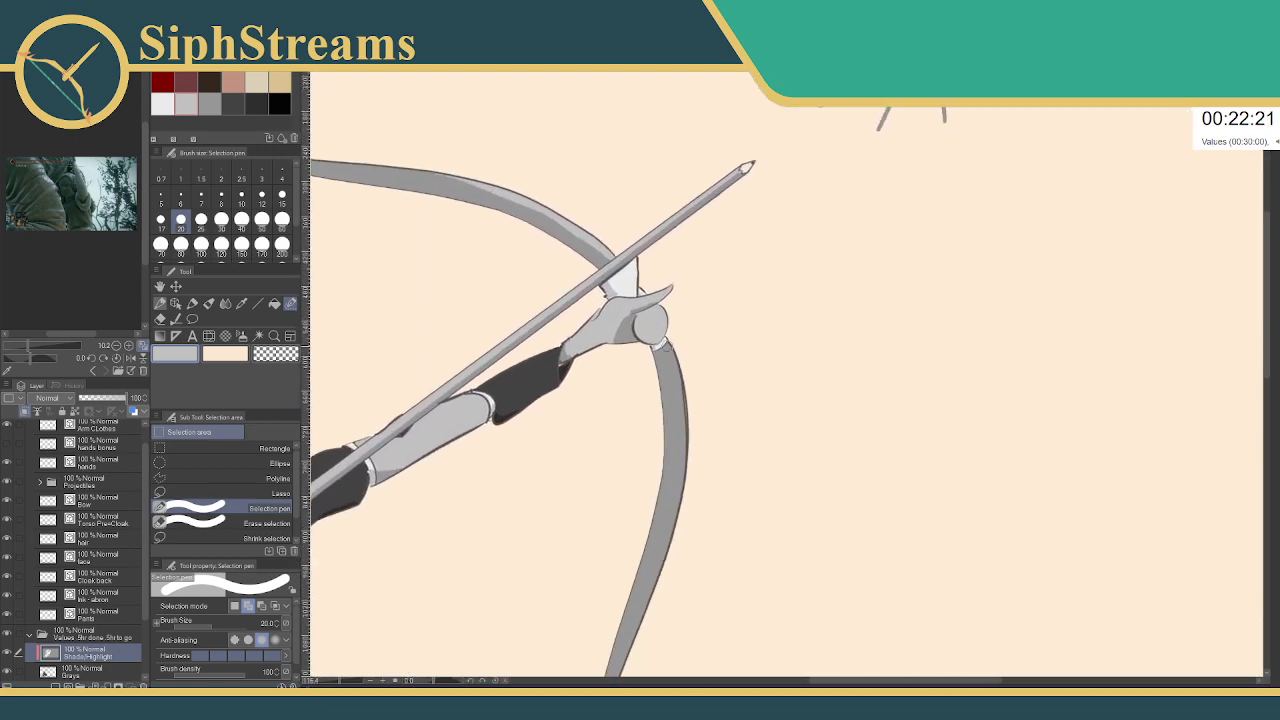
{"action": "left_click_drag", "start_coordinate": [677, 342], "coordinate": [702, 460]}
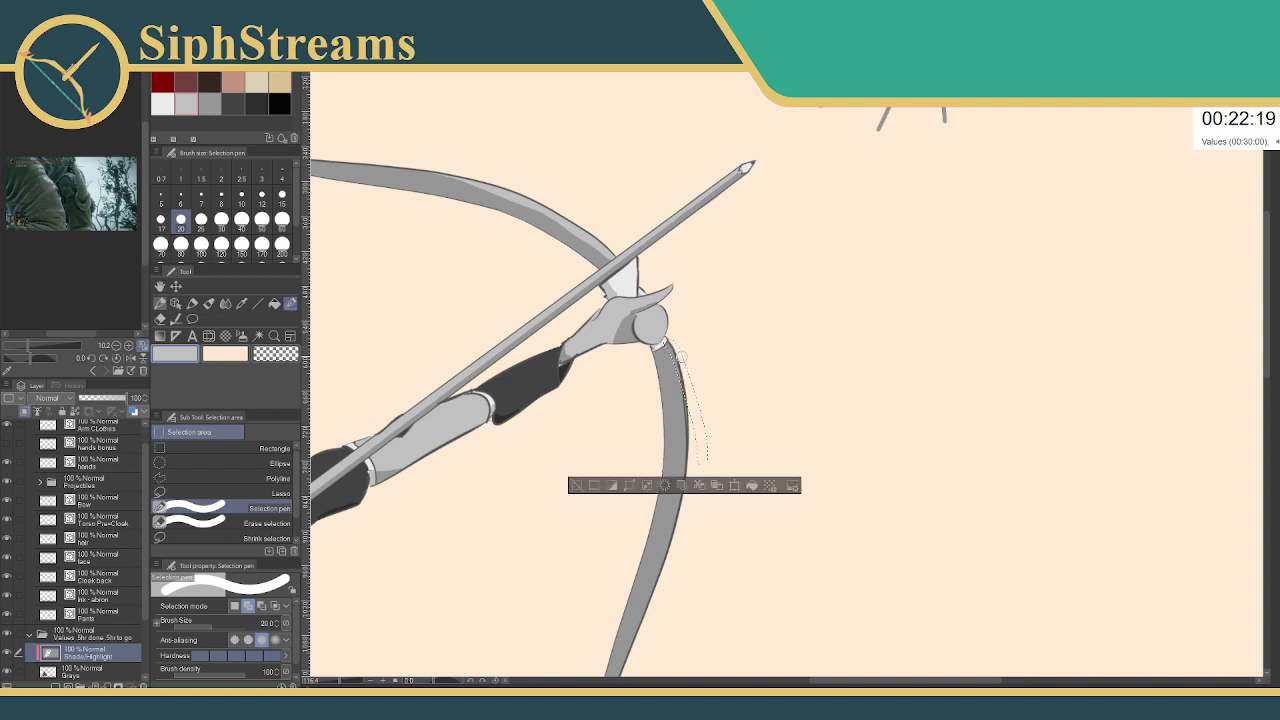
{"action": "key", "text": "ctrl+z"}
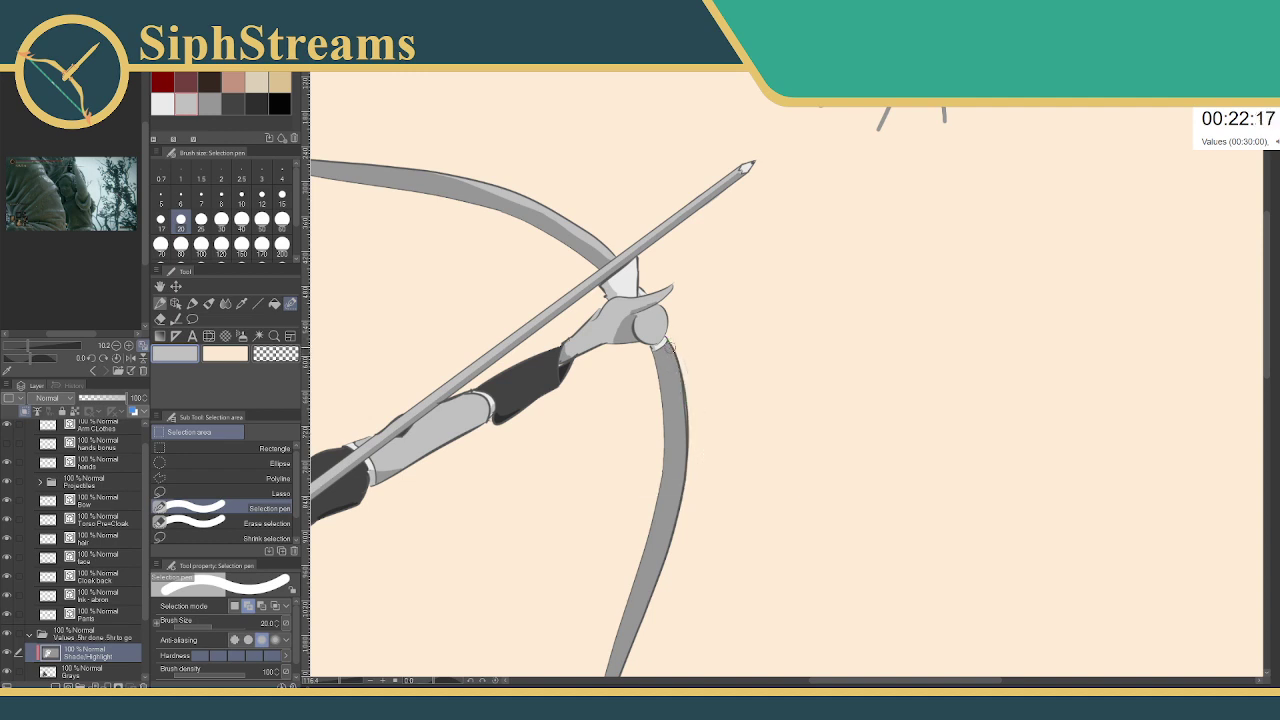
{"action": "left_click_drag", "start_coordinate": [669, 347], "coordinate": [691, 482]}
{"action": "key", "text": "ctrl+z"}
{"action": "left_click_drag", "start_coordinate": [668, 347], "coordinate": [675, 491]}
{"action": "key", "text": "ctrl+z"}
{"action": "mouse_move", "coordinate": [671, 346]}
{"action": "left_mouse_down"}
{"action": "mouse_move", "coordinate": [692, 505]}
{"action": "mouse_move", "coordinate": [686, 495]}
{"action": "left_mouse_up"}
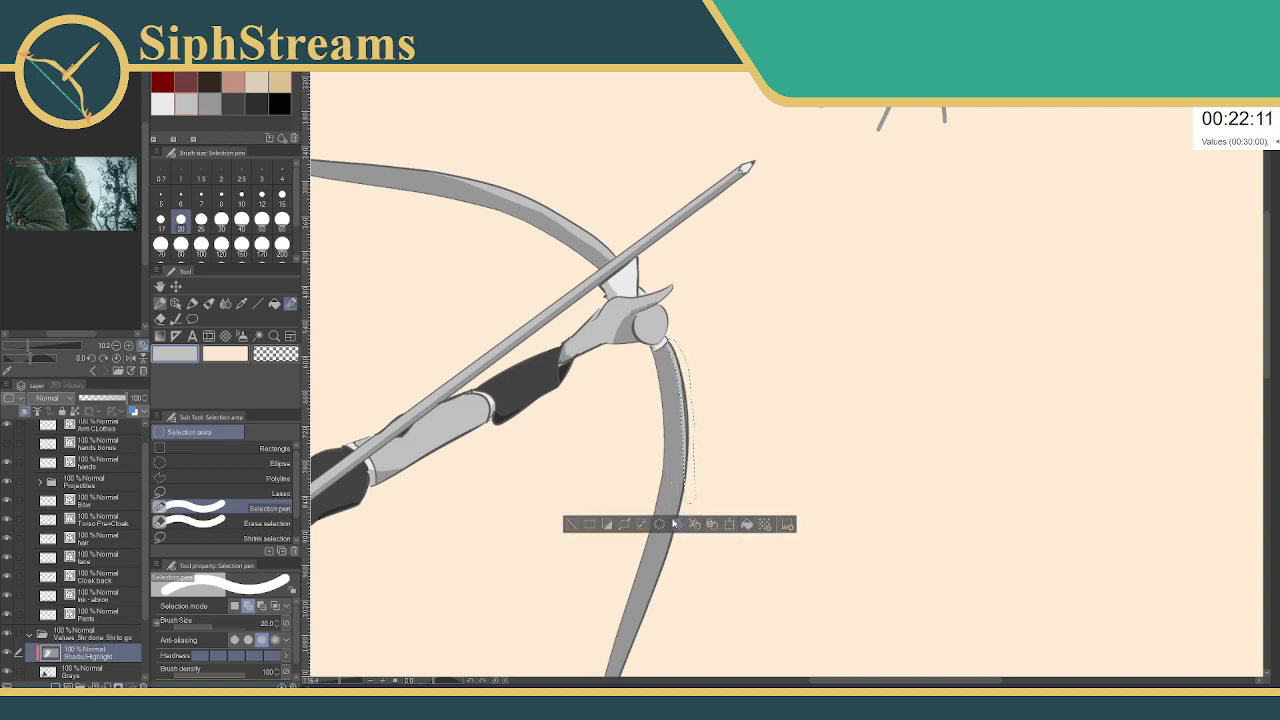
{"action": "left_click", "coordinate": [569, 523]}
{"action": "left_click_drag", "start_coordinate": [554, 352], "coordinate": [601, 474]}
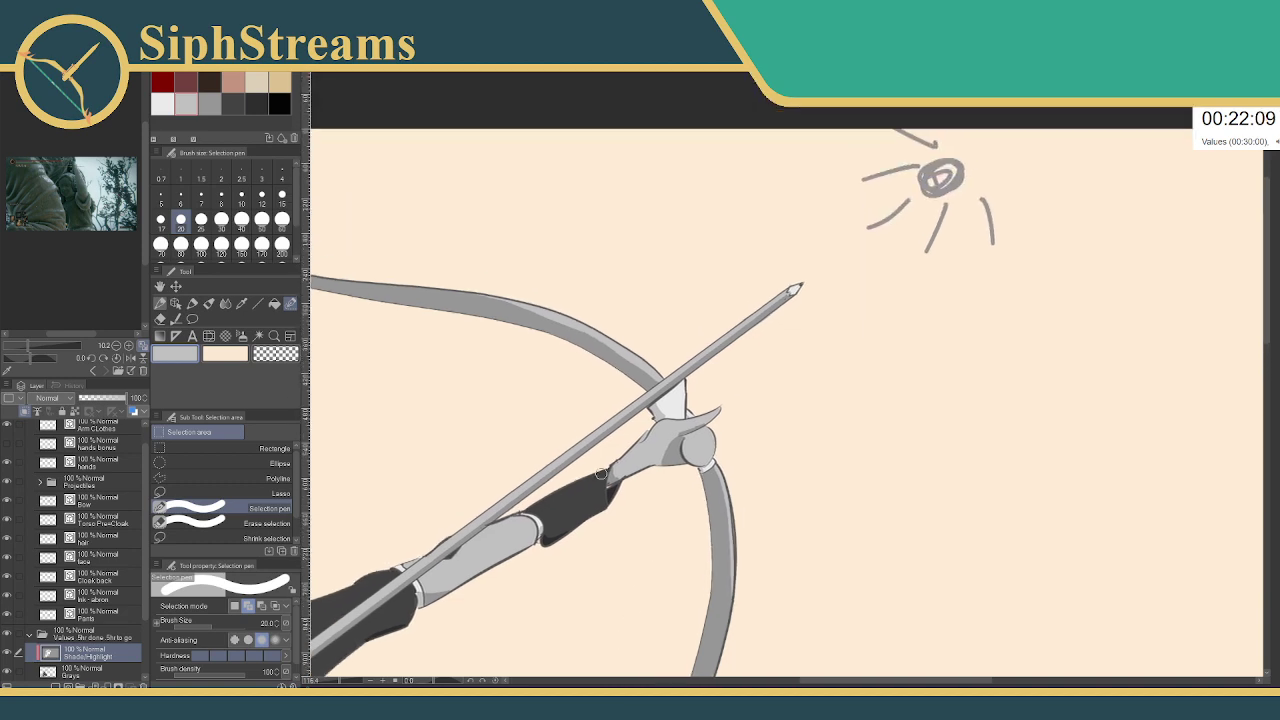
{"action": "mouse_move", "coordinate": [658, 377]}
{"action": "left_mouse_down"}
{"action": "mouse_move", "coordinate": [656, 344]}
{"action": "mouse_move", "coordinate": [558, 335]}
{"action": "mouse_move", "coordinate": [520, 297]}
{"action": "mouse_move", "coordinate": [446, 290]}
{"action": "left_mouse_up"}
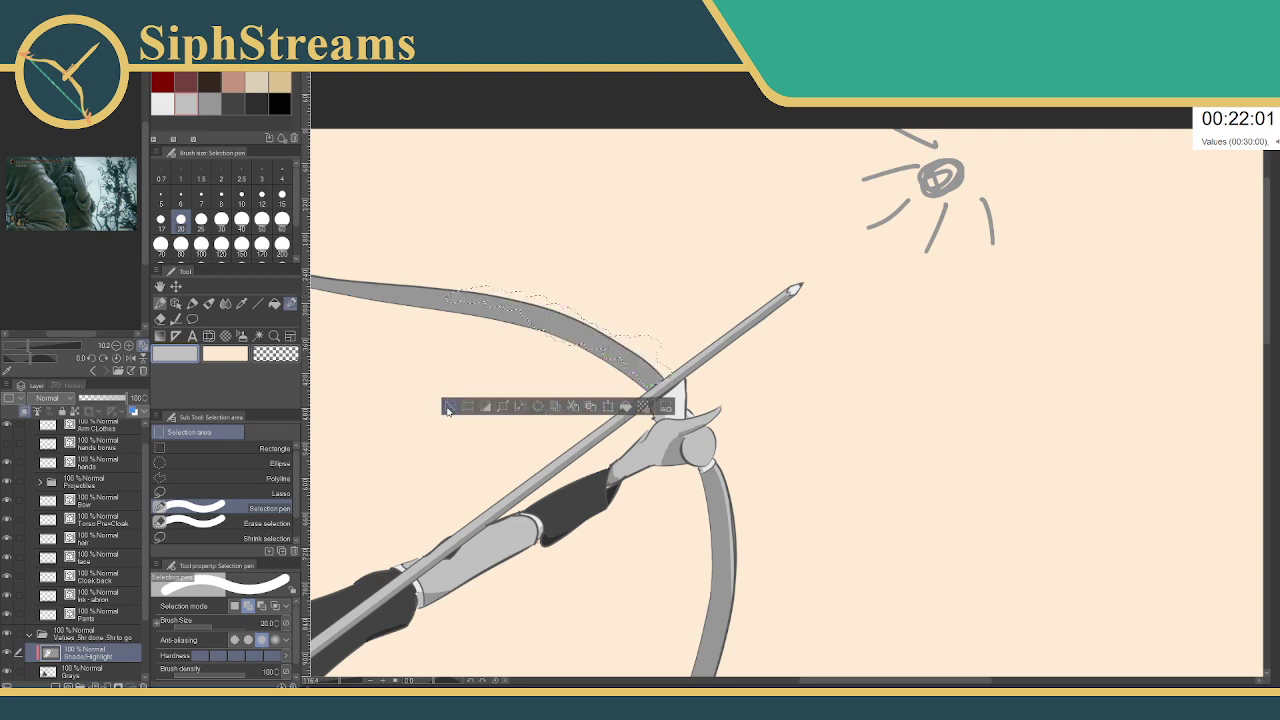
{"action": "left_click", "coordinate": [452, 404]}
{"action": "left_click_drag", "start_coordinate": [560, 308], "coordinate": [622, 336]}
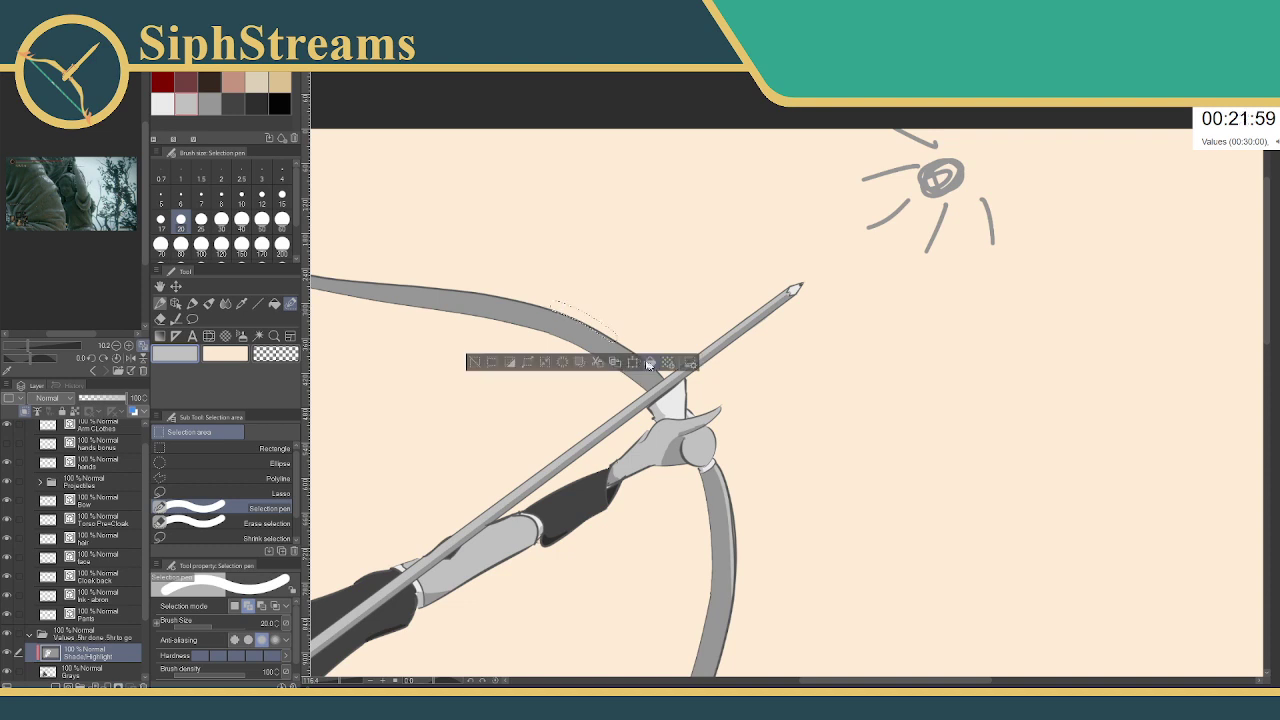
{"action": "key", "text": "ctrl+d"}
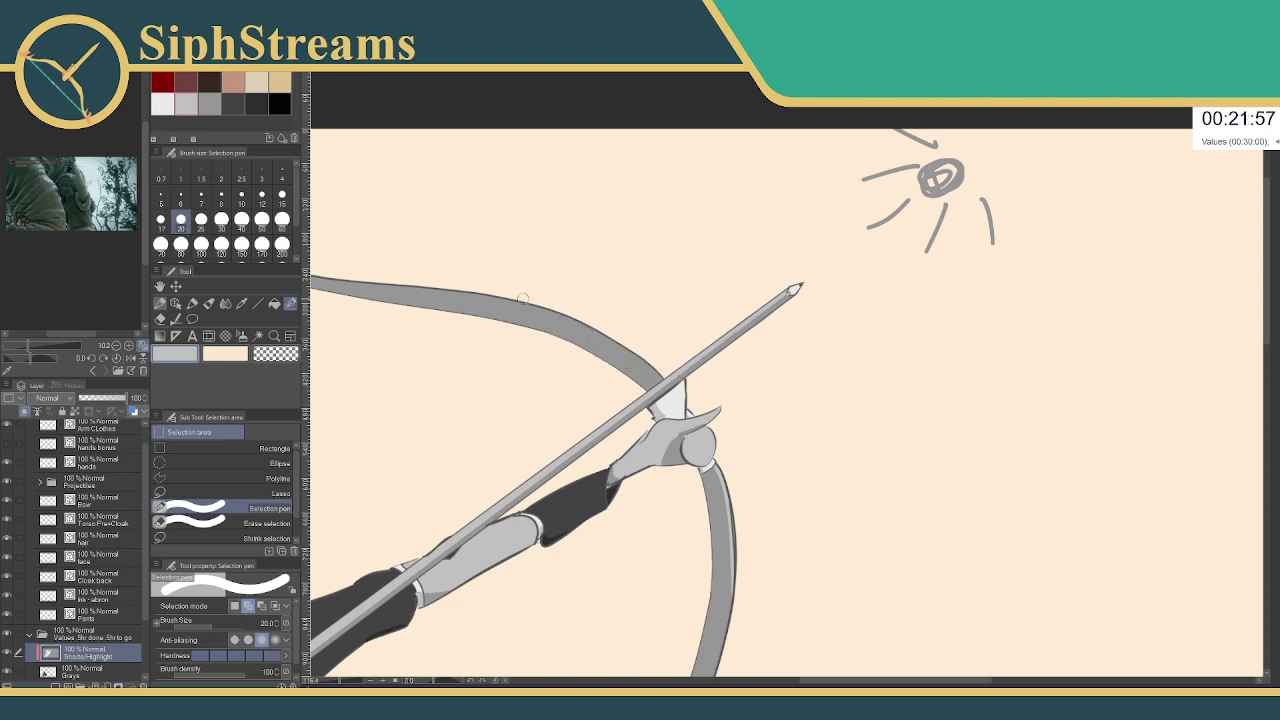
- Select a strip along the upper limb's top edge, trim it beside the arrow with Erase selection, and fill it with light gray
{"action": "mouse_move", "coordinate": [521, 298]}
{"action": "left_mouse_down"}
{"action": "mouse_move", "coordinate": [622, 341]}
{"action": "mouse_move", "coordinate": [674, 380]}
{"action": "left_mouse_up"}
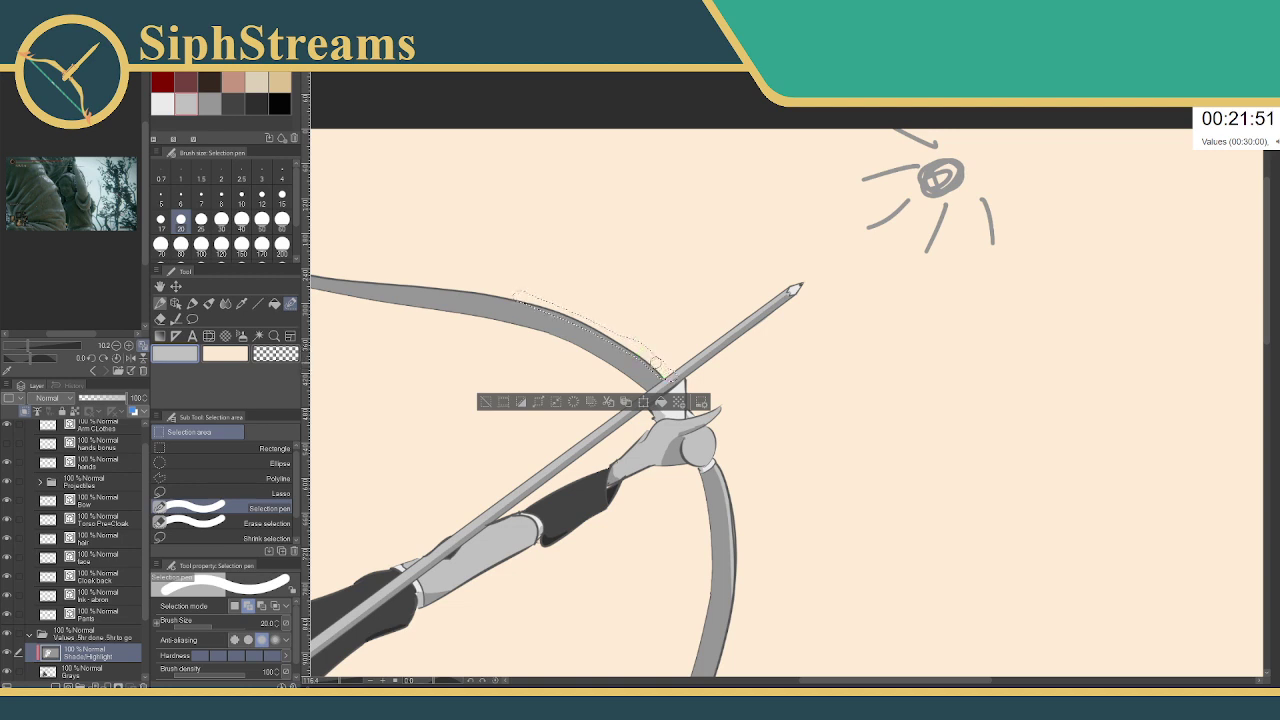
{"action": "left_click", "coordinate": [265, 523]}
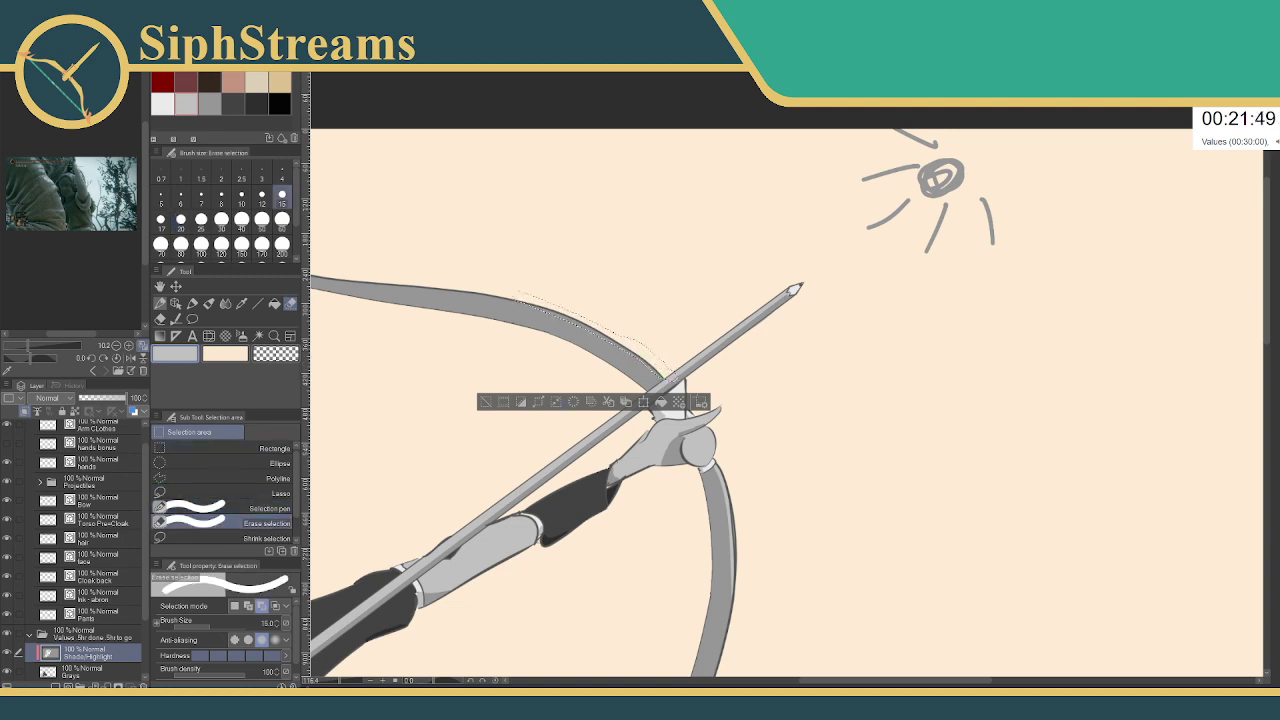
{"action": "left_click_drag", "start_coordinate": [676, 376], "coordinate": [664, 383]}
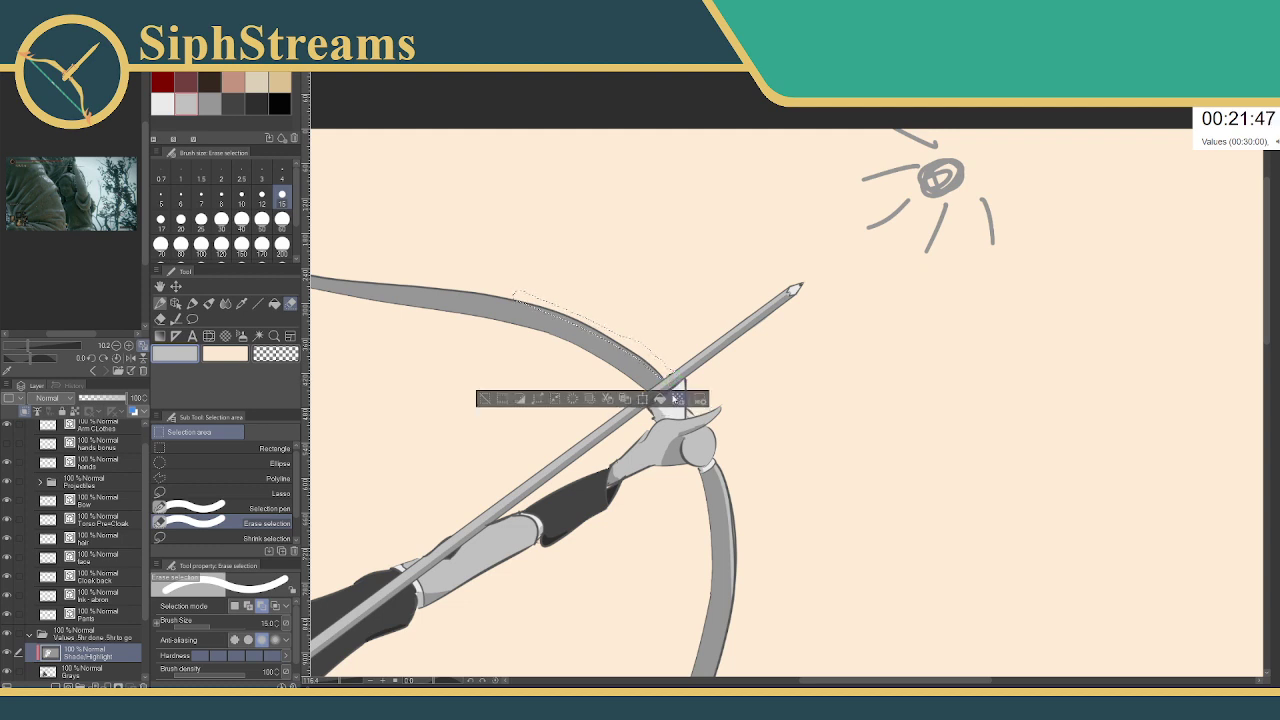
{"action": "left_click", "coordinate": [658, 399]}
{"action": "left_click", "coordinate": [485, 398]}
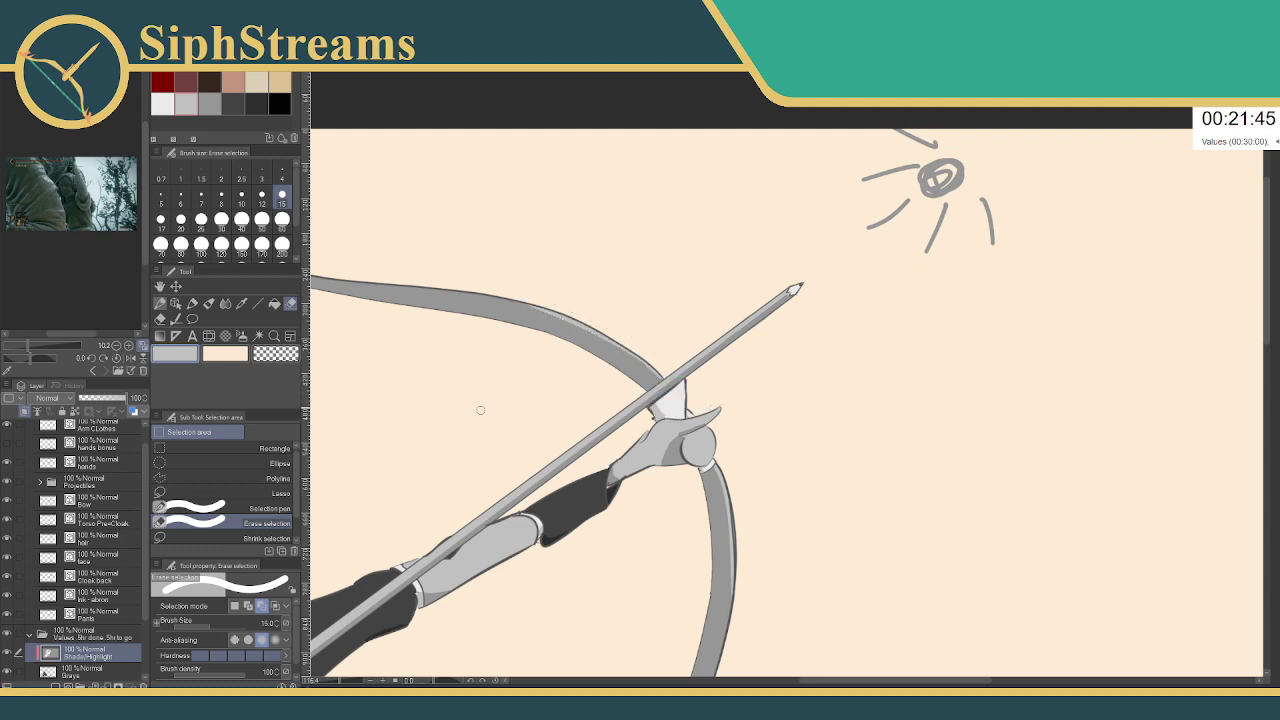
- Review the values across the whole figure, from the bow down to the kneeling legs and boots
{"action": "left_click_drag", "start_coordinate": [339, 681], "coordinate": [329, 676]}
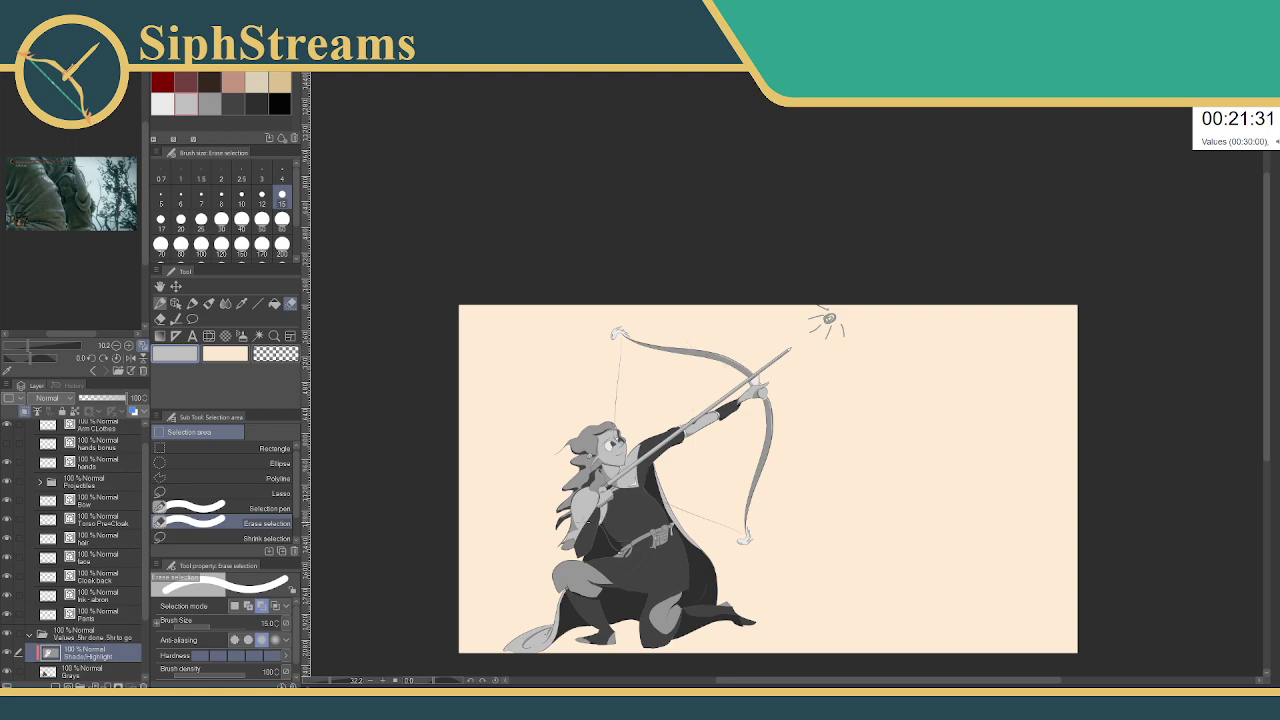
{"action": "left_click_drag", "start_coordinate": [336, 681], "coordinate": [344, 681]}
{"action": "left_click_drag", "start_coordinate": [412, 605], "coordinate": [661, 316]}
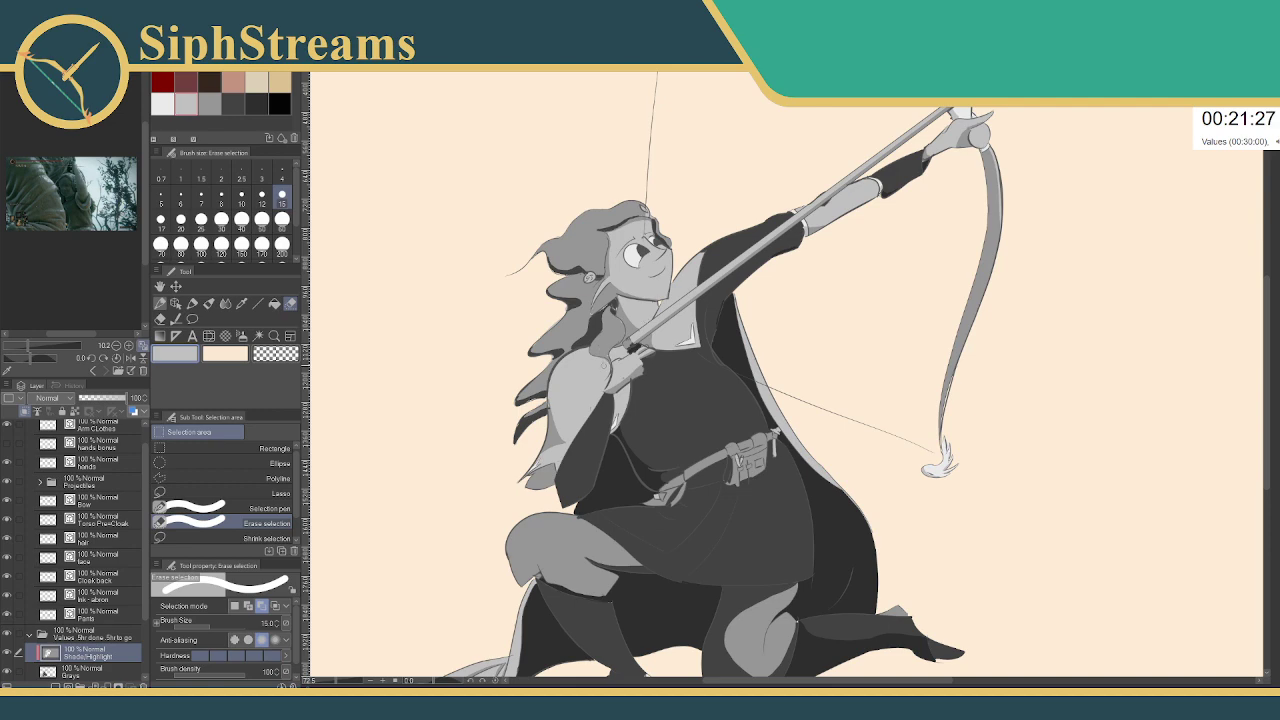
{"action": "left_click_drag", "start_coordinate": [484, 612], "coordinate": [471, 636]}
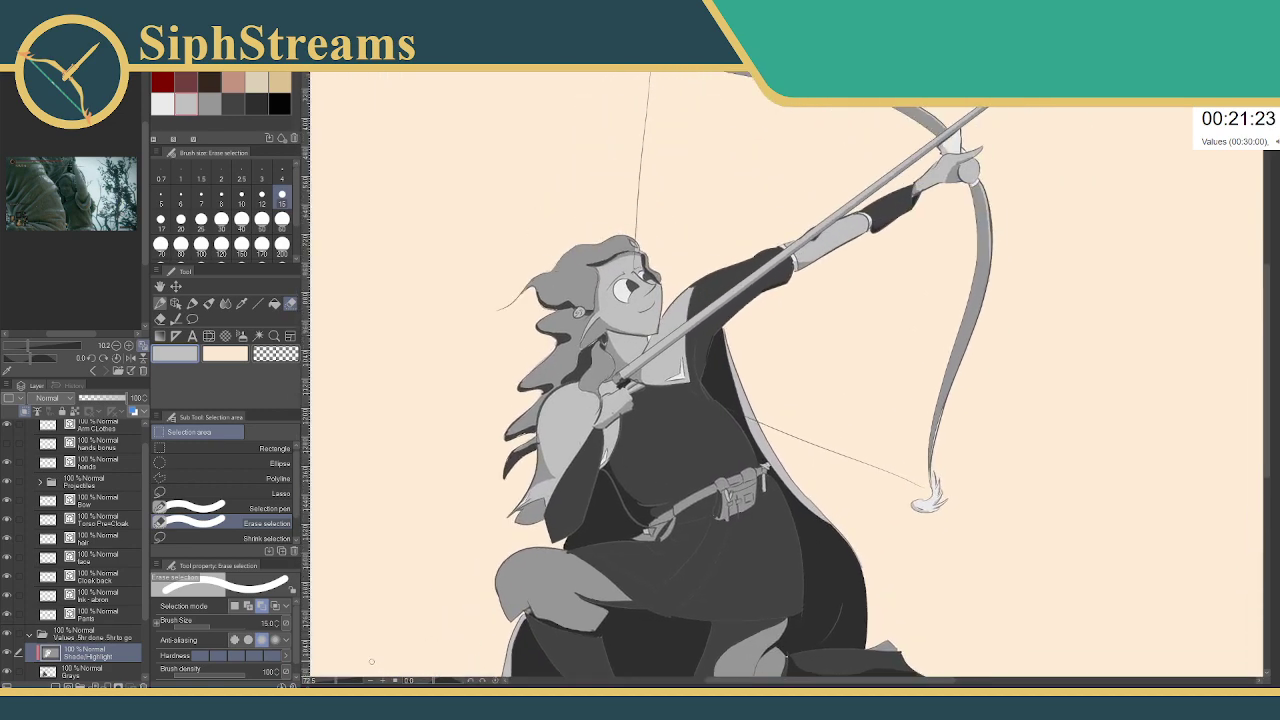
{"action": "scroll", "coordinate": [390, 655], "scroll_direction": "down", "scroll_amount": 2}
{"action": "scroll", "coordinate": [400, 663], "scroll_direction": "up", "scroll_amount": 2}
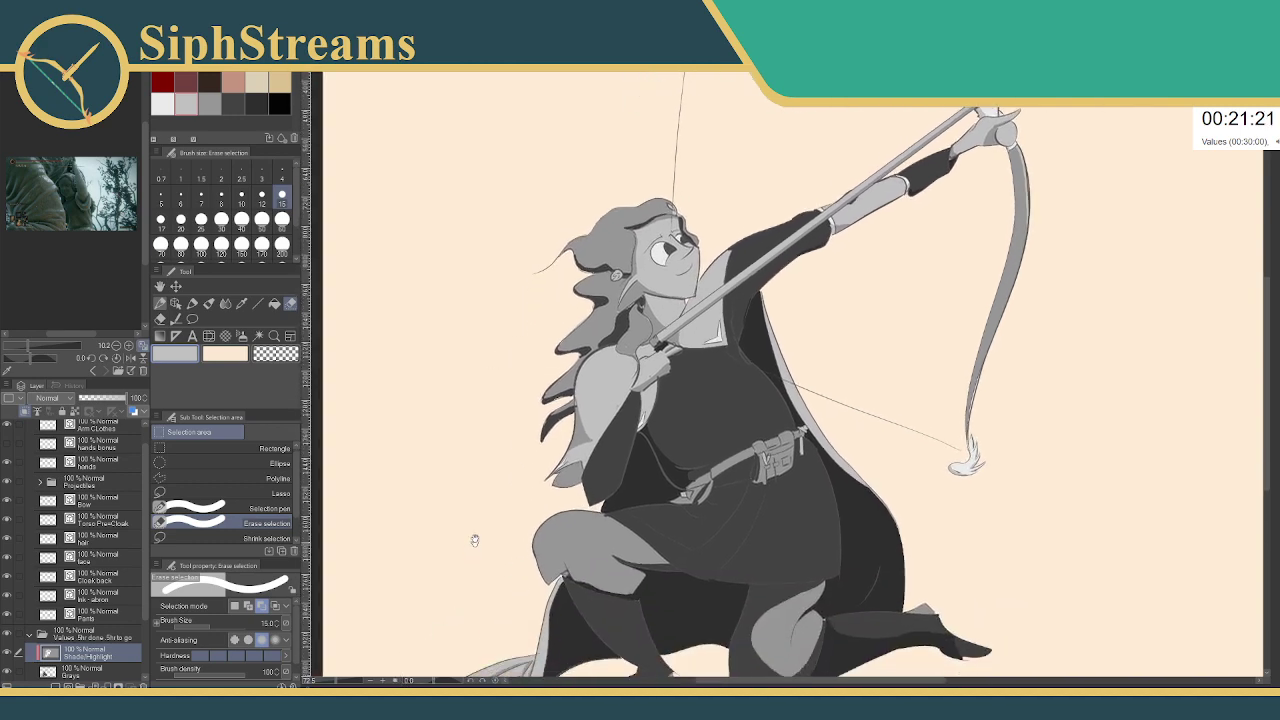
{"action": "left_click_drag", "start_coordinate": [469, 467], "coordinate": [457, 367]}
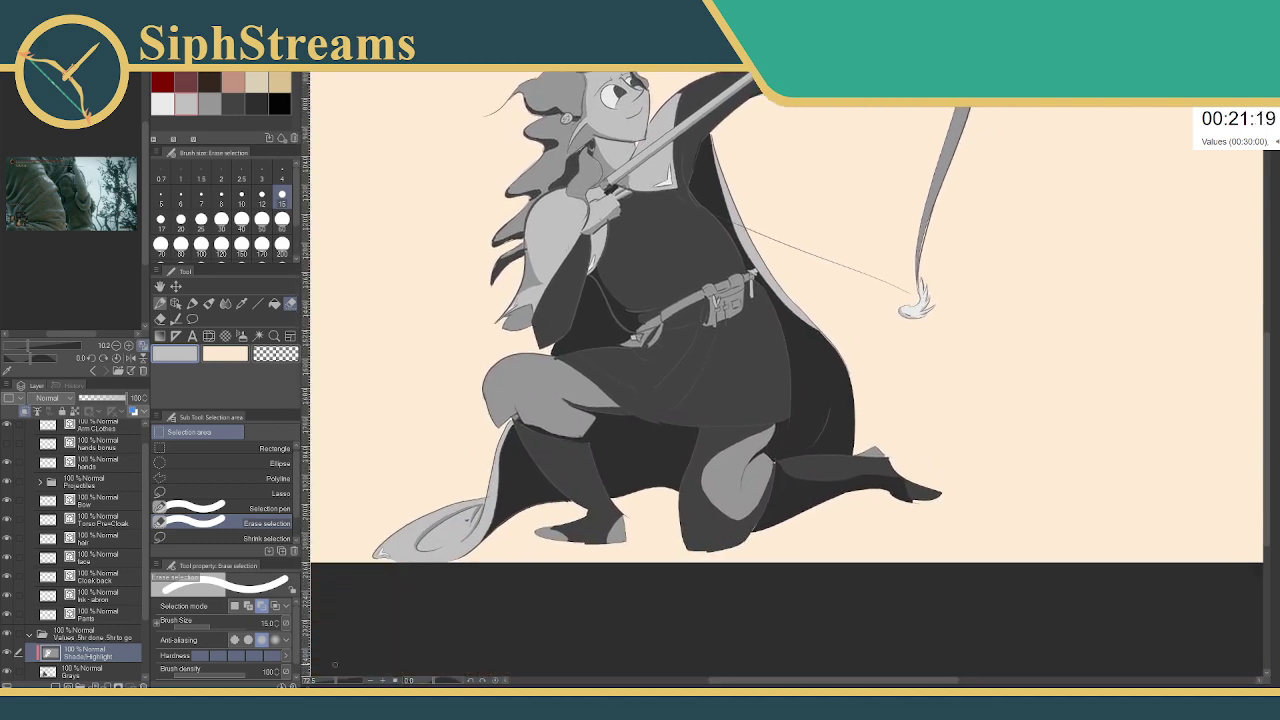
{"action": "scroll", "coordinate": [620, 395], "scroll_direction": "up", "scroll_amount": 5}
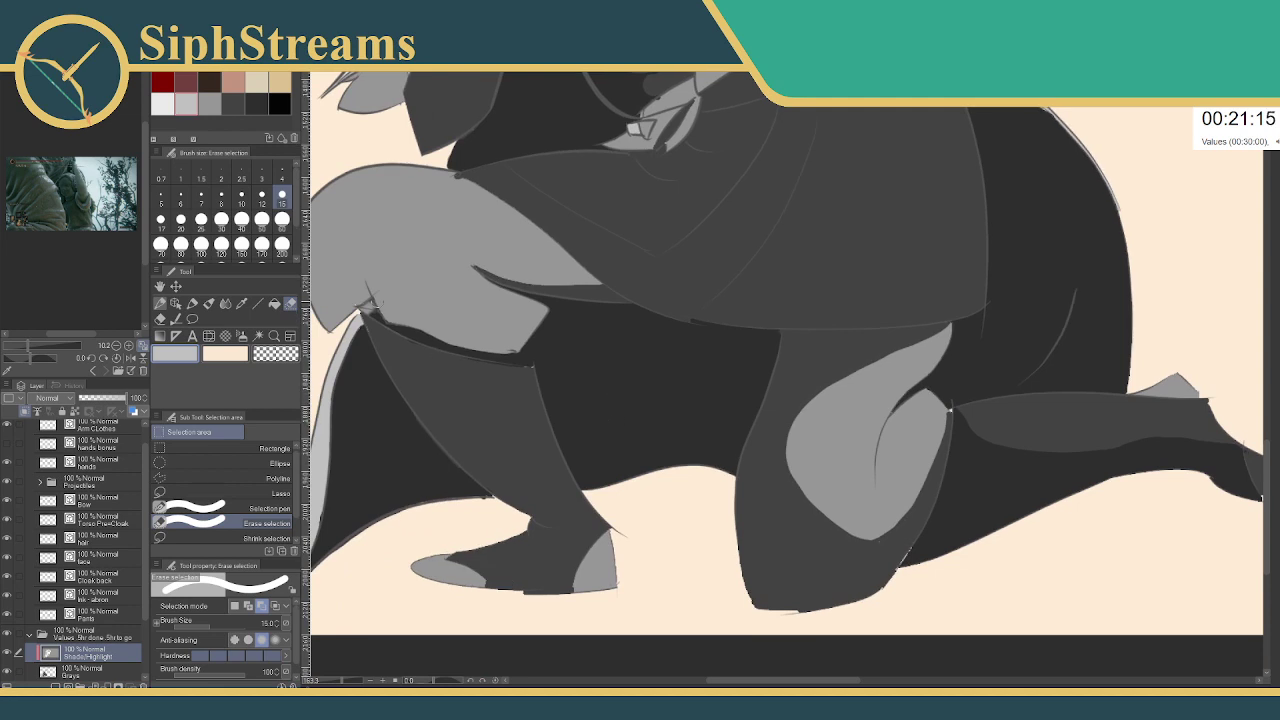
- Choose the dark gray swatch as the drawing color for shading the boot of the raised-knee leg
{"action": "left_click", "coordinate": [259, 110]}
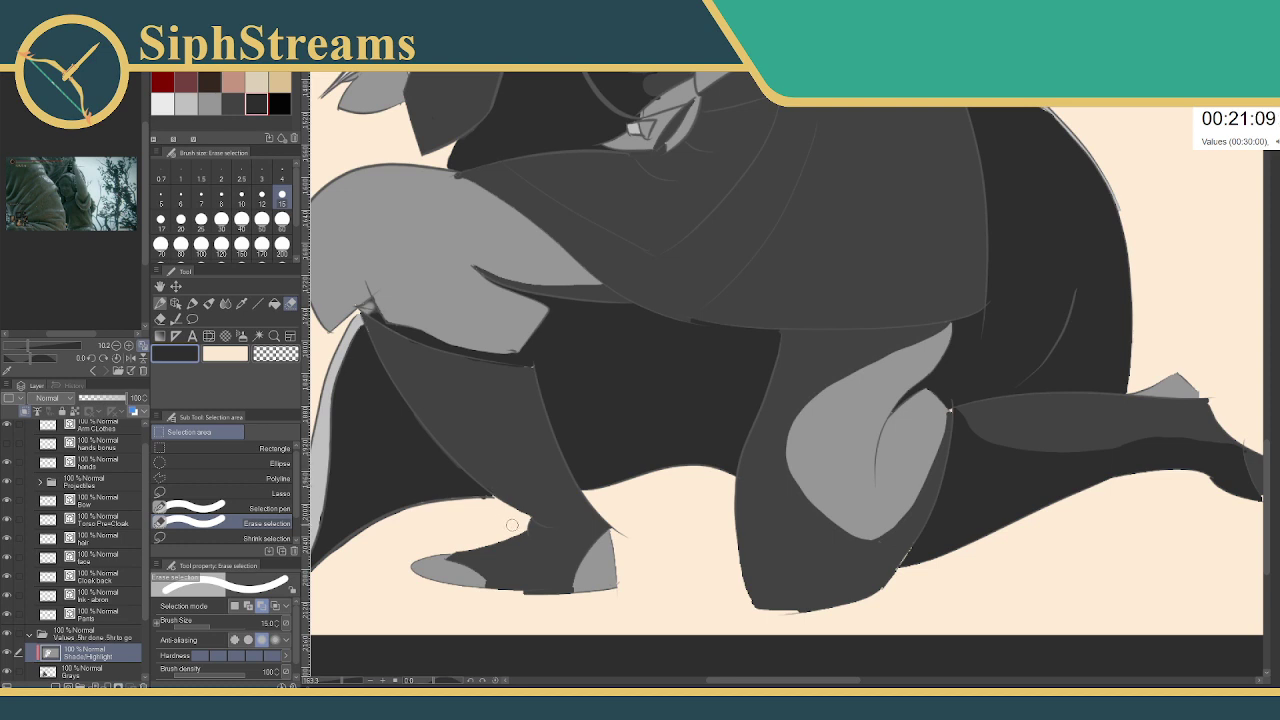
{"action": "left_click_drag", "start_coordinate": [518, 513], "coordinate": [605, 538]}
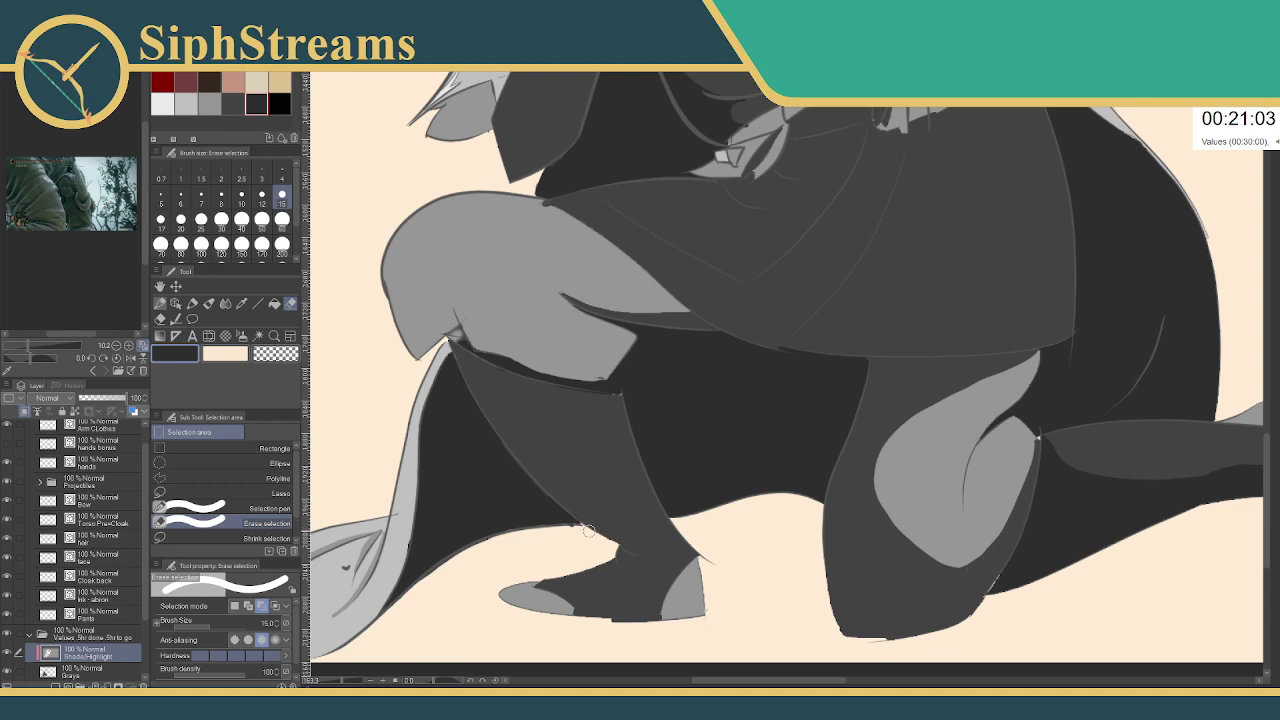
{"action": "left_click_drag", "start_coordinate": [587, 525], "coordinate": [636, 547]}
{"action": "left_click", "coordinate": [504, 572]}
{"action": "scroll", "coordinate": [670, 540], "scroll_direction": "up", "scroll_amount": 10}
{"action": "scroll", "coordinate": [685, 592], "scroll_direction": "down", "scroll_amount": 10}
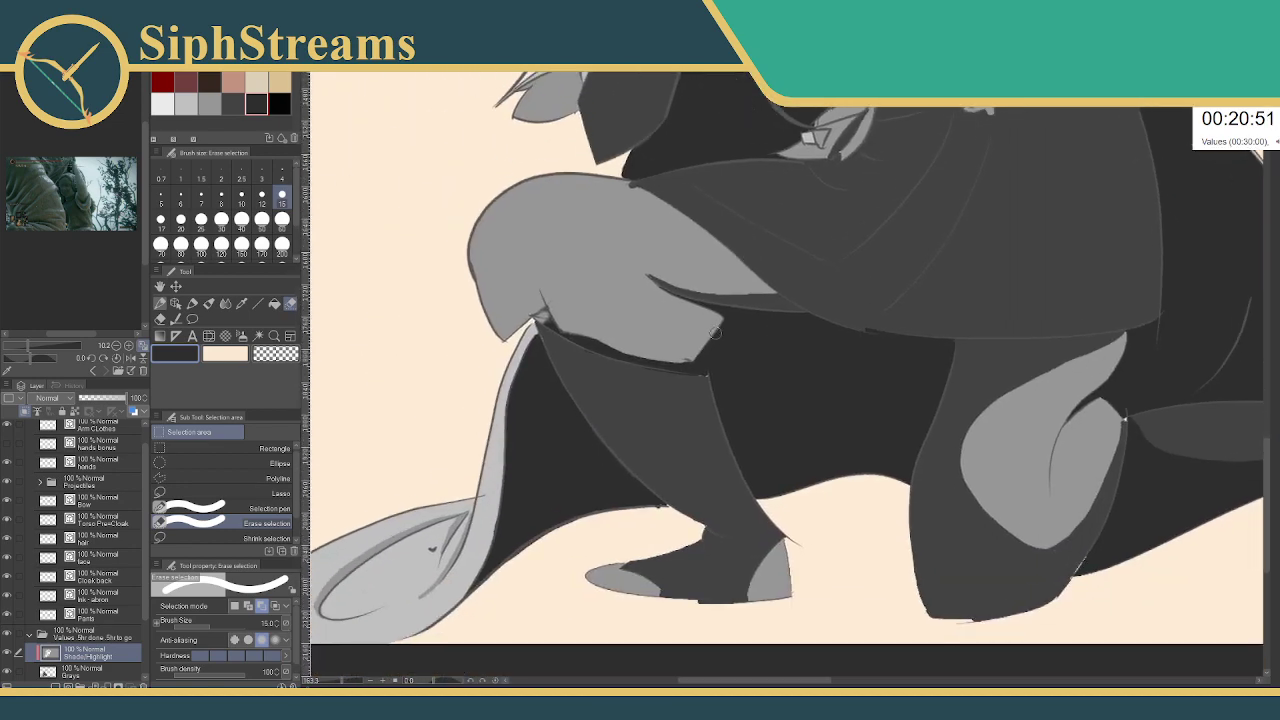
{"action": "left_click", "coordinate": [703, 532]}
{"action": "left_click", "coordinate": [597, 578]}
{"action": "left_click_drag", "start_coordinate": [604, 450], "coordinate": [702, 542]}
{"action": "left_click", "coordinate": [541, 563]}
{"action": "left_click_drag", "start_coordinate": [606, 452], "coordinate": [712, 528]}
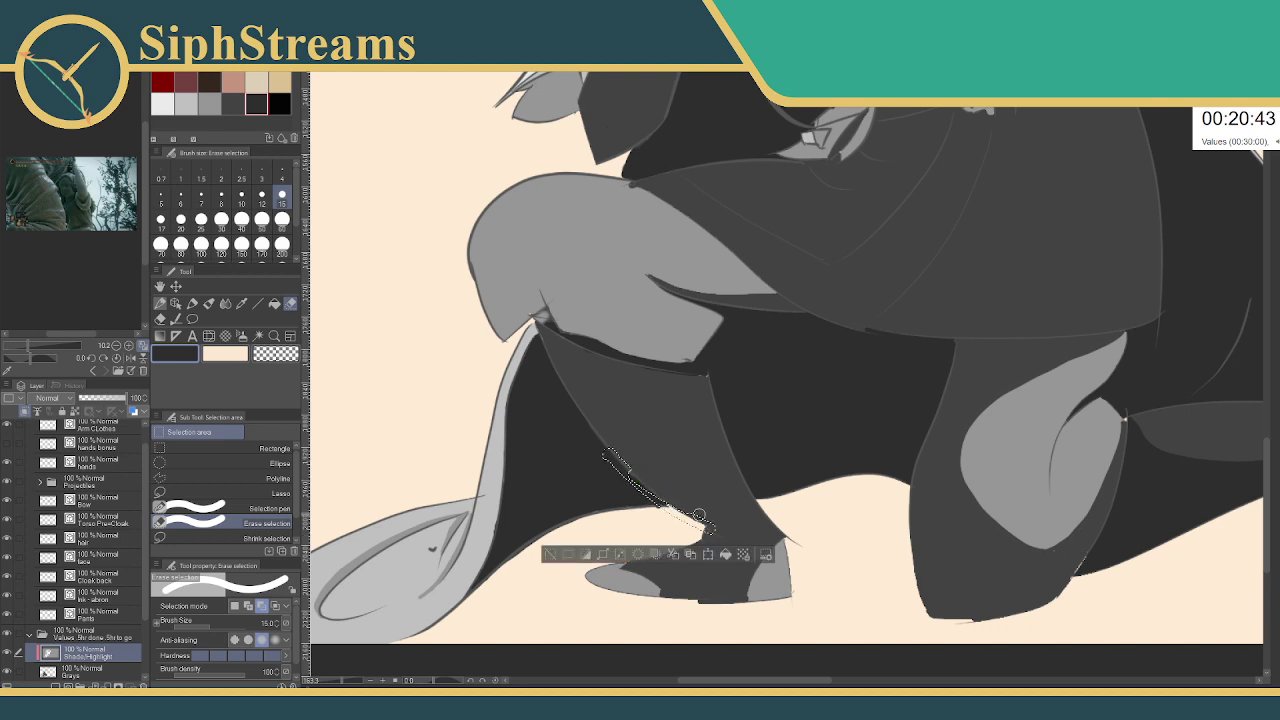
{"action": "left_click", "coordinate": [553, 554]}
- Switch to the Selection pen and set its brush size to 12, clearing the trial stroke along the shin
{"action": "left_click", "coordinate": [250, 508]}
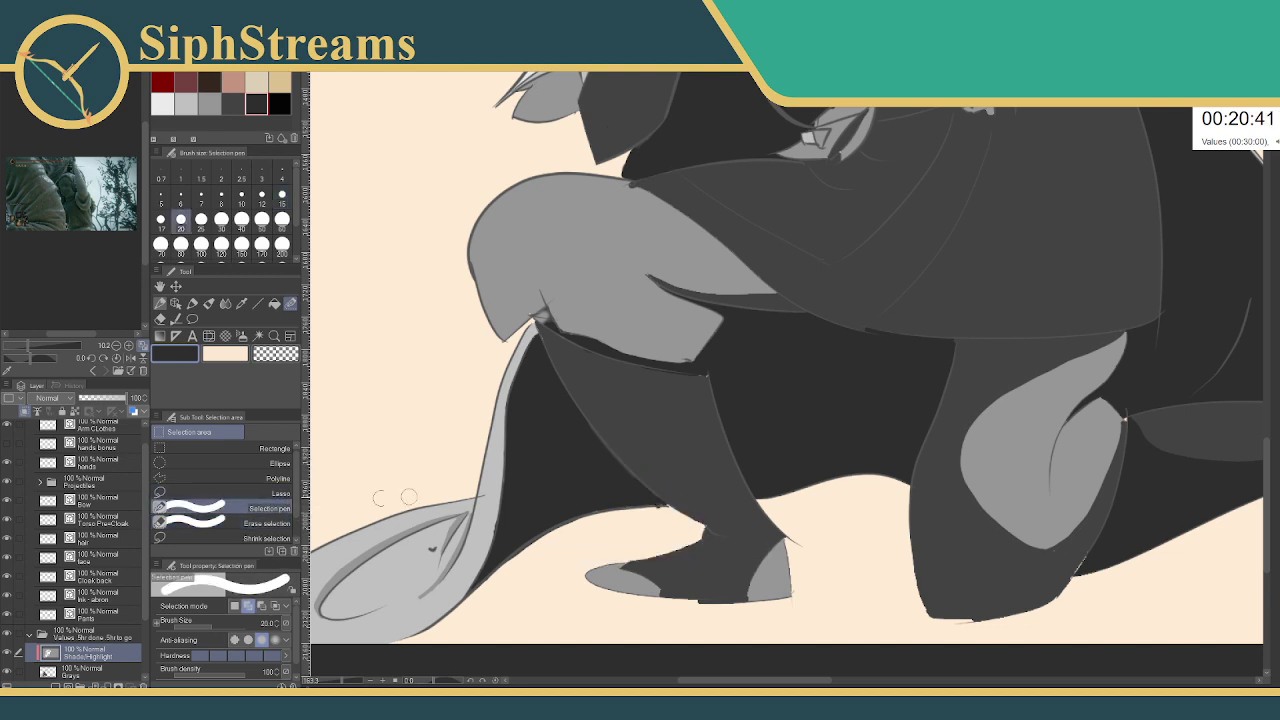
{"action": "left_click_drag", "start_coordinate": [607, 453], "coordinate": [712, 529]}
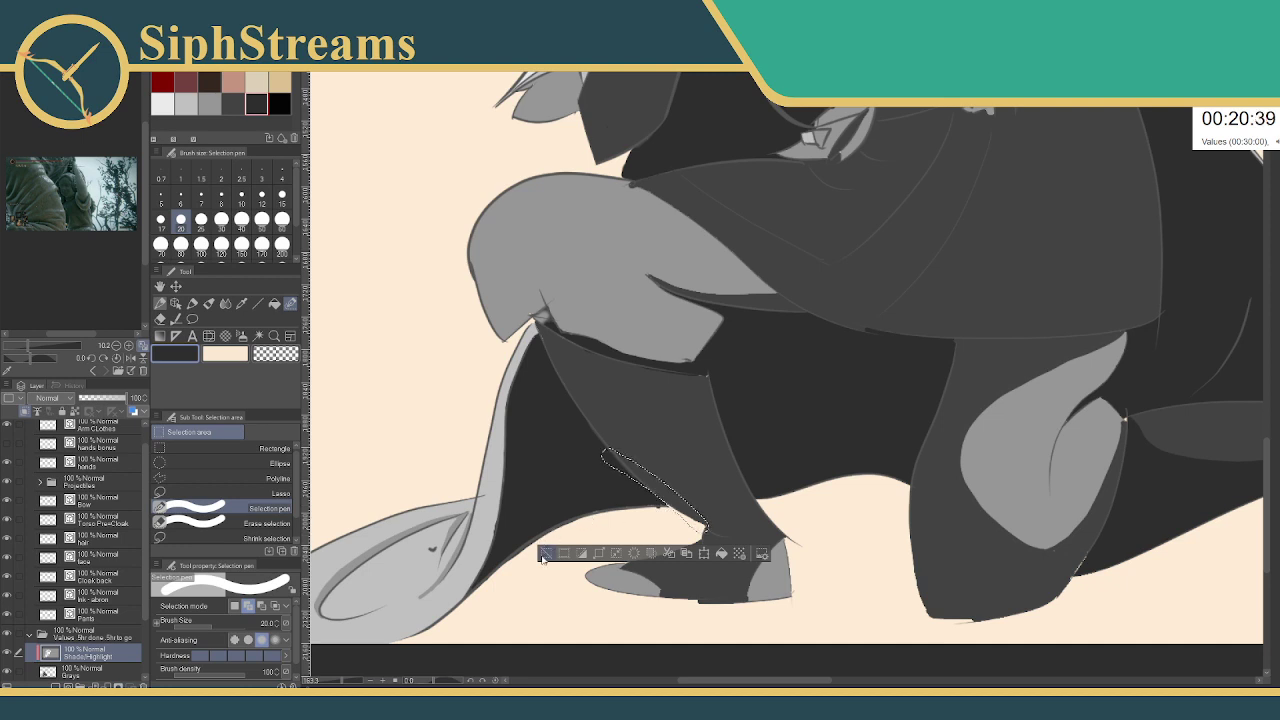
{"action": "left_click", "coordinate": [546, 555]}
{"action": "left_click", "coordinate": [261, 194]}
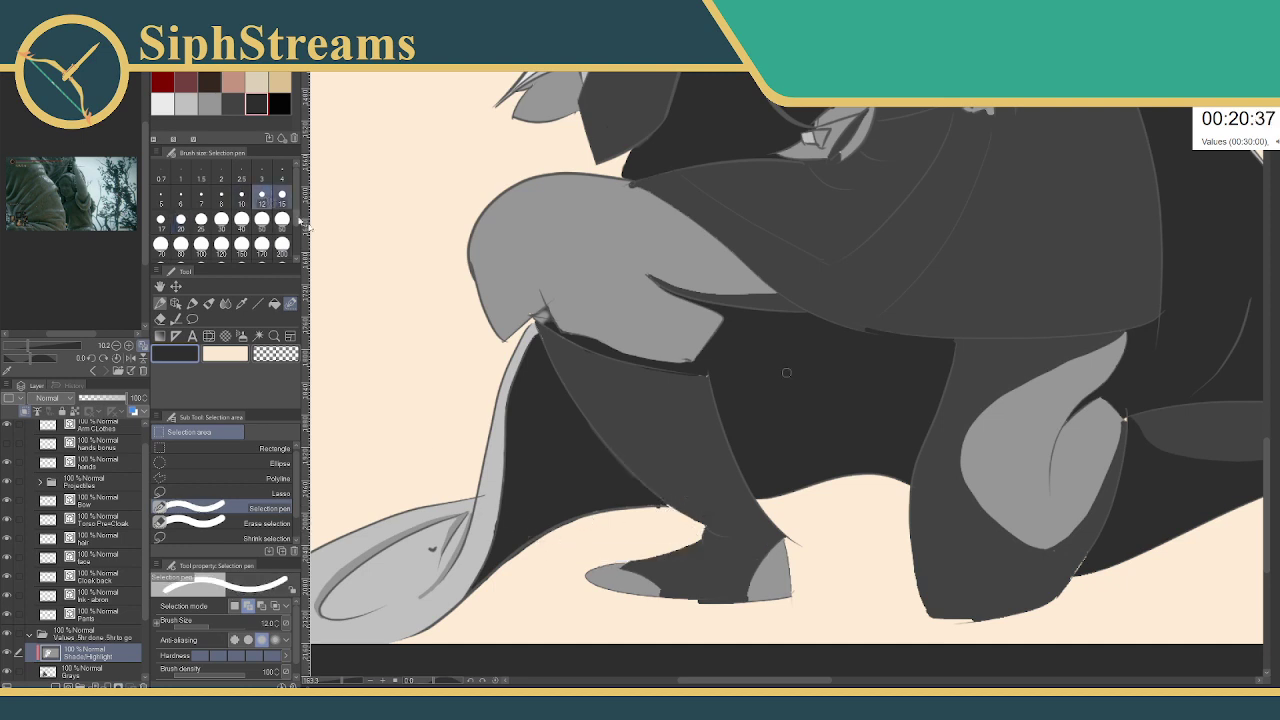
{"action": "left_click_drag", "start_coordinate": [620, 470], "coordinate": [706, 518]}
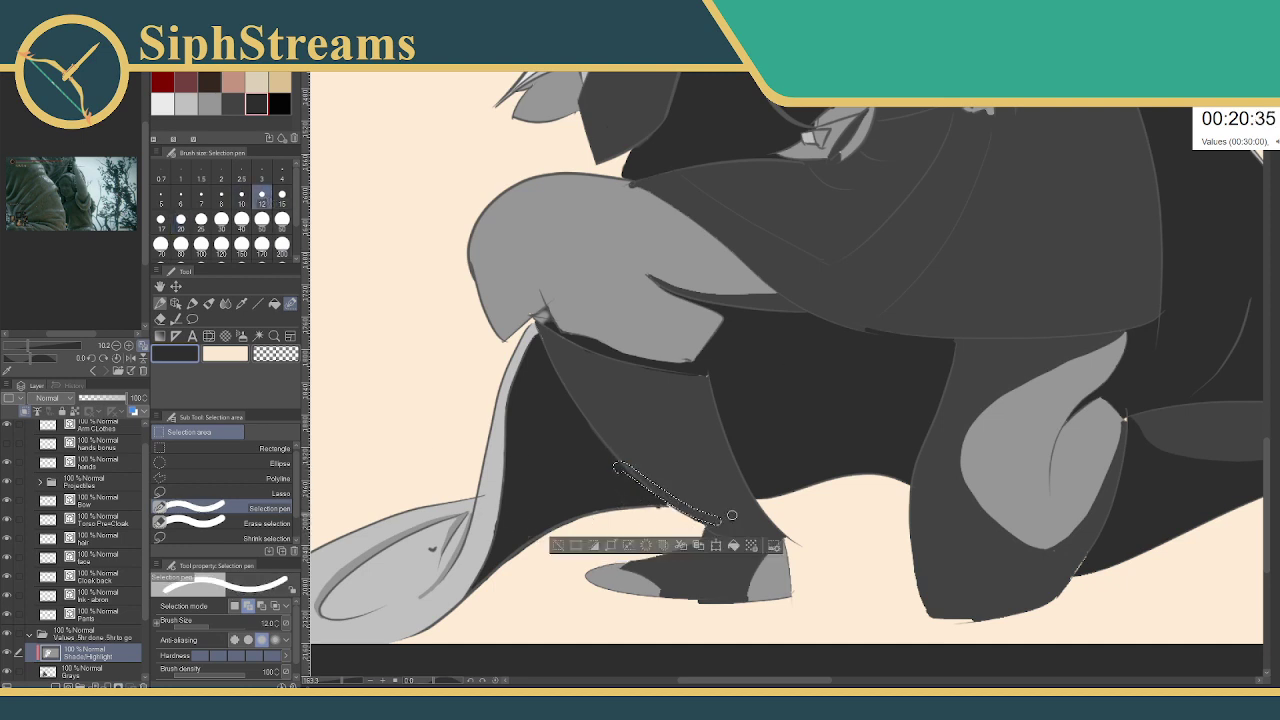
{"action": "left_click", "coordinate": [560, 544]}
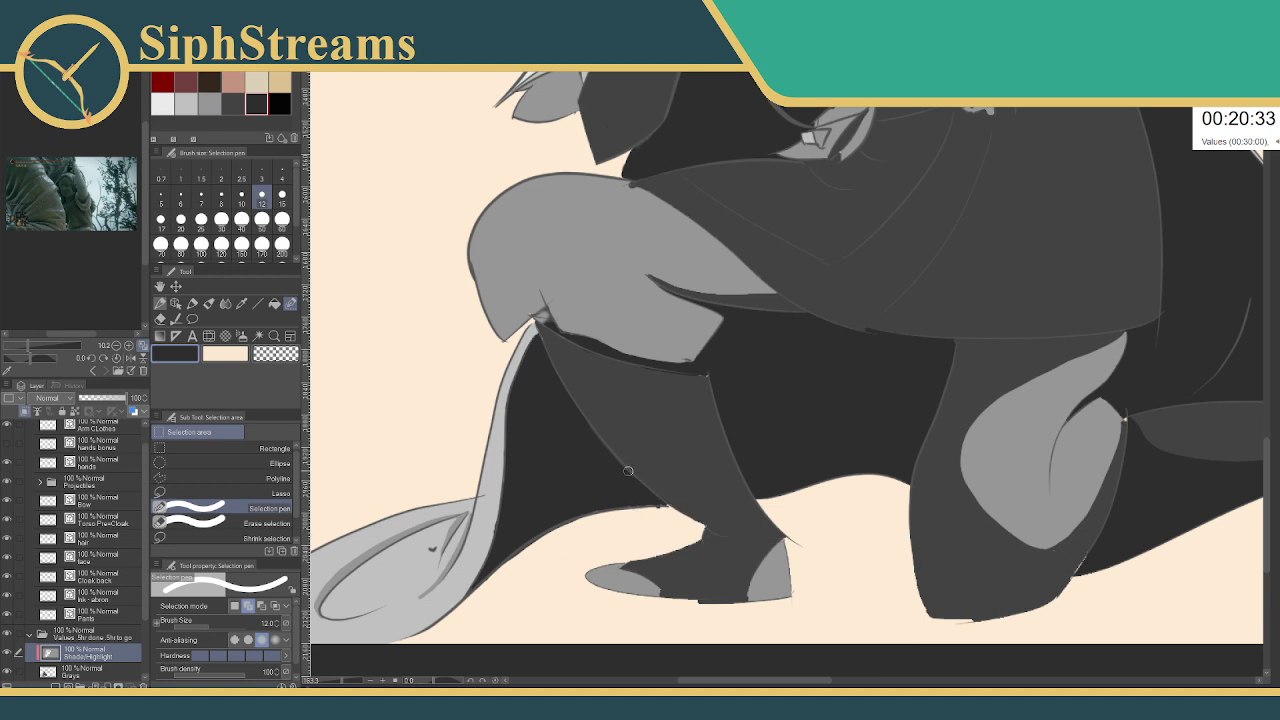
{"action": "left_click_drag", "start_coordinate": [619, 463], "coordinate": [708, 520]}
{"action": "left_click", "coordinate": [553, 540]}
{"action": "left_click_drag", "start_coordinate": [613, 463], "coordinate": [714, 525]}
{"action": "left_click", "coordinate": [554, 556]}
{"action": "left_click_drag", "start_coordinate": [718, 525], "coordinate": [720, 527]}
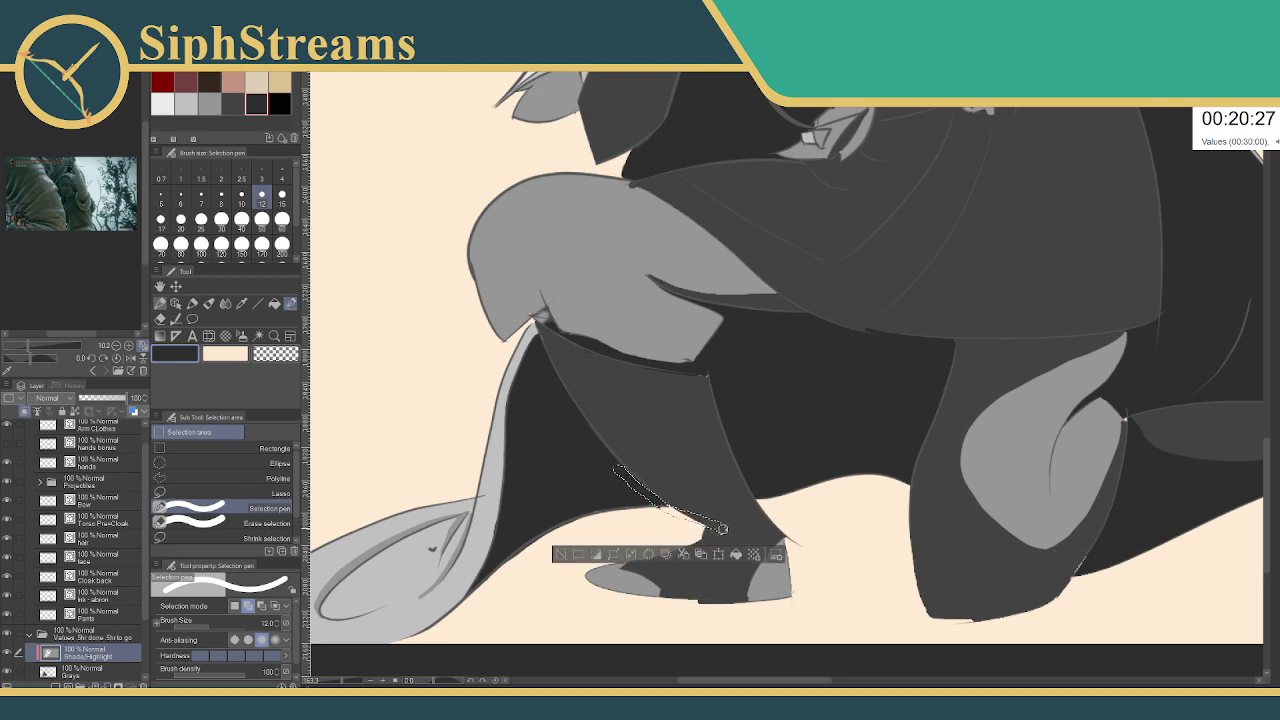
{"action": "key", "text": "ctrl+d"}
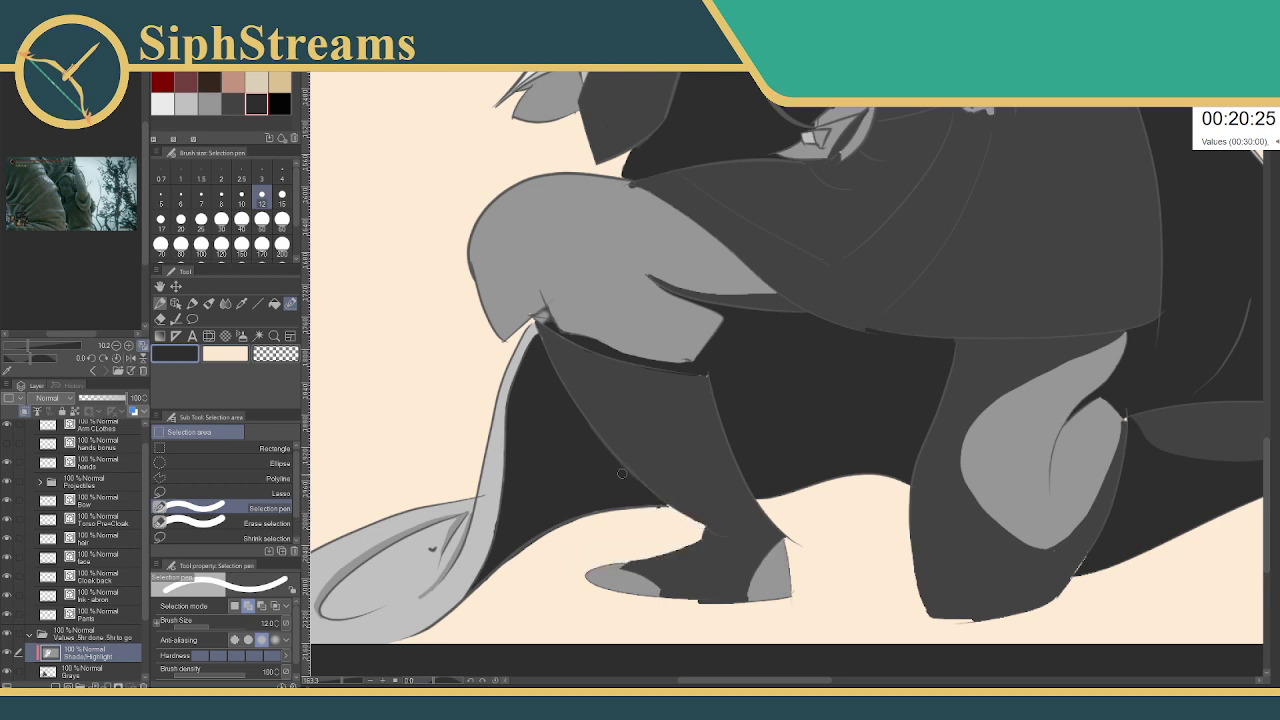
{"action": "left_click_drag", "start_coordinate": [622, 473], "coordinate": [716, 519]}
{"action": "left_click", "coordinate": [562, 541]}
- Select a shadow strip along the toe-side edge of the shin and over the top of the foot, and fill it with dark gray
{"action": "left_click_drag", "start_coordinate": [628, 462], "coordinate": [723, 535]}
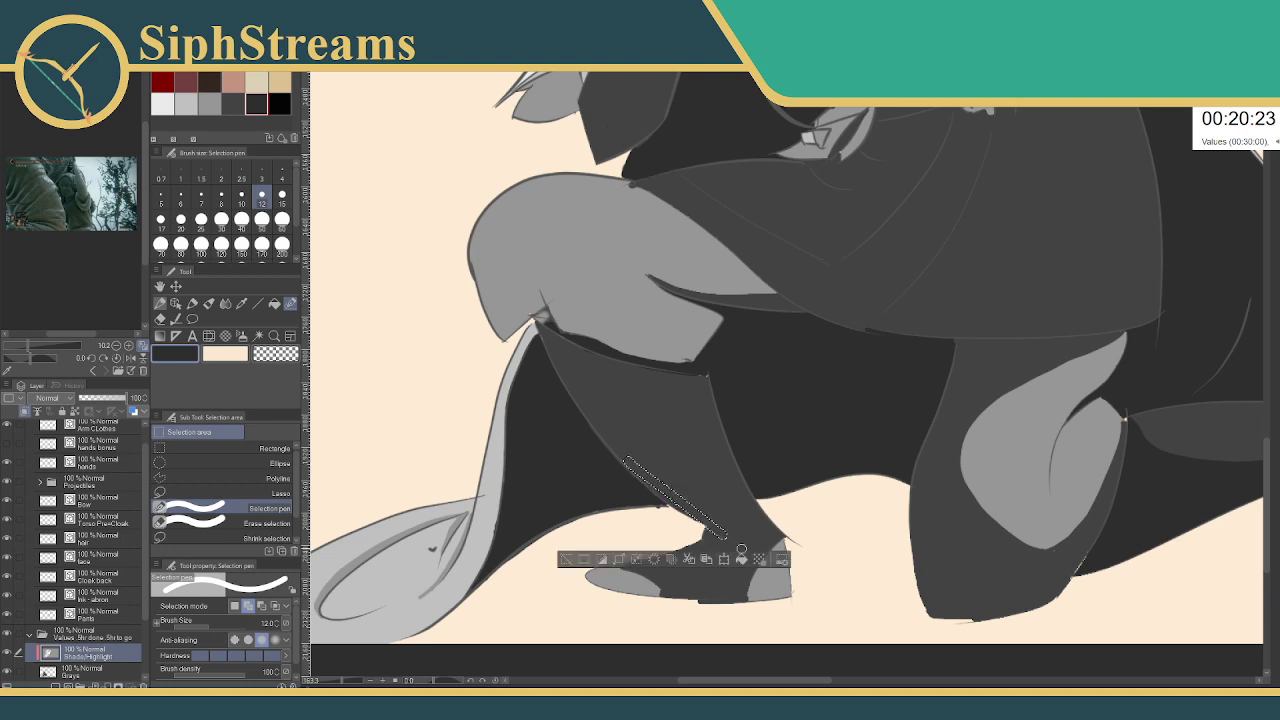
{"action": "mouse_move", "coordinate": [625, 462]}
{"action": "left_mouse_down"}
{"action": "mouse_move", "coordinate": [706, 524]}
{"action": "mouse_move", "coordinate": [694, 521]}
{"action": "mouse_move", "coordinate": [705, 546]}
{"action": "mouse_move", "coordinate": [632, 566]}
{"action": "mouse_move", "coordinate": [701, 546]}
{"action": "mouse_move", "coordinate": [651, 564]}
{"action": "mouse_move", "coordinate": [688, 548]}
{"action": "mouse_move", "coordinate": [638, 569]}
{"action": "left_mouse_up"}
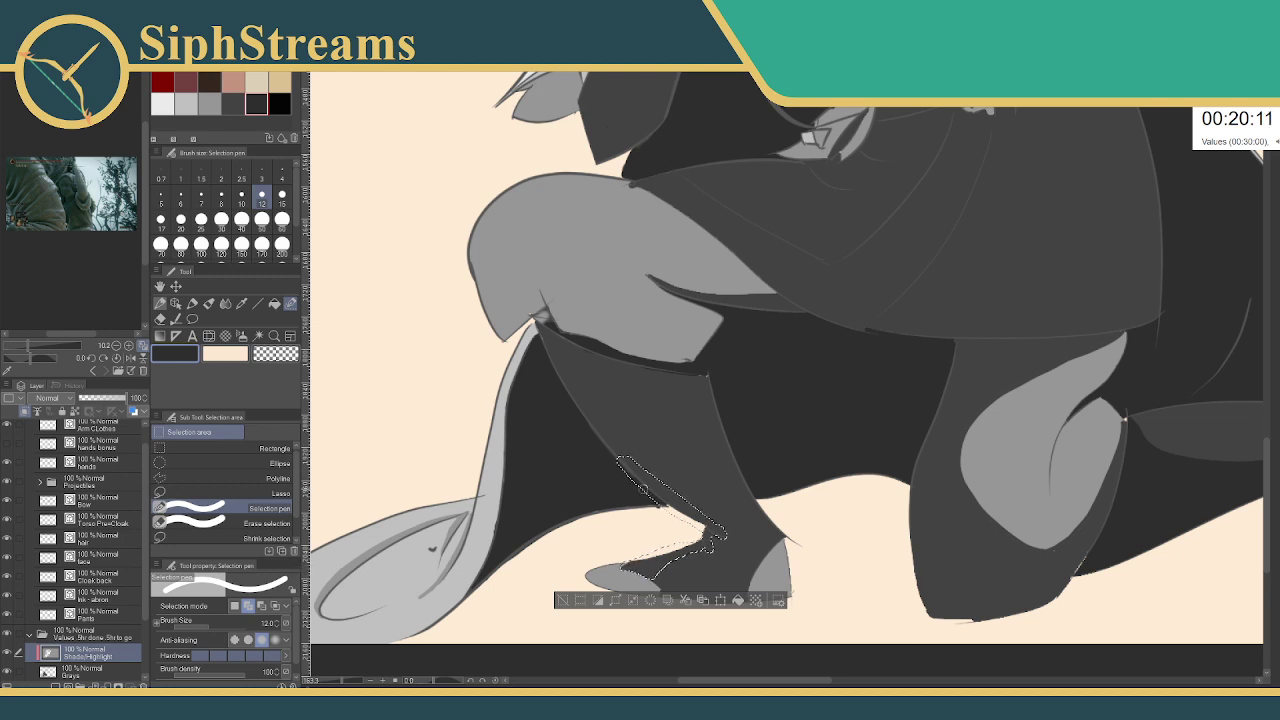
{"action": "mouse_move", "coordinate": [595, 439]}
{"action": "left_mouse_down"}
{"action": "mouse_move", "coordinate": [663, 499]}
{"action": "mouse_move", "coordinate": [592, 428]}
{"action": "mouse_move", "coordinate": [660, 503]}
{"action": "left_mouse_up"}
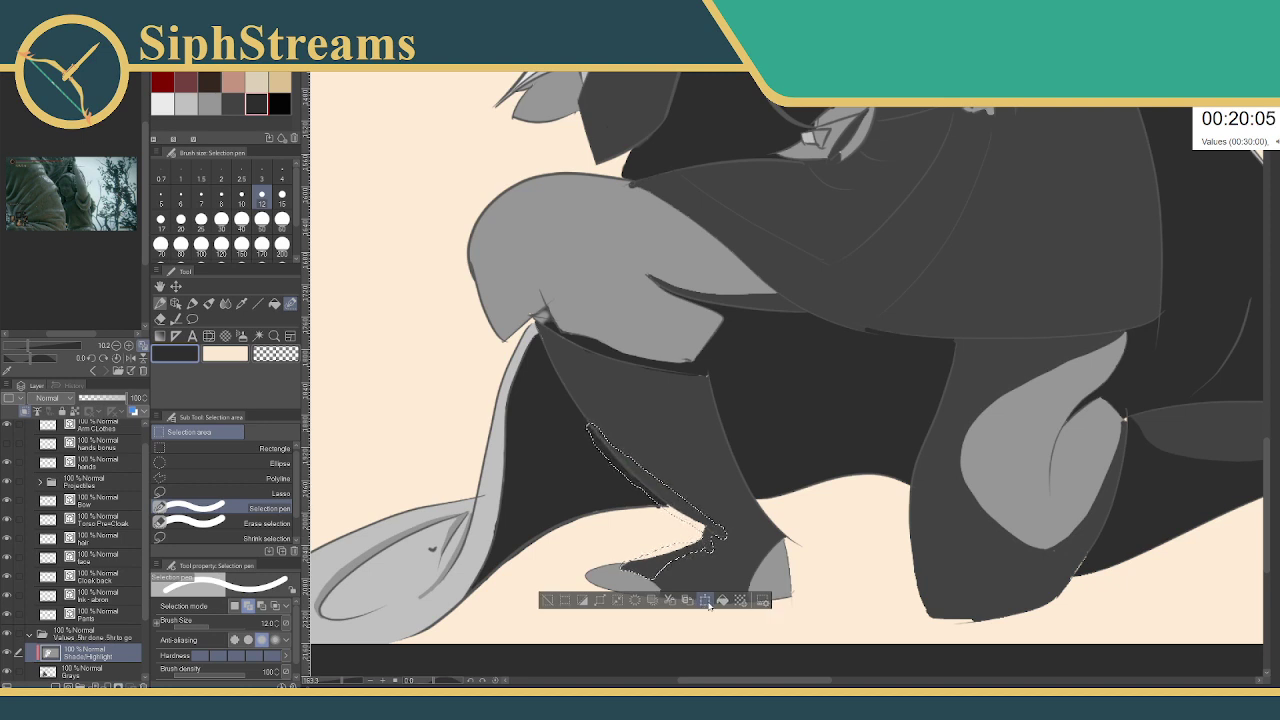
{"action": "key", "text": "alt+BackSpace"}
{"action": "key", "text": "ctrl+d"}
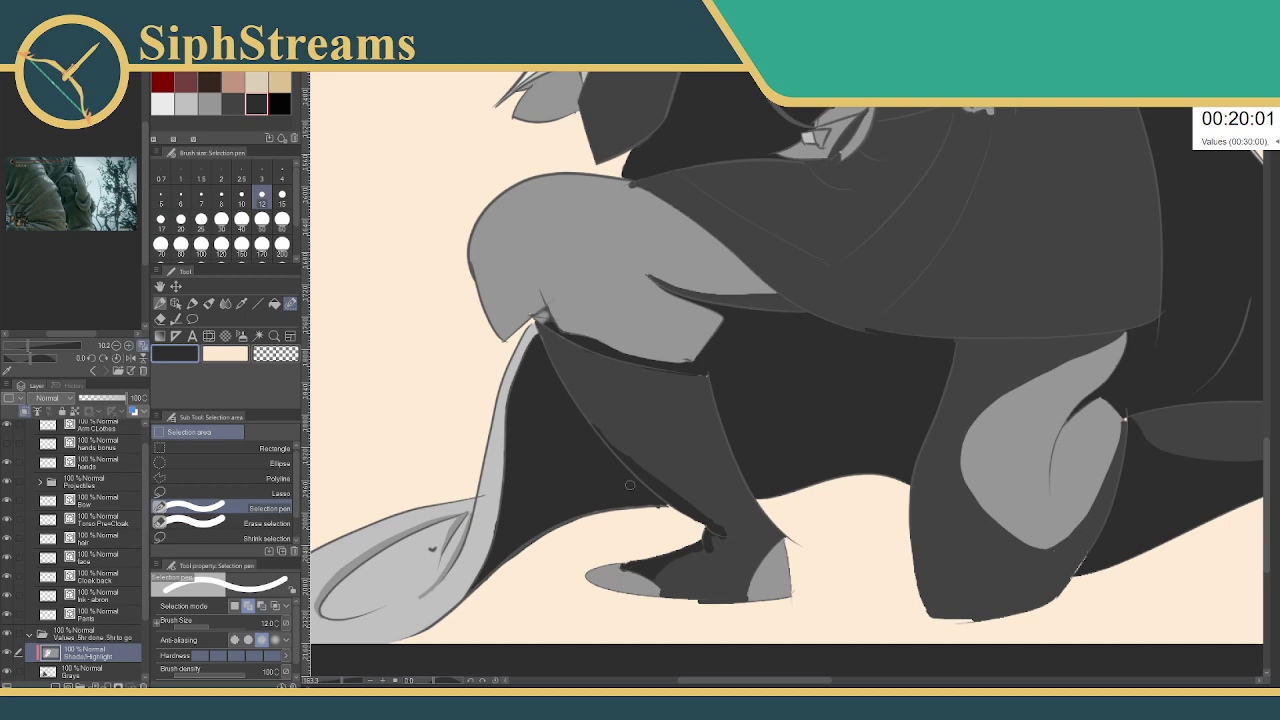
- Trim the dark shadow along the front edge of the raised leg's boot shin, using Selection pen strips from mid-shin to ankle
{"action": "left_click_drag", "start_coordinate": [340, 681], "coordinate": [348, 681]}
{"action": "left_click_drag", "start_coordinate": [517, 537], "coordinate": [574, 383]}
{"action": "left_click_drag", "start_coordinate": [510, 296], "coordinate": [649, 395]}
{"action": "left_click", "coordinate": [472, 422]}
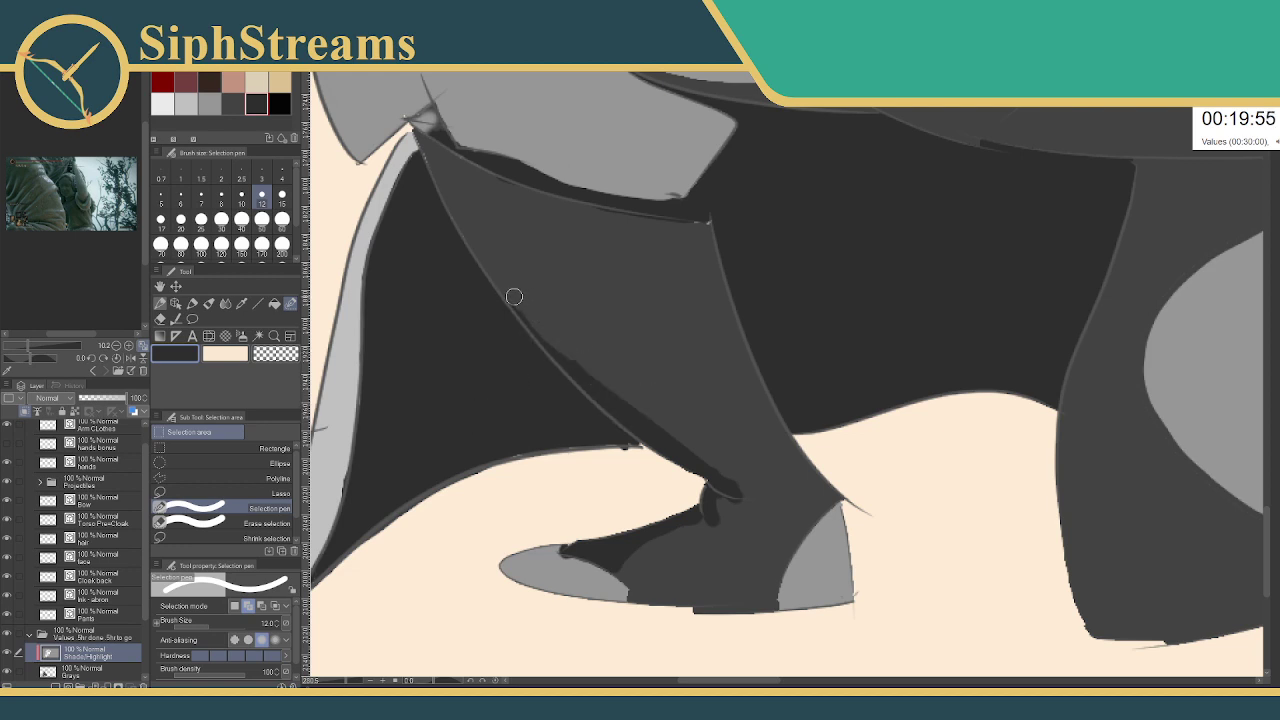
{"action": "mouse_move", "coordinate": [514, 296]}
{"action": "left_mouse_down"}
{"action": "mouse_move", "coordinate": [600, 388]}
{"action": "mouse_move", "coordinate": [775, 492]}
{"action": "left_mouse_up"}
{"action": "left_click", "coordinate": [620, 524]}
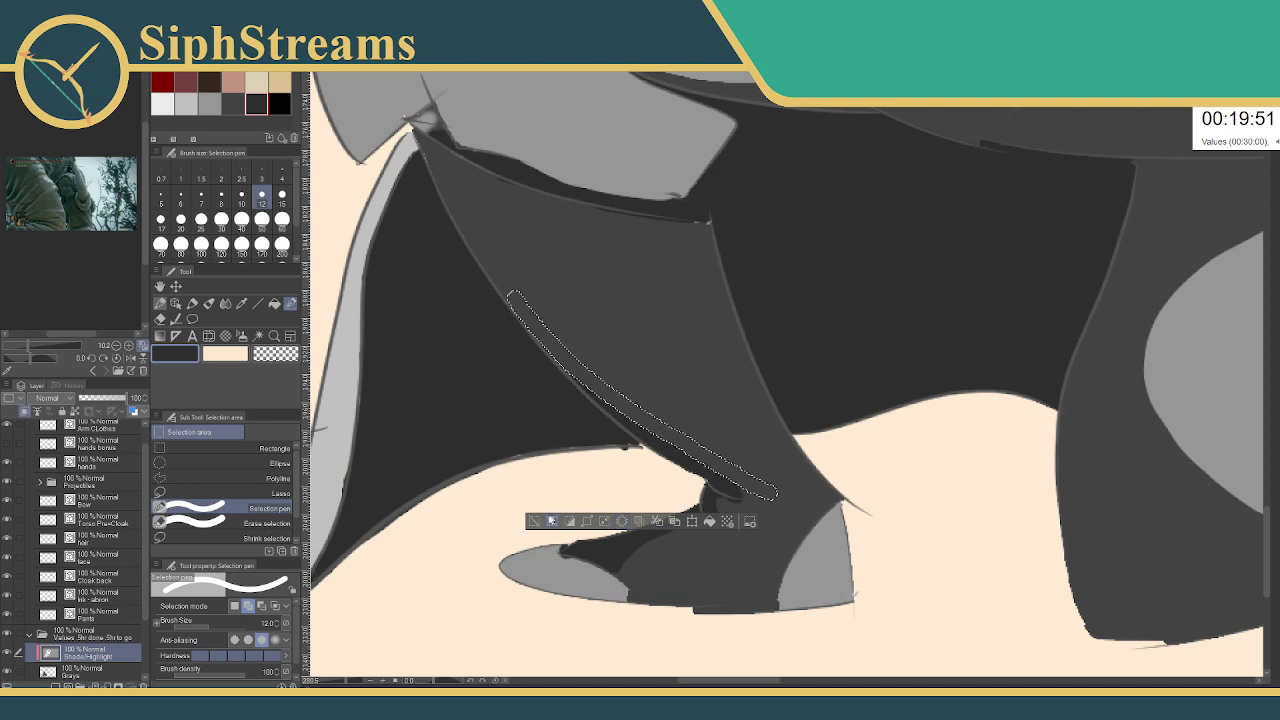
{"action": "key", "text": "ctrl+d"}
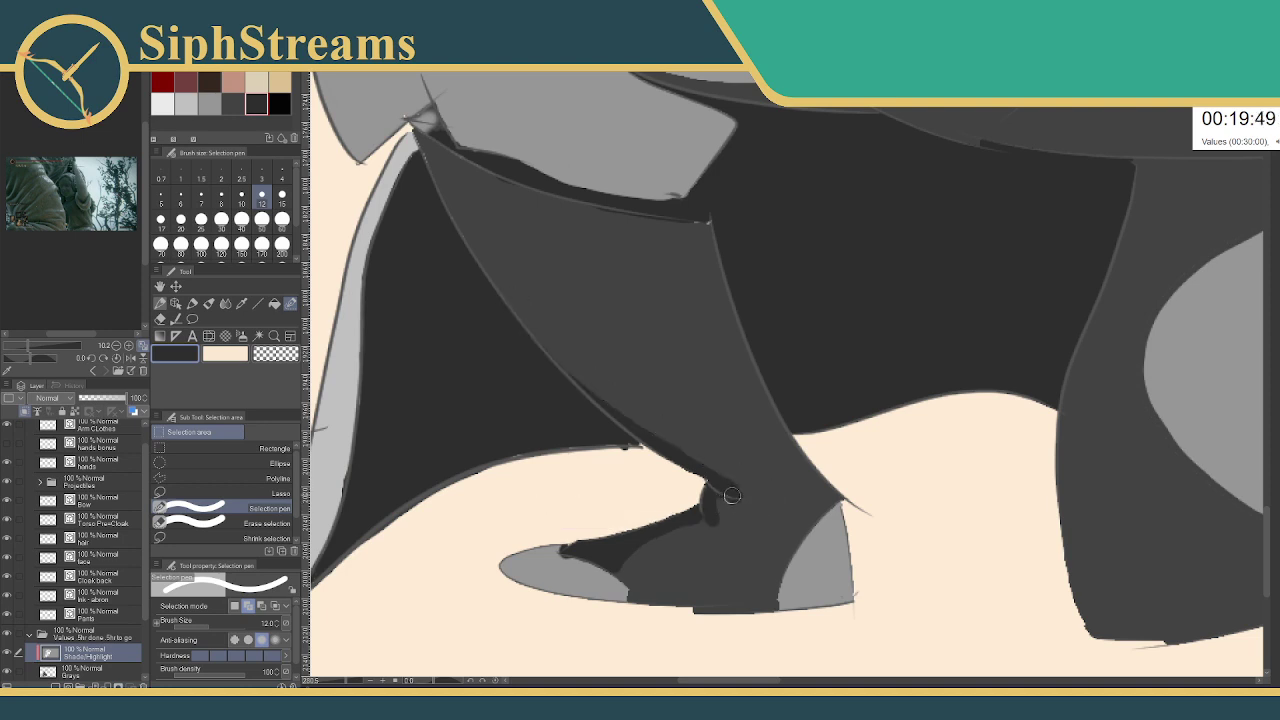
- Trim the excess dark shadow around the front of the boot's ankle with short Selection pen strokes
{"action": "left_click_drag", "start_coordinate": [703, 454], "coordinate": [749, 497]}
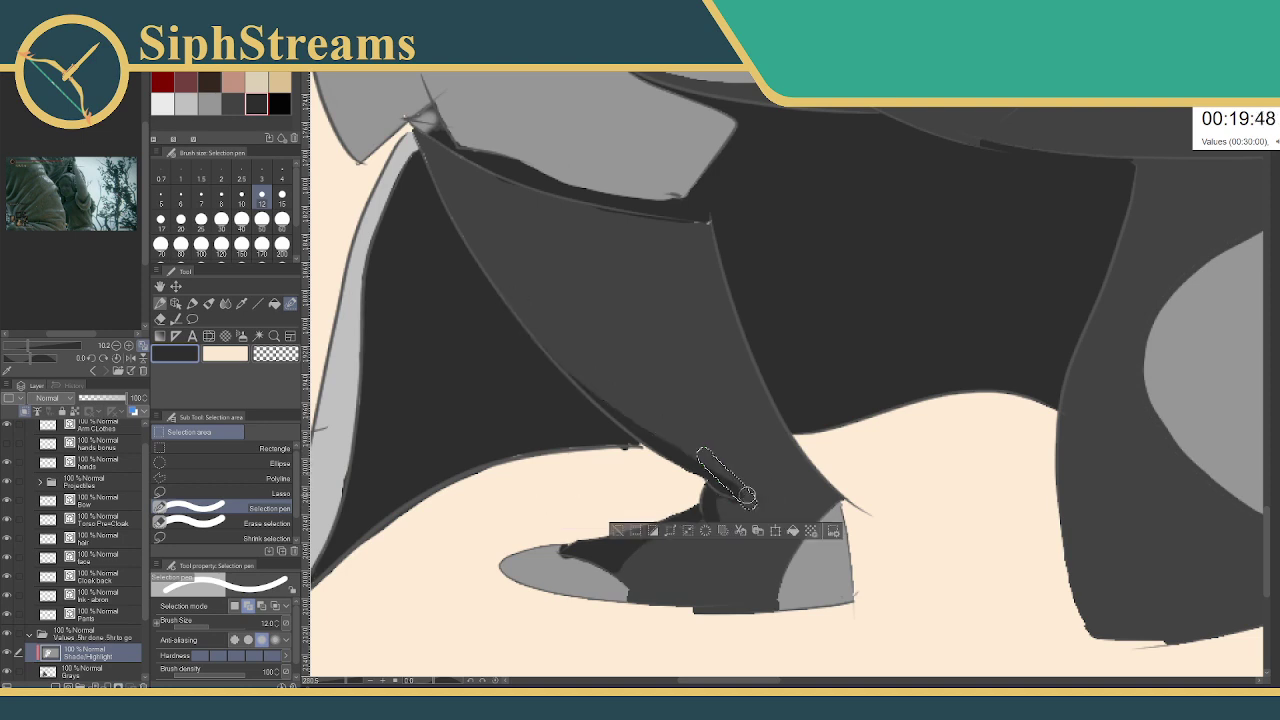
{"action": "left_click", "coordinate": [660, 535]}
{"action": "key", "text": "ctrl+d"}
{"action": "left_click_drag", "start_coordinate": [714, 495], "coordinate": [724, 522]}
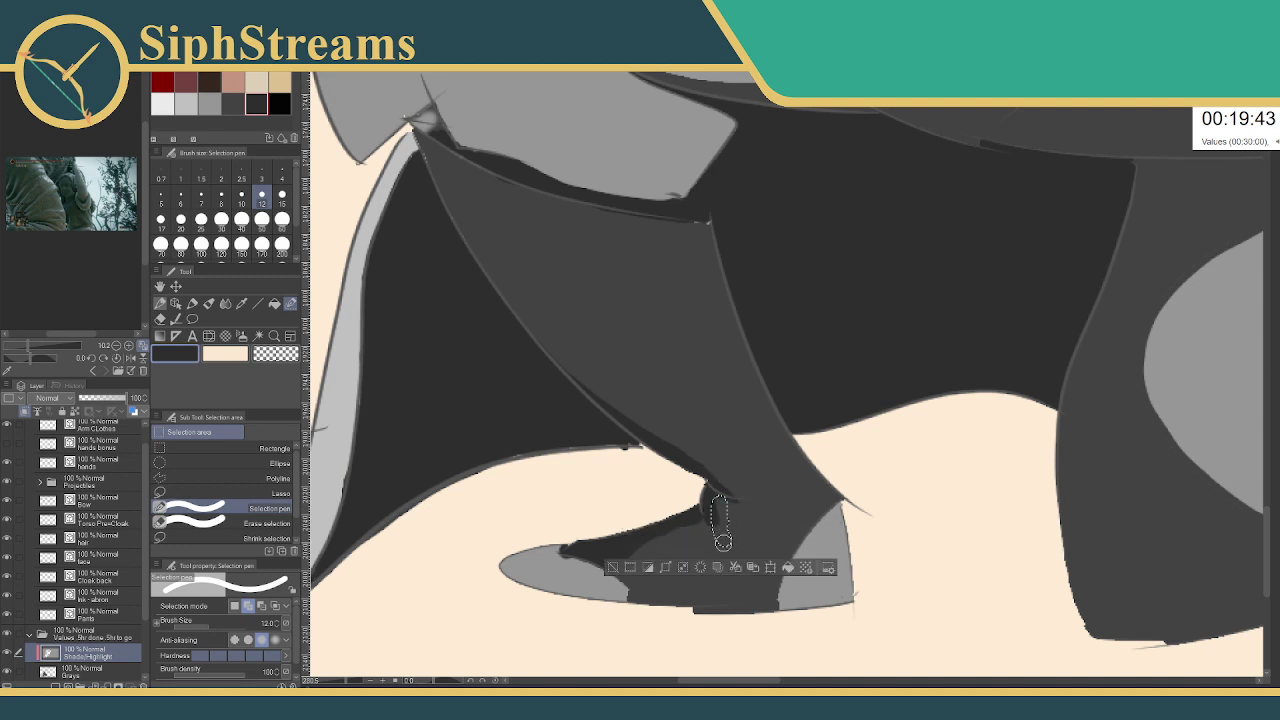
{"action": "left_click", "coordinate": [617, 567]}
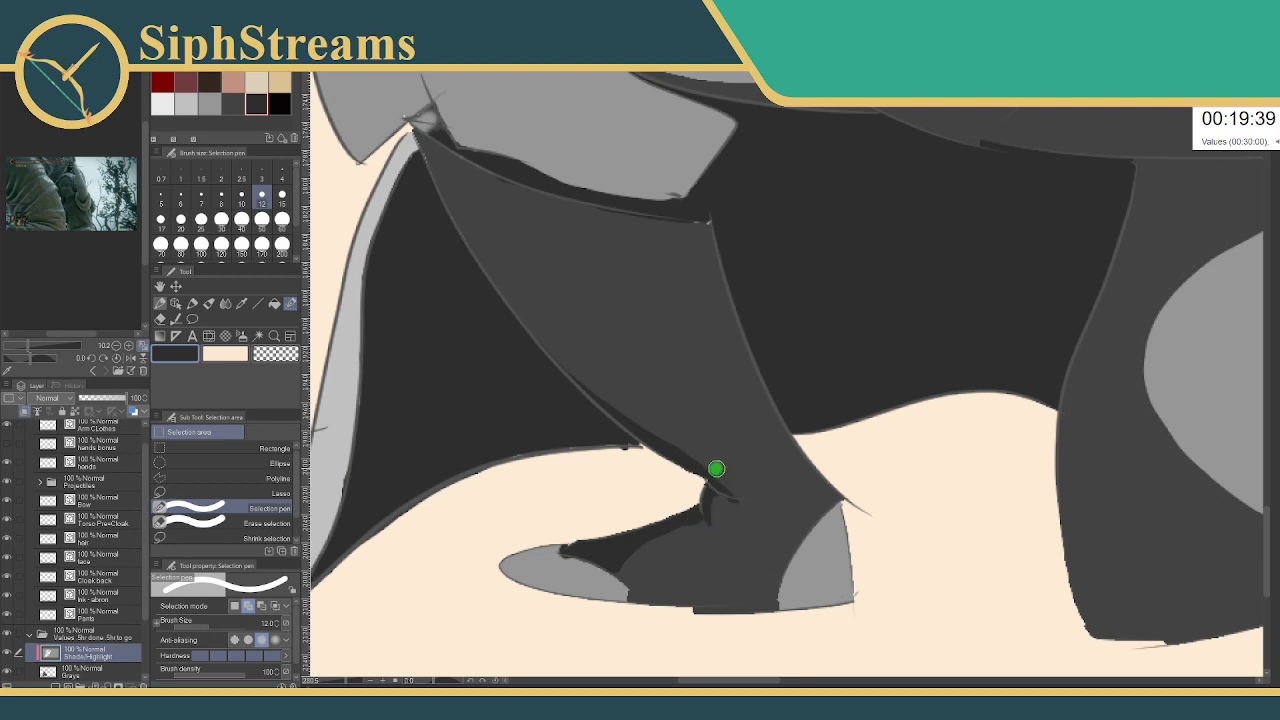
{"action": "left_click_drag", "start_coordinate": [718, 472], "coordinate": [720, 475]}
{"action": "left_click", "coordinate": [615, 504]}
- Clean up the tip of the foot shadow where it overlaps the light gray toe cap, and clear the selection
{"action": "left_click_drag", "start_coordinate": [549, 557], "coordinate": [586, 576]}
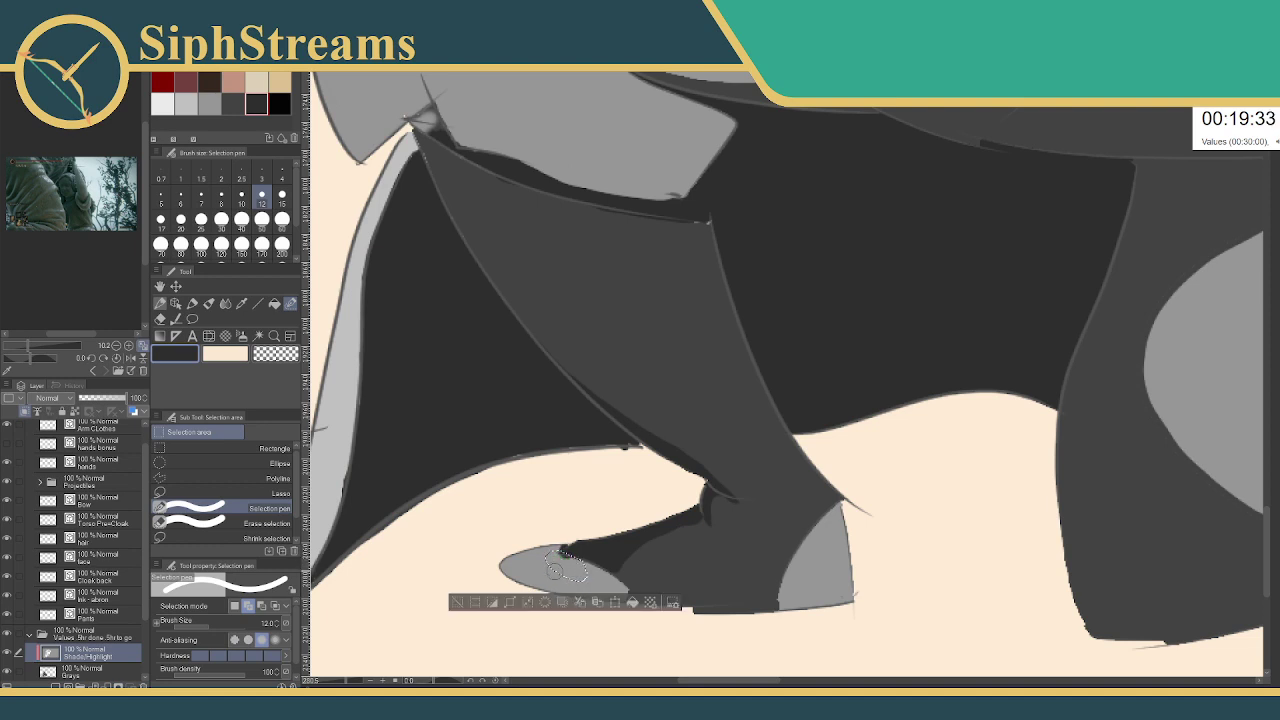
{"action": "left_click", "coordinate": [459, 606]}
{"action": "mouse_move", "coordinate": [549, 555]}
{"action": "left_mouse_down"}
{"action": "mouse_move", "coordinate": [566, 539]}
{"action": "mouse_move", "coordinate": [568, 571]}
{"action": "mouse_move", "coordinate": [573, 562]}
{"action": "left_mouse_up"}
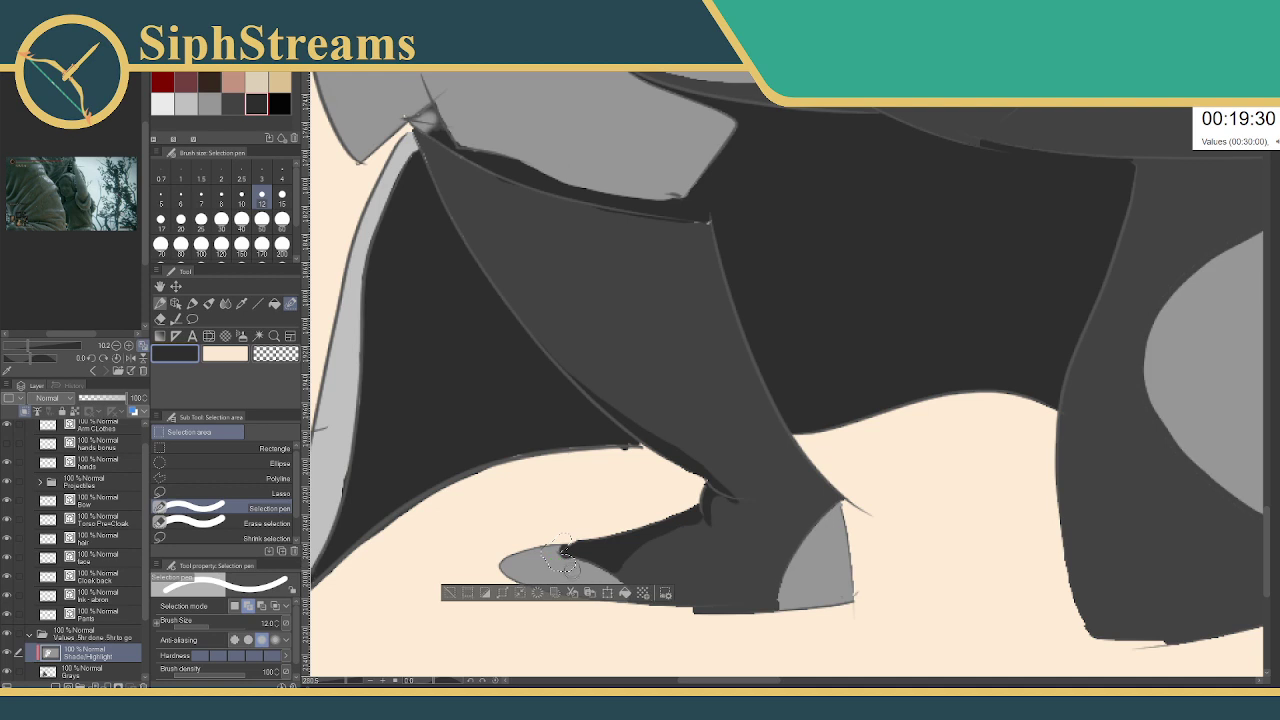
{"action": "left_click", "coordinate": [521, 593]}
{"action": "left_click", "coordinate": [452, 594]}
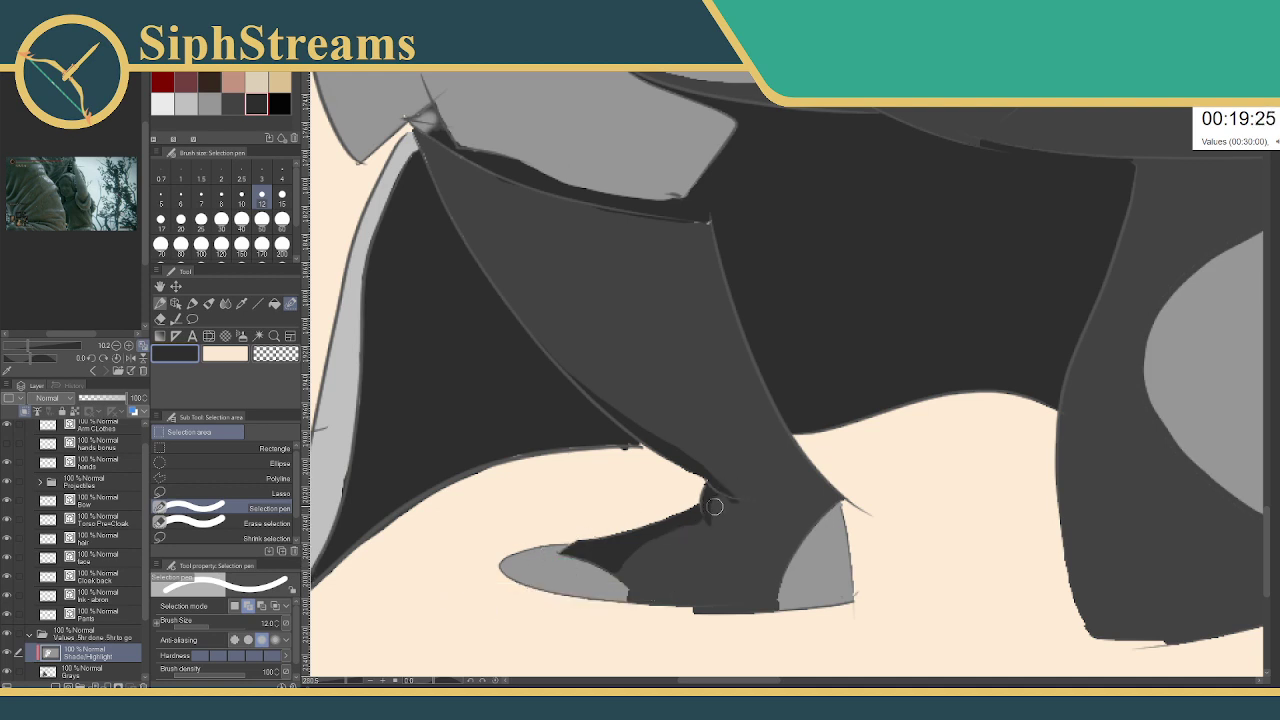
- Reduce the Selection pen size to 6 and reshape the small dark crease at the boot's ankle
{"action": "key", "text": "bracketleft"}
{"action": "key", "text": "bracketleft"}
{"action": "key", "text": "bracketleft"}
{"action": "key", "text": "bracketleft"}
{"action": "left_click_drag", "start_coordinate": [716, 495], "coordinate": [736, 497]}
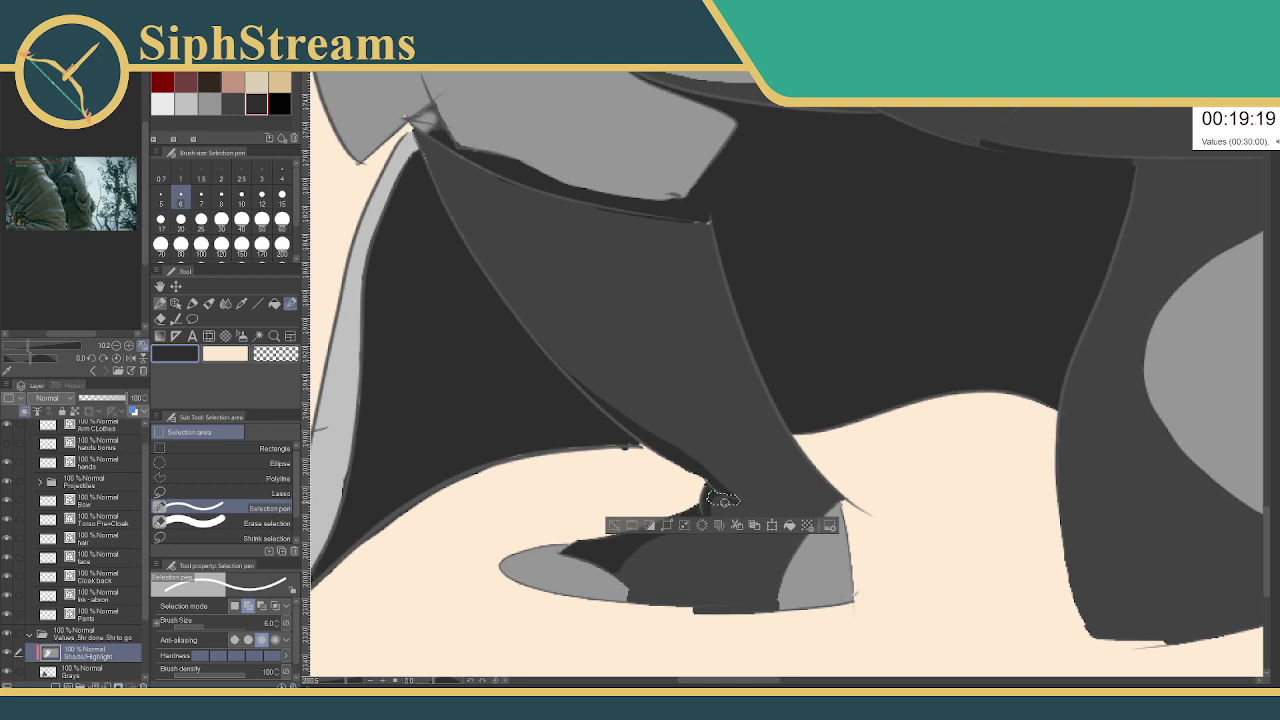
{"action": "left_click", "coordinate": [614, 532]}
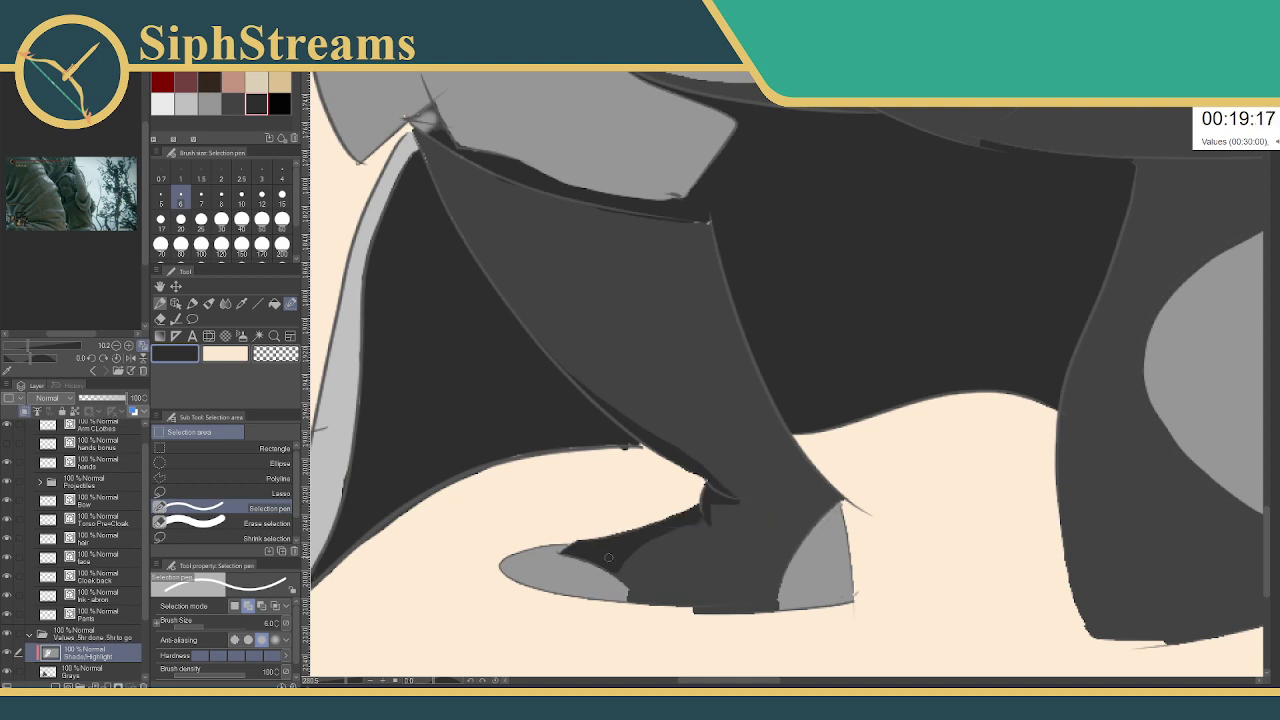
{"action": "left_click_drag", "start_coordinate": [708, 507], "coordinate": [716, 533]}
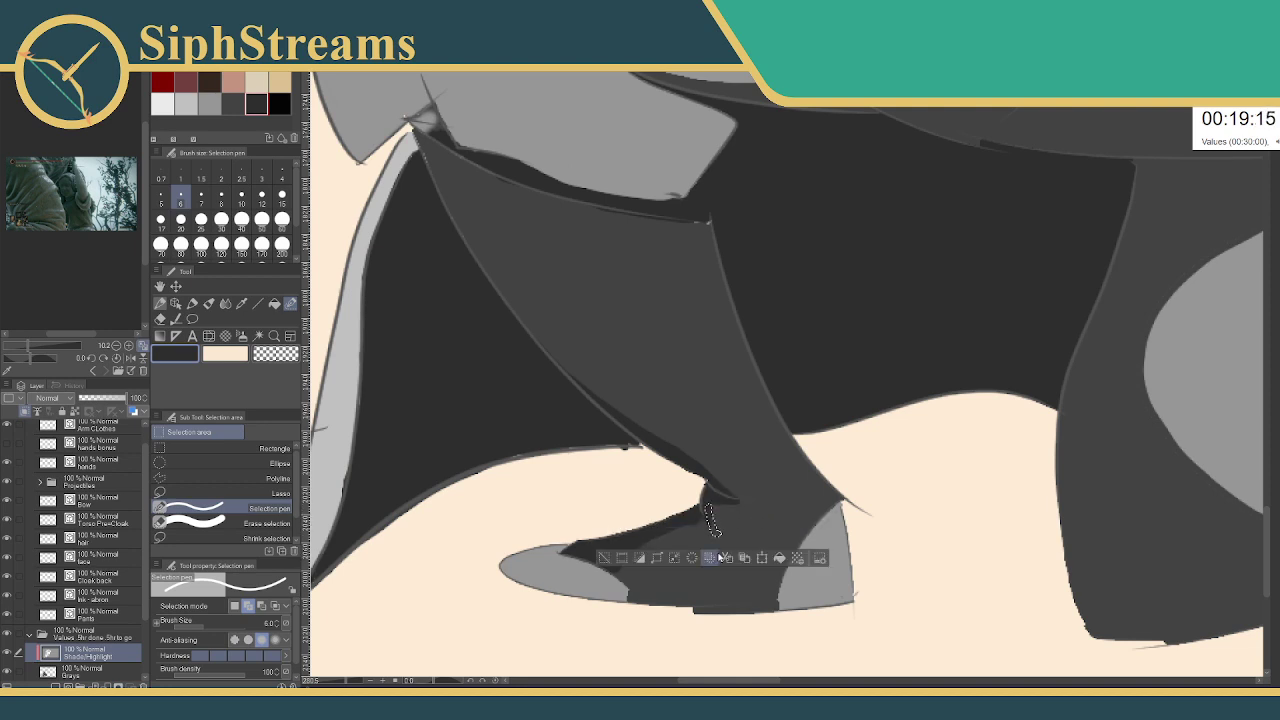
{"action": "left_click", "coordinate": [604, 558]}
{"action": "left_click_drag", "start_coordinate": [716, 478], "coordinate": [736, 492]}
{"action": "left_click", "coordinate": [708, 519]}
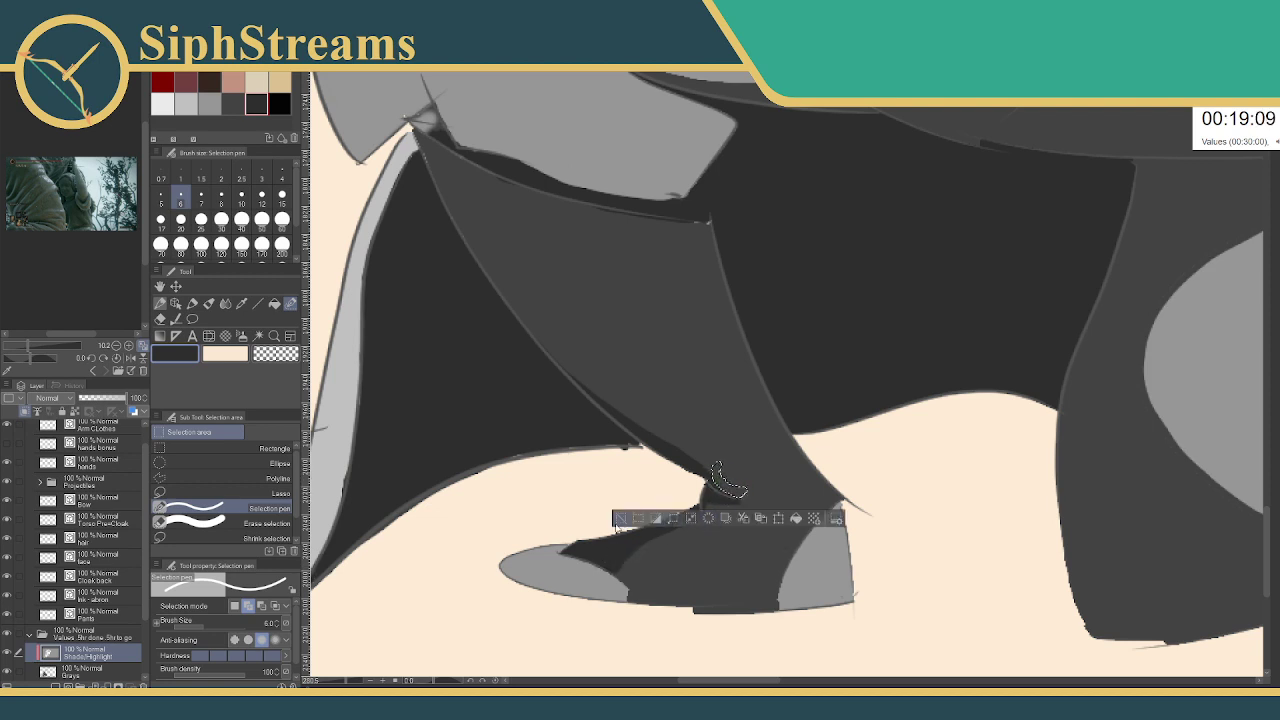
{"action": "left_click", "coordinate": [620, 519]}
- Select the front part of the light gray toe cap, fill it with the second-darkest gray swatch, and deselect
{"action": "mouse_move", "coordinate": [616, 539]}
{"action": "left_mouse_down"}
{"action": "mouse_move", "coordinate": [768, 505]}
{"action": "mouse_move", "coordinate": [722, 570]}
{"action": "left_mouse_up"}
{"action": "left_click", "coordinate": [634, 595]}
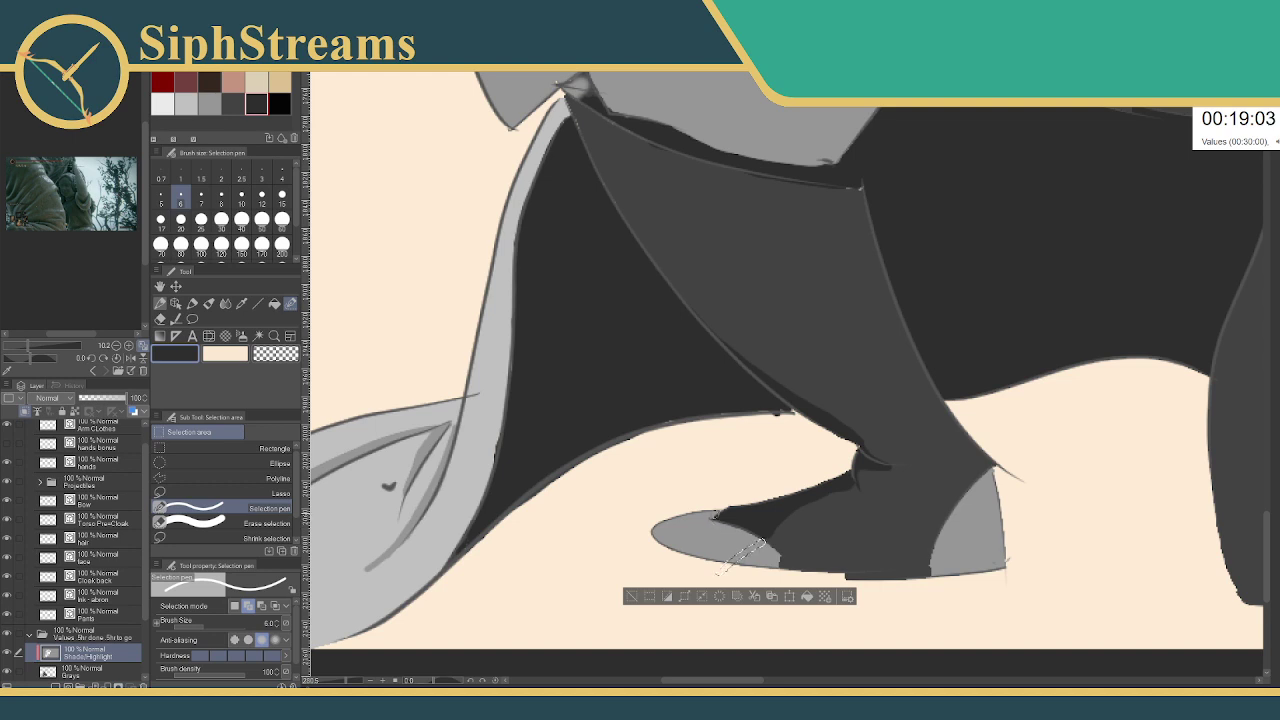
{"action": "mouse_move", "coordinate": [714, 512]}
{"action": "left_mouse_down"}
{"action": "mouse_move", "coordinate": [651, 534]}
{"action": "mouse_move", "coordinate": [701, 540]}
{"action": "mouse_move", "coordinate": [691, 558]}
{"action": "mouse_move", "coordinate": [716, 552]}
{"action": "mouse_move", "coordinate": [674, 558]}
{"action": "left_mouse_up"}
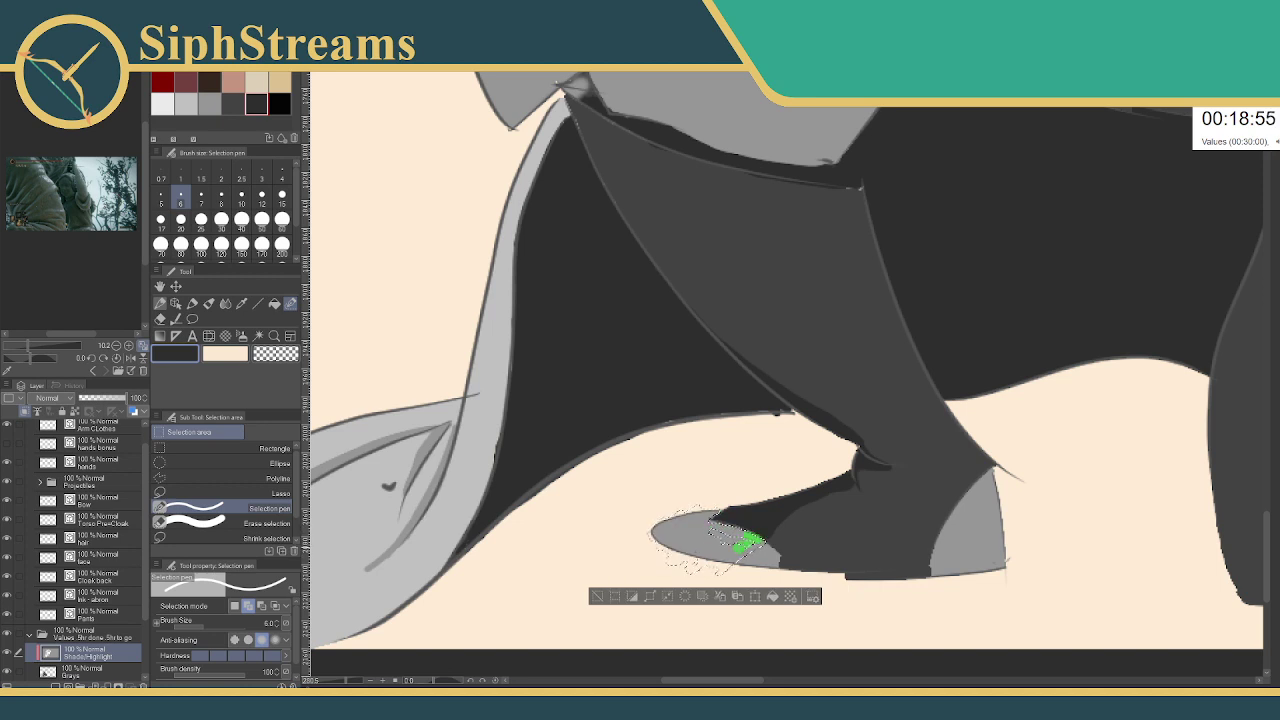
{"action": "left_click_drag", "start_coordinate": [729, 546], "coordinate": [716, 536]}
{"action": "left_click", "coordinate": [204, 102]}
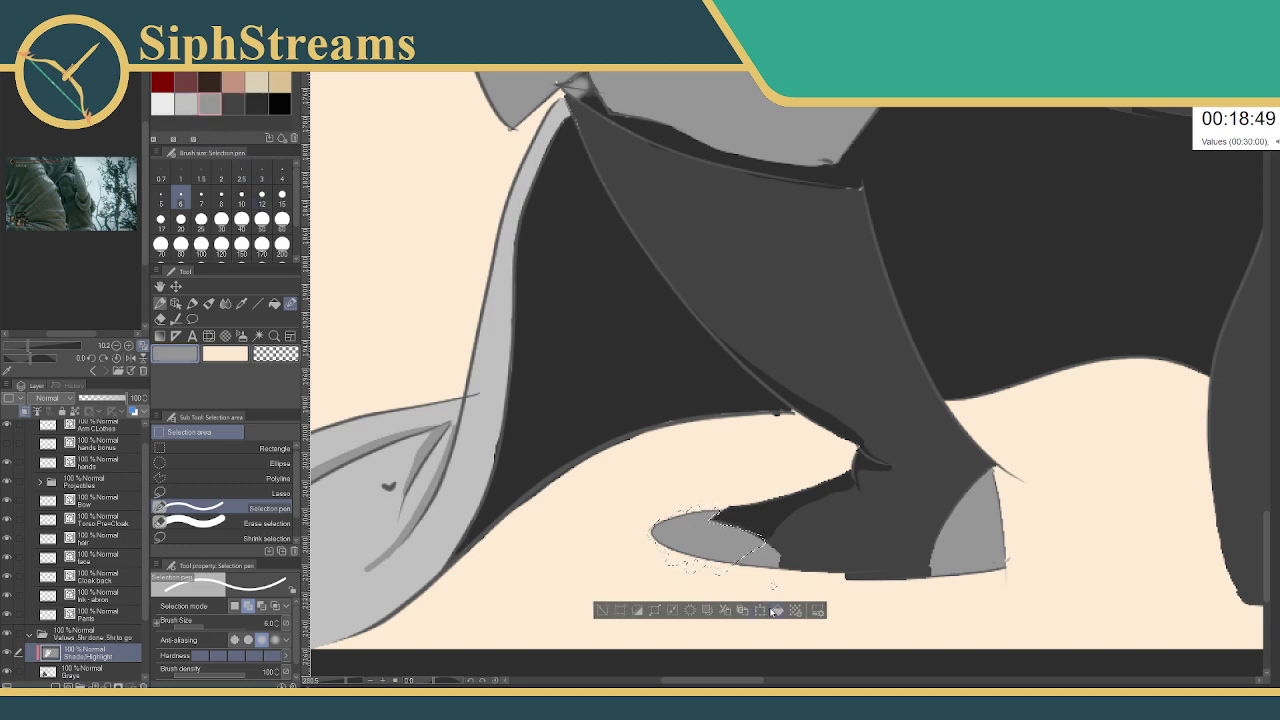
{"action": "left_click", "coordinate": [234, 104]}
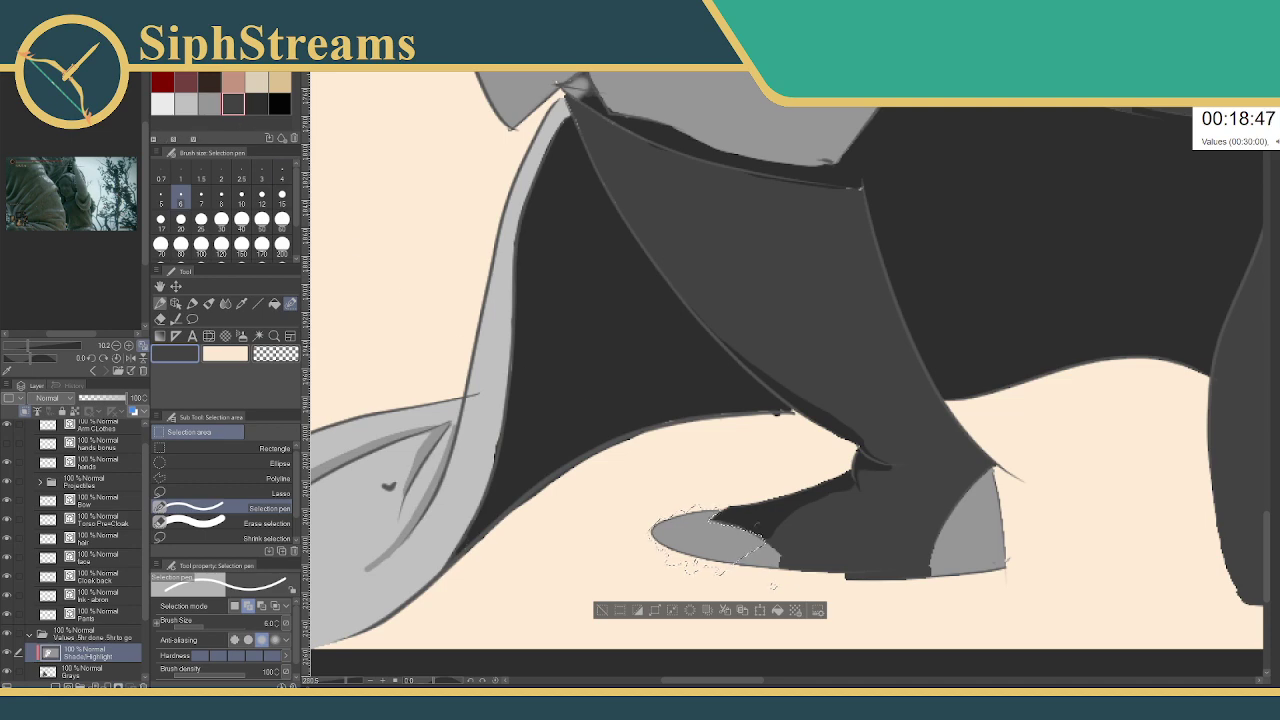
{"action": "left_click", "coordinate": [778, 610]}
{"action": "left_click", "coordinate": [600, 611]}
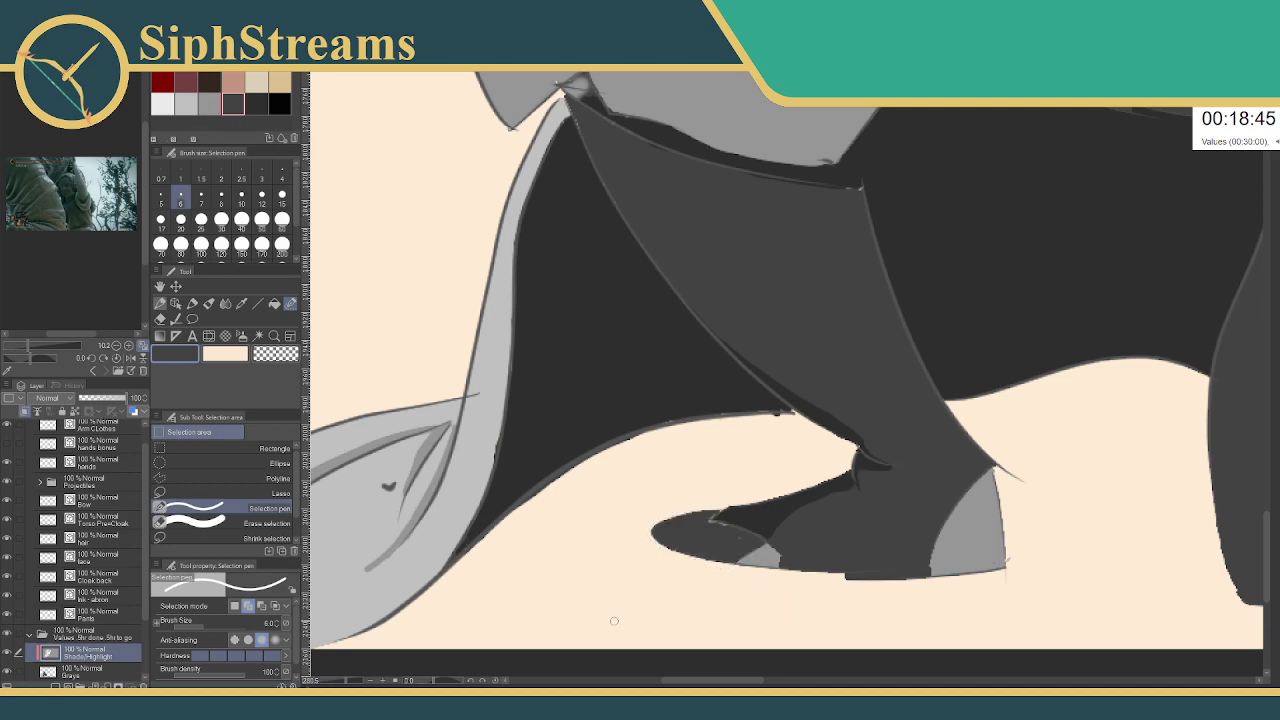
- Undo the dark gray fill on the toe cap and clear the restored selection
{"action": "mouse_move", "coordinate": [345, 683]}
{"action": "left_mouse_down"}
{"action": "mouse_move", "coordinate": [333, 683]}
{"action": "mouse_move", "coordinate": [348, 683]}
{"action": "left_mouse_up"}
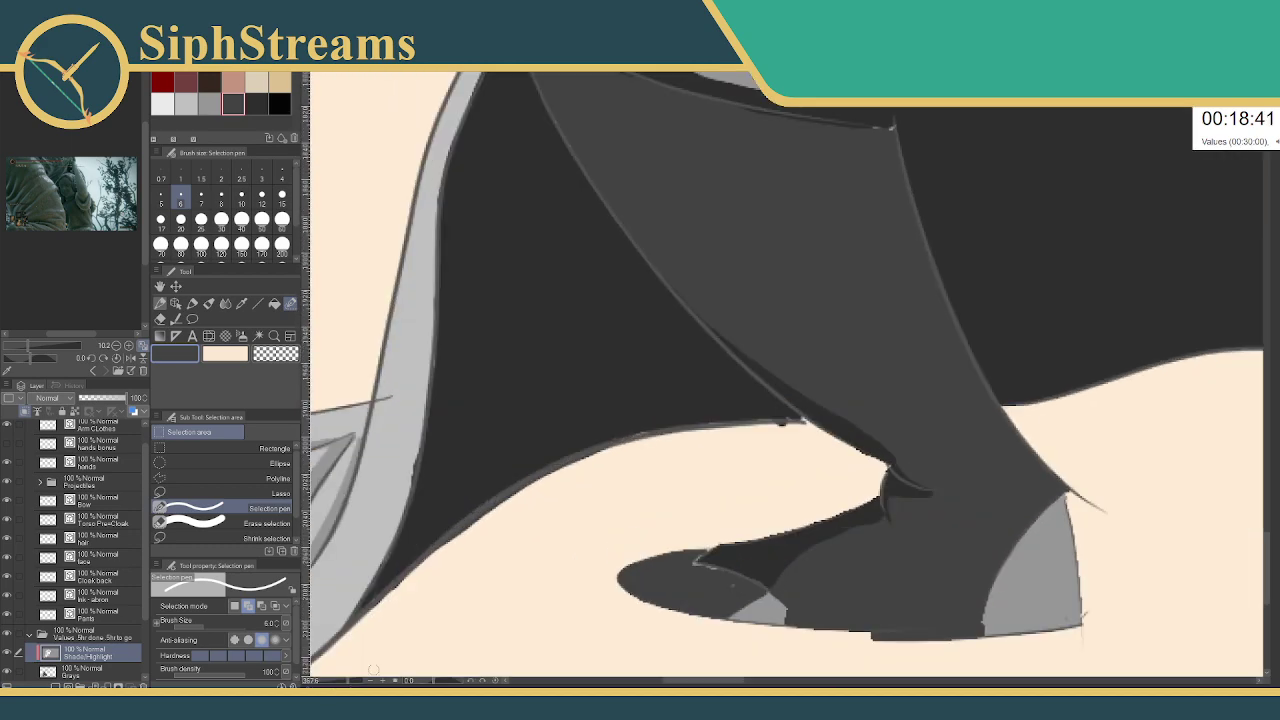
{"action": "left_click_drag", "start_coordinate": [616, 510], "coordinate": [566, 526]}
{"action": "key", "text": "ctrl+z"}
{"action": "key", "text": "ctrl+z"}
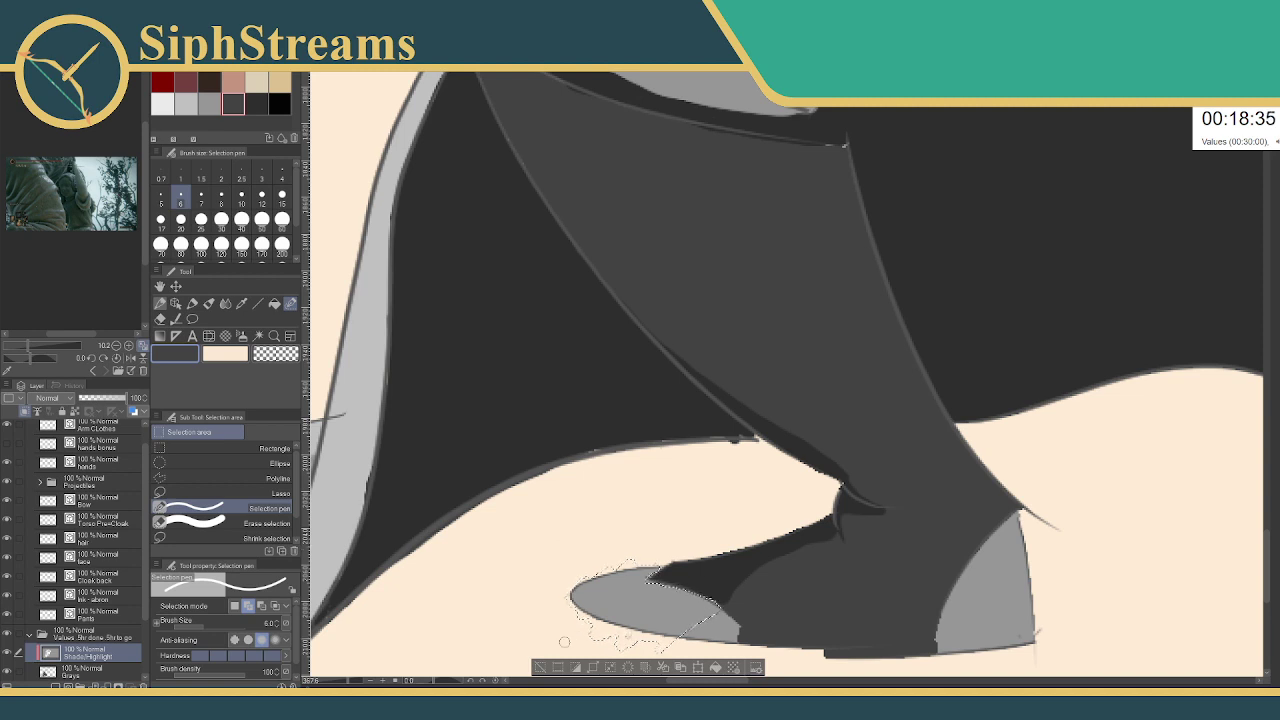
{"action": "key", "text": "ctrl+d"}
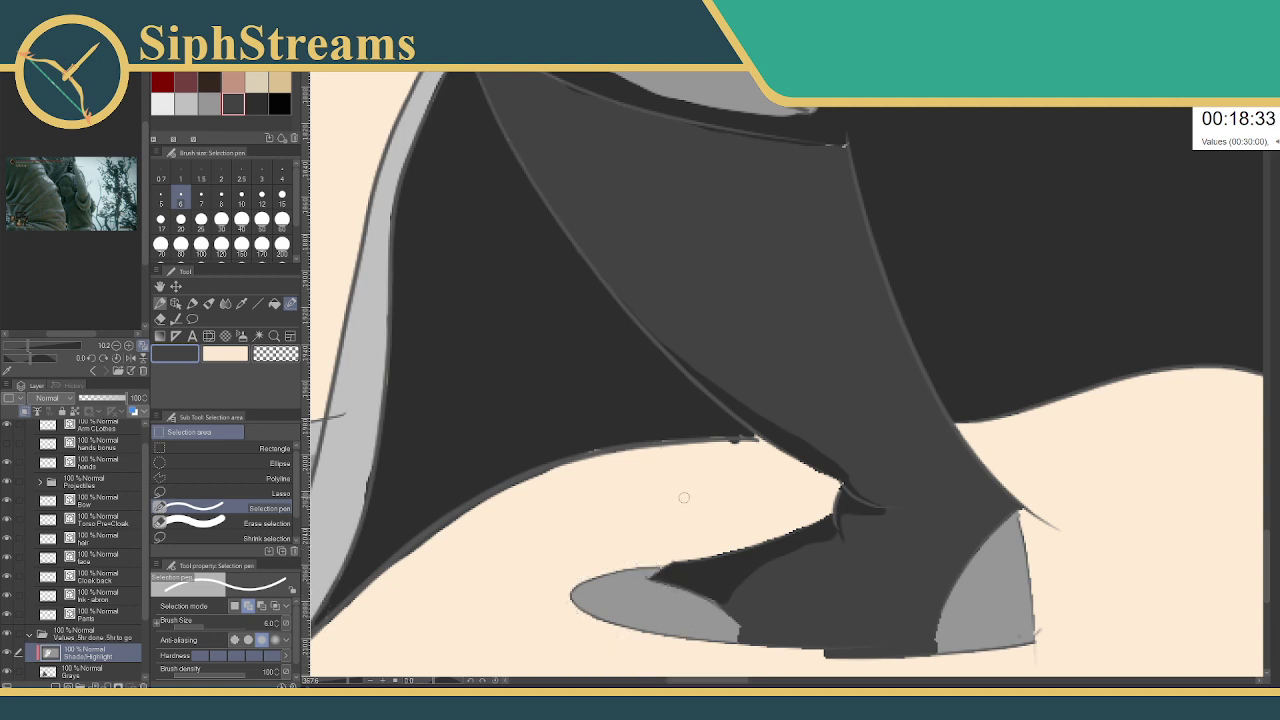
- Examine the values across the full figure and up close on the tunic, belt and kneeling legs
{"action": "mouse_move", "coordinate": [734, 478]}
{"action": "left_mouse_down"}
{"action": "mouse_move", "coordinate": [691, 500]}
{"action": "mouse_move", "coordinate": [667, 555]}
{"action": "mouse_move", "coordinate": [691, 594]}
{"action": "mouse_move", "coordinate": [676, 581]}
{"action": "left_mouse_up"}
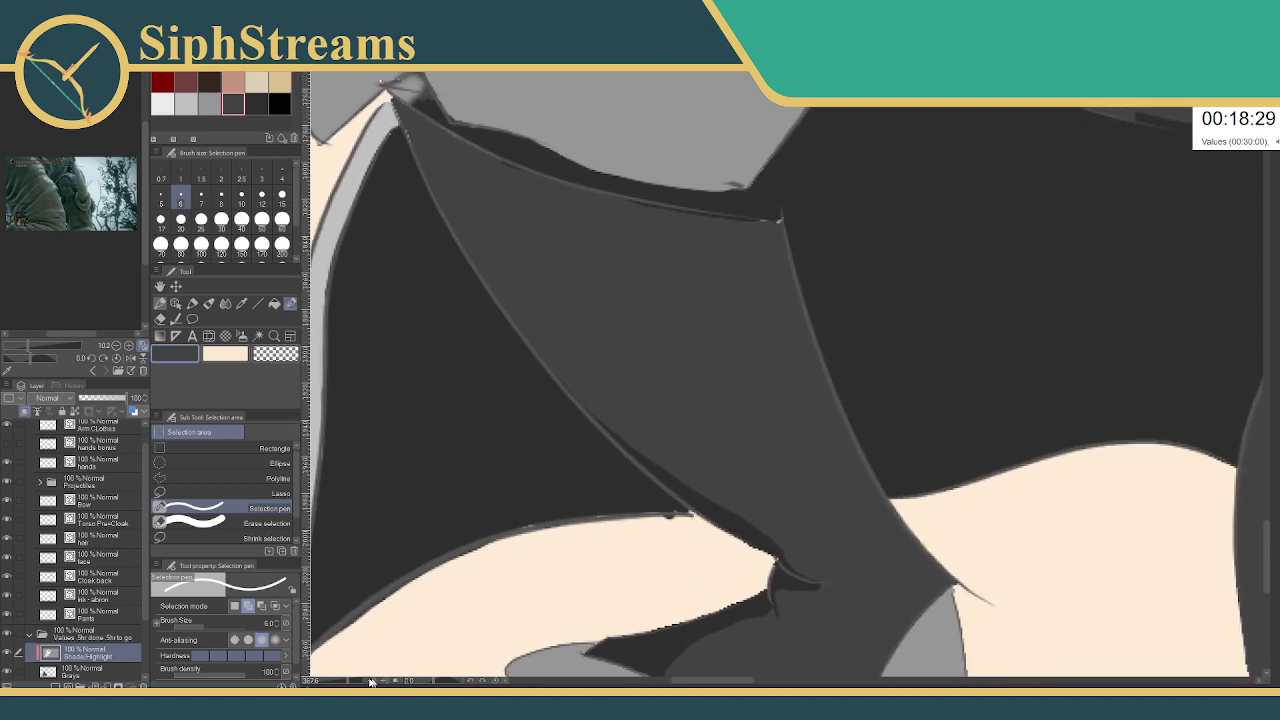
{"action": "left_click_drag", "start_coordinate": [347, 682], "coordinate": [334, 684]}
{"action": "left_click_drag", "start_coordinate": [717, 441], "coordinate": [609, 551]}
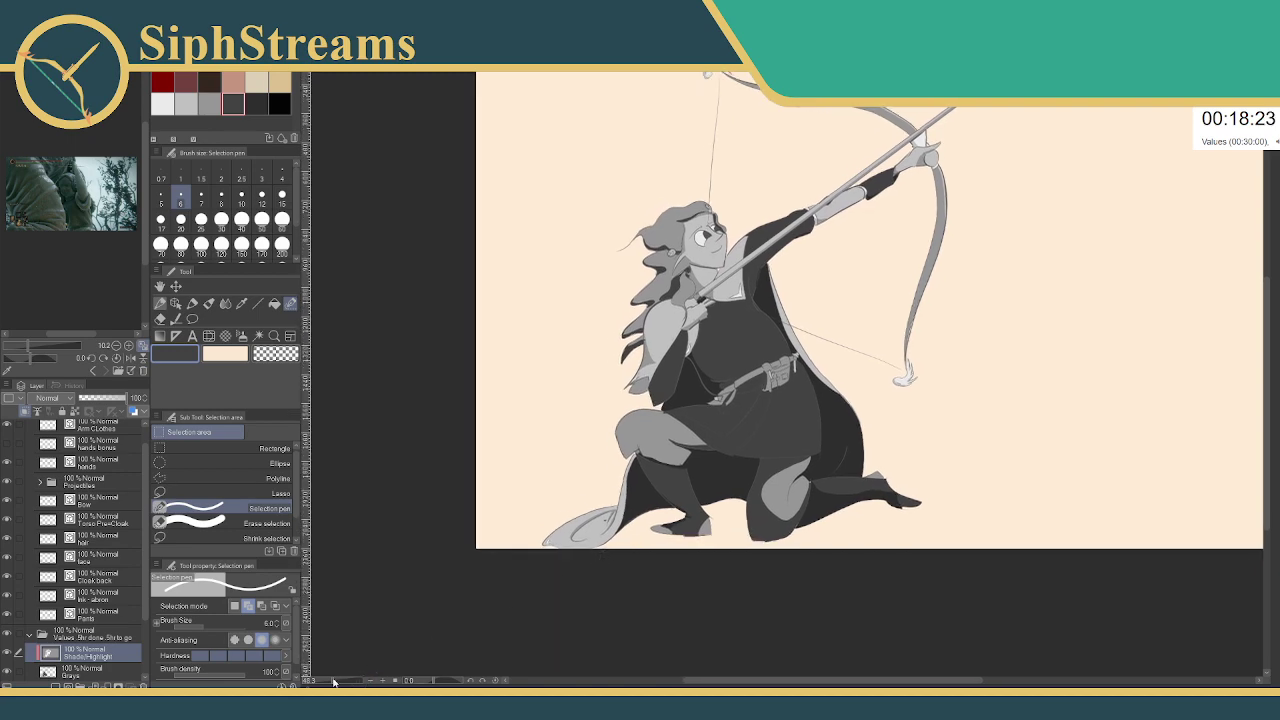
{"action": "left_click_drag", "start_coordinate": [334, 683], "coordinate": [361, 684]}
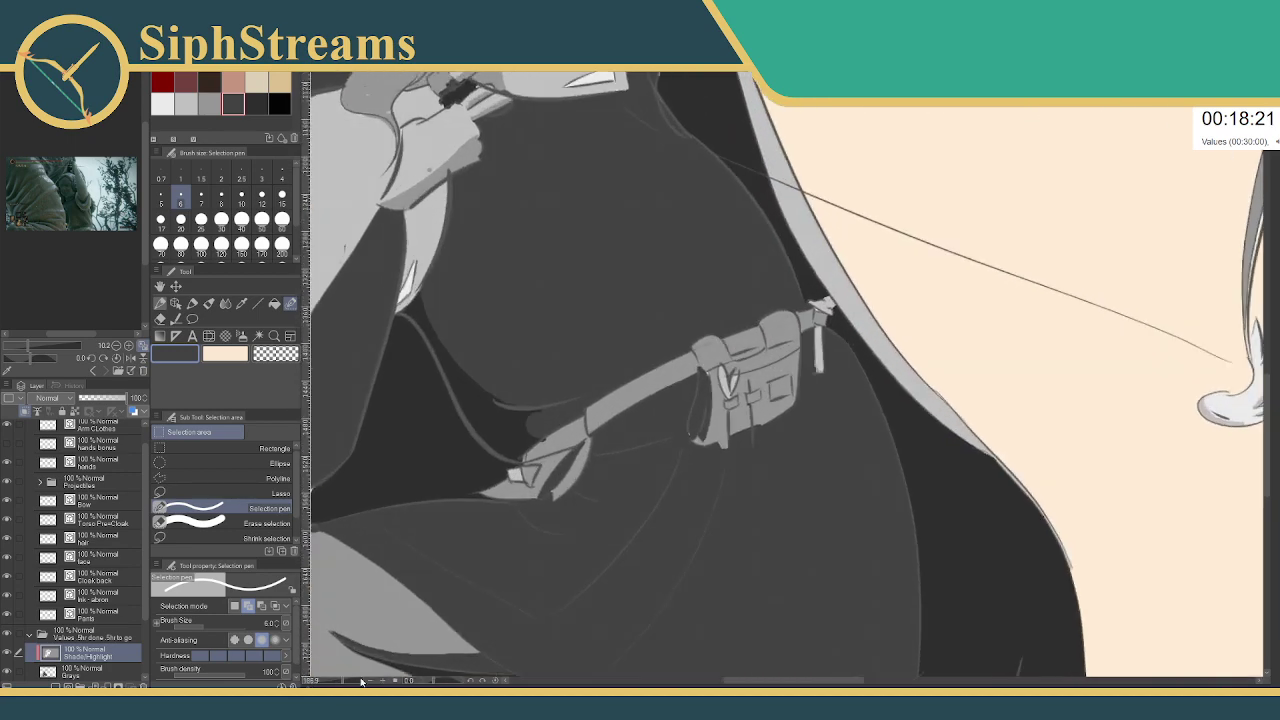
{"action": "mouse_move", "coordinate": [565, 538]}
{"action": "left_mouse_down"}
{"action": "mouse_move", "coordinate": [574, 232]}
{"action": "mouse_move", "coordinate": [605, 211]}
{"action": "mouse_move", "coordinate": [600, 222]}
{"action": "left_mouse_up"}
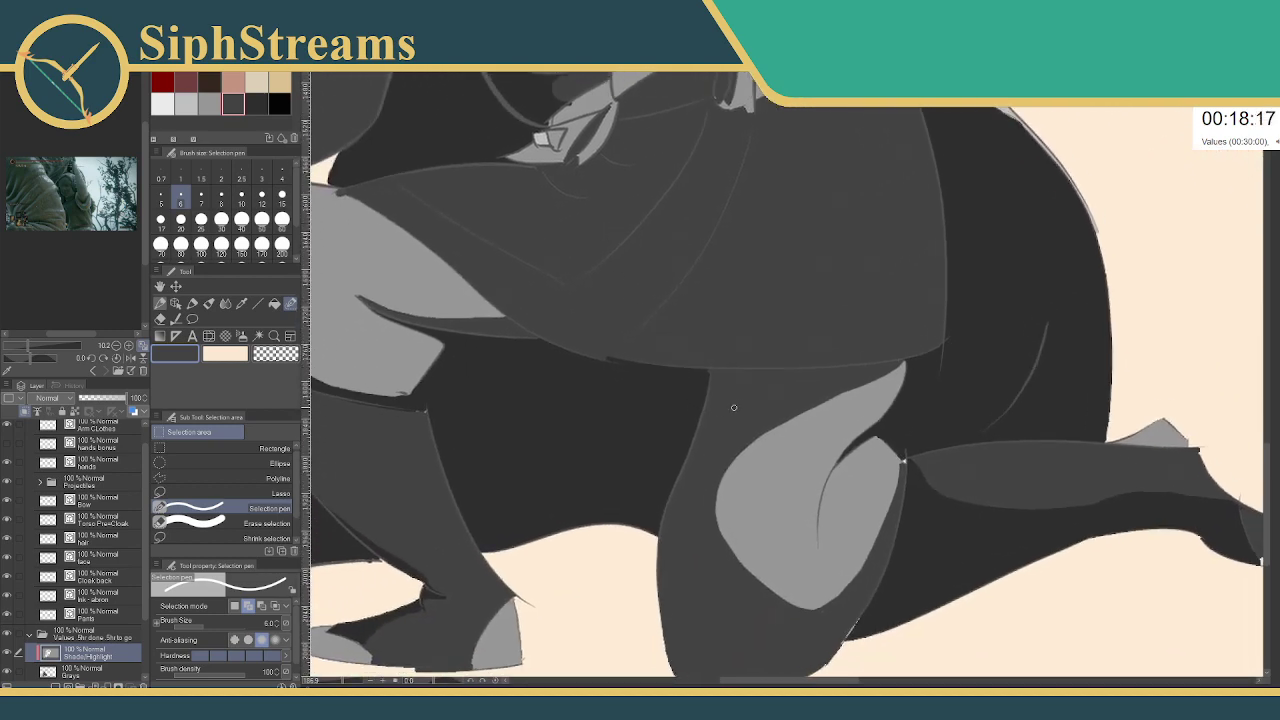
{"action": "mouse_move", "coordinate": [753, 404]}
{"action": "left_mouse_down"}
{"action": "mouse_move", "coordinate": [786, 517]}
{"action": "mouse_move", "coordinate": [754, 460]}
{"action": "mouse_move", "coordinate": [780, 382]}
{"action": "mouse_move", "coordinate": [714, 399]}
{"action": "left_mouse_up"}
{"action": "left_click_drag", "start_coordinate": [344, 681], "coordinate": [334, 681]}
{"action": "left_click_drag", "start_coordinate": [783, 403], "coordinate": [768, 437]}
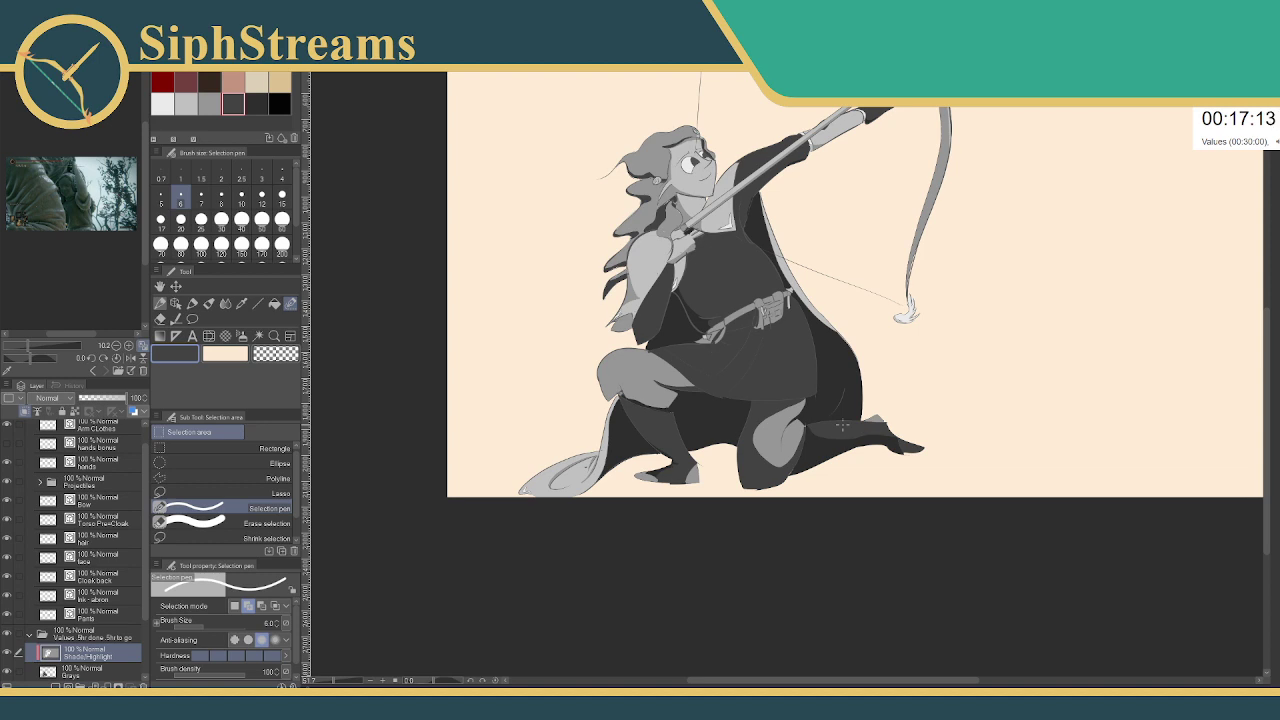
{"action": "left_click", "coordinate": [64, 404]}
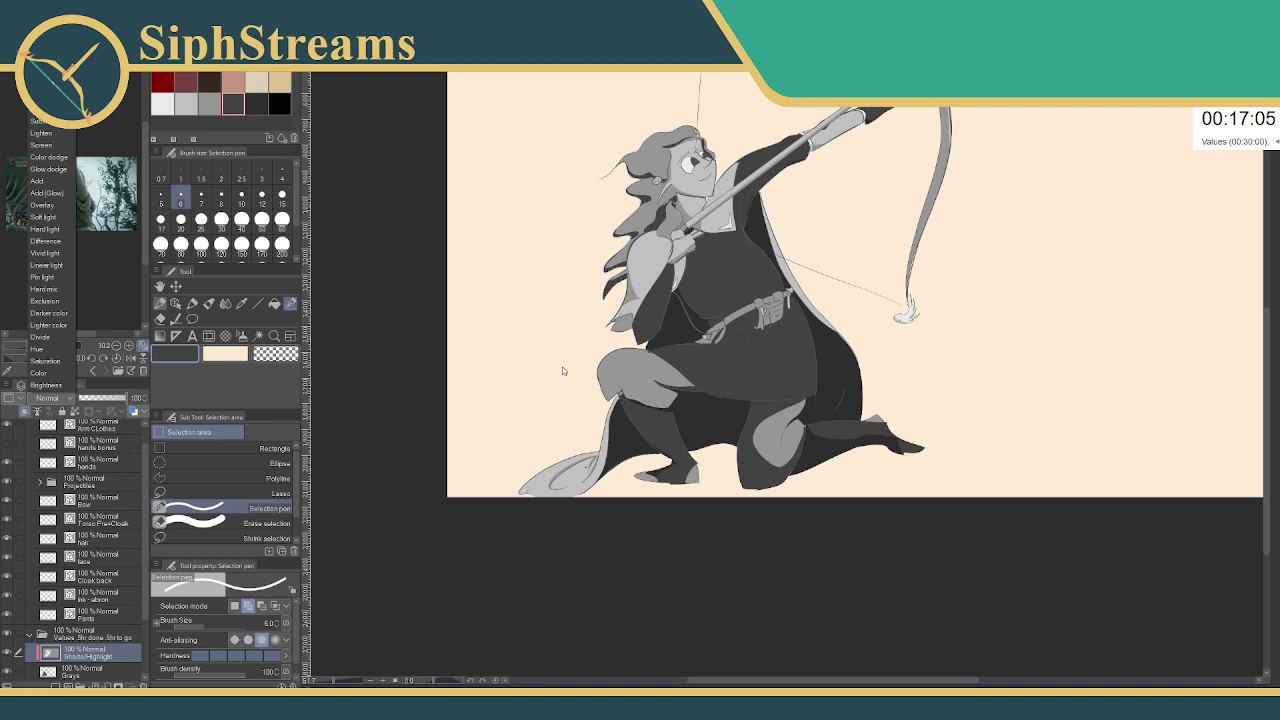
{"action": "left_click", "coordinate": [543, 394]}
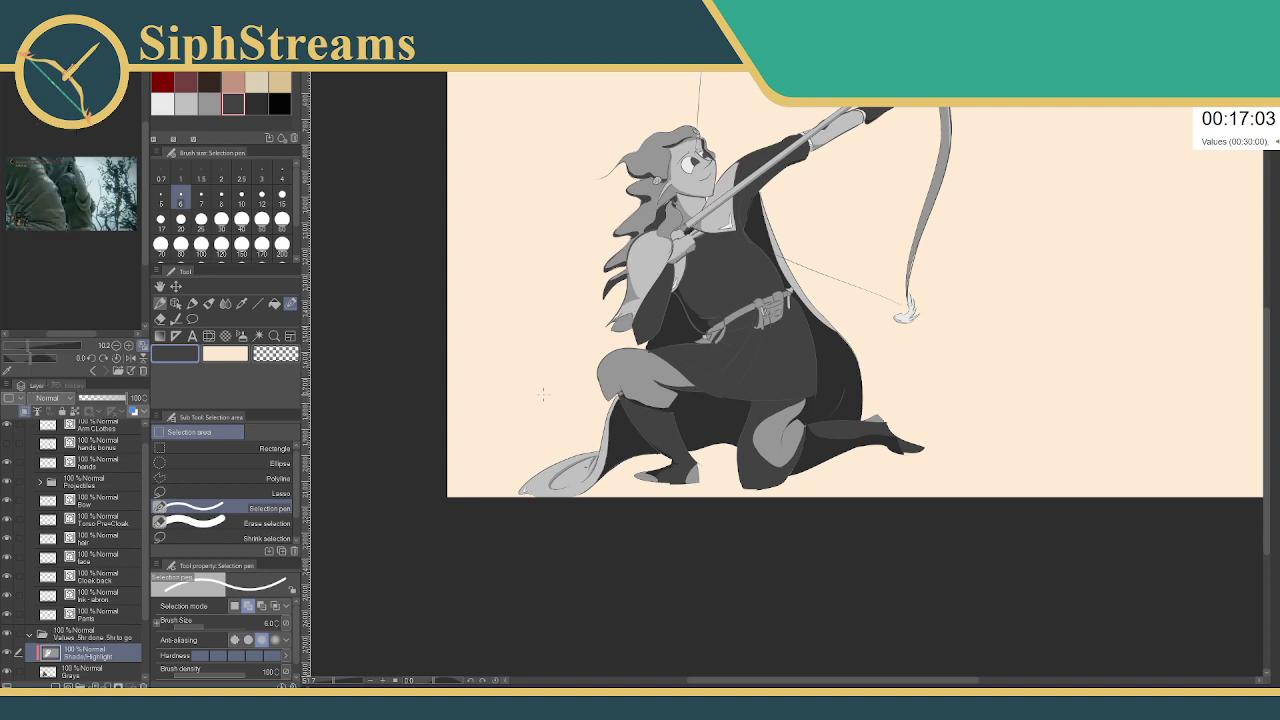
{"action": "left_click_drag", "start_coordinate": [581, 365], "coordinate": [469, 446]}
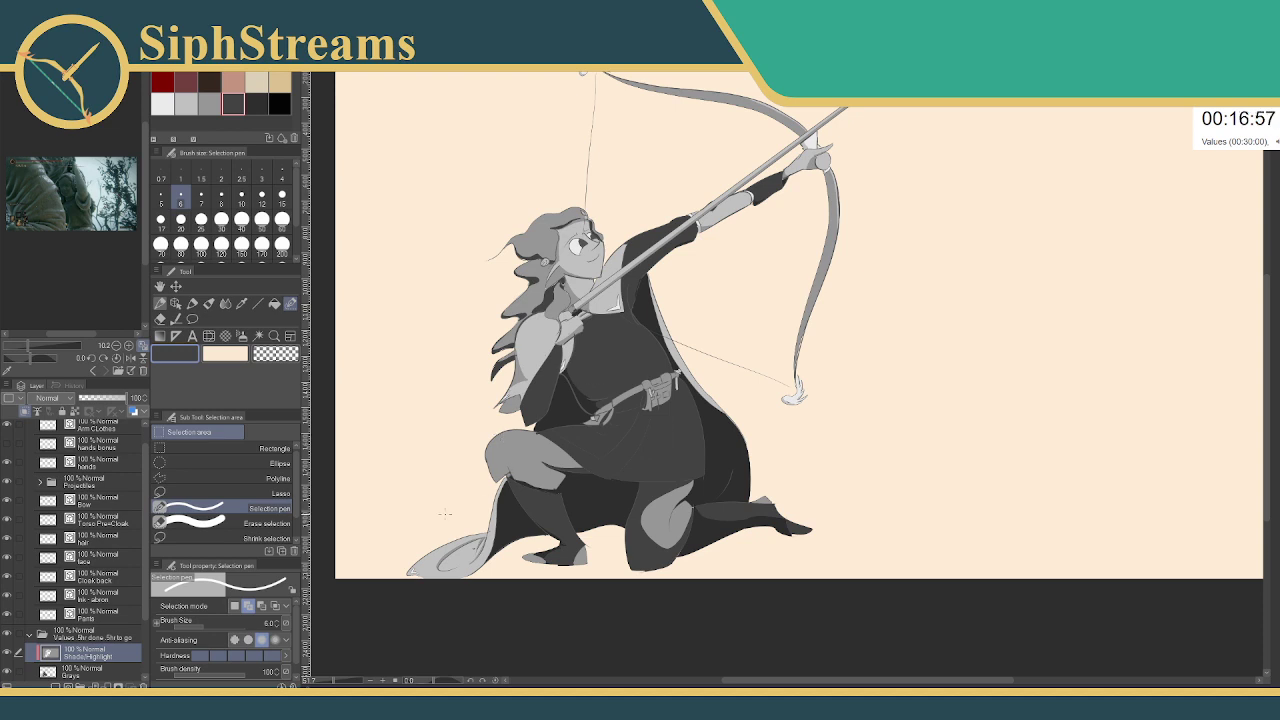
{"action": "left_click", "coordinate": [337, 681]}
{"action": "left_click_drag", "start_coordinate": [364, 644], "coordinate": [469, 617]}
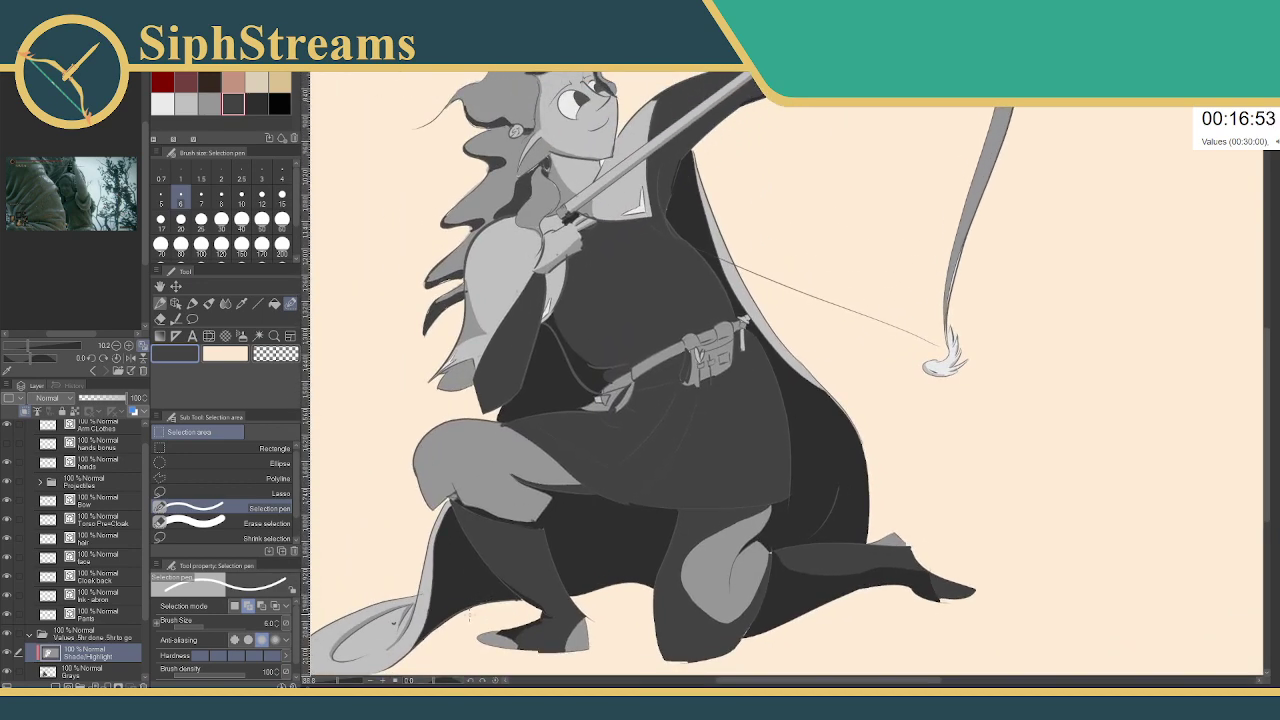
- Sample a light gray and fill a small highlight on the leaf-shaped ornament of the belt pouch
{"action": "left_click_drag", "start_coordinate": [339, 681], "coordinate": [345, 681]}
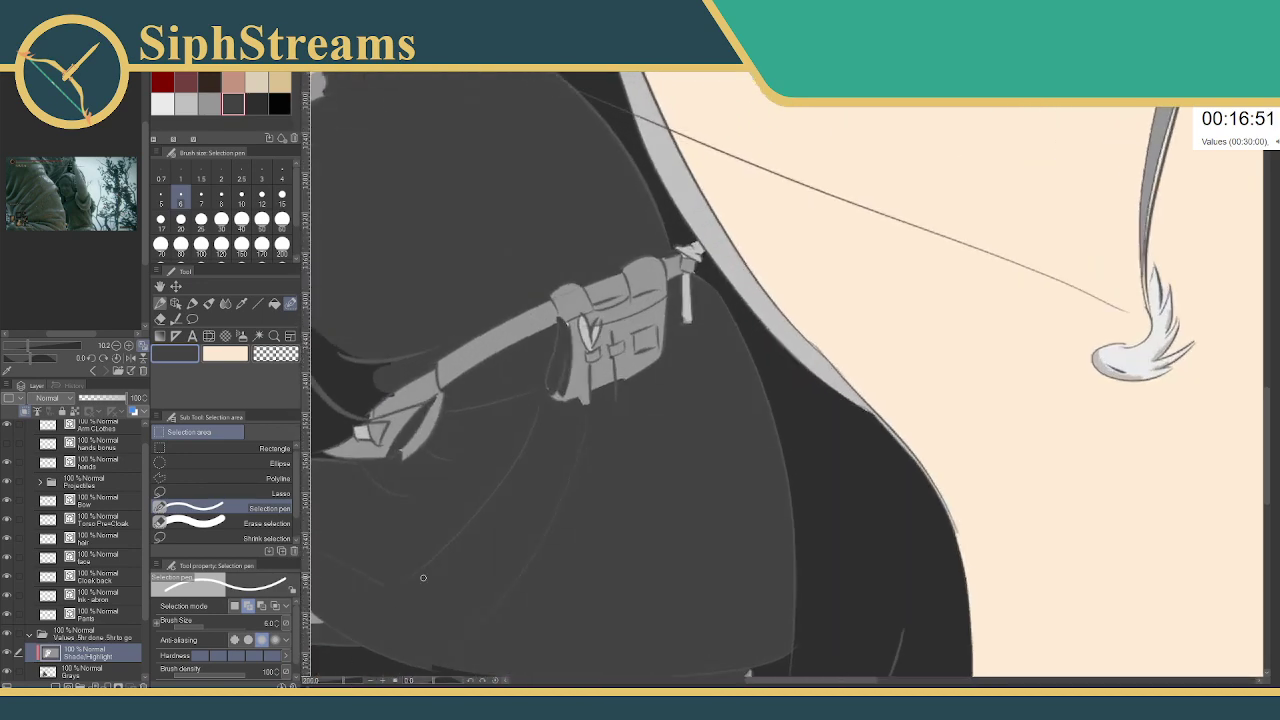
{"action": "left_click_drag", "start_coordinate": [424, 578], "coordinate": [565, 433]}
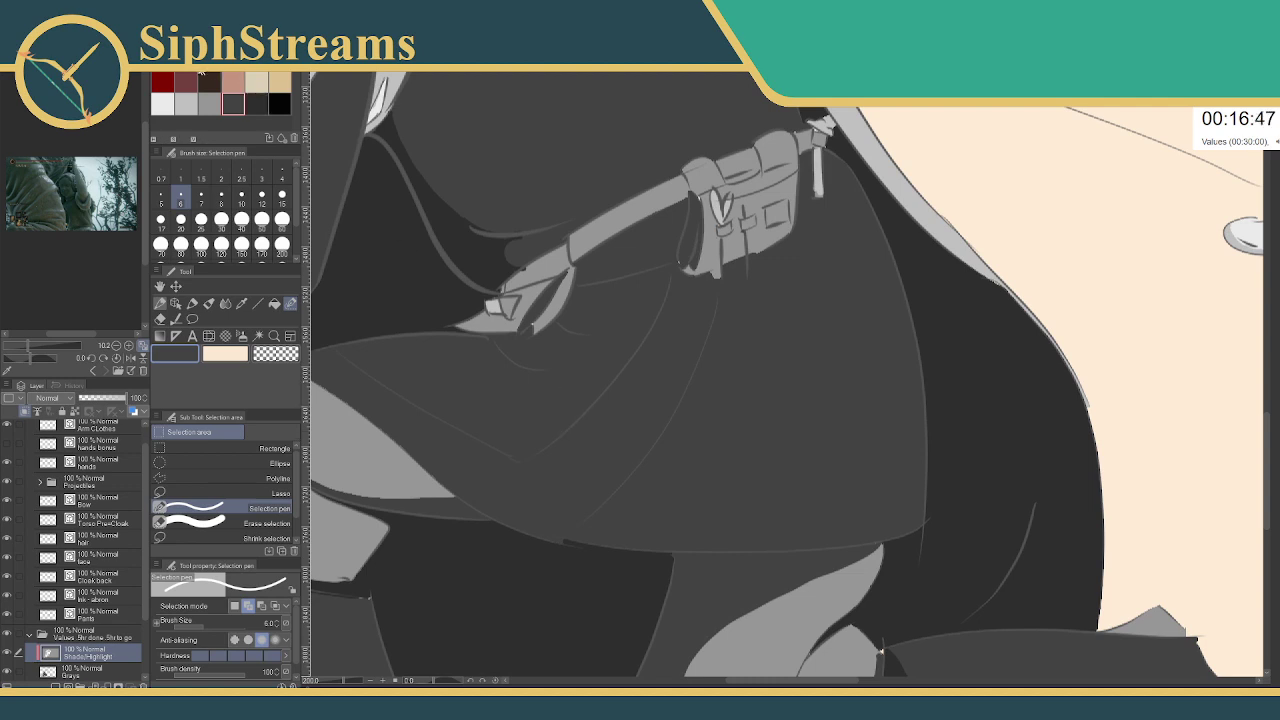
{"action": "left_click", "coordinate": [684, 237], "text": "alt"}
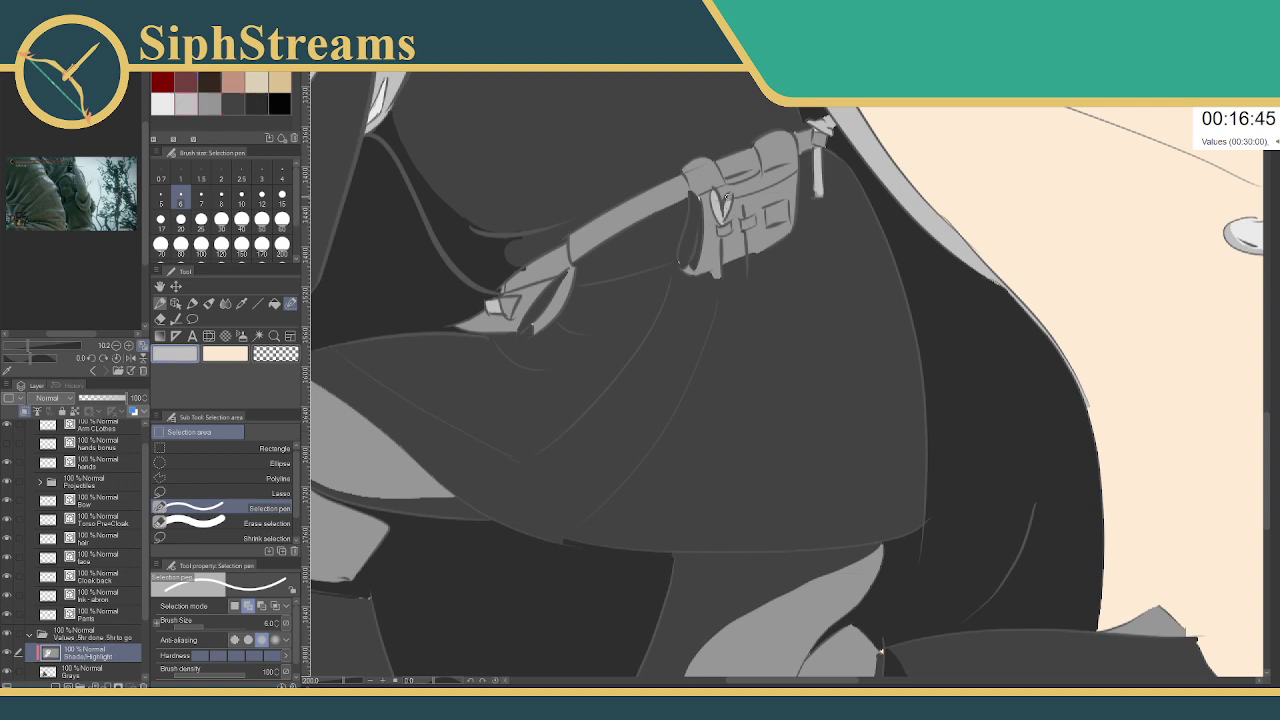
{"action": "left_click_drag", "start_coordinate": [731, 195], "coordinate": [723, 208]}
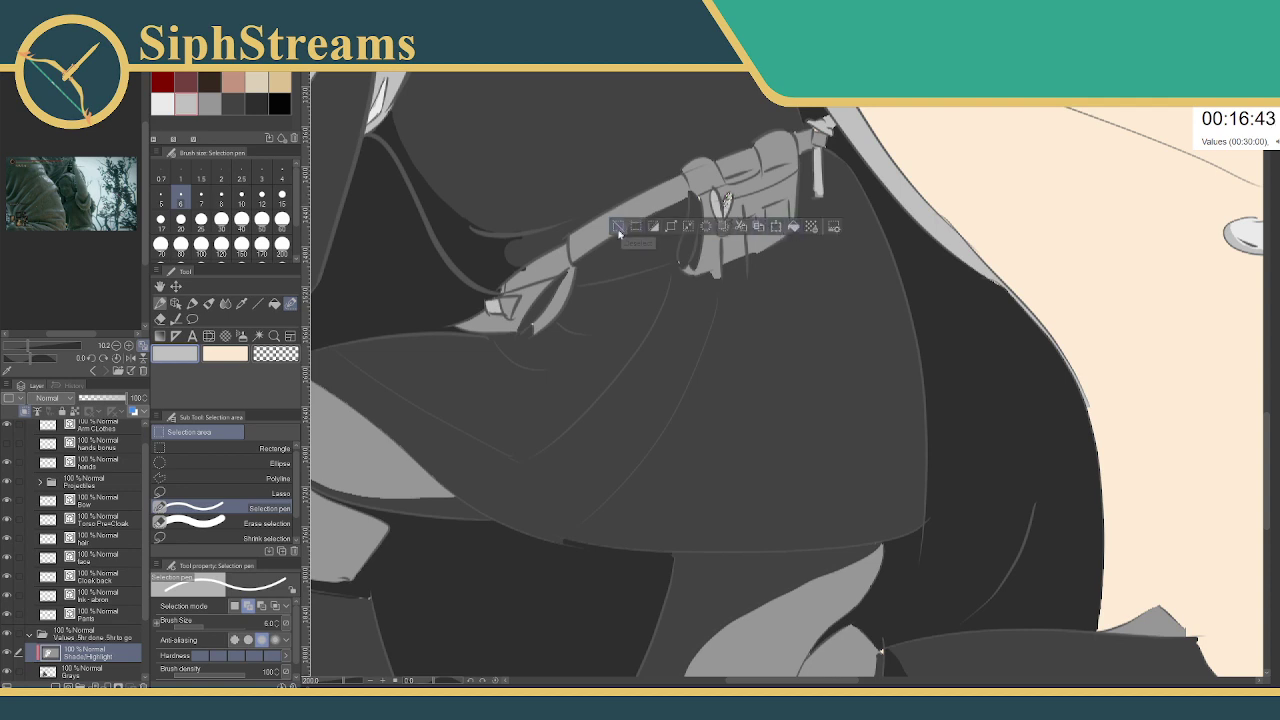
{"action": "left_click", "coordinate": [794, 228]}
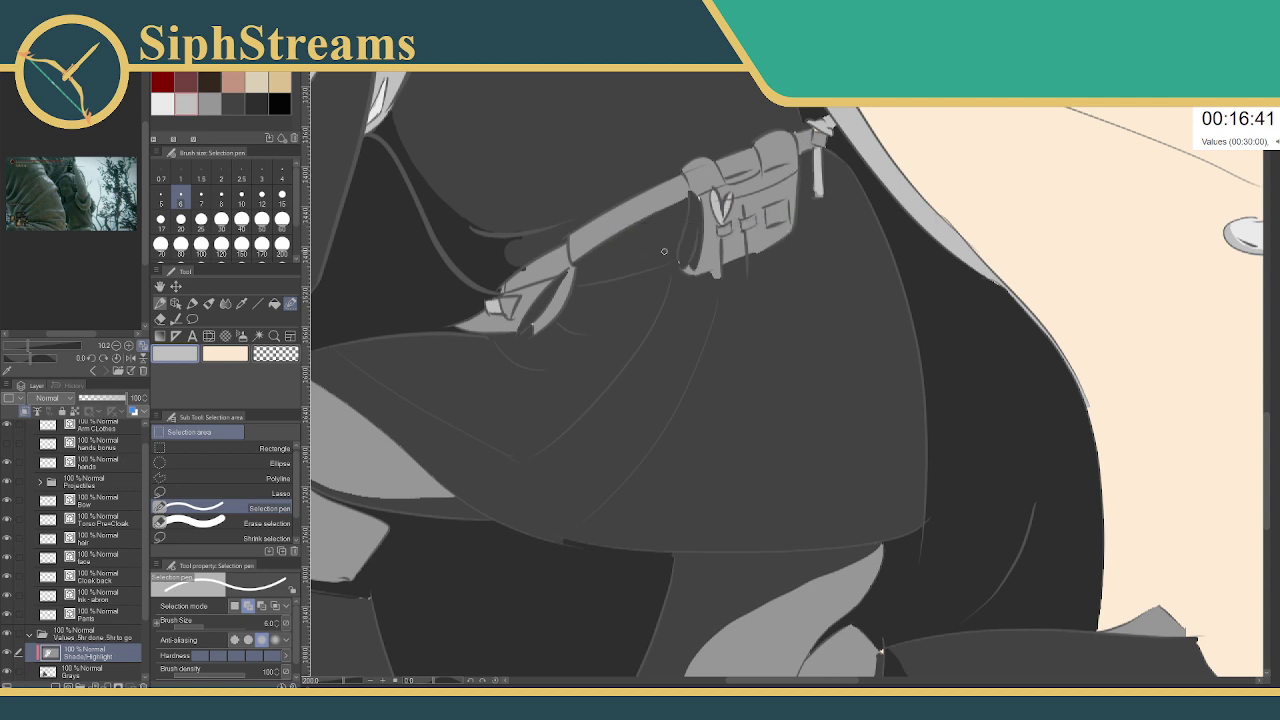
- Fill the tip of the hanging belt end with the medium gray swatch and deselect
{"action": "left_click_drag", "start_coordinate": [531, 360], "coordinate": [556, 318]}
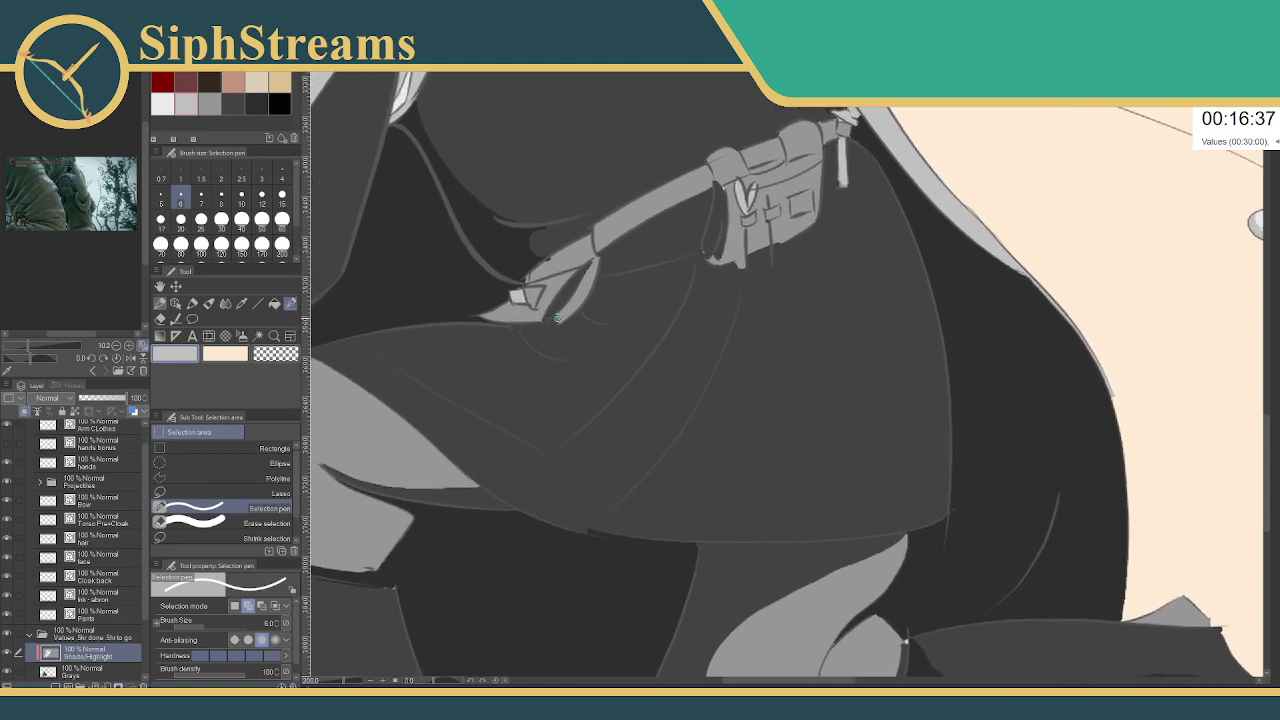
{"action": "left_click_drag", "start_coordinate": [551, 322], "coordinate": [553, 320]}
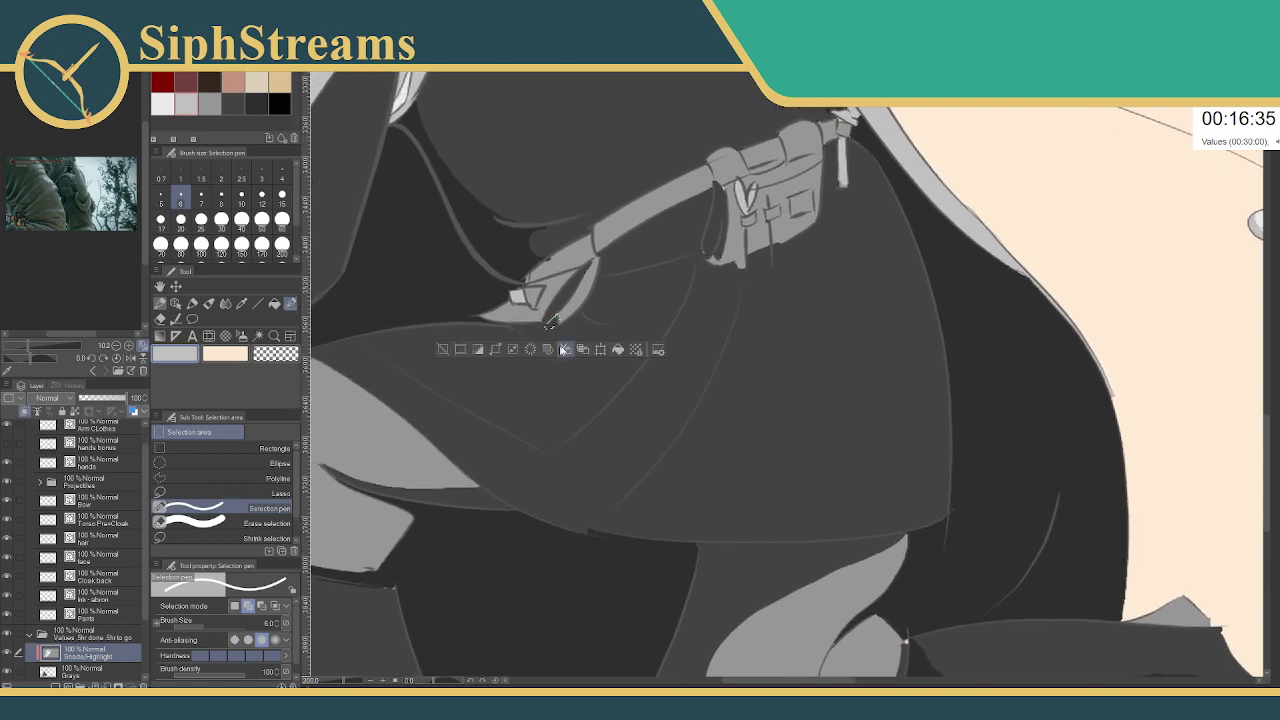
{"action": "left_click", "coordinate": [209, 104]}
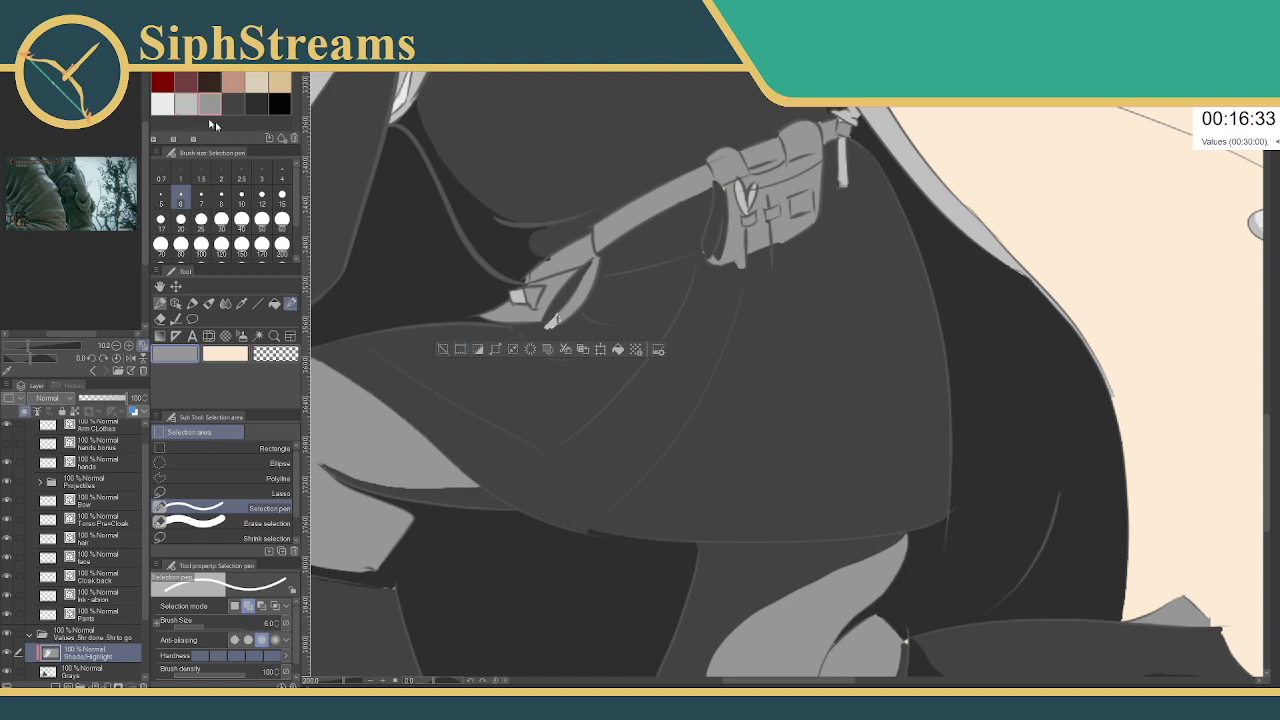
{"action": "left_click", "coordinate": [433, 349]}
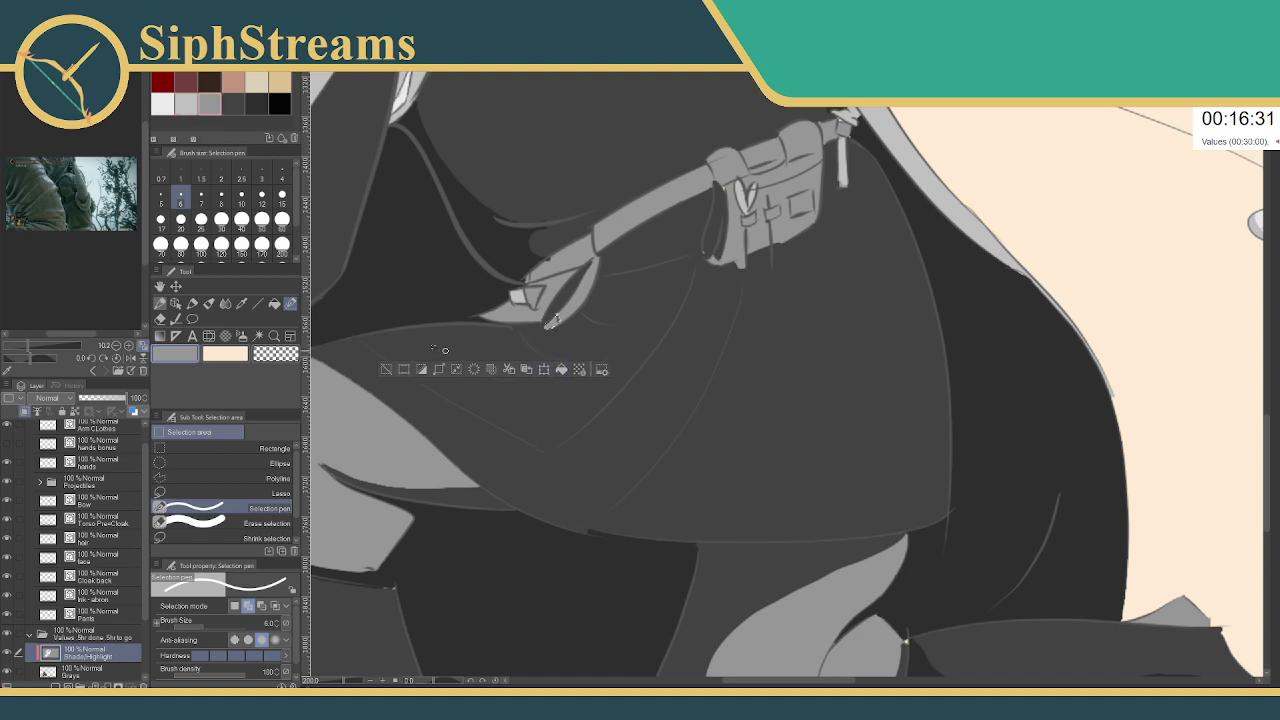
{"action": "left_click", "coordinate": [389, 369]}
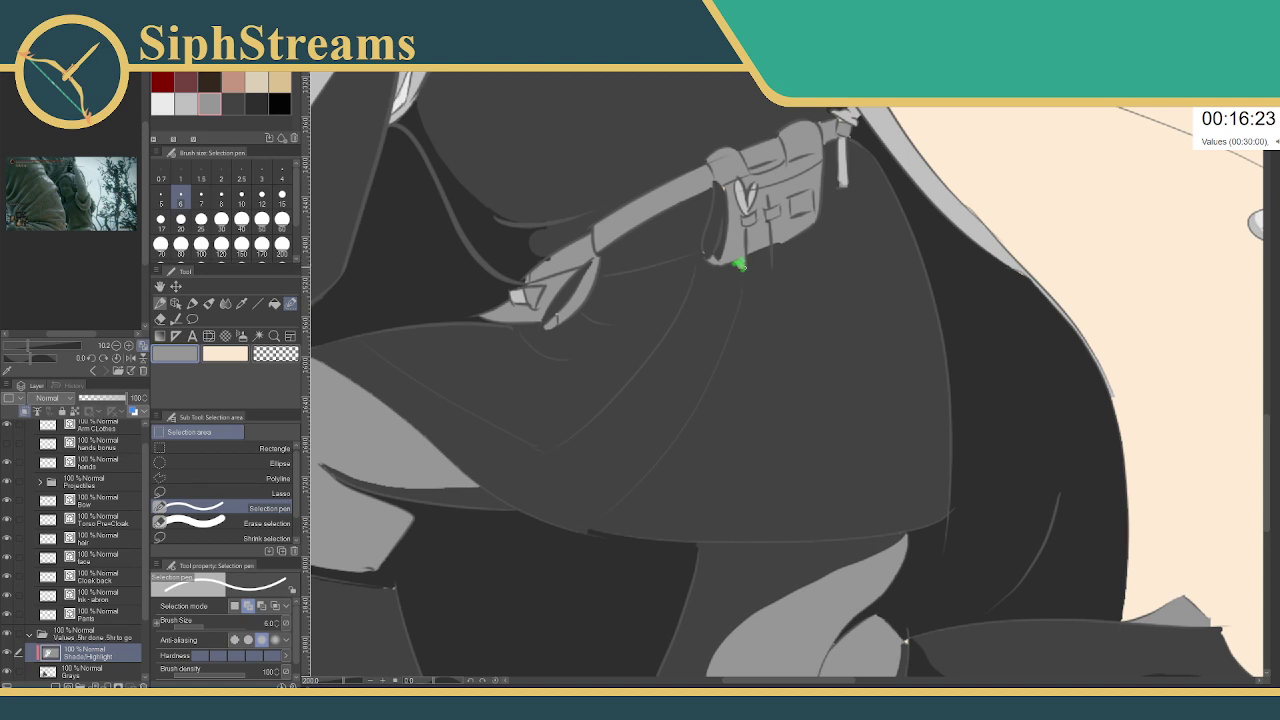
- Replace the stray light patch at the pouch's lower corner with the tunic's dark gray on the Grays layer
{"action": "left_click_drag", "start_coordinate": [739, 264], "coordinate": [738, 266]}
{"action": "left_click", "coordinate": [717, 295]}
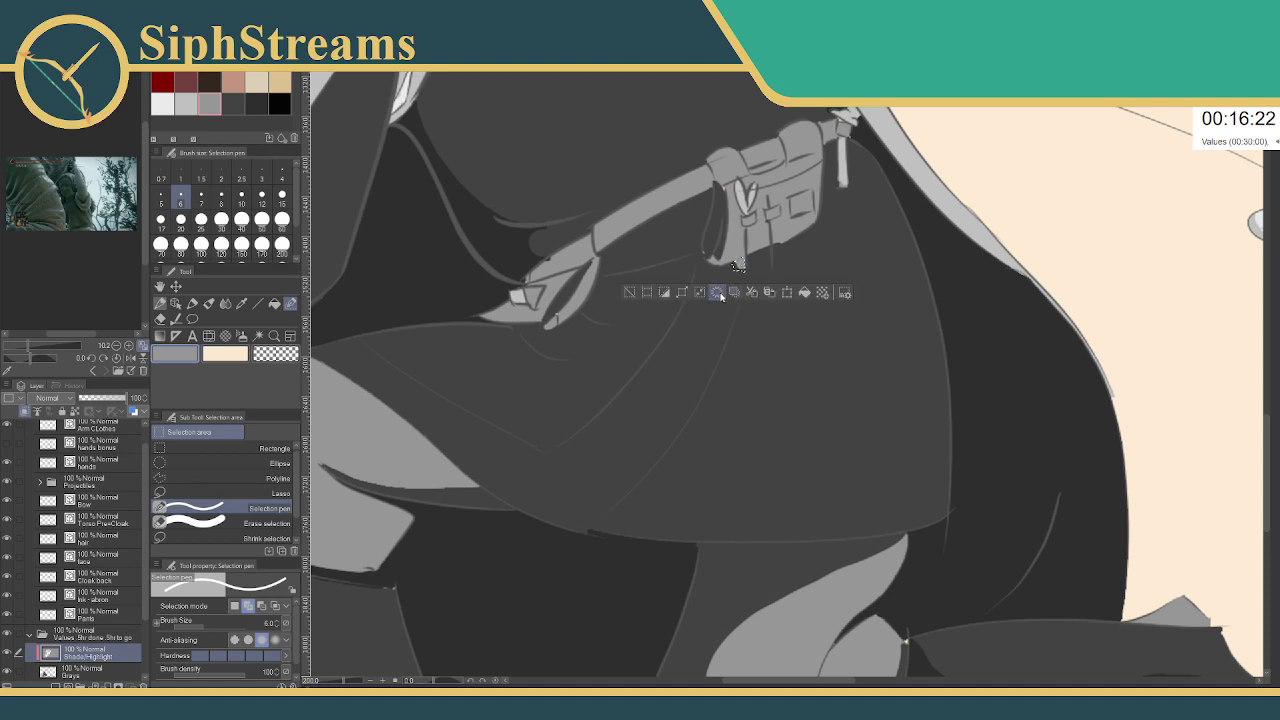
{"action": "left_click", "coordinate": [629, 294]}
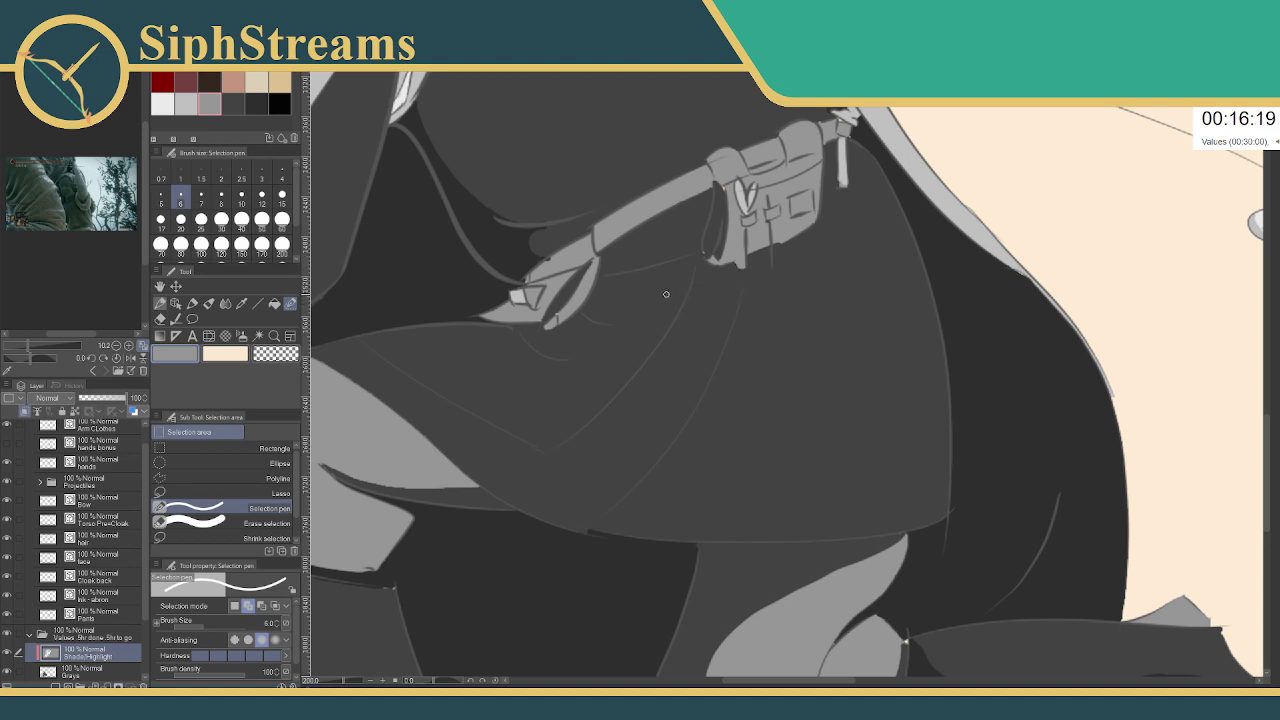
{"action": "left_click_drag", "start_coordinate": [512, 275], "coordinate": [560, 311]}
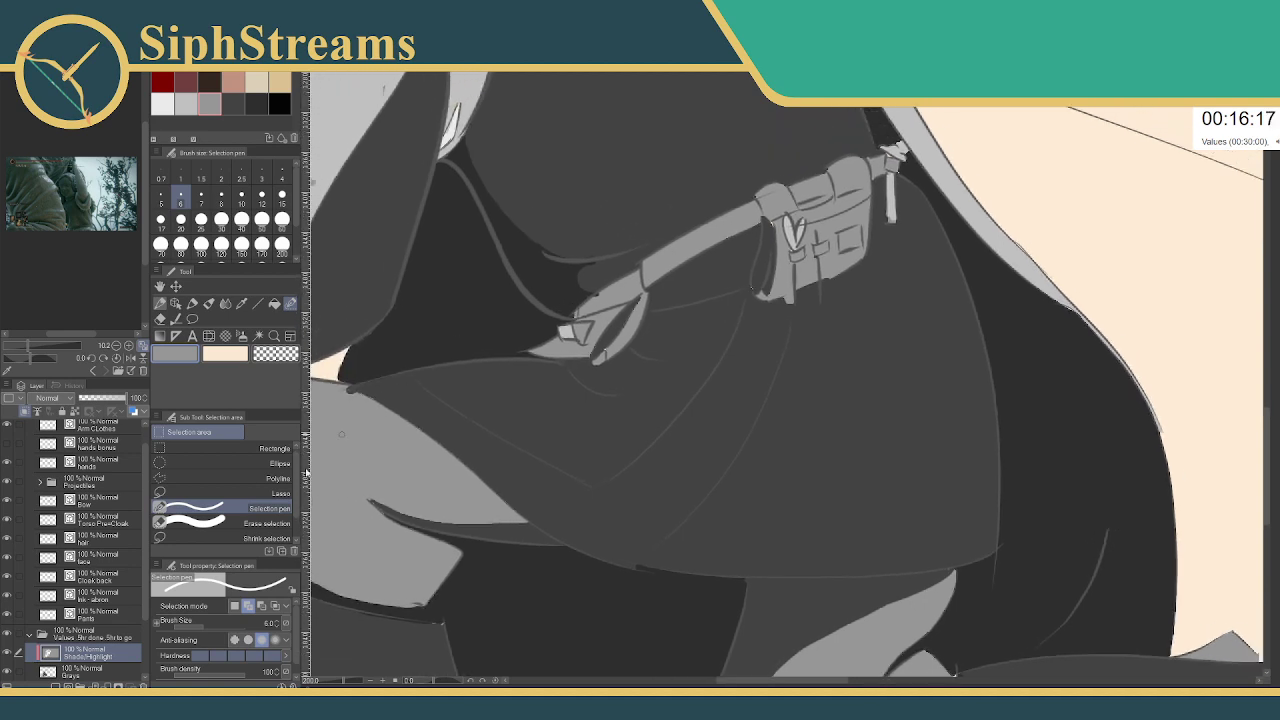
{"action": "left_click", "coordinate": [100, 668]}
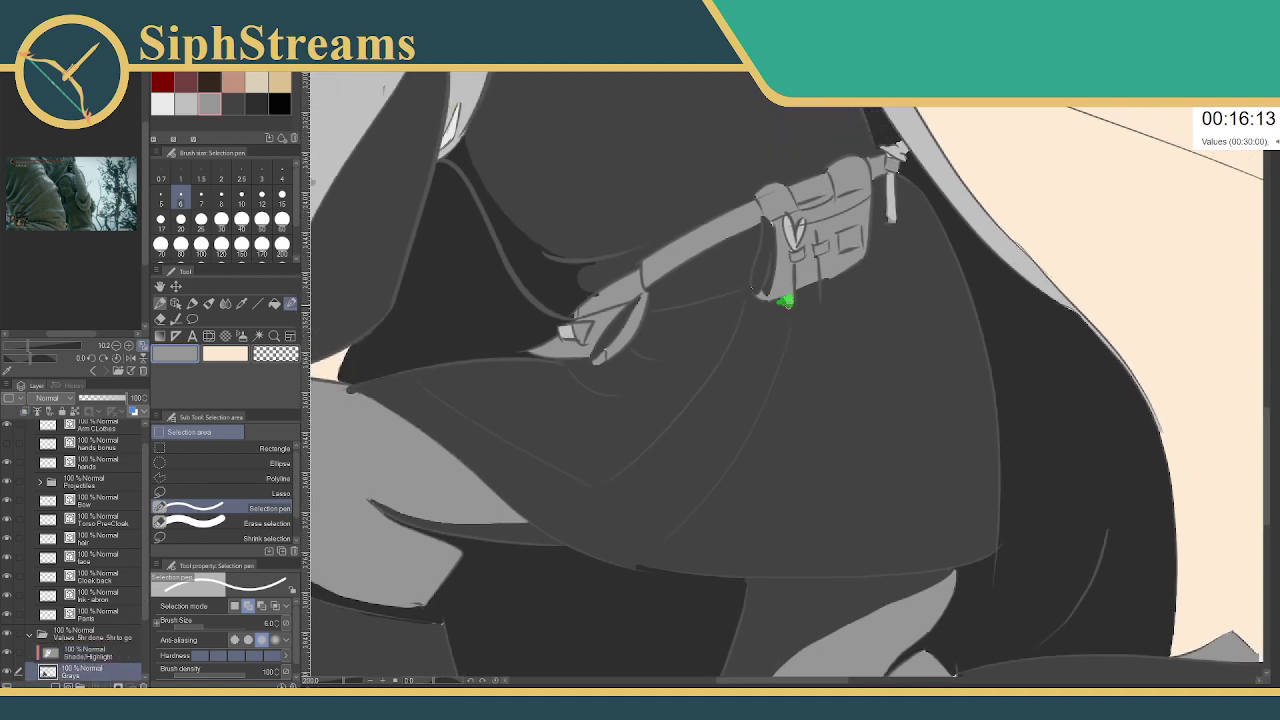
{"action": "left_click", "coordinate": [786, 300]}
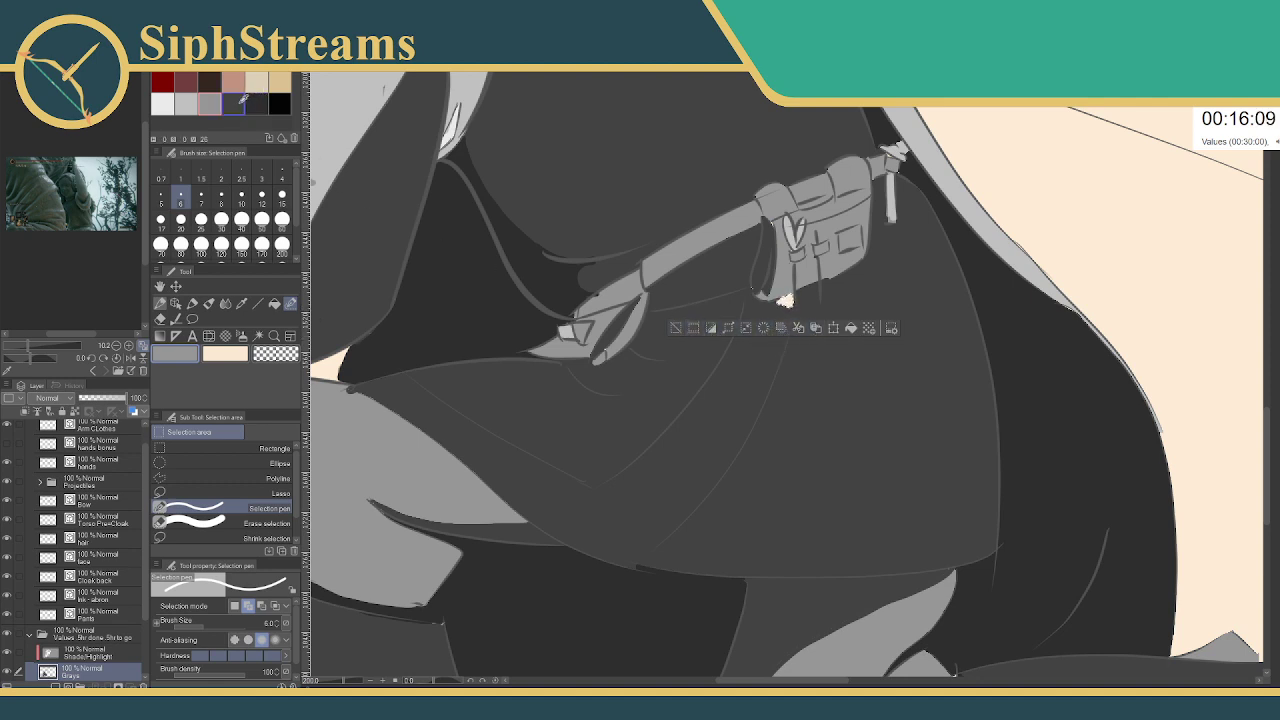
{"action": "left_click", "coordinate": [240, 103]}
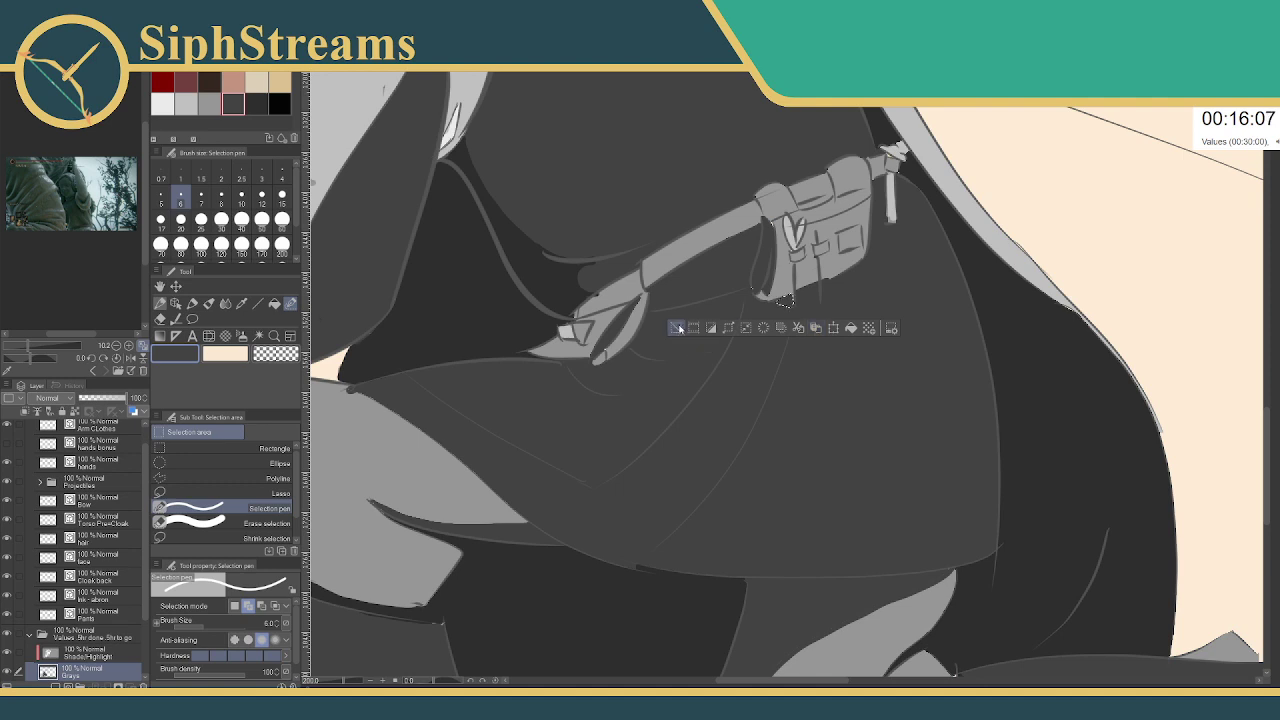
{"action": "left_click", "coordinate": [677, 328]}
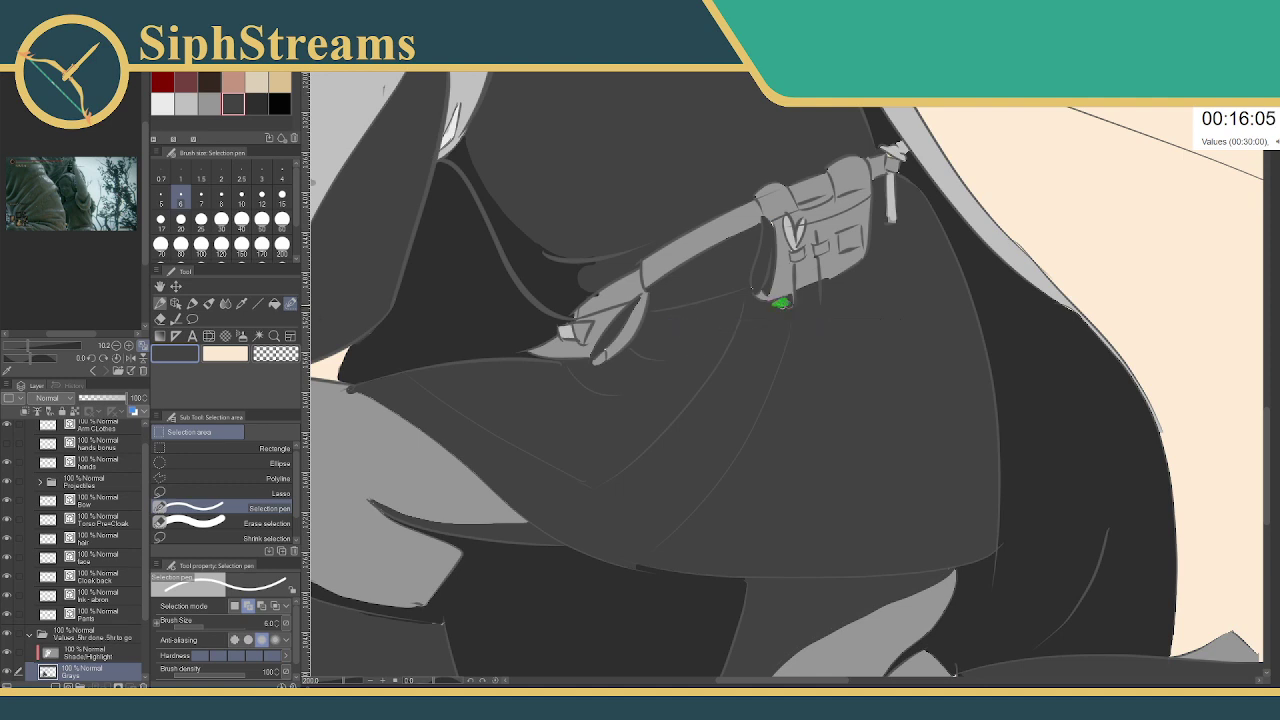
- Clean up the remaining stray spots around the pouch's lower corner and side edge with the same dark gray
{"action": "left_click_drag", "start_coordinate": [784, 306], "coordinate": [784, 306]}
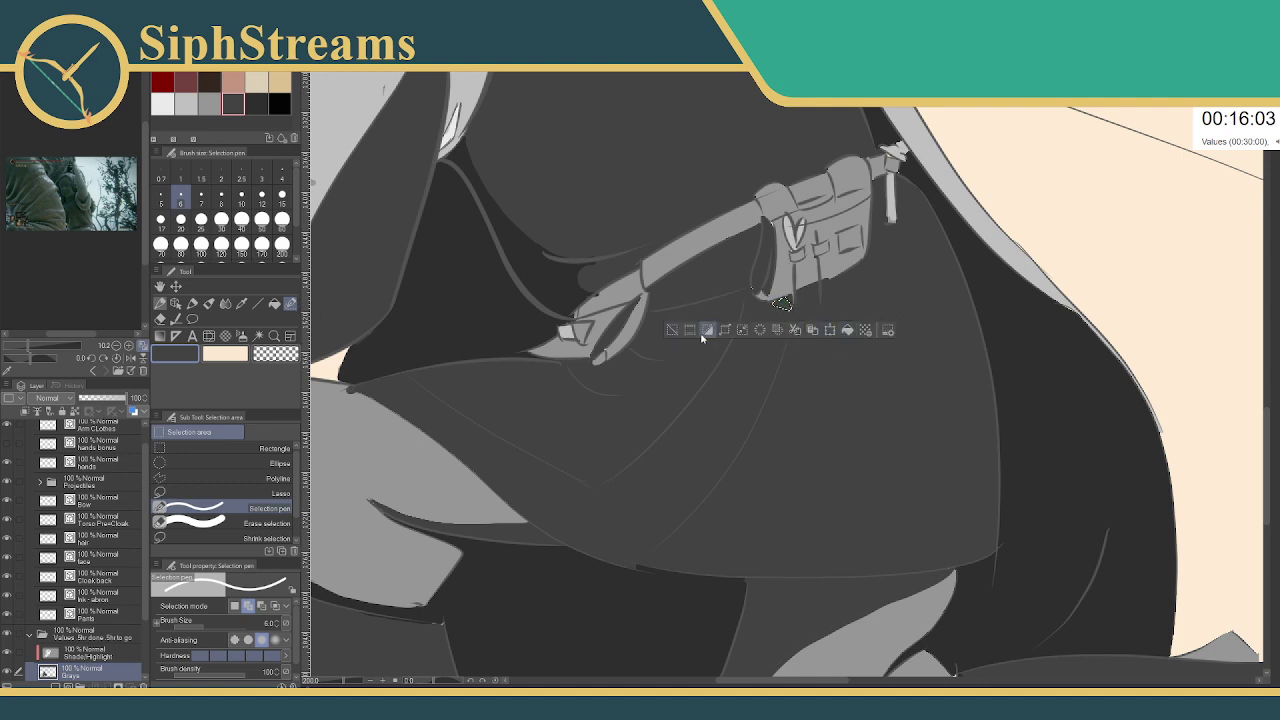
{"action": "left_click", "coordinate": [670, 331]}
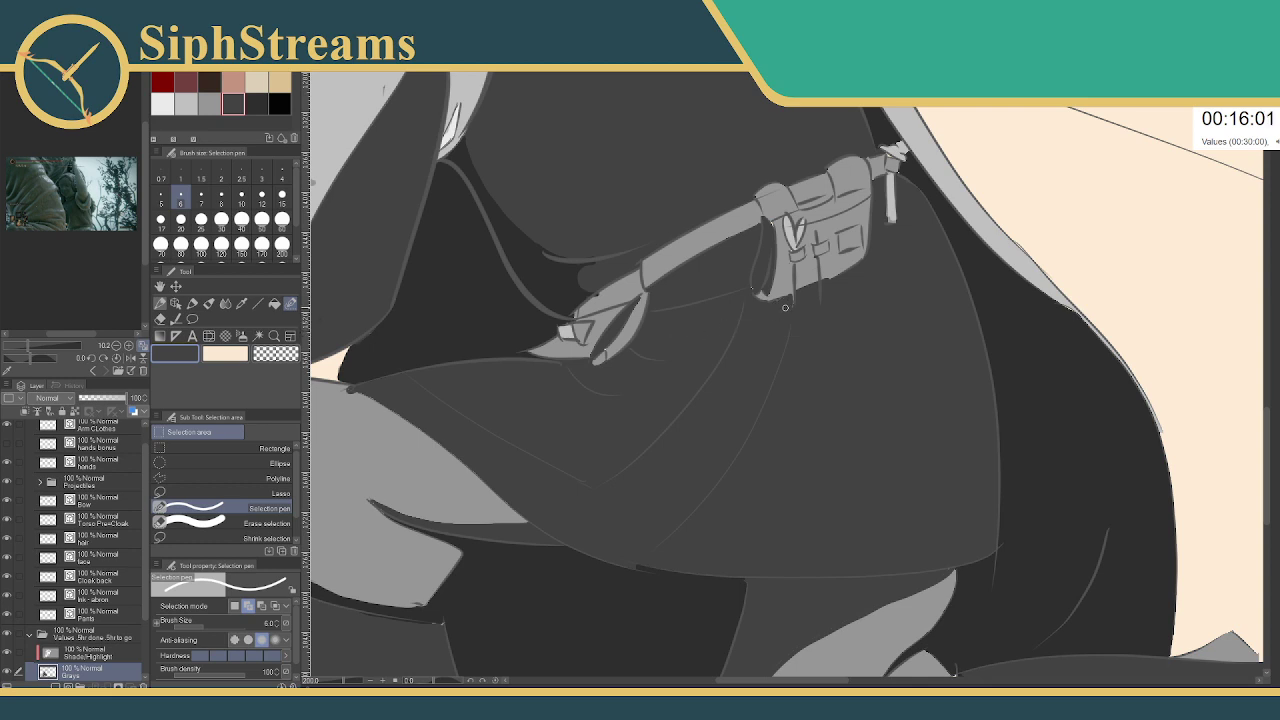
{"action": "left_click_drag", "start_coordinate": [788, 298], "coordinate": [791, 308]}
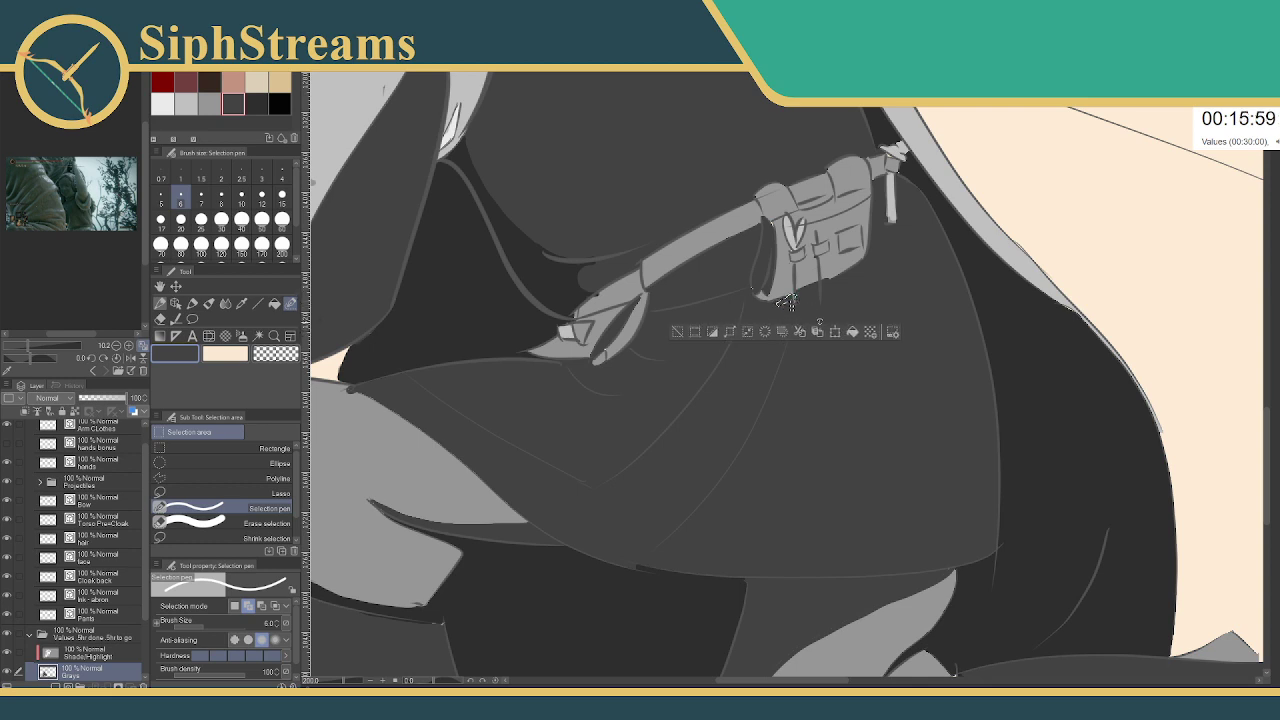
{"action": "left_click", "coordinate": [682, 333]}
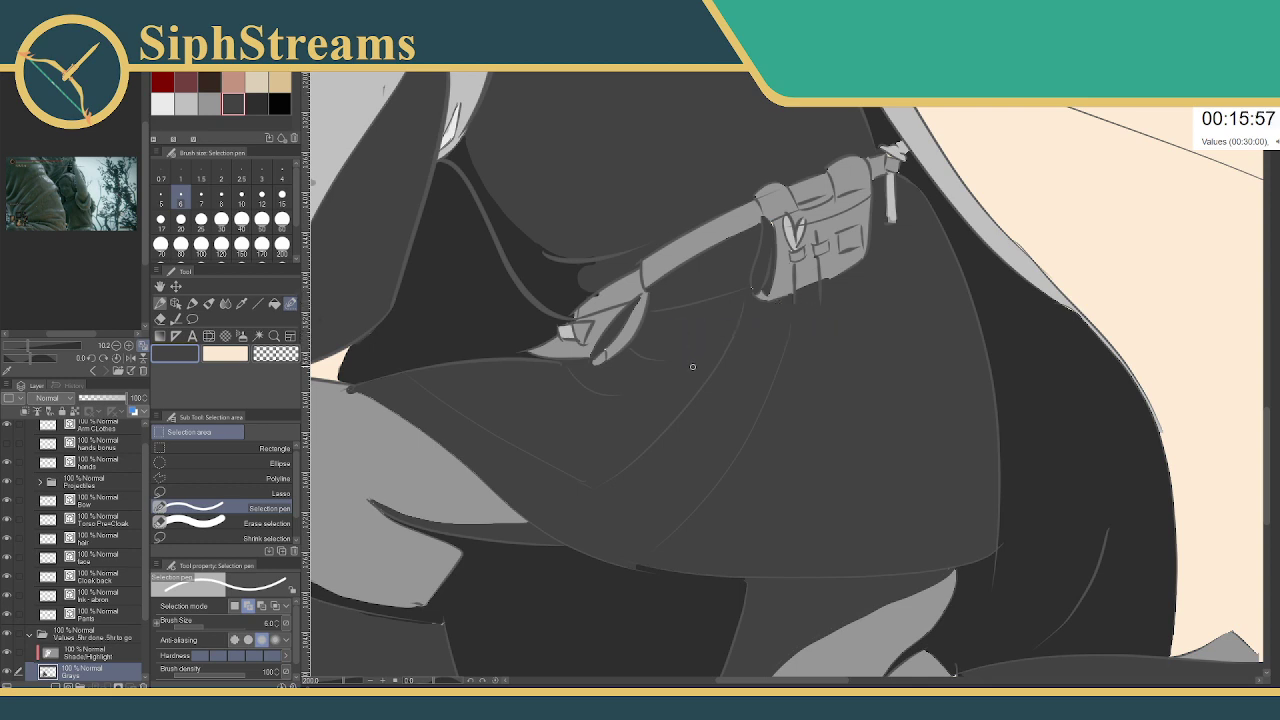
{"action": "left_click_drag", "start_coordinate": [752, 280], "coordinate": [754, 289]}
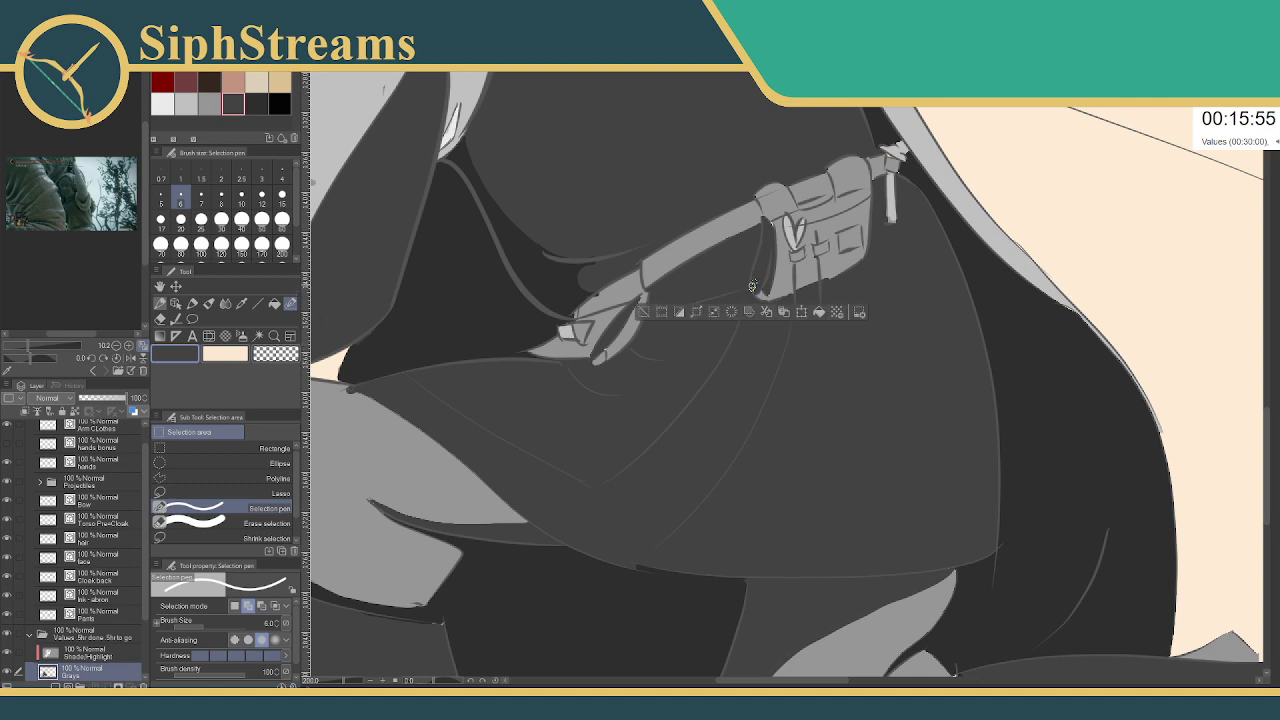
{"action": "left_click", "coordinate": [818, 311]}
{"action": "left_click", "coordinate": [642, 309]}
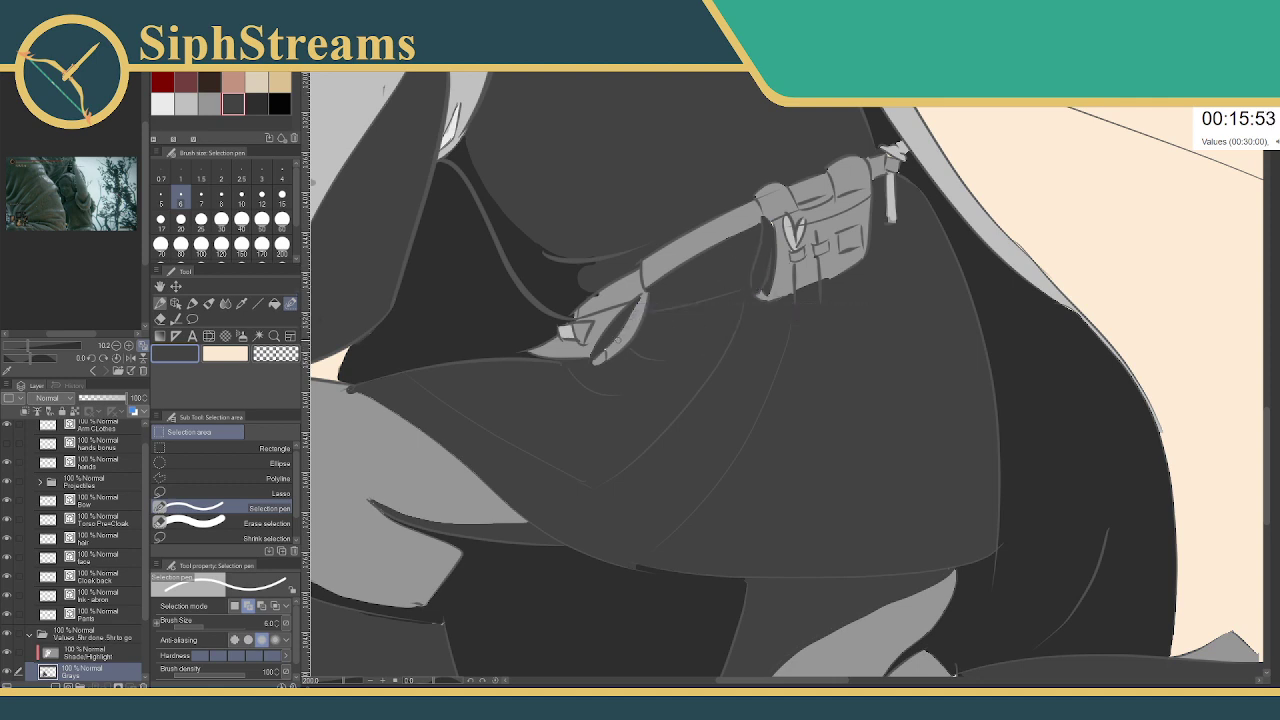
- On the Shade/Highlight layer, fill a cast shadow beneath and beside the hanging belt end with the dark gray swatch nearest black
{"action": "left_click_drag", "start_coordinate": [608, 346], "coordinate": [624, 324]}
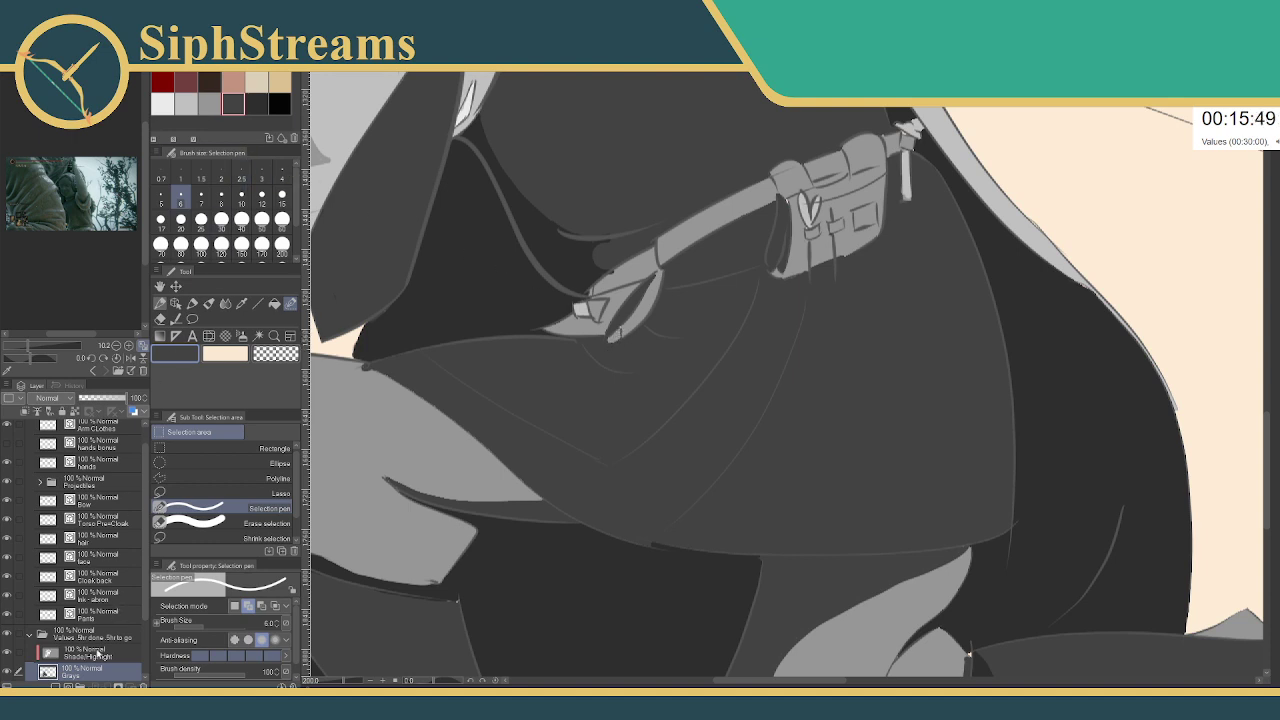
{"action": "left_click", "coordinate": [115, 646]}
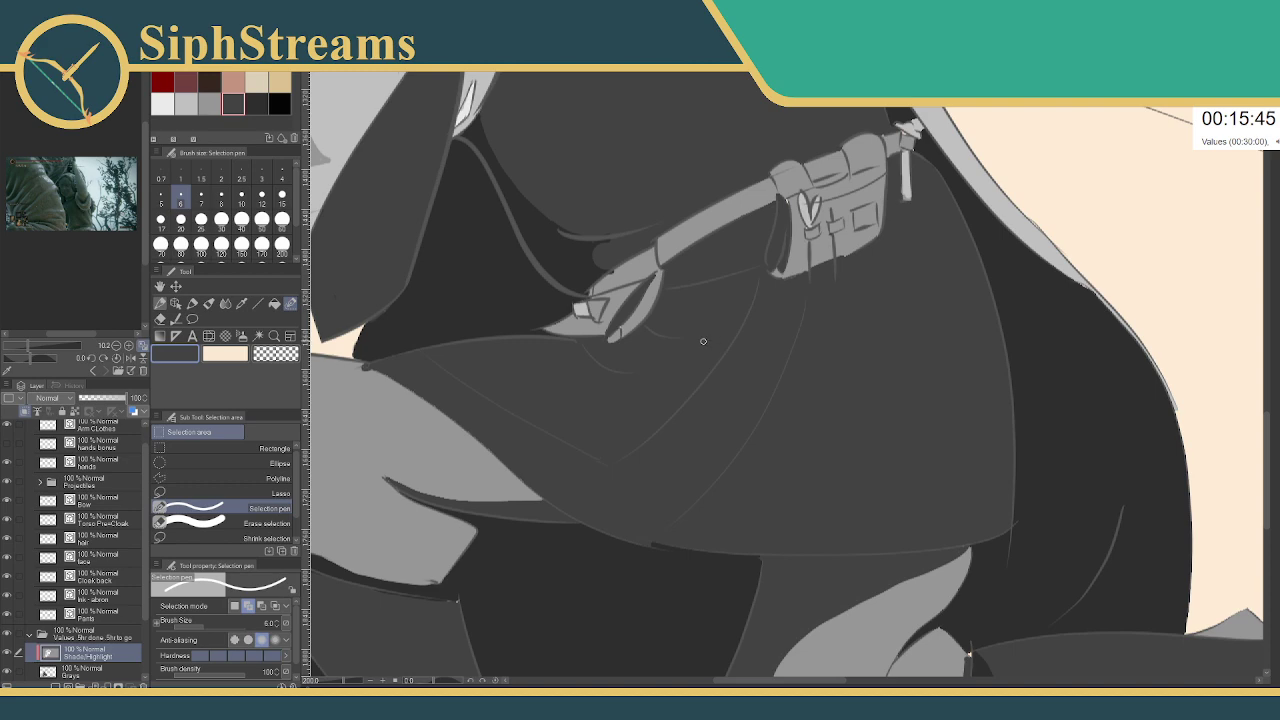
{"action": "left_click_drag", "start_coordinate": [703, 341], "coordinate": [753, 383]}
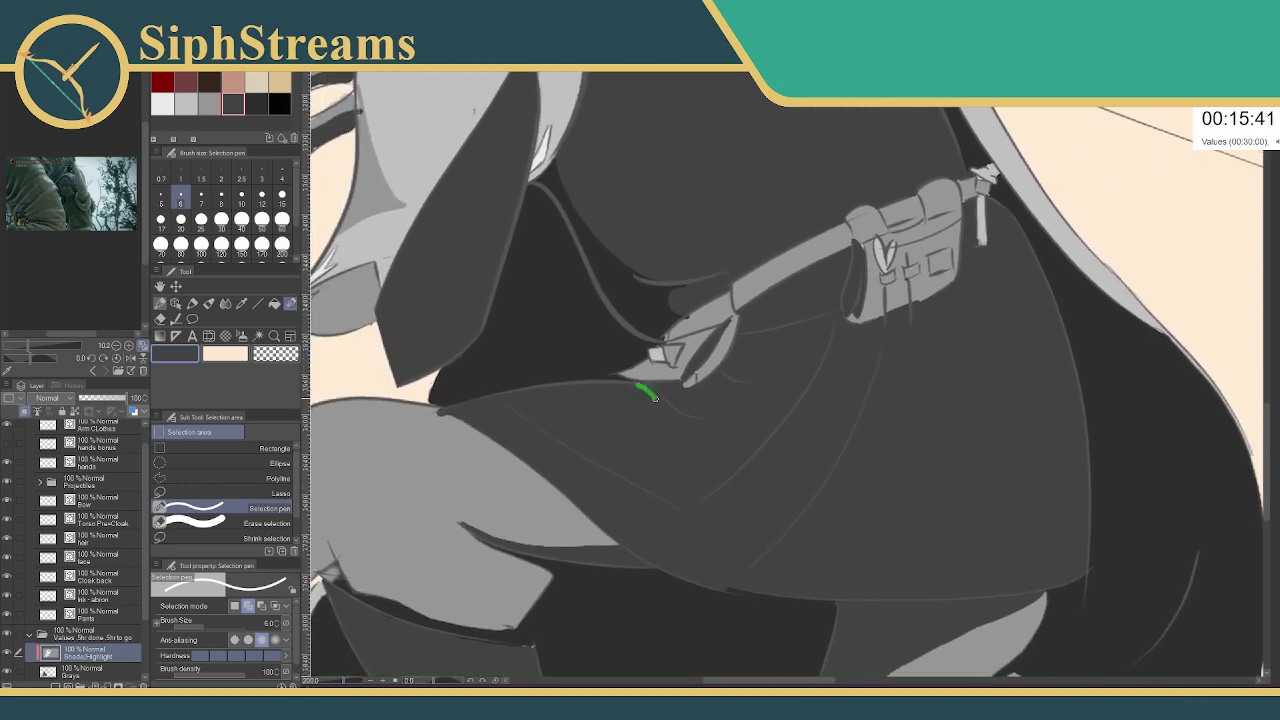
{"action": "left_click_drag", "start_coordinate": [656, 400], "coordinate": [652, 398]}
{"action": "key", "text": "ctrl+d"}
{"action": "mouse_move", "coordinate": [741, 335]}
{"action": "left_mouse_down"}
{"action": "mouse_move", "coordinate": [695, 389]}
{"action": "mouse_move", "coordinate": [721, 375]}
{"action": "mouse_move", "coordinate": [687, 392]}
{"action": "mouse_move", "coordinate": [648, 386]}
{"action": "mouse_move", "coordinate": [669, 405]}
{"action": "mouse_move", "coordinate": [630, 384]}
{"action": "mouse_move", "coordinate": [650, 390]}
{"action": "mouse_move", "coordinate": [602, 385]}
{"action": "mouse_move", "coordinate": [653, 392]}
{"action": "mouse_move", "coordinate": [585, 386]}
{"action": "mouse_move", "coordinate": [641, 387]}
{"action": "left_mouse_up"}
{"action": "key", "text": "ctrl+z"}
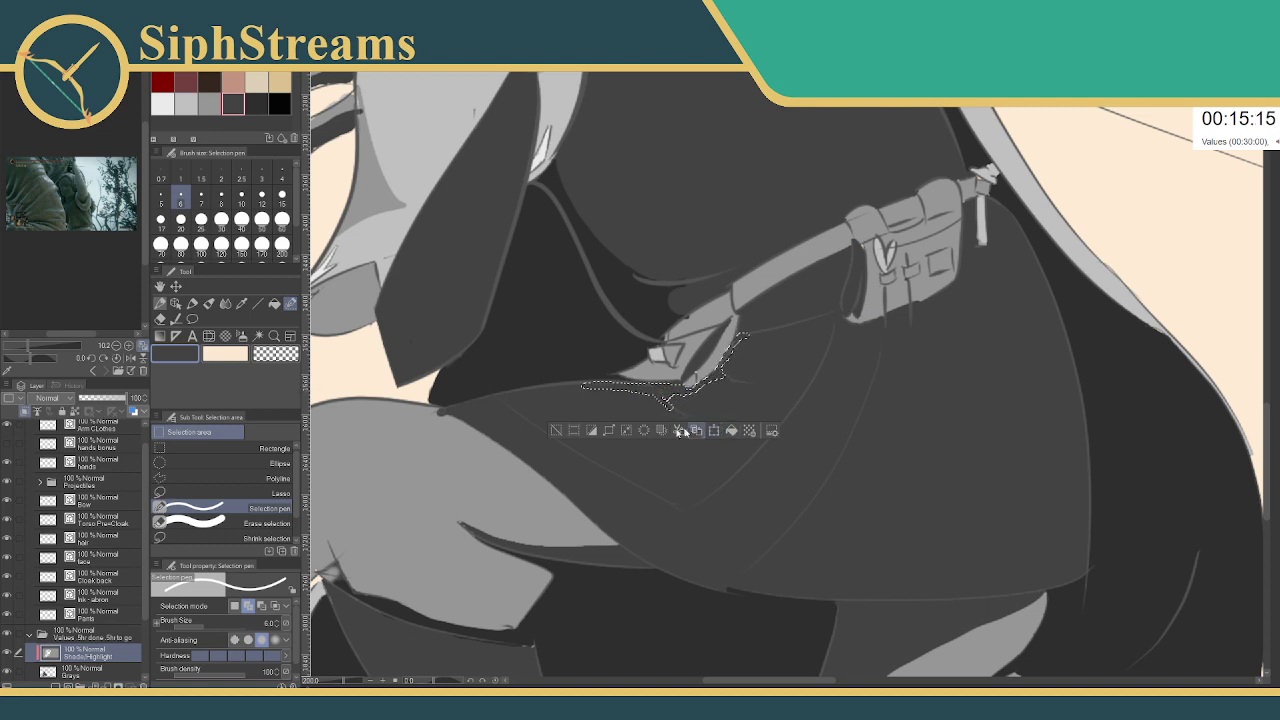
{"action": "left_click", "coordinate": [256, 103]}
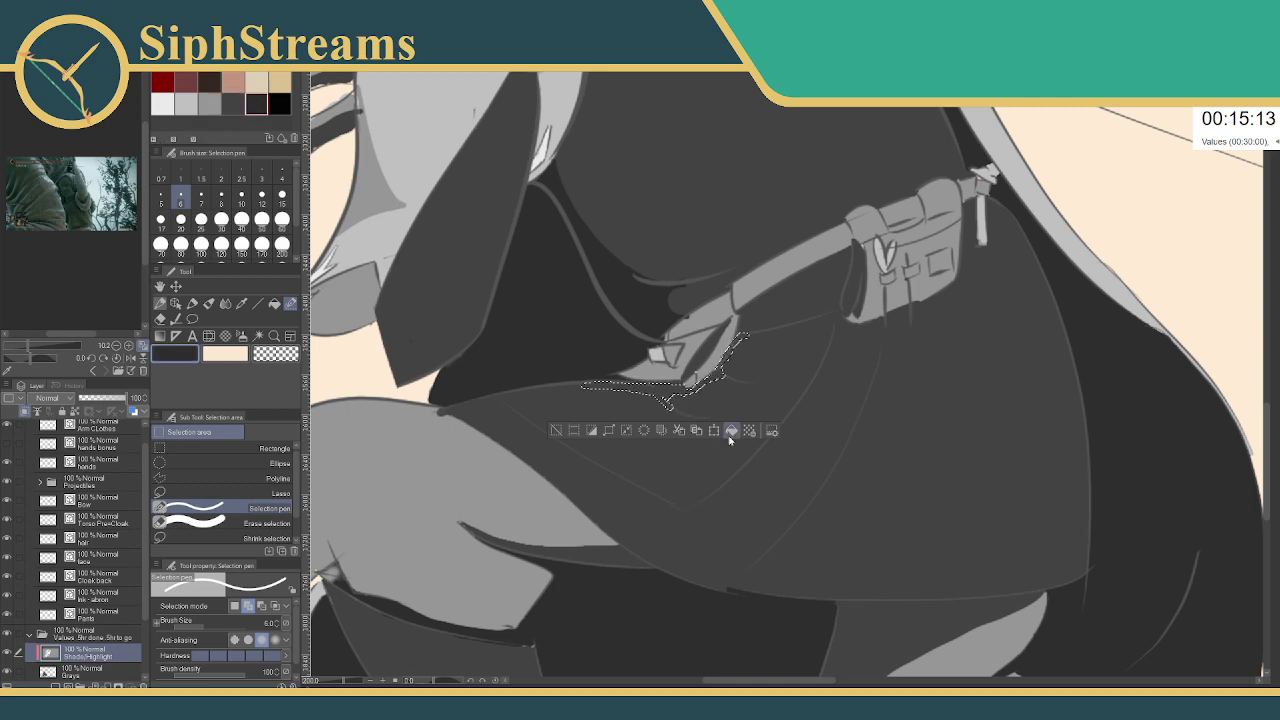
{"action": "key", "text": "alt+BackSpace"}
{"action": "key", "text": "ctrl+d"}
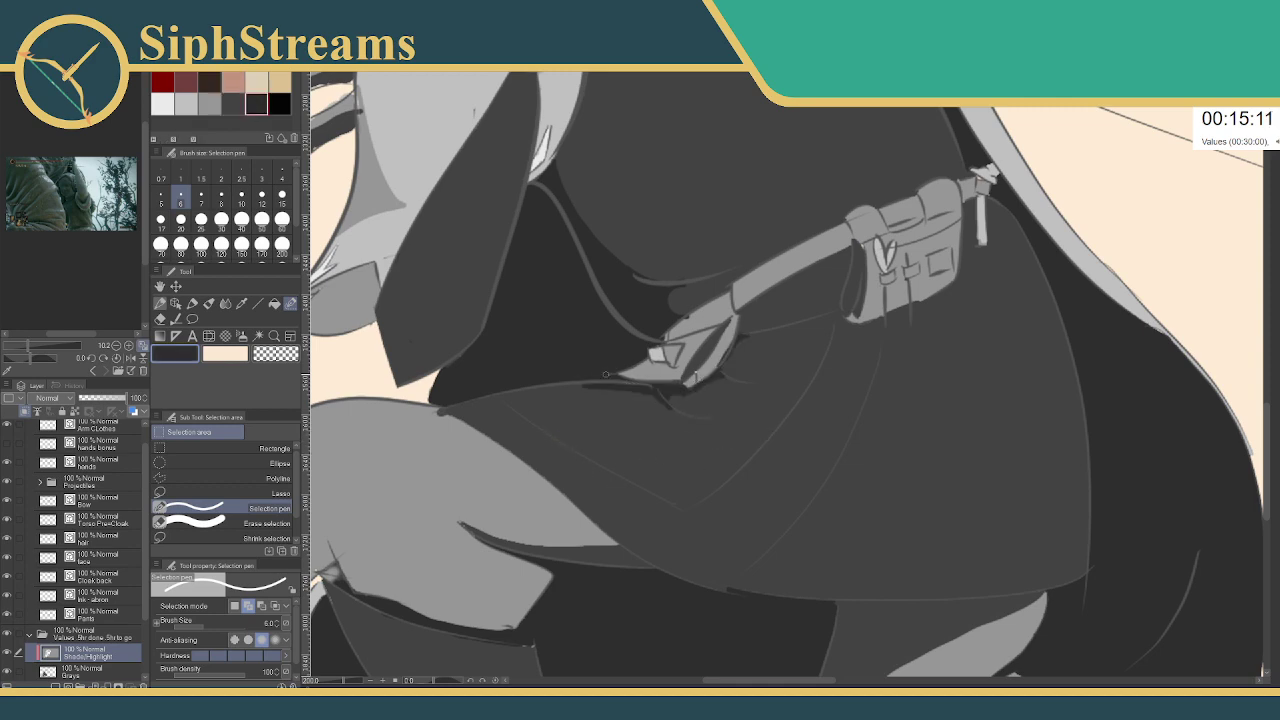
- Erase the stray shading along the upper edge of the belt's front section, just above the knot
{"action": "left_click_drag", "start_coordinate": [346, 681], "coordinate": [330, 681]}
{"action": "scroll", "coordinate": [330, 680], "scroll_direction": "up", "scroll_amount": 10}
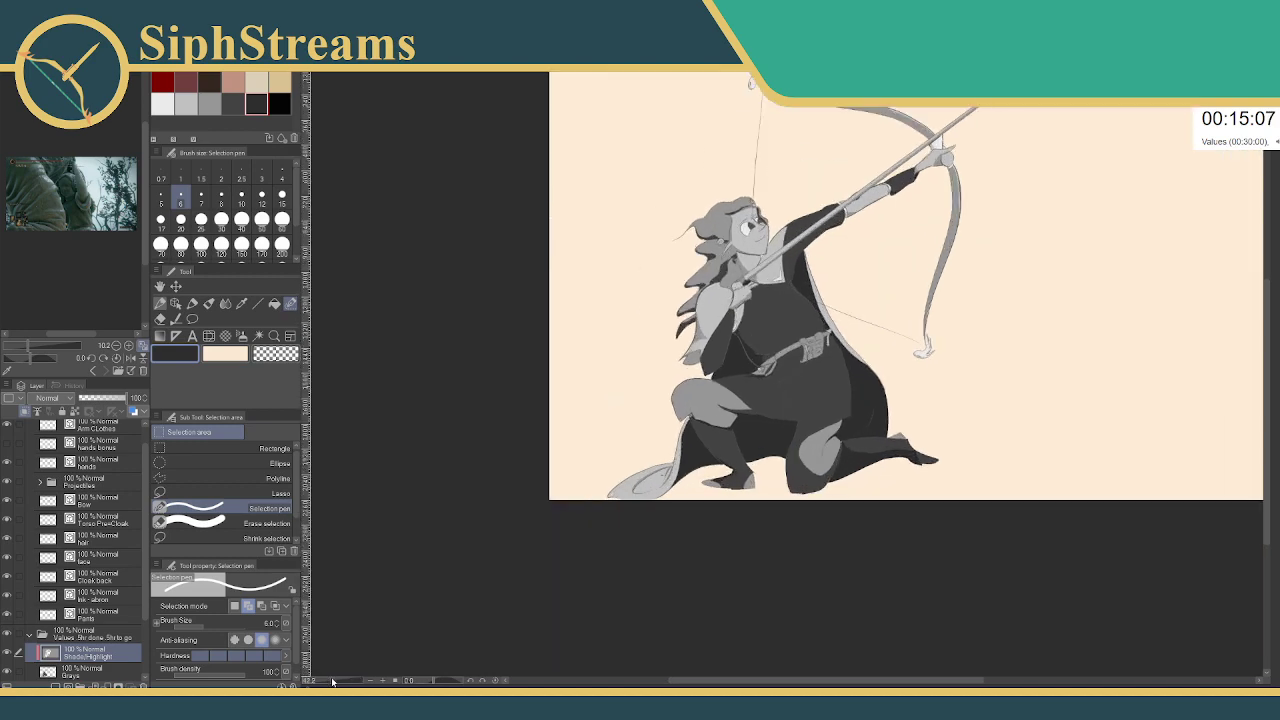
{"action": "scroll", "coordinate": [339, 684], "scroll_direction": "up", "scroll_amount": 5}
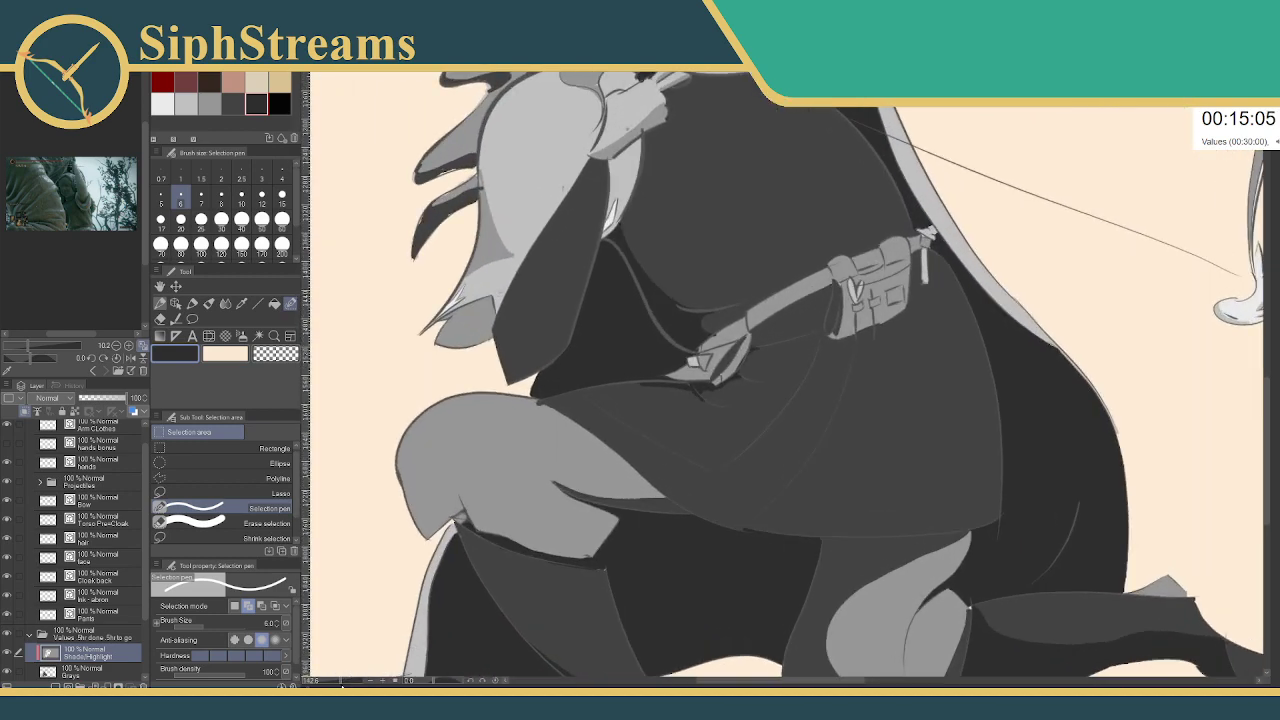
{"action": "scroll", "coordinate": [341, 681], "scroll_direction": "down", "scroll_amount": 4}
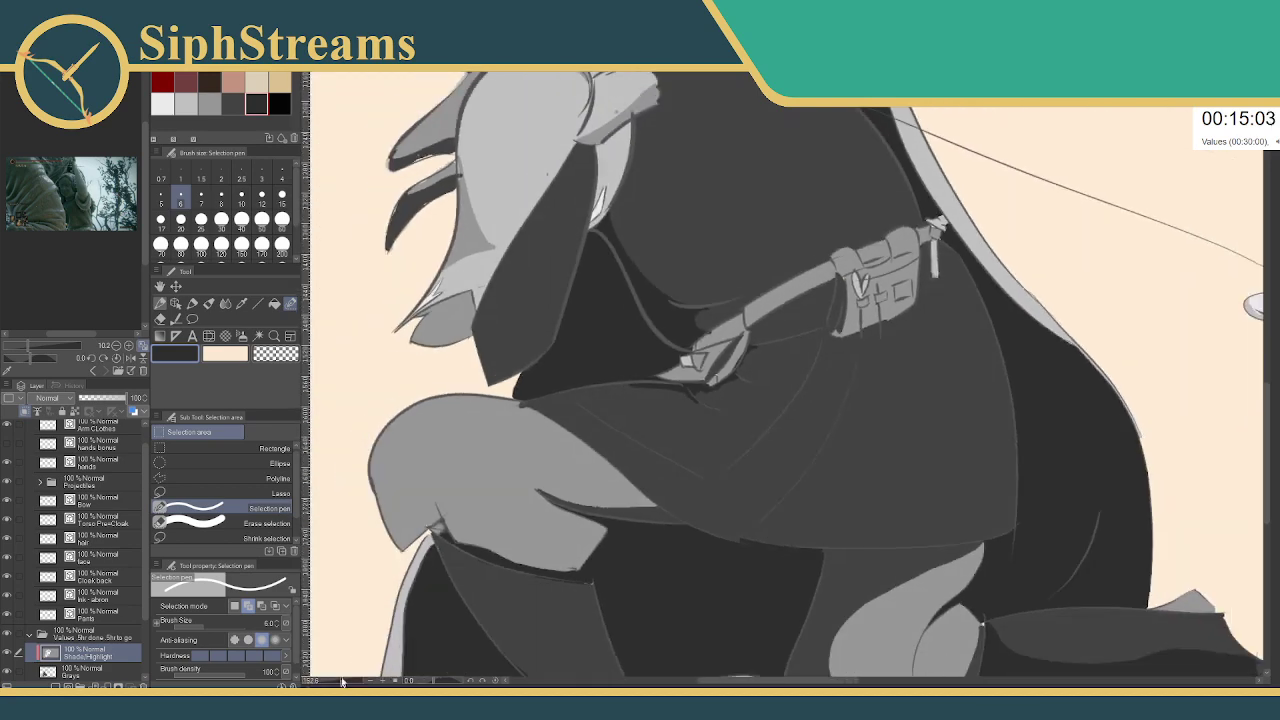
{"action": "left_click_drag", "start_coordinate": [588, 408], "coordinate": [609, 536]}
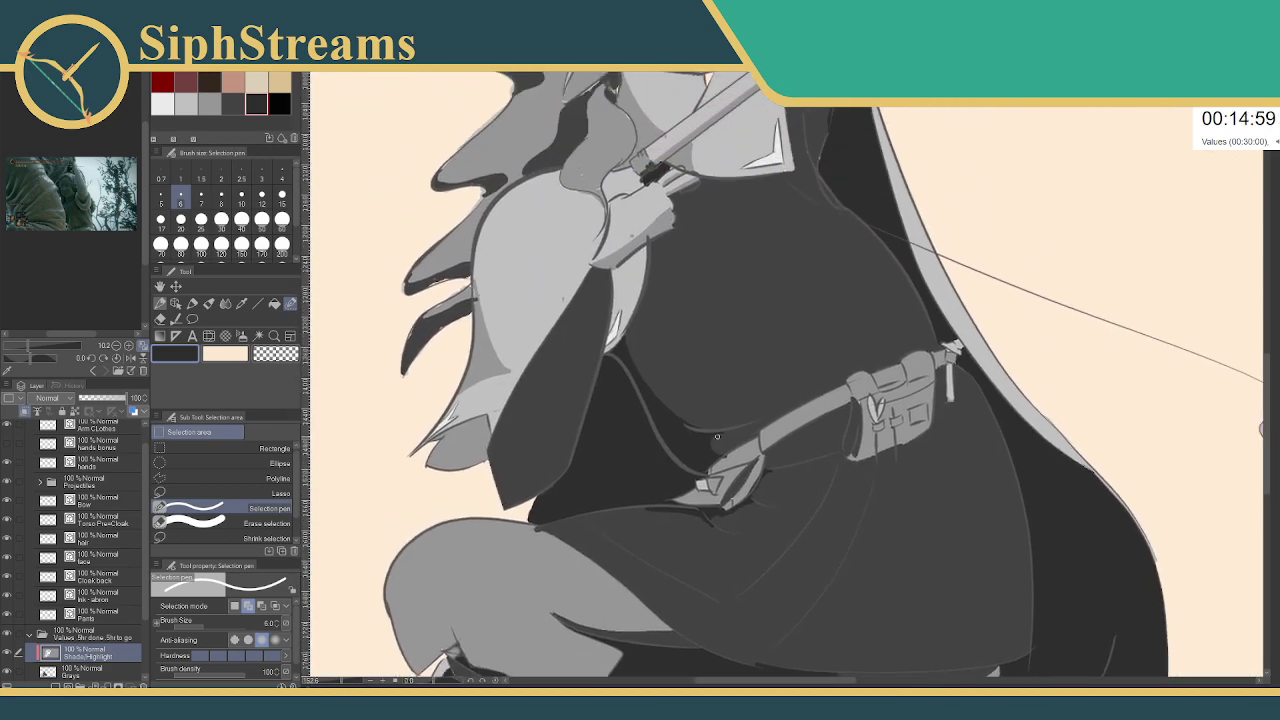
{"action": "scroll", "coordinate": [344, 683], "scroll_direction": "up", "scroll_amount": 4}
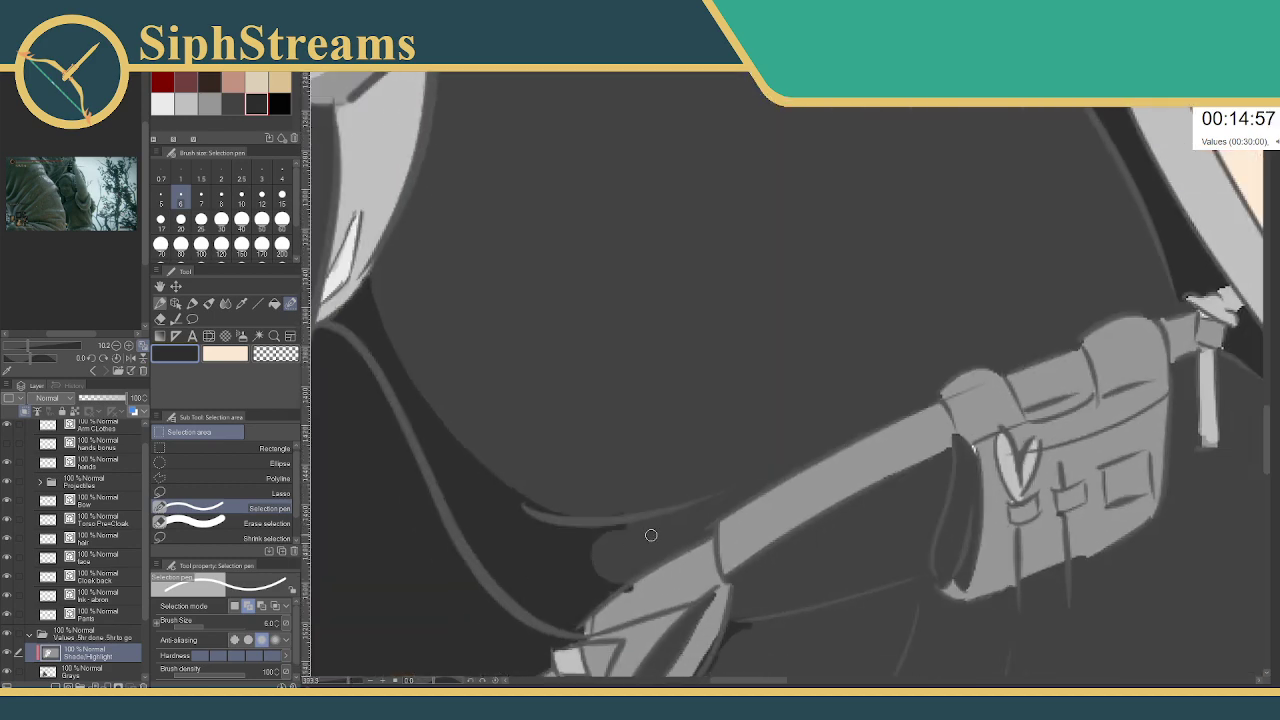
{"action": "mouse_move", "coordinate": [631, 525]}
{"action": "left_mouse_down"}
{"action": "mouse_move", "coordinate": [595, 551]}
{"action": "mouse_move", "coordinate": [634, 516]}
{"action": "left_mouse_up"}
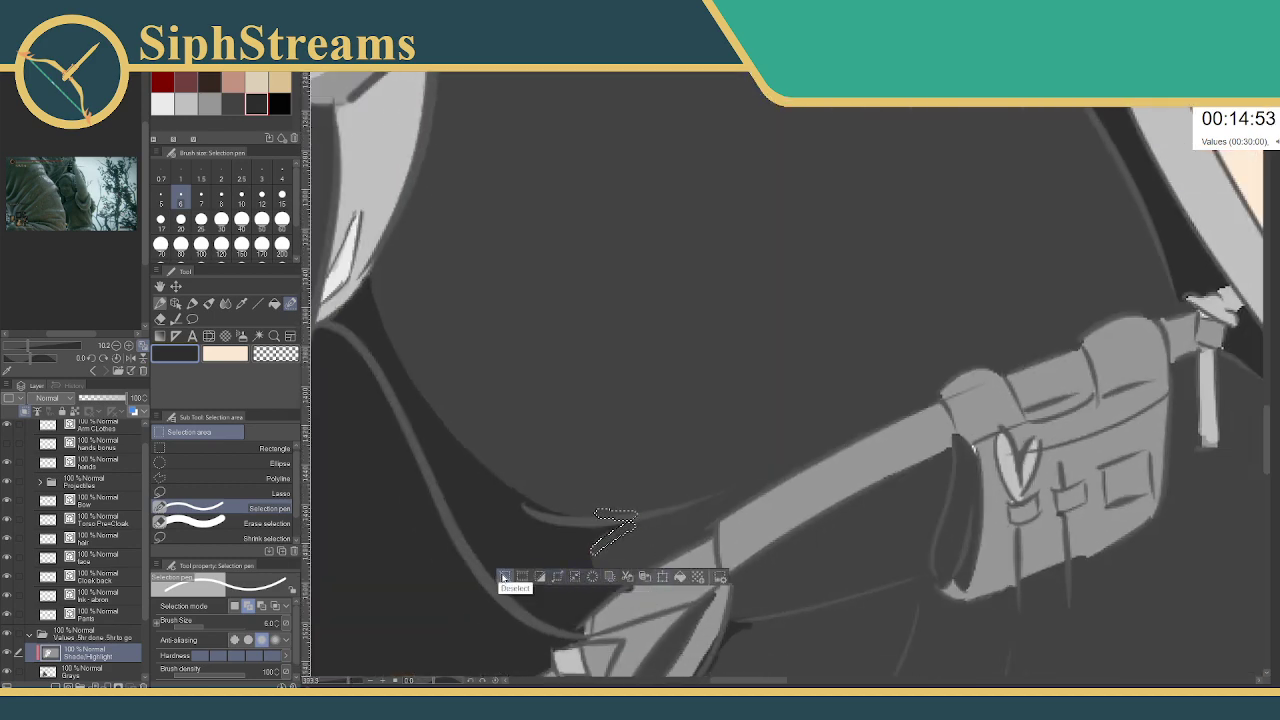
{"action": "left_click", "coordinate": [505, 576]}
{"action": "left_click_drag", "start_coordinate": [594, 489], "coordinate": [586, 416]}
{"action": "left_click_drag", "start_coordinate": [610, 521], "coordinate": [599, 528]}
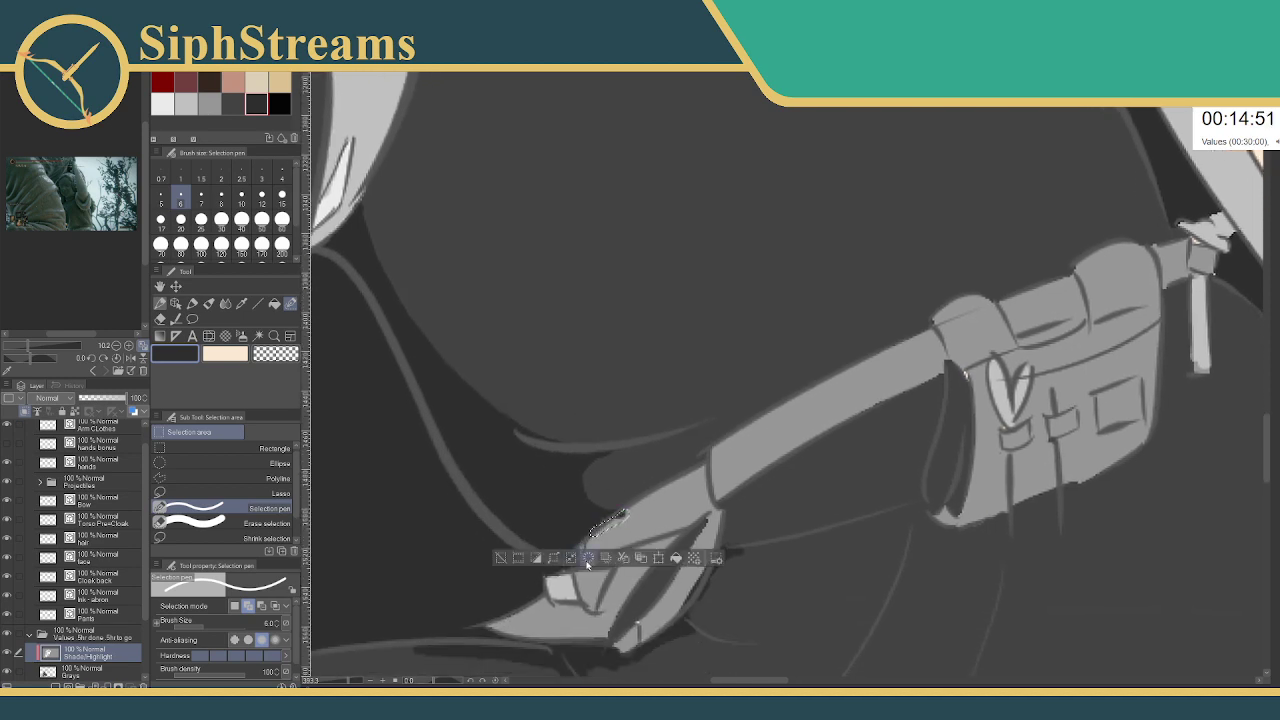
{"action": "left_click", "coordinate": [587, 560]}
{"action": "left_click", "coordinate": [501, 558]}
- Erase the cast shadows beside and beneath the hanging belt end and deselect
{"action": "mouse_move", "coordinate": [733, 551]}
{"action": "left_mouse_down"}
{"action": "mouse_move", "coordinate": [751, 434]}
{"action": "mouse_move", "coordinate": [708, 528]}
{"action": "mouse_move", "coordinate": [750, 438]}
{"action": "left_mouse_up"}
{"action": "mouse_move", "coordinate": [714, 508]}
{"action": "left_mouse_down"}
{"action": "mouse_move", "coordinate": [622, 567]}
{"action": "mouse_move", "coordinate": [718, 518]}
{"action": "mouse_move", "coordinate": [760, 438]}
{"action": "left_mouse_up"}
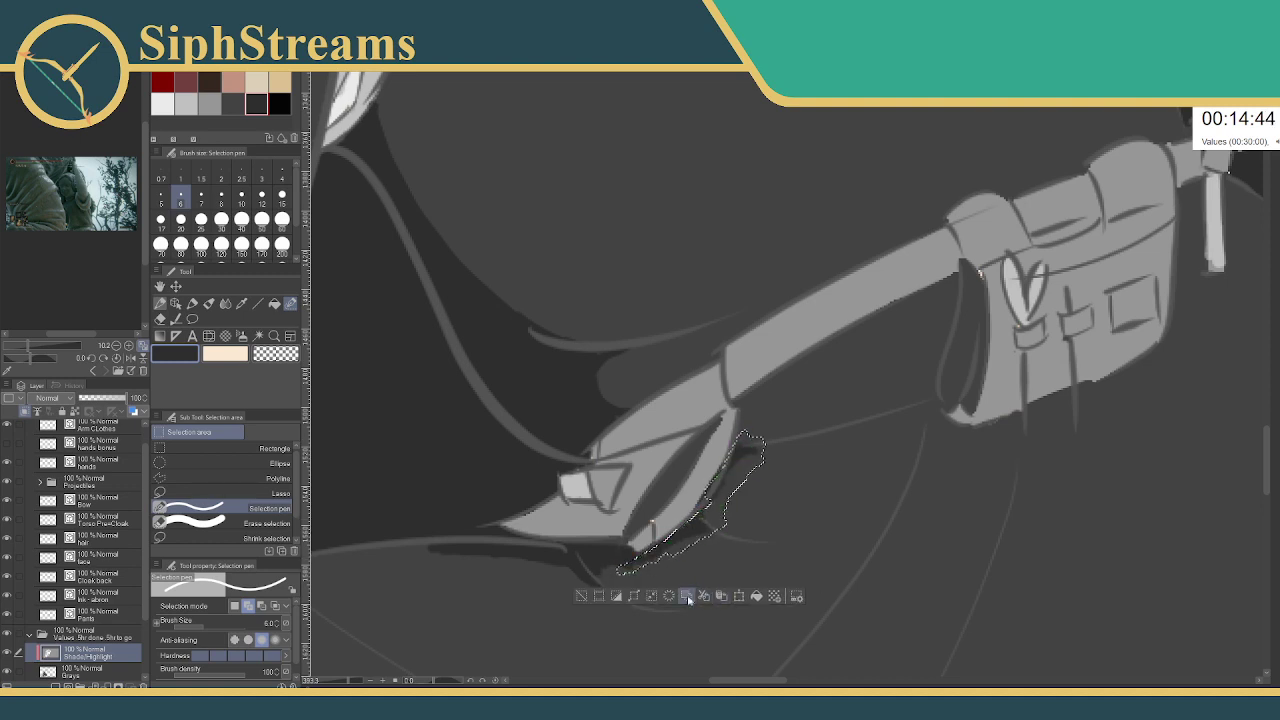
{"action": "left_click", "coordinate": [583, 596]}
{"action": "mouse_move", "coordinate": [551, 540]}
{"action": "left_mouse_down"}
{"action": "mouse_move", "coordinate": [646, 558]}
{"action": "mouse_move", "coordinate": [425, 549]}
{"action": "mouse_move", "coordinate": [566, 547]}
{"action": "mouse_move", "coordinate": [590, 575]}
{"action": "mouse_move", "coordinate": [570, 588]}
{"action": "mouse_move", "coordinate": [605, 602]}
{"action": "mouse_move", "coordinate": [619, 588]}
{"action": "left_mouse_up"}
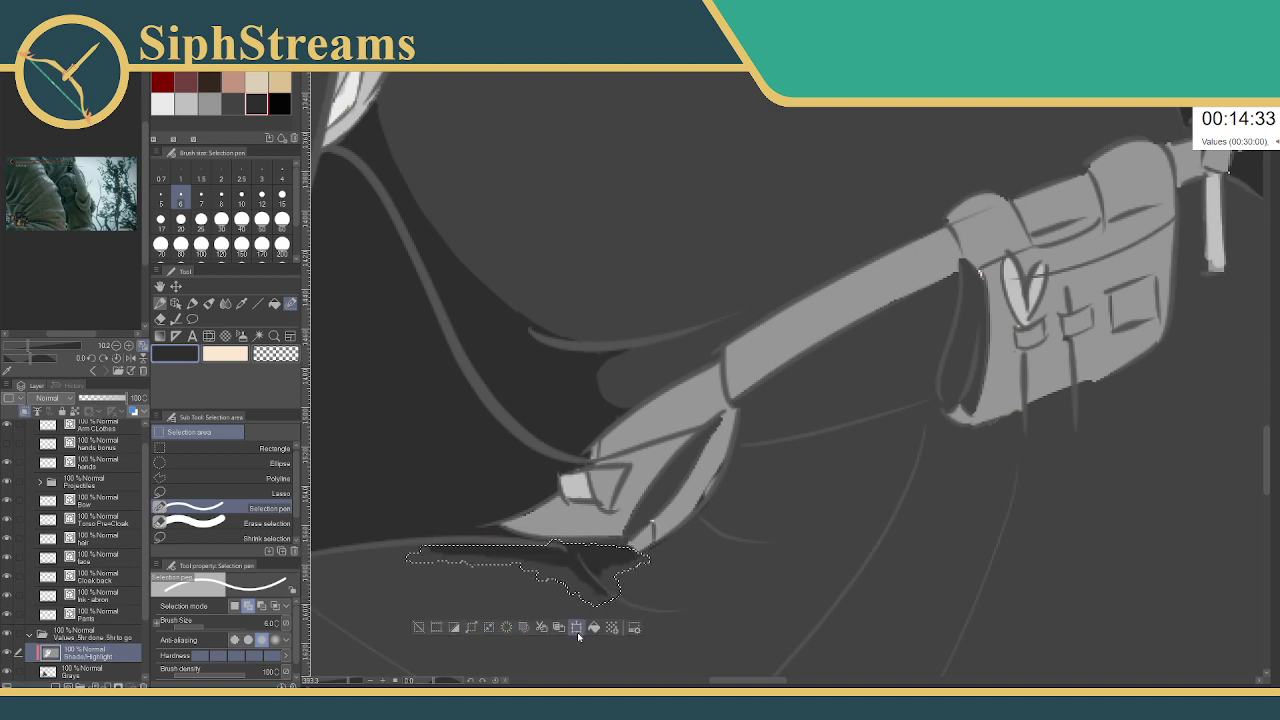
{"action": "left_click", "coordinate": [419, 627]}
- Erase the leftover shadow strip along the contour line just beneath the hanging belt end and deselect
{"action": "mouse_move", "coordinate": [435, 547]}
{"action": "left_mouse_down"}
{"action": "mouse_move", "coordinate": [533, 560]}
{"action": "mouse_move", "coordinate": [614, 549]}
{"action": "left_mouse_up"}
{"action": "left_click", "coordinate": [505, 585]}
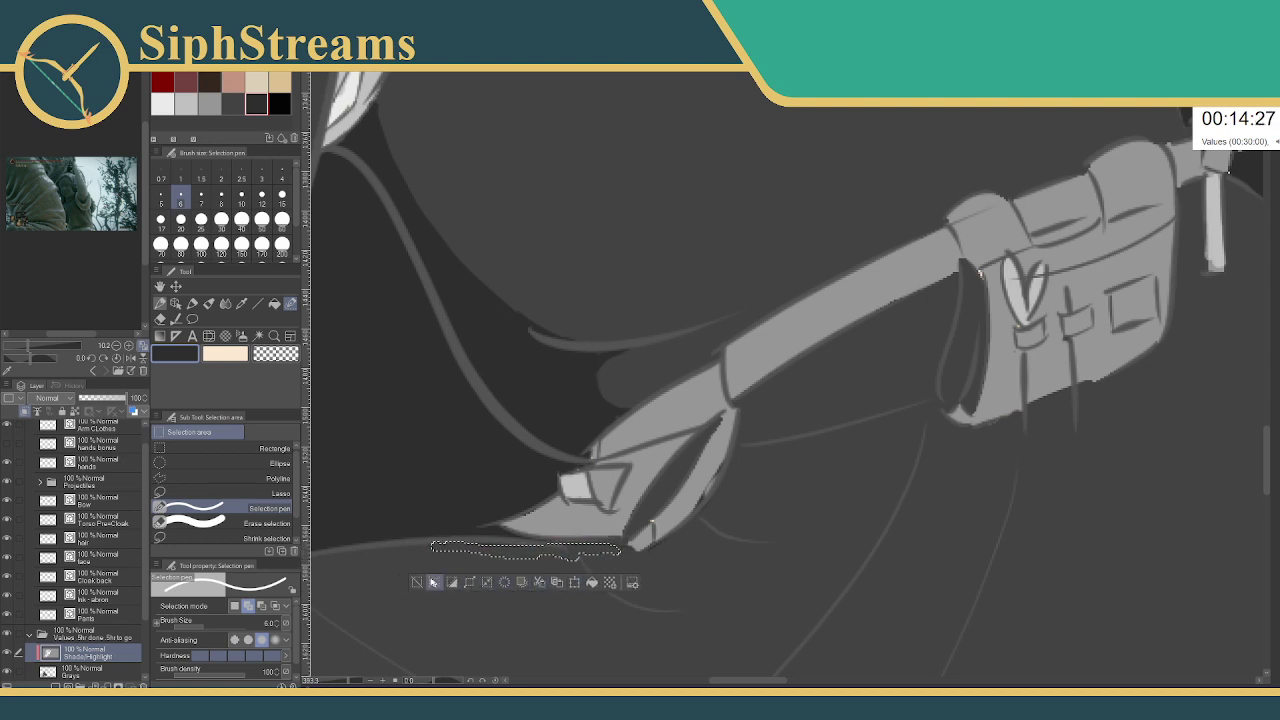
{"action": "left_click", "coordinate": [417, 582]}
- Fill a thin dark gray cast shadow along the belt loop's outer edge and beneath the knot, trimming the selection off the belt first
{"action": "mouse_move", "coordinate": [740, 415]}
{"action": "left_mouse_down"}
{"action": "mouse_move", "coordinate": [746, 447]}
{"action": "mouse_move", "coordinate": [703, 515]}
{"action": "mouse_move", "coordinate": [641, 553]}
{"action": "left_mouse_up"}
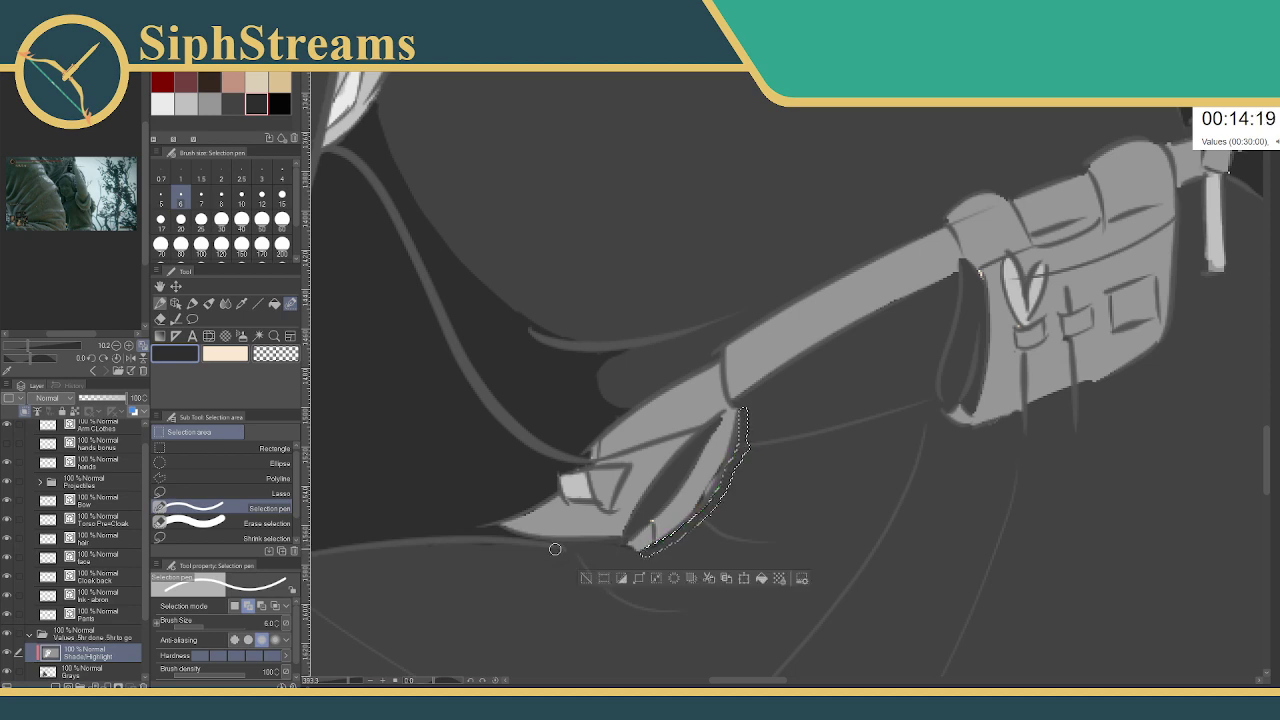
{"action": "left_click_drag", "start_coordinate": [563, 551], "coordinate": [641, 550]}
{"action": "left_click", "coordinate": [224, 520]}
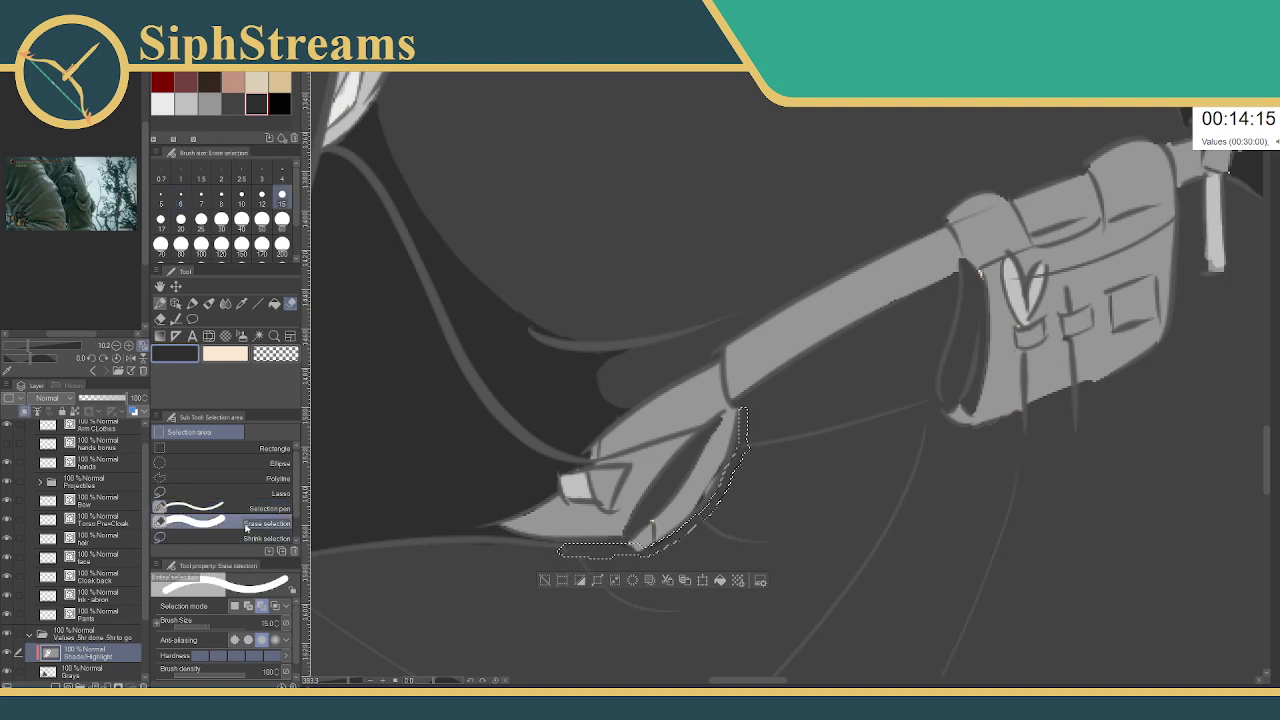
{"action": "left_click_drag", "start_coordinate": [604, 528], "coordinate": [640, 534]}
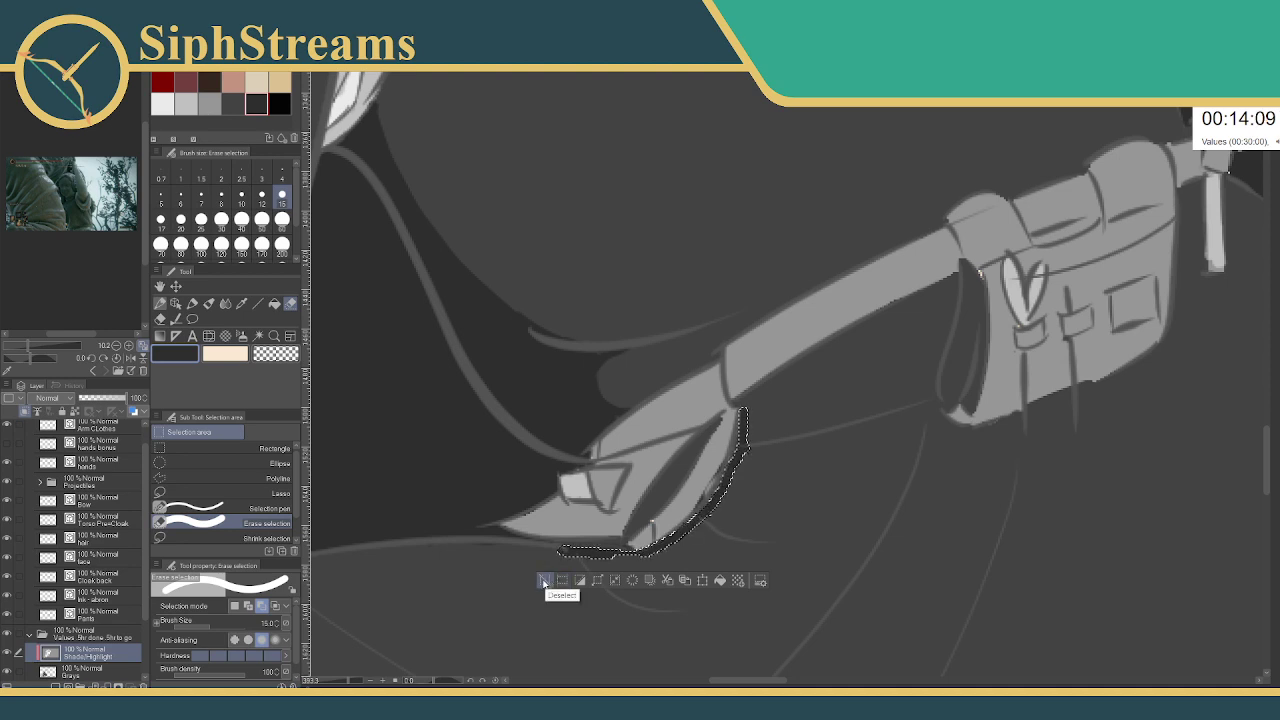
{"action": "left_click", "coordinate": [545, 581]}
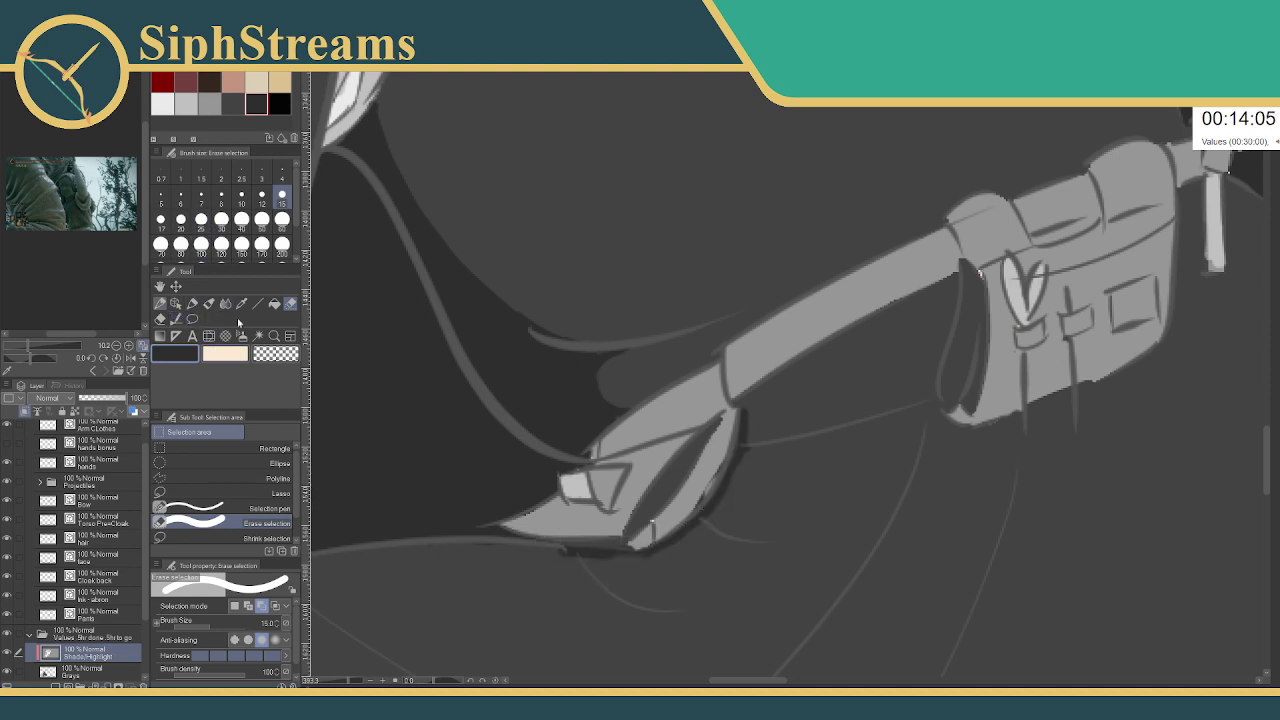
- Trim the outer and lower edges of the thin cast shadow around the belt loop and beneath the belt end
{"action": "left_click", "coordinate": [240, 508]}
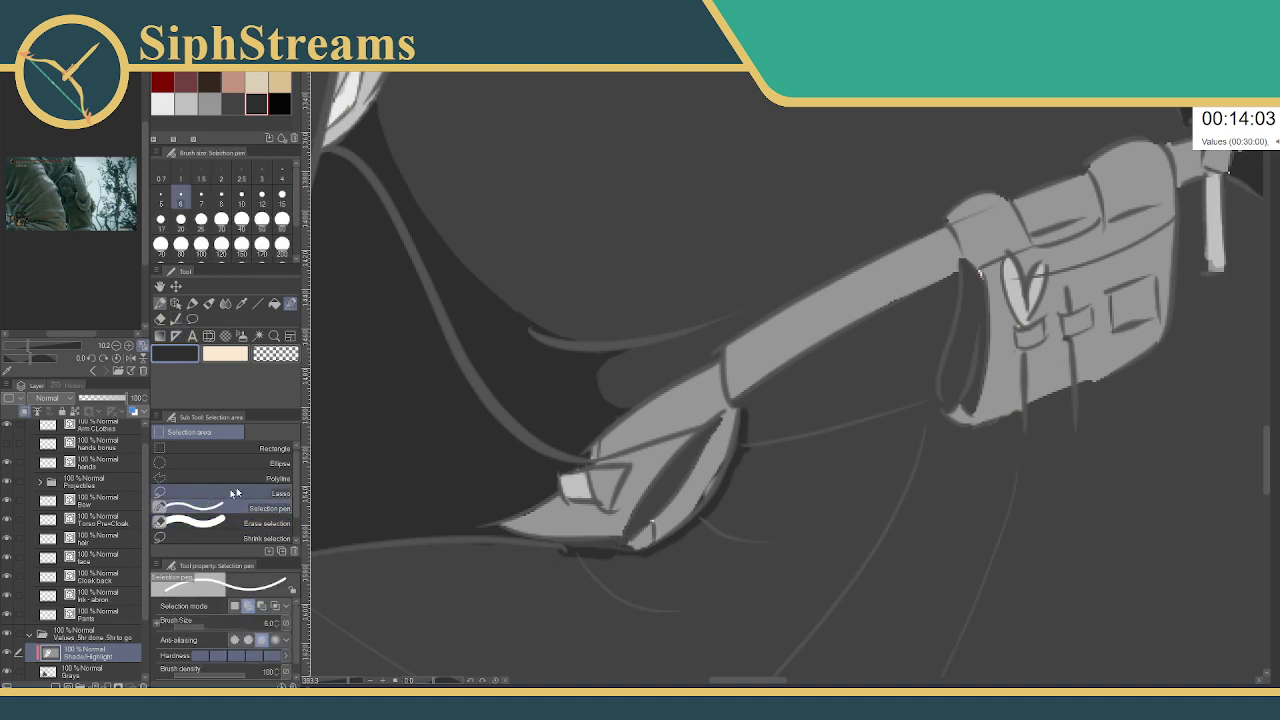
{"action": "left_click_drag", "start_coordinate": [748, 431], "coordinate": [714, 509]}
{"action": "left_click", "coordinate": [623, 537]}
{"action": "left_click_drag", "start_coordinate": [545, 556], "coordinate": [622, 563]}
{"action": "left_click", "coordinate": [455, 584]}
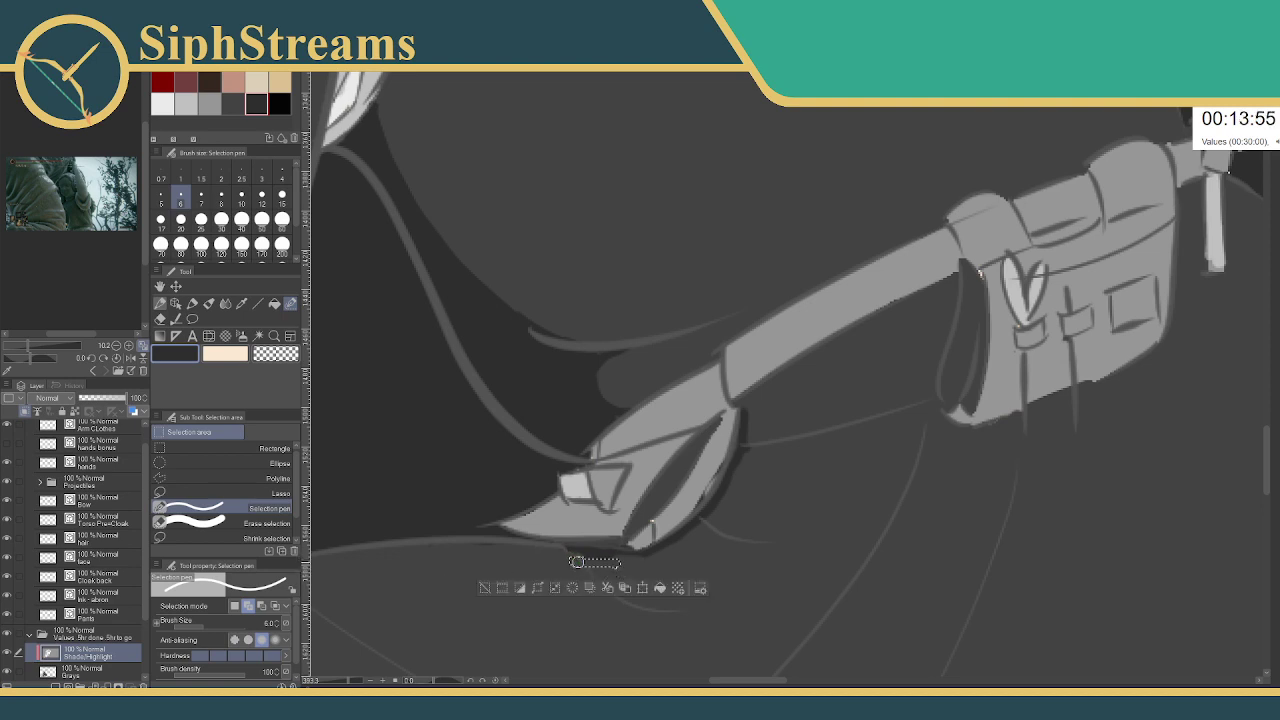
{"action": "key", "text": "Delete"}
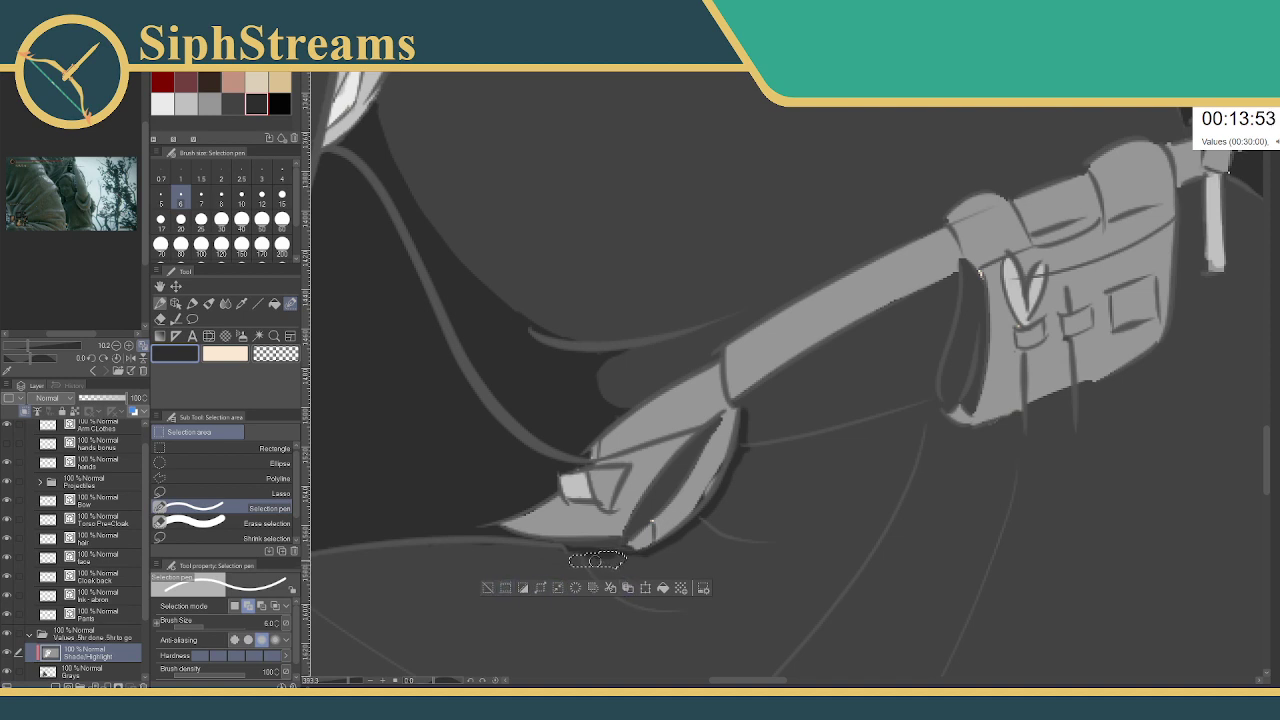
{"action": "left_click", "coordinate": [487, 586]}
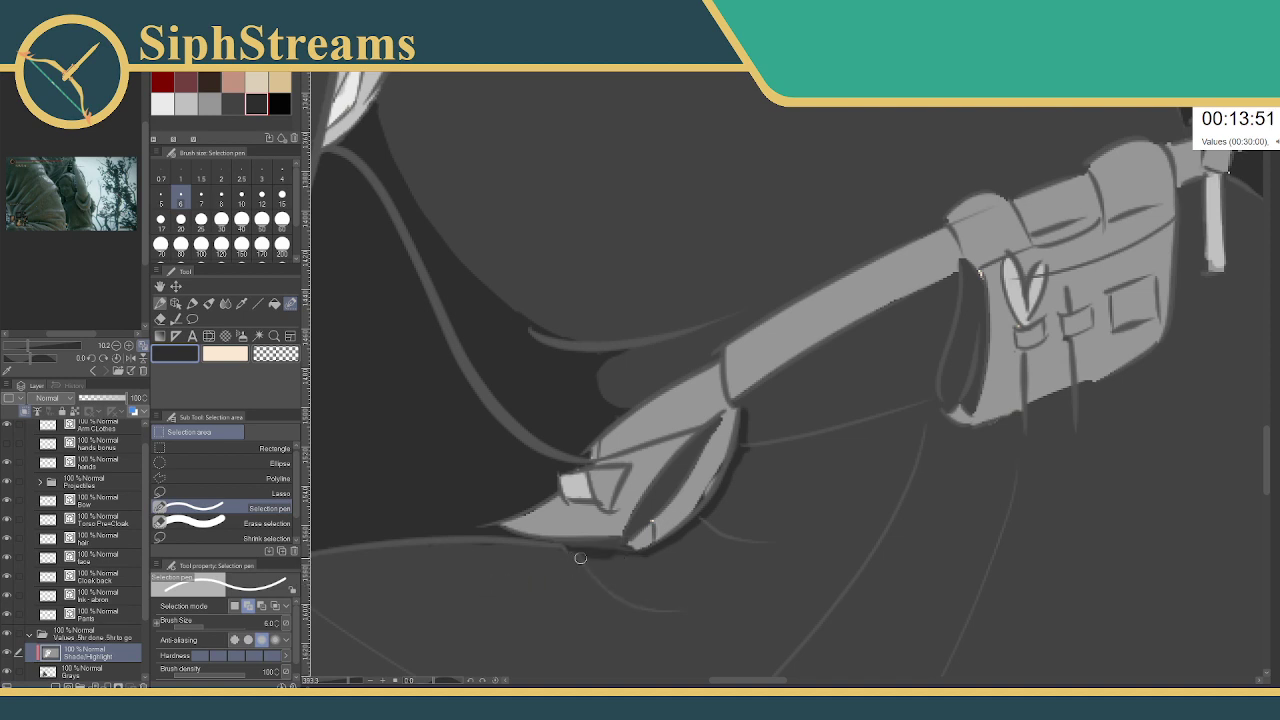
- Clean up the remaining shadow edges below the belt end and along the contour line in front of it, and deselect
{"action": "left_click_drag", "start_coordinate": [574, 556], "coordinate": [600, 569]}
{"action": "left_click_drag", "start_coordinate": [505, 548], "coordinate": [442, 548]}
{"action": "left_click", "coordinate": [431, 590]}
{"action": "left_click", "coordinate": [556, 551]}
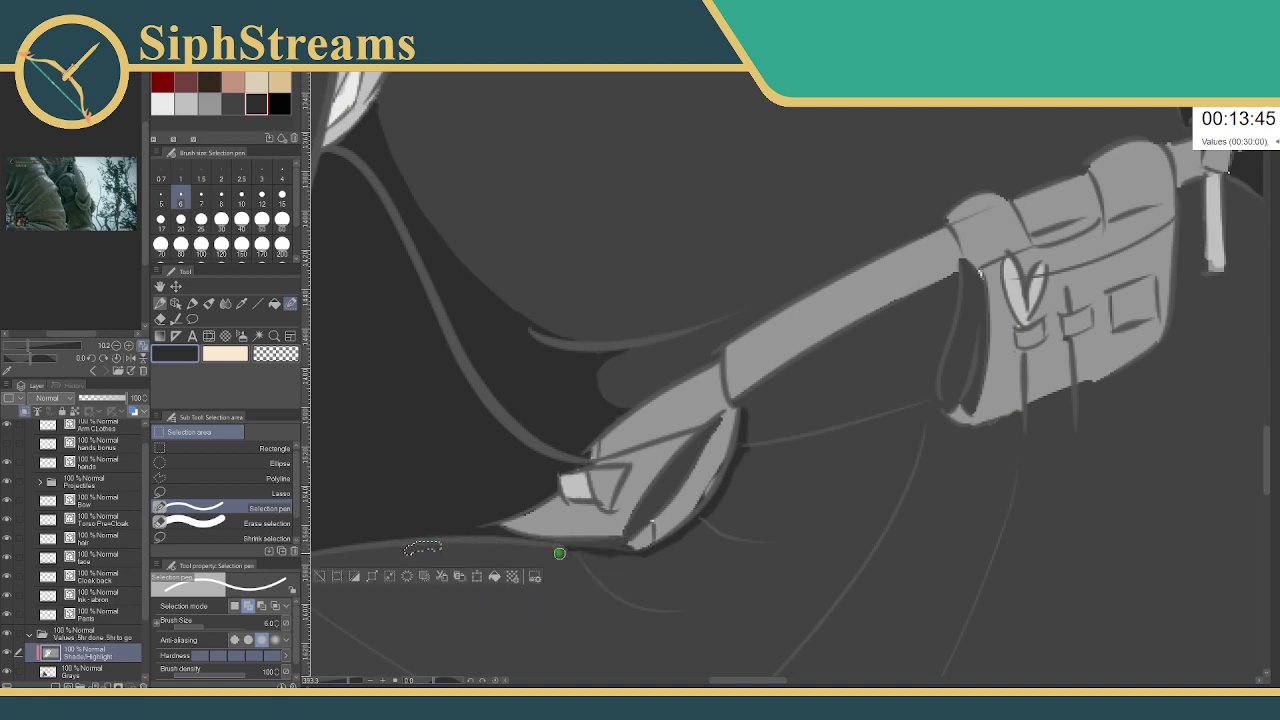
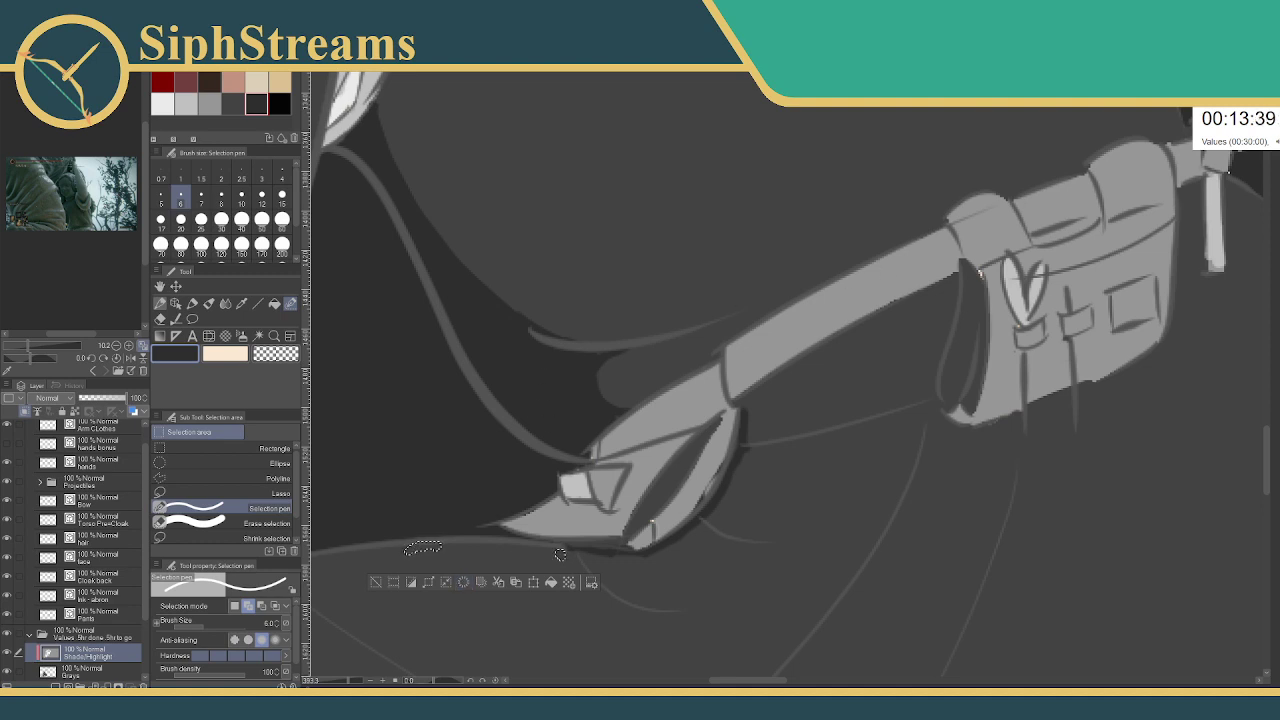
{"action": "left_click", "coordinate": [377, 587]}
- Examine the lower half of the figure and the skirt folds between the belt and the hem
{"action": "scroll", "coordinate": [701, 481], "scroll_direction": "down", "scroll_amount": 5}
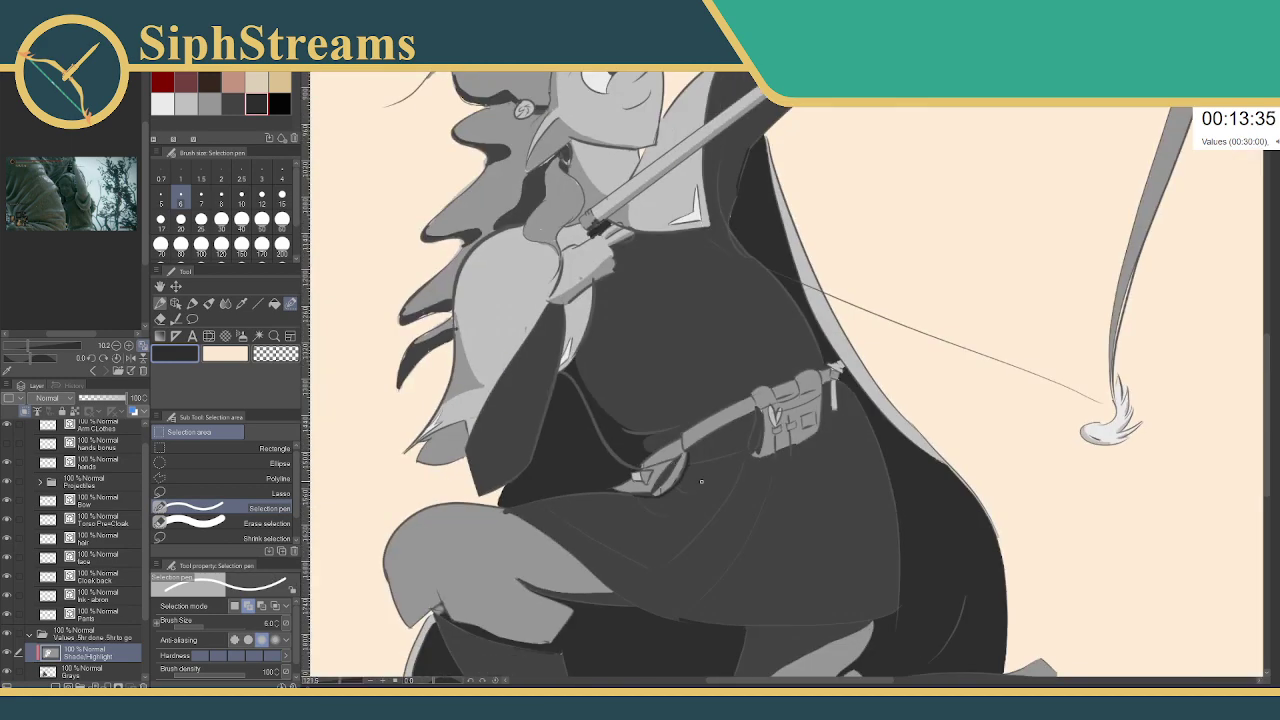
{"action": "scroll", "coordinate": [701, 481], "scroll_direction": "down", "scroll_amount": 3}
{"action": "scroll", "coordinate": [747, 545], "scroll_direction": "down", "scroll_amount": 2}
{"action": "scroll", "coordinate": [704, 307], "scroll_direction": "up", "scroll_amount": 6}
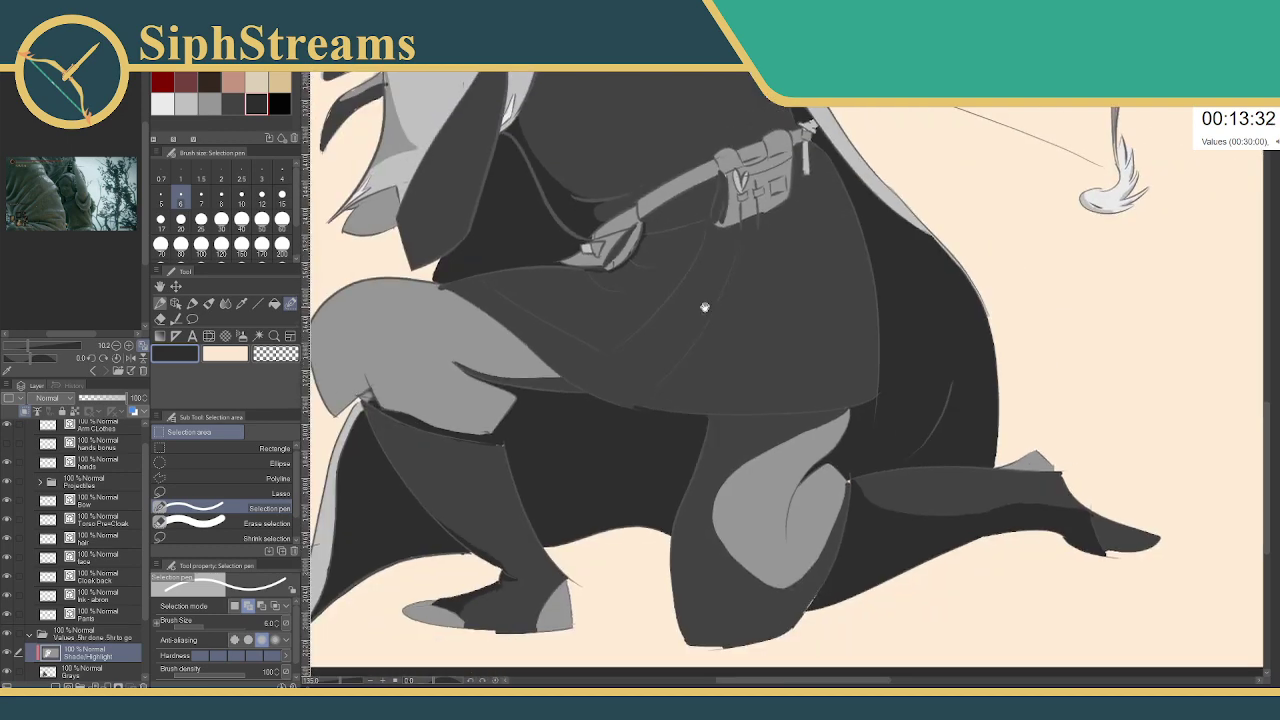
{"action": "left_click_drag", "start_coordinate": [705, 307], "coordinate": [758, 440]}
{"action": "scroll", "coordinate": [758, 440], "scroll_direction": "up", "scroll_amount": 4}
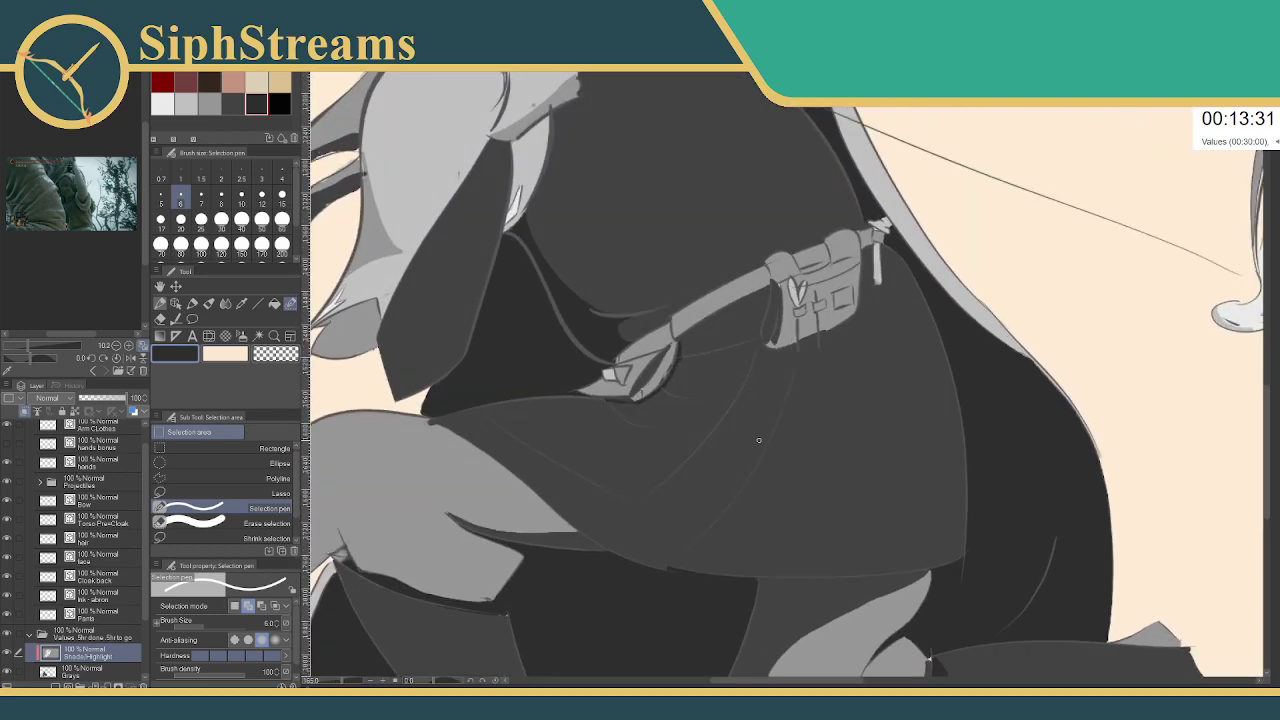
{"action": "left_click_drag", "start_coordinate": [696, 543], "coordinate": [710, 467]}
{"action": "scroll", "coordinate": [710, 467], "scroll_direction": "up", "scroll_amount": 1}
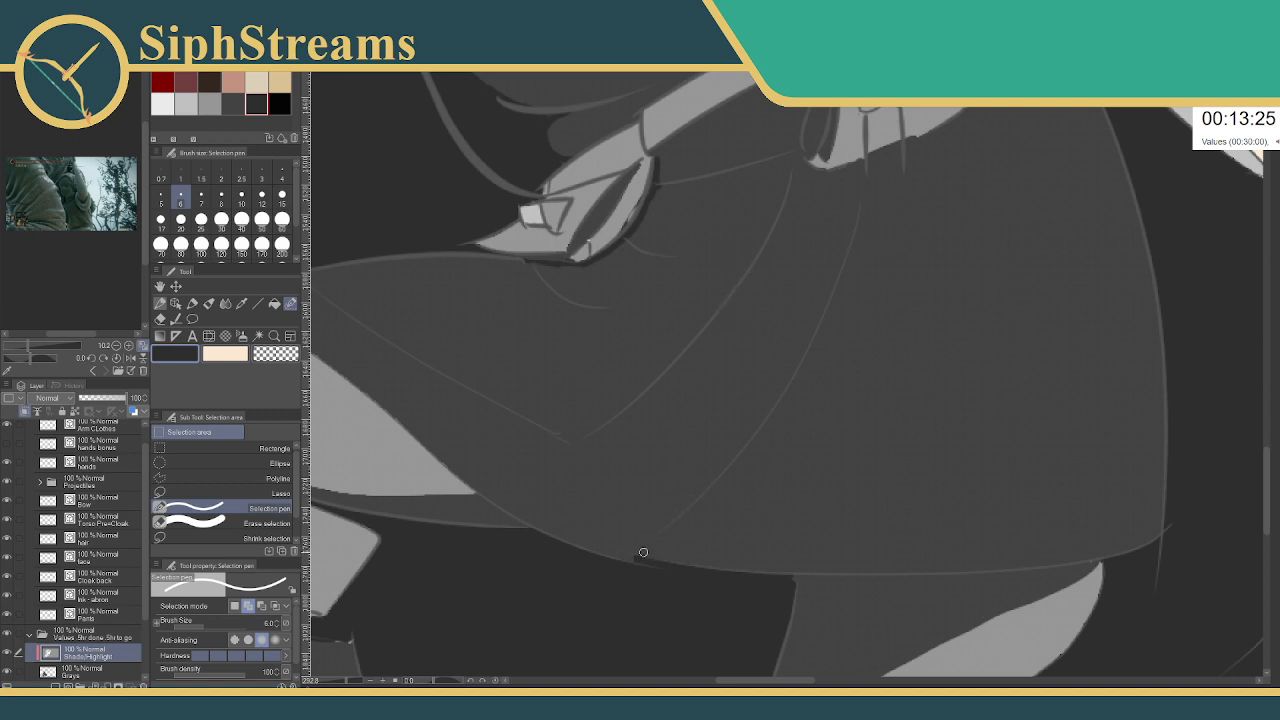
- Select the long skirt fold from the pouch down to the hem with a size 8 selection pen, fill it dark gray and deselect
{"action": "left_click_drag", "start_coordinate": [643, 552], "coordinate": [722, 489]}
{"action": "left_click", "coordinate": [579, 577]}
{"action": "left_click", "coordinate": [221, 198]}
{"action": "mouse_move", "coordinate": [866, 165]}
{"action": "left_mouse_down"}
{"action": "mouse_move", "coordinate": [855, 257]}
{"action": "mouse_move", "coordinate": [762, 445]}
{"action": "mouse_move", "coordinate": [647, 551]}
{"action": "left_mouse_up"}
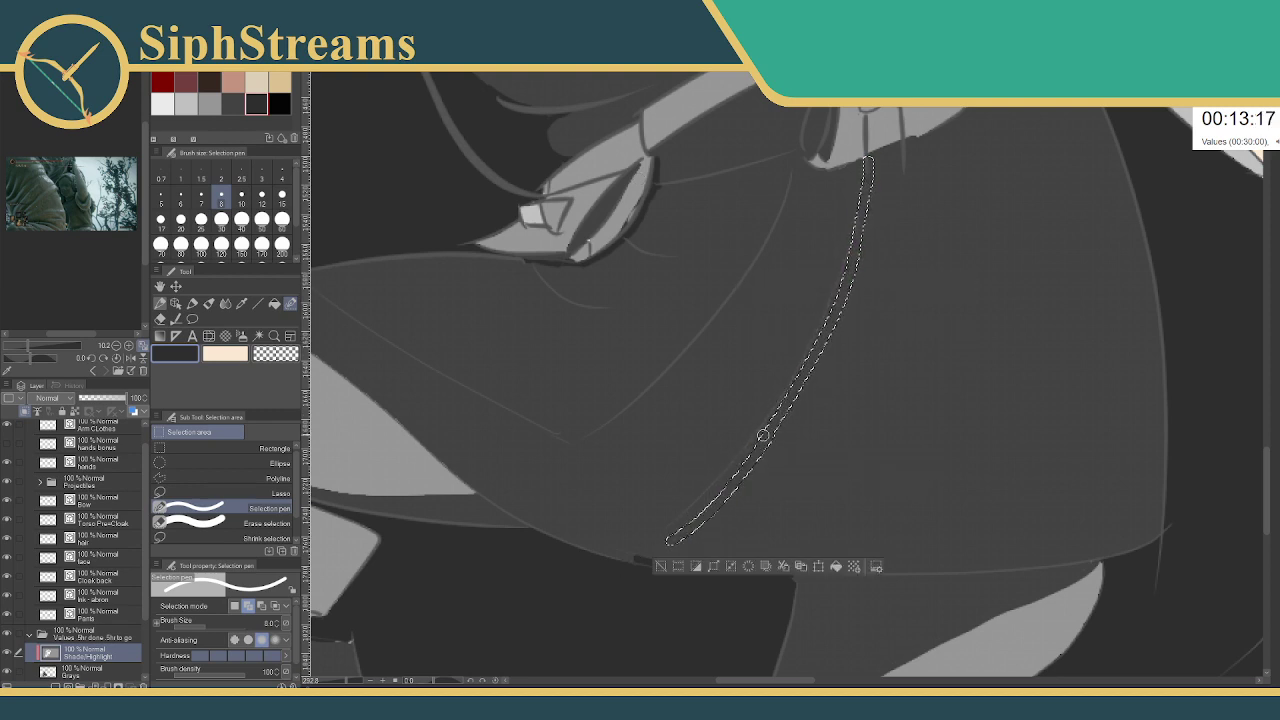
{"action": "left_click_drag", "start_coordinate": [757, 441], "coordinate": [636, 547]}
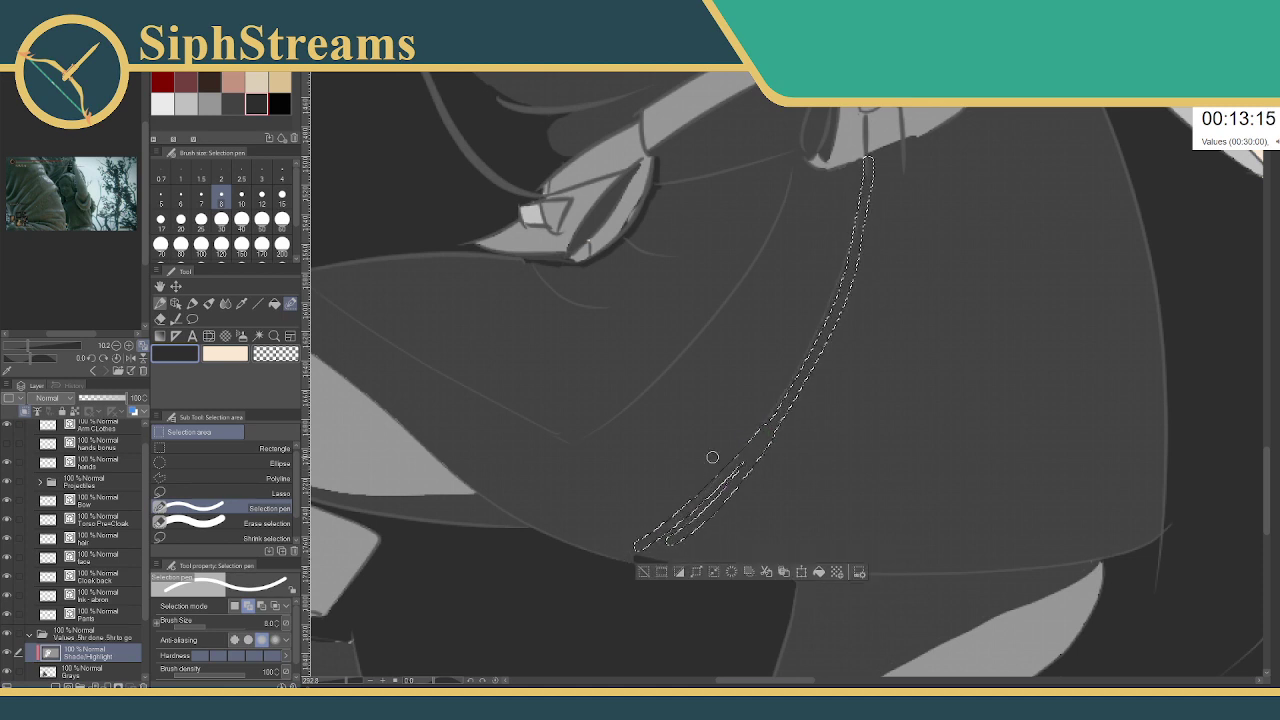
{"action": "key", "text": "ctrl+z"}
{"action": "left_click_drag", "start_coordinate": [672, 542], "coordinate": [670, 544]}
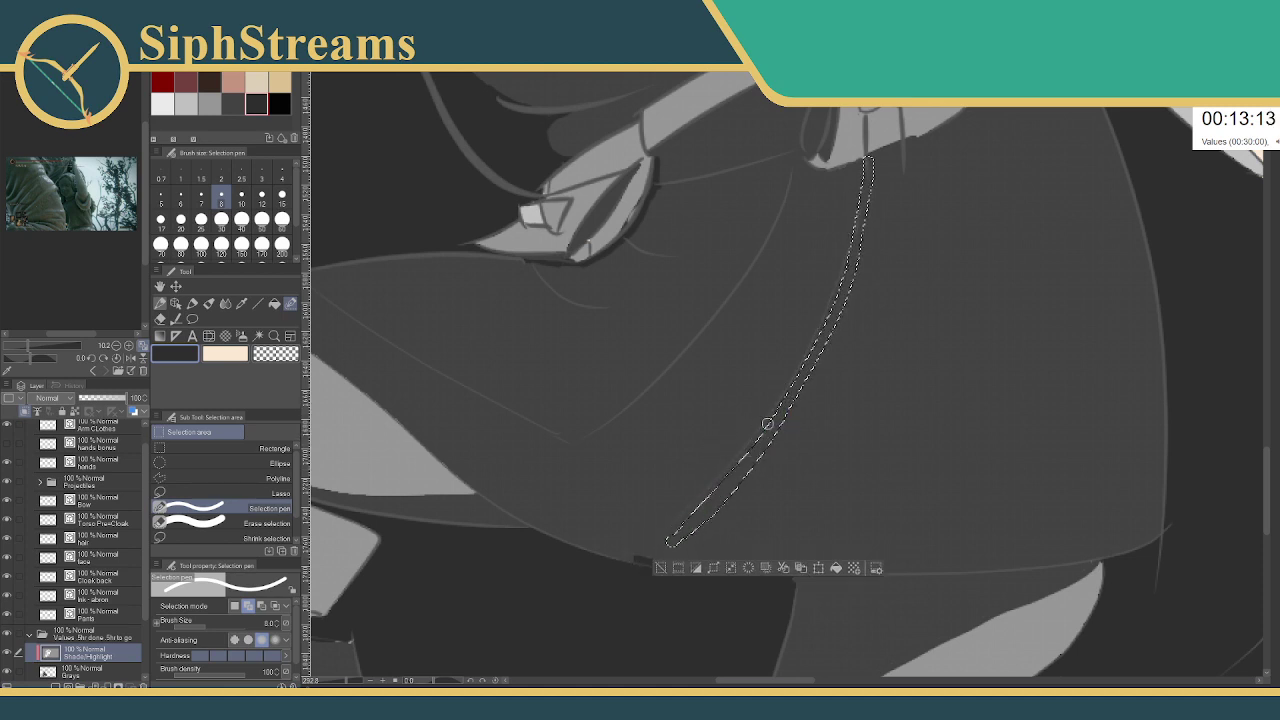
{"action": "mouse_move", "coordinate": [711, 497]}
{"action": "left_mouse_down"}
{"action": "mouse_move", "coordinate": [648, 561]}
{"action": "mouse_move", "coordinate": [679, 524]}
{"action": "mouse_move", "coordinate": [650, 556]}
{"action": "left_mouse_up"}
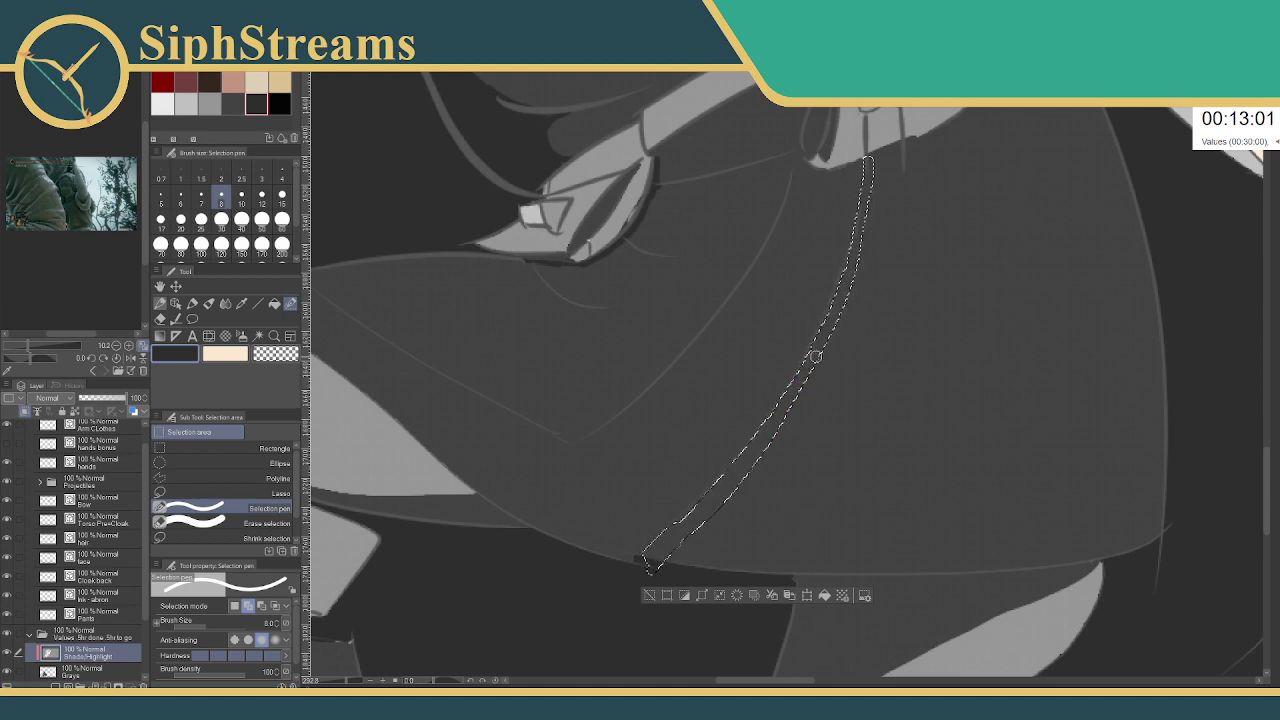
{"action": "left_click", "coordinate": [824, 595]}
{"action": "left_click", "coordinate": [648, 596]}
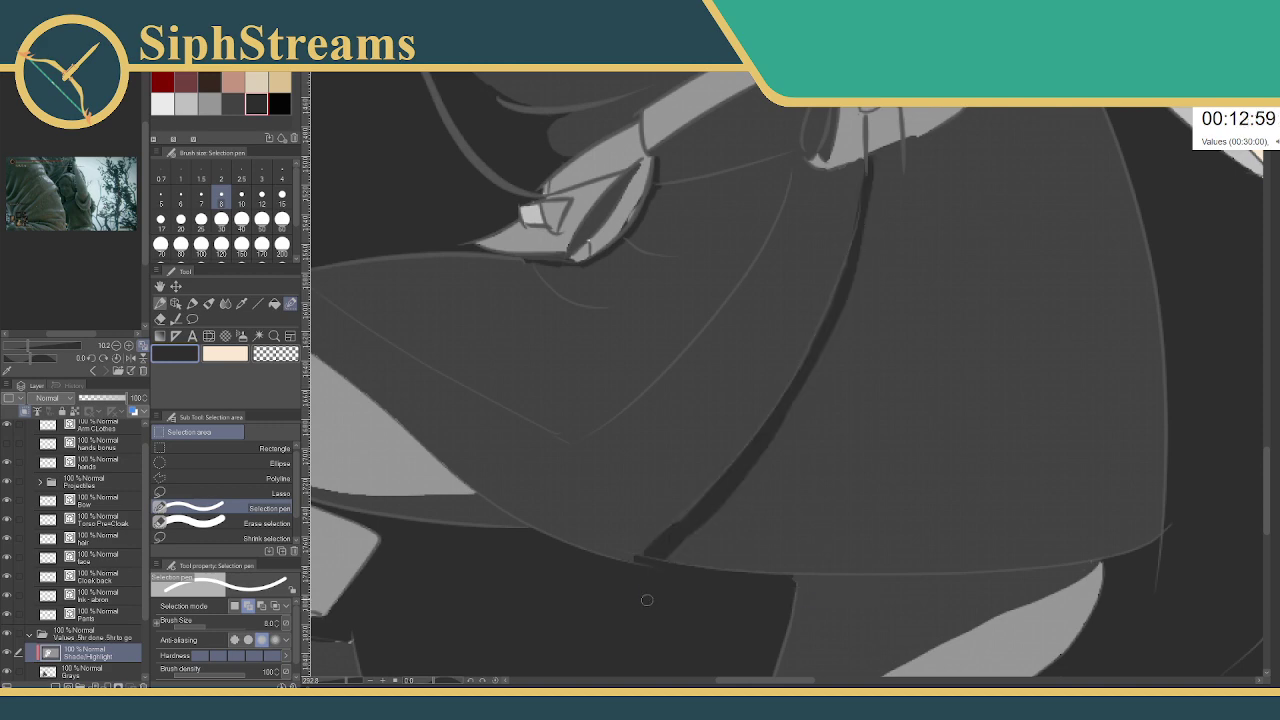
- Fill two short strokes on the skirt below the pouch with the dark gray swatch nearest black
{"action": "left_click_drag", "start_coordinate": [350, 682], "coordinate": [330, 682]}
{"action": "left_click_drag", "start_coordinate": [330, 682], "coordinate": [343, 685]}
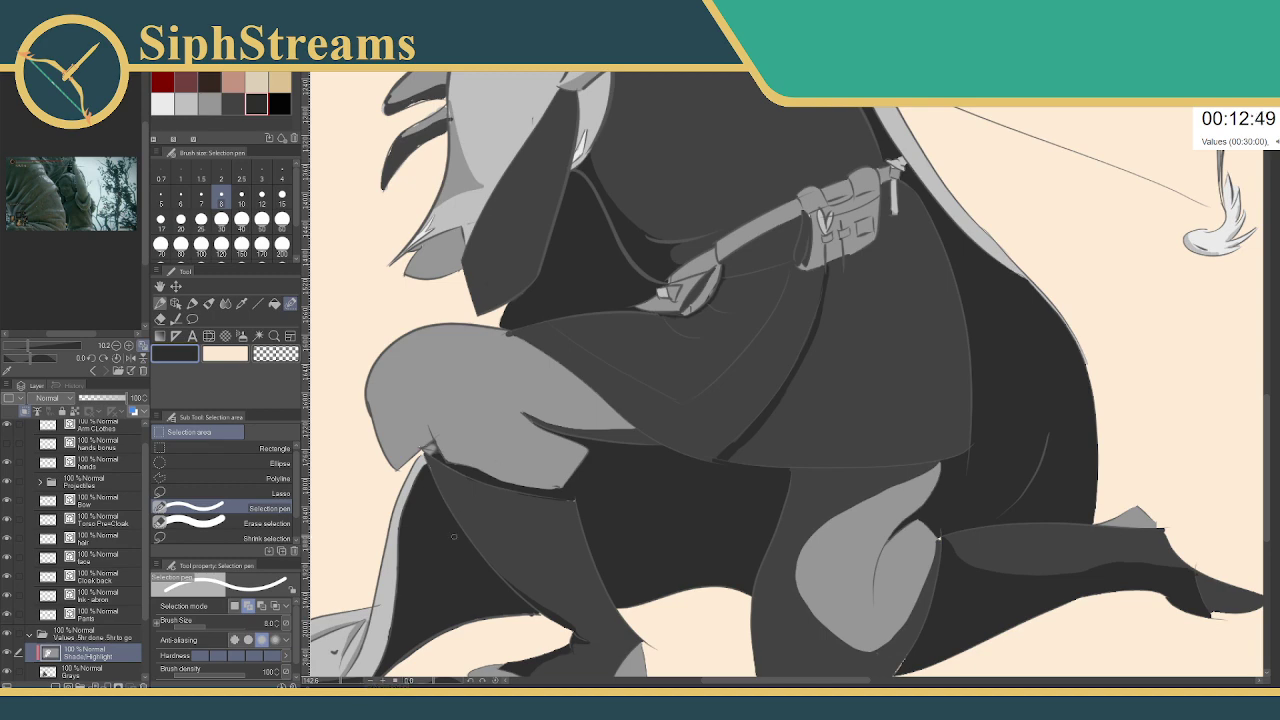
{"action": "left_click_drag", "start_coordinate": [343, 685], "coordinate": [316, 719]}
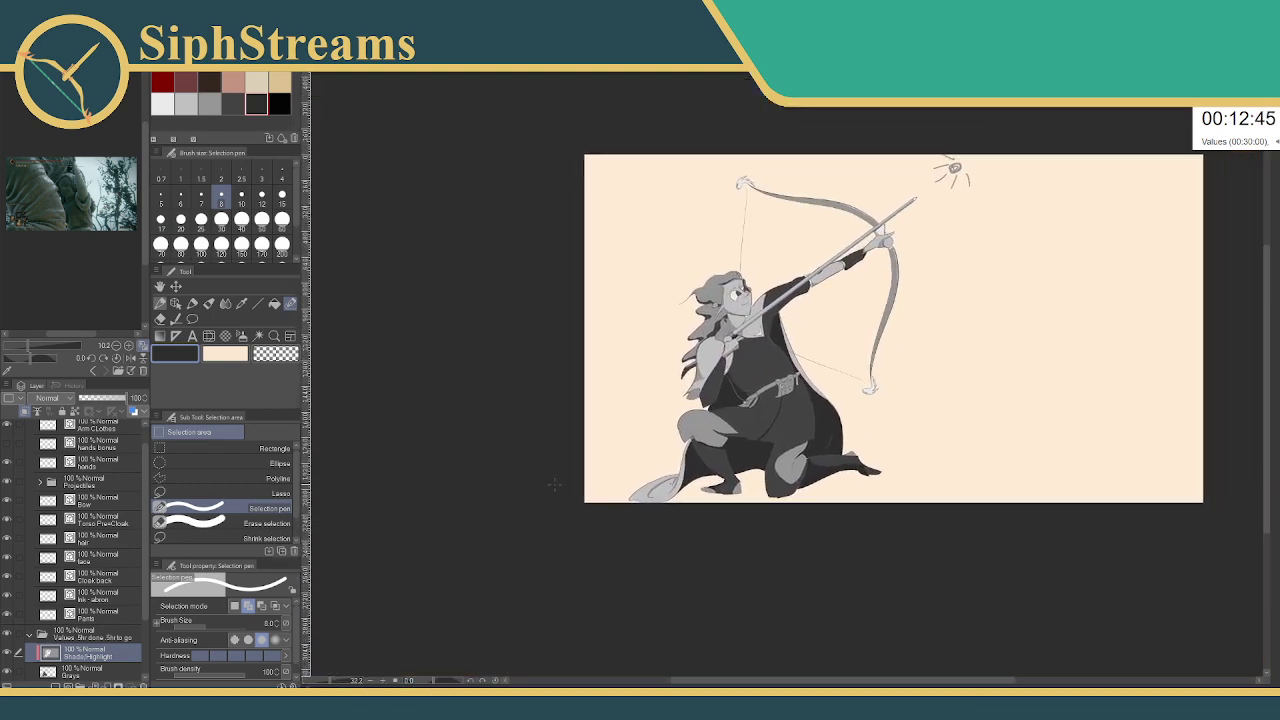
{"action": "mouse_move", "coordinate": [554, 486]}
{"action": "left_mouse_down"}
{"action": "mouse_move", "coordinate": [494, 520]}
{"action": "mouse_move", "coordinate": [509, 515]}
{"action": "left_mouse_up"}
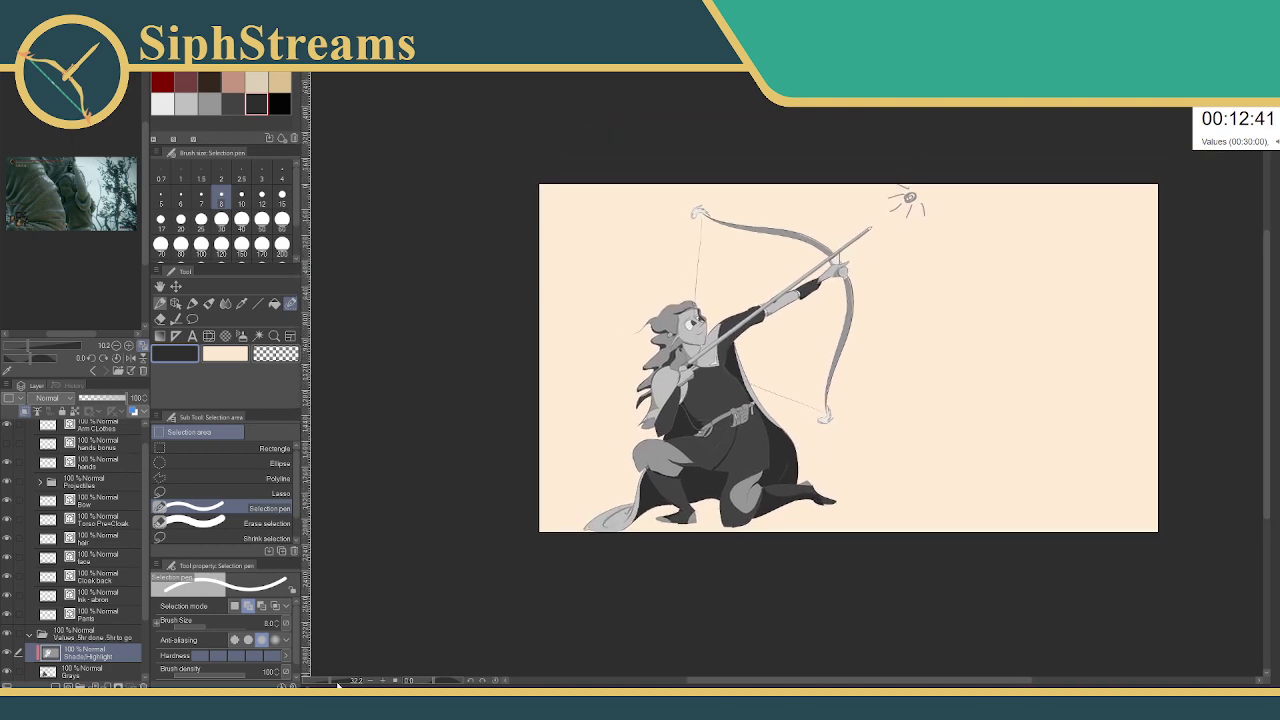
{"action": "left_click_drag", "start_coordinate": [331, 685], "coordinate": [342, 685]}
{"action": "left_click_drag", "start_coordinate": [406, 598], "coordinate": [541, 281]}
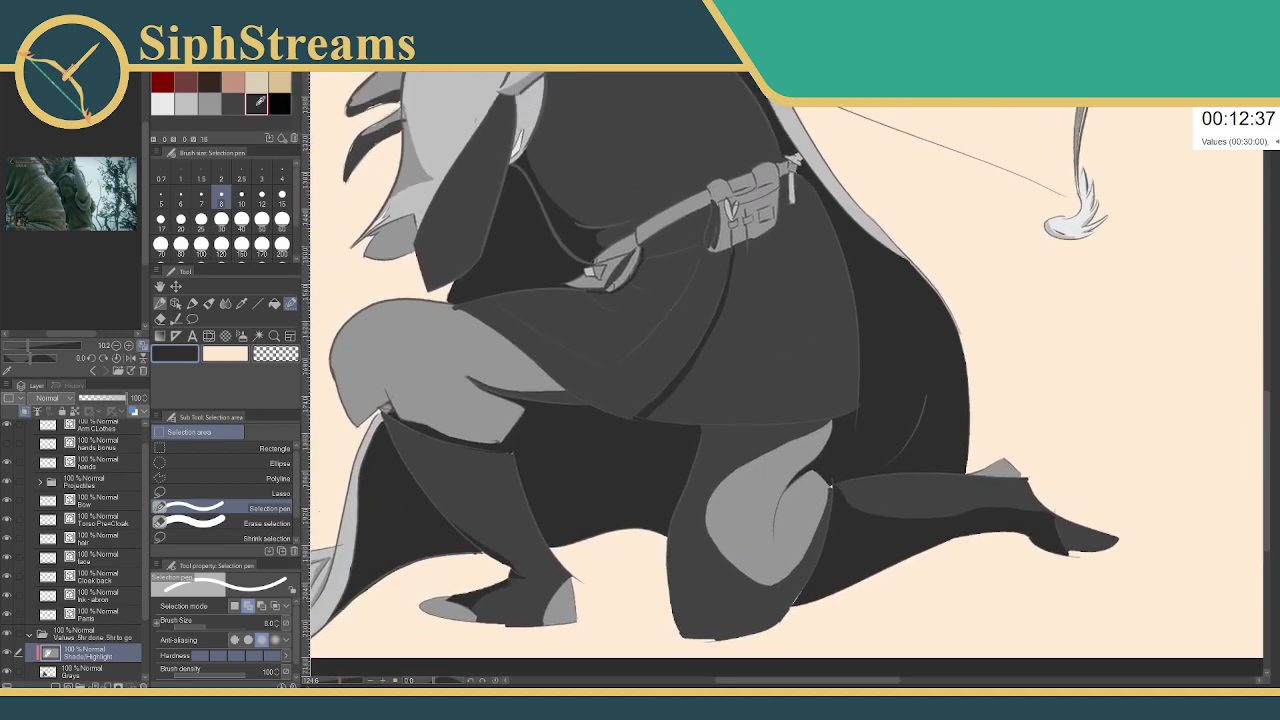
{"action": "left_click", "coordinate": [238, 104]}
{"action": "left_click_drag", "start_coordinate": [759, 340], "coordinate": [766, 378]}
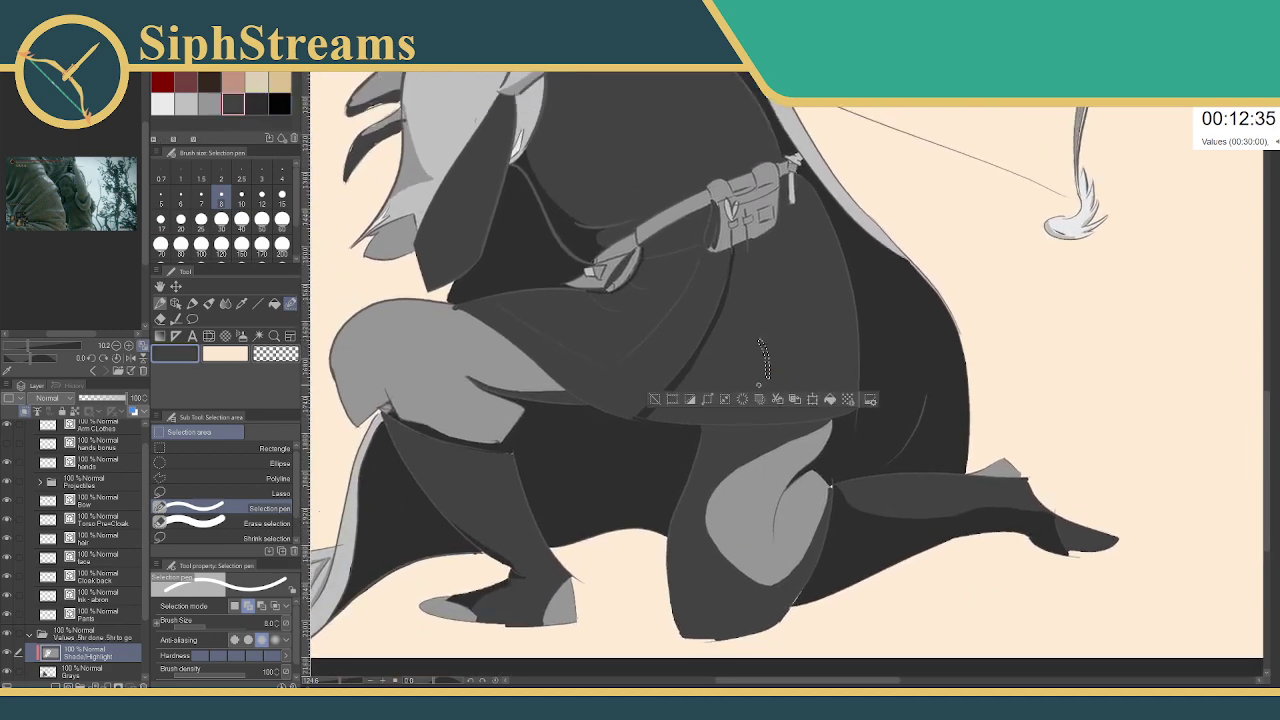
{"action": "left_click", "coordinate": [256, 104]}
{"action": "left_click_drag", "start_coordinate": [764, 322], "coordinate": [787, 372]}
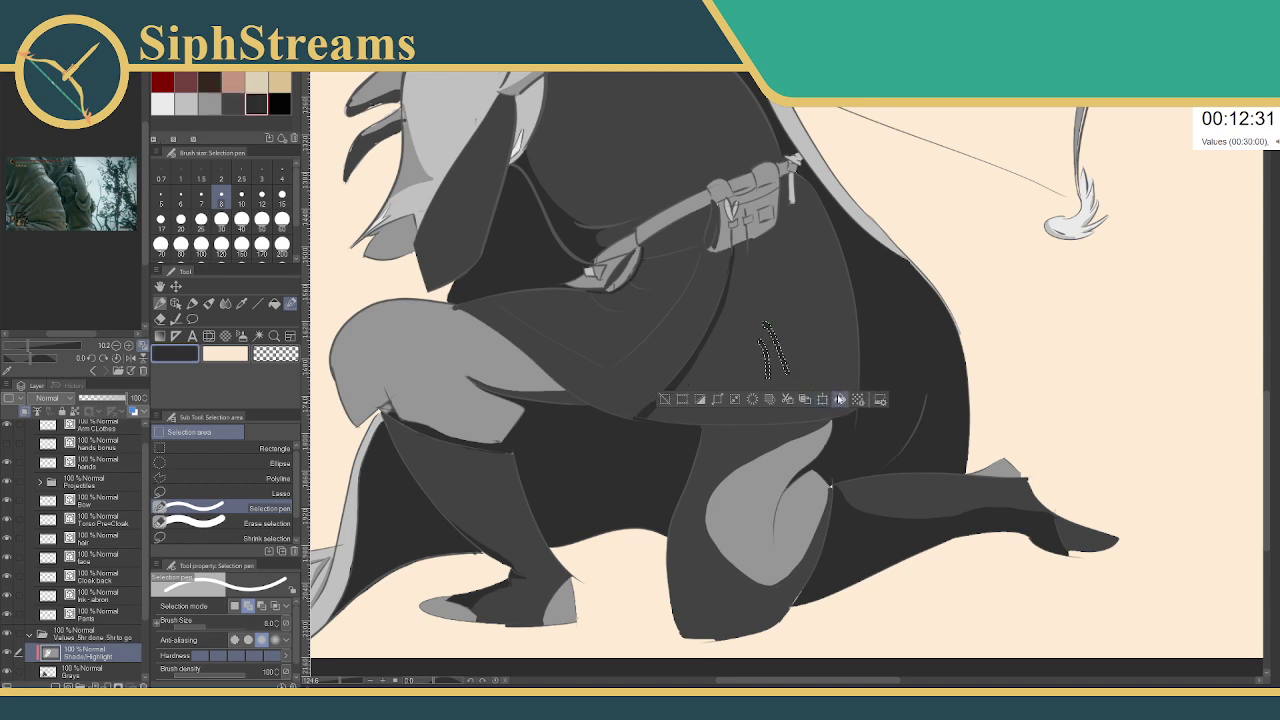
- Undo the accidental crop of the canvas and deselect the two short strokes
{"action": "left_click", "coordinate": [652, 398]}
{"action": "left_click", "coordinate": [629, 423]}
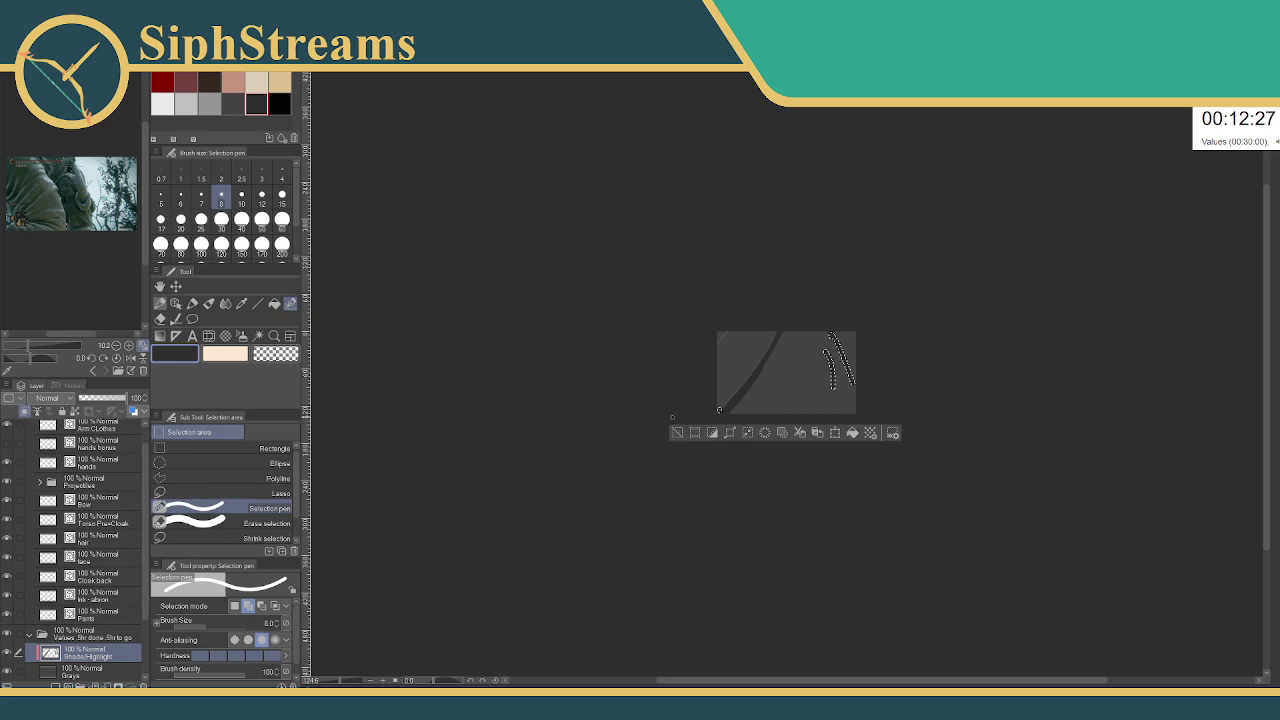
{"action": "key", "text": "ctrl+z"}
{"action": "left_click_drag", "start_coordinate": [674, 434], "coordinate": [1066, 154]}
{"action": "left_click", "coordinate": [674, 529]}
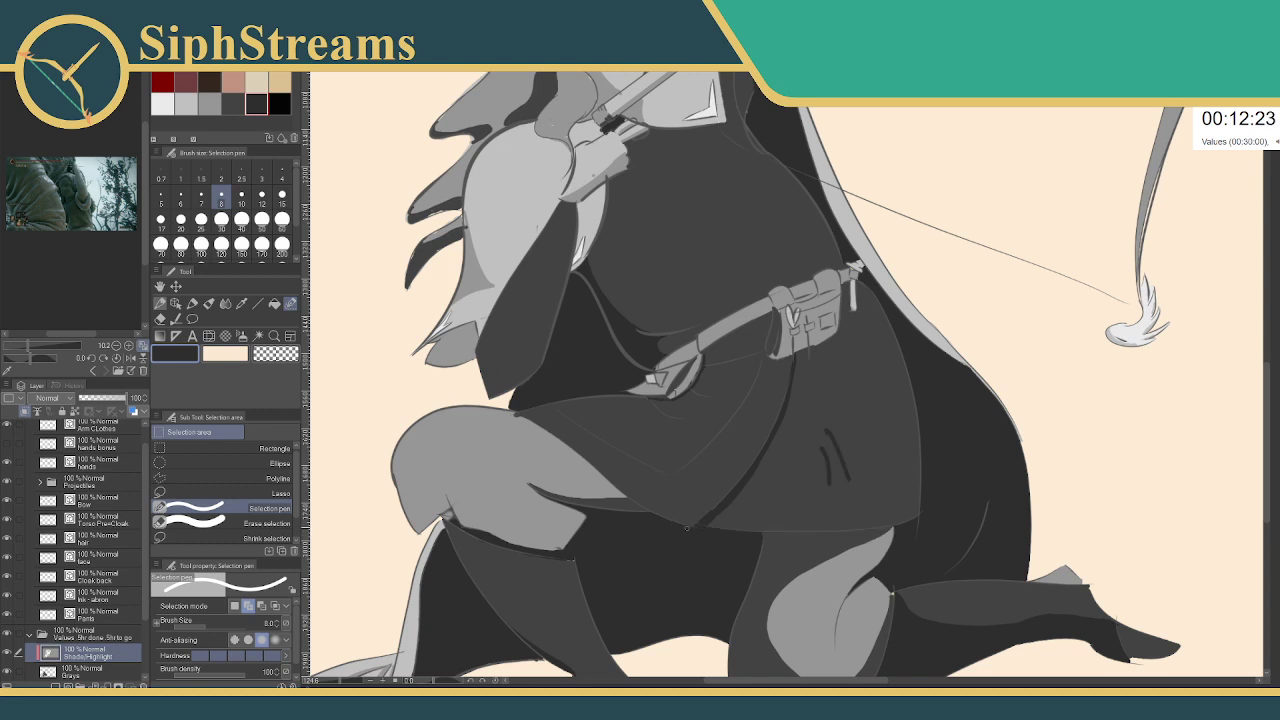
- Erase the two short strokes on the skirt using a size 50 selection pen and deselect
{"action": "left_click_drag", "start_coordinate": [775, 476], "coordinate": [714, 492]}
{"action": "left_click", "coordinate": [262, 218]}
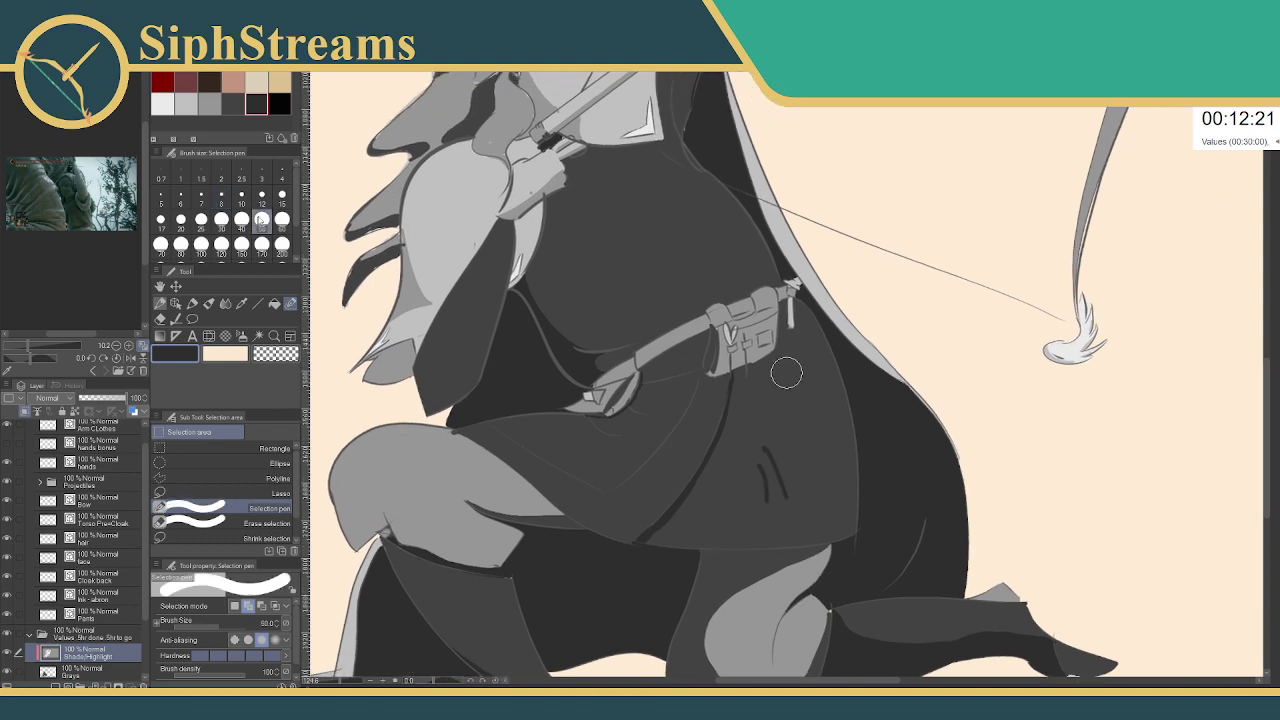
{"action": "left_click_drag", "start_coordinate": [757, 449], "coordinate": [785, 515]}
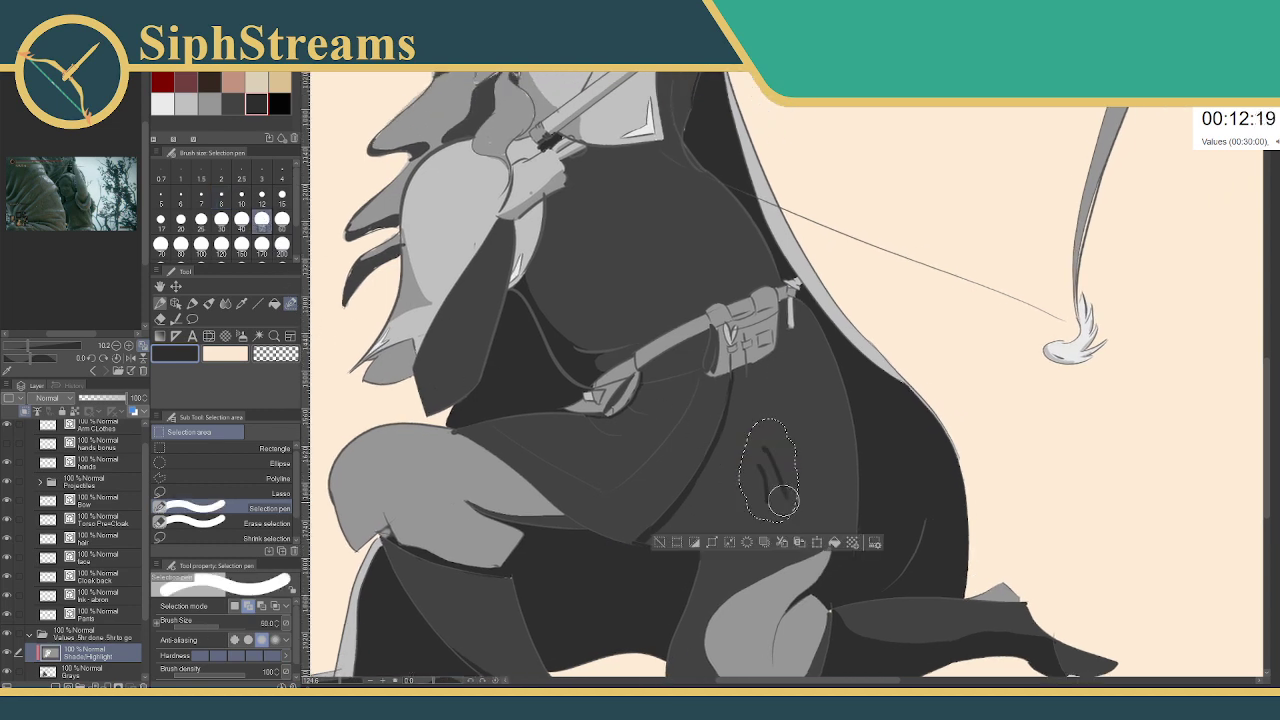
{"action": "left_click", "coordinate": [660, 542]}
- Erase the dark fold shadow on the skirt, first just below the pouch and then down toward the hem, and deselect
{"action": "left_click_drag", "start_coordinate": [675, 459], "coordinate": [684, 427]}
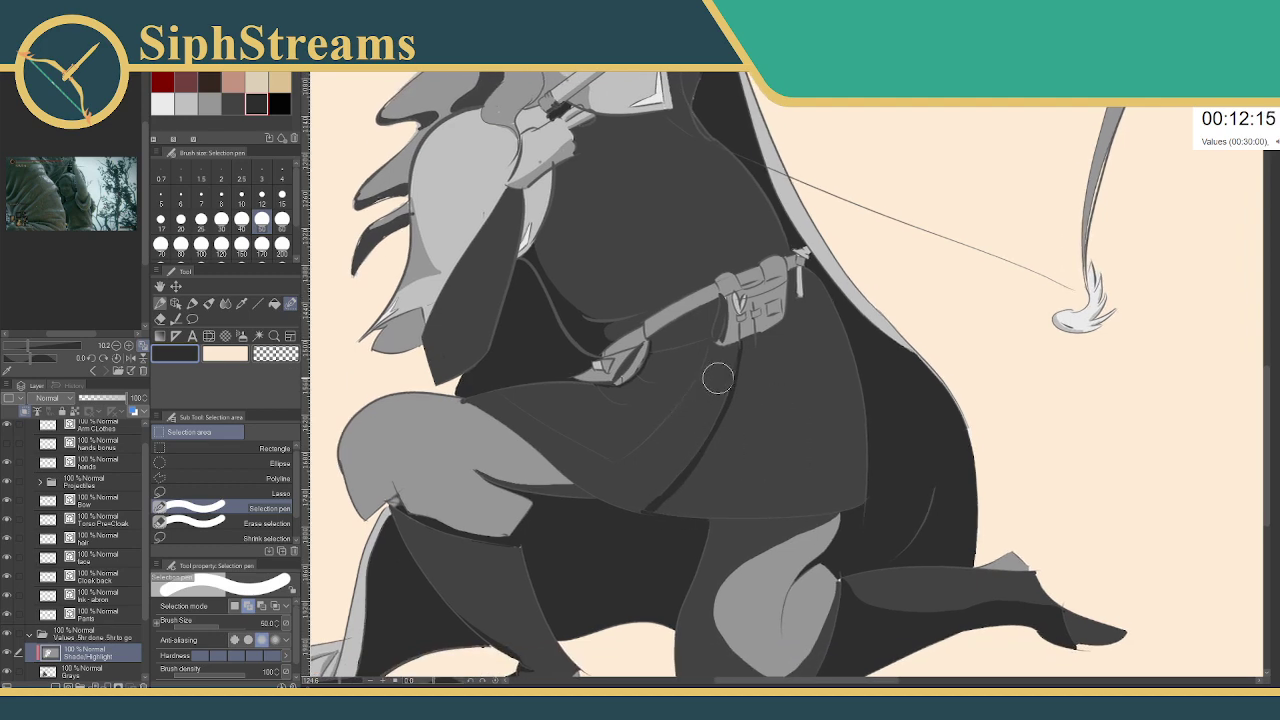
{"action": "mouse_move", "coordinate": [746, 348]}
{"action": "left_mouse_down"}
{"action": "mouse_move", "coordinate": [735, 389]}
{"action": "mouse_move", "coordinate": [744, 337]}
{"action": "left_mouse_up"}
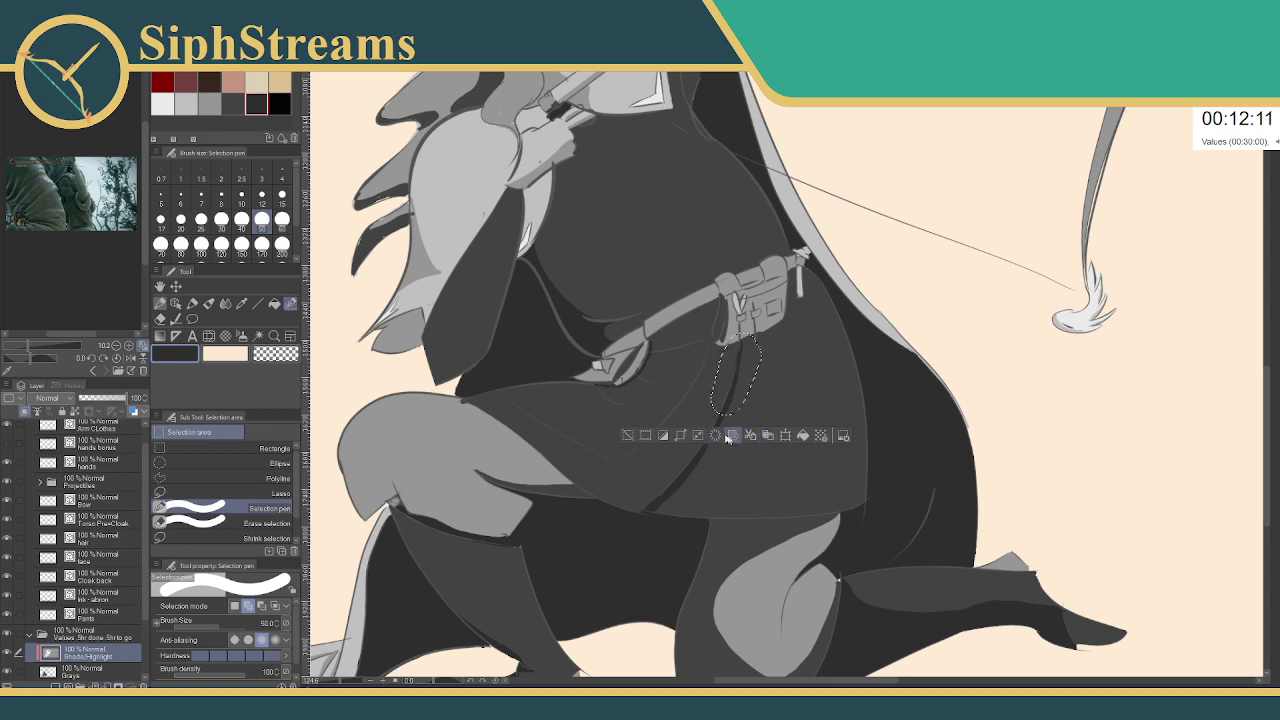
{"action": "left_click", "coordinate": [627, 436]}
{"action": "left_click_drag", "start_coordinate": [729, 400], "coordinate": [686, 491]}
{"action": "left_click_drag", "start_coordinate": [718, 434], "coordinate": [657, 535]}
{"action": "left_click_drag", "start_coordinate": [706, 450], "coordinate": [640, 560]}
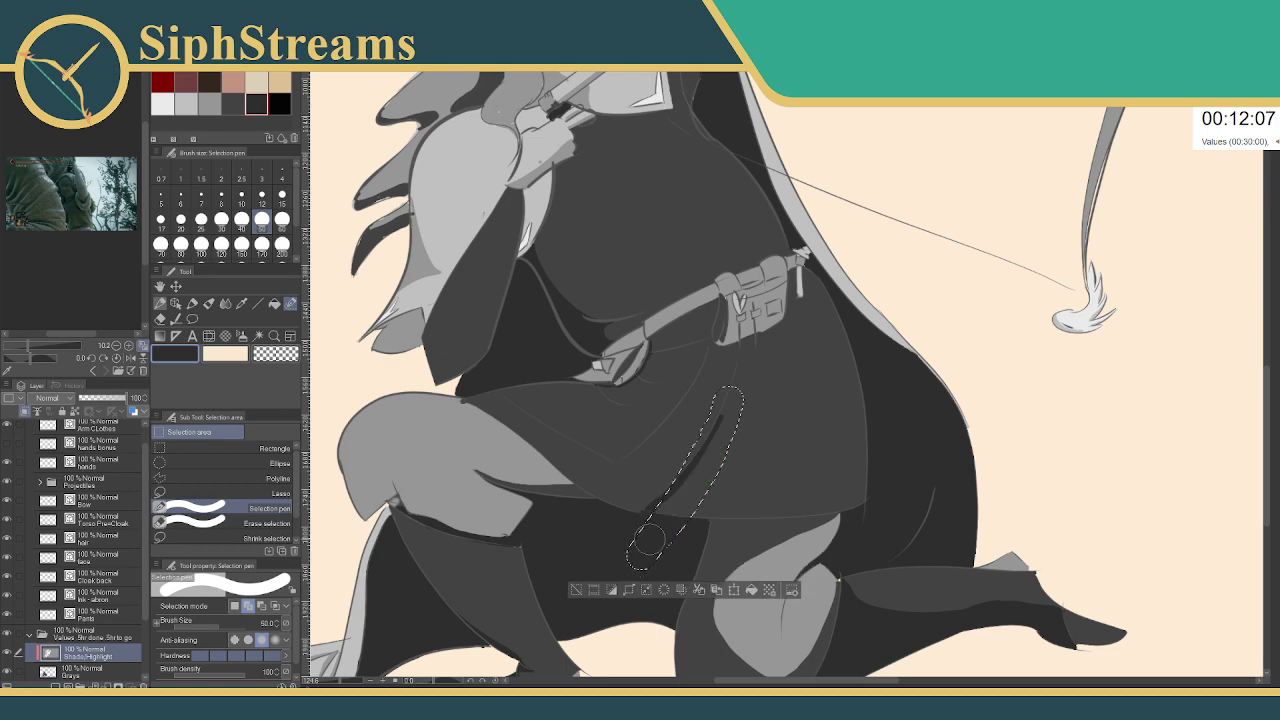
{"action": "left_click", "coordinate": [596, 591]}
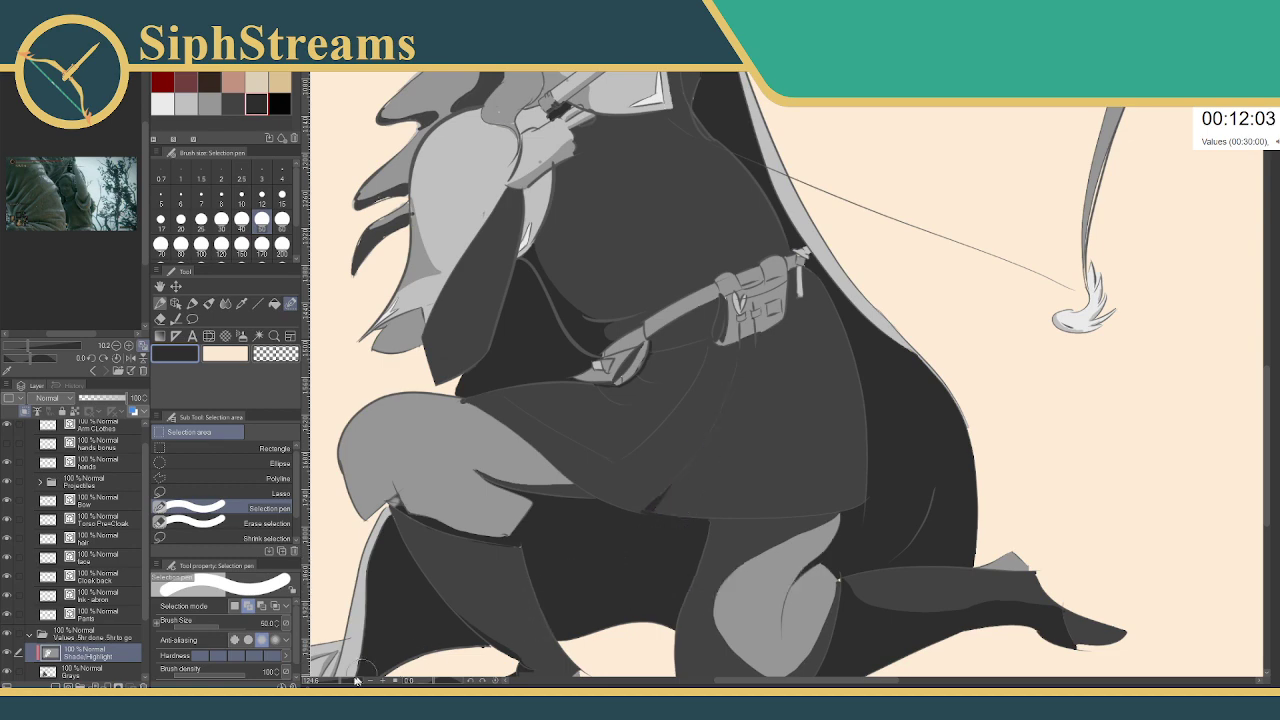
{"action": "left_click_drag", "start_coordinate": [341, 681], "coordinate": [344, 683]}
{"action": "left_click_drag", "start_coordinate": [413, 627], "coordinate": [496, 599]}
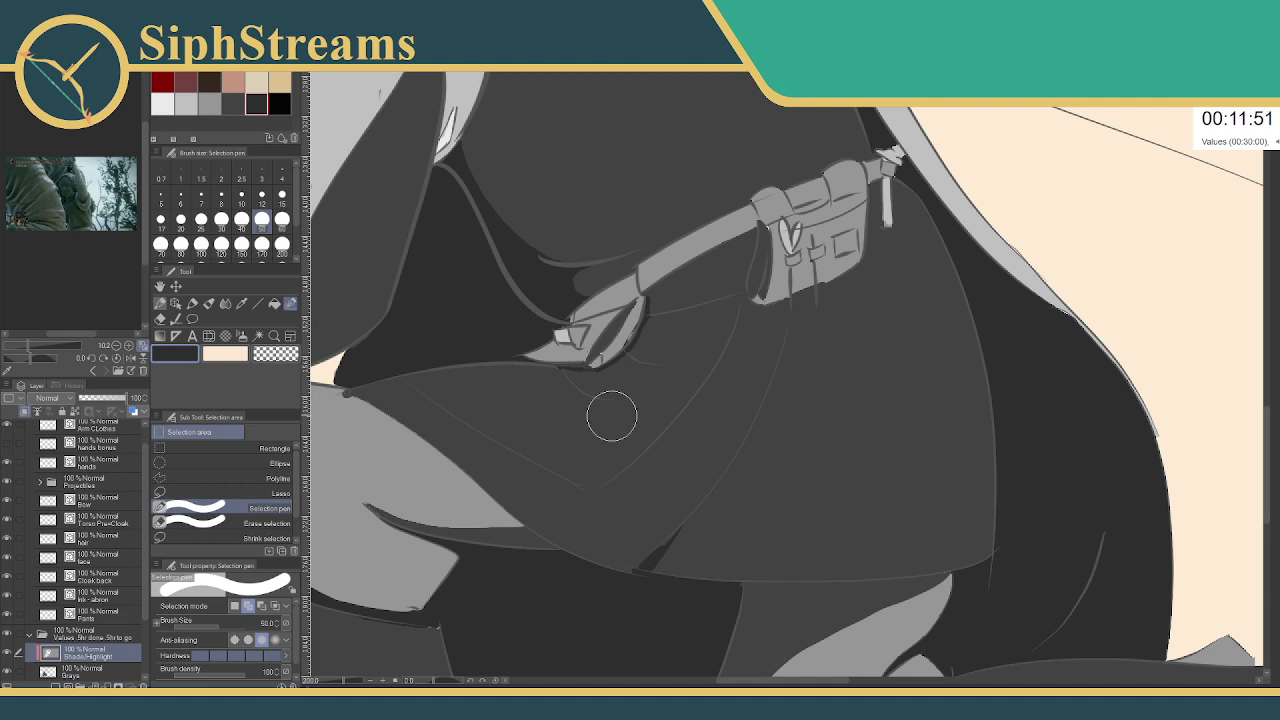
{"action": "left_click_drag", "start_coordinate": [678, 336], "coordinate": [660, 447]}
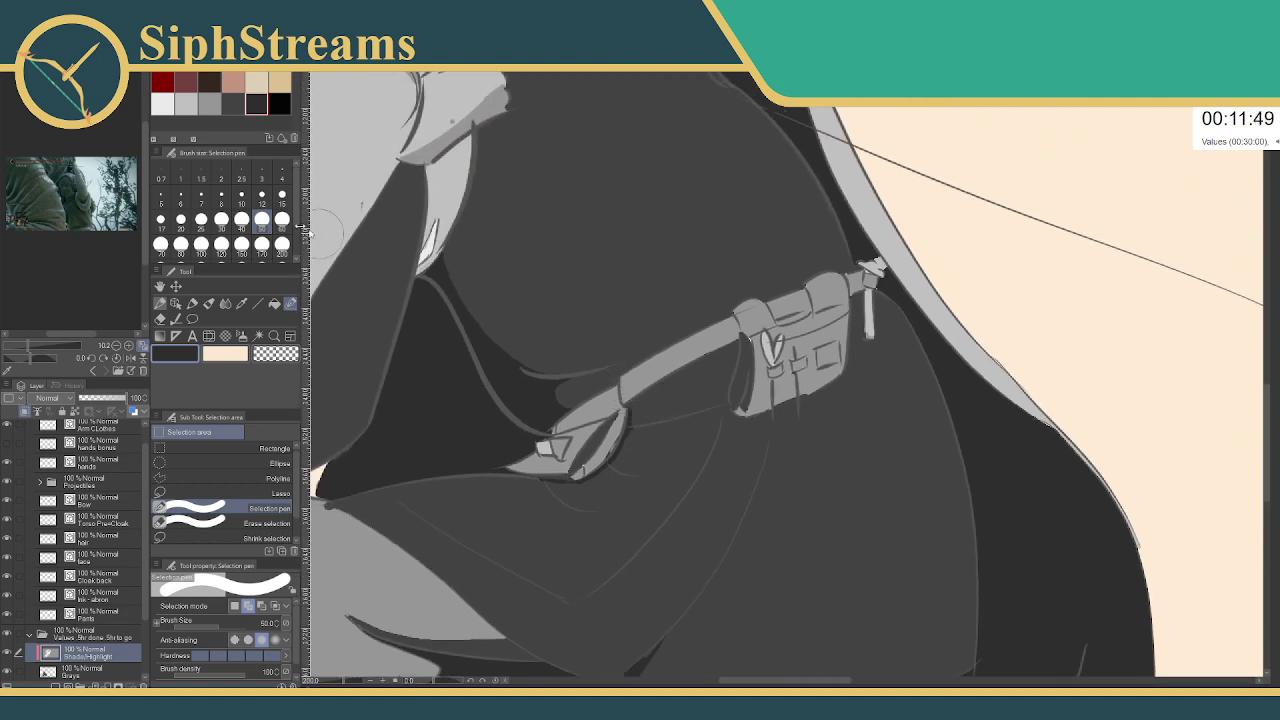
{"action": "left_click", "coordinate": [261, 178]}
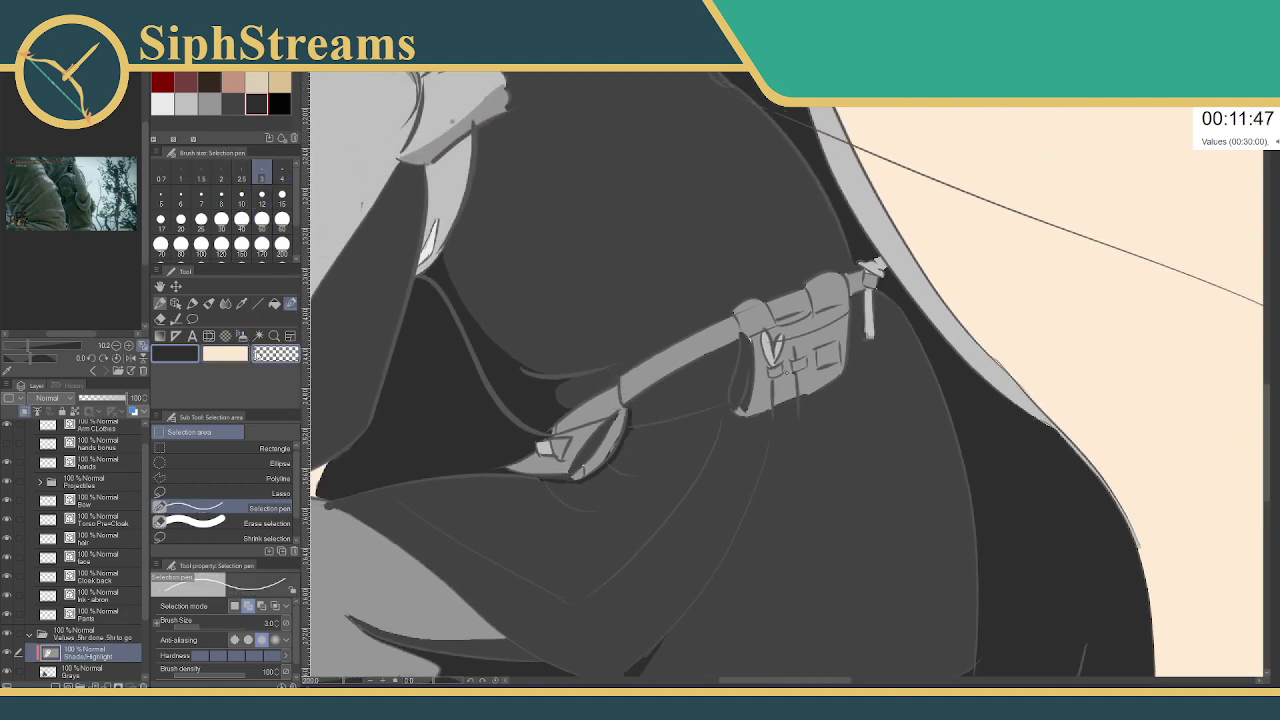
{"action": "left_click", "coordinate": [210, 102]}
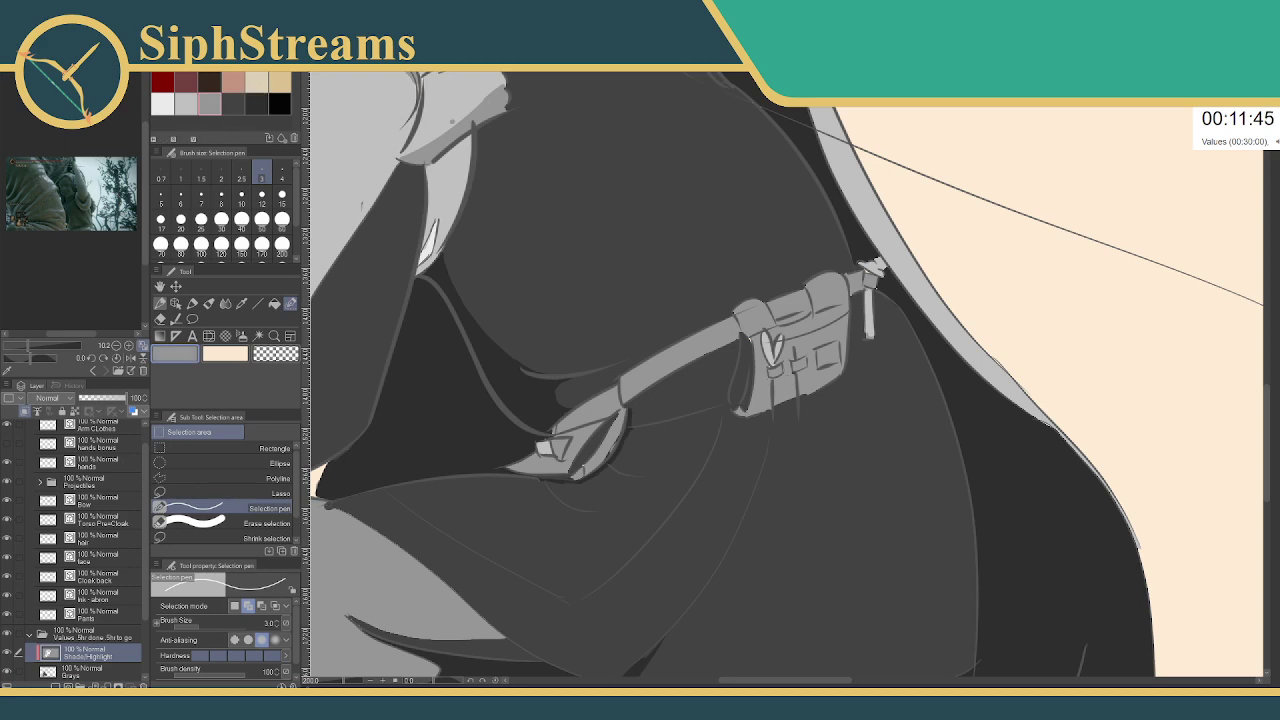
{"action": "left_click_drag", "start_coordinate": [342, 681], "coordinate": [347, 681]}
{"action": "left_click_drag", "start_coordinate": [541, 440], "coordinate": [590, 519]}
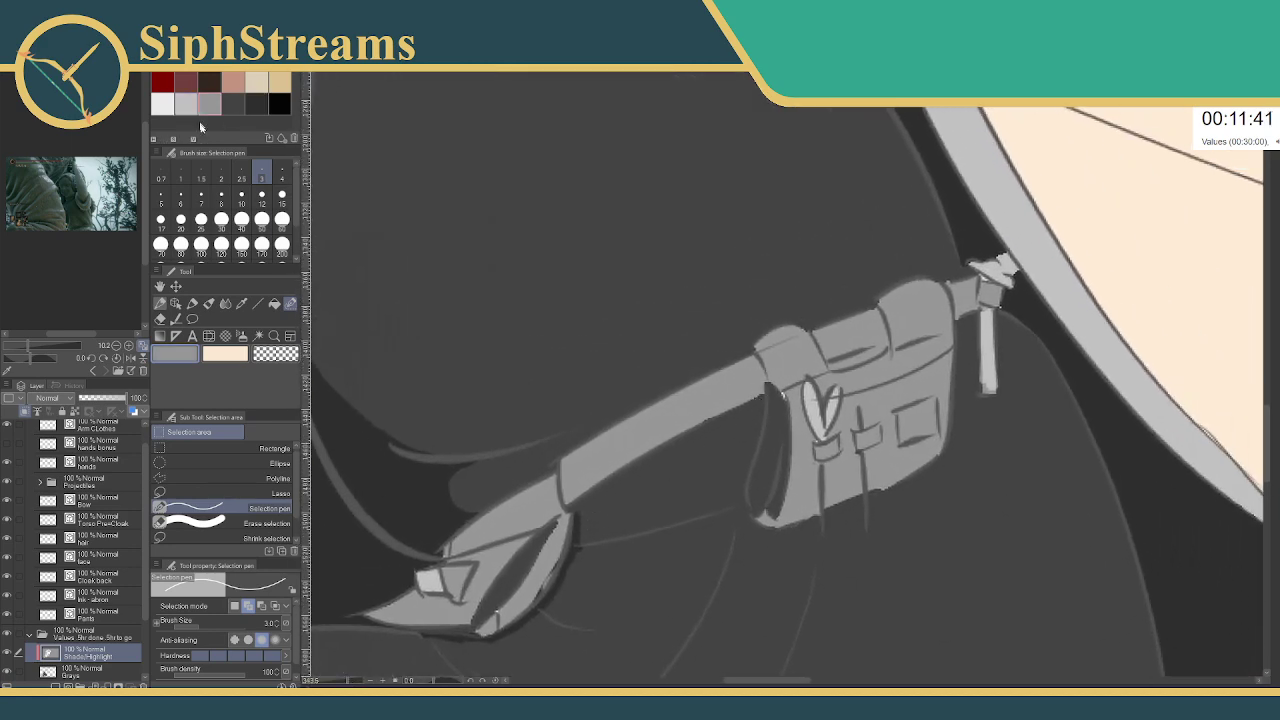
{"action": "left_click_drag", "start_coordinate": [628, 434], "coordinate": [619, 454]}
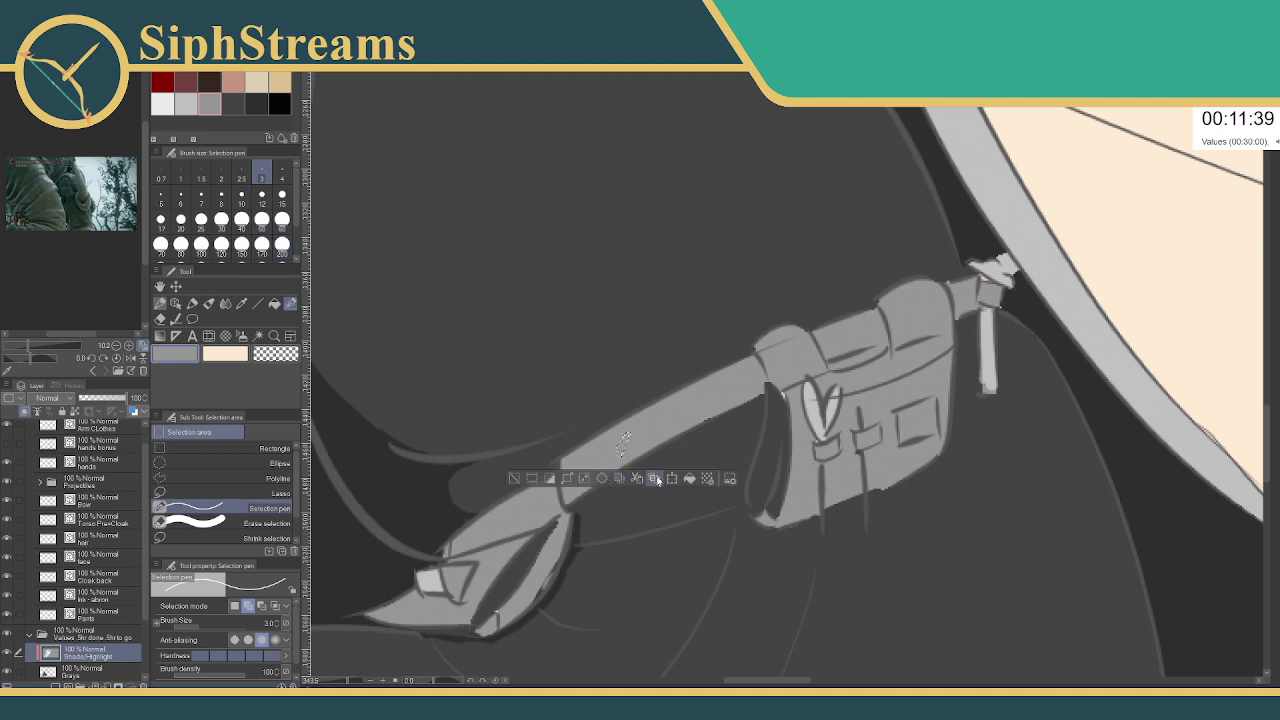
{"action": "left_click", "coordinate": [514, 479]}
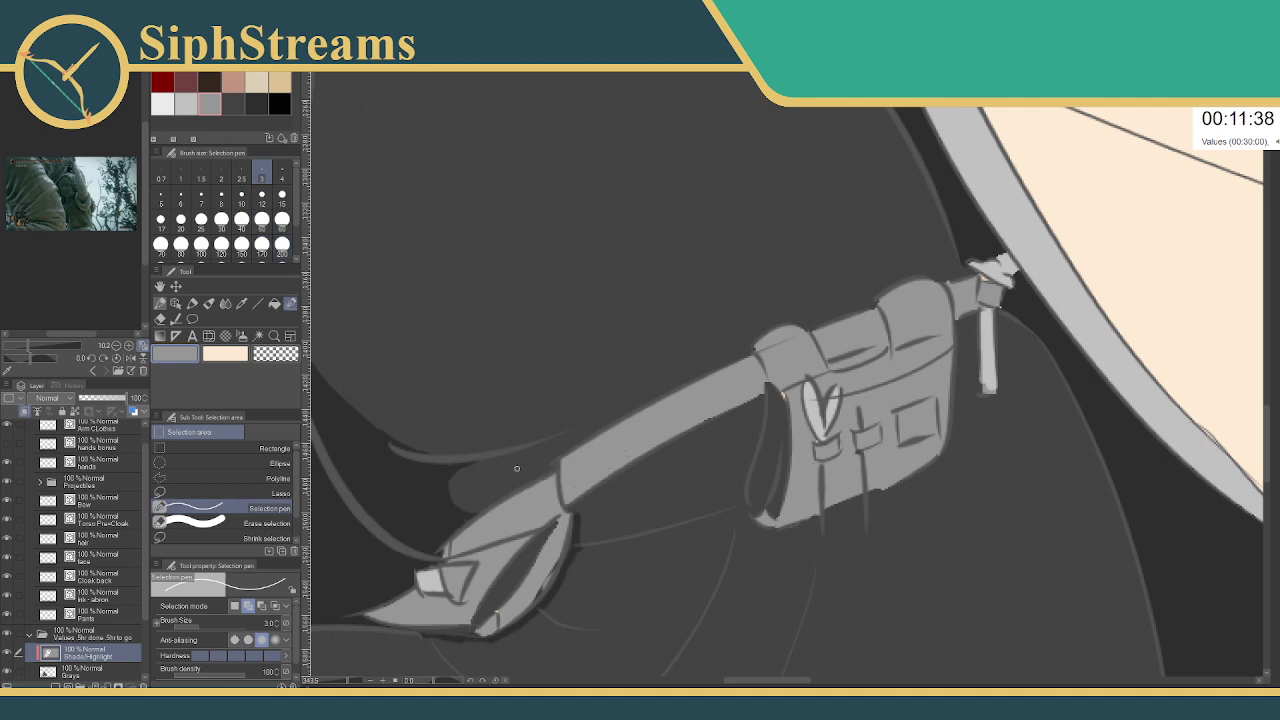
- Fill a shadow along the outer edge of the pouch's front belt loop with the second-darkest gray, using a size 5 selection pen, and deselect
{"action": "left_click", "coordinate": [234, 104]}
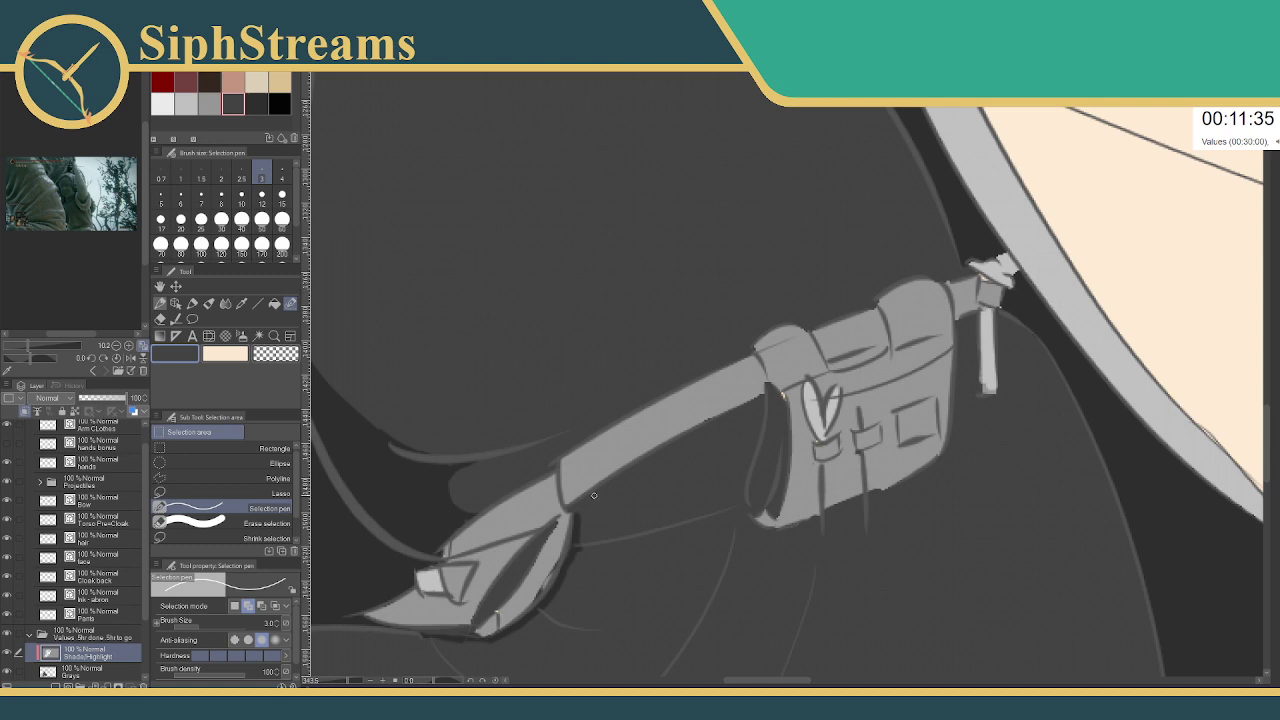
{"action": "left_click_drag", "start_coordinate": [755, 348], "coordinate": [757, 350]}
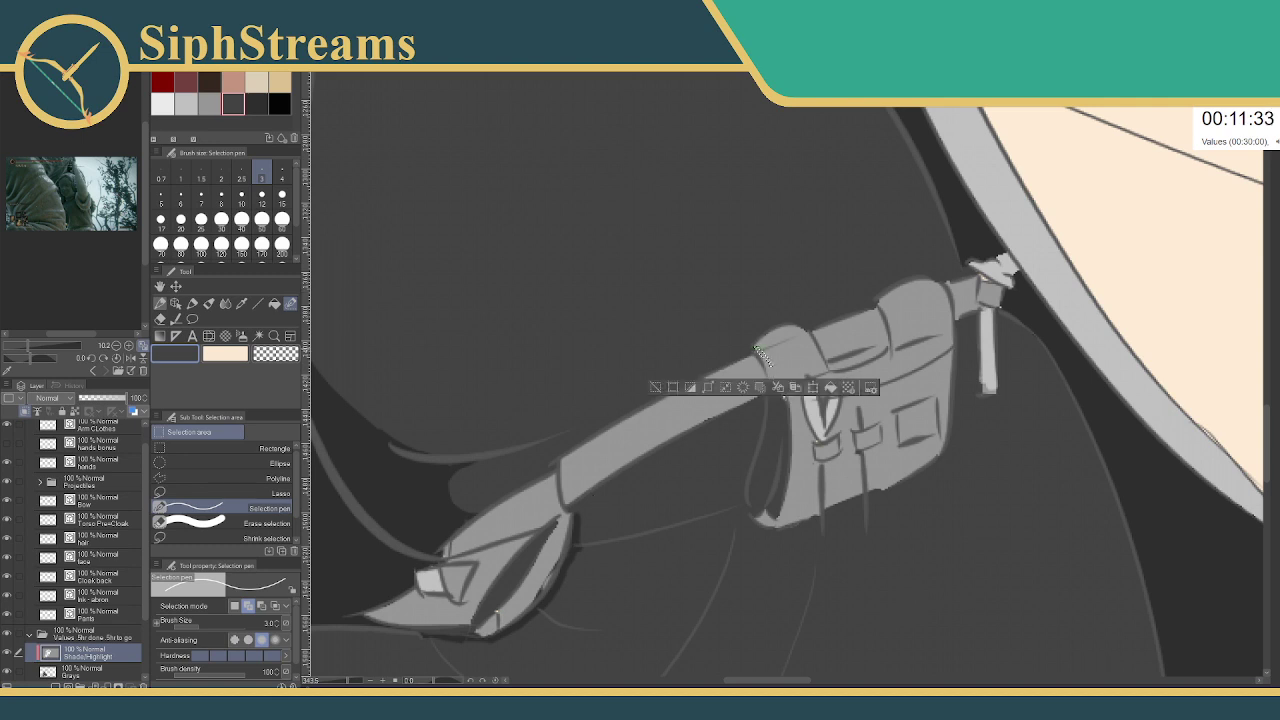
{"action": "key", "text": "ctrl+d"}
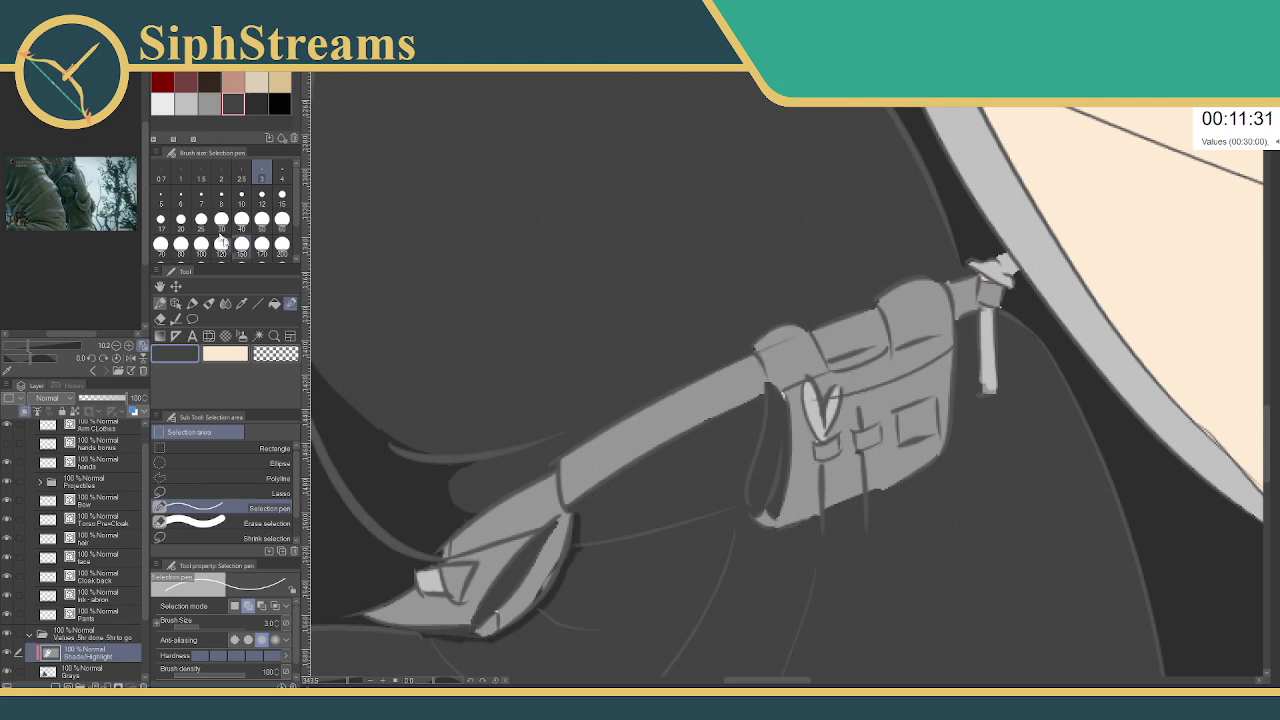
{"action": "left_click", "coordinate": [161, 197]}
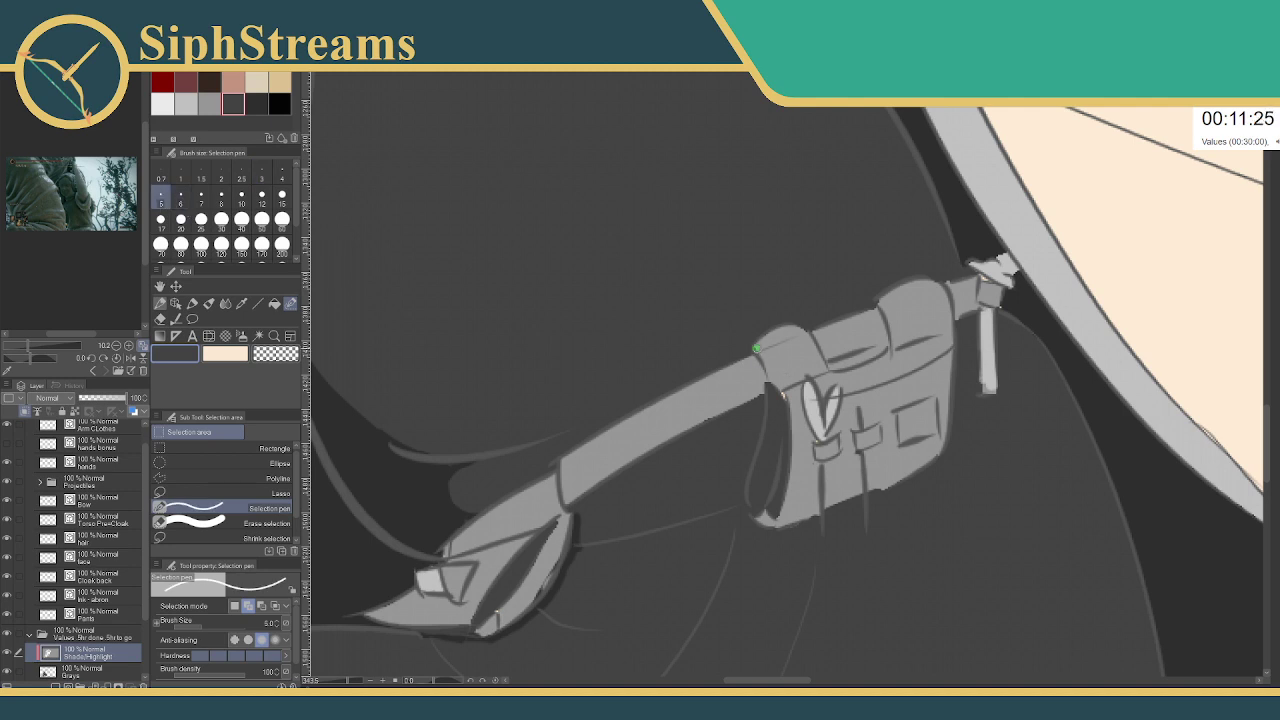
{"action": "left_click_drag", "start_coordinate": [756, 348], "coordinate": [767, 386]}
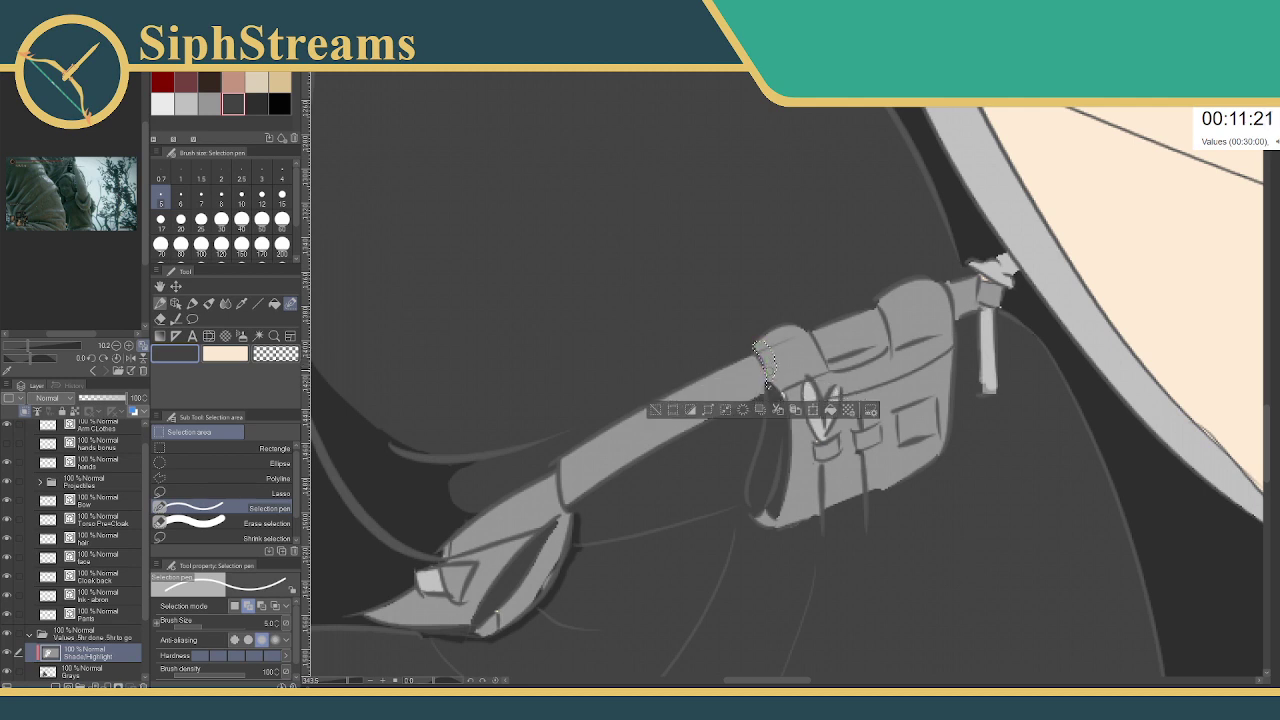
{"action": "left_click", "coordinate": [830, 409]}
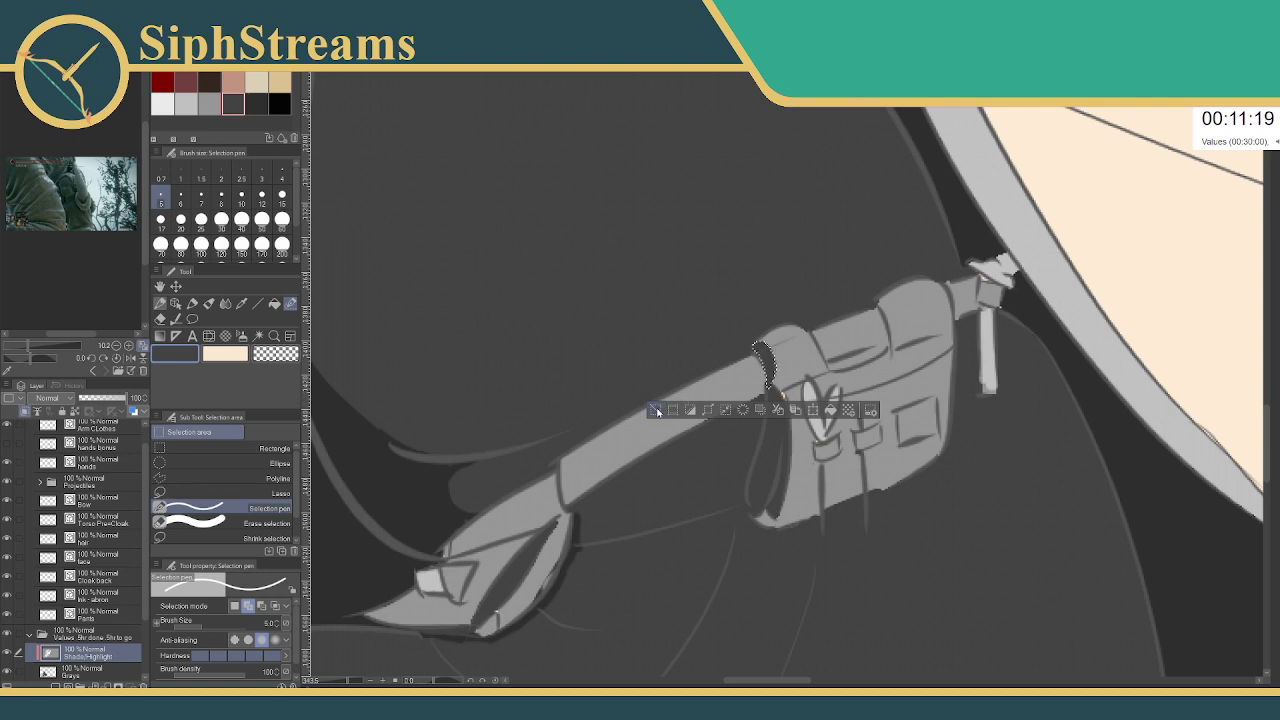
{"action": "left_click", "coordinate": [656, 409]}
- Fill a thin dark gray shadow along the inner edge of the pouch's rear belt loop, touch up its upper end, and deselect
{"action": "left_click_drag", "start_coordinate": [878, 305], "coordinate": [890, 349]}
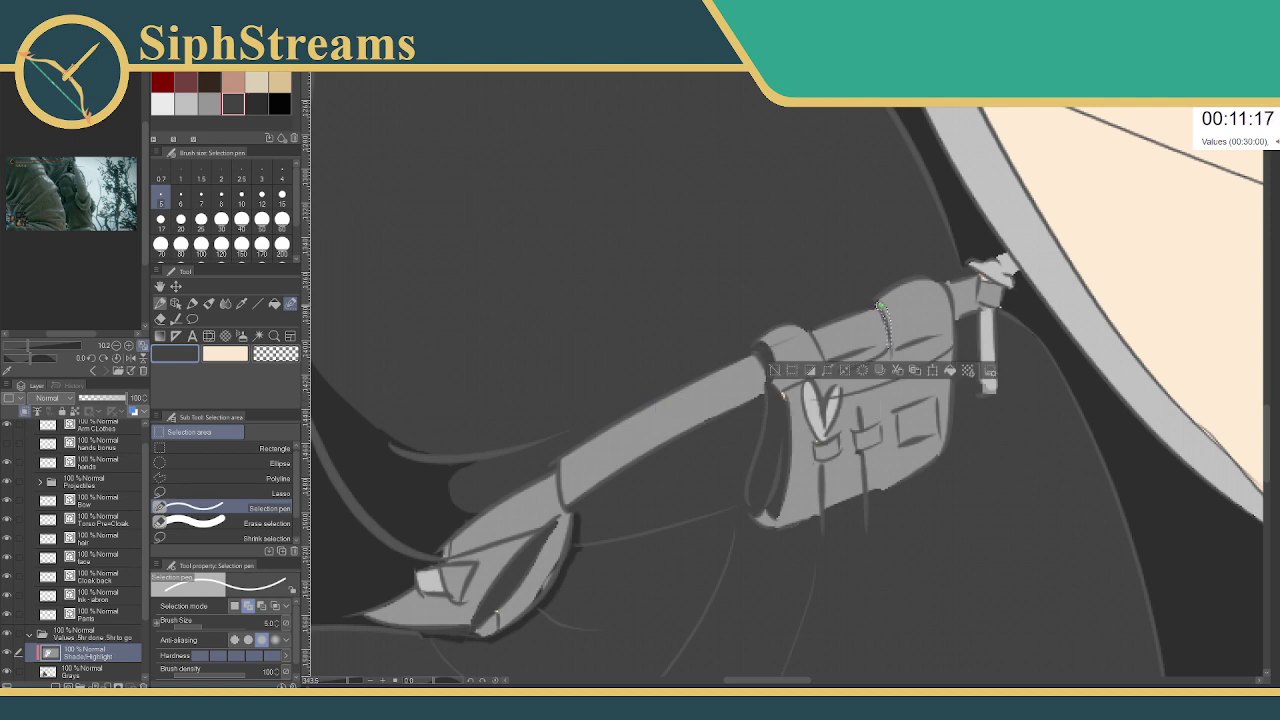
{"action": "left_click_drag", "start_coordinate": [880, 305], "coordinate": [897, 340]}
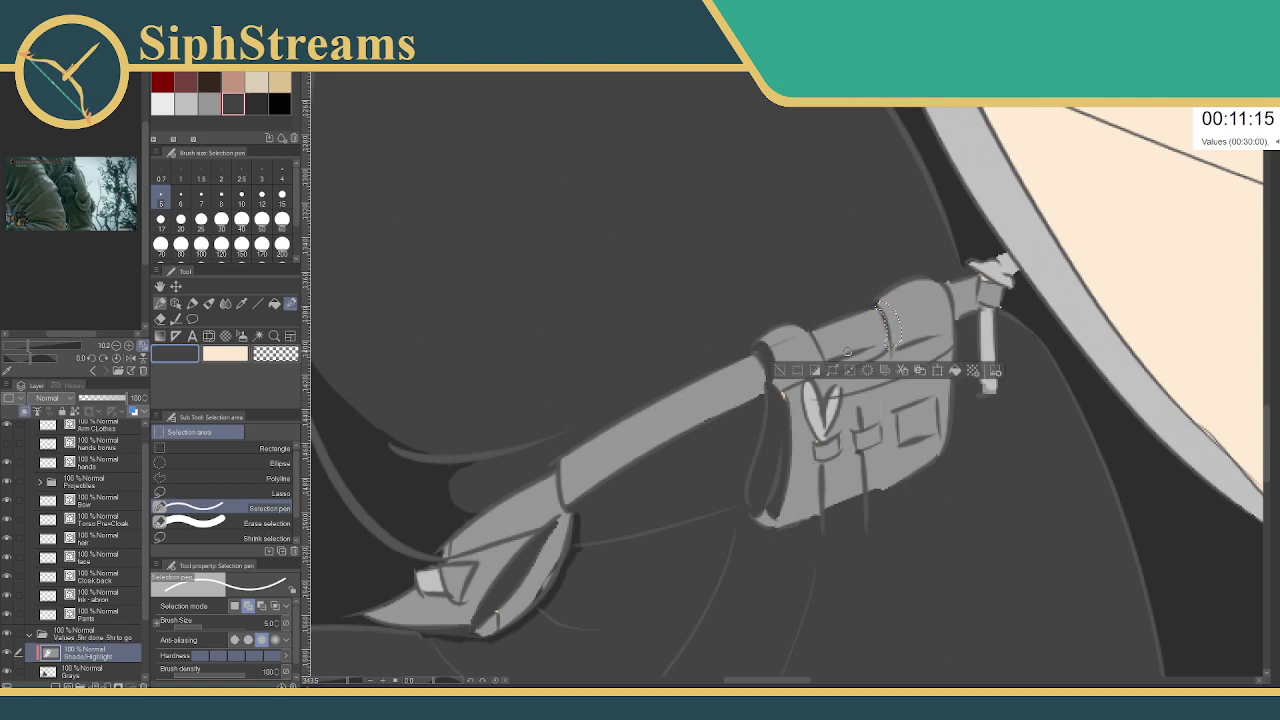
{"action": "left_click", "coordinate": [780, 370]}
{"action": "mouse_move", "coordinate": [880, 305]}
{"action": "left_mouse_down"}
{"action": "mouse_move", "coordinate": [890, 348]}
{"action": "mouse_move", "coordinate": [885, 310]}
{"action": "left_mouse_up"}
{"action": "left_click", "coordinate": [951, 369]}
{"action": "key", "text": "ctrl+d"}
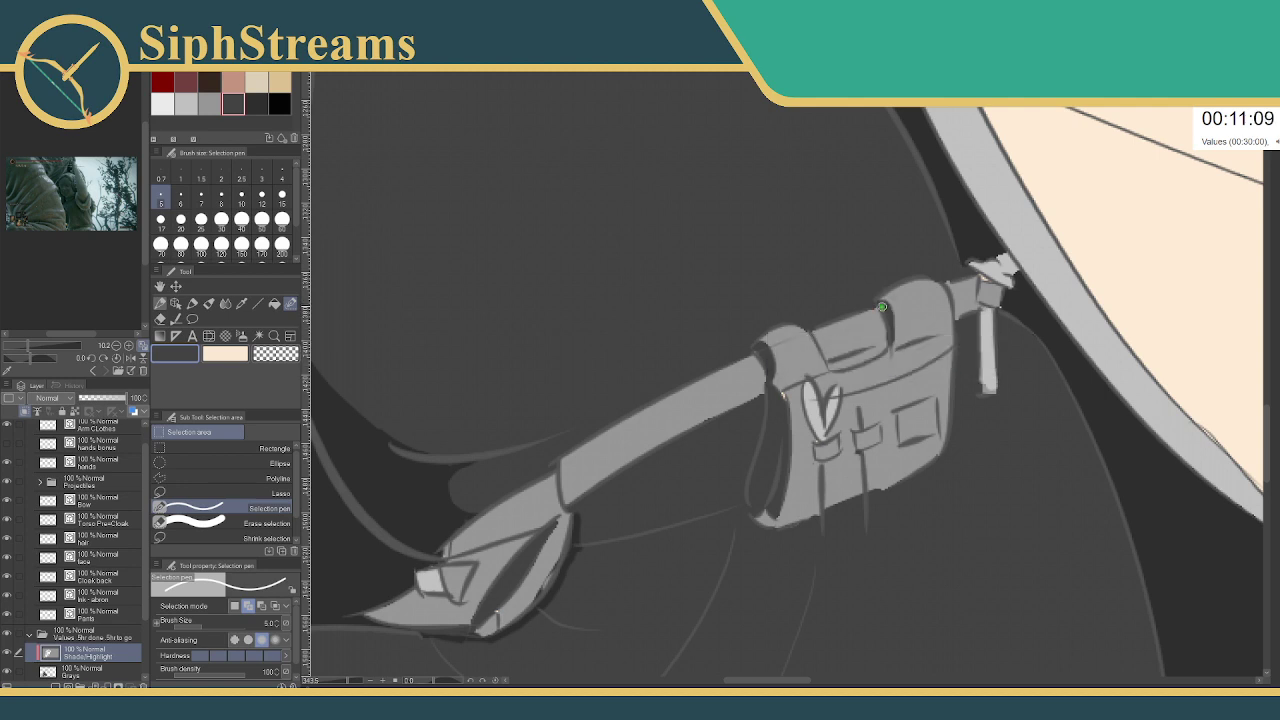
{"action": "left_click", "coordinate": [949, 336]}
{"action": "key", "text": "ctrl+d"}
- Fill the gap under the belt between the two pouch loops with dark gray, touch up its edges, and deselect
{"action": "left_click_drag", "start_coordinate": [883, 350], "coordinate": [885, 351]}
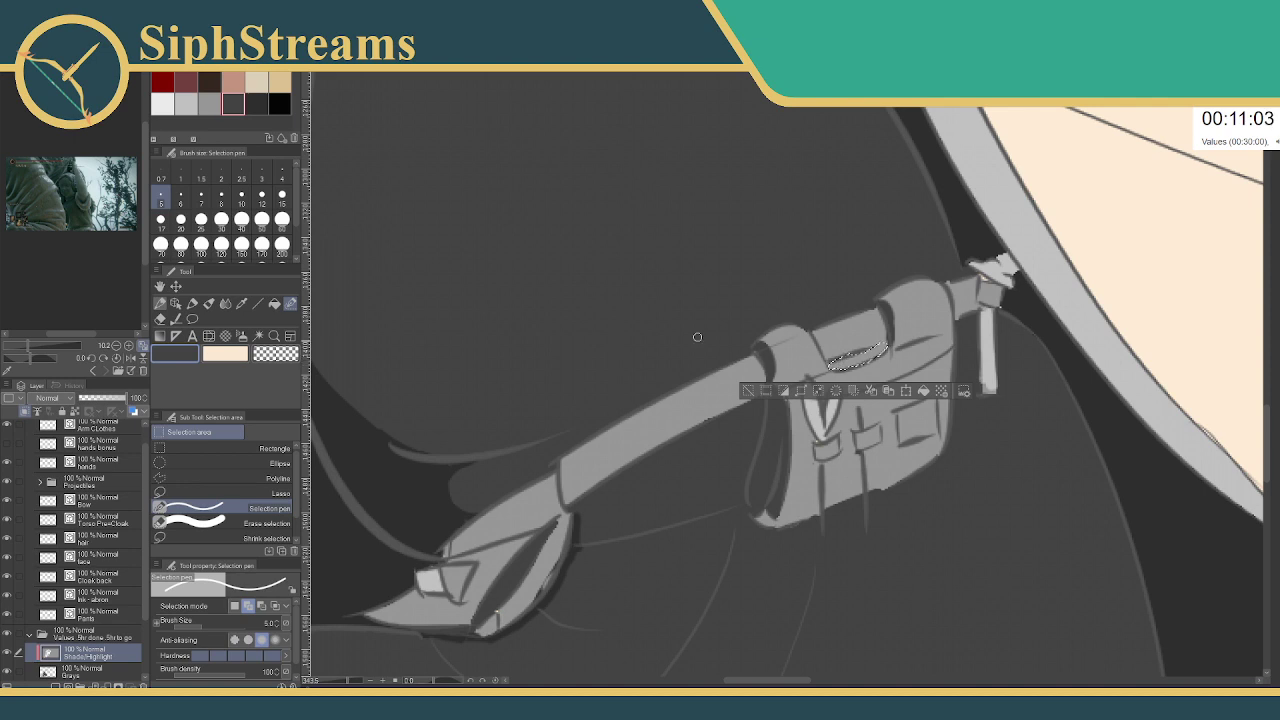
{"action": "left_click", "coordinate": [925, 392]}
{"action": "left_click", "coordinate": [750, 392]}
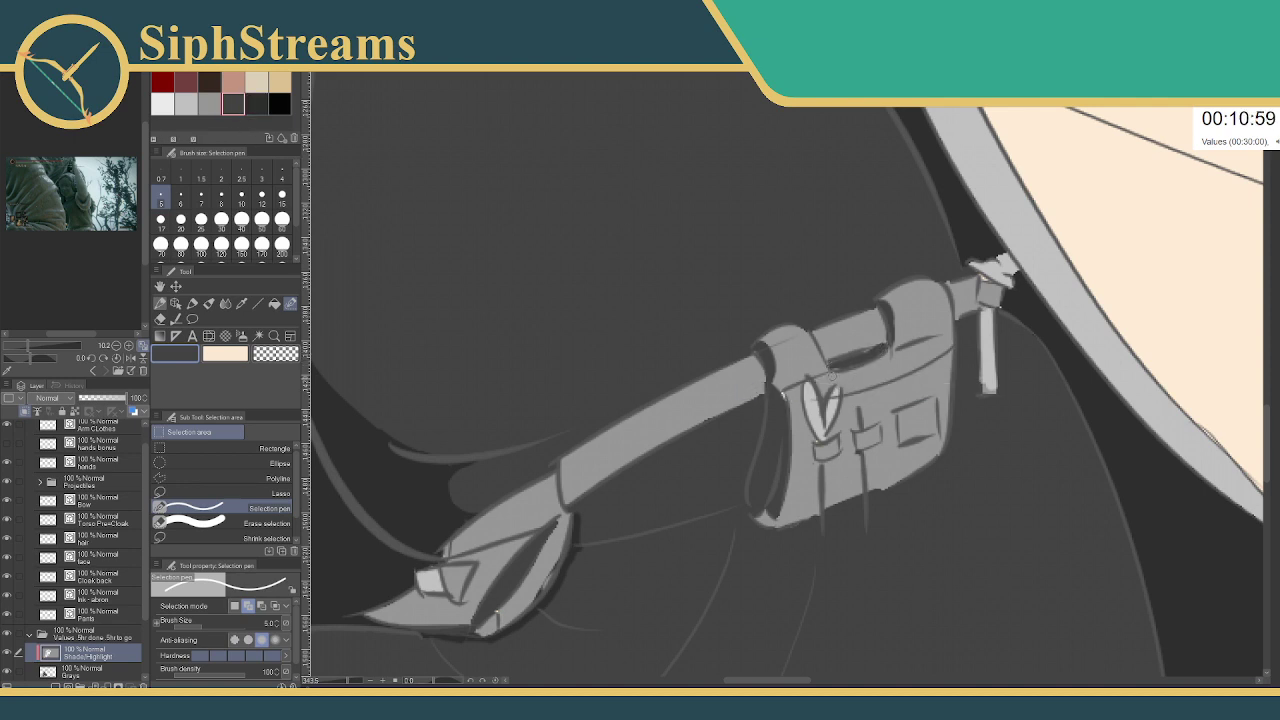
{"action": "left_click_drag", "start_coordinate": [831, 368], "coordinate": [872, 354]}
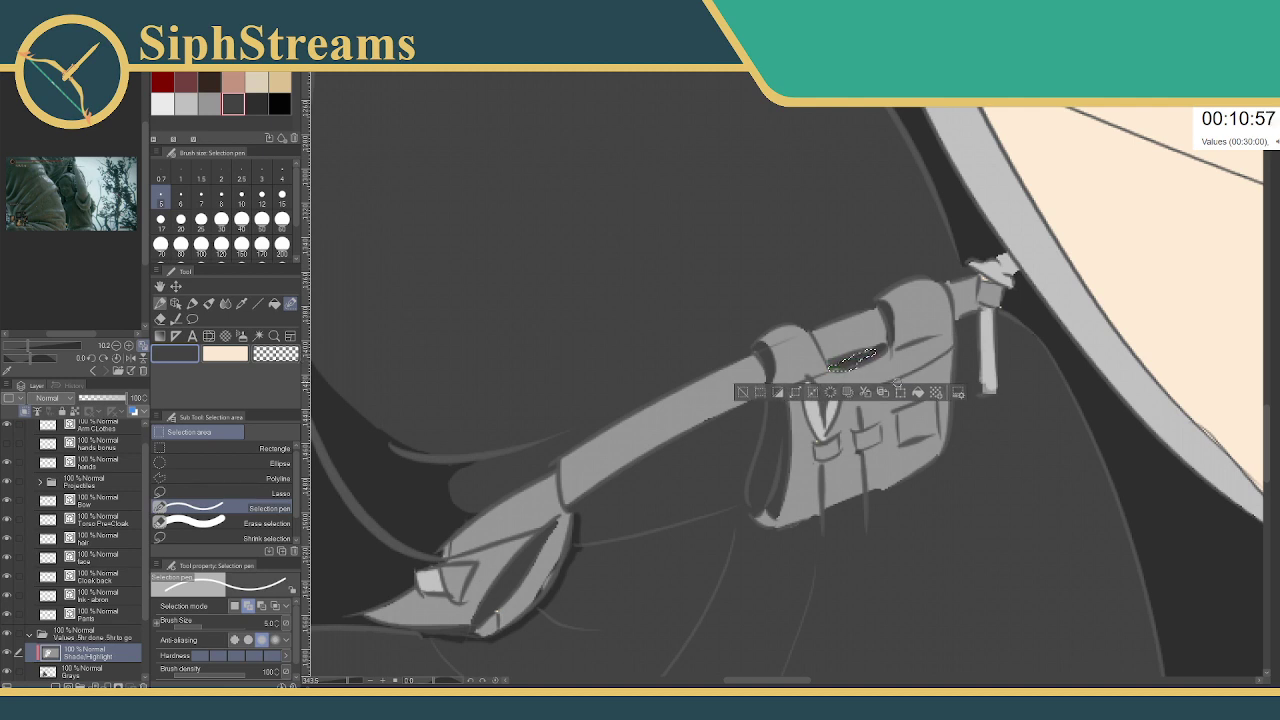
{"action": "left_click", "coordinate": [906, 393]}
{"action": "left_click", "coordinate": [743, 392]}
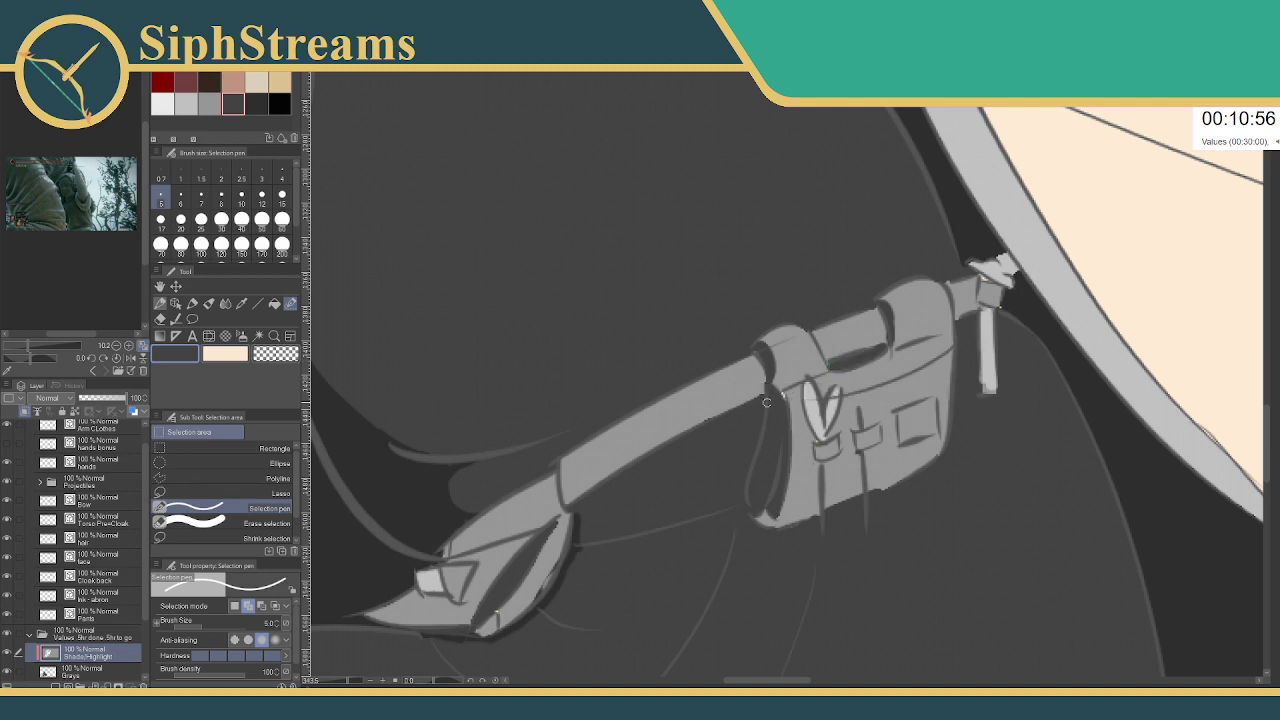
{"action": "left_click", "coordinate": [832, 364]}
{"action": "left_click", "coordinate": [904, 392]}
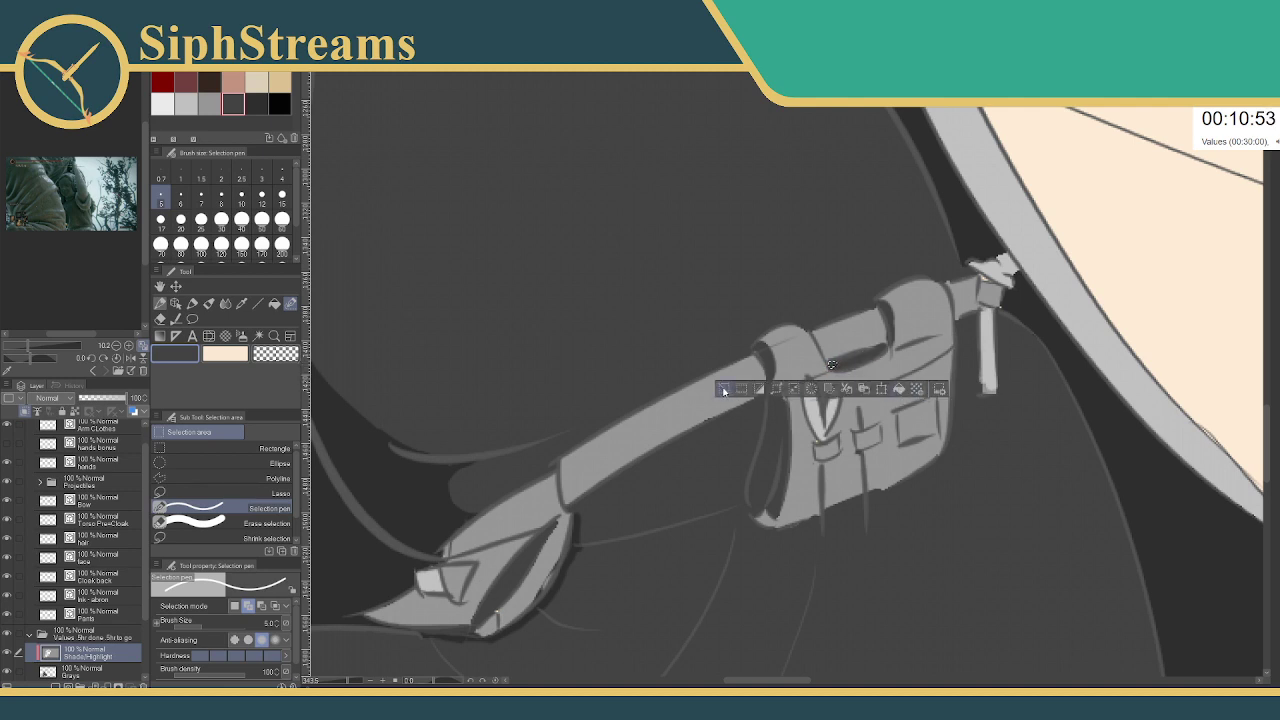
{"action": "left_click", "coordinate": [728, 392]}
- Shade the band under the belt's knot, and on the Grays layer cover the knot's pale tip with the dark gray nearest black
{"action": "left_click_drag", "start_coordinate": [980, 283], "coordinate": [981, 298]}
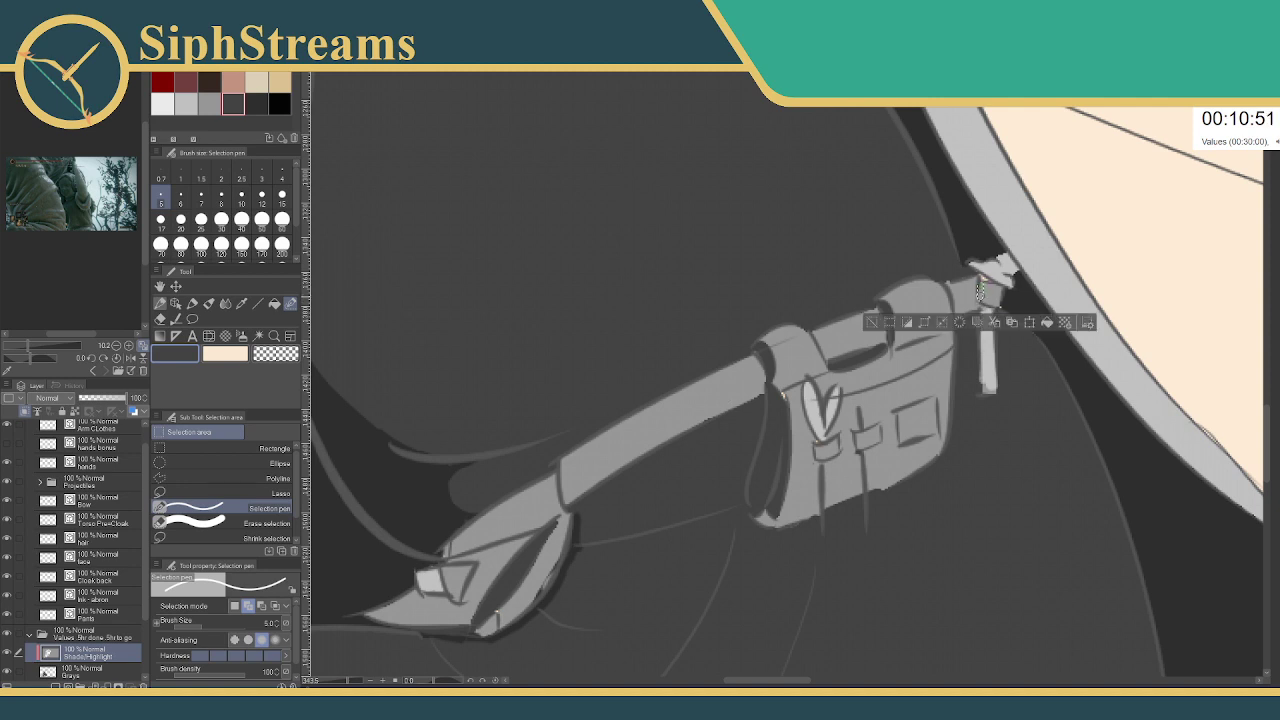
{"action": "left_click", "coordinate": [890, 322]}
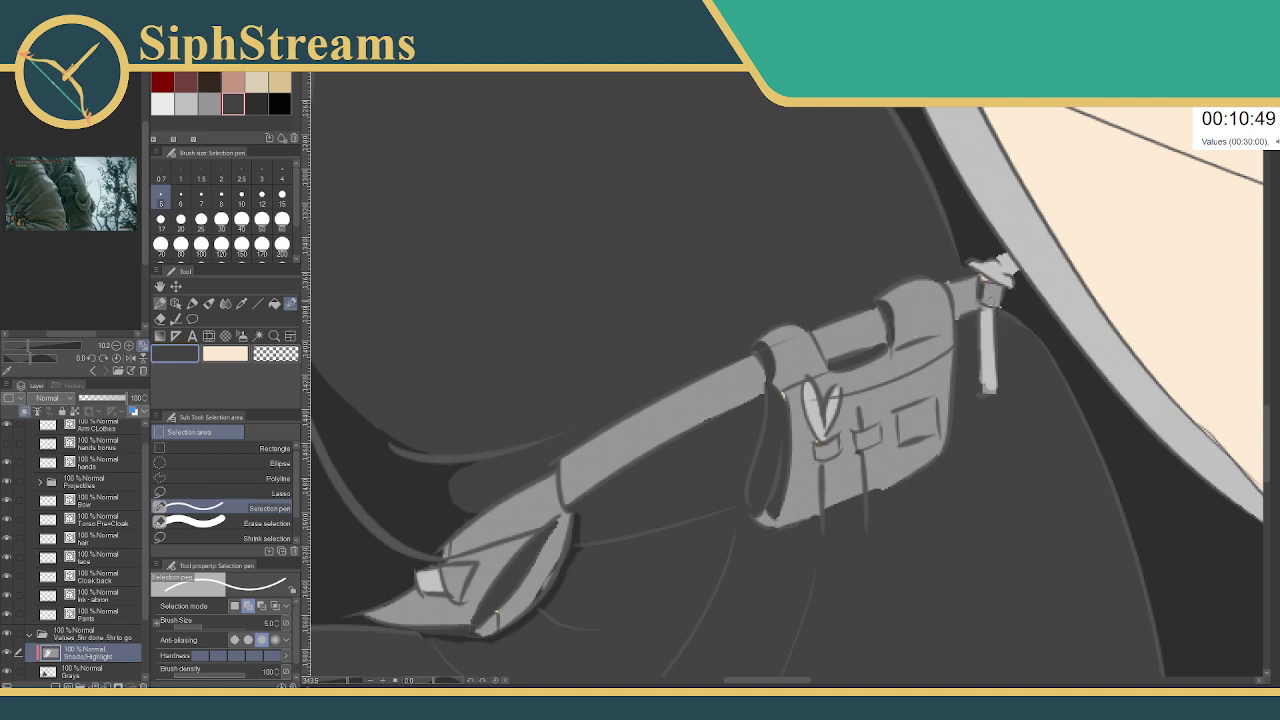
{"action": "left_click_drag", "start_coordinate": [677, 447], "coordinate": [569, 532]}
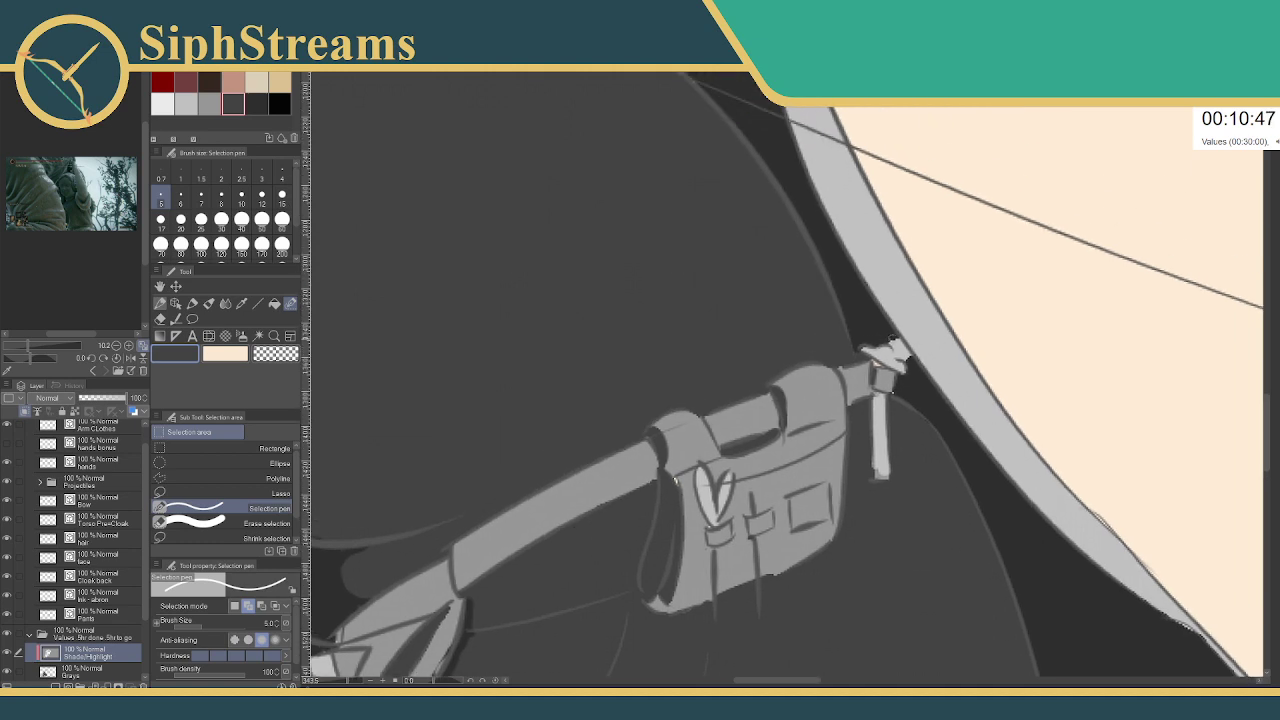
{"action": "left_click", "coordinate": [893, 339]}
{"action": "left_click", "coordinate": [96, 670]}
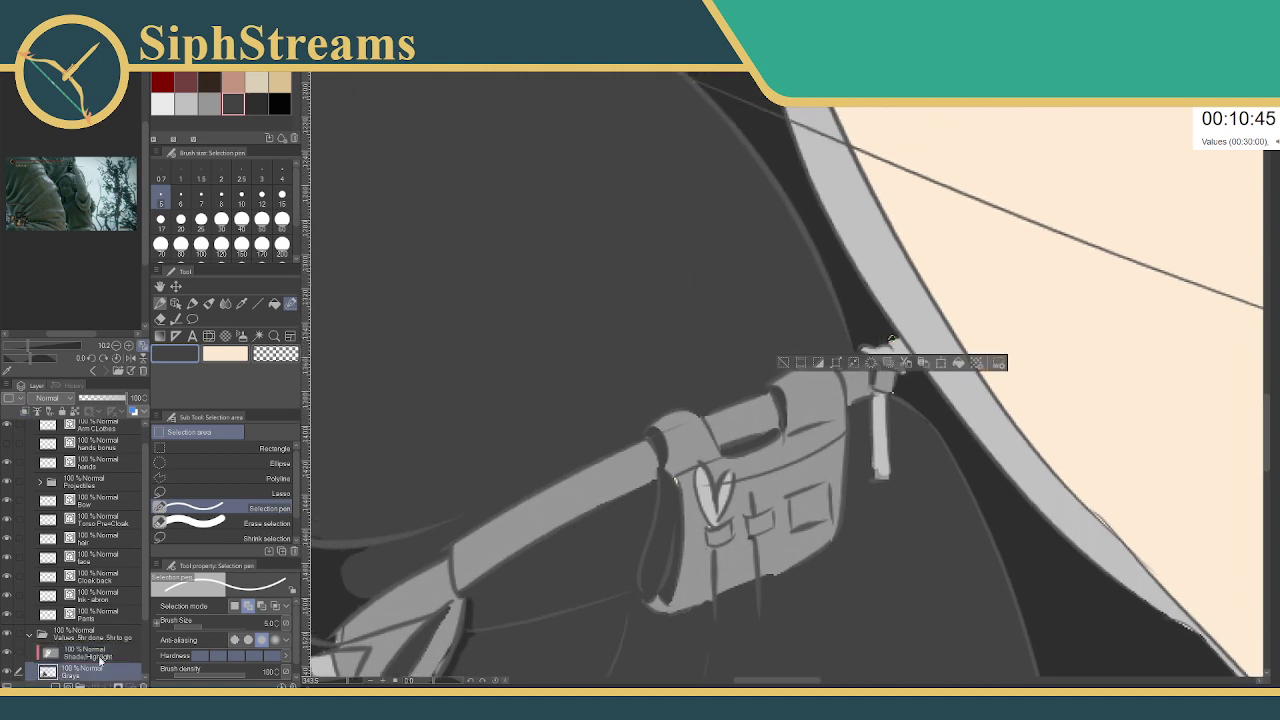
{"action": "left_click", "coordinate": [784, 363]}
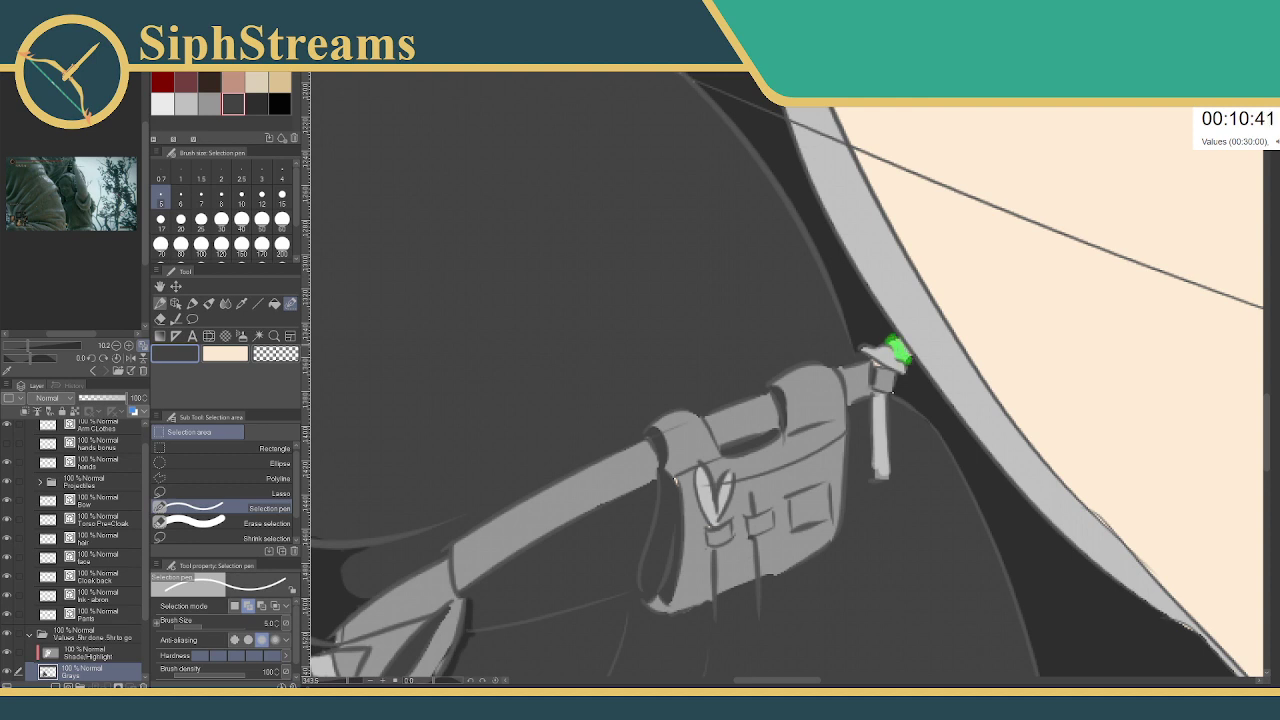
{"action": "left_click_drag", "start_coordinate": [898, 350], "coordinate": [904, 364]}
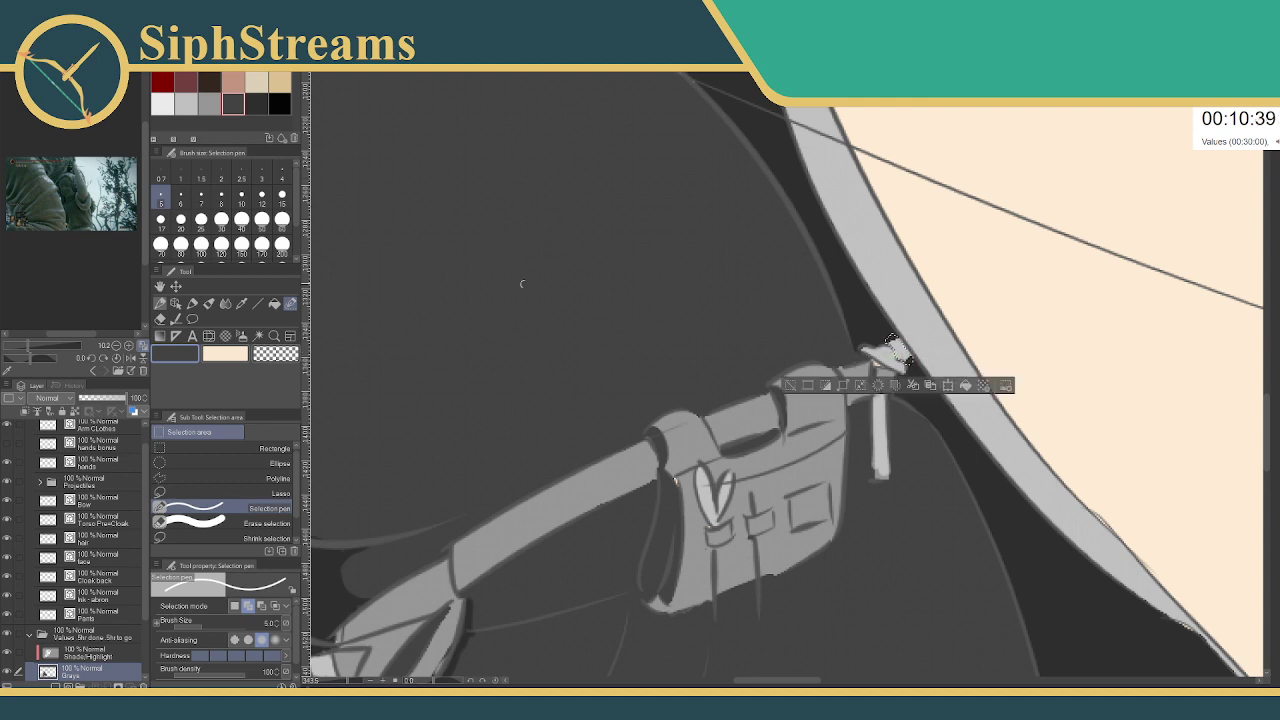
{"action": "left_click", "coordinate": [257, 105]}
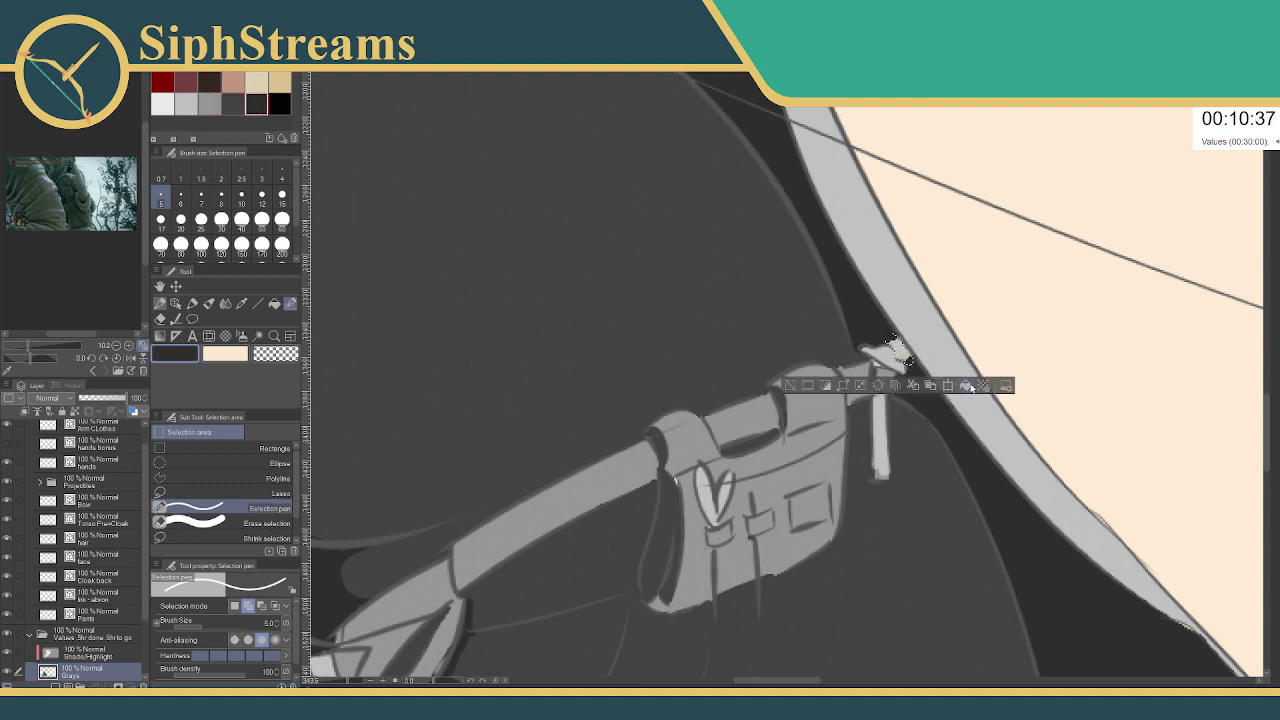
{"action": "left_click", "coordinate": [808, 385]}
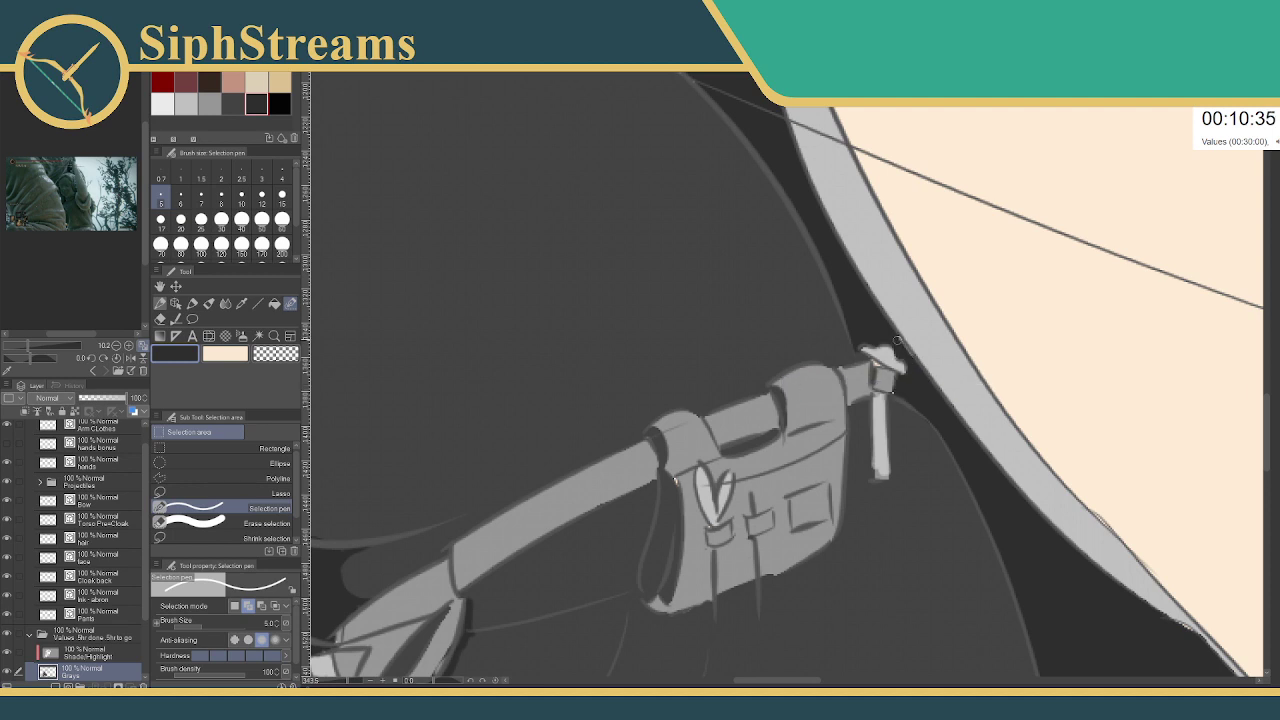
{"action": "key", "text": "ctrl+z"}
{"action": "left_click", "coordinate": [794, 380]}
- Fill a small spot at the upper edge of the belt's front knot with the second-darkest gray and deselect
{"action": "left_click_drag", "start_coordinate": [704, 476], "coordinate": [963, 314]}
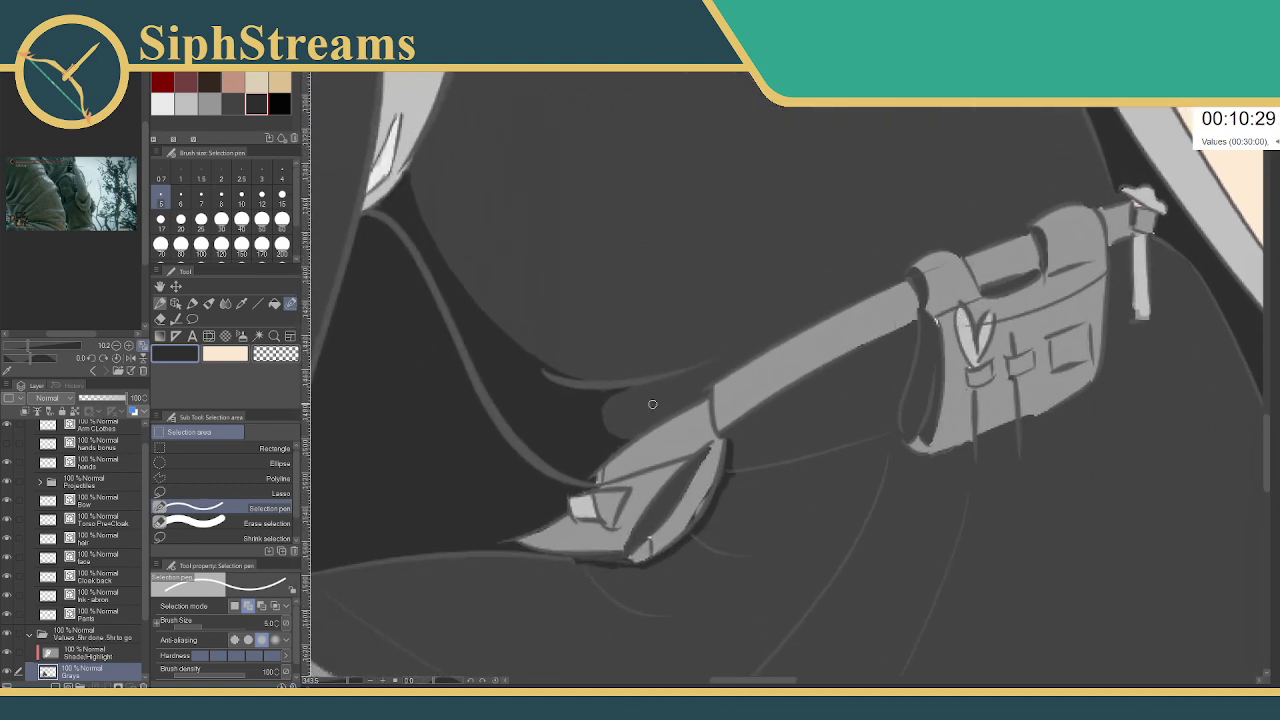
{"action": "left_click", "coordinate": [604, 472]}
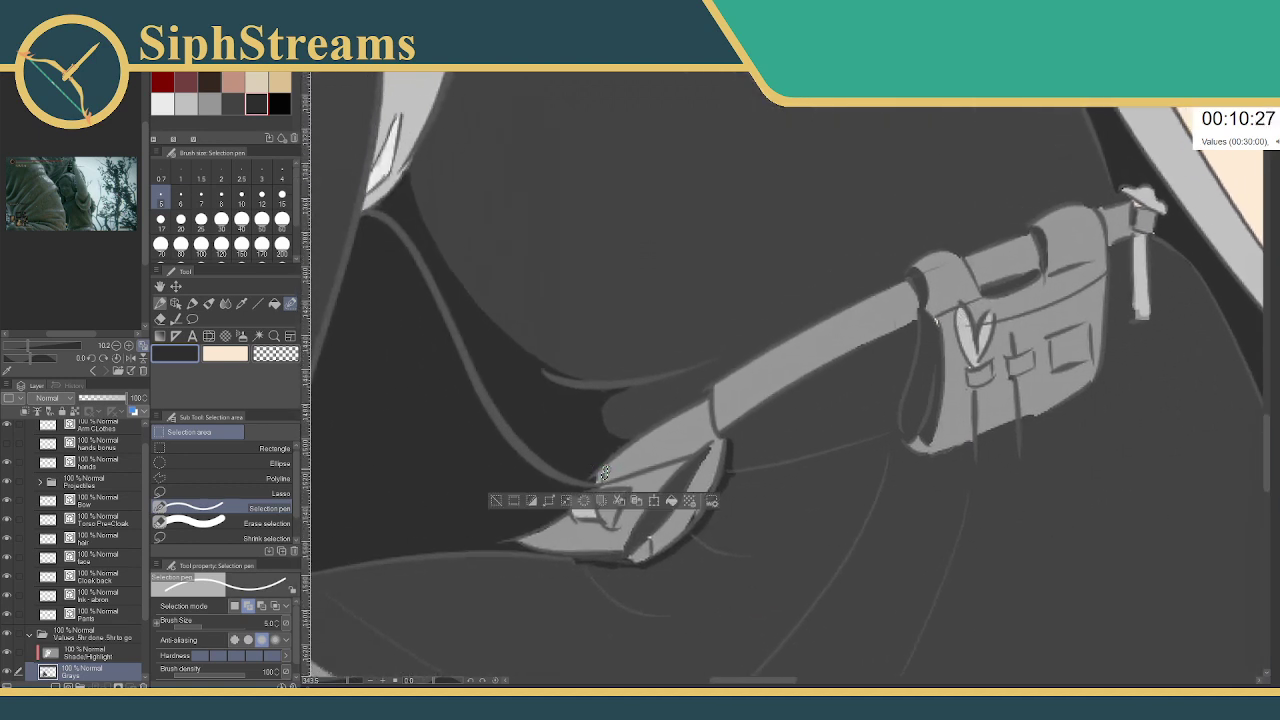
{"action": "left_click", "coordinate": [233, 103]}
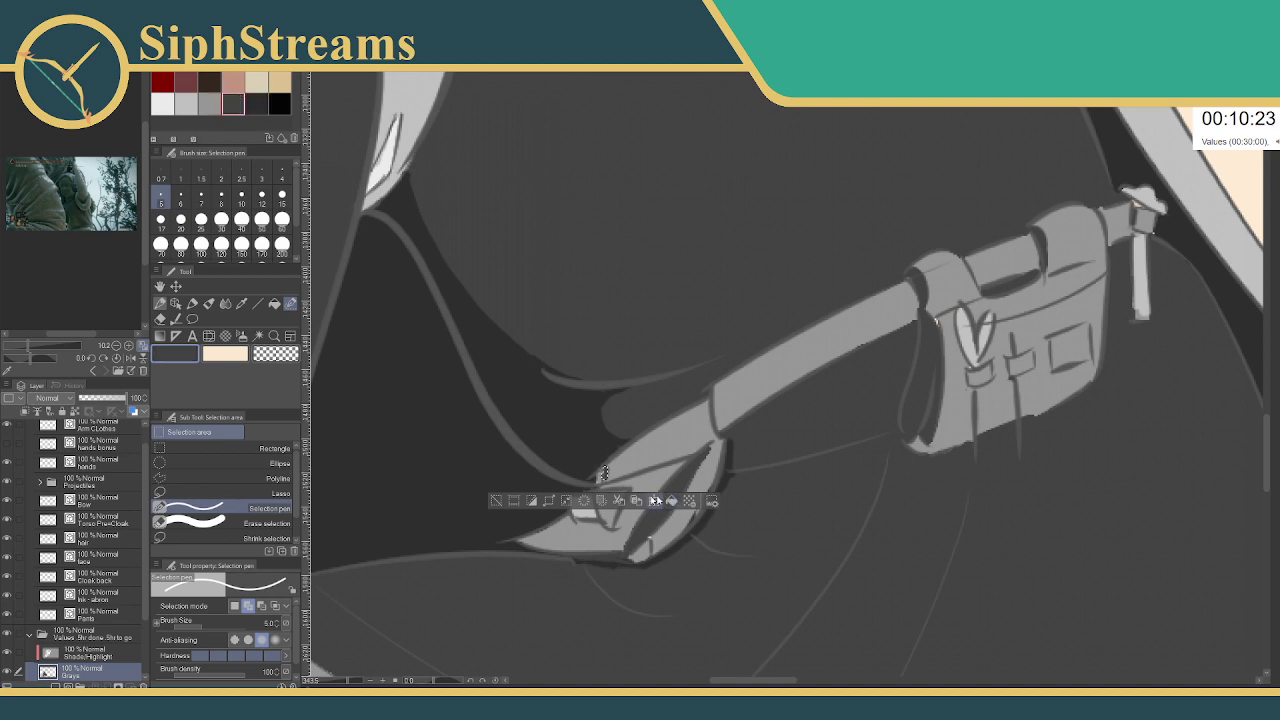
{"action": "left_click", "coordinate": [496, 500]}
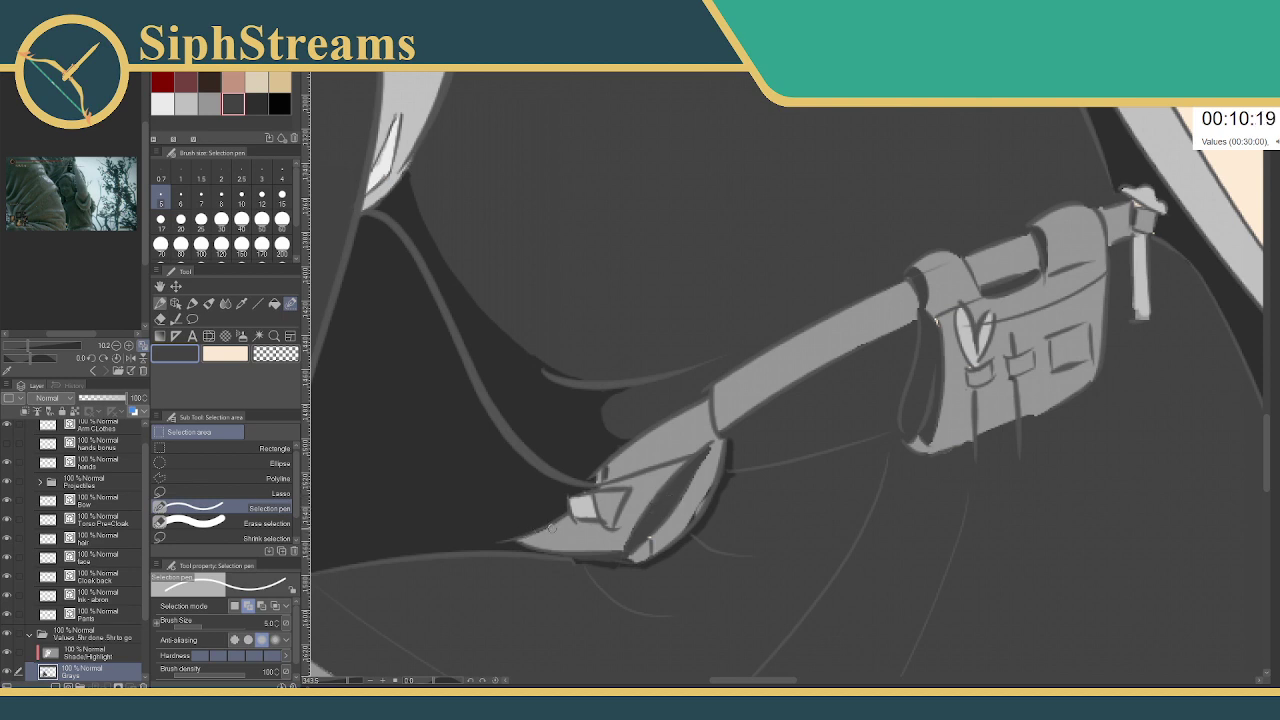
- Fill a thin dark gray shadow along the lower edge of the pouch flap and beside the feathers, and deselect
{"action": "left_click_drag", "start_coordinate": [750, 459], "coordinate": [583, 548]}
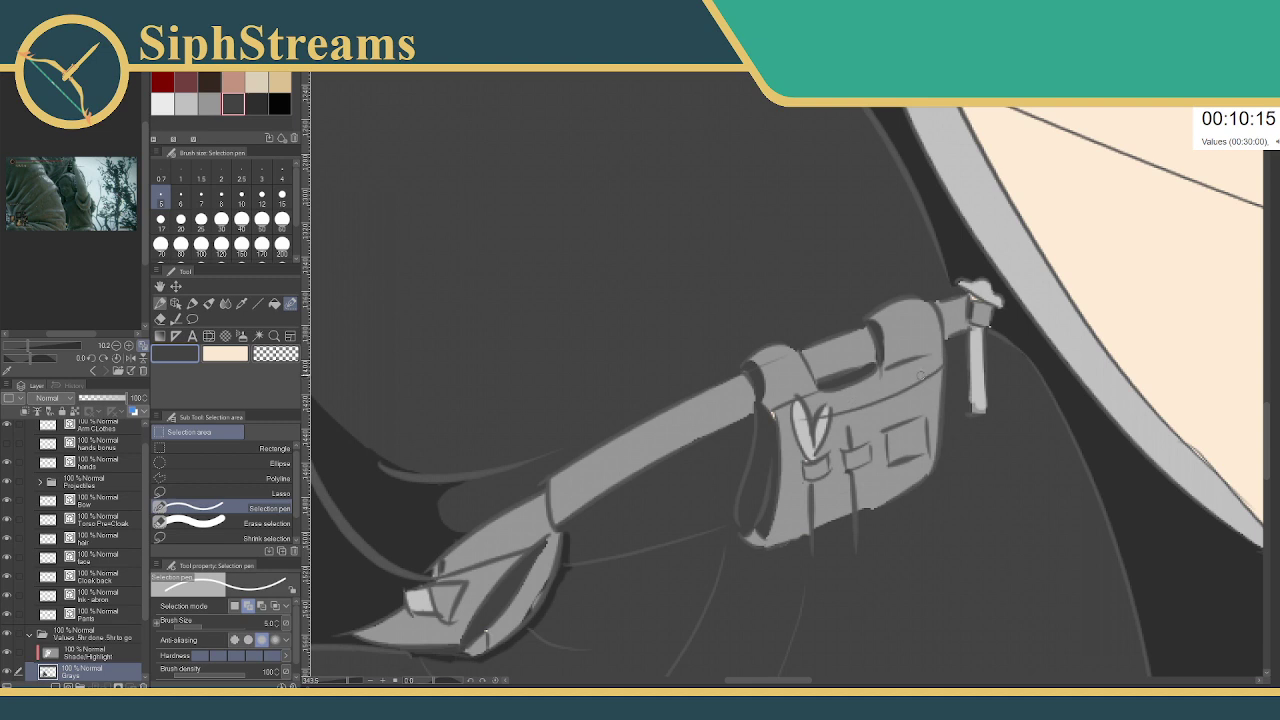
{"action": "left_click_drag", "start_coordinate": [931, 371], "coordinate": [809, 421]}
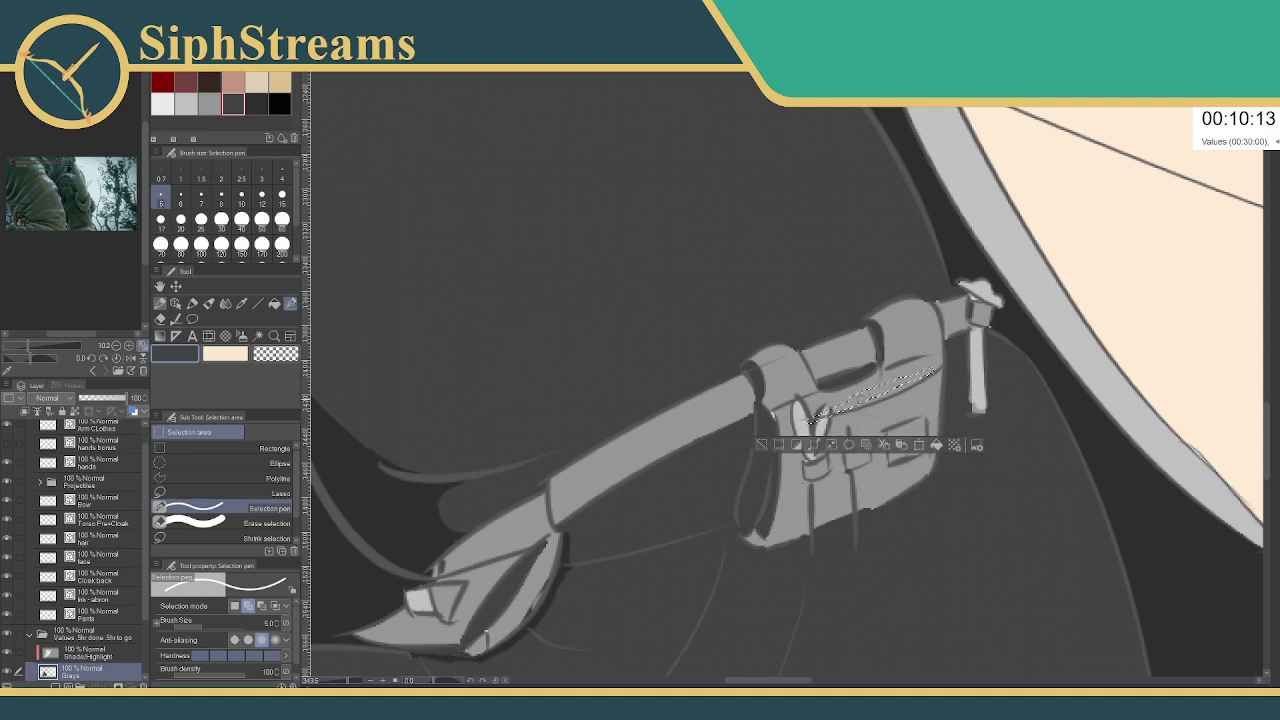
{"action": "left_click", "coordinate": [777, 447]}
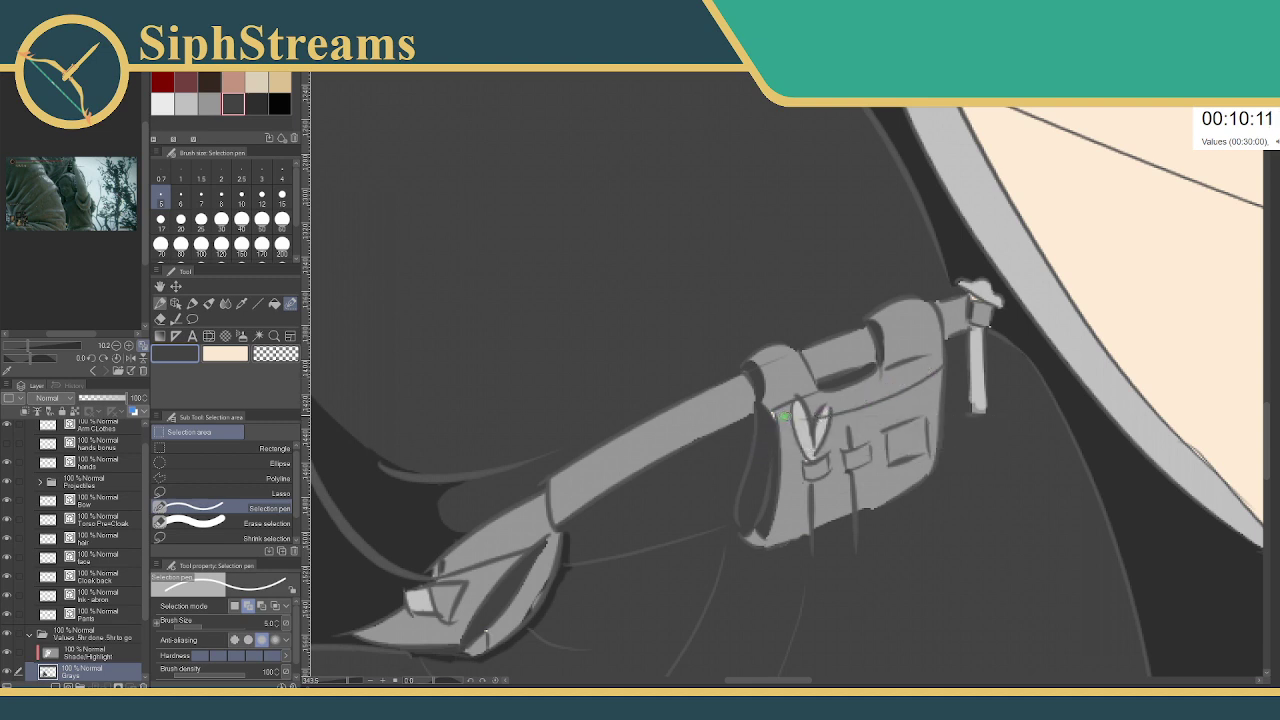
{"action": "left_click", "coordinate": [785, 416]}
{"action": "left_click", "coordinate": [813, 413]}
{"action": "left_click_drag", "start_coordinate": [790, 414], "coordinate": [941, 366]}
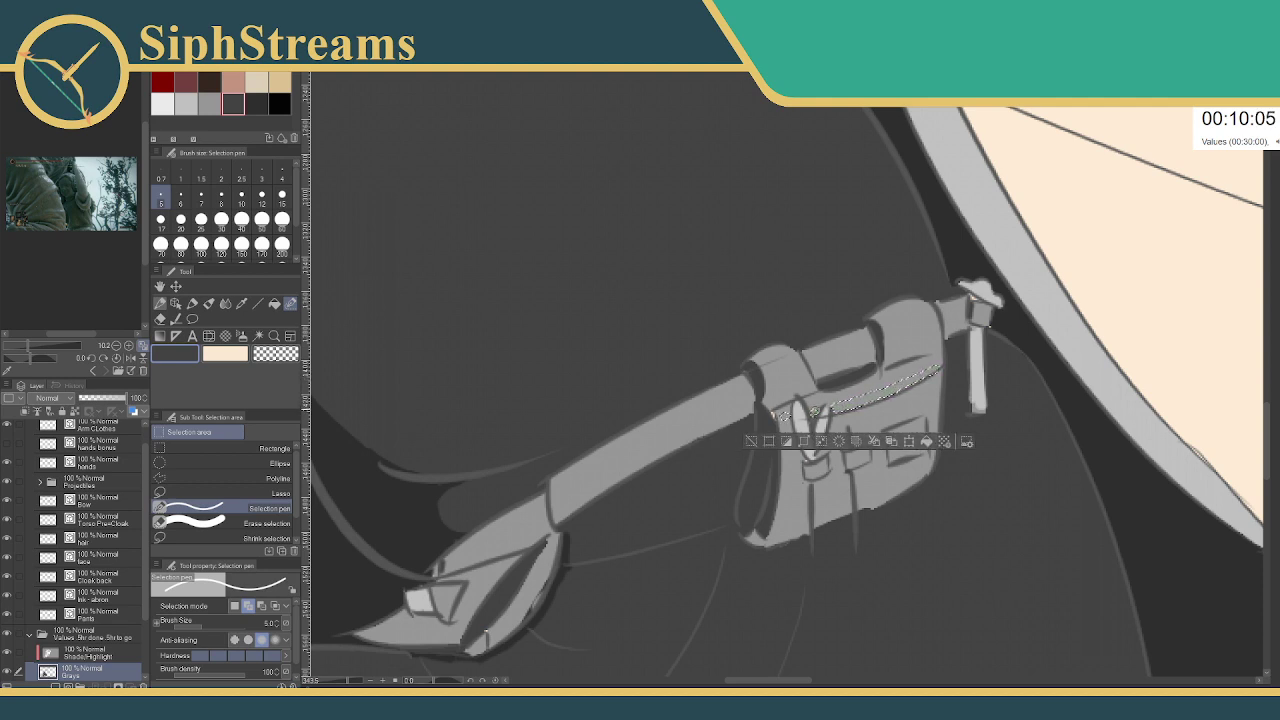
{"action": "left_click", "coordinate": [926, 441]}
{"action": "left_click", "coordinate": [750, 441]}
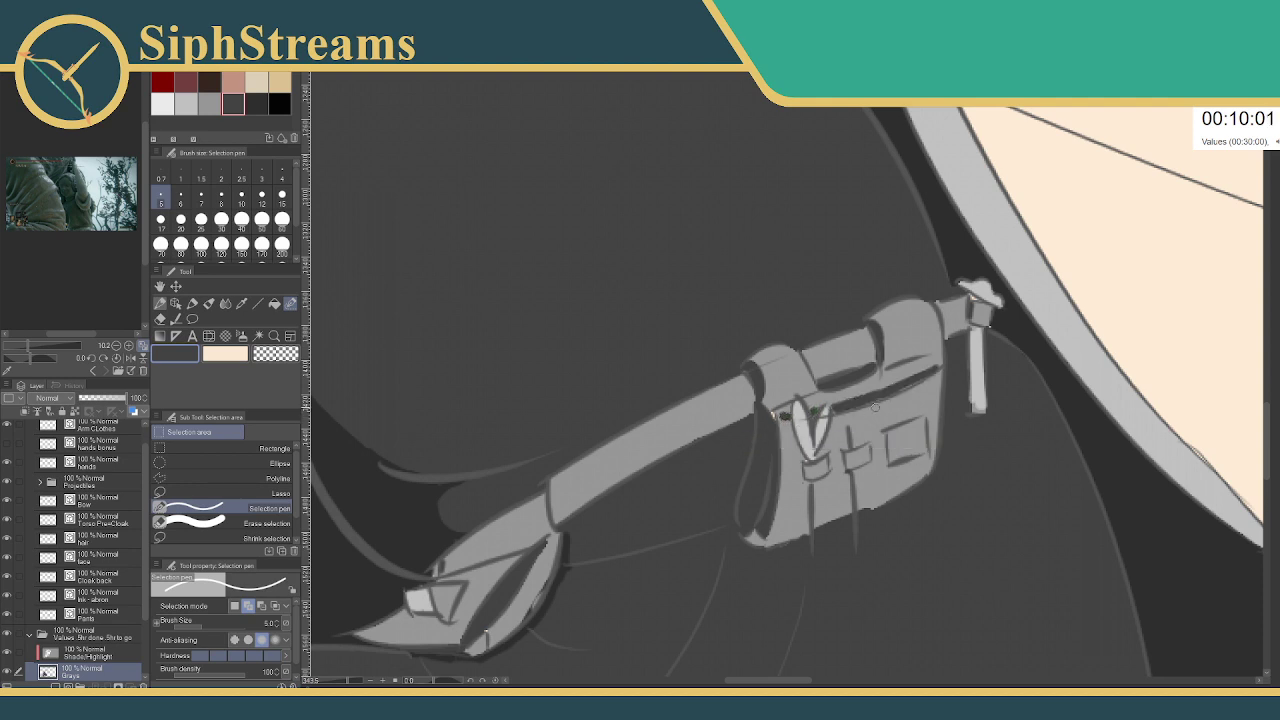
- Thicken the dark gray shadow under the pouch flap, touch up its short end beside the feathers, and deselect
{"action": "left_click_drag", "start_coordinate": [842, 408], "coordinate": [926, 380]}
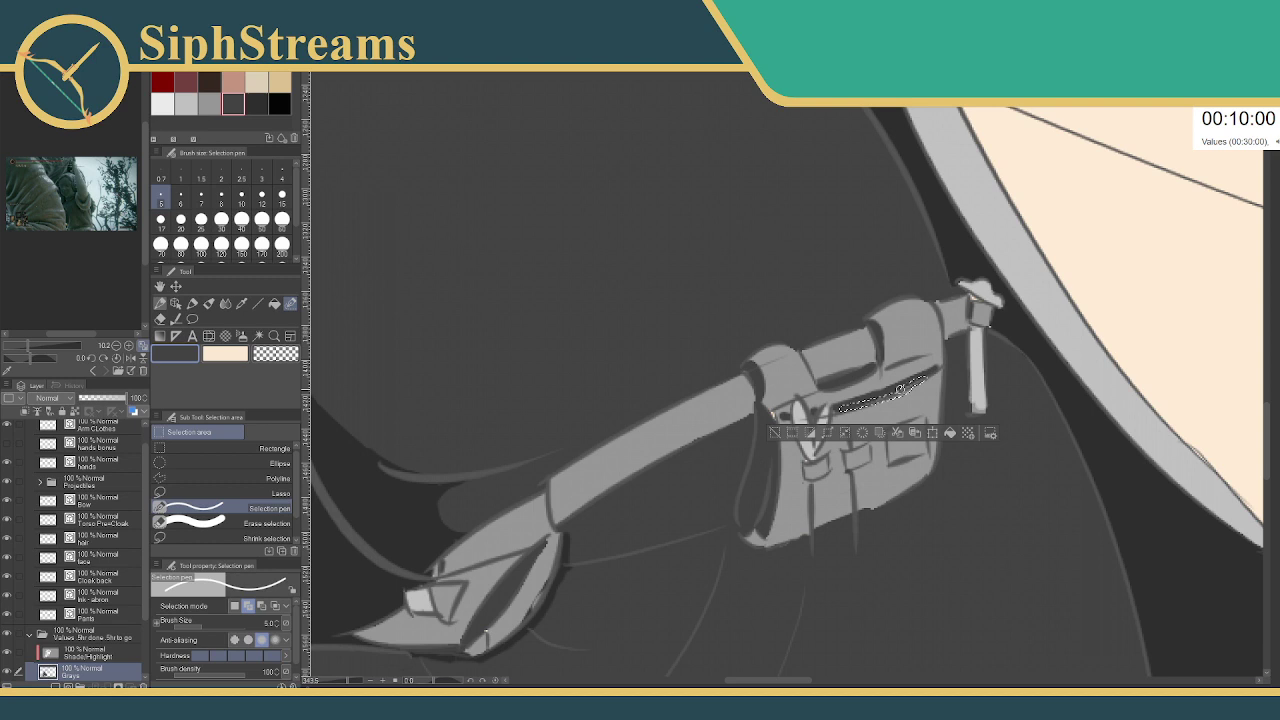
{"action": "left_click", "coordinate": [777, 434]}
{"action": "key", "text": "ctrl+z"}
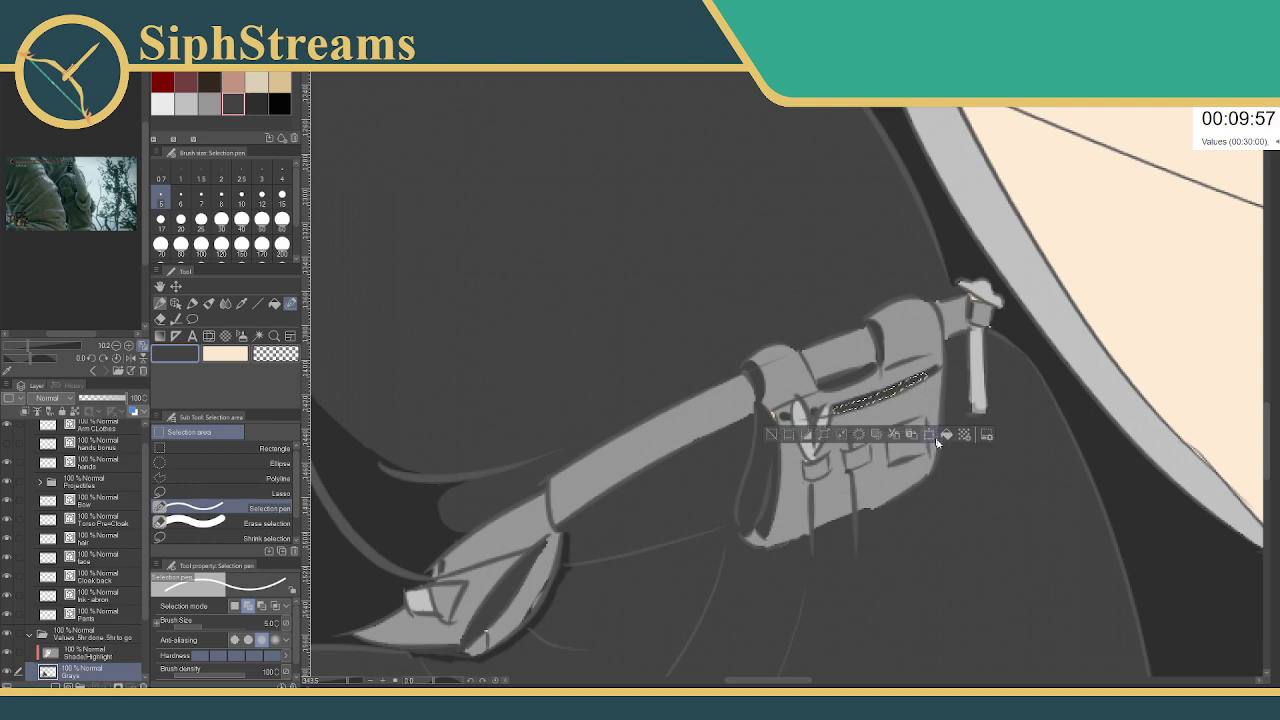
{"action": "left_click", "coordinate": [770, 436]}
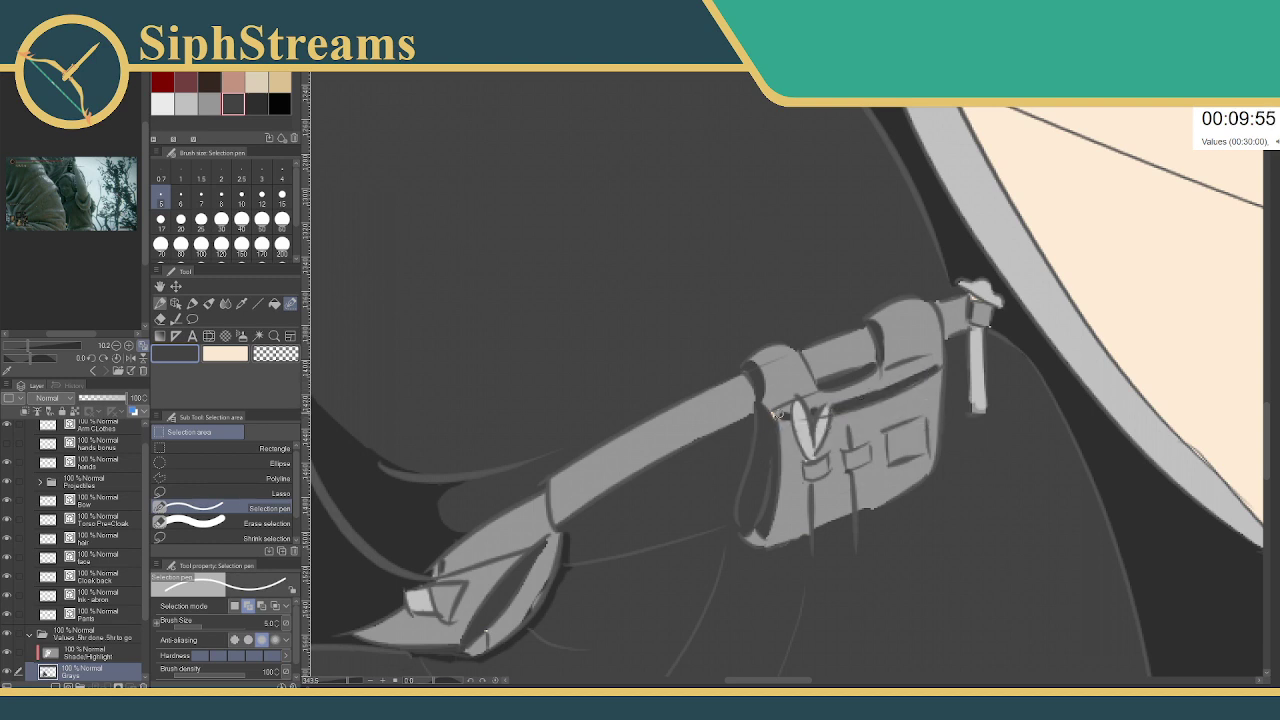
{"action": "key", "text": "ctrl+z"}
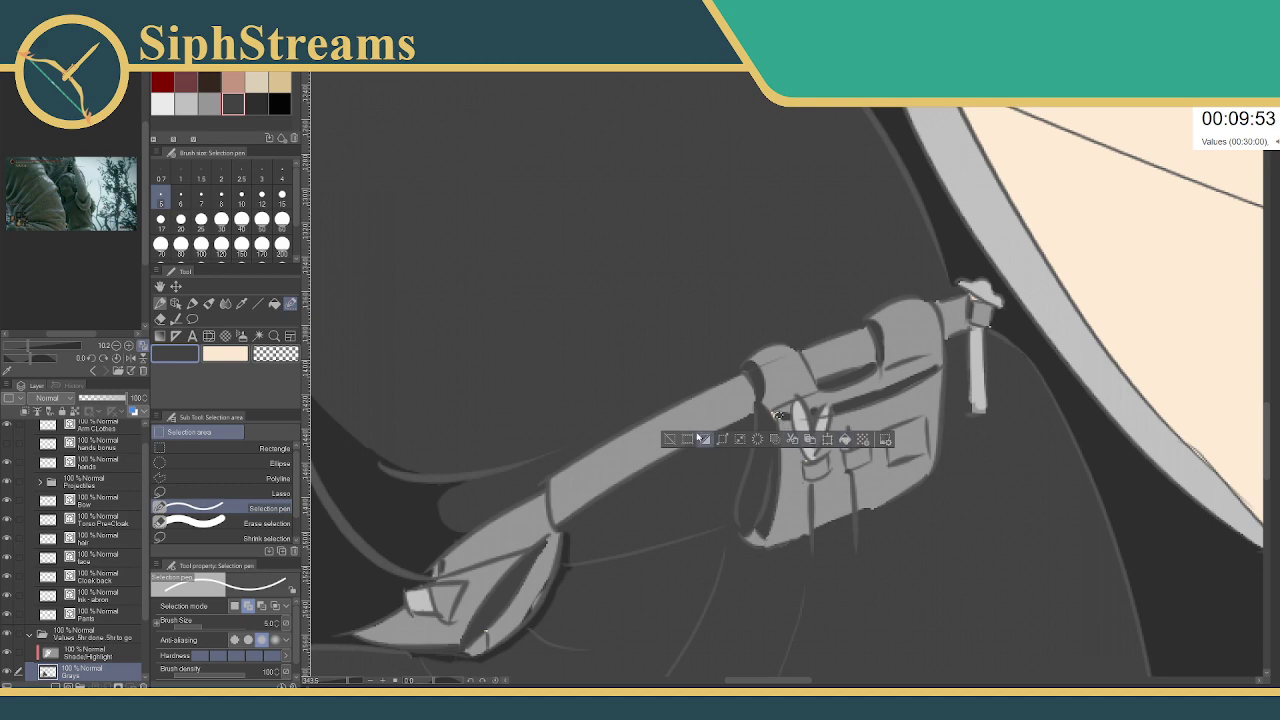
{"action": "left_click", "coordinate": [670, 440]}
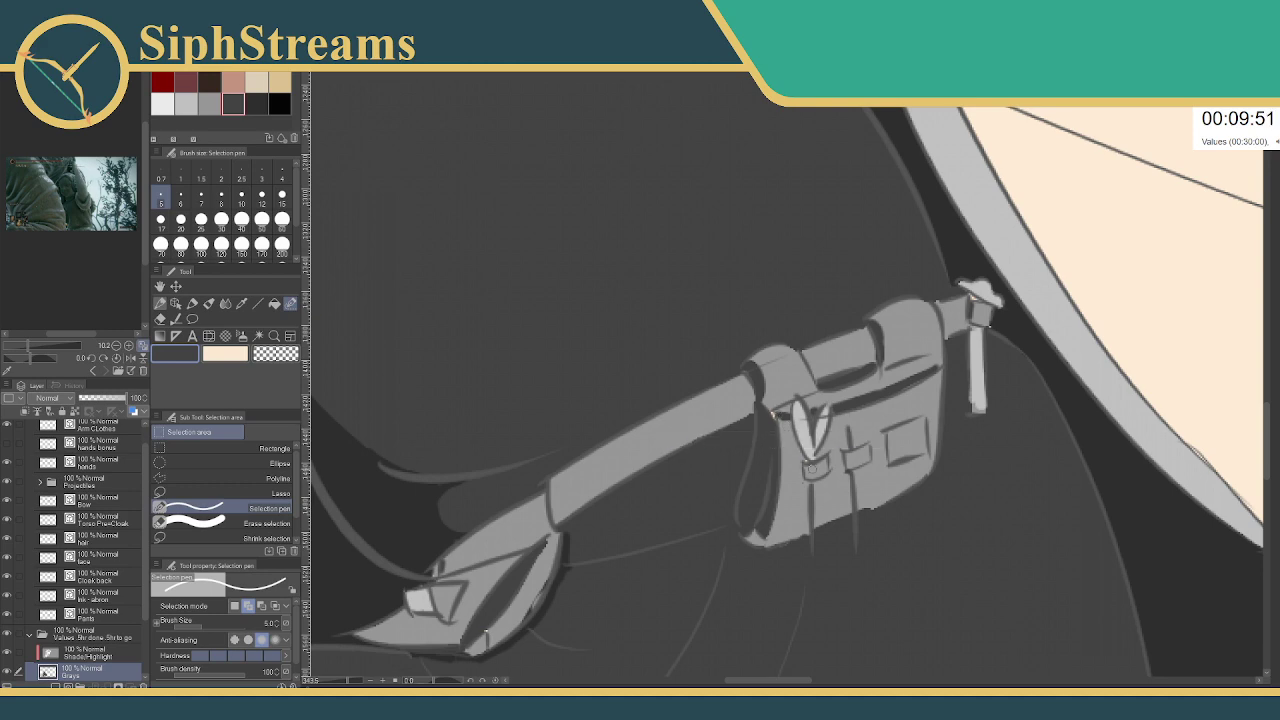
- Fill a thin dark gray shadow along the seam where the belt meets its front knot, and deselect
{"action": "left_click", "coordinate": [349, 683]}
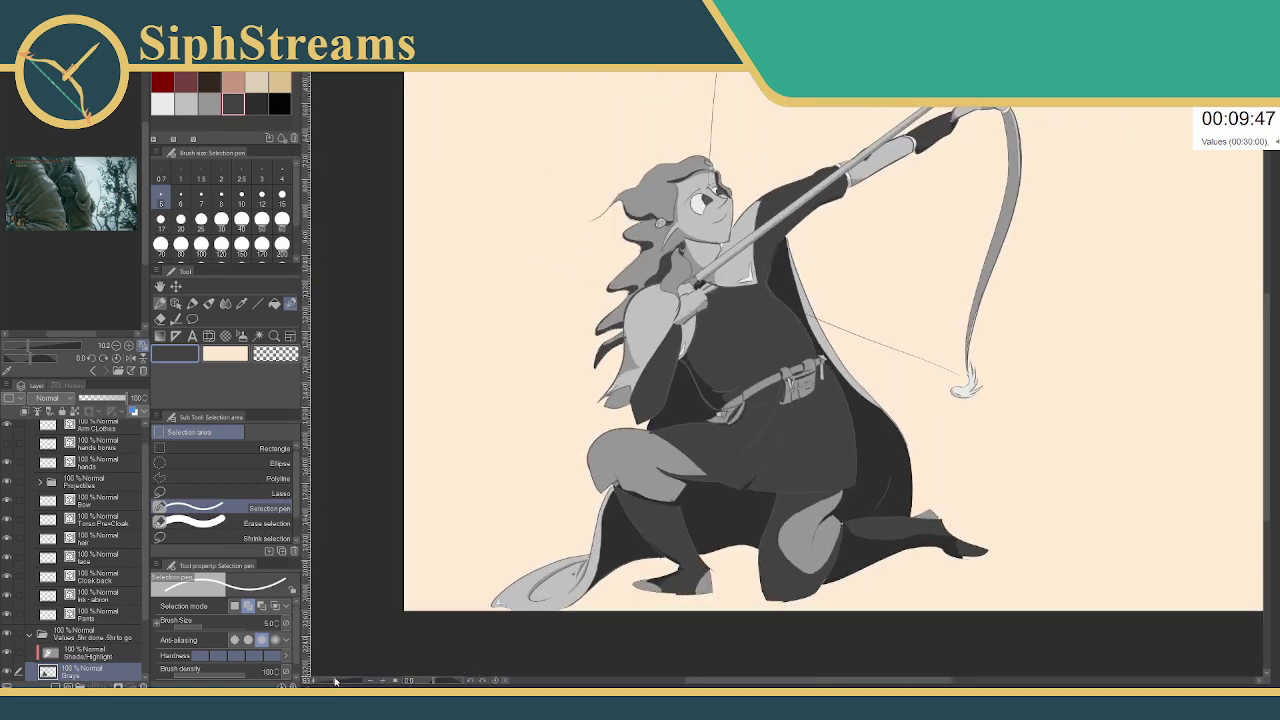
{"action": "left_click_drag", "start_coordinate": [335, 681], "coordinate": [331, 676]}
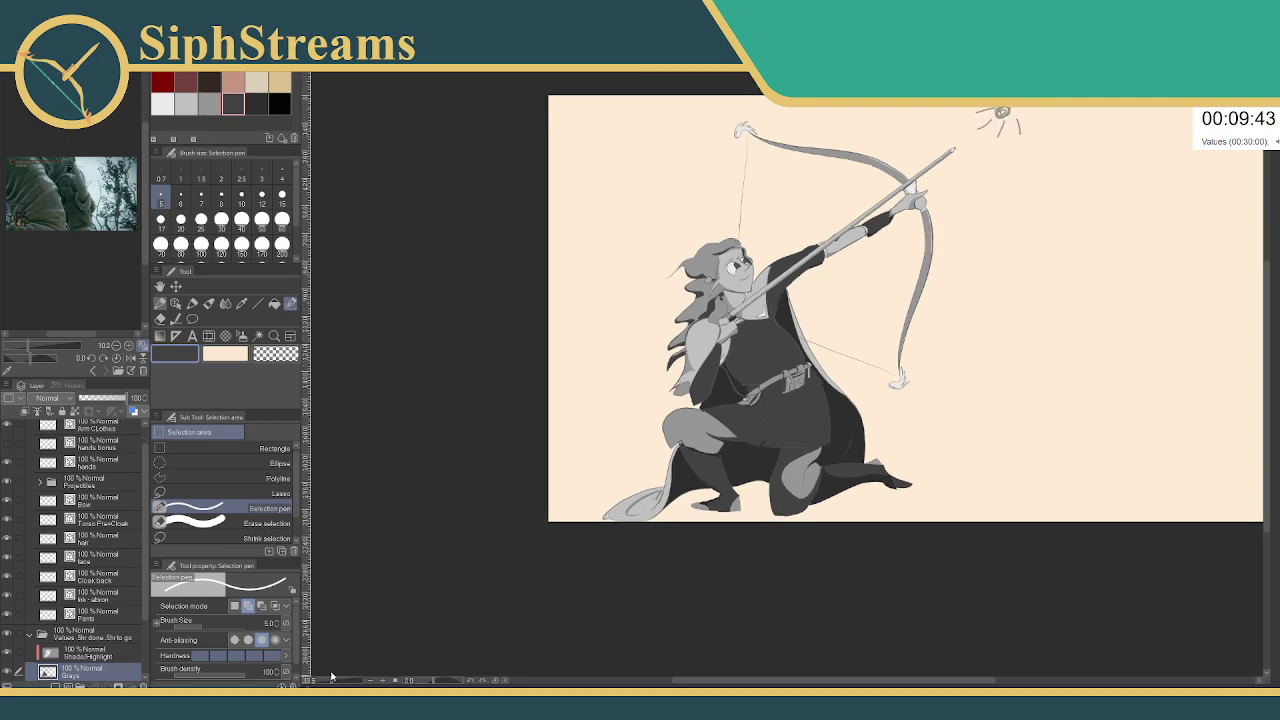
{"action": "left_click", "coordinate": [333, 679]}
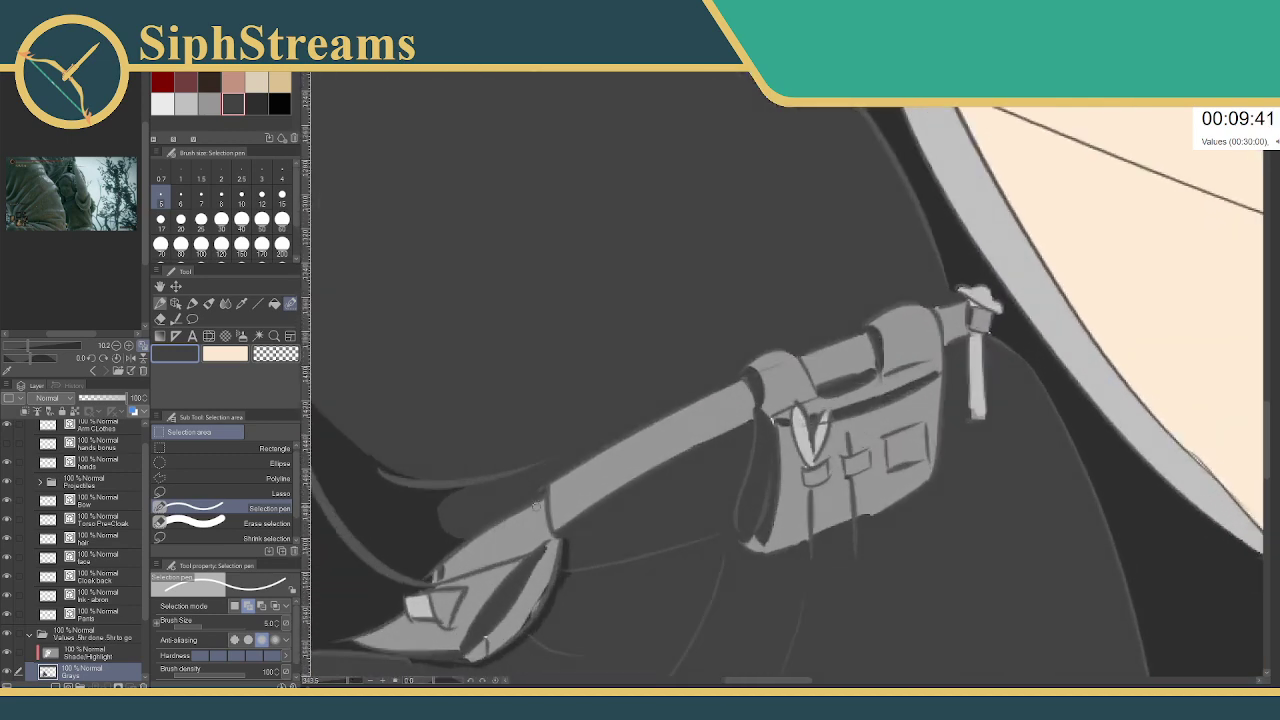
{"action": "left_click_drag", "start_coordinate": [551, 492], "coordinate": [551, 528]}
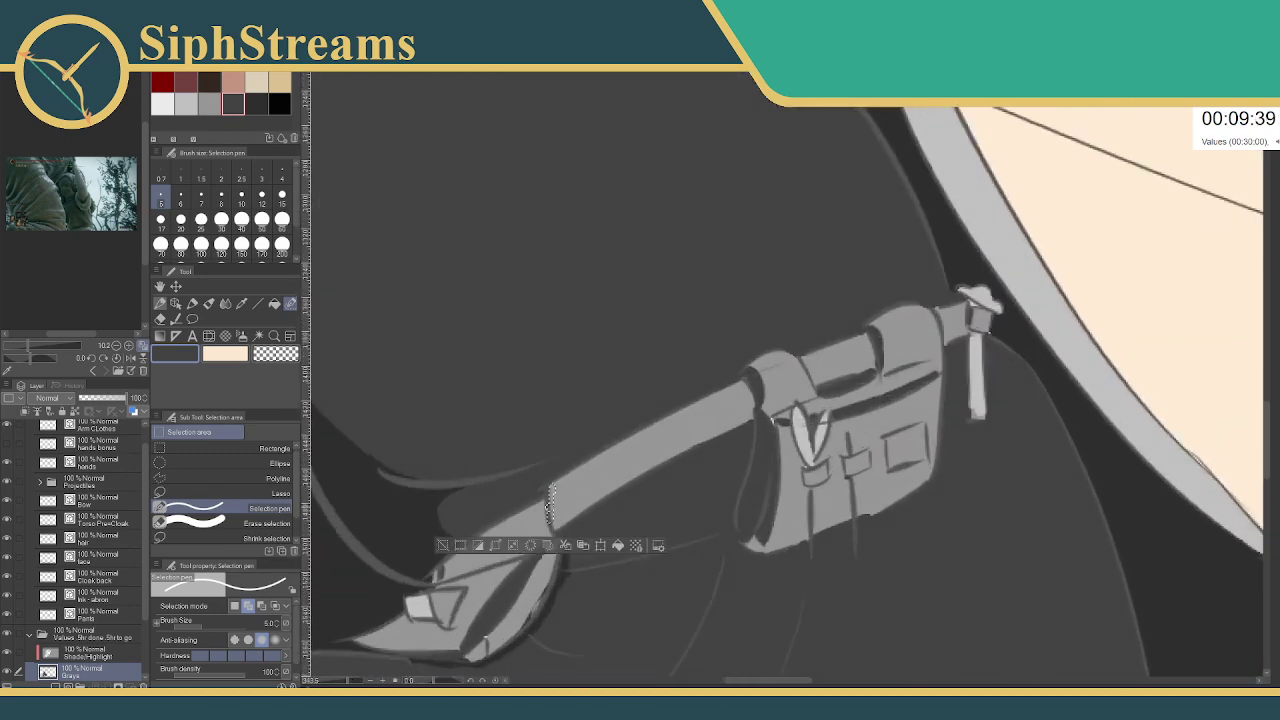
{"action": "left_click", "coordinate": [444, 551]}
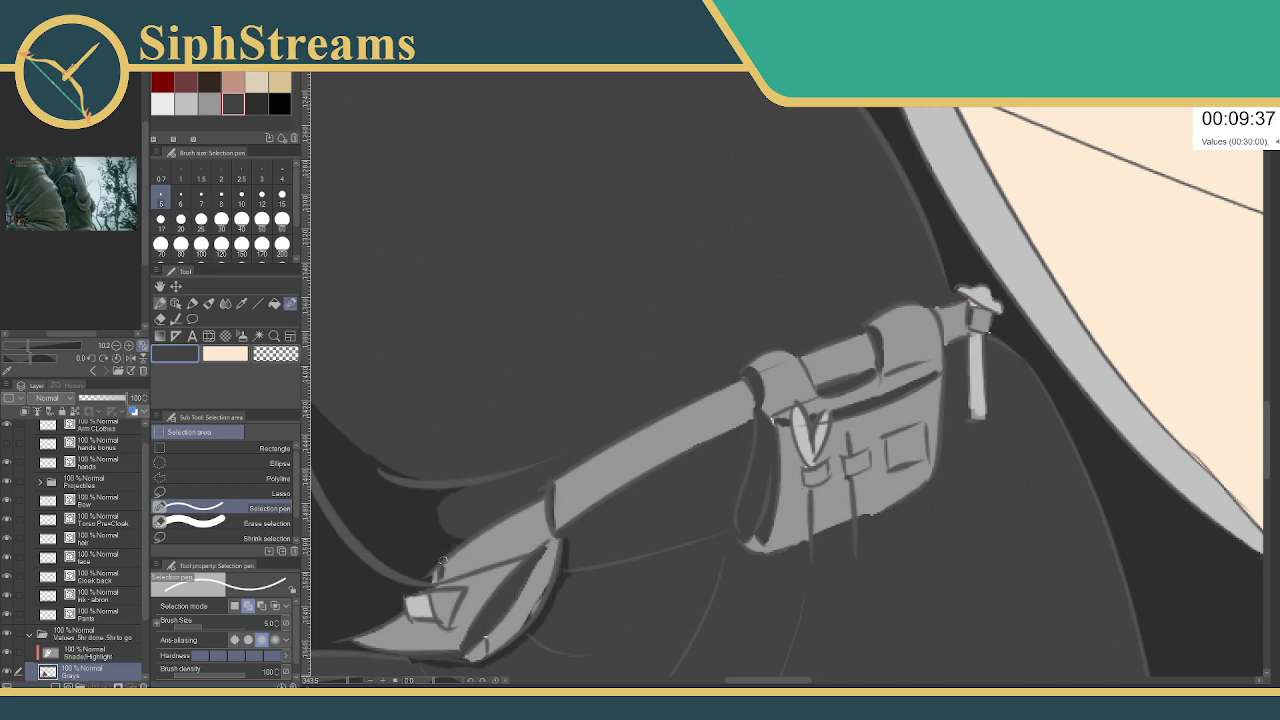
- Touch up a small spot in the hair where the bowstring meets the ornament above the forehead, and deselect
{"action": "left_click", "coordinate": [348, 681]}
{"action": "left_click_drag", "start_coordinate": [338, 682], "coordinate": [342, 683]}
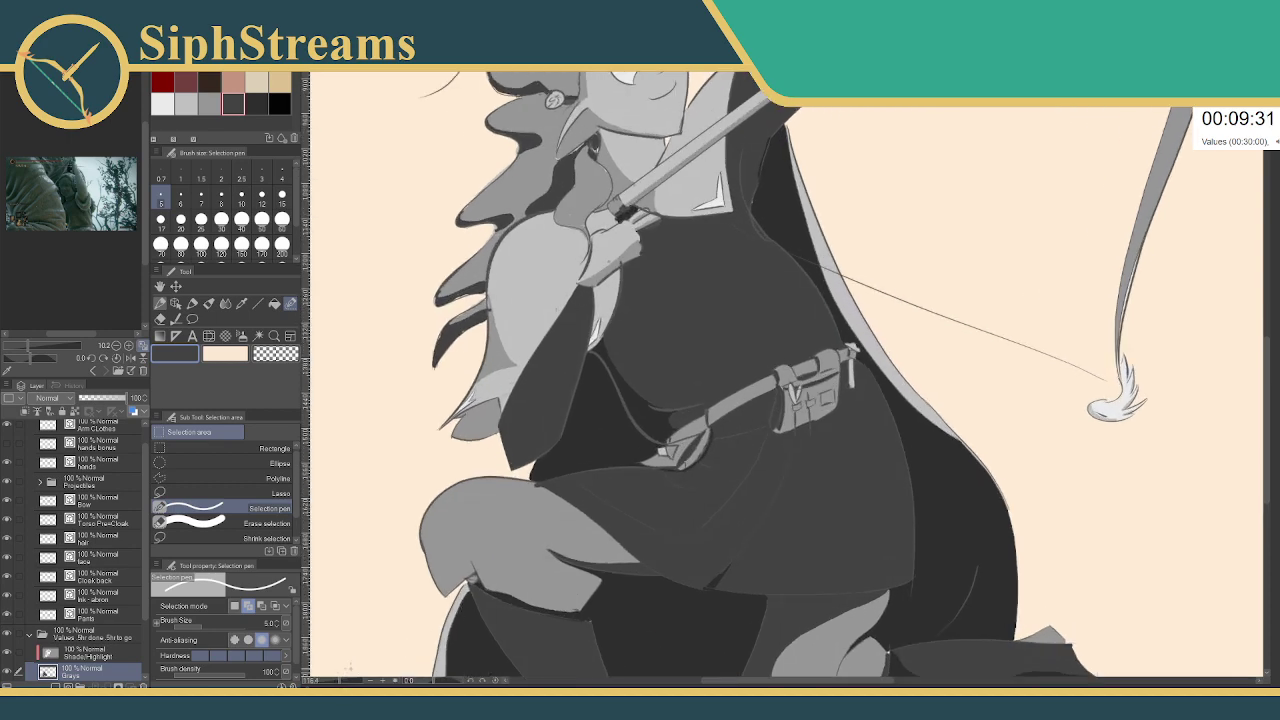
{"action": "key", "text": "ctrl+minus"}
{"action": "key", "text": "ctrl+minus"}
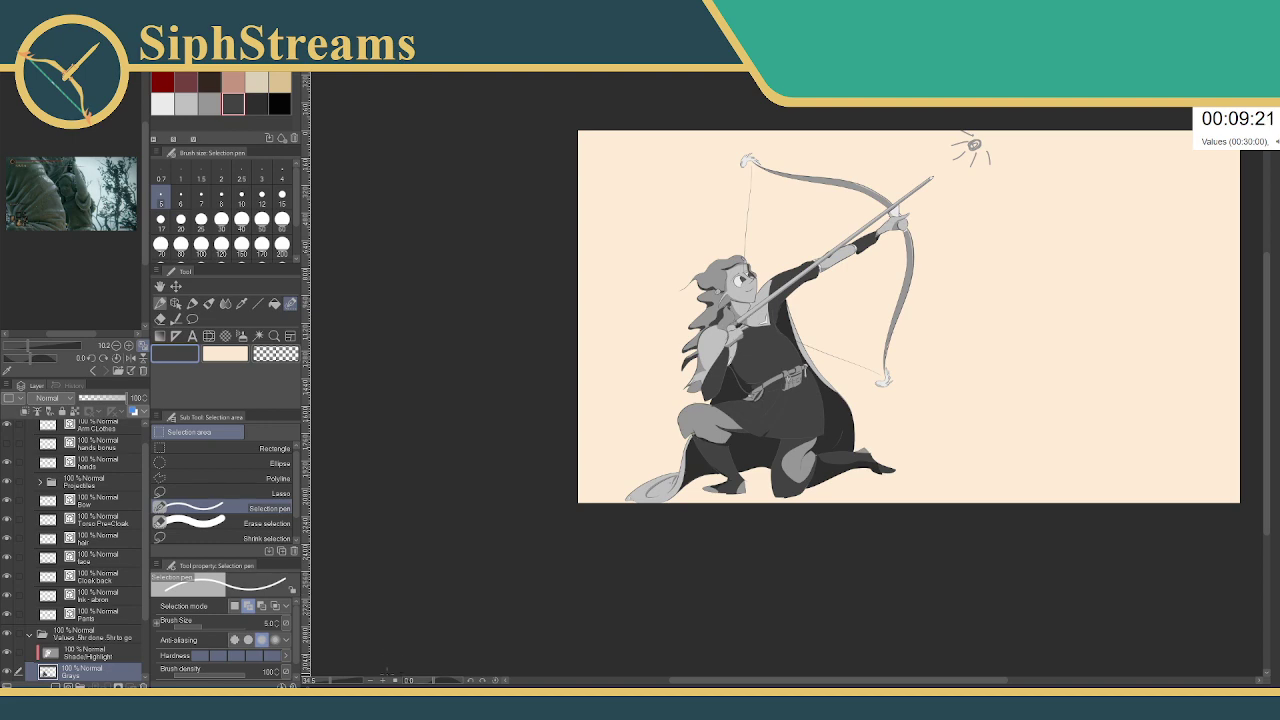
{"action": "left_click_drag", "start_coordinate": [328, 683], "coordinate": [344, 683]}
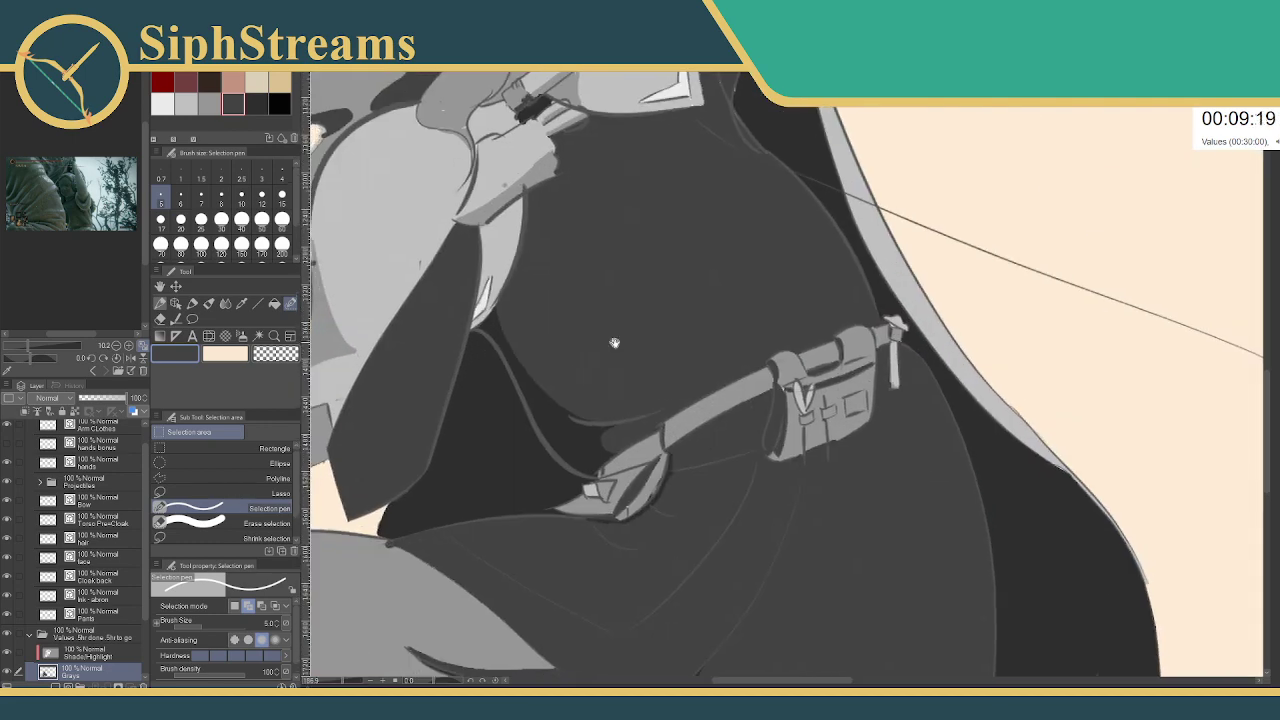
{"action": "left_click_drag", "start_coordinate": [614, 343], "coordinate": [566, 716]}
{"action": "left_click_drag", "start_coordinate": [540, 120], "coordinate": [523, 578]}
{"action": "left_click_drag", "start_coordinate": [523, 249], "coordinate": [523, 563]}
{"action": "left_click_drag", "start_coordinate": [471, 420], "coordinate": [623, 72]}
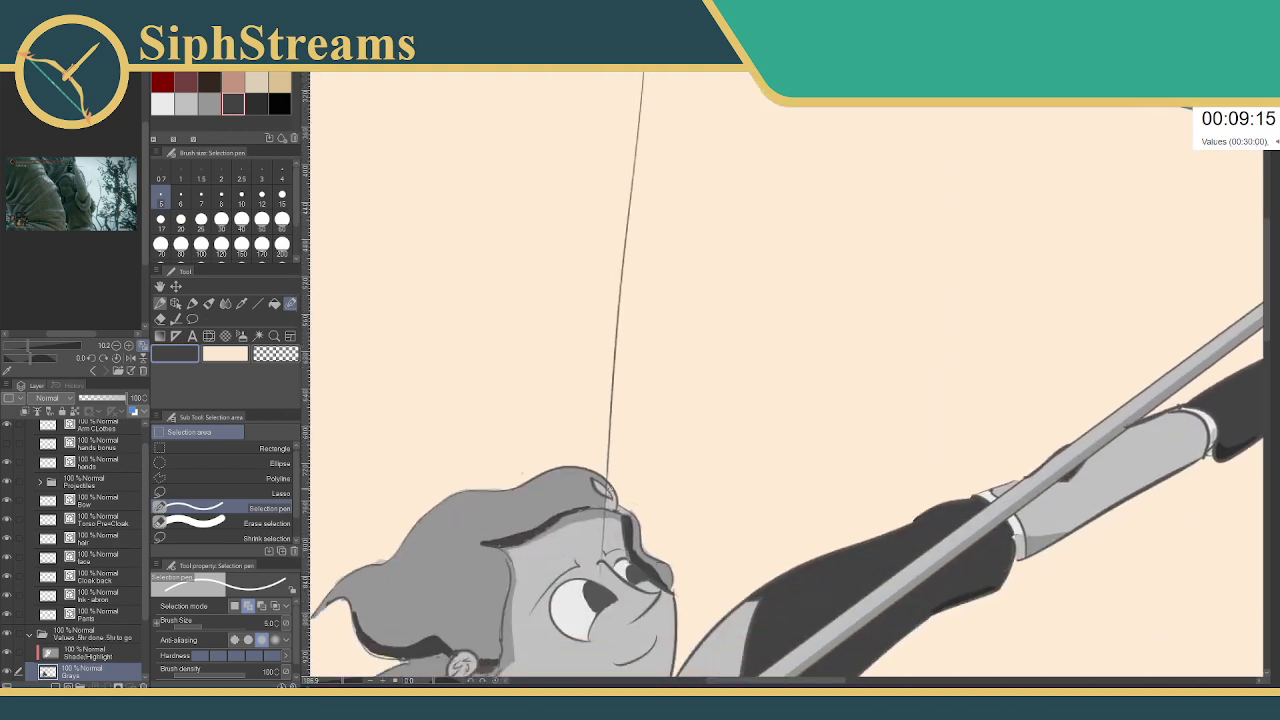
{"action": "left_click", "coordinate": [607, 490]}
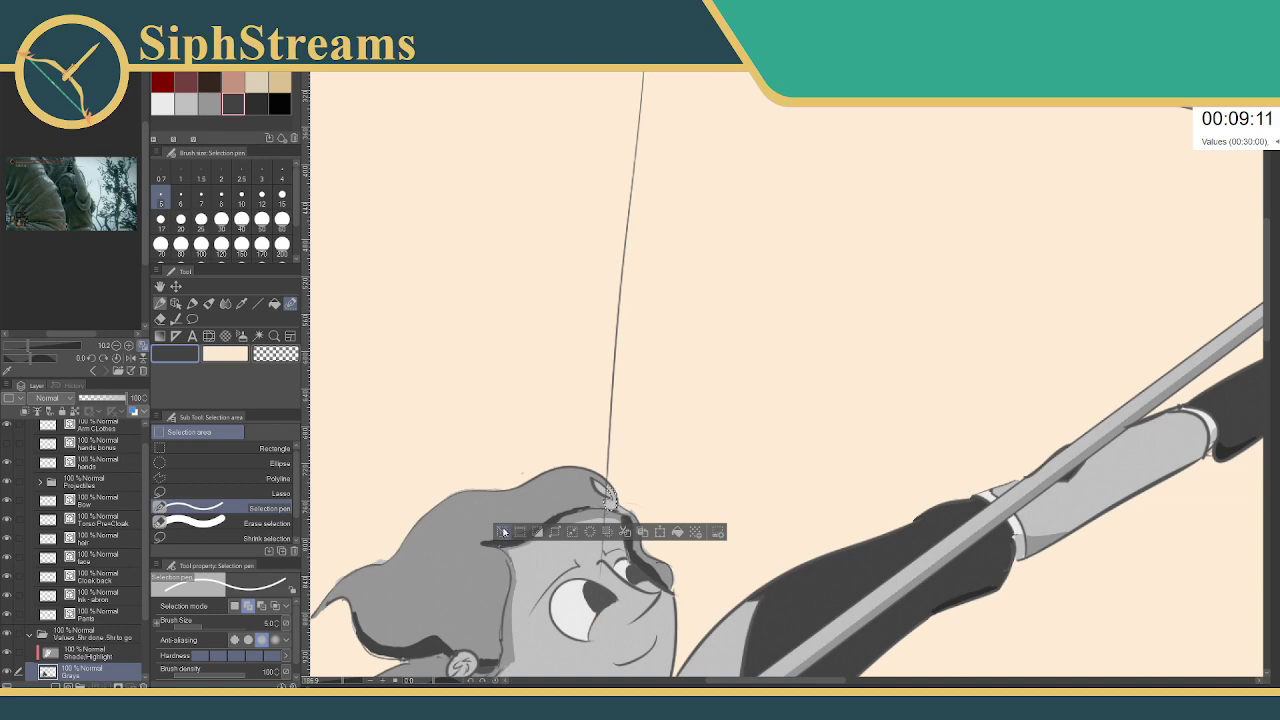
{"action": "left_click", "coordinate": [505, 529]}
- Fill the small gap at the inner edge of the bow's upper feathered tip with the second-lightest gray, and deselect
{"action": "left_click_drag", "start_coordinate": [673, 284], "coordinate": [565, 627]}
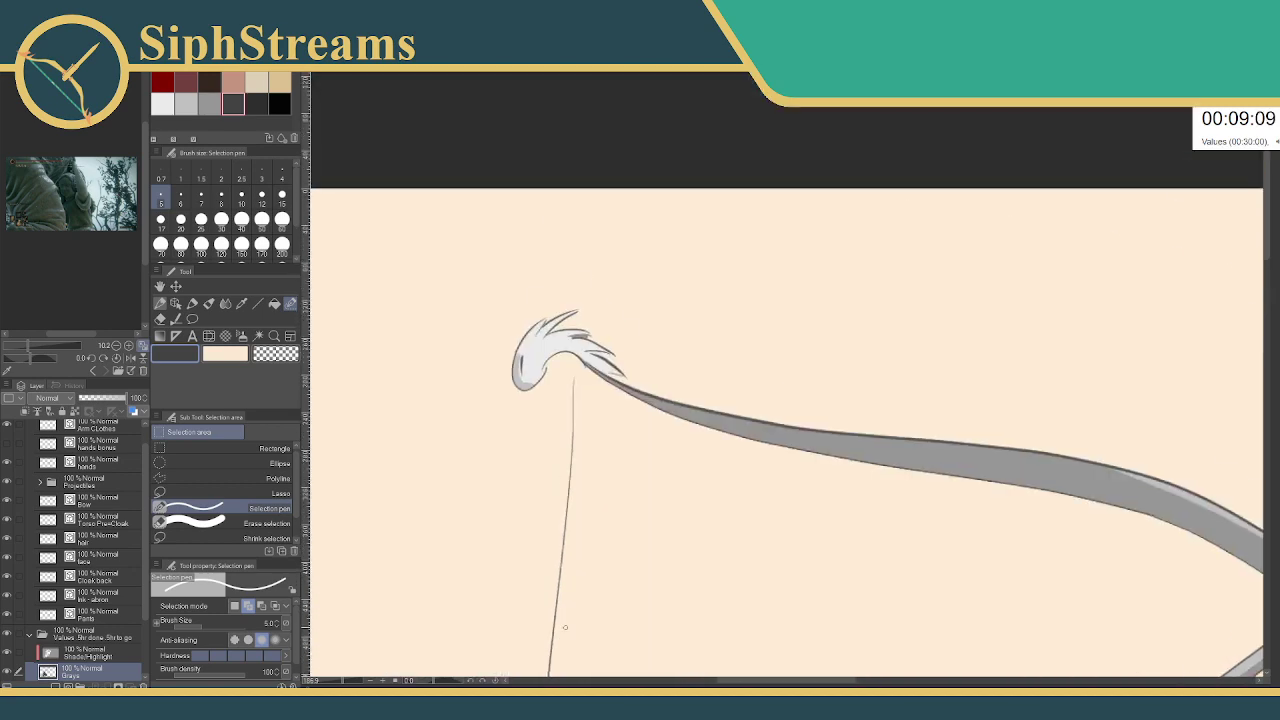
{"action": "left_click_drag", "start_coordinate": [567, 362], "coordinate": [557, 398]}
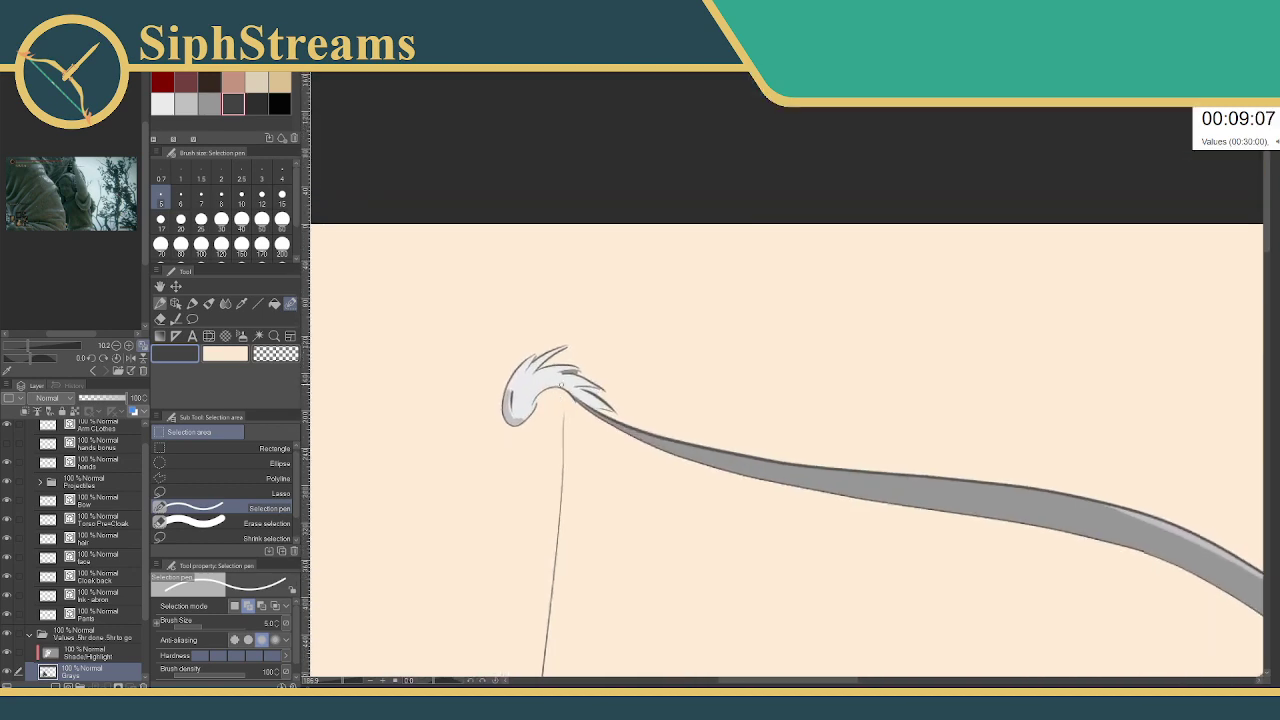
{"action": "left_click", "coordinate": [565, 388]}
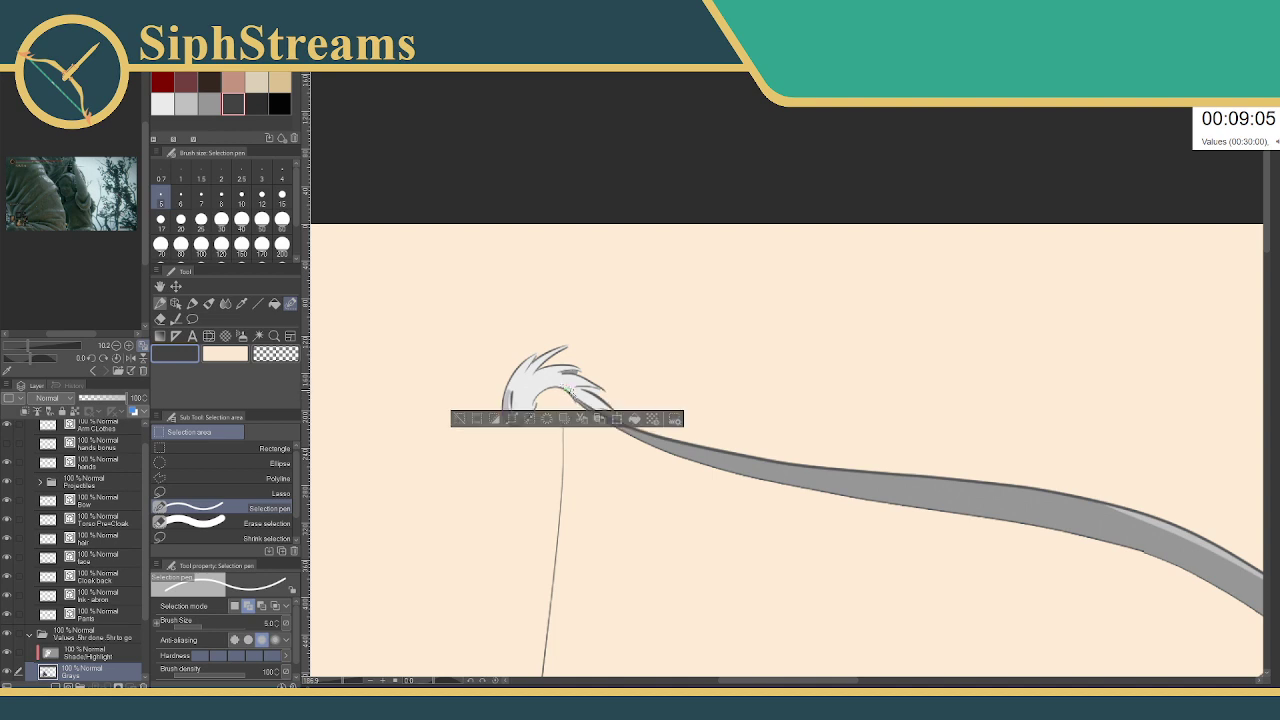
{"action": "left_click", "coordinate": [188, 101]}
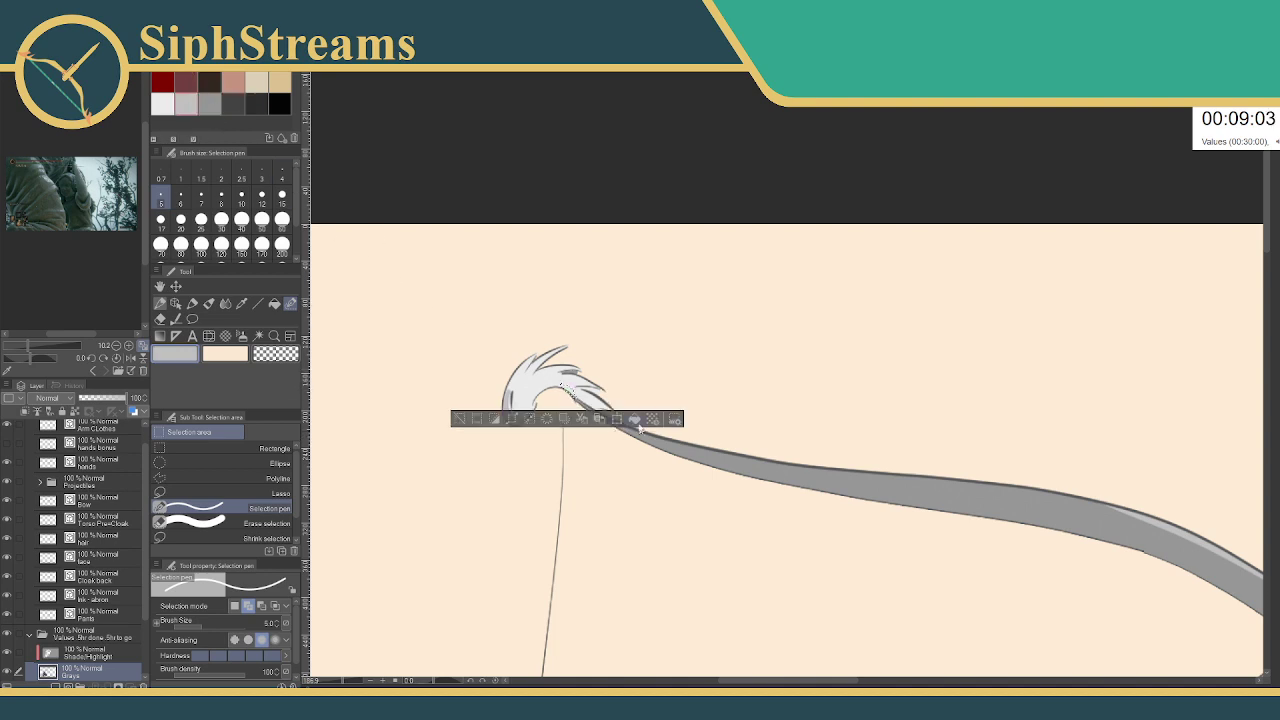
{"action": "left_click", "coordinate": [460, 419]}
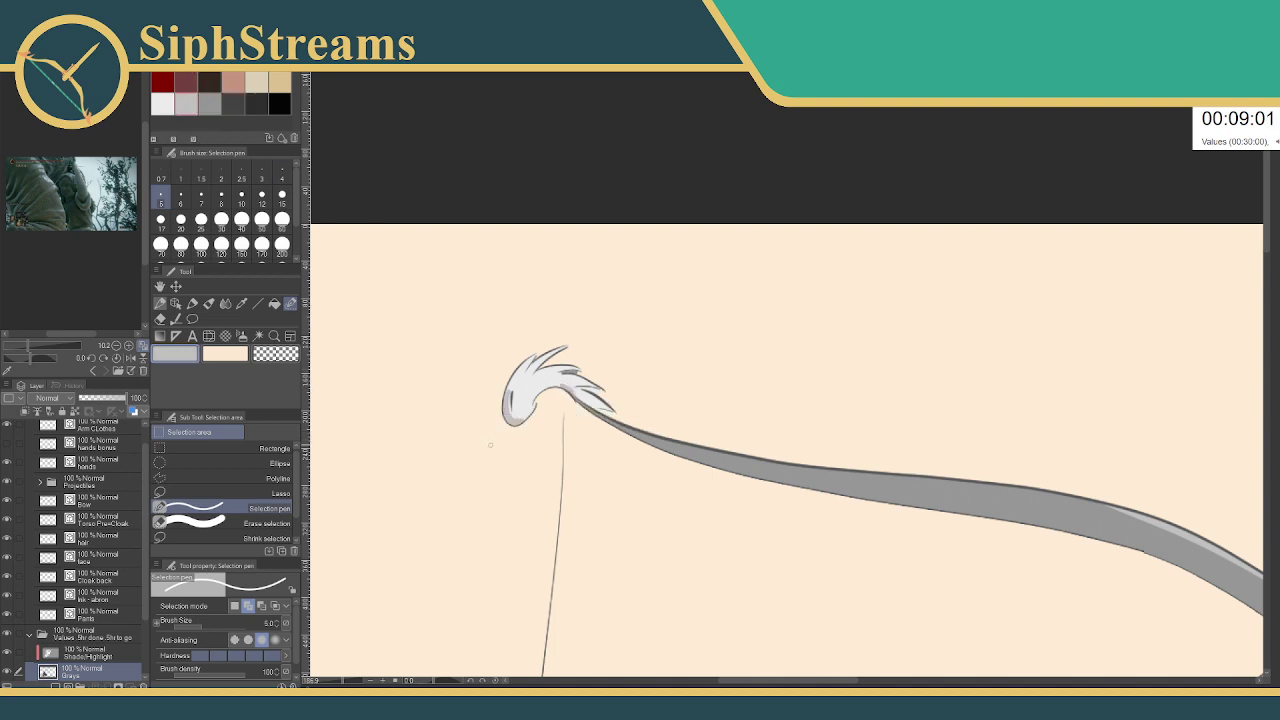
{"action": "left_click_drag", "start_coordinate": [560, 386], "coordinate": [576, 400]}
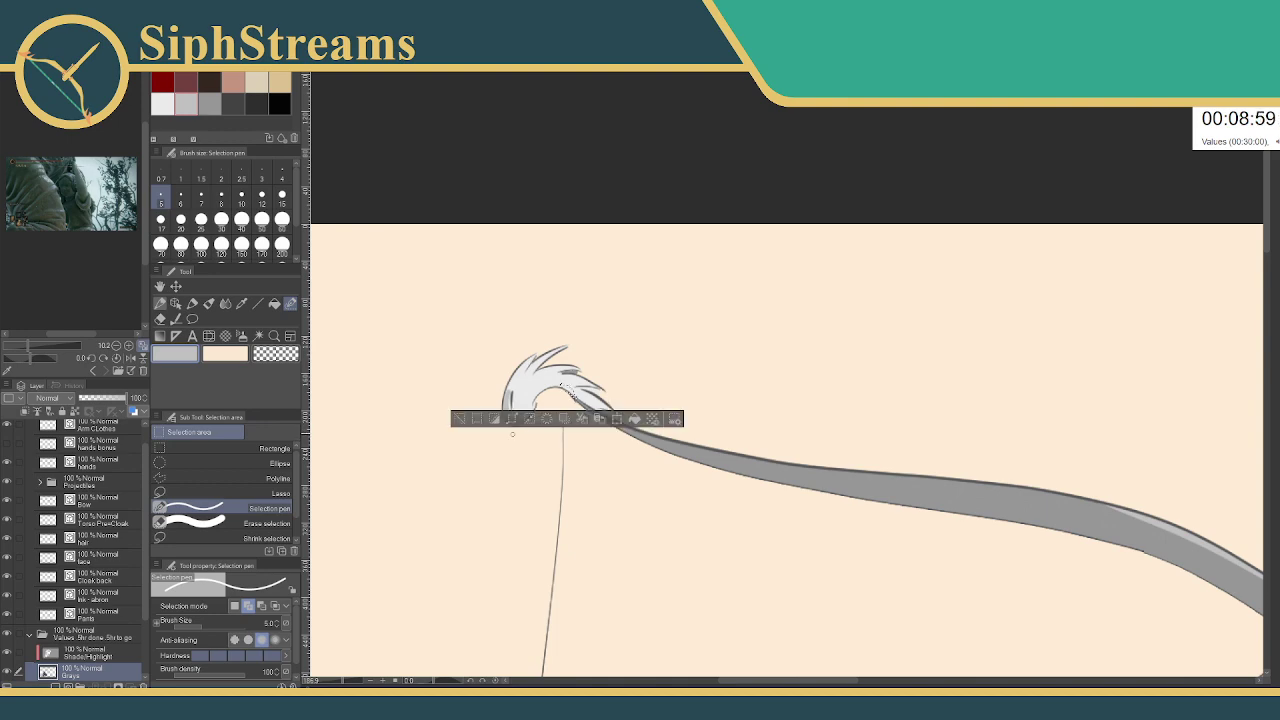
{"action": "left_click", "coordinate": [460, 419]}
- On the Grays layer, delete the stray gray bits along the outer edge of the hair behind the head, and deselect
{"action": "left_click_drag", "start_coordinate": [529, 449], "coordinate": [571, 237]}
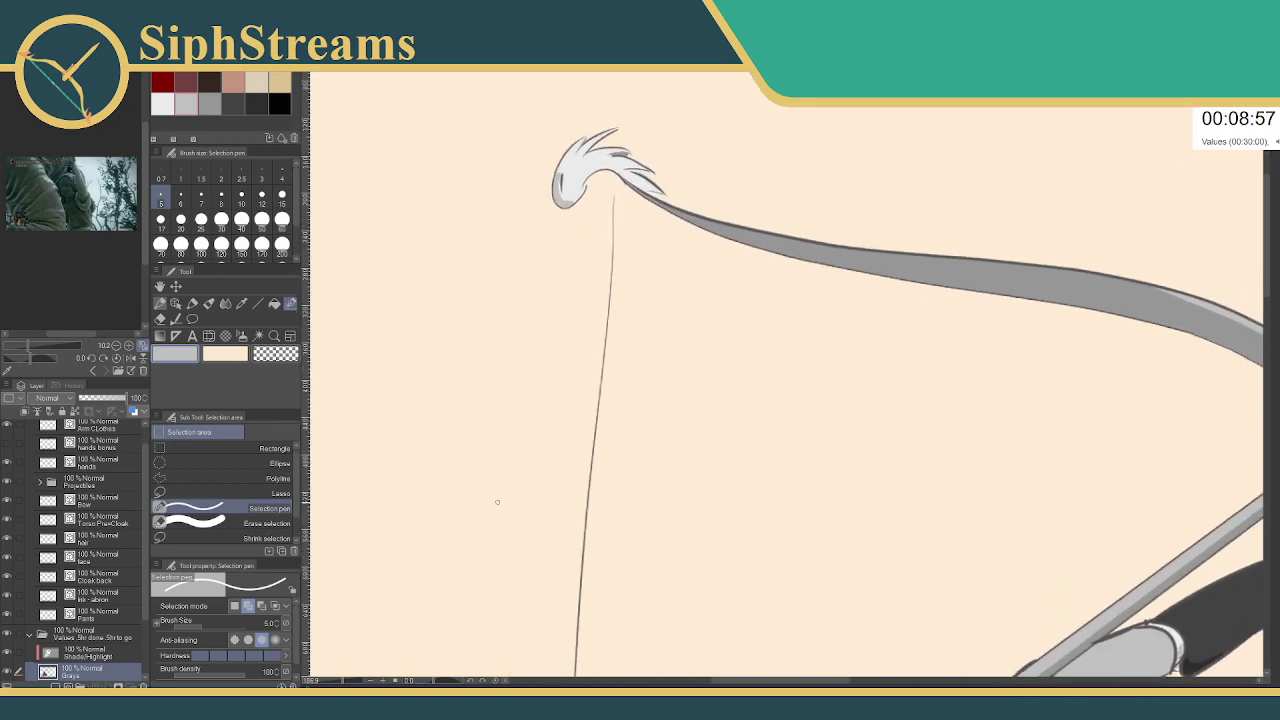
{"action": "left_click_drag", "start_coordinate": [497, 503], "coordinate": [641, 143]}
{"action": "left_click_drag", "start_coordinate": [548, 394], "coordinate": [568, 204]}
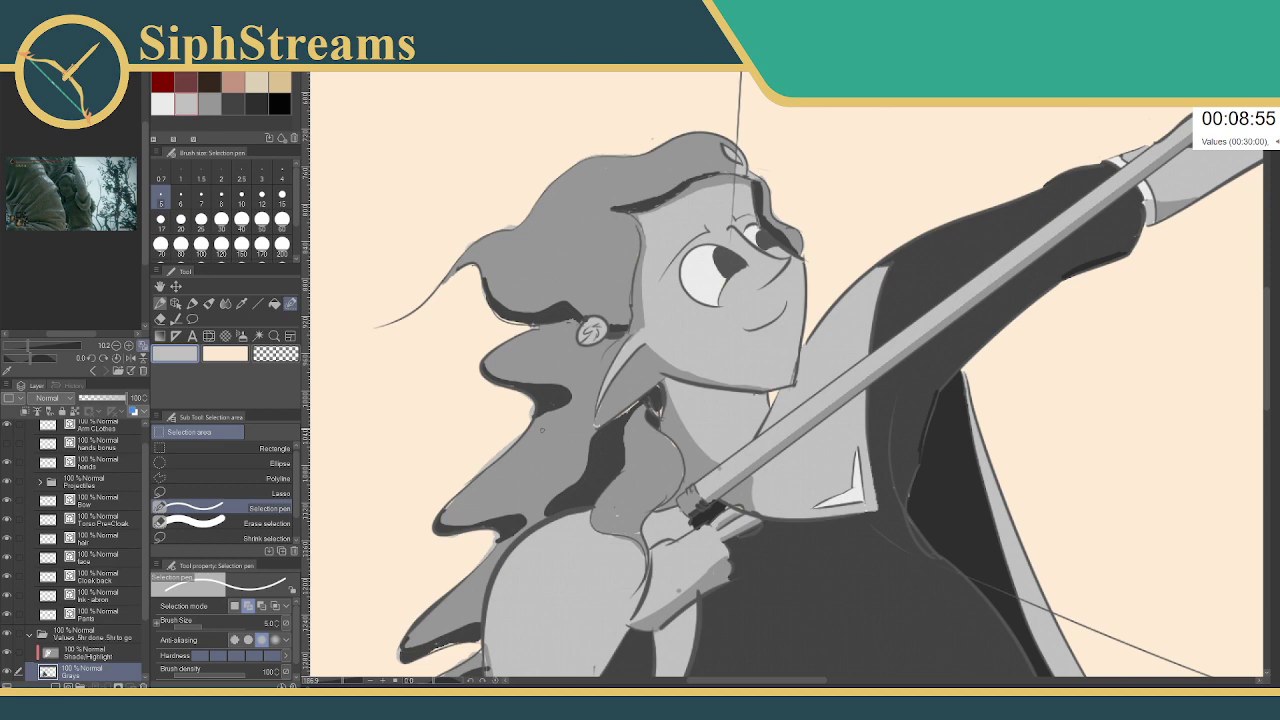
{"action": "mouse_move", "coordinate": [539, 448]}
{"action": "left_mouse_down"}
{"action": "mouse_move", "coordinate": [577, 398]}
{"action": "mouse_move", "coordinate": [565, 406]}
{"action": "mouse_move", "coordinate": [615, 280]}
{"action": "mouse_move", "coordinate": [537, 483]}
{"action": "left_mouse_up"}
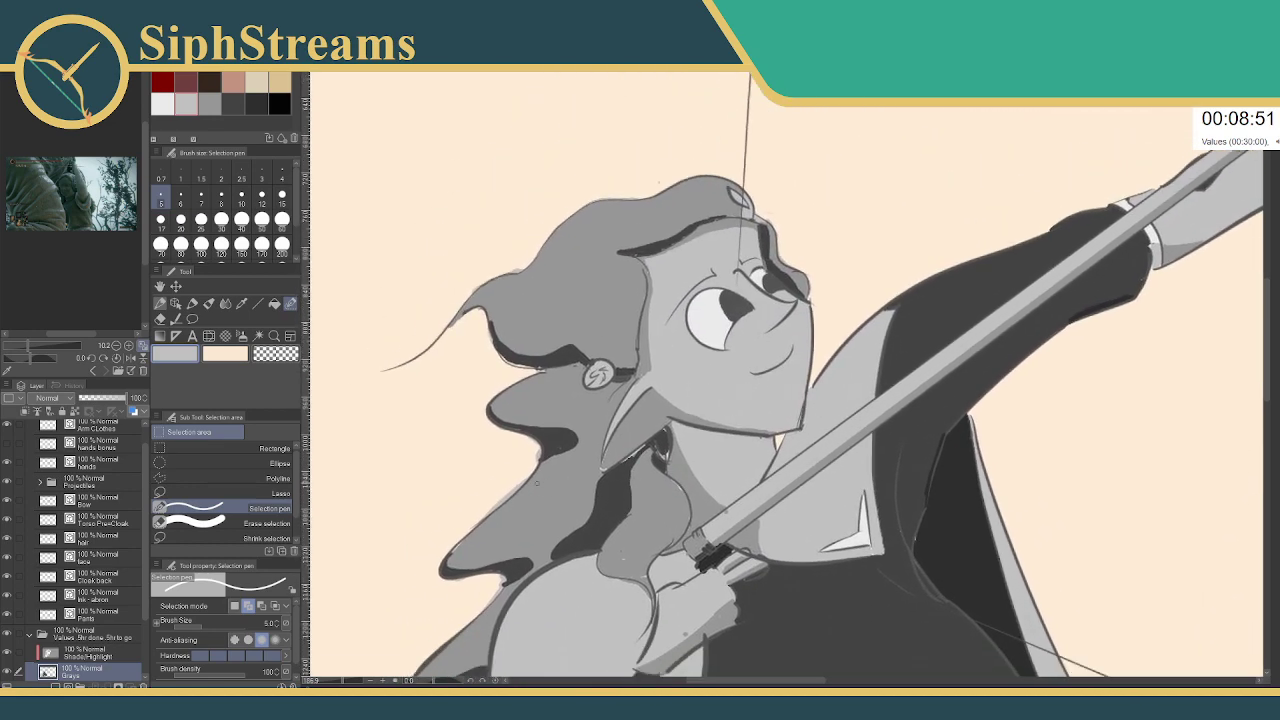
{"action": "left_click_drag", "start_coordinate": [342, 681], "coordinate": [573, 547]}
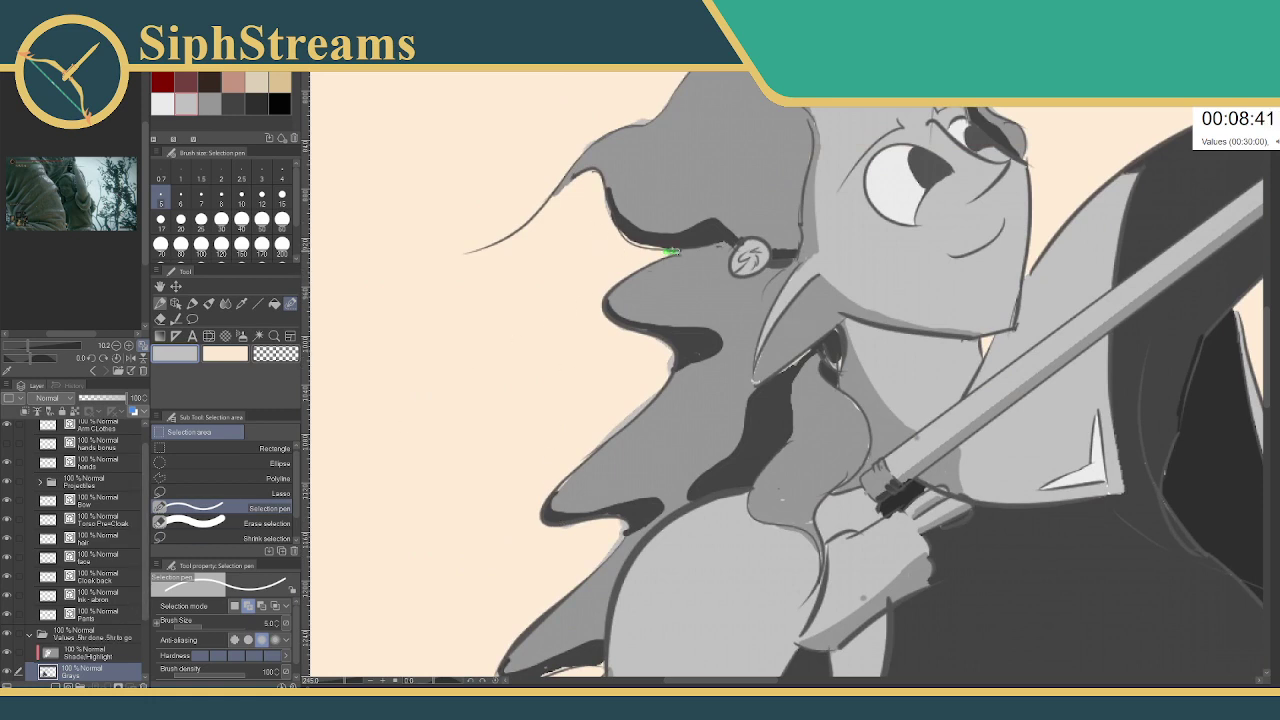
{"action": "left_click_drag", "start_coordinate": [672, 251], "coordinate": [668, 251]}
{"action": "mouse_move", "coordinate": [604, 200]}
{"action": "left_mouse_down"}
{"action": "mouse_move", "coordinate": [612, 220]}
{"action": "mouse_move", "coordinate": [602, 200]}
{"action": "left_mouse_up"}
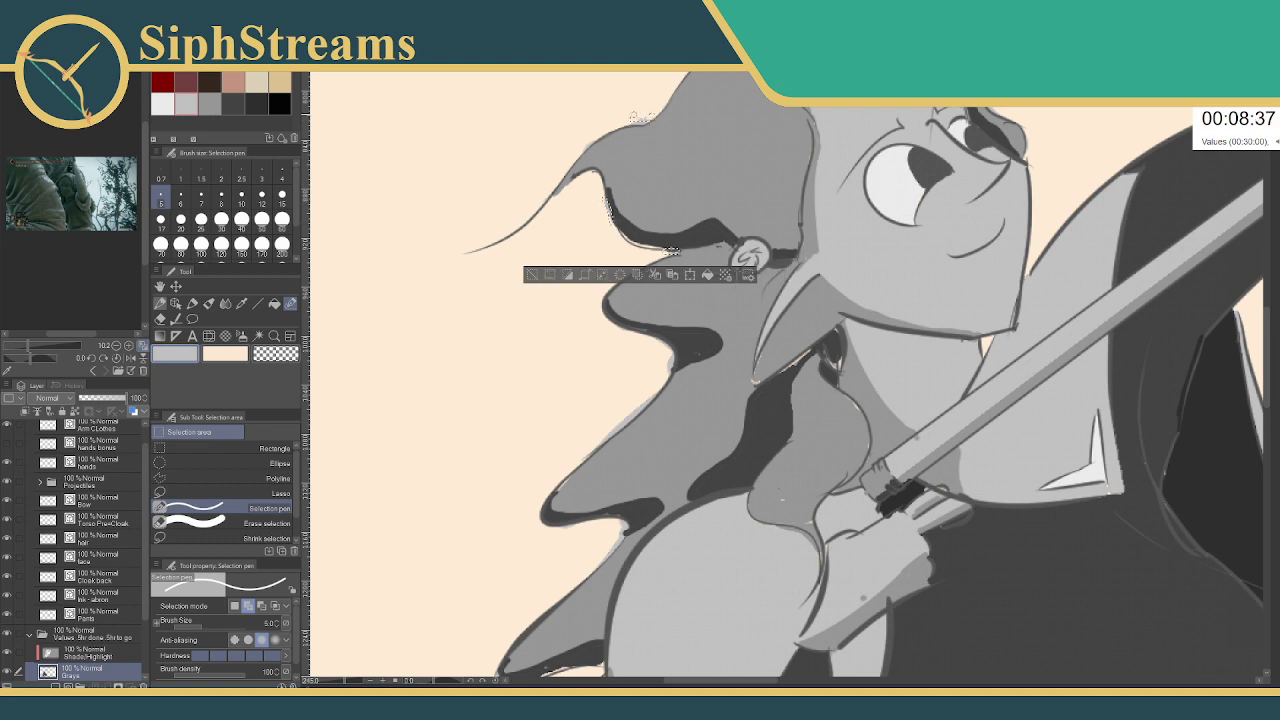
{"action": "left_click_drag", "start_coordinate": [631, 120], "coordinate": [572, 160]}
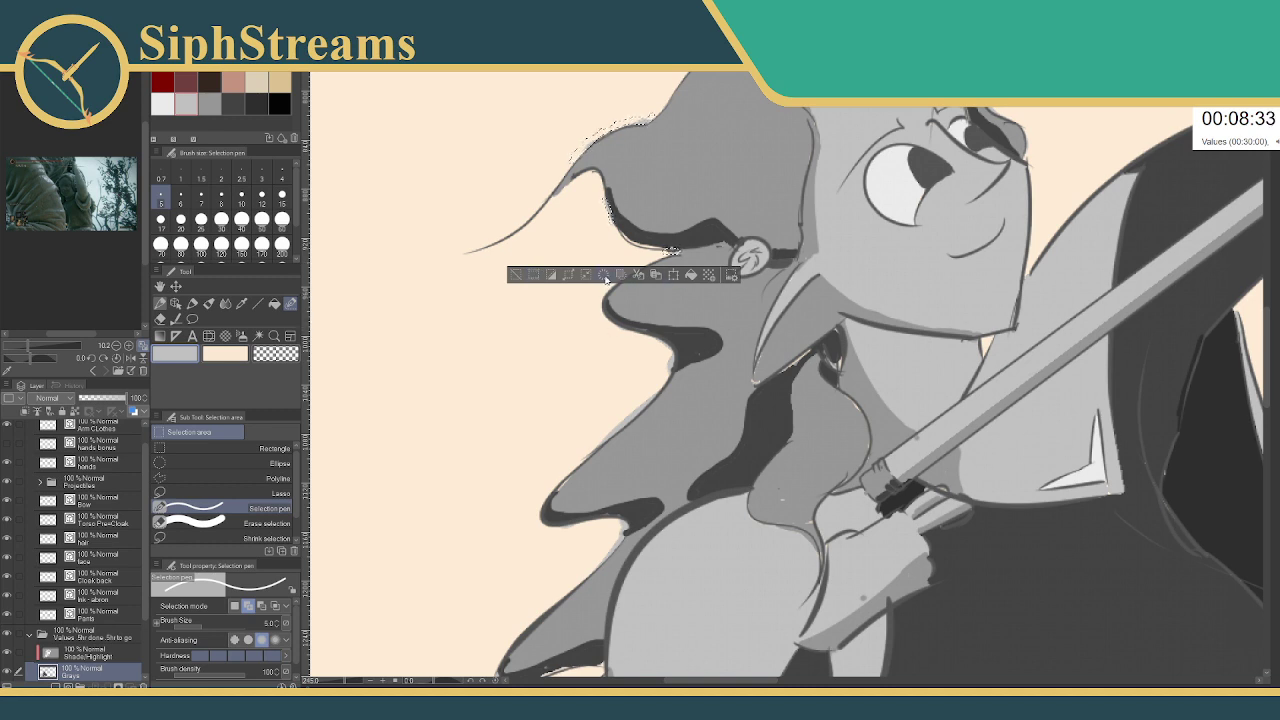
{"action": "left_click", "coordinate": [515, 274]}
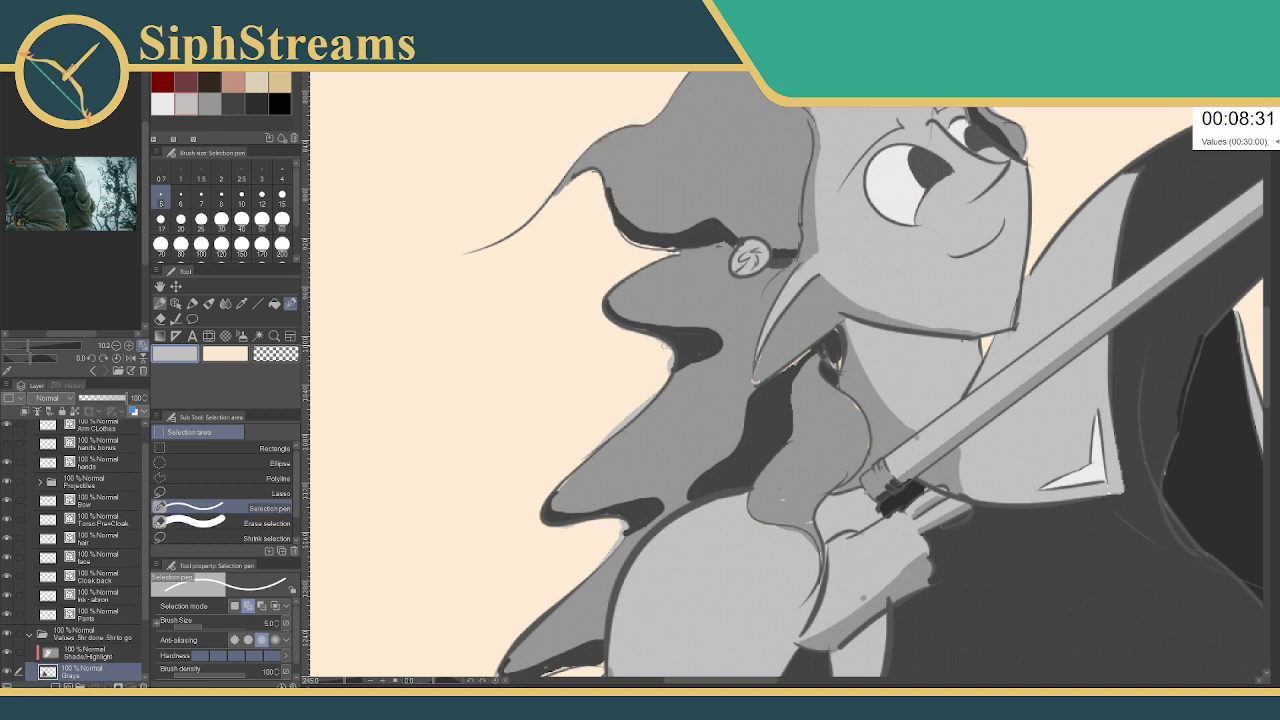
- Select and clear the stray gray pixels along the hair's back edge, from below the second lock down to the third
{"action": "left_click_drag", "start_coordinate": [654, 339], "coordinate": [664, 384]}
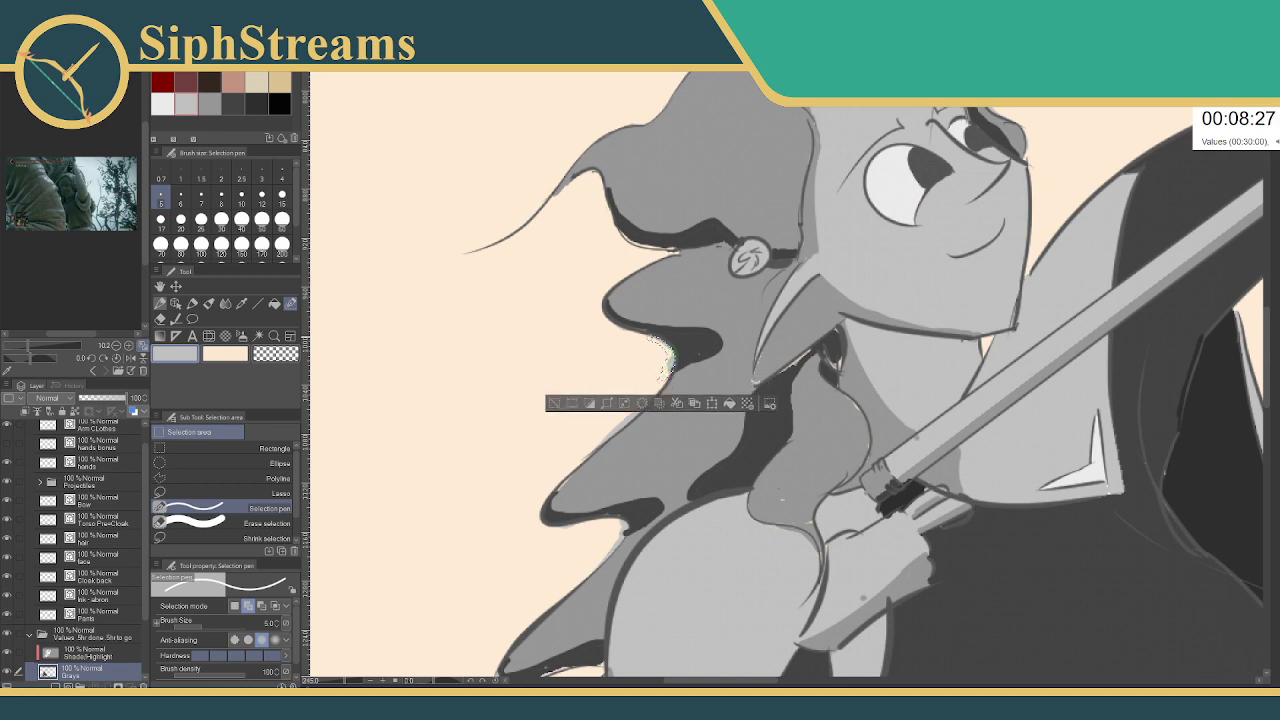
{"action": "left_click_drag", "start_coordinate": [617, 327], "coordinate": [634, 338]}
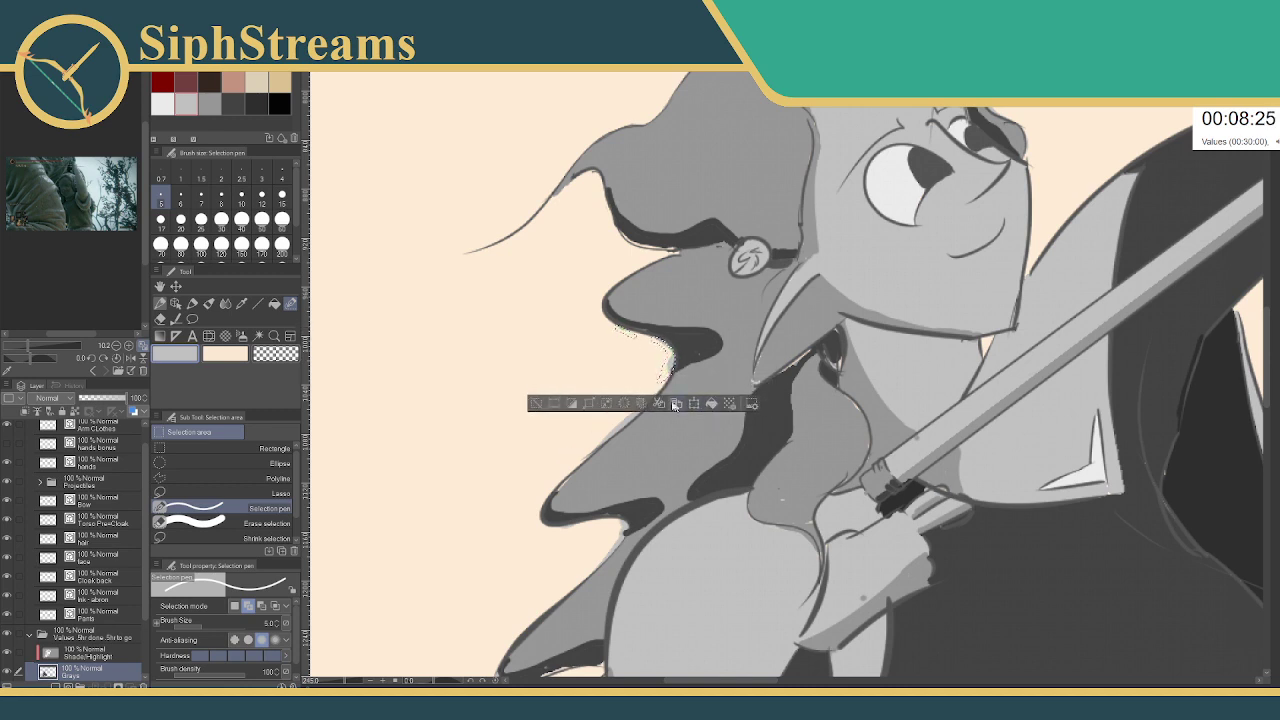
{"action": "left_click", "coordinate": [536, 403]}
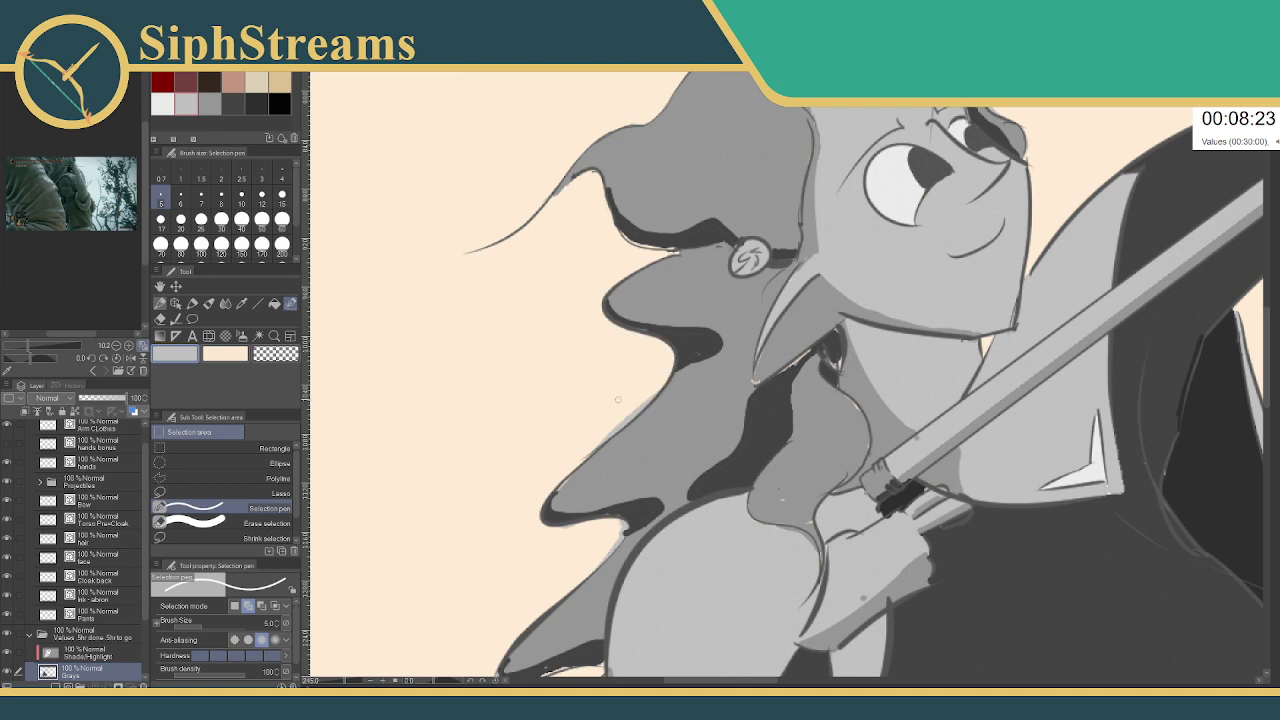
{"action": "left_click_drag", "start_coordinate": [658, 393], "coordinate": [591, 451]}
{"action": "left_click_drag", "start_coordinate": [606, 438], "coordinate": [578, 463]}
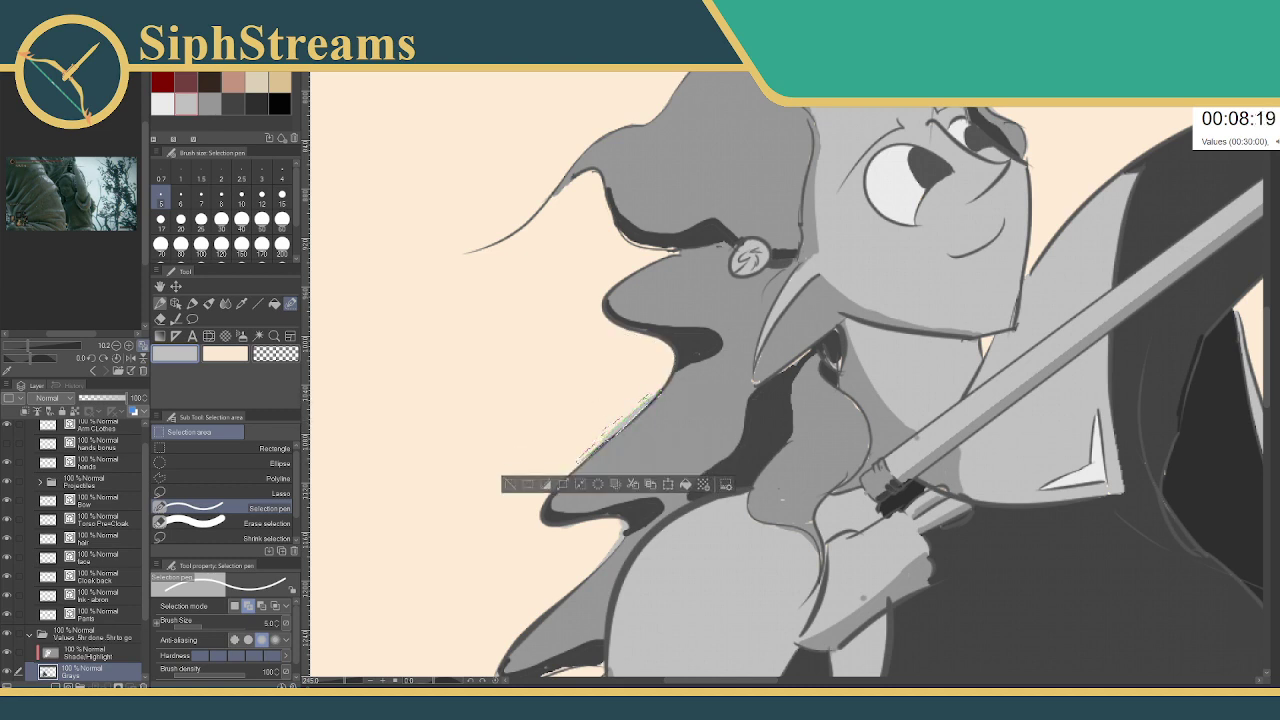
{"action": "left_click", "coordinate": [598, 484]}
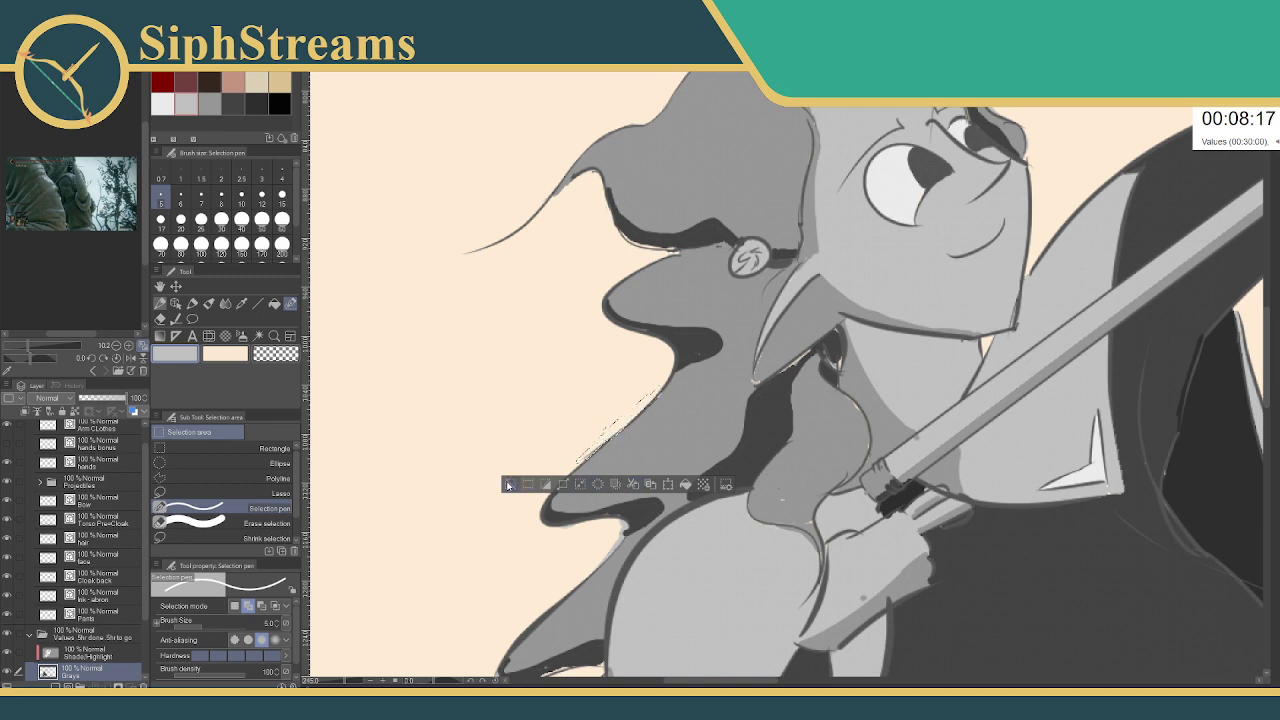
{"action": "key", "text": "ctrl+d"}
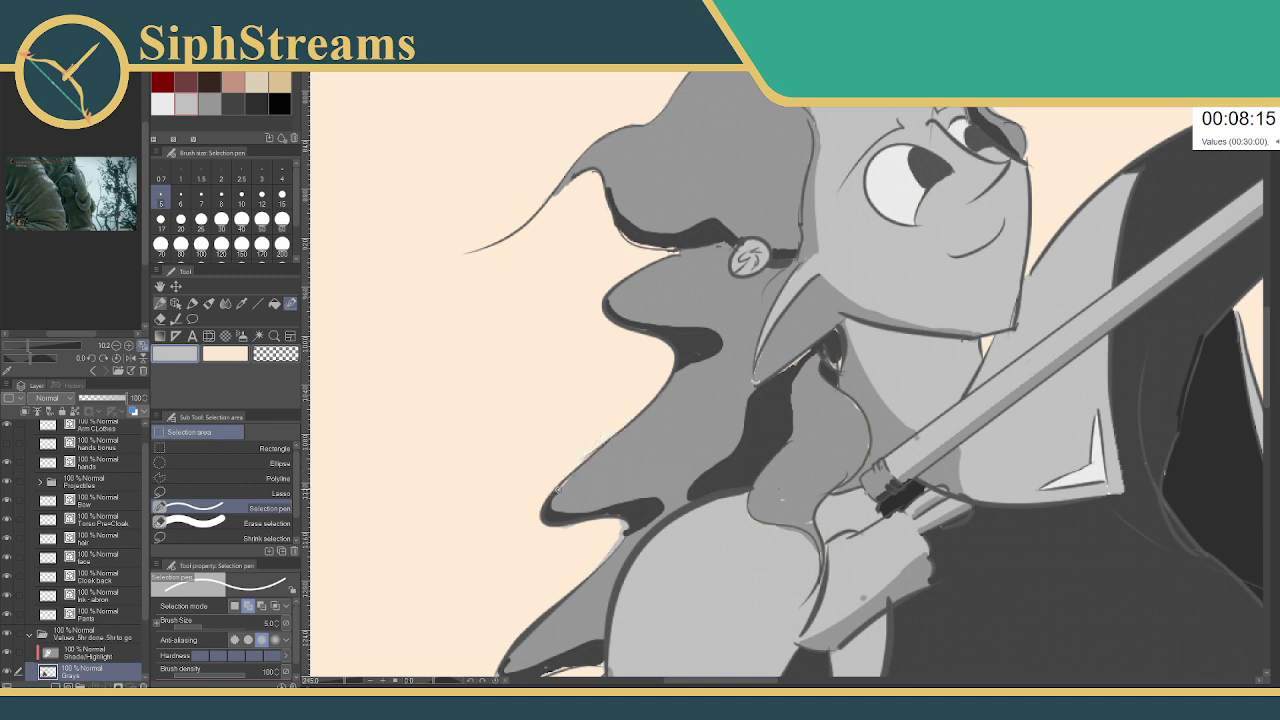
- Pick the hair's mid gray and fill the pale gaps inside the back edge near the third lock's tip
{"action": "left_click_drag", "start_coordinate": [572, 472], "coordinate": [558, 490]}
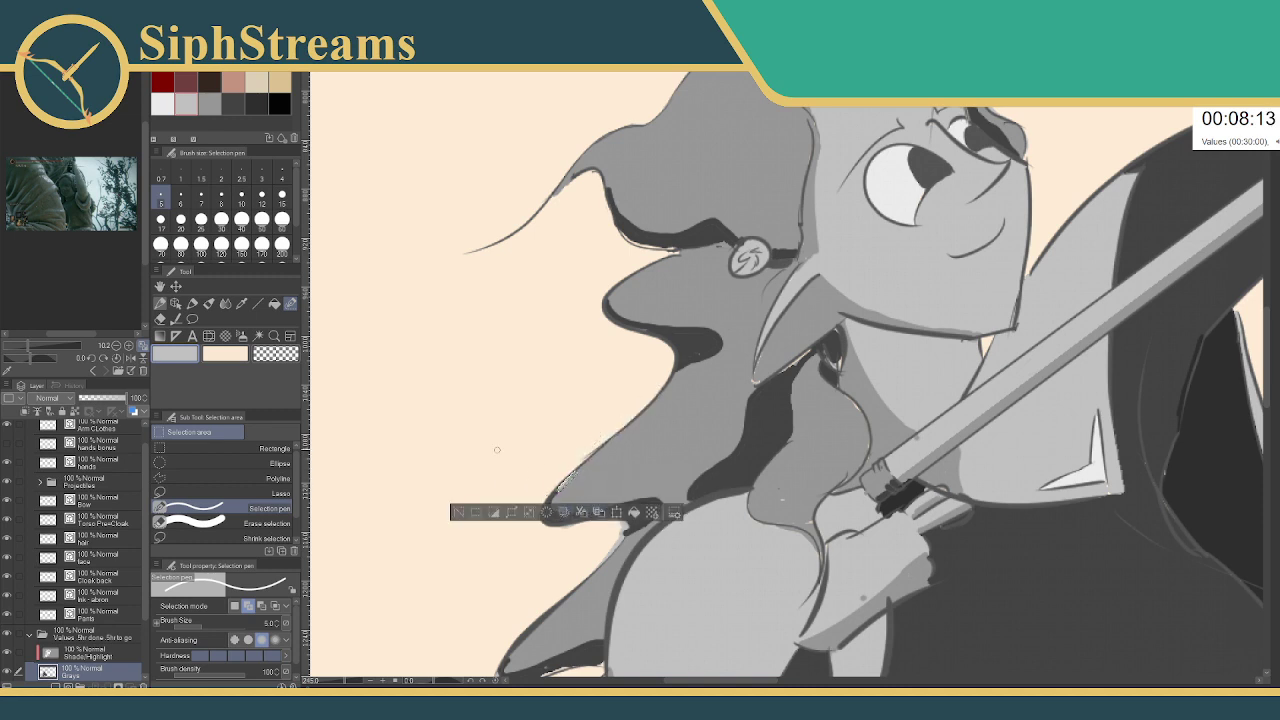
{"action": "left_click", "coordinate": [209, 102]}
{"action": "left_click", "coordinate": [634, 511]}
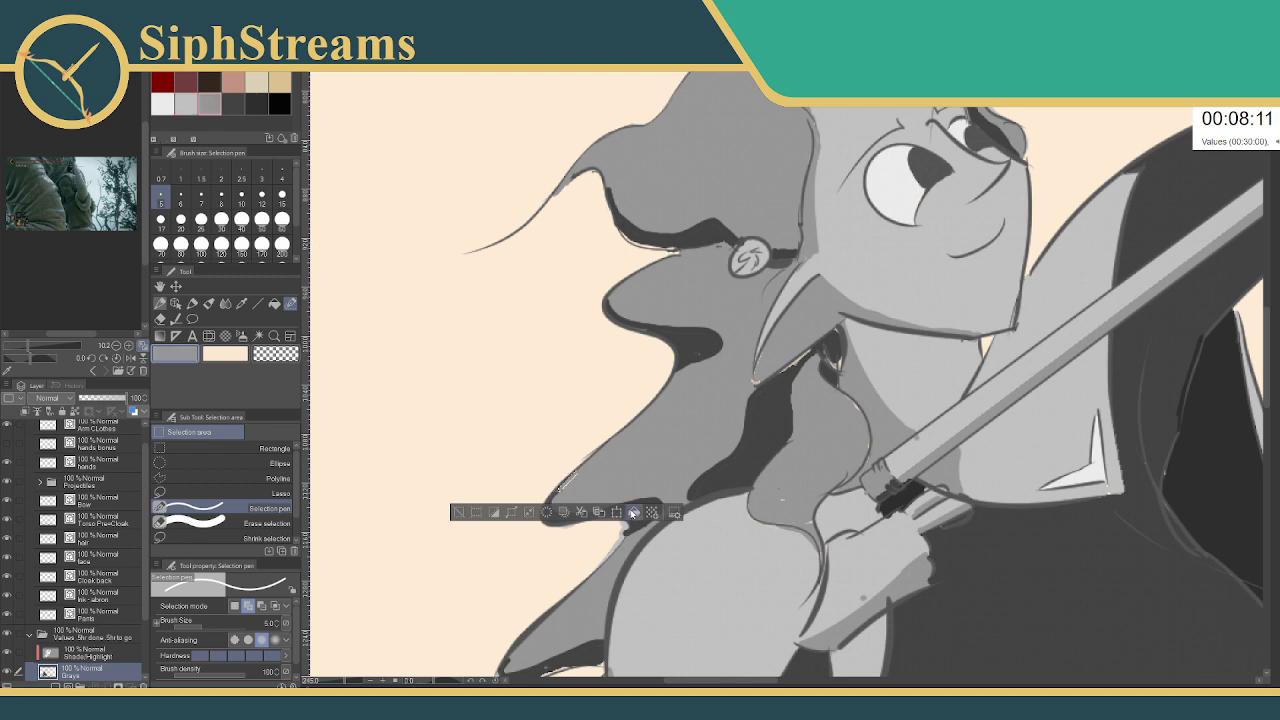
{"action": "left_click", "coordinate": [458, 512]}
{"action": "left_click_drag", "start_coordinate": [557, 491], "coordinate": [560, 495]}
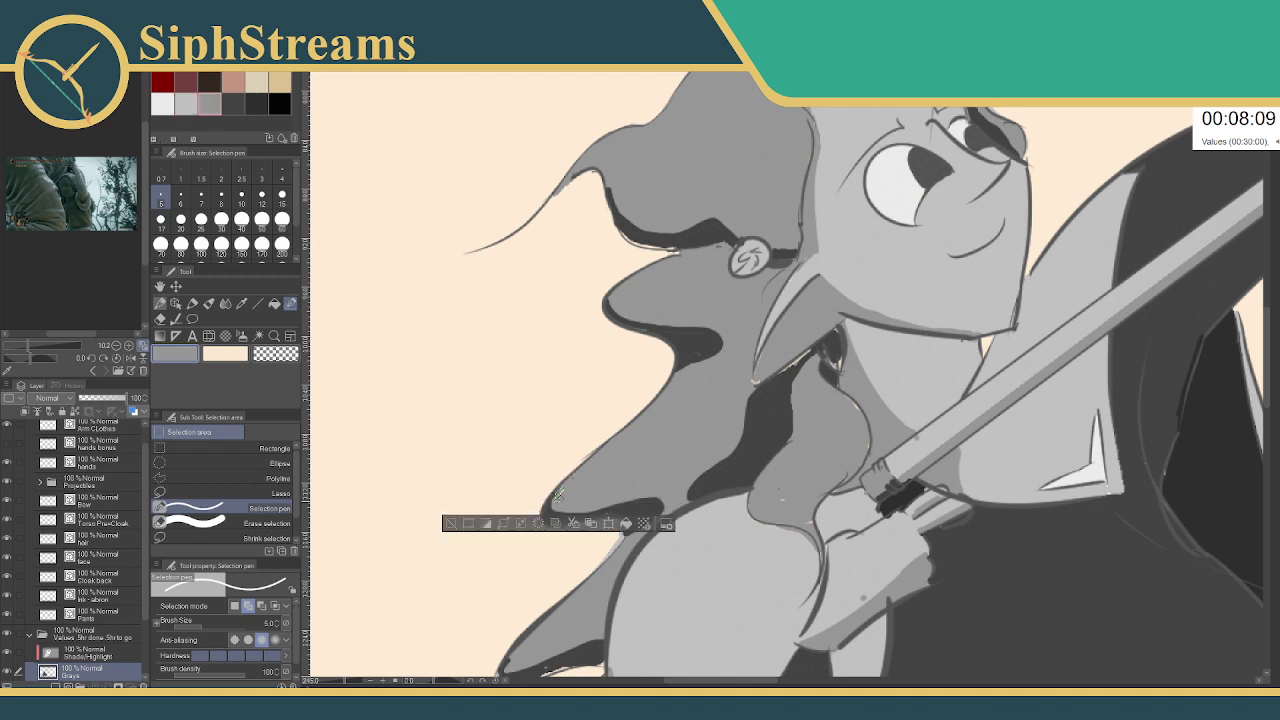
{"action": "left_click", "coordinate": [620, 524]}
{"action": "left_click", "coordinate": [451, 517]}
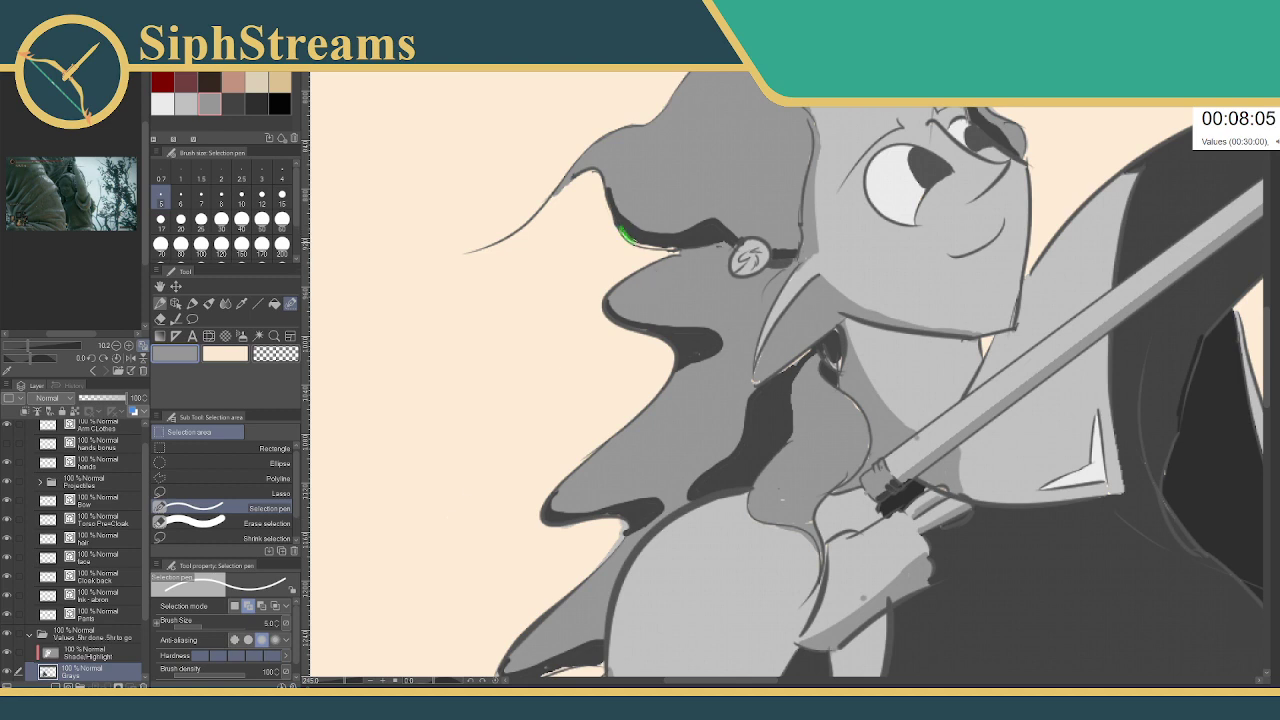
- Clean up the stray pixels under the upper lock's dark edge and along the thin wisp of hair
{"action": "left_click_drag", "start_coordinate": [660, 248], "coordinate": [684, 250]}
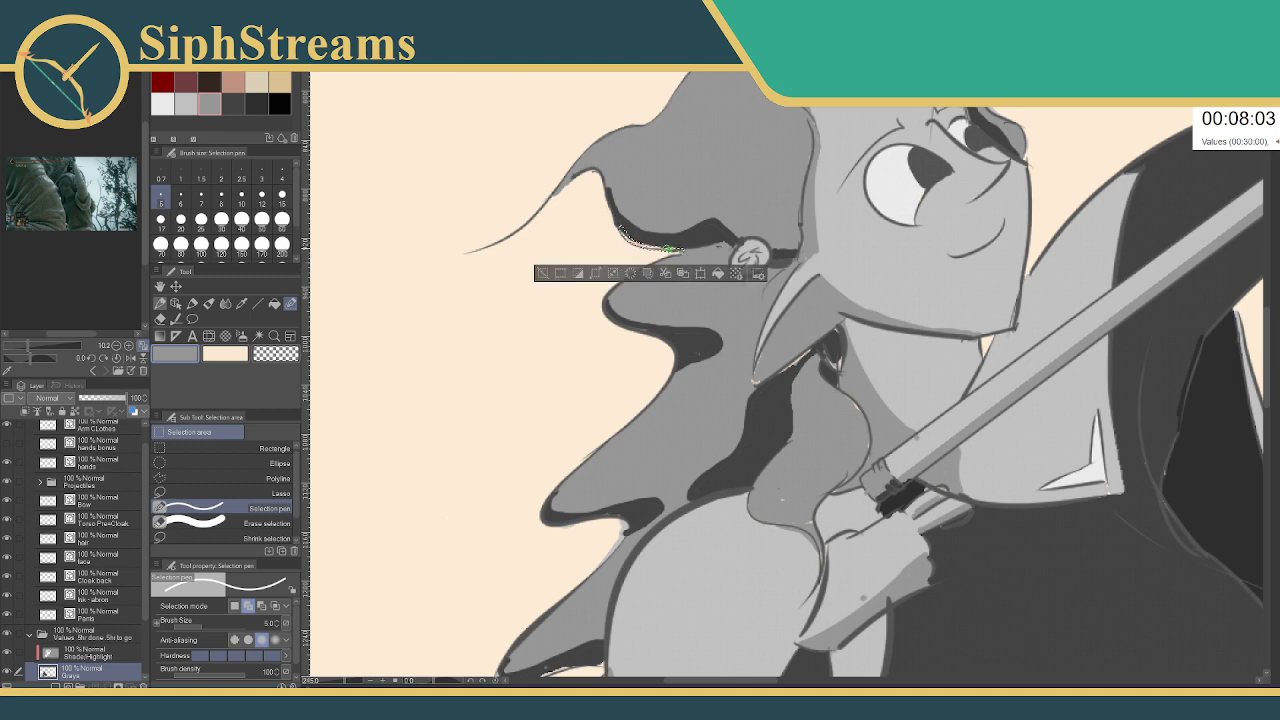
{"action": "left_click", "coordinate": [704, 279]}
{"action": "left_click", "coordinate": [586, 270]}
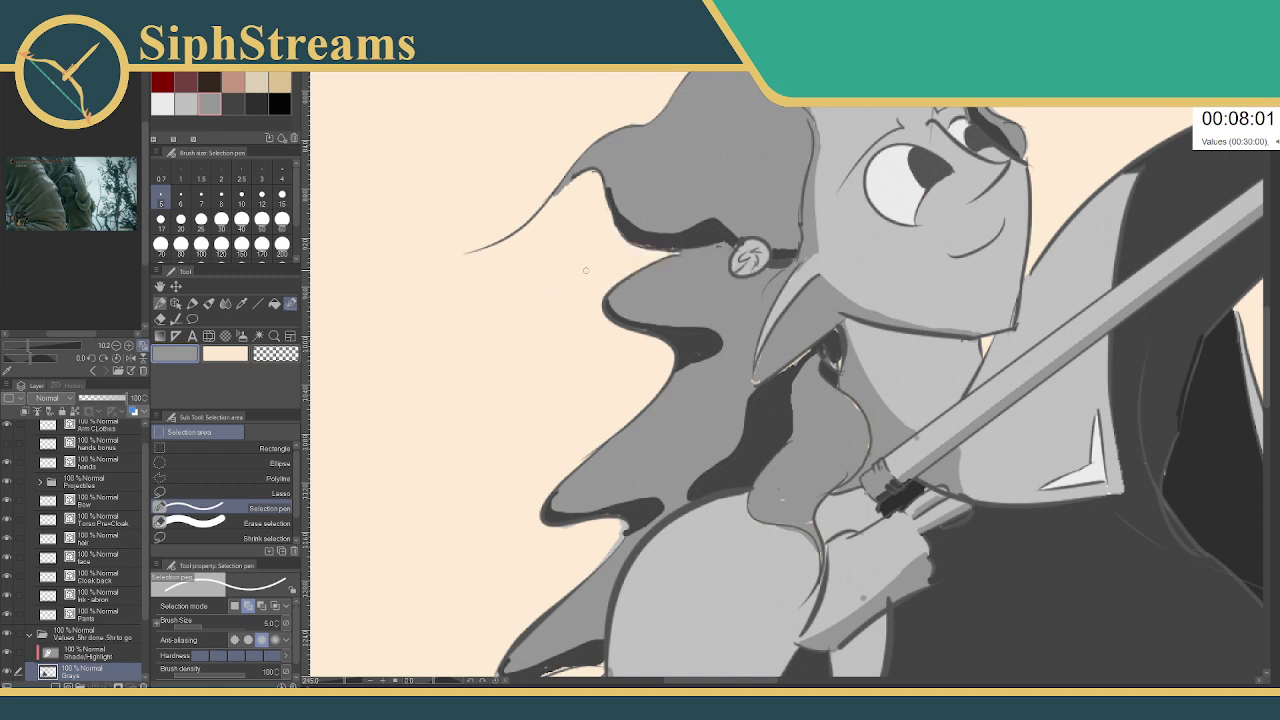
{"action": "left_click_drag", "start_coordinate": [576, 177], "coordinate": [560, 201]}
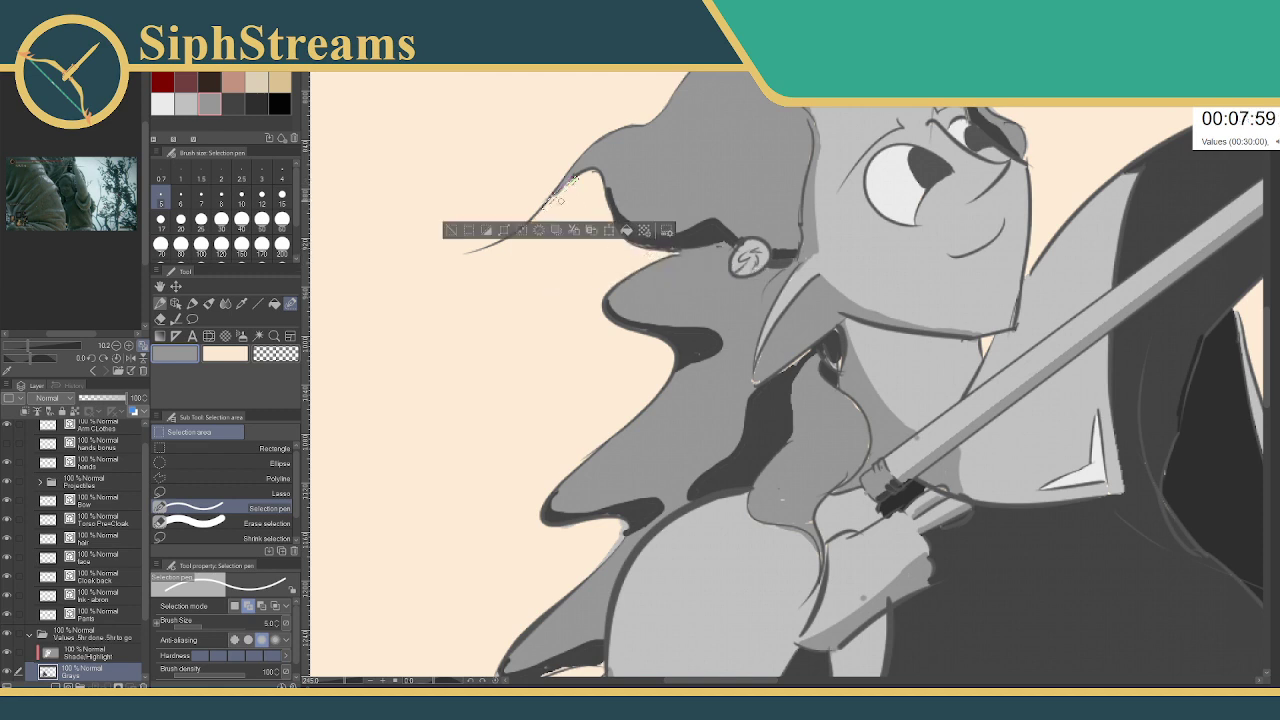
{"action": "left_click", "coordinate": [538, 231]}
{"action": "left_click", "coordinate": [452, 230]}
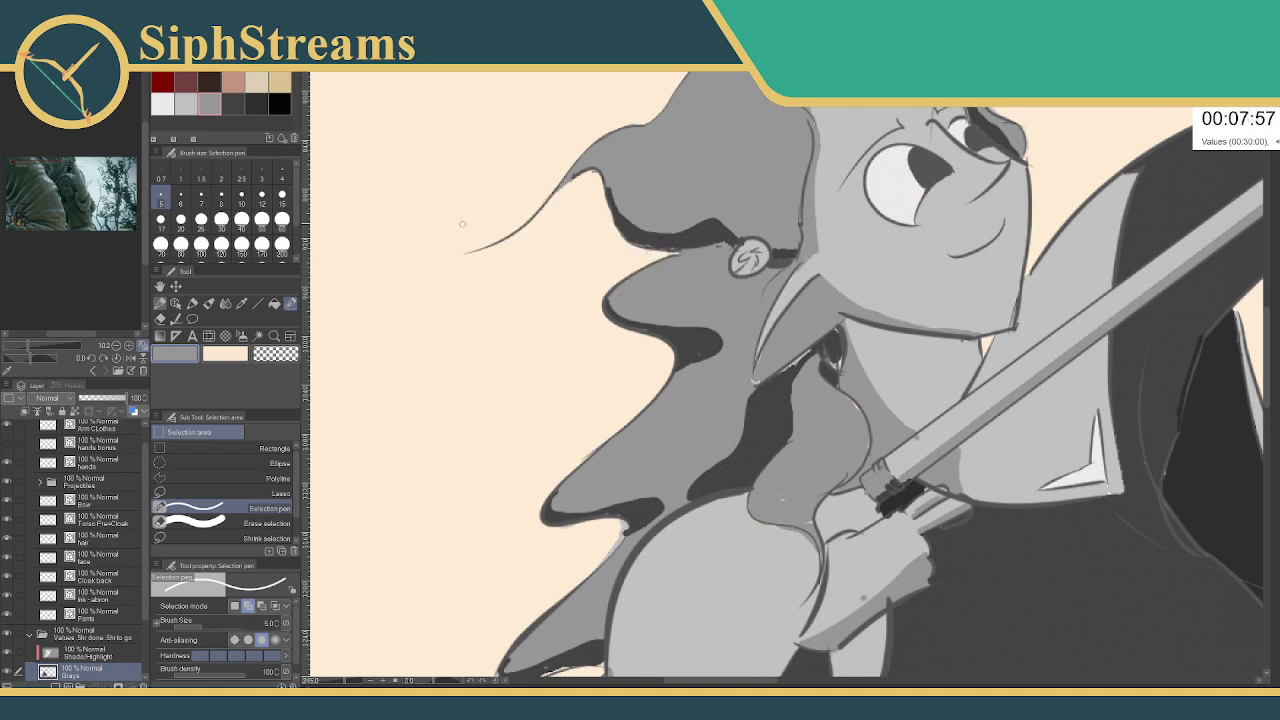
{"action": "left_click_drag", "start_coordinate": [546, 190], "coordinate": [536, 205]}
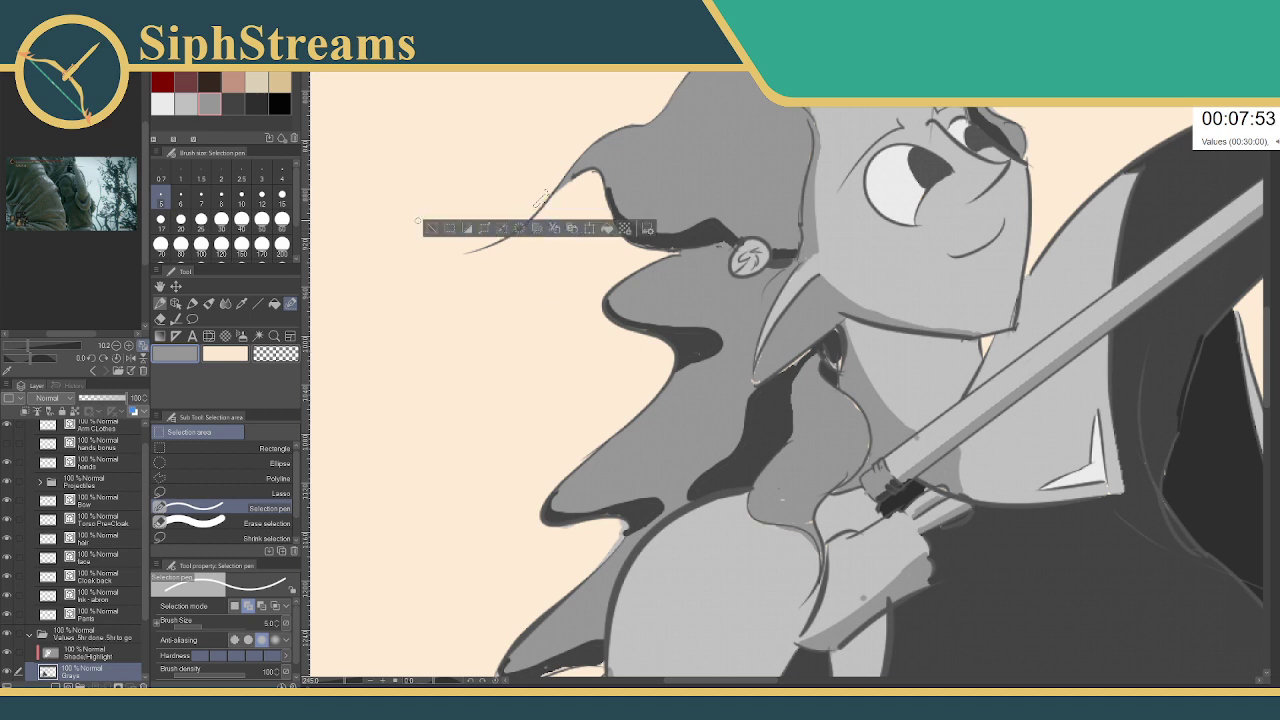
{"action": "left_click", "coordinate": [434, 232]}
- Clean up the stray pixels along the hair outline above the crown of the head
{"action": "left_click_drag", "start_coordinate": [697, 354], "coordinate": [521, 522]}
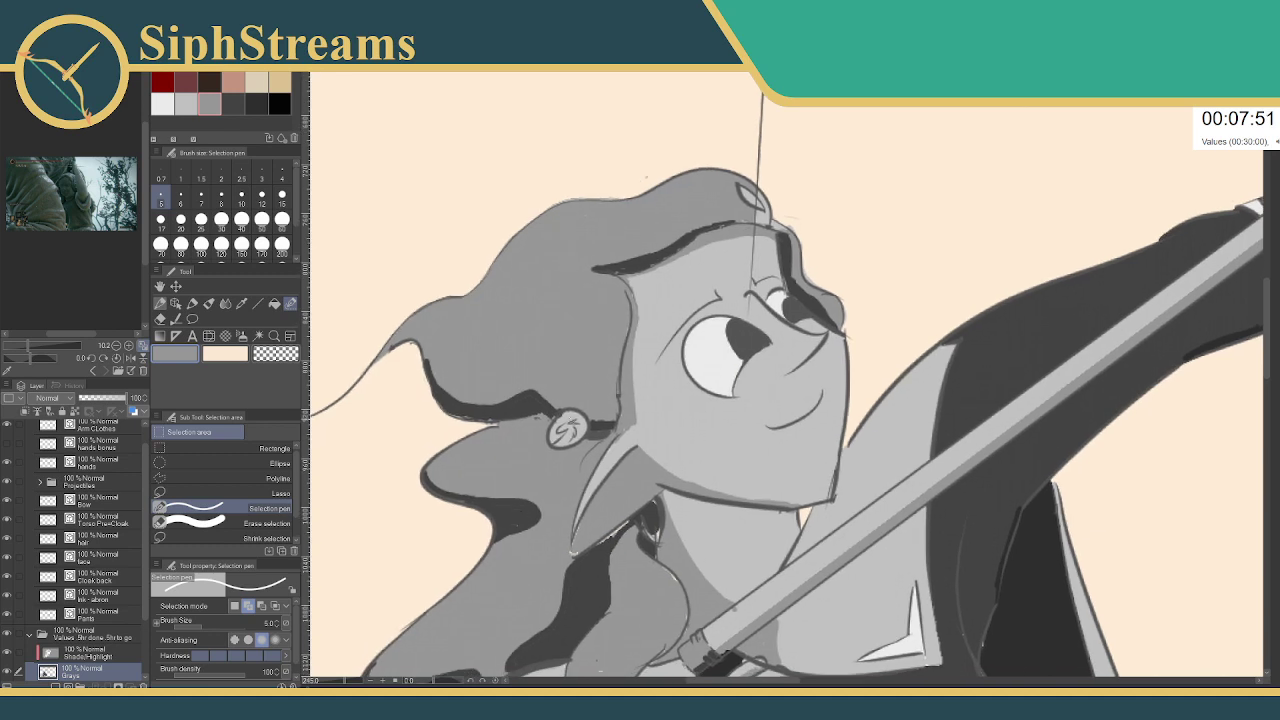
{"action": "left_click_drag", "start_coordinate": [546, 205], "coordinate": [628, 196]}
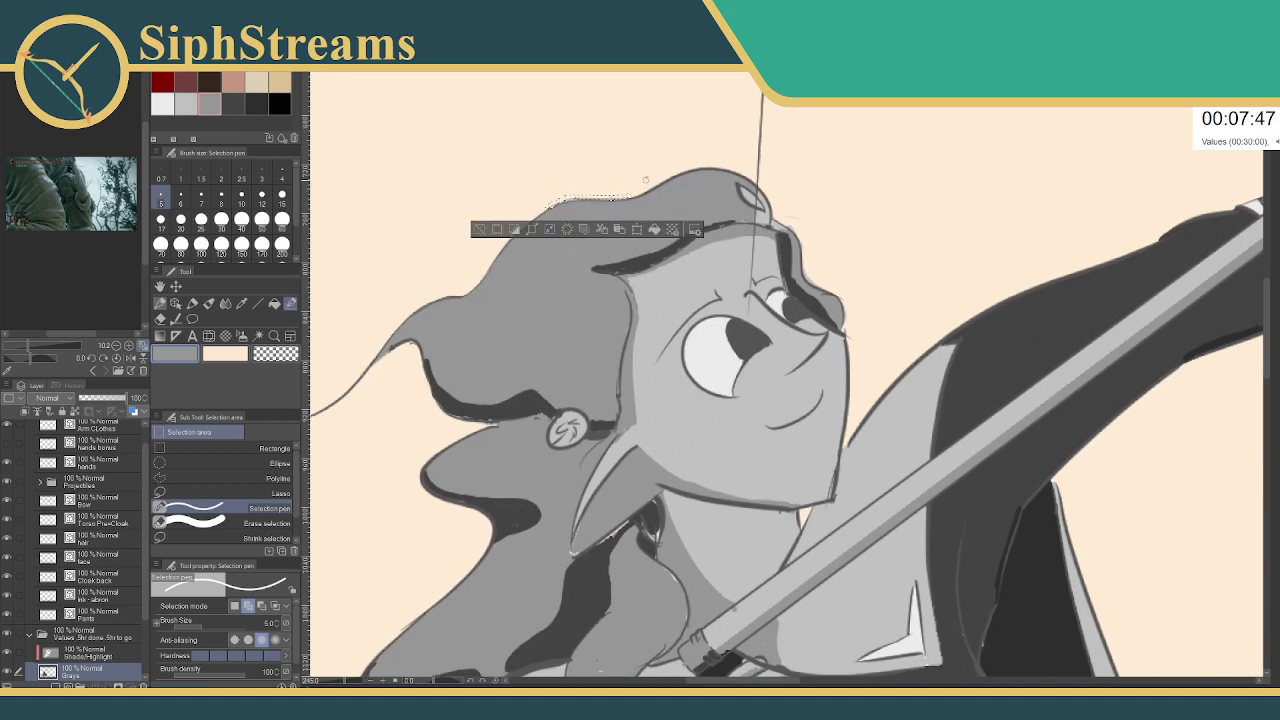
{"action": "left_click", "coordinate": [480, 230]}
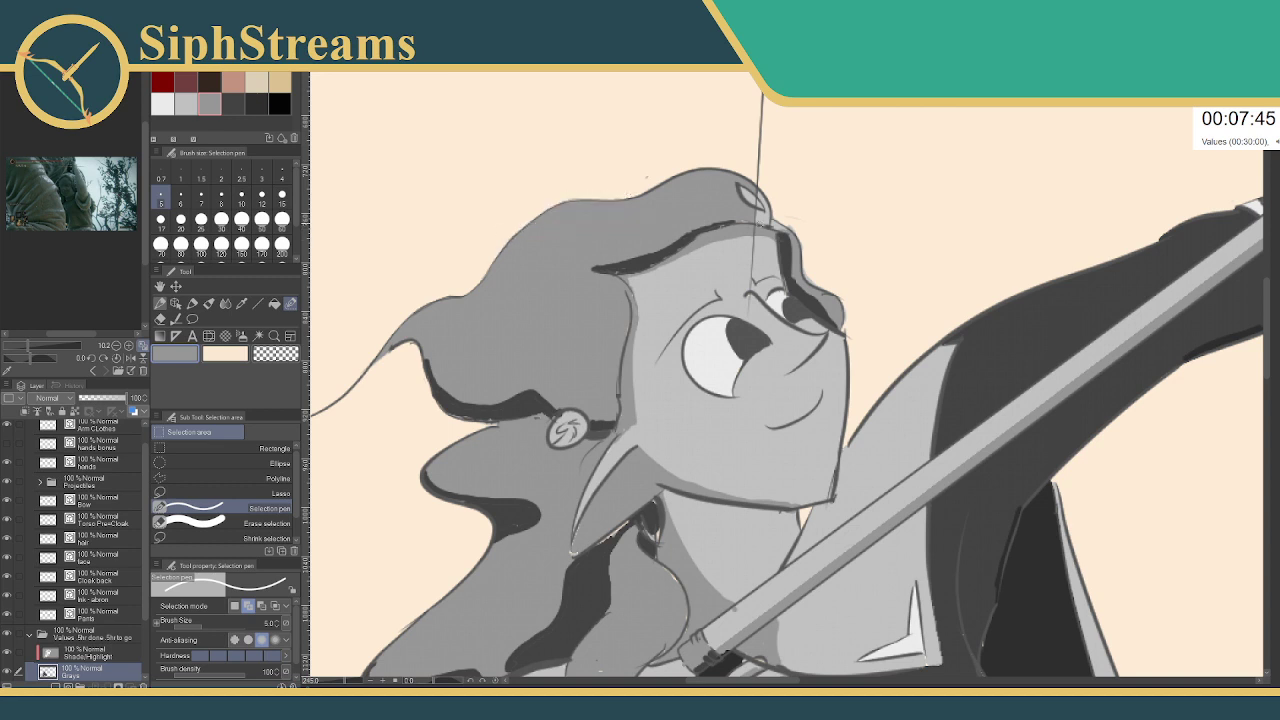
- Select and clear the stray pixels outside the front hair outline beside the forehead and far eye
{"action": "left_click_drag", "start_coordinate": [790, 224], "coordinate": [803, 254]}
{"action": "left_click", "coordinate": [690, 282]}
{"action": "left_click_drag", "start_coordinate": [842, 297], "coordinate": [848, 328]}
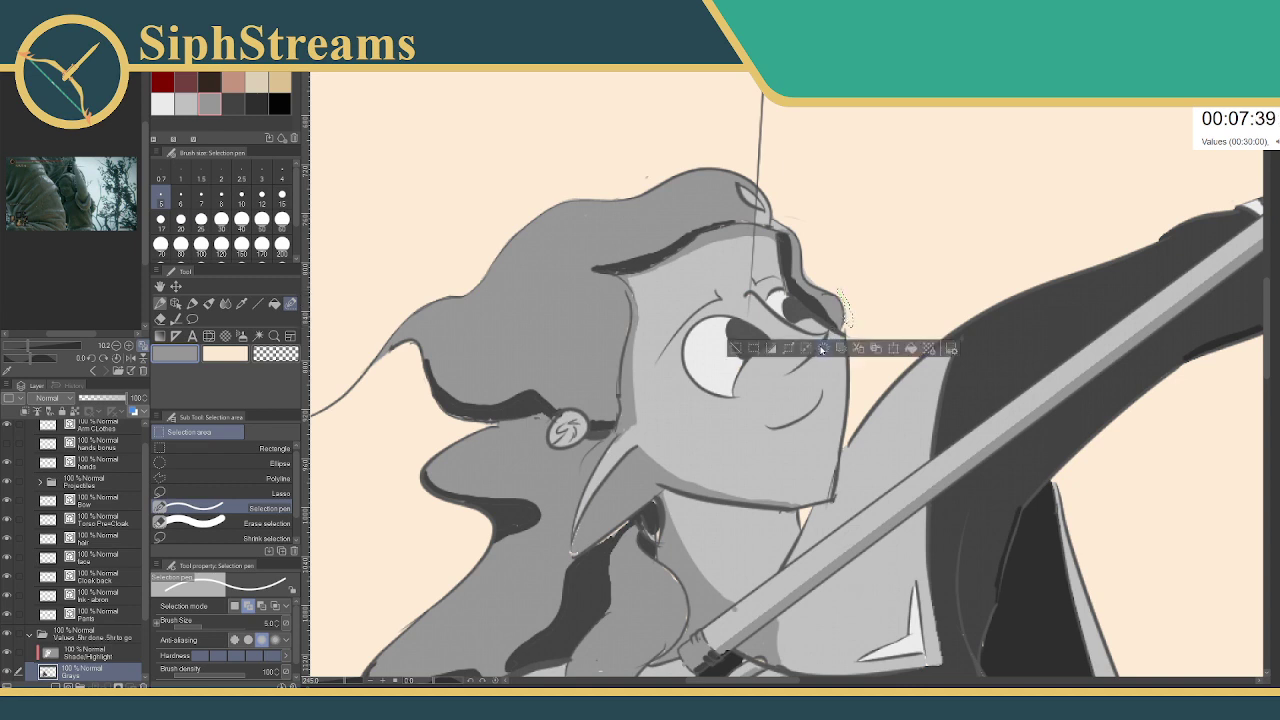
{"action": "left_click_drag", "start_coordinate": [819, 284], "coordinate": [819, 286]}
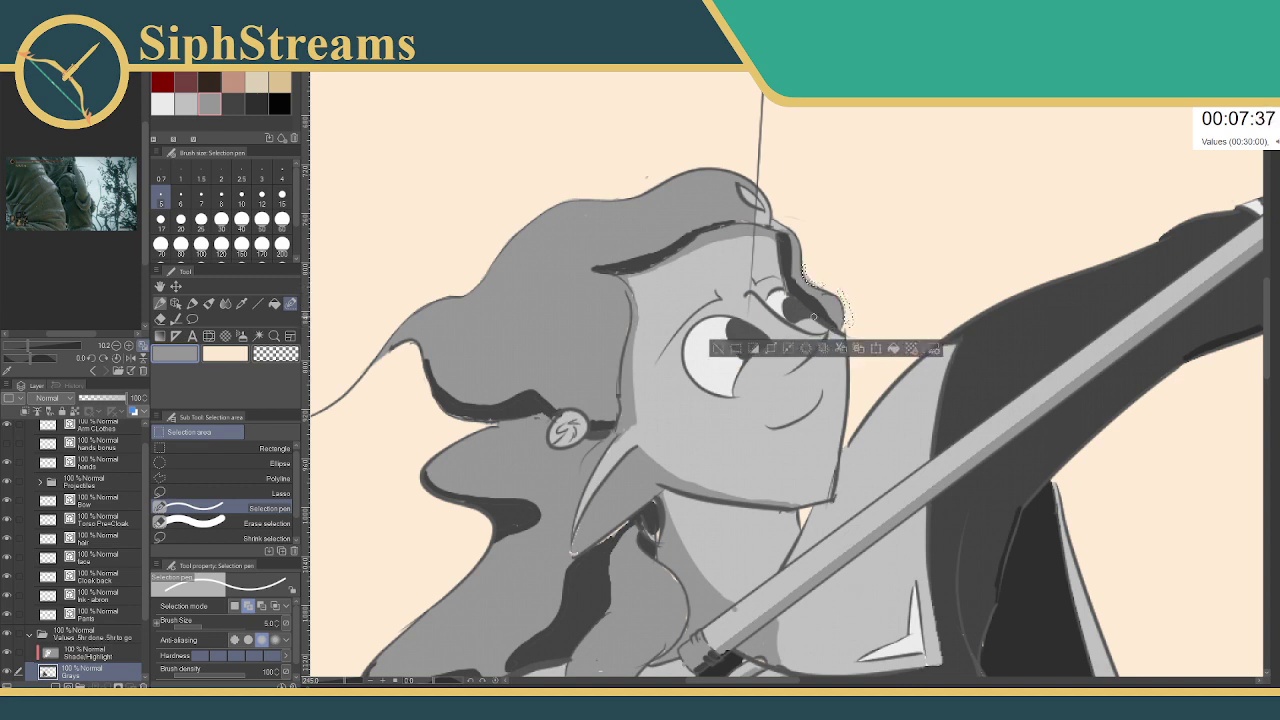
{"action": "left_click", "coordinate": [805, 349]}
{"action": "left_click", "coordinate": [715, 348]}
- Fill the pale gaps between the ear's lower edge and the hair, including the ear tip, with mid gray
{"action": "mouse_move", "coordinate": [586, 550]}
{"action": "left_mouse_down"}
{"action": "mouse_move", "coordinate": [685, 457]}
{"action": "mouse_move", "coordinate": [722, 284]}
{"action": "left_mouse_up"}
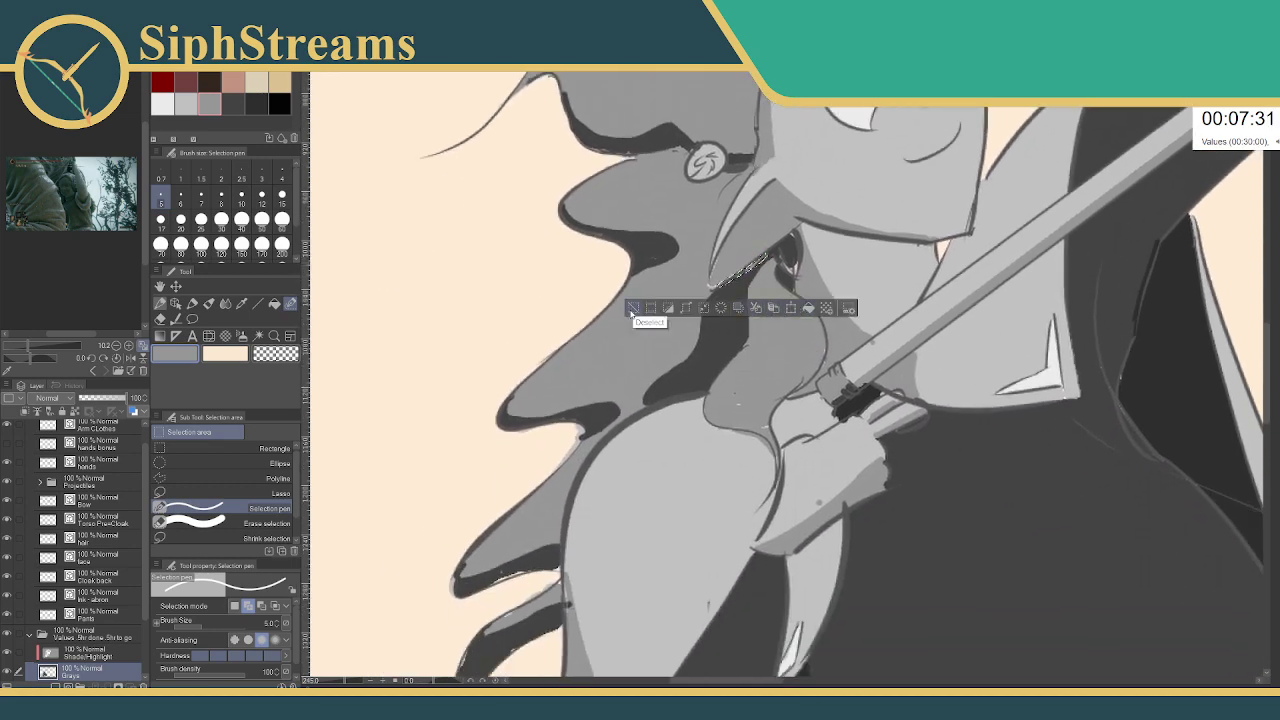
{"action": "left_click", "coordinate": [634, 308]}
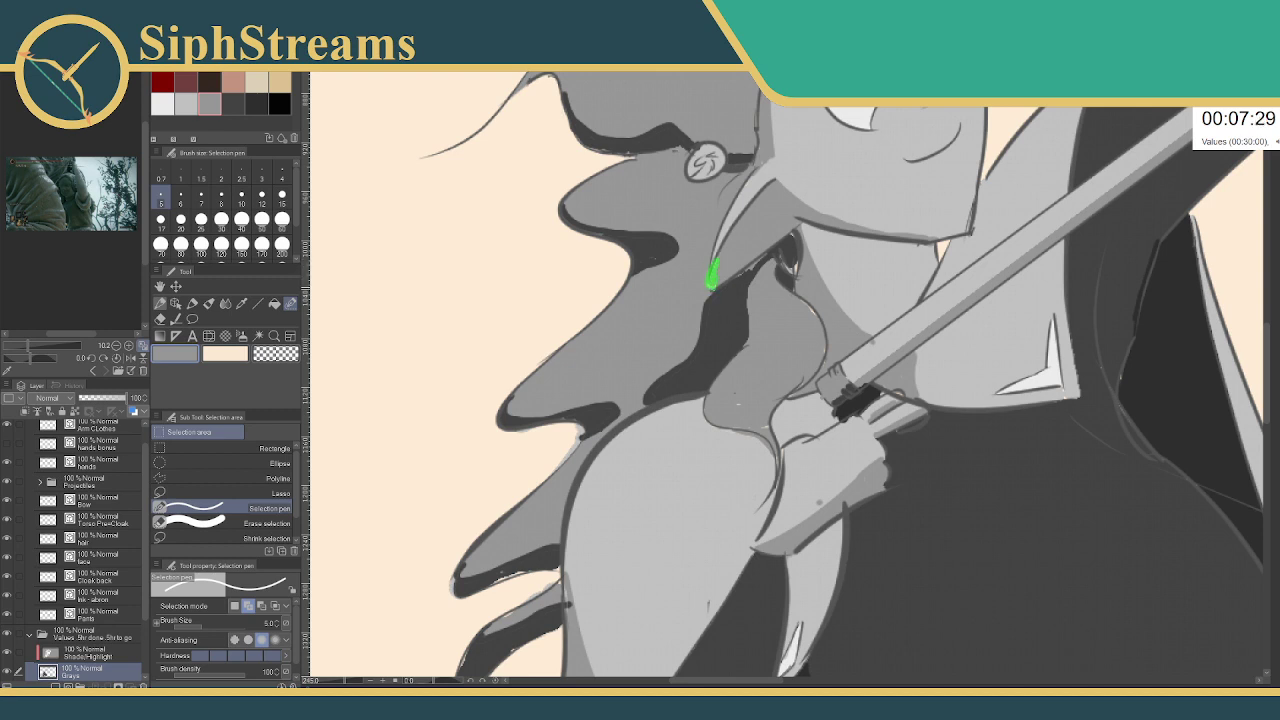
{"action": "left_click_drag", "start_coordinate": [712, 282], "coordinate": [712, 284]}
{"action": "left_click", "coordinate": [766, 309]}
{"action": "left_click", "coordinate": [604, 308]}
- Fill the pale gaps along the front strand, from below the ear down to its tip on the arm, with mid gray
{"action": "left_click", "coordinate": [792, 233]}
{"action": "left_click", "coordinate": [794, 269]}
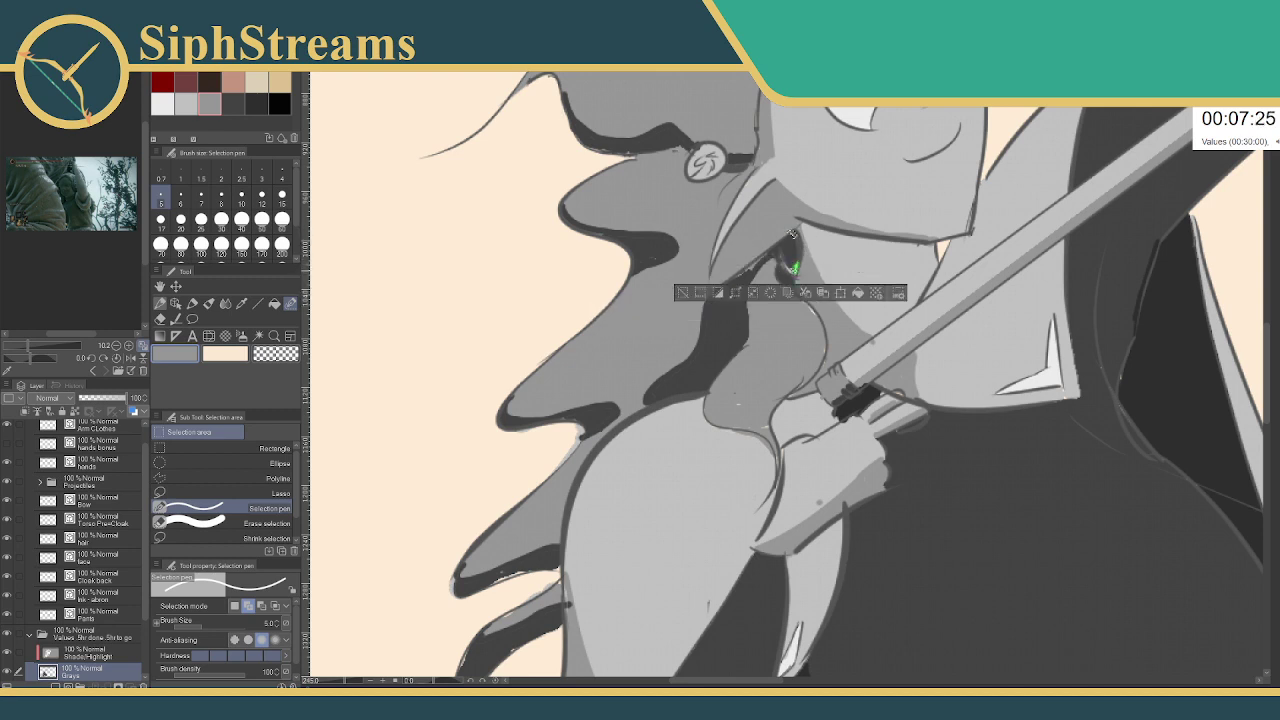
{"action": "mouse_move", "coordinate": [805, 306]}
{"action": "left_mouse_down"}
{"action": "mouse_move", "coordinate": [821, 368]}
{"action": "mouse_move", "coordinate": [768, 408]}
{"action": "mouse_move", "coordinate": [765, 429]}
{"action": "mouse_move", "coordinate": [732, 428]}
{"action": "mouse_move", "coordinate": [738, 404]}
{"action": "mouse_move", "coordinate": [770, 440]}
{"action": "left_mouse_up"}
{"action": "key", "text": "ctrl+d"}
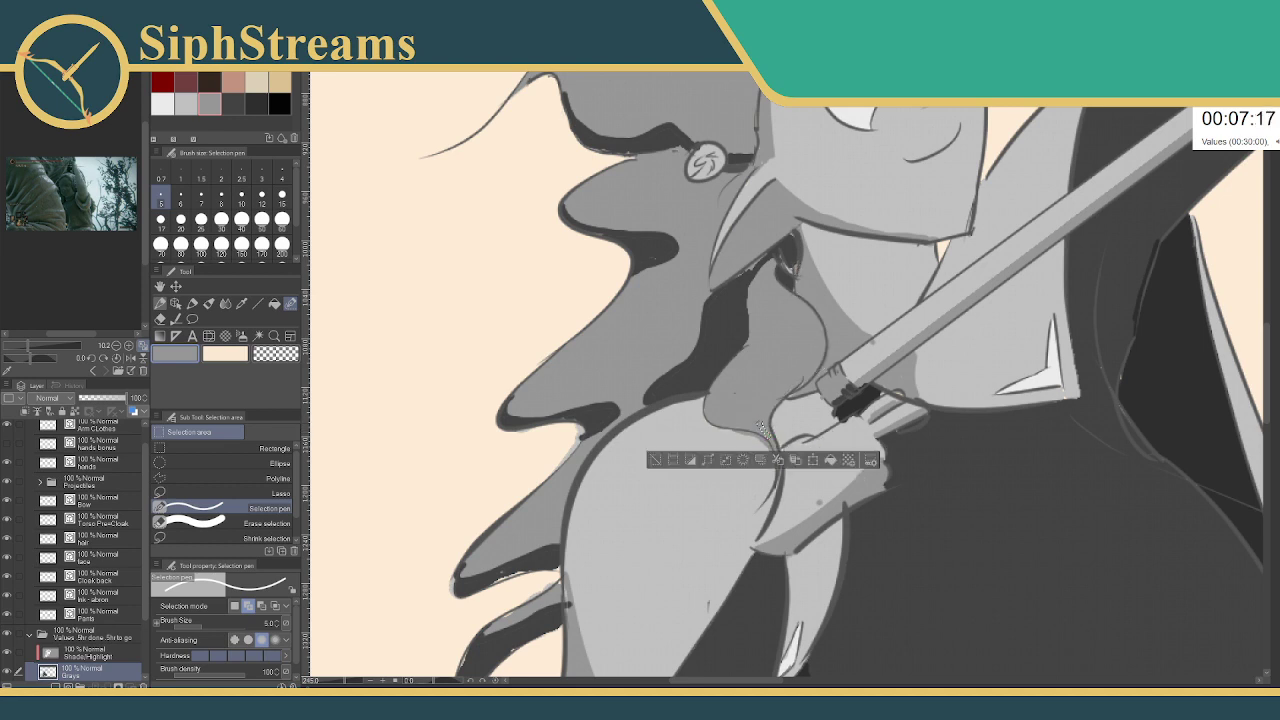
{"action": "left_click", "coordinate": [834, 461]}
{"action": "left_click", "coordinate": [652, 460]}
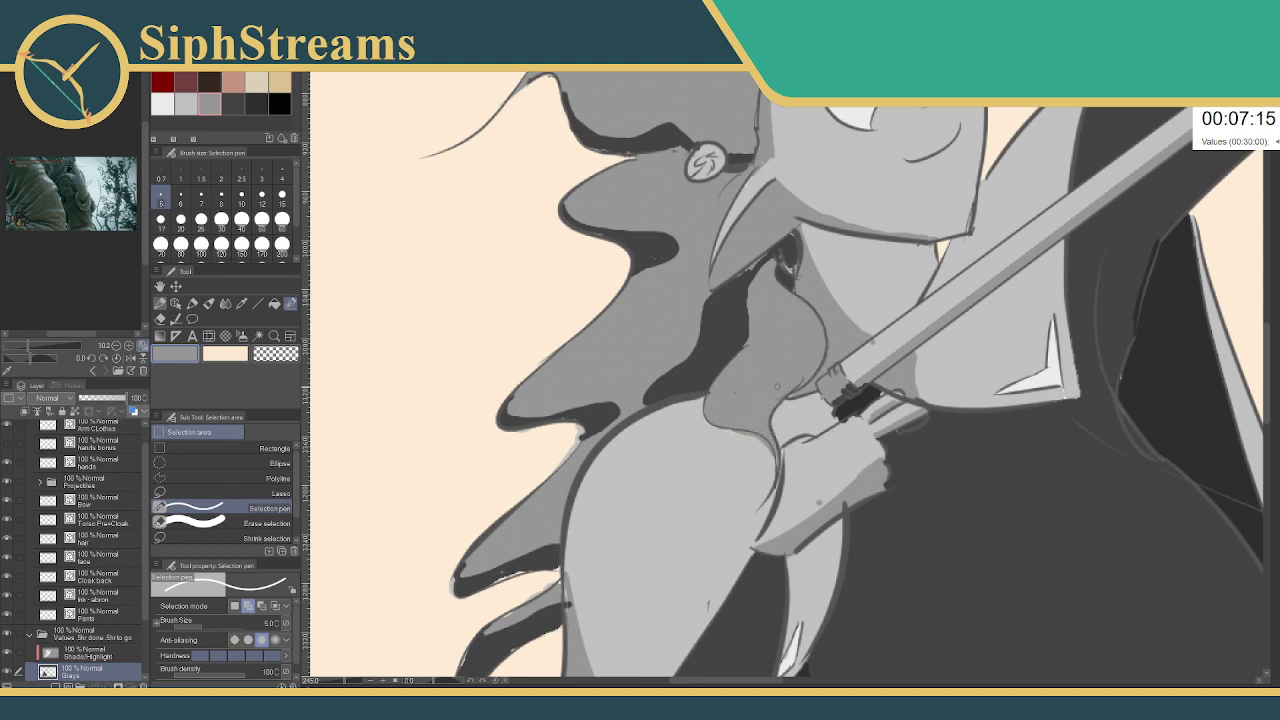
- Fill the remaining gaps at the front strand's edge near the bow hand and in the dark curl below the ear
{"action": "left_click_drag", "start_coordinate": [788, 390], "coordinate": [800, 381]}
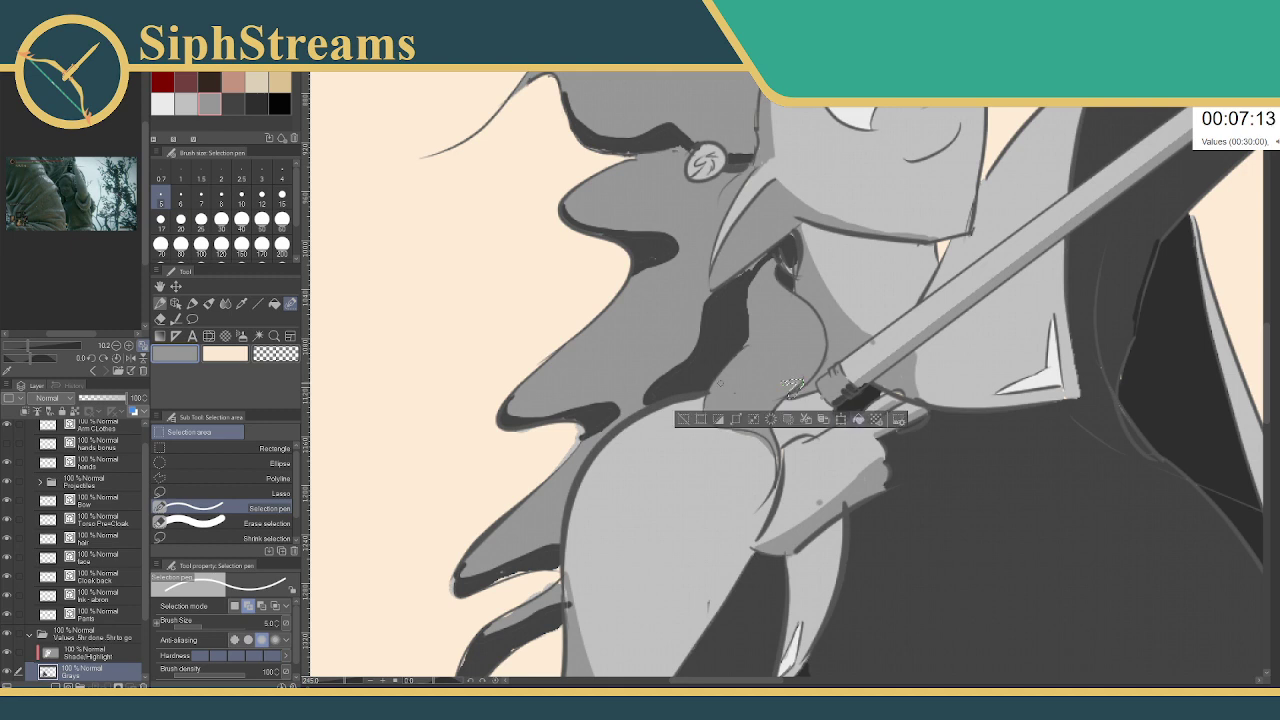
{"action": "left_click", "coordinate": [682, 421]}
{"action": "mouse_move", "coordinate": [793, 234]}
{"action": "left_mouse_down"}
{"action": "mouse_move", "coordinate": [795, 292]}
{"action": "mouse_move", "coordinate": [783, 250]}
{"action": "mouse_move", "coordinate": [780, 262]}
{"action": "mouse_move", "coordinate": [792, 284]}
{"action": "left_mouse_up"}
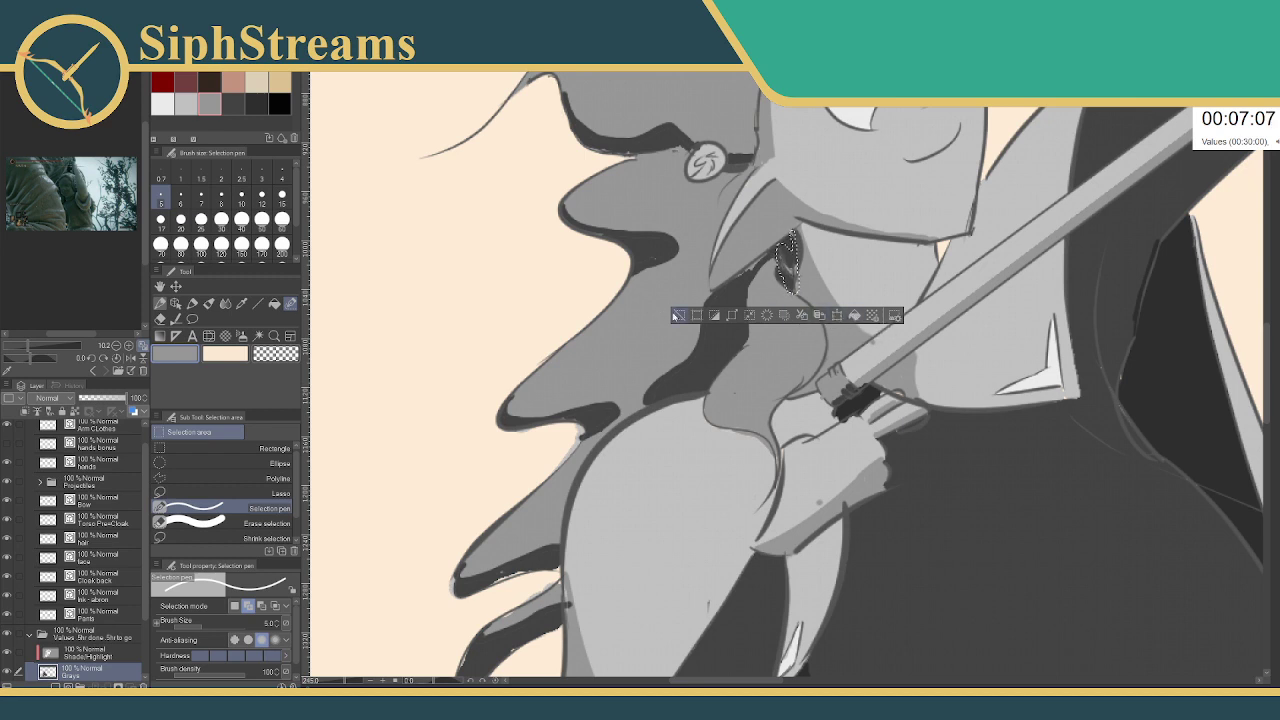
{"action": "left_click", "coordinate": [680, 315]}
- Fill the pale specks under the dark shadow of the second back lock with mid gray
{"action": "left_click_drag", "start_coordinate": [645, 260], "coordinate": [657, 256]}
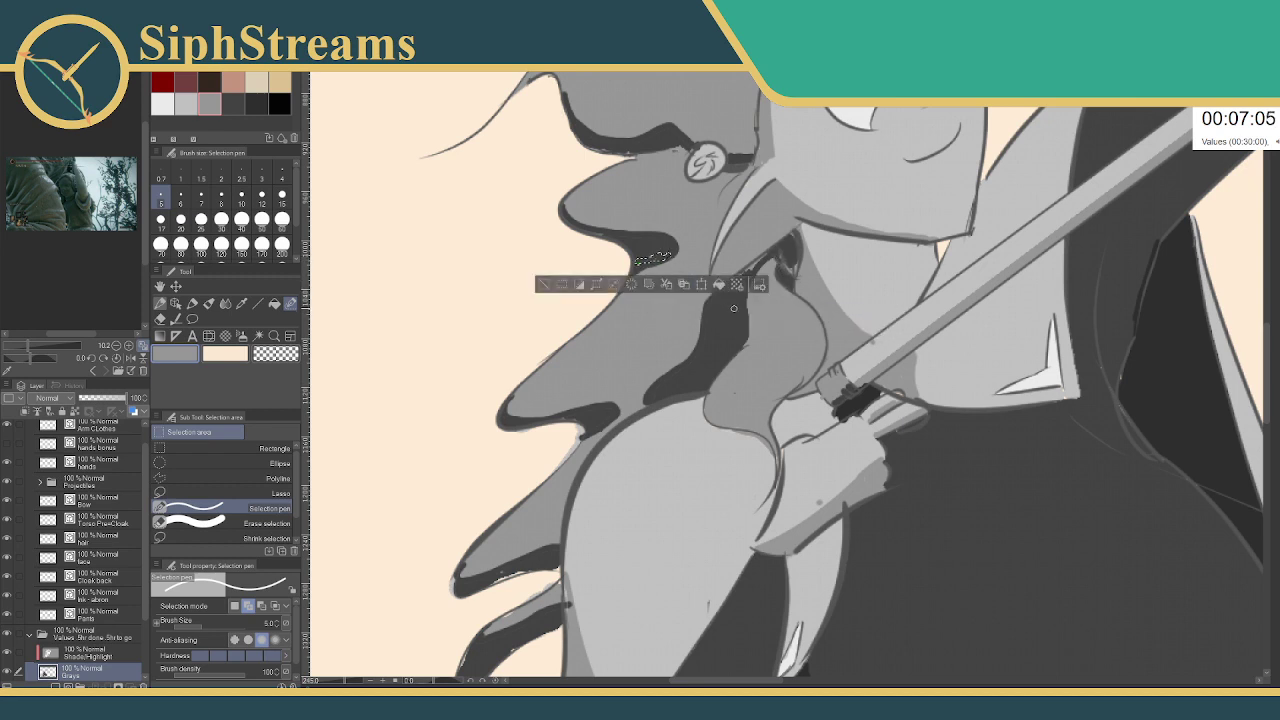
{"action": "left_click", "coordinate": [716, 285]}
{"action": "left_click", "coordinate": [544, 284]}
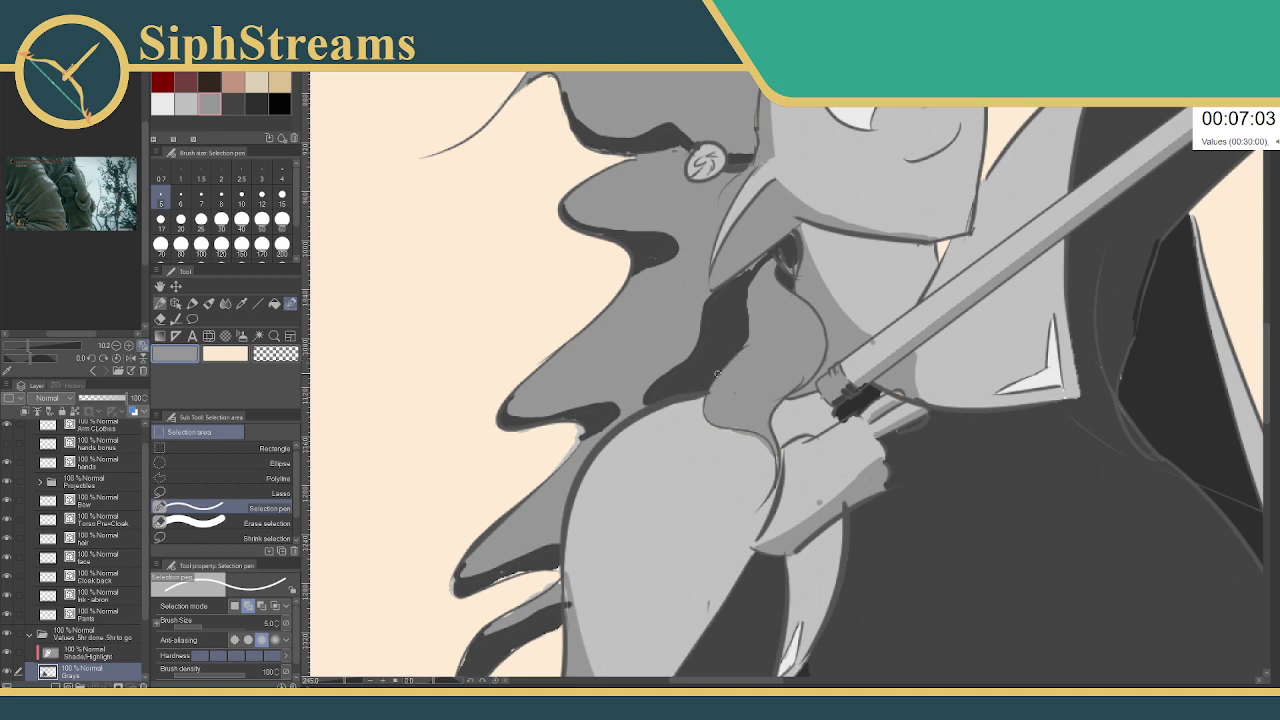
- Select and clear the stray pixels beneath the third back lock and along the edge leading to the fourth
{"action": "left_click_drag", "start_coordinate": [717, 373], "coordinate": [743, 239]}
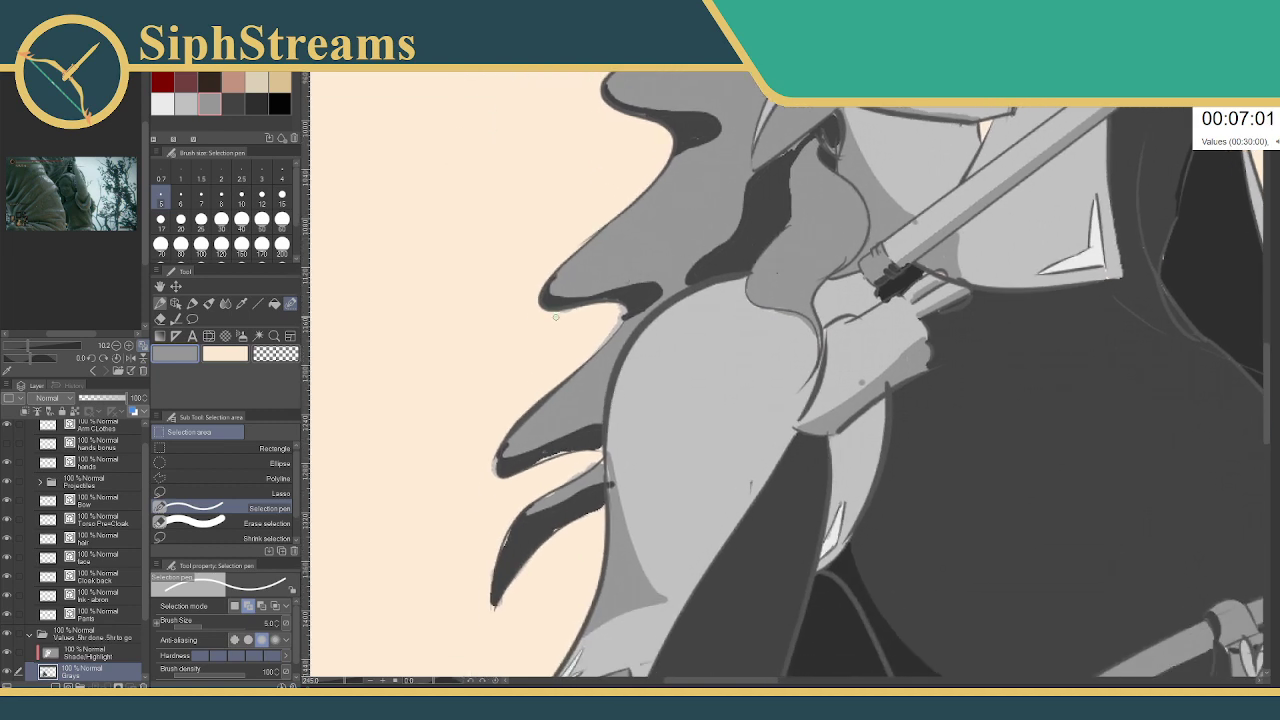
{"action": "mouse_move", "coordinate": [560, 313]}
{"action": "left_mouse_down"}
{"action": "mouse_move", "coordinate": [621, 310]}
{"action": "mouse_move", "coordinate": [575, 370]}
{"action": "left_mouse_up"}
{"action": "left_click_drag", "start_coordinate": [622, 314], "coordinate": [594, 348]}
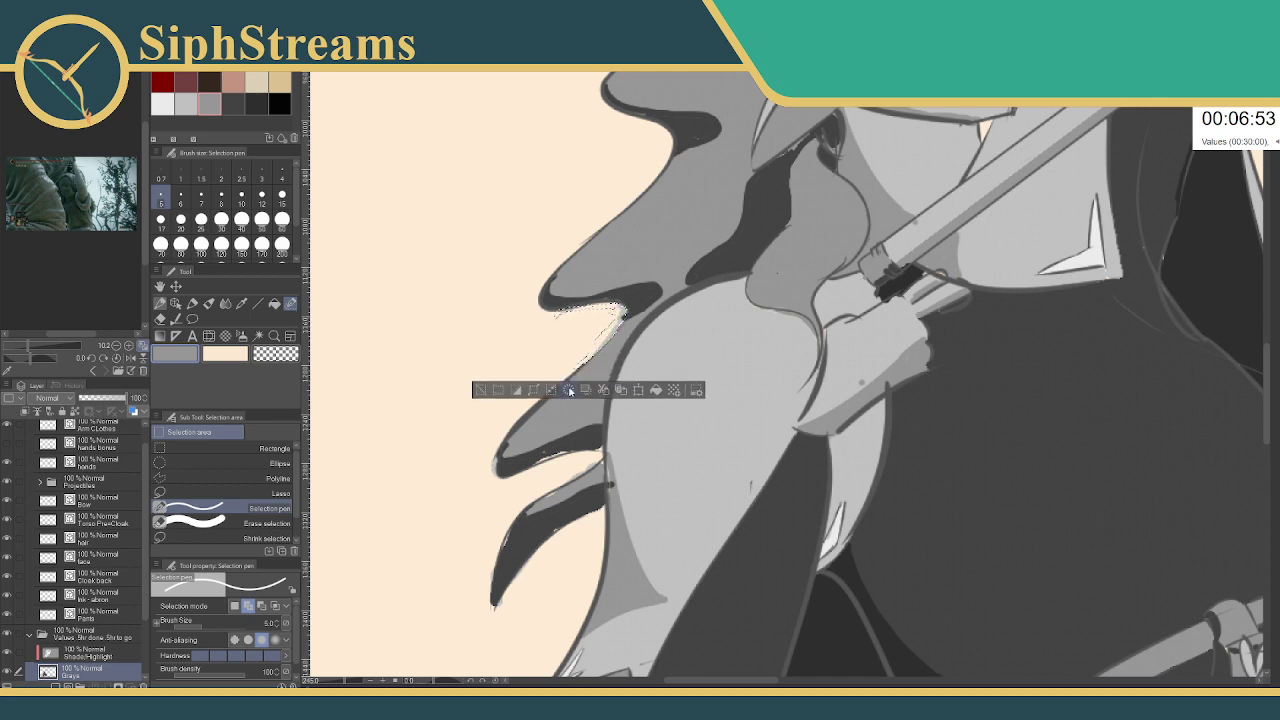
{"action": "left_click", "coordinate": [569, 390]}
{"action": "left_click", "coordinate": [480, 390]}
- Clean up the stray pixels in the gap between the two lowest hair locks
{"action": "left_click_drag", "start_coordinate": [561, 400], "coordinate": [593, 300]}
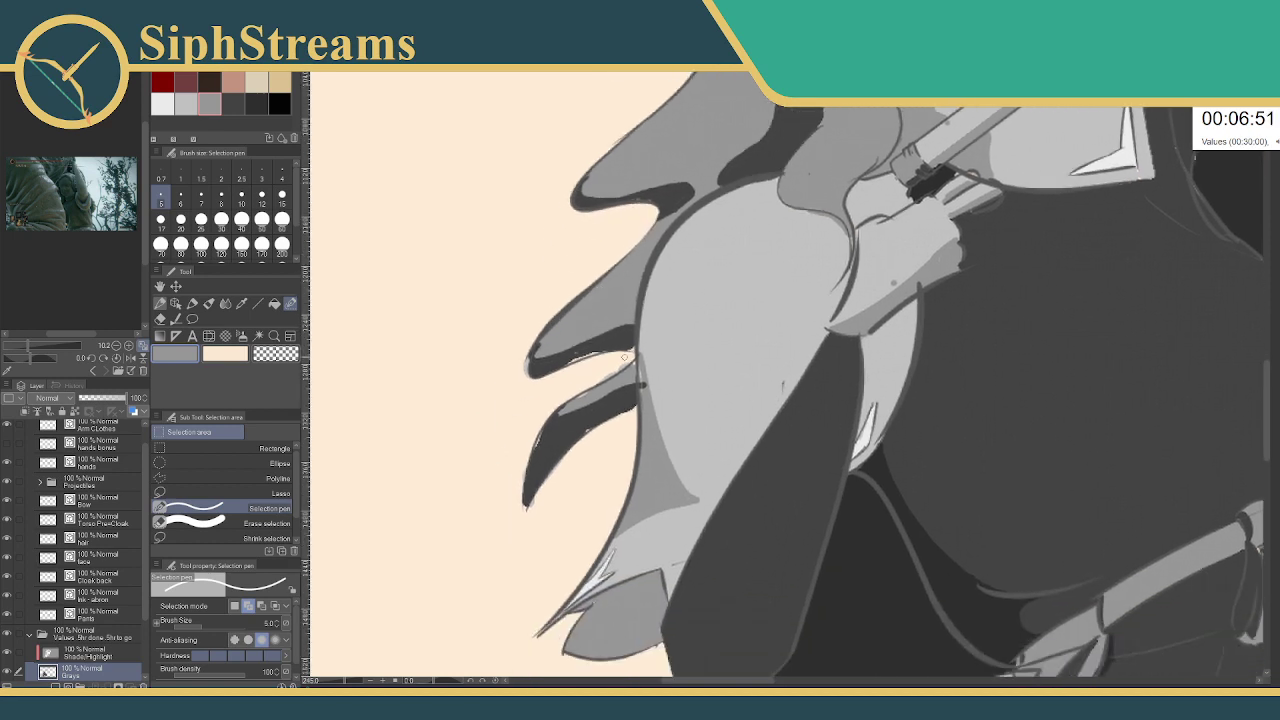
{"action": "left_click_drag", "start_coordinate": [624, 366], "coordinate": [600, 382]}
{"action": "left_click", "coordinate": [586, 409]}
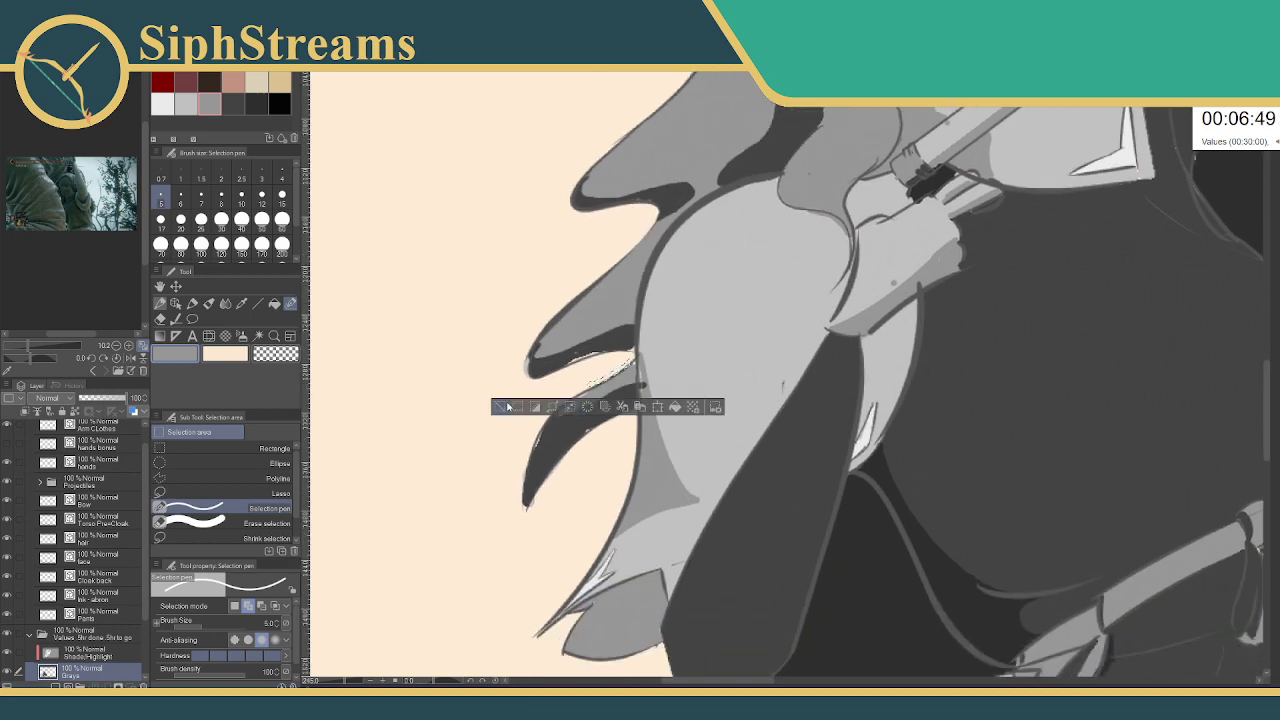
{"action": "left_click", "coordinate": [502, 409]}
{"action": "left_click_drag", "start_coordinate": [563, 365], "coordinate": [598, 352]}
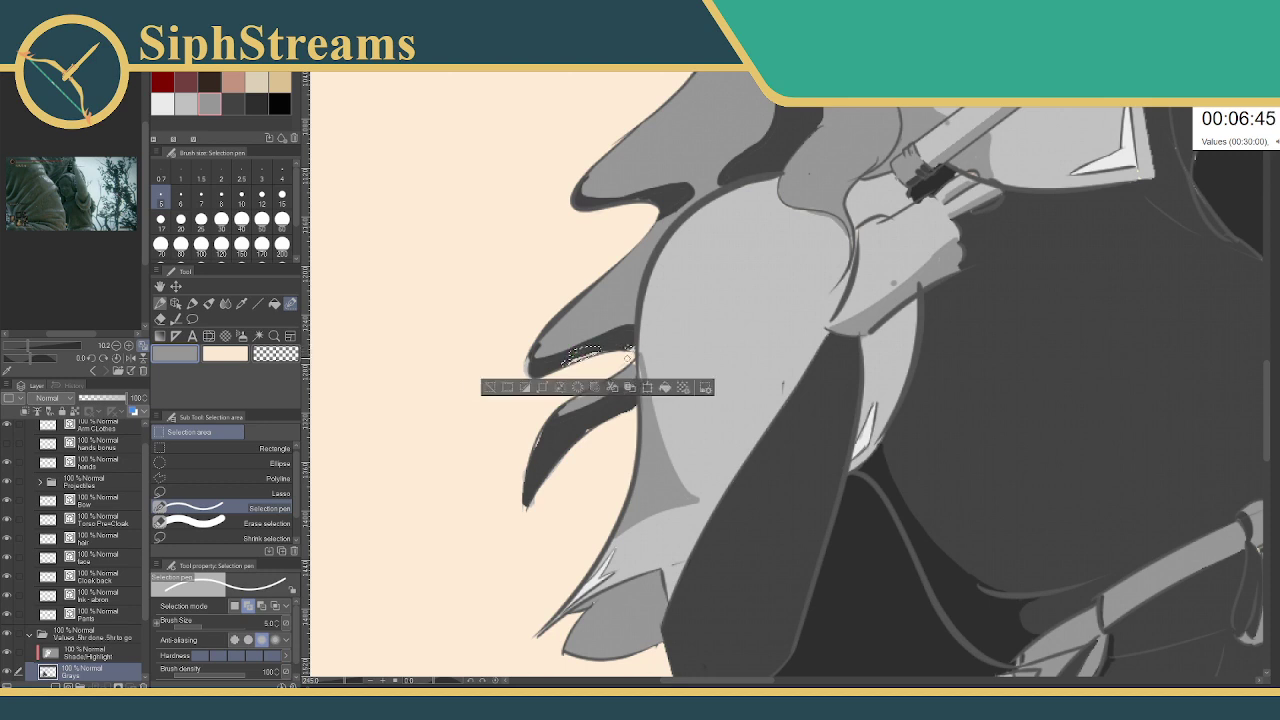
{"action": "left_click", "coordinate": [491, 386]}
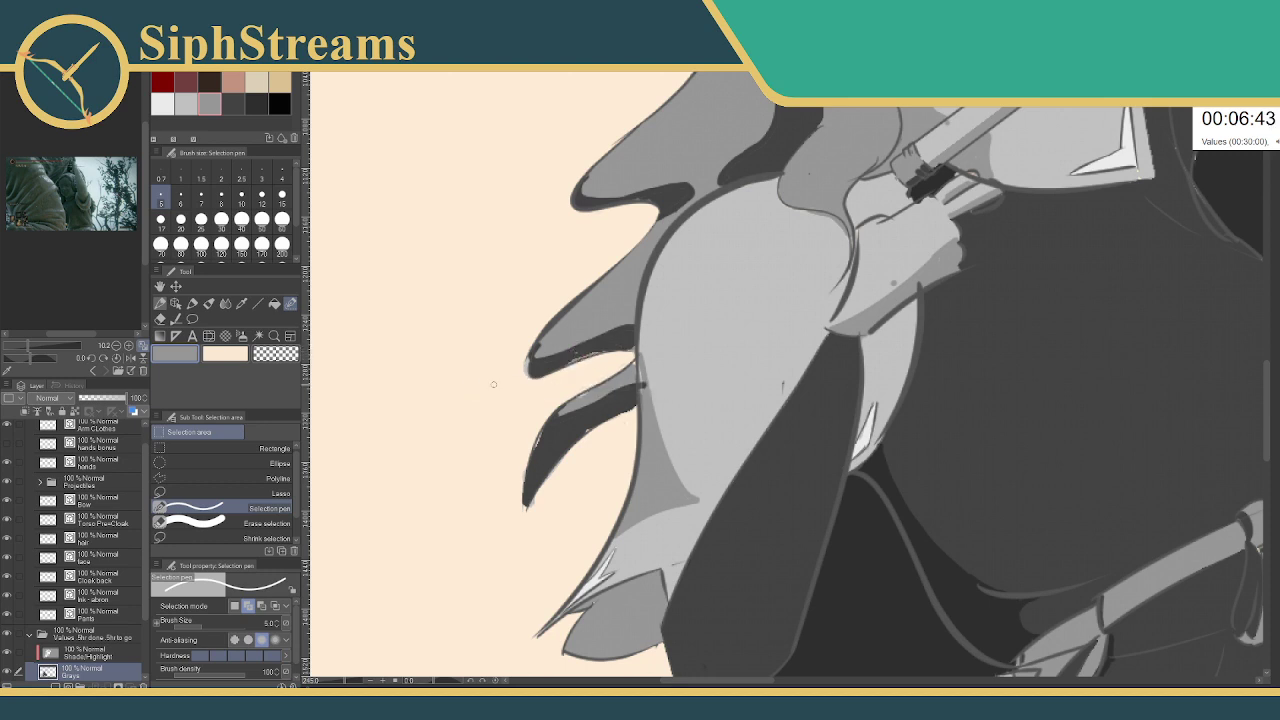
- Fill the gaps where the lowest back lock meets the sleeve and along the lock's upper edge with mid gray
{"action": "left_click_drag", "start_coordinate": [636, 375], "coordinate": [640, 395]}
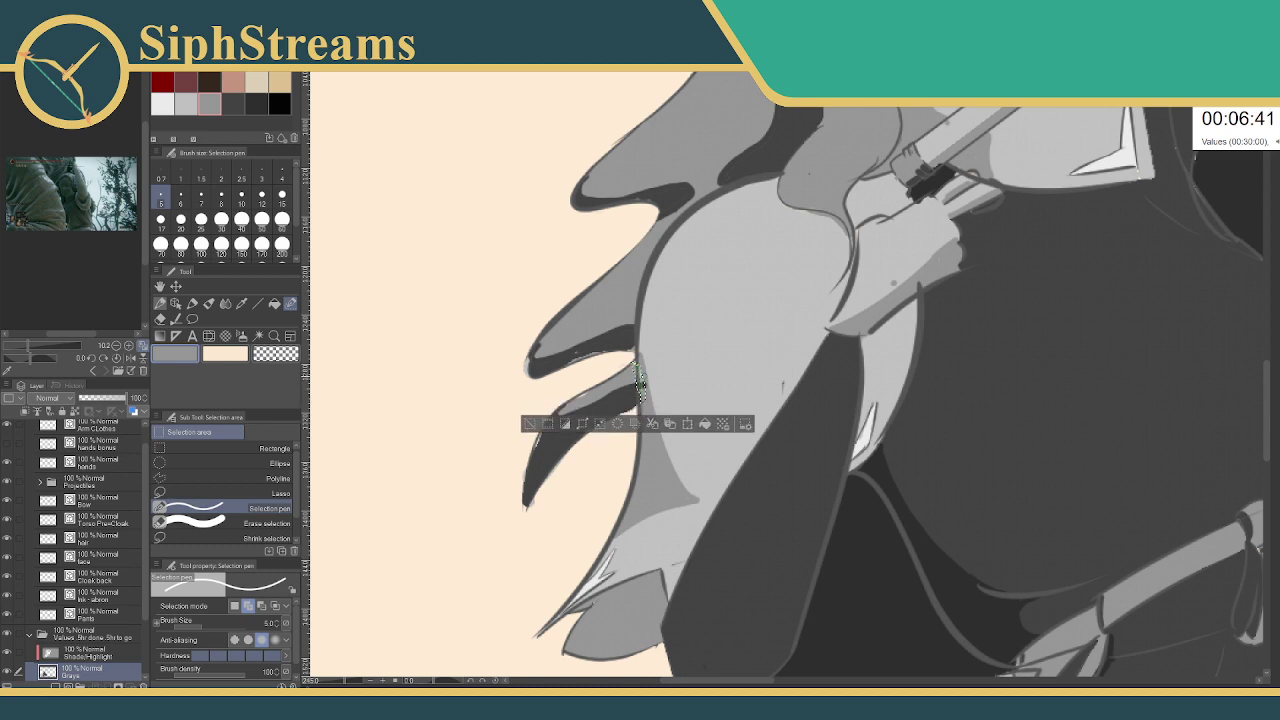
{"action": "left_click", "coordinate": [532, 423]}
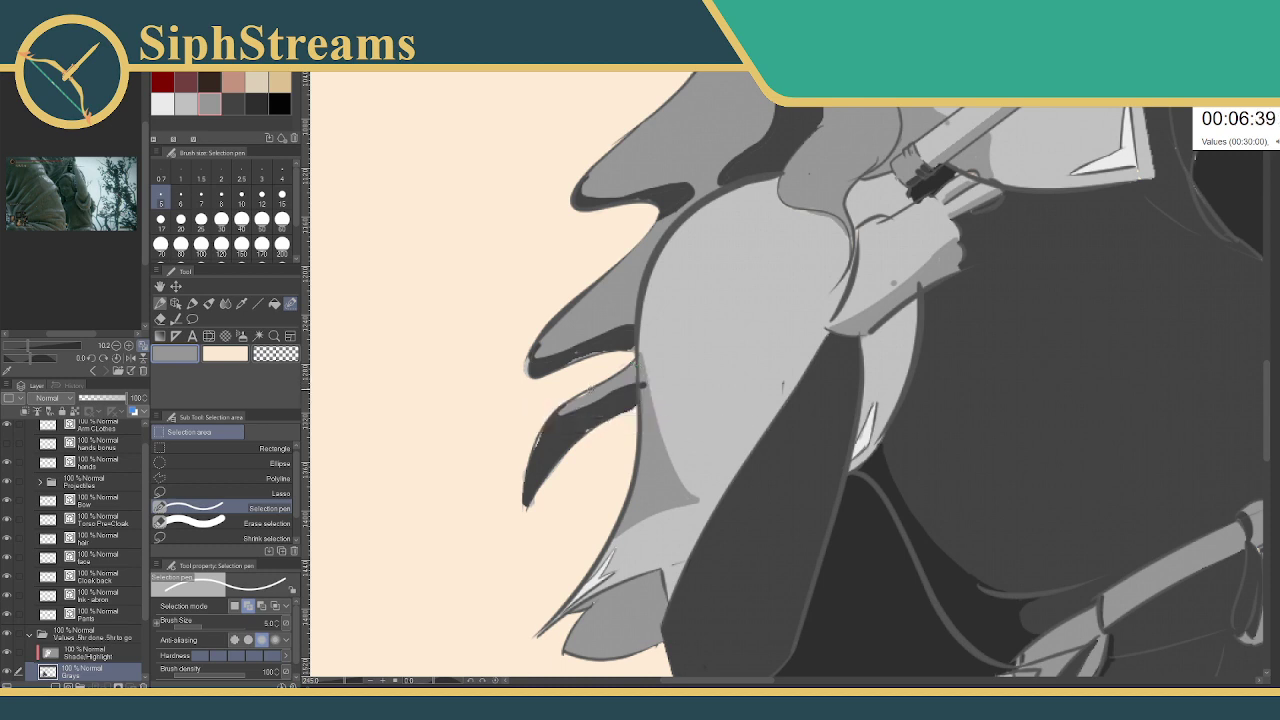
{"action": "left_click_drag", "start_coordinate": [571, 404], "coordinate": [566, 407]}
{"action": "left_click_drag", "start_coordinate": [592, 396], "coordinate": [537, 455]}
{"action": "left_click", "coordinate": [629, 475]}
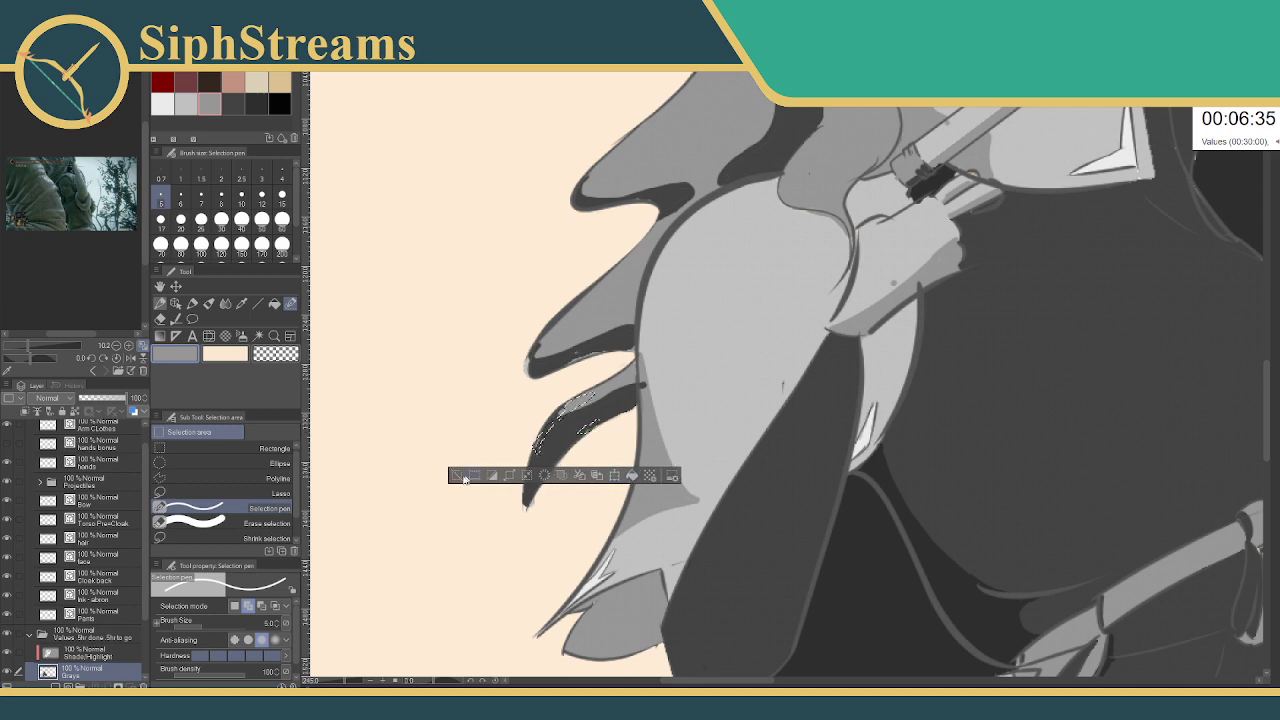
{"action": "left_click", "coordinate": [453, 475]}
- Select and clean up the stray pixels at and around the pointed tip of the lowest back lock
{"action": "left_click", "coordinate": [525, 502]}
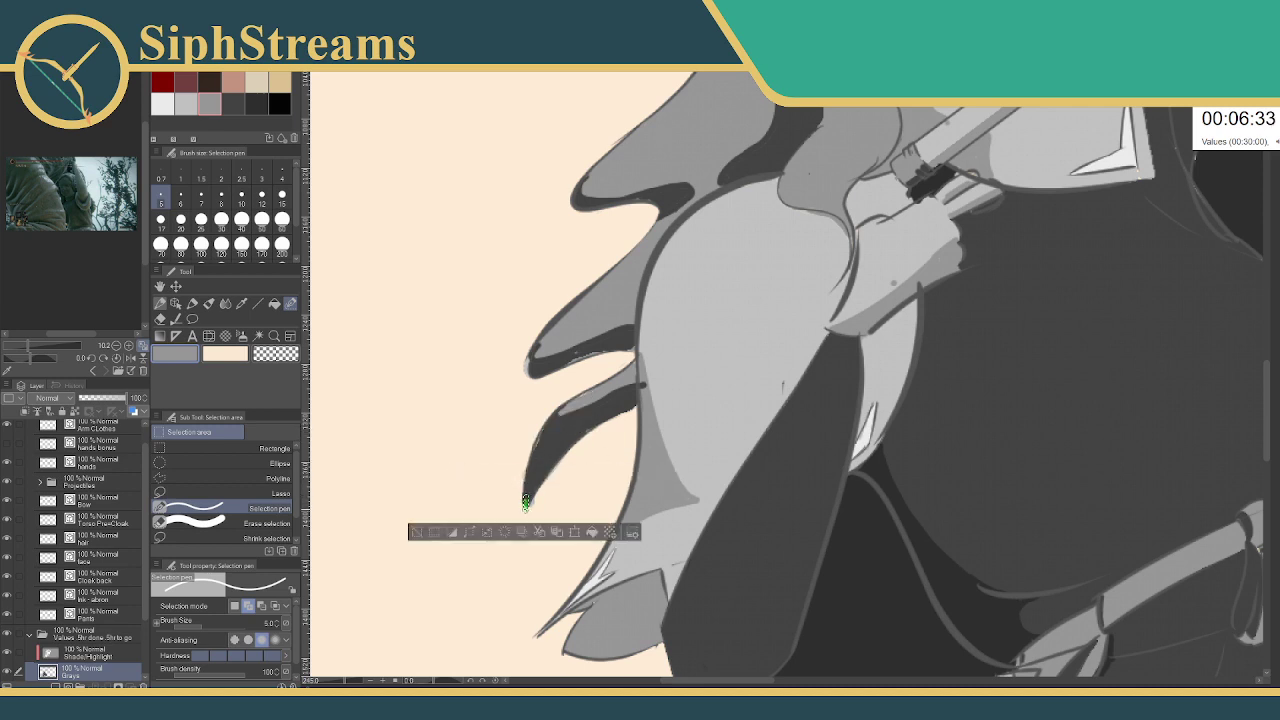
{"action": "left_click", "coordinate": [416, 533]}
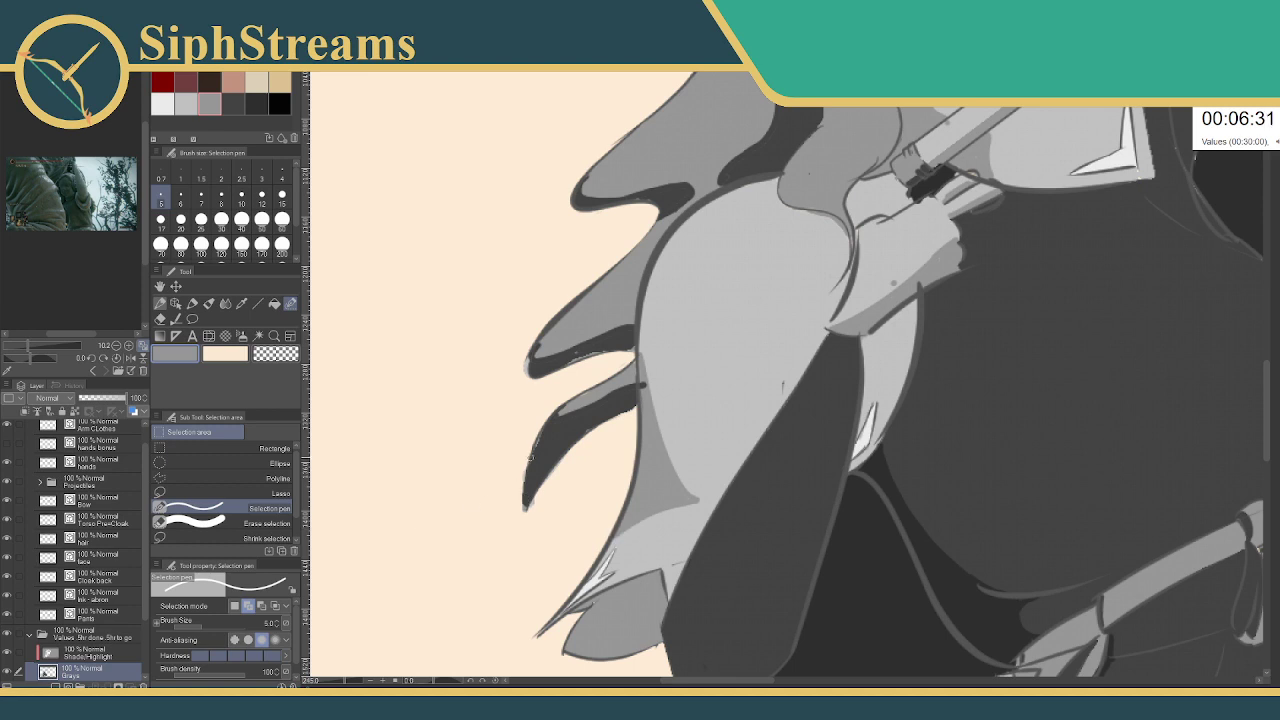
{"action": "mouse_move", "coordinate": [522, 468]}
{"action": "left_mouse_down"}
{"action": "mouse_move", "coordinate": [517, 494]}
{"action": "mouse_move", "coordinate": [533, 518]}
{"action": "left_mouse_up"}
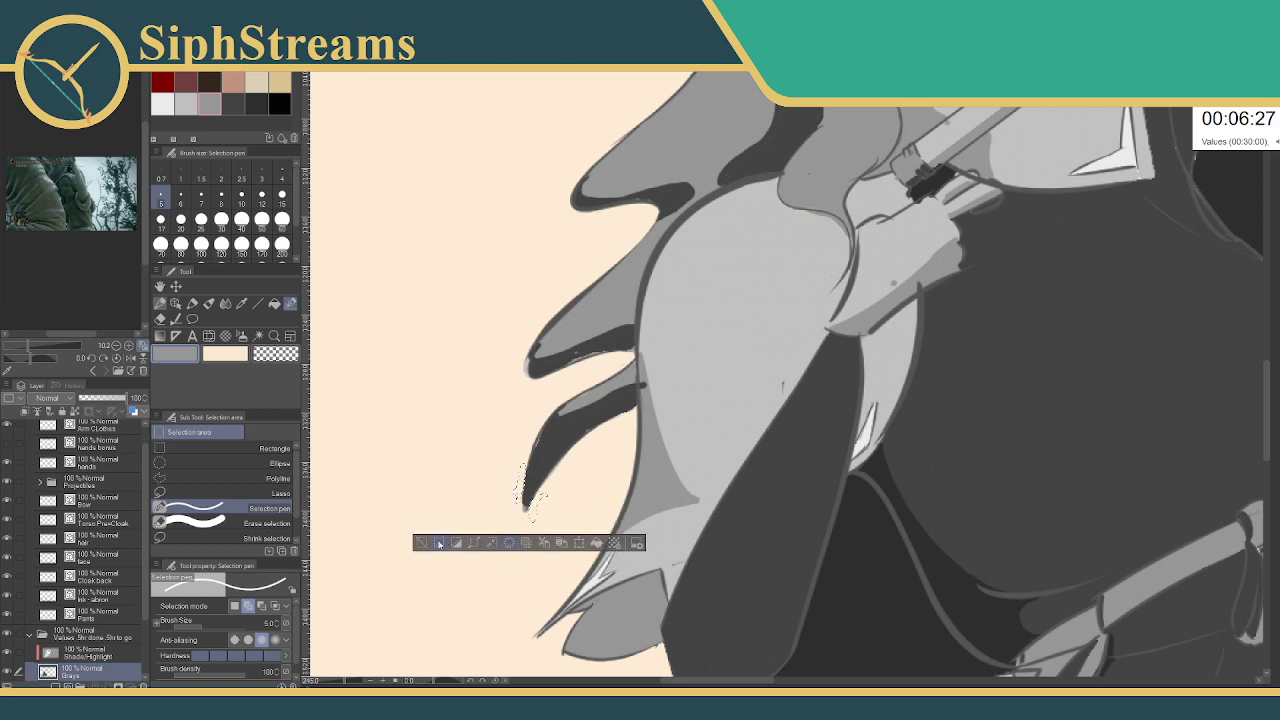
{"action": "key", "text": "ctrl+d"}
{"action": "mouse_move", "coordinate": [624, 396]}
{"action": "left_mouse_down"}
{"action": "mouse_move", "coordinate": [626, 234]}
{"action": "mouse_move", "coordinate": [622, 391]}
{"action": "left_mouse_up"}
- Select the dark shadow under the top back lock on the Shade/Highlight layer and fill it with dark gray
{"action": "left_click_drag", "start_coordinate": [703, 243], "coordinate": [652, 460]}
{"action": "left_click", "coordinate": [114, 652]}
{"action": "left_click_drag", "start_coordinate": [494, 343], "coordinate": [509, 390]}
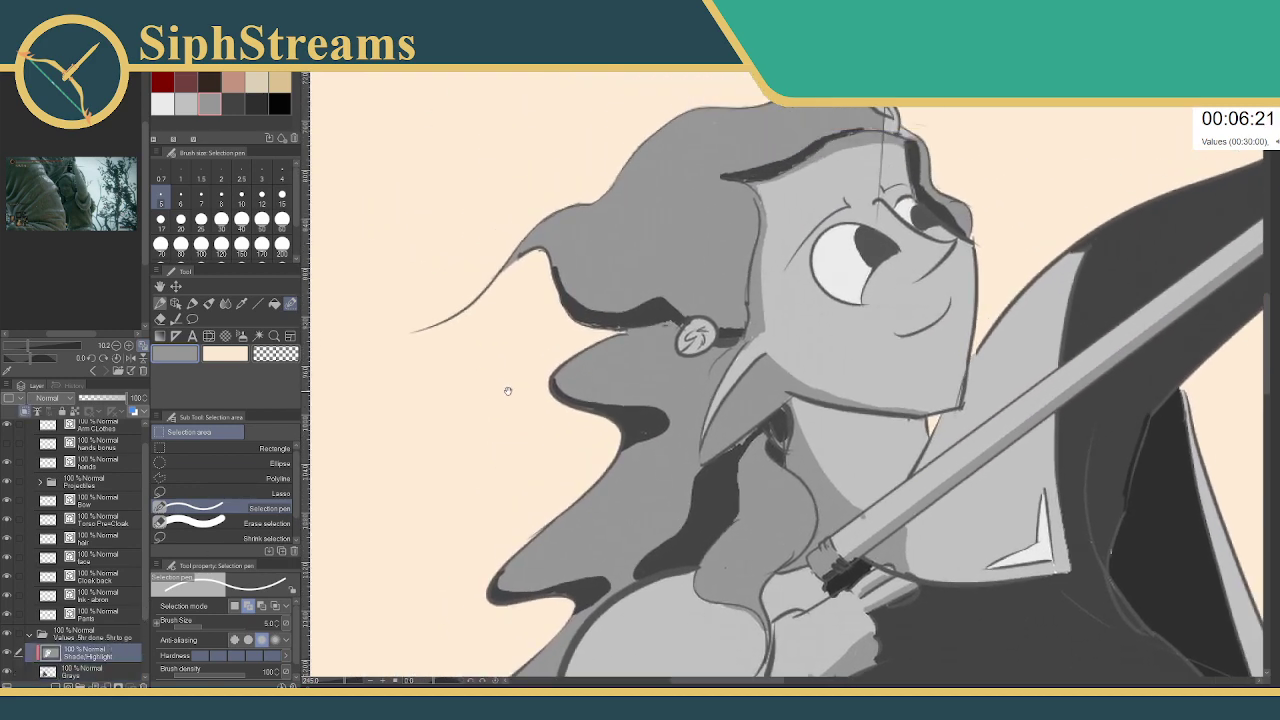
{"action": "mouse_move", "coordinate": [567, 295]}
{"action": "left_mouse_down"}
{"action": "mouse_move", "coordinate": [601, 321]}
{"action": "mouse_move", "coordinate": [652, 309]}
{"action": "left_mouse_up"}
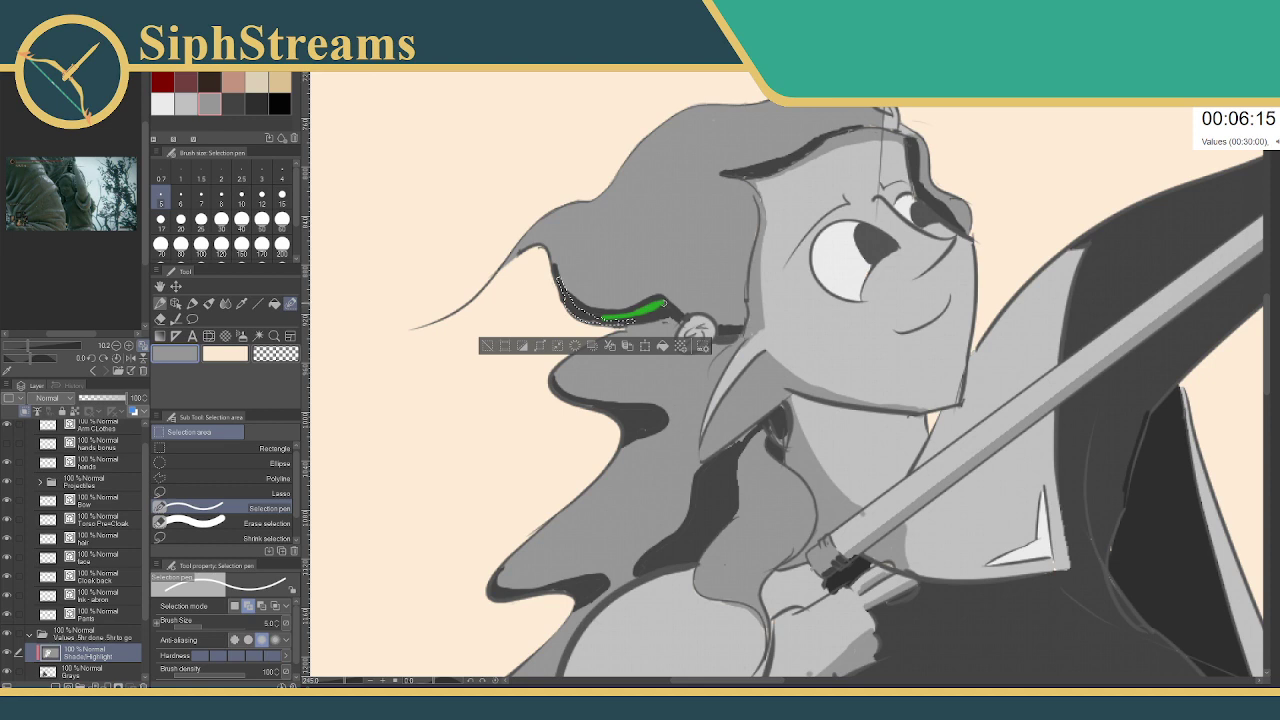
{"action": "left_click_drag", "start_coordinate": [680, 318], "coordinate": [682, 320]}
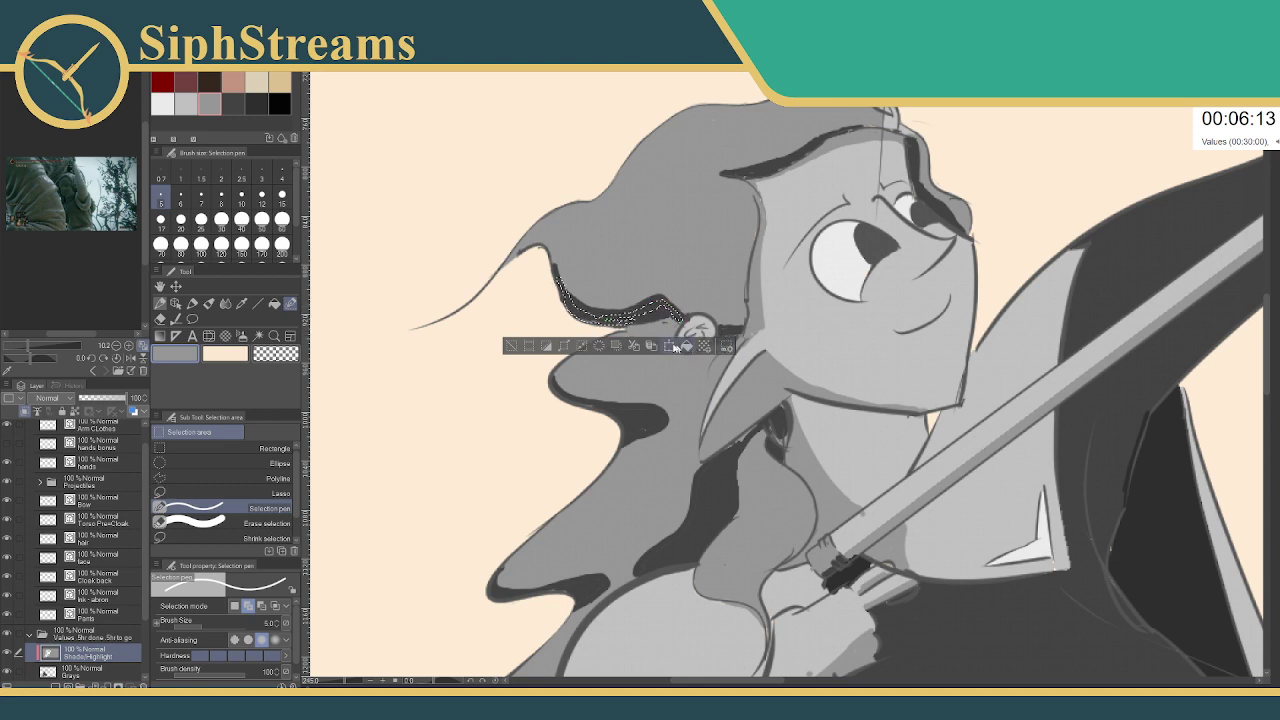
{"action": "left_click", "coordinate": [257, 104]}
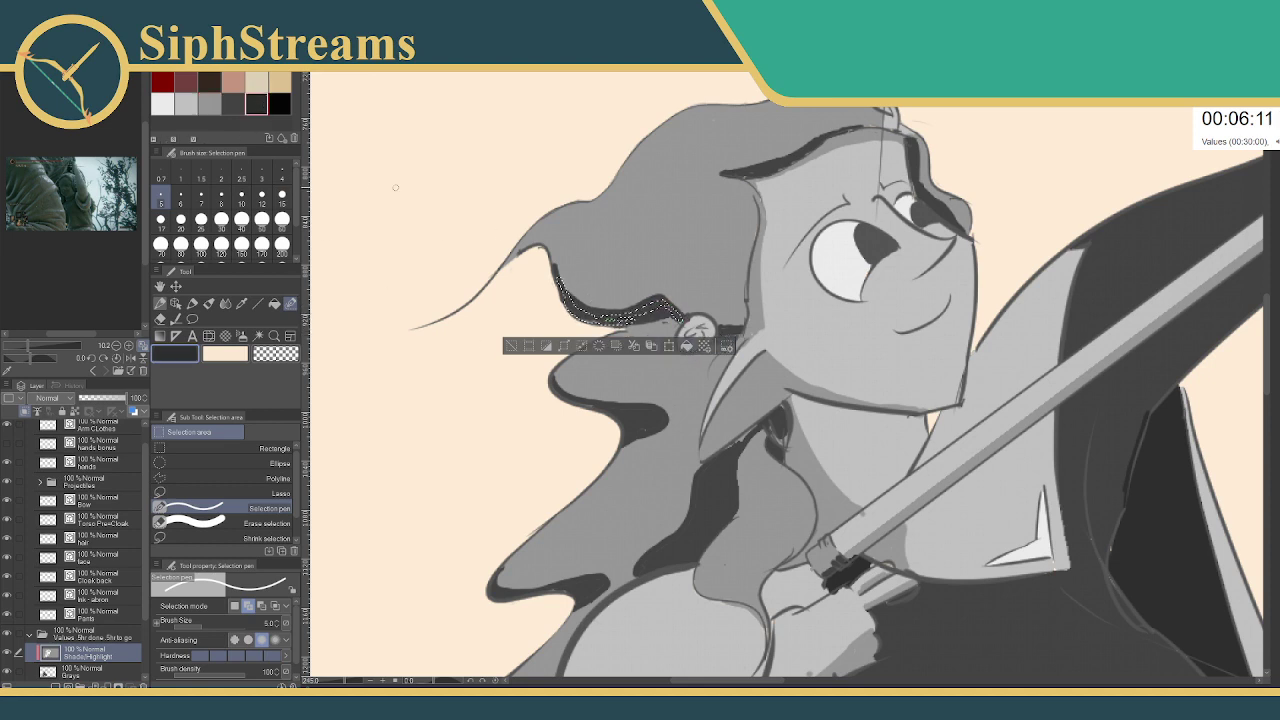
{"action": "left_click", "coordinate": [233, 104]}
{"action": "left_click", "coordinate": [686, 345]}
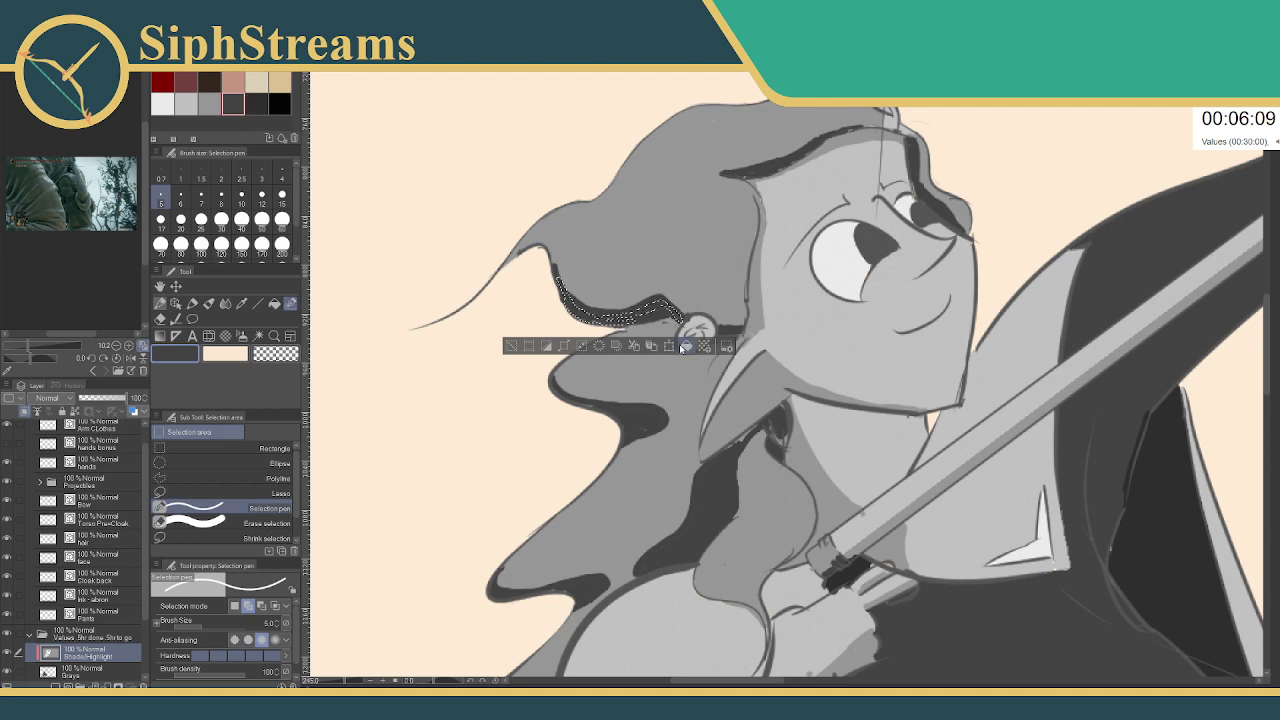
{"action": "left_click", "coordinate": [512, 345]}
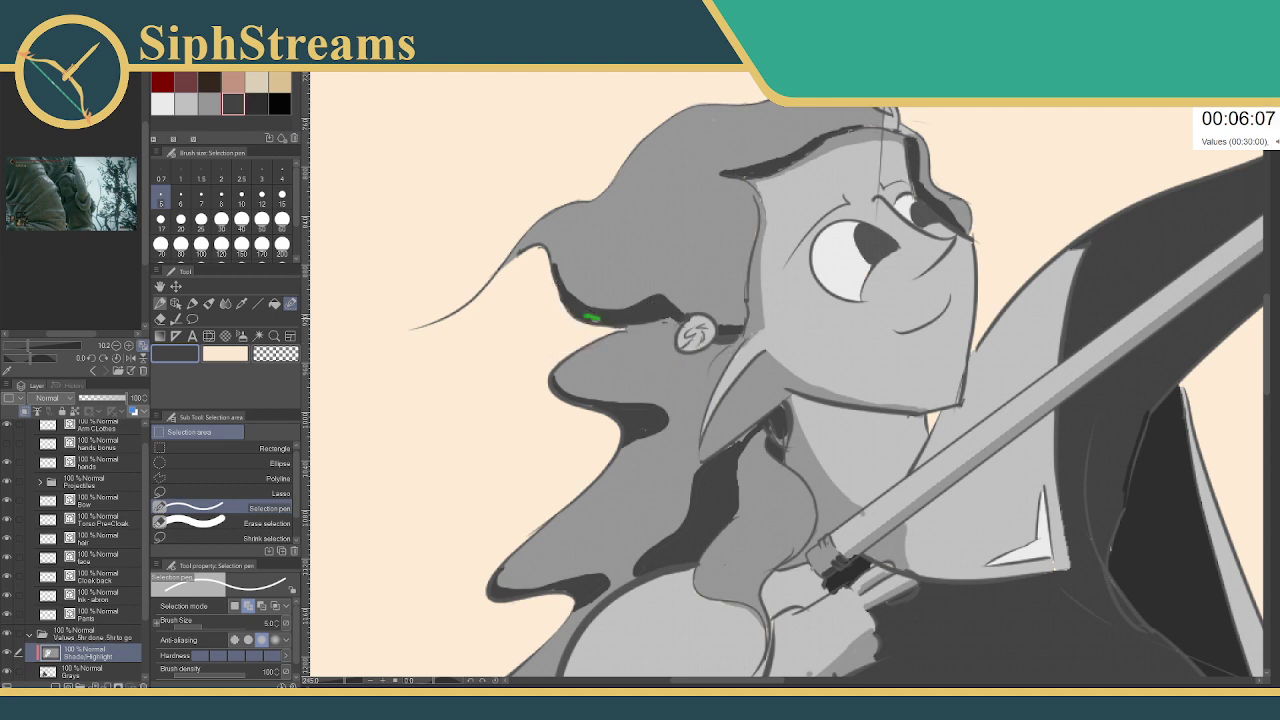
- Fill the remaining gaps inside and along the lower edge of the top back lock's shadow with dark gray
{"action": "mouse_move", "coordinate": [590, 318]}
{"action": "left_mouse_down"}
{"action": "mouse_move", "coordinate": [576, 306]}
{"action": "mouse_move", "coordinate": [596, 319]}
{"action": "left_mouse_up"}
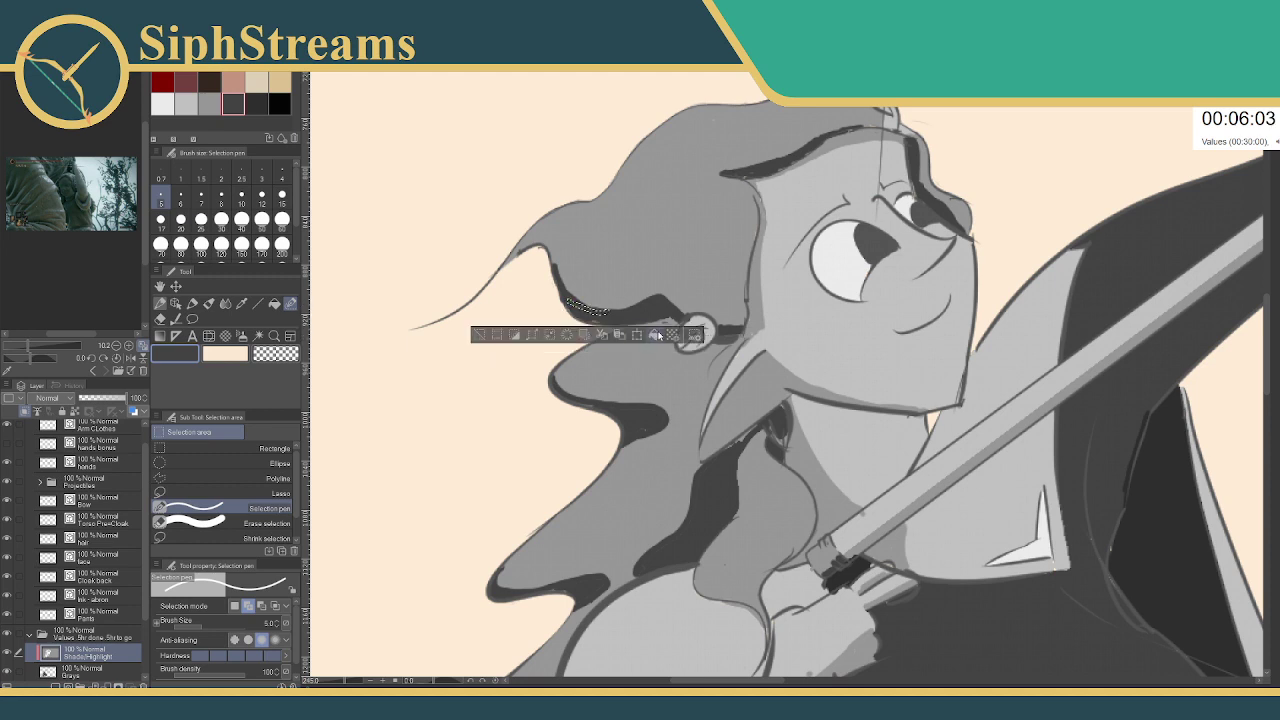
{"action": "left_click", "coordinate": [486, 335]}
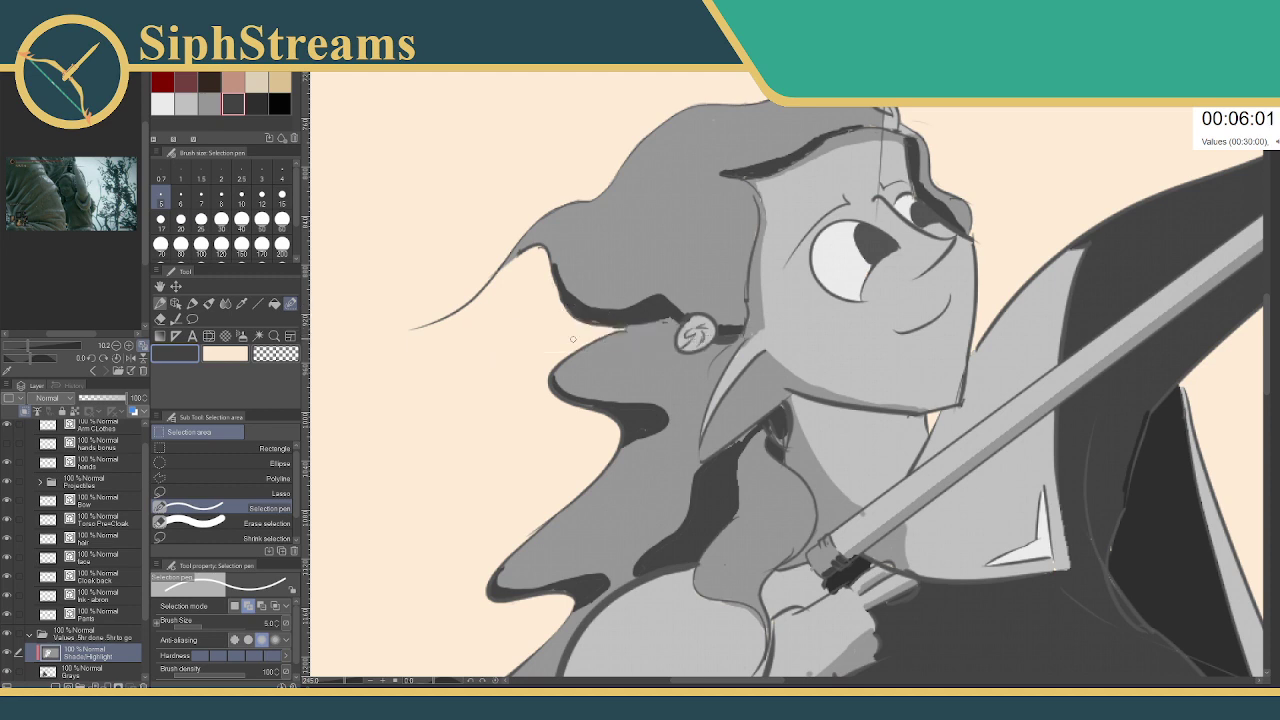
{"action": "mouse_move", "coordinate": [630, 313]}
{"action": "left_mouse_down"}
{"action": "mouse_move", "coordinate": [662, 299]}
{"action": "mouse_move", "coordinate": [606, 321]}
{"action": "left_mouse_up"}
{"action": "left_click", "coordinate": [518, 338]}
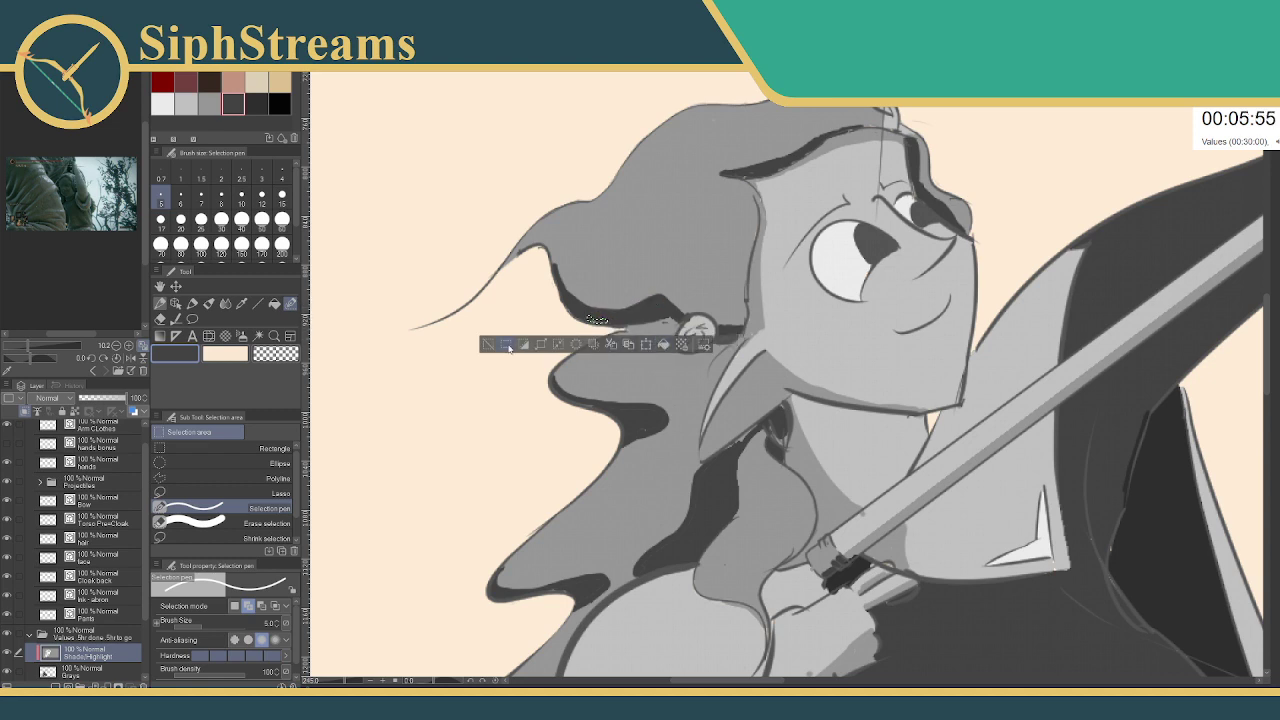
{"action": "left_click", "coordinate": [488, 344]}
- Clean up the small gap on the Grays layer beneath the lower edge of the top back lock's shadow
{"action": "left_click", "coordinate": [88, 670]}
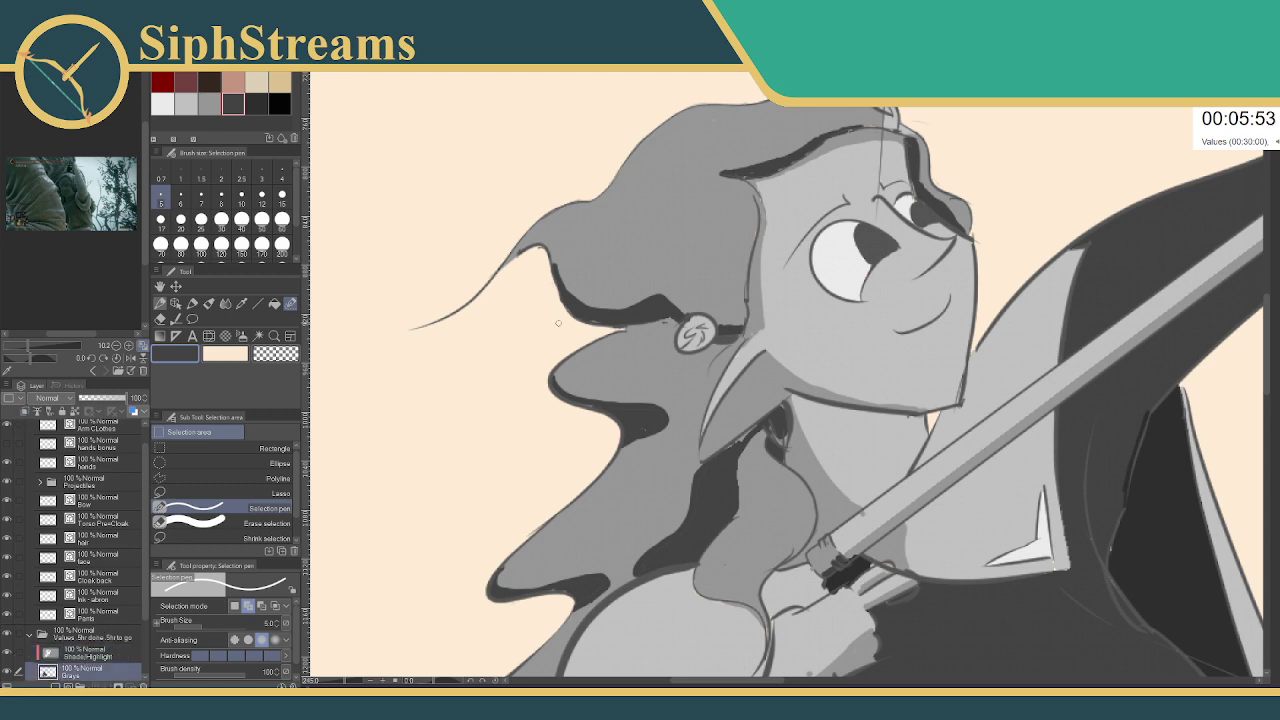
{"action": "left_click_drag", "start_coordinate": [592, 320], "coordinate": [596, 320]}
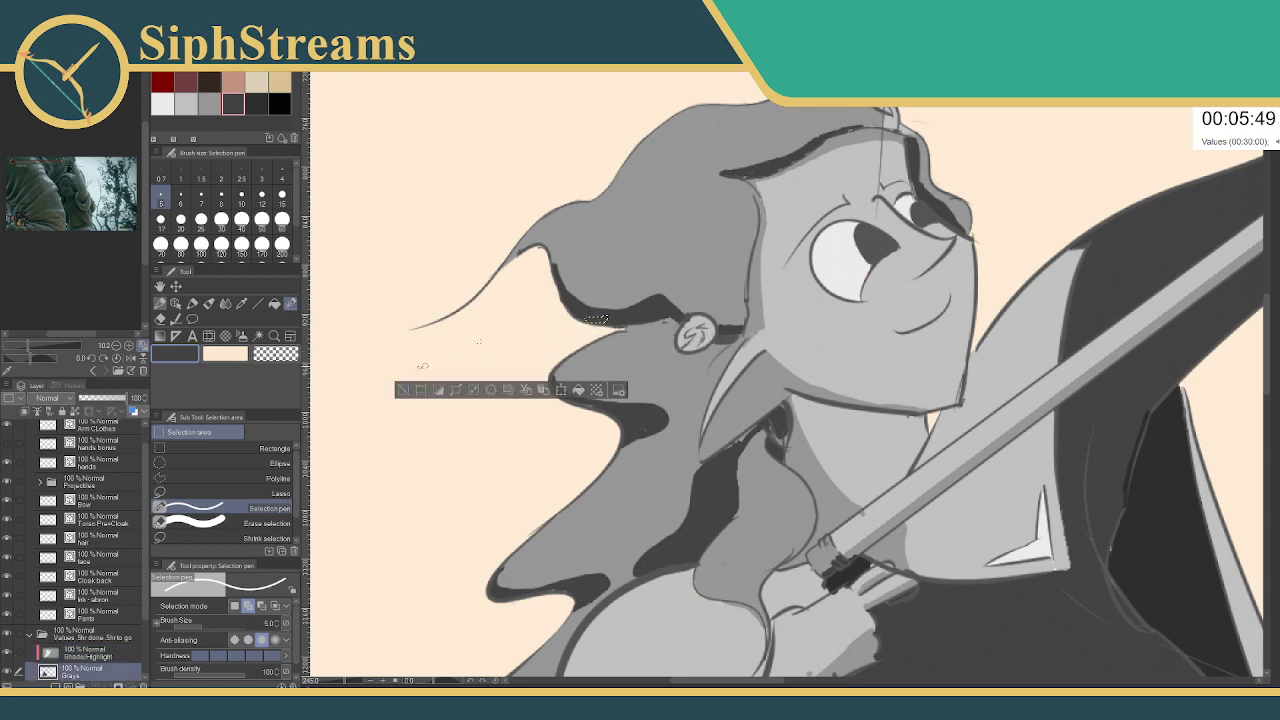
{"action": "left_click", "coordinate": [404, 391]}
- On the Shade/Highlight layer, fill the gaps in the second back lock's shadow and at the upper tip of the top lock's shadow with dark gray
{"action": "left_click", "coordinate": [75, 652]}
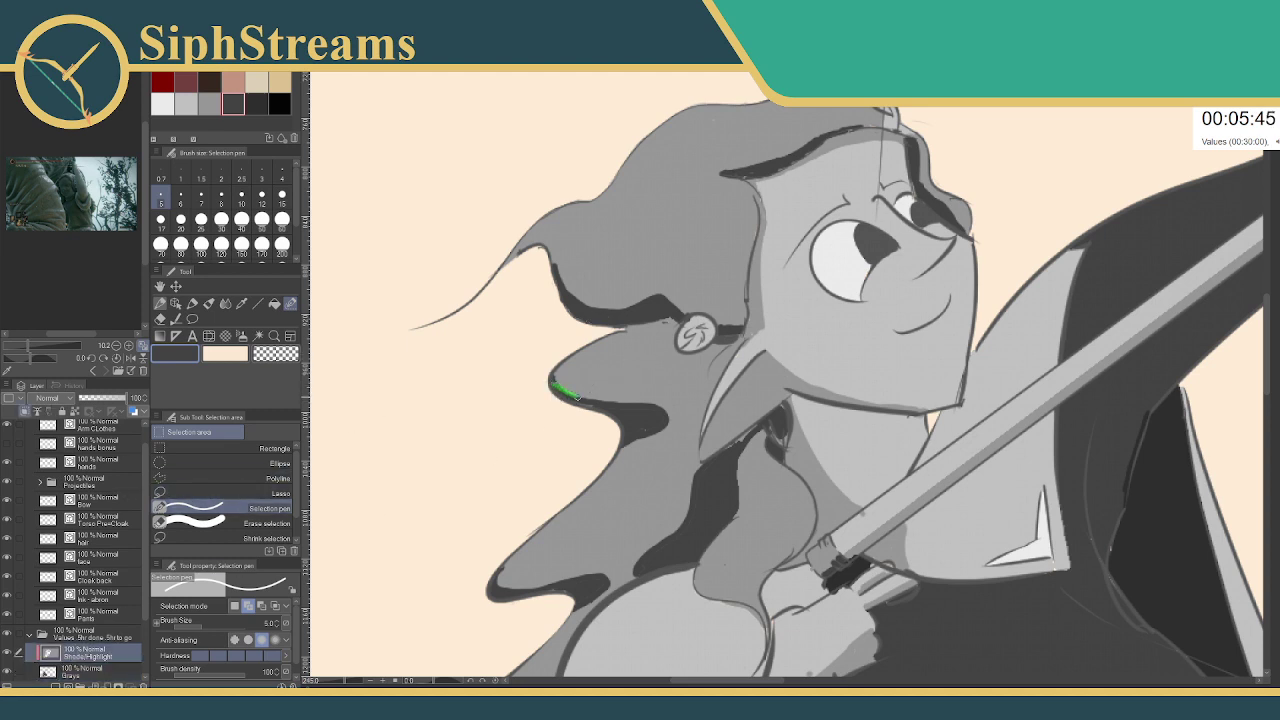
{"action": "mouse_move", "coordinate": [584, 401]}
{"action": "left_mouse_down"}
{"action": "mouse_move", "coordinate": [649, 410]}
{"action": "mouse_move", "coordinate": [661, 423]}
{"action": "mouse_move", "coordinate": [625, 438]}
{"action": "left_mouse_up"}
{"action": "left_click", "coordinate": [654, 464]}
{"action": "left_click", "coordinate": [499, 462]}
{"action": "left_click_drag", "start_coordinate": [550, 255], "coordinate": [555, 273]}
{"action": "left_click", "coordinate": [618, 295]}
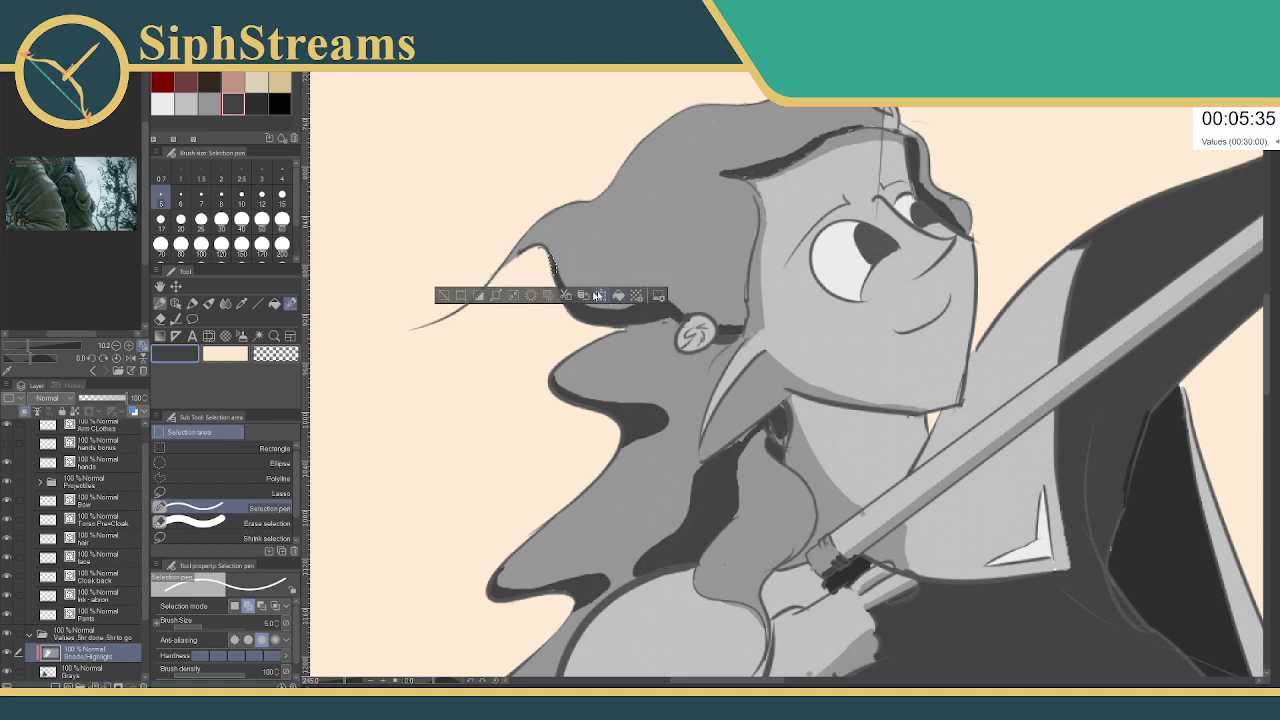
{"action": "left_click", "coordinate": [444, 296]}
- Select the gaps in the third back lock's shadow and fill them with dark gray
{"action": "left_click_drag", "start_coordinate": [565, 393], "coordinate": [537, 329]}
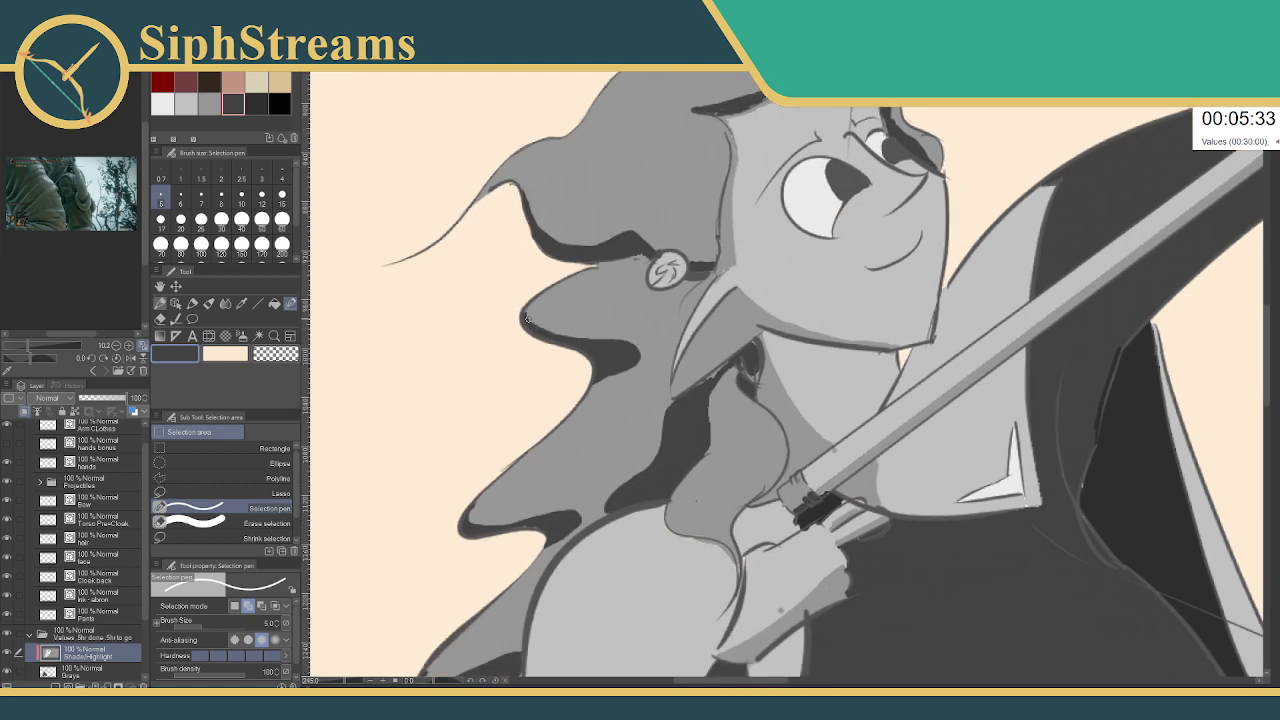
{"action": "scroll", "coordinate": [527, 318], "scroll_direction": "down", "scroll_amount": 3}
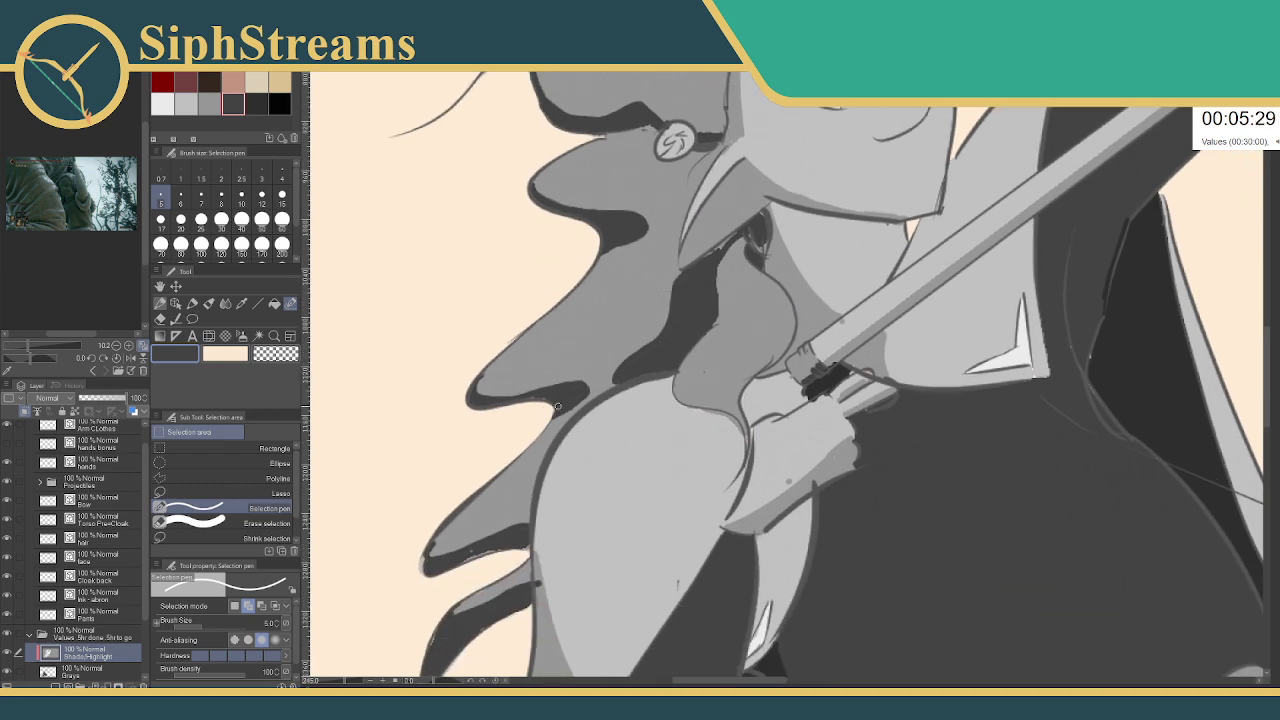
{"action": "mouse_move", "coordinate": [535, 396]}
{"action": "left_mouse_down"}
{"action": "mouse_move", "coordinate": [584, 389]}
{"action": "mouse_move", "coordinate": [574, 401]}
{"action": "left_mouse_up"}
{"action": "left_click", "coordinate": [616, 434]}
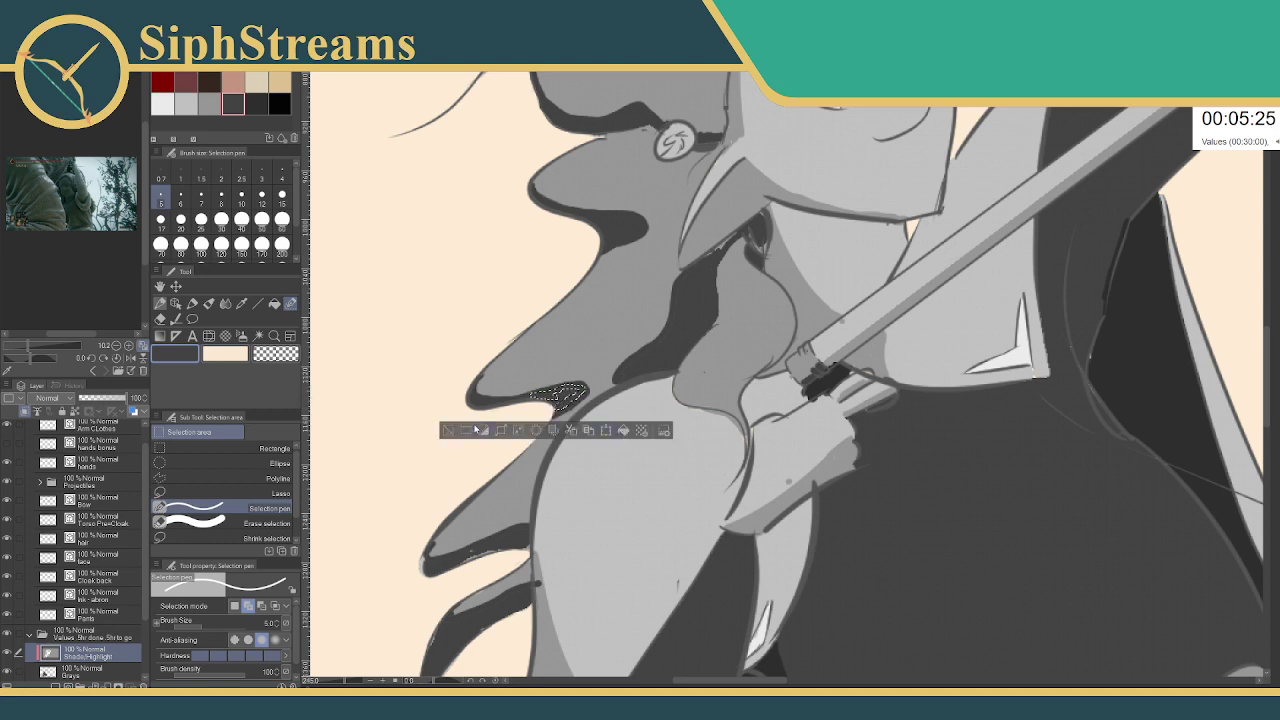
{"action": "left_click", "coordinate": [449, 434]}
- Select the fourth back lock's shadow out to its tip and fill it with dark gray, including the remaining gaps
{"action": "mouse_move", "coordinate": [465, 451]}
{"action": "left_mouse_down"}
{"action": "mouse_move", "coordinate": [531, 374]}
{"action": "mouse_move", "coordinate": [526, 392]}
{"action": "mouse_move", "coordinate": [611, 369]}
{"action": "mouse_move", "coordinate": [550, 395]}
{"action": "mouse_move", "coordinate": [628, 375]}
{"action": "mouse_move", "coordinate": [602, 366]}
{"action": "left_mouse_up"}
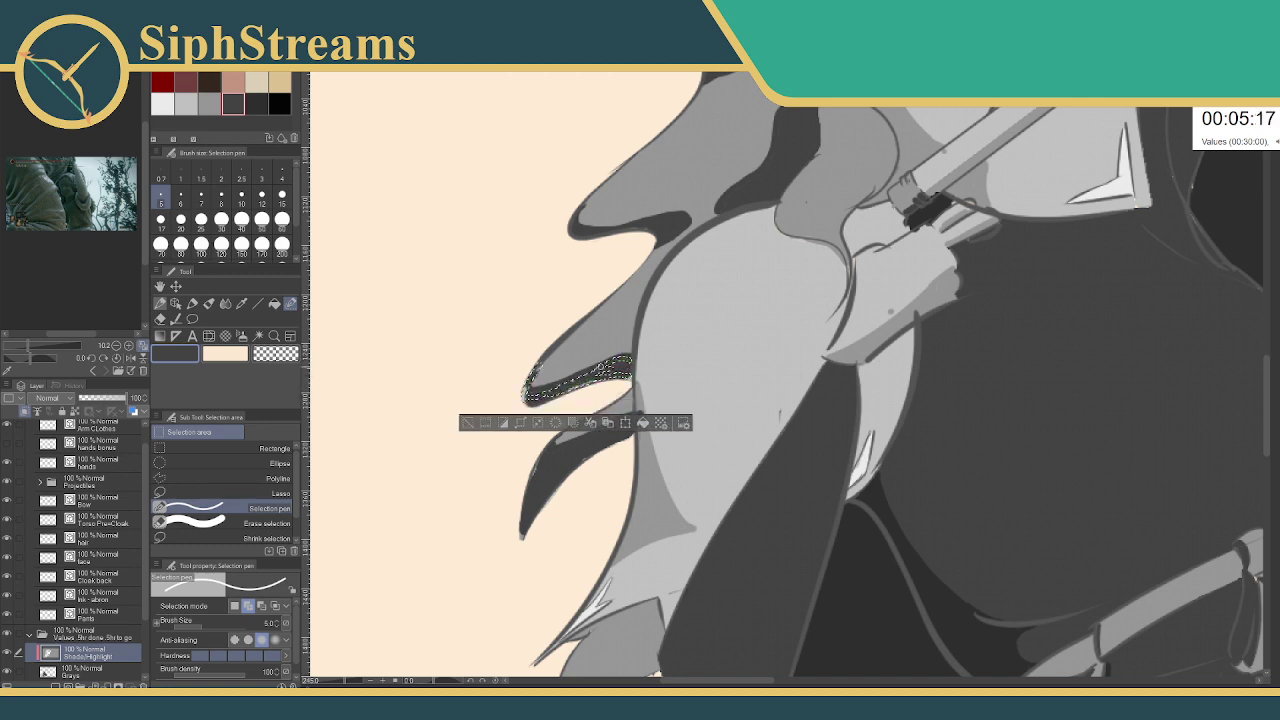
{"action": "left_click", "coordinate": [643, 423]}
{"action": "left_click", "coordinate": [467, 423]}
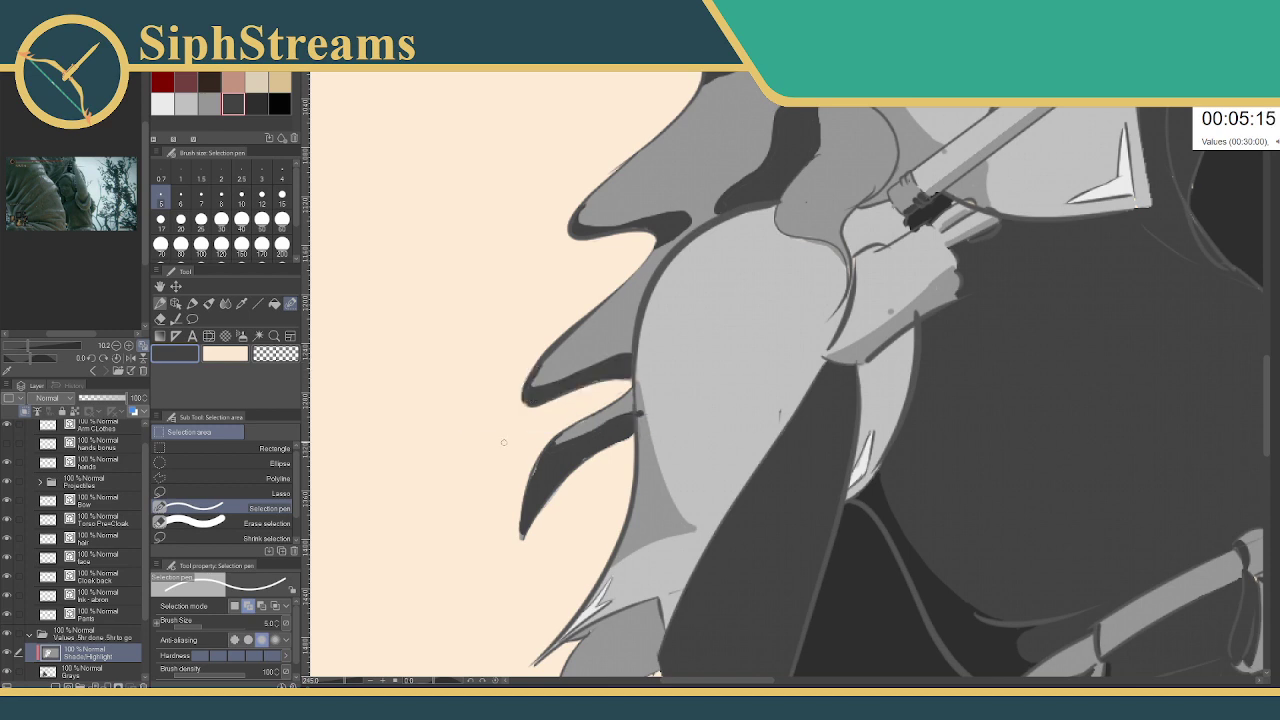
{"action": "left_click_drag", "start_coordinate": [528, 392], "coordinate": [626, 373]}
{"action": "left_click", "coordinate": [643, 424]}
{"action": "left_click", "coordinate": [467, 423]}
- Select the shadow of the lowest back lock and fill it with dark gray
{"action": "mouse_move", "coordinate": [547, 450]}
{"action": "left_mouse_down"}
{"action": "mouse_move", "coordinate": [522, 538]}
{"action": "mouse_move", "coordinate": [602, 442]}
{"action": "left_mouse_up"}
{"action": "mouse_move", "coordinate": [590, 450]}
{"action": "left_mouse_down"}
{"action": "mouse_move", "coordinate": [631, 418]}
{"action": "mouse_move", "coordinate": [543, 458]}
{"action": "left_mouse_up"}
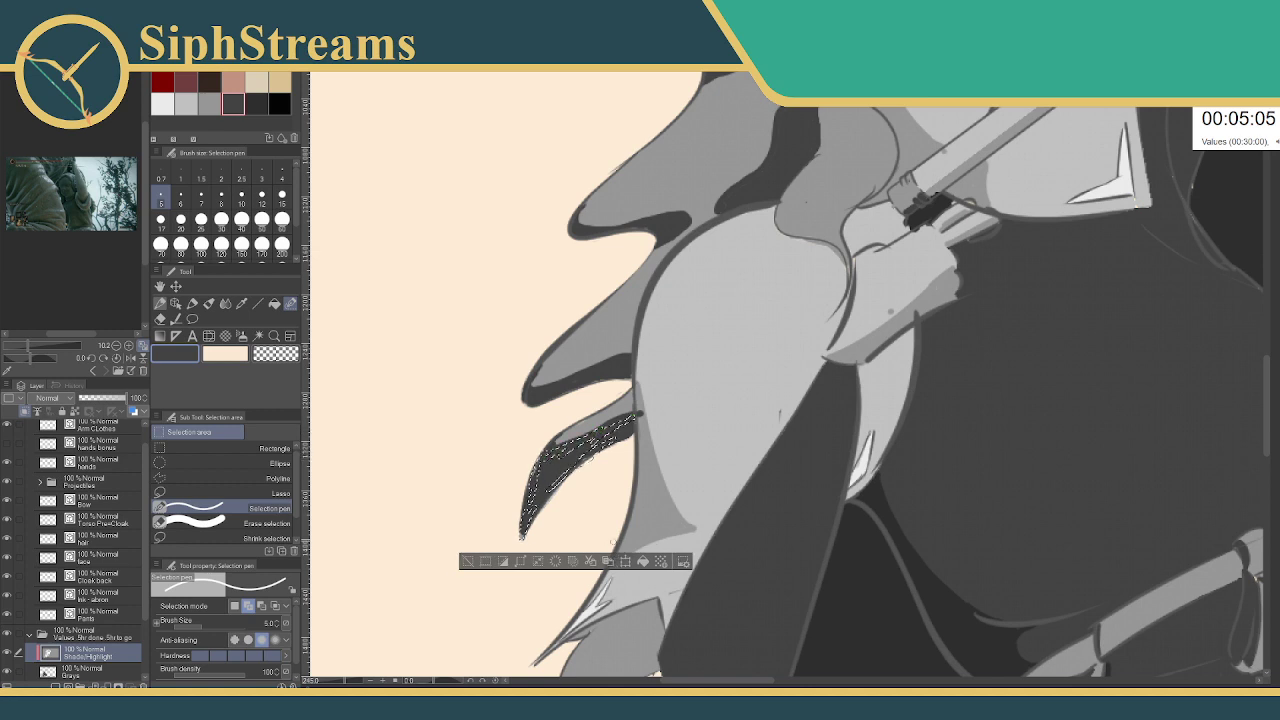
{"action": "left_click", "coordinate": [643, 561]}
{"action": "left_click", "coordinate": [467, 561]}
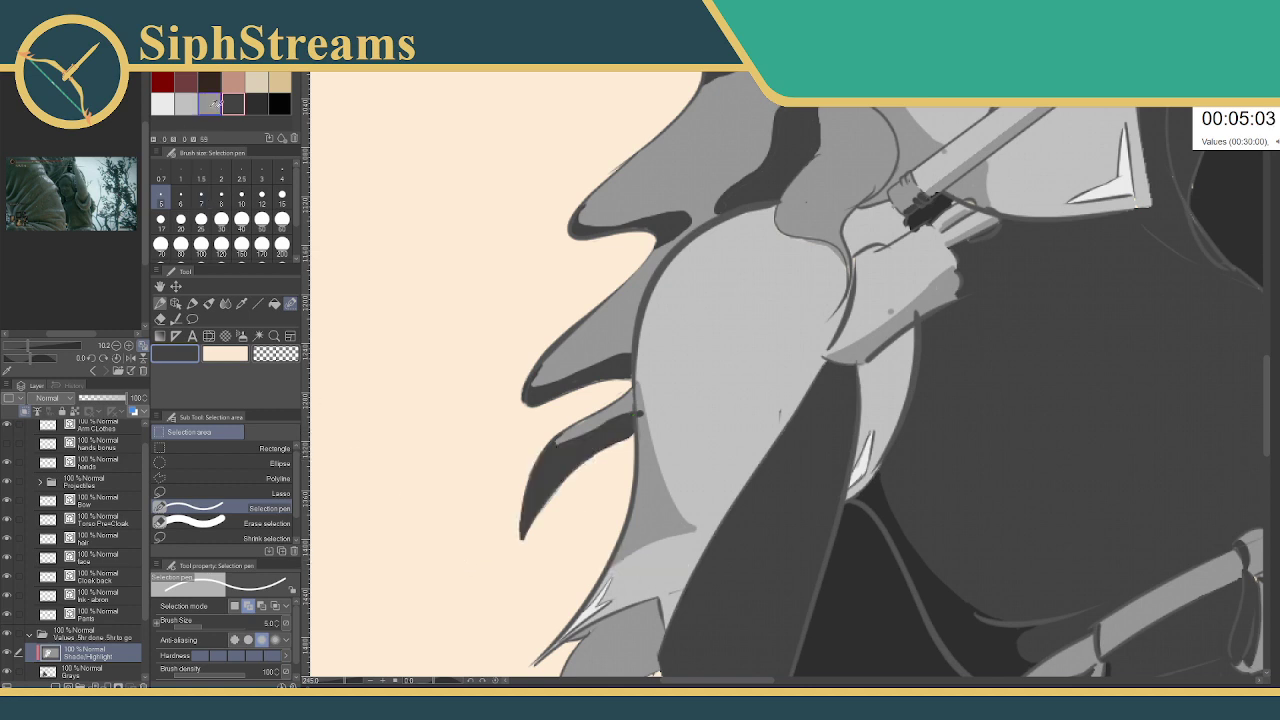
- Sample the gray of the sleeve's shadow and set up the Milli pen at brush size 7
{"action": "left_click", "coordinate": [241, 303]}
{"action": "left_click", "coordinate": [651, 506]}
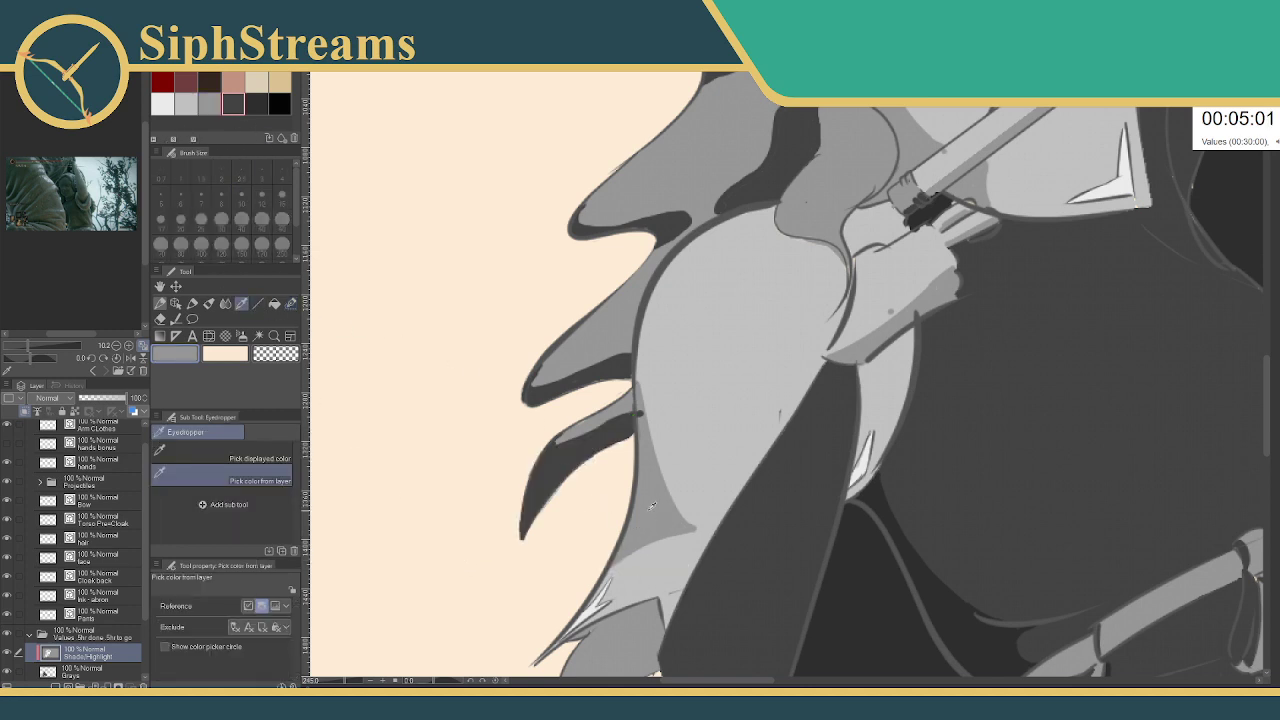
{"action": "key", "text": "p"}
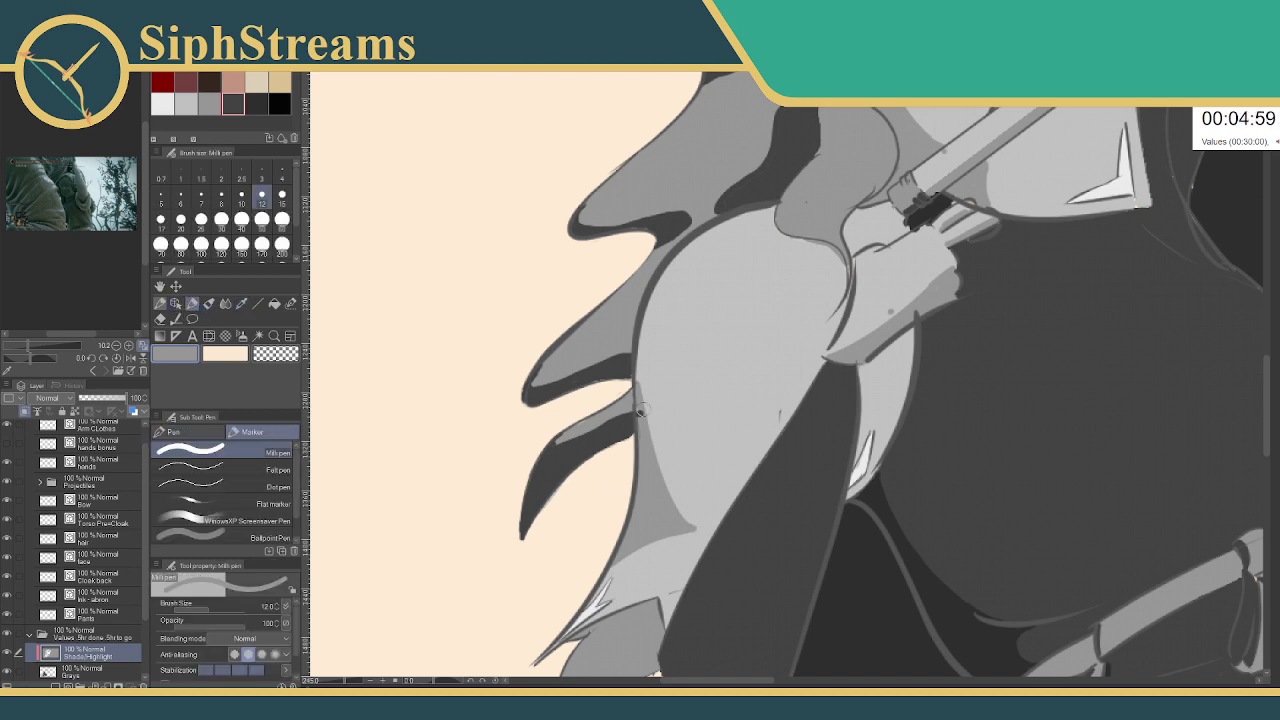
{"action": "key", "text": "bracketleft"}
{"action": "key", "text": "bracketleft"}
{"action": "key", "text": "bracketleft"}
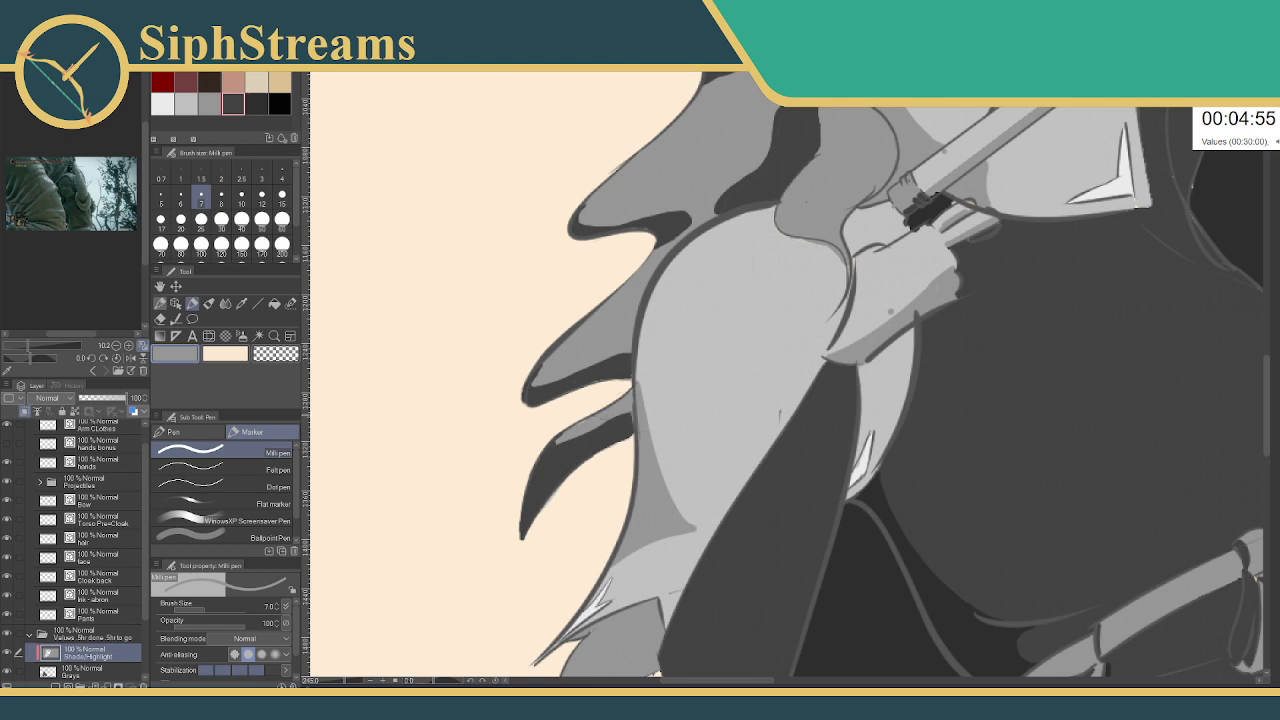
- Touch up the speck in the fourth back lock's shadow with the near-black swatch and switch the color to dark gray
{"action": "left_click", "coordinate": [256, 104]}
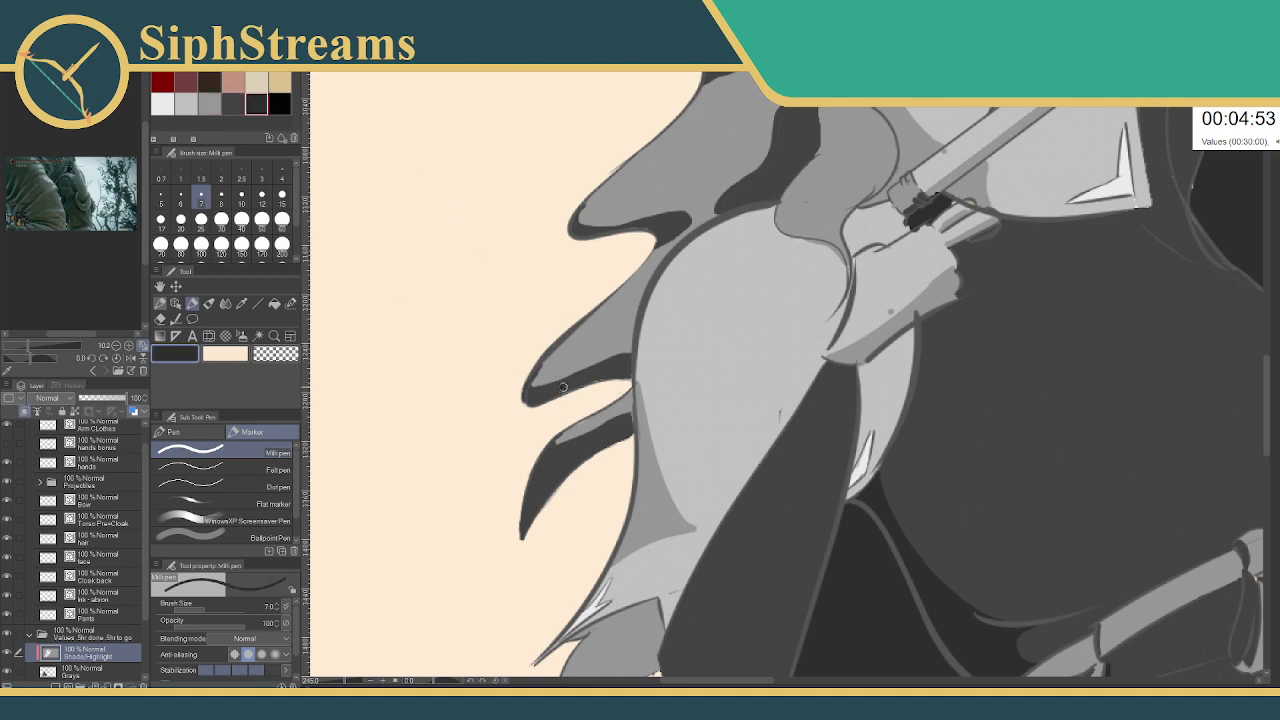
{"action": "mouse_move", "coordinate": [558, 386]}
{"action": "left_mouse_down"}
{"action": "mouse_move", "coordinate": [618, 379]}
{"action": "mouse_move", "coordinate": [604, 369]}
{"action": "mouse_move", "coordinate": [571, 385]}
{"action": "left_mouse_up"}
{"action": "left_click", "coordinate": [234, 104]}
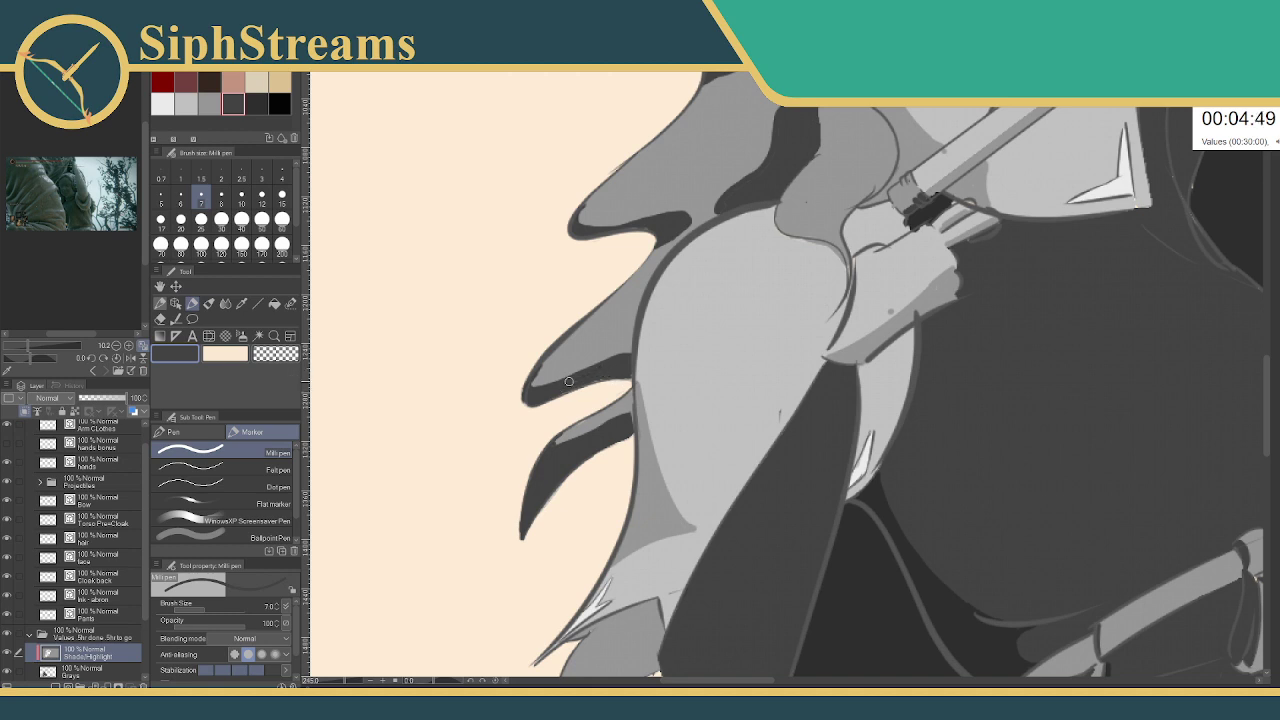
- Pick out the stray stroke on the Pants layer inside the fourth back lock's shadow and check the artwork at the lock's tip
{"action": "left_click", "coordinate": [86, 671]}
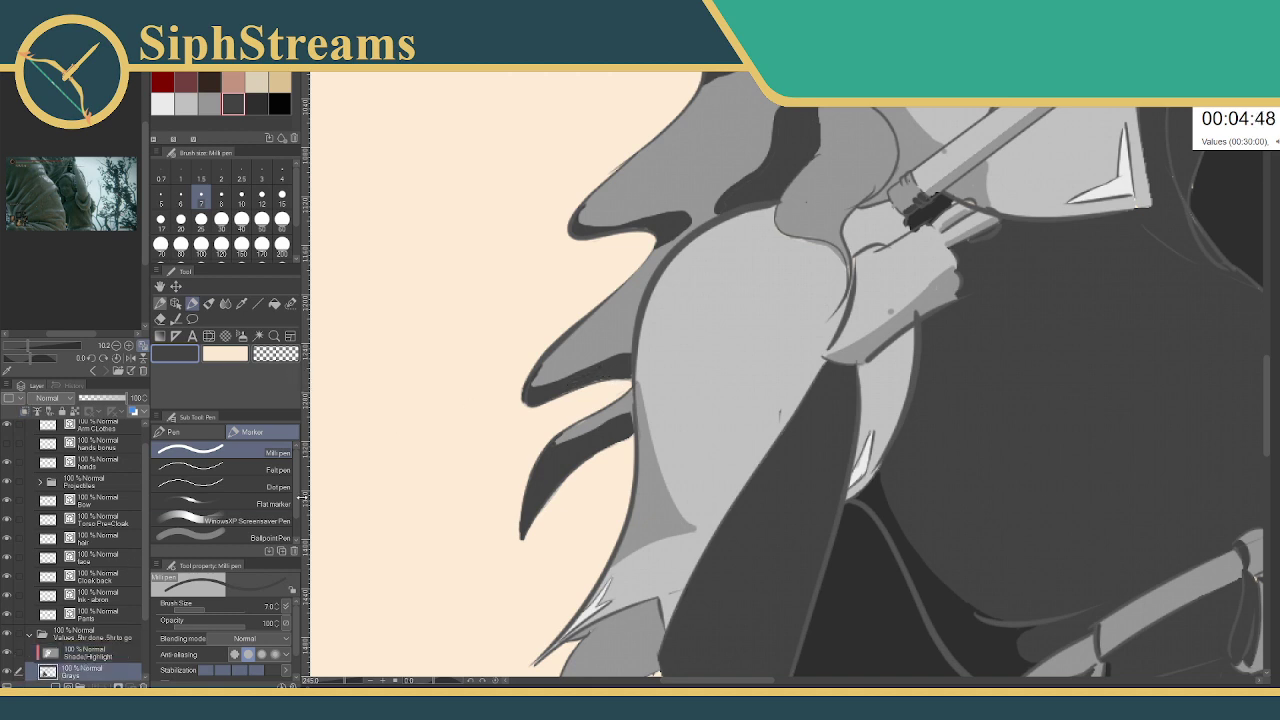
{"action": "left_click", "coordinate": [574, 383], "text": "ctrl"}
{"action": "mouse_move", "coordinate": [569, 385]}
{"action": "left_mouse_down"}
{"action": "mouse_move", "coordinate": [497, 420]}
{"action": "mouse_move", "coordinate": [572, 388]}
{"action": "left_mouse_up"}
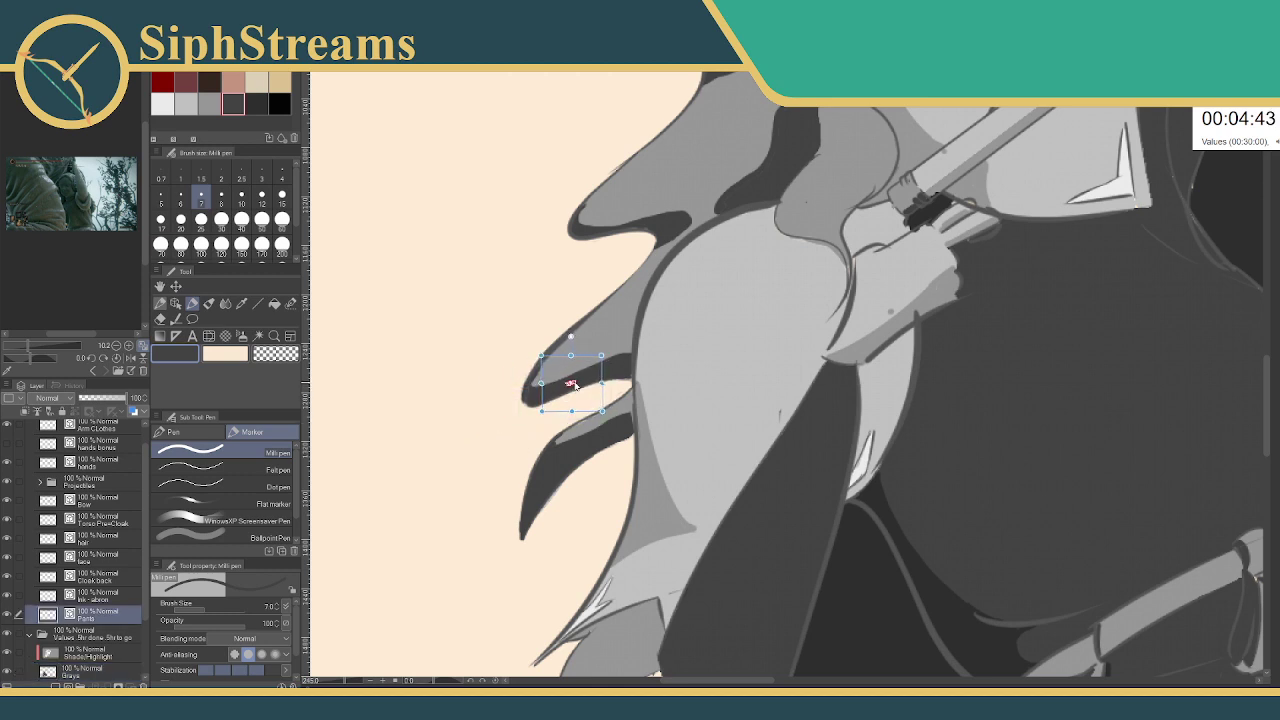
{"action": "left_click", "coordinate": [532, 394], "text": "ctrl"}
{"action": "left_click", "coordinate": [527, 392], "text": "ctrl"}
{"action": "left_click", "coordinate": [532, 392], "text": "ctrl"}
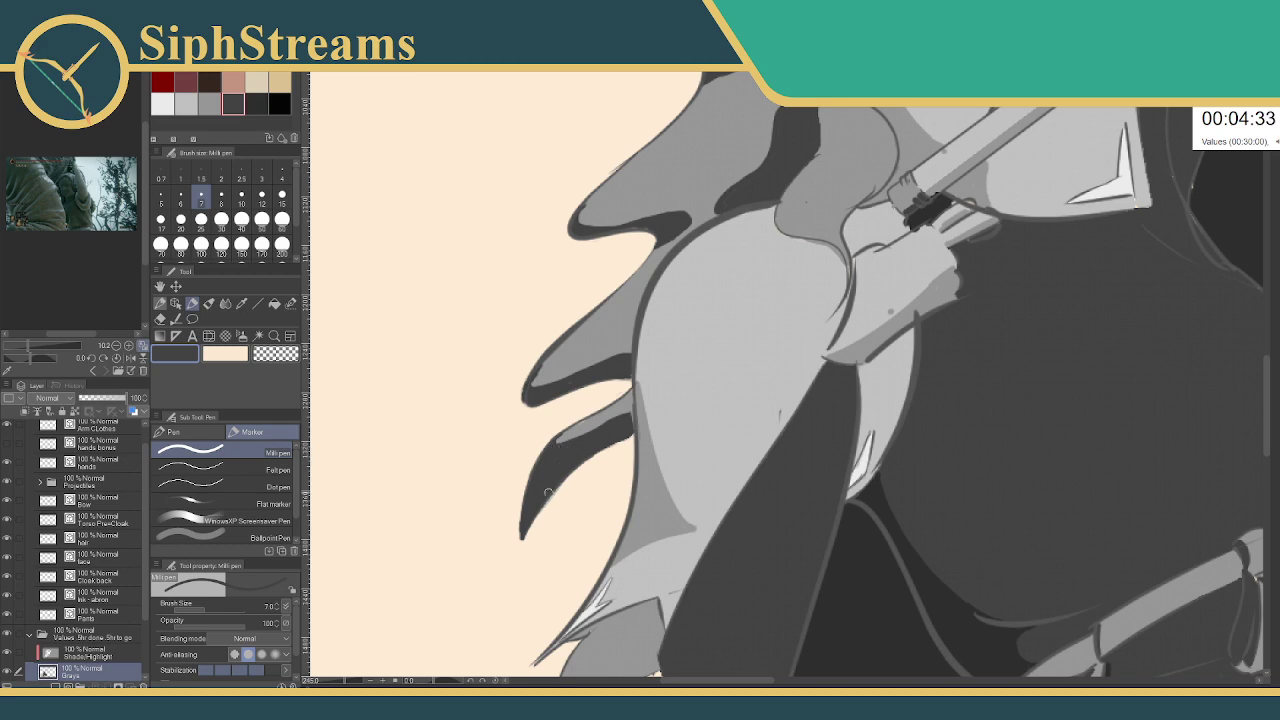
{"action": "left_click_drag", "start_coordinate": [549, 466], "coordinate": [522, 561]}
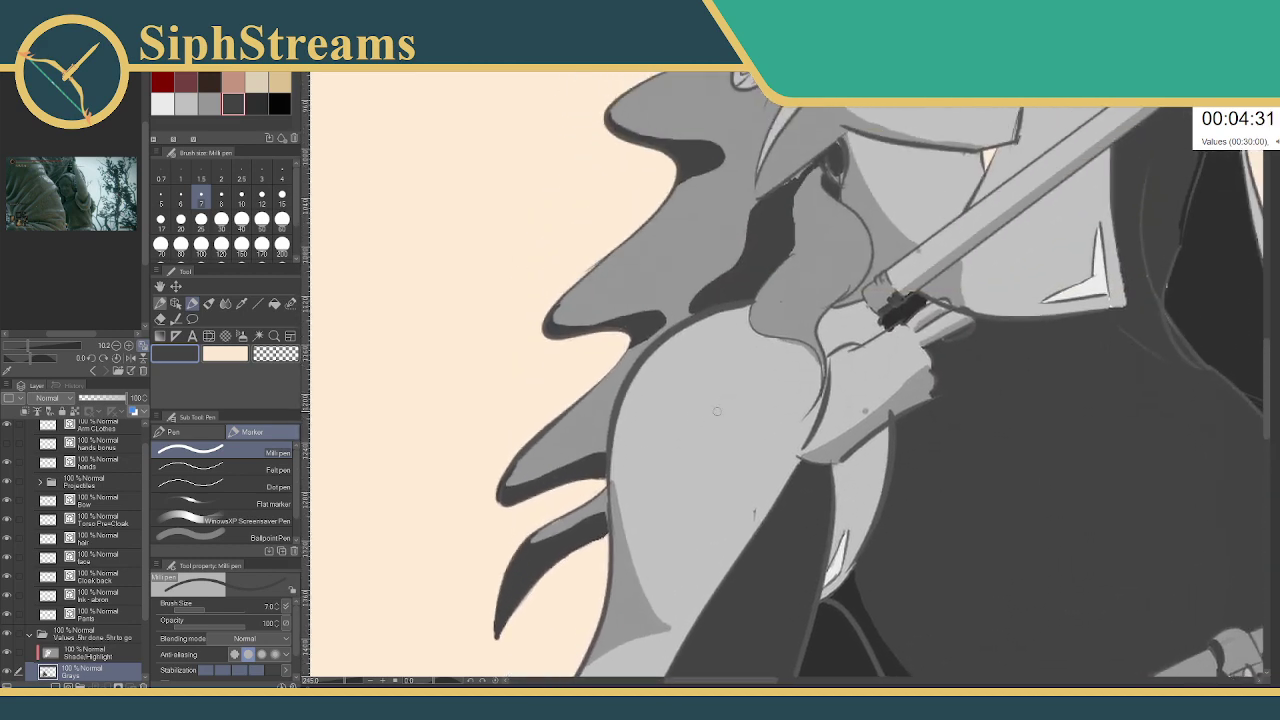
- Retouch the hair shadow beneath the ear with dark gray on the Shade/Highlight layer
{"action": "left_click_drag", "start_coordinate": [717, 411], "coordinate": [611, 604]}
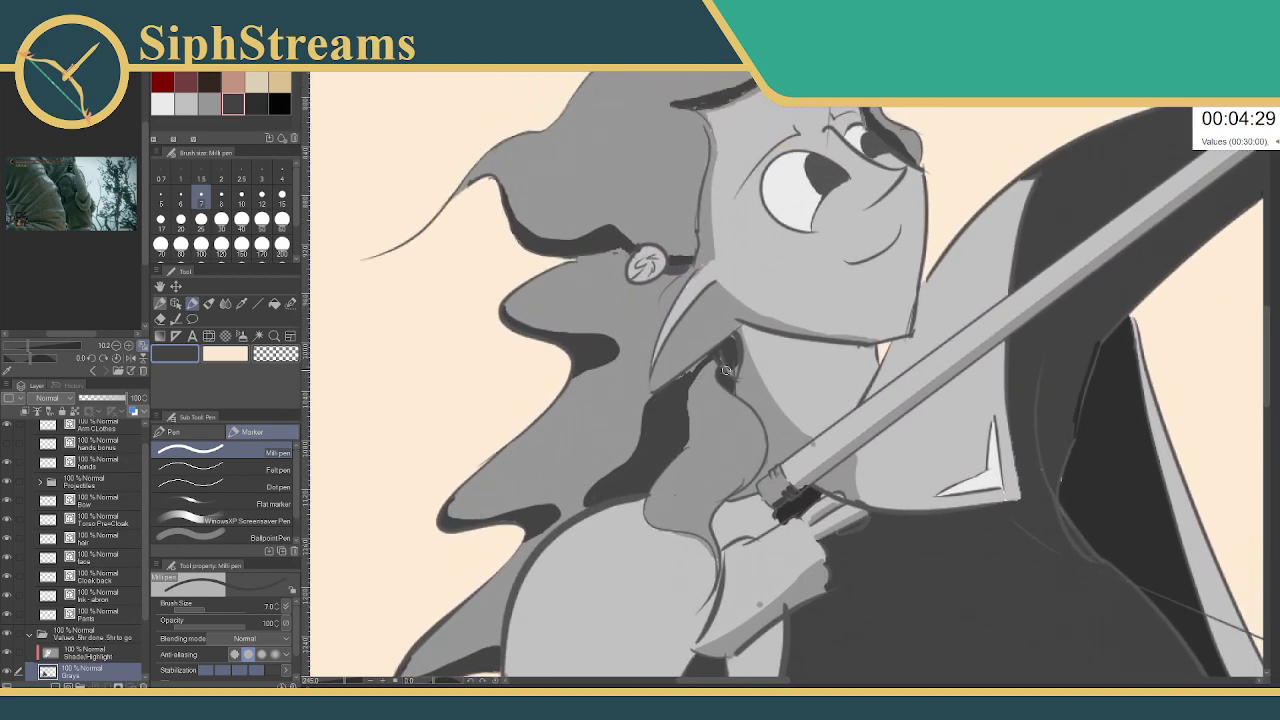
{"action": "left_click_drag", "start_coordinate": [727, 370], "coordinate": [697, 430]}
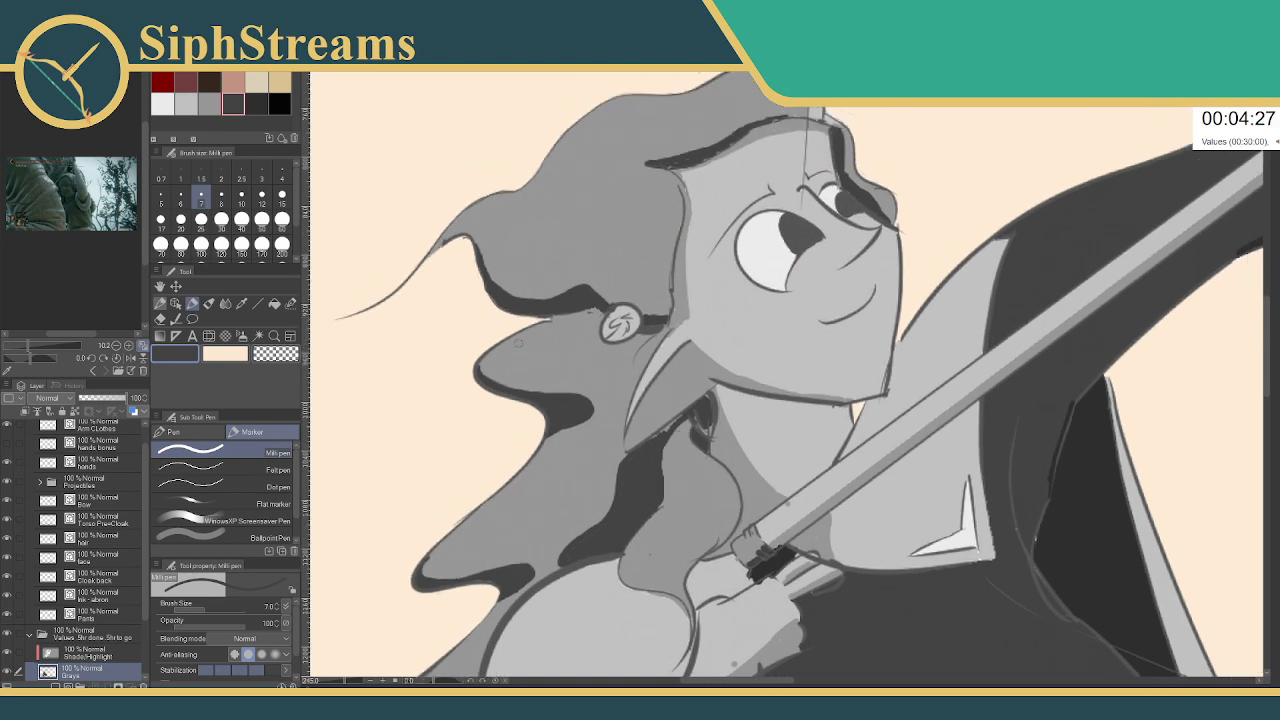
{"action": "left_click", "coordinate": [209, 103]}
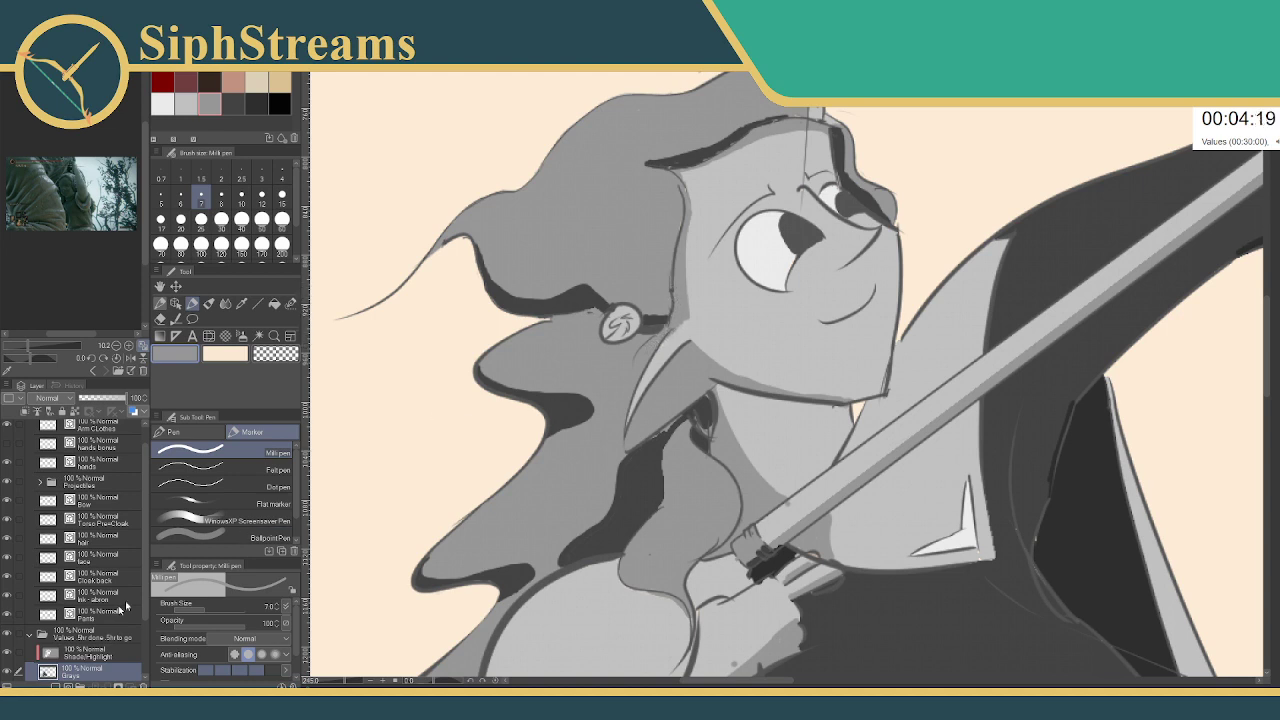
{"action": "left_click", "coordinate": [96, 655]}
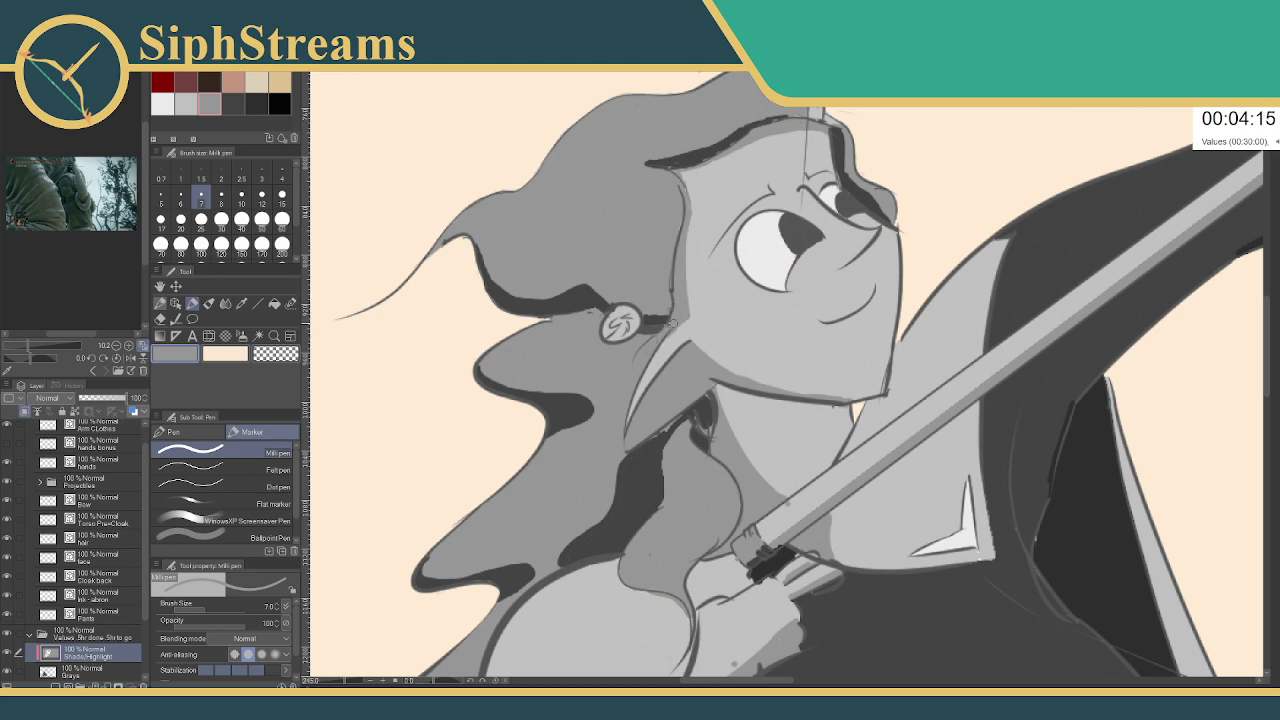
{"action": "left_click", "coordinate": [256, 103]}
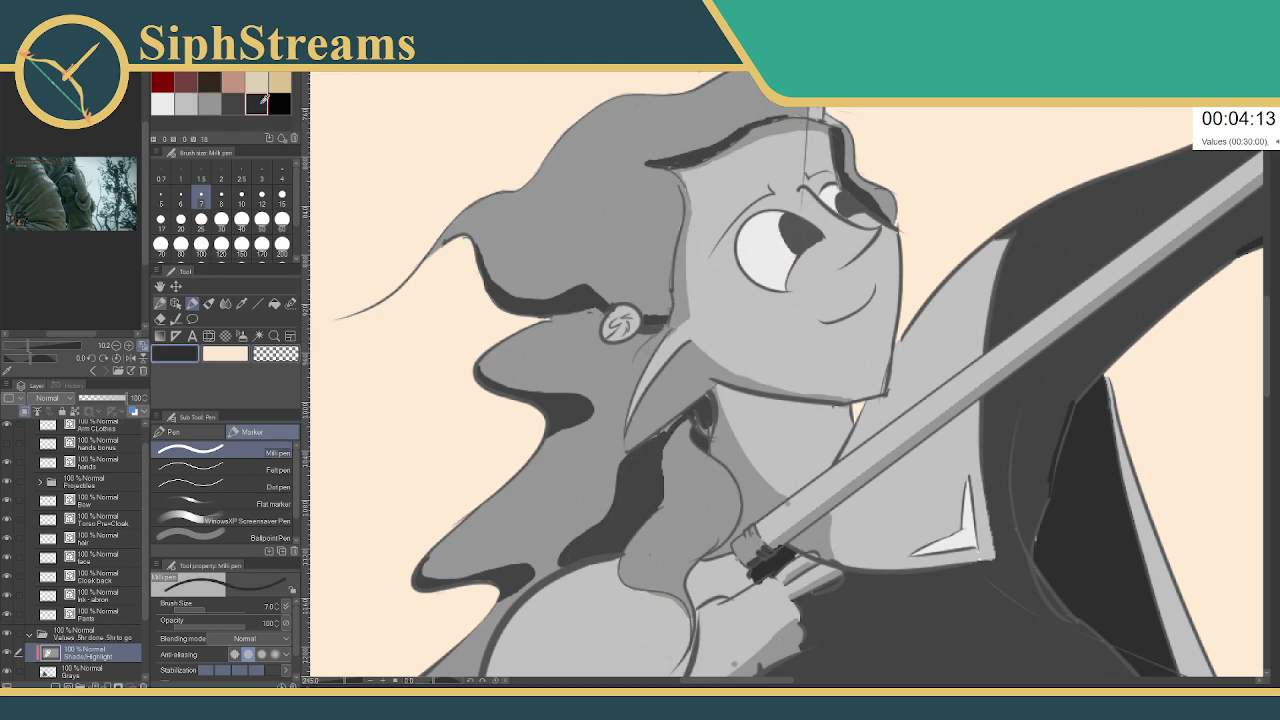
{"action": "left_click", "coordinate": [231, 102]}
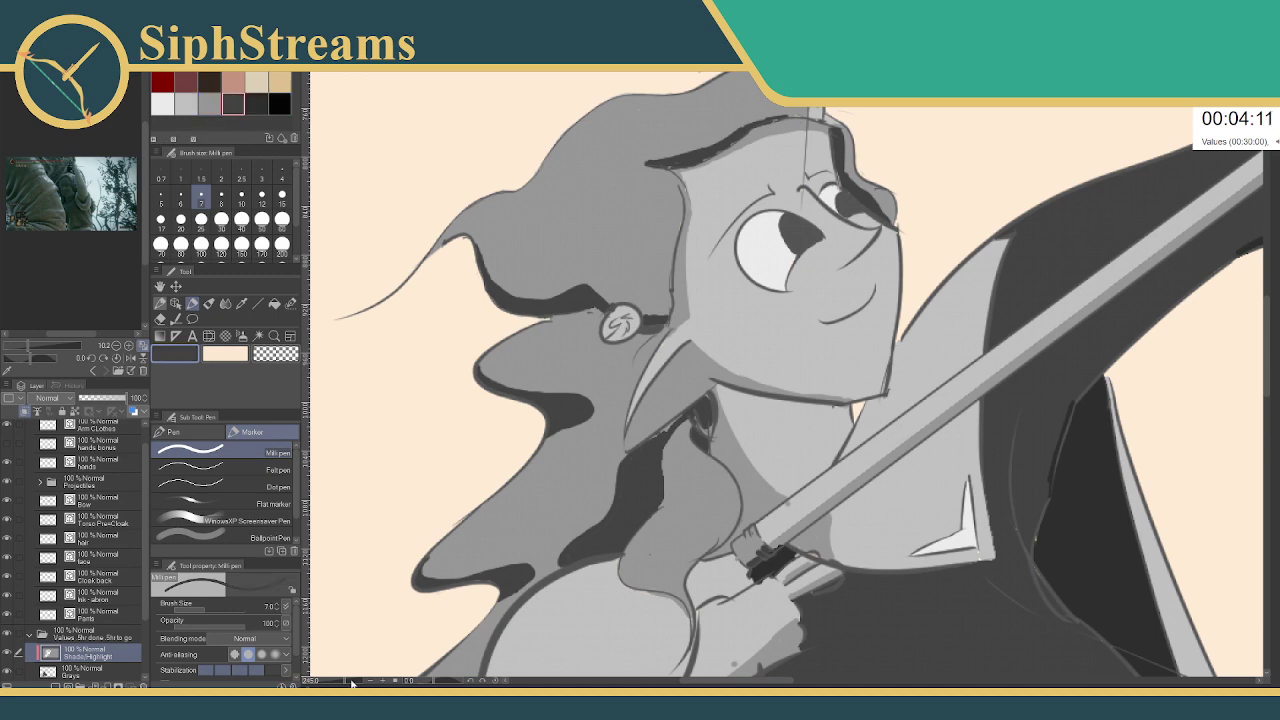
{"action": "left_click_drag", "start_coordinate": [350, 681], "coordinate": [357, 681]}
{"action": "mouse_move", "coordinate": [498, 530]}
{"action": "left_mouse_down"}
{"action": "mouse_move", "coordinate": [628, 336]}
{"action": "mouse_move", "coordinate": [618, 348]}
{"action": "left_mouse_up"}
{"action": "mouse_move", "coordinate": [736, 290]}
{"action": "left_mouse_down"}
{"action": "mouse_move", "coordinate": [738, 316]}
{"action": "mouse_move", "coordinate": [753, 296]}
{"action": "mouse_move", "coordinate": [727, 254]}
{"action": "mouse_move", "coordinate": [645, 312]}
{"action": "left_mouse_up"}
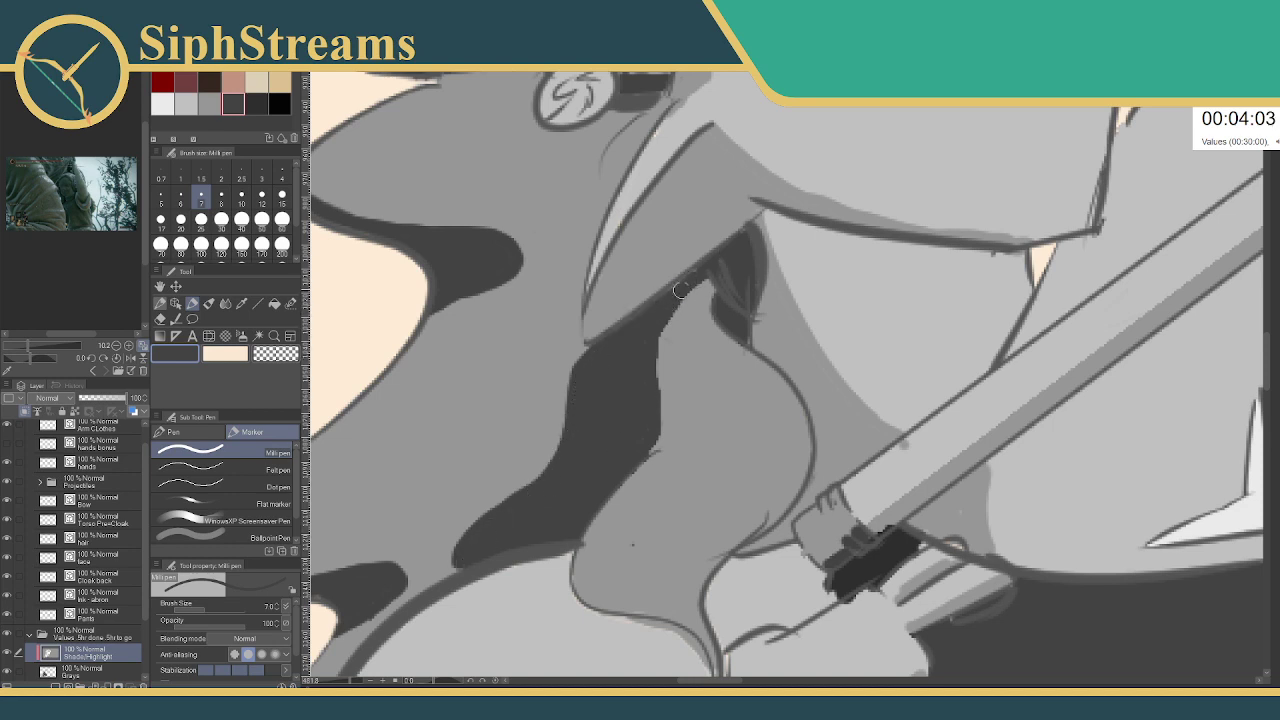
{"action": "mouse_move", "coordinate": [617, 371]}
{"action": "left_mouse_down"}
{"action": "mouse_move", "coordinate": [618, 412]}
{"action": "mouse_move", "coordinate": [692, 336]}
{"action": "left_mouse_up"}
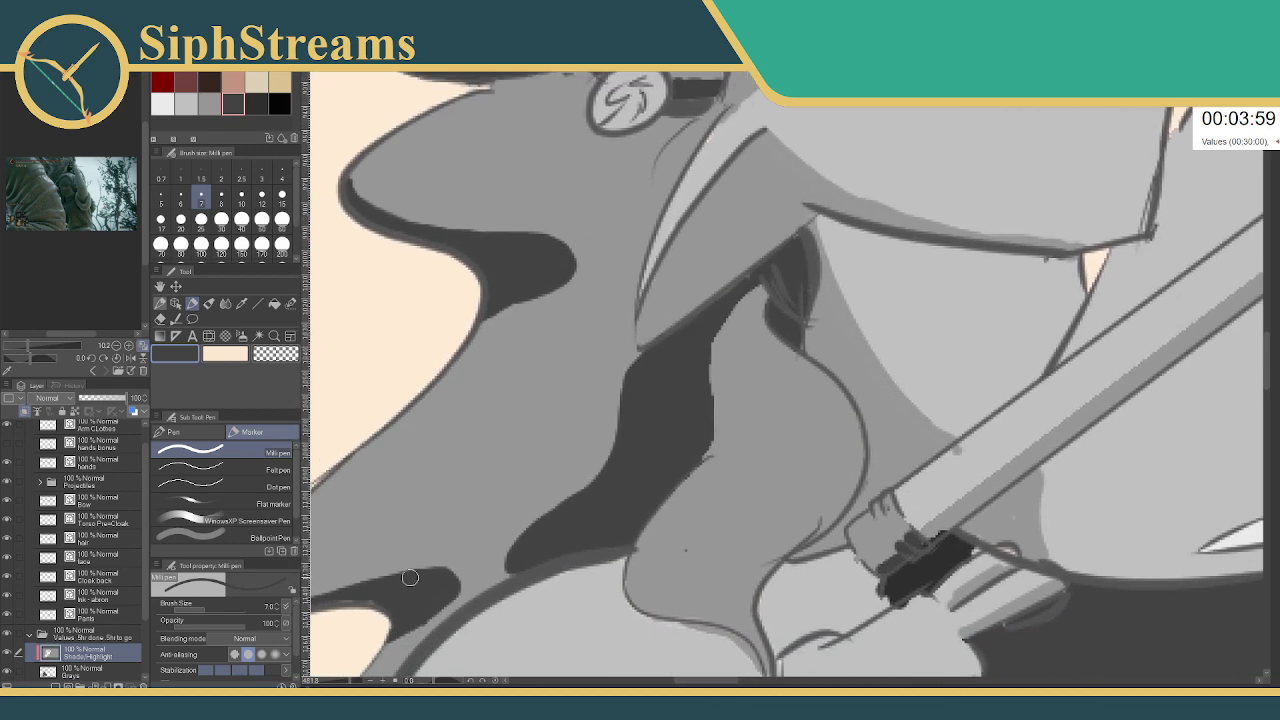
{"action": "left_click_drag", "start_coordinate": [521, 448], "coordinate": [432, 523]}
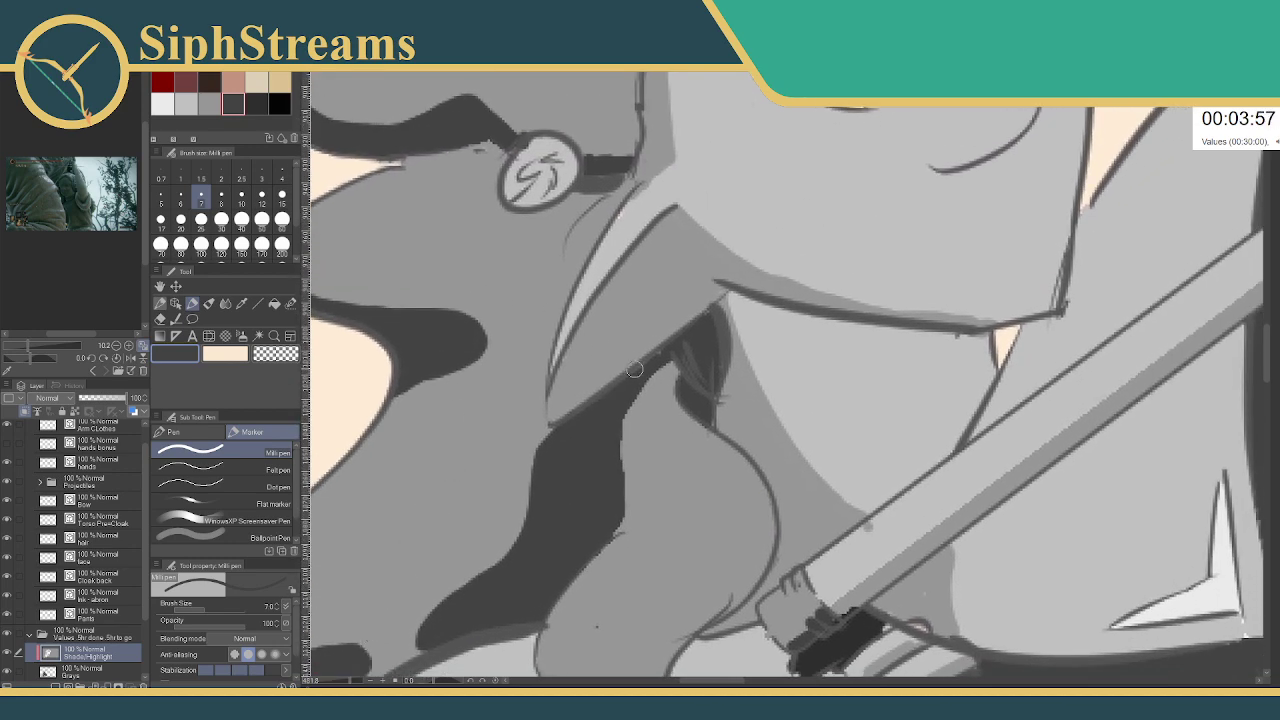
- Trim the inner edge of the shadow beneath the ear and lighten the dark strand beside the neck with mid gray
{"action": "left_click", "coordinate": [216, 104]}
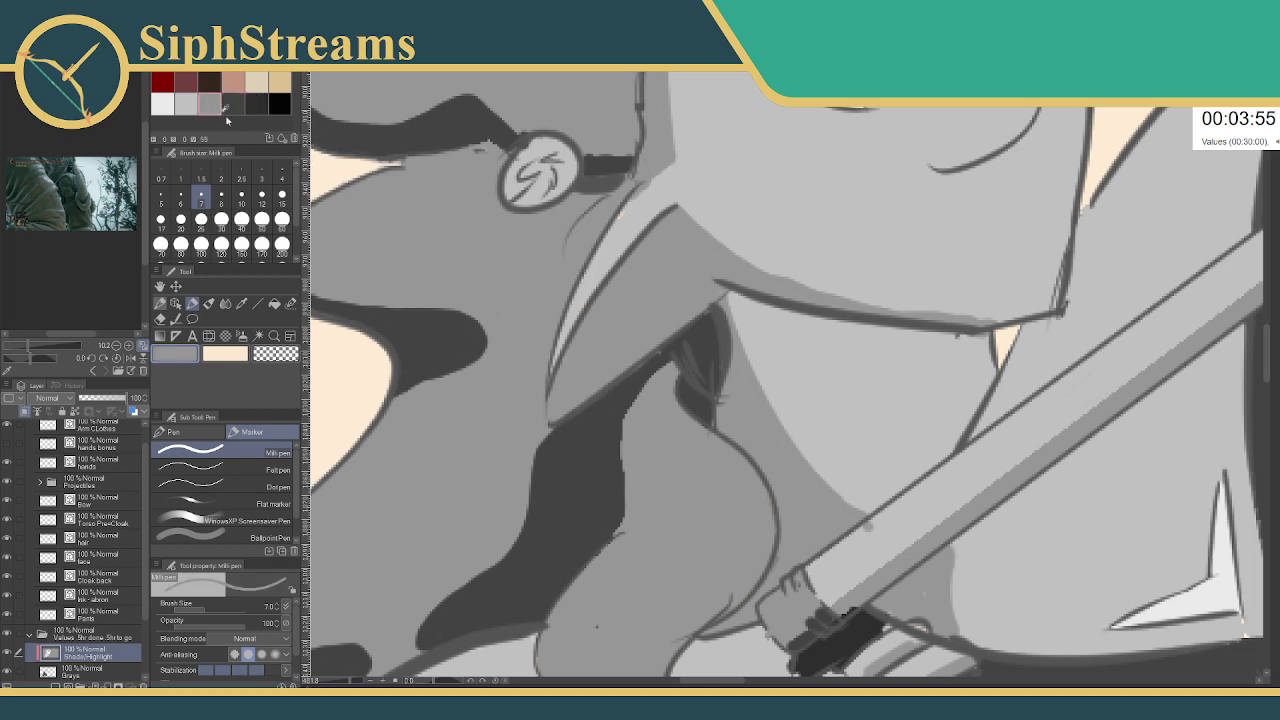
{"action": "mouse_move", "coordinate": [678, 387]}
{"action": "left_mouse_down"}
{"action": "mouse_move", "coordinate": [720, 426]}
{"action": "mouse_move", "coordinate": [690, 387]}
{"action": "mouse_move", "coordinate": [725, 420]}
{"action": "mouse_move", "coordinate": [688, 406]}
{"action": "left_mouse_up"}
{"action": "left_click_drag", "start_coordinate": [665, 357], "coordinate": [640, 413]}
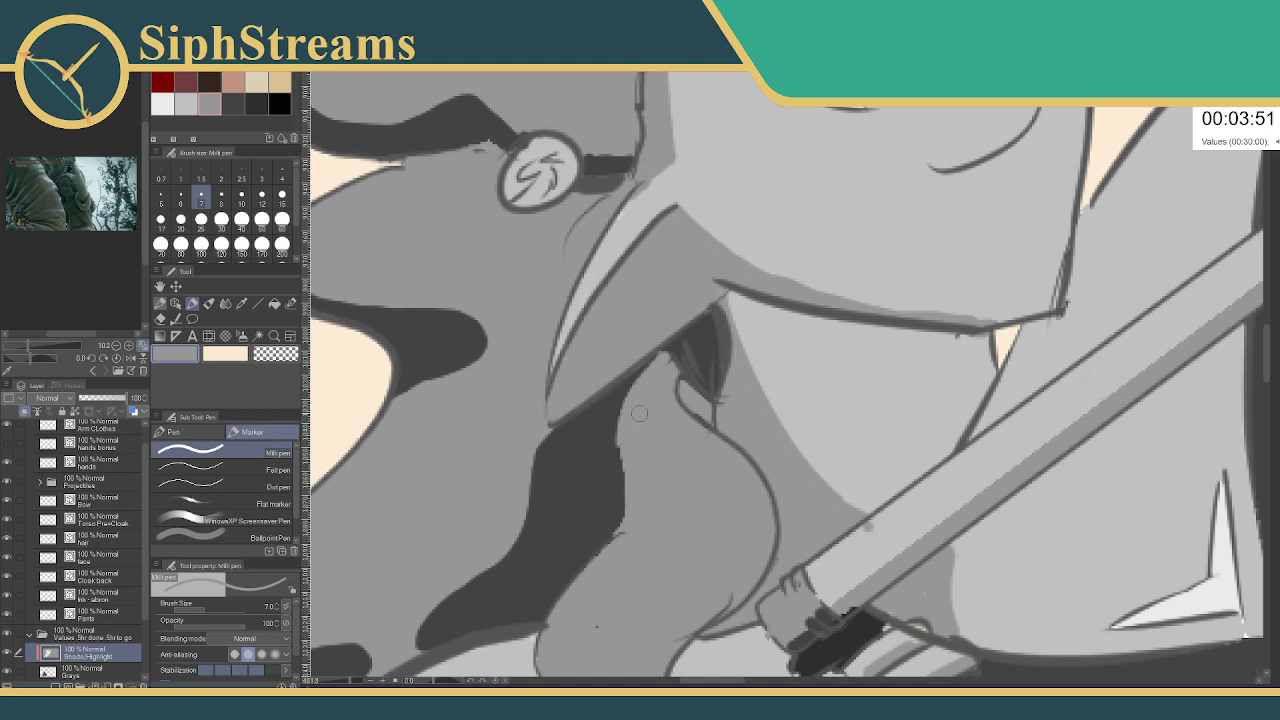
{"action": "left_click_drag", "start_coordinate": [664, 359], "coordinate": [618, 457]}
{"action": "left_click_drag", "start_coordinate": [634, 382], "coordinate": [620, 520]}
{"action": "mouse_move", "coordinate": [700, 336]}
{"action": "left_mouse_down"}
{"action": "mouse_move", "coordinate": [710, 321]}
{"action": "mouse_move", "coordinate": [678, 348]}
{"action": "left_mouse_up"}
{"action": "mouse_move", "coordinate": [678, 348]}
{"action": "left_mouse_down"}
{"action": "mouse_move", "coordinate": [710, 320]}
{"action": "mouse_move", "coordinate": [680, 362]}
{"action": "mouse_move", "coordinate": [712, 400]}
{"action": "mouse_move", "coordinate": [686, 402]}
{"action": "mouse_move", "coordinate": [706, 420]}
{"action": "left_mouse_up"}
- Touch up the shadow beneath the ear in dark gray and cut back its upper tip with mid gray
{"action": "left_click", "coordinate": [233, 104]}
{"action": "left_click_drag", "start_coordinate": [350, 683], "coordinate": [348, 681]}
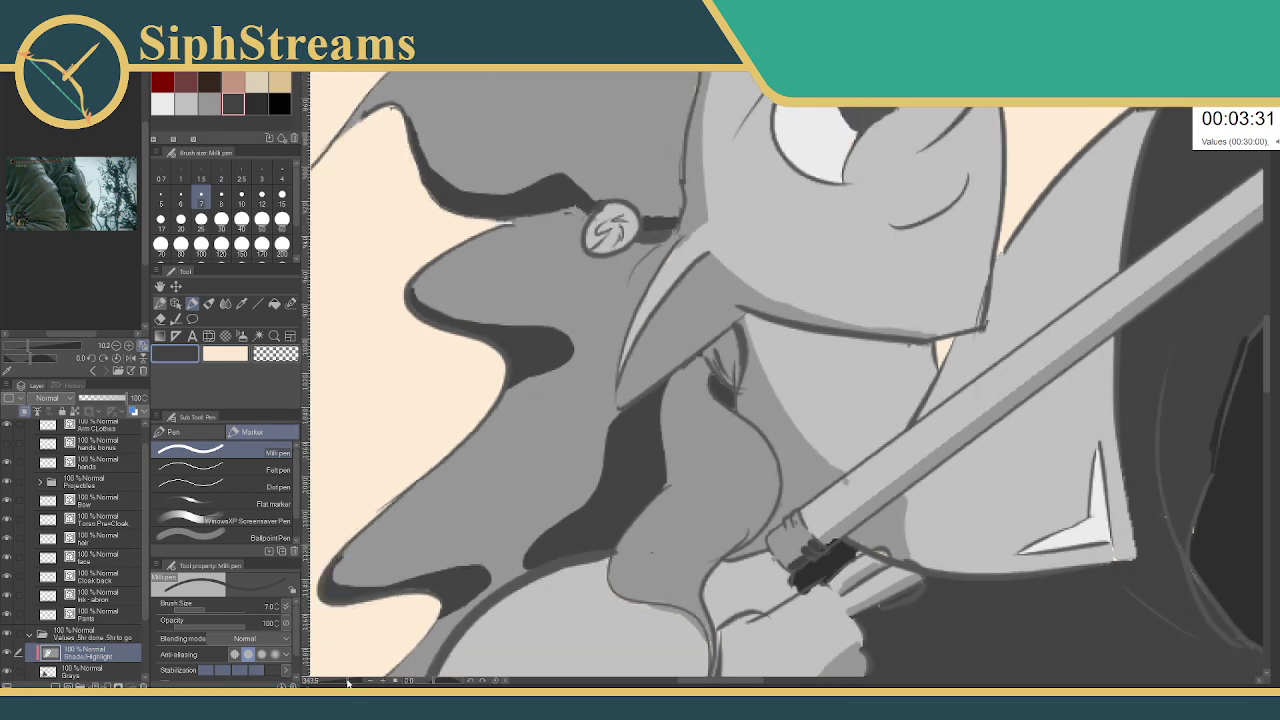
{"action": "mouse_move", "coordinate": [349, 684]}
{"action": "left_mouse_down"}
{"action": "mouse_move", "coordinate": [337, 685]}
{"action": "mouse_move", "coordinate": [349, 684]}
{"action": "left_mouse_up"}
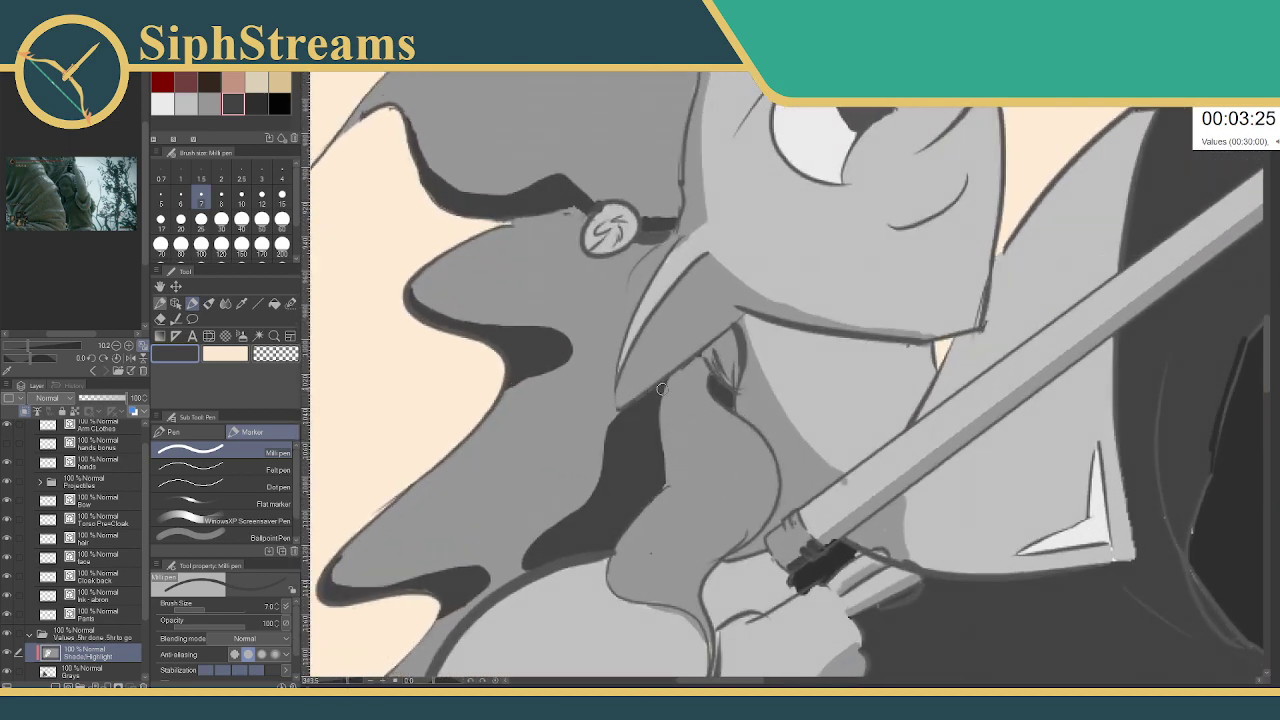
{"action": "left_click_drag", "start_coordinate": [675, 378], "coordinate": [605, 428]}
{"action": "left_click", "coordinate": [209, 104]}
{"action": "mouse_move", "coordinate": [648, 400]}
{"action": "left_mouse_down"}
{"action": "mouse_move", "coordinate": [596, 474]}
{"action": "mouse_move", "coordinate": [663, 395]}
{"action": "mouse_move", "coordinate": [601, 447]}
{"action": "mouse_move", "coordinate": [670, 396]}
{"action": "left_mouse_up"}
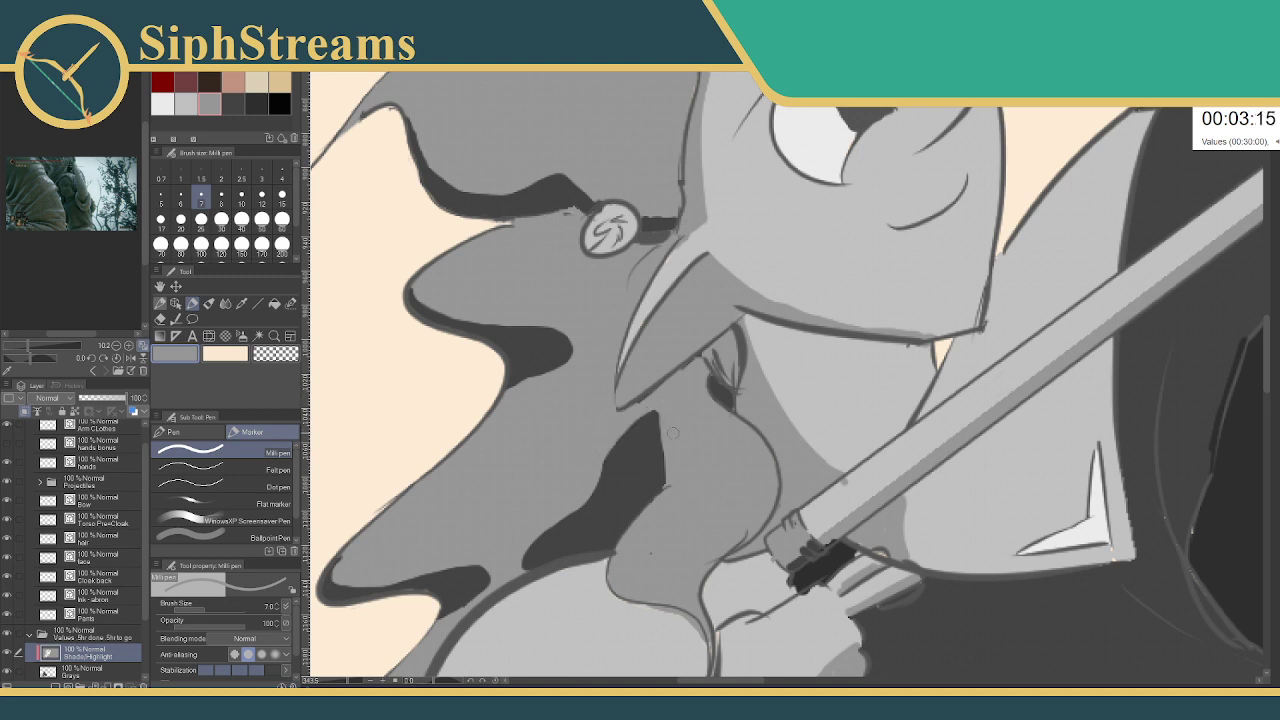
{"action": "left_click_drag", "start_coordinate": [661, 434], "coordinate": [663, 451]}
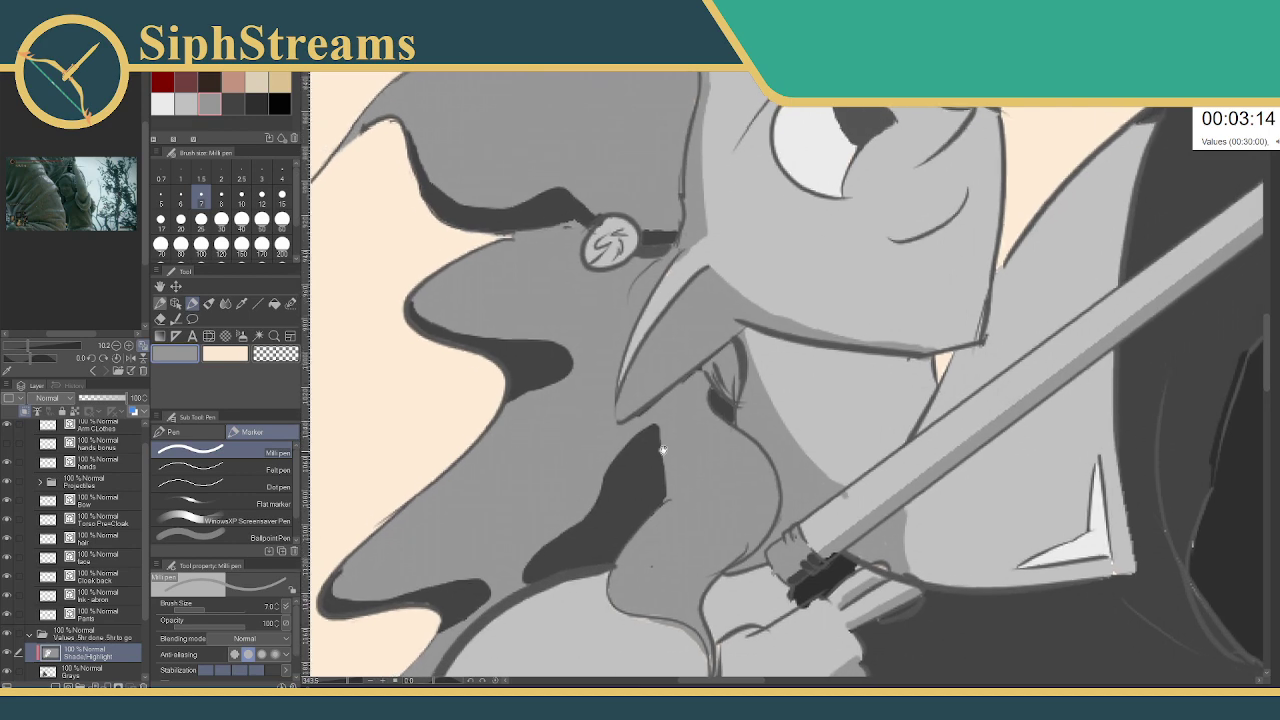
{"action": "left_click_drag", "start_coordinate": [347, 682], "coordinate": [349, 681]}
{"action": "left_click", "coordinate": [338, 682]}
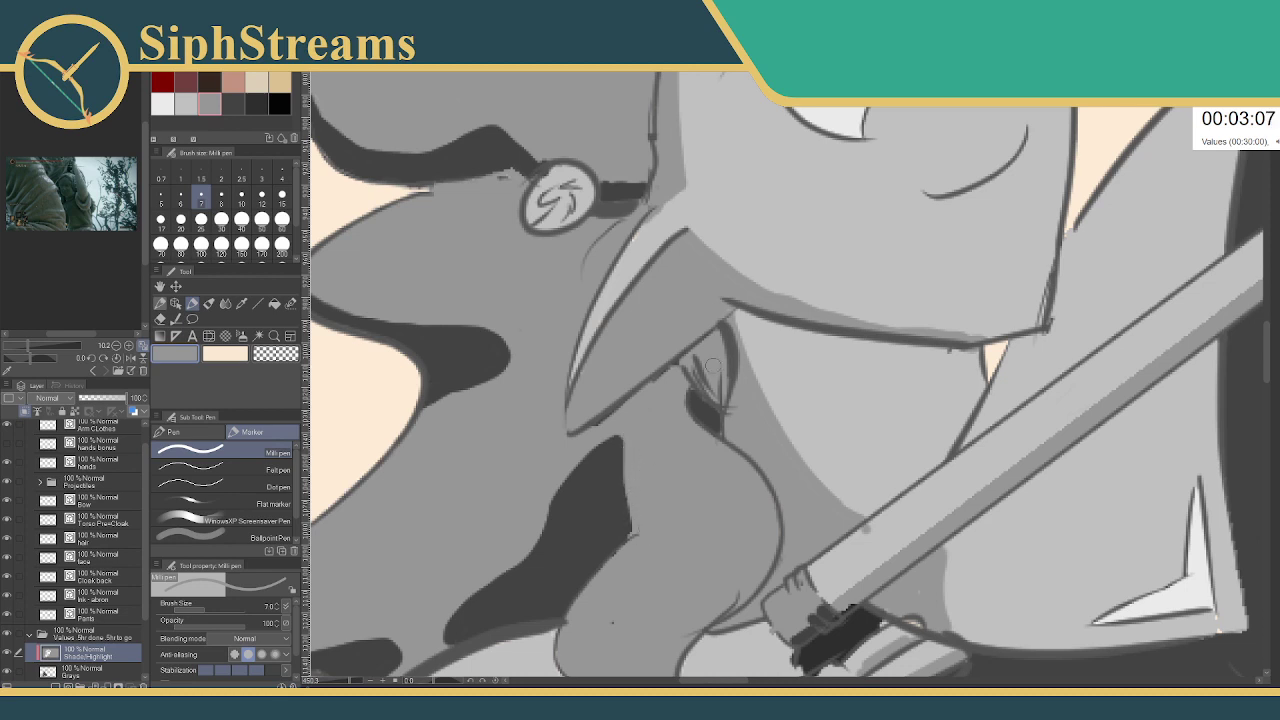
- Retrace the lower edge of the ear with dark gray strokes
{"action": "left_click", "coordinate": [234, 103]}
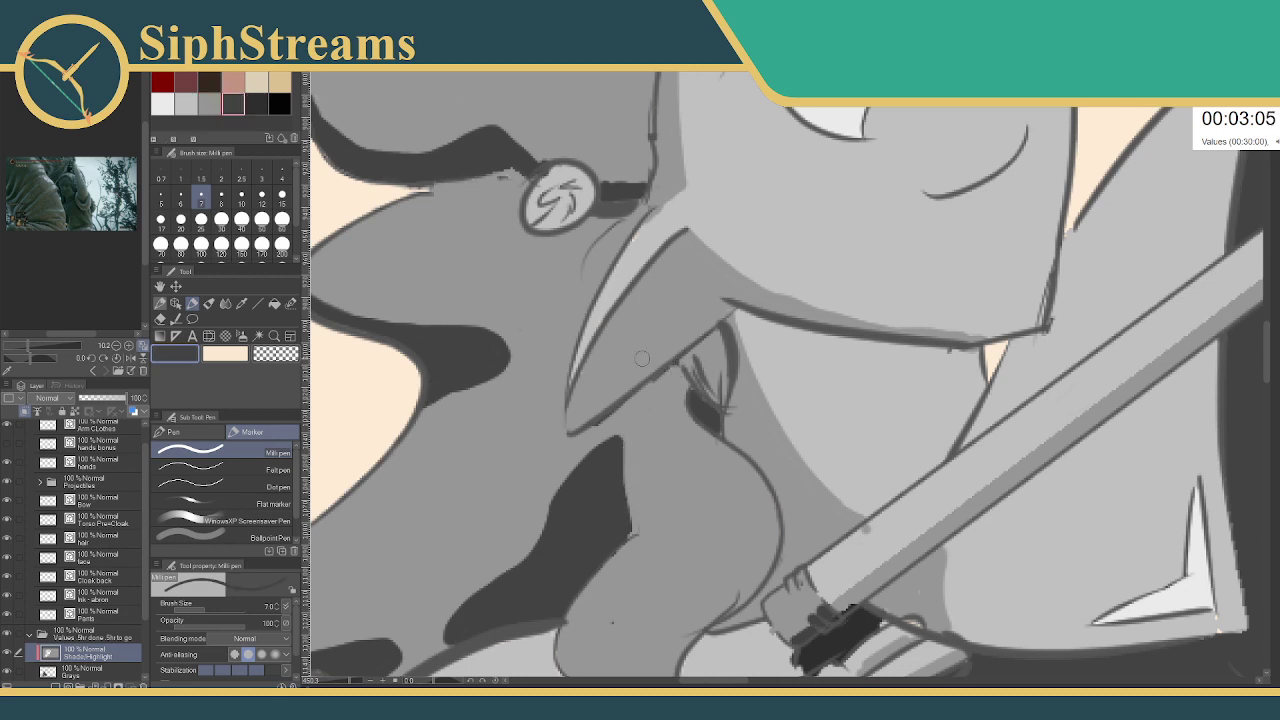
{"action": "mouse_move", "coordinate": [669, 367]}
{"action": "left_mouse_down"}
{"action": "mouse_move", "coordinate": [681, 364]}
{"action": "mouse_move", "coordinate": [602, 414]}
{"action": "left_mouse_up"}
{"action": "left_click_drag", "start_coordinate": [684, 360], "coordinate": [602, 418]}
- Paint light gray highlights along the top of the hair, at the front curl and on the rear crown
{"action": "left_click_drag", "start_coordinate": [764, 359], "coordinate": [741, 647]}
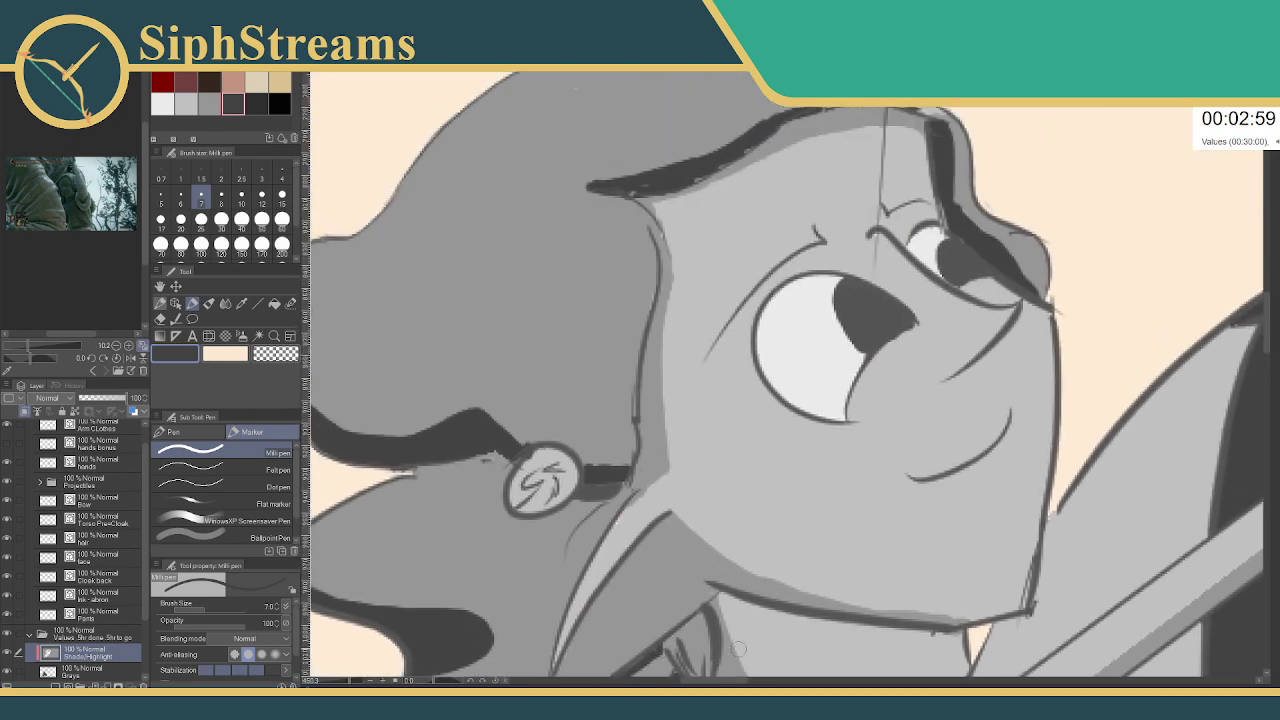
{"action": "left_click_drag", "start_coordinate": [691, 271], "coordinate": [647, 514]}
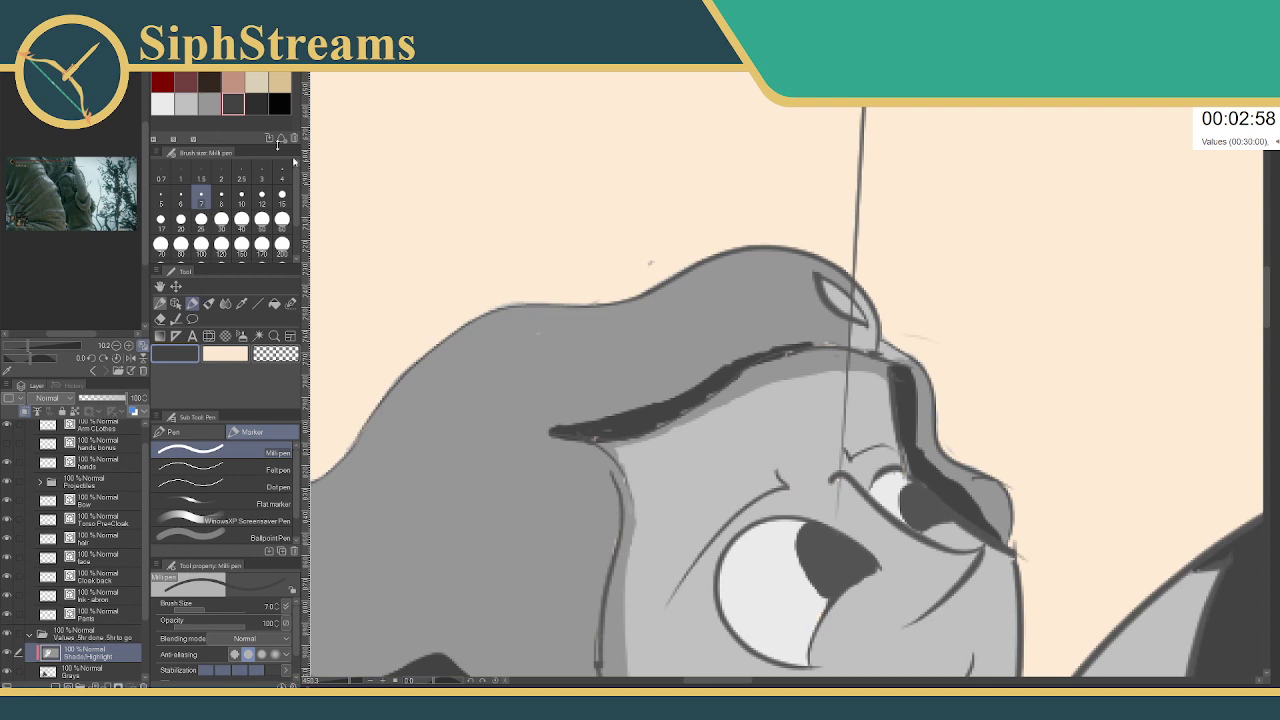
{"action": "left_click", "coordinate": [210, 104]}
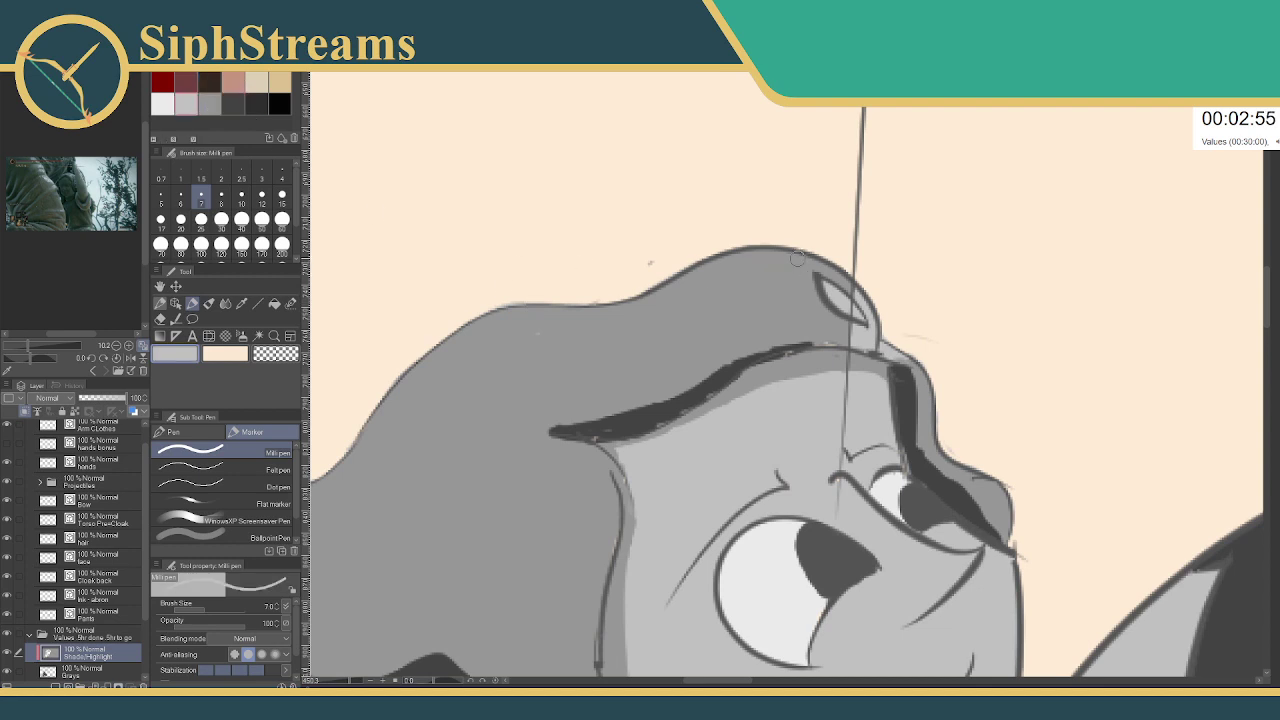
{"action": "left_click_drag", "start_coordinate": [751, 254], "coordinate": [848, 280]}
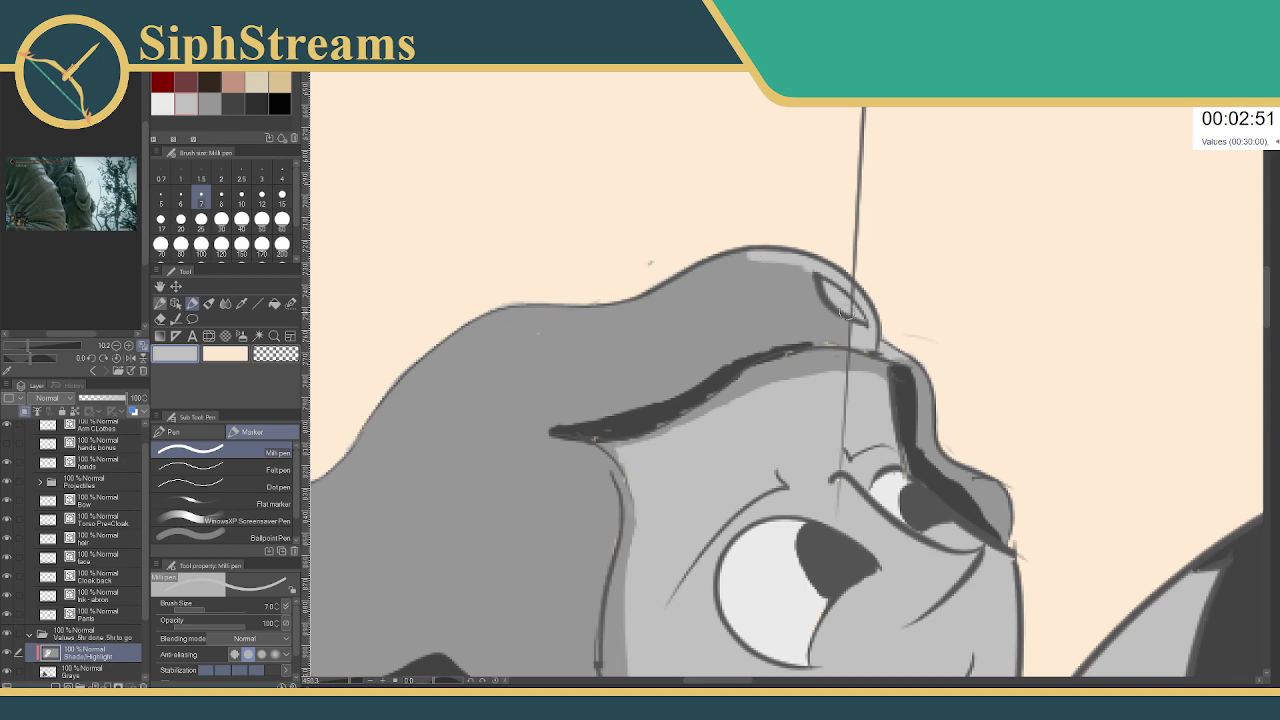
{"action": "left_click_drag", "start_coordinate": [850, 322], "coordinate": [856, 336]}
{"action": "left_click_drag", "start_coordinate": [748, 316], "coordinate": [1003, 277]}
{"action": "mouse_move", "coordinate": [772, 267]}
{"action": "left_mouse_down"}
{"action": "mouse_move", "coordinate": [868, 272]}
{"action": "mouse_move", "coordinate": [710, 266]}
{"action": "left_mouse_up"}
- Touch up the hairline shadow above the forehead with dark gray and set the brush size to 6
{"action": "left_click", "coordinate": [277, 104]}
{"action": "left_click", "coordinate": [238, 105]}
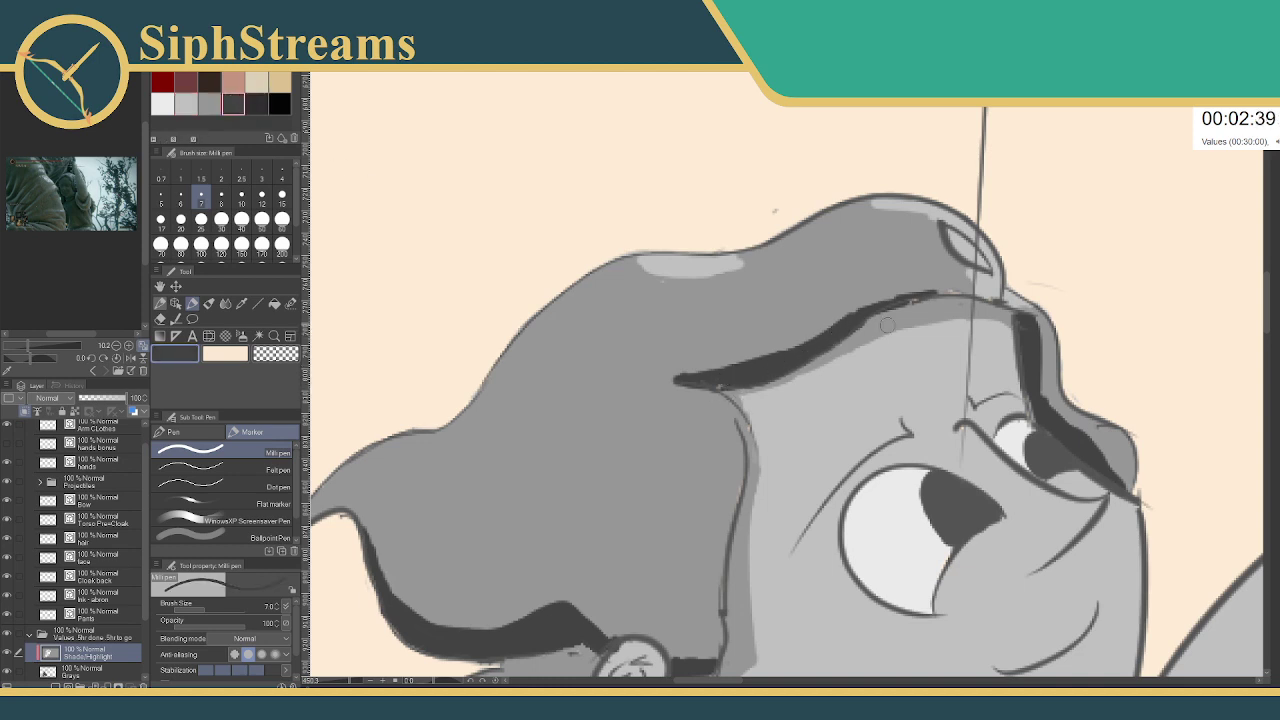
{"action": "left_click_drag", "start_coordinate": [863, 322], "coordinate": [829, 341]}
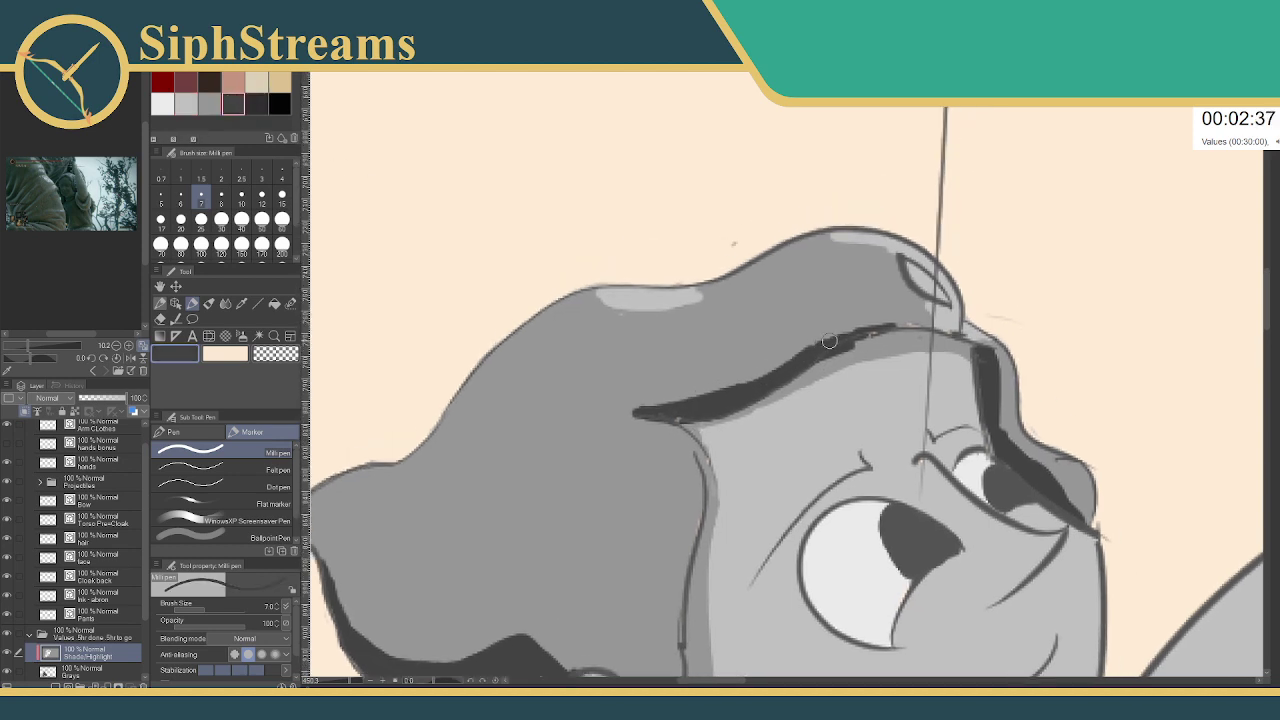
{"action": "left_click", "coordinate": [181, 195]}
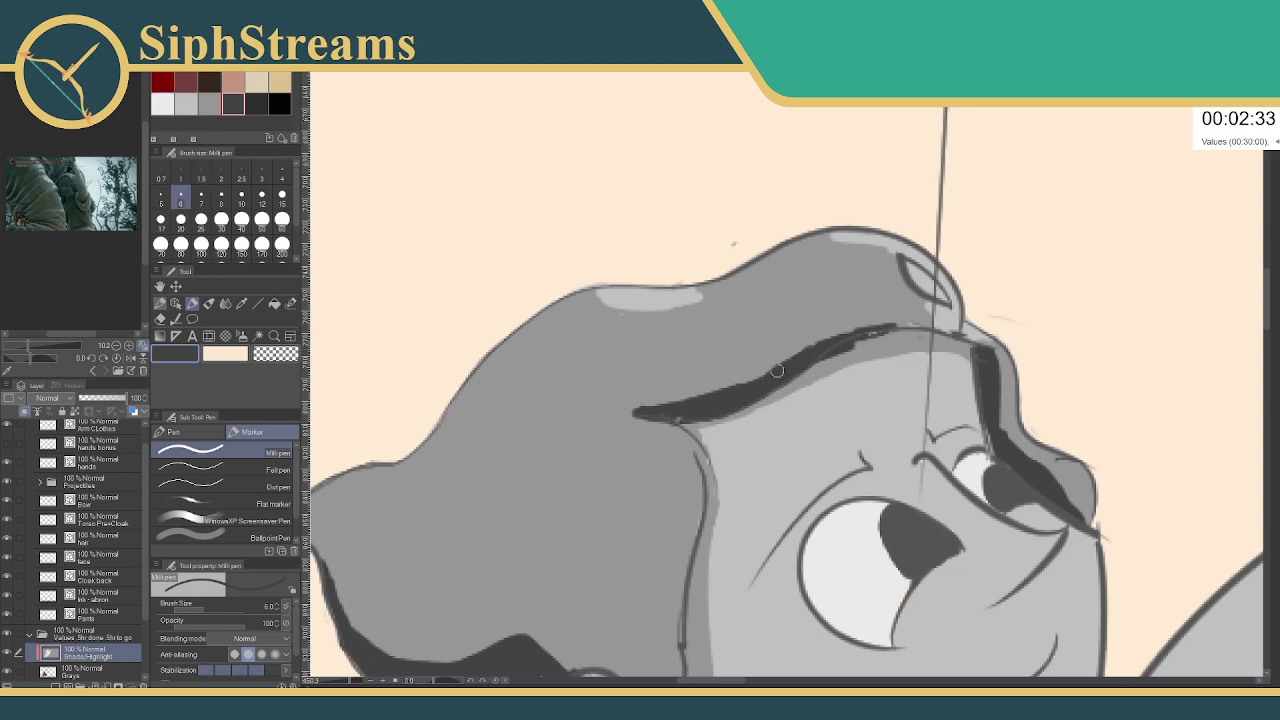
- Thin and smooth the front end of the hairline shadow with mid gray on the Shade/Highlight layer
{"action": "left_click", "coordinate": [101, 673]}
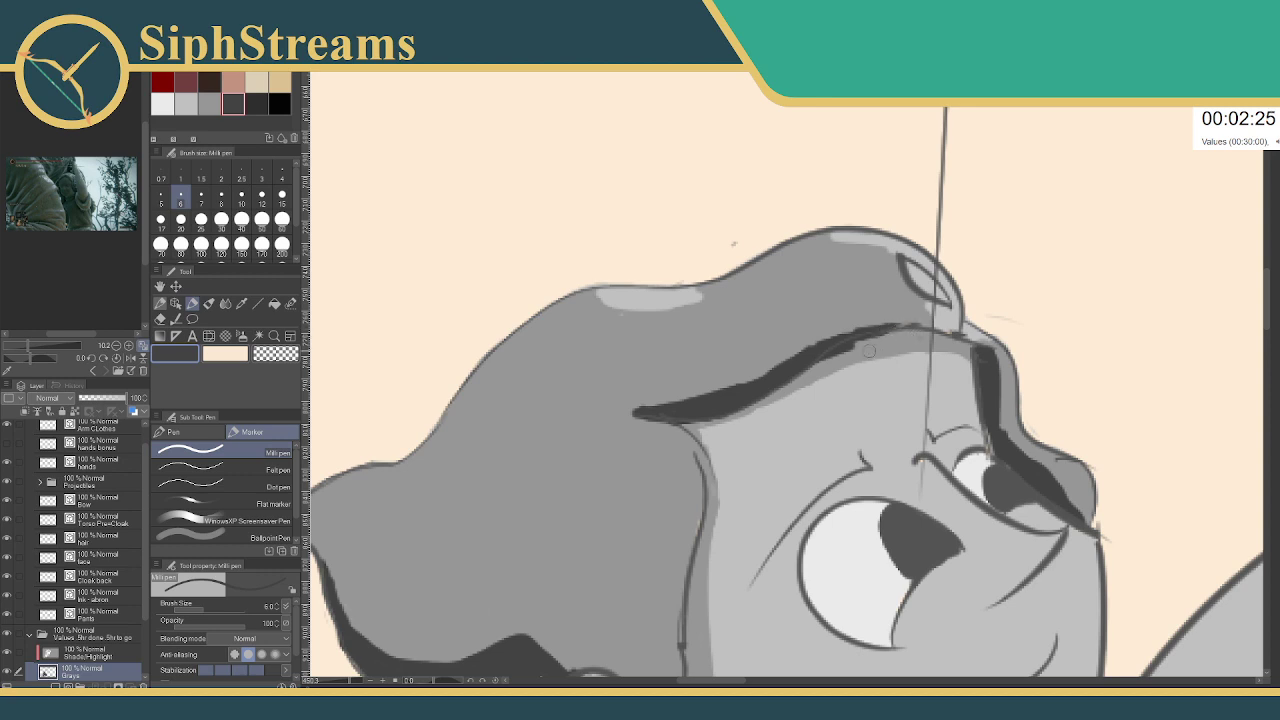
{"action": "left_click", "coordinate": [209, 103]}
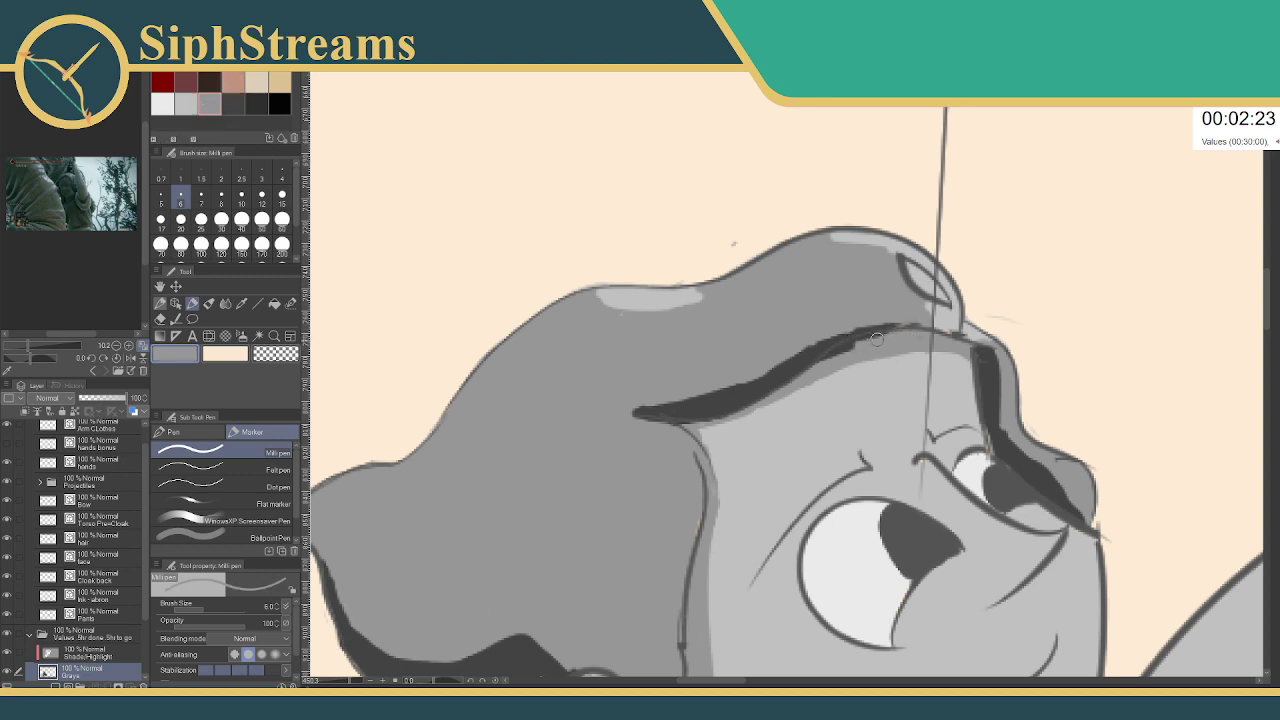
{"action": "left_click", "coordinate": [100, 653]}
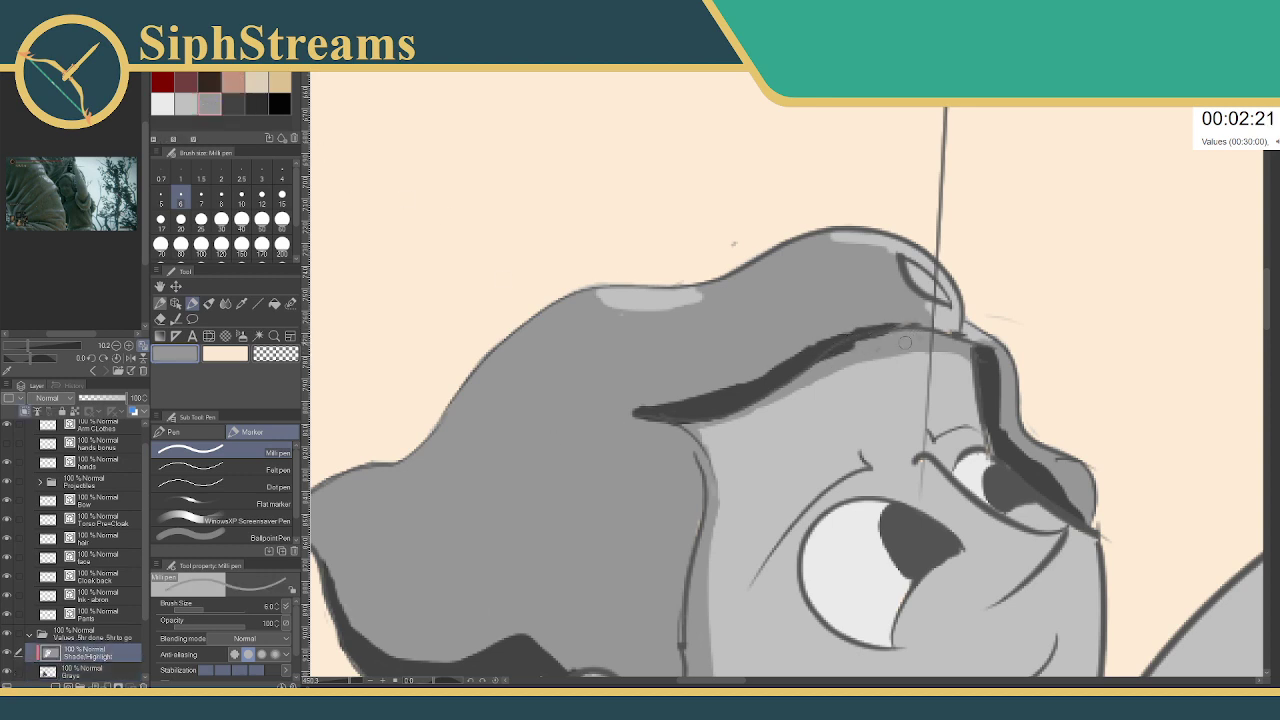
{"action": "left_click_drag", "start_coordinate": [879, 338], "coordinate": [827, 361]}
{"action": "mouse_move", "coordinate": [838, 332]}
{"action": "left_mouse_down"}
{"action": "mouse_move", "coordinate": [923, 331]}
{"action": "mouse_move", "coordinate": [839, 329]}
{"action": "left_mouse_up"}
{"action": "left_click", "coordinate": [882, 339], "text": "ctrl"}
{"action": "key", "text": "ctrl+z"}
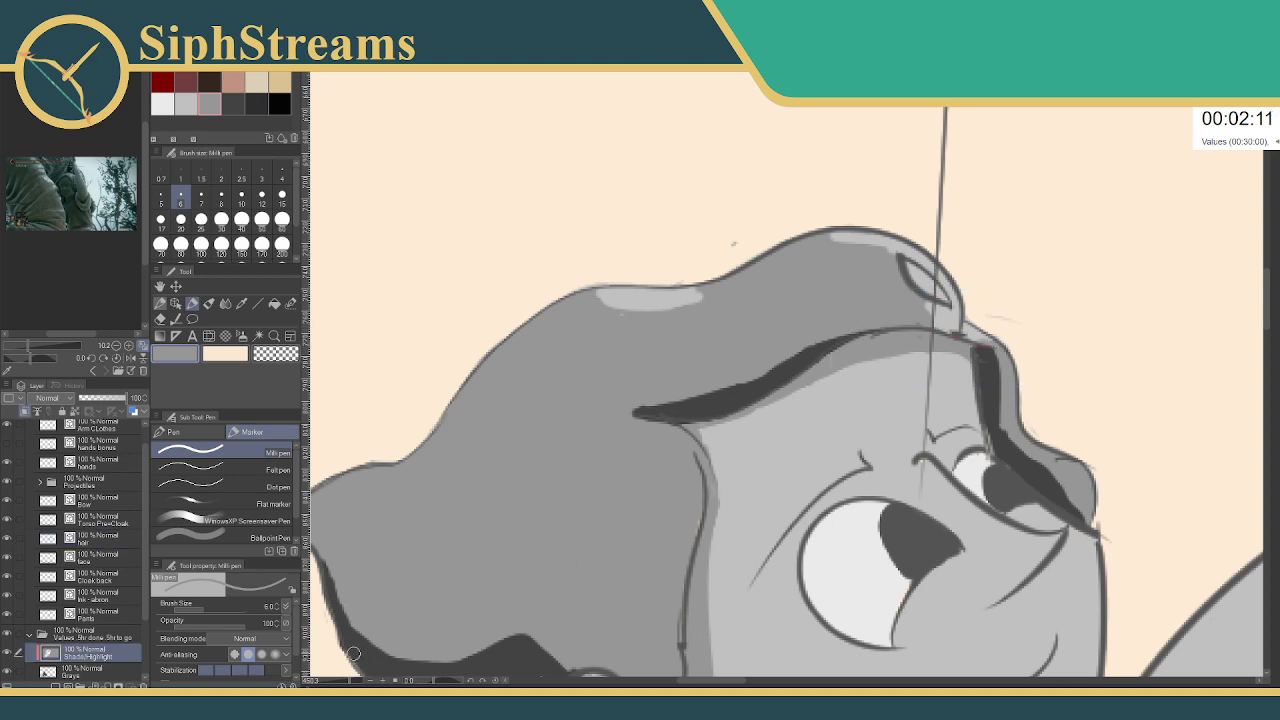
- Examine the grayscale values across the whole archer figure and the hair
{"action": "left_click_drag", "start_coordinate": [348, 683], "coordinate": [336, 683]}
{"action": "key", "text": "ctrl+minus"}
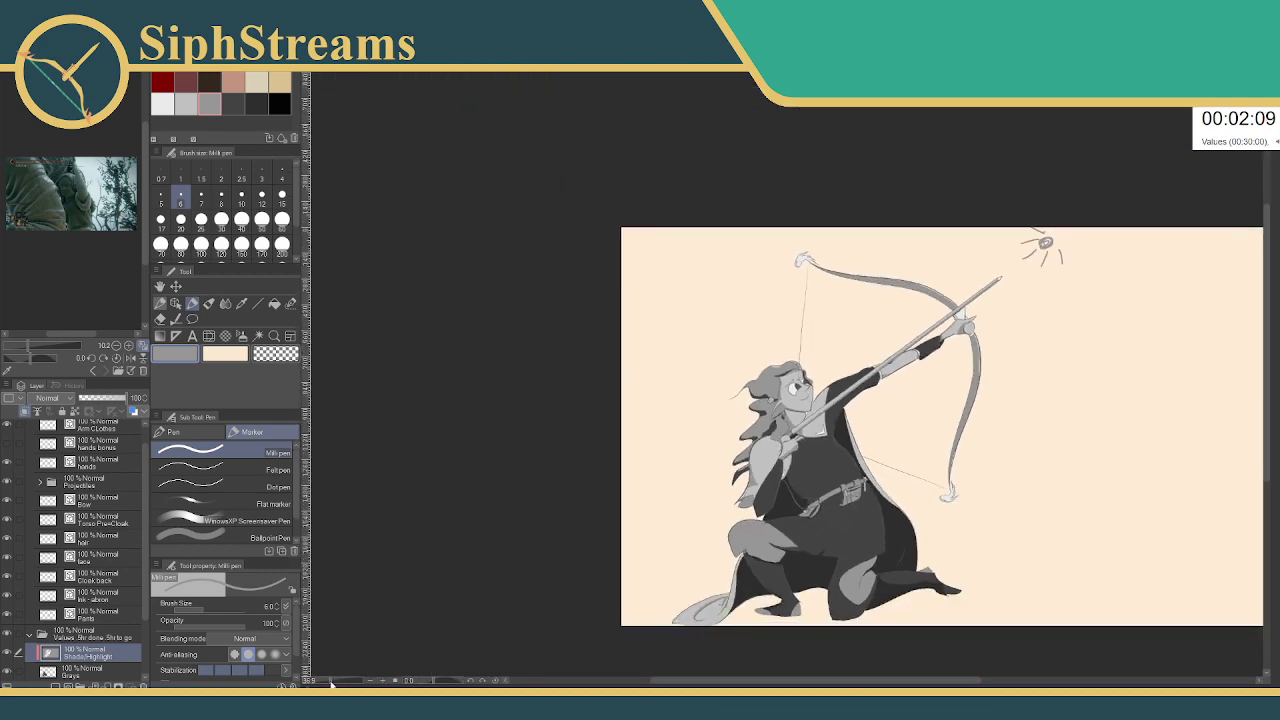
{"action": "key", "text": "ctrl+plus"}
{"action": "key", "text": "ctrl+plus"}
{"action": "key", "text": "ctrl+plus"}
{"action": "key", "text": "ctrl+plus"}
{"action": "key", "text": "ctrl+plus"}
{"action": "key", "text": "ctrl+plus"}
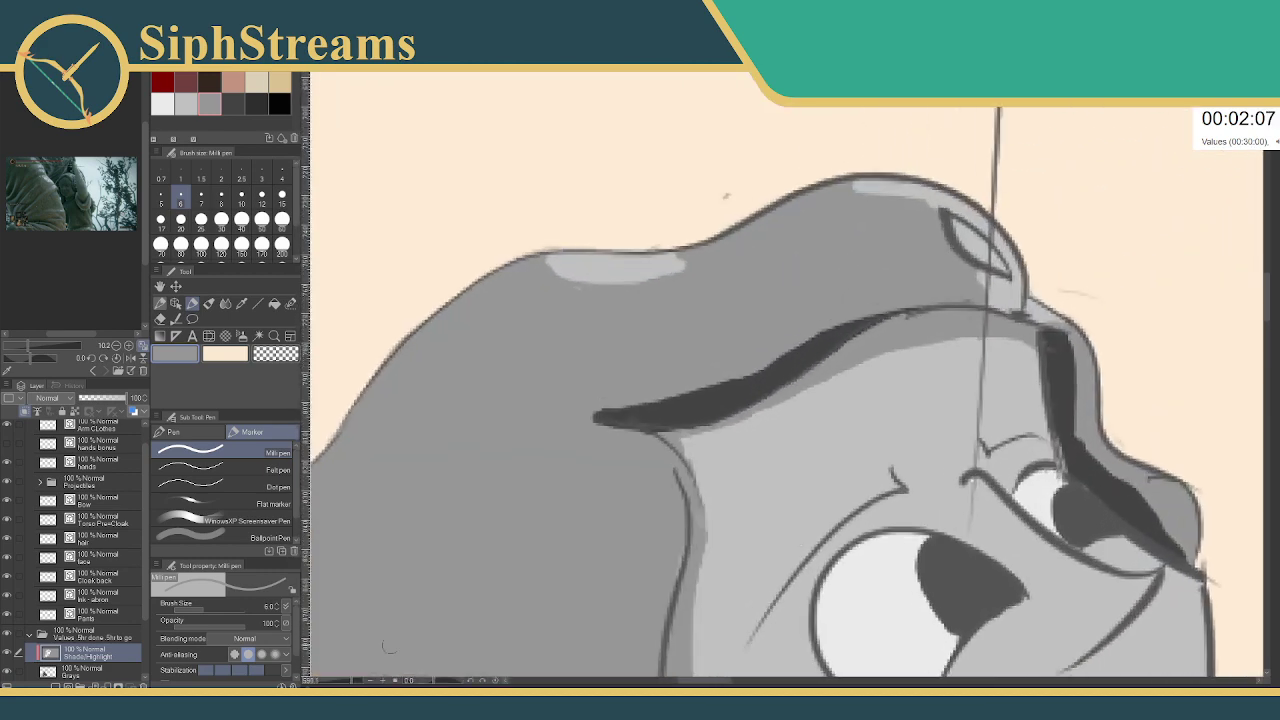
- Paint out the highlight on the rear crown of the hair with mid gray on the Shade/Highlight layer
{"action": "left_click_drag", "start_coordinate": [617, 527], "coordinate": [599, 465]}
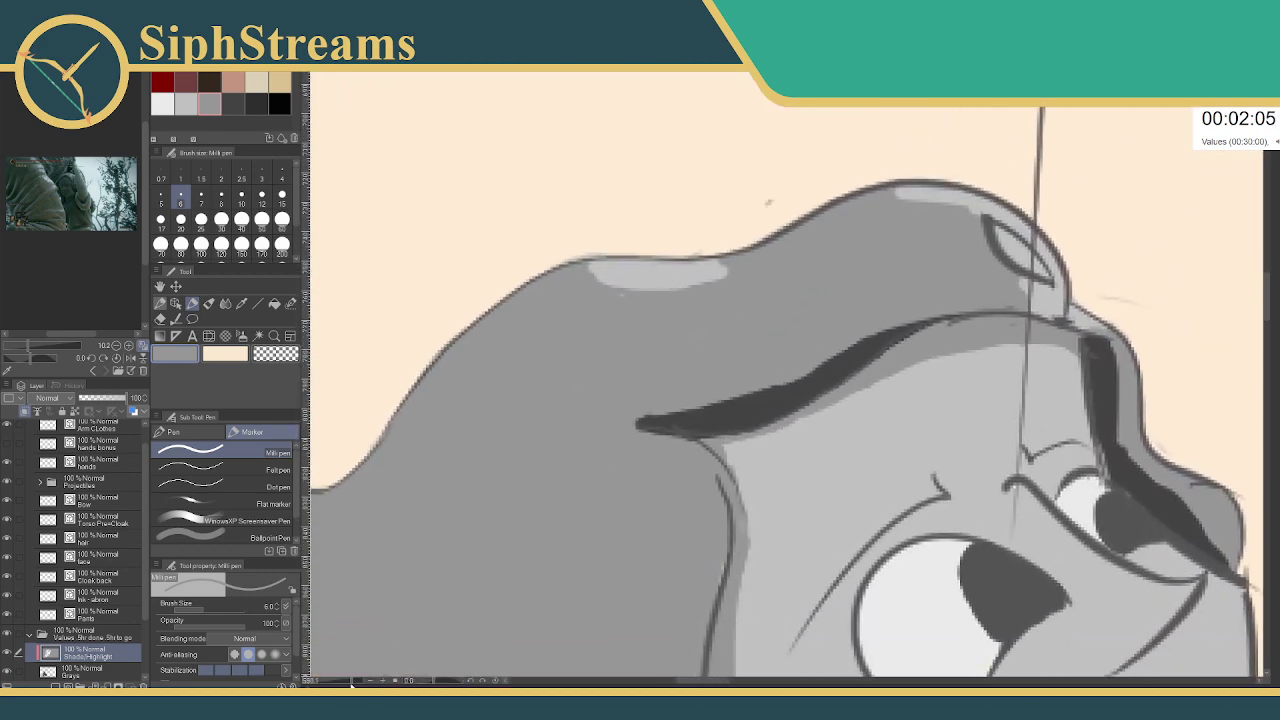
{"action": "mouse_move", "coordinate": [351, 685]}
{"action": "left_mouse_down"}
{"action": "mouse_move", "coordinate": [334, 676]}
{"action": "mouse_move", "coordinate": [356, 680]}
{"action": "left_mouse_up"}
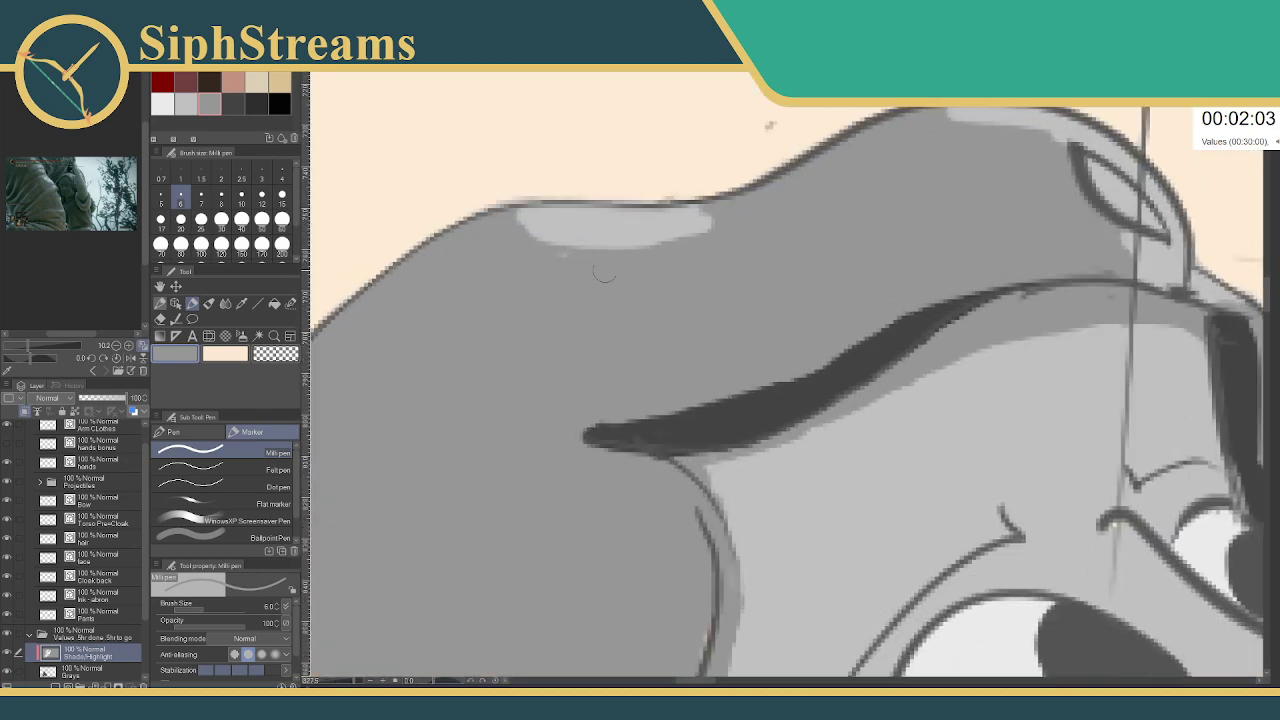
{"action": "left_click", "coordinate": [232, 104]}
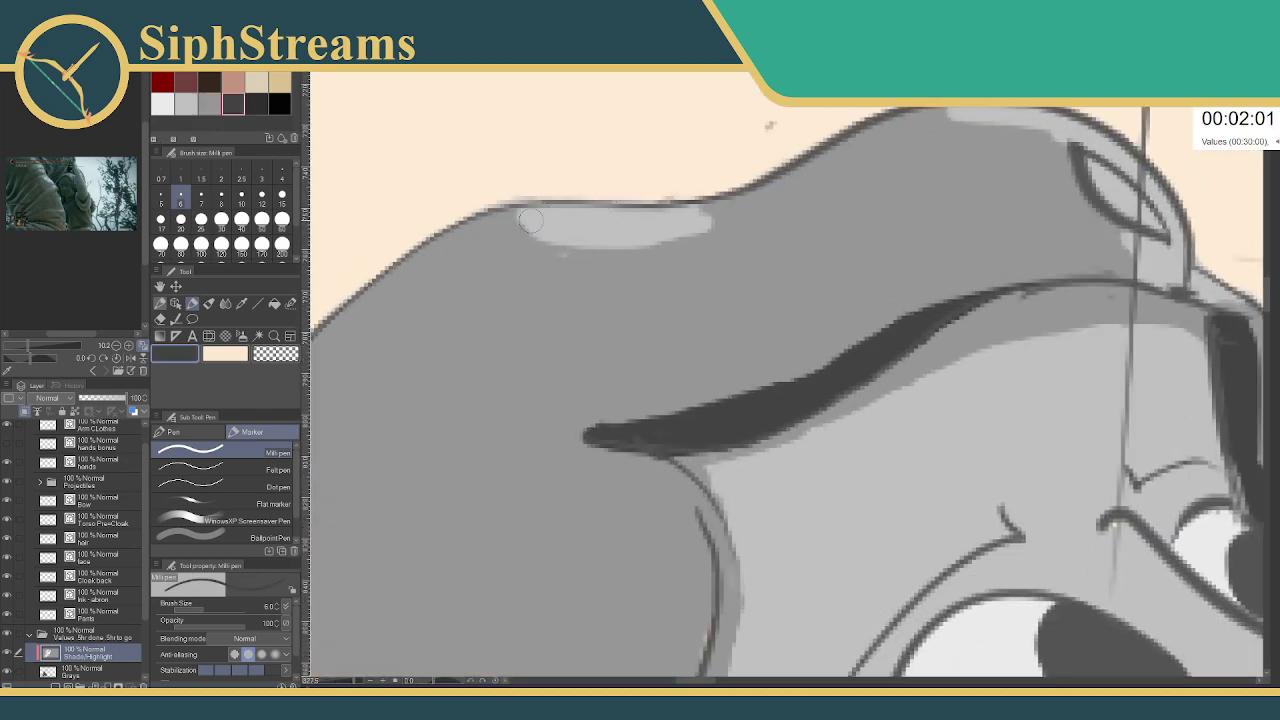
{"action": "left_click", "coordinate": [209, 104]}
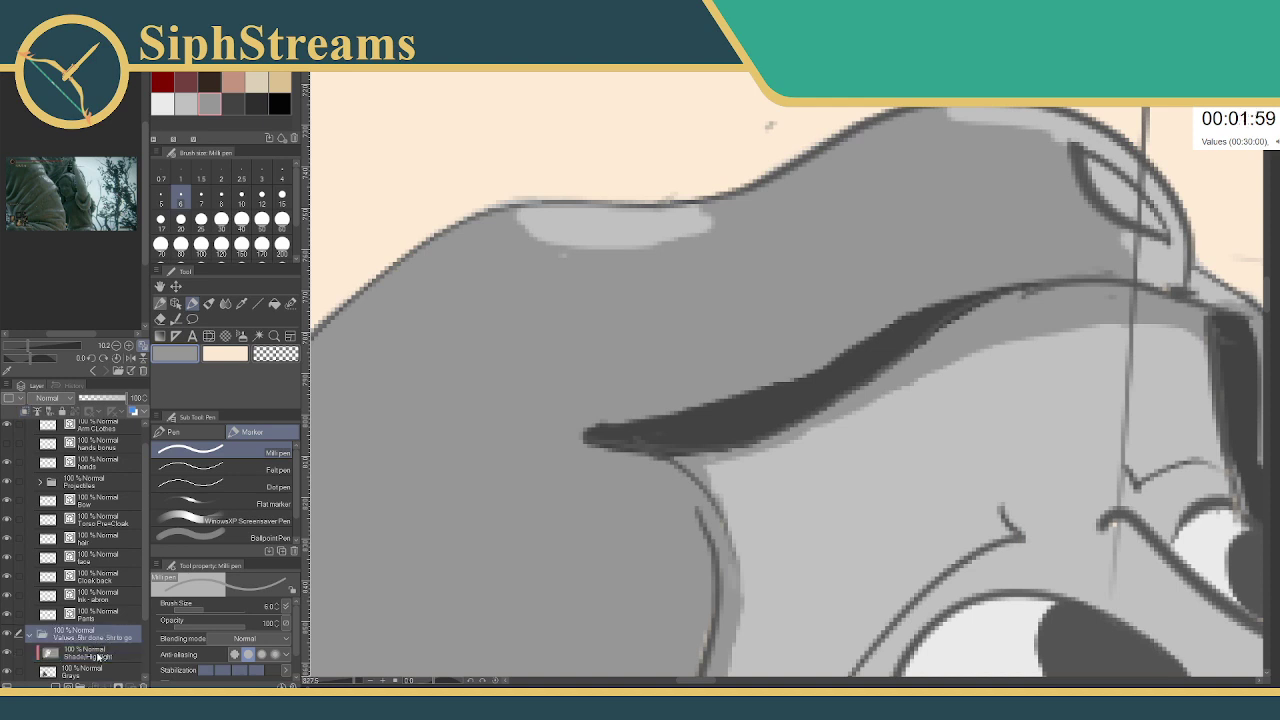
{"action": "mouse_move", "coordinate": [547, 266]}
{"action": "left_mouse_down"}
{"action": "mouse_move", "coordinate": [595, 242]}
{"action": "mouse_move", "coordinate": [670, 242]}
{"action": "mouse_move", "coordinate": [504, 224]}
{"action": "mouse_move", "coordinate": [649, 215]}
{"action": "mouse_move", "coordinate": [588, 221]}
{"action": "mouse_move", "coordinate": [582, 238]}
{"action": "mouse_move", "coordinate": [706, 237]}
{"action": "left_mouse_up"}
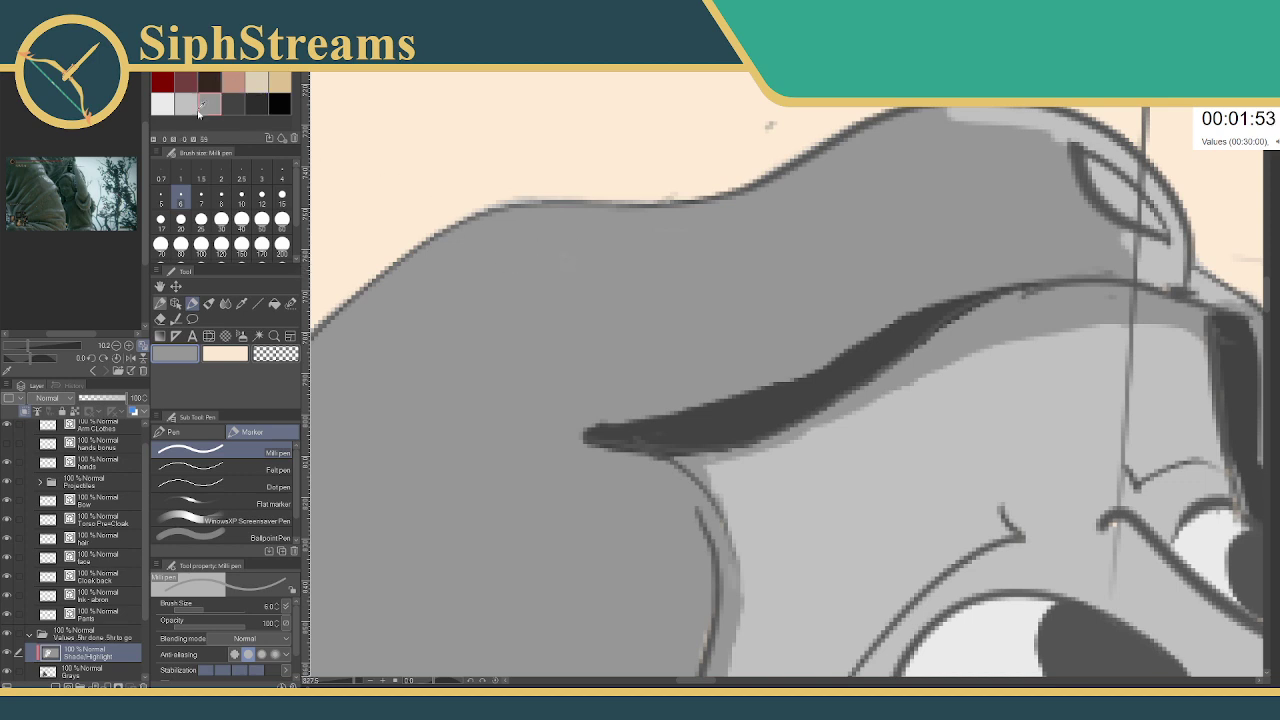
- Try curved light gray highlight strokes on the crown and rear of the hair, and undo them
{"action": "left_click", "coordinate": [200, 104]}
{"action": "mouse_move", "coordinate": [655, 233]}
{"action": "left_mouse_down"}
{"action": "mouse_move", "coordinate": [702, 288]}
{"action": "mouse_move", "coordinate": [718, 340]}
{"action": "left_mouse_up"}
{"action": "left_click_drag", "start_coordinate": [497, 426], "coordinate": [764, 203]}
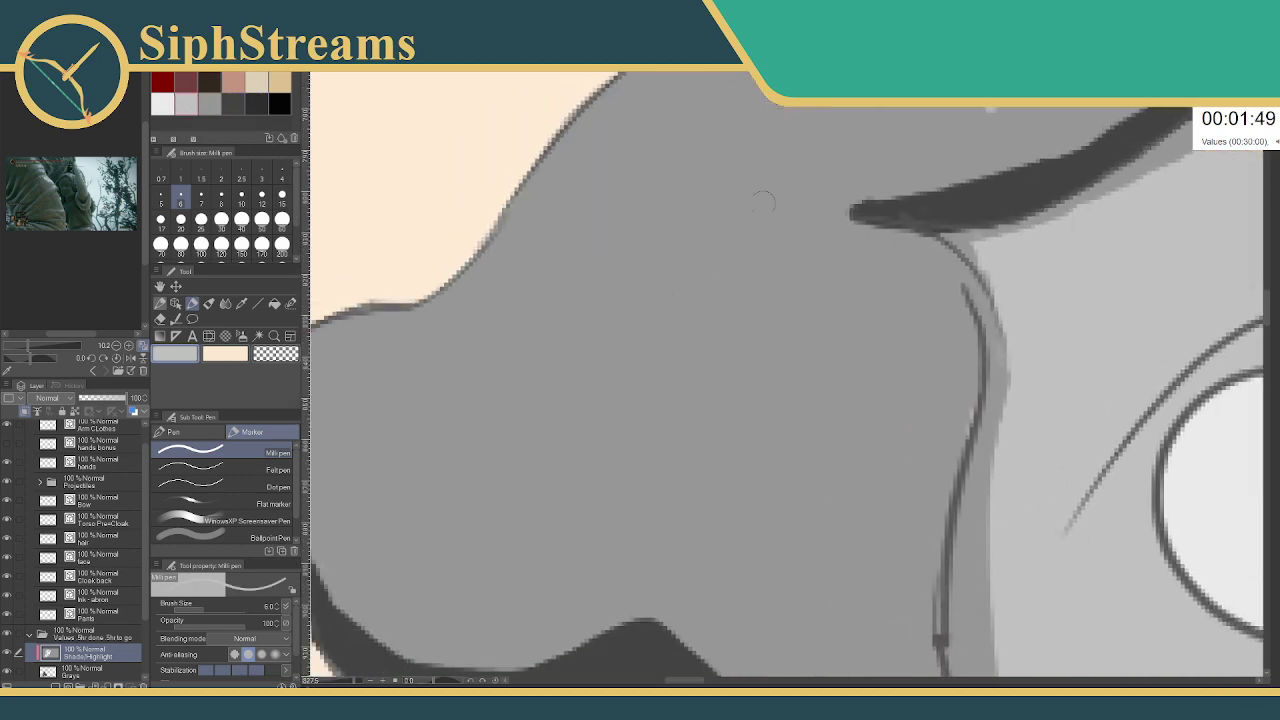
{"action": "left_click_drag", "start_coordinate": [454, 323], "coordinate": [575, 430]}
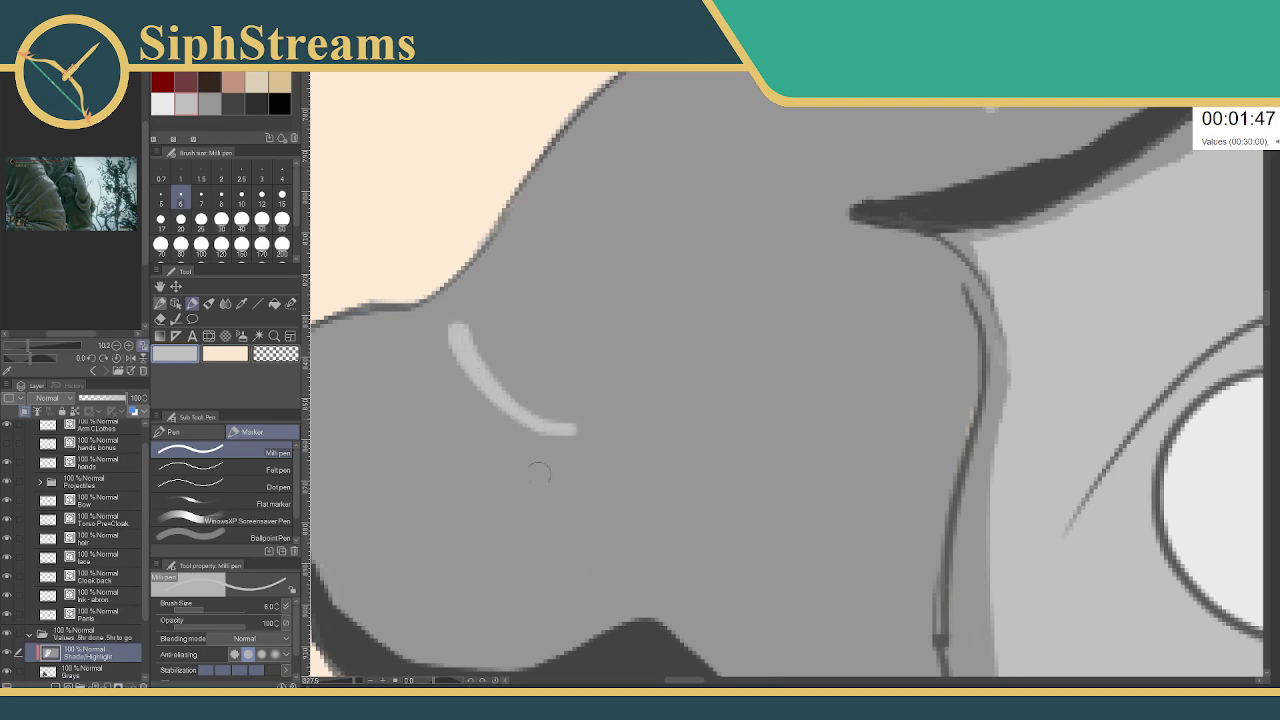
{"action": "left_click_drag", "start_coordinate": [353, 680], "coordinate": [341, 686]}
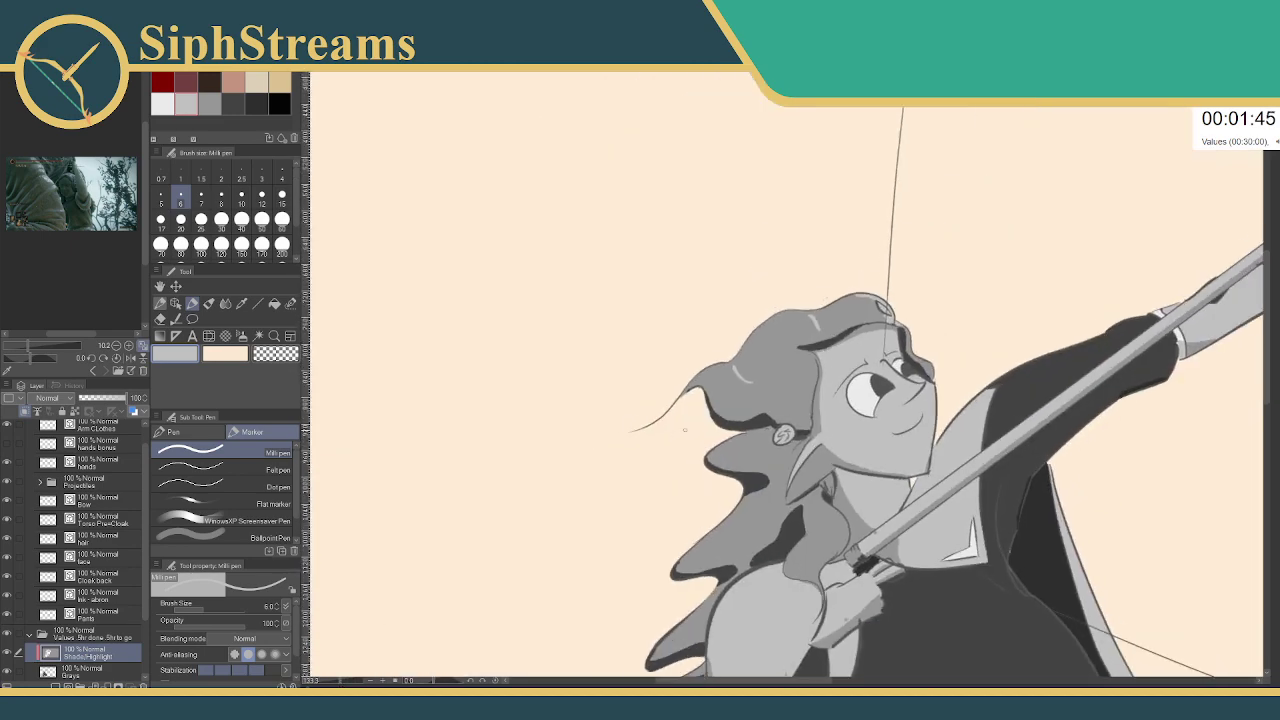
{"action": "left_click_drag", "start_coordinate": [762, 350], "coordinate": [626, 471]}
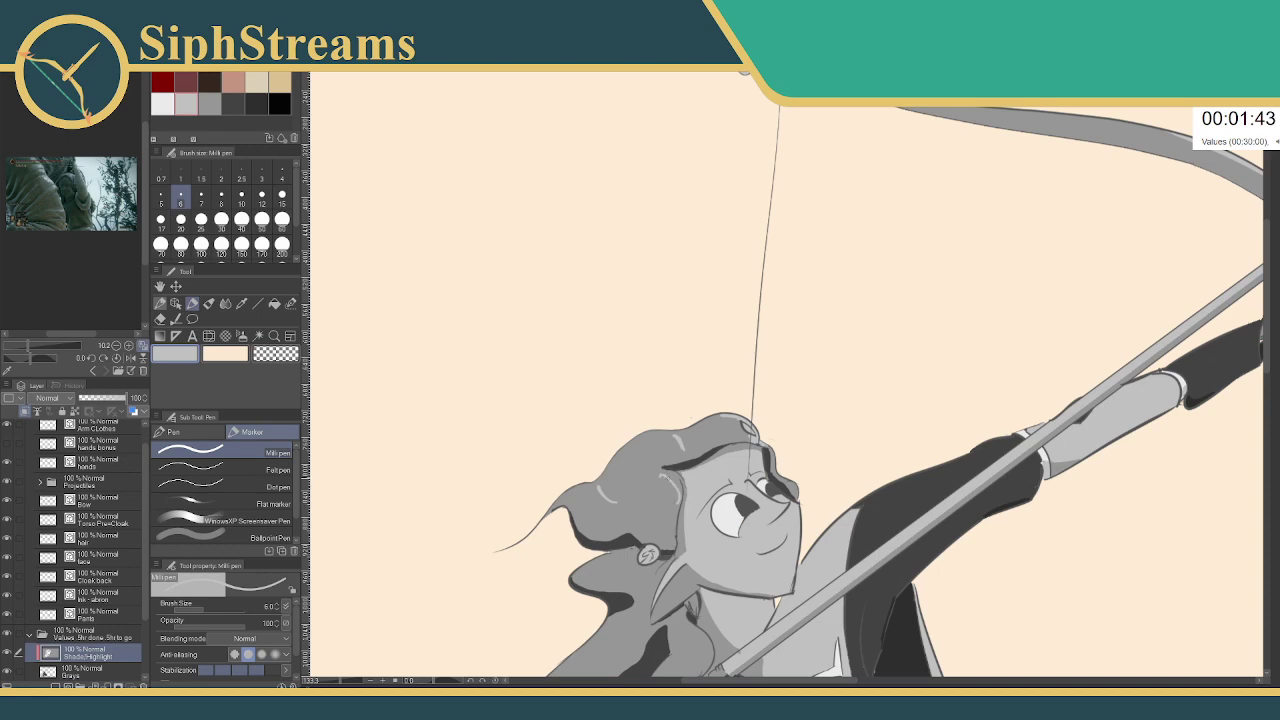
{"action": "key", "text": "ctrl+z"}
{"action": "key", "text": "ctrl+z"}
- Try a small light gray highlight at the dip in the hair's upper outline
{"action": "left_click_drag", "start_coordinate": [712, 441], "coordinate": [714, 425]}
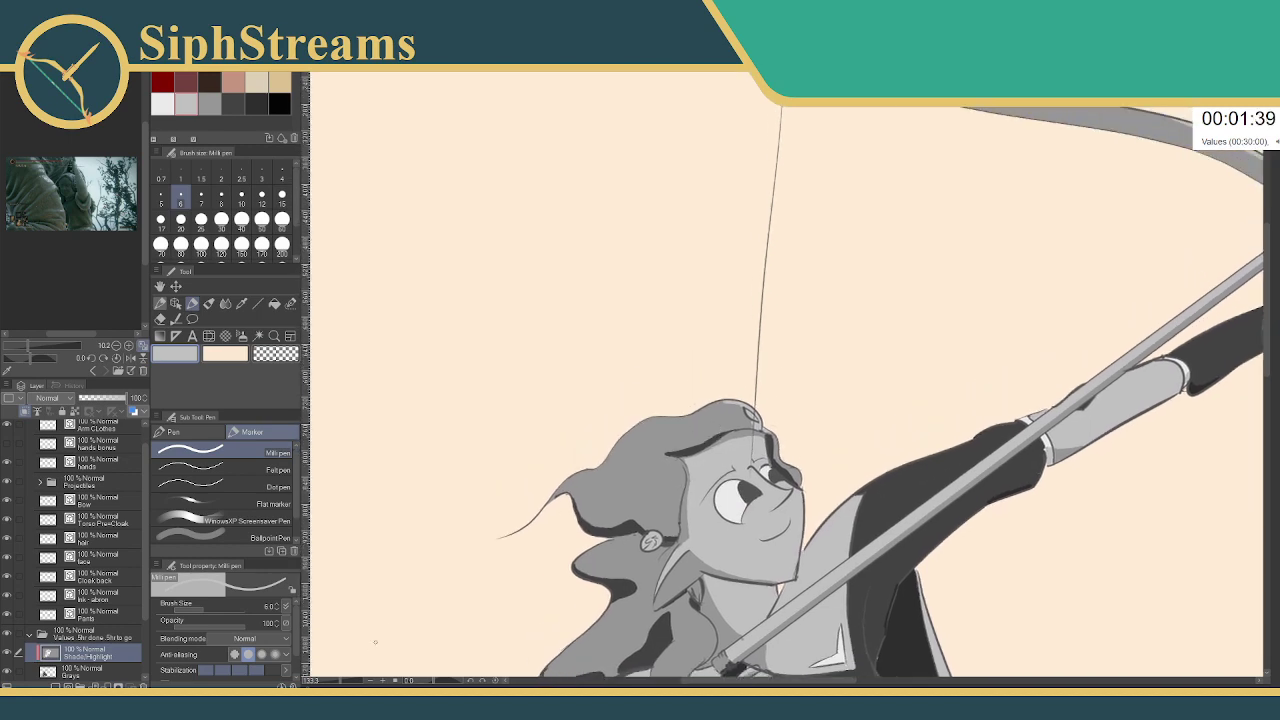
{"action": "scroll", "coordinate": [780, 380], "scroll_direction": "up", "scroll_amount": 4}
{"action": "mouse_move", "coordinate": [542, 451]}
{"action": "left_mouse_down"}
{"action": "mouse_move", "coordinate": [697, 331]}
{"action": "mouse_move", "coordinate": [705, 352]}
{"action": "left_mouse_up"}
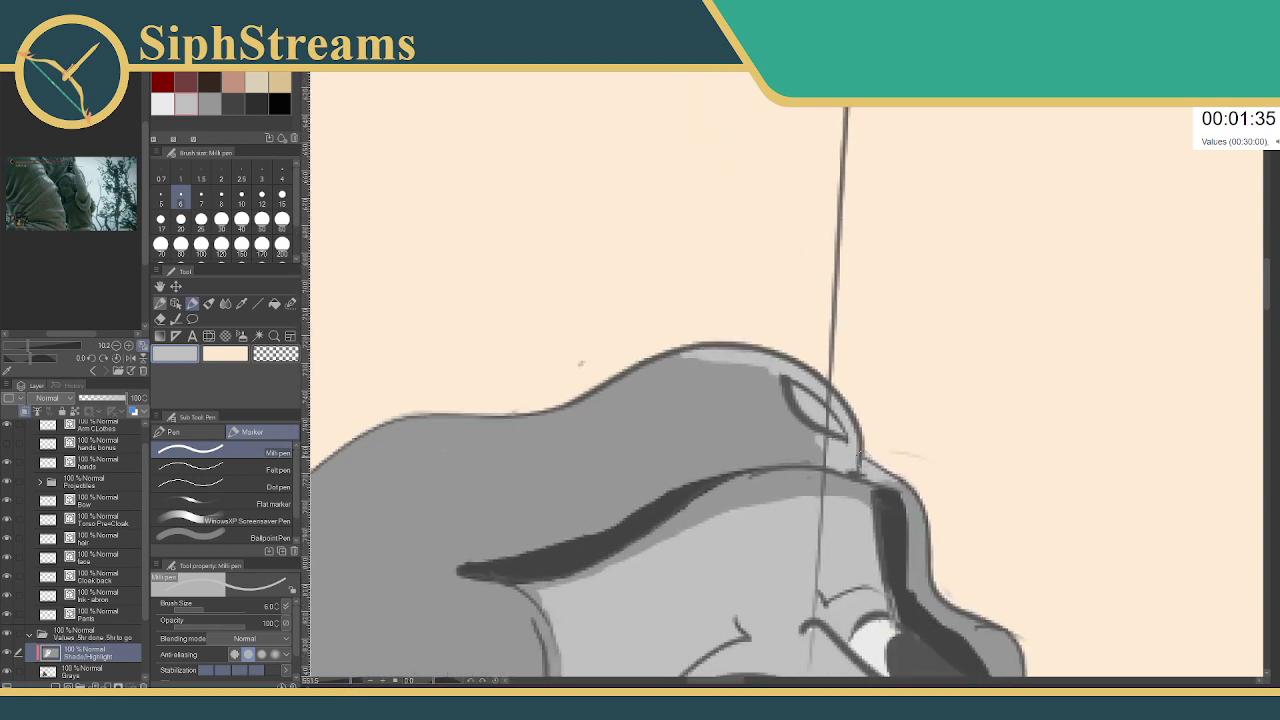
{"action": "mouse_move", "coordinate": [859, 456]}
{"action": "left_mouse_down"}
{"action": "mouse_move", "coordinate": [729, 333]}
{"action": "mouse_move", "coordinate": [796, 391]}
{"action": "left_mouse_up"}
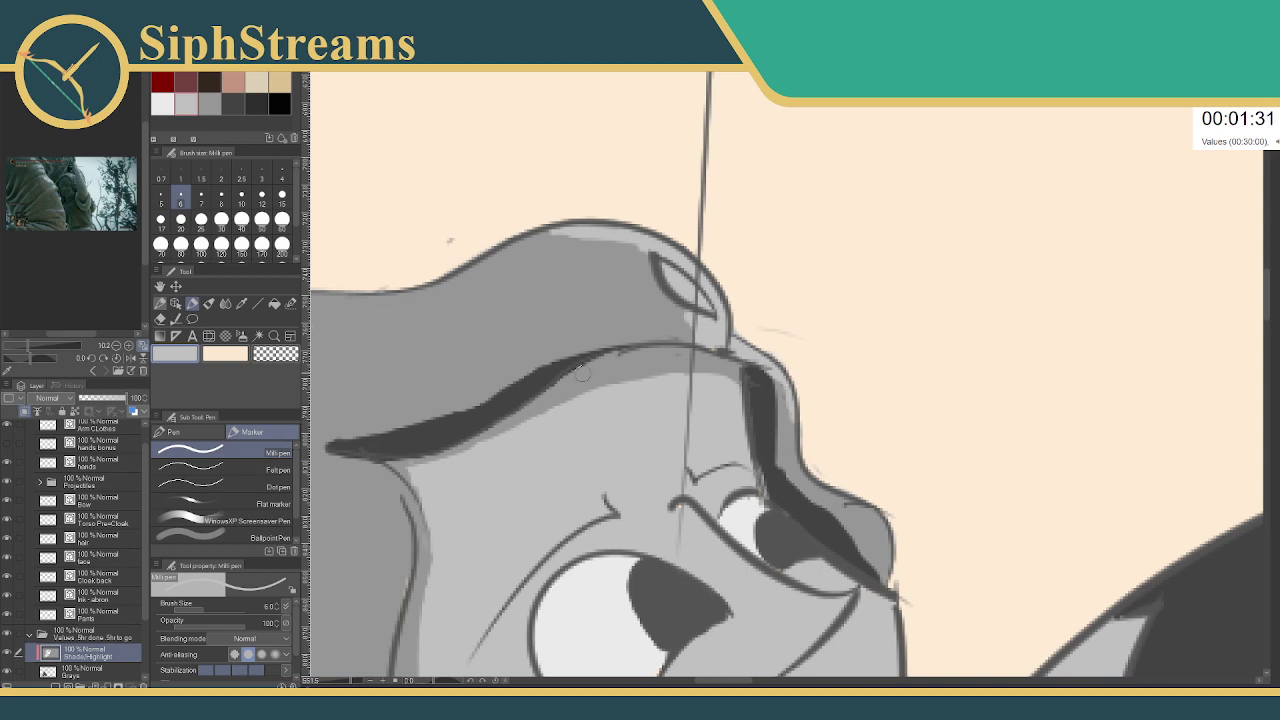
{"action": "left_click_drag", "start_coordinate": [583, 375], "coordinate": [740, 371]}
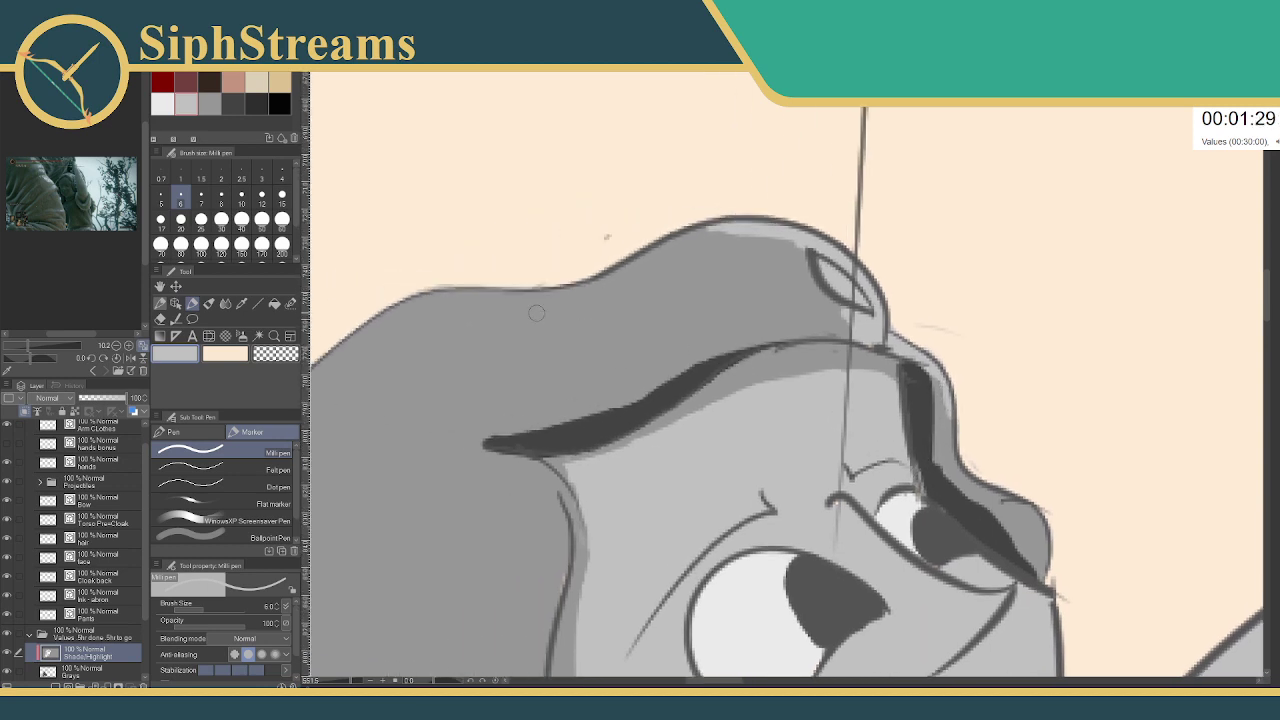
{"action": "mouse_move", "coordinate": [524, 292]}
{"action": "left_mouse_down"}
{"action": "mouse_move", "coordinate": [565, 317]}
{"action": "mouse_move", "coordinate": [555, 296]}
{"action": "mouse_move", "coordinate": [542, 296]}
{"action": "mouse_move", "coordinate": [569, 328]}
{"action": "mouse_move", "coordinate": [555, 297]}
{"action": "mouse_move", "coordinate": [566, 335]}
{"action": "mouse_move", "coordinate": [595, 263]}
{"action": "mouse_move", "coordinate": [777, 197]}
{"action": "left_mouse_up"}
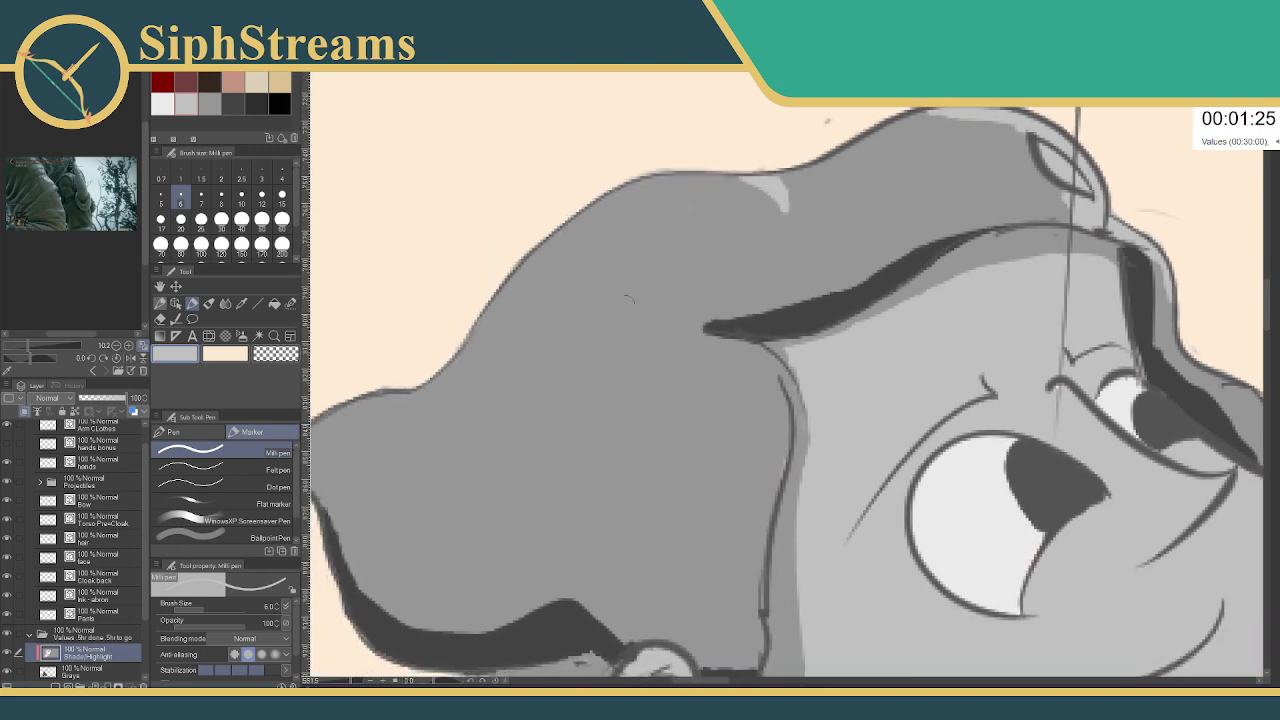
{"action": "left_click_drag", "start_coordinate": [350, 681], "coordinate": [340, 683]}
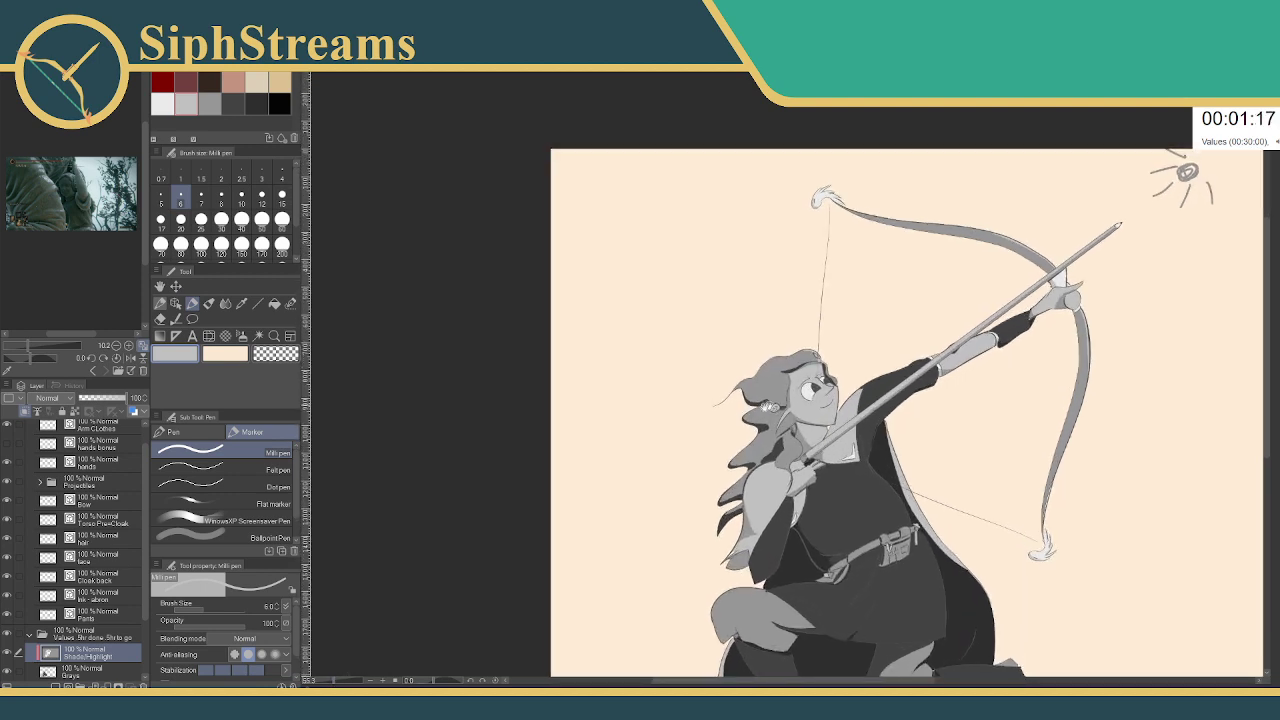
{"action": "left_click_drag", "start_coordinate": [493, 521], "coordinate": [343, 551]}
- Thin the shadow on the front hair lock beside the far eye with mid gray and touch up its edge with dark gray
{"action": "scroll", "coordinate": [660, 441], "scroll_direction": "up", "scroll_amount": 3}
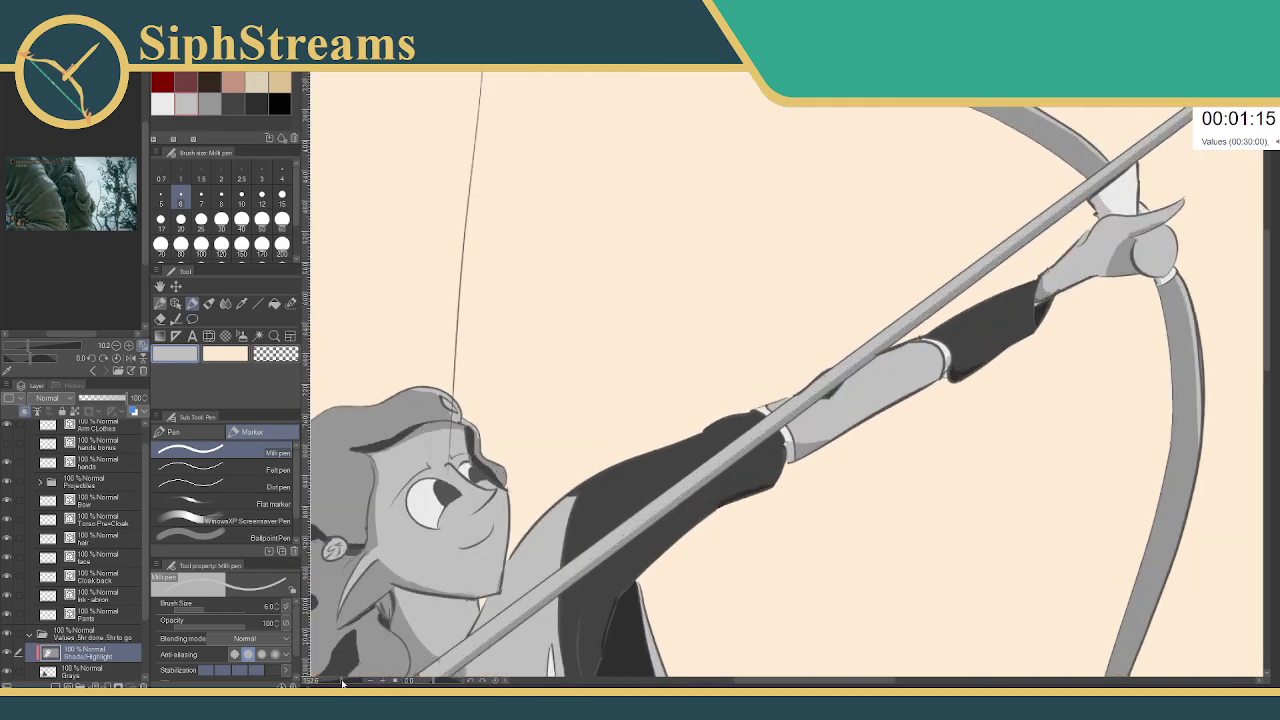
{"action": "scroll", "coordinate": [660, 441], "scroll_direction": "up", "scroll_amount": 2}
{"action": "left_click_drag", "start_coordinate": [320, 682], "coordinate": [351, 681]}
{"action": "left_click_drag", "start_coordinate": [434, 200], "coordinate": [409, 411]}
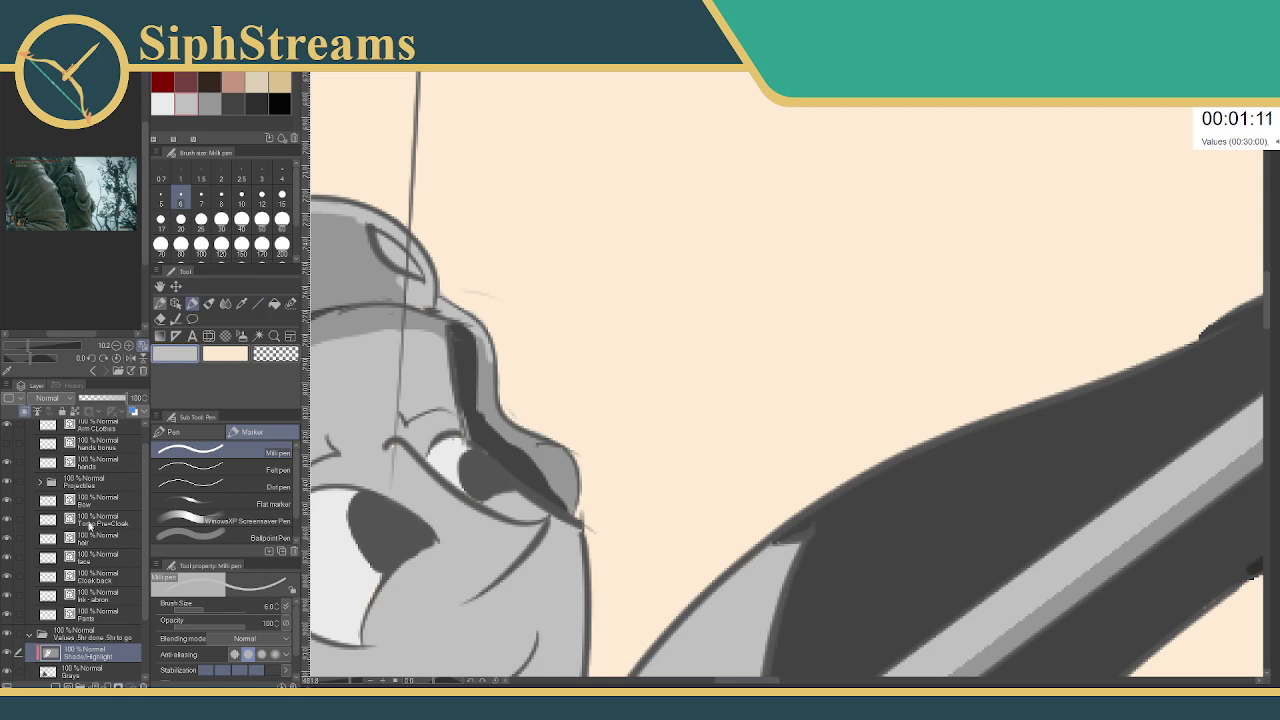
{"action": "left_click", "coordinate": [233, 103]}
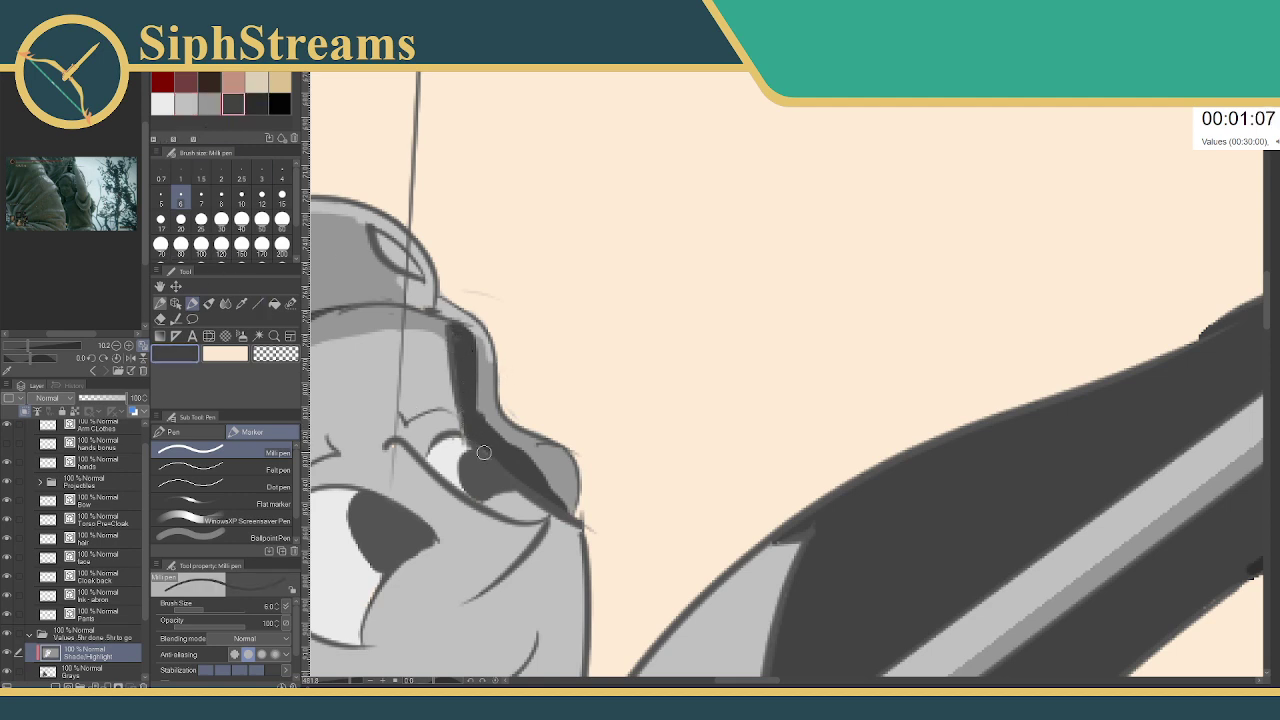
{"action": "left_click", "coordinate": [211, 102]}
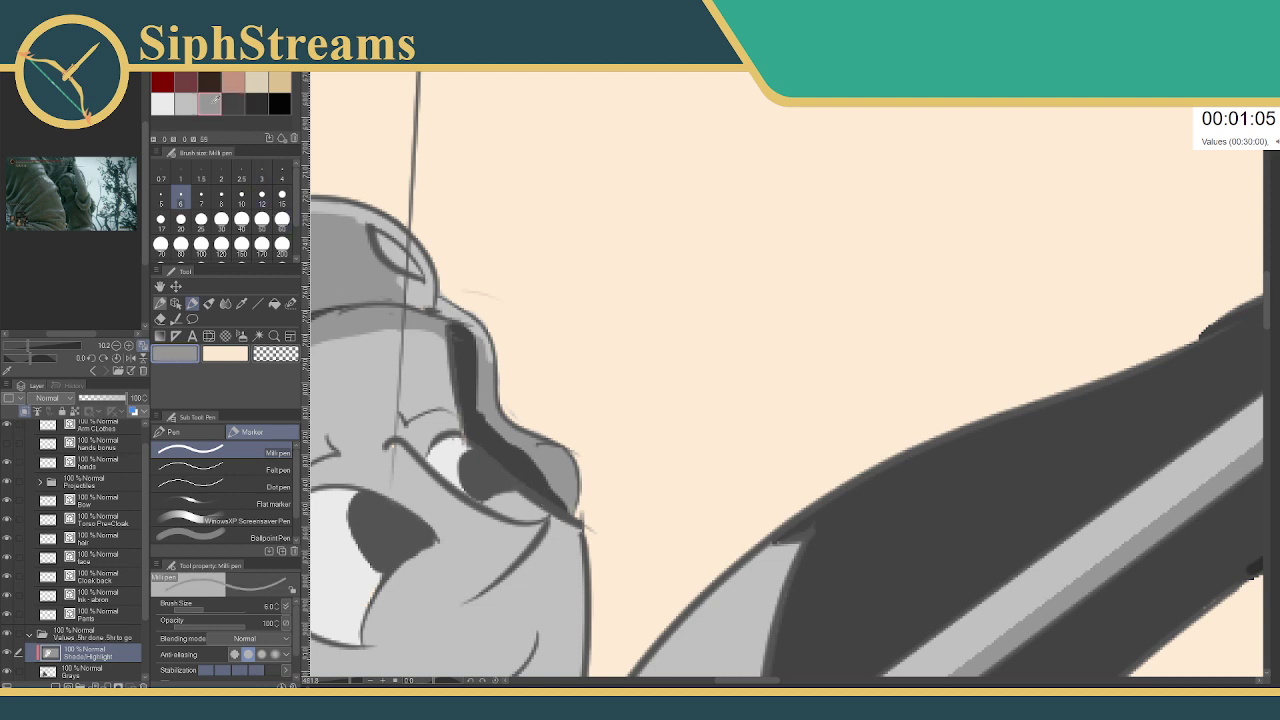
{"action": "mouse_move", "coordinate": [466, 330]}
{"action": "left_mouse_down"}
{"action": "mouse_move", "coordinate": [483, 411]}
{"action": "mouse_move", "coordinate": [556, 490]}
{"action": "left_mouse_up"}
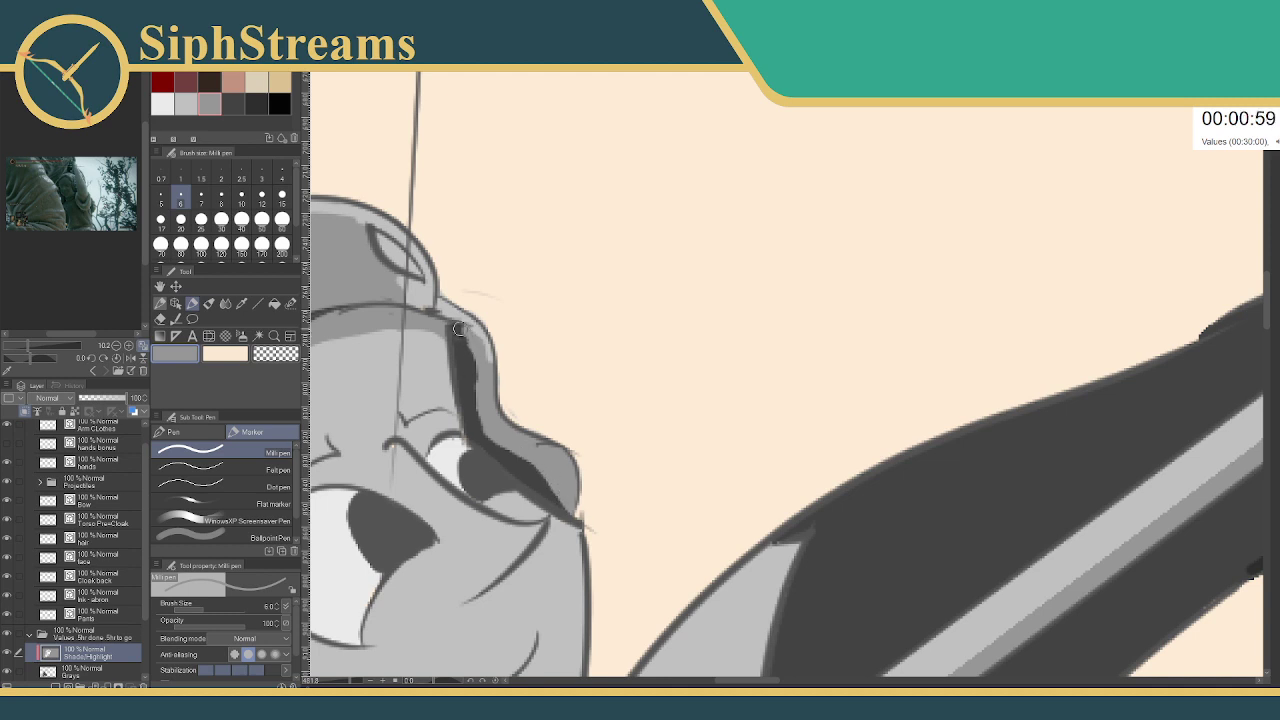
{"action": "mouse_move", "coordinate": [459, 329]}
{"action": "left_mouse_down"}
{"action": "mouse_move", "coordinate": [475, 372]}
{"action": "mouse_move", "coordinate": [465, 342]}
{"action": "left_mouse_up"}
{"action": "left_click_drag", "start_coordinate": [481, 387], "coordinate": [476, 374]}
{"action": "left_click", "coordinate": [236, 102]}
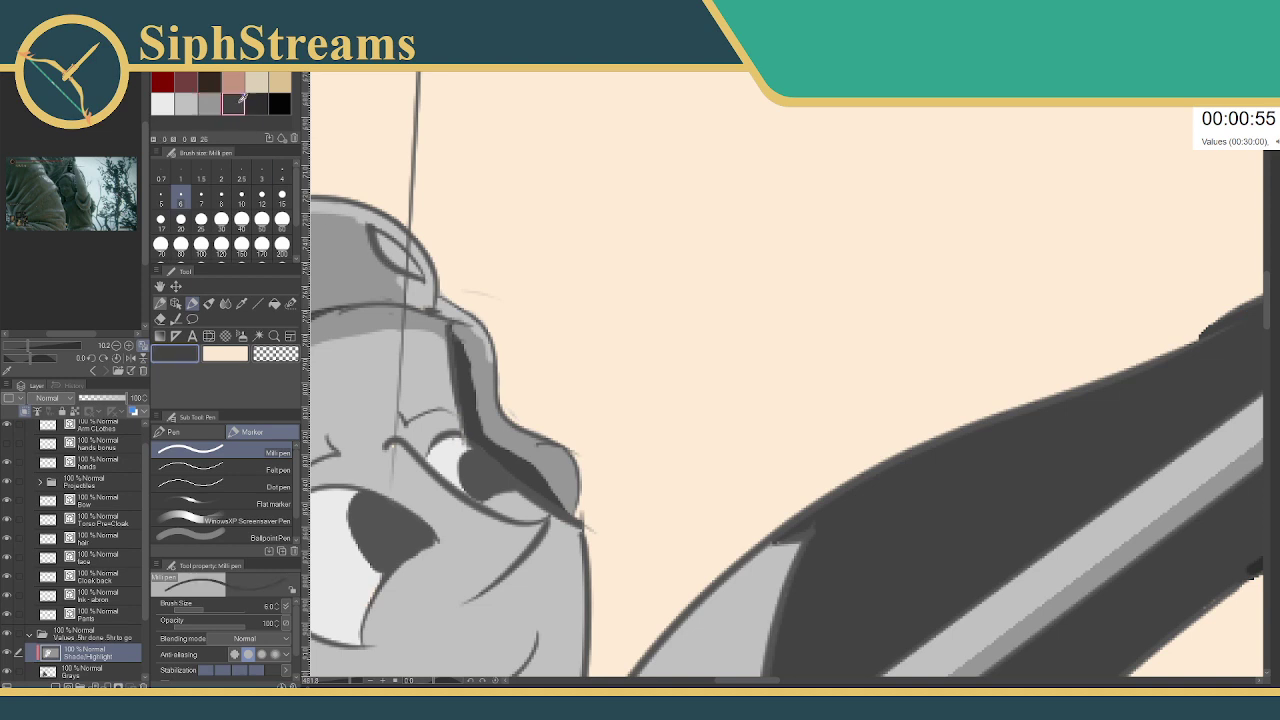
{"action": "left_click_drag", "start_coordinate": [453, 326], "coordinate": [458, 360]}
- Set the brush size to 4 and paint a light gray highlight along the outer edge of the front hair lock
{"action": "left_click", "coordinate": [192, 94]}
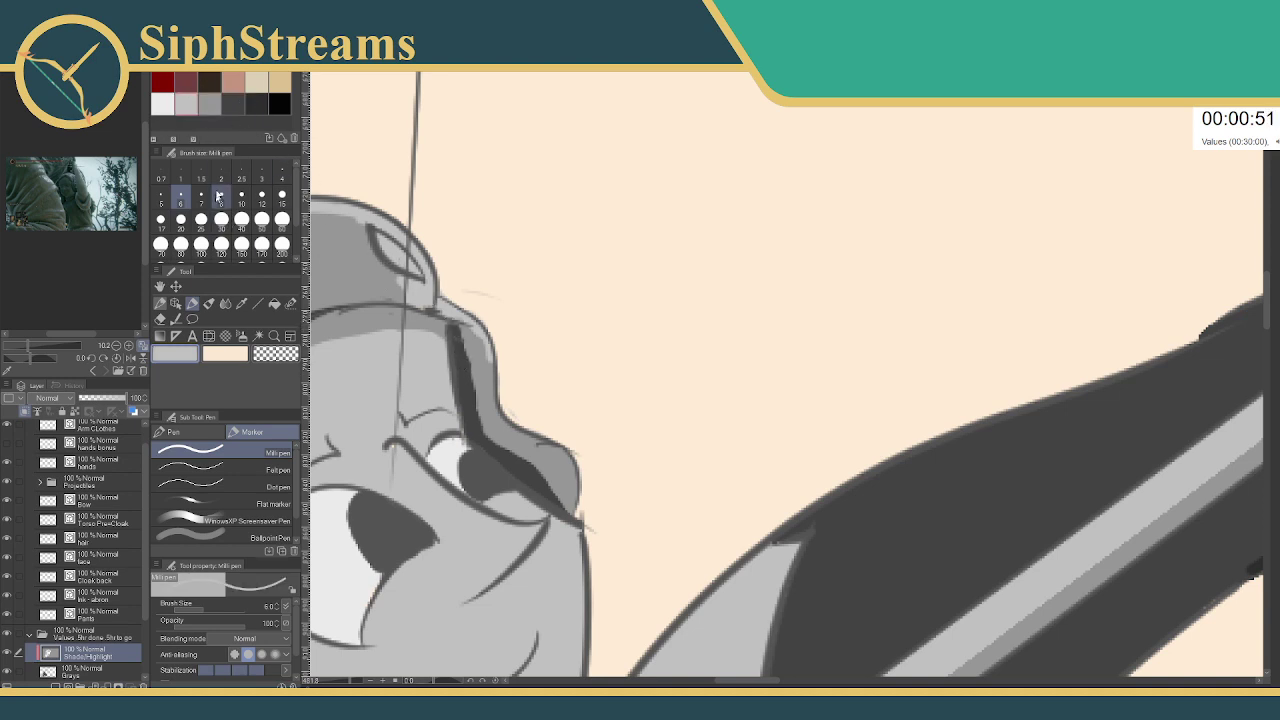
{"action": "left_click", "coordinate": [282, 176]}
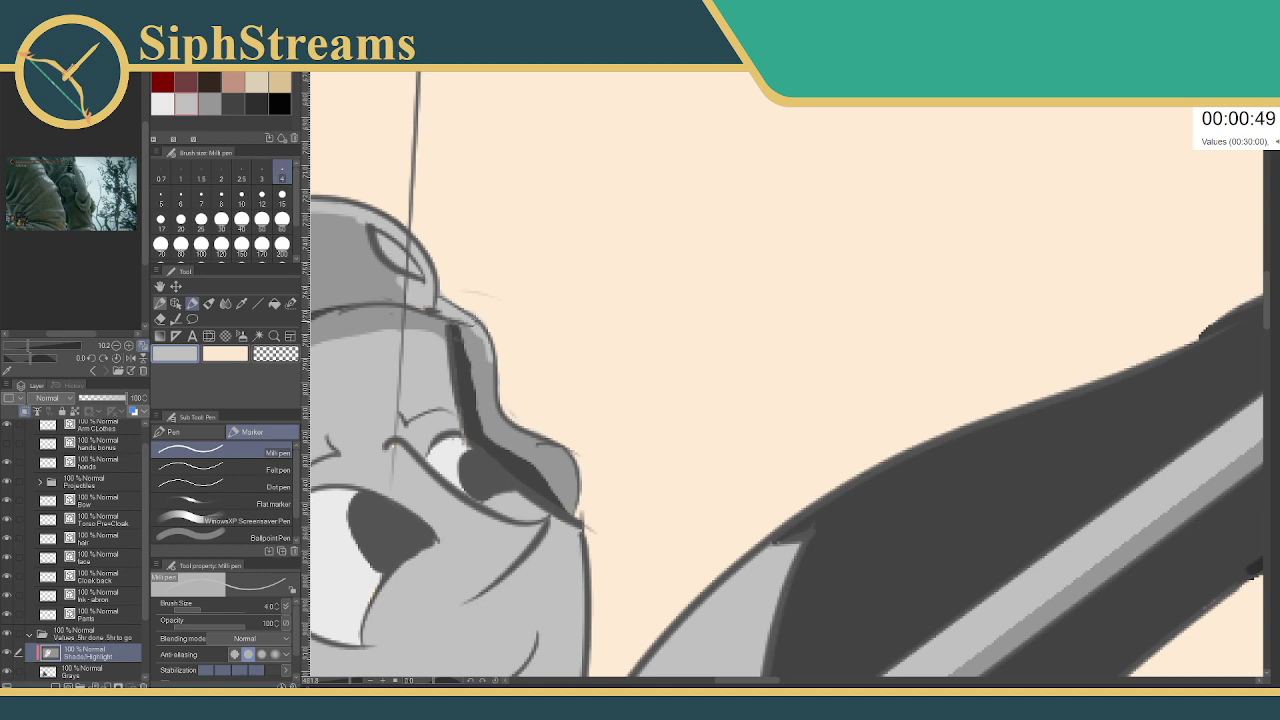
{"action": "mouse_move", "coordinate": [480, 340]}
{"action": "left_mouse_down"}
{"action": "mouse_move", "coordinate": [493, 376]}
{"action": "mouse_move", "coordinate": [576, 469]}
{"action": "mouse_move", "coordinate": [576, 503]}
{"action": "left_mouse_up"}
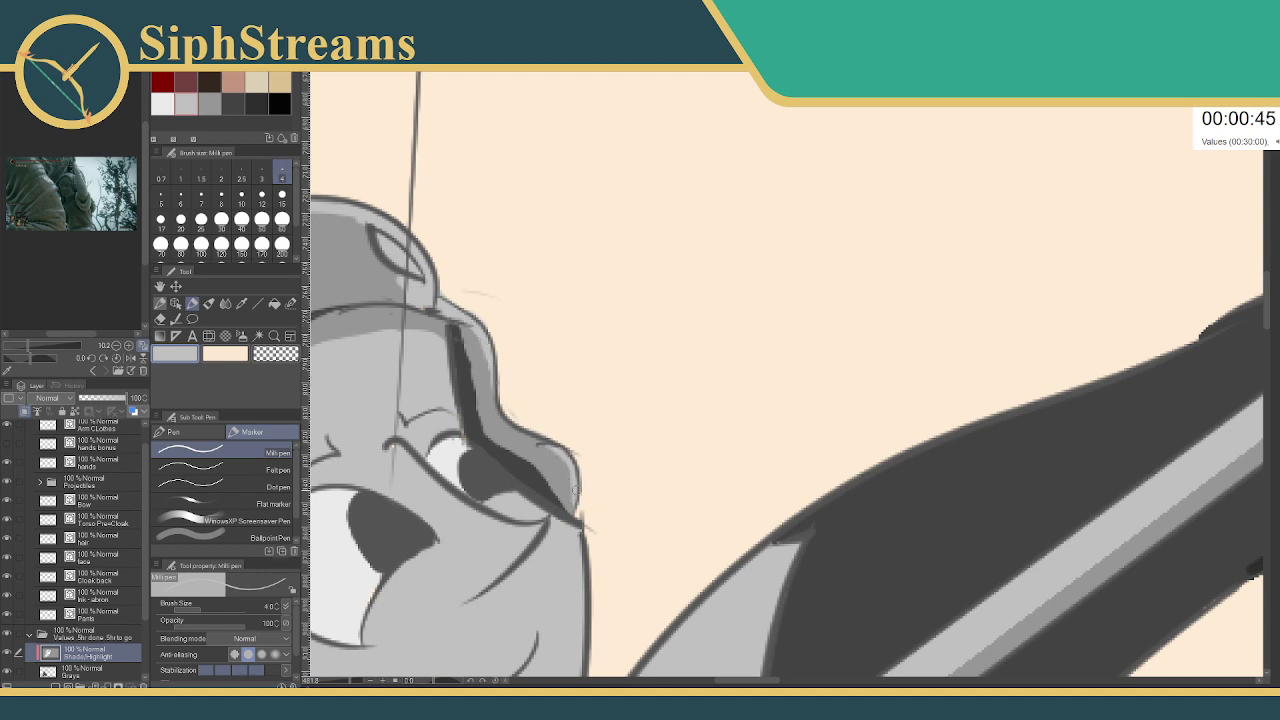
- Paint a light gray highlight along the hair edge that borders the side of the face
{"action": "left_click_drag", "start_coordinate": [513, 450], "coordinate": [864, 353]}
{"action": "mouse_move", "coordinate": [473, 328]}
{"action": "left_mouse_down"}
{"action": "mouse_move", "coordinate": [491, 346]}
{"action": "mouse_move", "coordinate": [488, 426]}
{"action": "left_mouse_up"}
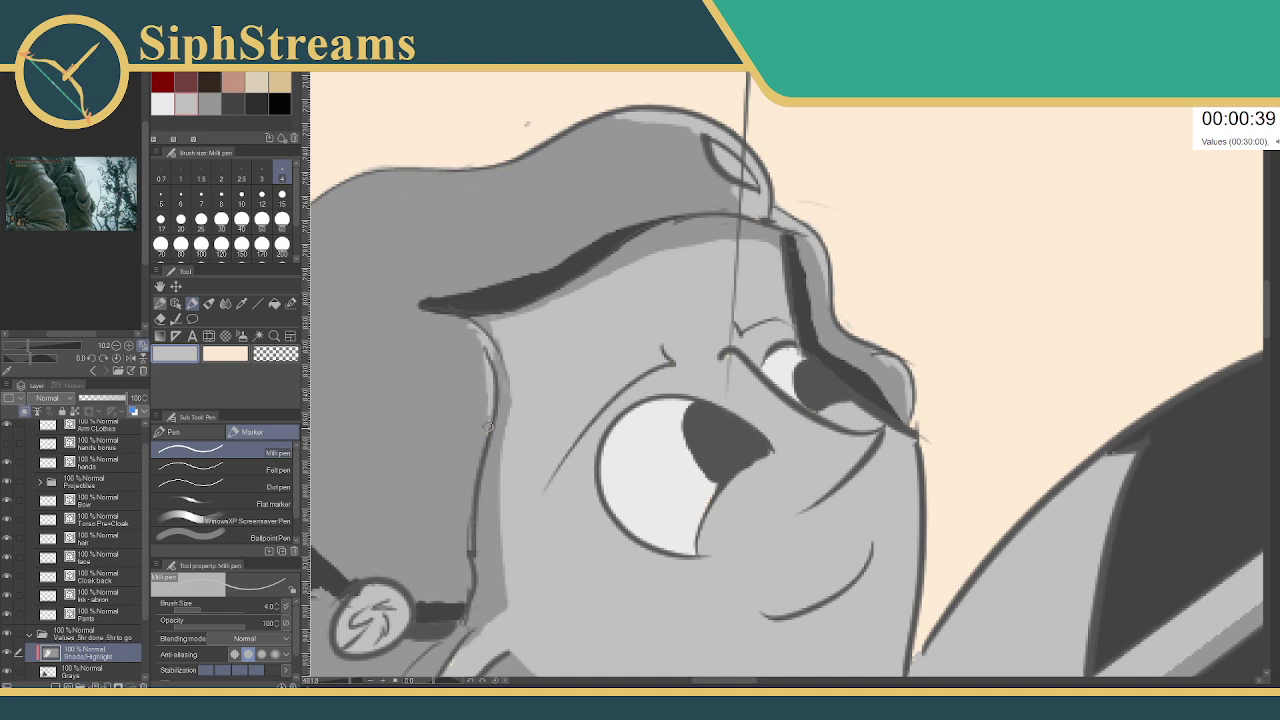
{"action": "left_click_drag", "start_coordinate": [479, 334], "coordinate": [489, 410]}
{"action": "left_click_drag", "start_coordinate": [452, 320], "coordinate": [458, 323]}
- Fill the face of the round hair clasp with a near-white highlight around its engraved symbol
{"action": "left_click_drag", "start_coordinate": [479, 429], "coordinate": [650, 341]}
{"action": "left_click_drag", "start_coordinate": [580, 423], "coordinate": [610, 301]}
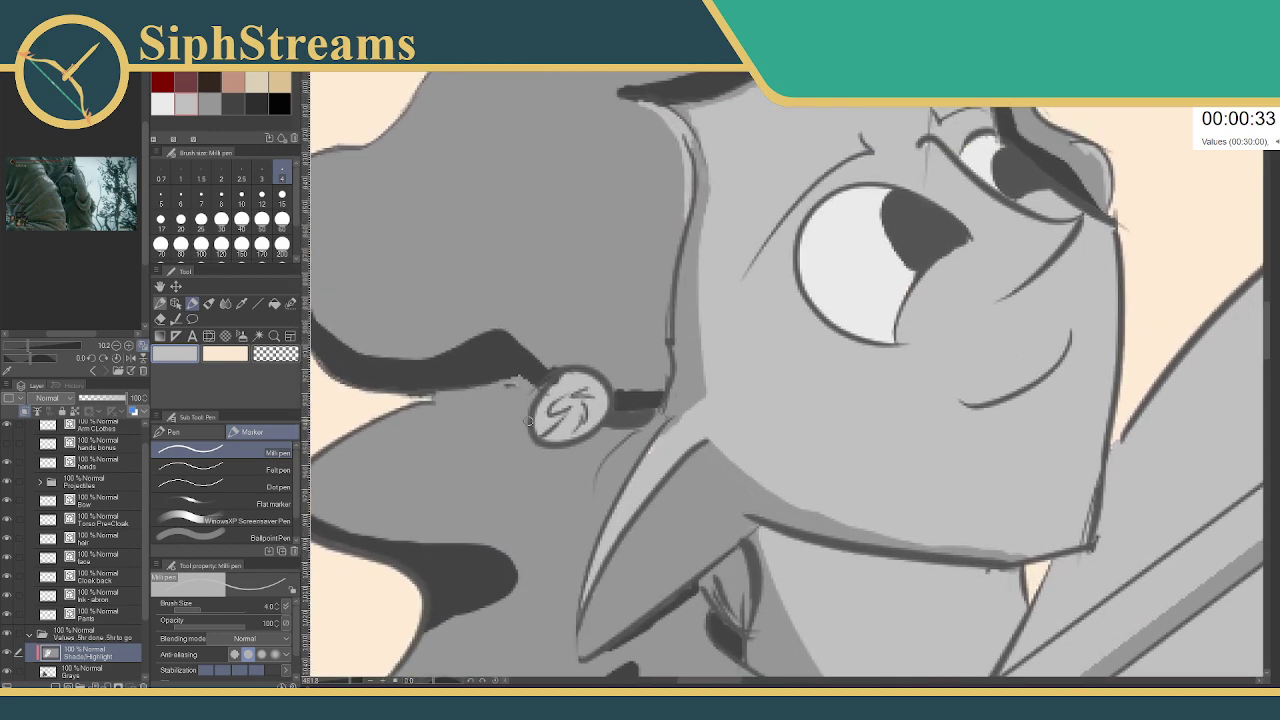
{"action": "mouse_move", "coordinate": [353, 683]}
{"action": "left_mouse_down"}
{"action": "mouse_move", "coordinate": [336, 683]}
{"action": "mouse_move", "coordinate": [351, 684]}
{"action": "left_mouse_up"}
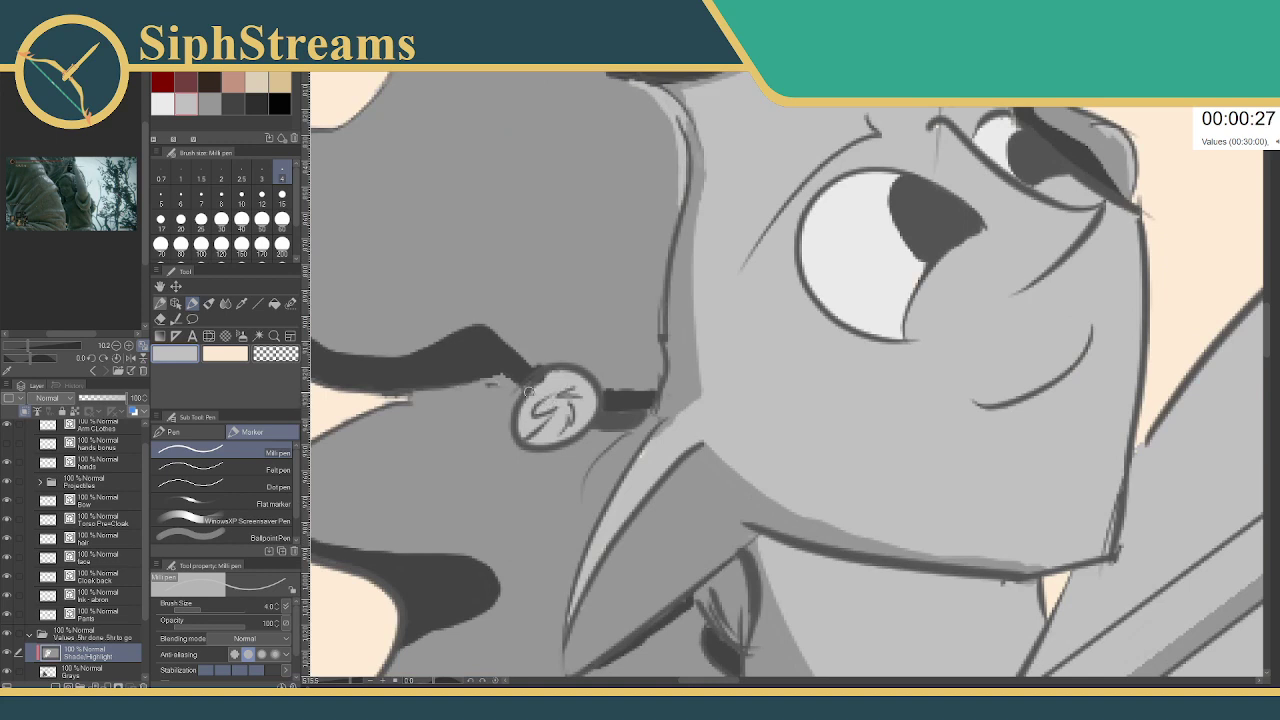
{"action": "left_click", "coordinate": [163, 104]}
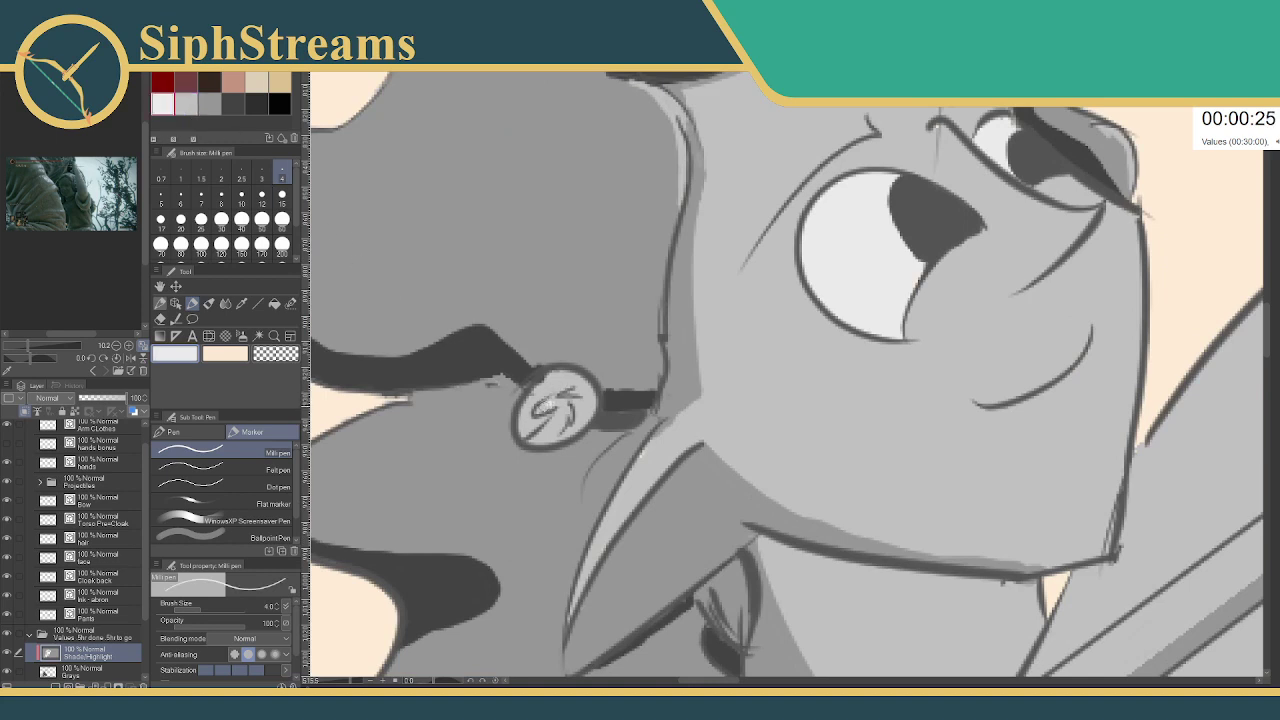
{"action": "mouse_move", "coordinate": [552, 398]}
{"action": "left_mouse_down"}
{"action": "mouse_move", "coordinate": [566, 404]}
{"action": "mouse_move", "coordinate": [534, 438]}
{"action": "mouse_move", "coordinate": [560, 428]}
{"action": "left_mouse_up"}
{"action": "left_click_drag", "start_coordinate": [699, 437], "coordinate": [626, 418]}
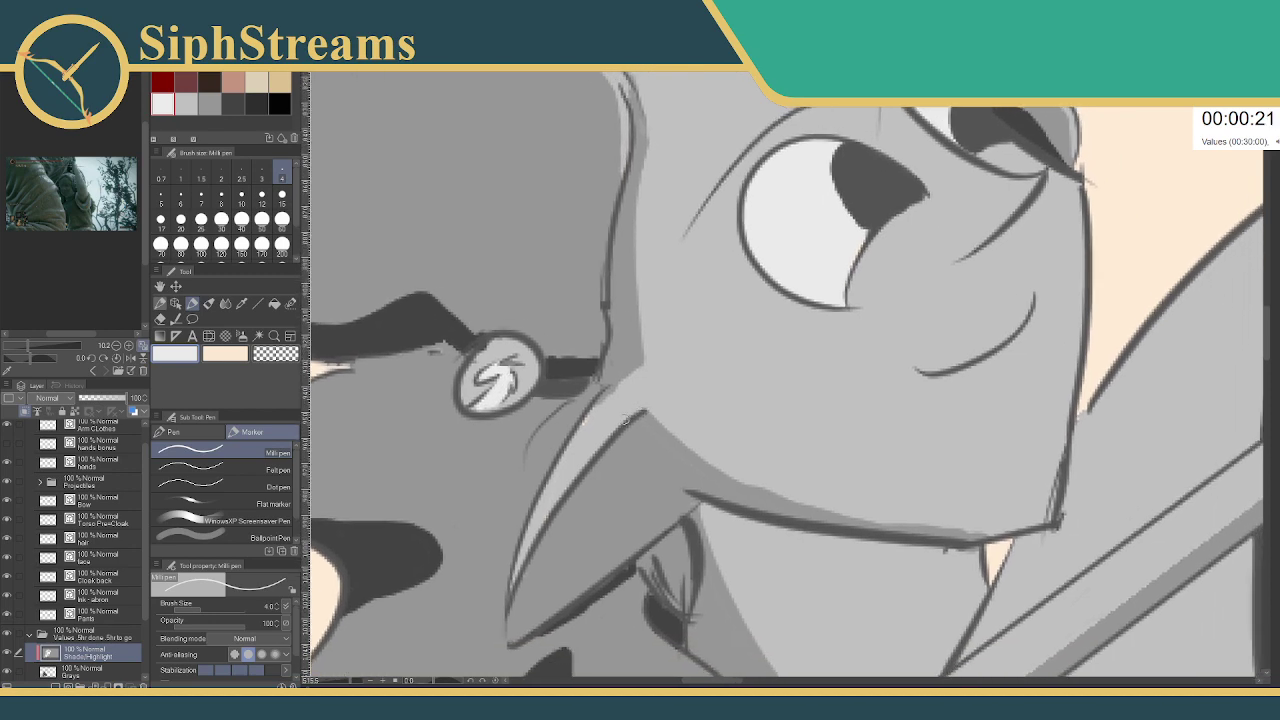
{"action": "mouse_move", "coordinate": [349, 681]}
{"action": "left_mouse_down"}
{"action": "mouse_move", "coordinate": [334, 682]}
{"action": "mouse_move", "coordinate": [353, 682]}
{"action": "left_mouse_up"}
{"action": "left_click_drag", "start_coordinate": [443, 377], "coordinate": [668, 386]}
{"action": "mouse_move", "coordinate": [535, 320]}
{"action": "left_mouse_down"}
{"action": "mouse_move", "coordinate": [514, 398]}
{"action": "mouse_move", "coordinate": [560, 318]}
{"action": "mouse_move", "coordinate": [582, 310]}
{"action": "mouse_move", "coordinate": [622, 350]}
{"action": "mouse_move", "coordinate": [588, 396]}
{"action": "left_mouse_up"}
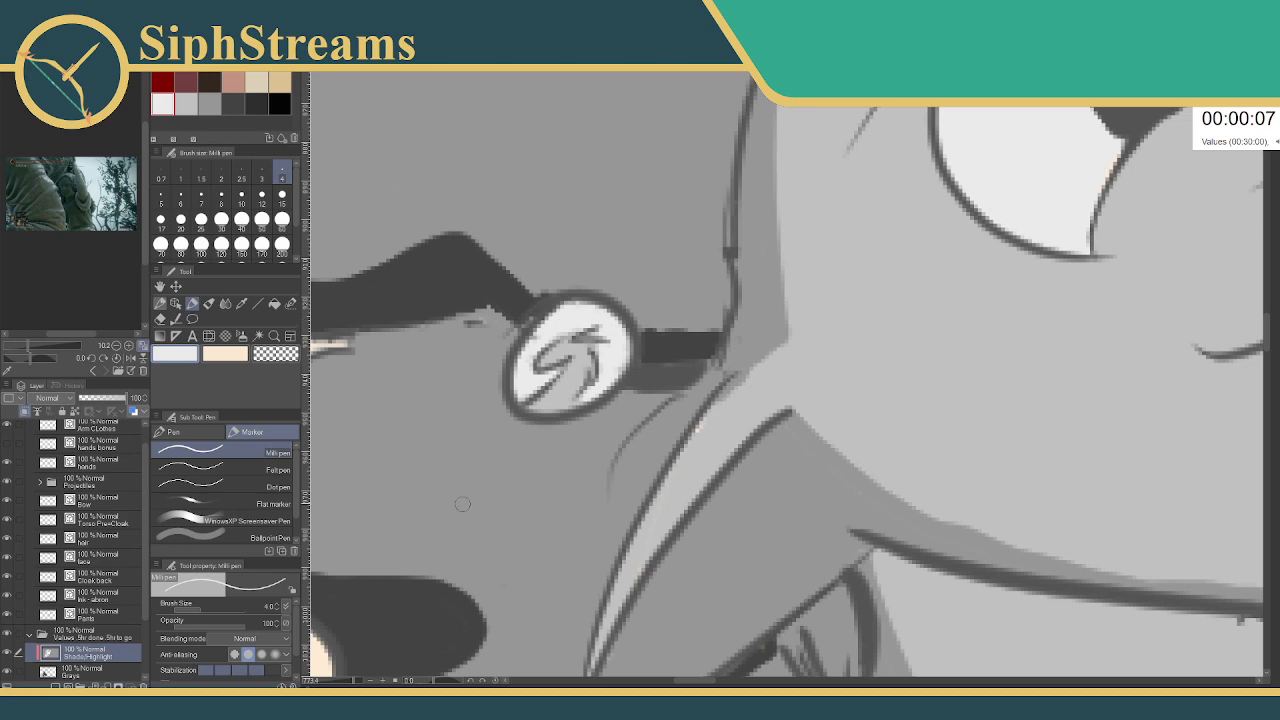
- Add a small near-white highlight beside the dark arrow end at the drawing hand
{"action": "left_click_drag", "start_coordinate": [345, 680], "coordinate": [350, 680]}
{"action": "mouse_move", "coordinate": [940, 640]}
{"action": "left_mouse_down"}
{"action": "mouse_move", "coordinate": [891, 486]}
{"action": "mouse_move", "coordinate": [840, 406]}
{"action": "mouse_move", "coordinate": [655, 198]}
{"action": "left_mouse_up"}
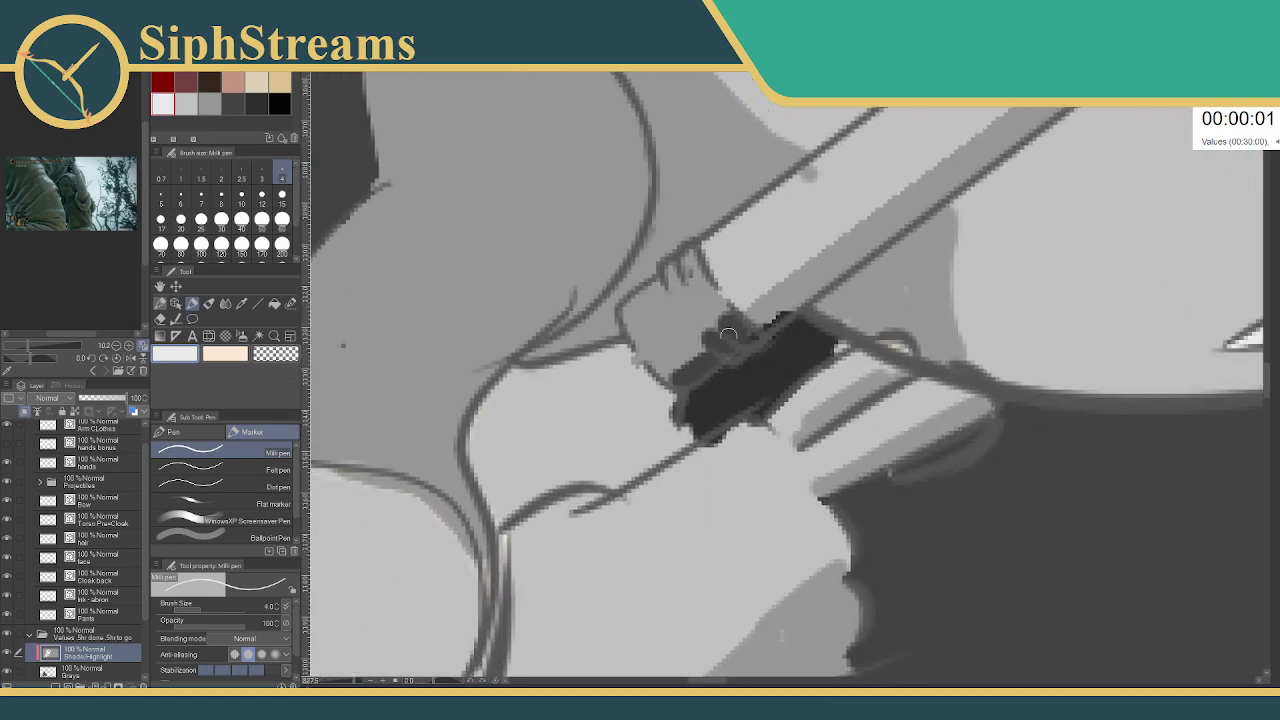
{"action": "mouse_move", "coordinate": [679, 411]}
{"action": "left_mouse_down"}
{"action": "mouse_move", "coordinate": [685, 436]}
{"action": "mouse_move", "coordinate": [680, 418]}
{"action": "left_mouse_up"}
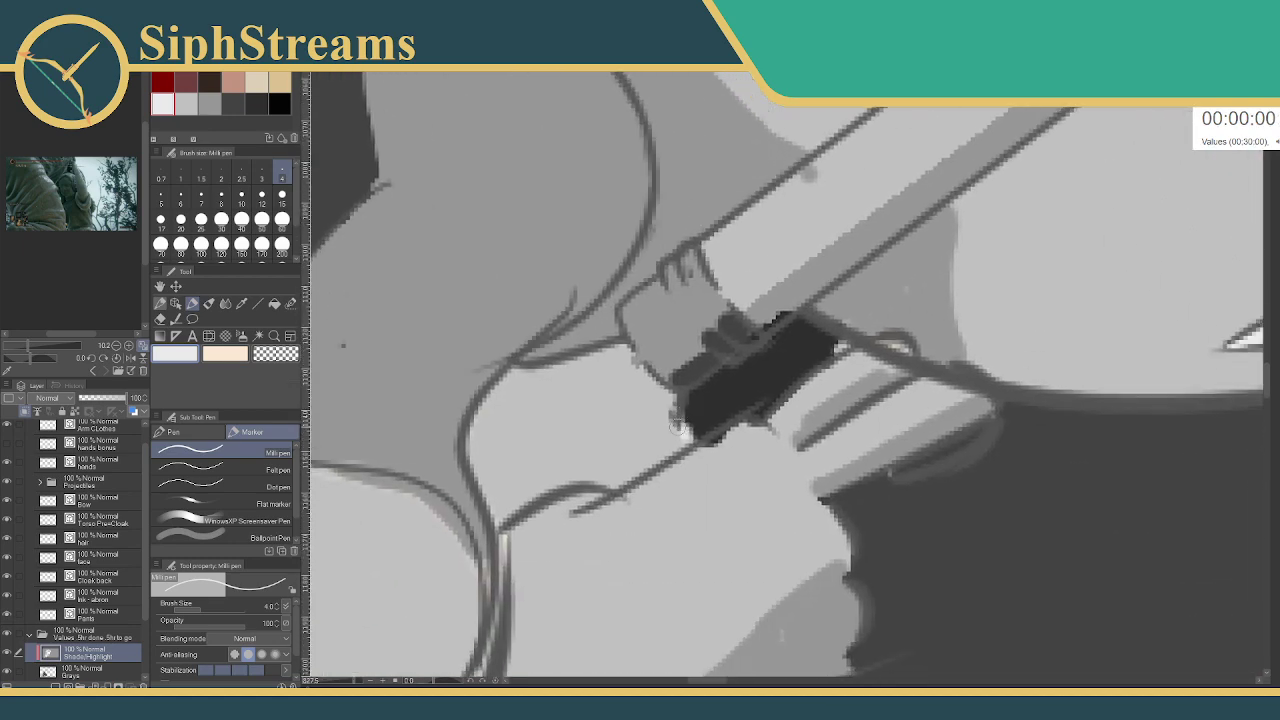
- Examine the finished grayscale values across the whole kneeling archer figure
{"action": "scroll", "coordinate": [597, 332], "scroll_direction": "down", "scroll_amount": 10}
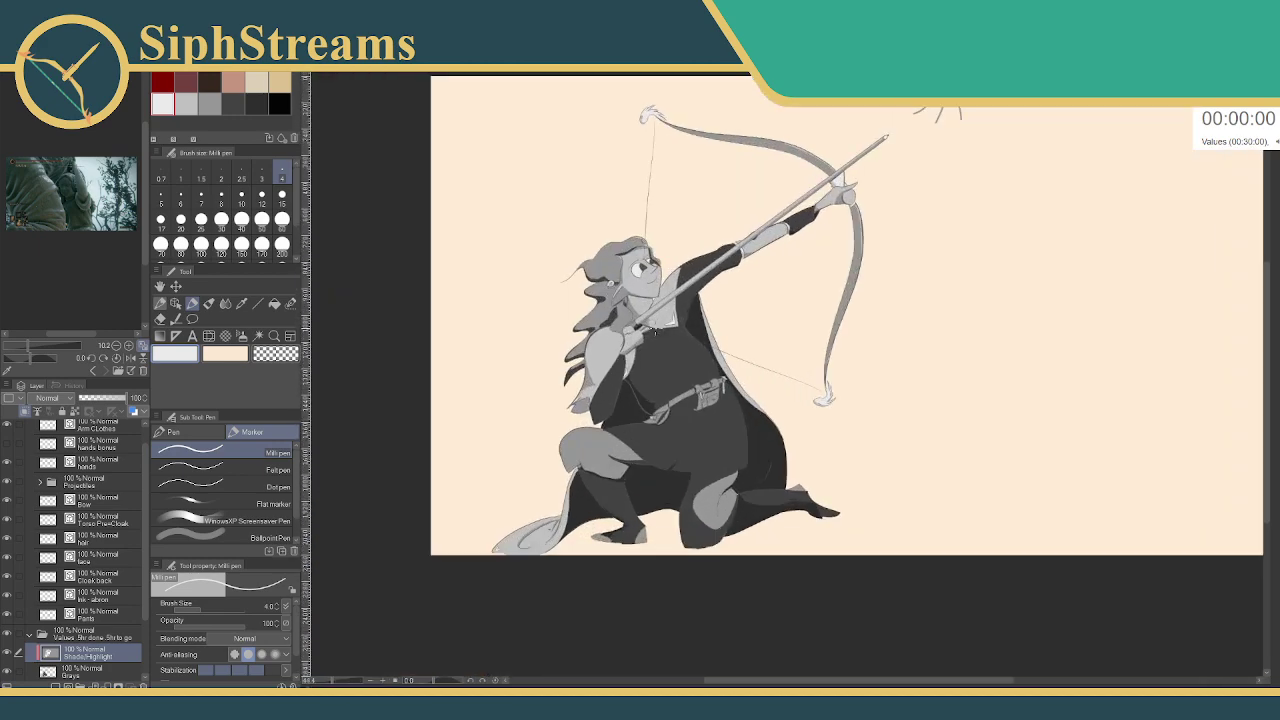
{"action": "left_click_drag", "start_coordinate": [722, 319], "coordinate": [689, 283]}
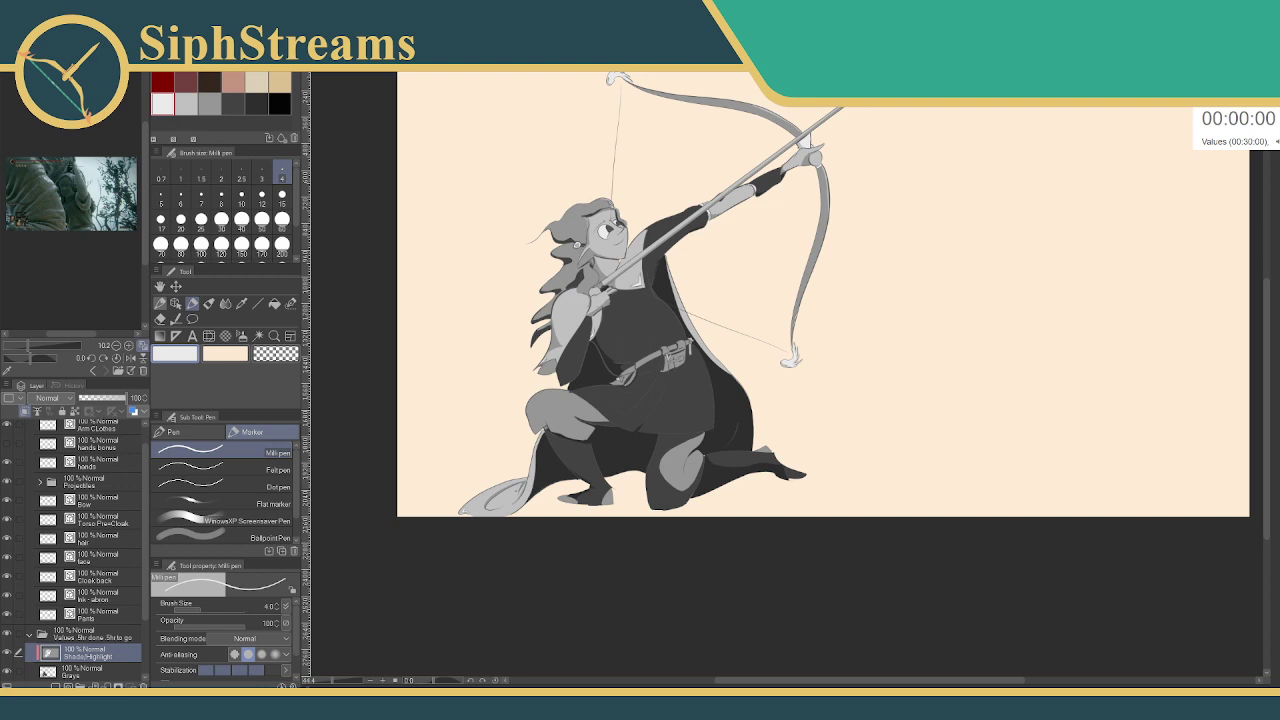
{"action": "mouse_move", "coordinate": [514, 291]}
{"action": "left_mouse_down"}
{"action": "mouse_move", "coordinate": [470, 291]}
{"action": "mouse_move", "coordinate": [535, 291]}
{"action": "mouse_move", "coordinate": [525, 310]}
{"action": "left_mouse_up"}
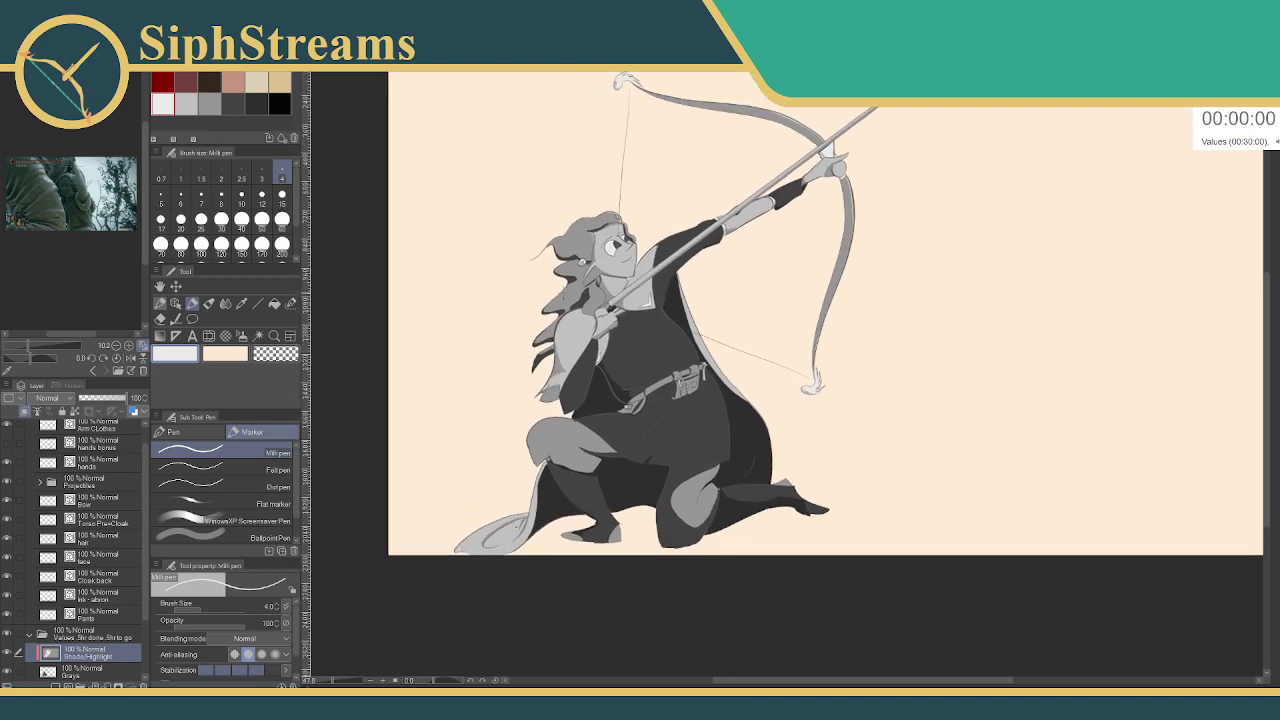
{"action": "scroll", "coordinate": [633, 373], "scroll_direction": "up", "scroll_amount": 3}
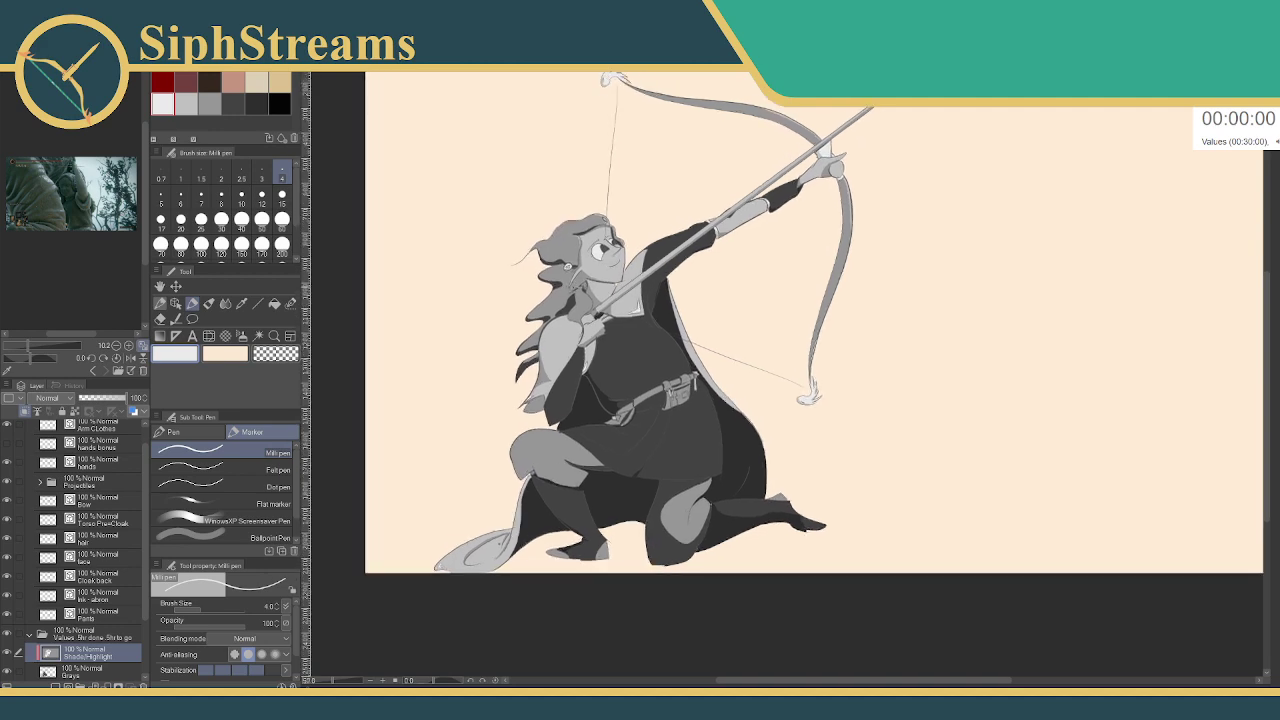
{"action": "scroll", "coordinate": [635, 372], "scroll_direction": "down", "scroll_amount": 2}
{"action": "scroll", "coordinate": [650, 365], "scroll_direction": "up", "scroll_amount": 1}
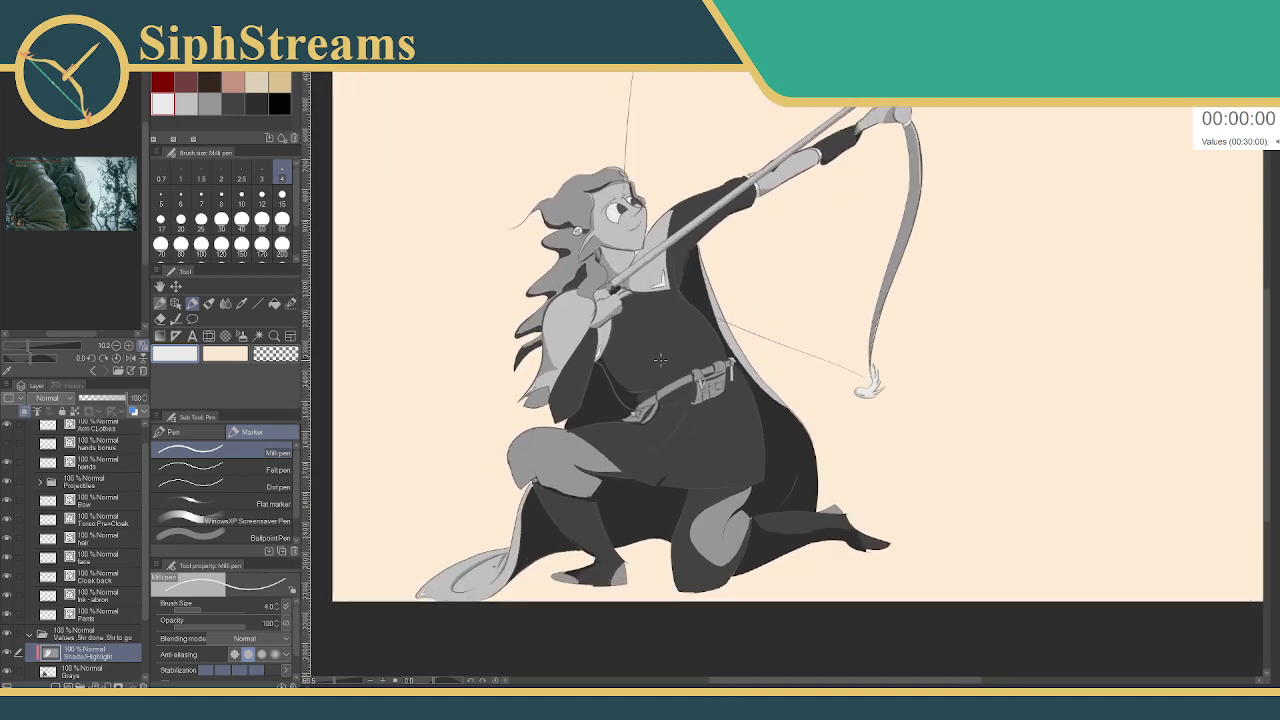
{"action": "left_click_drag", "start_coordinate": [677, 343], "coordinate": [649, 327]}
{"action": "scroll", "coordinate": [58, 534], "scroll_direction": "down", "scroll_amount": 1}
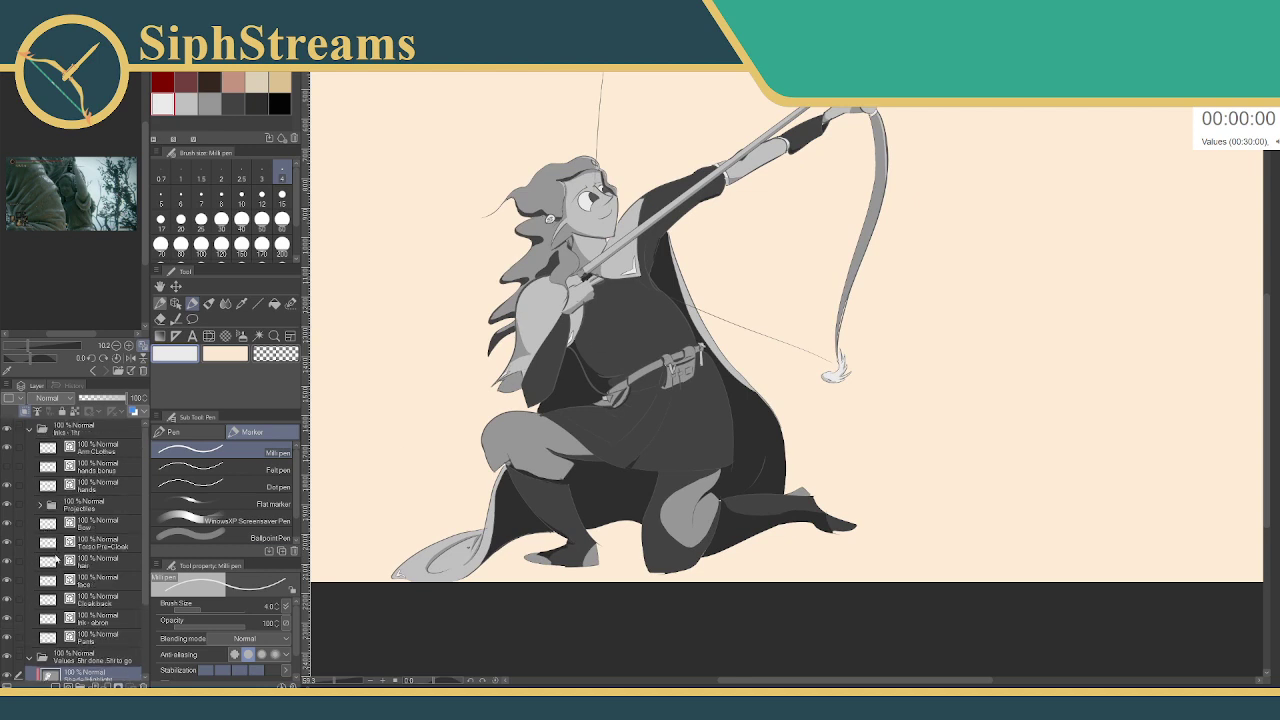
- Rename the values layer folder as "Values 1hr"
{"action": "scroll", "coordinate": [63, 628], "scroll_direction": "down", "scroll_amount": 2}
{"action": "left_click", "coordinate": [84, 580]}
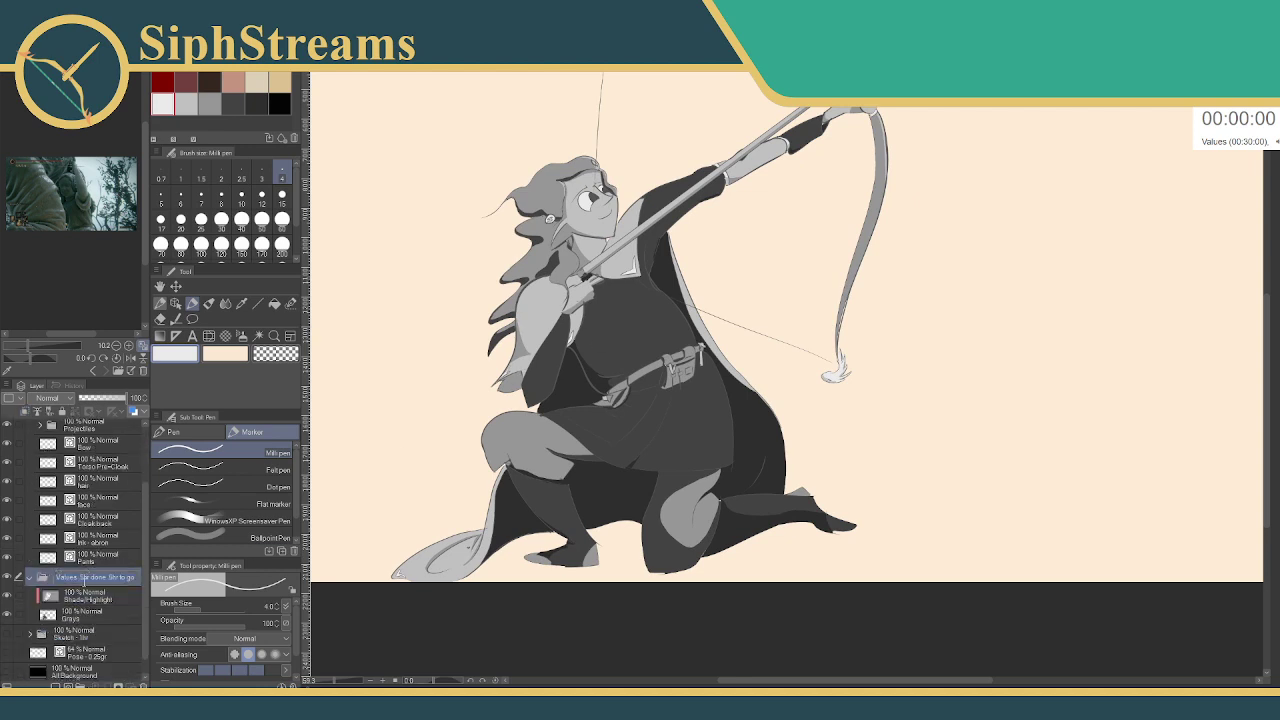
{"action": "left_click_drag", "start_coordinate": [78, 578], "coordinate": [145, 578]}
{"action": "key", "text": "BackSpace"}
{"action": "type", "text": "1hr"}
{"action": "key", "text": "BackSpace"}
{"action": "key", "text": "BackSpace"}
{"action": "key", "text": "BackSpace"}
{"action": "type", "text": "1hr"}
{"action": "key", "text": "Return"}
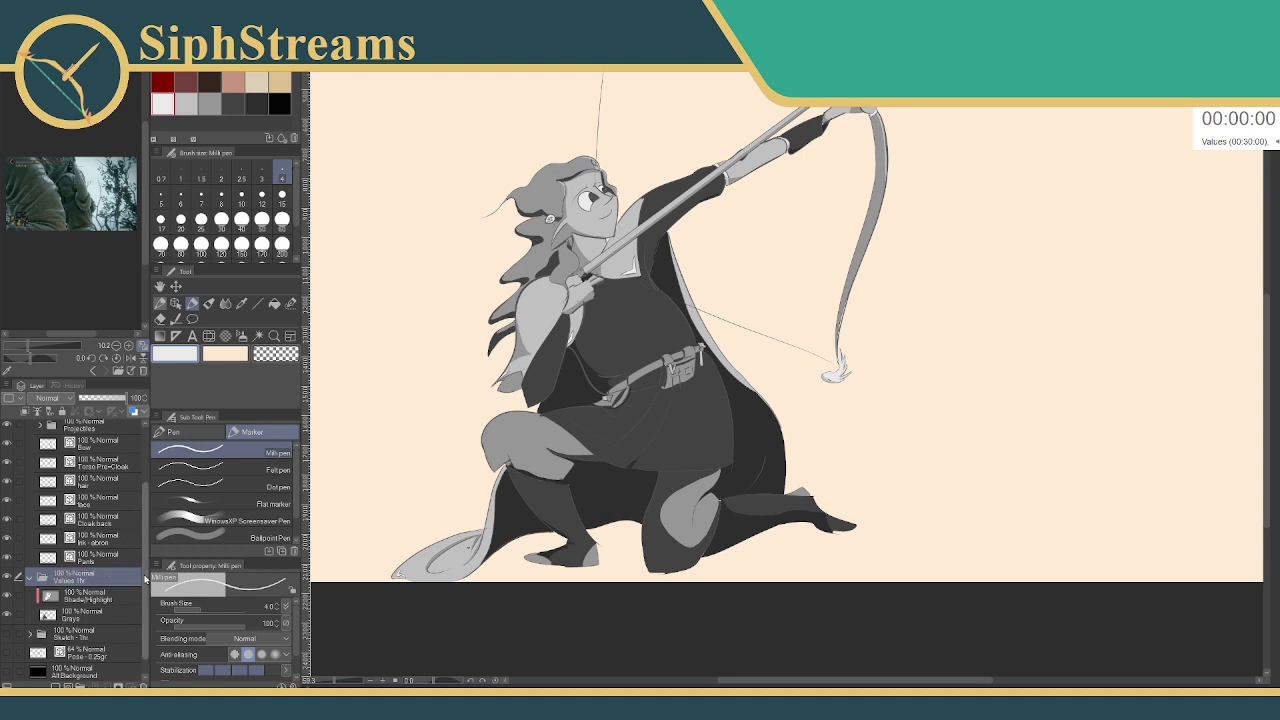
- Collapse the inks and values folders and rename the values folder "Values - 1hr"
{"action": "left_click", "coordinate": [30, 577]}
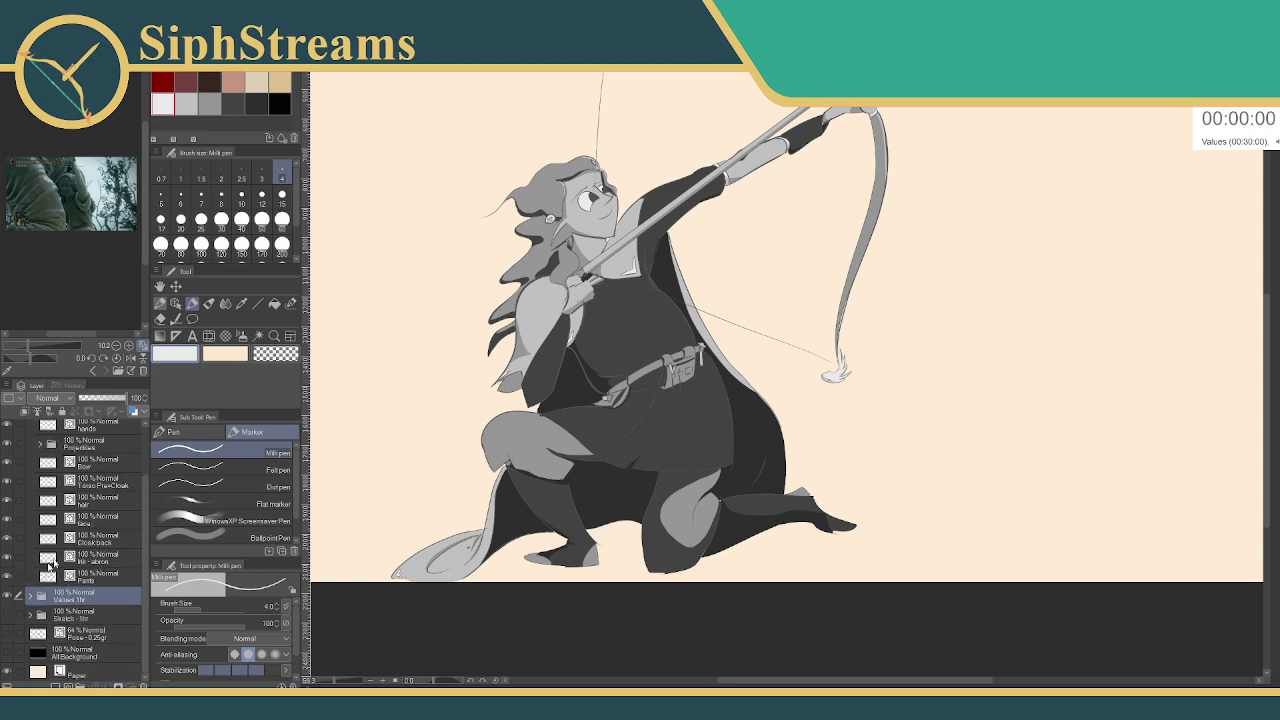
{"action": "scroll", "coordinate": [62, 545], "scroll_direction": "up", "scroll_amount": 2}
{"action": "left_click", "coordinate": [29, 429]}
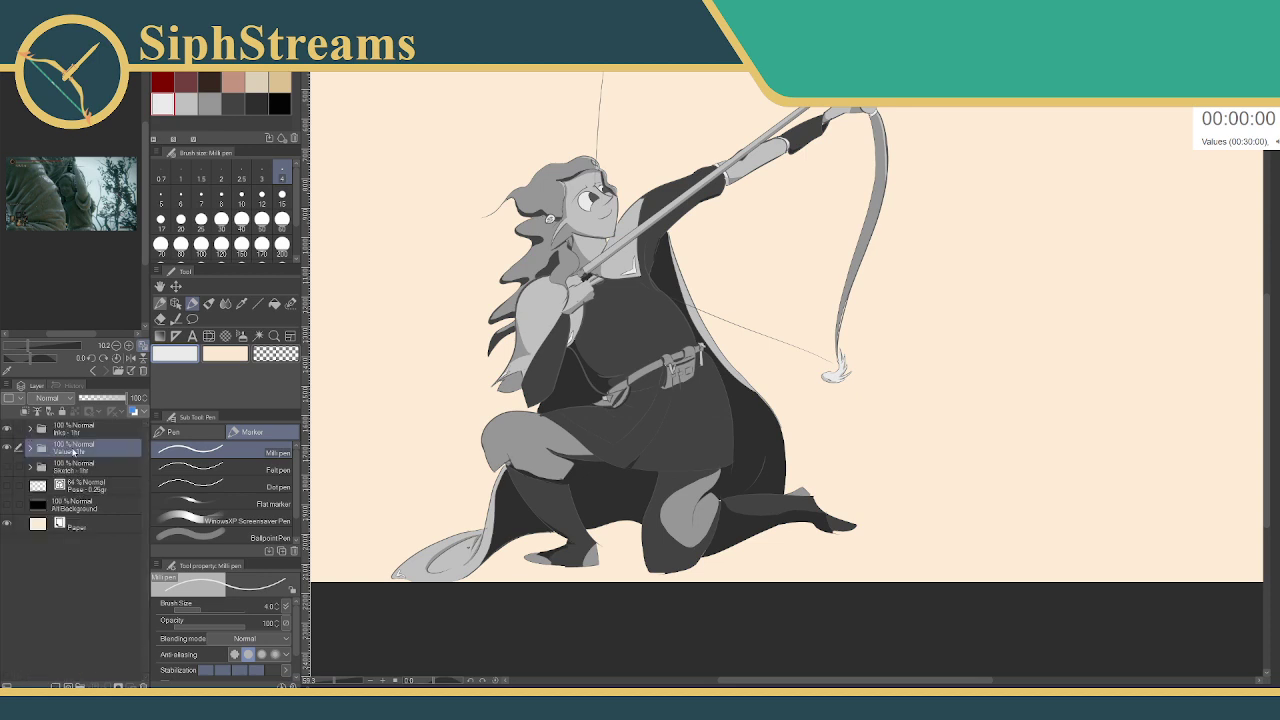
{"action": "double_click", "coordinate": [78, 449]}
{"action": "key", "text": "Return"}
{"action": "right_click", "coordinate": [109, 460]}
{"action": "left_click", "coordinate": [47, 562]}
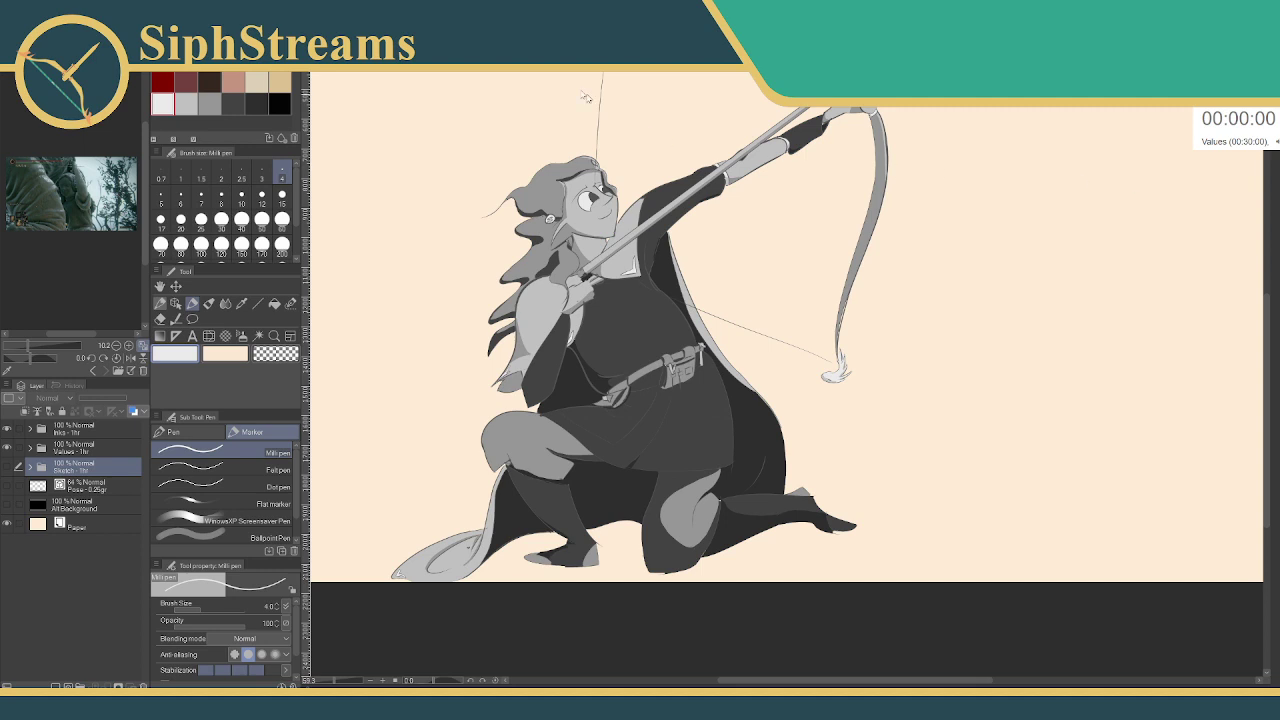
{"action": "left_click", "coordinate": [100, 413]}
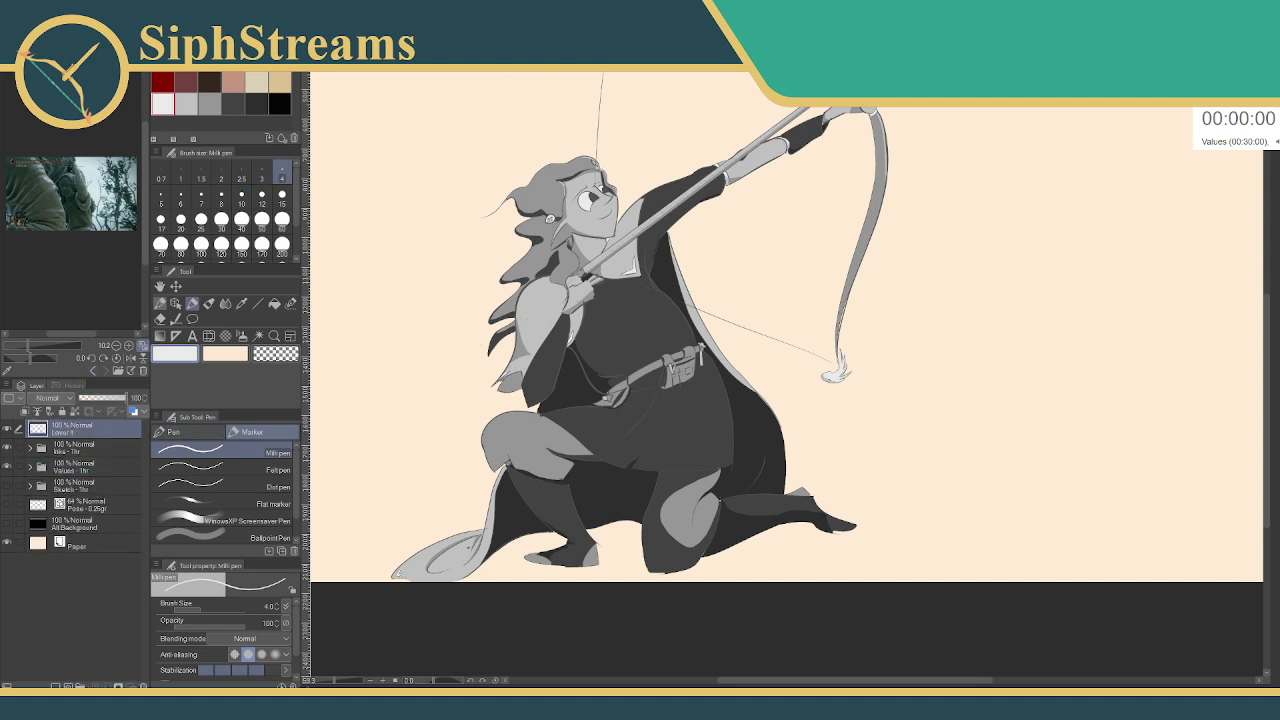
{"action": "left_click", "coordinate": [162, 81]}
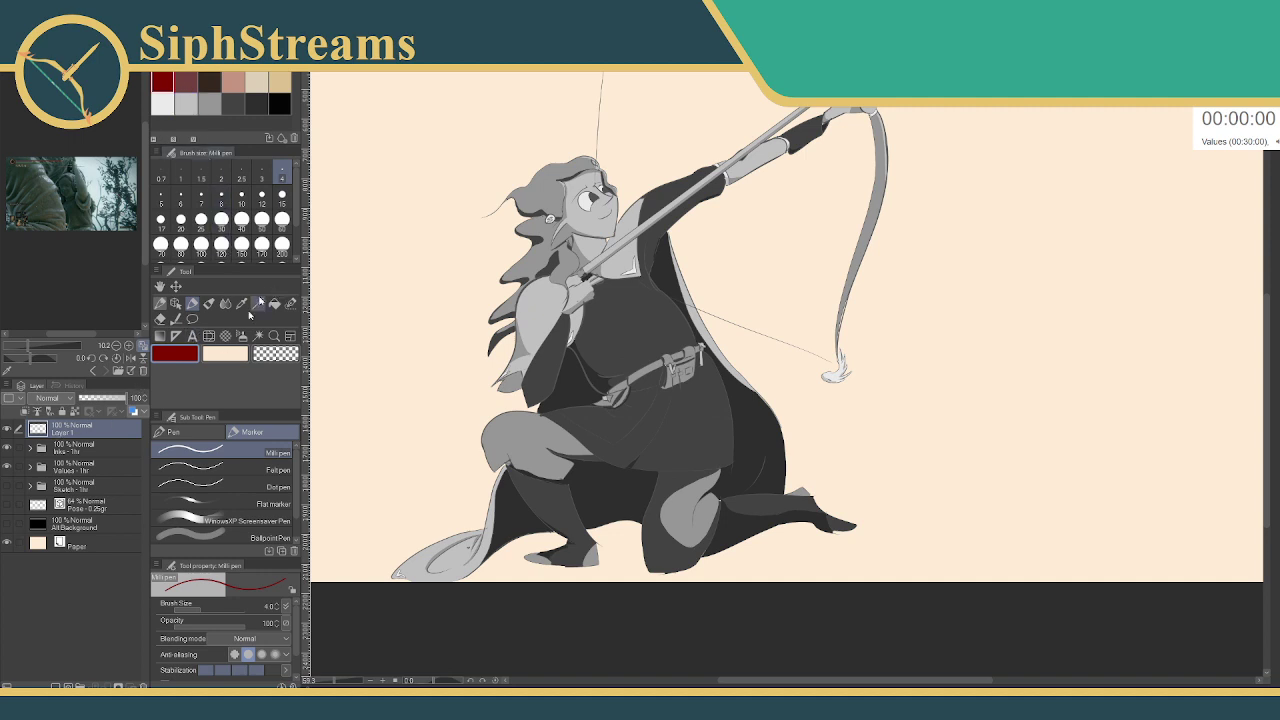
{"action": "double_click", "coordinate": [180, 356]}
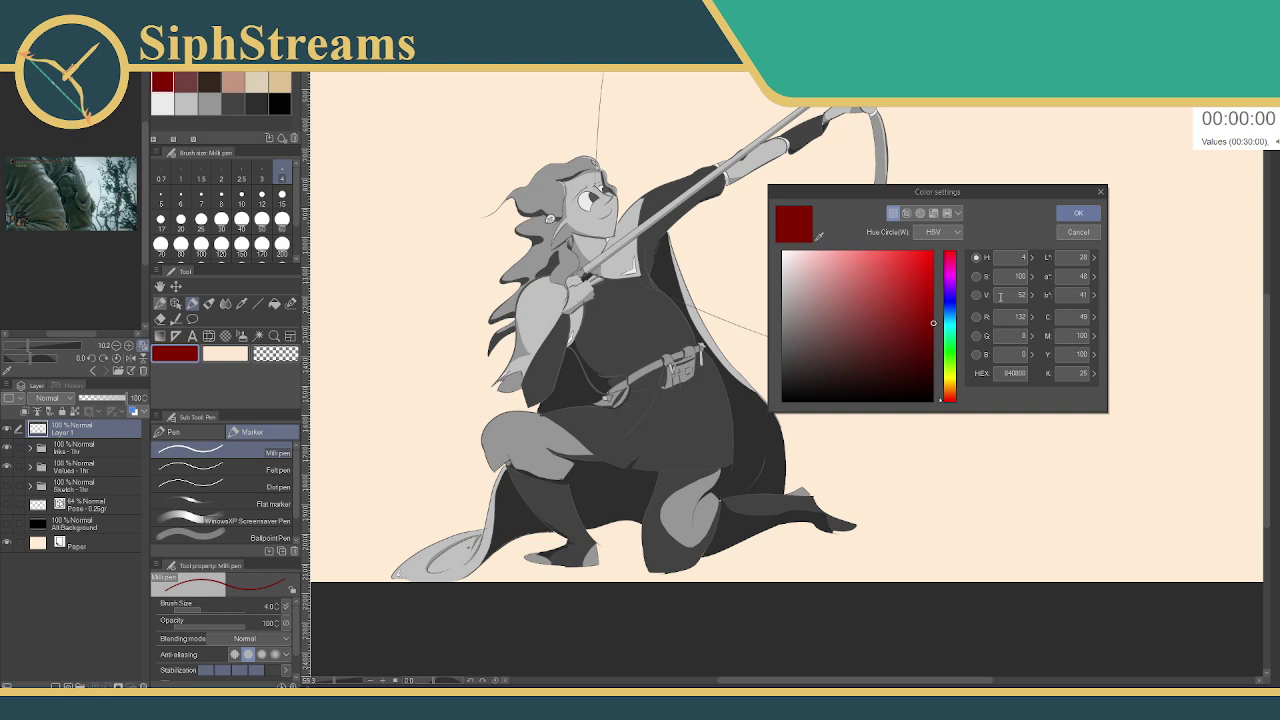
{"action": "left_click_drag", "start_coordinate": [1002, 295], "coordinate": [1140, 296]}
{"action": "type", "text": "0"}
{"action": "left_click", "coordinate": [1078, 232]}
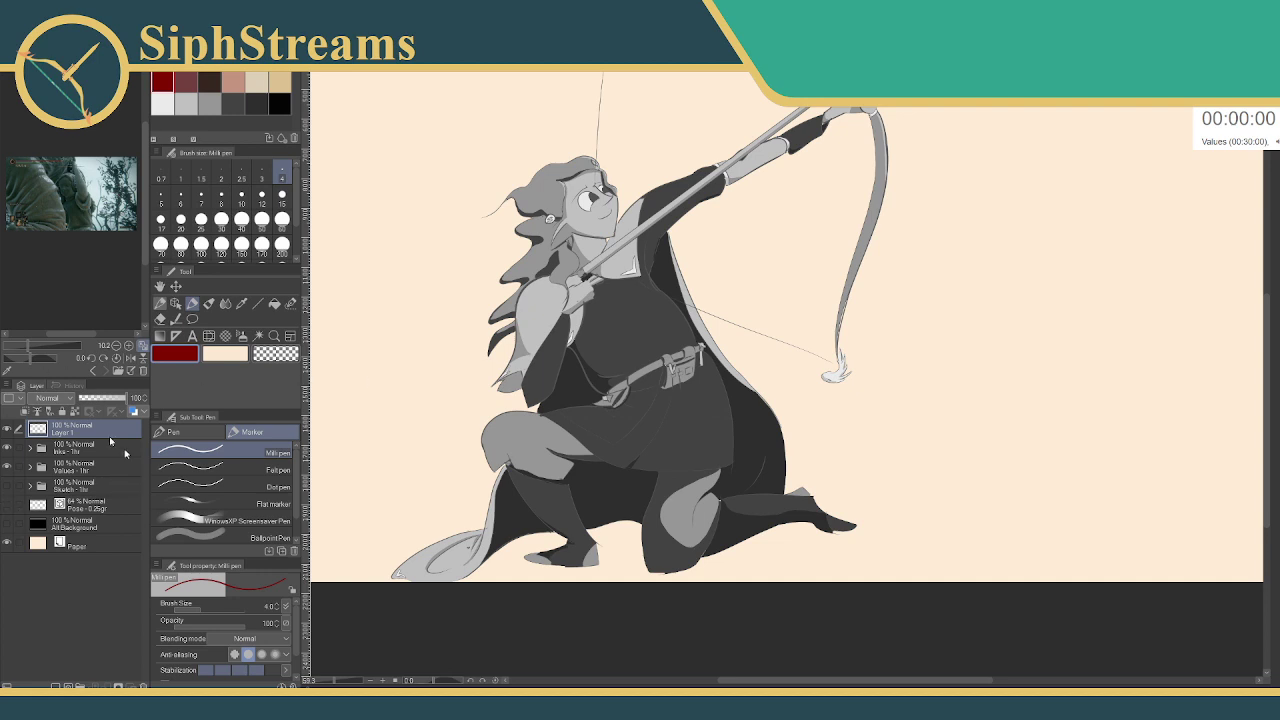
{"action": "right_click", "coordinate": [68, 432]}
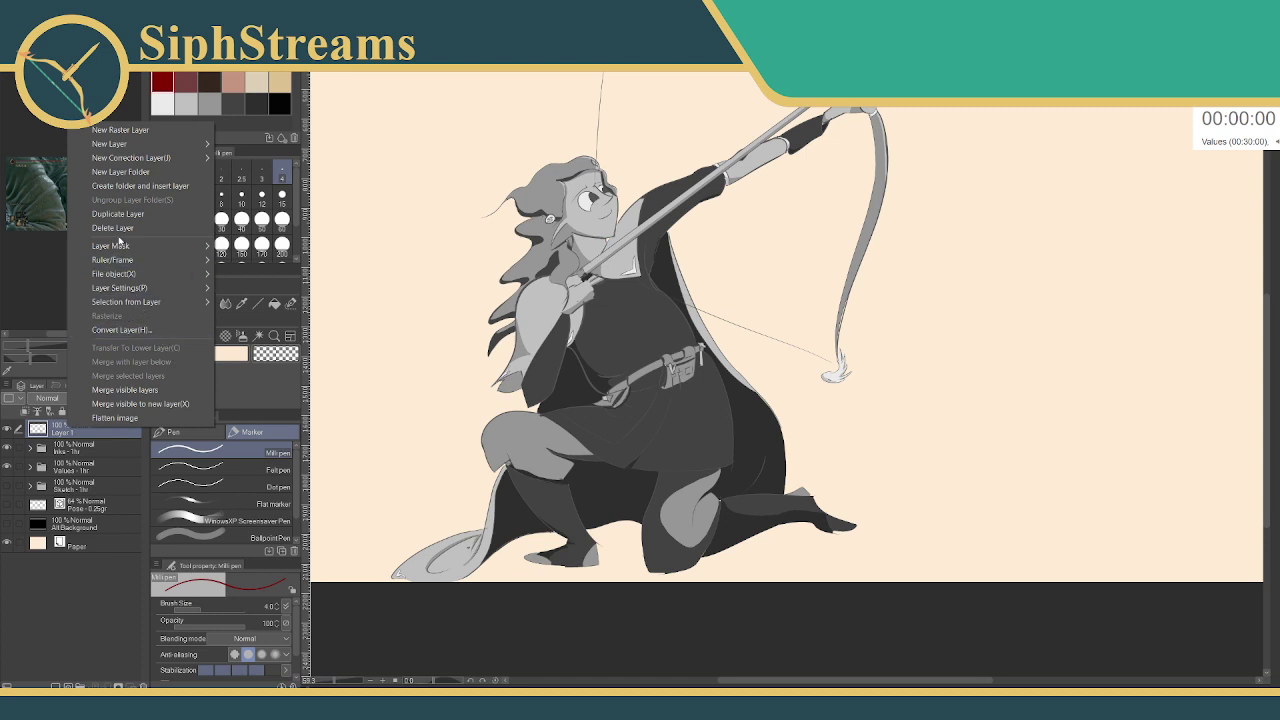
{"action": "left_click", "coordinate": [118, 228]}
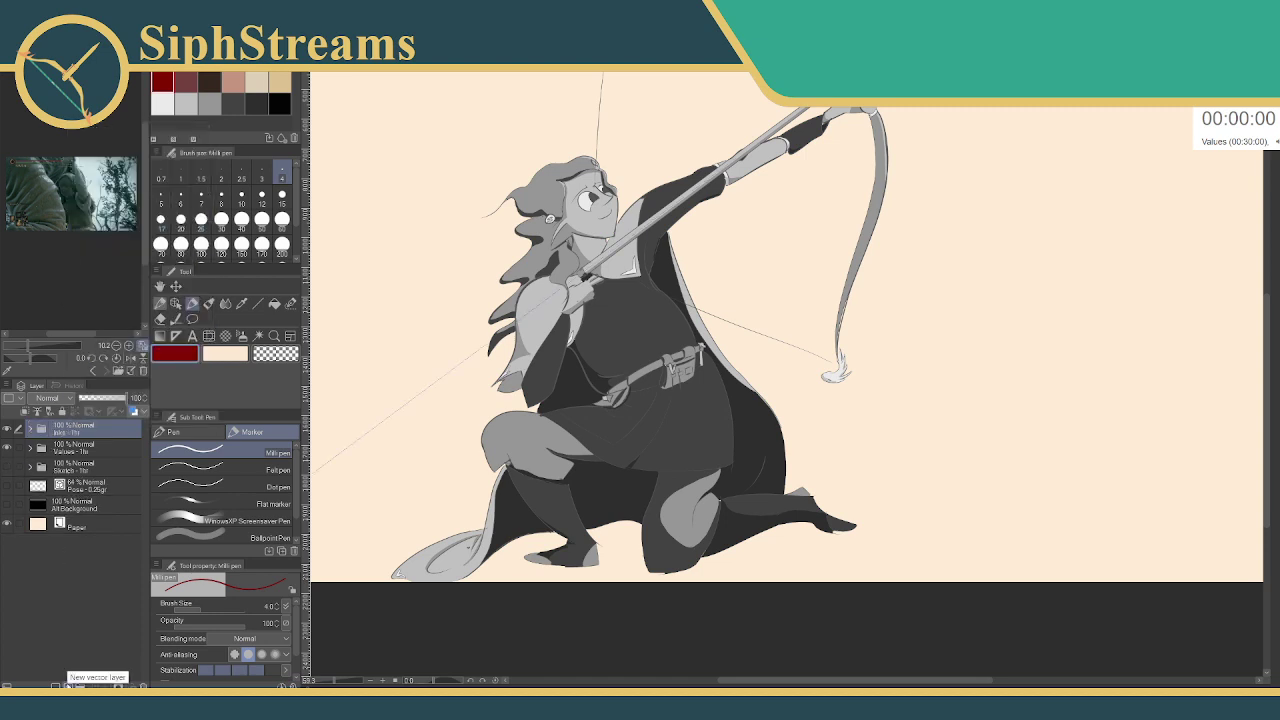
- Add an empty layer above the inks folder, place a Hue/Saturation/Luminosity correction layer over it, and try a hue of 255
{"action": "left_click", "coordinate": [68, 686]}
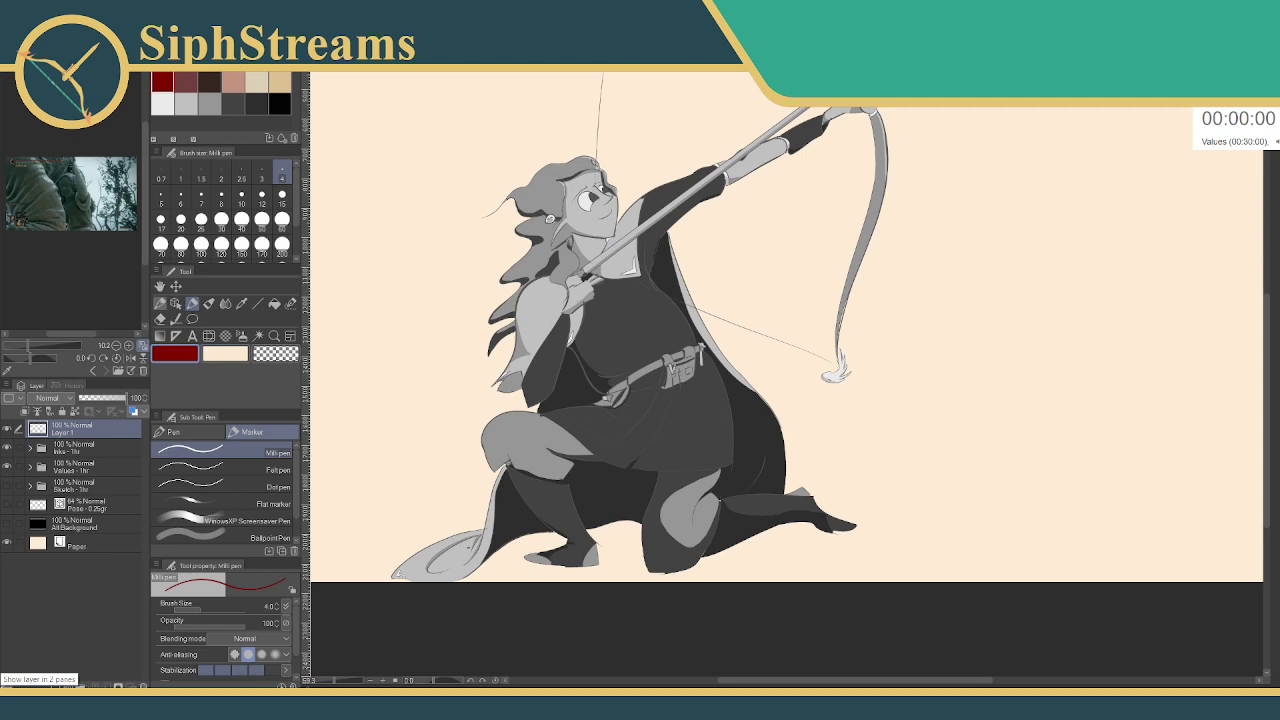
{"action": "right_click", "coordinate": [35, 655]}
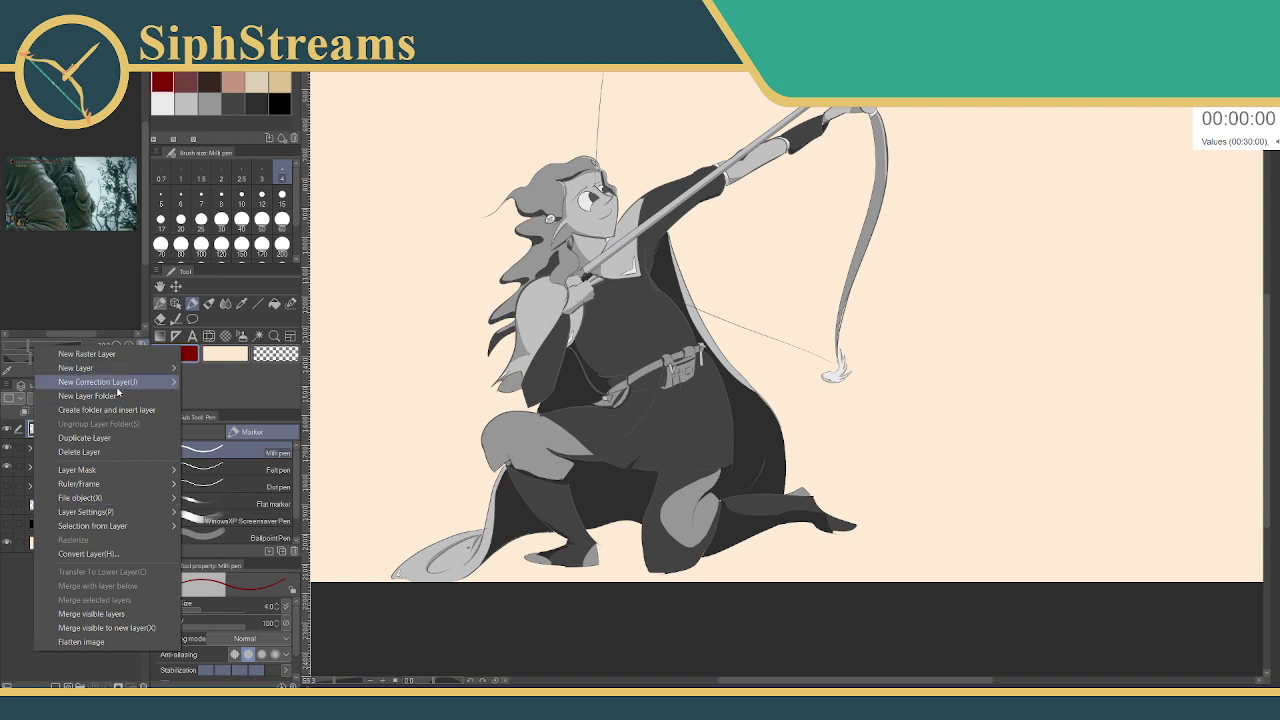
{"action": "mouse_move", "coordinate": [117, 384]}
{"action": "left_click", "coordinate": [215, 398]}
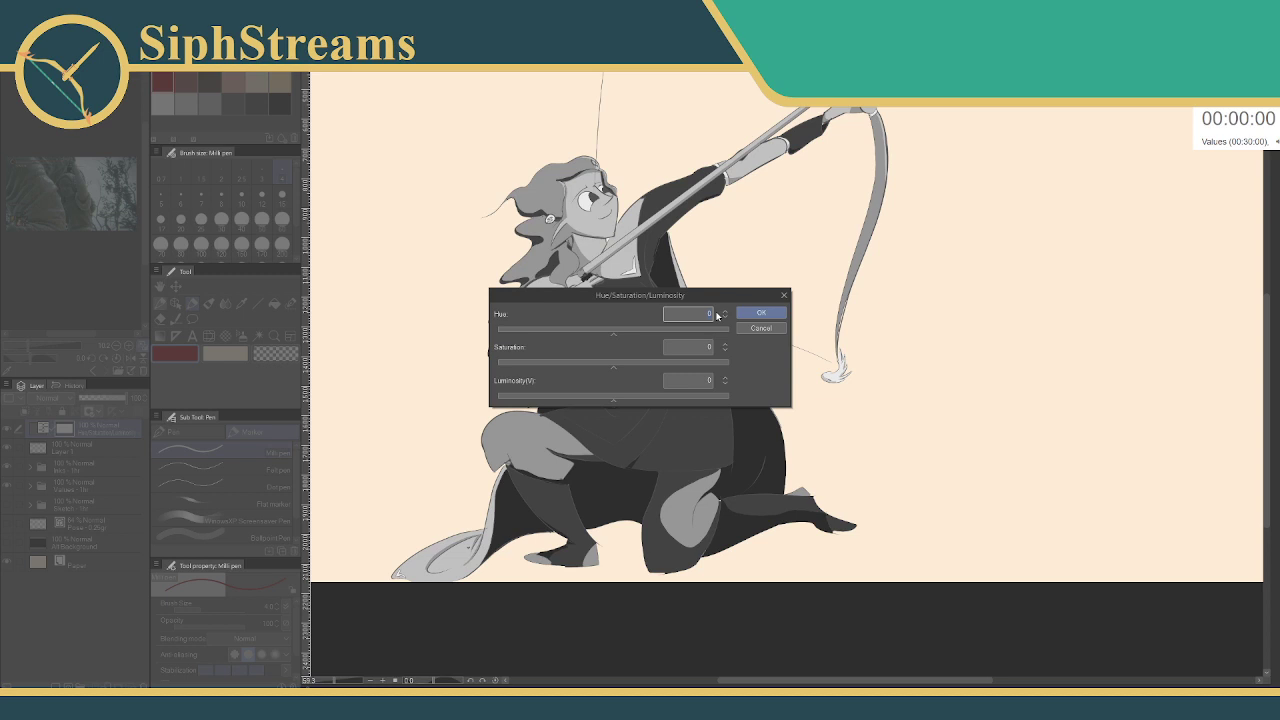
{"action": "type", "text": "255"}
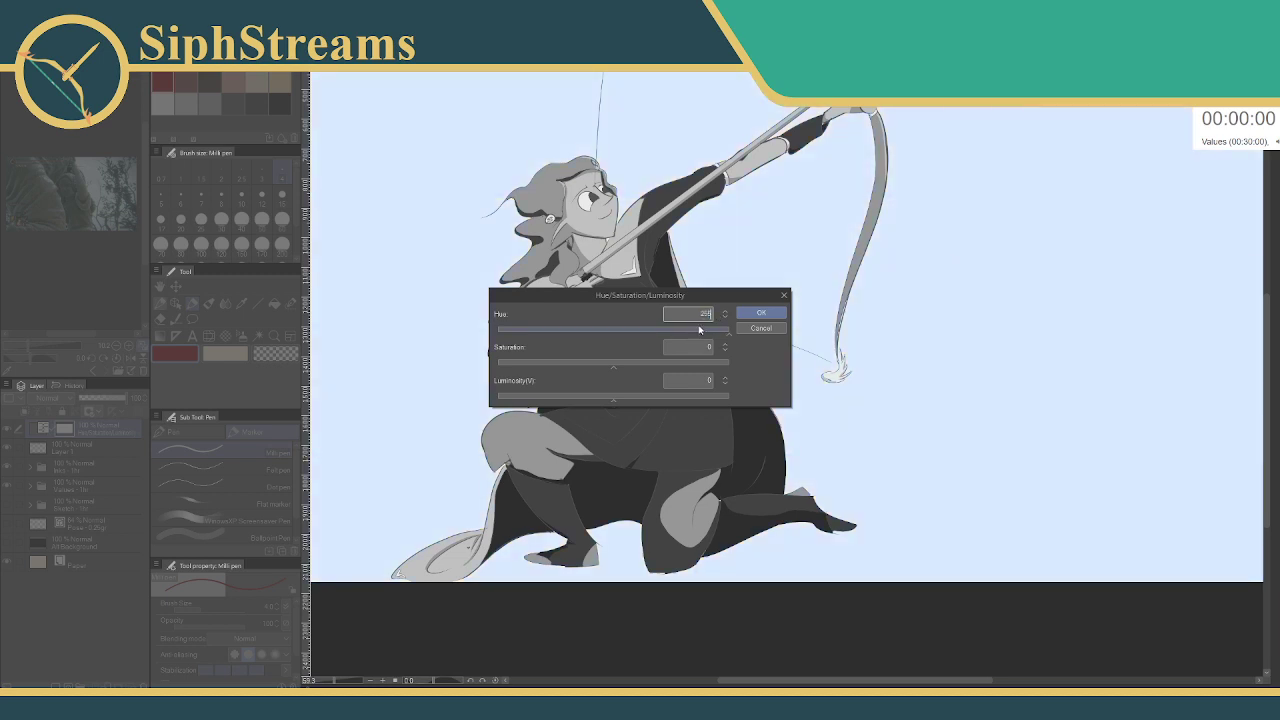
{"action": "key", "text": "BackSpace"}
{"action": "key", "text": "BackSpace"}
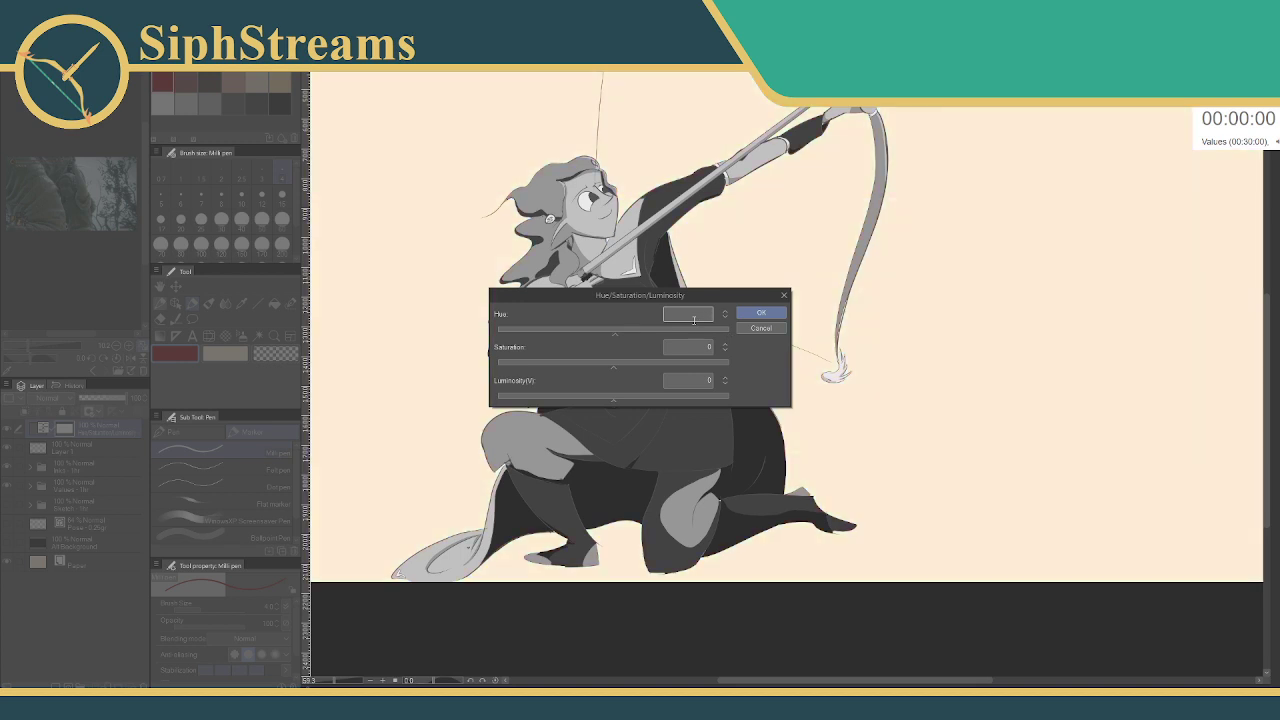
- Set the correction layer's hue to 123 and its saturation to 50
{"action": "type", "text": "755"}
{"action": "key", "text": "BackSpace"}
{"action": "key", "text": "BackSpace"}
{"action": "key", "text": "BackSpace"}
{"action": "type", "text": "123"}
{"action": "left_click", "coordinate": [706, 347]}
{"action": "left_click", "coordinate": [726, 343]}
{"action": "type", "text": "0"}
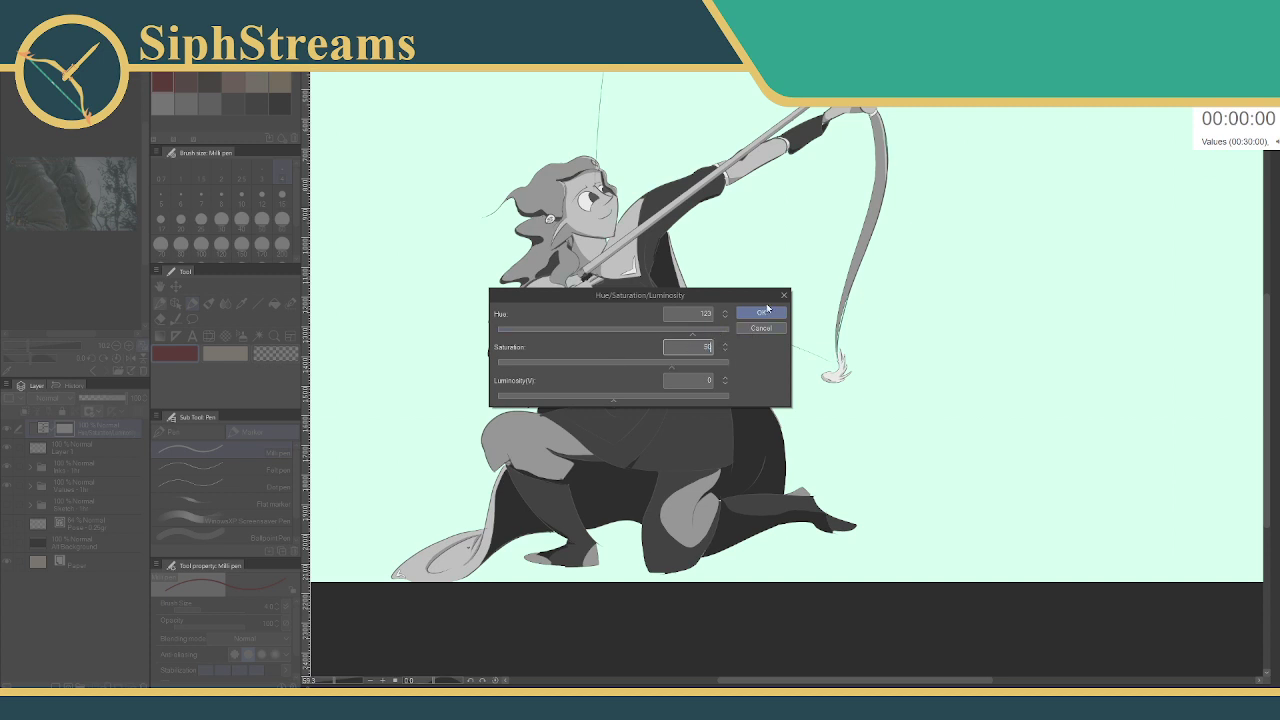
{"action": "left_click", "coordinate": [760, 314]}
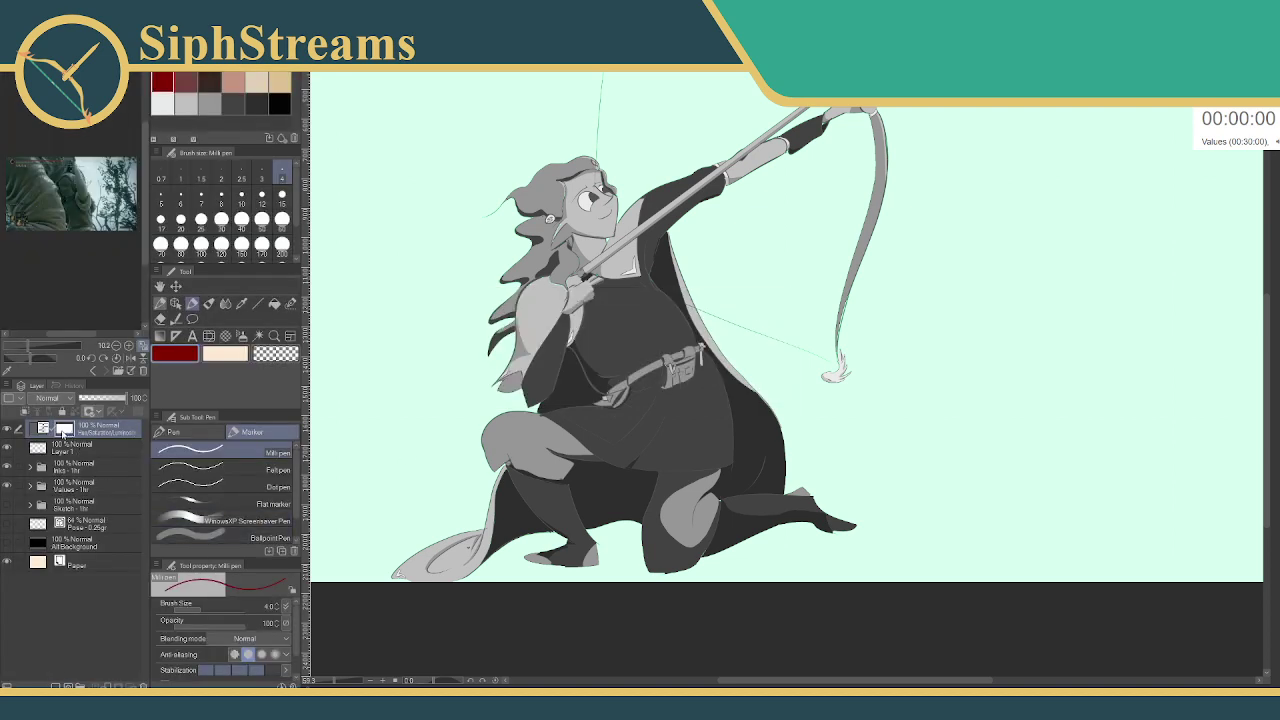
- Move the correction layer below the empty Layer 1 and compare the artwork with the correction shown and hidden
{"action": "left_click_drag", "start_coordinate": [70, 435], "coordinate": [86, 456]}
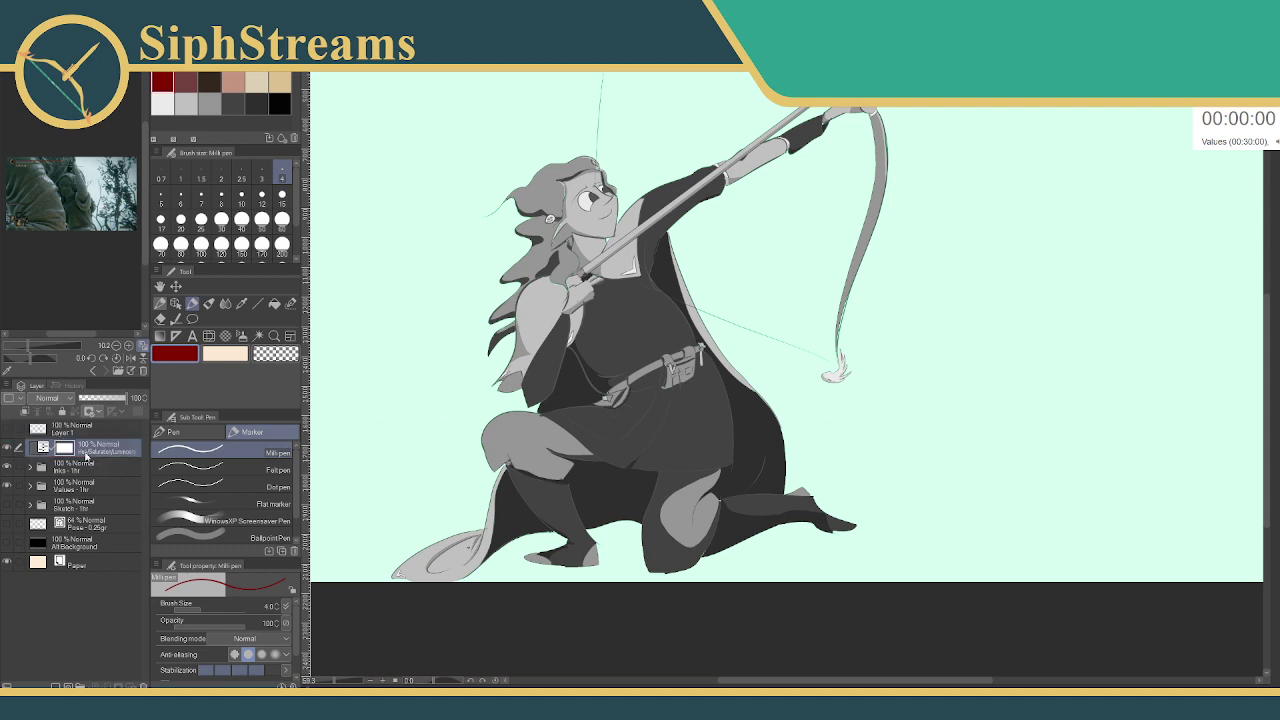
{"action": "double_click", "coordinate": [42, 451]}
{"action": "left_click", "coordinate": [760, 314]}
{"action": "left_click", "coordinate": [66, 449]}
{"action": "scroll", "coordinate": [567, 200], "scroll_direction": "up", "scroll_amount": 4}
{"action": "scroll", "coordinate": [790, 380], "scroll_direction": "down", "scroll_amount": 5}
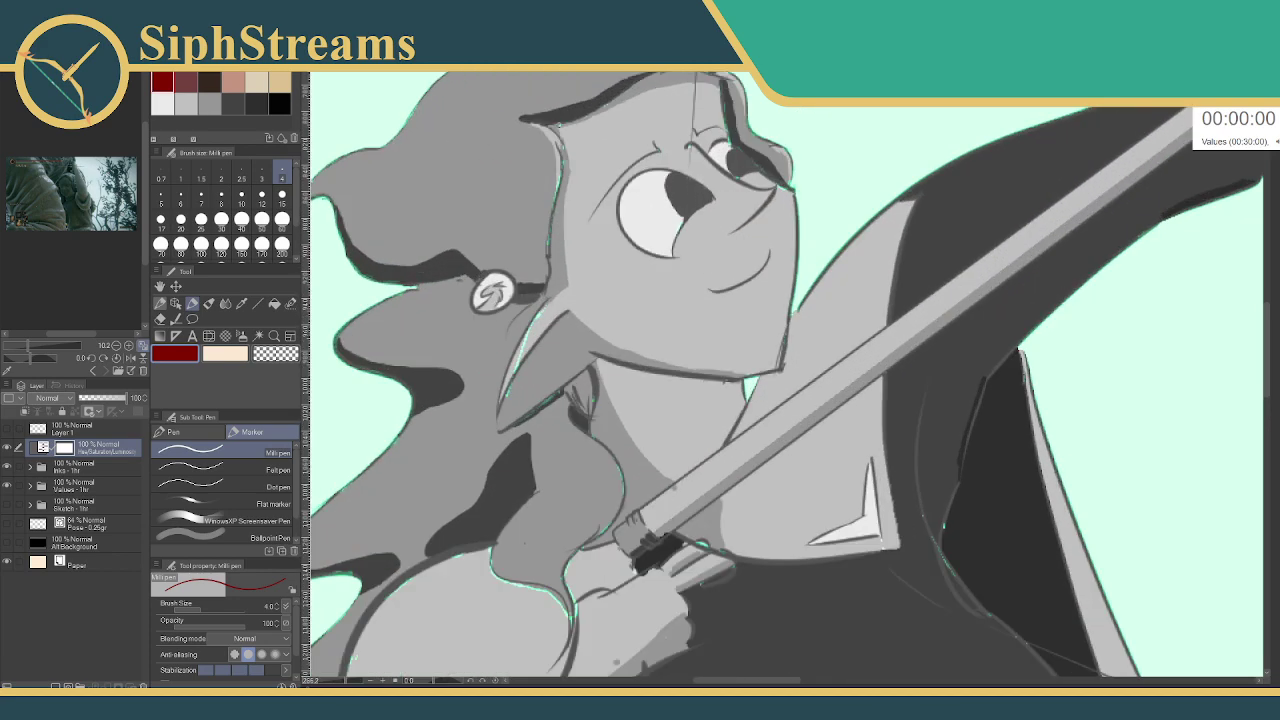
{"action": "scroll", "coordinate": [790, 380], "scroll_direction": "up", "scroll_amount": 2}
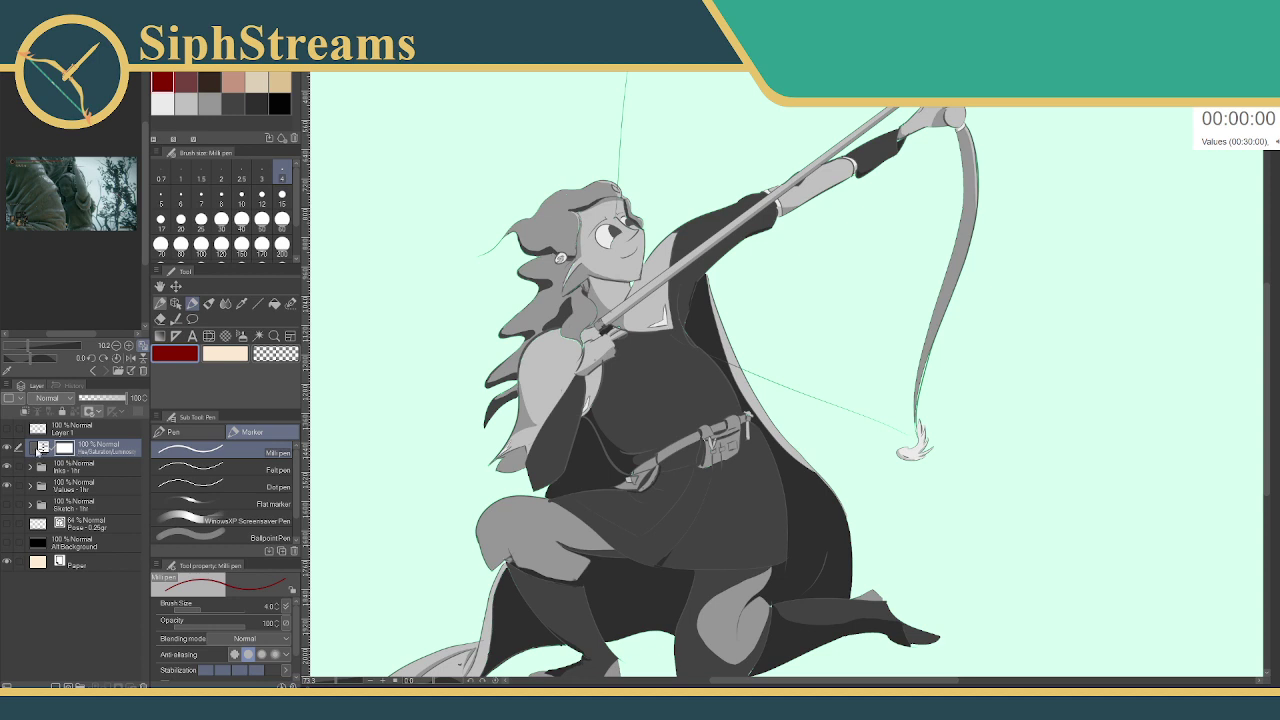
{"action": "left_click", "coordinate": [6, 448]}
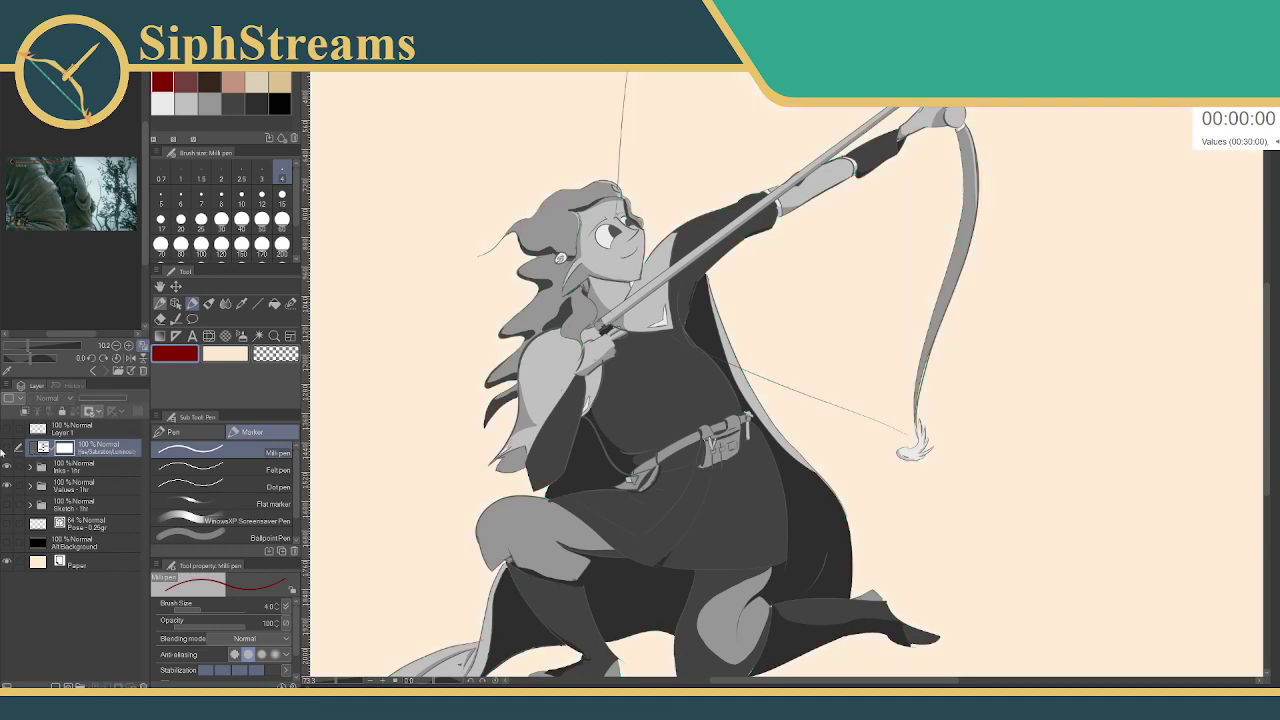
{"action": "left_click", "coordinate": [8, 450]}
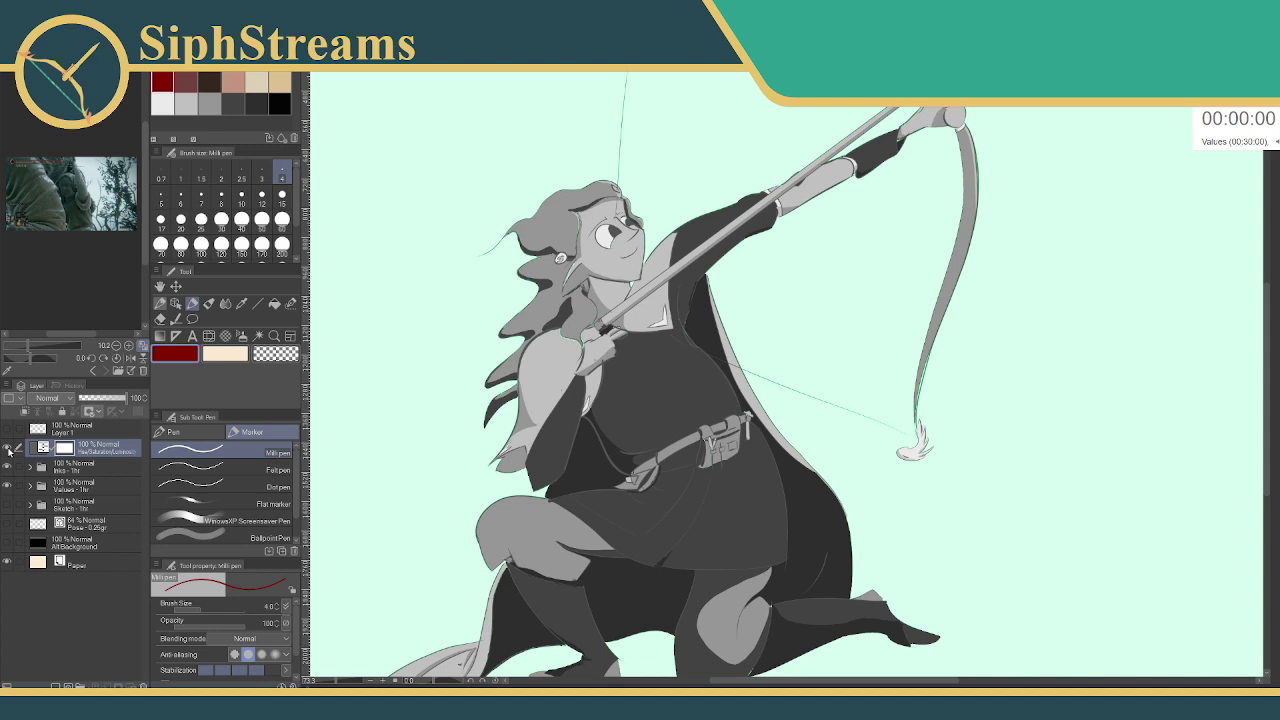
{"action": "left_click", "coordinate": [8, 450]}
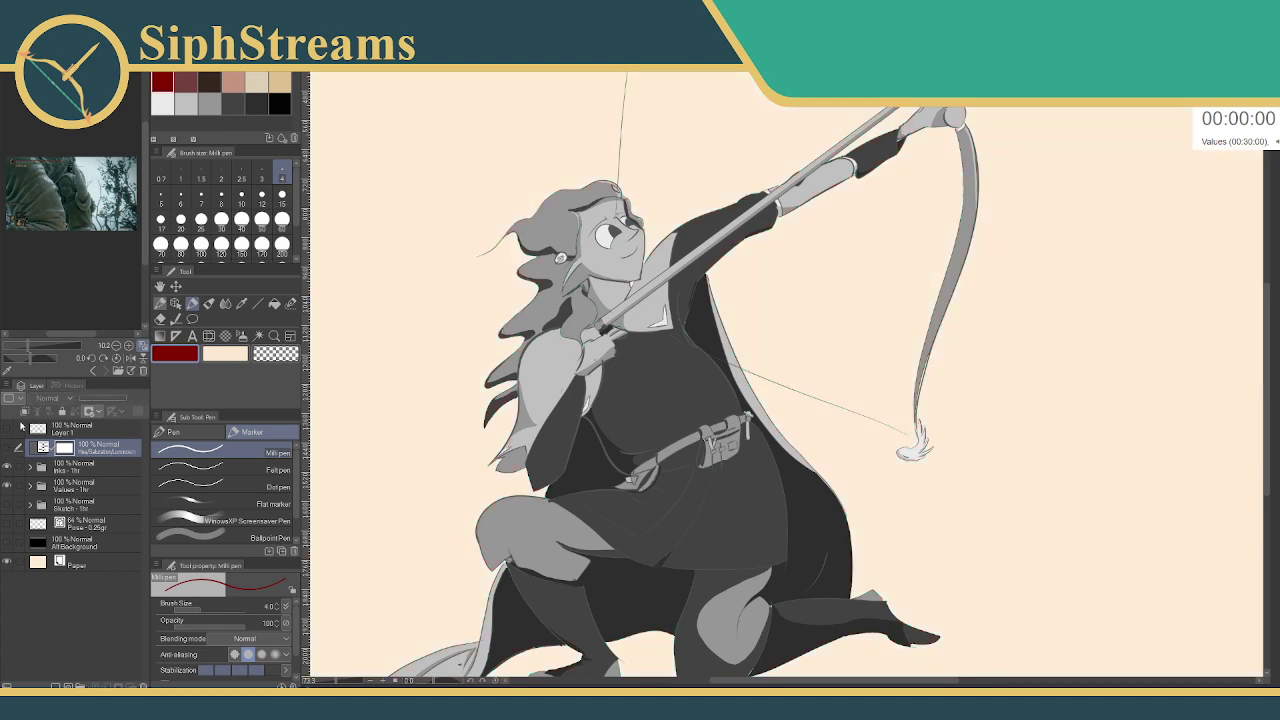
- Delete the empty Layer 1 and the Hue/Saturation/Luminosity correction layer above the inks folder
{"action": "right_click", "coordinate": [66, 432]}
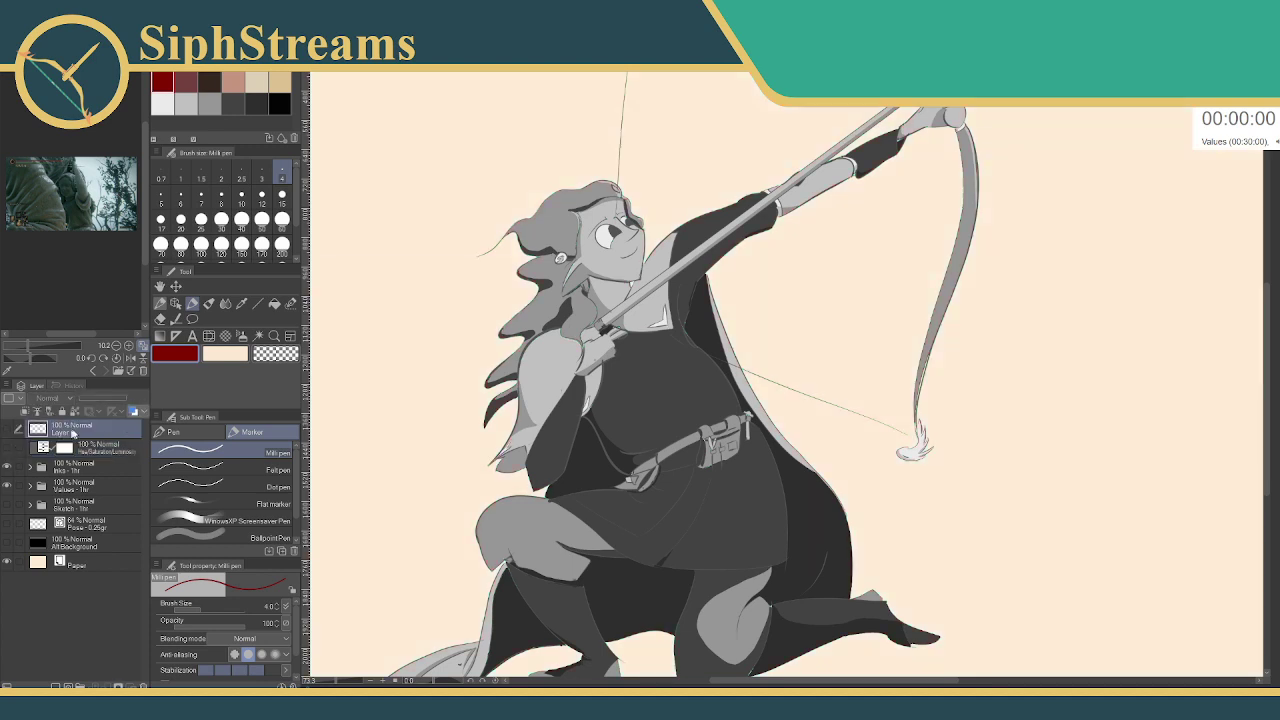
{"action": "left_click", "coordinate": [125, 230]}
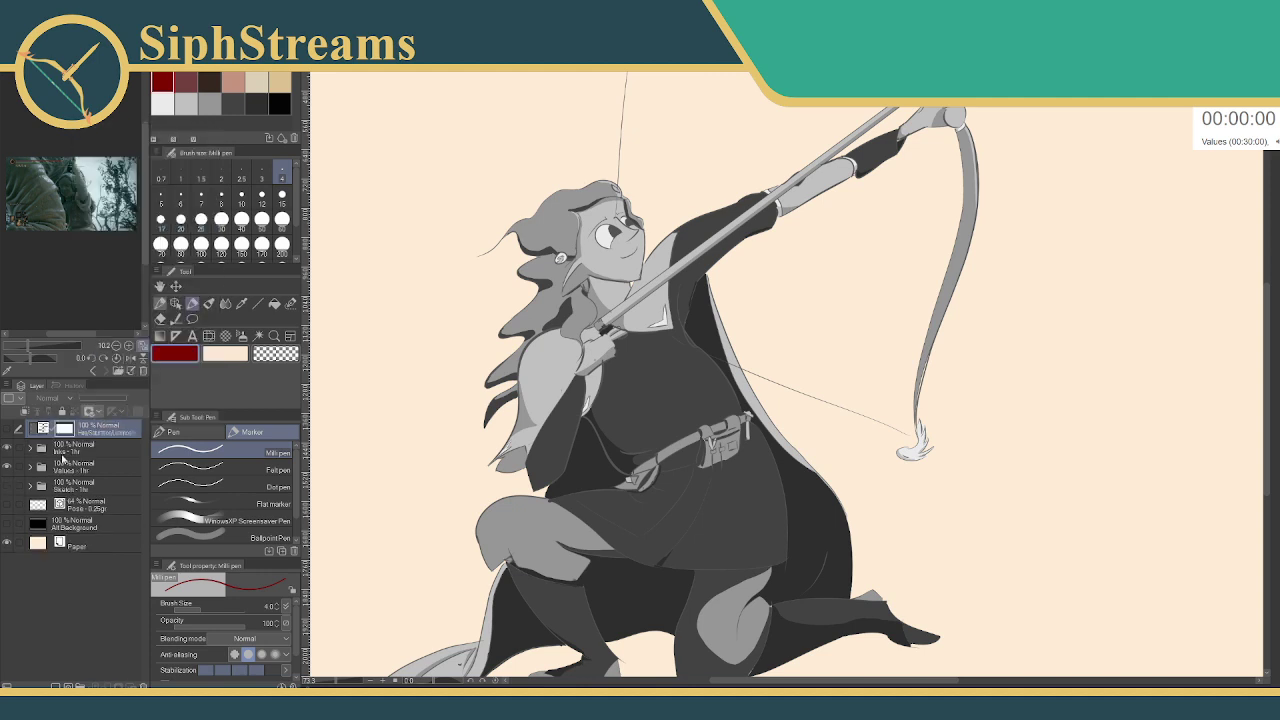
{"action": "right_click", "coordinate": [82, 430]}
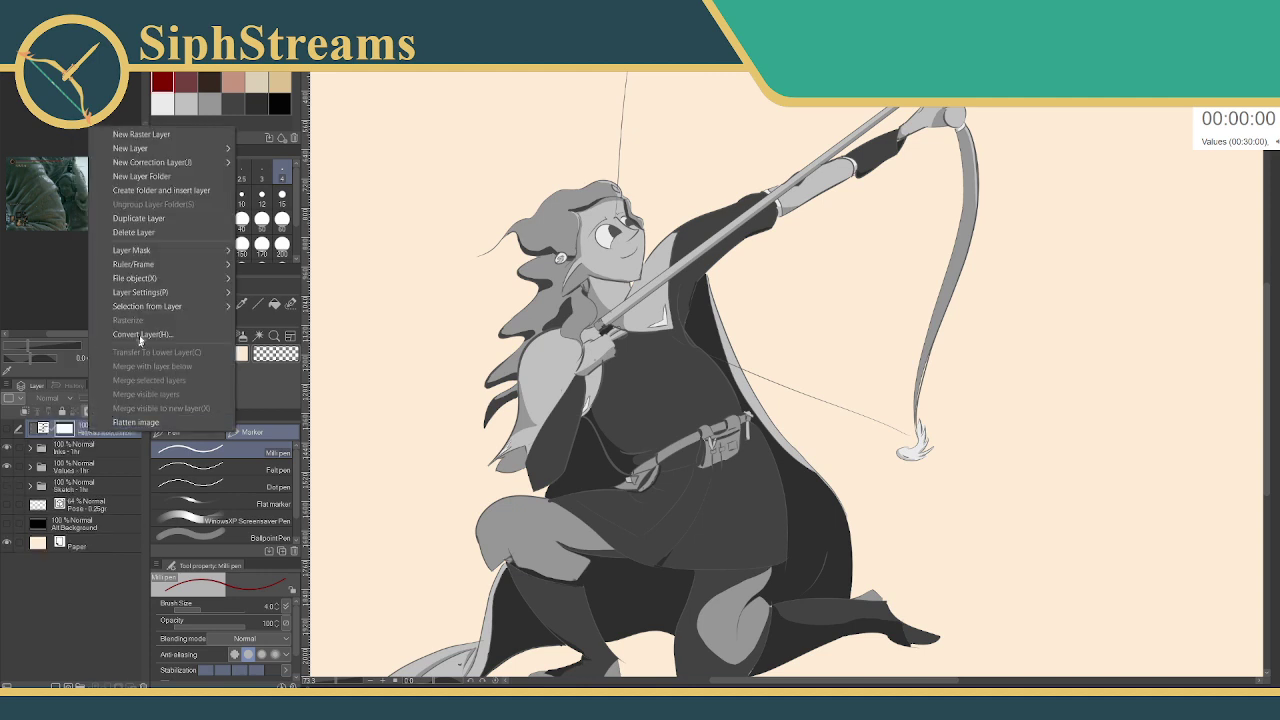
{"action": "left_click", "coordinate": [132, 232]}
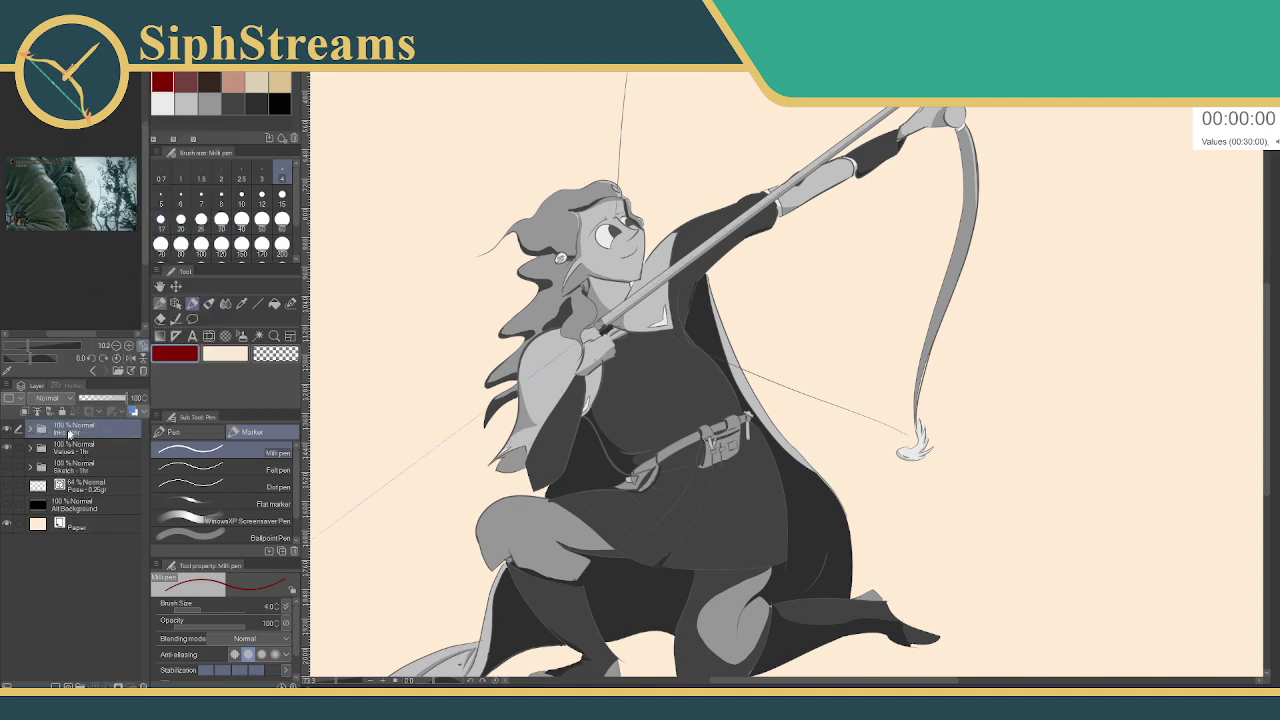
- Add a Hue/Saturation/Luminosity correction layer above the Shade/Highlight layer in the values folder, with the hue set to 135
{"action": "left_click", "coordinate": [31, 448]}
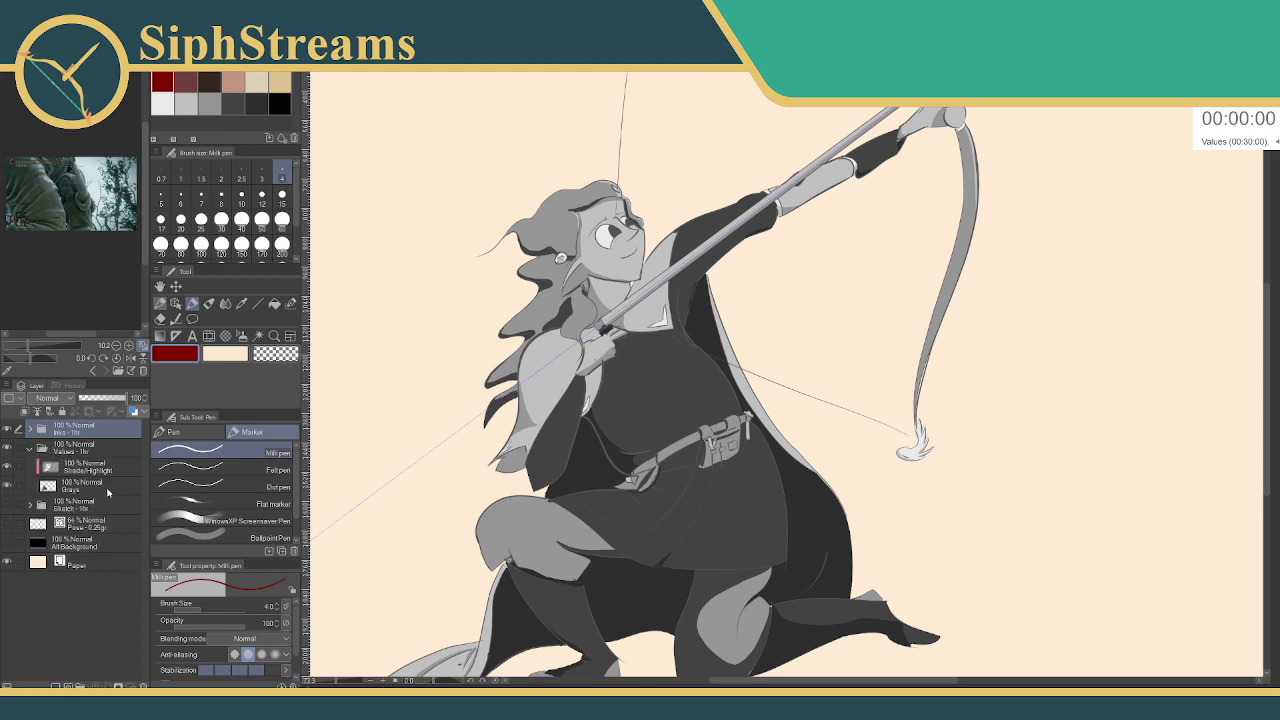
{"action": "left_click", "coordinate": [75, 463]}
{"action": "left_click", "coordinate": [73, 451]}
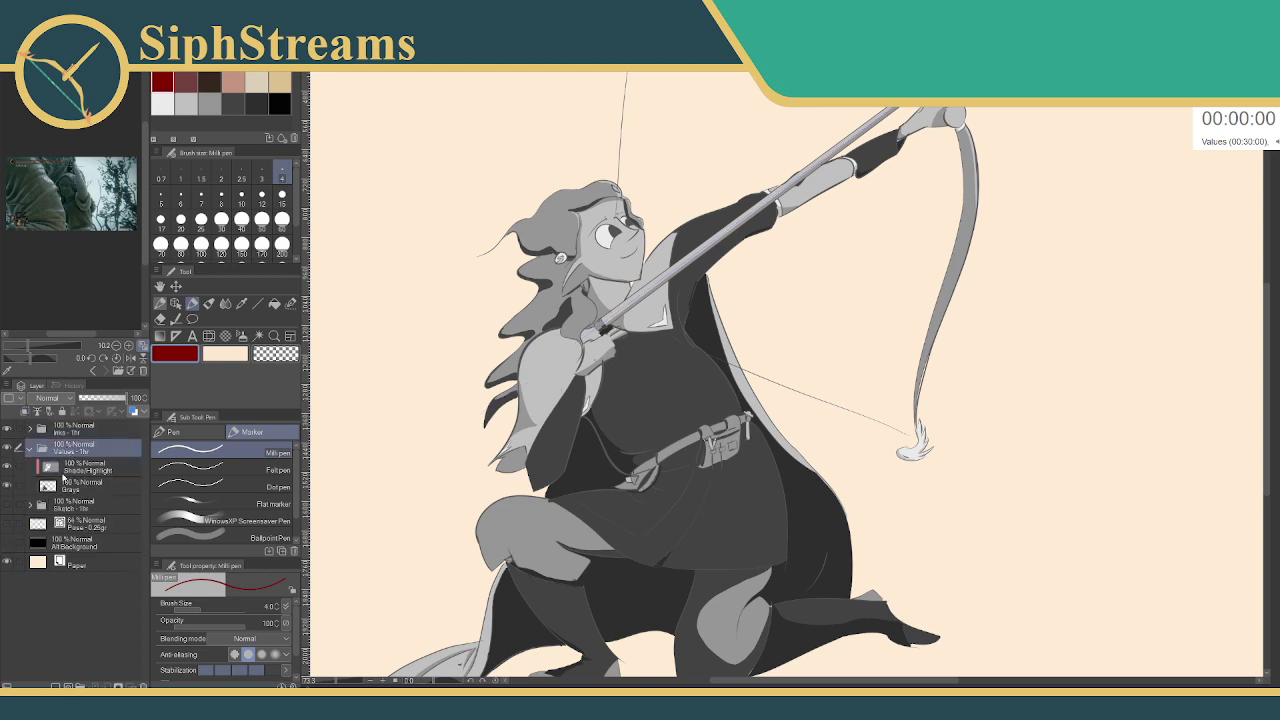
{"action": "right_click", "coordinate": [69, 462]}
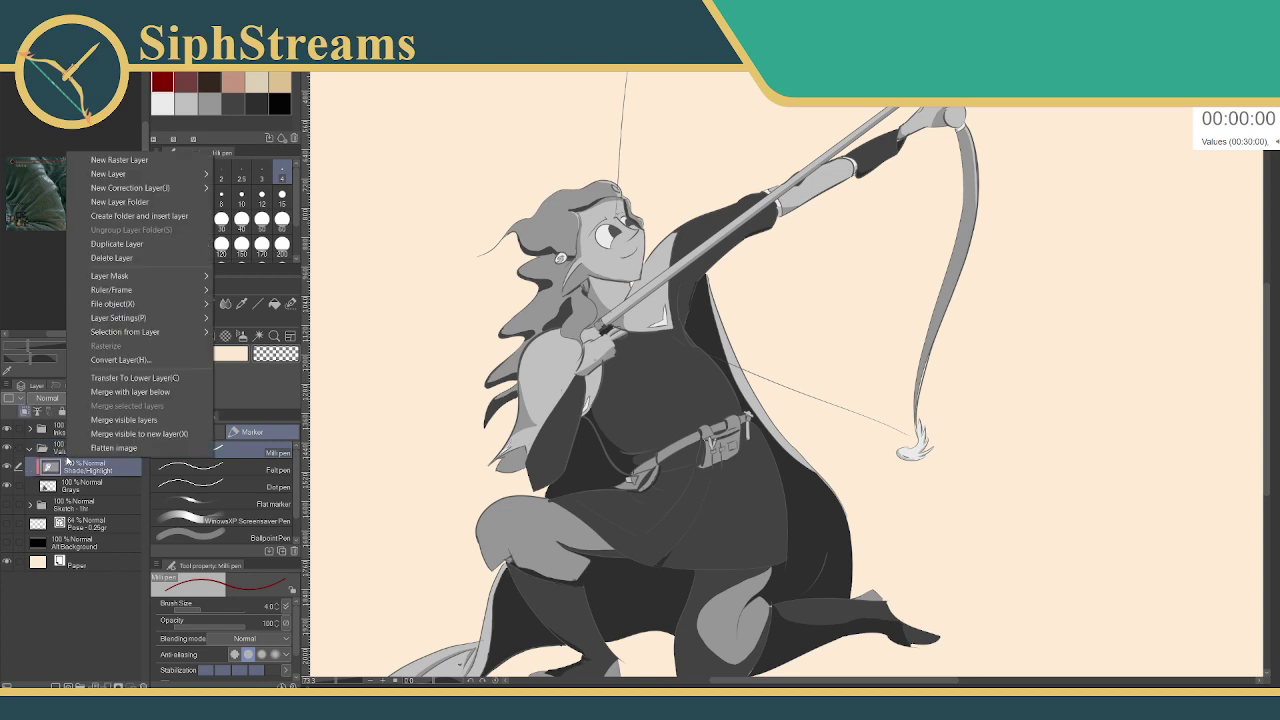
{"action": "mouse_move", "coordinate": [130, 188]}
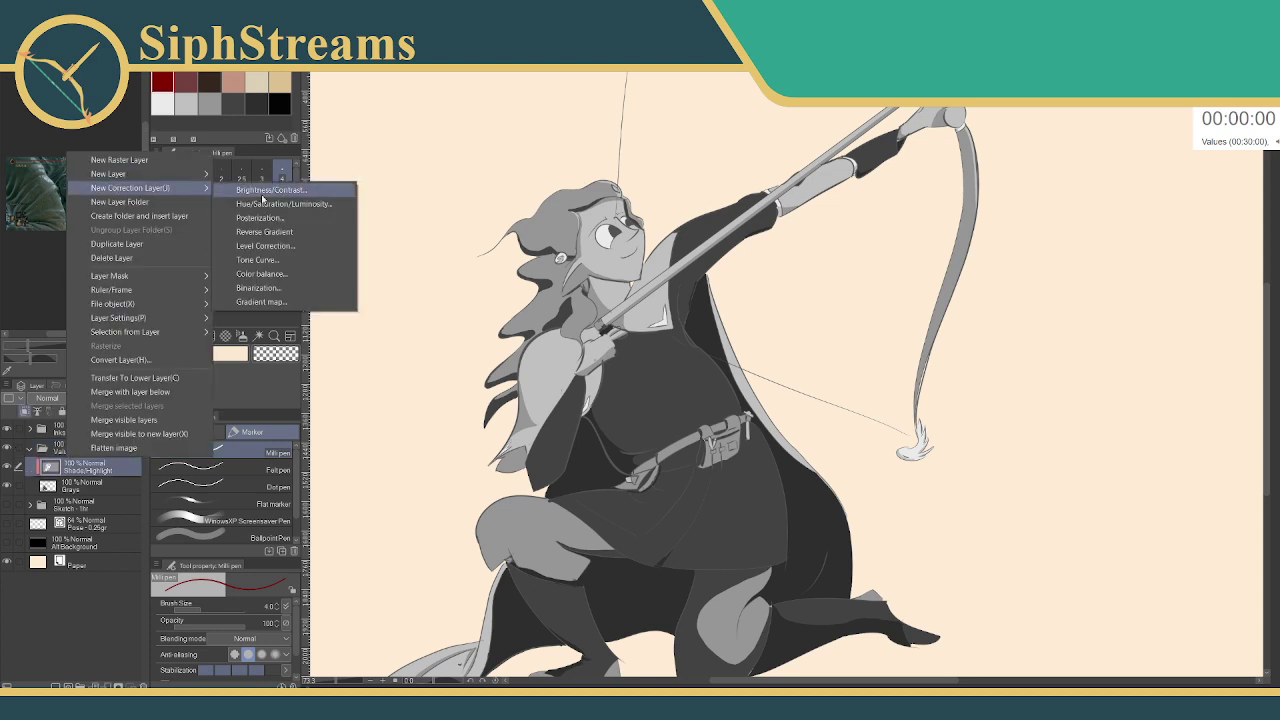
{"action": "left_click", "coordinate": [283, 204]}
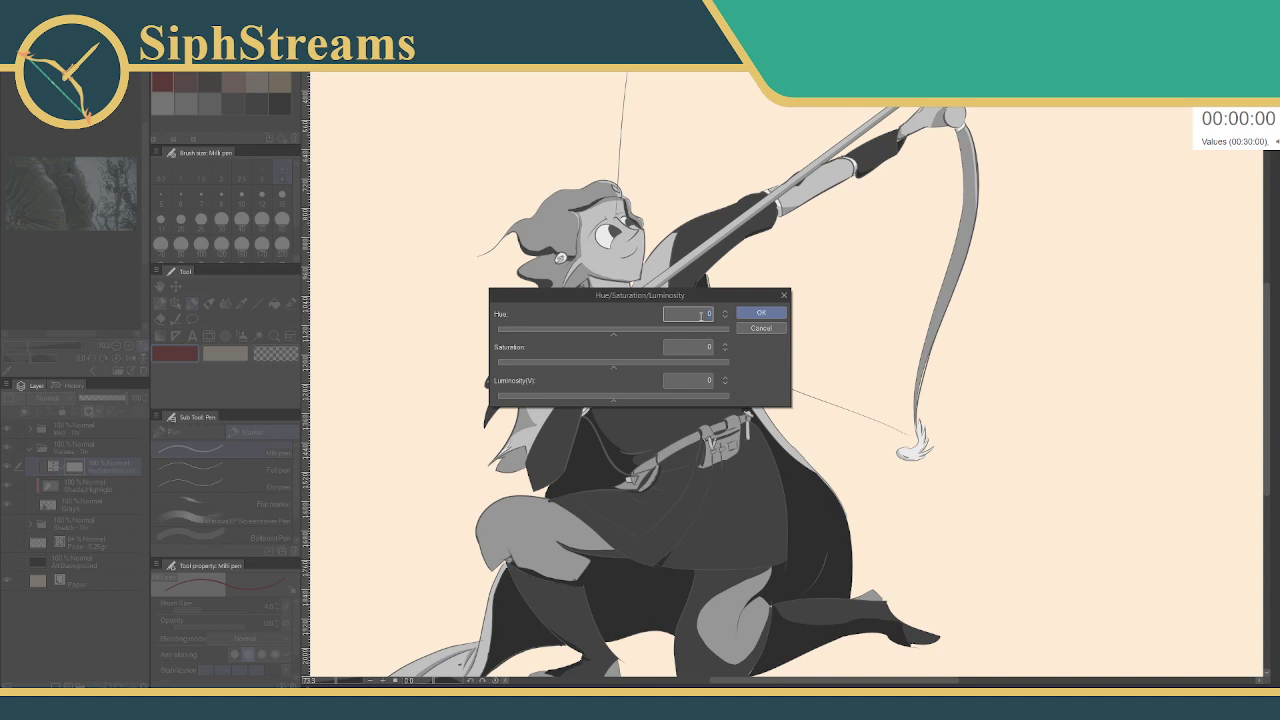
{"action": "left_click", "coordinate": [694, 343]}
{"action": "left_click", "coordinate": [705, 315]}
{"action": "type", "text": "135"}
{"action": "left_click", "coordinate": [672, 350]}
{"action": "left_click", "coordinate": [757, 314]}
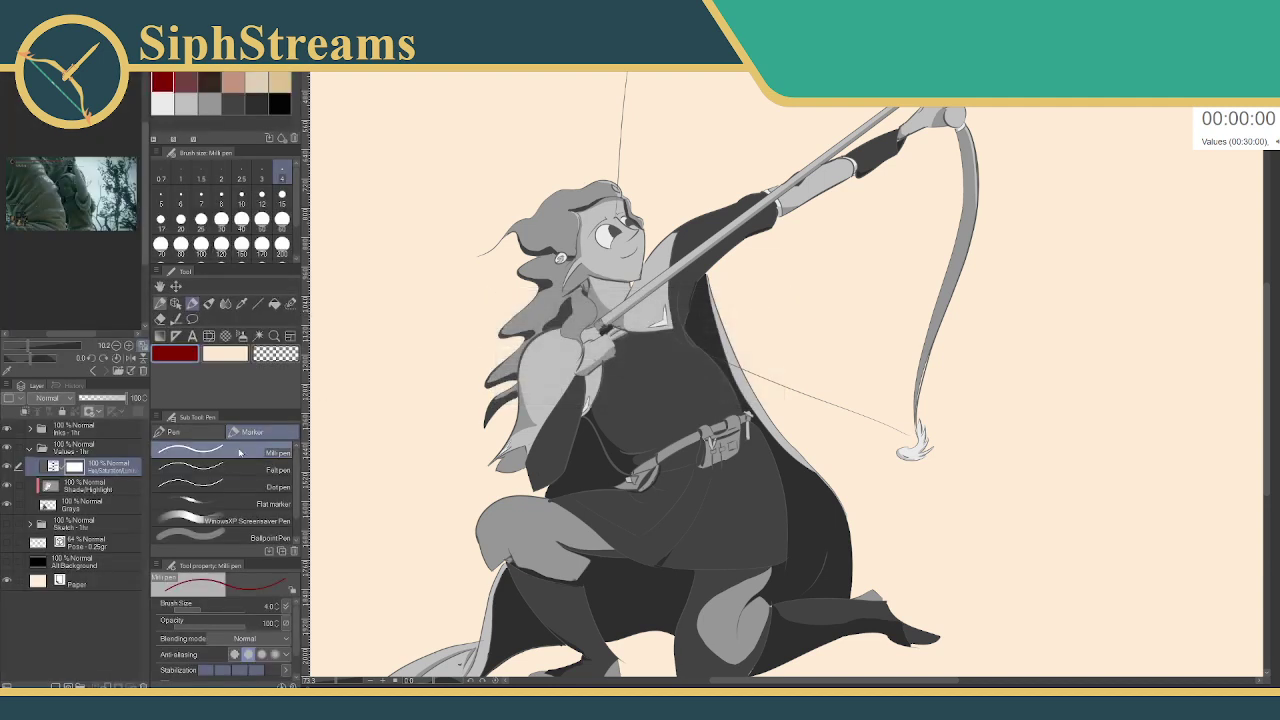
- Move the correction layer between the Shade/Highlight and Grays layers and check its effect on the whole canvas
{"action": "left_click_drag", "start_coordinate": [98, 468], "coordinate": [100, 490]}
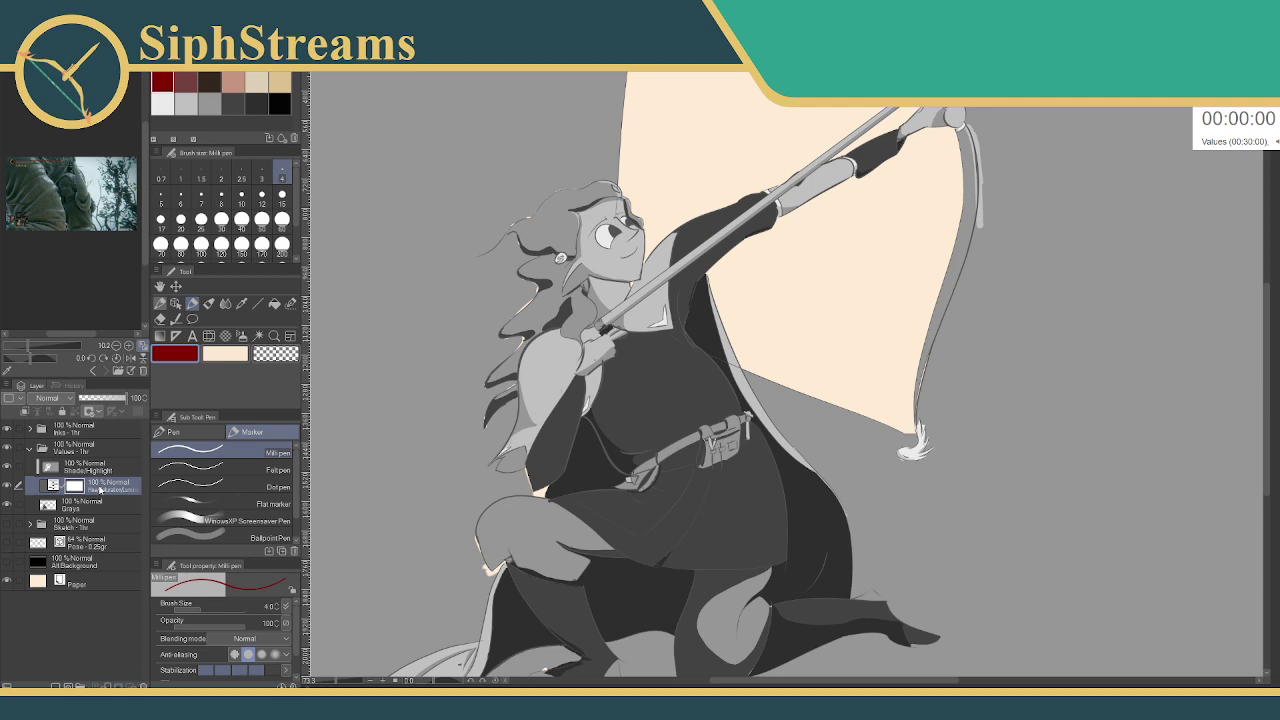
{"action": "scroll", "coordinate": [724, 336], "scroll_direction": "down", "scroll_amount": 2}
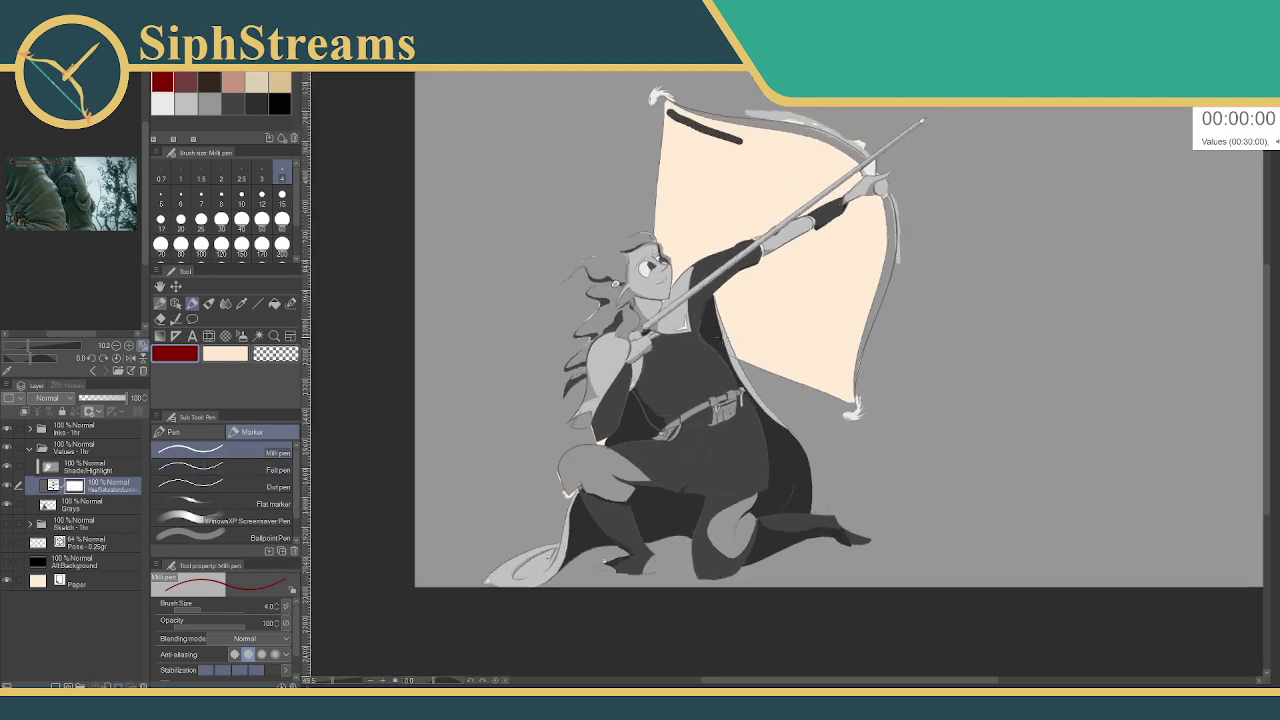
{"action": "scroll", "coordinate": [720, 336], "scroll_direction": "down", "scroll_amount": 3}
{"action": "scroll", "coordinate": [720, 336], "scroll_direction": "up", "scroll_amount": 1}
{"action": "left_click_drag", "start_coordinate": [721, 338], "coordinate": [687, 376]}
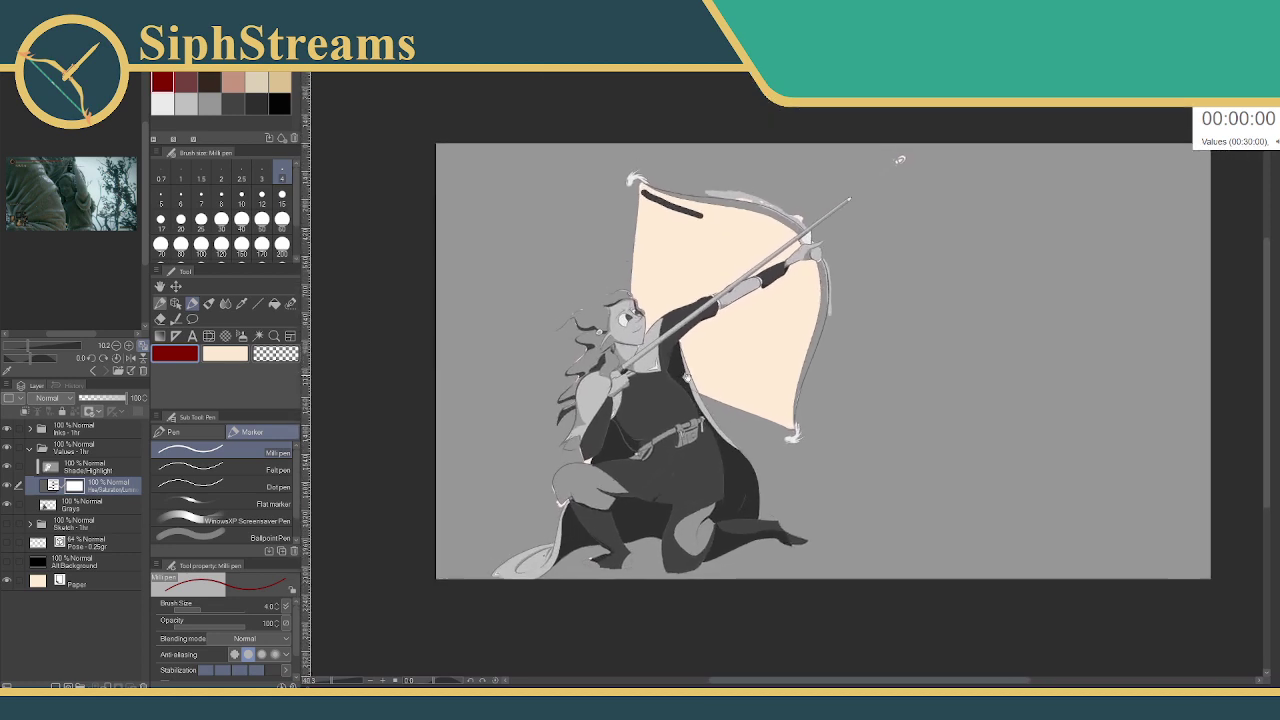
- Move the Hue/Saturation/Luminosity correction layer below the Grays layer in the values folder
{"action": "left_click_drag", "start_coordinate": [900, 160], "coordinate": [906, 162]}
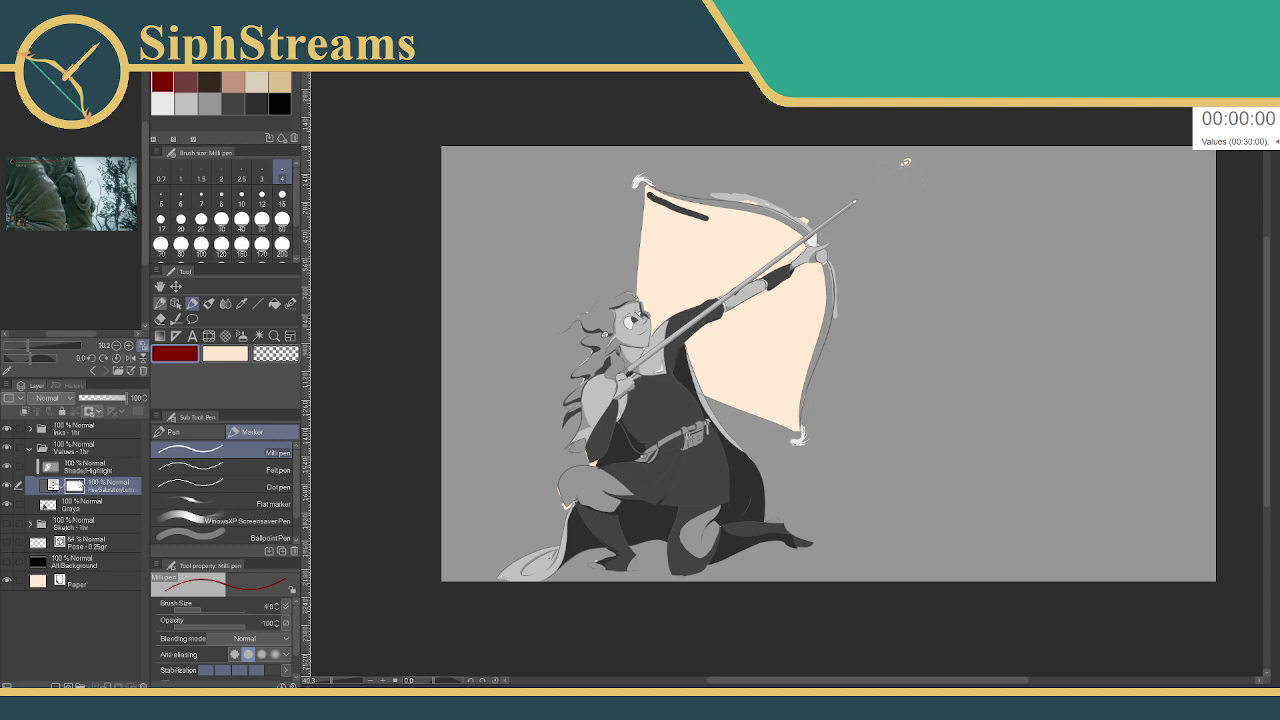
{"action": "mouse_move", "coordinate": [79, 484]}
{"action": "left_mouse_down"}
{"action": "mouse_move", "coordinate": [80, 521]}
{"action": "mouse_move", "coordinate": [84, 489]}
{"action": "mouse_move", "coordinate": [90, 515]}
{"action": "mouse_move", "coordinate": [101, 511]}
{"action": "left_mouse_up"}
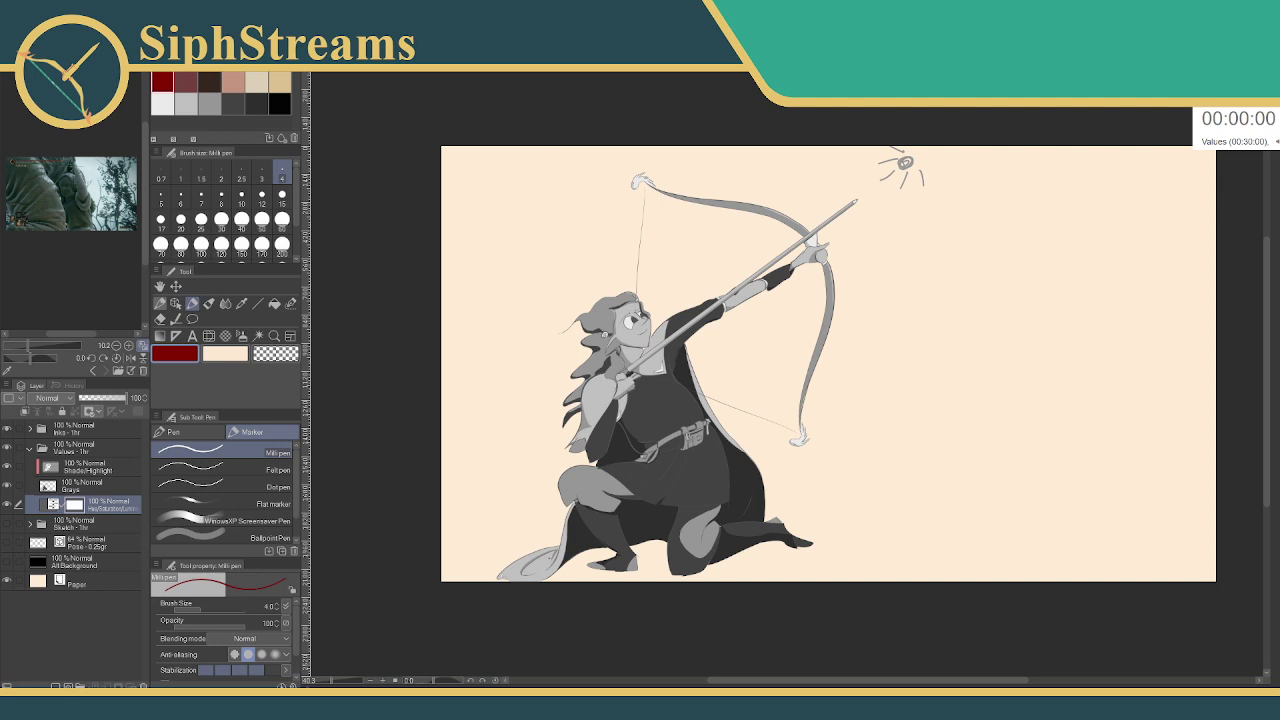
- Switch to another colour set, choose dark purple 48233C as the drawing colour and check its colour settings
{"action": "left_click", "coordinate": [232, 80]}
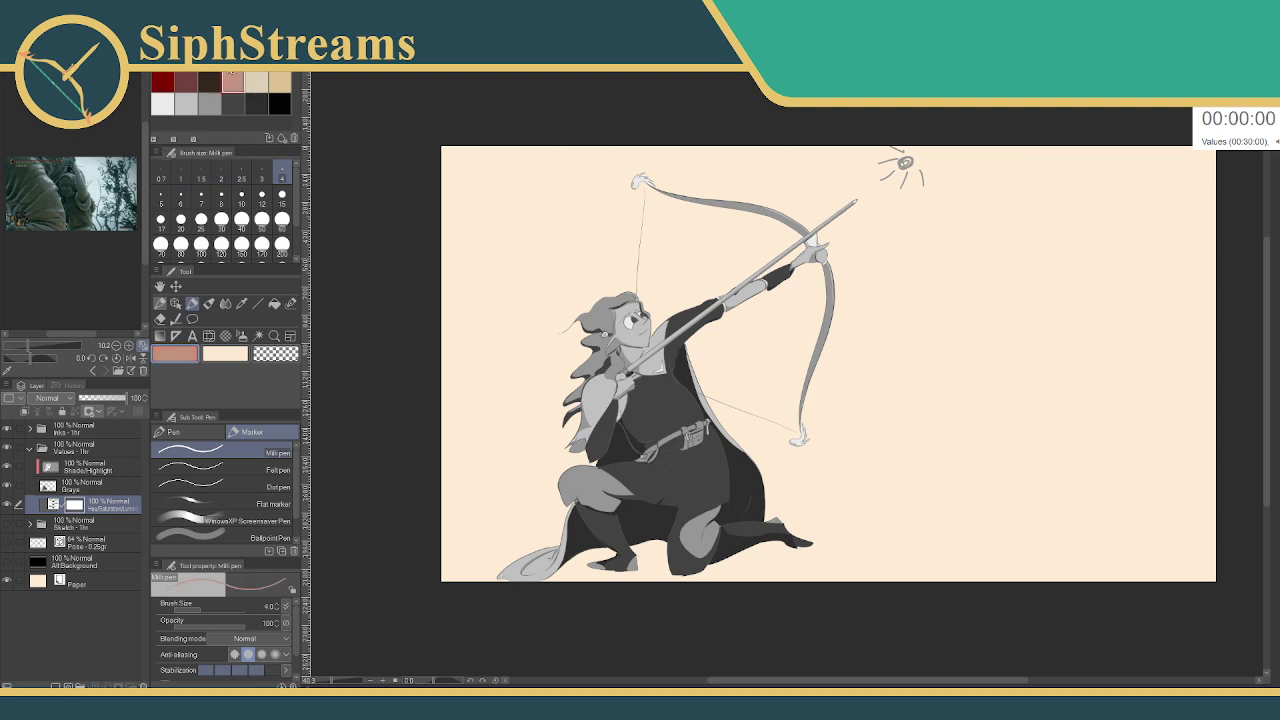
{"action": "left_click", "coordinate": [231, 74]}
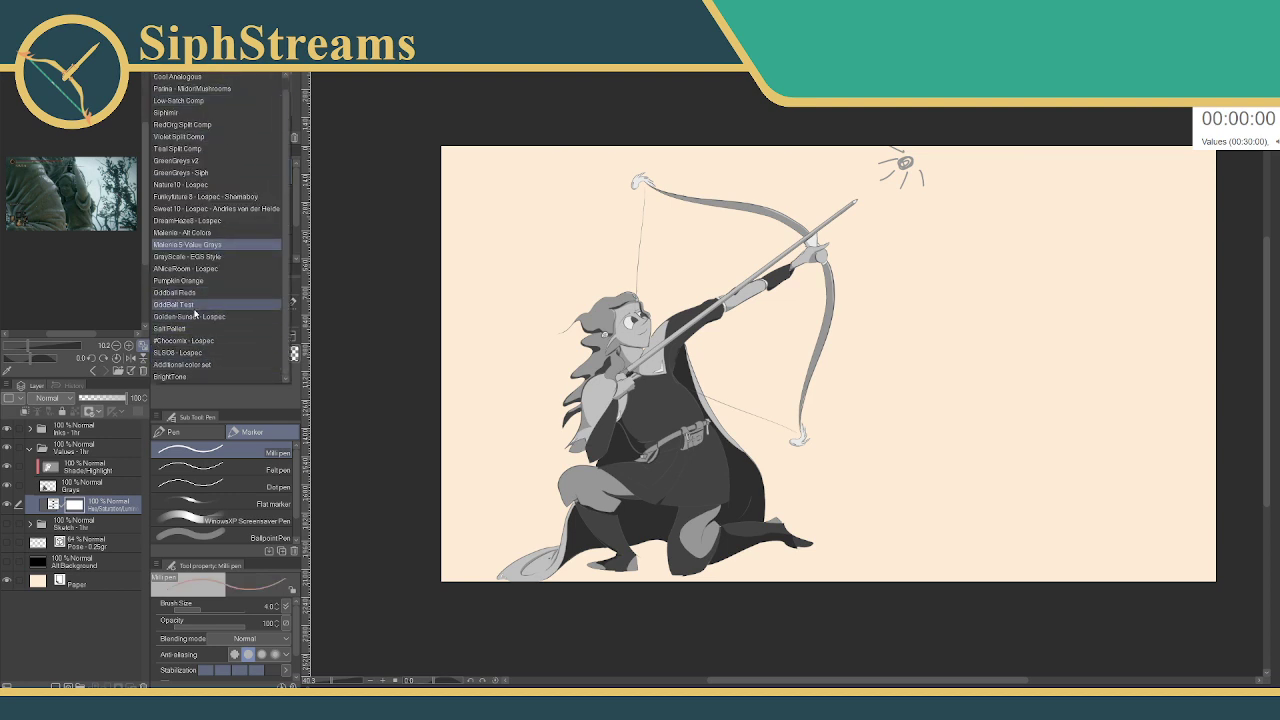
{"action": "left_click", "coordinate": [203, 114]}
{"action": "left_click", "coordinate": [166, 80]}
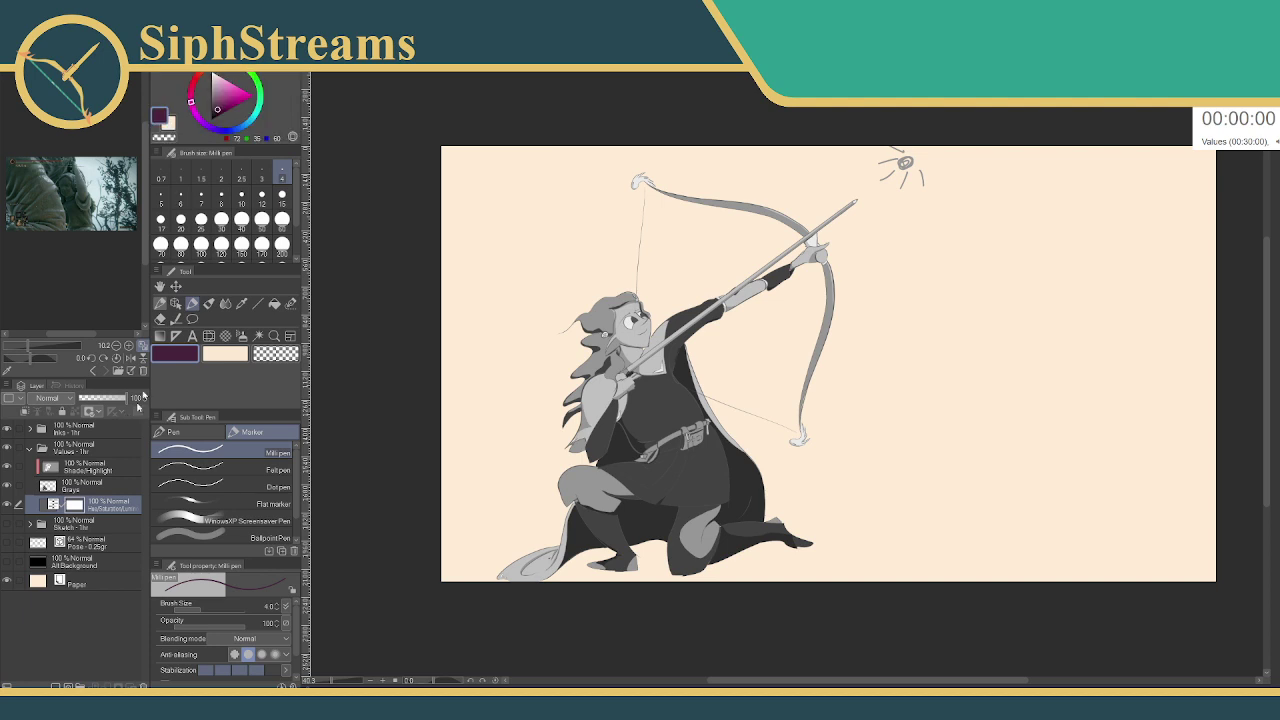
{"action": "left_click", "coordinate": [184, 352]}
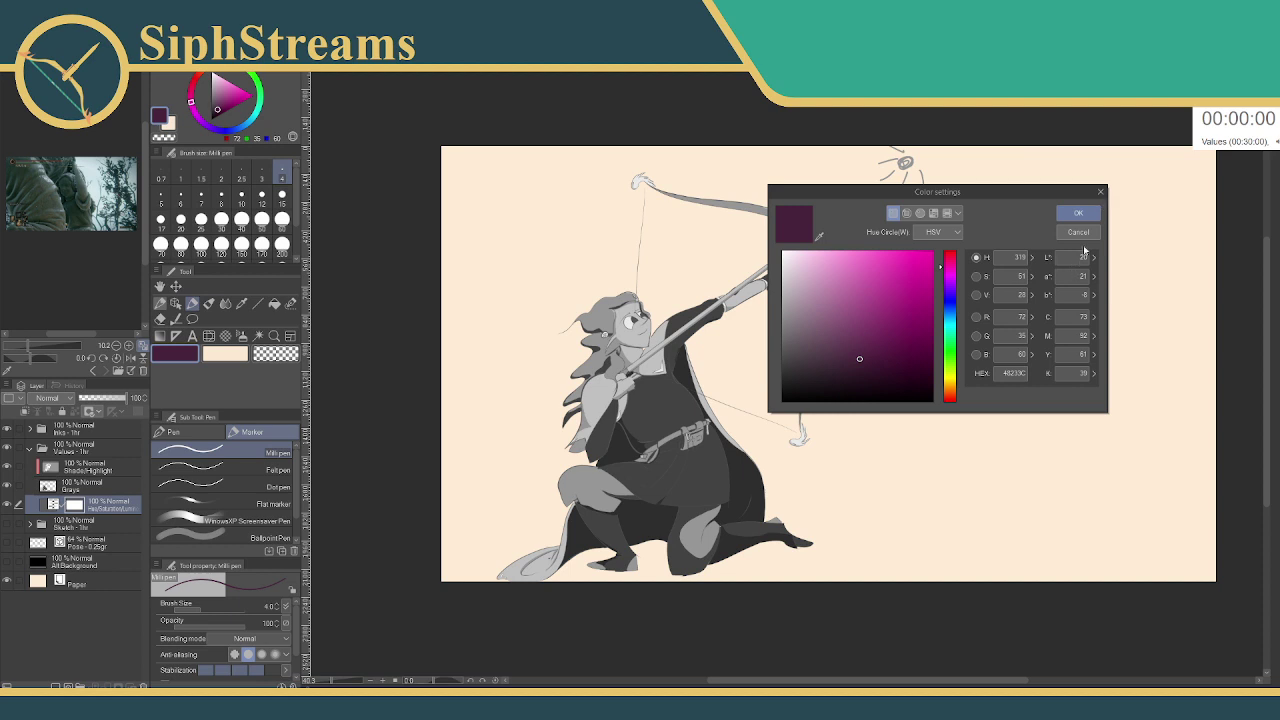
{"action": "left_click", "coordinate": [1103, 192]}
- Delete the mask of the Hue/Saturation/Luminosity correction layer below Grays and delete the layer itself
{"action": "scroll", "coordinate": [650, 430], "scroll_direction": "up", "scroll_amount": 3}
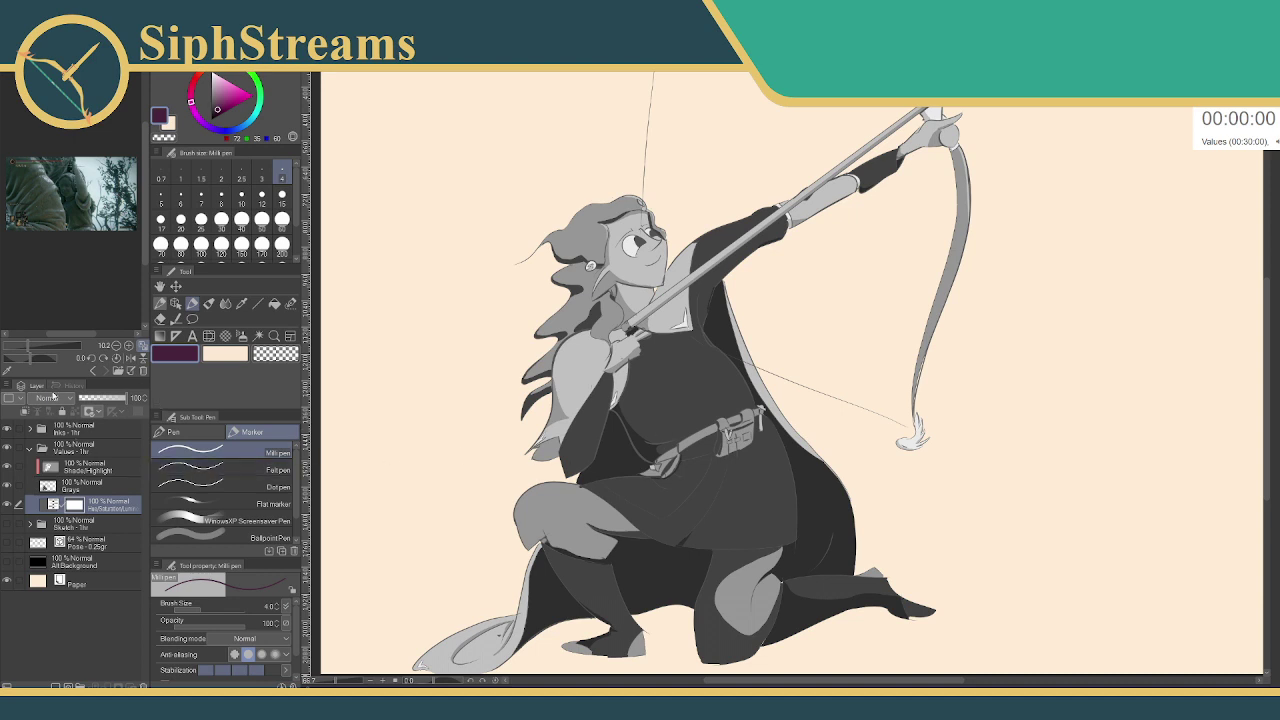
{"action": "left_click", "coordinate": [46, 398]}
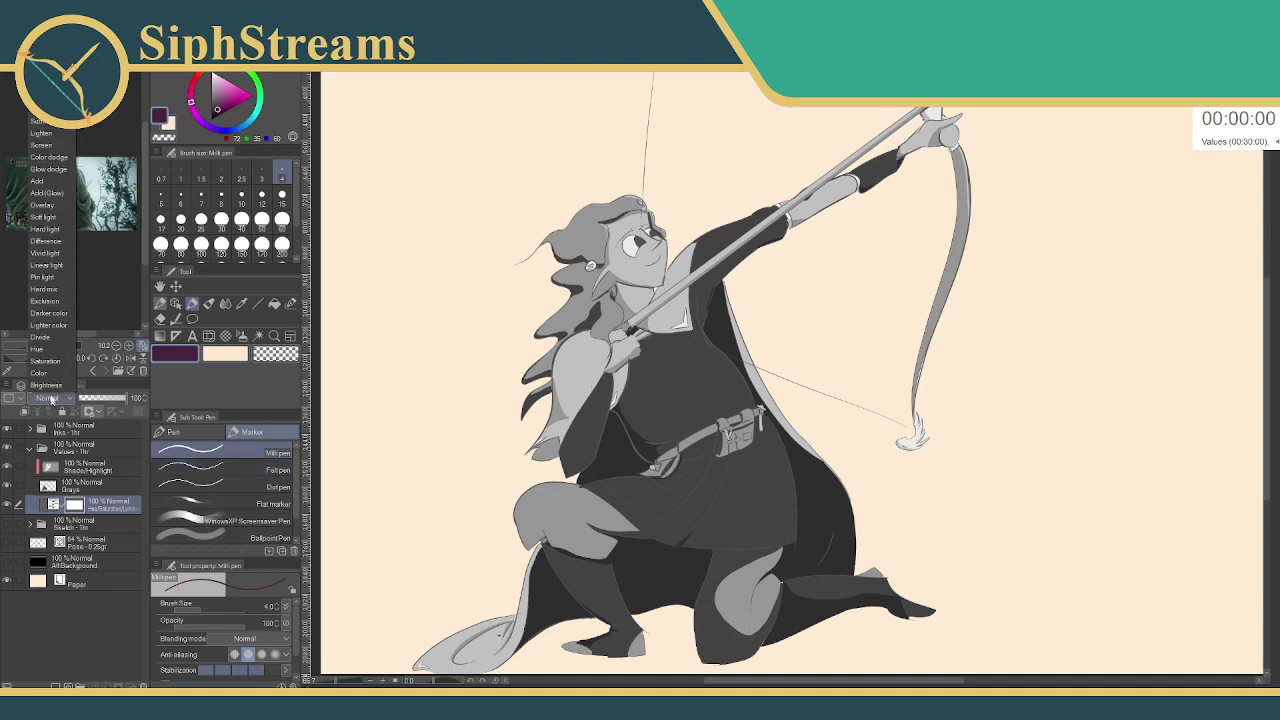
{"action": "left_click", "coordinate": [104, 503]}
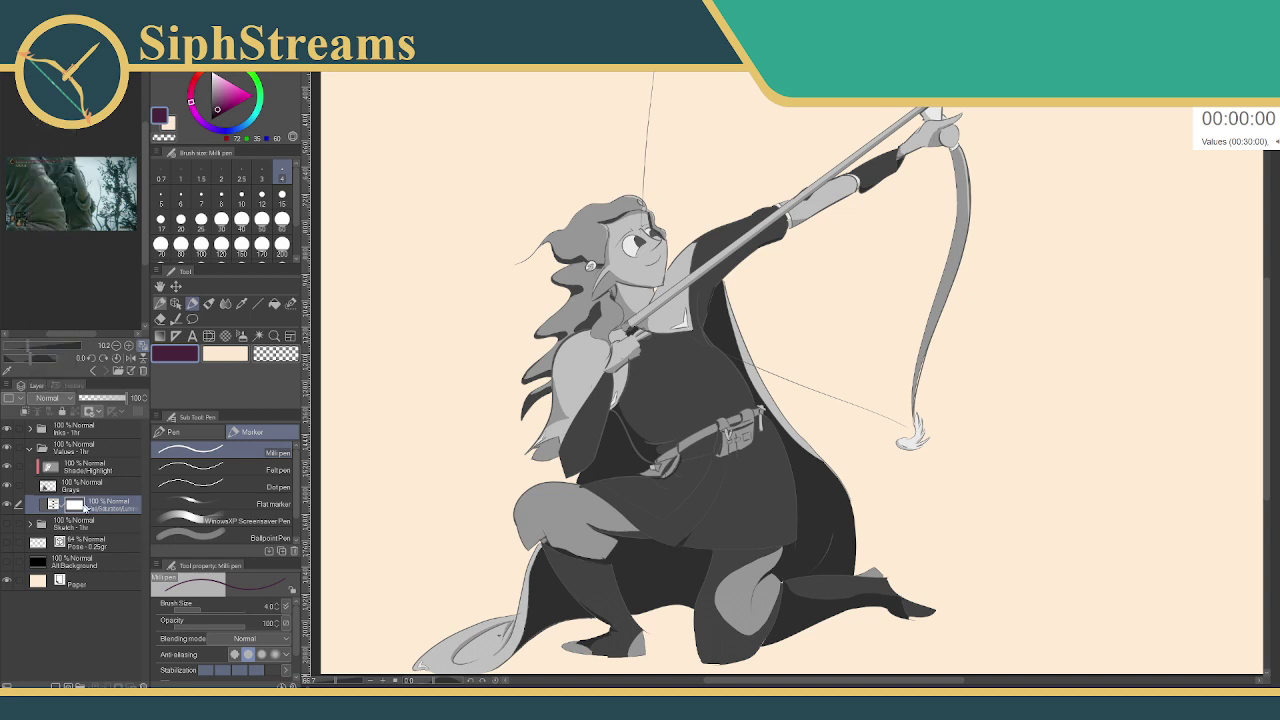
{"action": "right_click", "coordinate": [86, 508]}
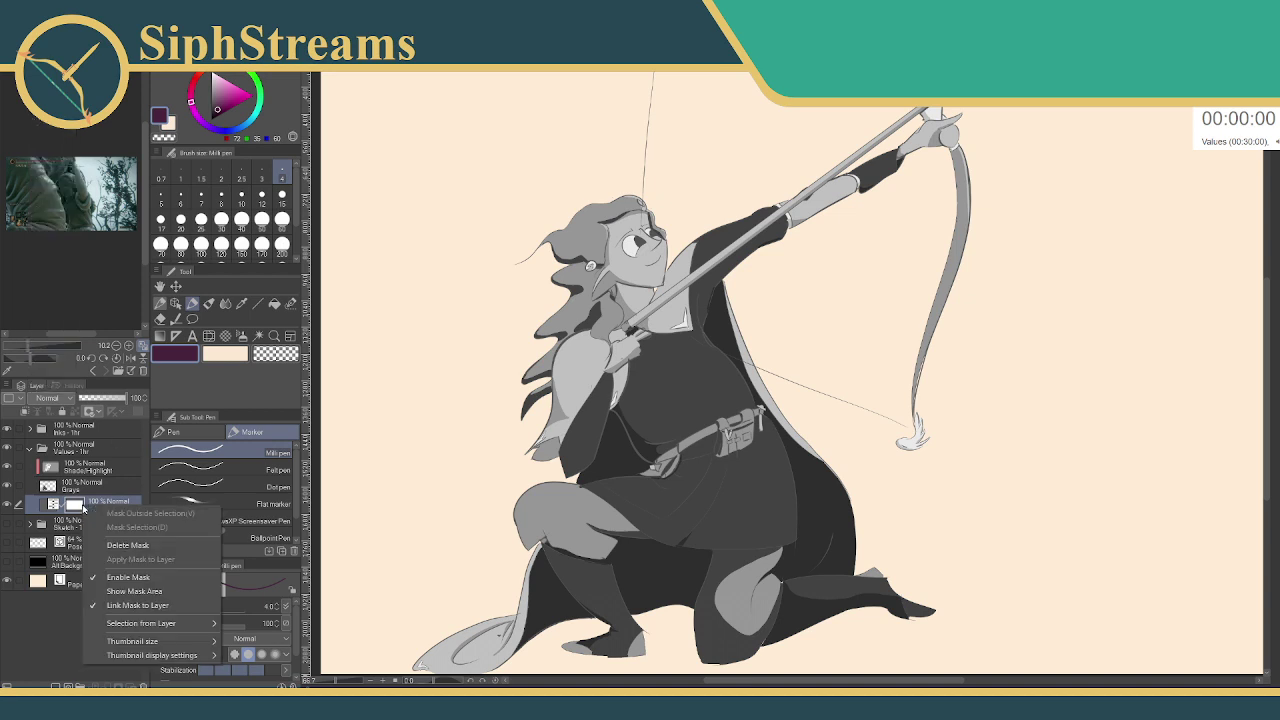
{"action": "left_click", "coordinate": [137, 546]}
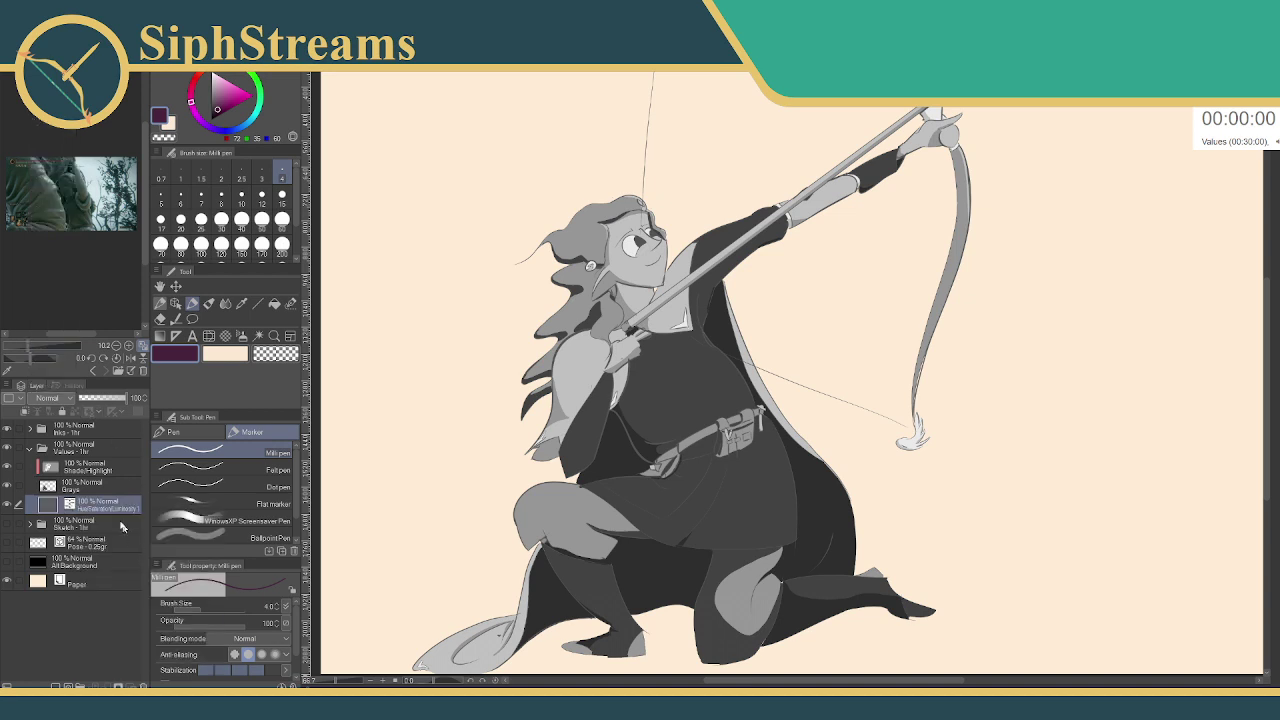
{"action": "right_click", "coordinate": [93, 504]}
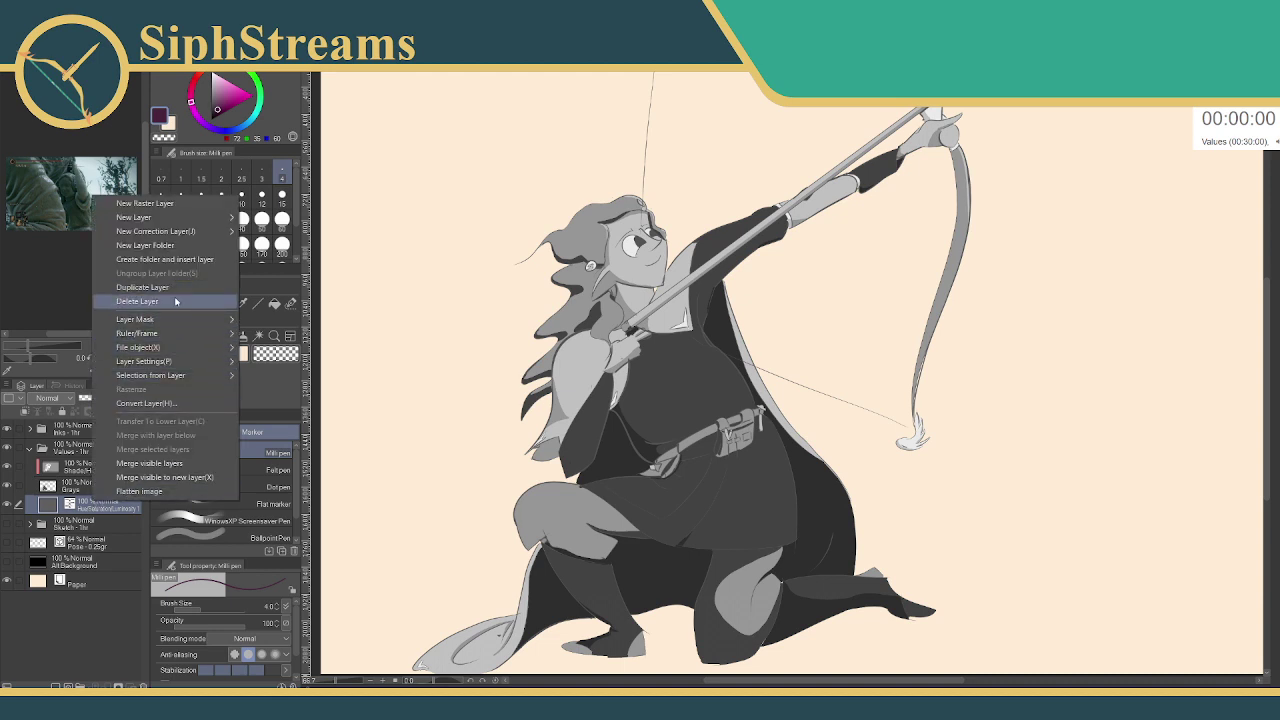
{"action": "left_click", "coordinate": [137, 301]}
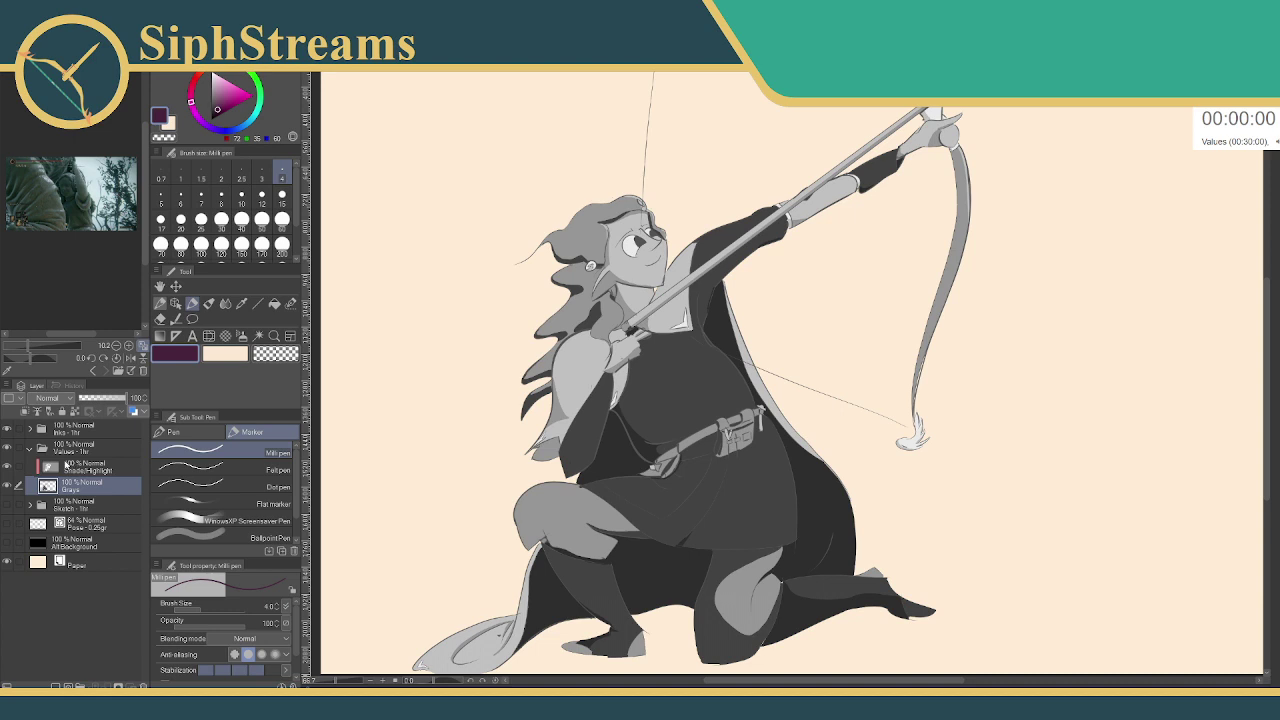
- Add a raster layer with Hue blending above Shade/Highlight and scribble dark purple test strokes beside the cape with brush size 30
{"action": "left_click", "coordinate": [85, 464]}
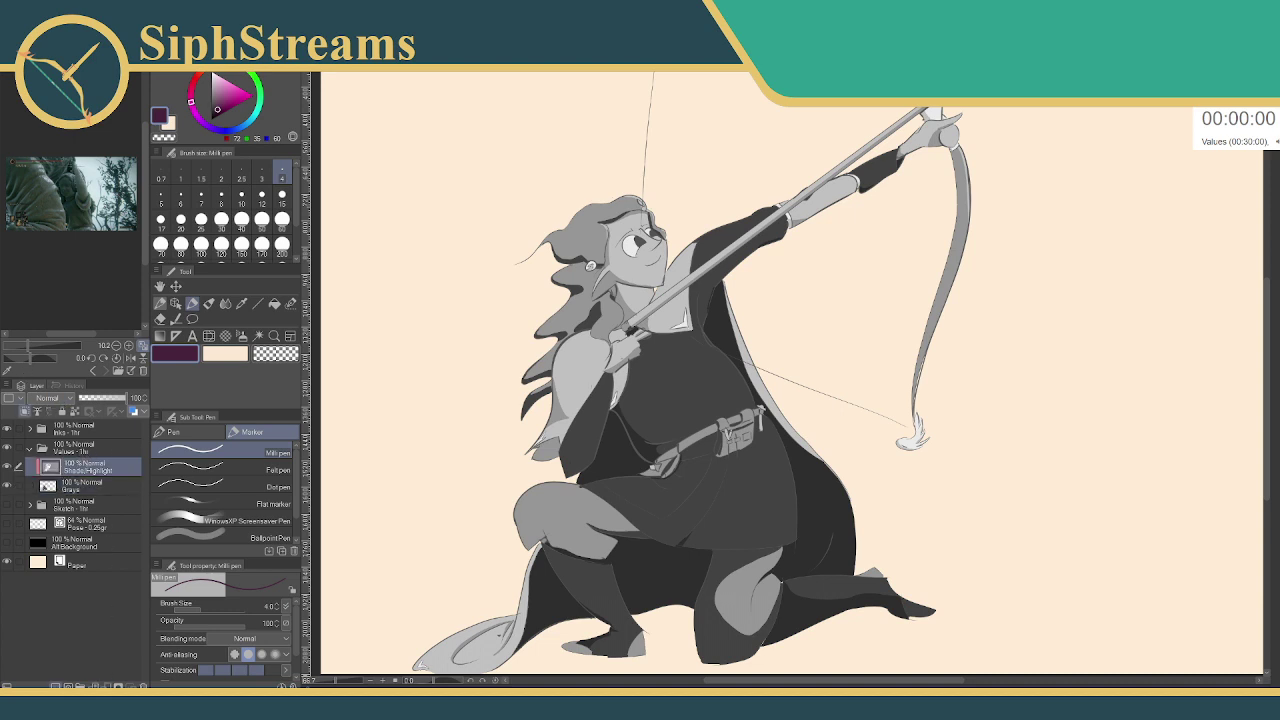
{"action": "left_click", "coordinate": [55, 686]}
{"action": "left_click", "coordinate": [48, 398]}
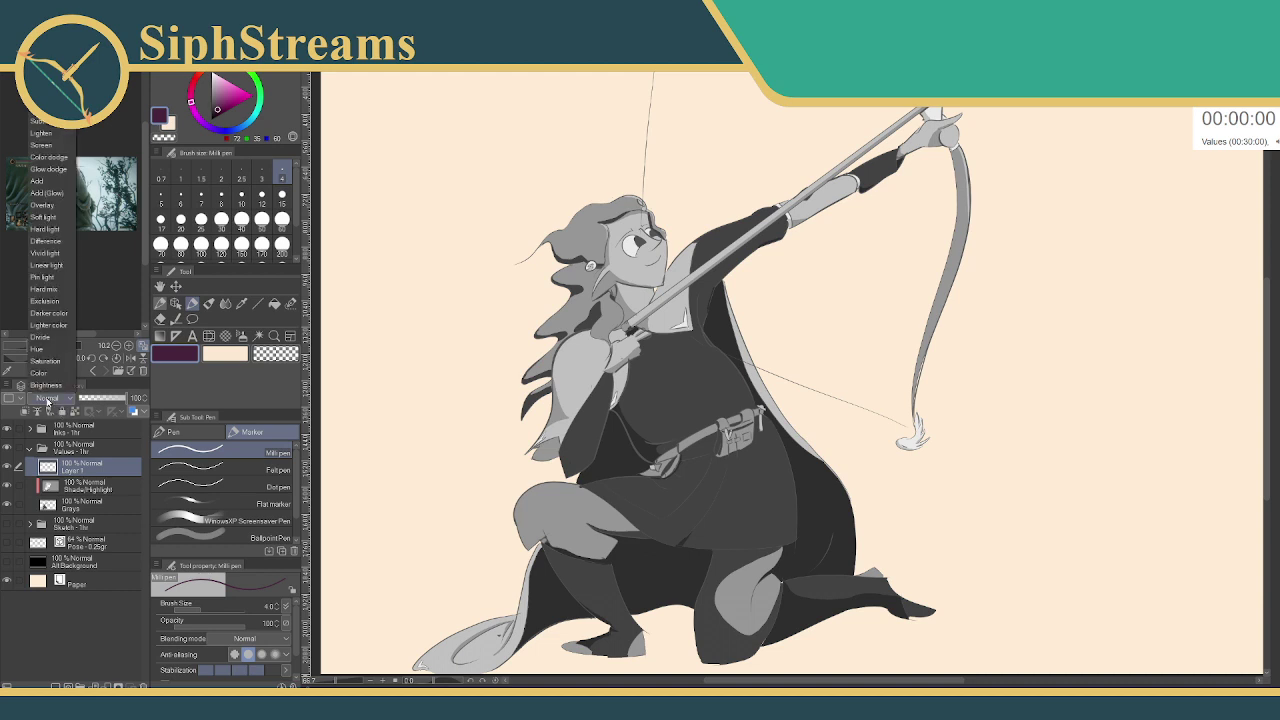
{"action": "left_click", "coordinate": [60, 353]}
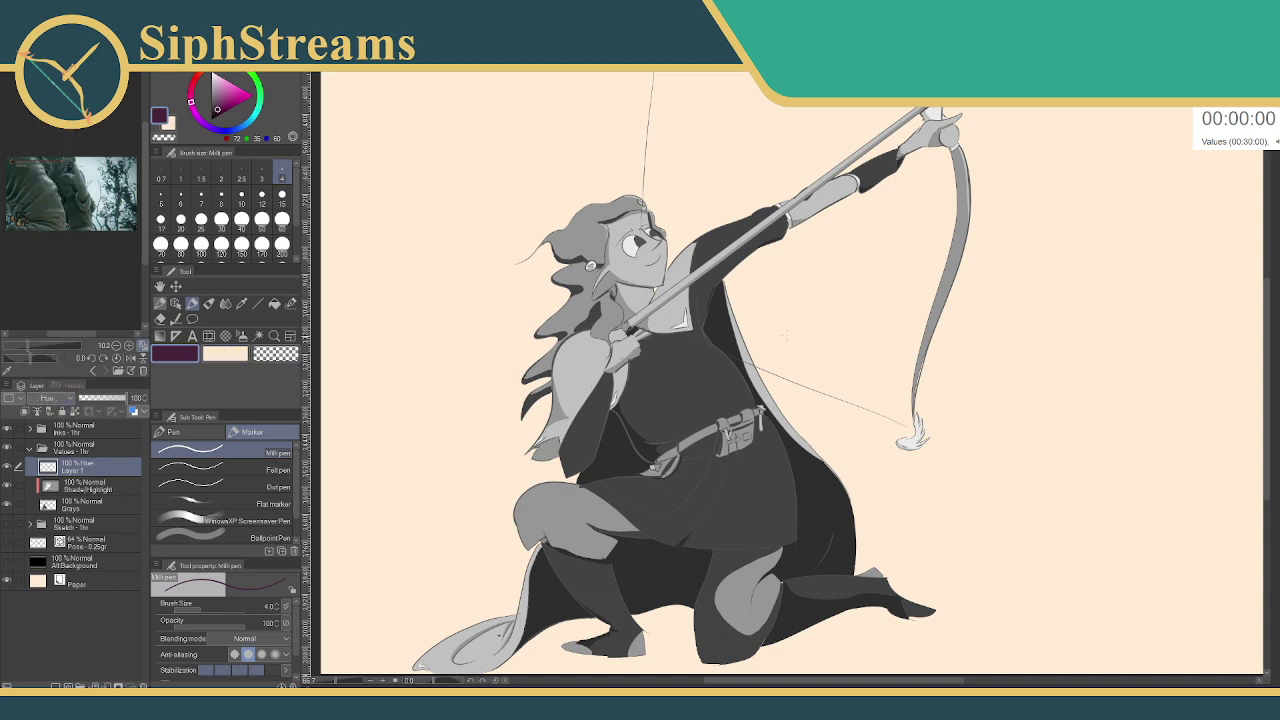
{"action": "left_click", "coordinate": [221, 219]}
{"action": "mouse_move", "coordinate": [762, 378]}
{"action": "left_mouse_down"}
{"action": "mouse_move", "coordinate": [780, 415]}
{"action": "mouse_move", "coordinate": [1043, 525]}
{"action": "mouse_move", "coordinate": [852, 508]}
{"action": "left_mouse_up"}
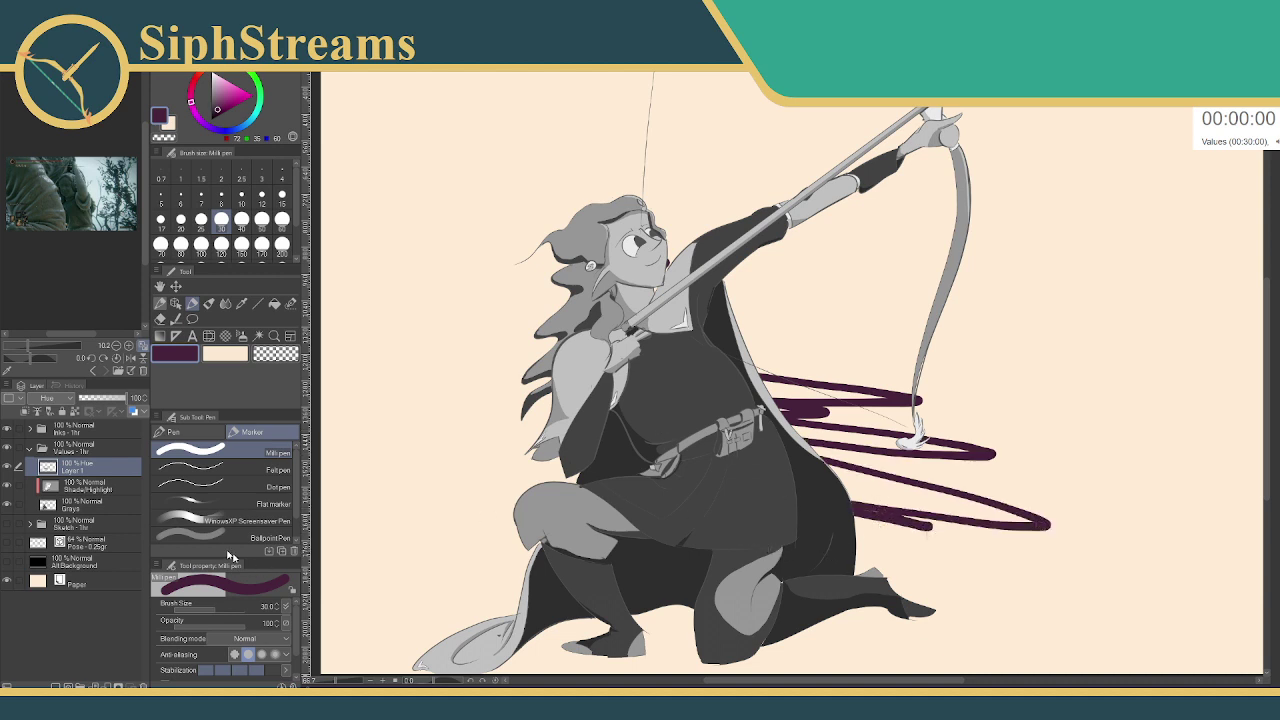
- Test the Hue layer above the values folder, below Shade/Highlight and back above it, scribbling more dark purple strokes around the bow and cape
{"action": "left_click_drag", "start_coordinate": [74, 466], "coordinate": [74, 444]}
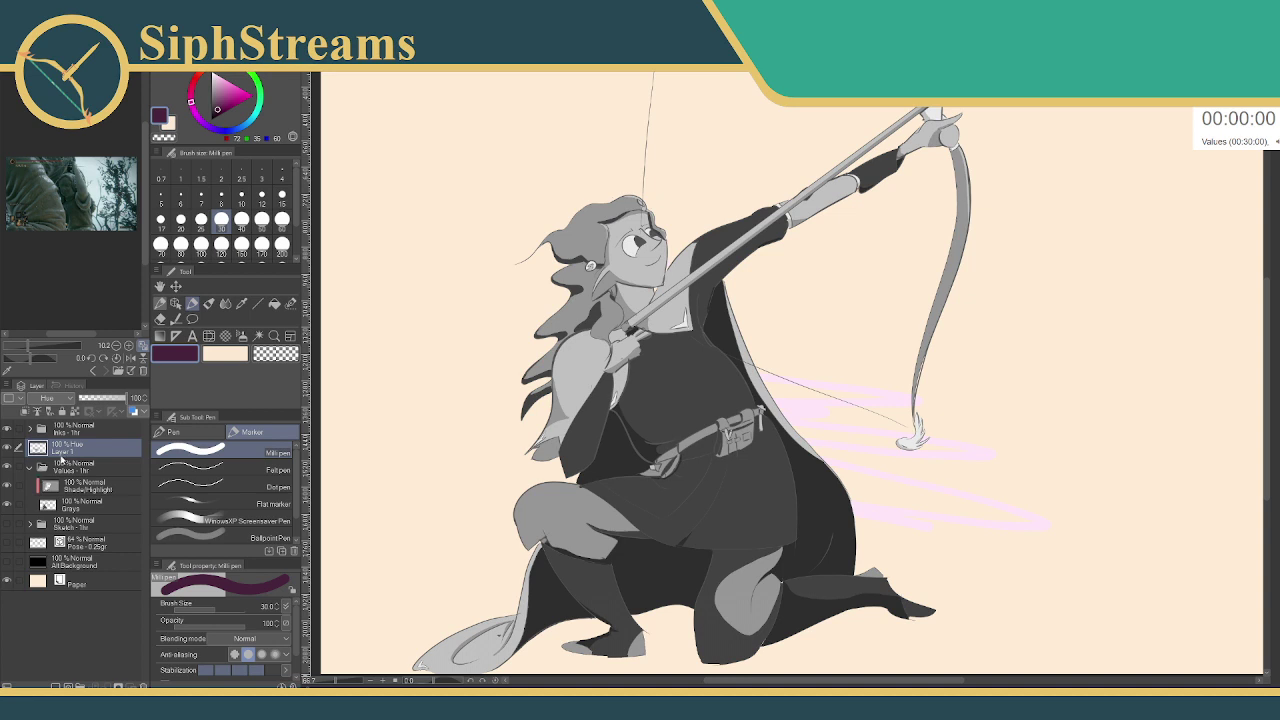
{"action": "left_click_drag", "start_coordinate": [62, 458], "coordinate": [65, 480]}
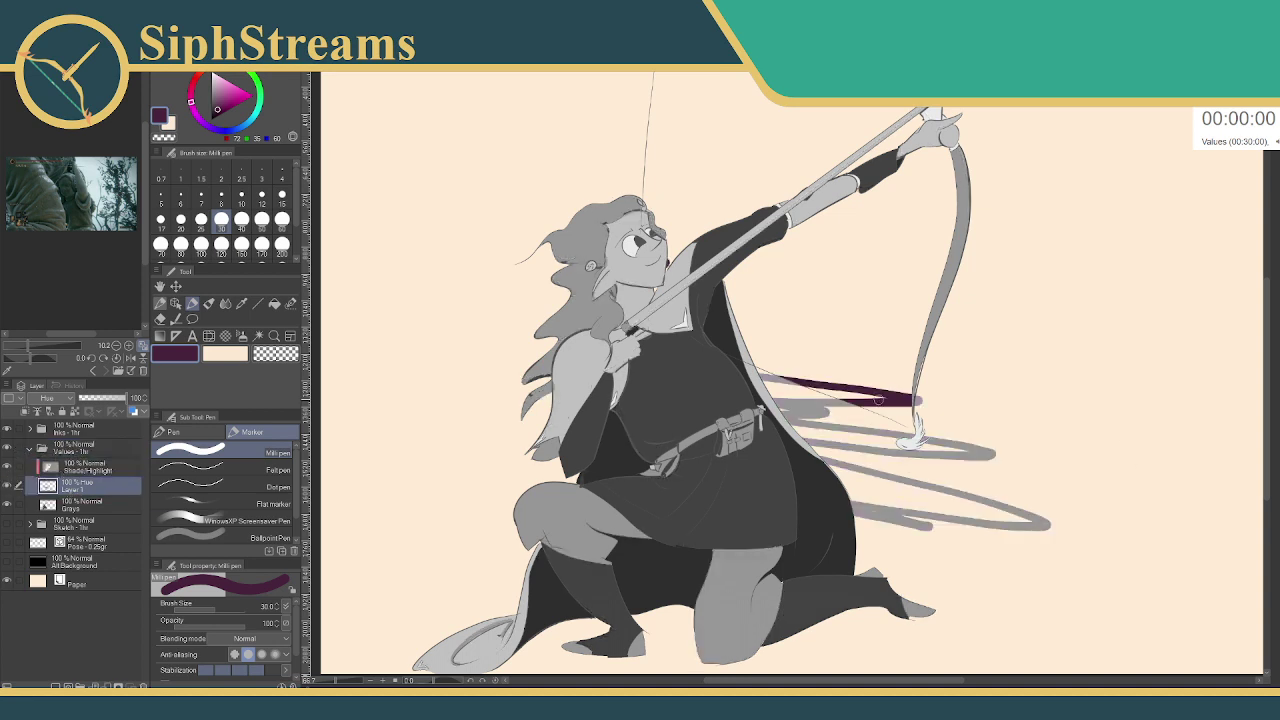
{"action": "mouse_move", "coordinate": [878, 400]}
{"action": "left_mouse_down"}
{"action": "mouse_move", "coordinate": [765, 430]}
{"action": "mouse_move", "coordinate": [1130, 418]}
{"action": "mouse_move", "coordinate": [908, 322]}
{"action": "mouse_move", "coordinate": [1030, 170]}
{"action": "mouse_move", "coordinate": [1110, 329]}
{"action": "left_mouse_up"}
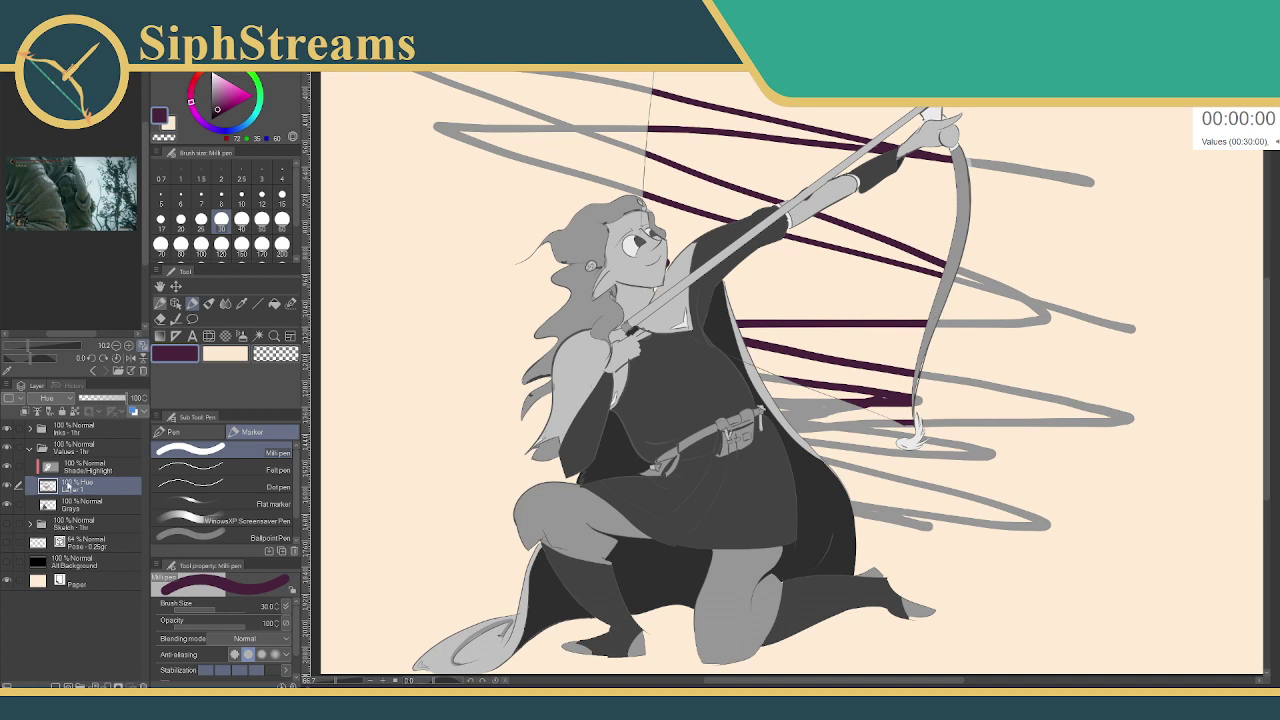
{"action": "left_click_drag", "start_coordinate": [69, 487], "coordinate": [73, 463]}
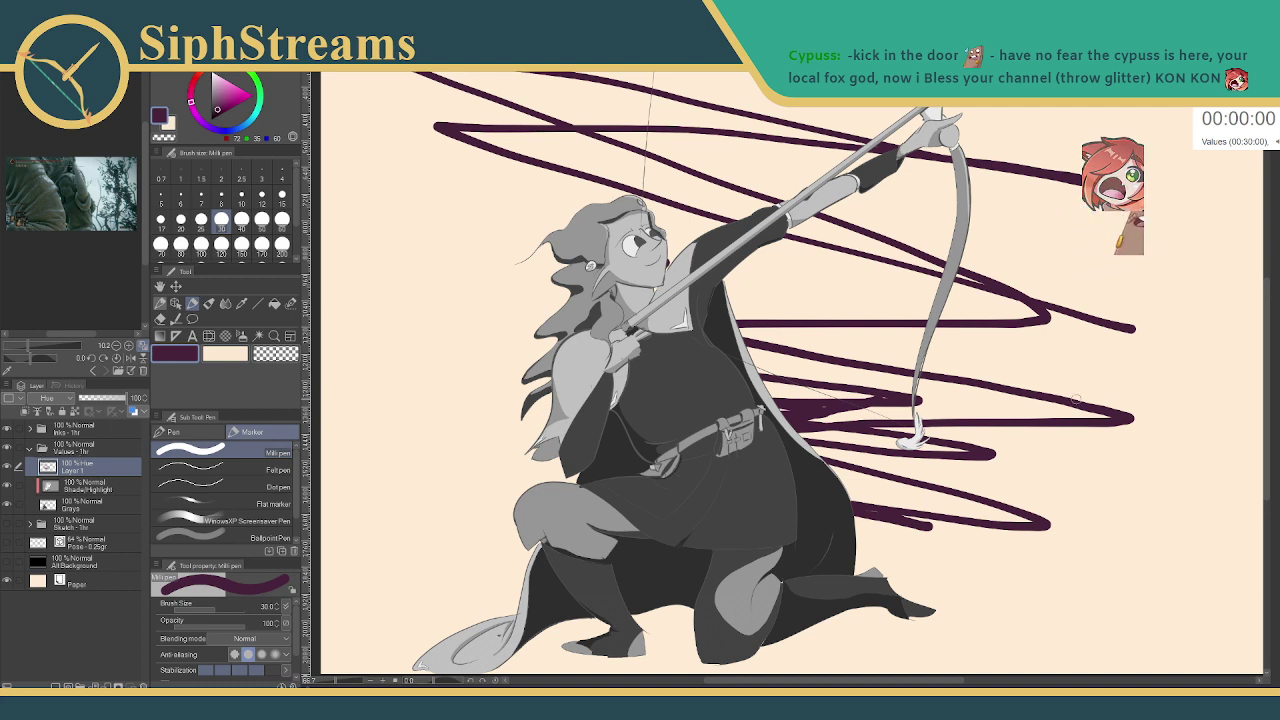
{"action": "mouse_move", "coordinate": [1050, 366]}
{"action": "left_mouse_down"}
{"action": "mouse_move", "coordinate": [790, 350]}
{"action": "mouse_move", "coordinate": [1010, 396]}
{"action": "mouse_move", "coordinate": [1033, 484]}
{"action": "mouse_move", "coordinate": [986, 500]}
{"action": "left_mouse_up"}
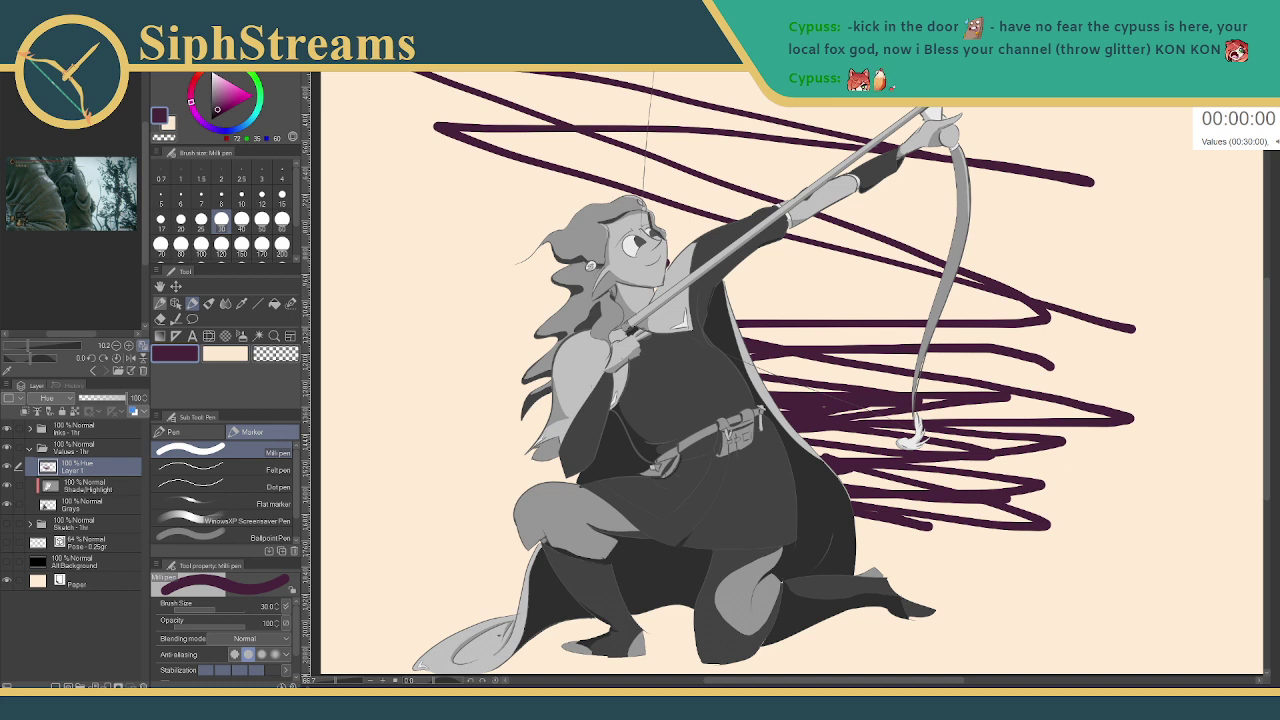
- Compare the artwork with the scribbled Hue layer hidden and shown, at several zoom levels
{"action": "left_click", "coordinate": [7, 467]}
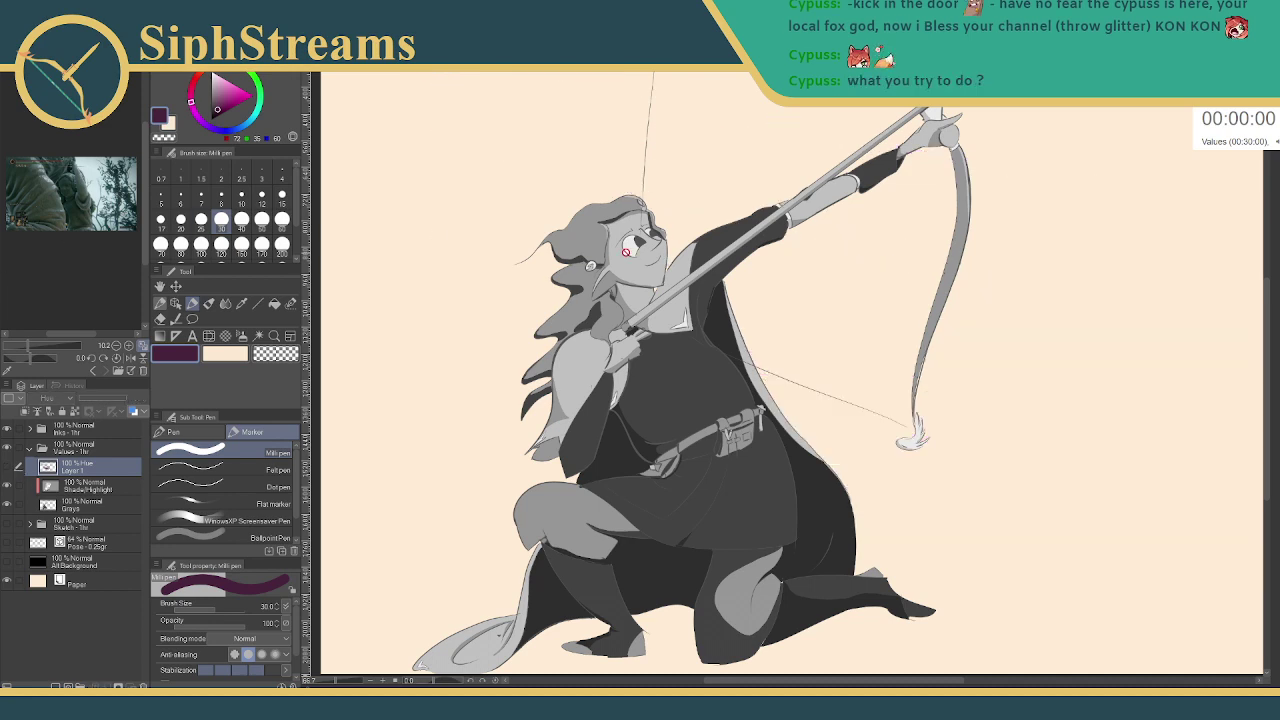
{"action": "scroll", "coordinate": [621, 260], "scroll_direction": "down", "scroll_amount": 1}
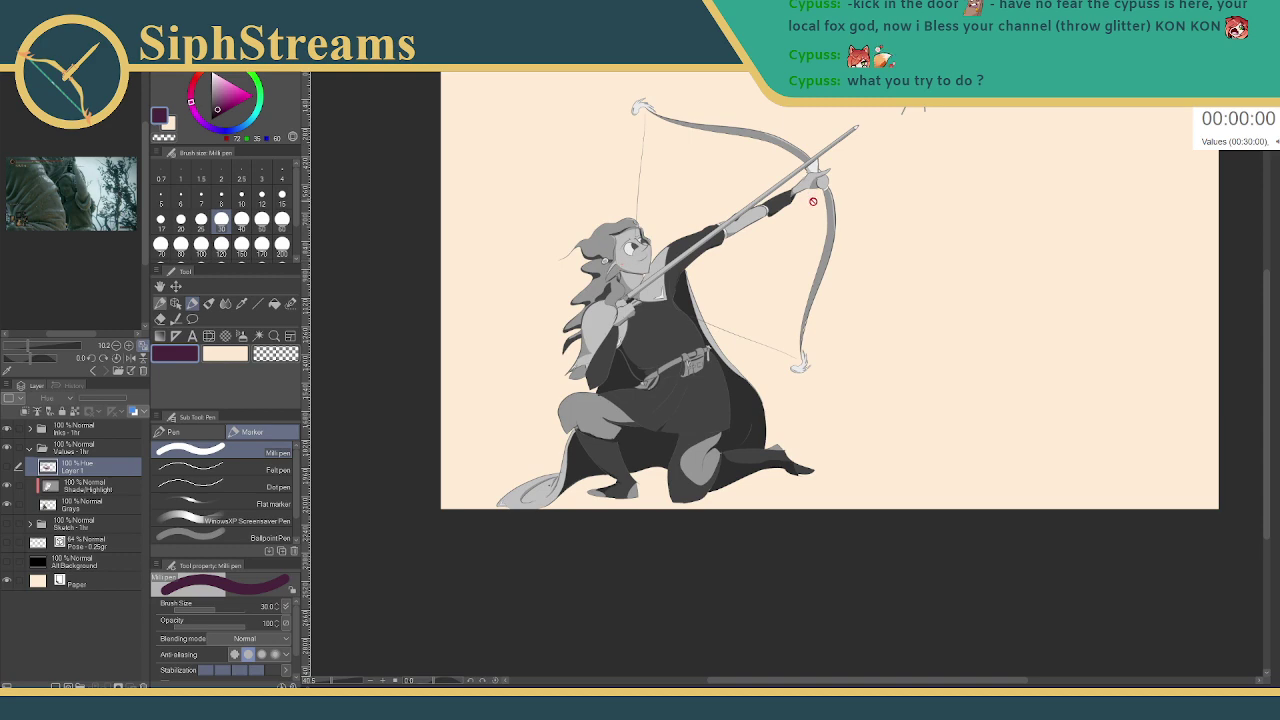
{"action": "scroll", "coordinate": [814, 200], "scroll_direction": "up", "scroll_amount": 2}
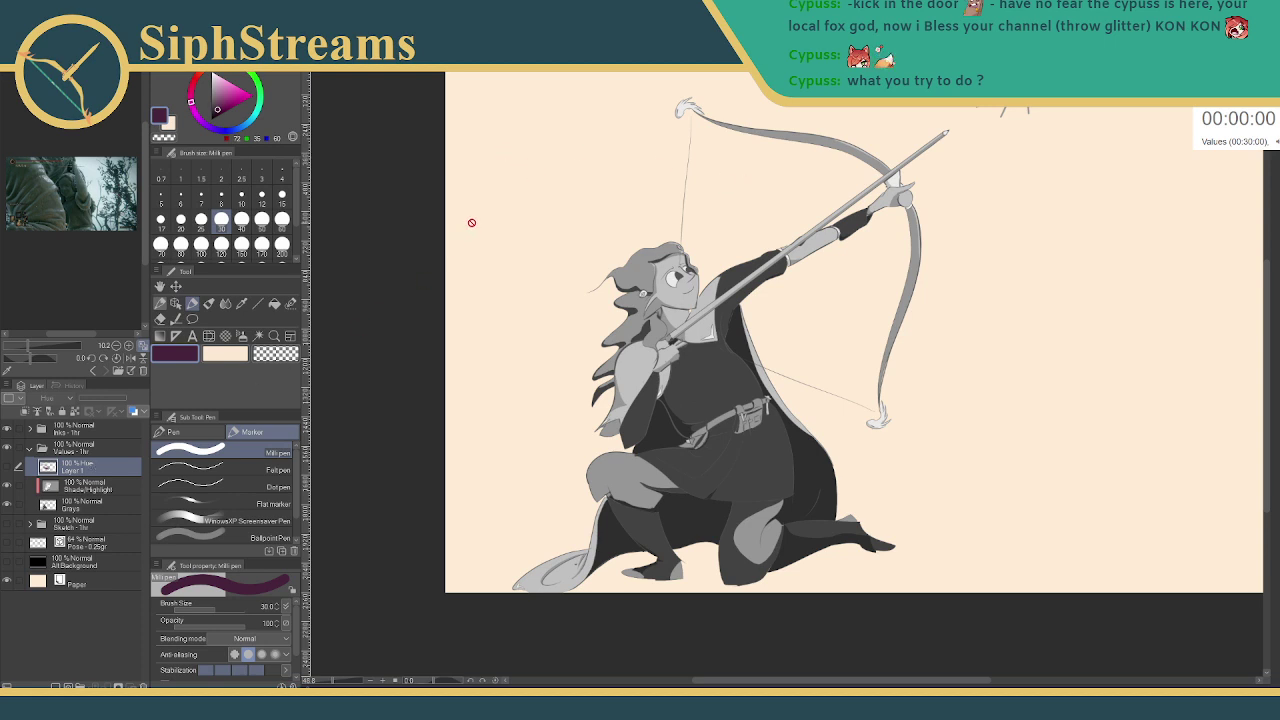
{"action": "scroll", "coordinate": [666, 224], "scroll_direction": "up", "scroll_amount": 2}
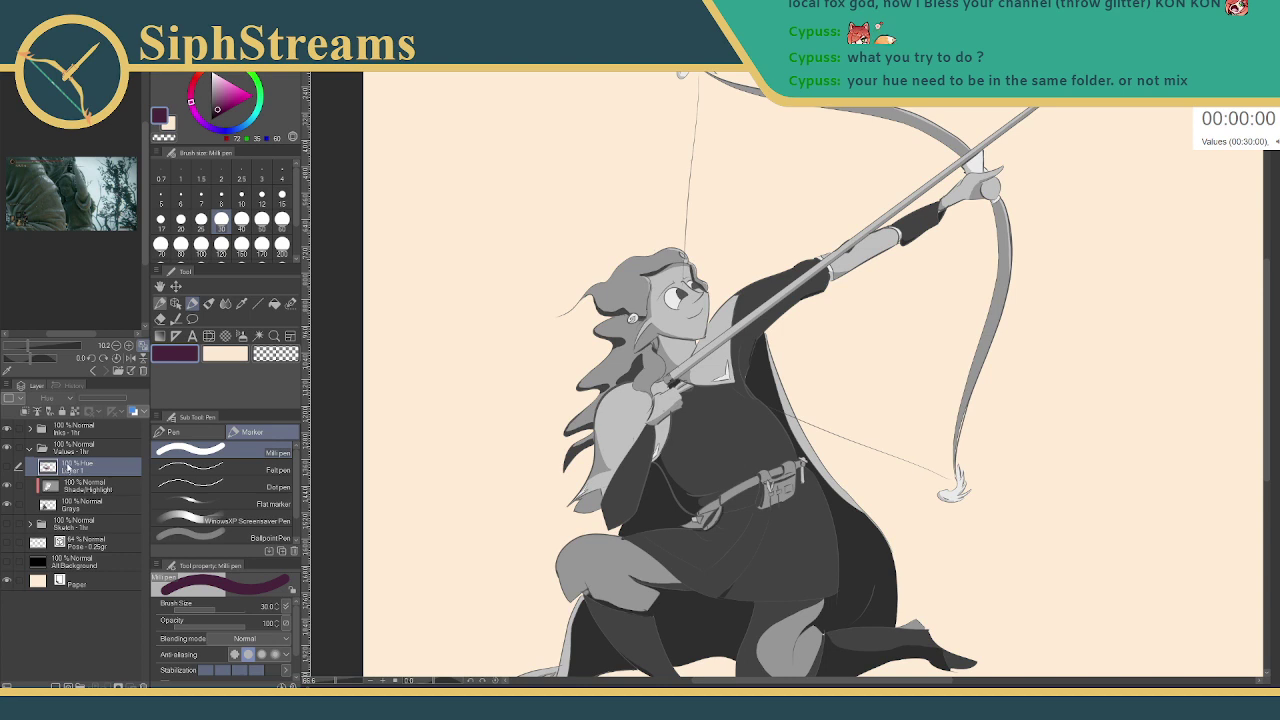
{"action": "left_click", "coordinate": [10, 470]}
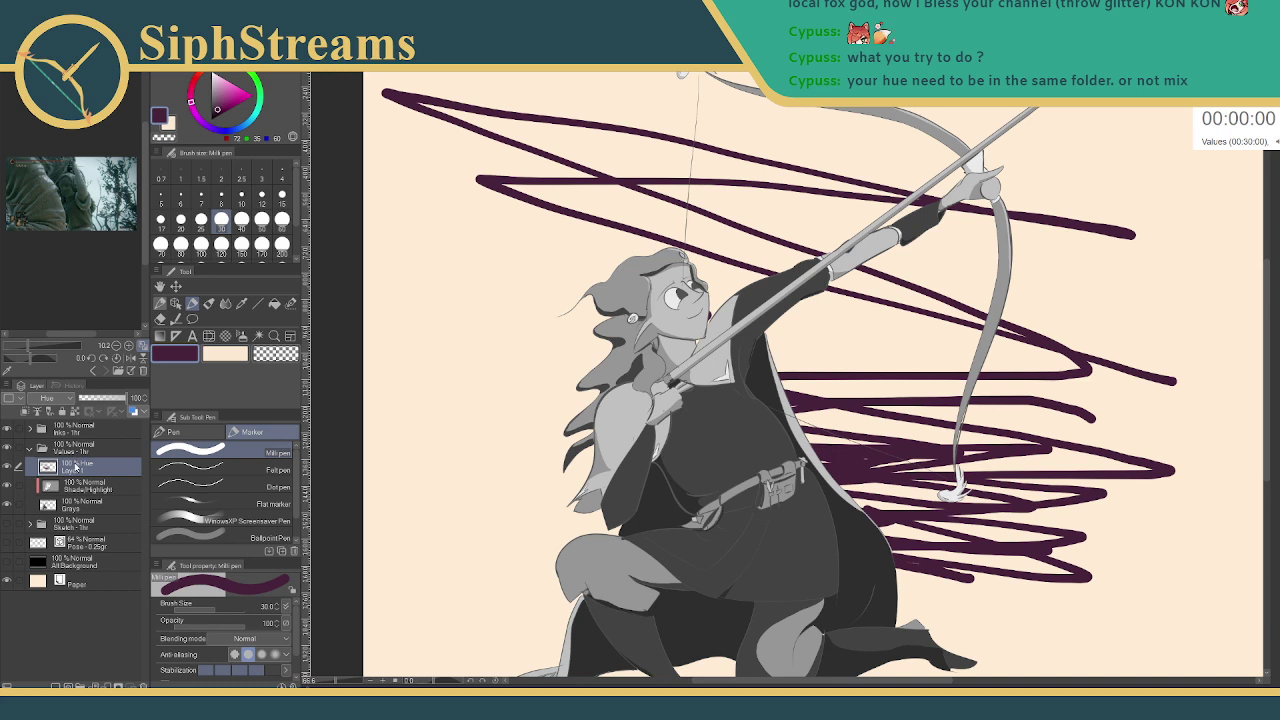
- Try the layer colour effect on the Hue layer and turn it off again
{"action": "left_click_drag", "start_coordinate": [75, 468], "coordinate": [103, 456]}
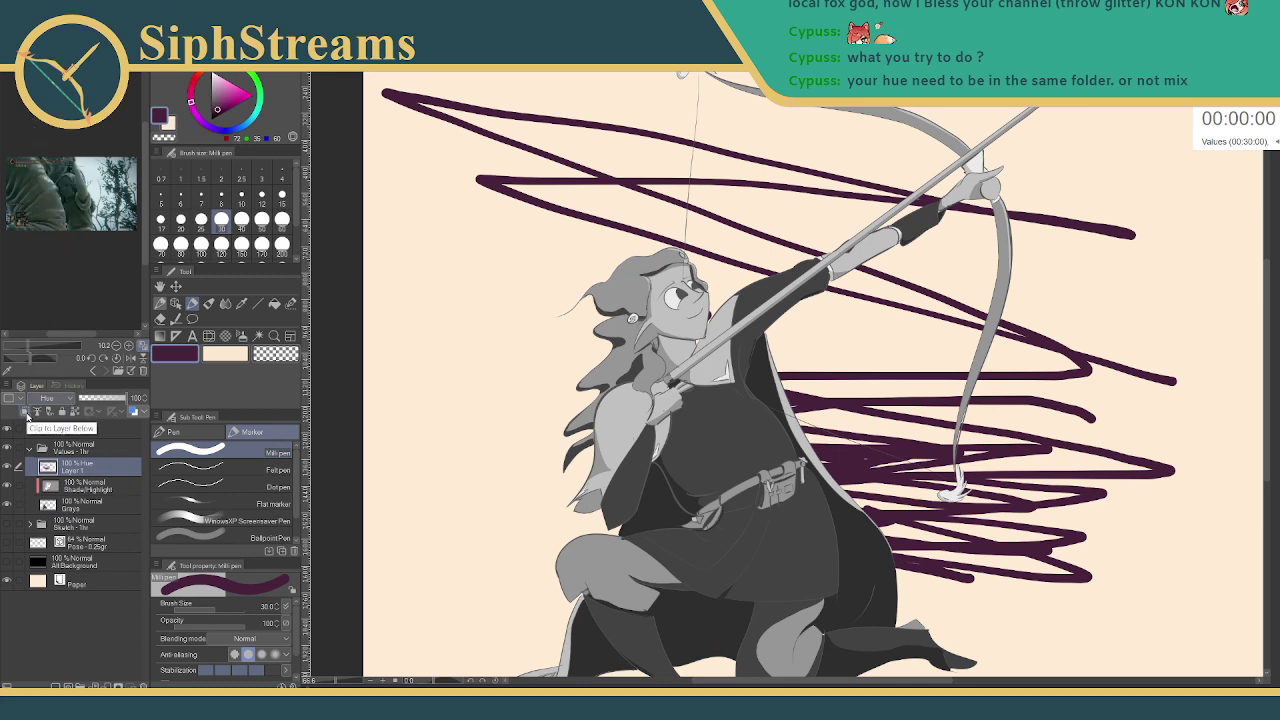
{"action": "left_click", "coordinate": [136, 412]}
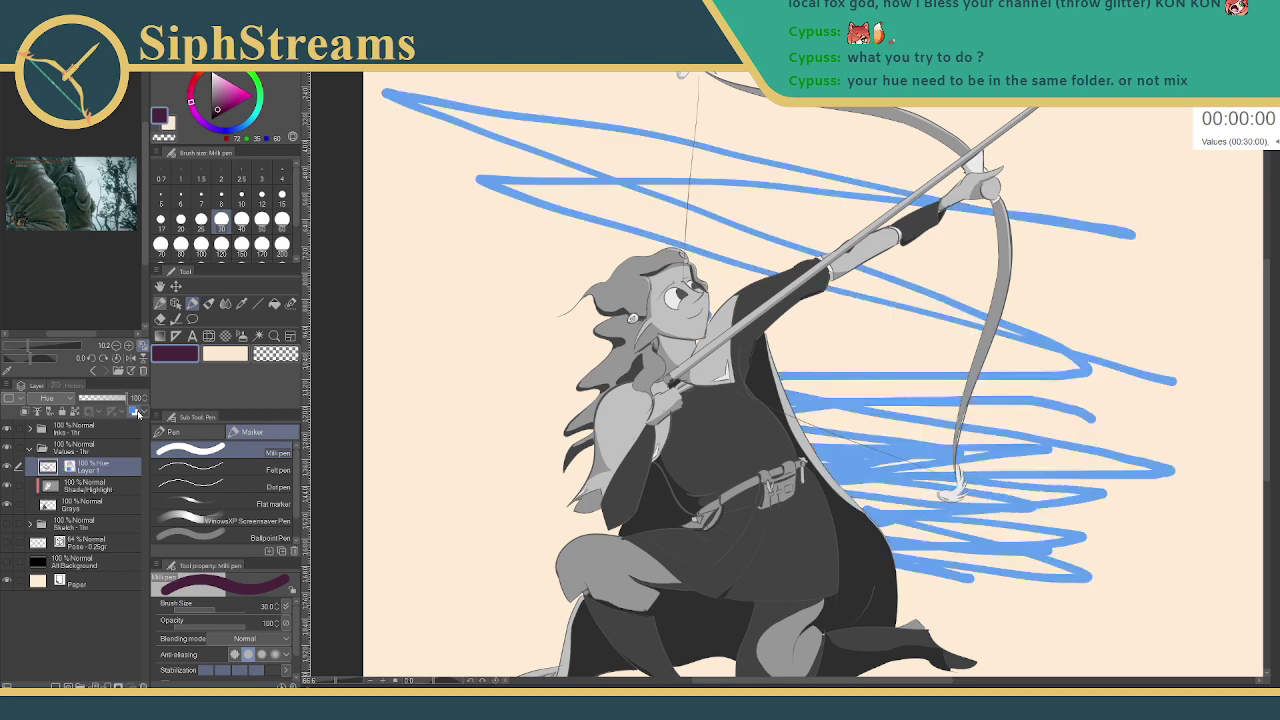
{"action": "left_click", "coordinate": [136, 412]}
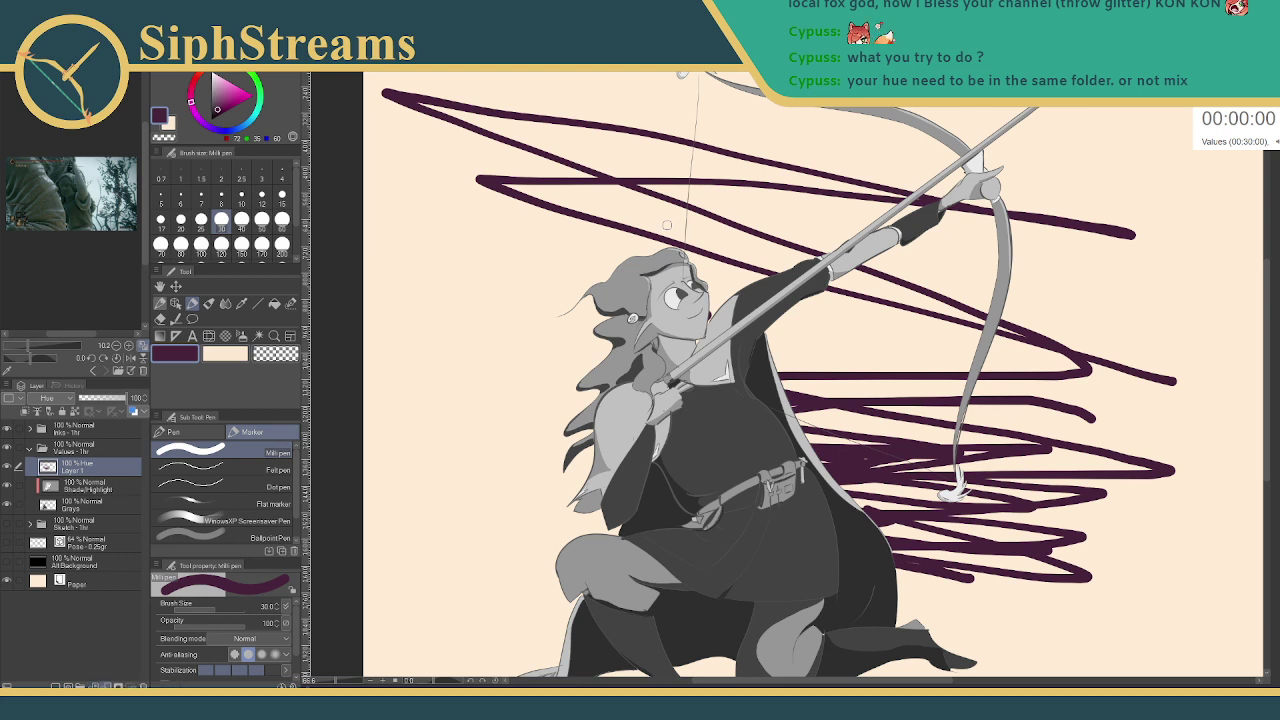
- Hide the Hue layer and compare the inks with the values folder hidden and shown
{"action": "left_click", "coordinate": [10, 466]}
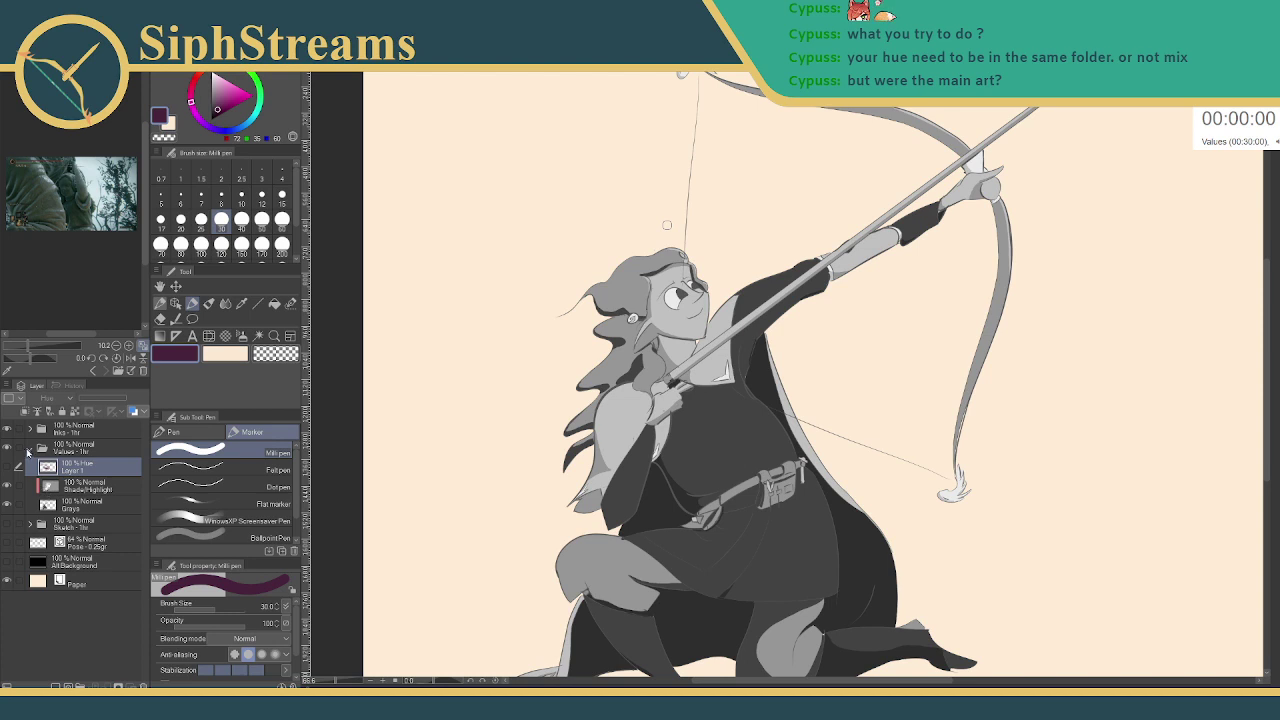
{"action": "left_click", "coordinate": [29, 448]}
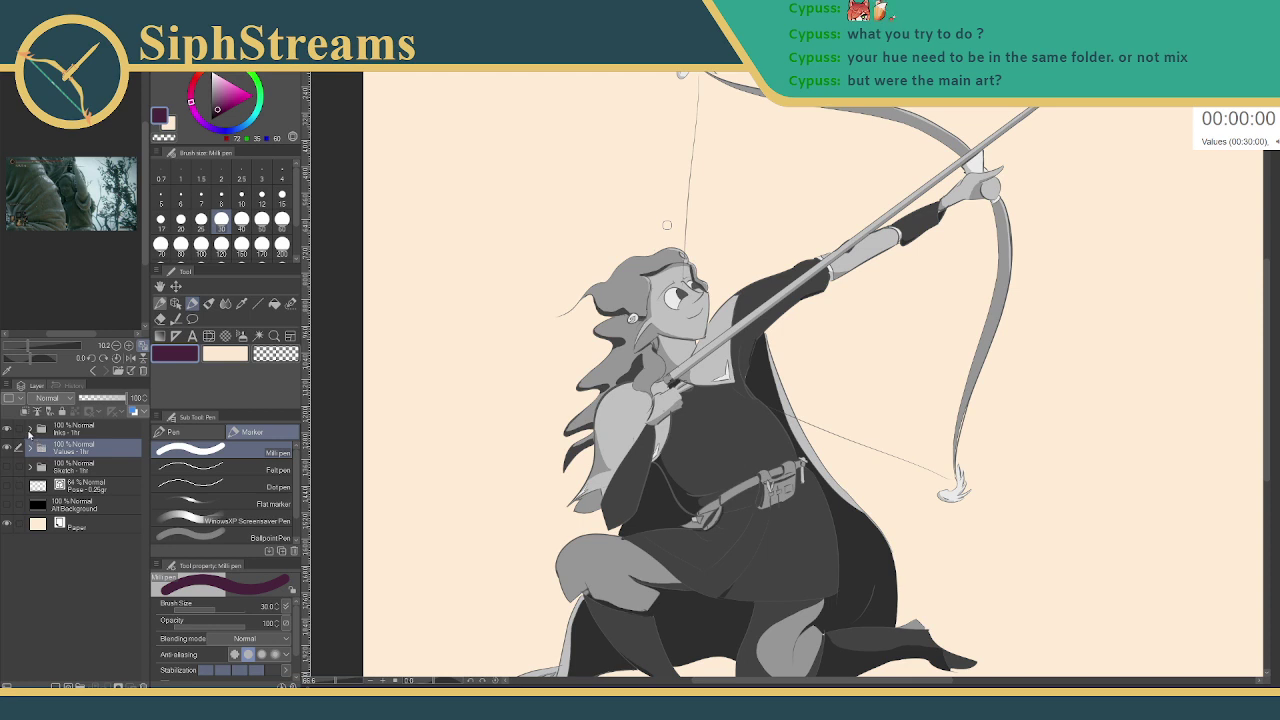
{"action": "left_click", "coordinate": [31, 442]}
{"action": "left_click", "coordinate": [32, 448]}
{"action": "left_click", "coordinate": [8, 451]}
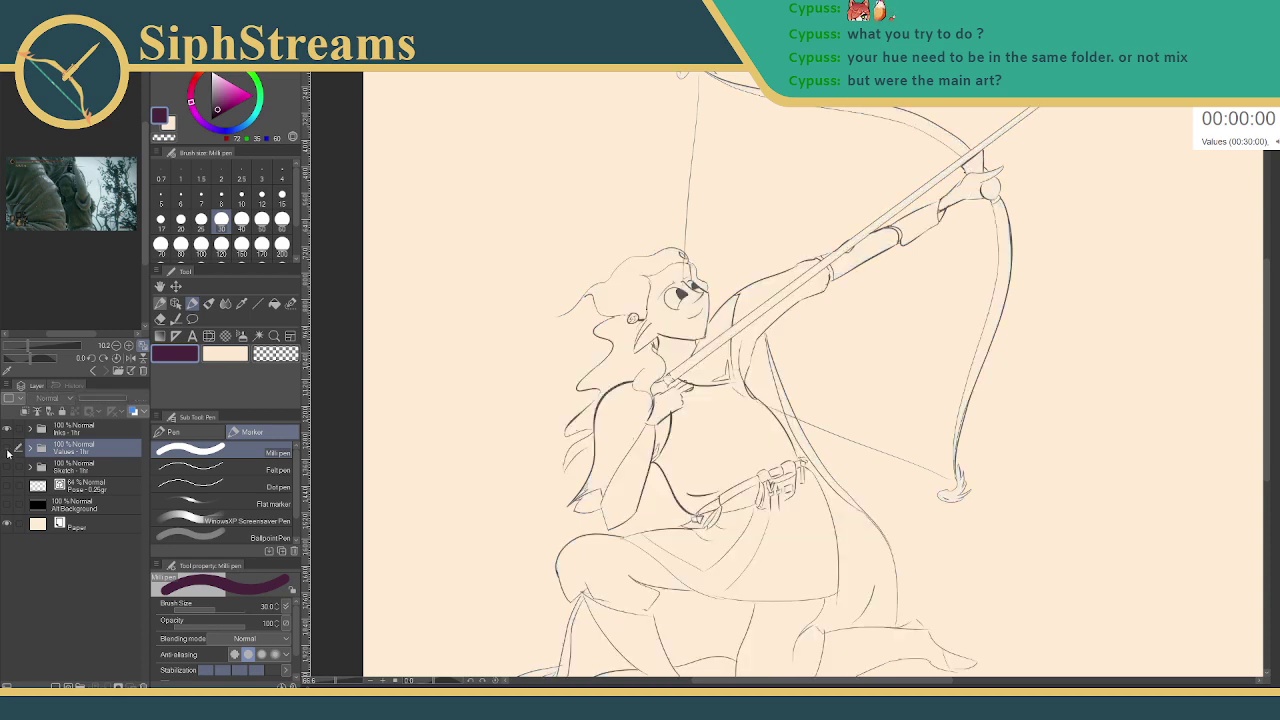
{"action": "left_click", "coordinate": [8, 451]}
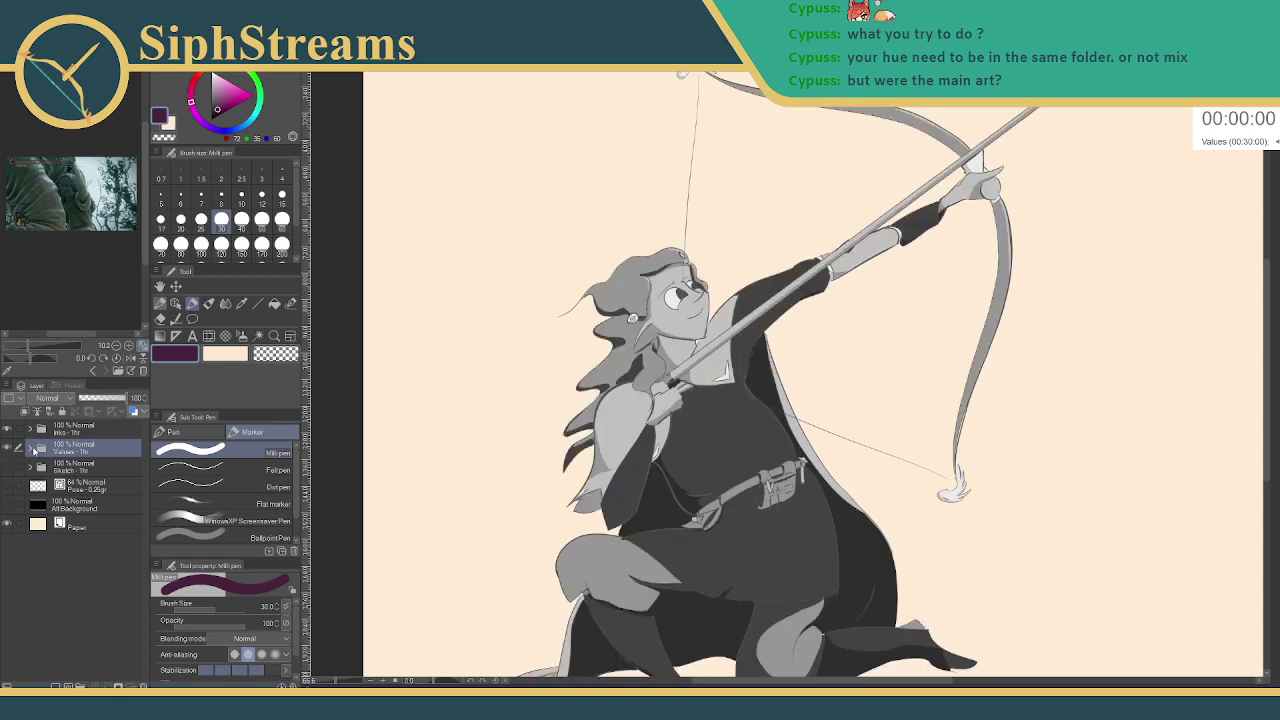
{"action": "left_click", "coordinate": [31, 447]}
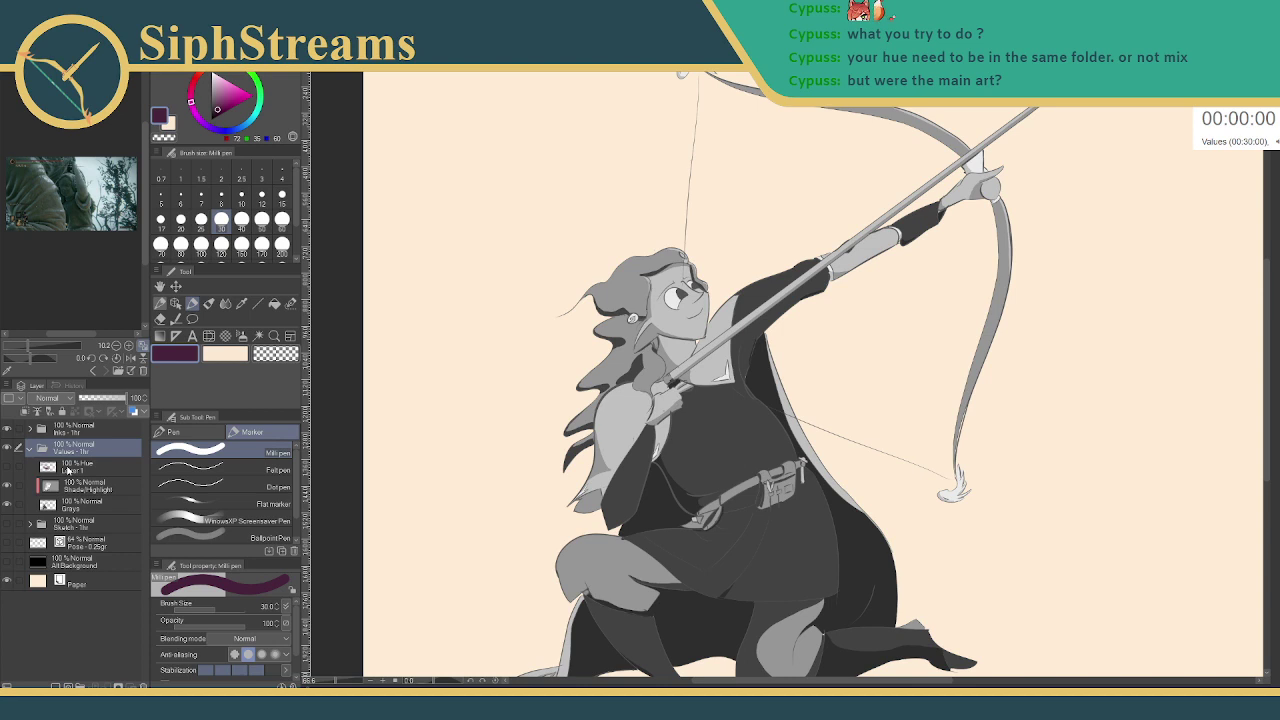
- Try clipping the Hue layer to the layer below and turn the clipping off again
{"action": "left_click", "coordinate": [61, 472]}
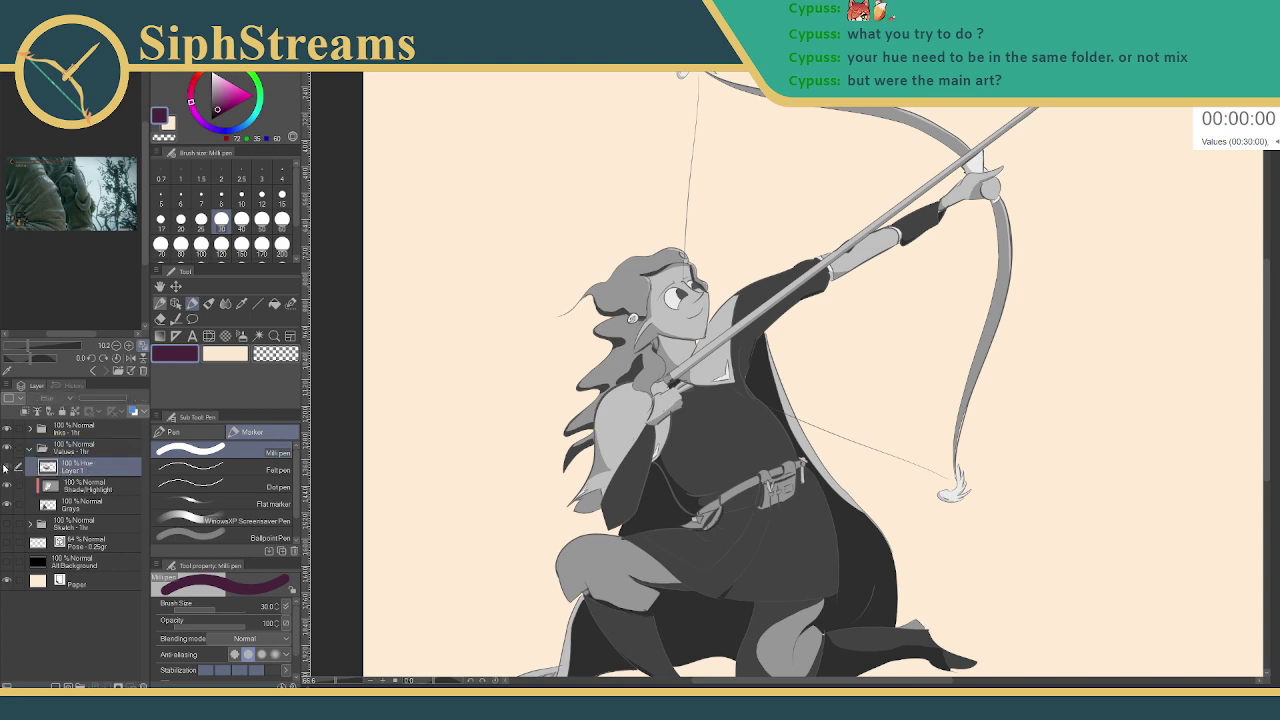
{"action": "left_click", "coordinate": [6, 467]}
{"action": "left_click", "coordinate": [6, 467]}
{"action": "left_click", "coordinate": [67, 489]}
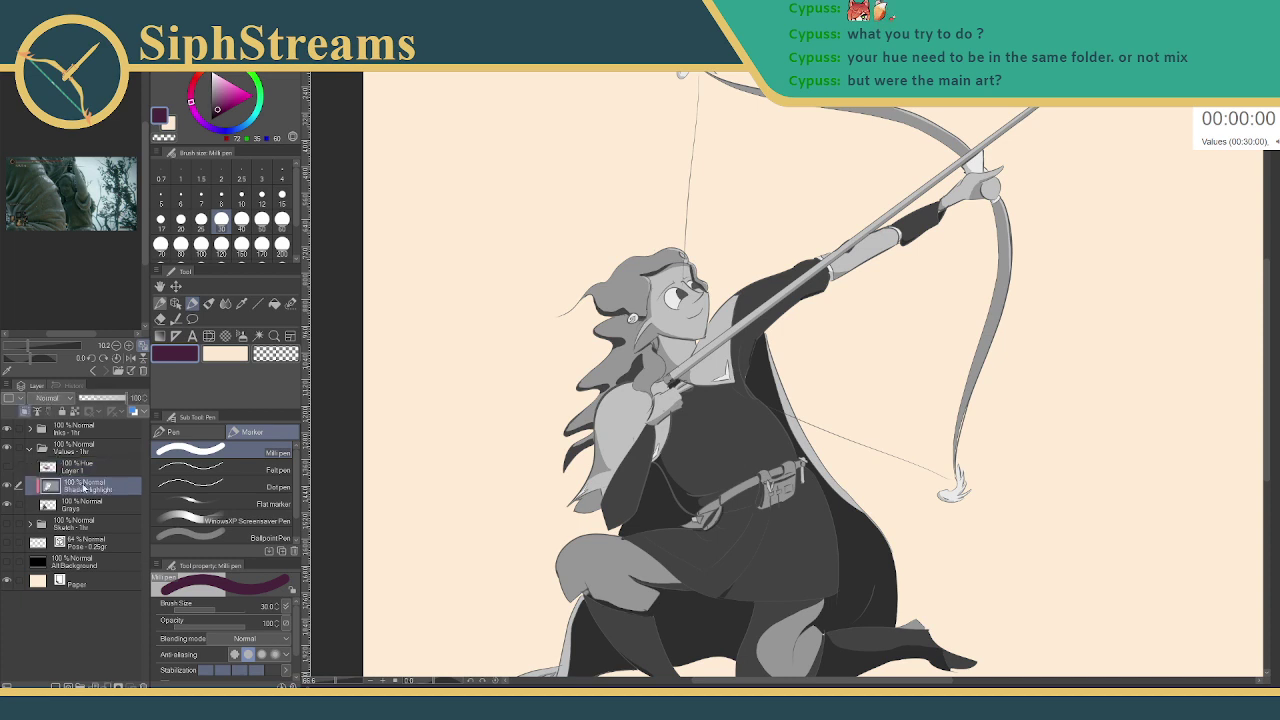
{"action": "left_click", "coordinate": [50, 470]}
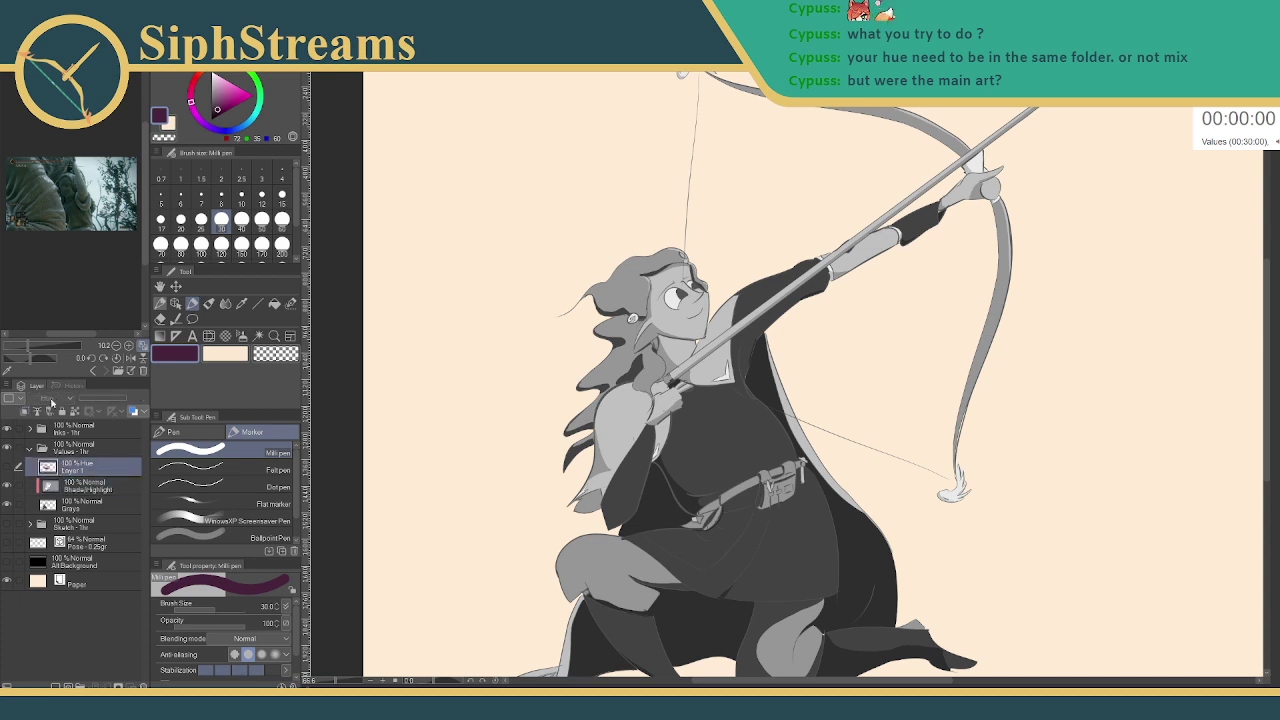
{"action": "left_click", "coordinate": [9, 468]}
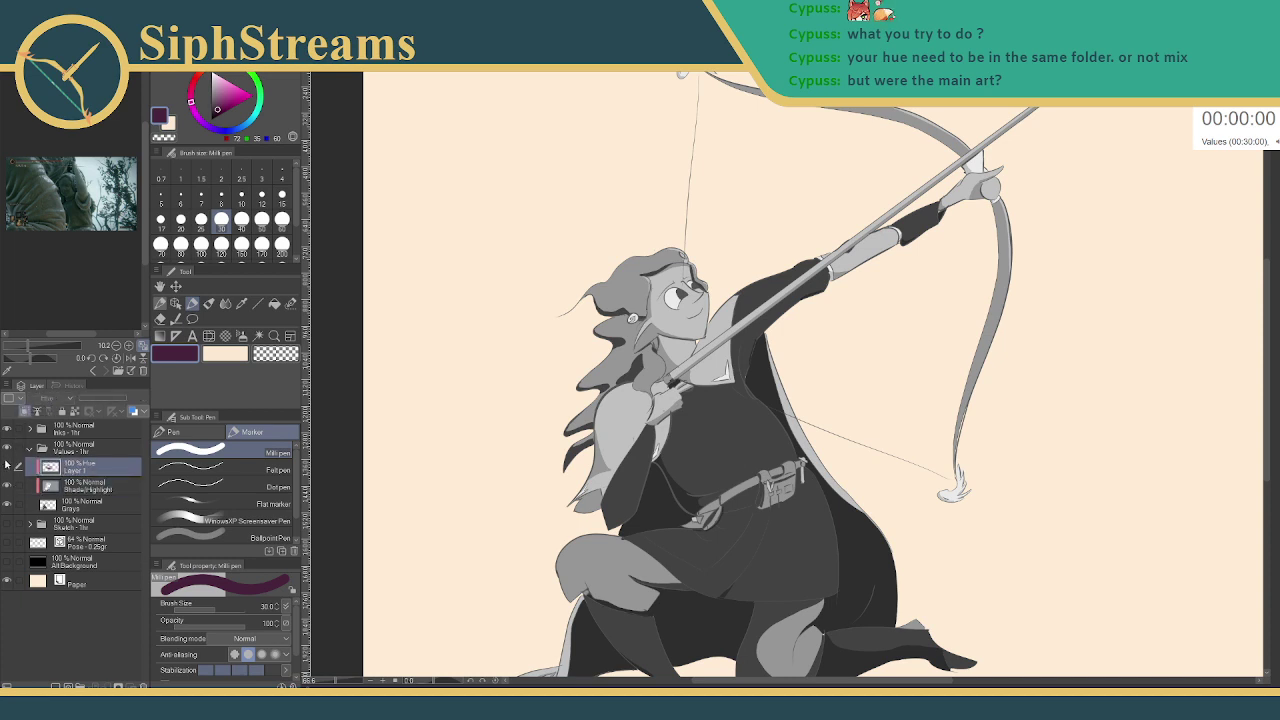
{"action": "left_click", "coordinate": [11, 468]}
{"action": "left_click", "coordinate": [19, 401]}
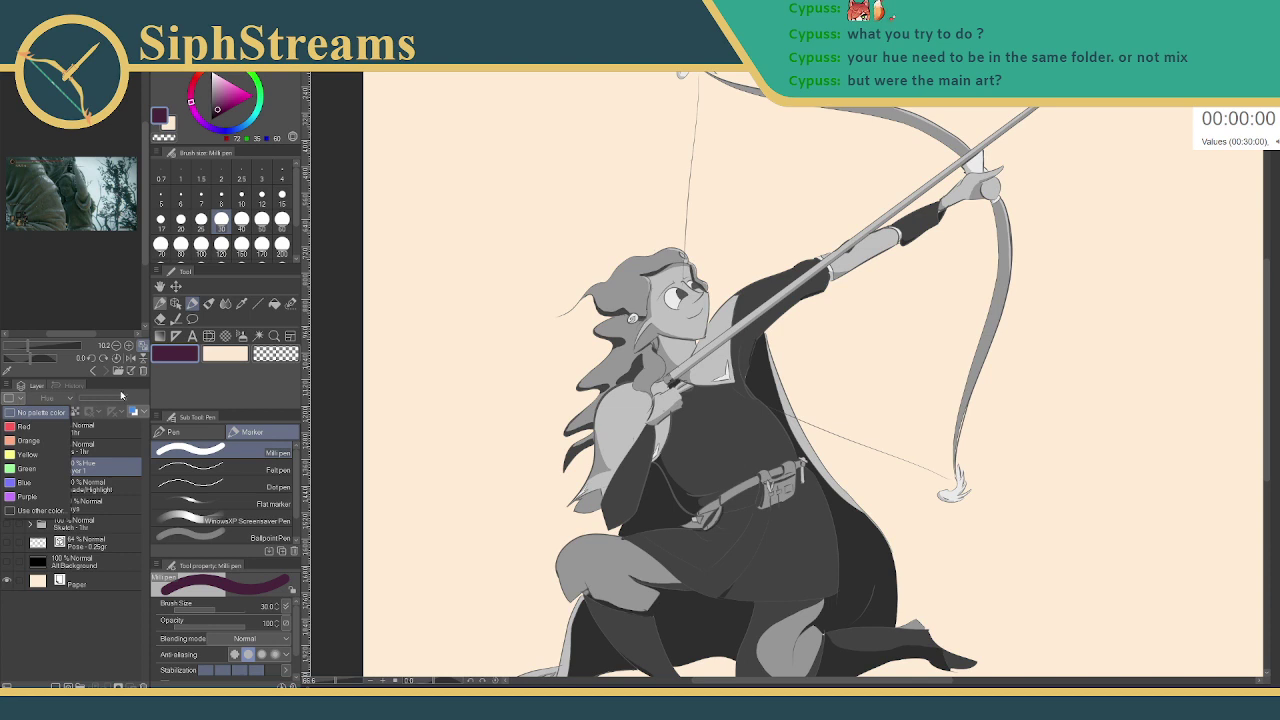
{"action": "left_click", "coordinate": [119, 393]}
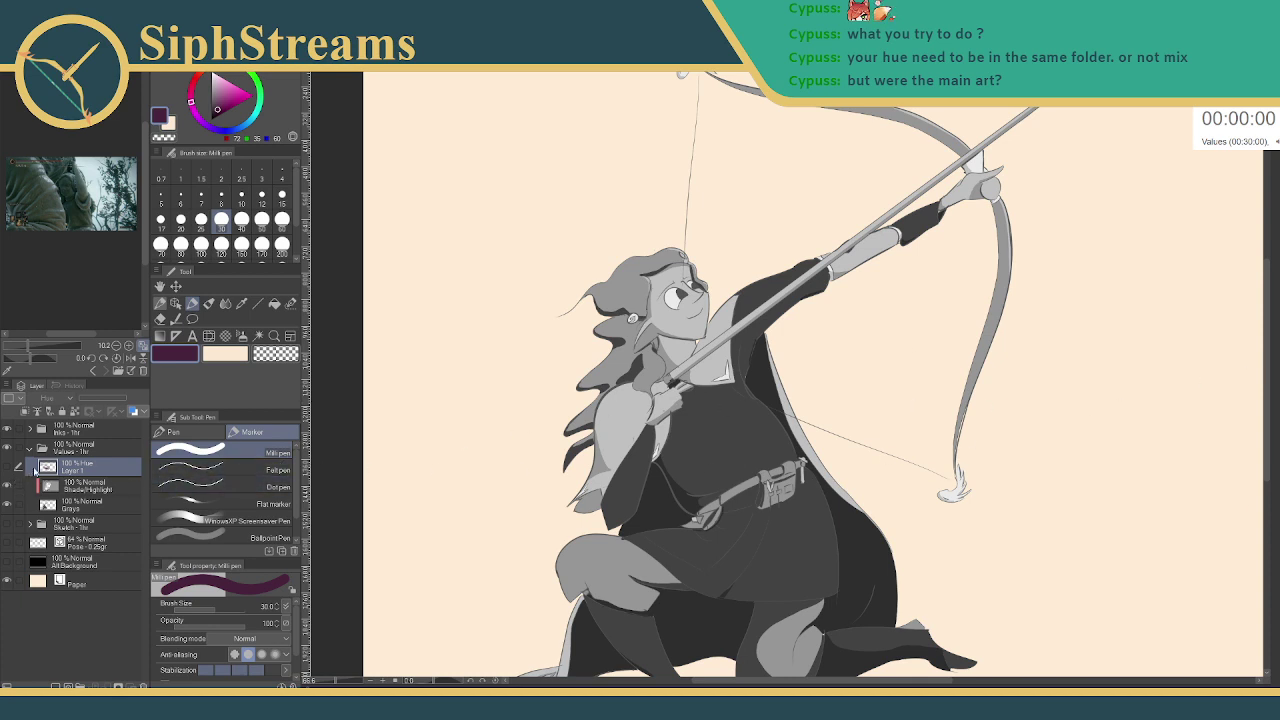
- Compare the artwork with the Grays layer hidden and shown
{"action": "left_click", "coordinate": [7, 505]}
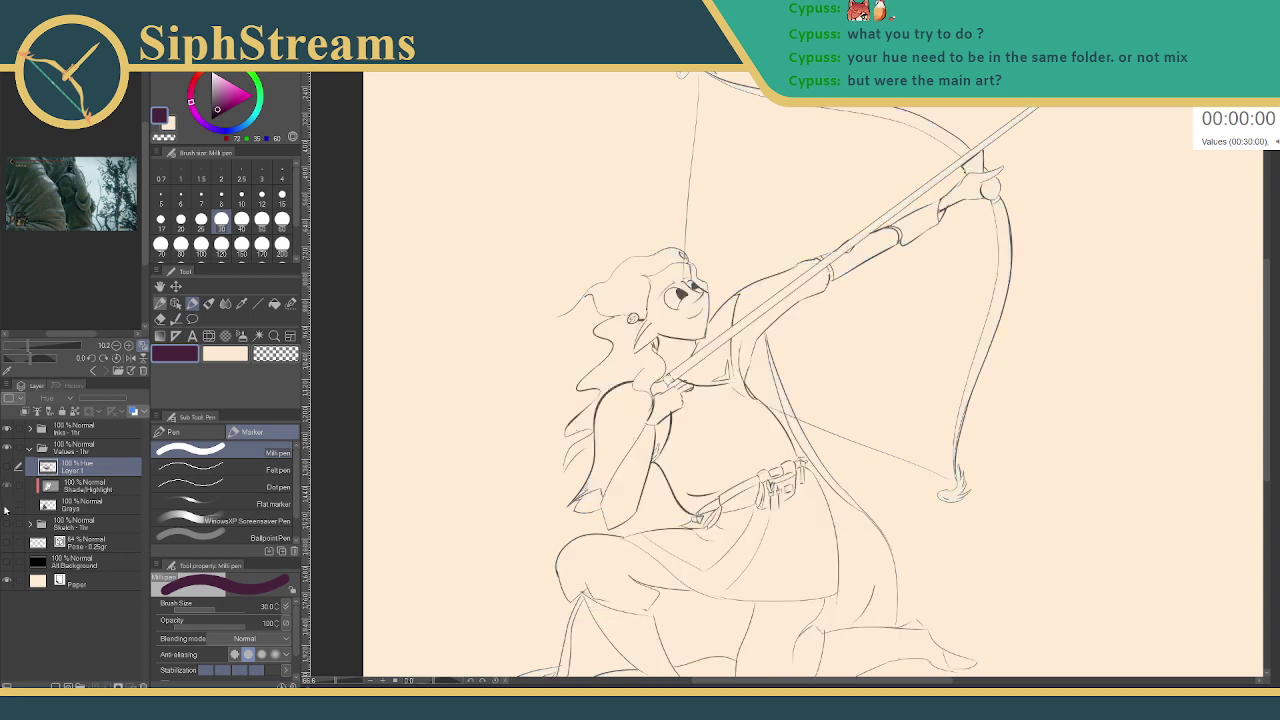
{"action": "left_click", "coordinate": [7, 505]}
{"action": "left_click", "coordinate": [75, 509]}
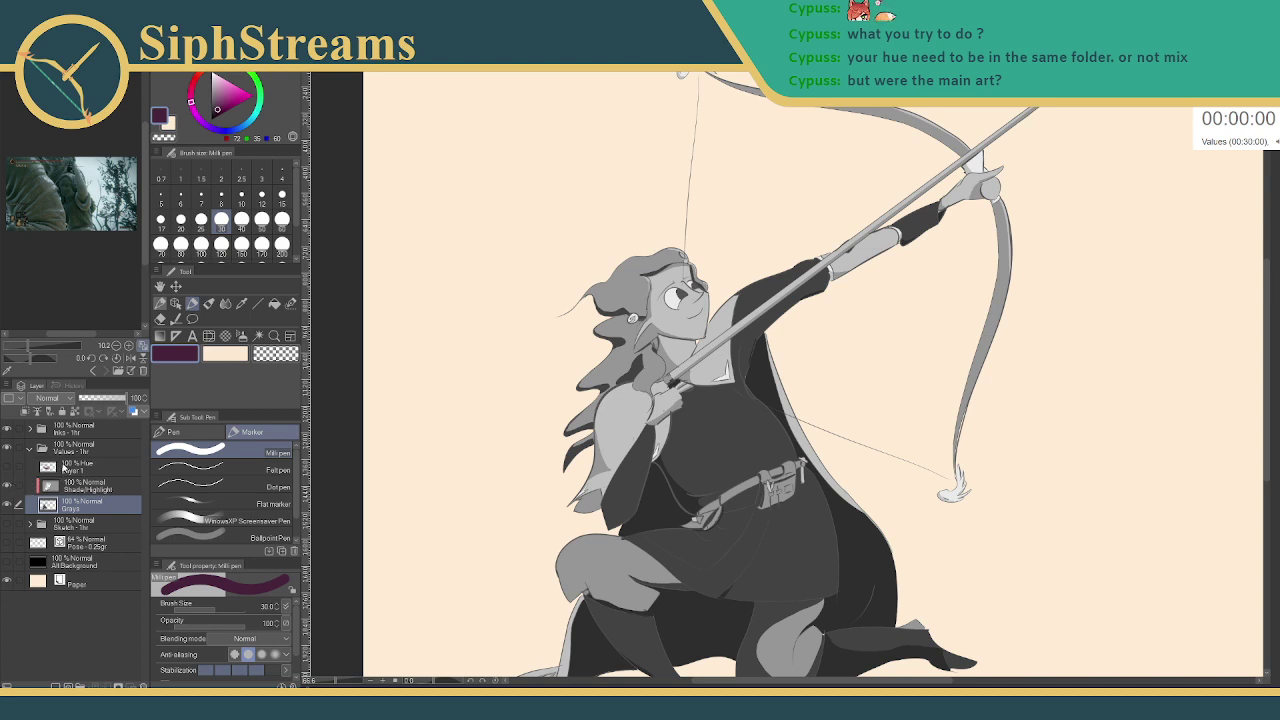
{"action": "left_click", "coordinate": [66, 470]}
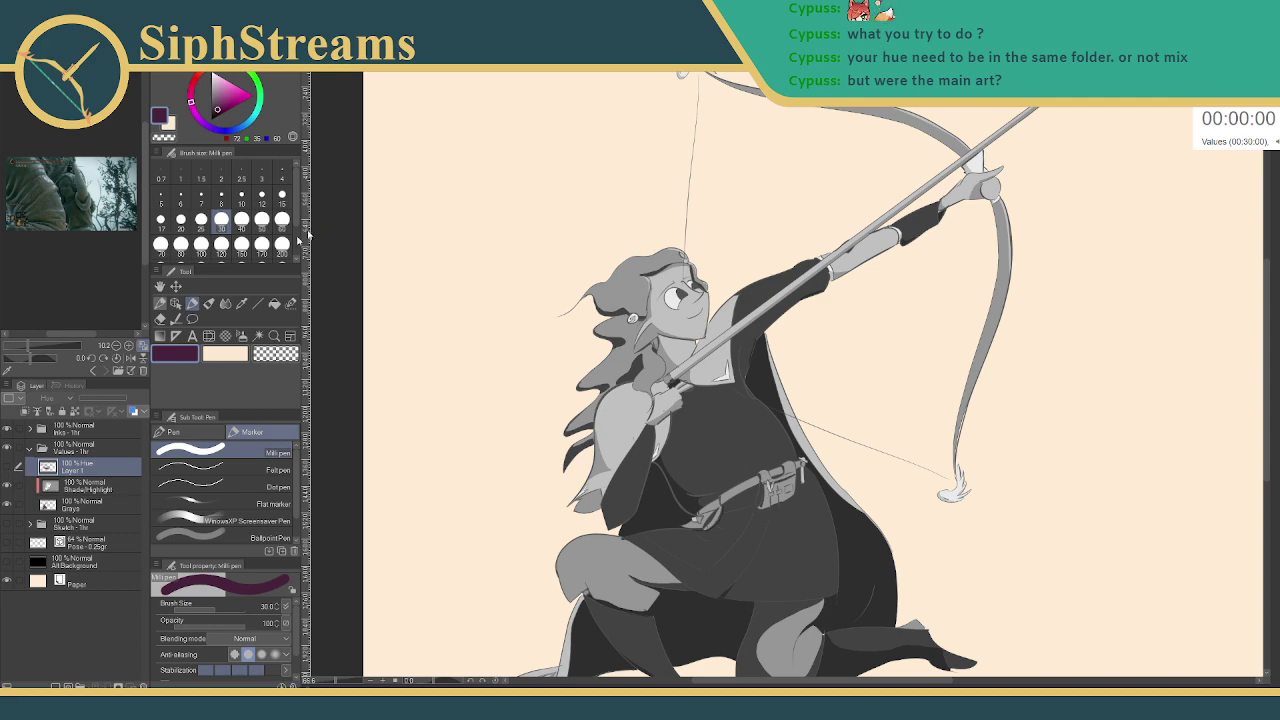
- Set the brush size to 200, show the Hue layer and undo its dark purple scribbles
{"action": "left_click", "coordinate": [282, 247]}
{"action": "left_click", "coordinate": [7, 466]}
{"action": "scroll", "coordinate": [760, 330], "scroll_direction": "down", "scroll_amount": 2}
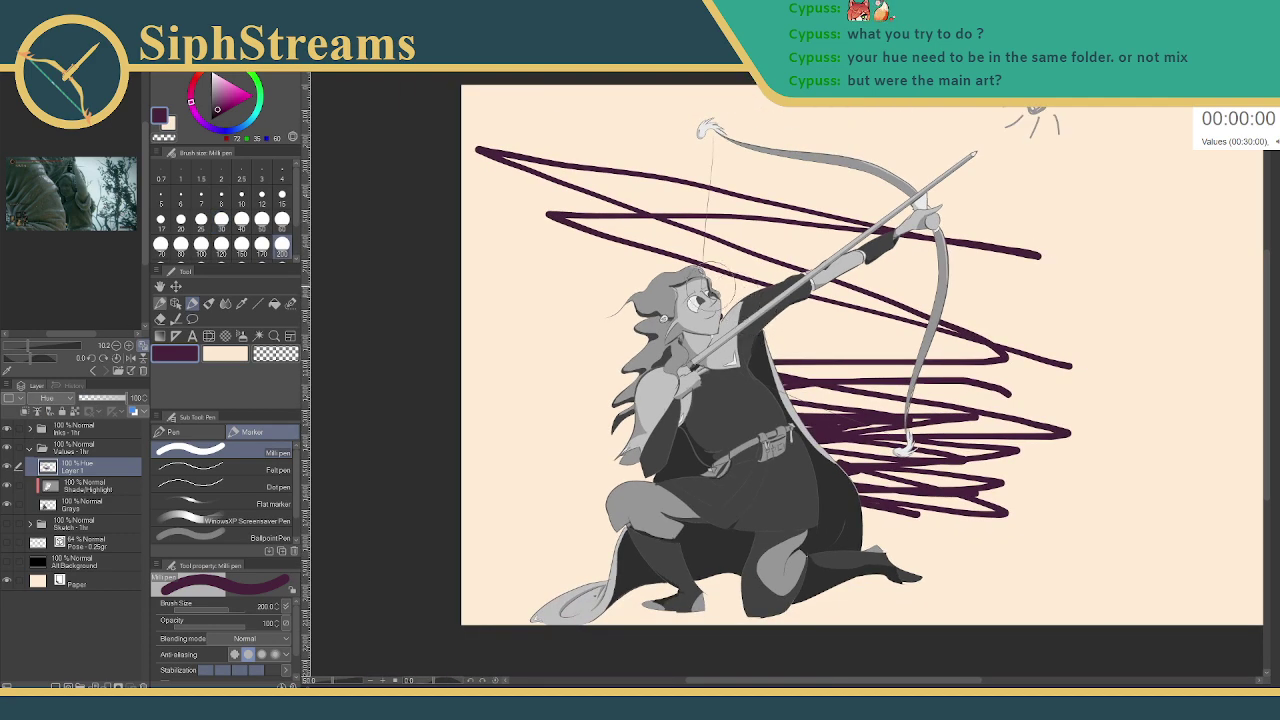
{"action": "key", "text": "ctrl+z"}
{"action": "key", "text": "ctrl+z"}
{"action": "key", "text": "ctrl+z"}
{"action": "key", "text": "ctrl+z"}
{"action": "key", "text": "ctrl+z"}
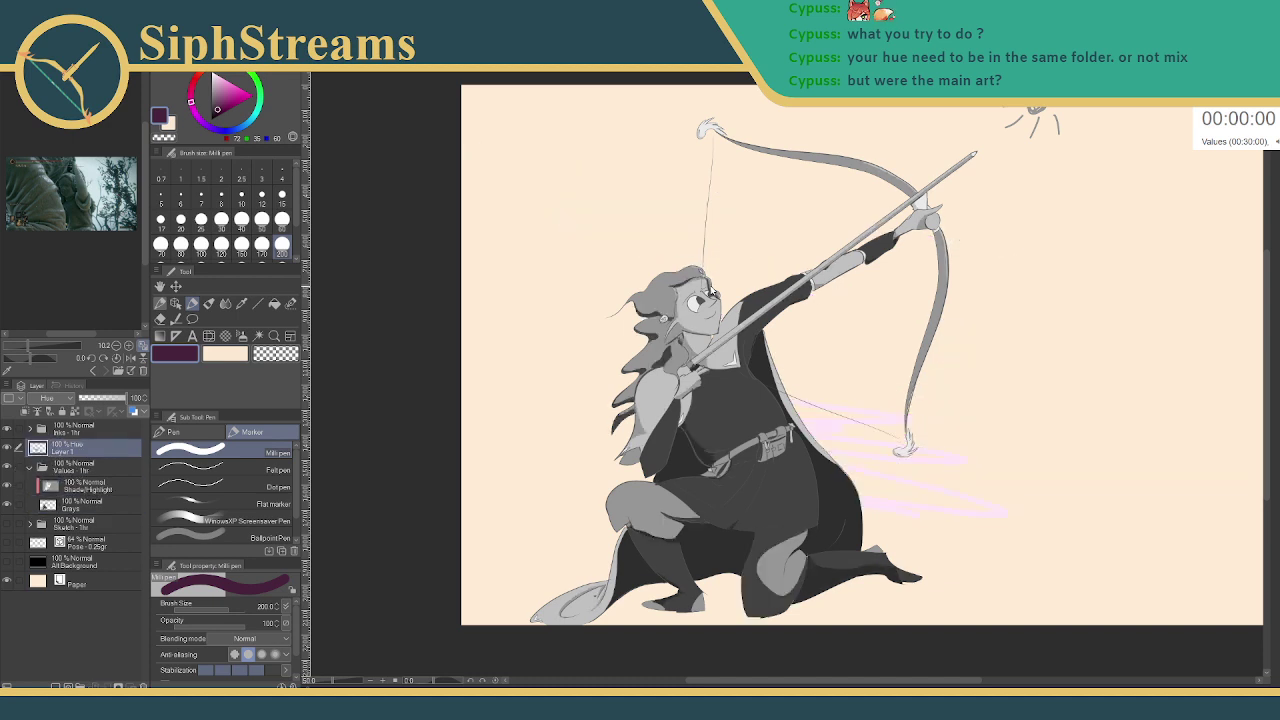
- Move the Hue layer to the top of the Values folder and paint a large dark purple patch around the archer's outstretched arm
{"action": "left_click_drag", "start_coordinate": [70, 447], "coordinate": [70, 466]}
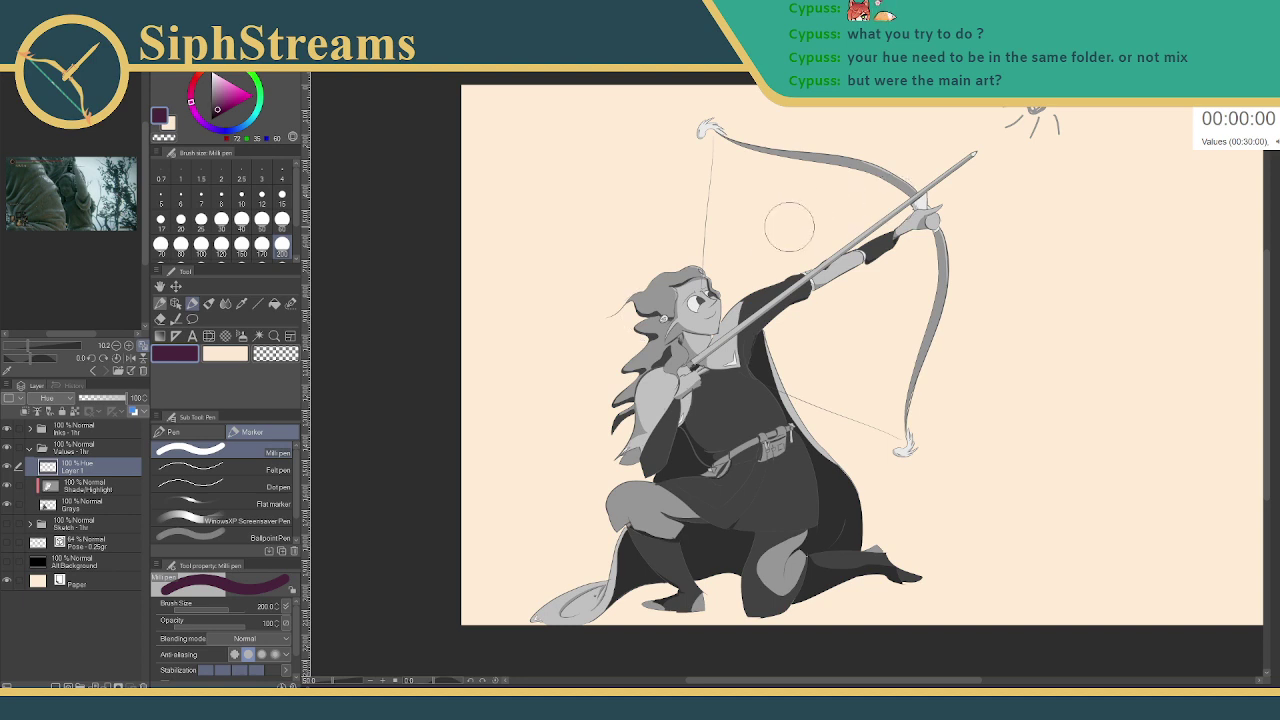
{"action": "mouse_move", "coordinate": [807, 264]}
{"action": "left_mouse_down"}
{"action": "mouse_move", "coordinate": [797, 250]}
{"action": "mouse_move", "coordinate": [850, 300]}
{"action": "mouse_move", "coordinate": [769, 253]}
{"action": "left_mouse_up"}
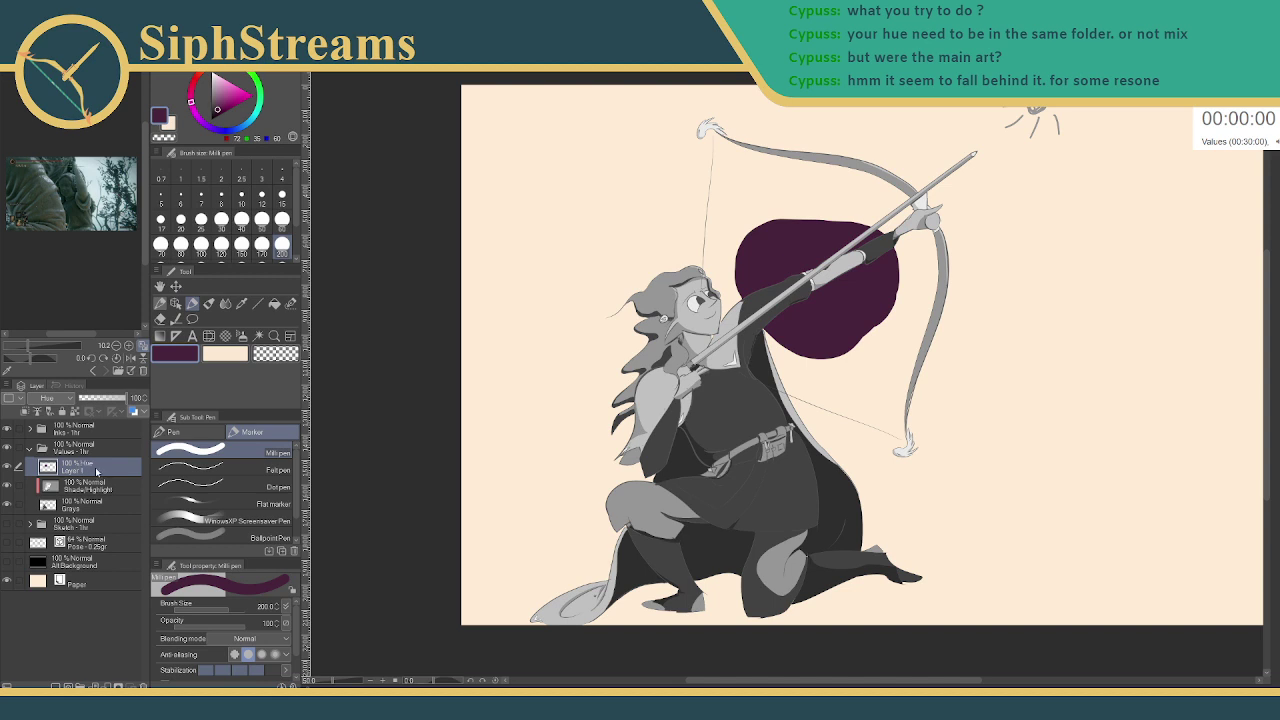
{"action": "double_click", "coordinate": [91, 470]}
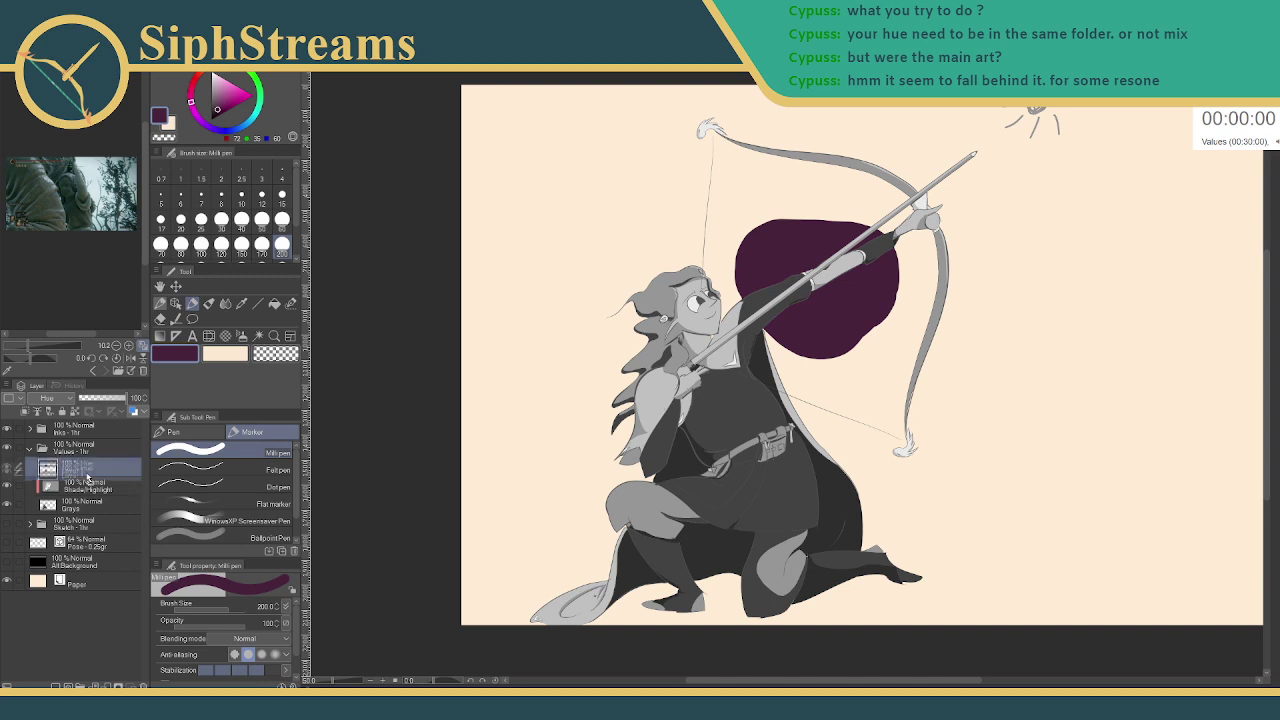
{"action": "left_click_drag", "start_coordinate": [87, 474], "coordinate": [86, 473]}
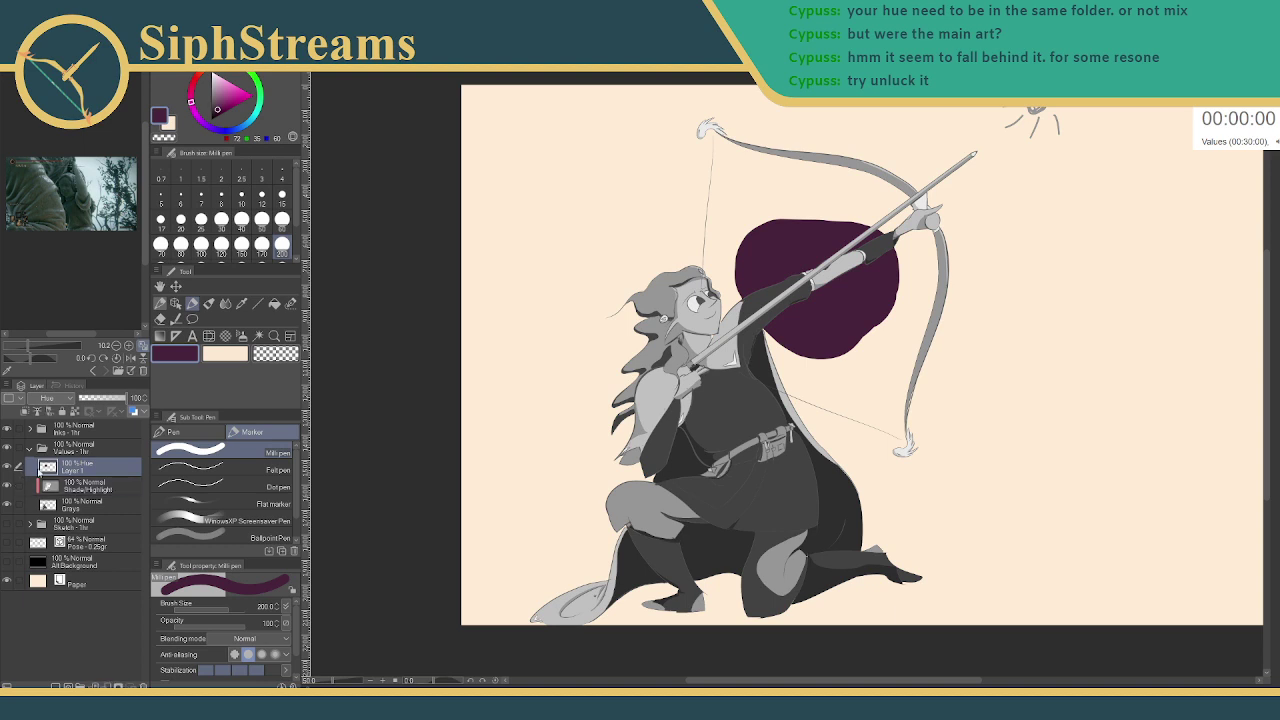
- Turn the Shade/Highlight layer's clipping off and on again to check its effect
{"action": "left_click", "coordinate": [84, 489]}
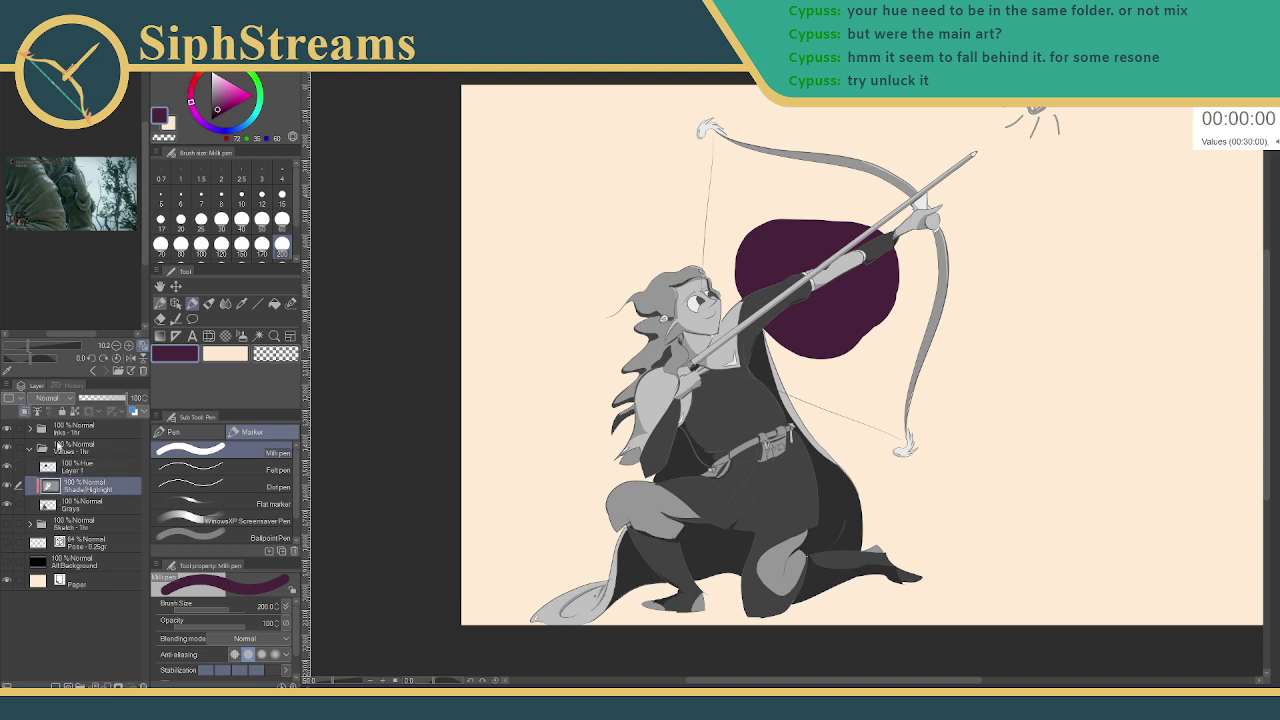
{"action": "left_click", "coordinate": [26, 413]}
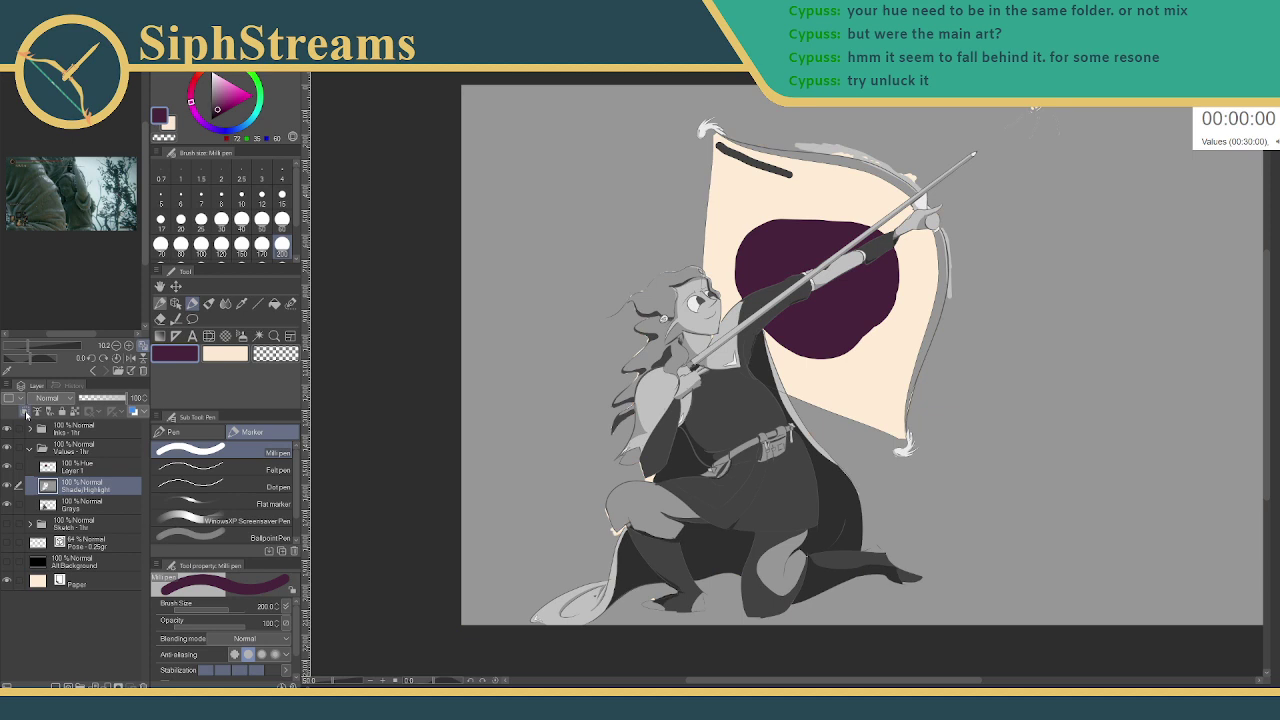
{"action": "left_click", "coordinate": [26, 413]}
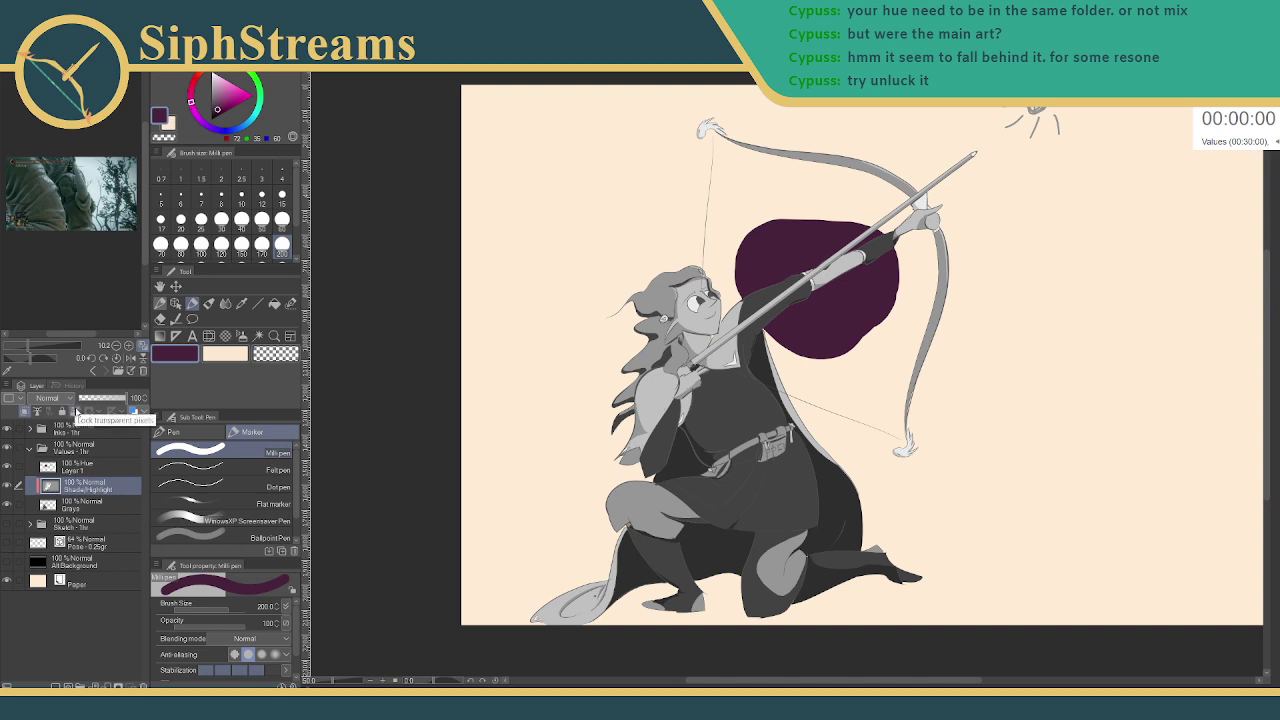
- Move the Hue layer above the Inks folder and hide it
{"action": "left_click", "coordinate": [76, 467]}
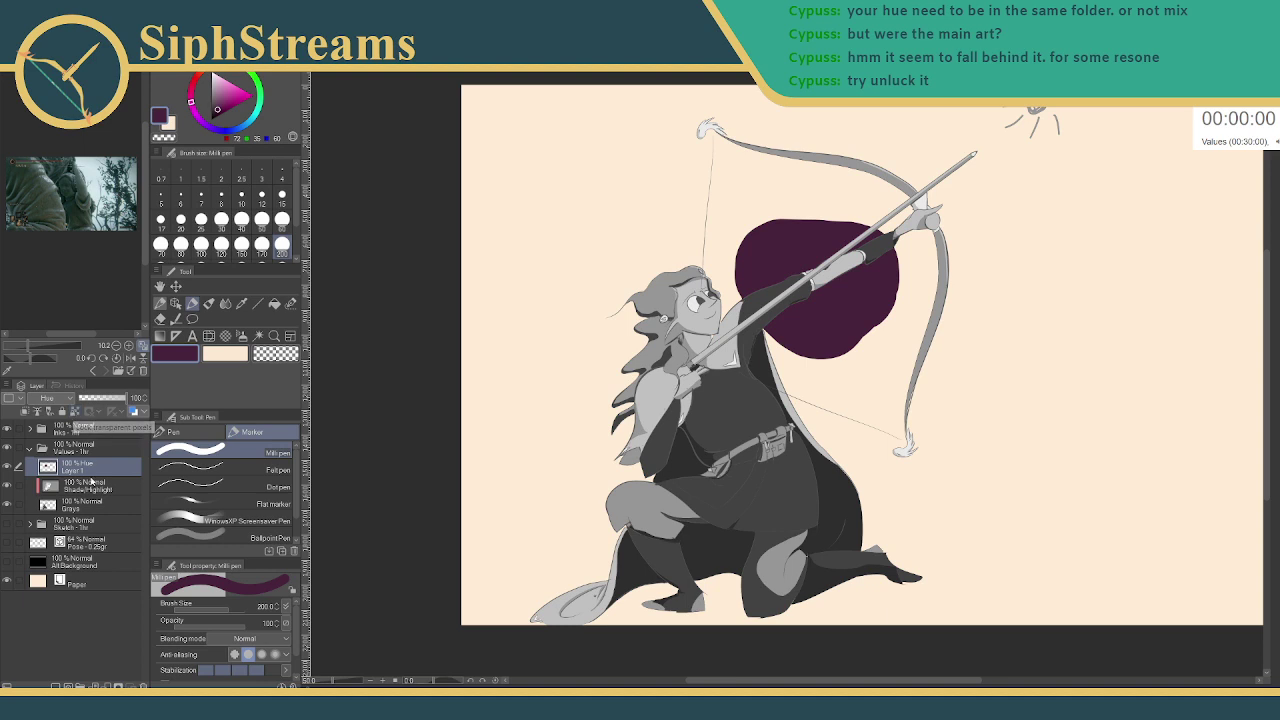
{"action": "right_click", "coordinate": [89, 470]}
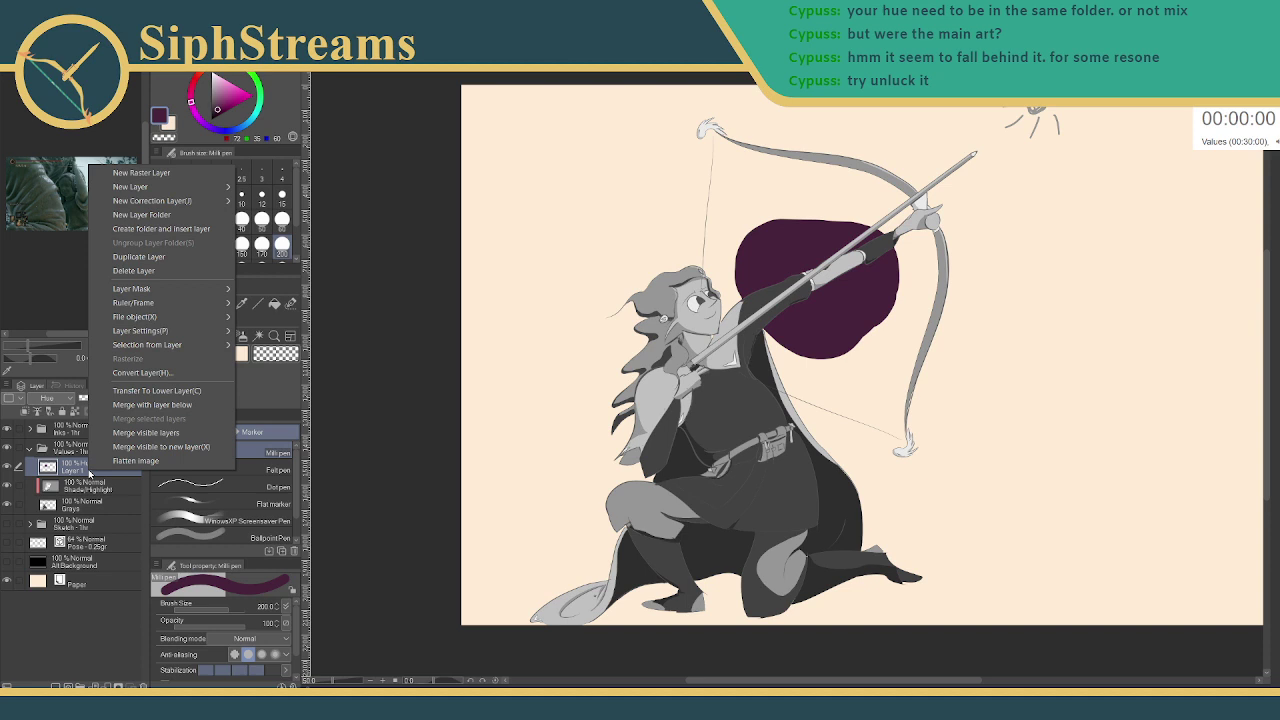
{"action": "left_click", "coordinate": [48, 470]}
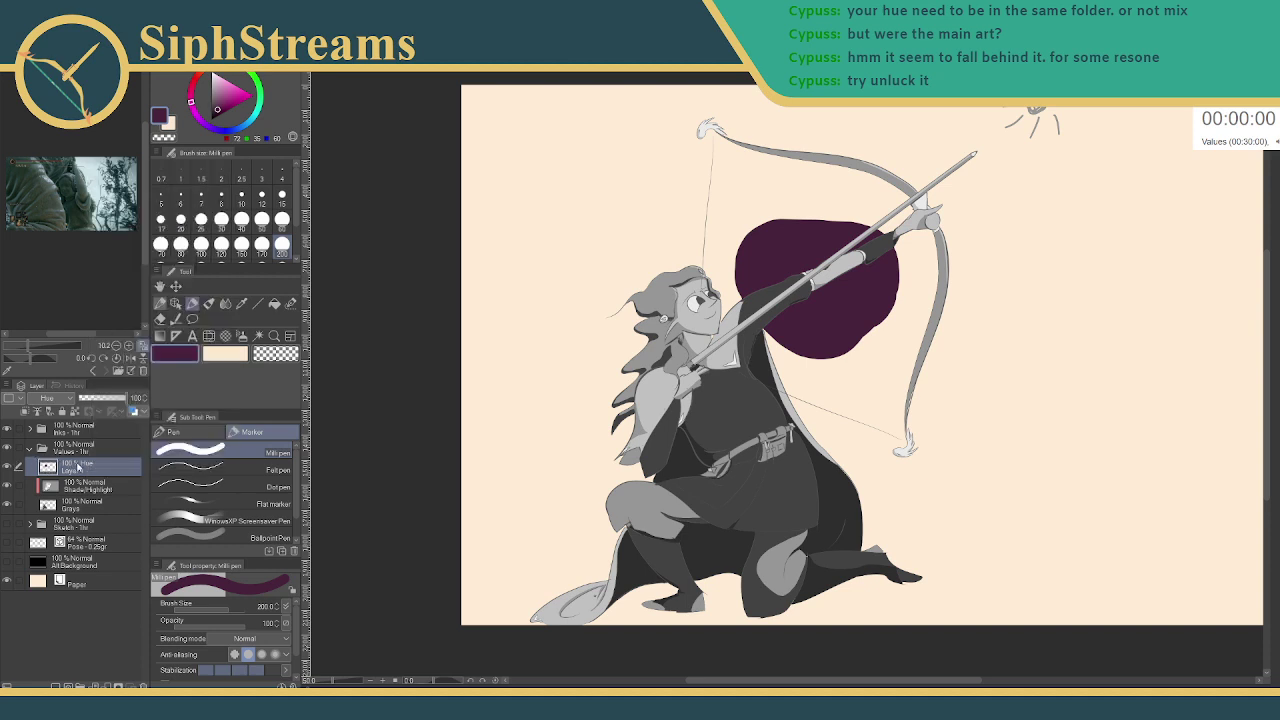
{"action": "left_click_drag", "start_coordinate": [78, 467], "coordinate": [72, 427]}
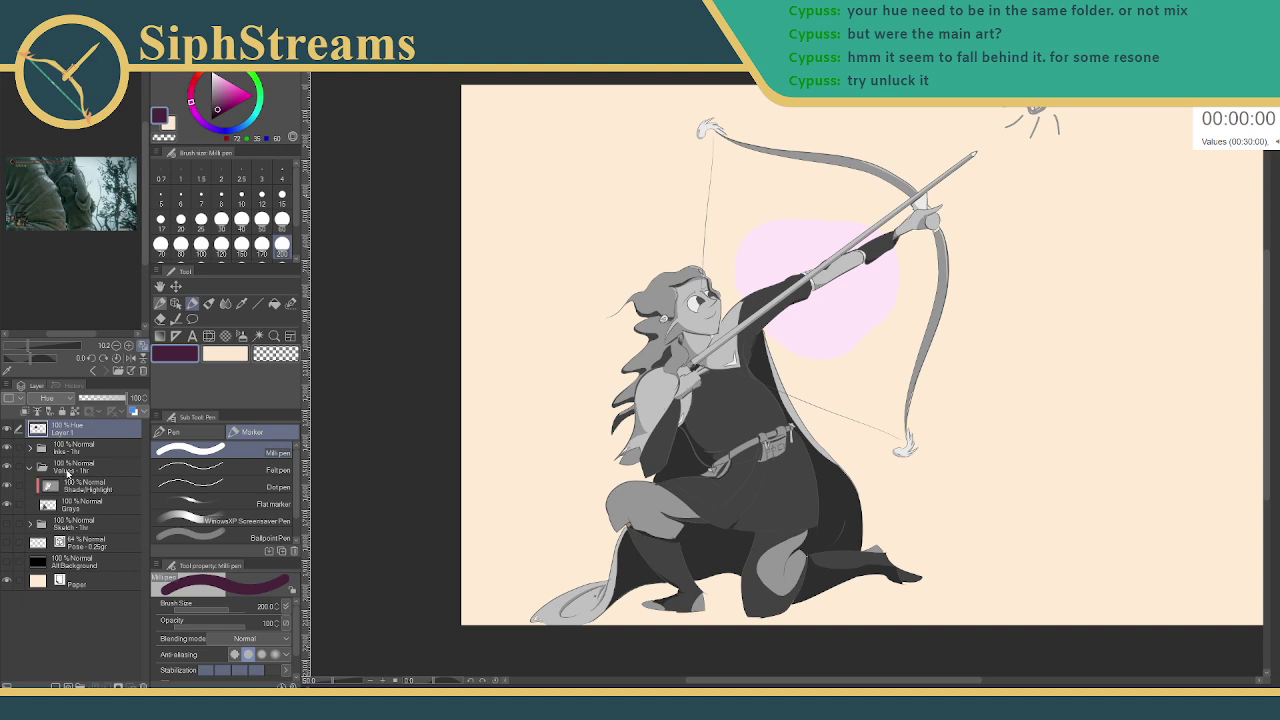
{"action": "left_click", "coordinate": [73, 466]}
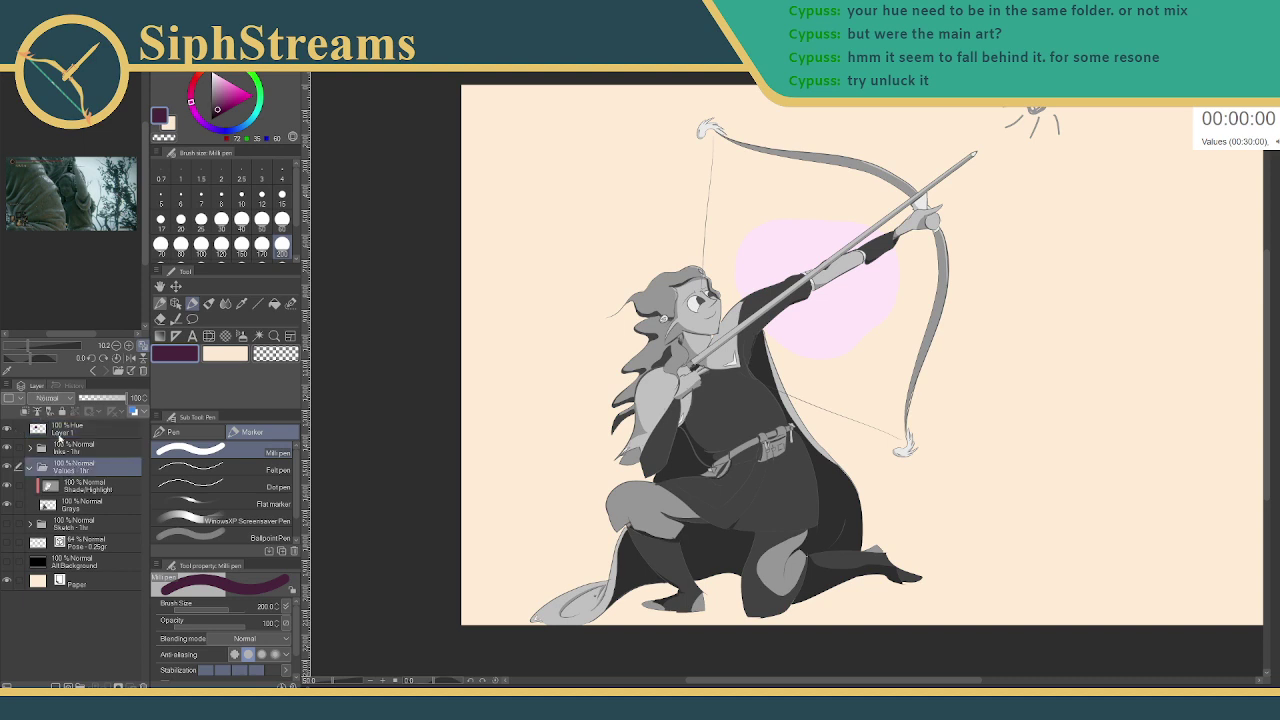
{"action": "right_click", "coordinate": [68, 472]}
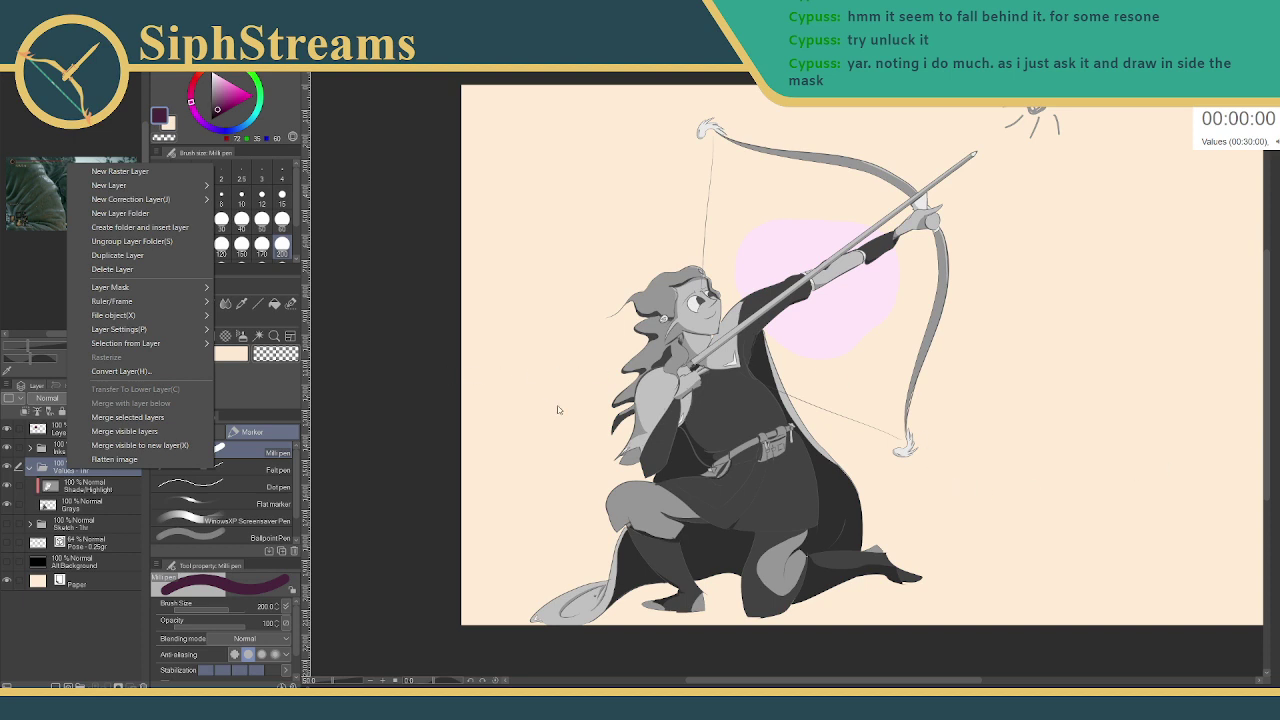
{"action": "left_click", "coordinate": [74, 405]}
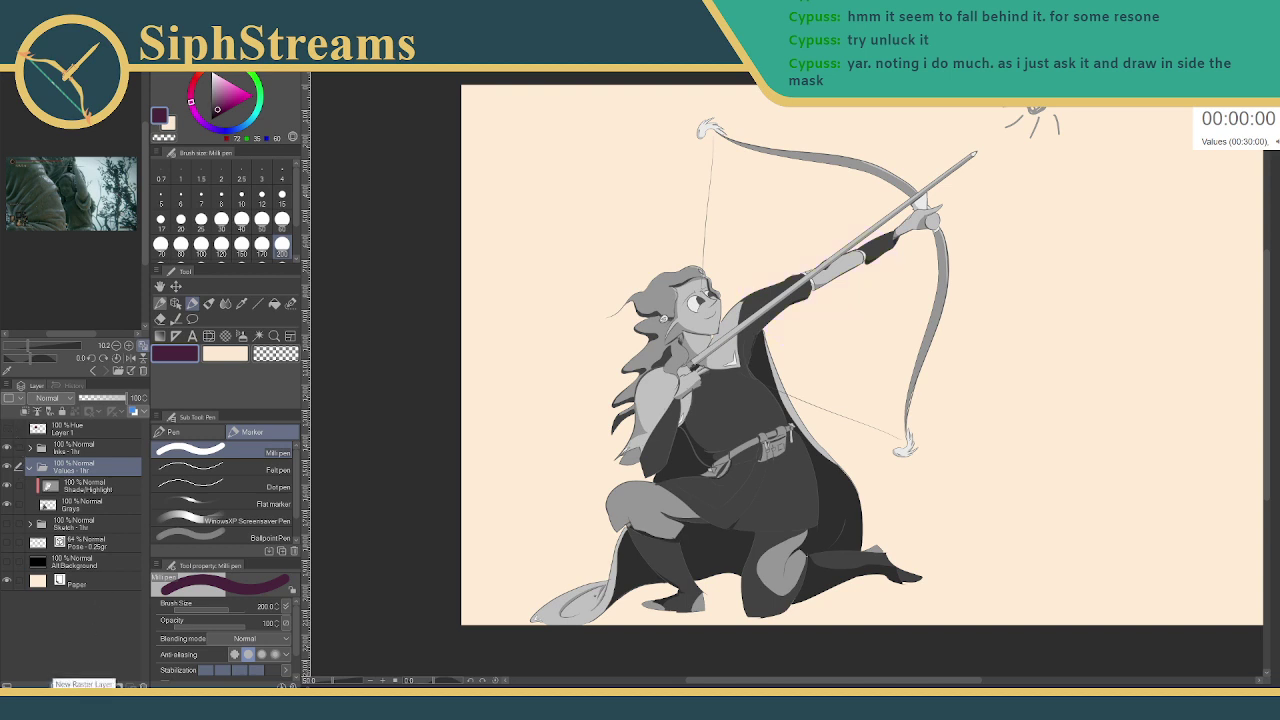
- Create a raster layer above the Inks folder and test a dark purple stroke across the archer's chest, undoing the stroke
{"action": "left_click", "coordinate": [56, 686]}
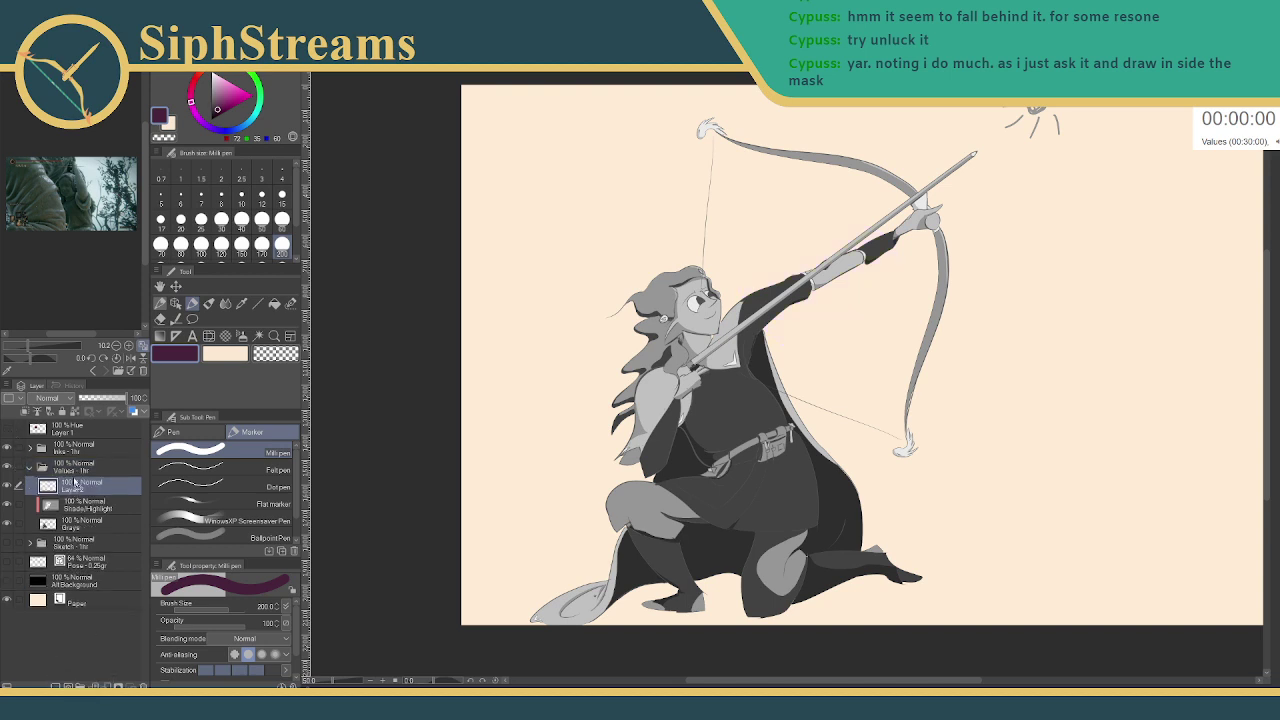
{"action": "left_click_drag", "start_coordinate": [74, 483], "coordinate": [80, 440]}
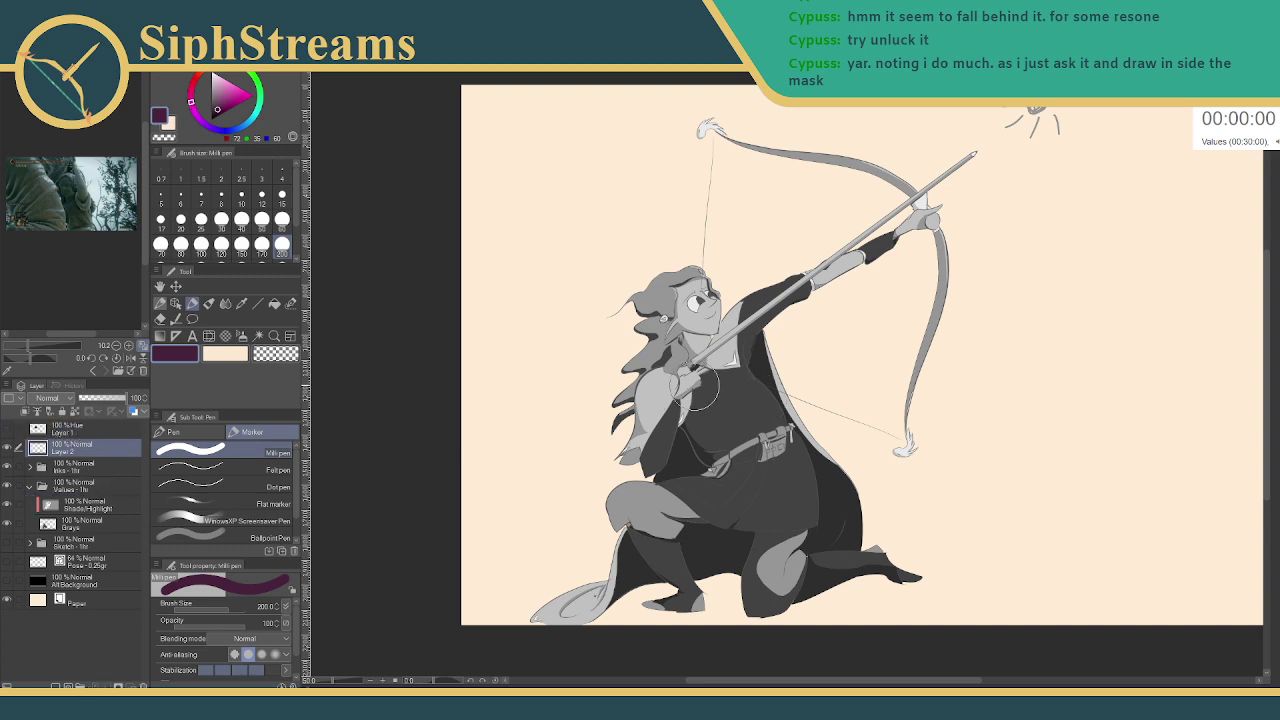
{"action": "left_click_drag", "start_coordinate": [624, 357], "coordinate": [811, 356]}
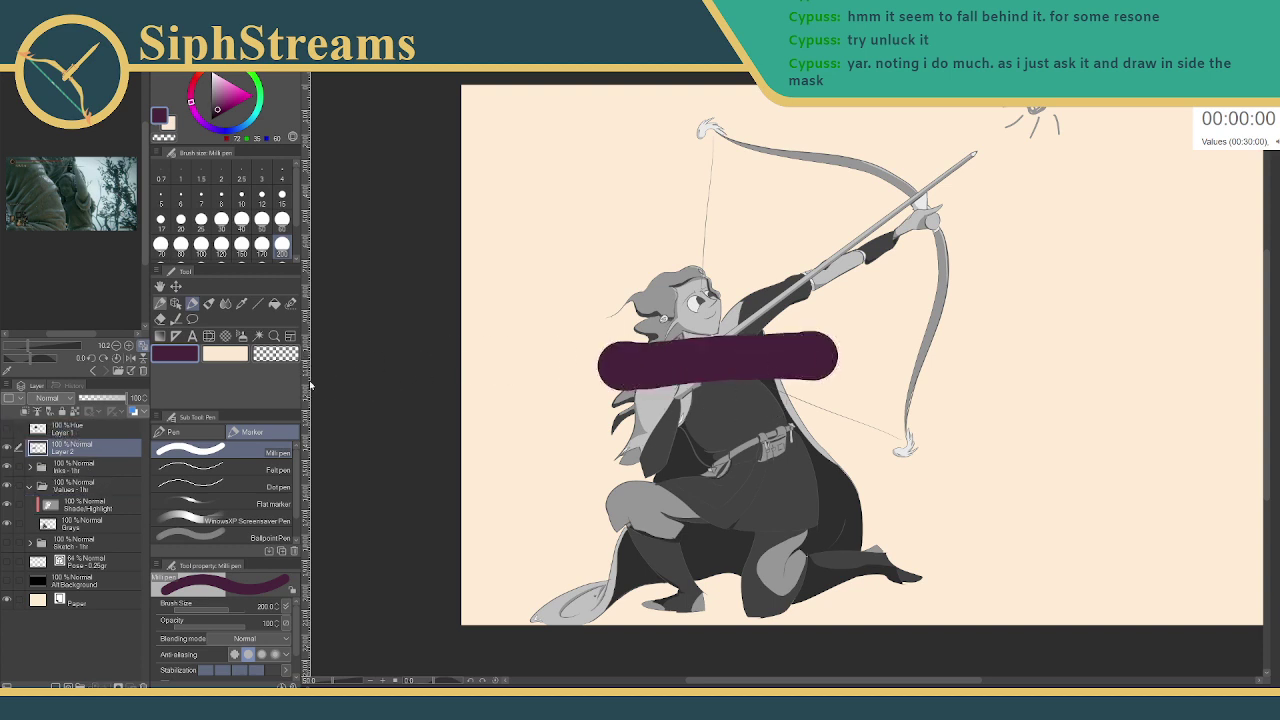
{"action": "key", "text": "ctrl+z"}
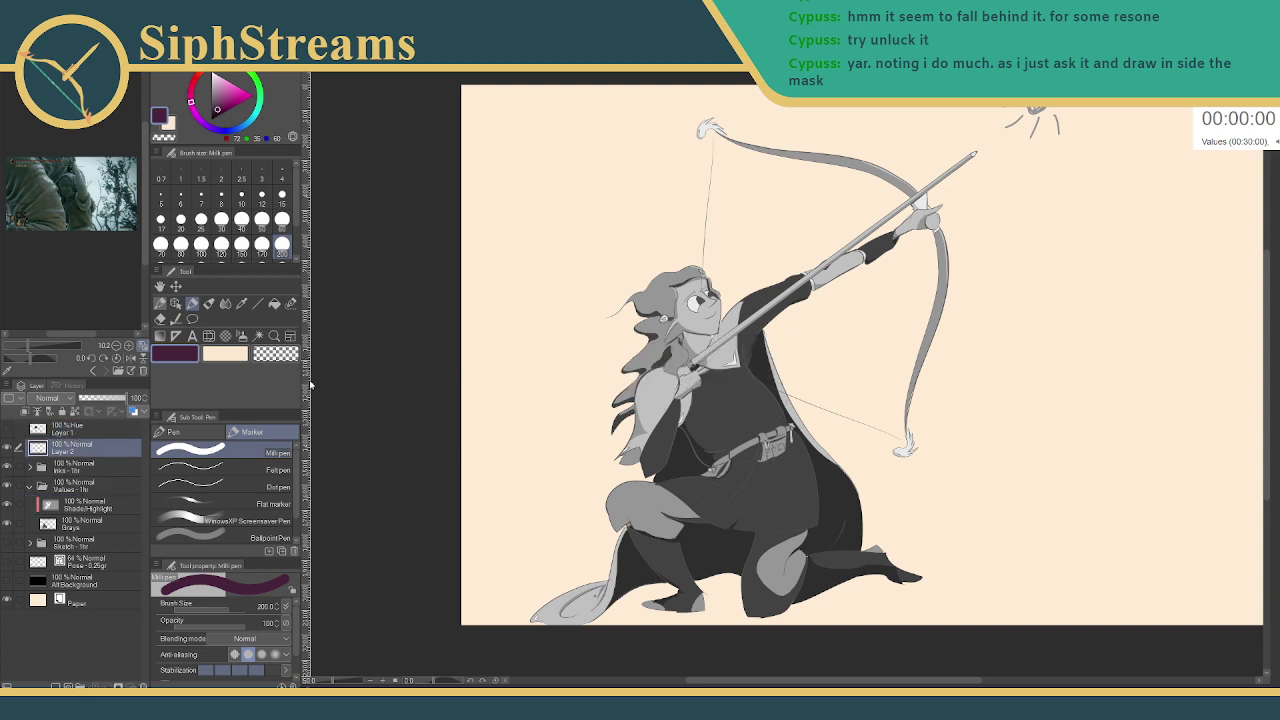
- Set the Grays layer as the reference layer
{"action": "left_click", "coordinate": [70, 434]}
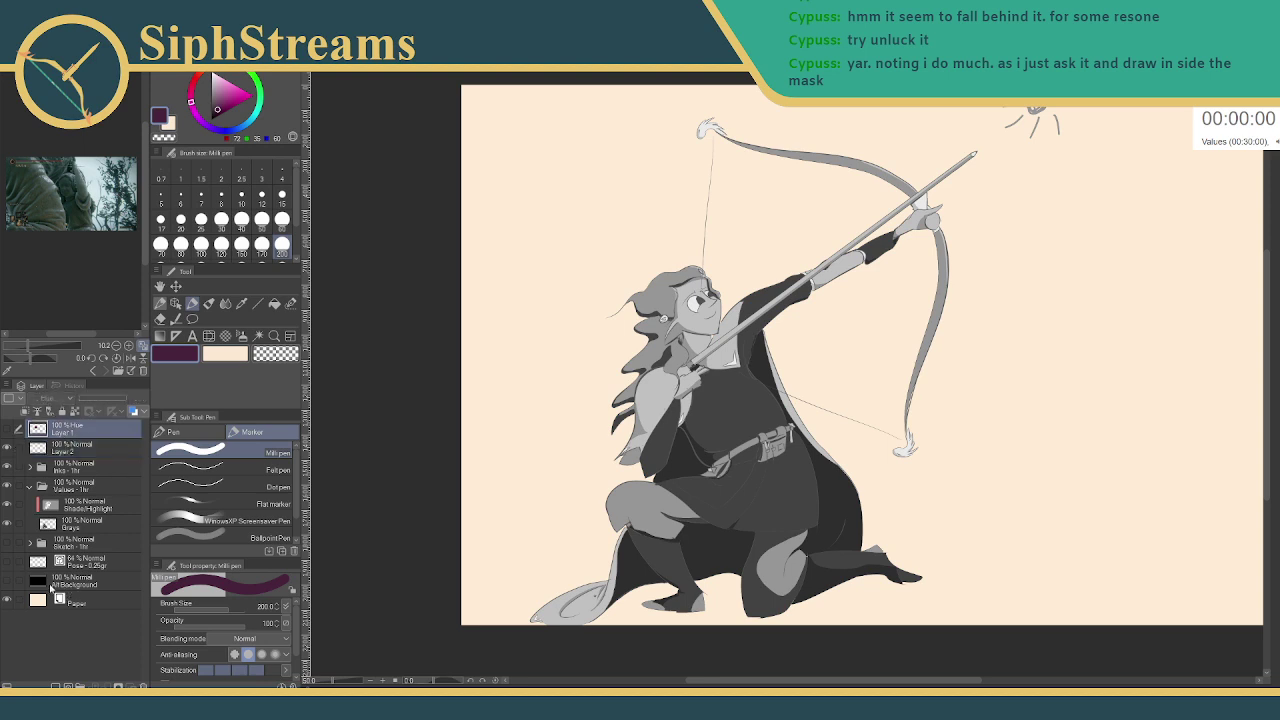
{"action": "left_click", "coordinate": [73, 526]}
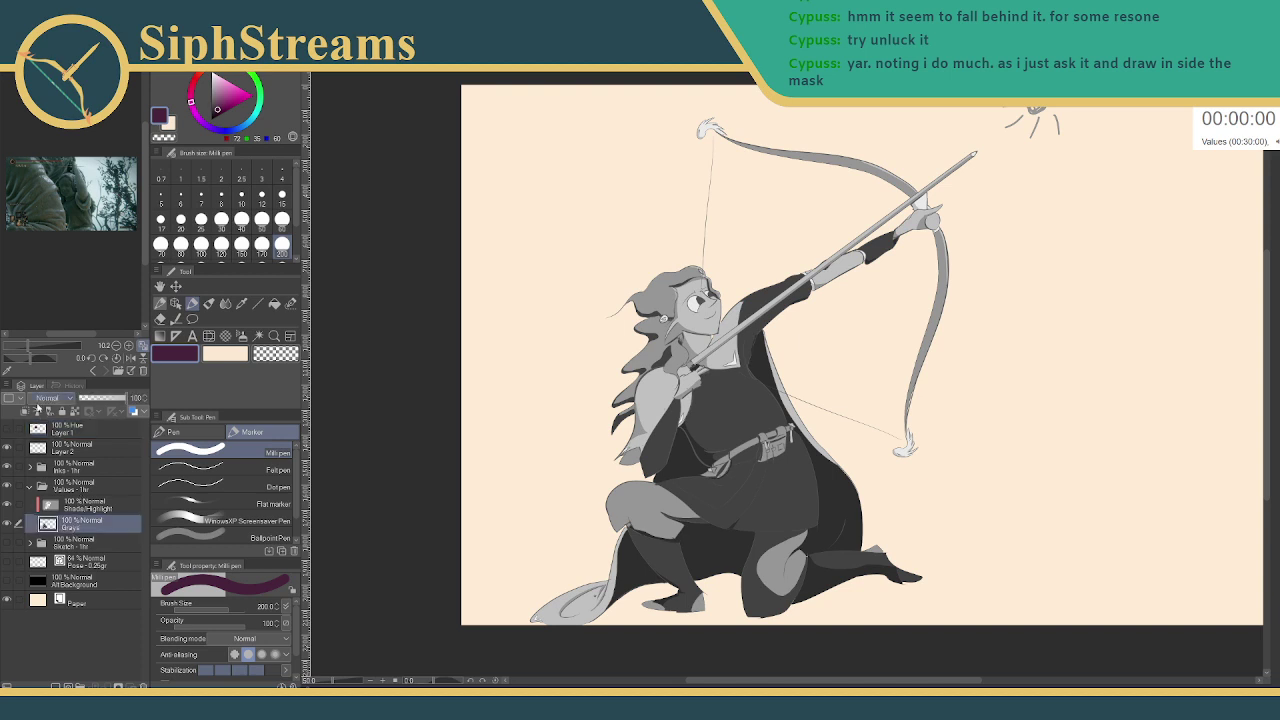
{"action": "left_click", "coordinate": [37, 403]}
{"action": "left_click", "coordinate": [38, 410]}
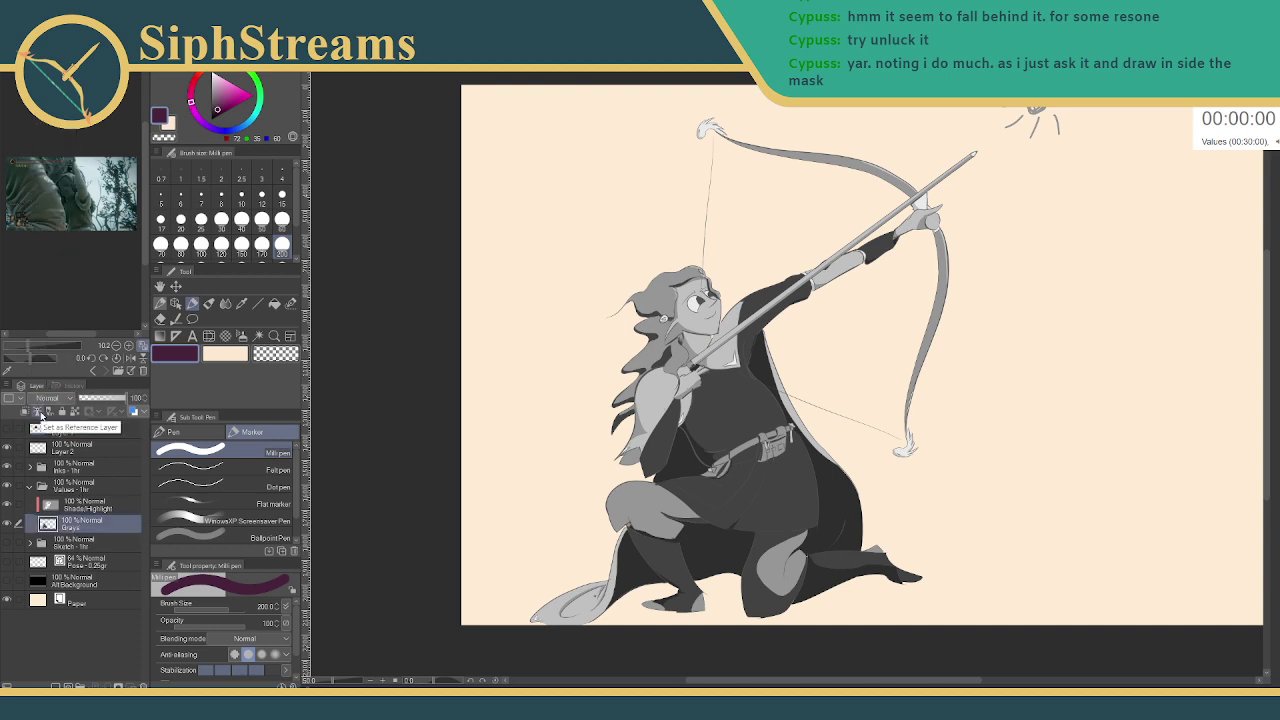
{"action": "left_click", "coordinate": [39, 413]}
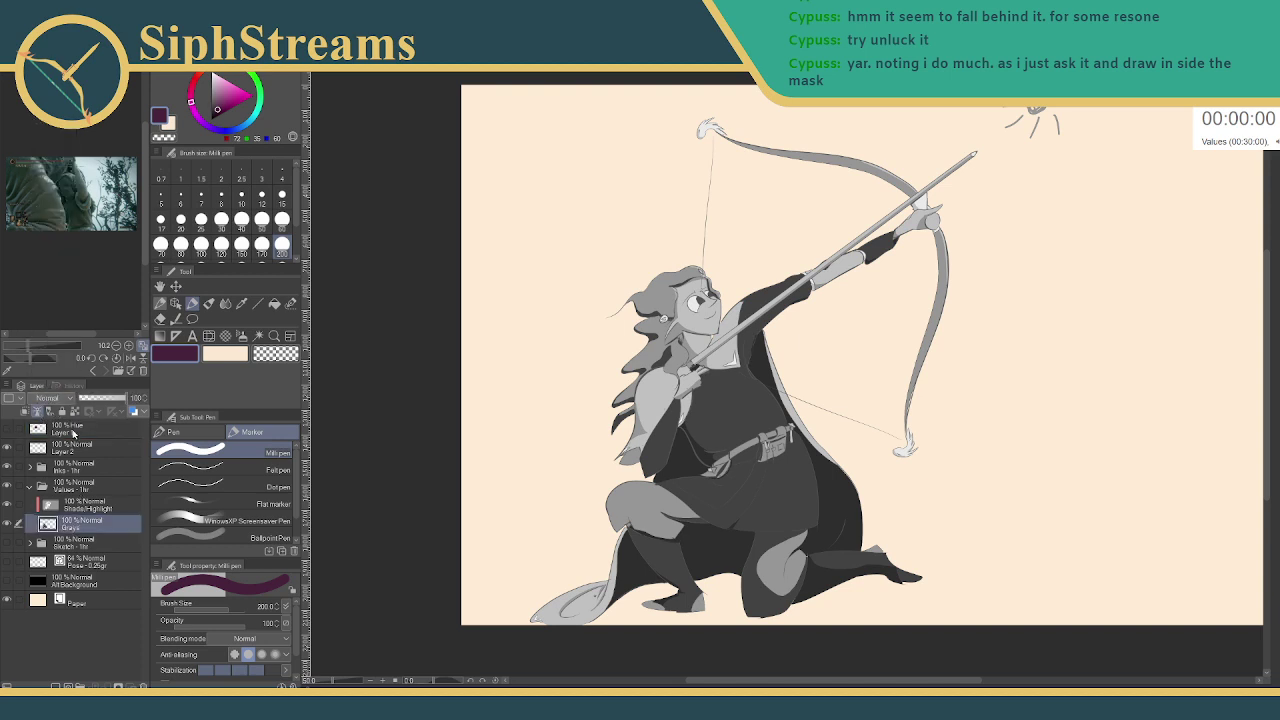
- Check the Hue layer shown and hidden, and select the empty layer above the Inks folder
{"action": "left_click", "coordinate": [73, 432]}
{"action": "left_click", "coordinate": [9, 431]}
{"action": "left_click", "coordinate": [9, 431]}
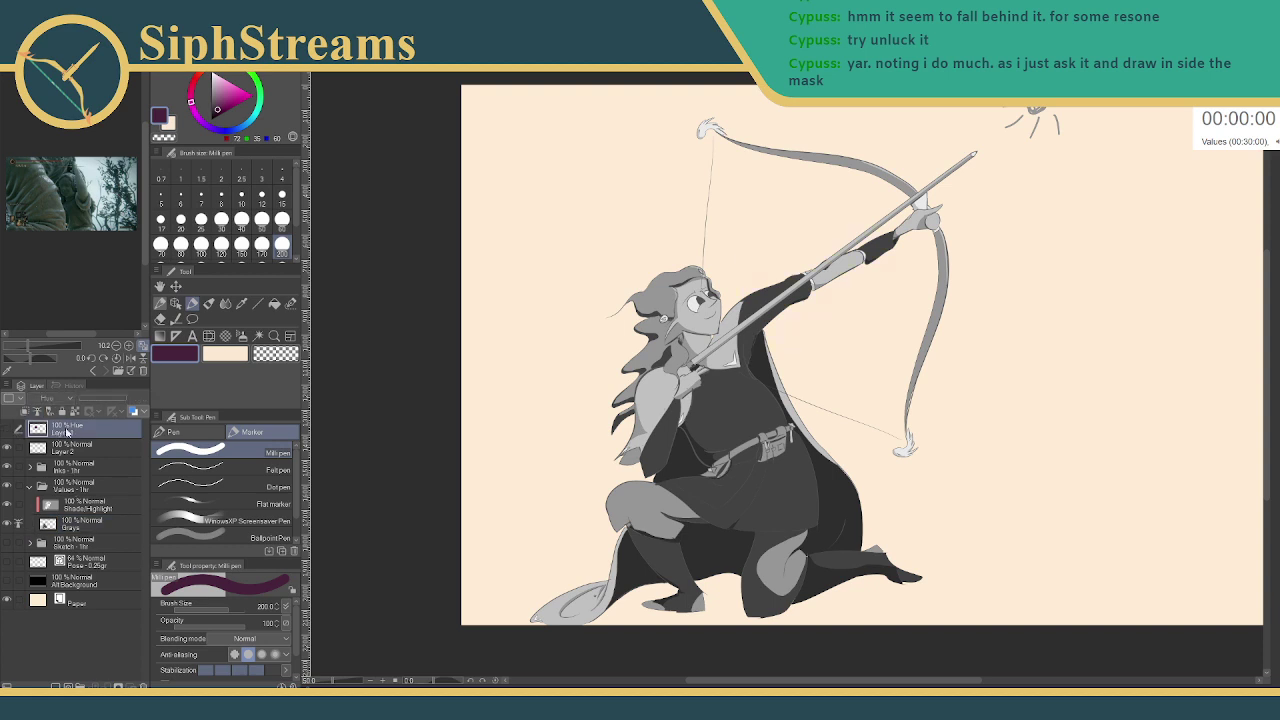
{"action": "left_click", "coordinate": [73, 451]}
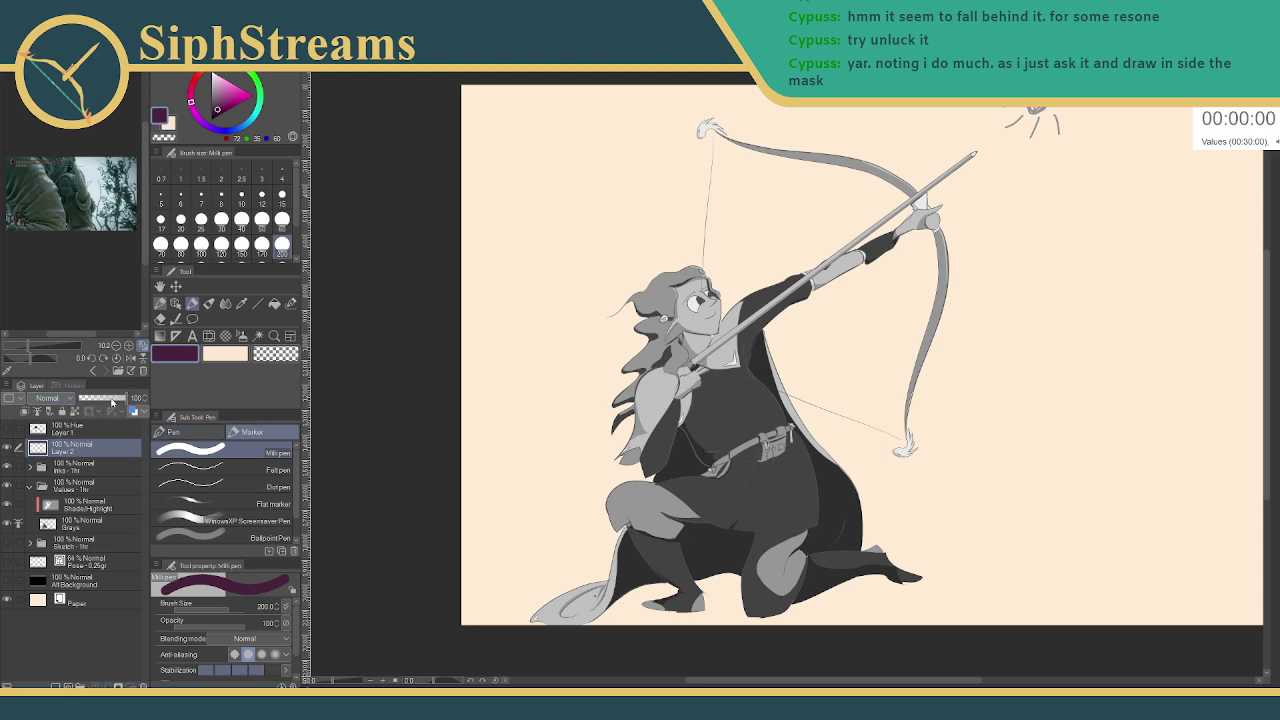
- Set the empty layer's opacity to 20 percent, test dark purple strokes across the archer's chest and arm, and undo them
{"action": "left_click_drag", "start_coordinate": [124, 400], "coordinate": [92, 401]}
{"action": "left_click", "coordinate": [134, 399]}
{"action": "type", "text": "20"}
{"action": "key", "text": "Return"}
{"action": "left_click_drag", "start_coordinate": [657, 423], "coordinate": [719, 411]}
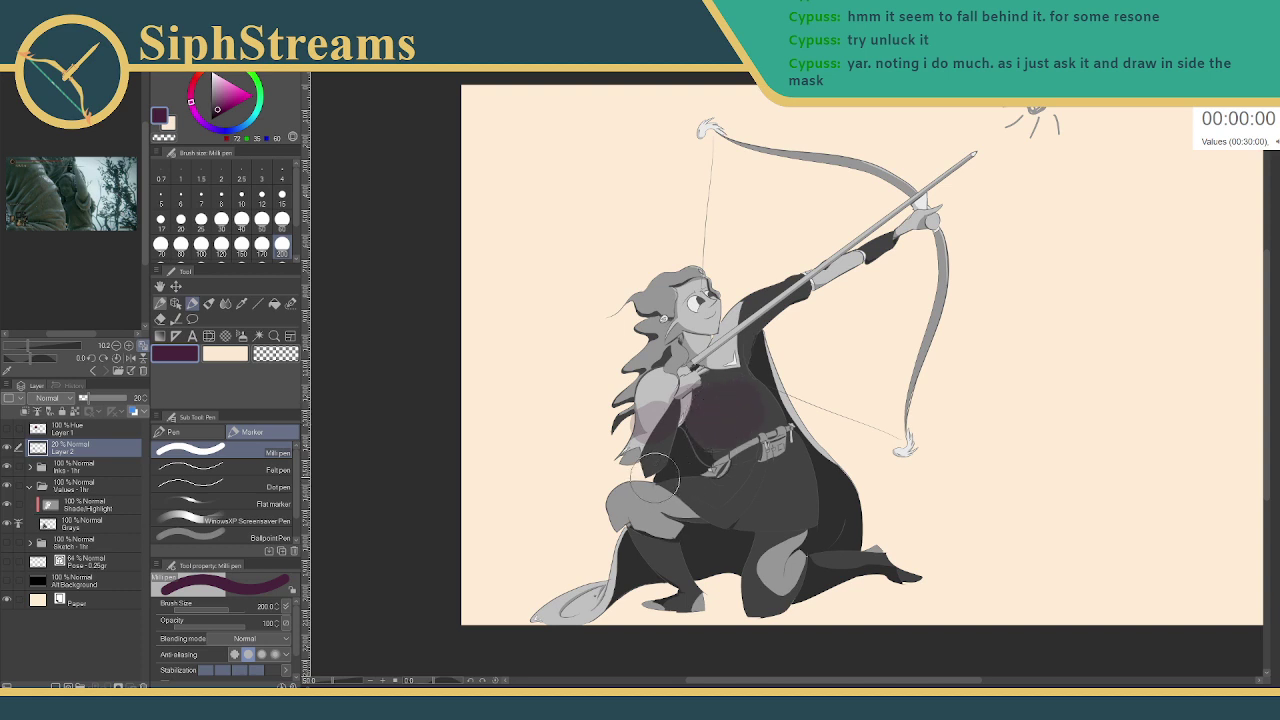
{"action": "key", "text": "ctrl+z"}
{"action": "key", "text": "ctrl+z"}
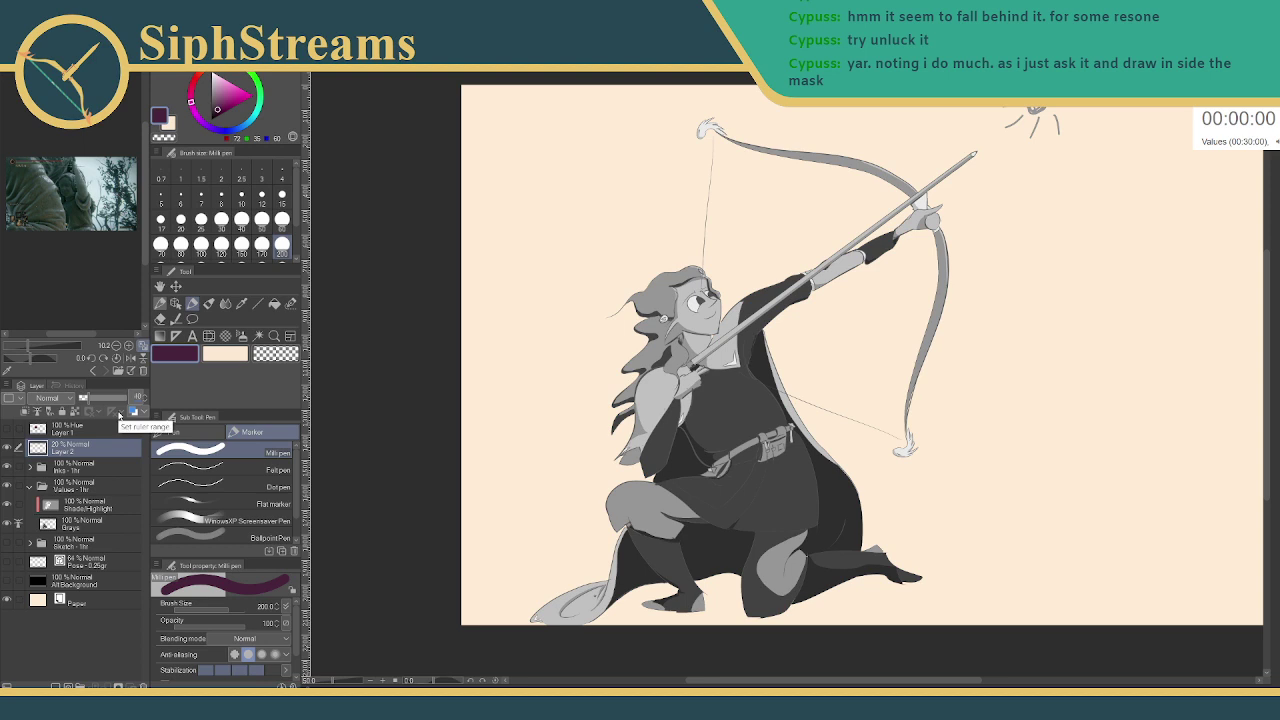
- Raise the layer's opacity to 40 percent, test a dark purple stroke across the cape, and undo it
{"action": "type", "text": "40"}
{"action": "key", "text": "Return"}
{"action": "mouse_move", "coordinate": [772, 412]}
{"action": "left_mouse_down"}
{"action": "mouse_move", "coordinate": [740, 484]}
{"action": "mouse_move", "coordinate": [772, 492]}
{"action": "mouse_move", "coordinate": [793, 480]}
{"action": "mouse_move", "coordinate": [795, 509]}
{"action": "mouse_move", "coordinate": [845, 515]}
{"action": "left_mouse_up"}
{"action": "key", "text": "ctrl+z"}
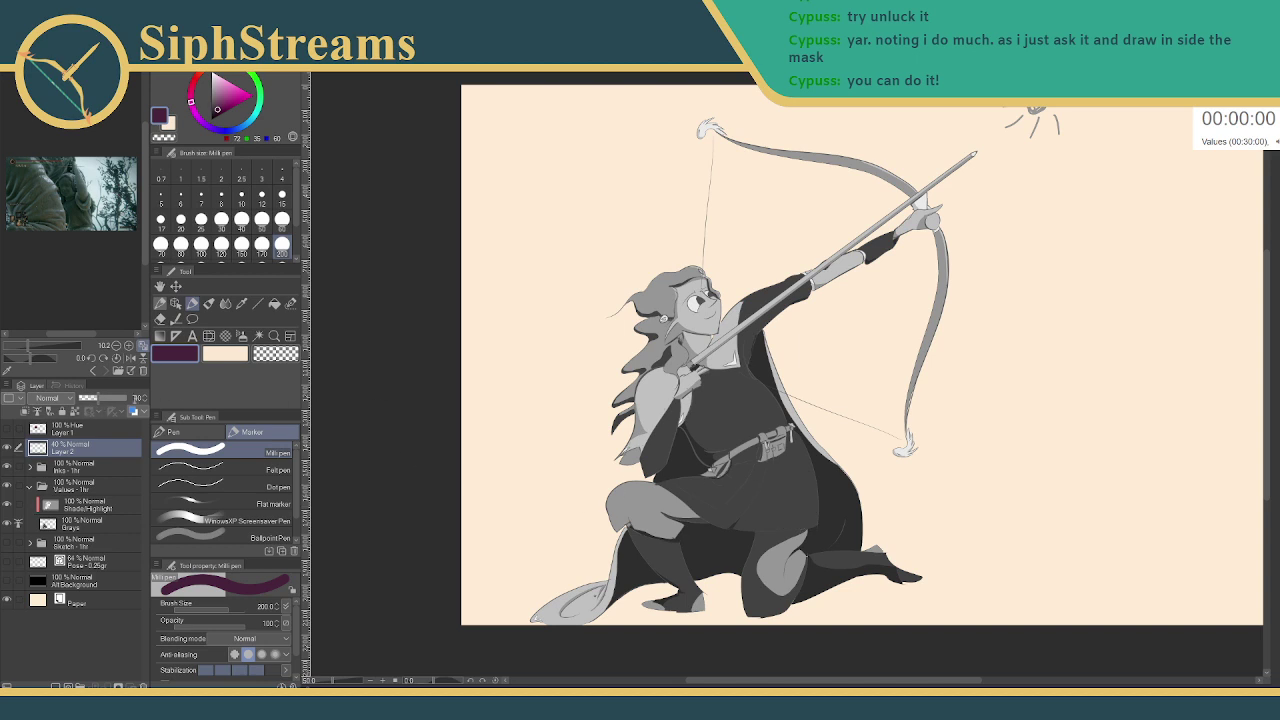
- Set the empty layer's opacity to 50 percent
{"action": "type", "text": "50"}
{"action": "key", "text": "Return"}
{"action": "scroll", "coordinate": [753, 382], "scroll_direction": "up", "scroll_amount": 1}
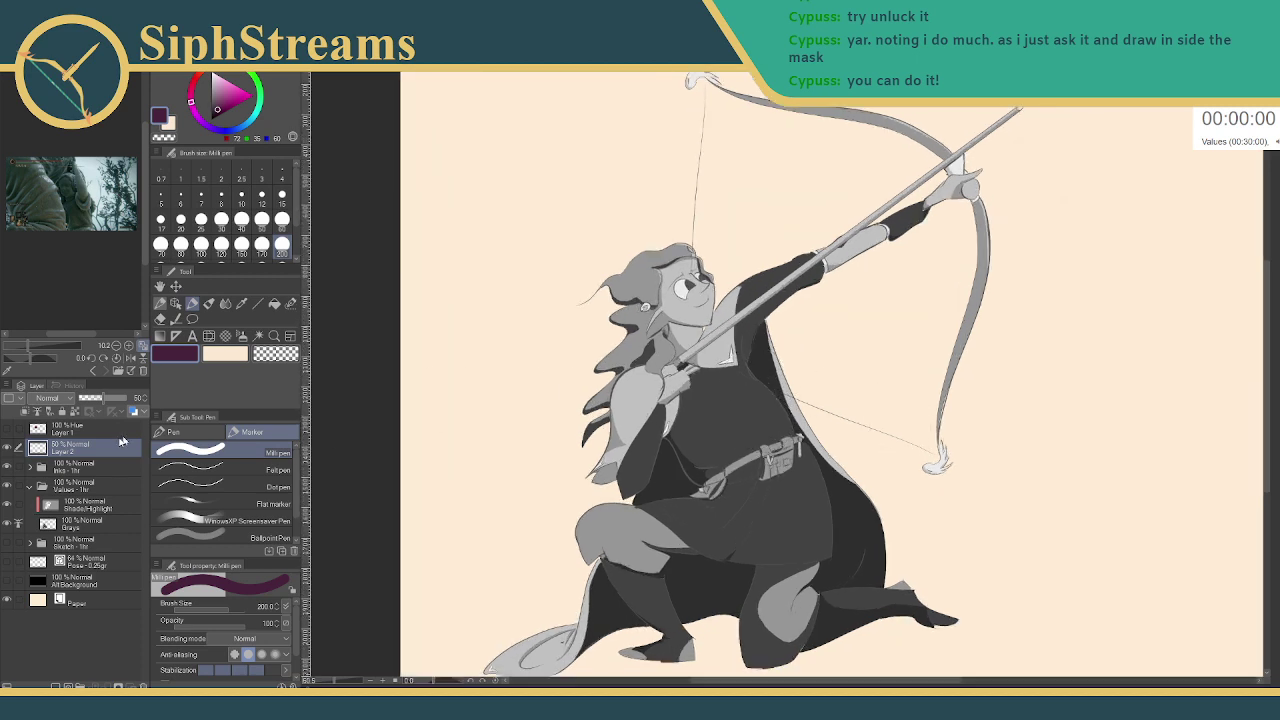
- Delete the hidden Hue layer and show the canvas navigator in place of the reference image
{"action": "double_click", "coordinate": [64, 452]}
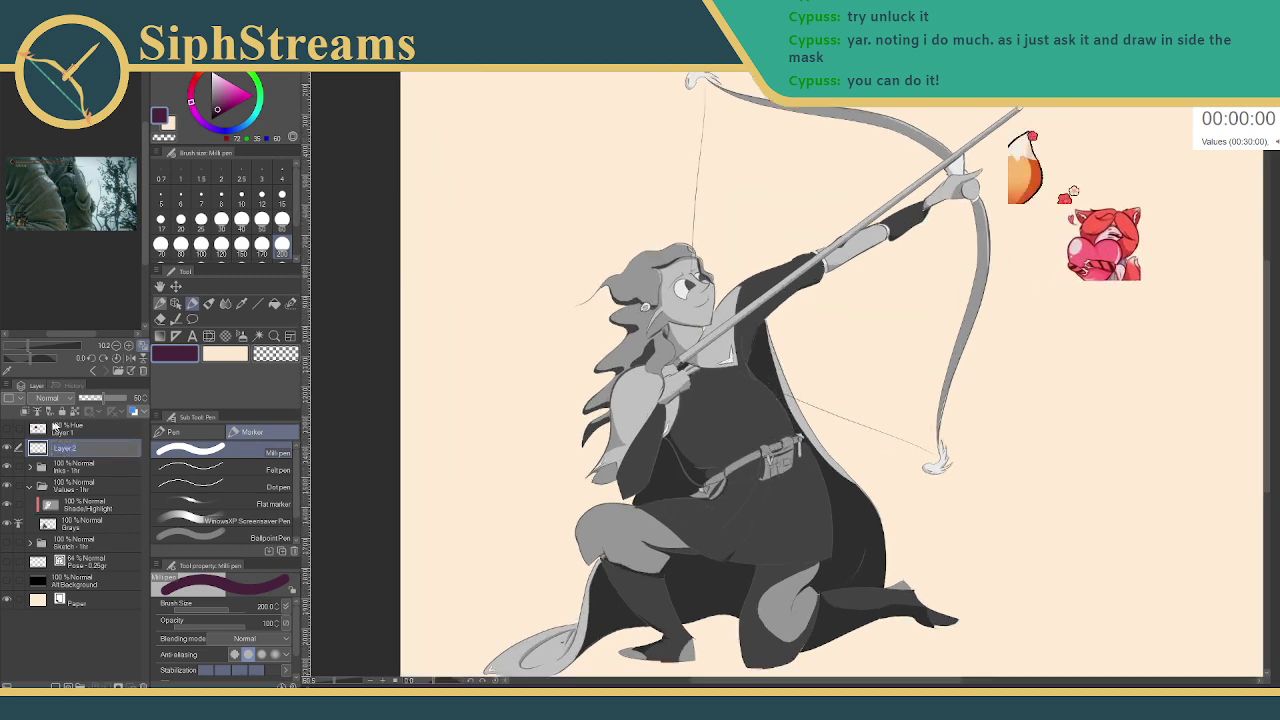
{"action": "left_click", "coordinate": [66, 427]}
{"action": "left_click", "coordinate": [141, 370]}
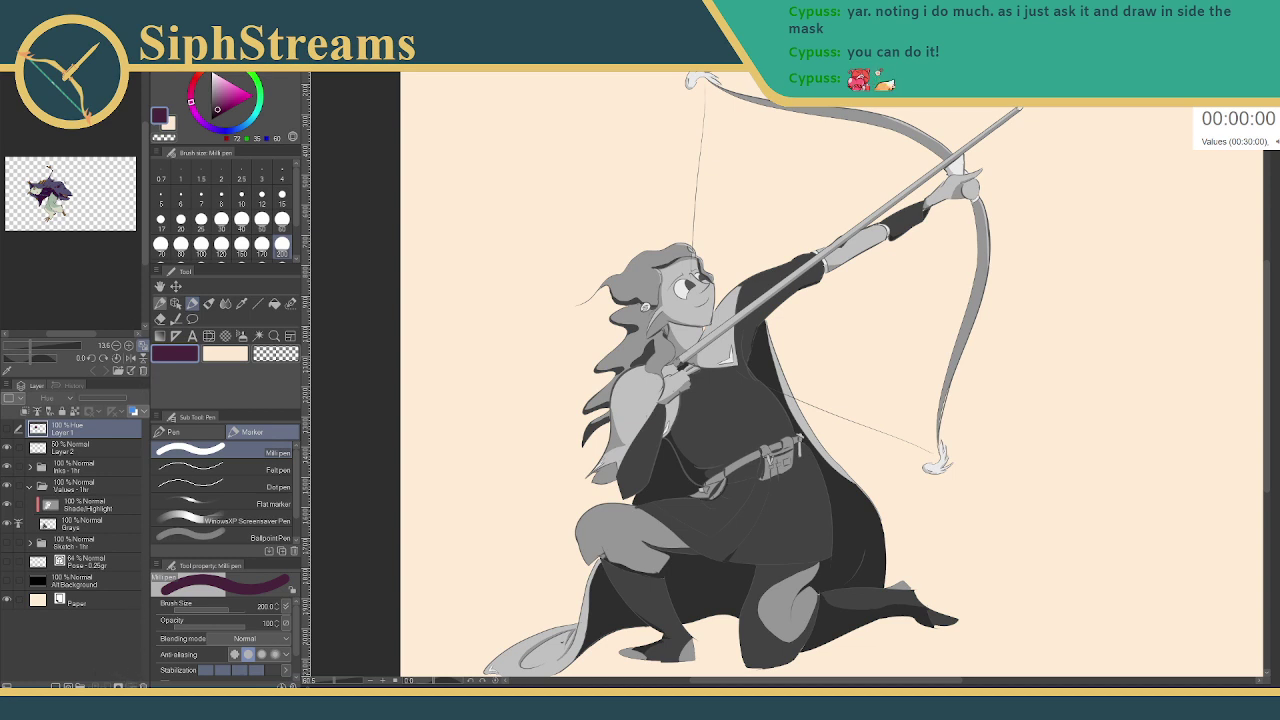
{"action": "left_click", "coordinate": [35, 75]}
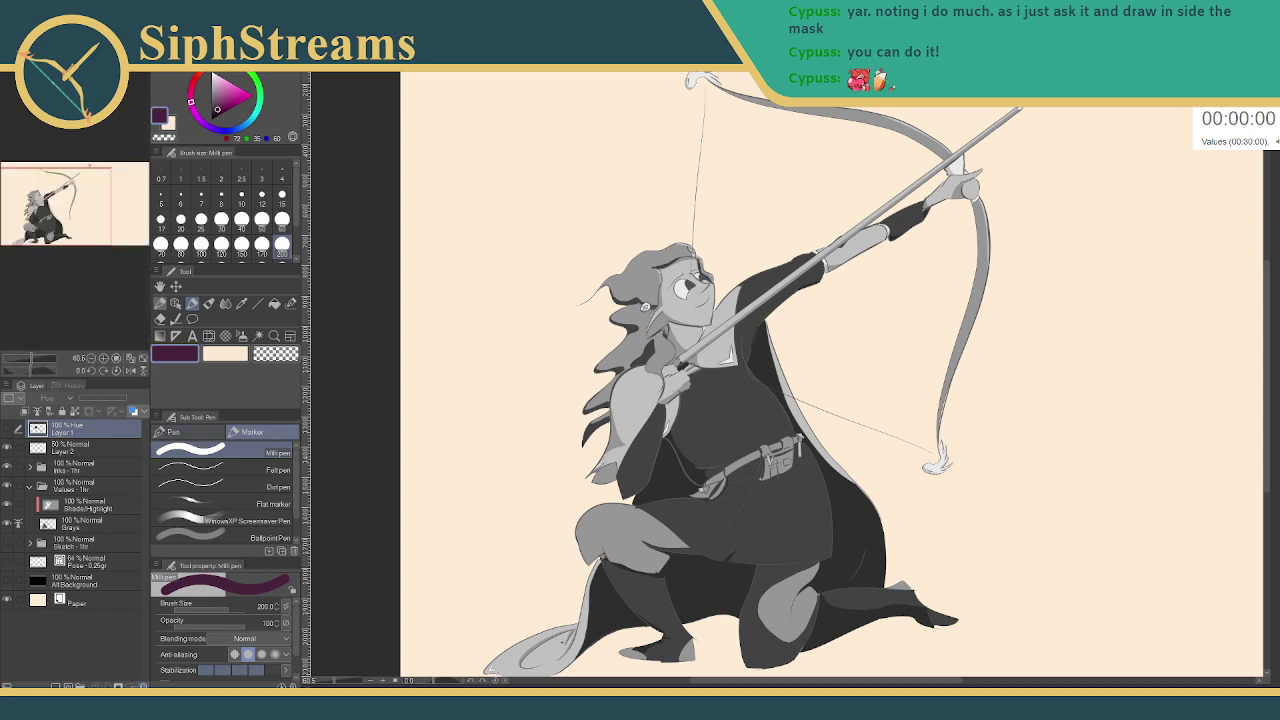
{"action": "left_click", "coordinate": [143, 685]}
{"action": "left_click", "coordinate": [656, 262]}
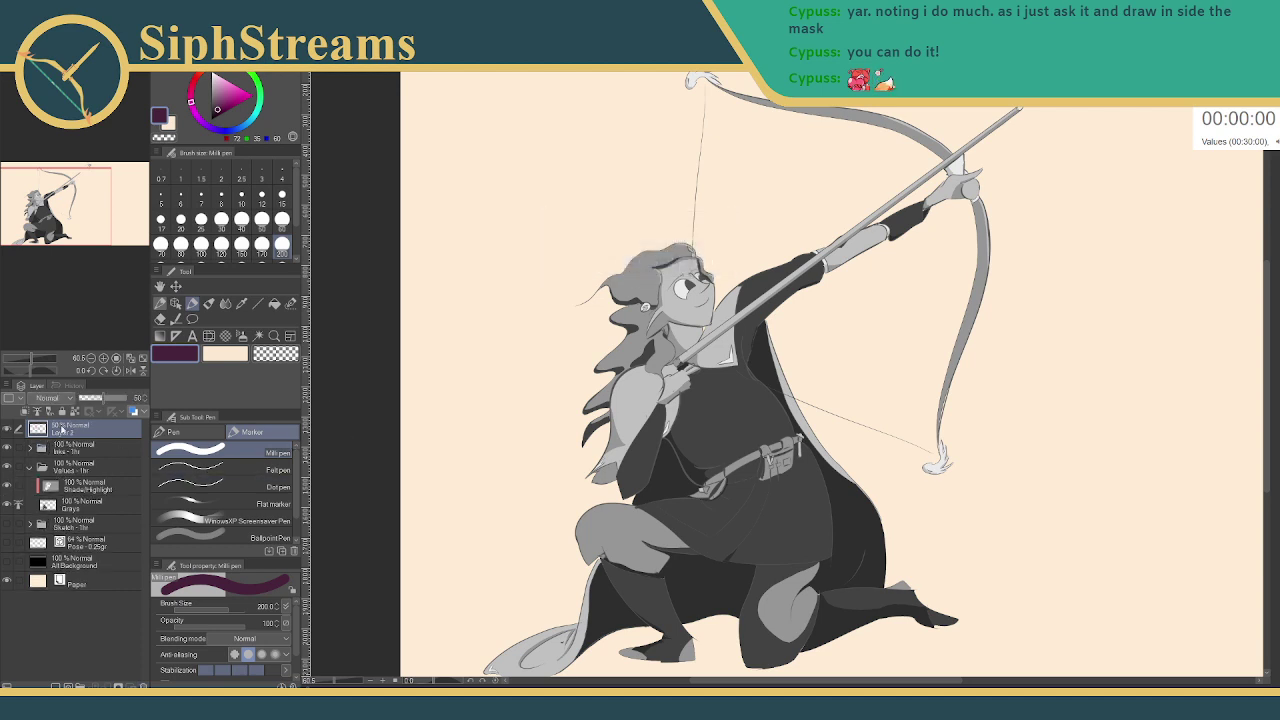
- Create a folder named Colors above the Inks folder and move the 50% opacity layer into it
{"action": "double_click", "coordinate": [74, 433]}
{"action": "left_click", "coordinate": [81, 685]}
{"action": "left_click", "coordinate": [75, 685]}
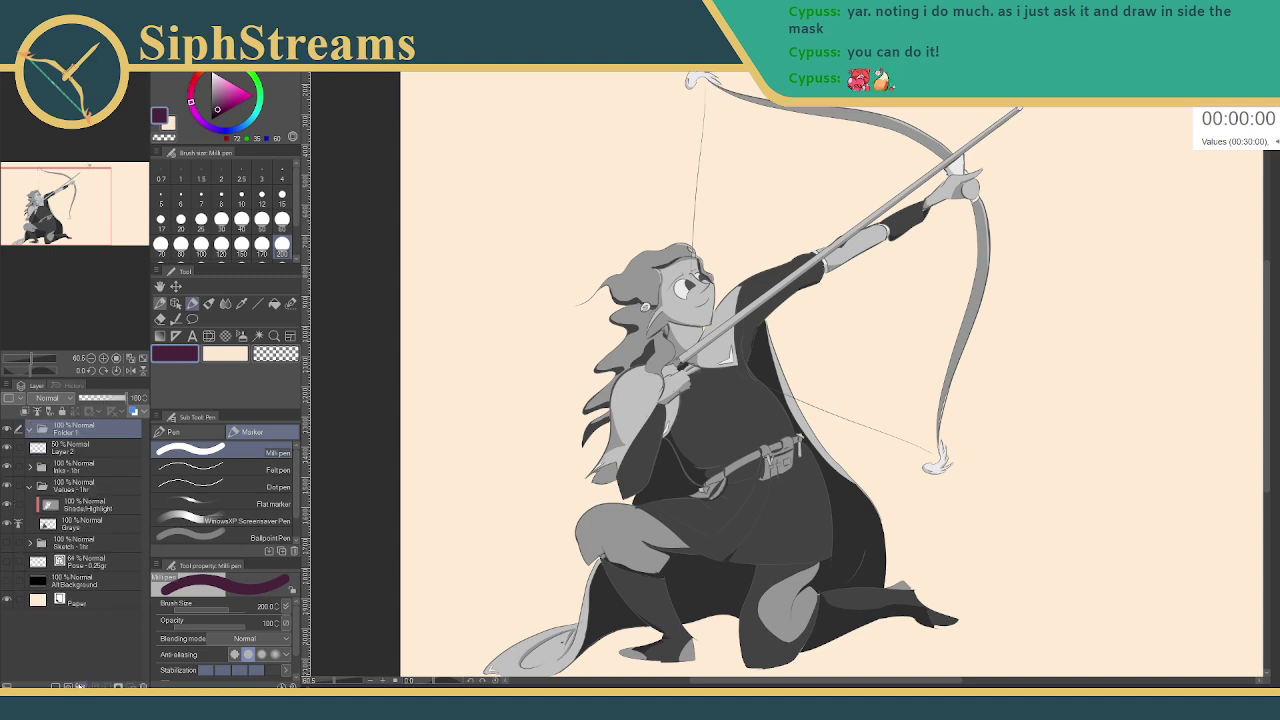
{"action": "double_click", "coordinate": [62, 431]}
{"action": "key", "text": "Return"}
{"action": "left_click_drag", "start_coordinate": [70, 448], "coordinate": [76, 434]}
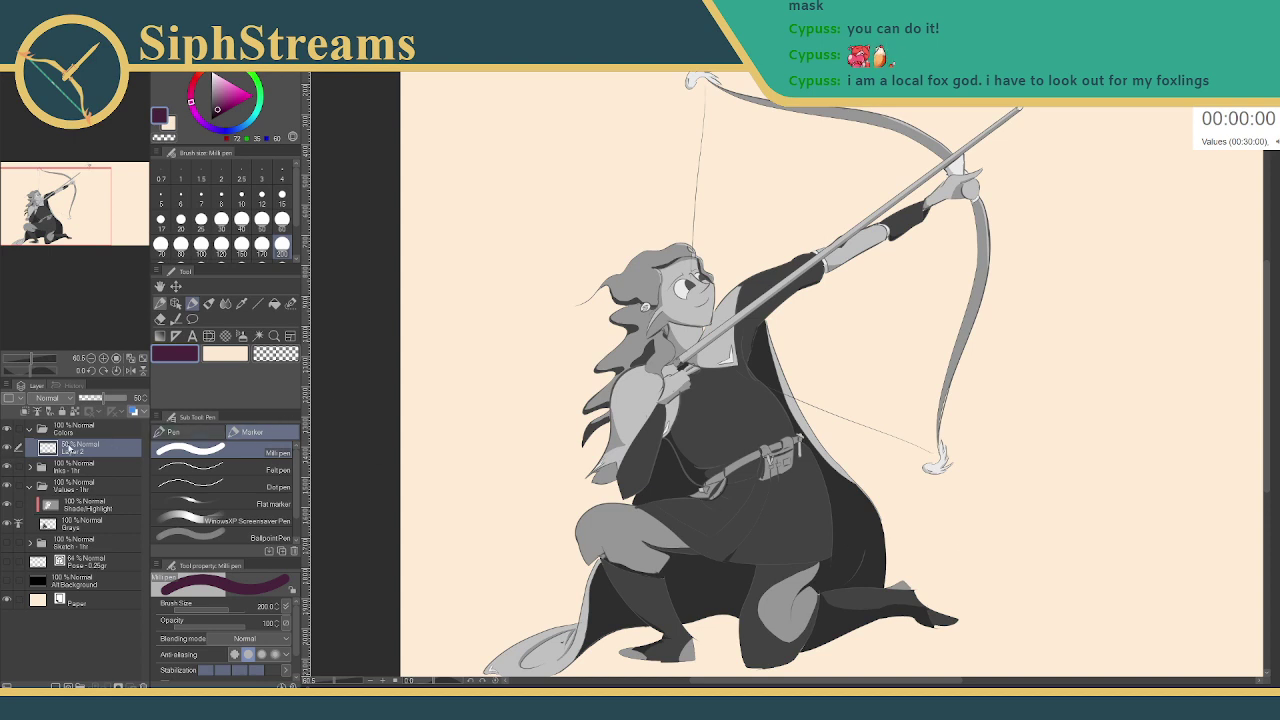
{"action": "double_click", "coordinate": [74, 453]}
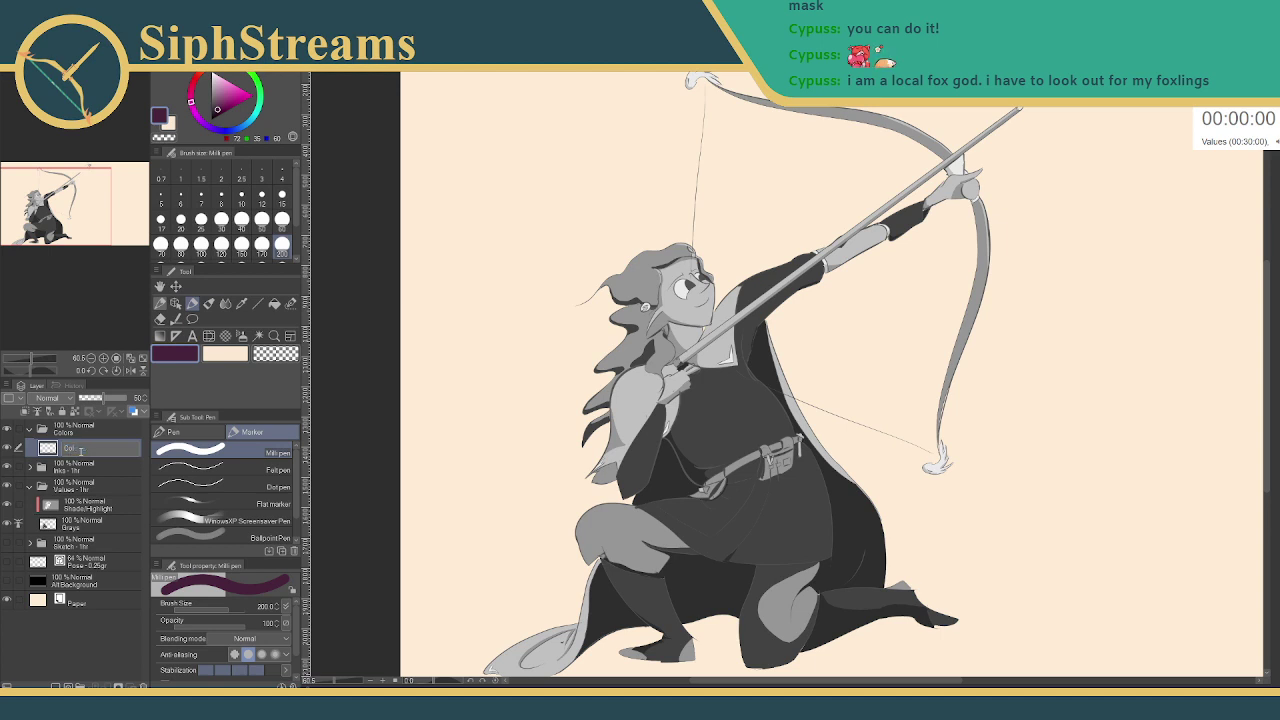
{"action": "key", "text": "Return"}
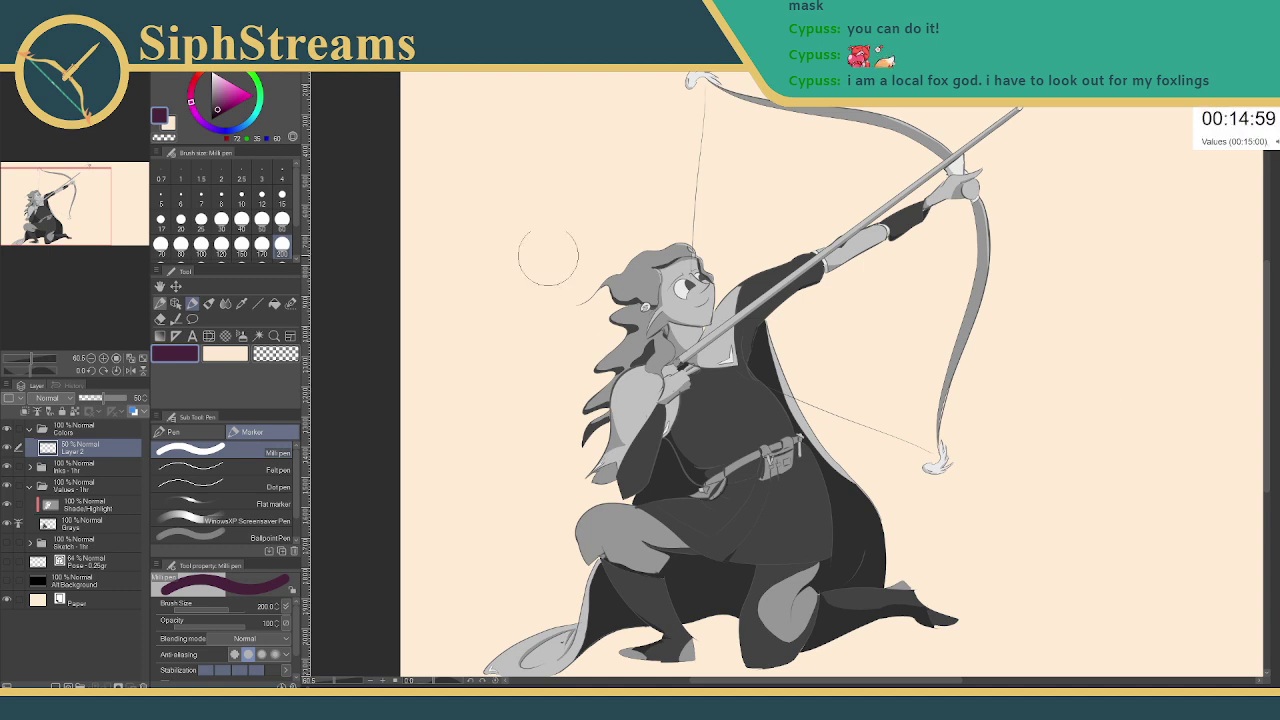
- Paint the cape lining spread on the ground in the palette's green with the Milli pen at size 40
{"action": "left_click", "coordinate": [241, 246]}
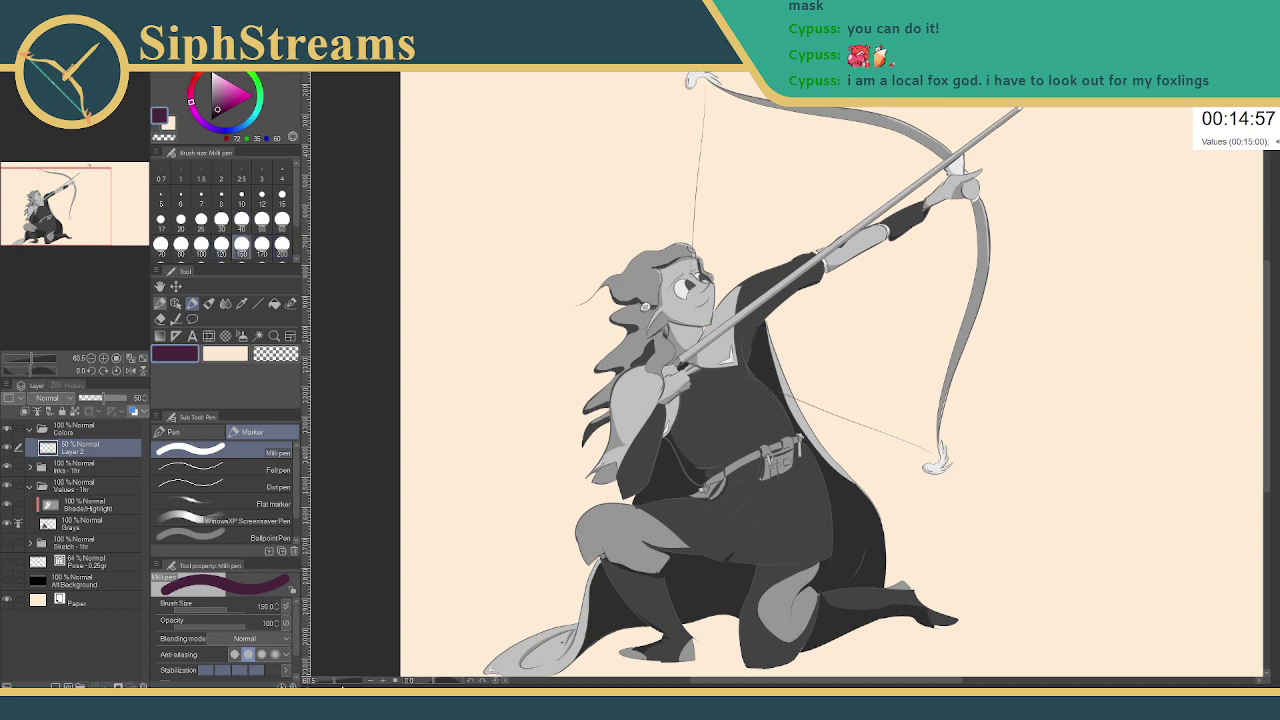
{"action": "left_click", "coordinate": [338, 681]}
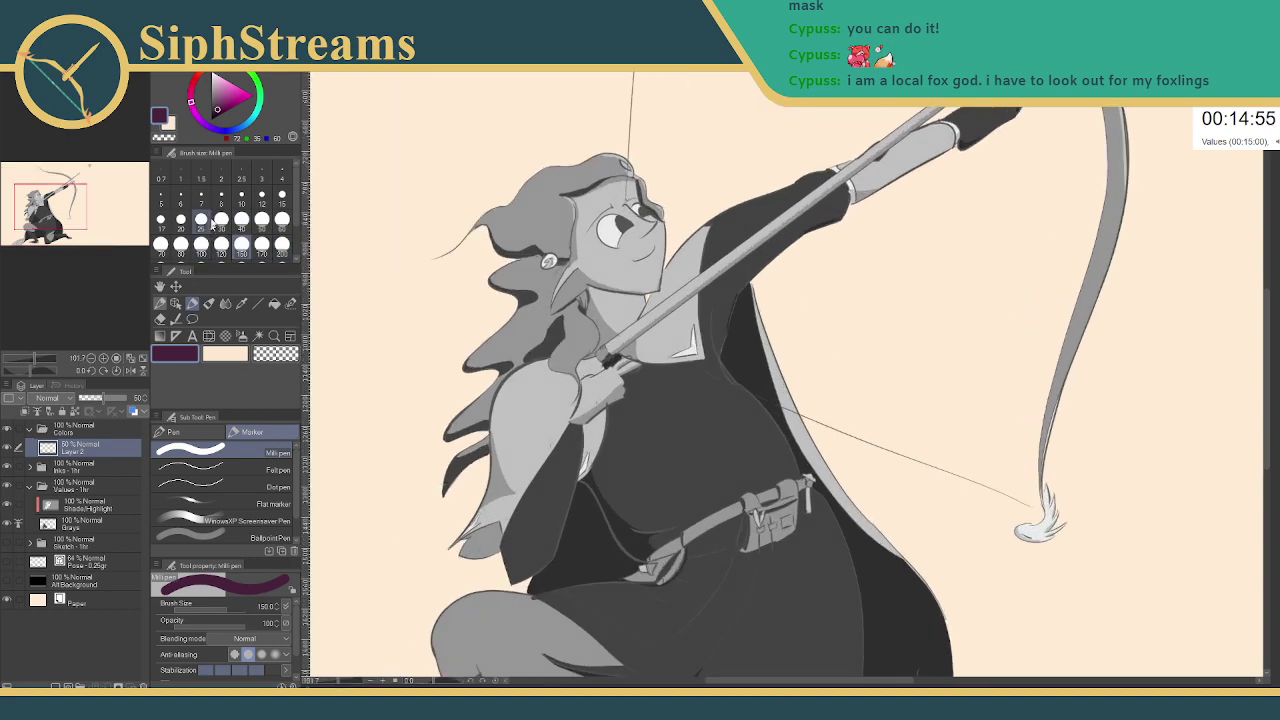
{"action": "left_click", "coordinate": [202, 220]}
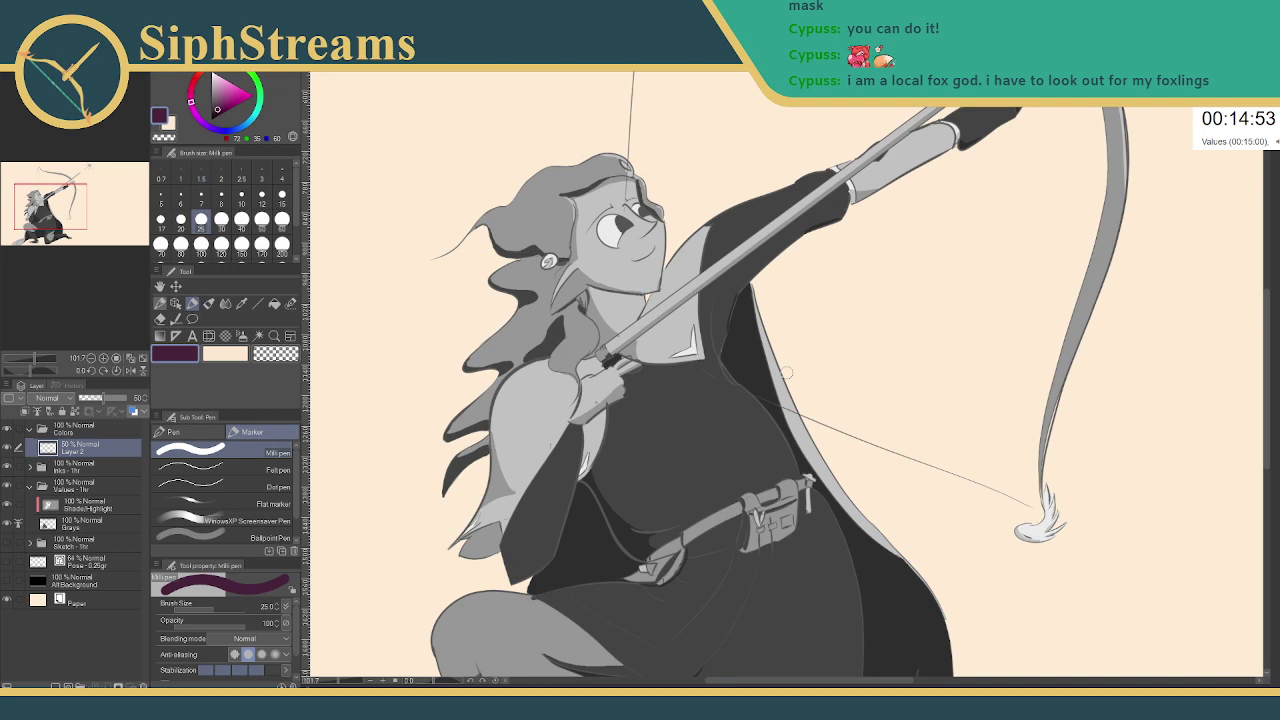
{"action": "left_click", "coordinate": [200, 66]}
{"action": "left_click", "coordinate": [257, 82]}
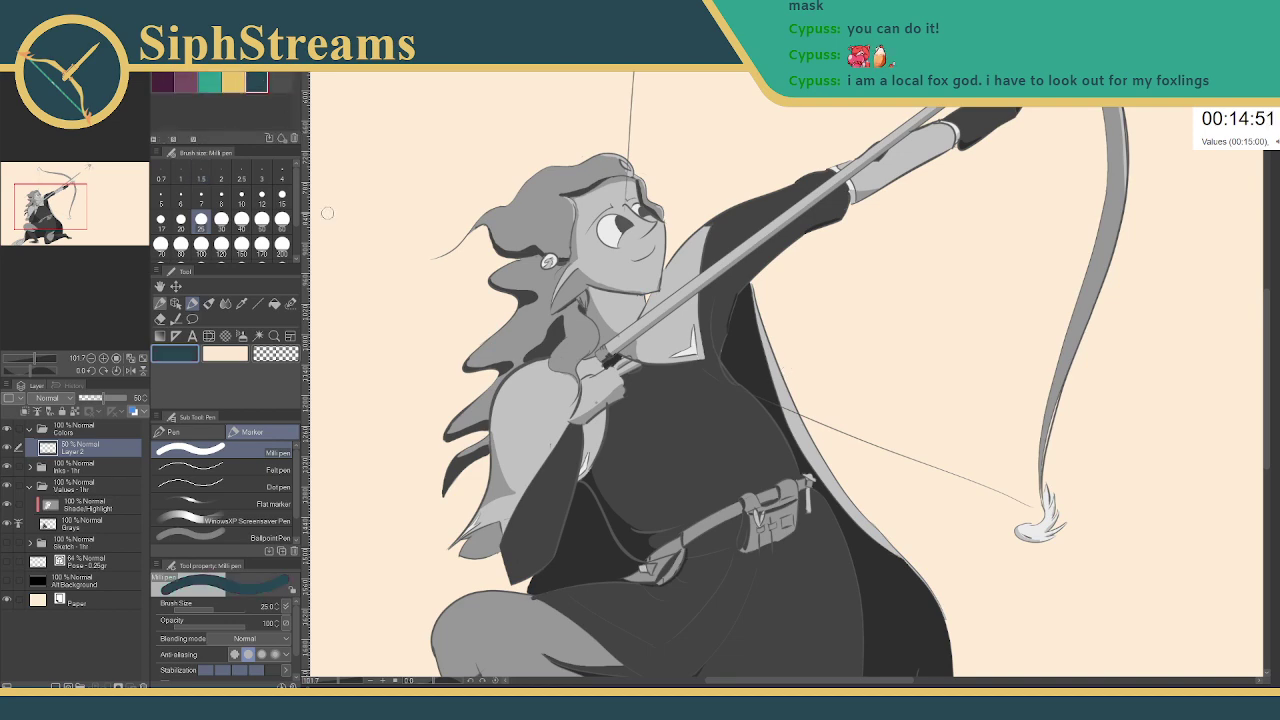
{"action": "left_click_drag", "start_coordinate": [490, 407], "coordinate": [538, 139]}
{"action": "left_click", "coordinate": [210, 82]}
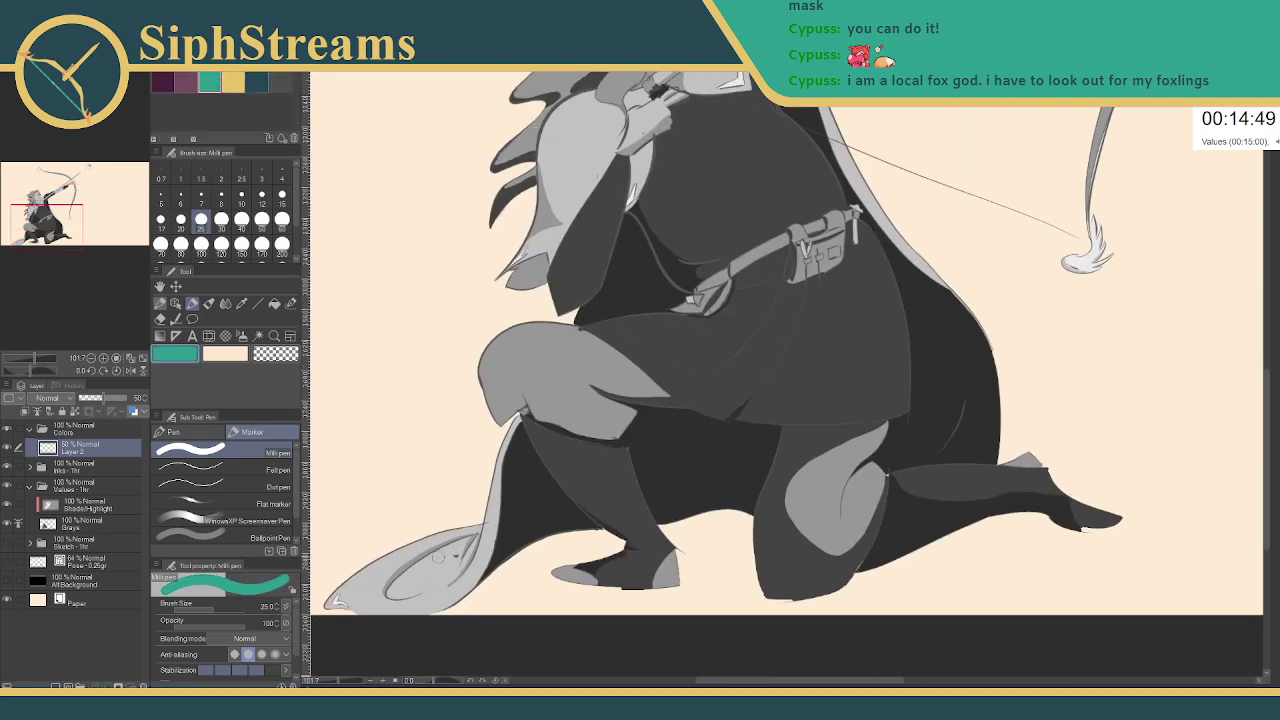
{"action": "left_click", "coordinate": [241, 219]}
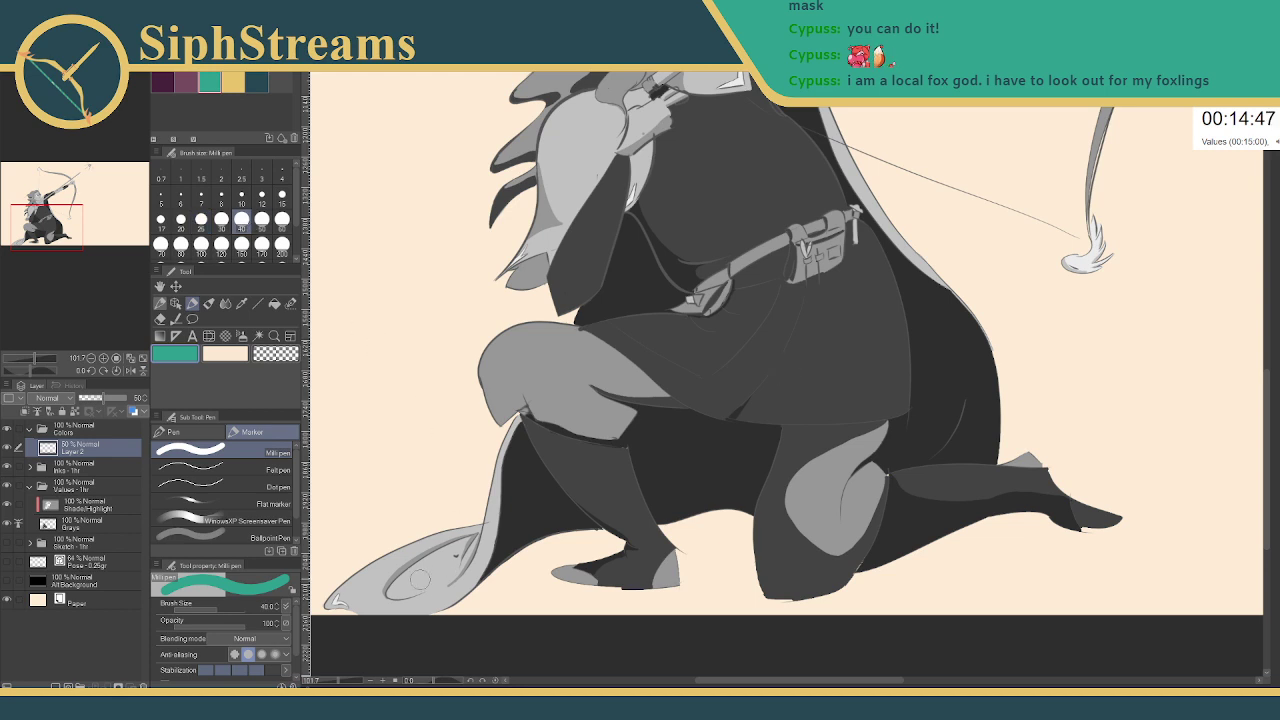
{"action": "mouse_move", "coordinate": [432, 566]}
{"action": "left_mouse_down"}
{"action": "mouse_move", "coordinate": [388, 592]}
{"action": "mouse_move", "coordinate": [395, 568]}
{"action": "mouse_move", "coordinate": [362, 578]}
{"action": "mouse_move", "coordinate": [476, 534]}
{"action": "left_mouse_up"}
{"action": "mouse_move", "coordinate": [403, 558]}
{"action": "left_mouse_down"}
{"action": "mouse_move", "coordinate": [332, 601]}
{"action": "mouse_move", "coordinate": [367, 606]}
{"action": "mouse_move", "coordinate": [382, 579]}
{"action": "mouse_move", "coordinate": [442, 596]}
{"action": "mouse_move", "coordinate": [467, 546]}
{"action": "mouse_move", "coordinate": [449, 560]}
{"action": "mouse_move", "coordinate": [470, 542]}
{"action": "mouse_move", "coordinate": [430, 554]}
{"action": "mouse_move", "coordinate": [467, 541]}
{"action": "mouse_move", "coordinate": [429, 600]}
{"action": "mouse_move", "coordinate": [462, 591]}
{"action": "mouse_move", "coordinate": [418, 612]}
{"action": "left_mouse_up"}
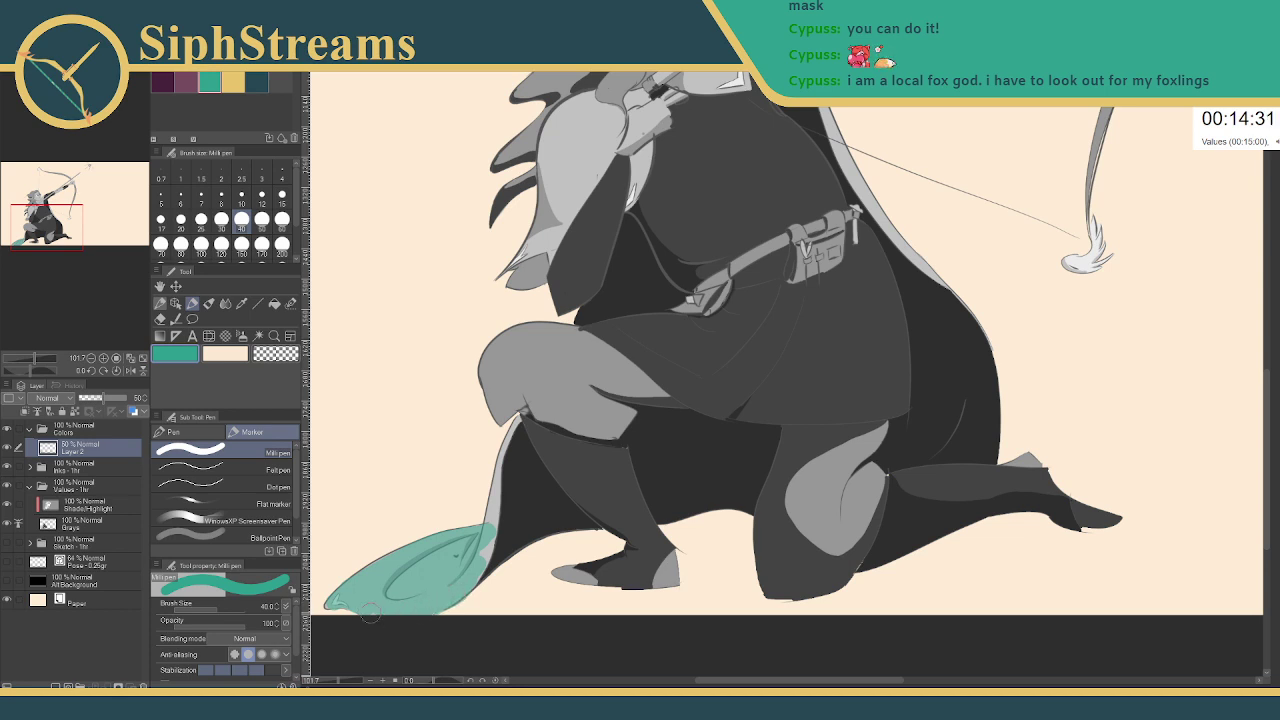
- Color the lining's narrow strip up to the knee green with a size 17 pen and Fill, and its tip mark yellow
{"action": "left_click", "coordinate": [160, 219]}
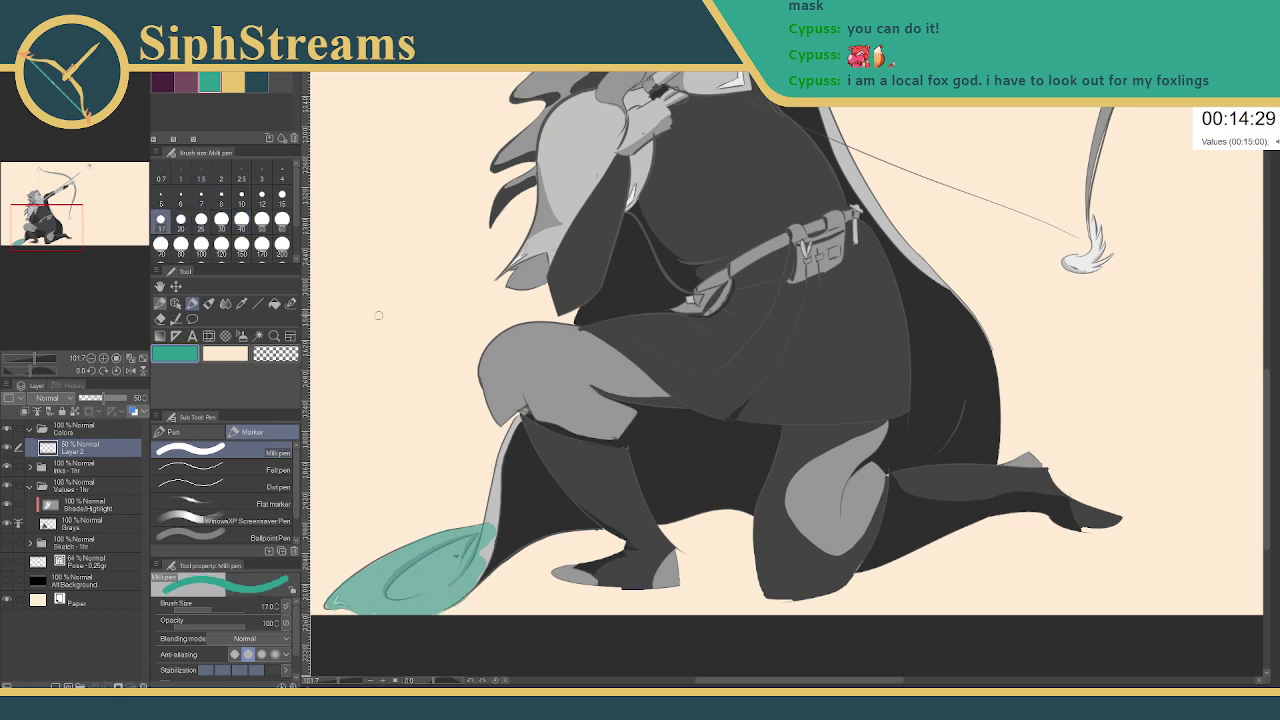
{"action": "left_click_drag", "start_coordinate": [518, 418], "coordinate": [498, 484]}
{"action": "left_click", "coordinate": [273, 304]}
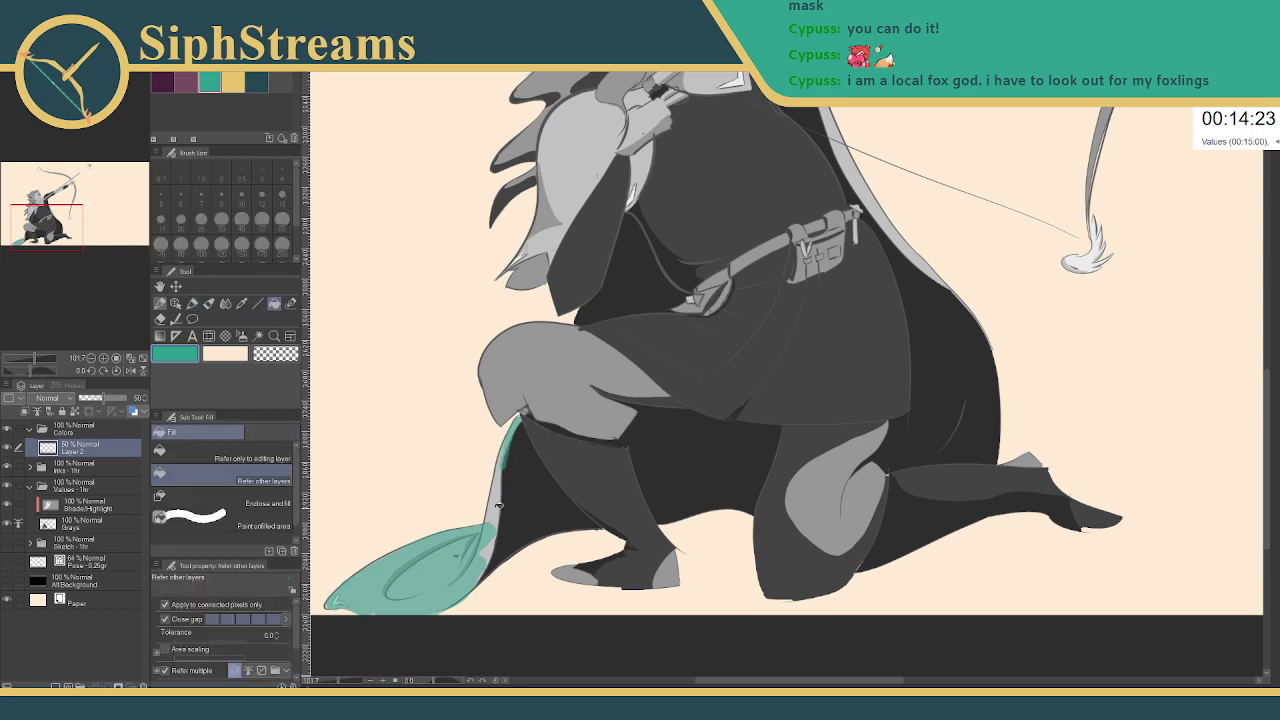
{"action": "left_click", "coordinate": [498, 505]}
{"action": "left_click", "coordinate": [488, 550]}
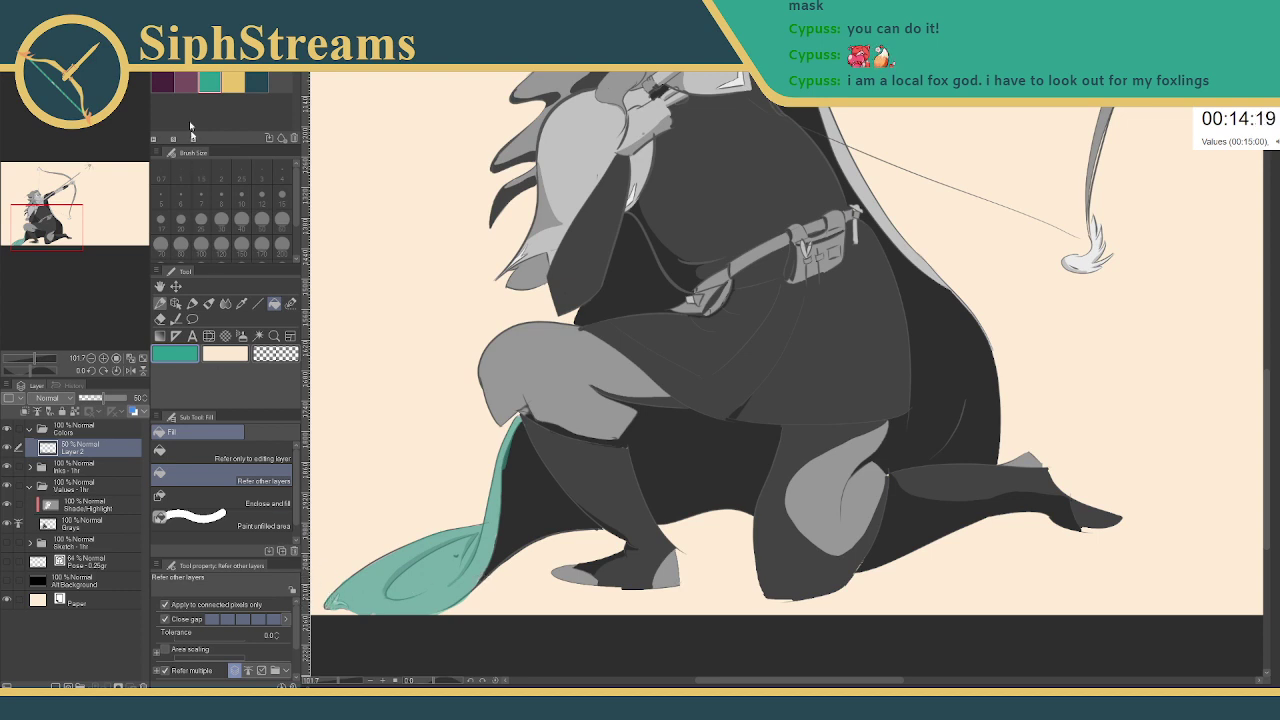
{"action": "left_click", "coordinate": [232, 82]}
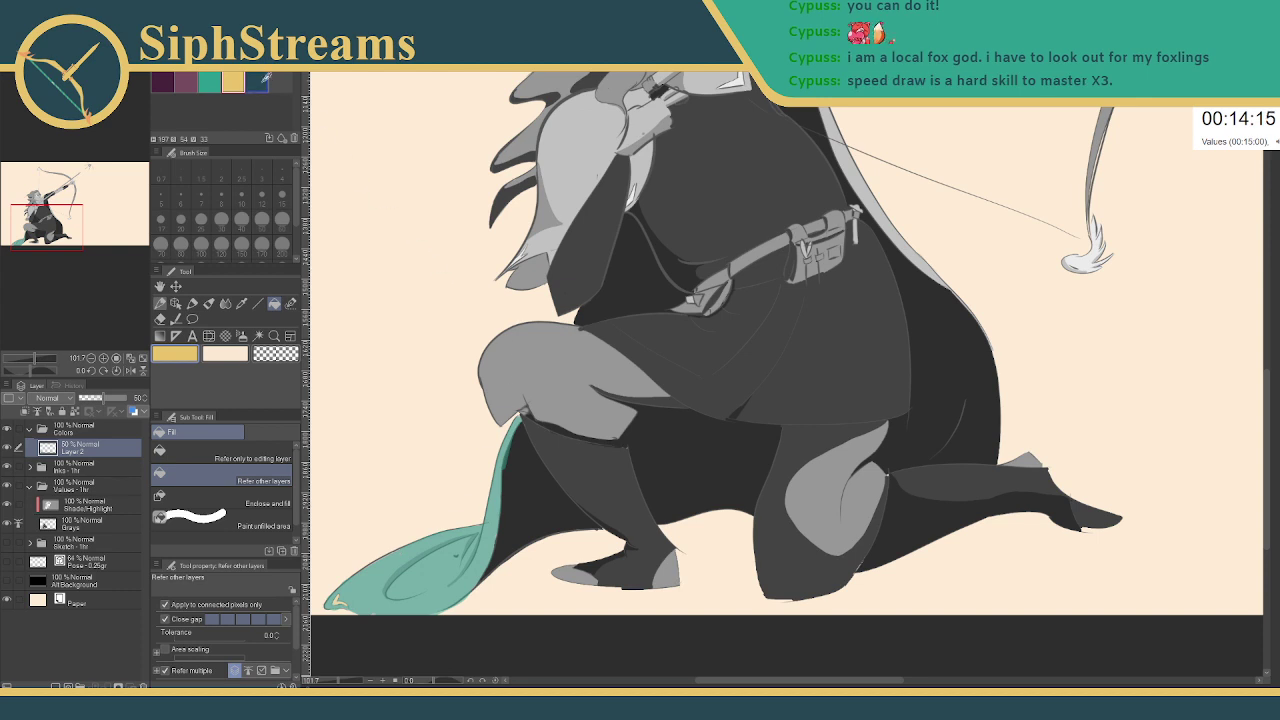
- Fill the dark cape areas behind the legs, waist and back with the palette's dark teal
{"action": "left_click", "coordinate": [256, 82]}
{"action": "left_click", "coordinate": [526, 513]}
{"action": "left_click", "coordinate": [687, 464]}
{"action": "left_click", "coordinate": [950, 399]}
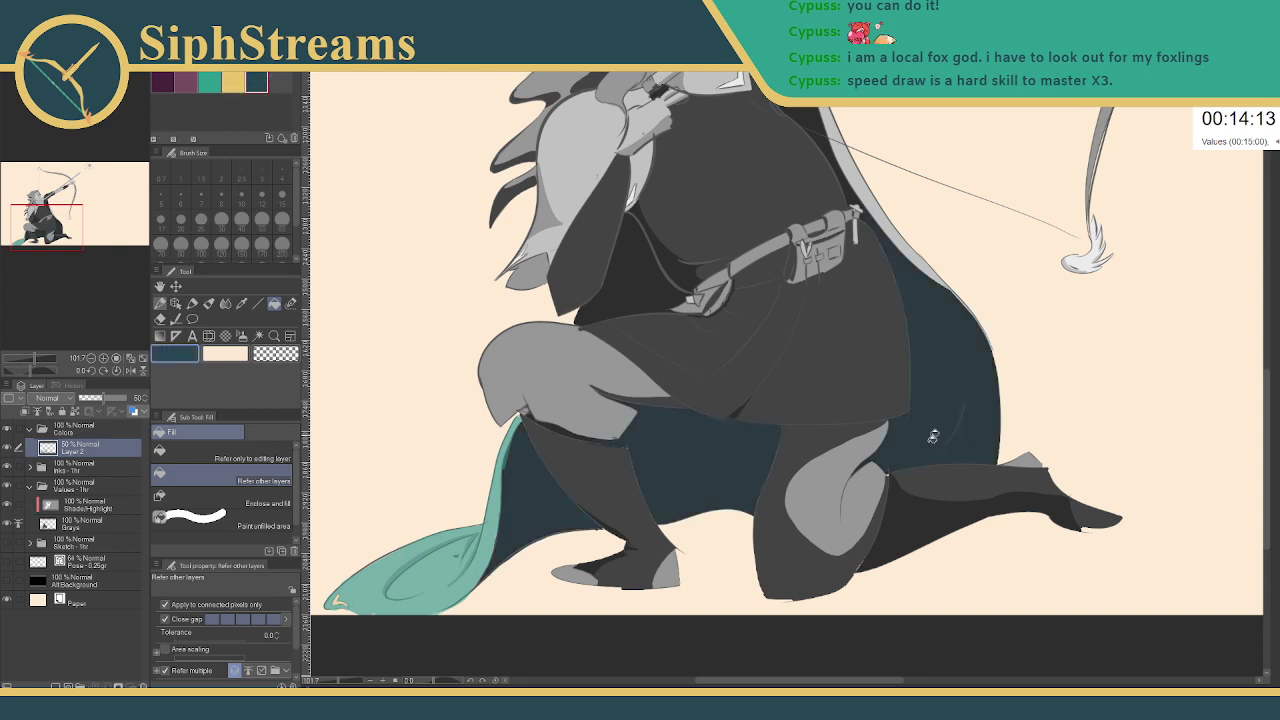
{"action": "left_click", "coordinate": [654, 264]}
{"action": "scroll", "coordinate": [740, 290], "scroll_direction": "up", "scroll_amount": 3}
{"action": "left_click", "coordinate": [792, 281]}
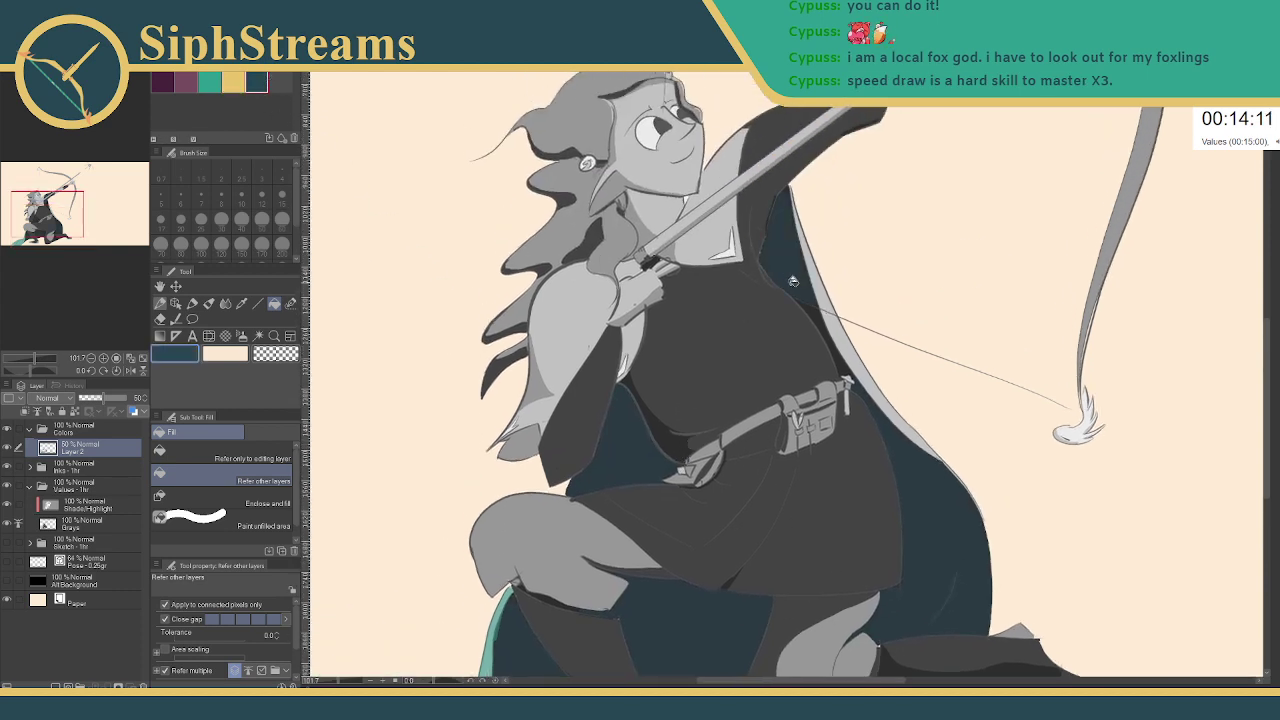
- Touch up the dark teal cape around the front leg with the Milli pen at size 17
{"action": "scroll", "coordinate": [818, 314], "scroll_direction": "down", "scroll_amount": 3}
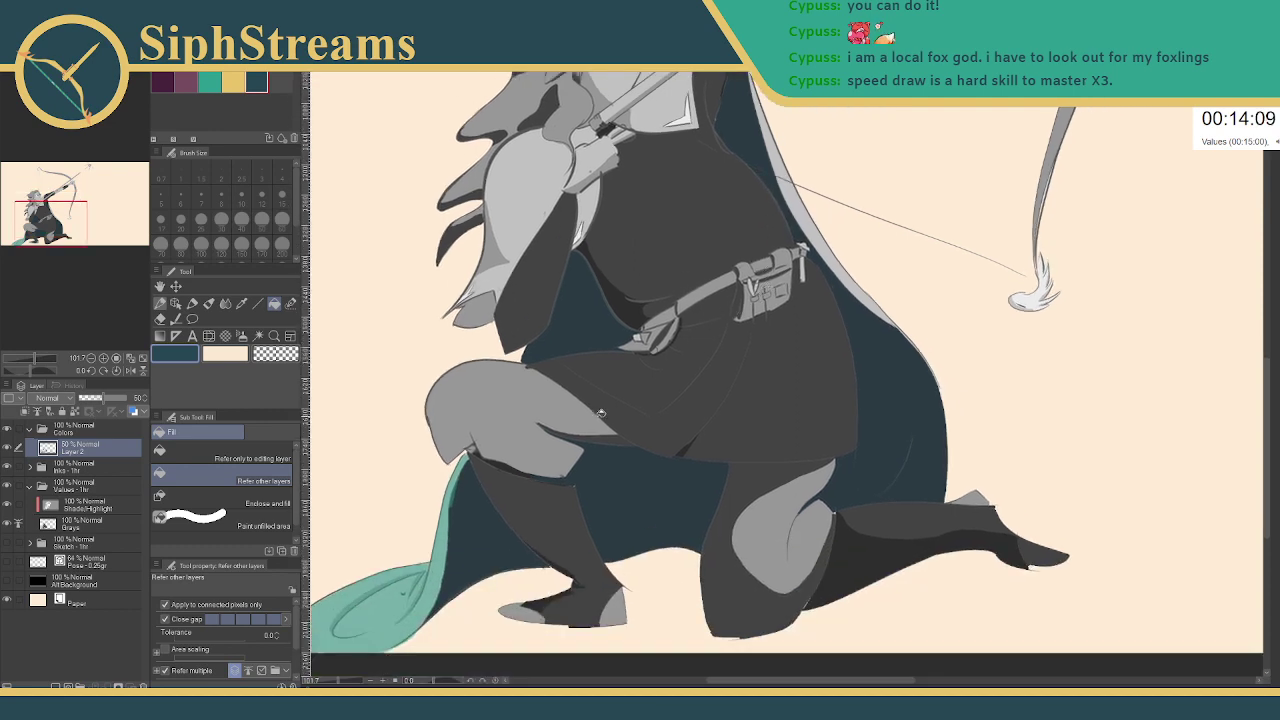
{"action": "scroll", "coordinate": [600, 412], "scroll_direction": "down", "scroll_amount": 3}
{"action": "left_click", "coordinate": [192, 304]}
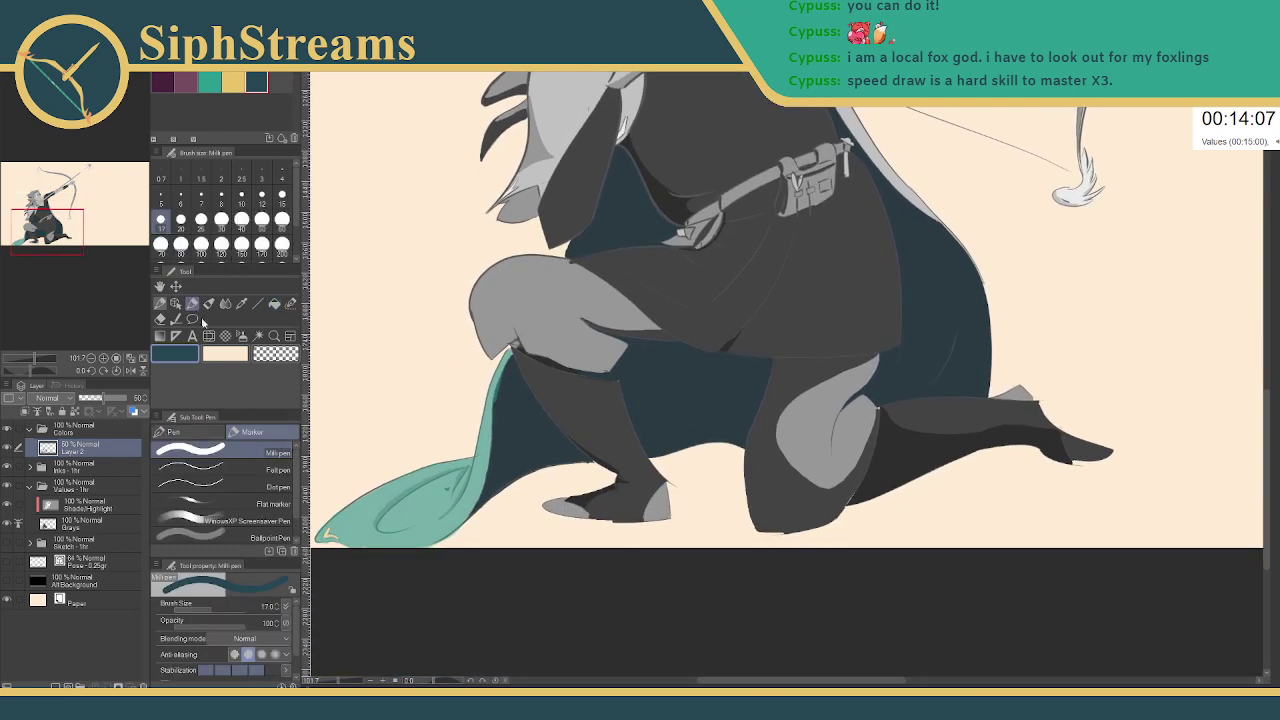
{"action": "left_click_drag", "start_coordinate": [336, 681], "coordinate": [341, 681]}
{"action": "left_click_drag", "start_coordinate": [452, 468], "coordinate": [559, 520]}
{"action": "left_click_drag", "start_coordinate": [500, 424], "coordinate": [488, 488]}
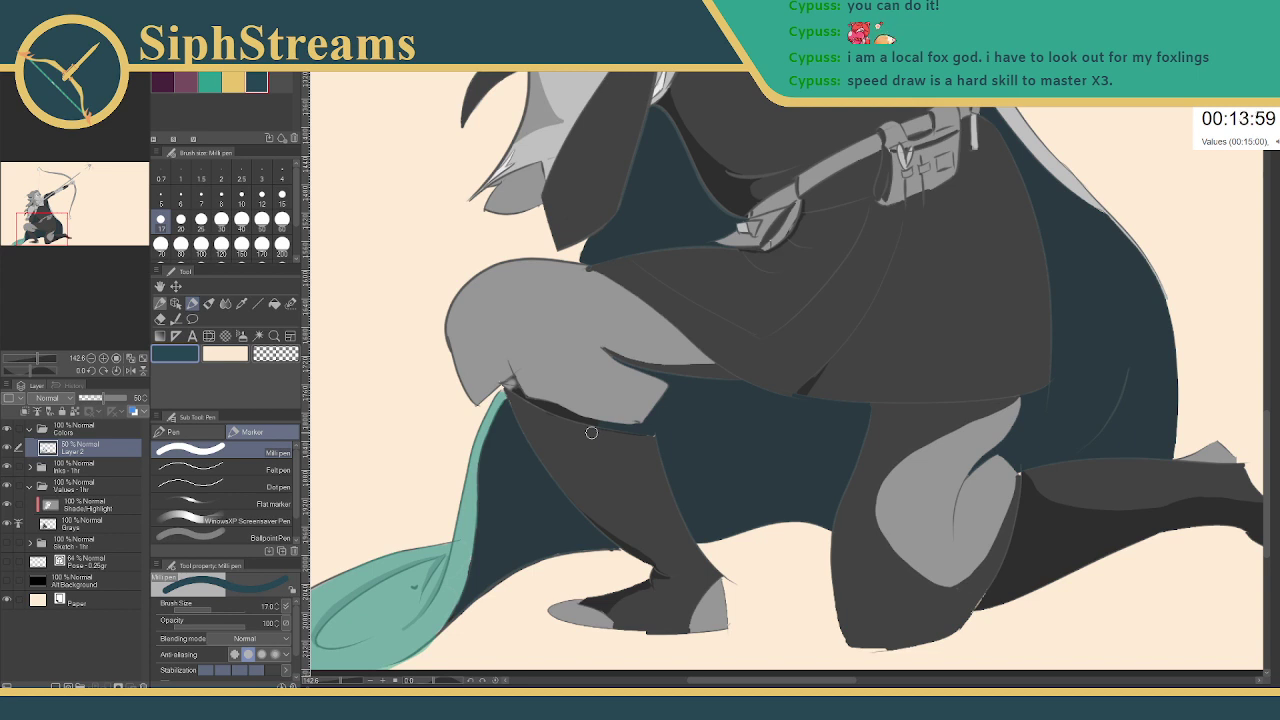
- Fill the light gray areas on both of the archer's thighs with the palette's green
{"action": "left_click_drag", "start_coordinate": [462, 229], "coordinate": [467, 312]}
{"action": "left_click", "coordinate": [210, 82]}
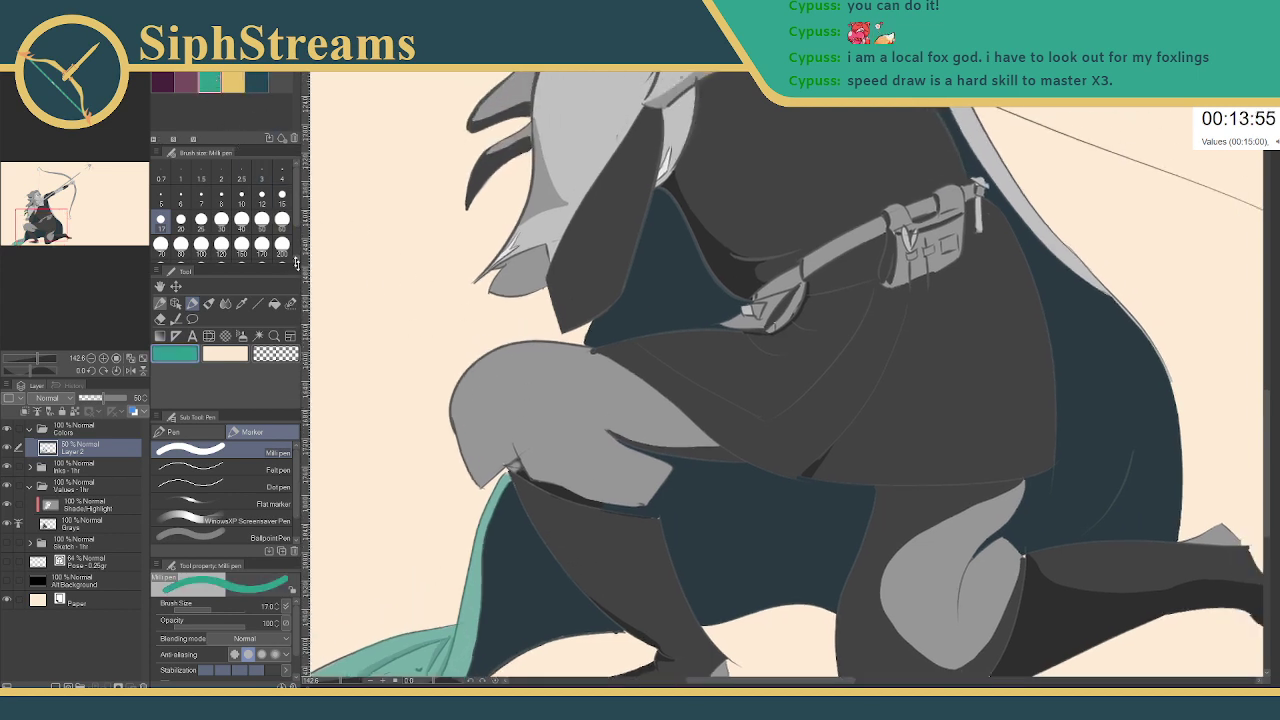
{"action": "left_click", "coordinate": [274, 303]}
{"action": "left_click", "coordinate": [529, 394]}
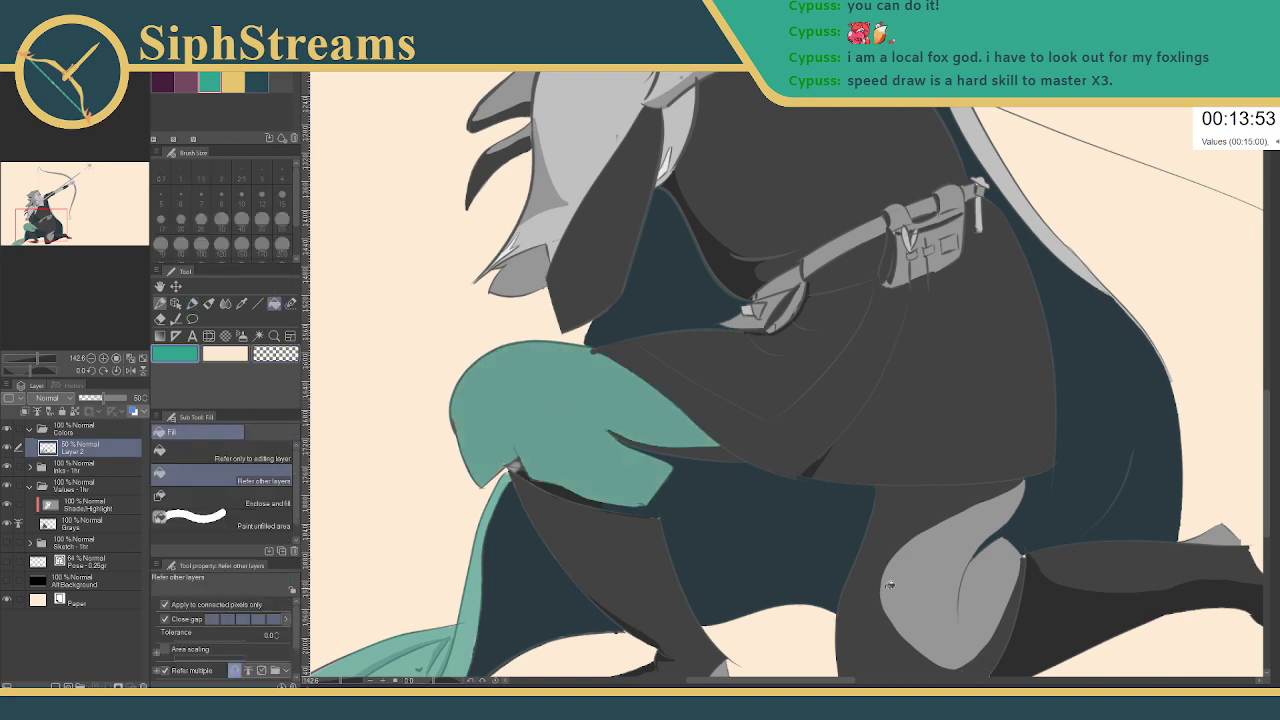
{"action": "left_click", "coordinate": [942, 575]}
- Fill the tunic's skirt below the belt with the palette's muted purple
{"action": "left_click_drag", "start_coordinate": [563, 351], "coordinate": [505, 468]}
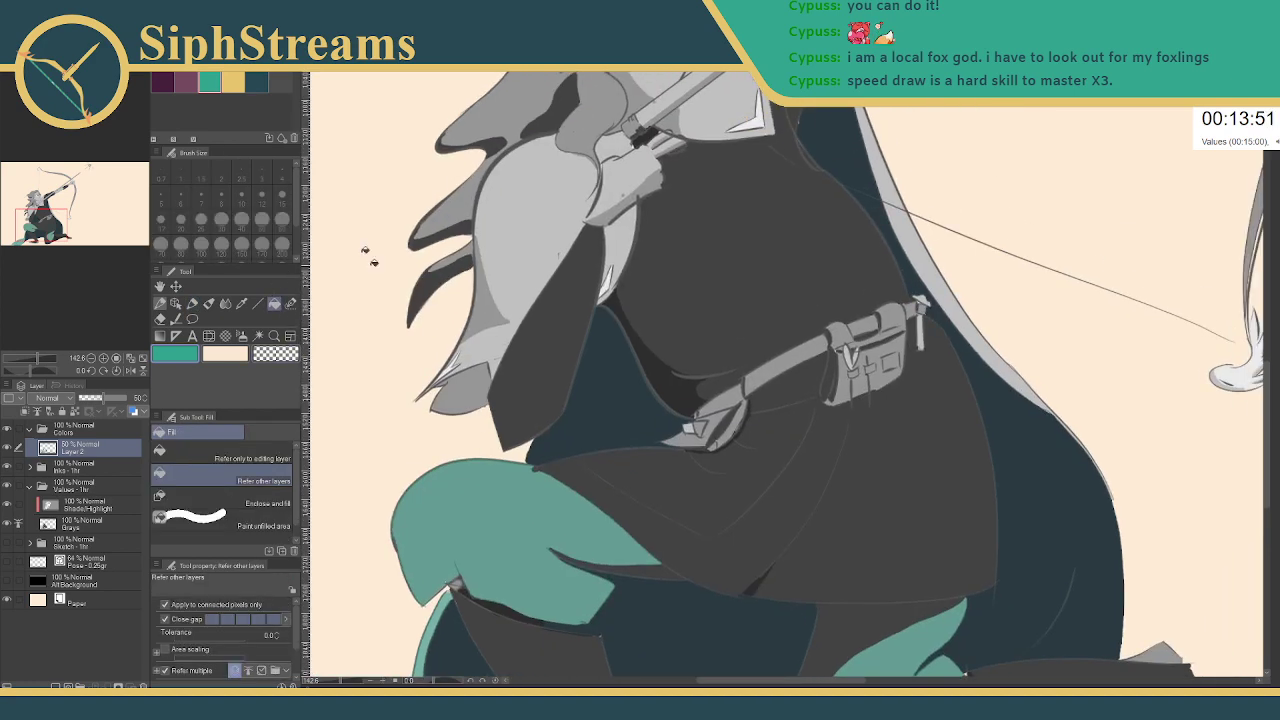
{"action": "left_click", "coordinate": [186, 82]}
{"action": "left_click", "coordinate": [826, 455]}
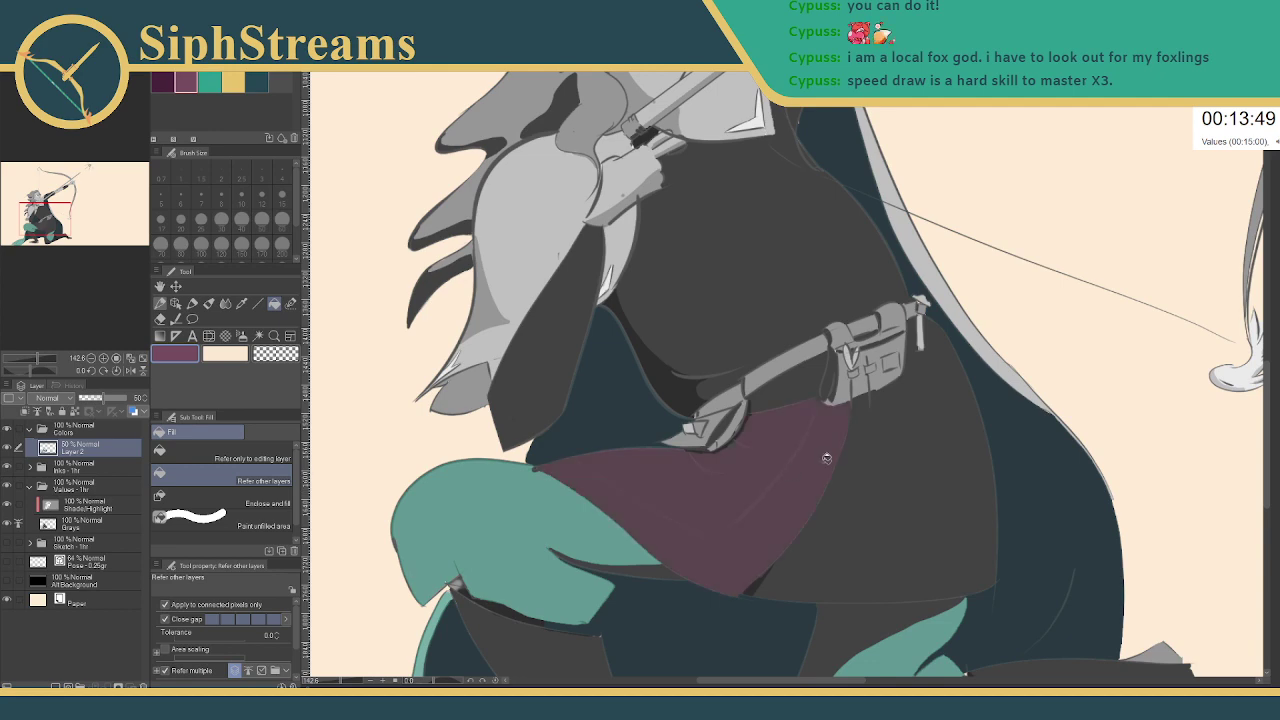
- Fill the tunic's dark torso and its shaded belly edge above the belt with the palette's dark purple
{"action": "left_click", "coordinate": [162, 82]}
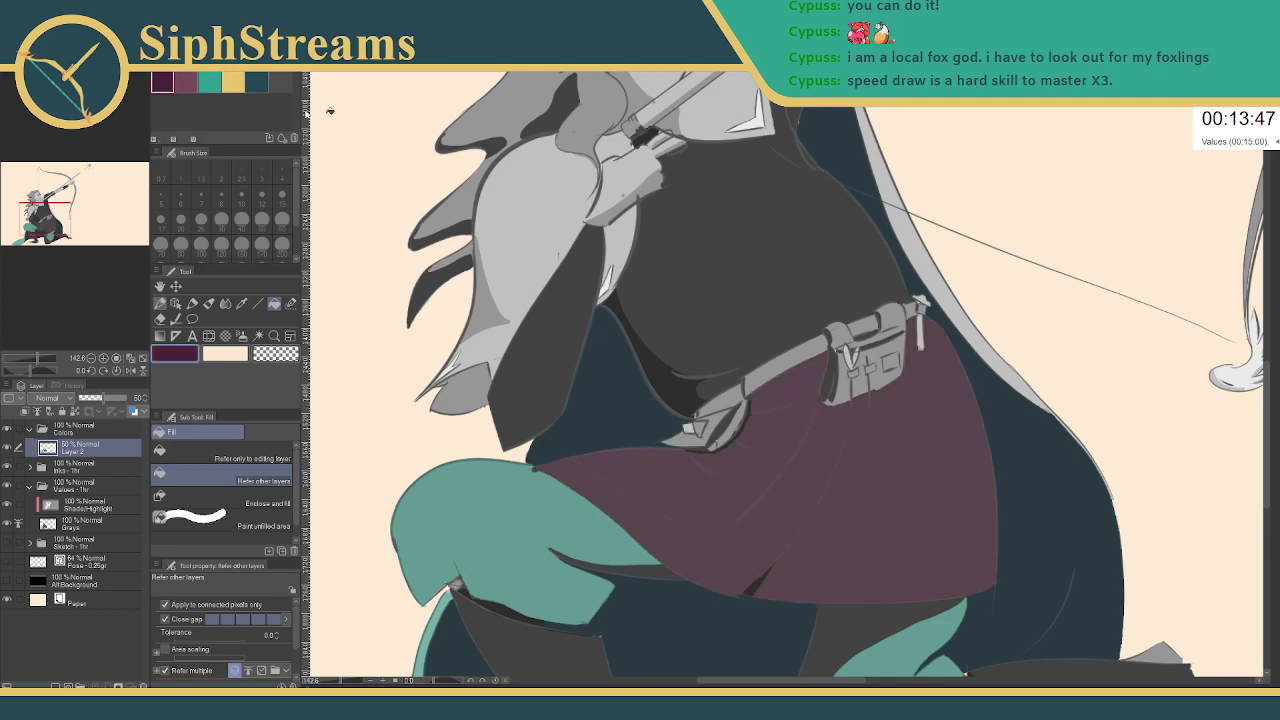
{"action": "left_click", "coordinate": [691, 266]}
{"action": "left_click", "coordinate": [692, 382]}
{"action": "left_click", "coordinate": [723, 387]}
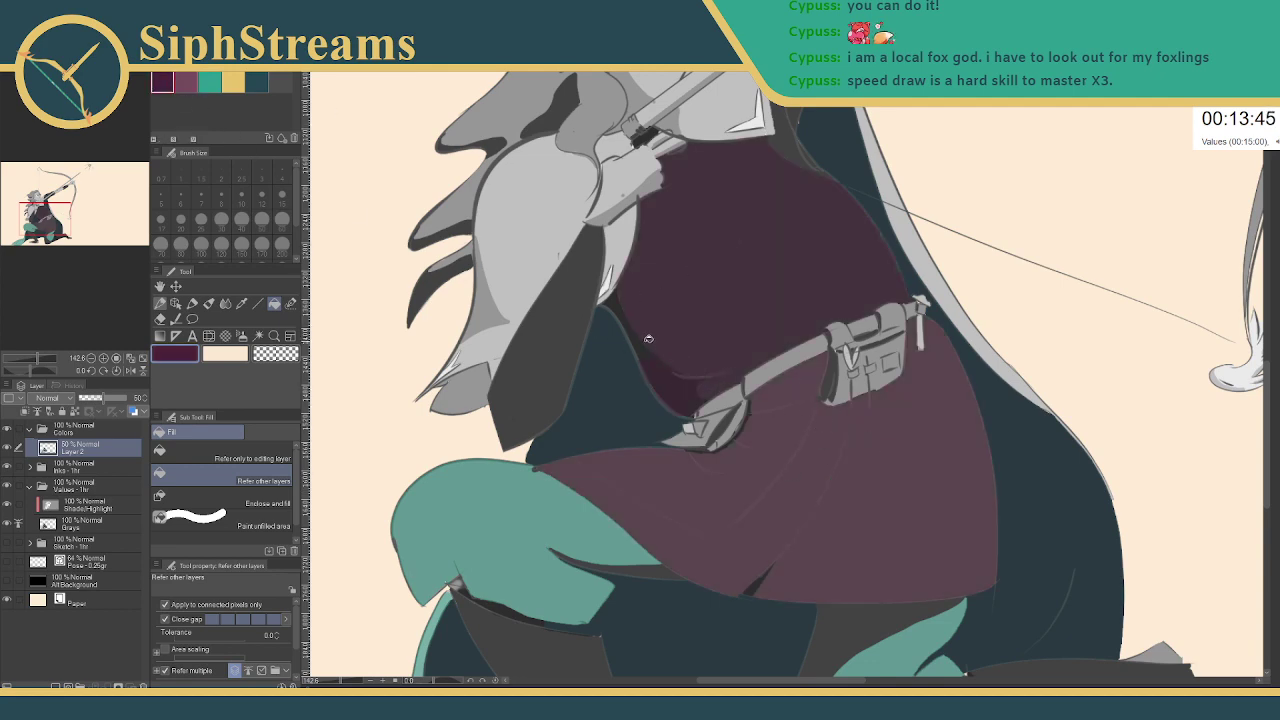
- Fill the dark upper chest and the raised arm's sleeve with the same dark purple
{"action": "left_click_drag", "start_coordinate": [752, 112], "coordinate": [692, 325]}
{"action": "left_click", "coordinate": [736, 260]}
{"action": "left_click", "coordinate": [722, 340]}
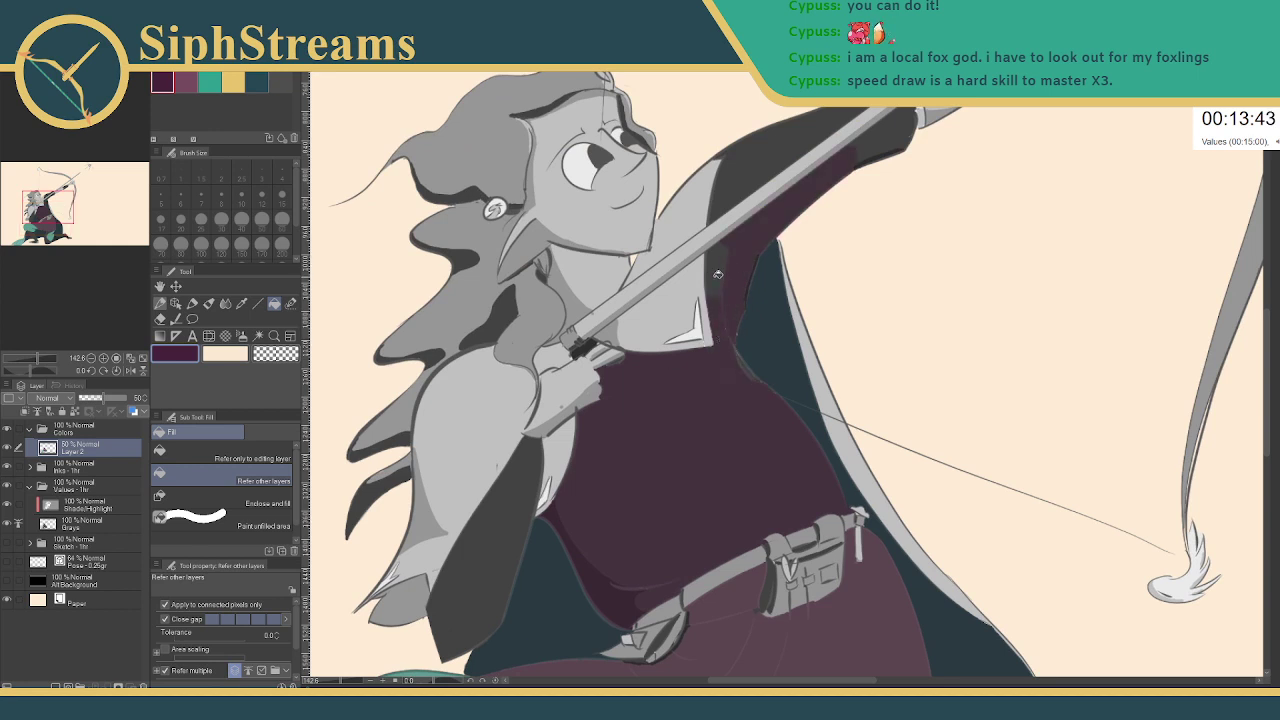
{"action": "left_click", "coordinate": [718, 274]}
{"action": "left_click", "coordinate": [884, 132]}
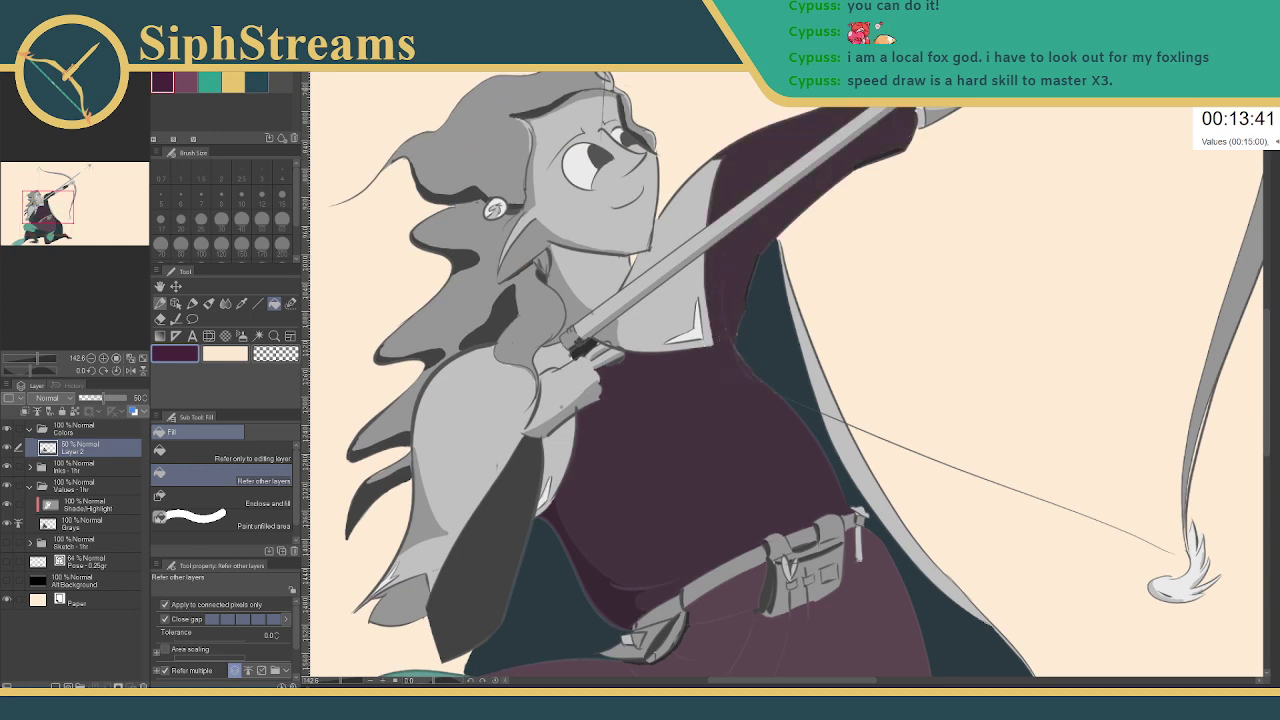
- Fill the dark hanging sleeve and the small adjoining cuff area with dark purple
{"action": "left_click_drag", "start_coordinate": [548, 514], "coordinate": [668, 370]}
{"action": "left_click", "coordinate": [644, 380]}
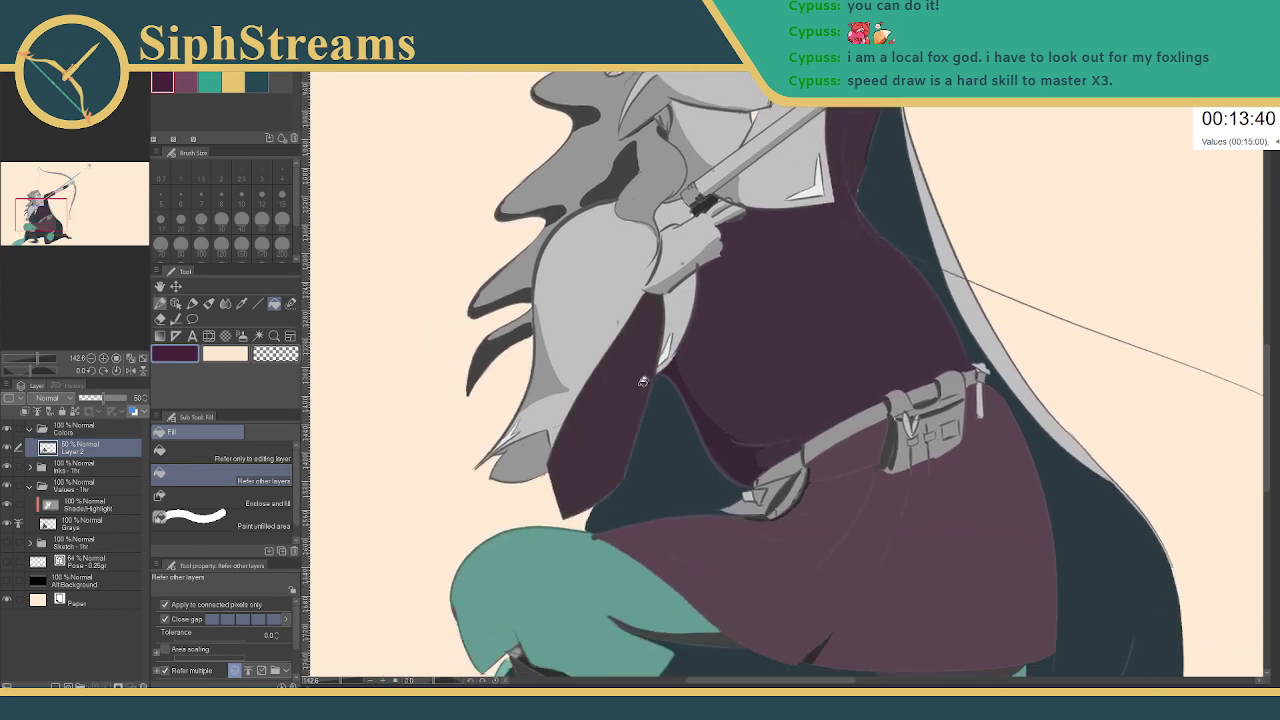
{"action": "left_click", "coordinate": [560, 437]}
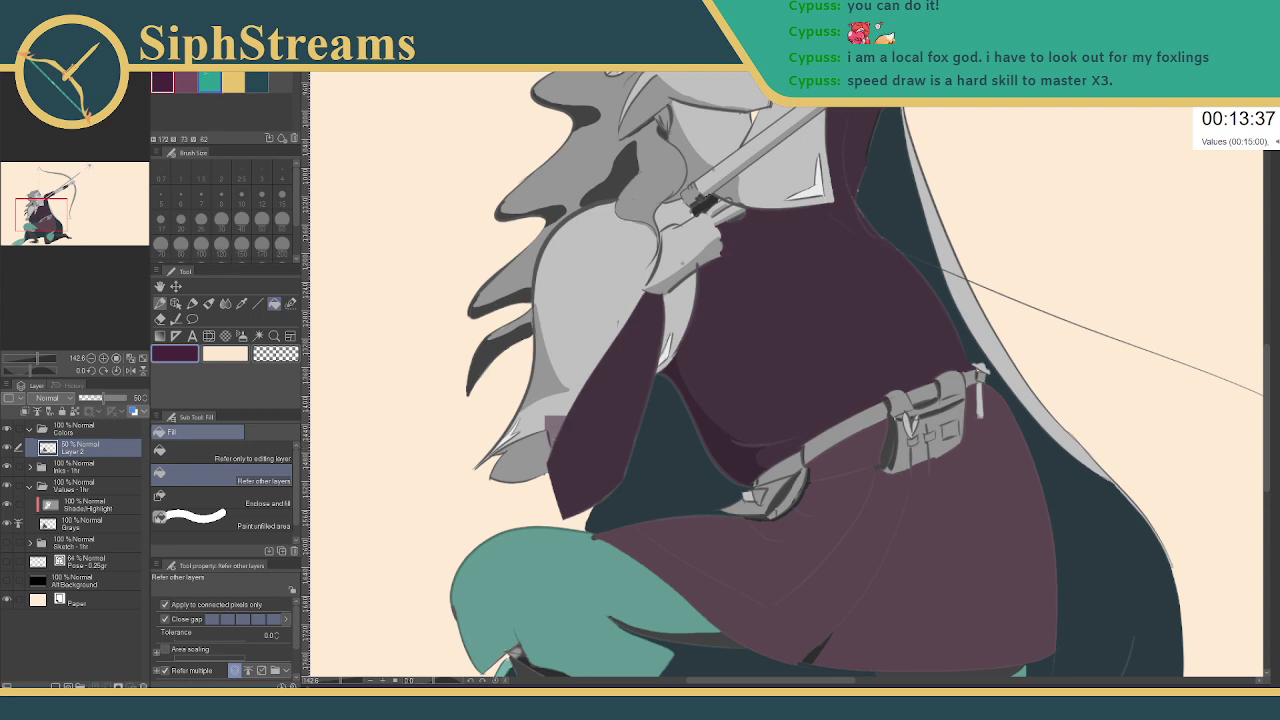
- Fill the light and shaded gray areas of the draped shoulder sleeve, its cuff and its inner strip with the palette's green
{"action": "left_click", "coordinate": [205, 79]}
{"action": "left_click", "coordinate": [592, 312]}
{"action": "left_click", "coordinate": [548, 380]}
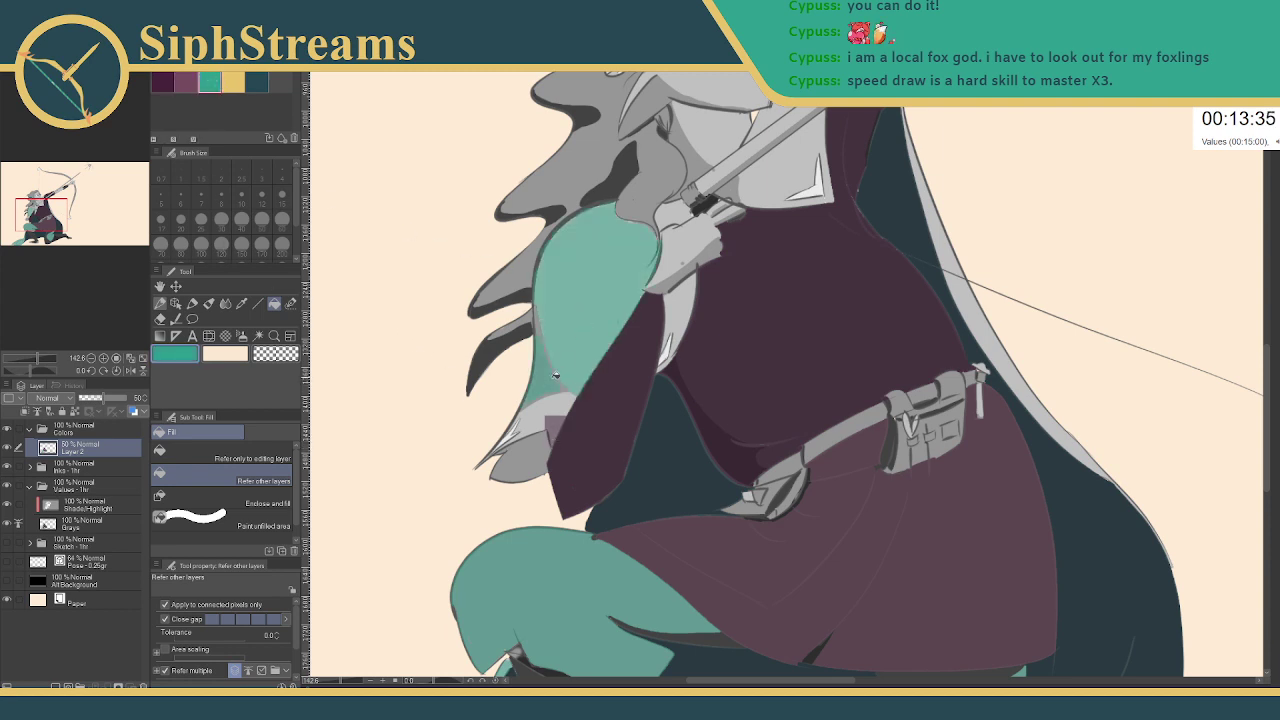
{"action": "left_click", "coordinate": [553, 405]}
{"action": "left_click", "coordinate": [530, 424]}
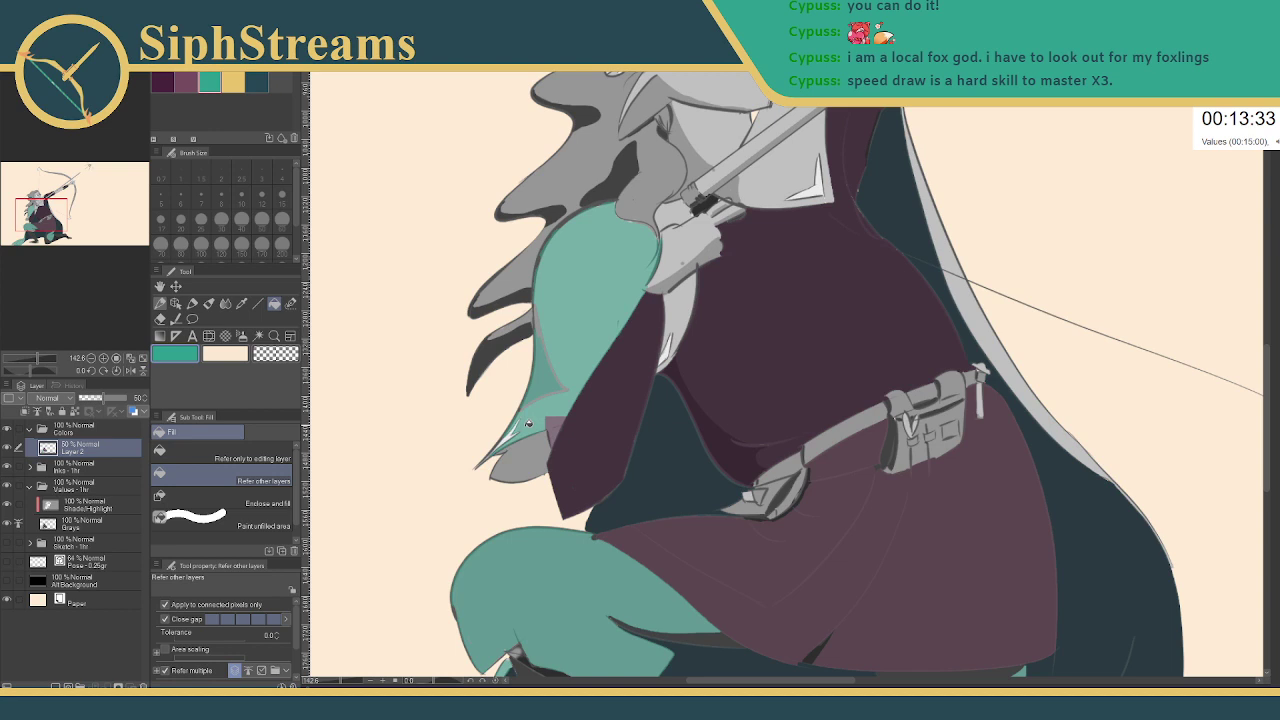
{"action": "left_click", "coordinate": [671, 336]}
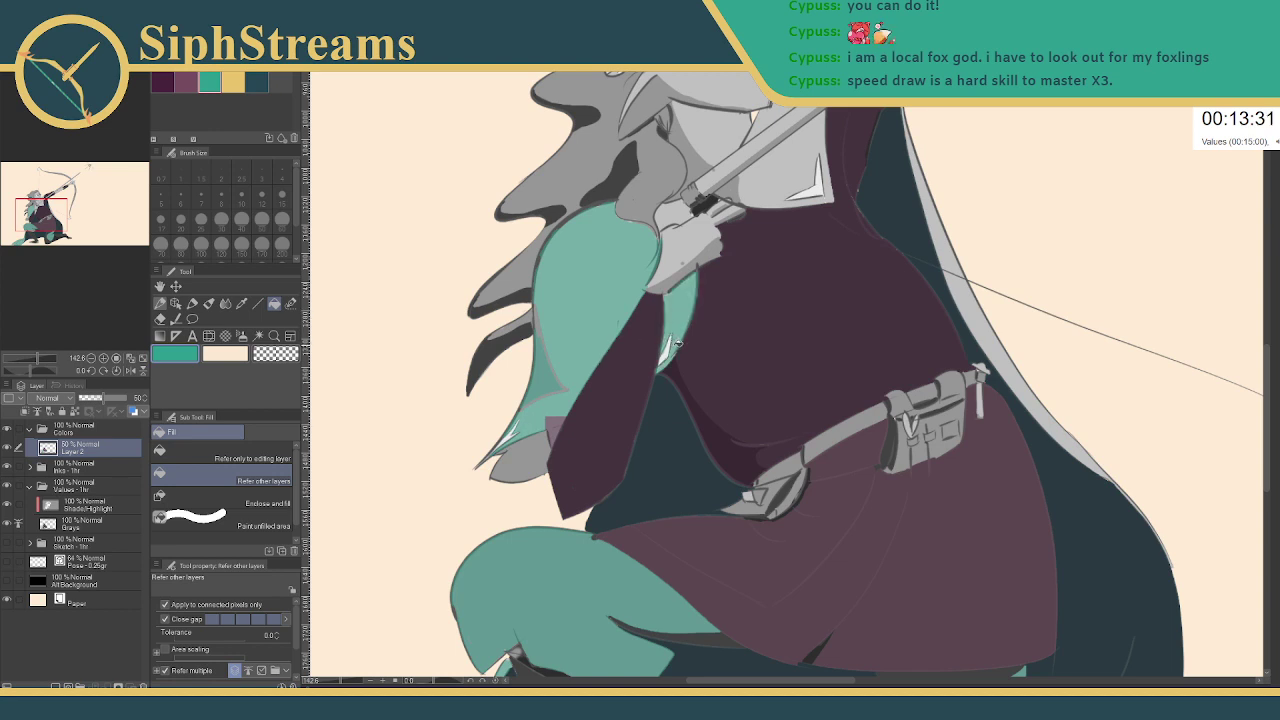
{"action": "left_click", "coordinate": [557, 420]}
{"action": "left_click", "coordinate": [538, 450]}
- Fill the pointed trim on the green sleeve's cuff with the palette's yellow
{"action": "left_click", "coordinate": [232, 82]}
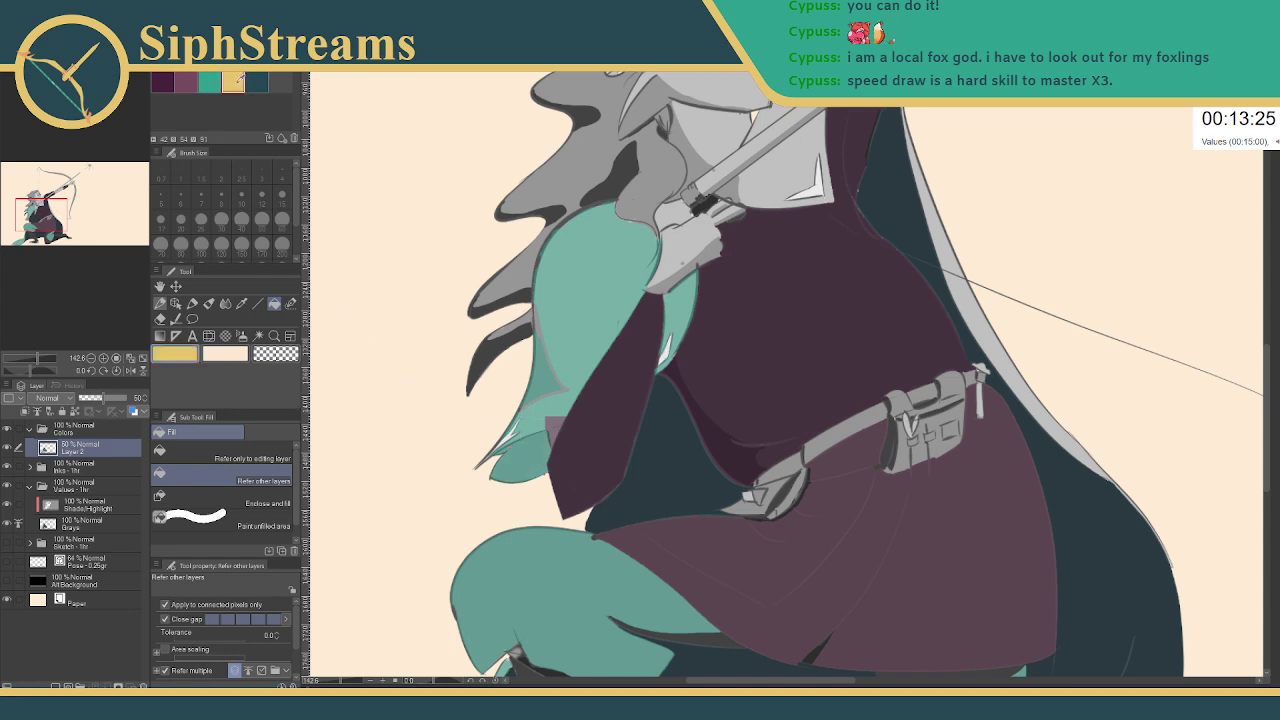
{"action": "left_click", "coordinate": [507, 434]}
- Paint over the stray purple patch on the sleeve cuff in green with the Milli pen at size 17
{"action": "left_click", "coordinate": [192, 303]}
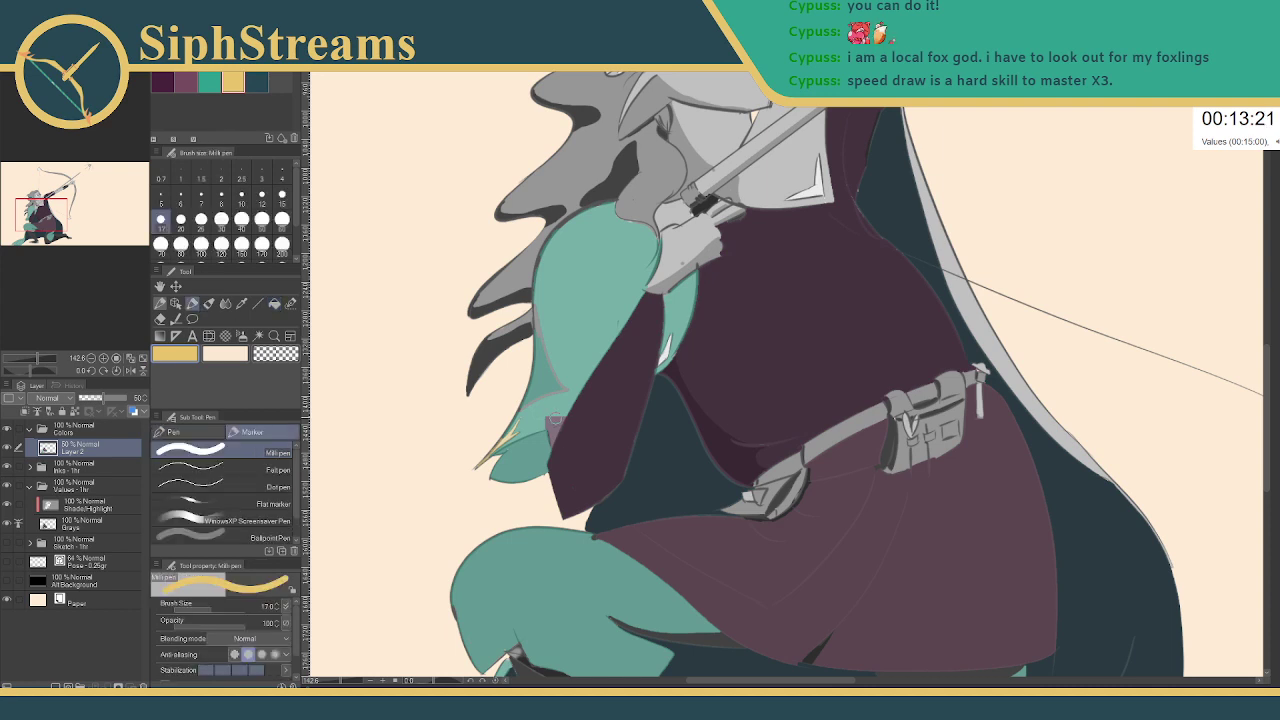
{"action": "left_click_drag", "start_coordinate": [555, 421], "coordinate": [541, 417]}
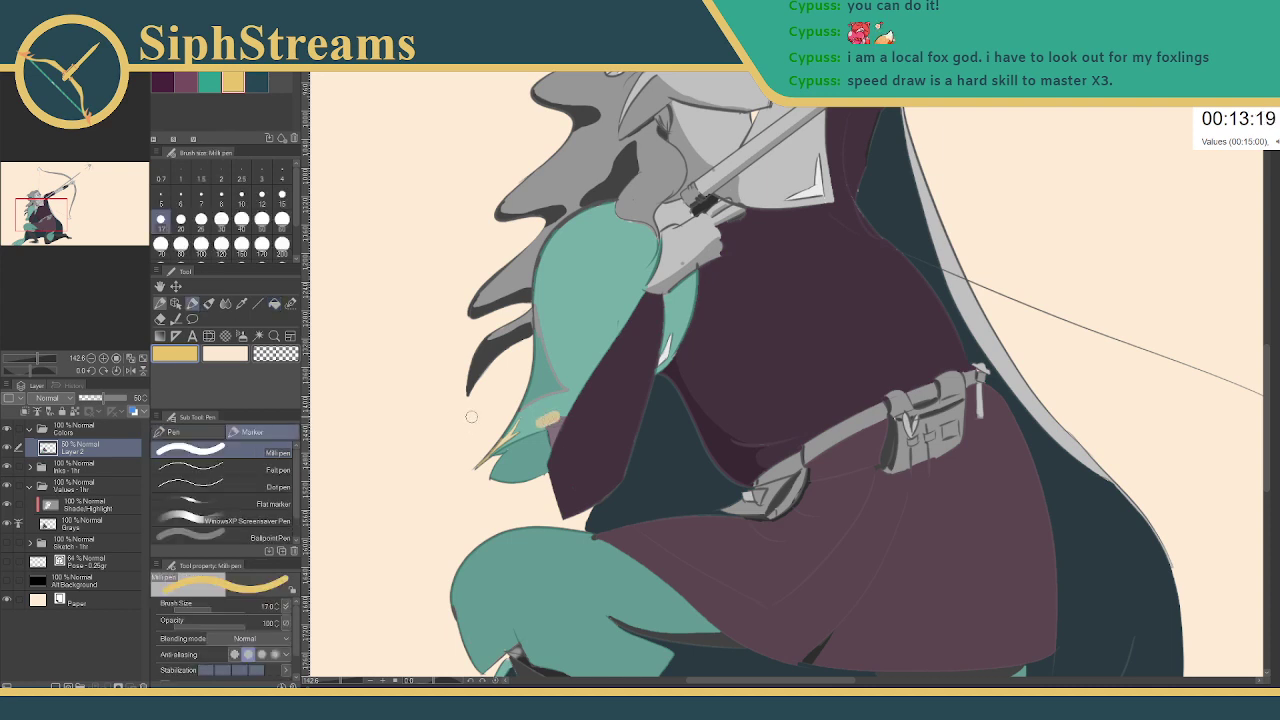
{"action": "key", "text": "ctrl+z"}
{"action": "left_click", "coordinate": [209, 80]}
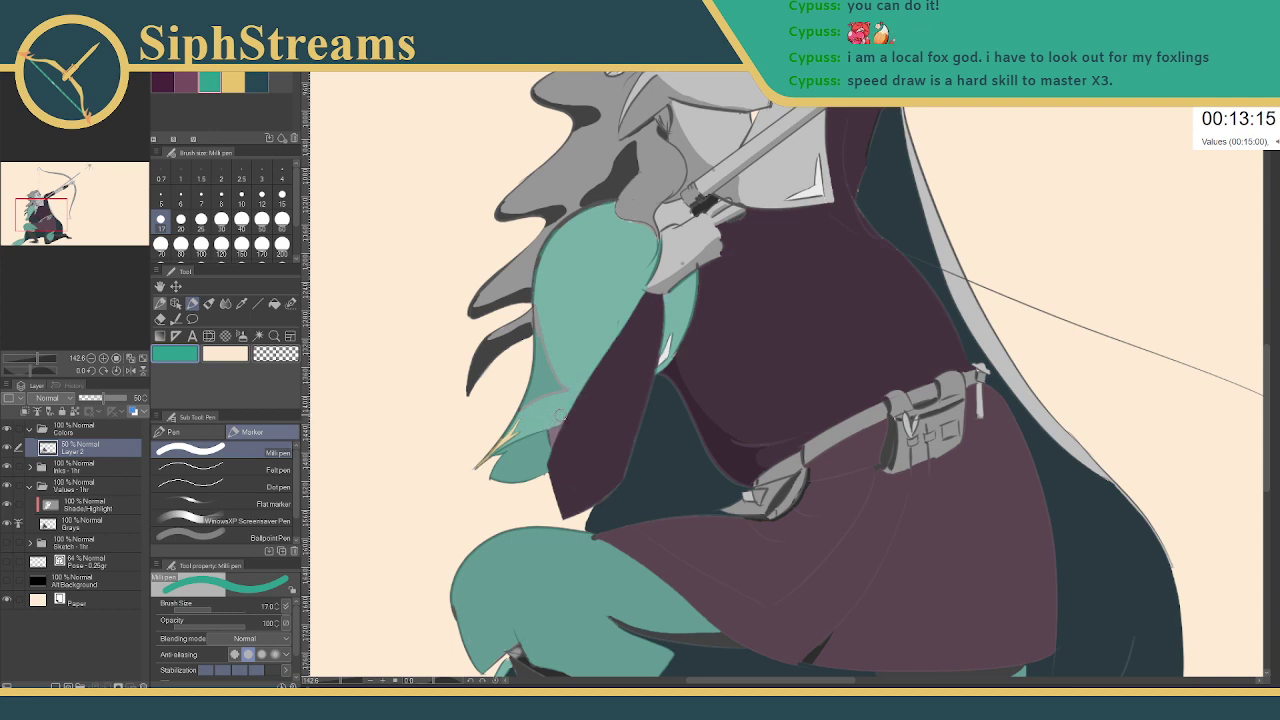
- Paint the inner strip's trim yellow with the Milli pen at size 5, and touch up the sleeve and cuff in green at sizes 5 and 40
{"action": "left_click", "coordinate": [232, 82]}
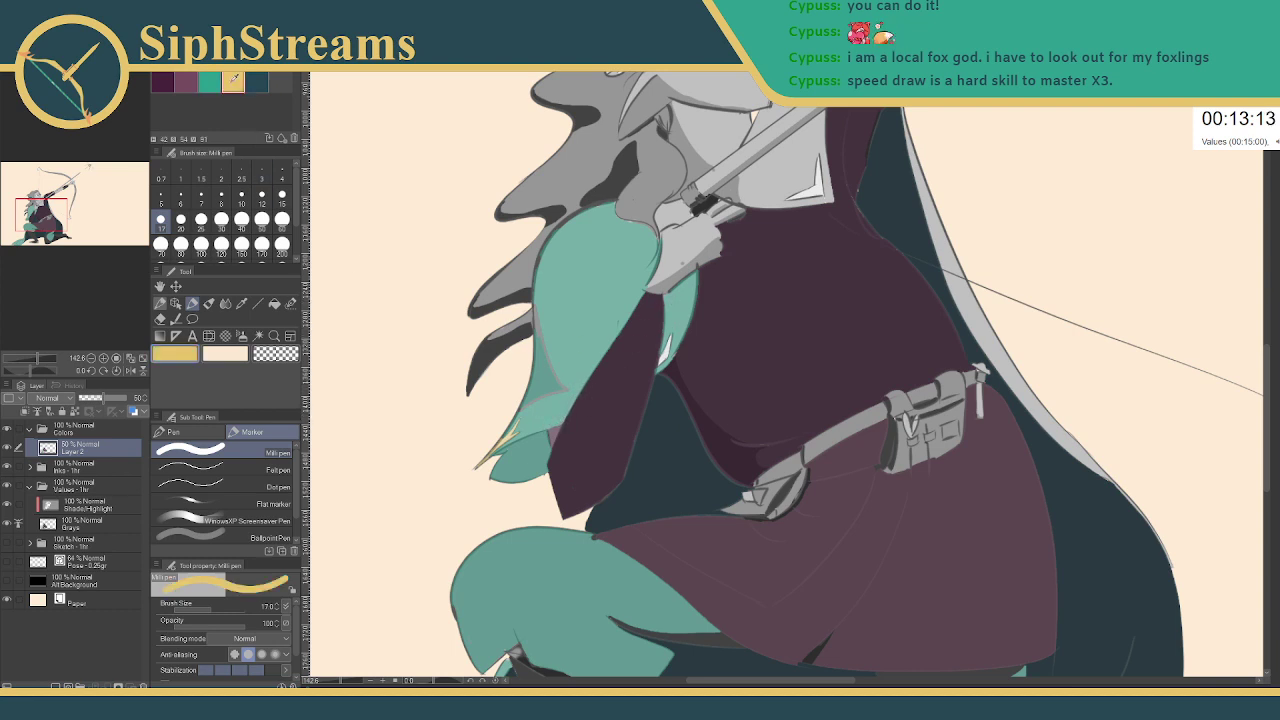
{"action": "left_click", "coordinate": [161, 202]}
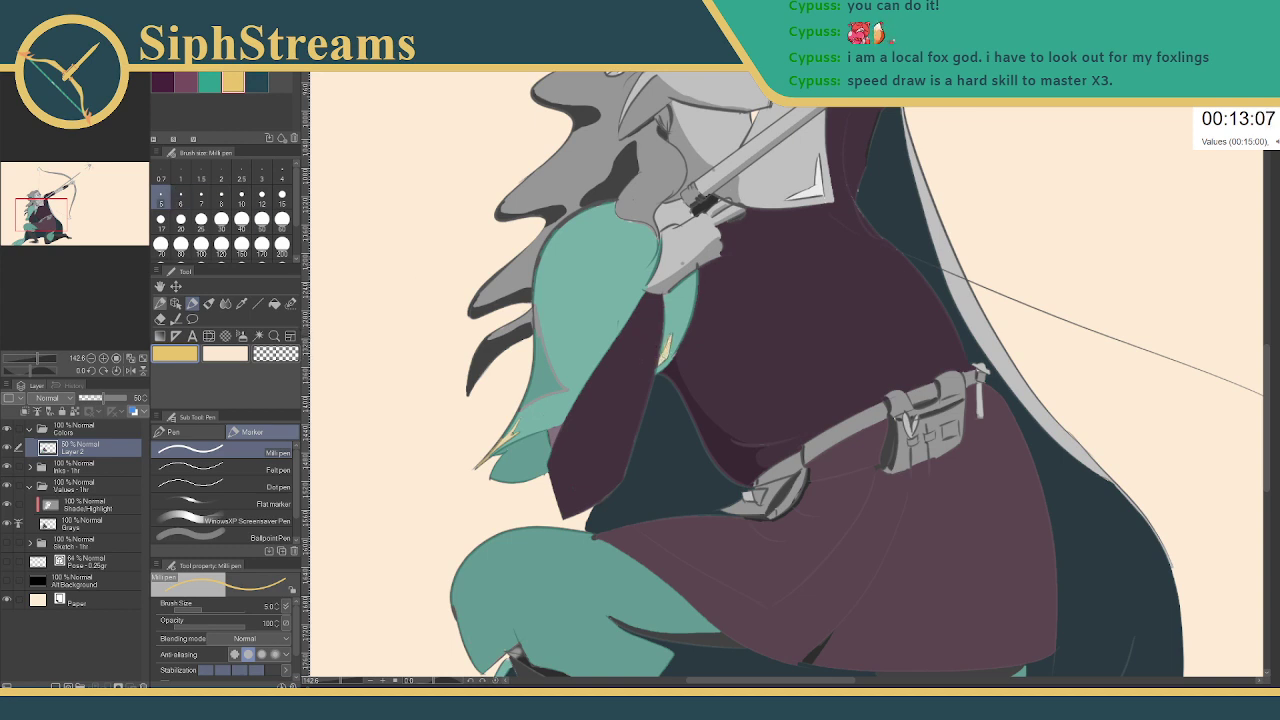
{"action": "left_click", "coordinate": [209, 82]}
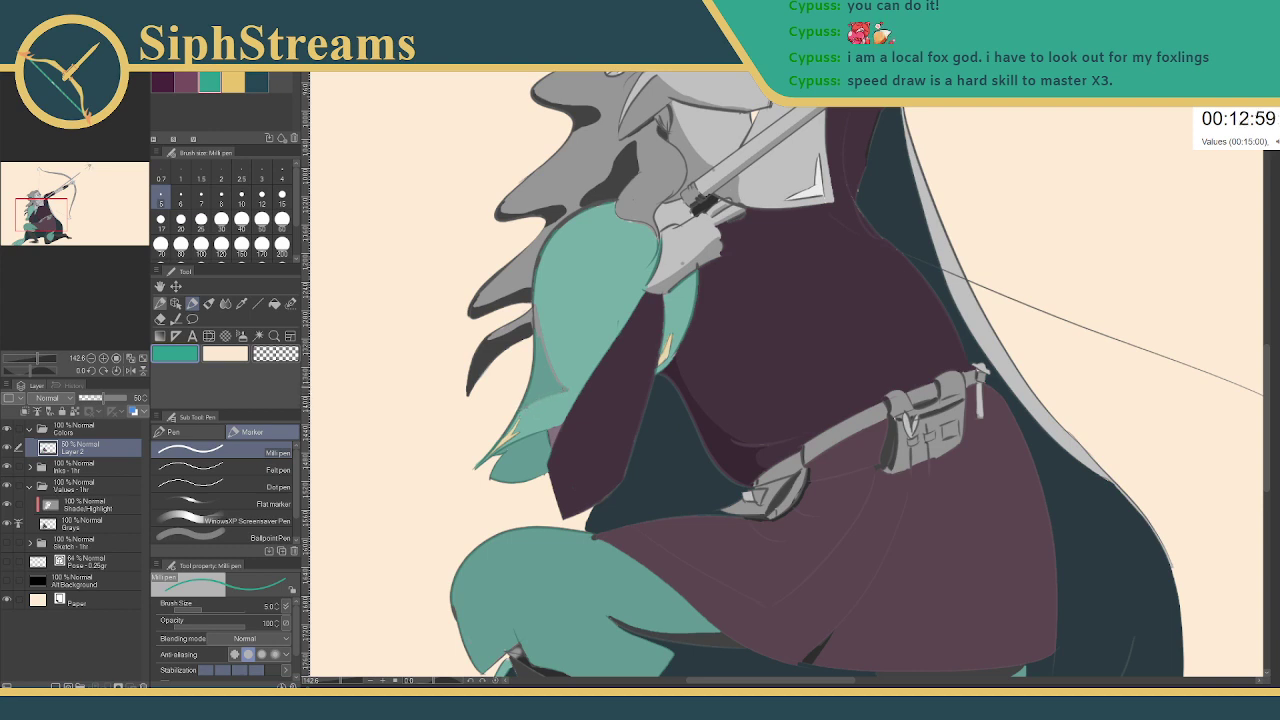
{"action": "left_click", "coordinate": [241, 218]}
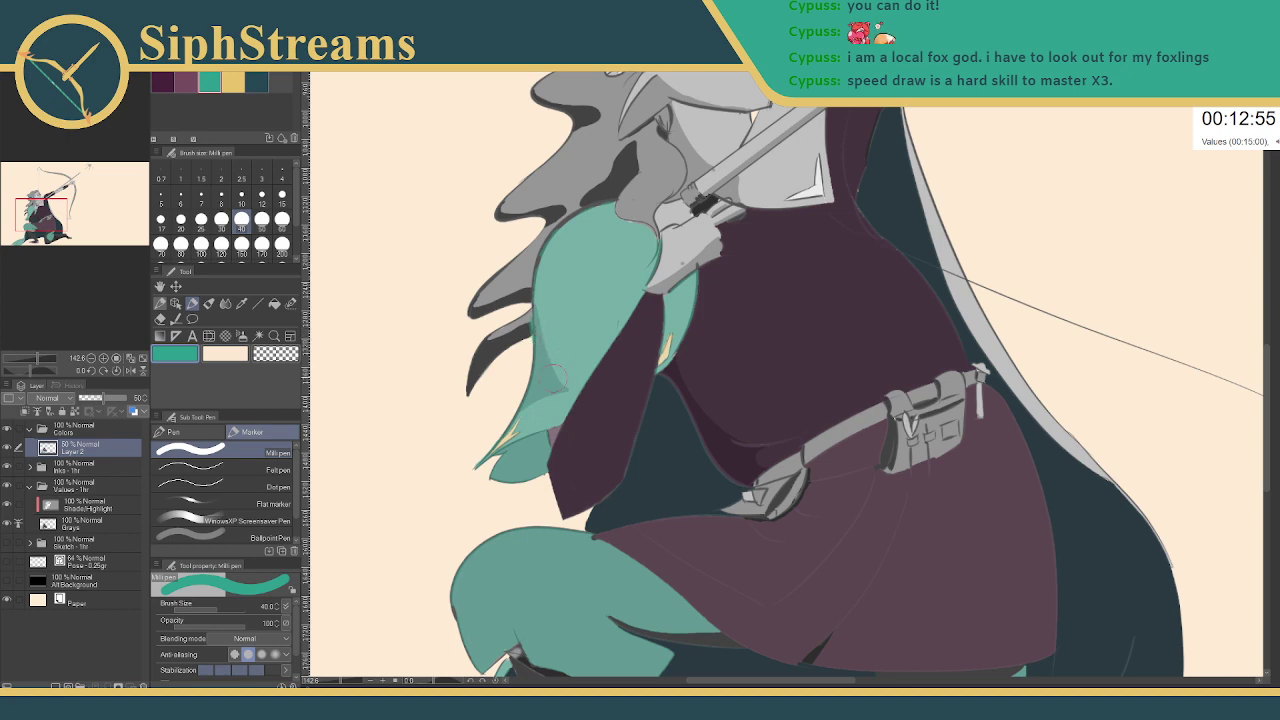
- Fill the dark shadow area under the front thigh with the palette's green
{"action": "scroll", "coordinate": [556, 372], "scroll_direction": "down", "scroll_amount": 5}
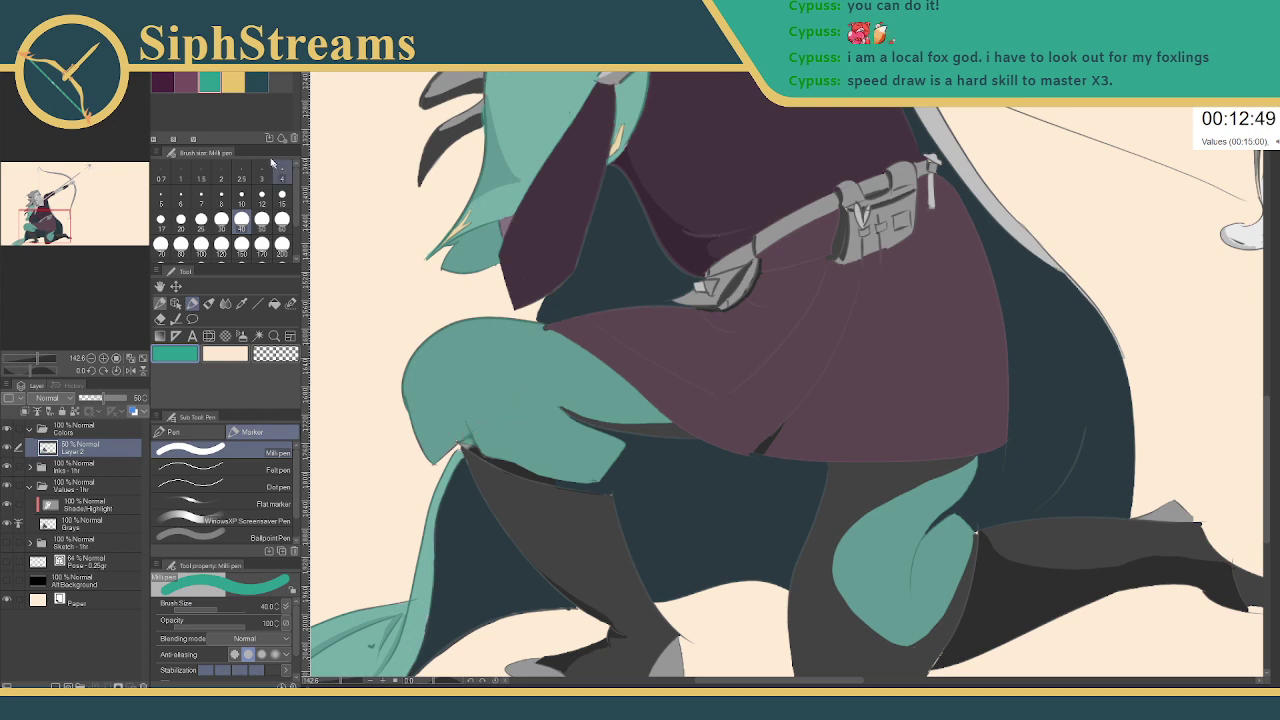
{"action": "left_click", "coordinate": [273, 303]}
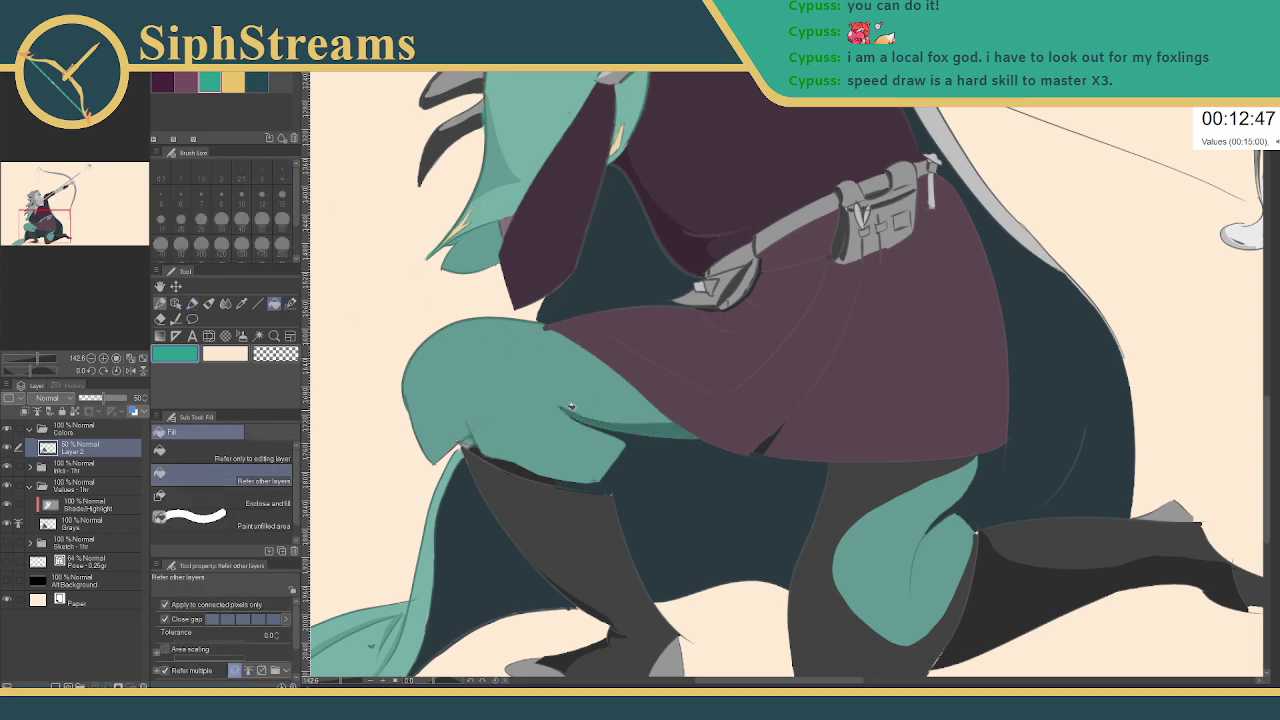
- Fill the light gray chest panel on both sides of the arrow shaft with the palette's green
{"action": "left_click_drag", "start_coordinate": [619, 319], "coordinate": [634, 655]}
{"action": "left_click_drag", "start_coordinate": [641, 254], "coordinate": [686, 414]}
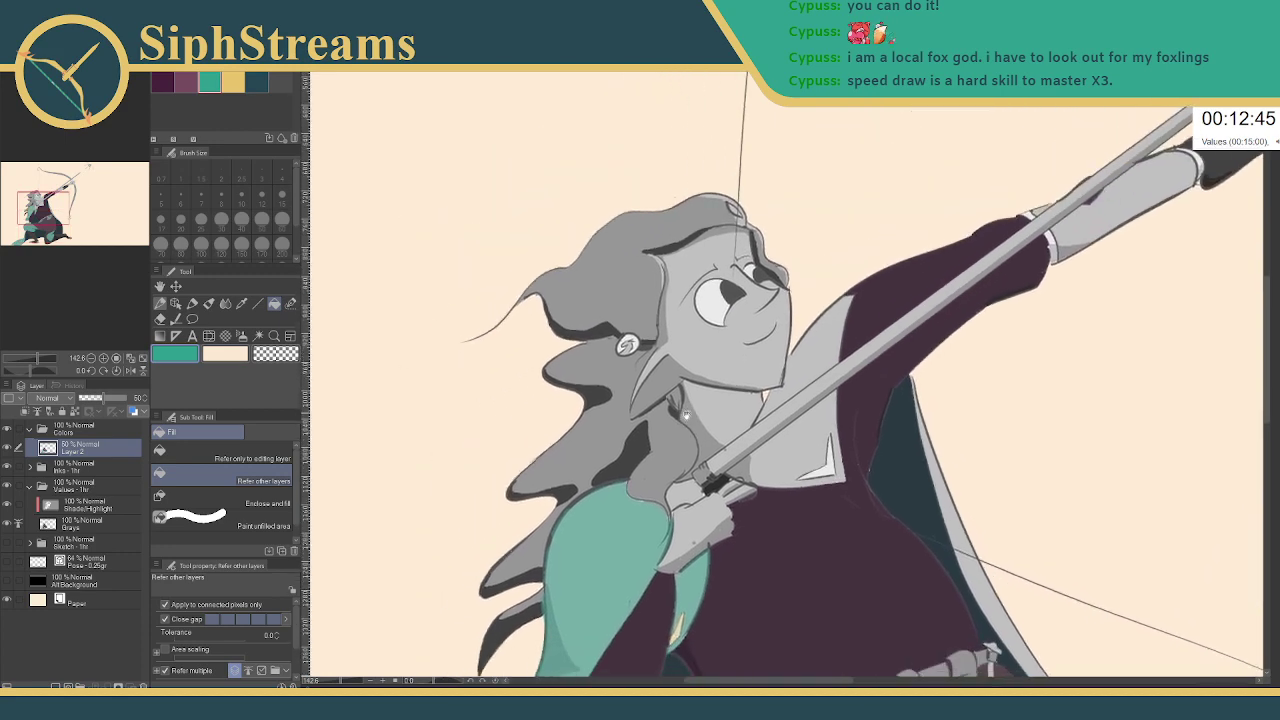
{"action": "scroll", "coordinate": [686, 413], "scroll_direction": "up", "scroll_amount": 1}
{"action": "left_click", "coordinate": [233, 80]}
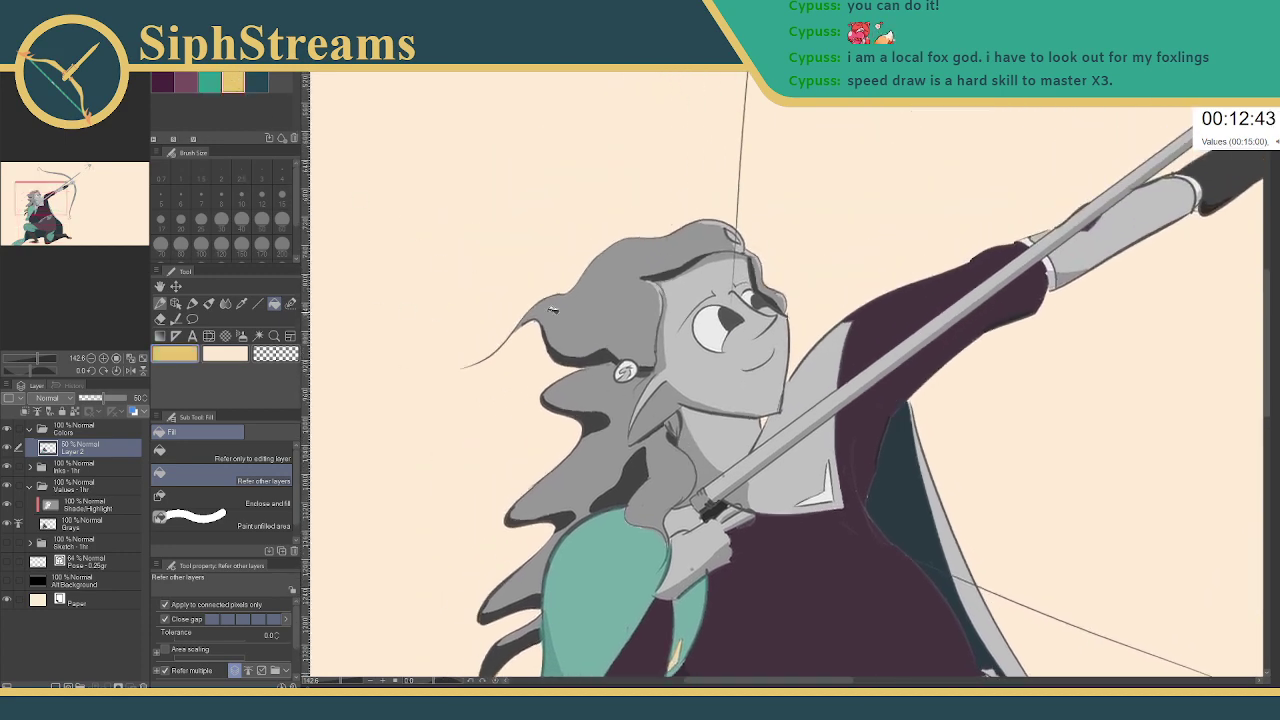
{"action": "left_click_drag", "start_coordinate": [554, 345], "coordinate": [484, 385]}
{"action": "left_click", "coordinate": [209, 80]}
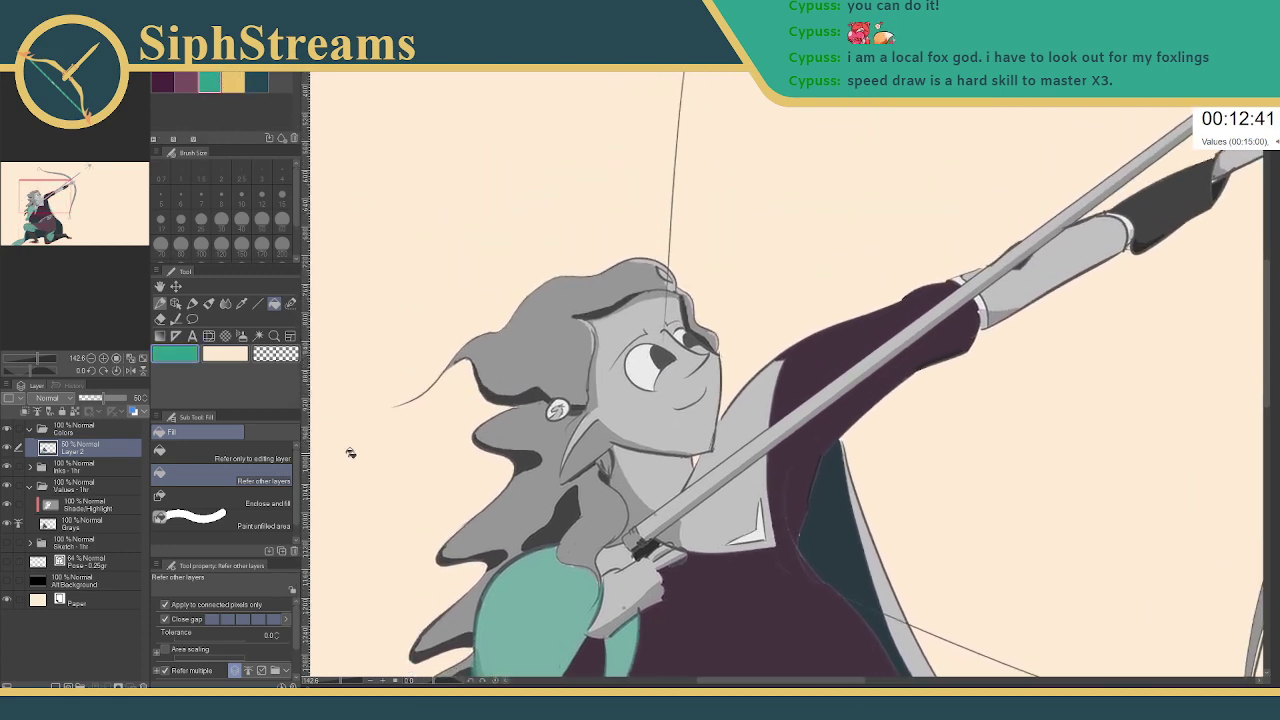
{"action": "scroll", "coordinate": [724, 384], "scroll_direction": "up", "scroll_amount": 3}
{"action": "left_click_drag", "start_coordinate": [436, 526], "coordinate": [490, 518]}
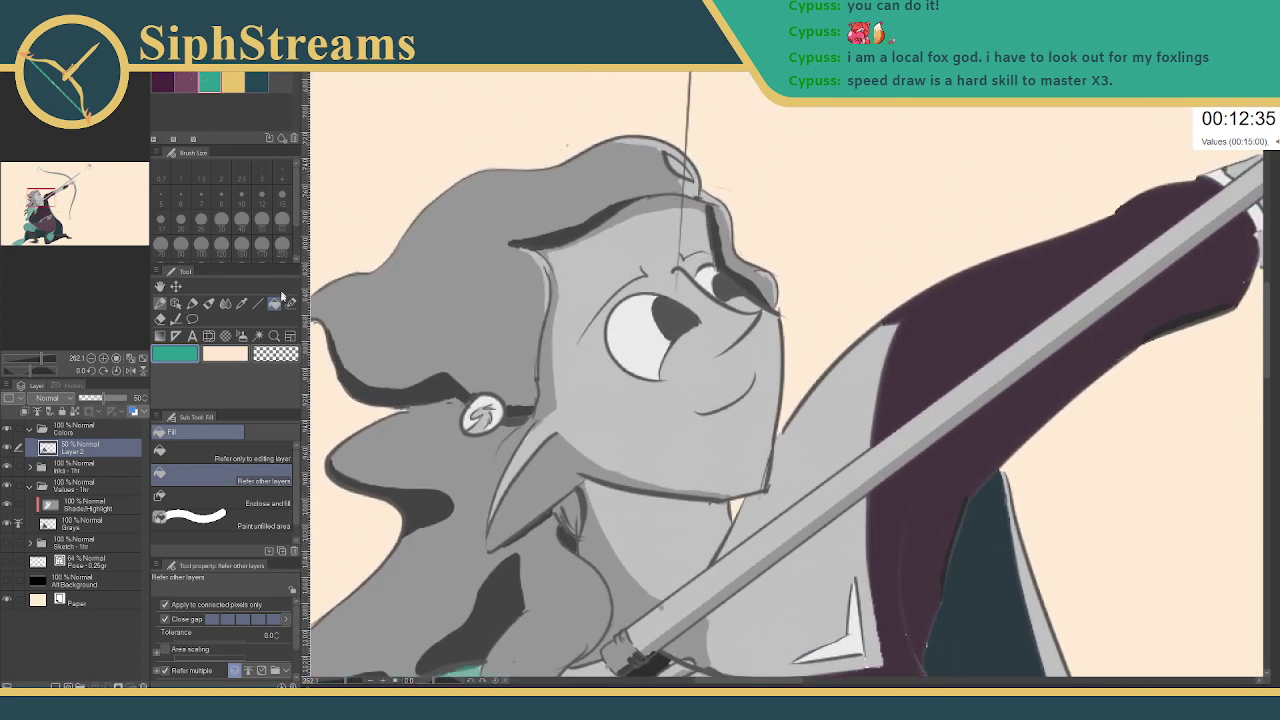
{"action": "left_click_drag", "start_coordinate": [631, 458], "coordinate": [534, 268]}
{"action": "left_click", "coordinate": [666, 326]}
{"action": "left_click", "coordinate": [645, 334]}
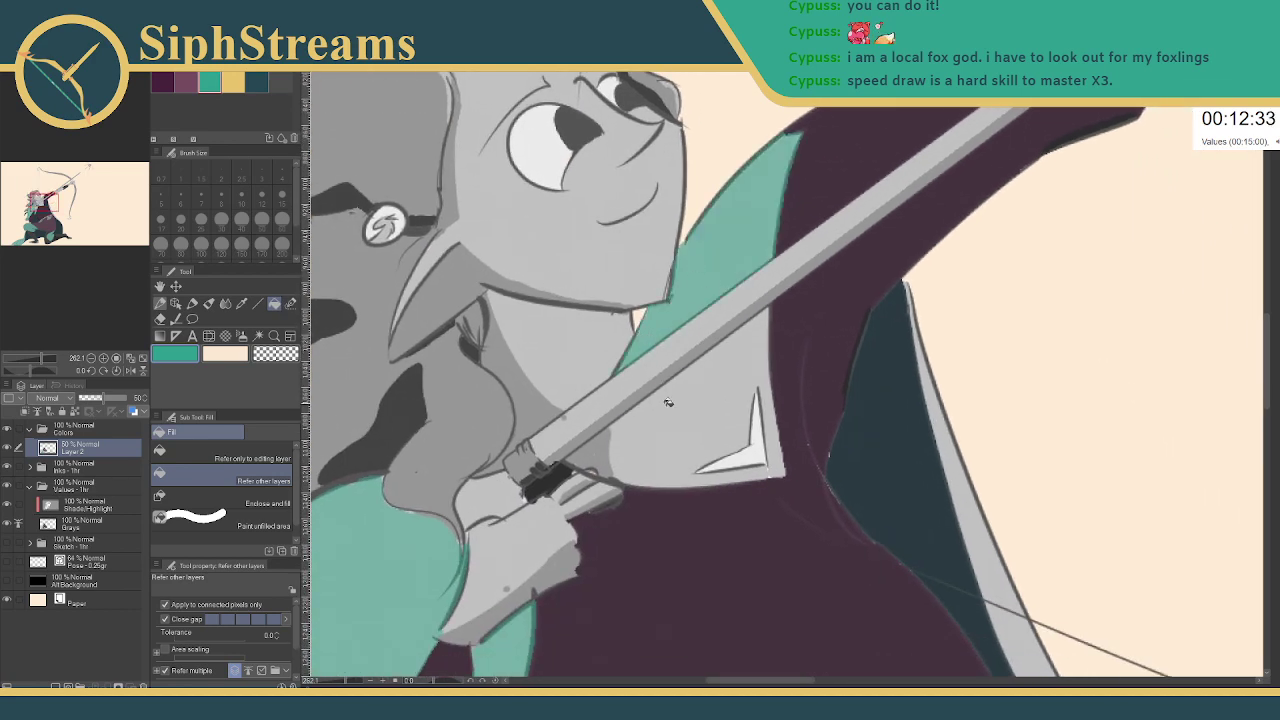
{"action": "left_click", "coordinate": [668, 402]}
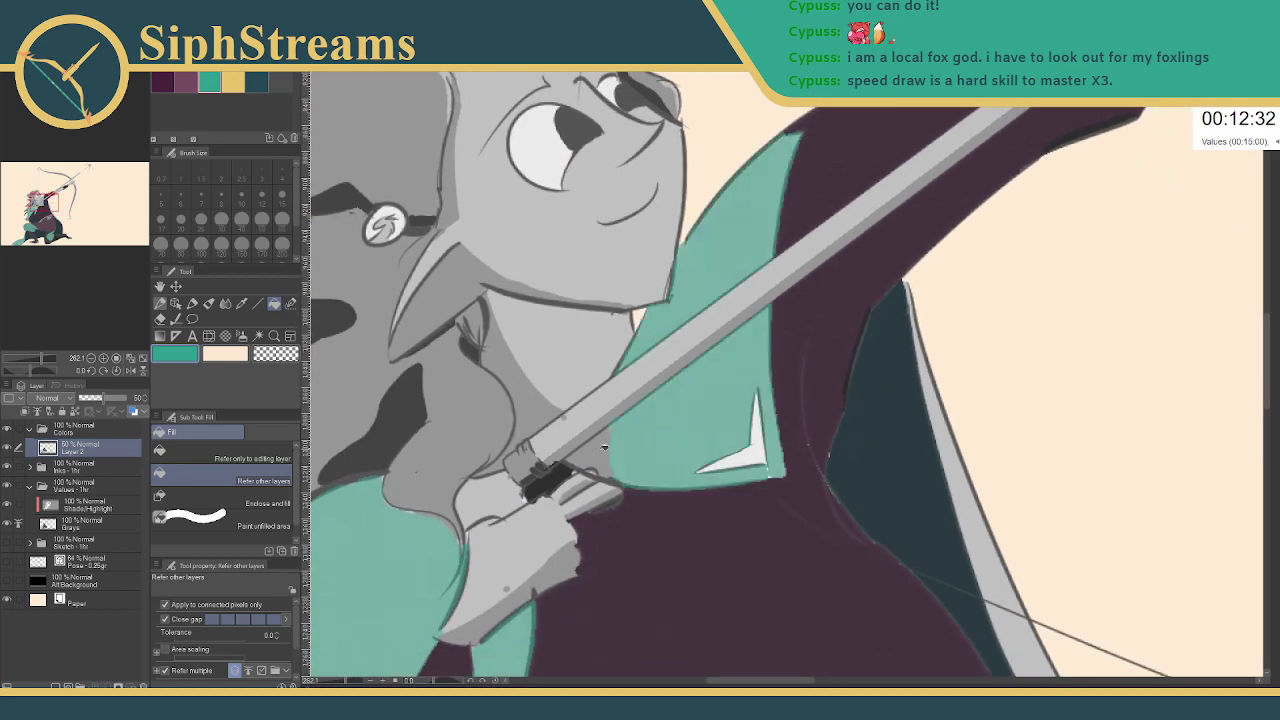
- Touch up the teal cape flap with the pen at size 15 and fill its white corner trim with yellow
{"action": "left_click", "coordinate": [193, 303]}
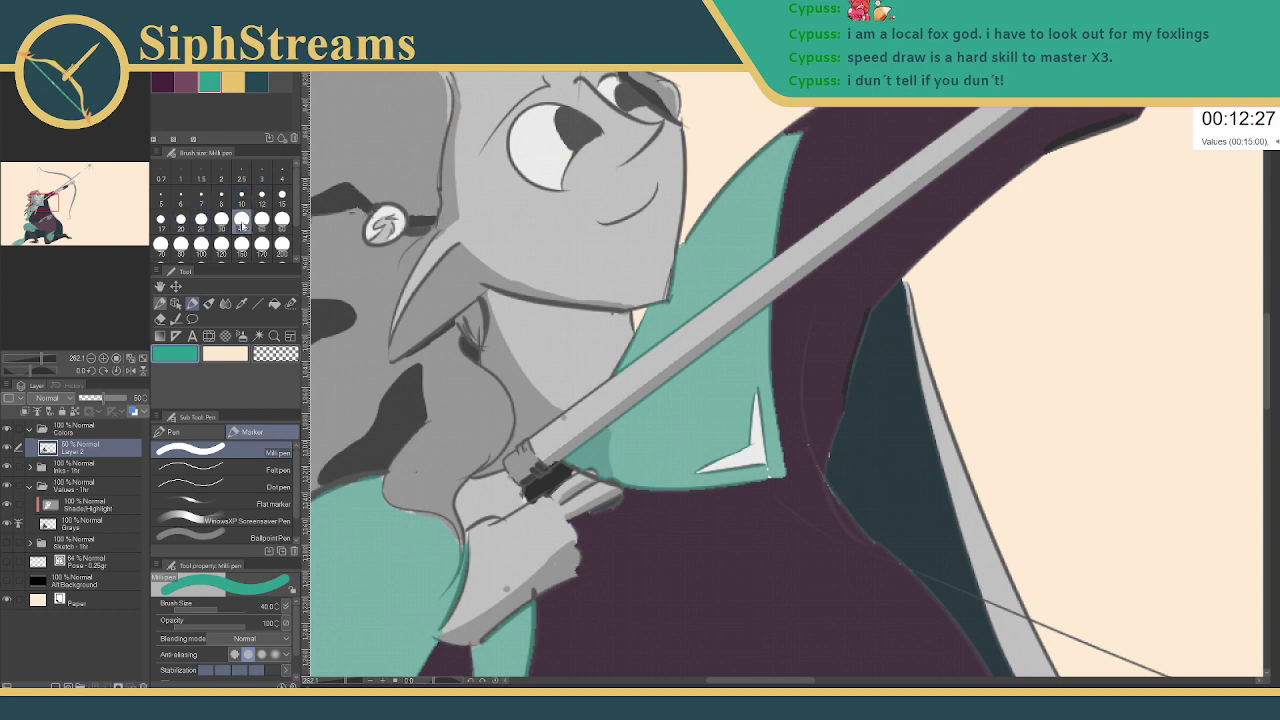
{"action": "left_click", "coordinate": [282, 195]}
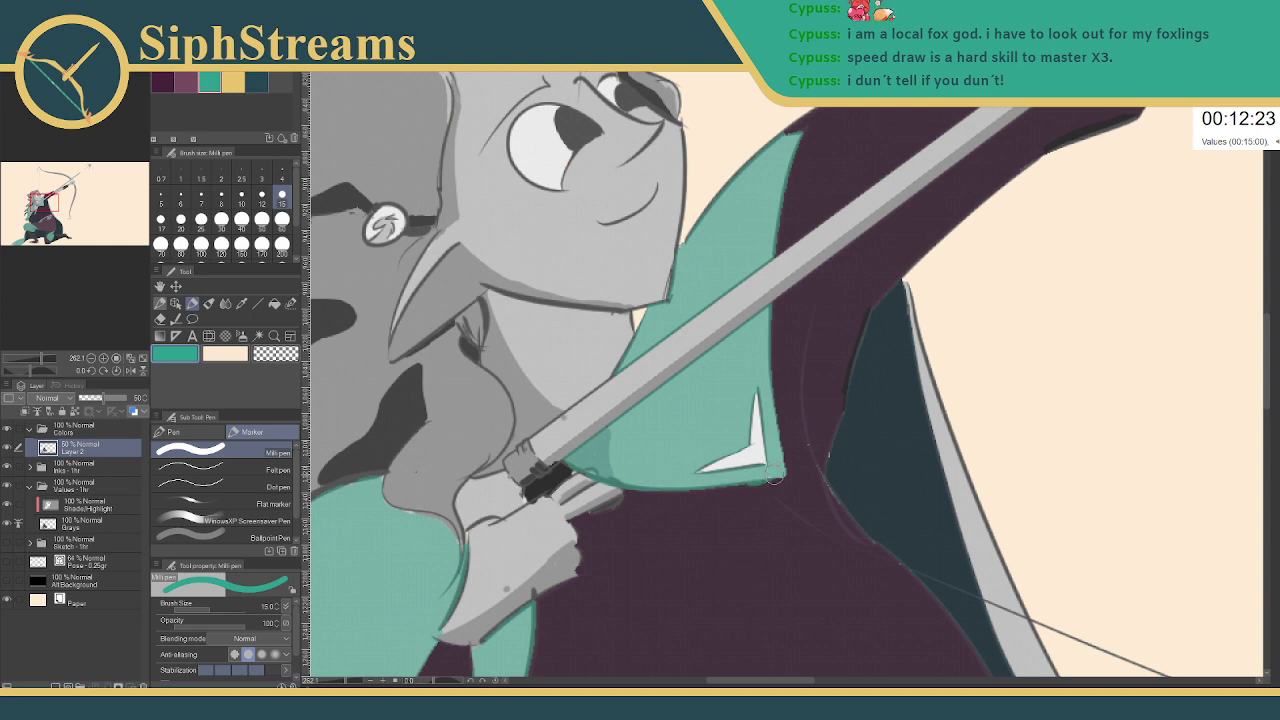
{"action": "left_click", "coordinate": [233, 82]}
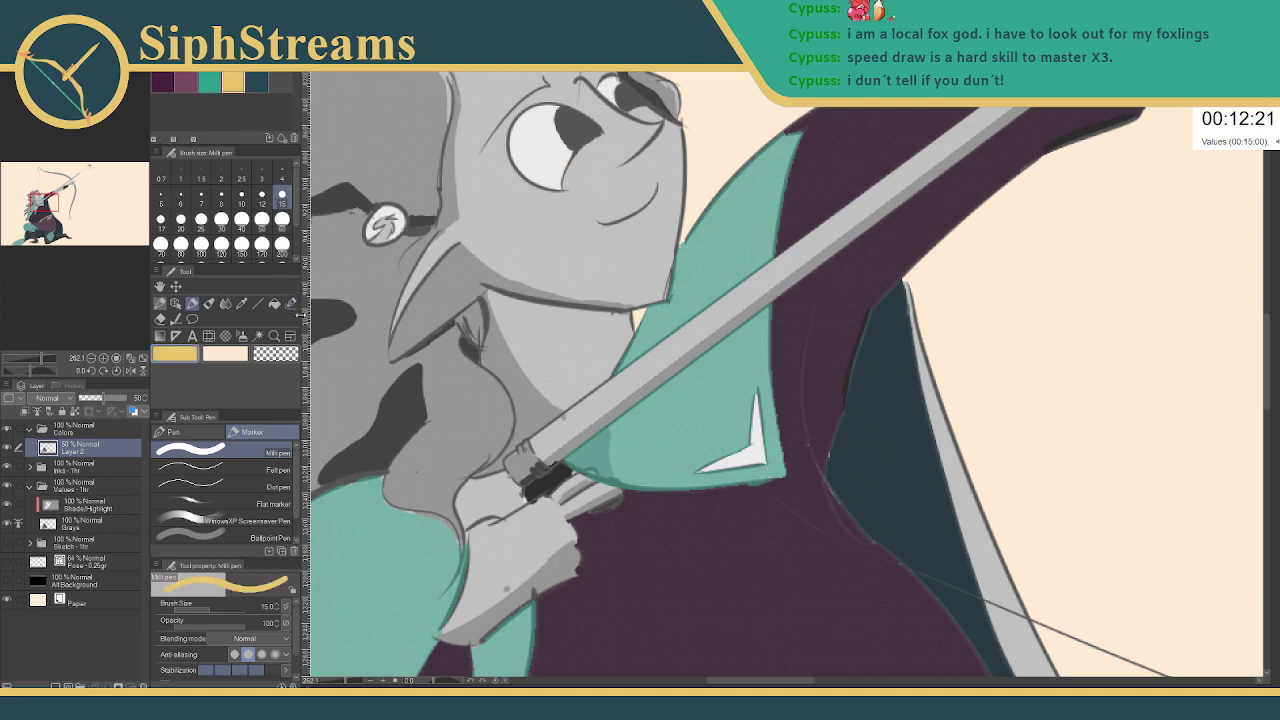
{"action": "left_click", "coordinate": [274, 305]}
{"action": "left_click", "coordinate": [756, 454]}
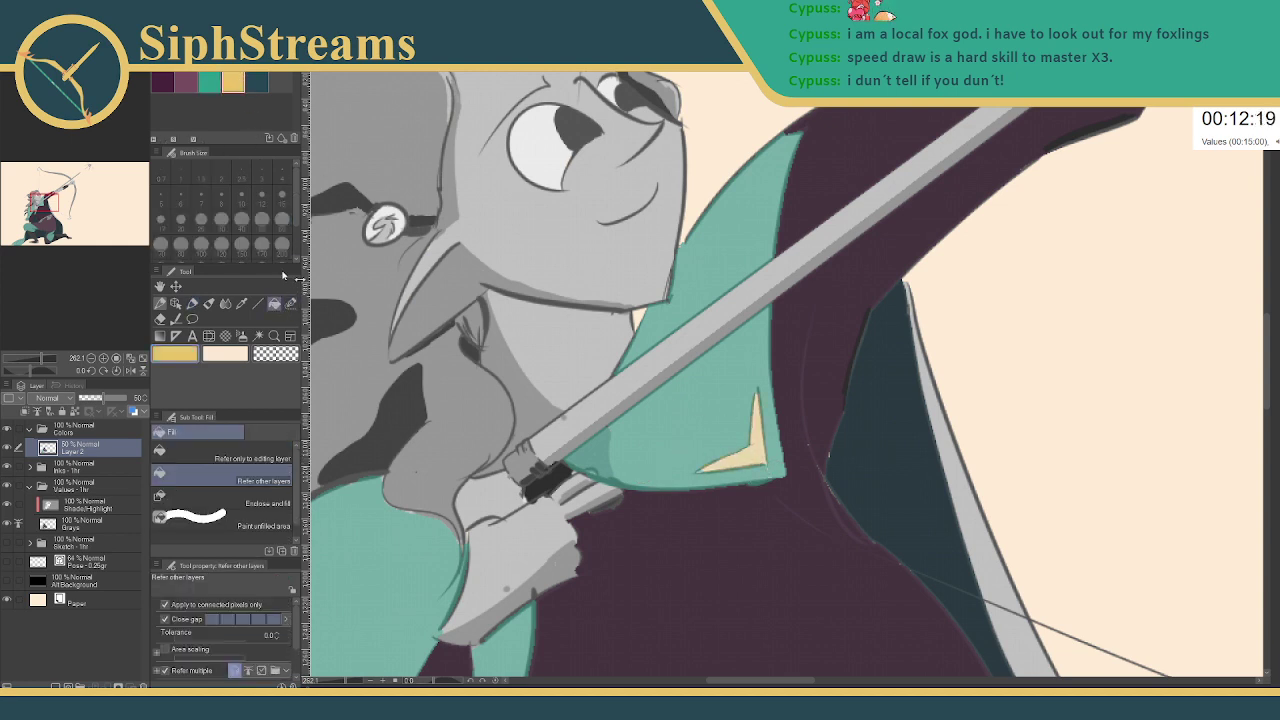
- Touch up the edges of the yellow corner trim with the pen at brush size 3
{"action": "left_click", "coordinate": [192, 303]}
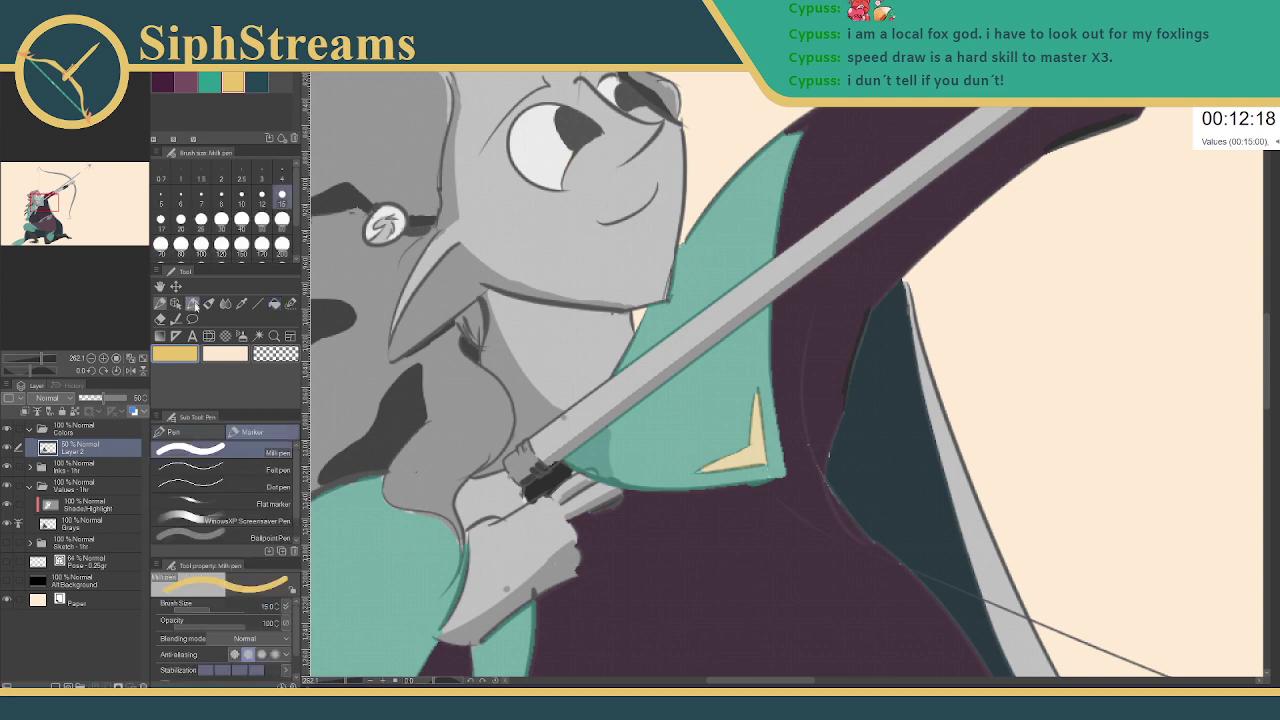
{"action": "left_click", "coordinate": [162, 199]}
{"action": "left_click", "coordinate": [262, 173]}
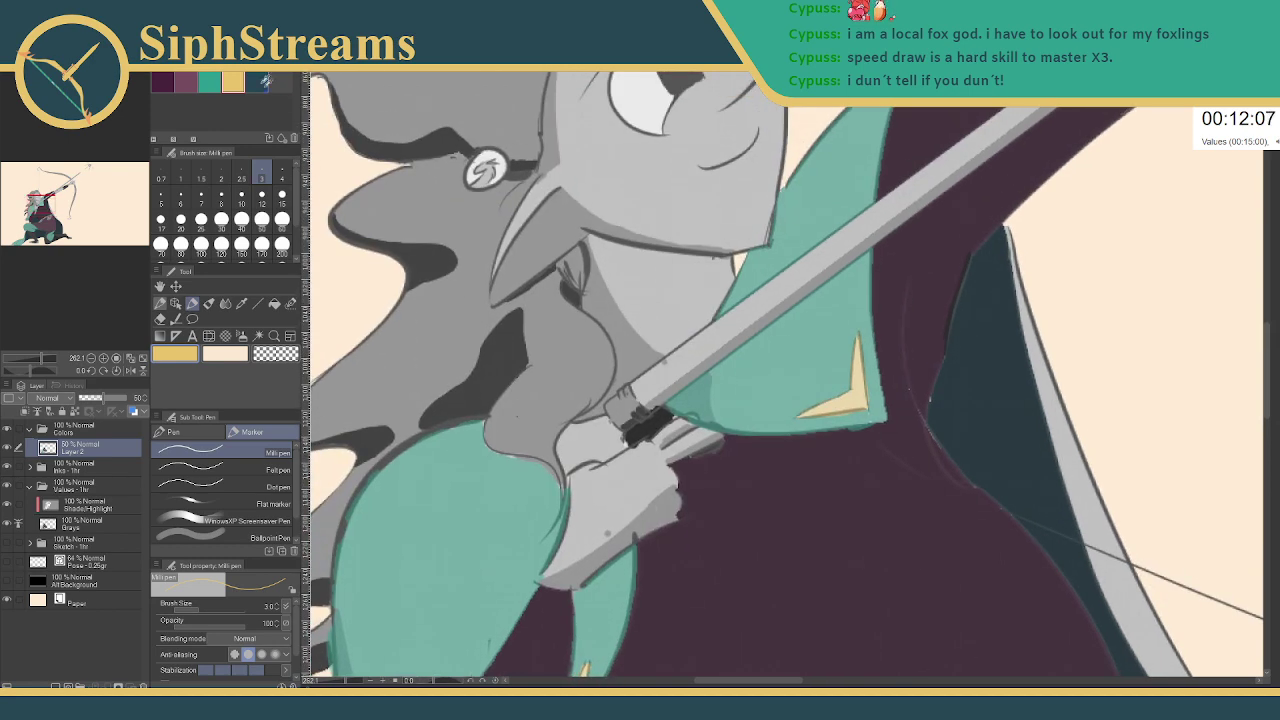
- Fill the small cloth area between the hair lock and the drawing hand with teal, undoing the stray fill over the hand
{"action": "left_click", "coordinate": [210, 80]}
{"action": "left_click", "coordinate": [275, 304]}
{"action": "left_click", "coordinate": [612, 449]}
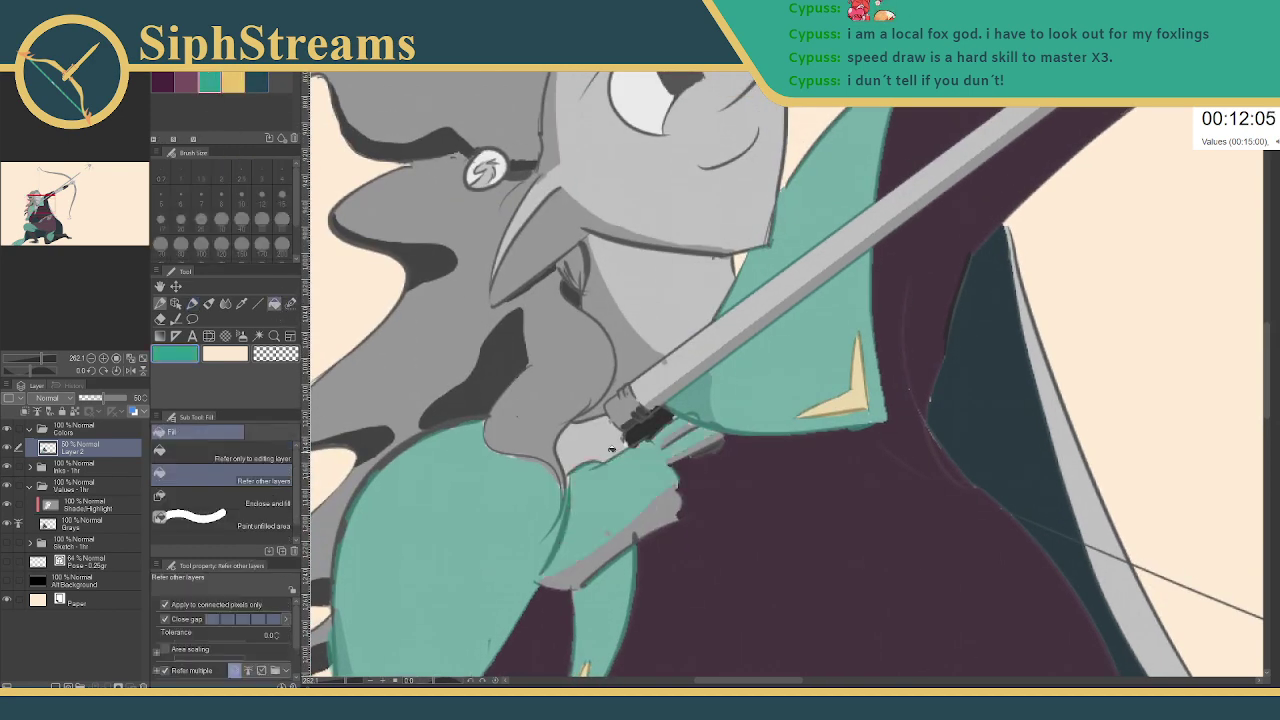
{"action": "key", "text": "ctrl+z"}
{"action": "left_click", "coordinate": [590, 445]}
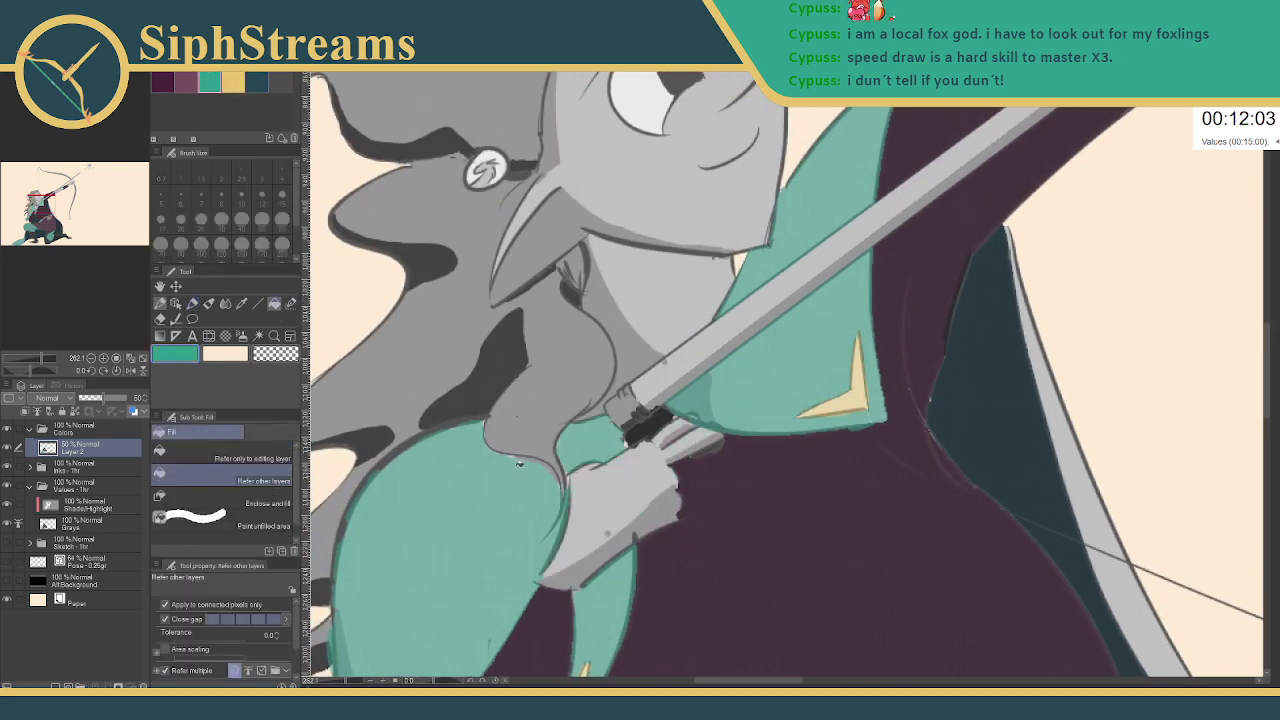
- Fill the hair above and below the round clasp with yellow, including its dark shadow shapes
{"action": "left_click_drag", "start_coordinate": [491, 344], "coordinate": [499, 499]}
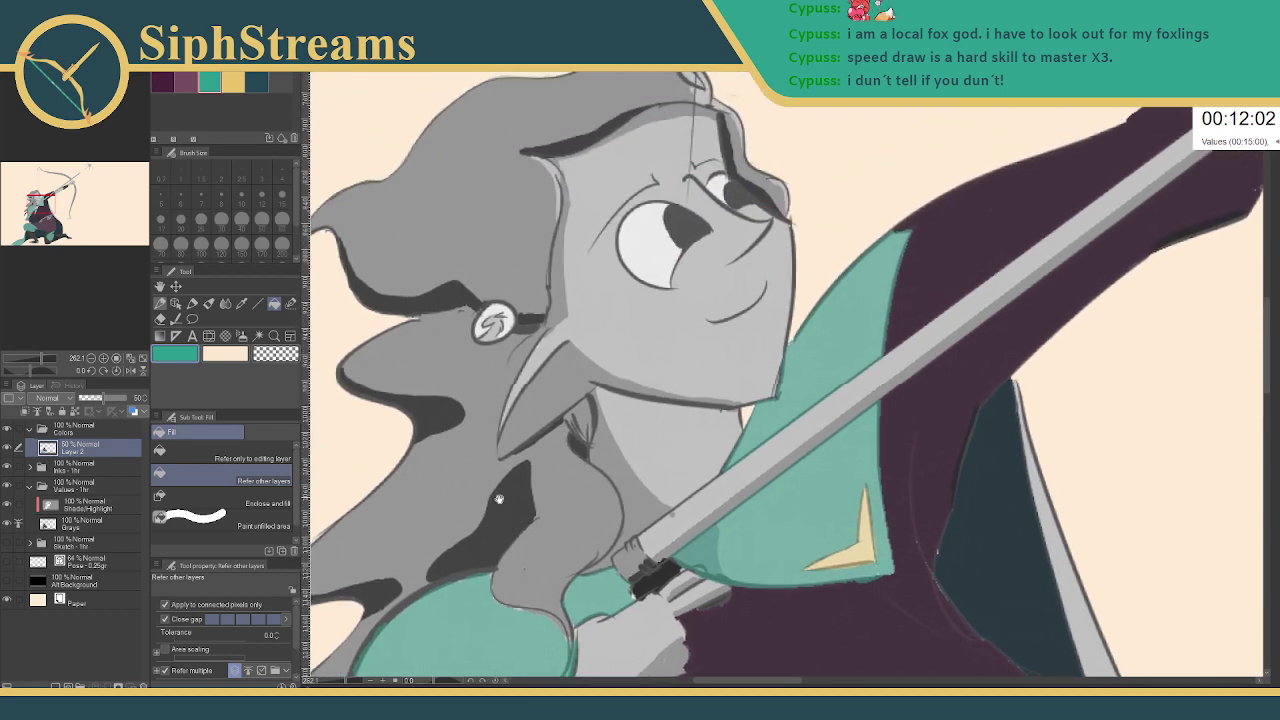
{"action": "left_click", "coordinate": [232, 81]}
{"action": "left_click", "coordinate": [472, 190]}
{"action": "left_click", "coordinate": [436, 297]}
{"action": "left_click", "coordinate": [434, 368]}
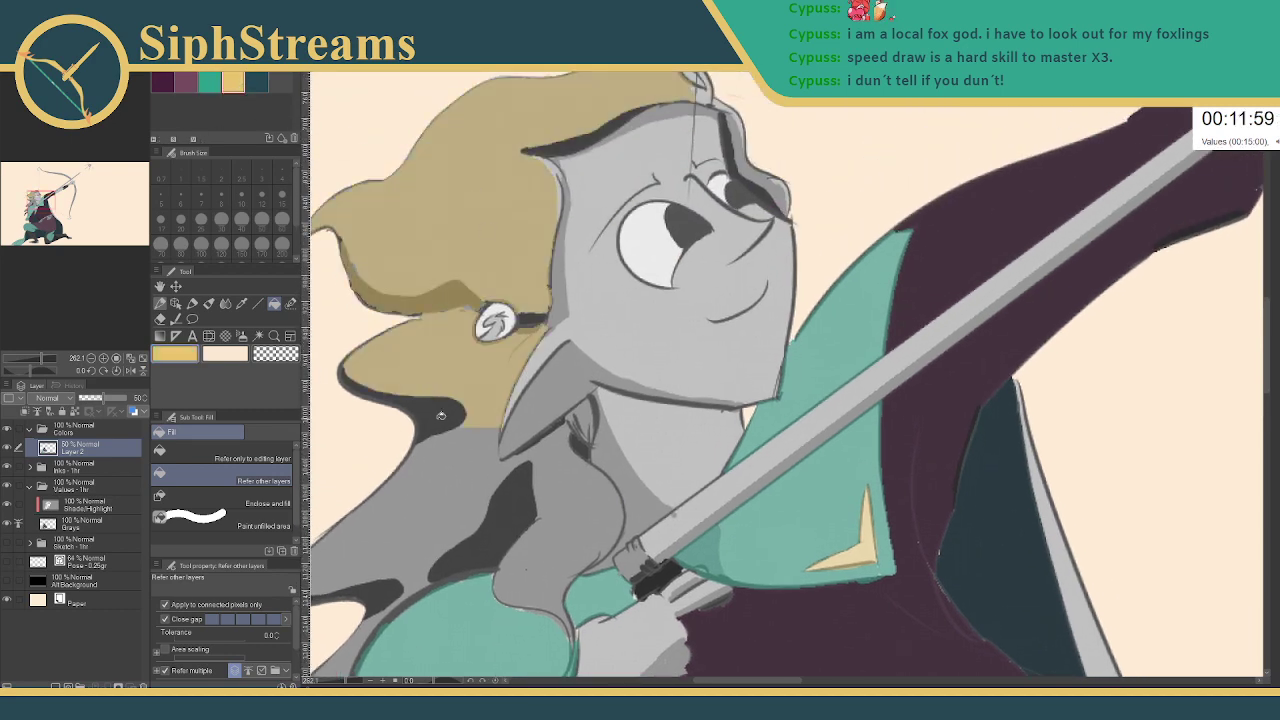
{"action": "left_click", "coordinate": [441, 415]}
- Fill the middle hair locks and their dark shadow shapes behind the shoulder with yellow
{"action": "left_click_drag", "start_coordinate": [469, 473], "coordinate": [529, 336]}
{"action": "left_click", "coordinate": [480, 415]}
{"action": "left_click", "coordinate": [446, 453]}
{"action": "left_click", "coordinate": [429, 483]}
{"action": "left_click", "coordinate": [497, 426]}
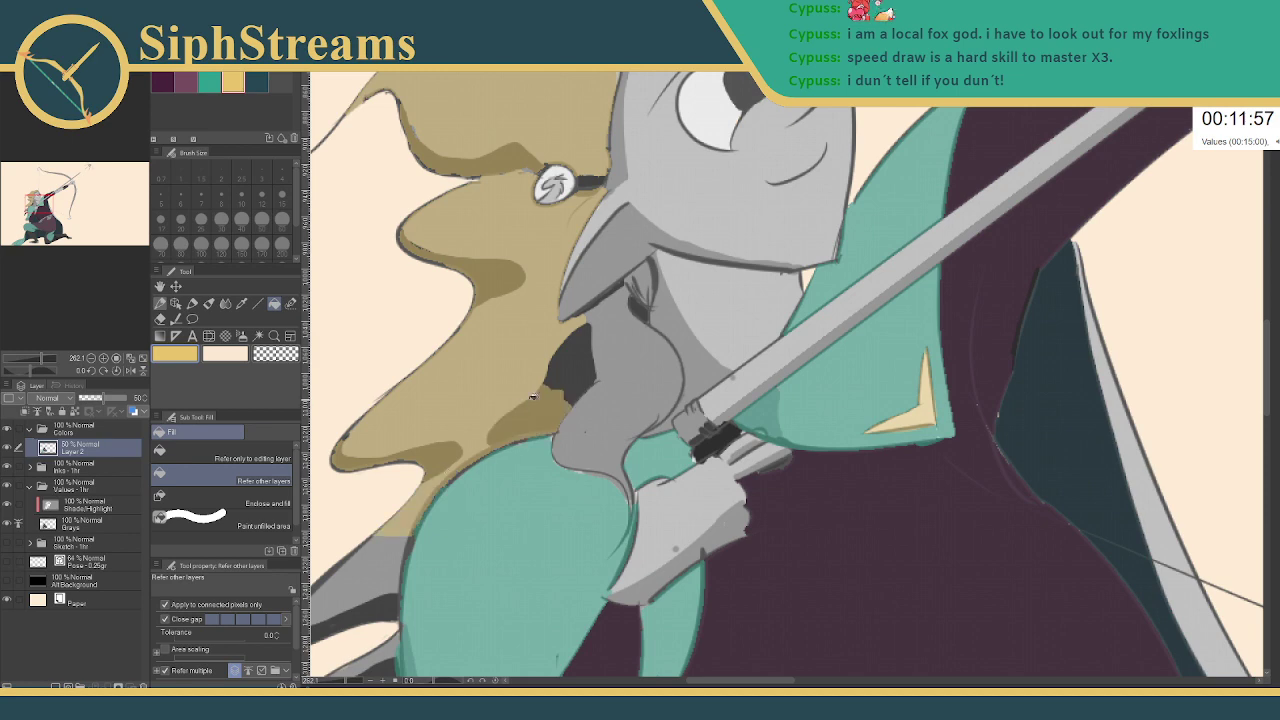
{"action": "left_click", "coordinate": [574, 366]}
- Fill the lowest hair locks behind the teal sleeve with yellow, including their shaded parts
{"action": "left_click_drag", "start_coordinate": [478, 405], "coordinate": [679, 188]}
{"action": "left_click", "coordinate": [543, 362]}
{"action": "left_click", "coordinate": [495, 402]}
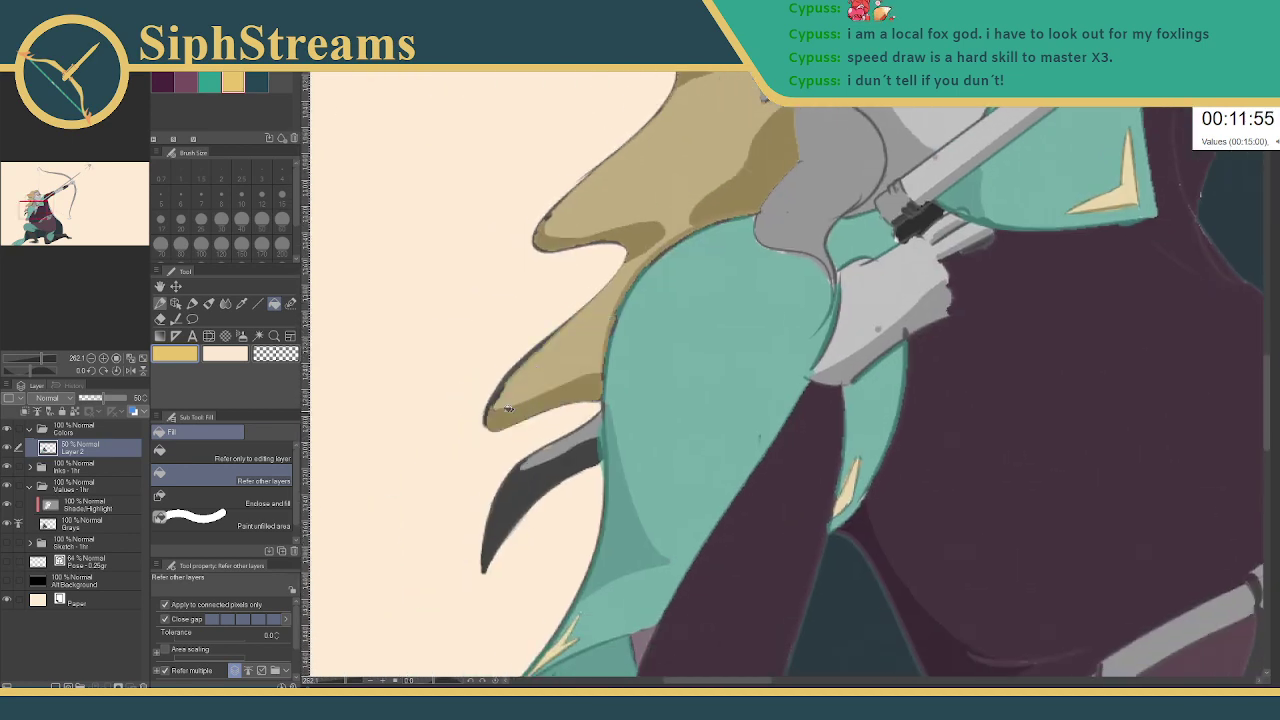
{"action": "left_click", "coordinate": [558, 450]}
{"action": "left_click", "coordinate": [515, 487]}
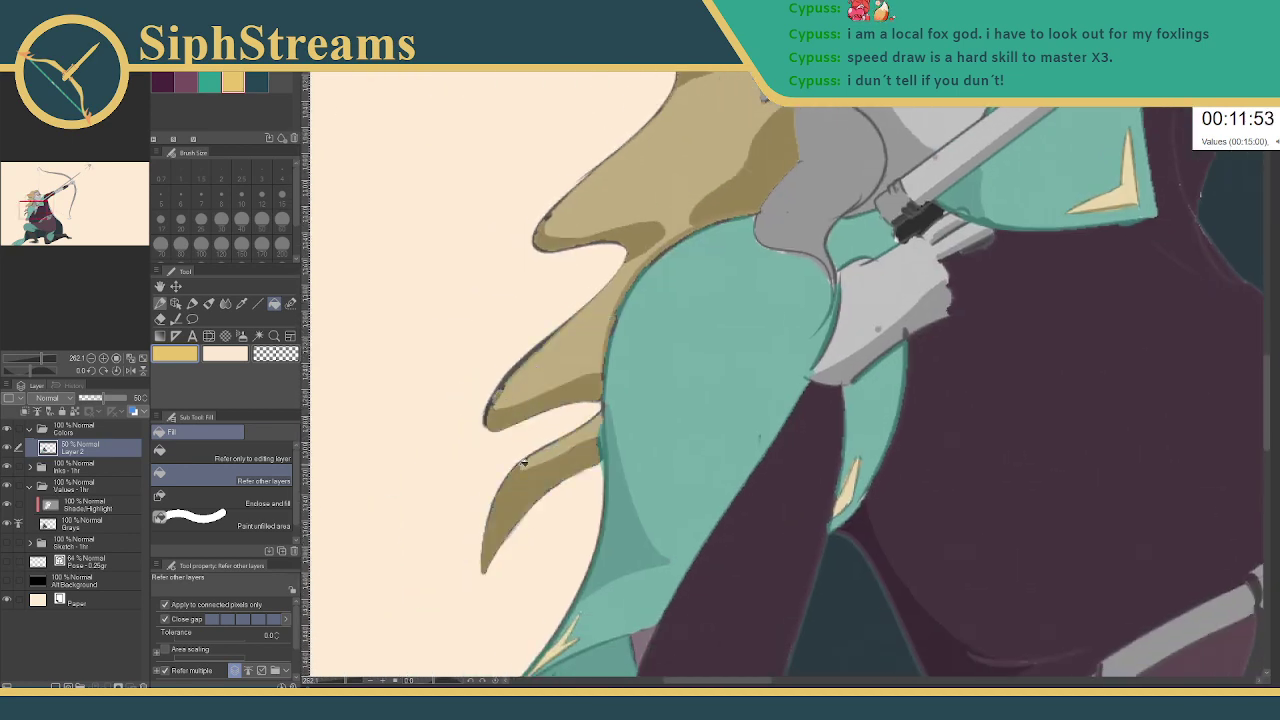
- Fill the curl at the crown, the front strand over the far eye and the fringe's underside shadow with yellow
{"action": "left_click_drag", "start_coordinate": [569, 298], "coordinate": [459, 603]}
{"action": "left_click_drag", "start_coordinate": [526, 337], "coordinate": [429, 594]}
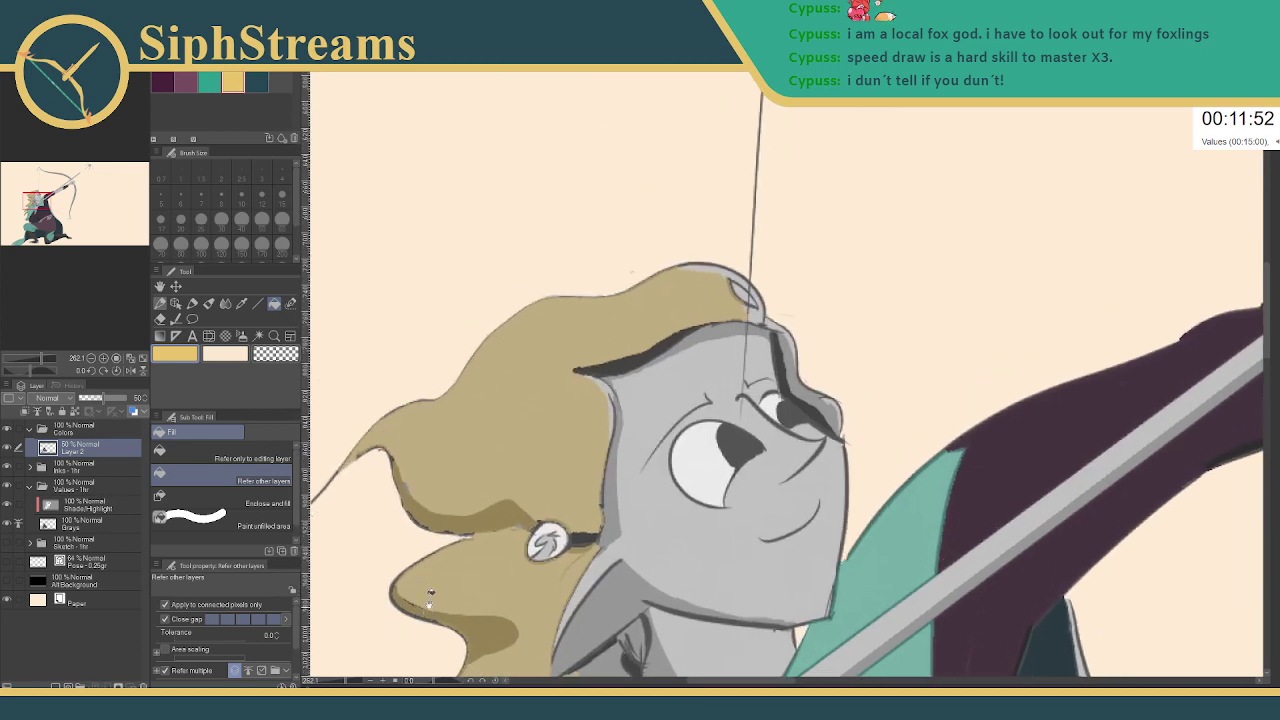
{"action": "left_click", "coordinate": [740, 283]}
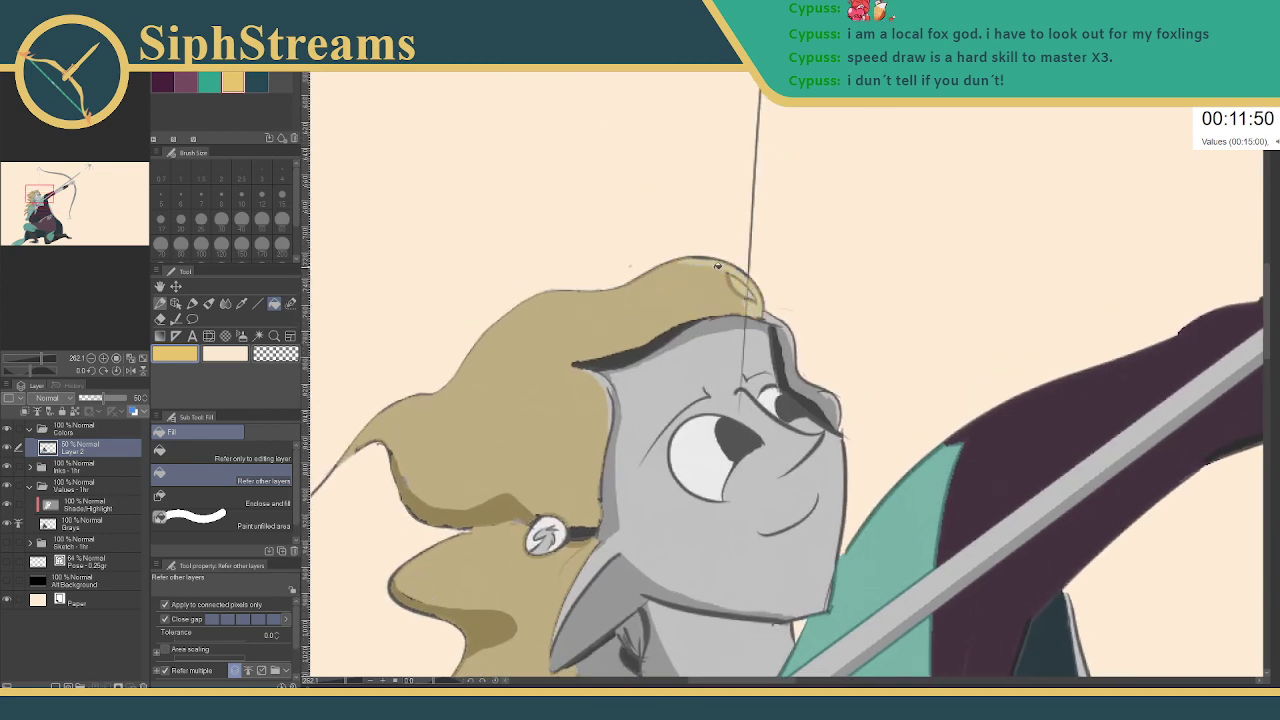
{"action": "left_click", "coordinate": [781, 323]}
{"action": "left_click", "coordinate": [789, 338]}
{"action": "left_click", "coordinate": [784, 358]}
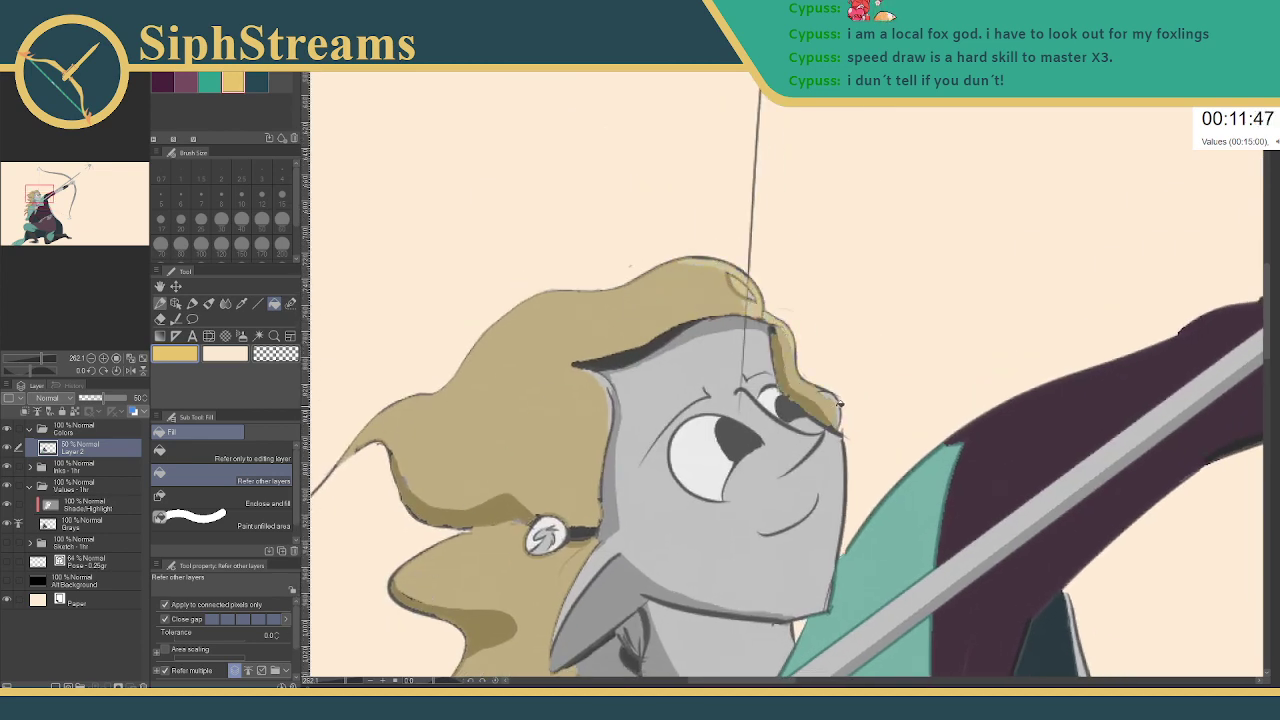
{"action": "left_click", "coordinate": [630, 352]}
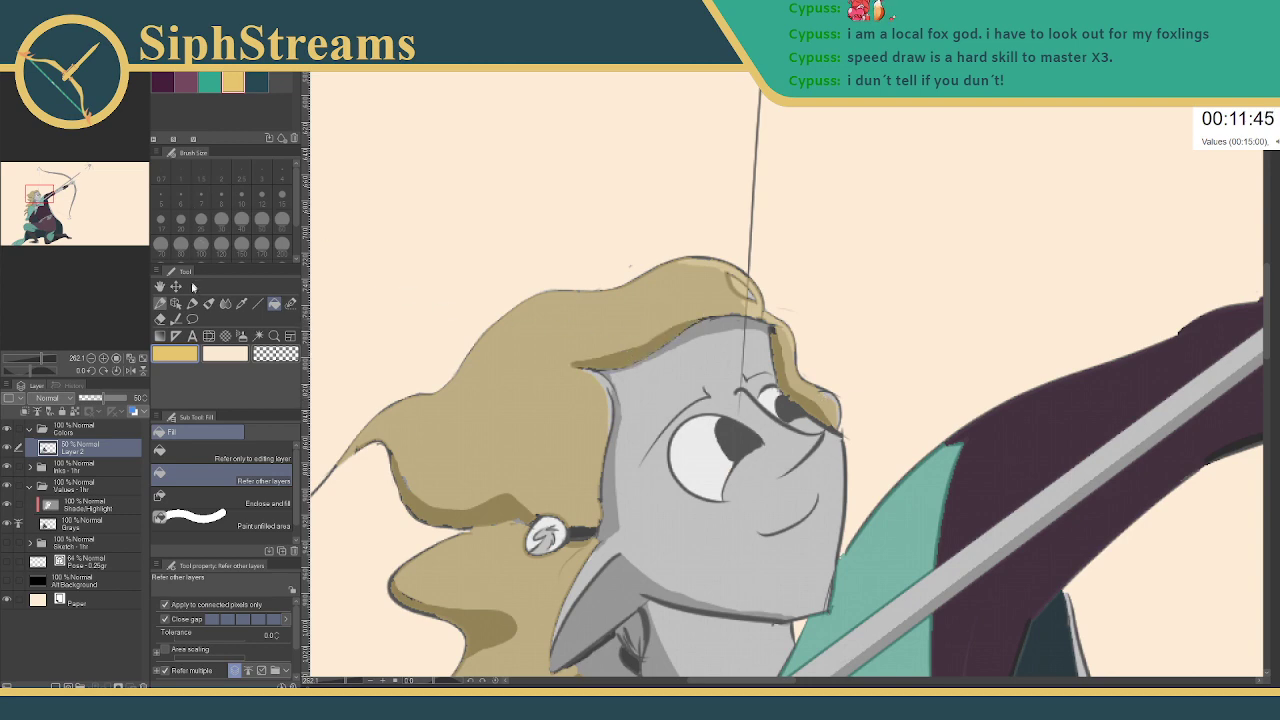
- Paint the unfilled gaps in the hair around the round clasp yellow with the pen at brush size 7
{"action": "left_click", "coordinate": [192, 303]}
{"action": "left_click_drag", "start_coordinate": [430, 400], "coordinate": [566, 332]}
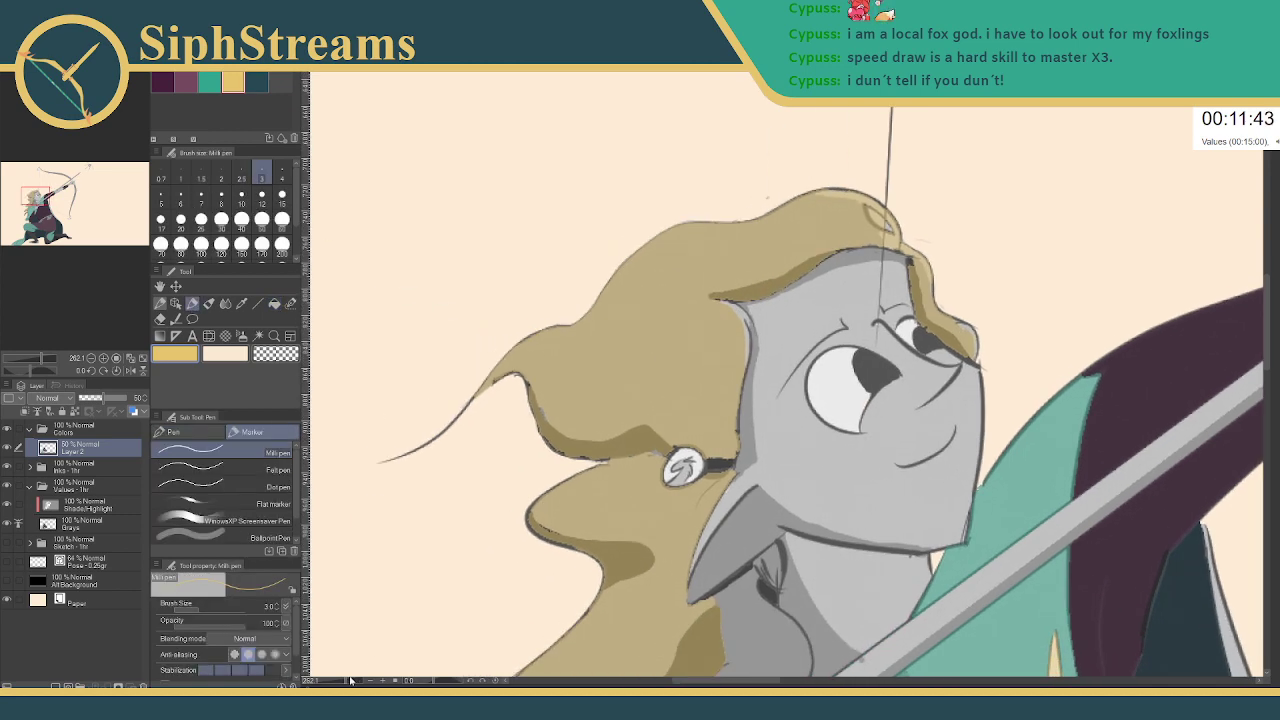
{"action": "left_click_drag", "start_coordinate": [350, 680], "coordinate": [357, 680]}
{"action": "left_click_drag", "start_coordinate": [430, 480], "coordinate": [555, 311]}
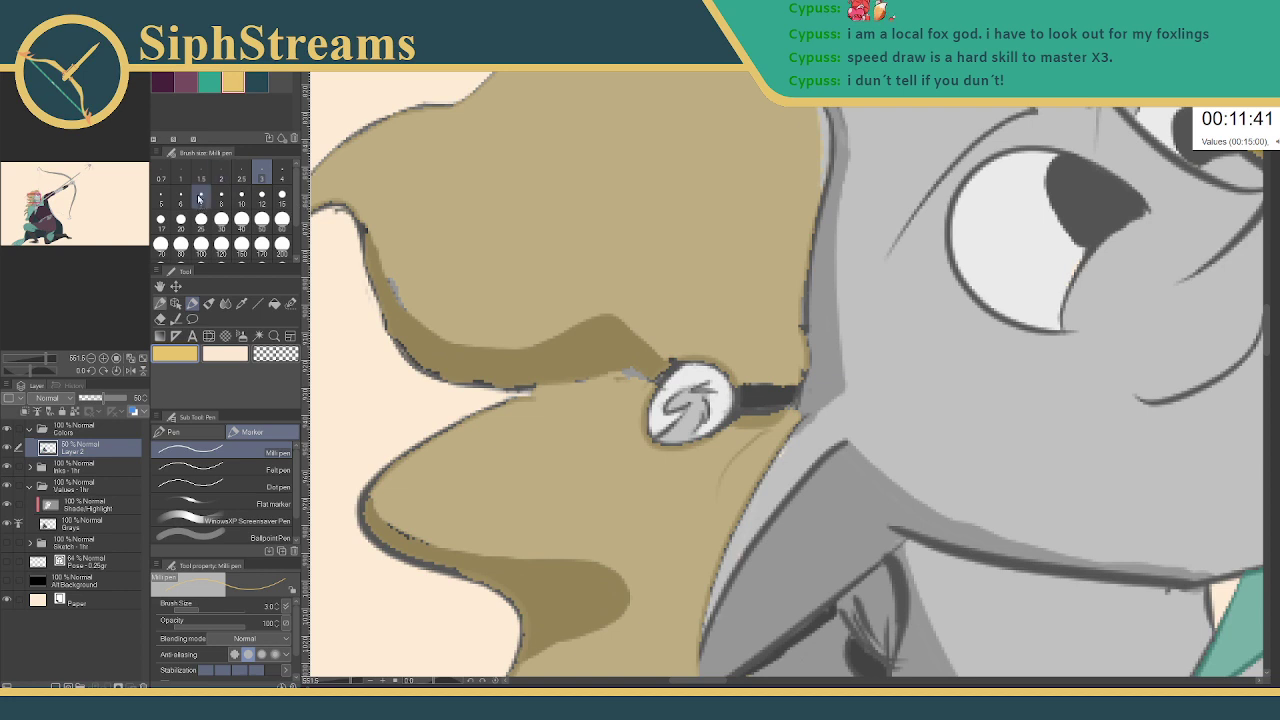
{"action": "left_click", "coordinate": [200, 197]}
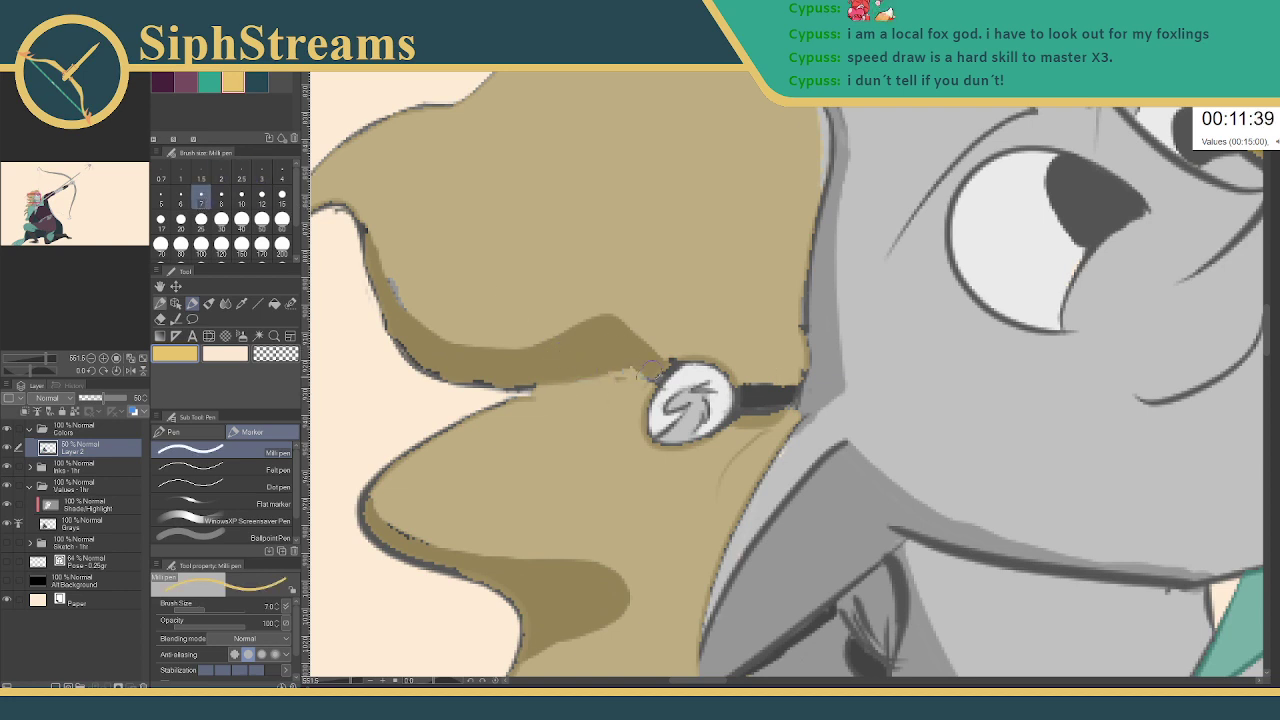
{"action": "mouse_move", "coordinate": [742, 388]}
{"action": "left_mouse_down"}
{"action": "mouse_move", "coordinate": [745, 434]}
{"action": "mouse_move", "coordinate": [789, 374]}
{"action": "mouse_move", "coordinate": [780, 403]}
{"action": "left_mouse_up"}
{"action": "key", "text": "ctrl+z"}
{"action": "left_click_drag", "start_coordinate": [588, 318], "coordinate": [716, 380]}
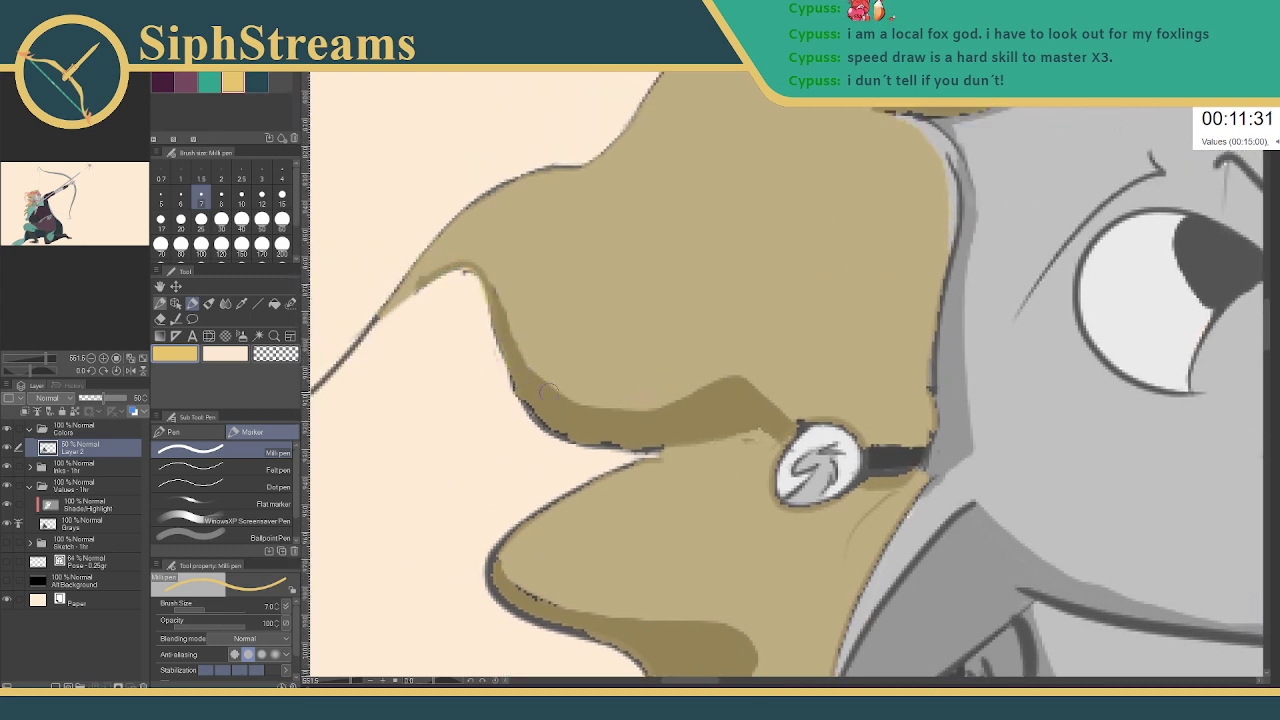
- Paint yellow along the unfilled edges of the hair's outer contour from the back locks up toward the crown
{"action": "mouse_move", "coordinate": [552, 392]}
{"action": "left_mouse_down"}
{"action": "mouse_move", "coordinate": [528, 315]}
{"action": "mouse_move", "coordinate": [510, 340]}
{"action": "mouse_move", "coordinate": [525, 352]}
{"action": "mouse_move", "coordinate": [644, 364]}
{"action": "left_mouse_up"}
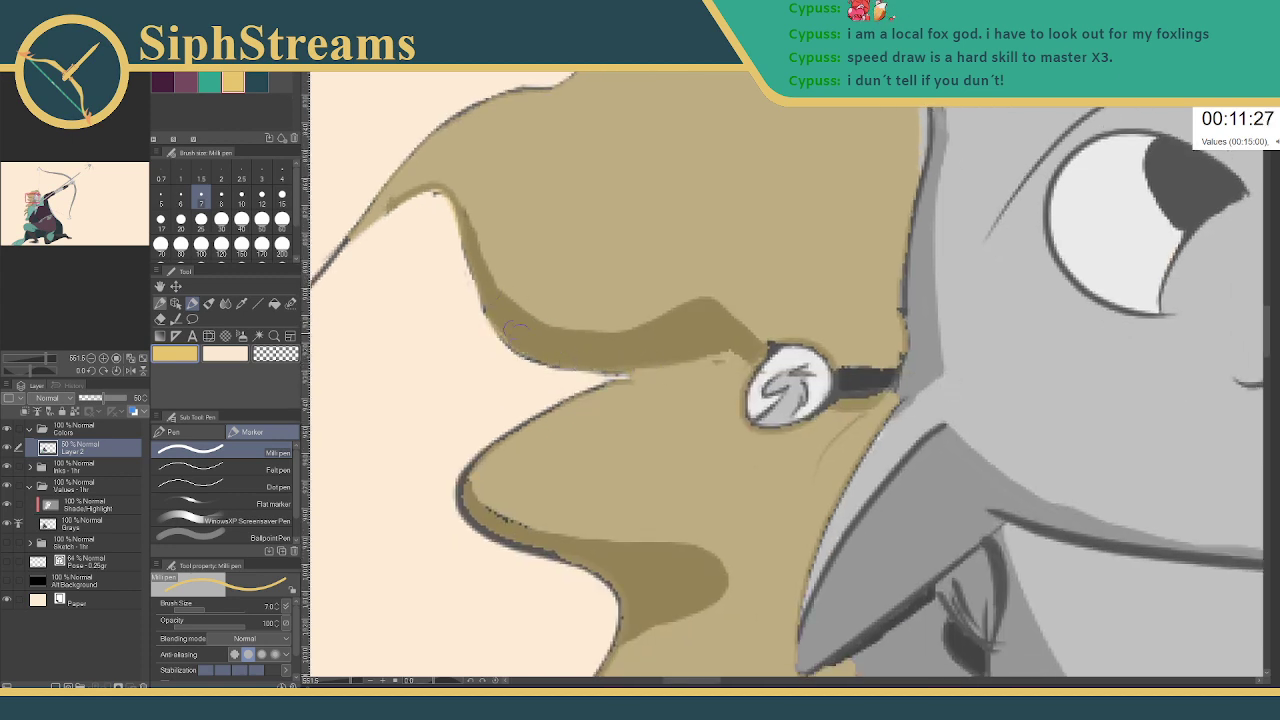
{"action": "left_click_drag", "start_coordinate": [393, 174], "coordinate": [568, 294]}
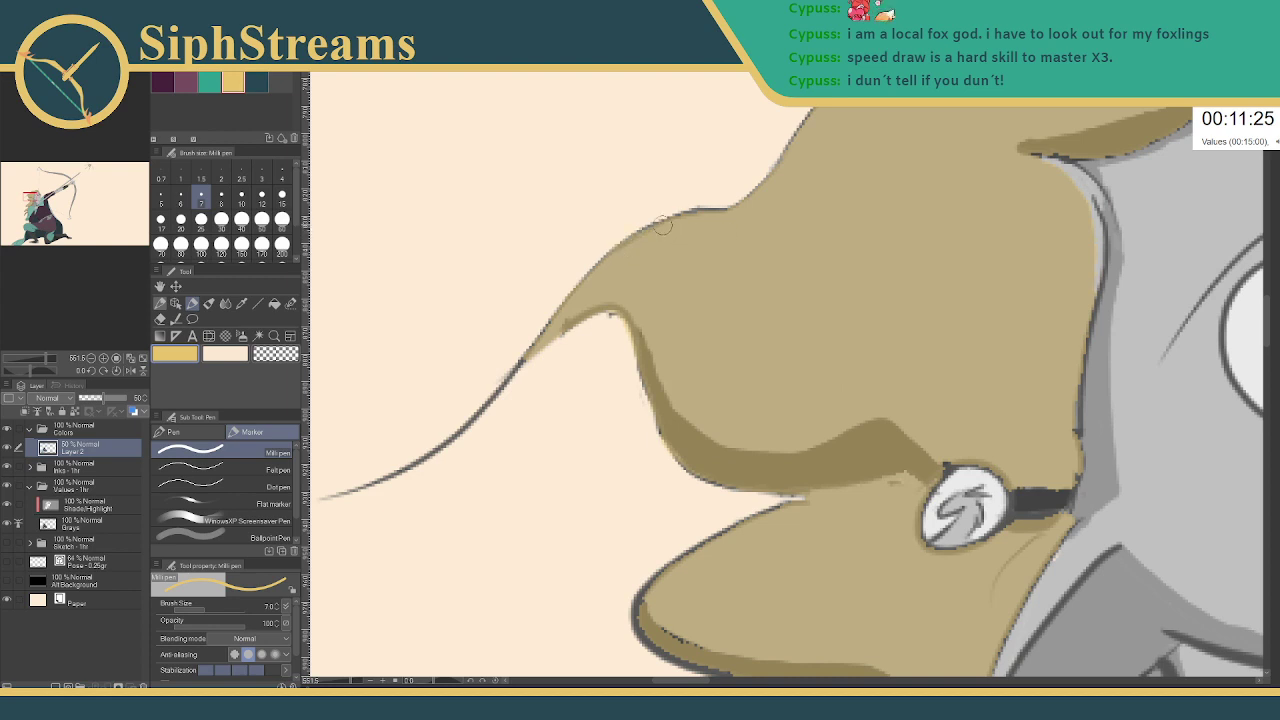
{"action": "left_click_drag", "start_coordinate": [765, 228], "coordinate": [567, 394]}
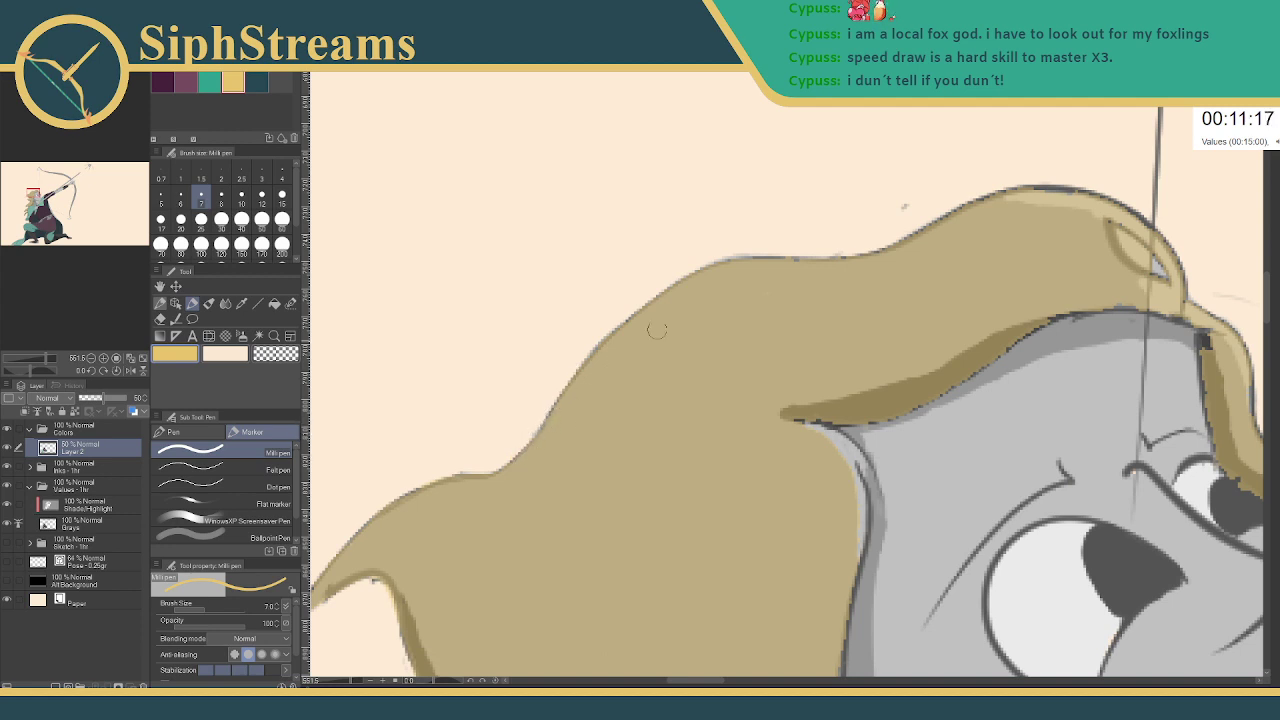
{"action": "left_click_drag", "start_coordinate": [709, 276], "coordinate": [868, 272]}
{"action": "mouse_move", "coordinate": [783, 266]}
{"action": "left_mouse_down"}
{"action": "mouse_move", "coordinate": [916, 246]}
{"action": "mouse_move", "coordinate": [791, 277]}
{"action": "left_mouse_up"}
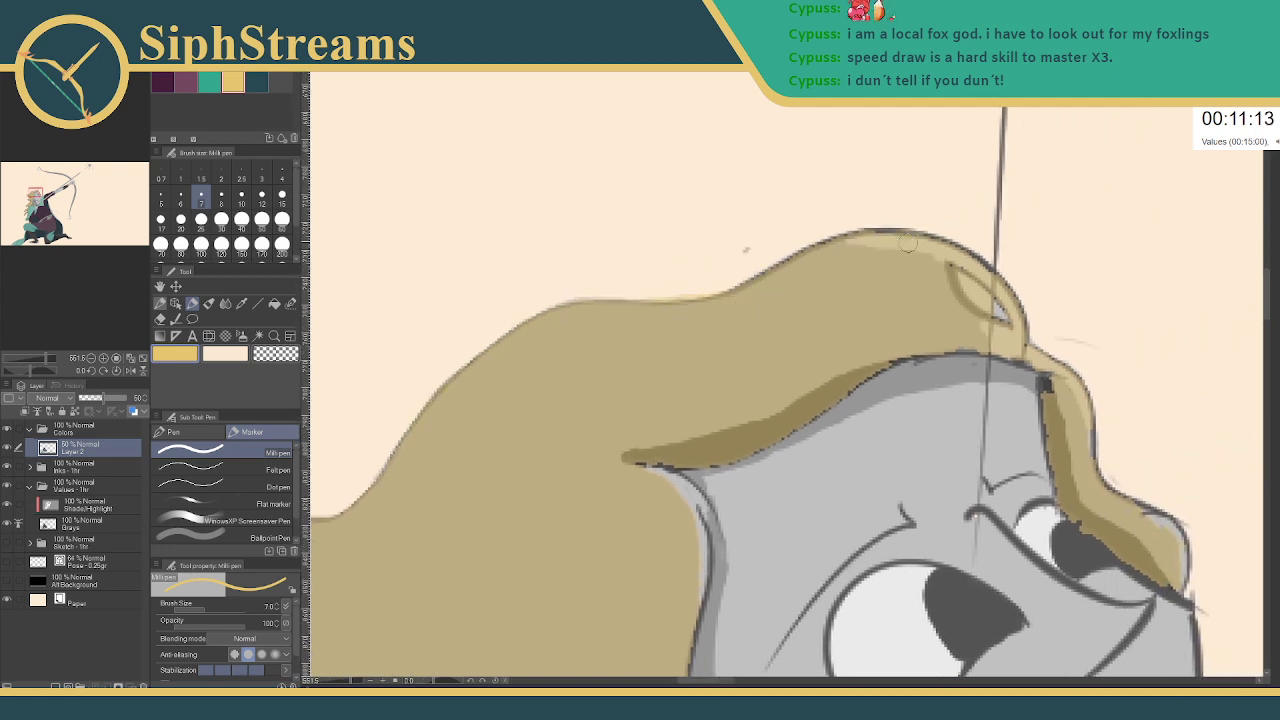
- Paint yellow into the gaps at the crown, the fringe's shaded underside and the hair edge beside the cheek
{"action": "left_click_drag", "start_coordinate": [925, 237], "coordinate": [982, 264]}
{"action": "mouse_move", "coordinate": [788, 418]}
{"action": "left_mouse_down"}
{"action": "mouse_move", "coordinate": [923, 345]}
{"action": "mouse_move", "coordinate": [859, 376]}
{"action": "mouse_move", "coordinate": [989, 340]}
{"action": "mouse_move", "coordinate": [913, 354]}
{"action": "mouse_move", "coordinate": [990, 352]}
{"action": "mouse_move", "coordinate": [1040, 374]}
{"action": "mouse_move", "coordinate": [1019, 333]}
{"action": "left_mouse_up"}
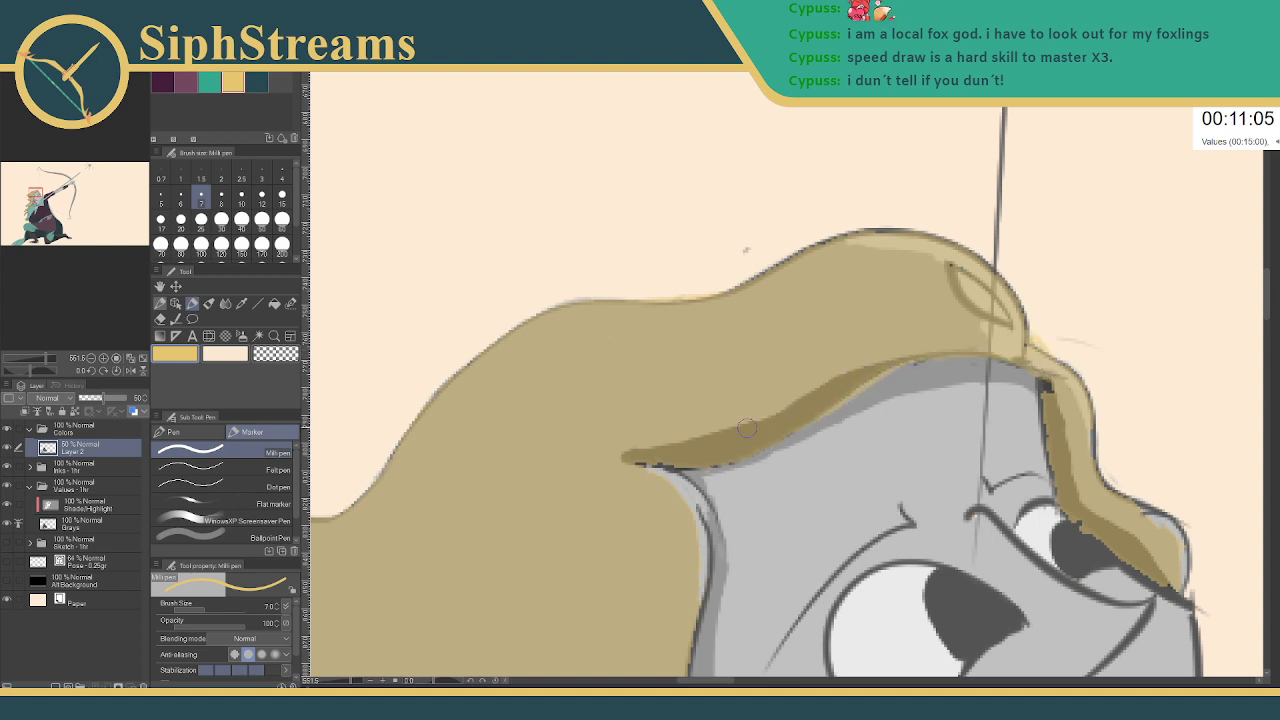
{"action": "mouse_move", "coordinate": [668, 478]}
{"action": "left_mouse_down"}
{"action": "mouse_move", "coordinate": [689, 508]}
{"action": "mouse_move", "coordinate": [692, 498]}
{"action": "mouse_move", "coordinate": [700, 585]}
{"action": "mouse_move", "coordinate": [688, 400]}
{"action": "mouse_move", "coordinate": [662, 356]}
{"action": "mouse_move", "coordinate": [647, 562]}
{"action": "mouse_move", "coordinate": [667, 365]}
{"action": "mouse_move", "coordinate": [707, 390]}
{"action": "mouse_move", "coordinate": [676, 392]}
{"action": "left_mouse_up"}
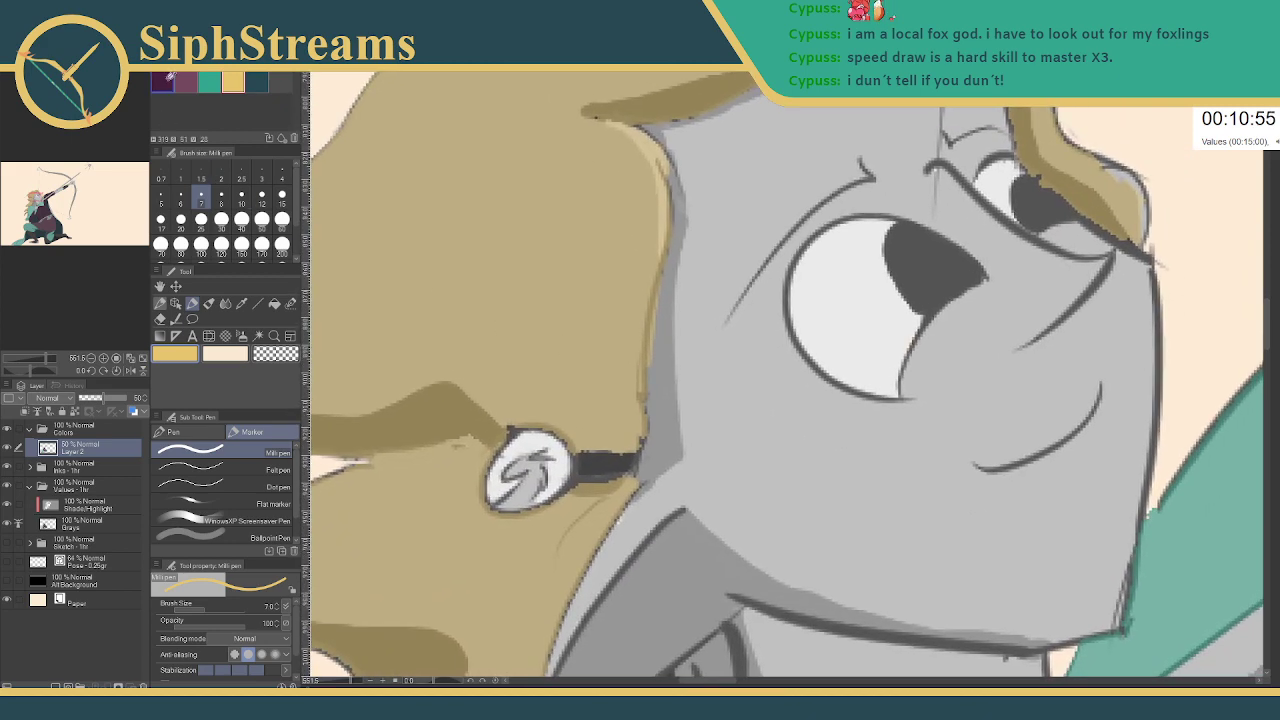
- Paint the hair band beside the round clasp dark purple and the clasp's emblem dark blue
{"action": "left_click", "coordinate": [162, 82]}
{"action": "mouse_move", "coordinate": [584, 461]}
{"action": "left_mouse_down"}
{"action": "mouse_move", "coordinate": [630, 462]}
{"action": "mouse_move", "coordinate": [613, 469]}
{"action": "left_mouse_up"}
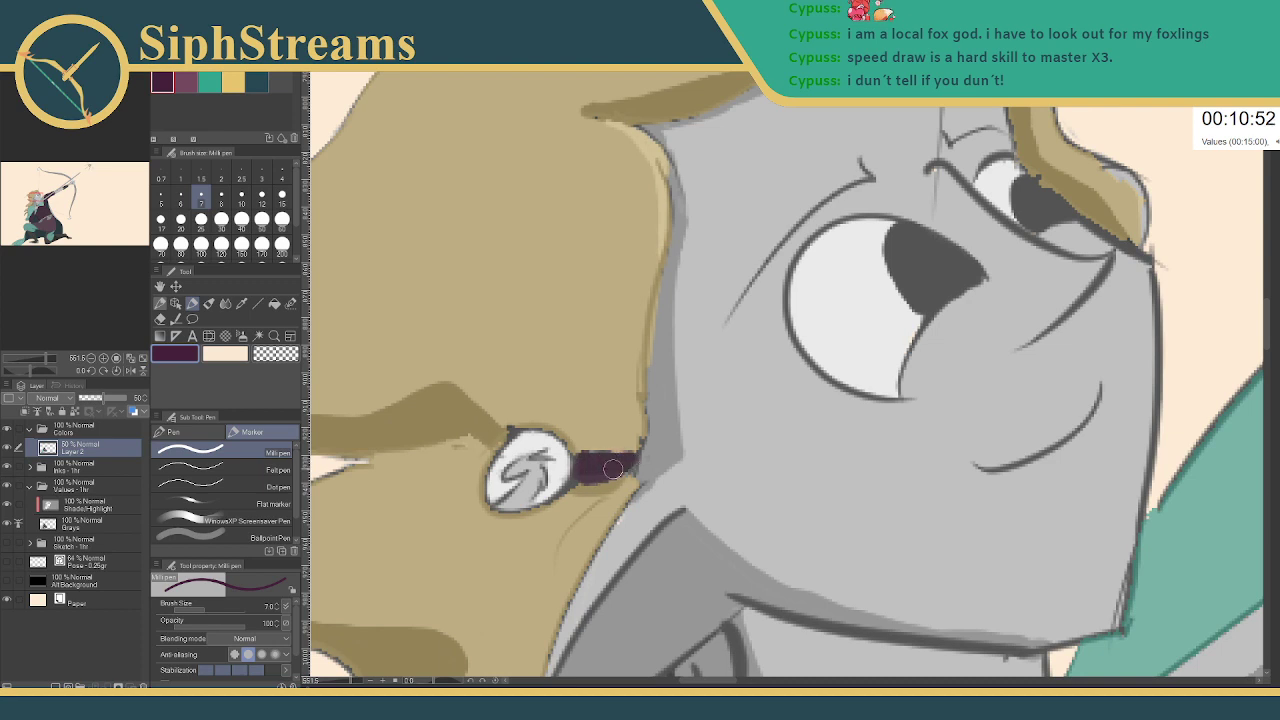
{"action": "left_click", "coordinate": [511, 431]}
{"action": "left_click", "coordinate": [232, 82]}
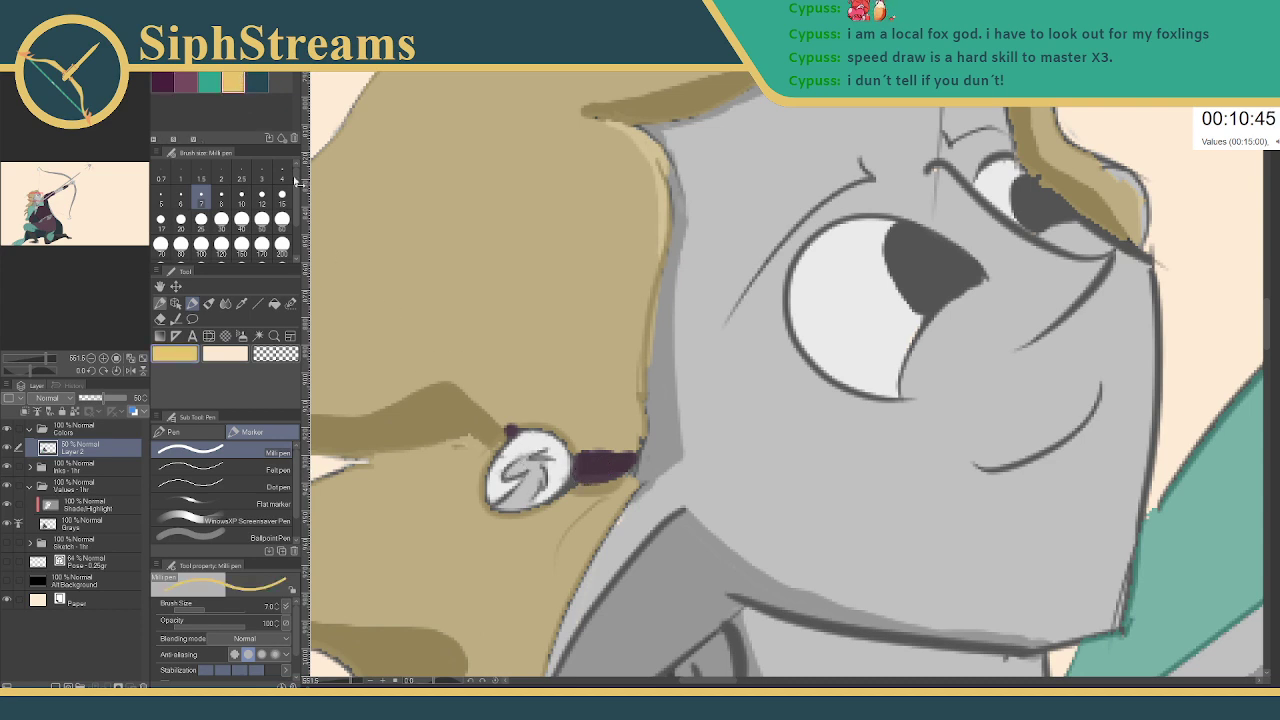
{"action": "left_click", "coordinate": [257, 81]}
{"action": "mouse_move", "coordinate": [510, 474]}
{"action": "left_mouse_down"}
{"action": "mouse_move", "coordinate": [542, 464]}
{"action": "mouse_move", "coordinate": [506, 512]}
{"action": "left_mouse_up"}
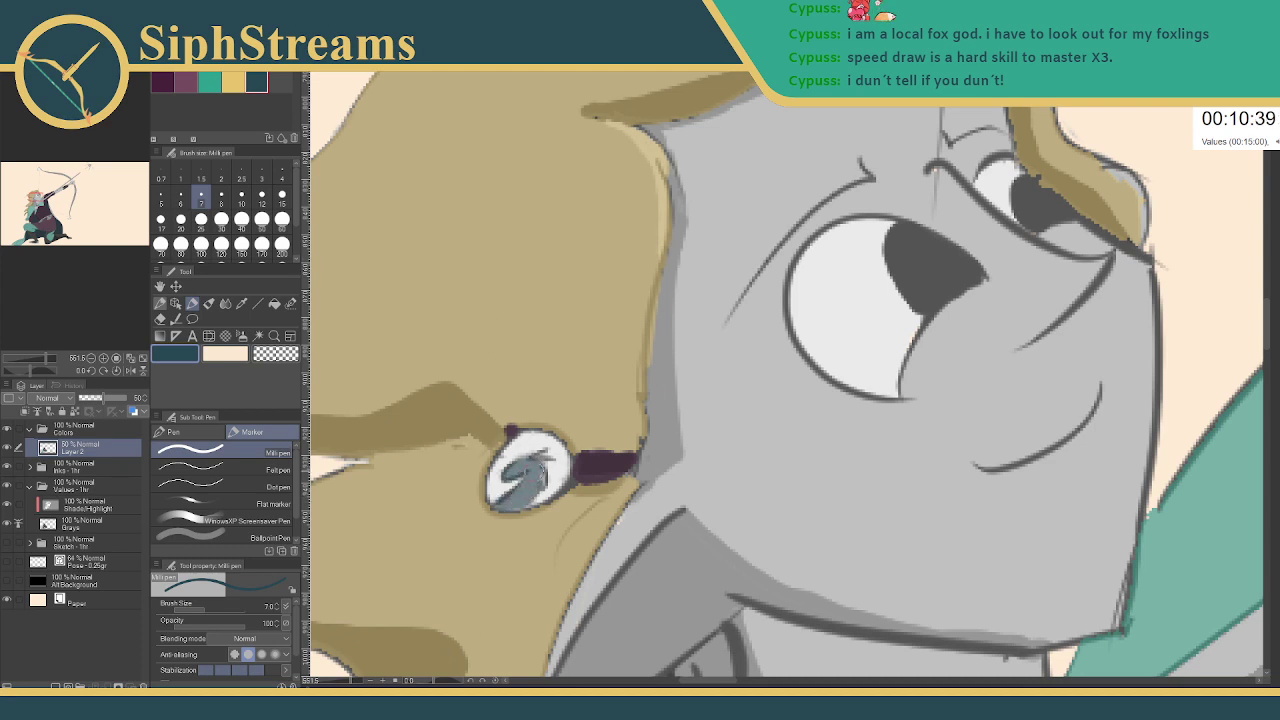
- Paint yellow over the unfilled edges and tip of the front hair strand above the far eye
{"action": "left_click_drag", "start_coordinate": [681, 325], "coordinate": [532, 580]}
{"action": "mouse_move", "coordinate": [640, 377]}
{"action": "left_mouse_down"}
{"action": "mouse_move", "coordinate": [448, 288]}
{"action": "mouse_move", "coordinate": [484, 258]}
{"action": "left_mouse_up"}
{"action": "left_click", "coordinate": [233, 82]}
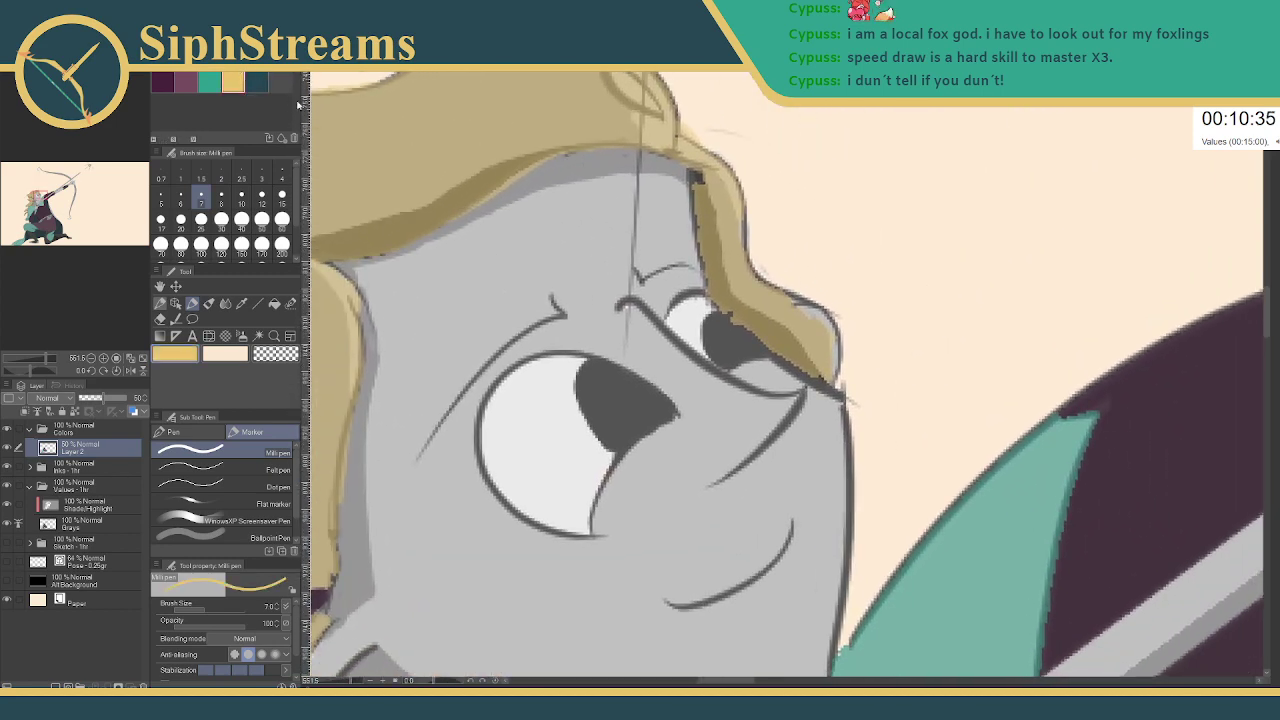
{"action": "mouse_move", "coordinate": [778, 299]}
{"action": "left_mouse_down"}
{"action": "mouse_move", "coordinate": [830, 340]}
{"action": "mouse_move", "coordinate": [825, 370]}
{"action": "left_mouse_up"}
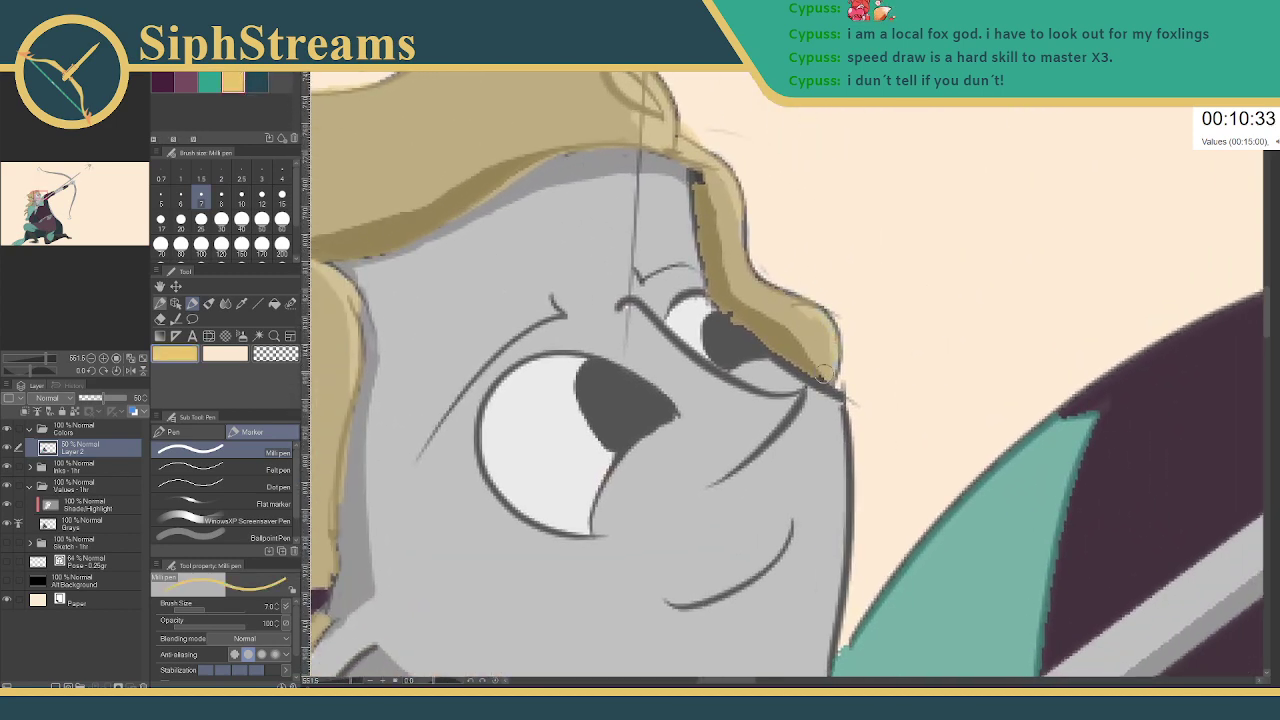
{"action": "left_click_drag", "start_coordinate": [700, 194], "coordinate": [704, 286]}
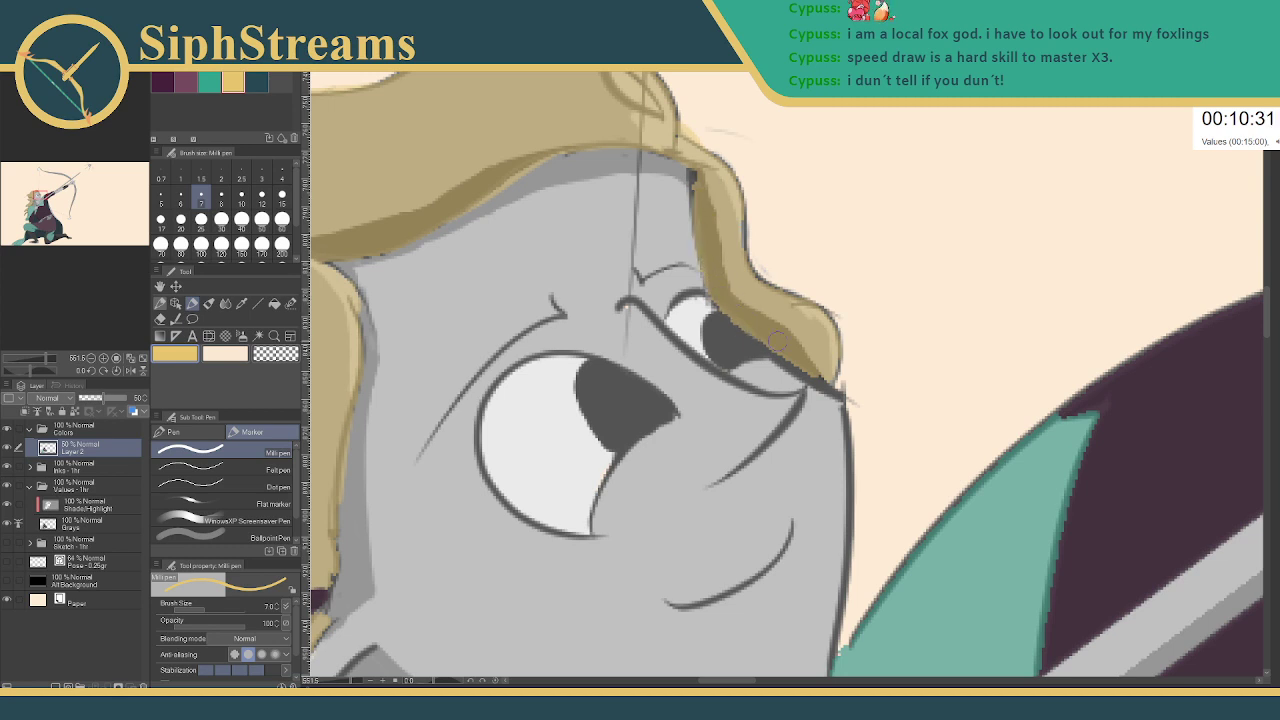
{"action": "left_click_drag", "start_coordinate": [810, 372], "coordinate": [836, 392]}
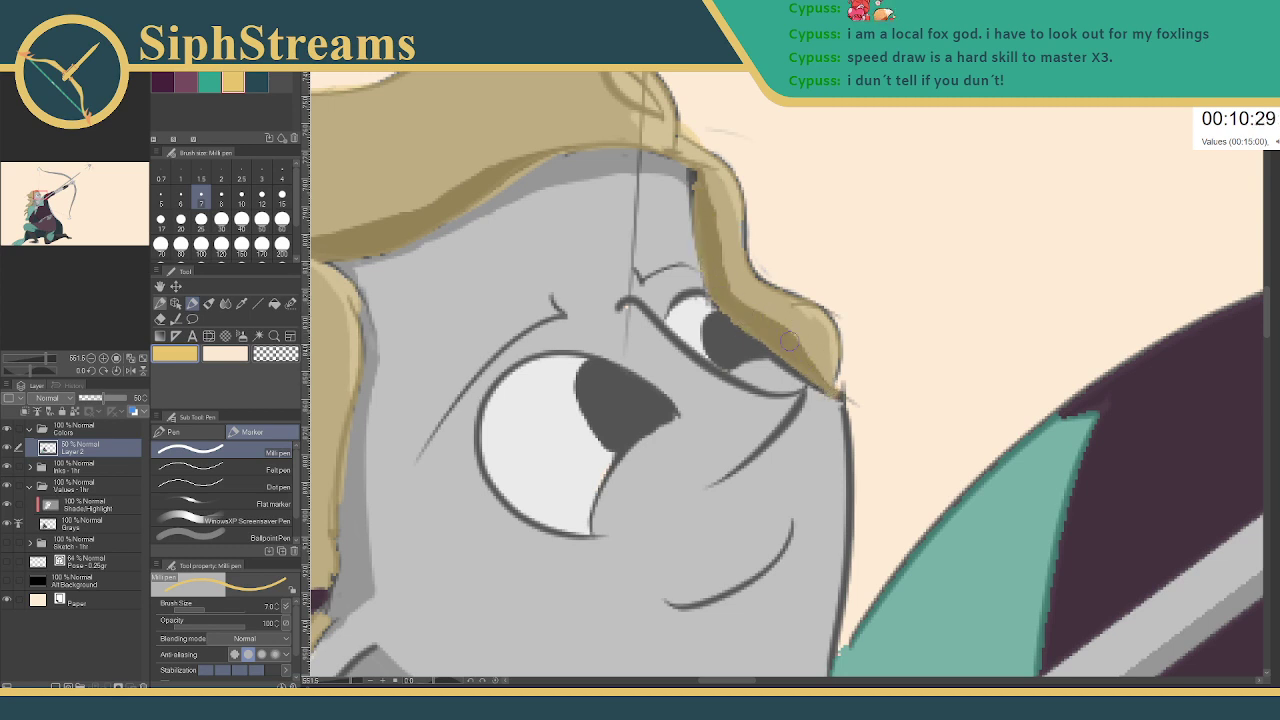
{"action": "left_click_drag", "start_coordinate": [704, 200], "coordinate": [718, 404]}
{"action": "left_click_drag", "start_coordinate": [660, 264], "coordinate": [673, 320]}
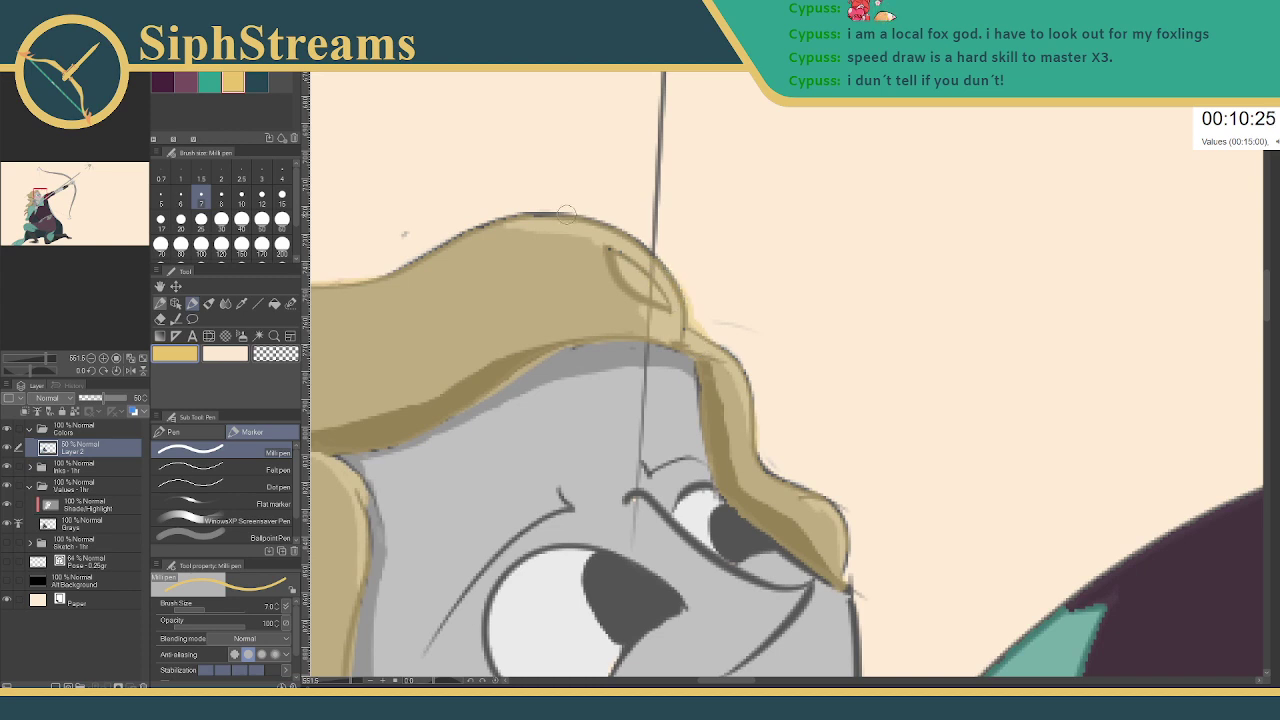
- Paint yellow along the unfilled upper edge of the hair at the crown
{"action": "mouse_move", "coordinate": [565, 213]}
{"action": "left_mouse_down"}
{"action": "mouse_move", "coordinate": [463, 253]}
{"action": "mouse_move", "coordinate": [499, 225]}
{"action": "mouse_move", "coordinate": [422, 279]}
{"action": "left_mouse_up"}
{"action": "left_click_drag", "start_coordinate": [570, 327], "coordinate": [559, 121]}
{"action": "left_click_drag", "start_coordinate": [708, 440], "coordinate": [491, 323]}
- Fill the bow arm's forearm guard with dark purple and the sleeve section next to it with teal
{"action": "left_click_drag", "start_coordinate": [348, 681], "coordinate": [342, 682]}
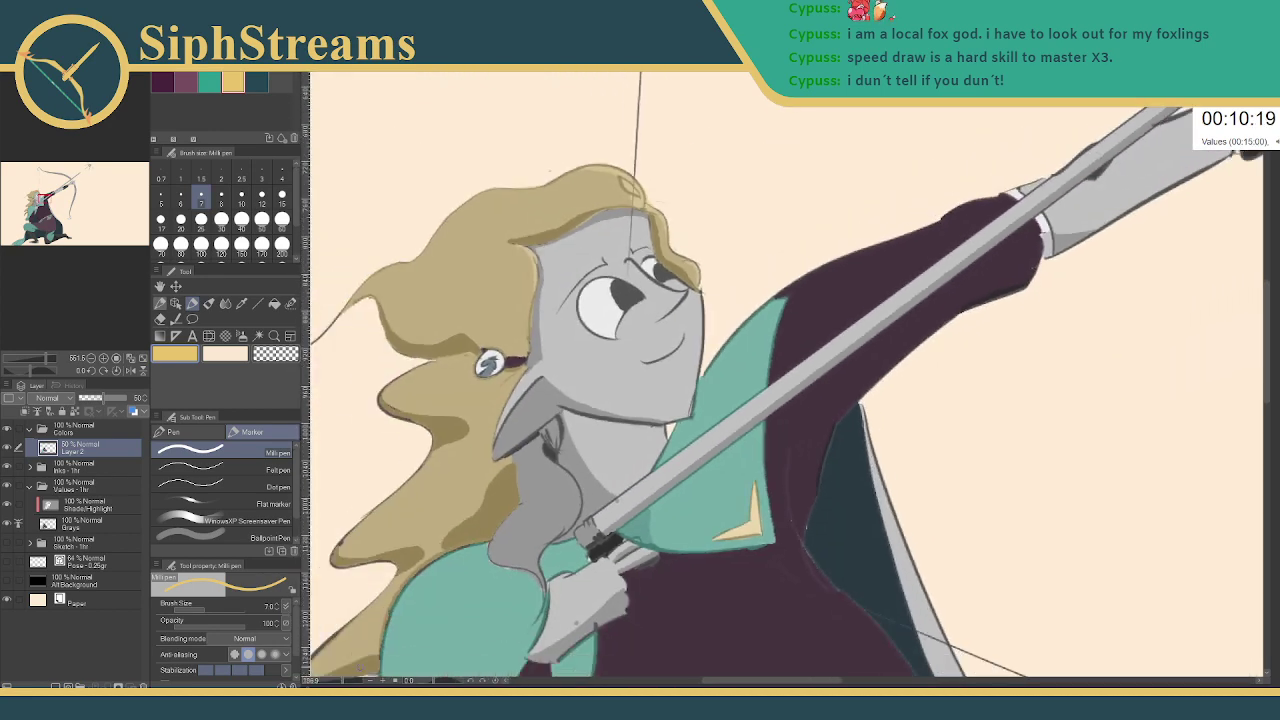
{"action": "left_click_drag", "start_coordinate": [500, 640], "coordinate": [398, 293]}
{"action": "left_click_drag", "start_coordinate": [340, 681], "coordinate": [333, 681]}
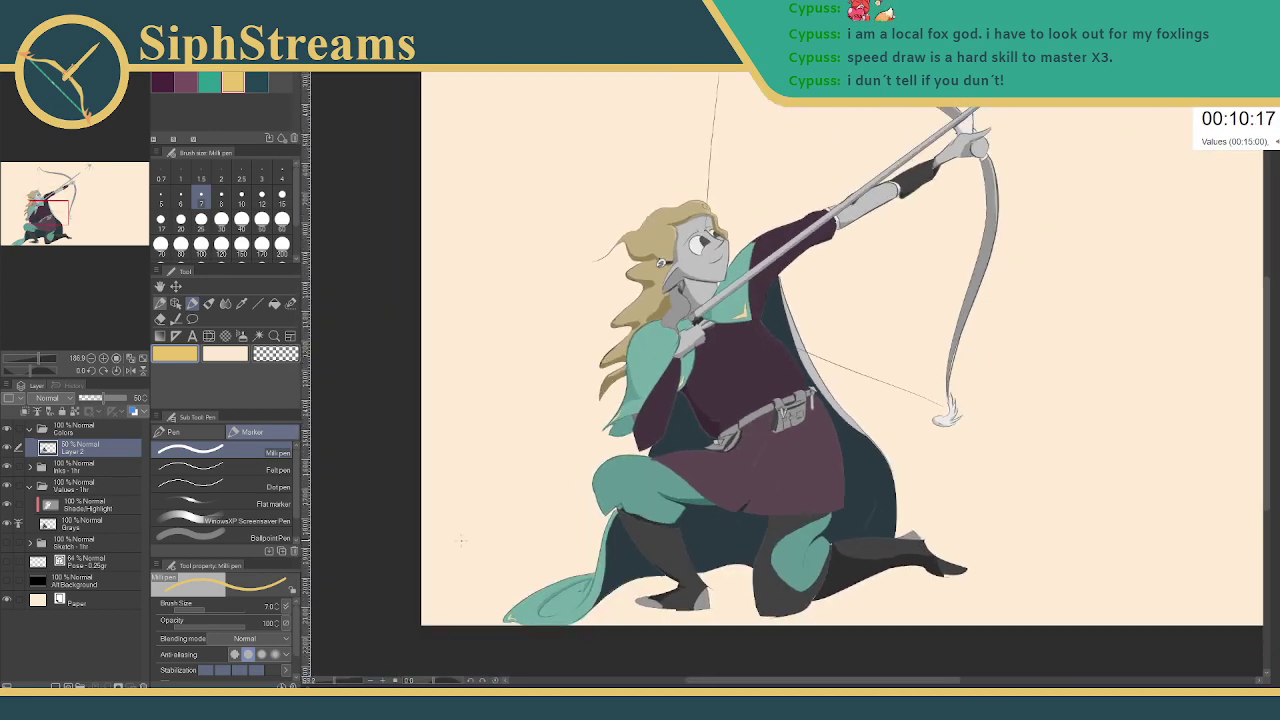
{"action": "left_click_drag", "start_coordinate": [575, 480], "coordinate": [405, 681]}
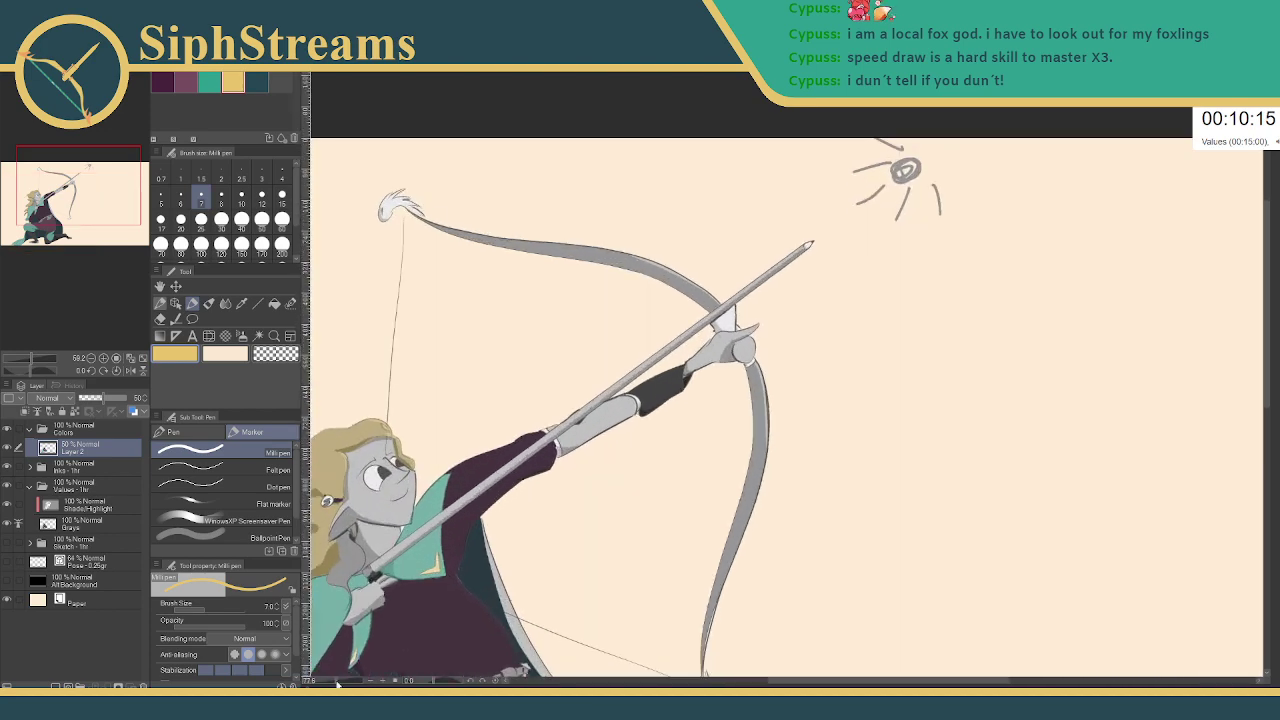
{"action": "scroll", "coordinate": [425, 567], "scroll_direction": "up", "scroll_amount": 3}
{"action": "left_click_drag", "start_coordinate": [425, 567], "coordinate": [720, 394]}
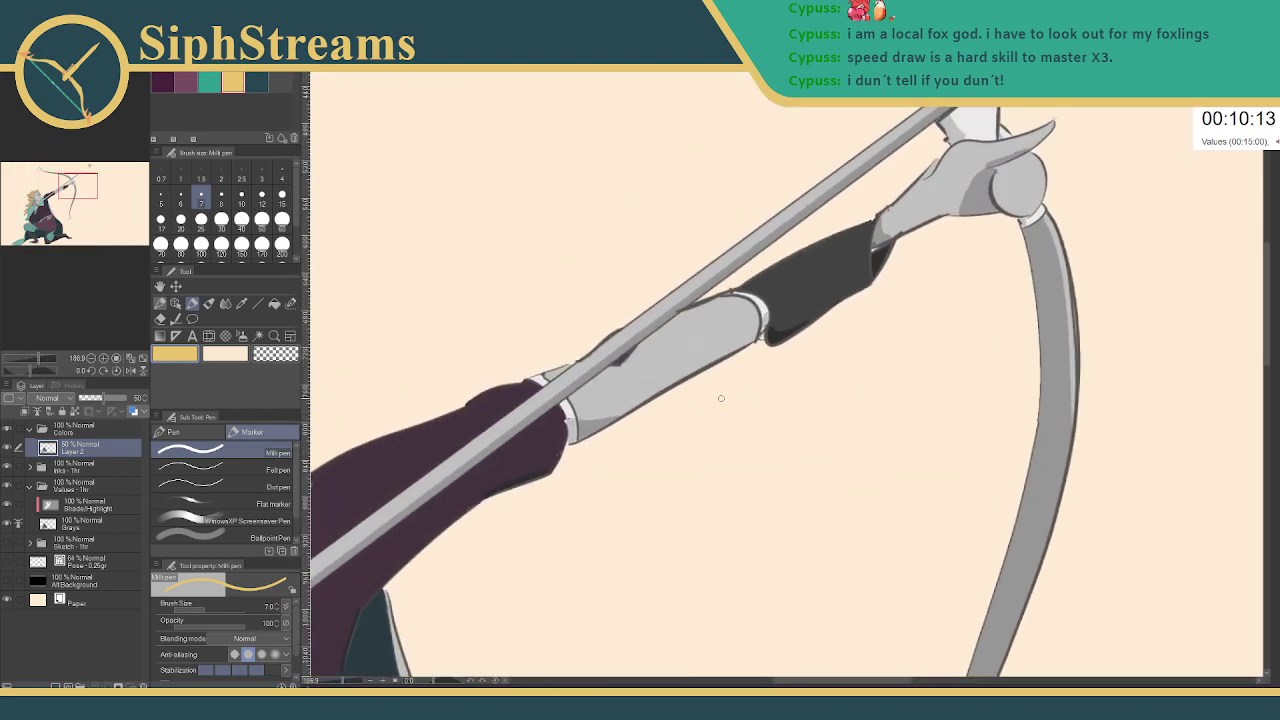
{"action": "left_click", "coordinate": [162, 82]}
{"action": "left_click", "coordinate": [274, 303]}
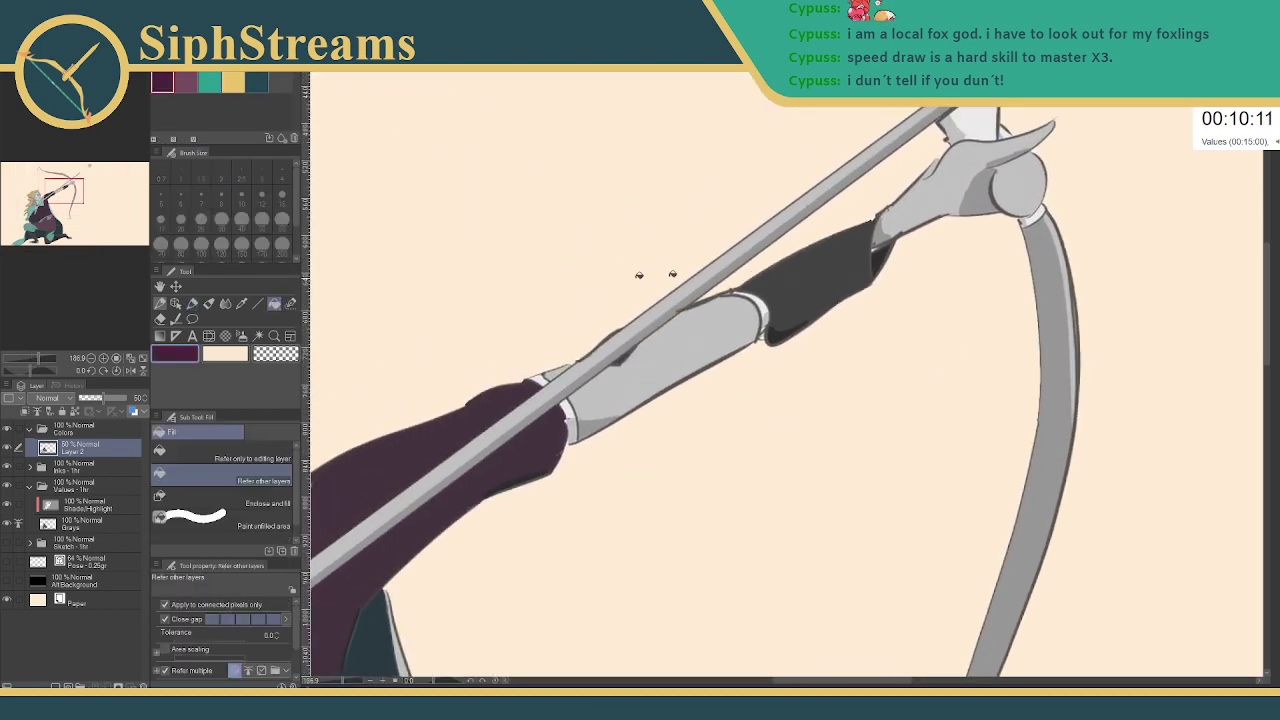
{"action": "left_click", "coordinate": [787, 282]}
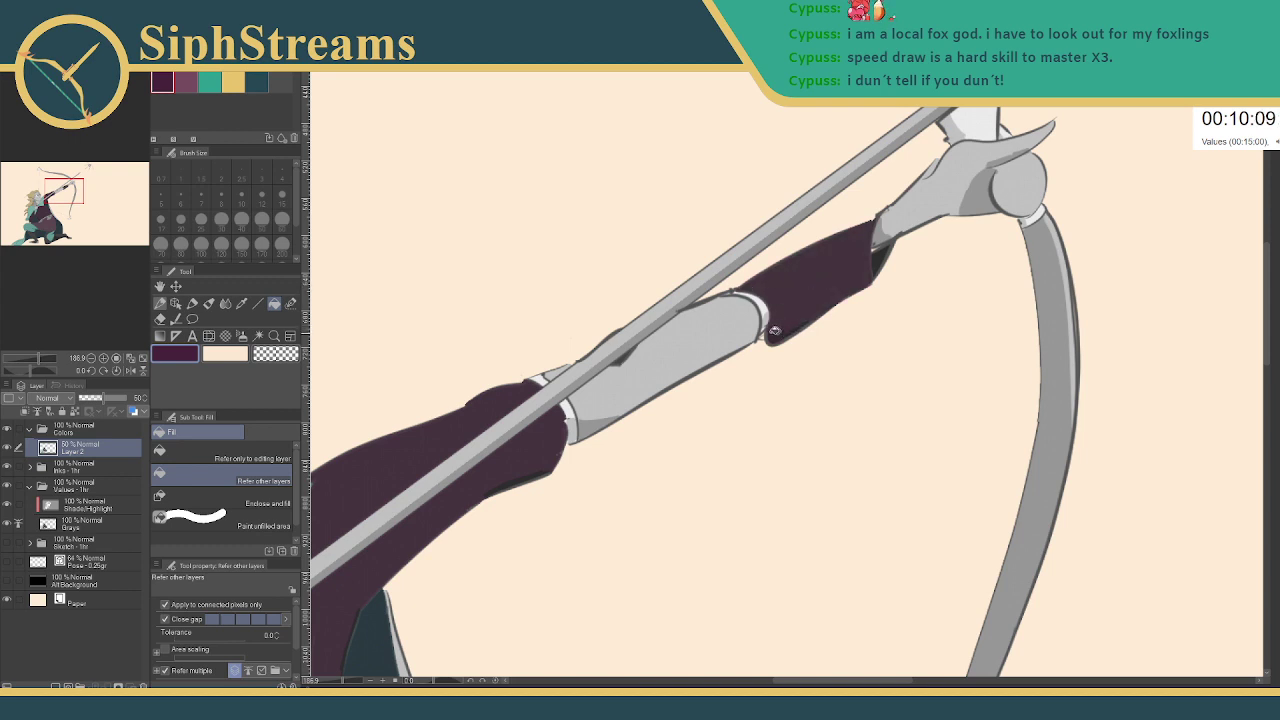
{"action": "left_click", "coordinate": [210, 82]}
{"action": "left_click", "coordinate": [653, 360]}
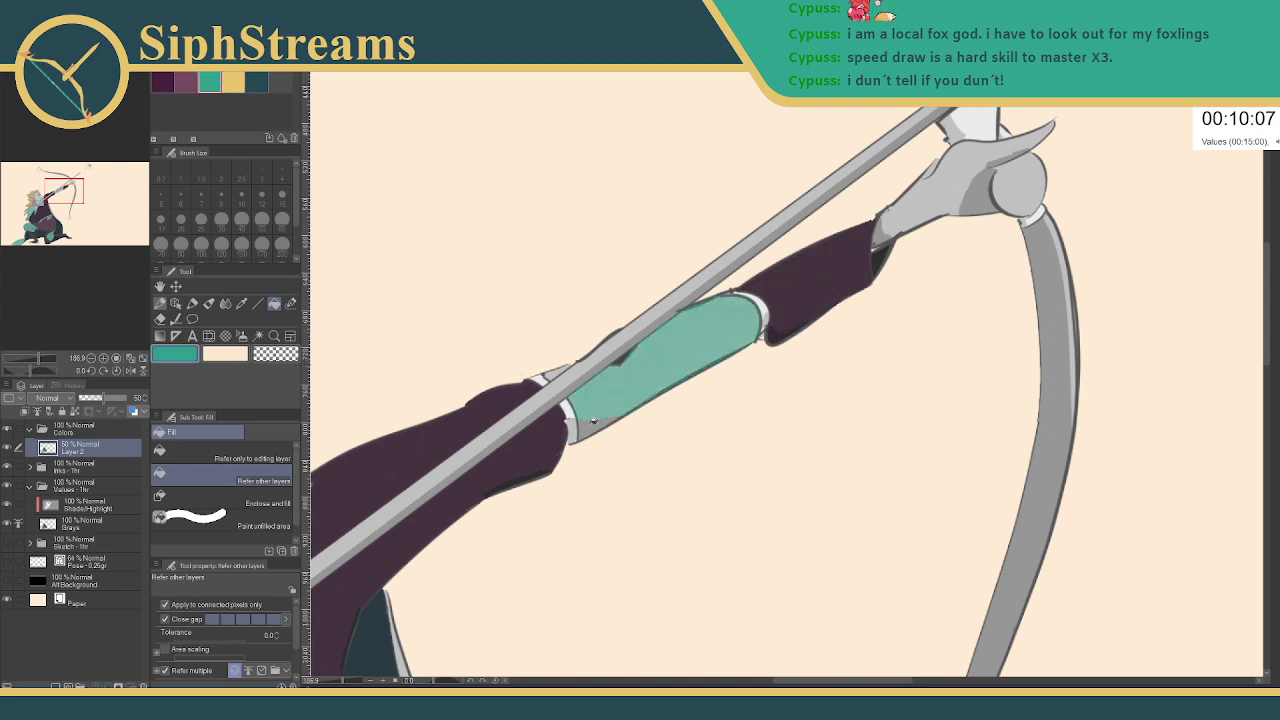
- Try to fill the small dark fold above the arrow on the bow arm's sleeve with dark purple
{"action": "left_click", "coordinate": [162, 82]}
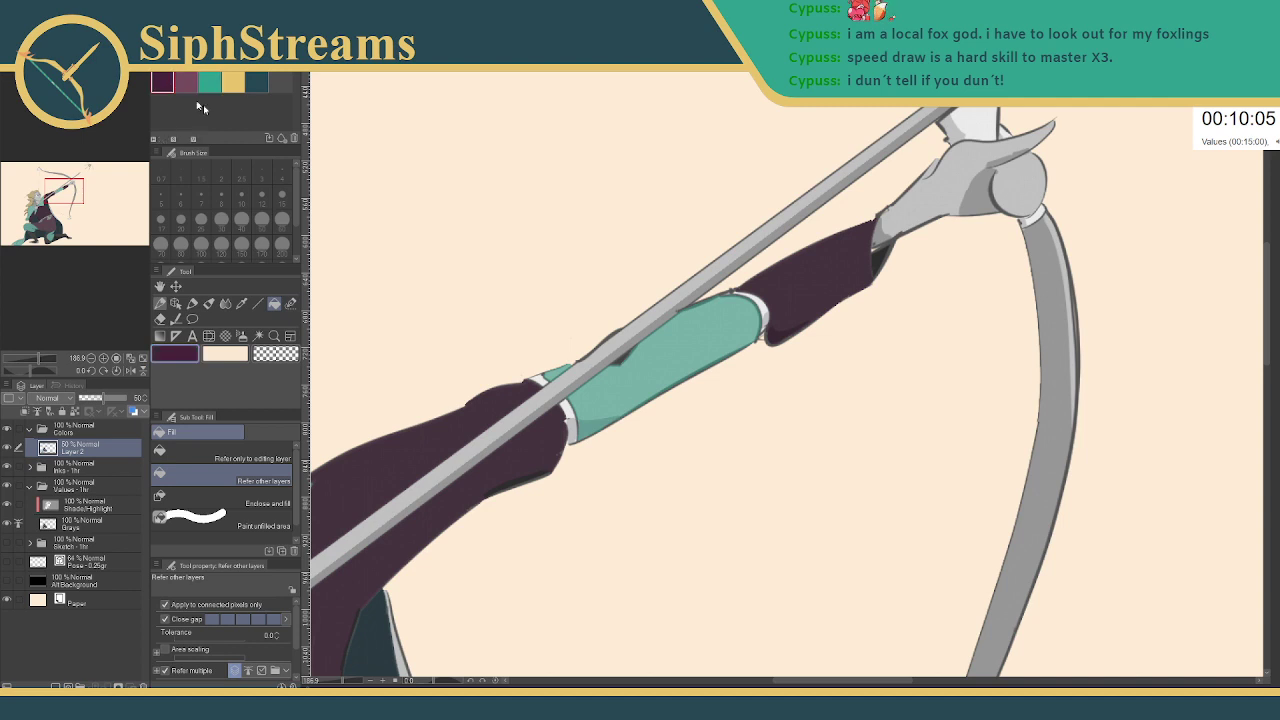
{"action": "left_click", "coordinate": [615, 331]}
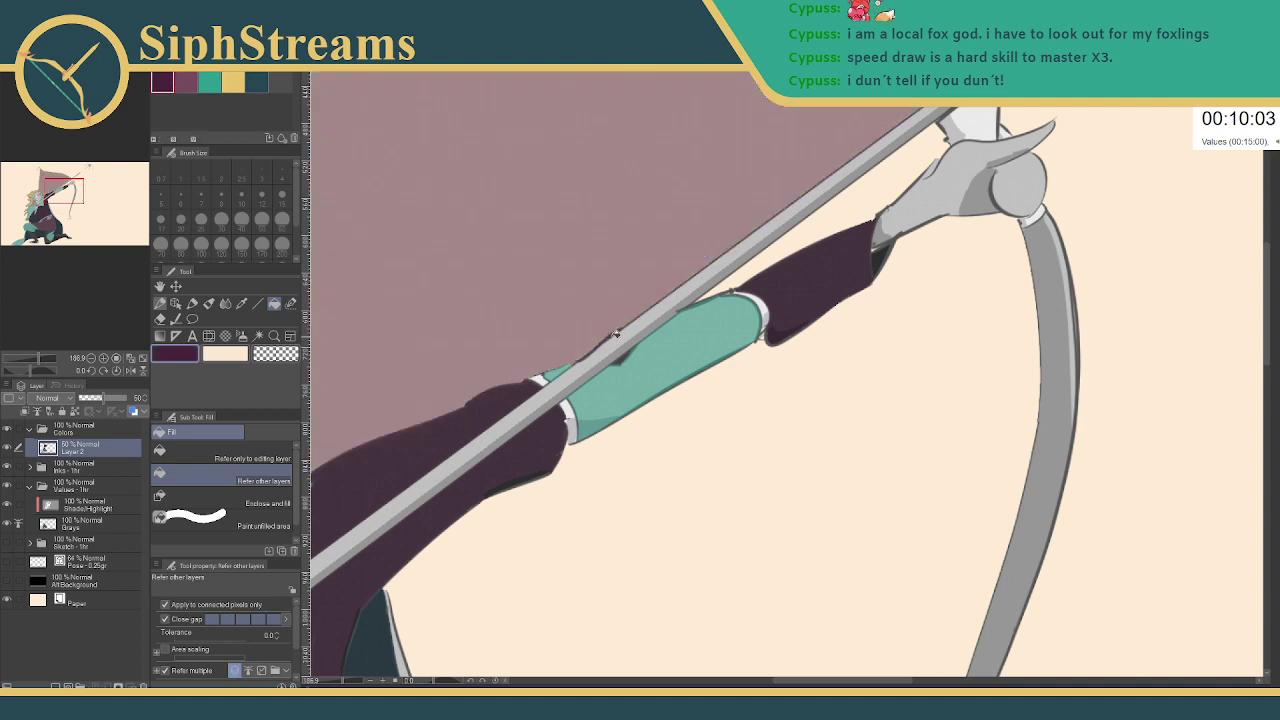
{"action": "key", "text": "ctrl+z"}
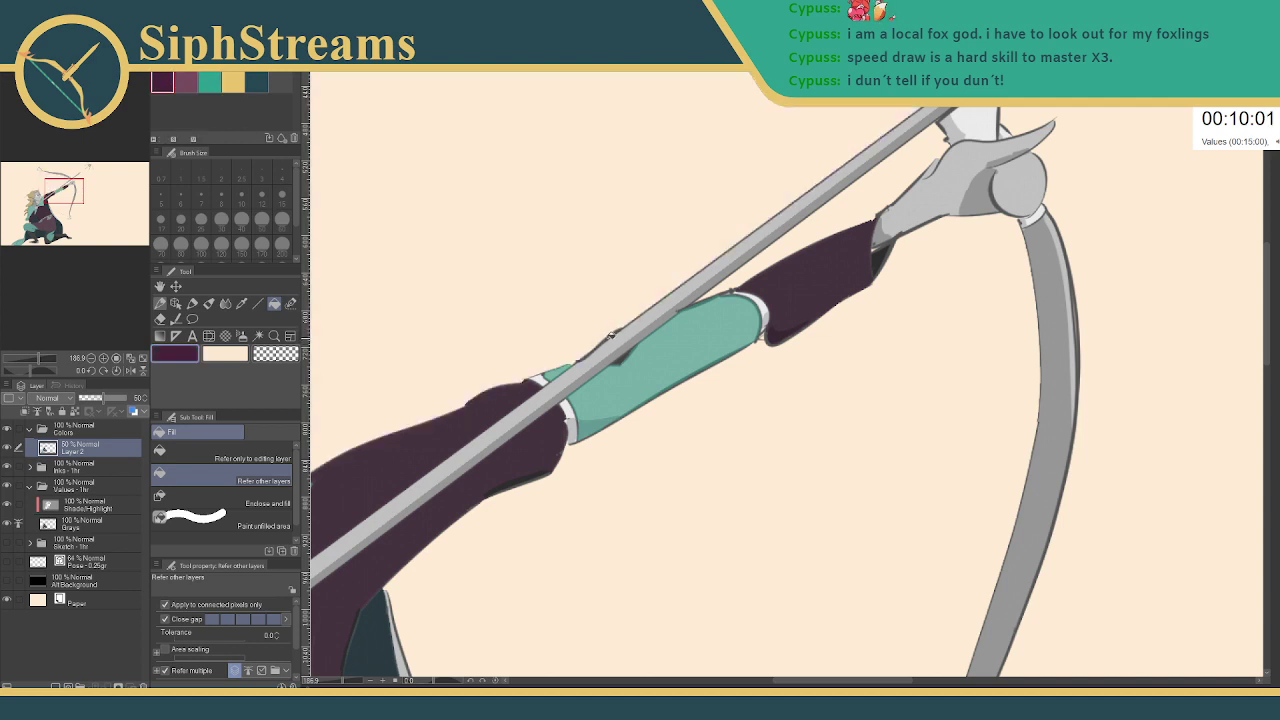
{"action": "left_click", "coordinate": [612, 336]}
{"action": "key", "text": "ctrl+z"}
- Fill the bow arm's sleeve trims and the arrow shaft up to just past the bow with yellow
{"action": "left_click", "coordinate": [232, 82]}
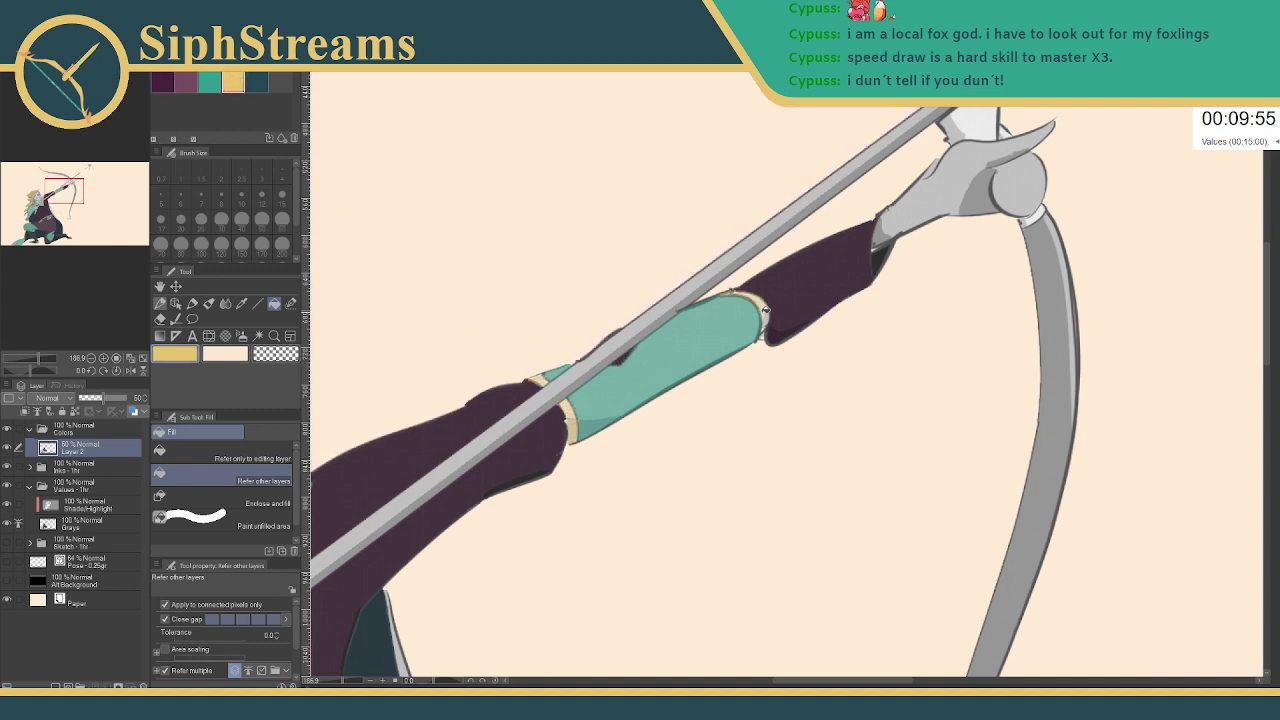
{"action": "left_click_drag", "start_coordinate": [752, 300], "coordinate": [549, 467]}
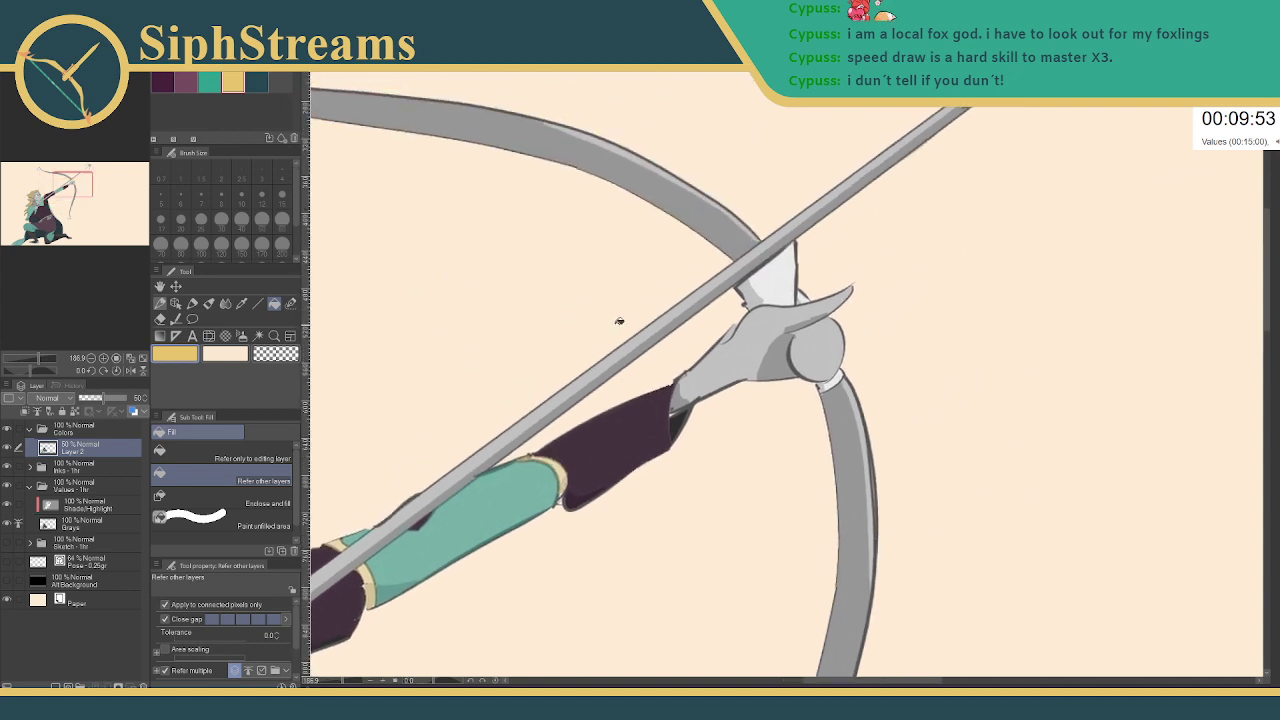
{"action": "left_click", "coordinate": [708, 298]}
{"action": "left_click", "coordinate": [690, 306]}
{"action": "left_click", "coordinate": [664, 317]}
{"action": "left_click", "coordinate": [686, 313]}
{"action": "left_click", "coordinate": [820, 198]}
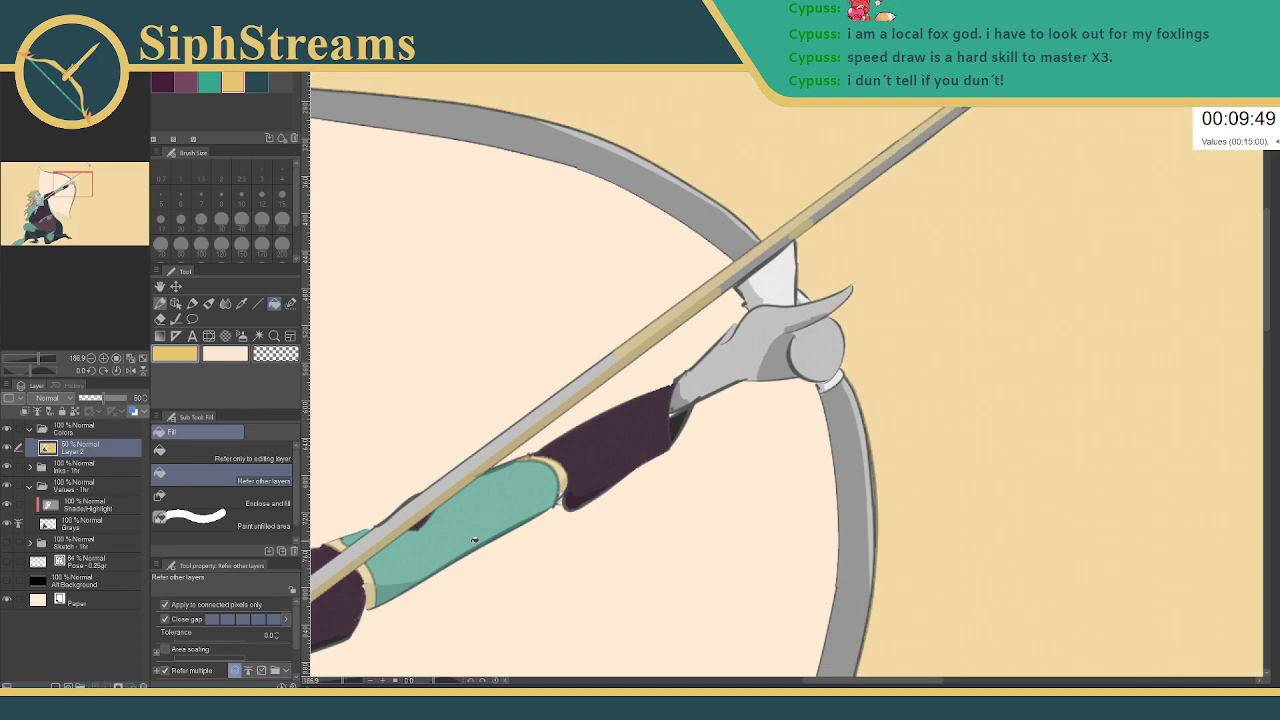
{"action": "key", "text": "ctrl+z"}
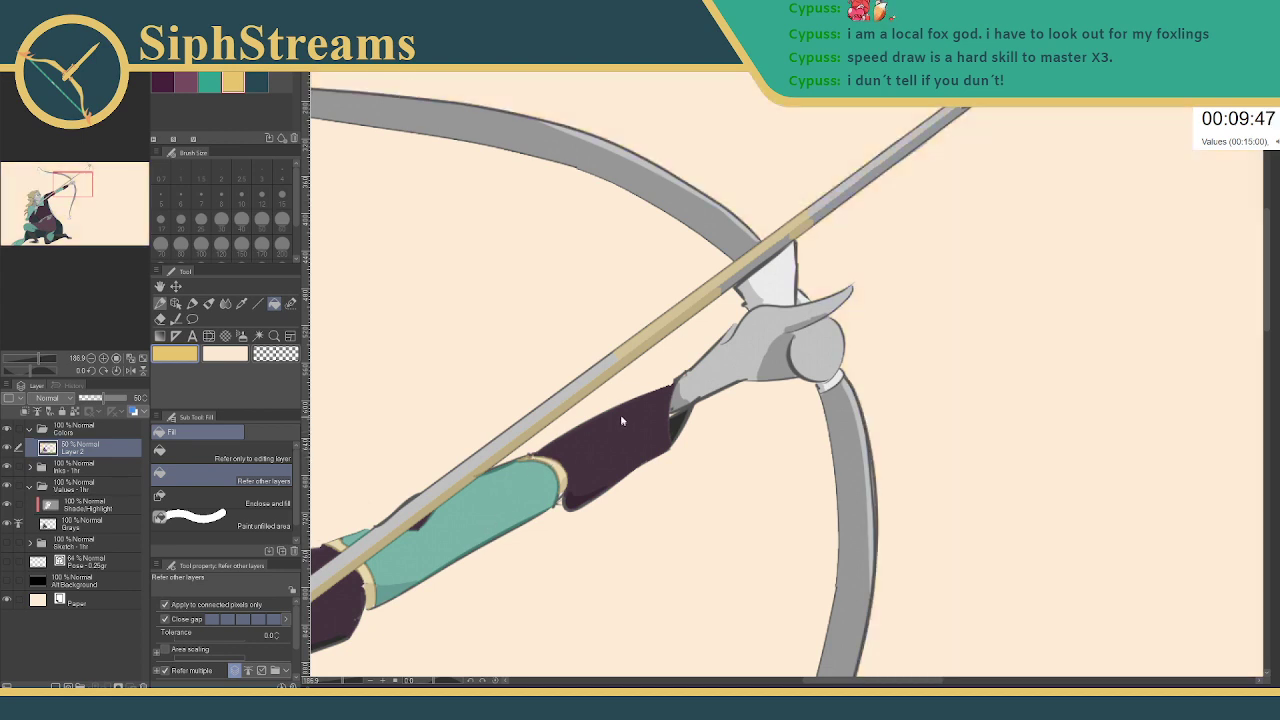
- Fill the bow's grip and its trim with yellow and both bow limbs with dark blue
{"action": "left_click", "coordinate": [758, 293]}
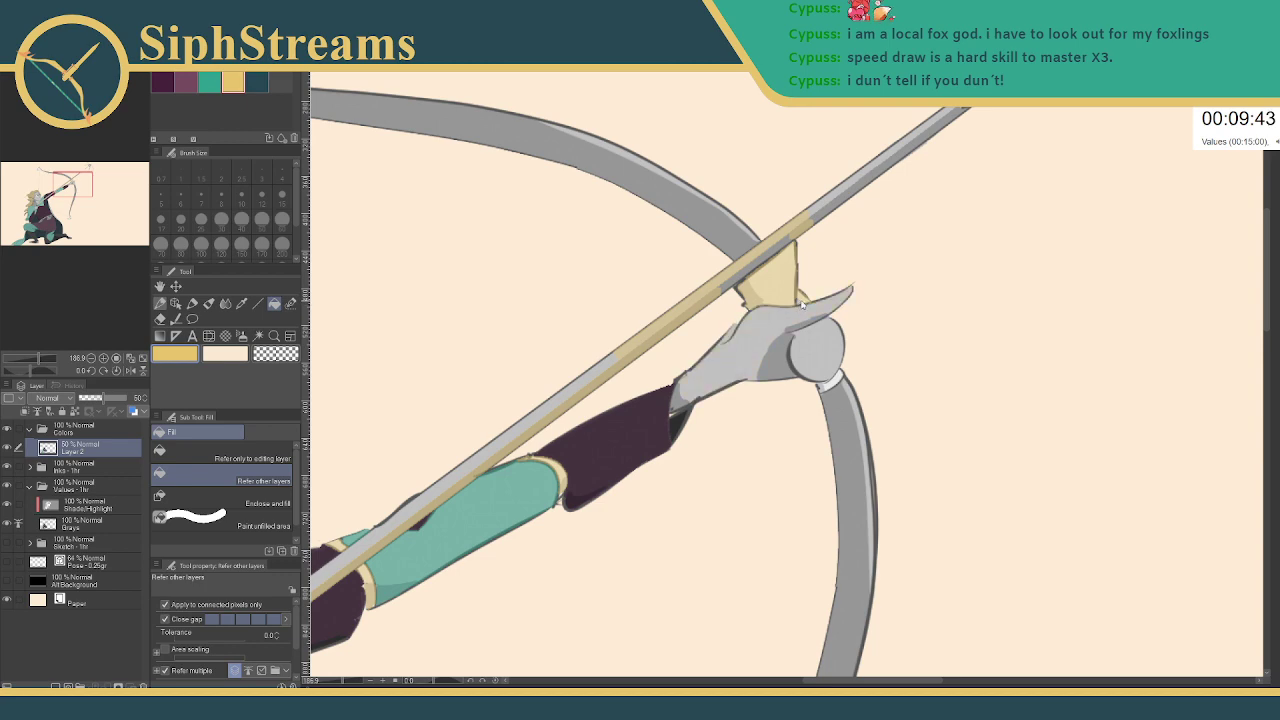
{"action": "left_click", "coordinate": [826, 386]}
{"action": "left_click_drag", "start_coordinate": [342, 682], "coordinate": [336, 682]}
{"action": "left_click", "coordinate": [256, 82]}
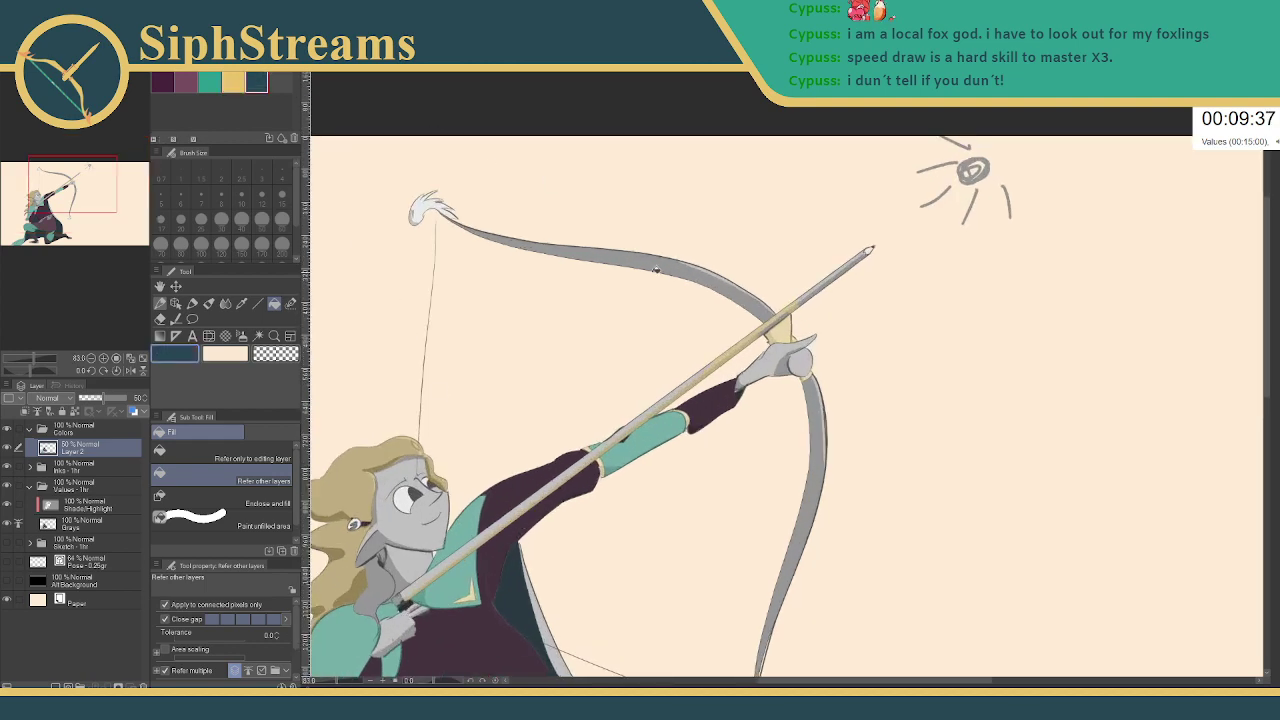
{"action": "left_click", "coordinate": [651, 263]}
{"action": "left_click", "coordinate": [700, 265]}
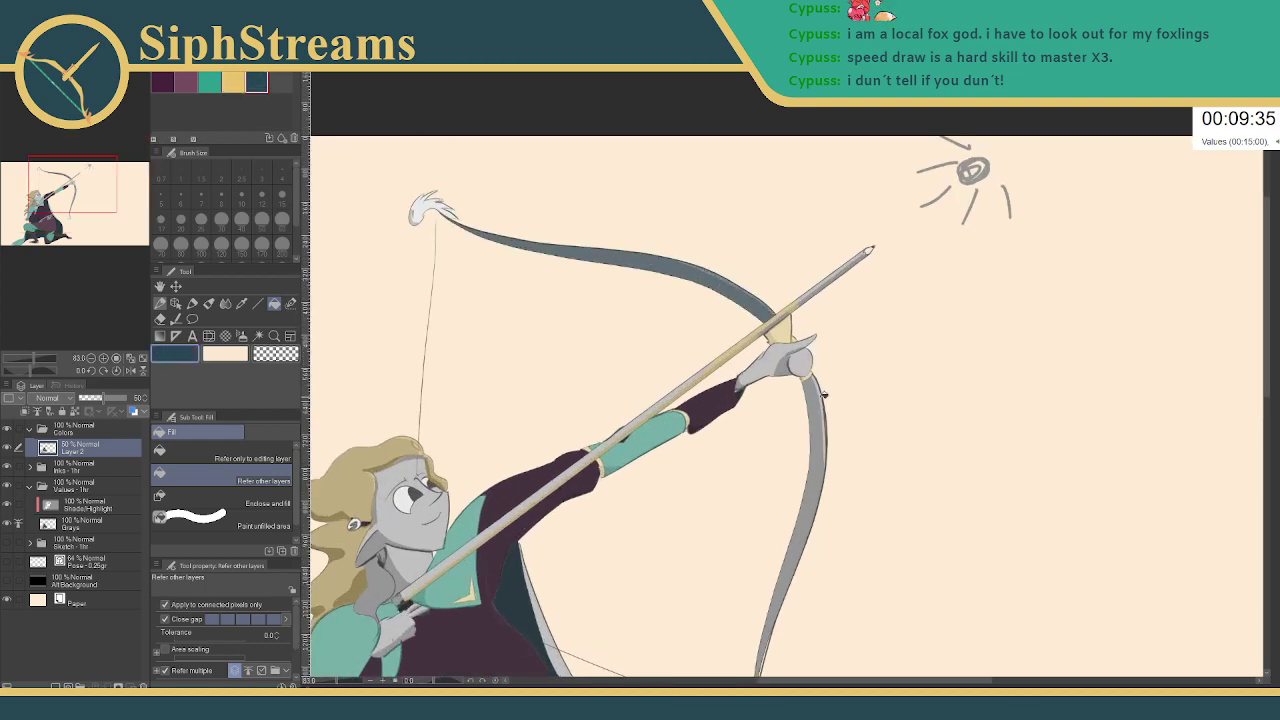
{"action": "left_click", "coordinate": [817, 455]}
- Fill the ornamental heads at both ends of the bow with yellow
{"action": "left_click_drag", "start_coordinate": [444, 467], "coordinate": [376, 164]}
{"action": "left_click", "coordinate": [234, 78]}
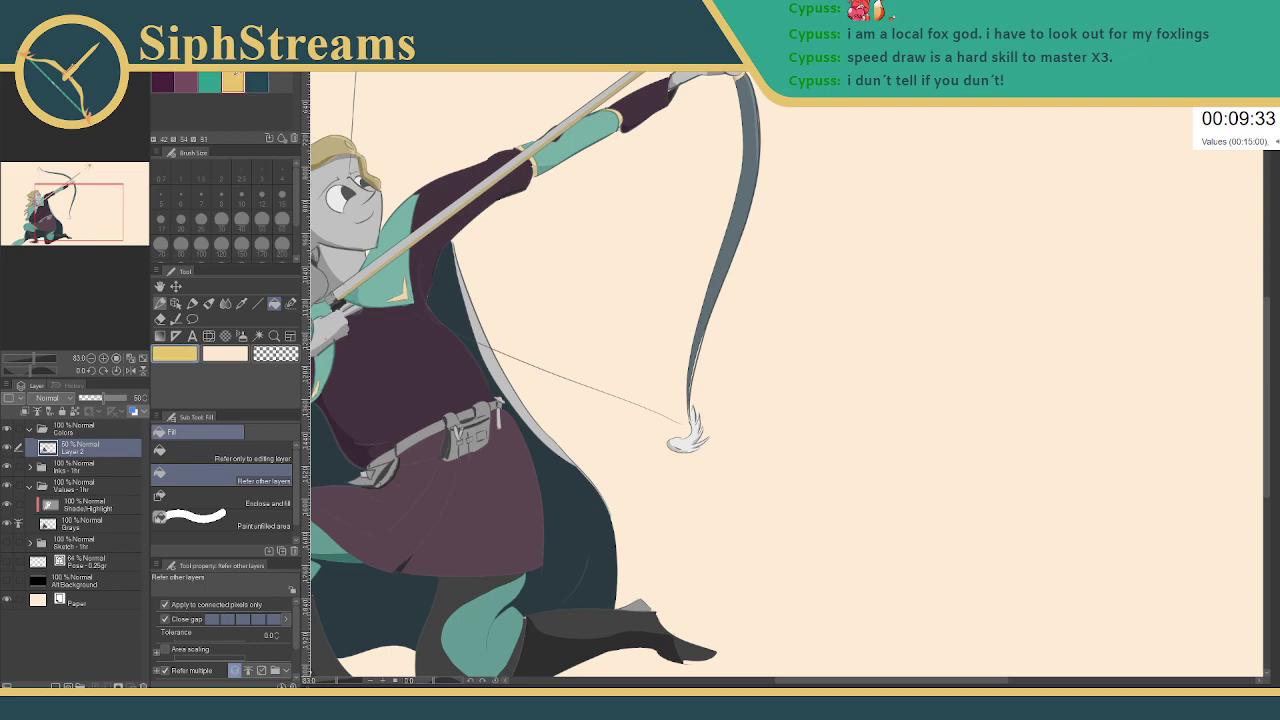
{"action": "left_click", "coordinate": [681, 443]}
{"action": "left_click", "coordinate": [697, 425]}
{"action": "left_click_drag", "start_coordinate": [539, 104], "coordinate": [586, 434]}
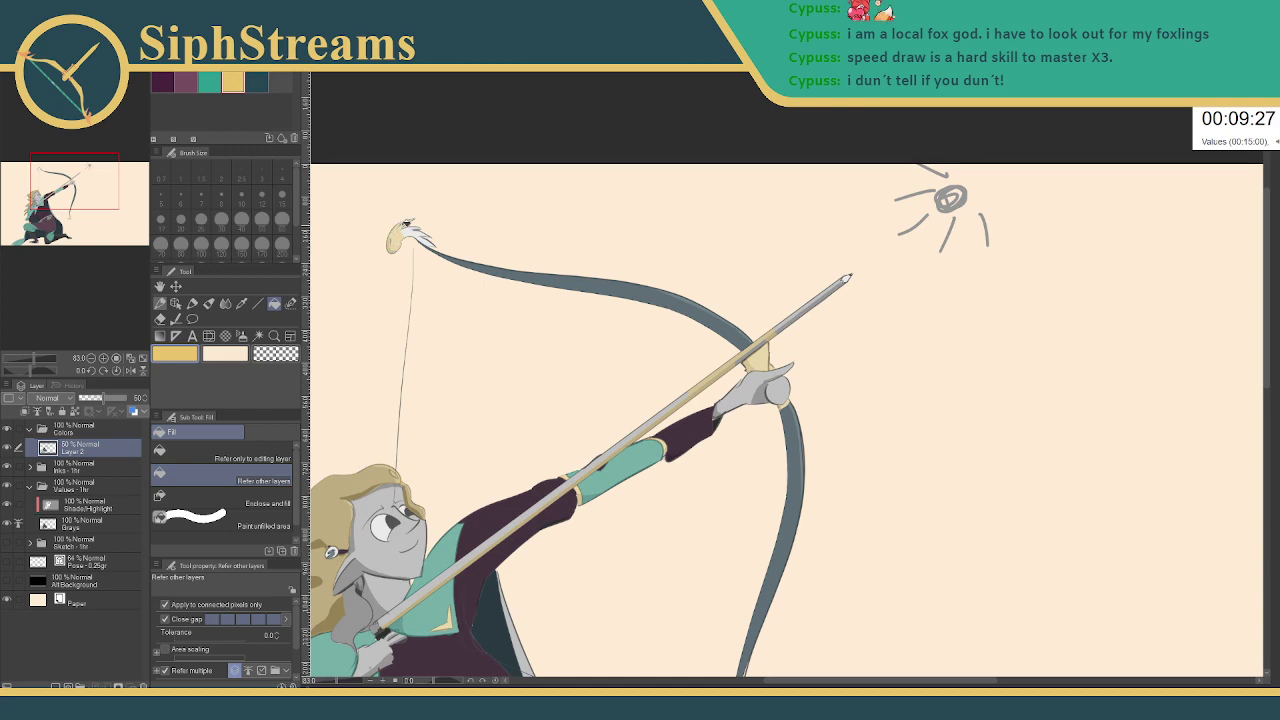
{"action": "left_click", "coordinate": [410, 230]}
- Fill the gray hair lock hanging behind the ear and beside the neck with yellow
{"action": "left_click_drag", "start_coordinate": [678, 323], "coordinate": [878, 169]}
{"action": "scroll", "coordinate": [452, 268], "scroll_direction": "down", "scroll_amount": 3}
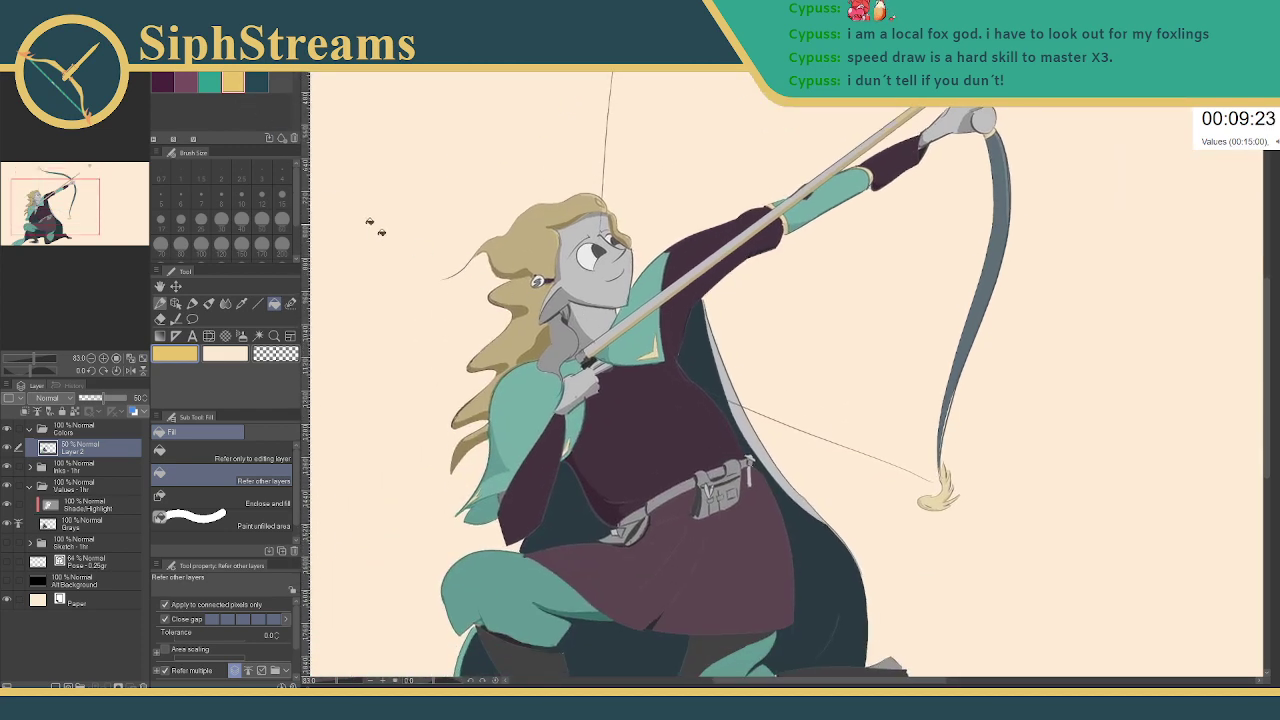
{"action": "left_click", "coordinate": [568, 345]}
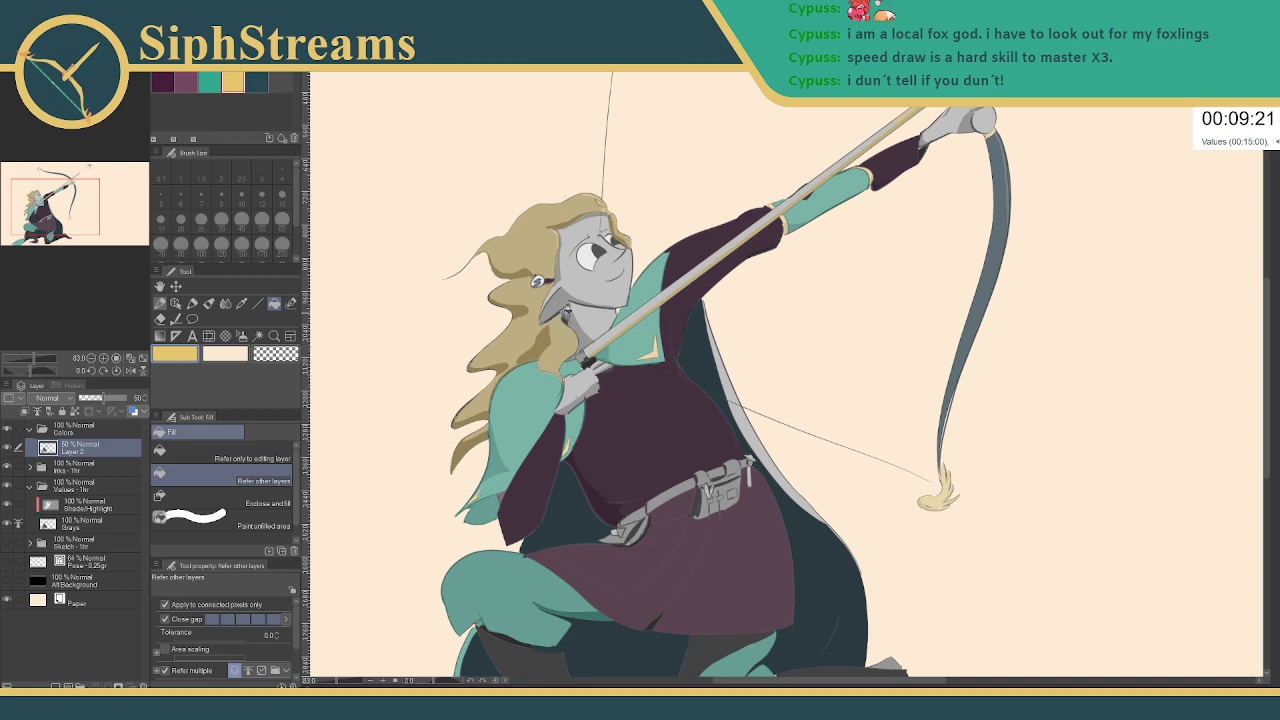
- Fill the dark areas of the kneeling leg's trousers and the shaded underside of the raised knee's trouser cuff with teal
{"action": "left_click_drag", "start_coordinate": [676, 441], "coordinate": [597, 346]}
{"action": "left_click", "coordinate": [164, 82]}
{"action": "left_click", "coordinate": [186, 80]}
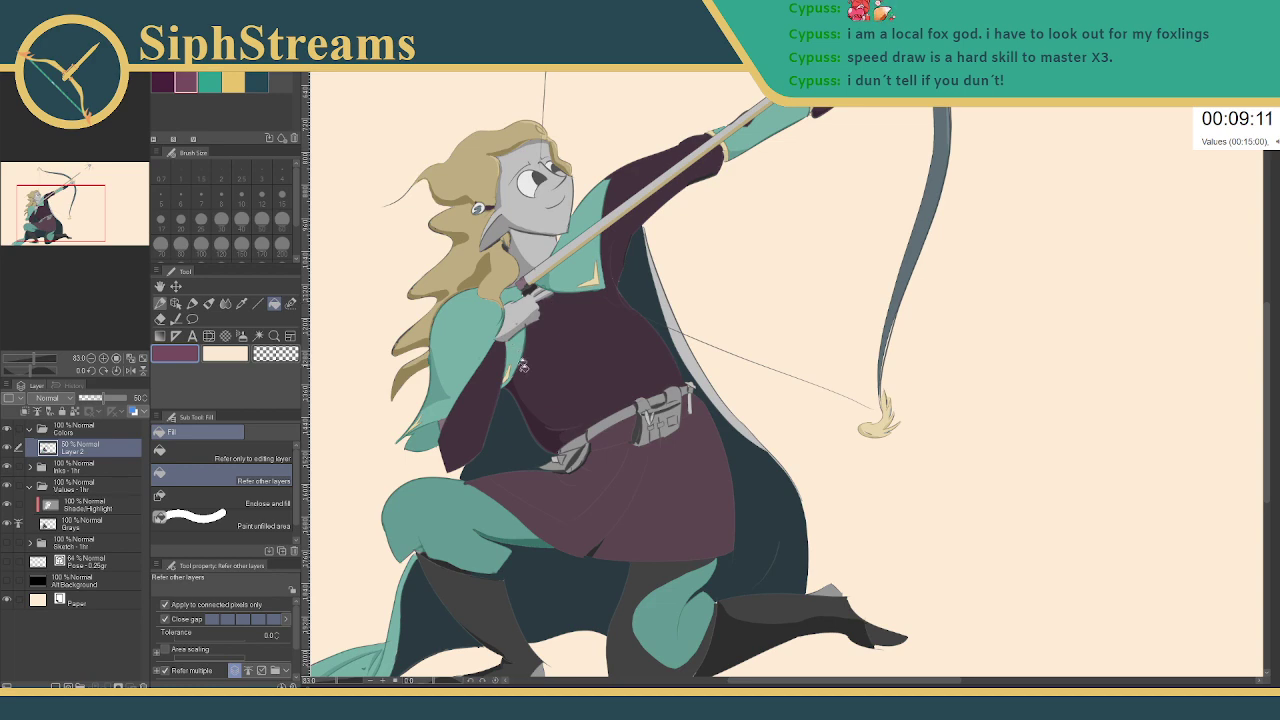
{"action": "left_click_drag", "start_coordinate": [598, 467], "coordinate": [608, 416]}
{"action": "left_click_drag", "start_coordinate": [676, 466], "coordinate": [667, 377]}
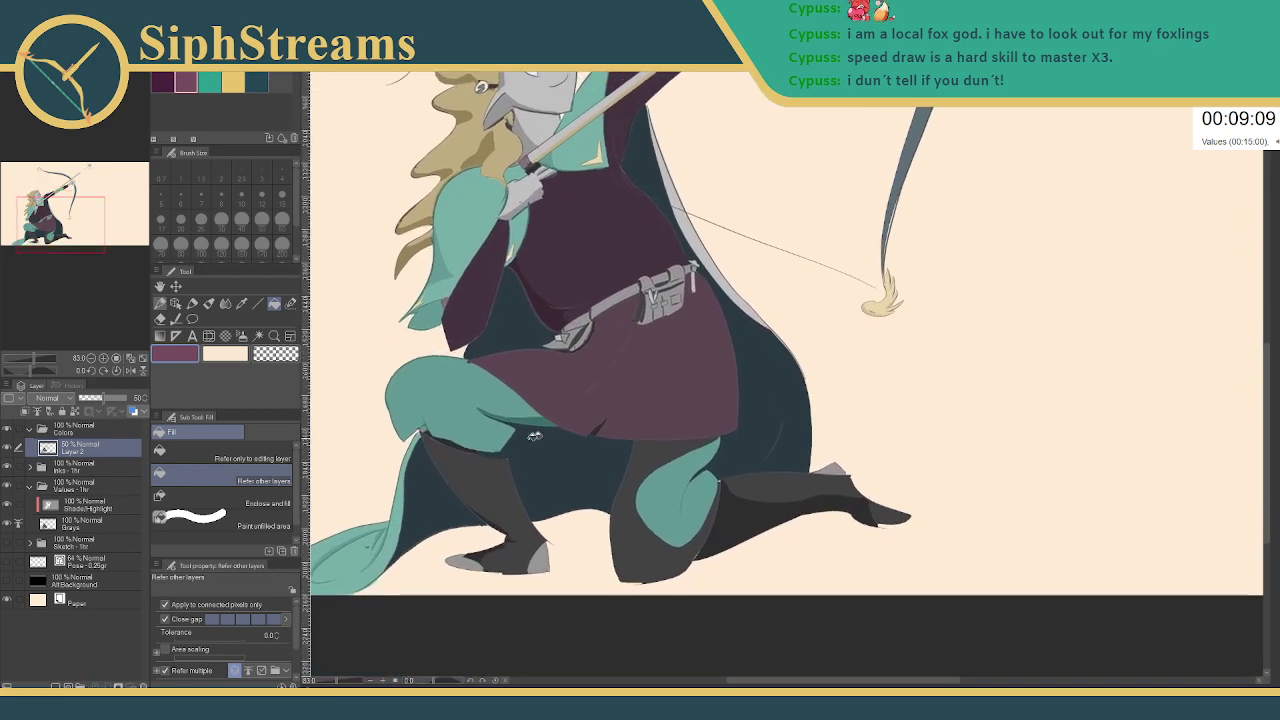
{"action": "left_click", "coordinate": [340, 682]}
{"action": "left_click_drag", "start_coordinate": [534, 499], "coordinate": [780, 283]}
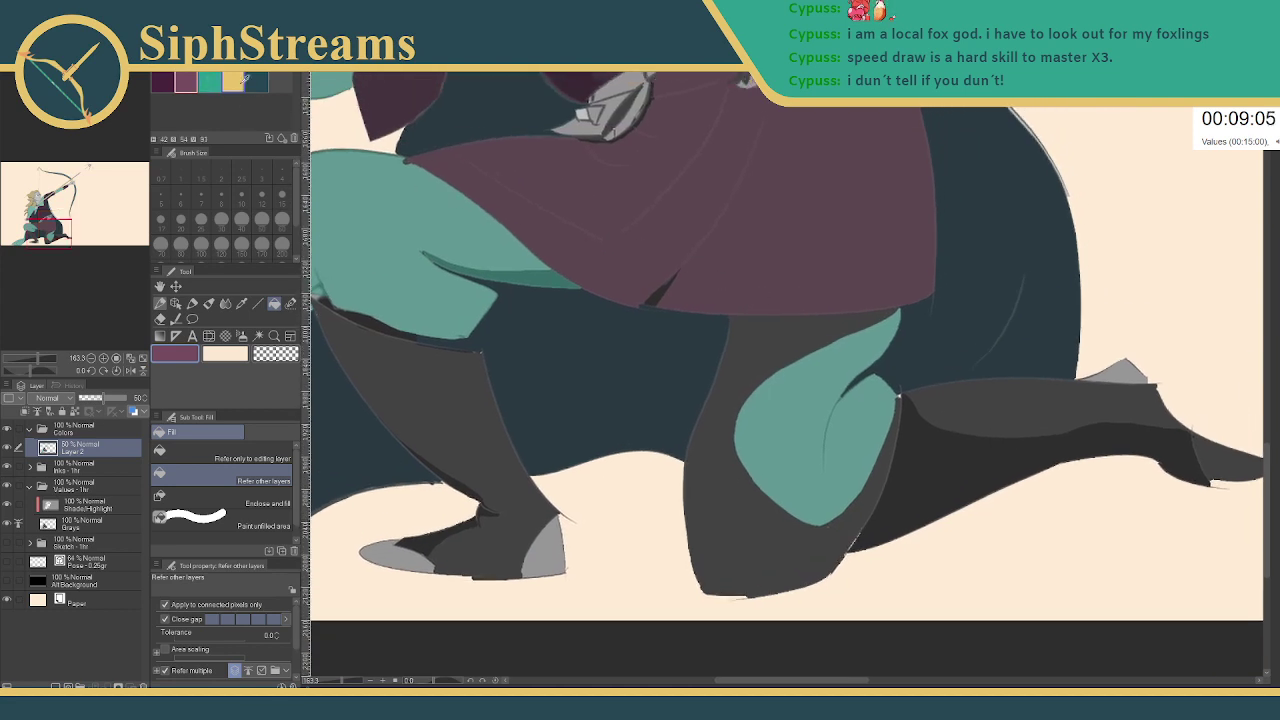
{"action": "left_click", "coordinate": [212, 82]}
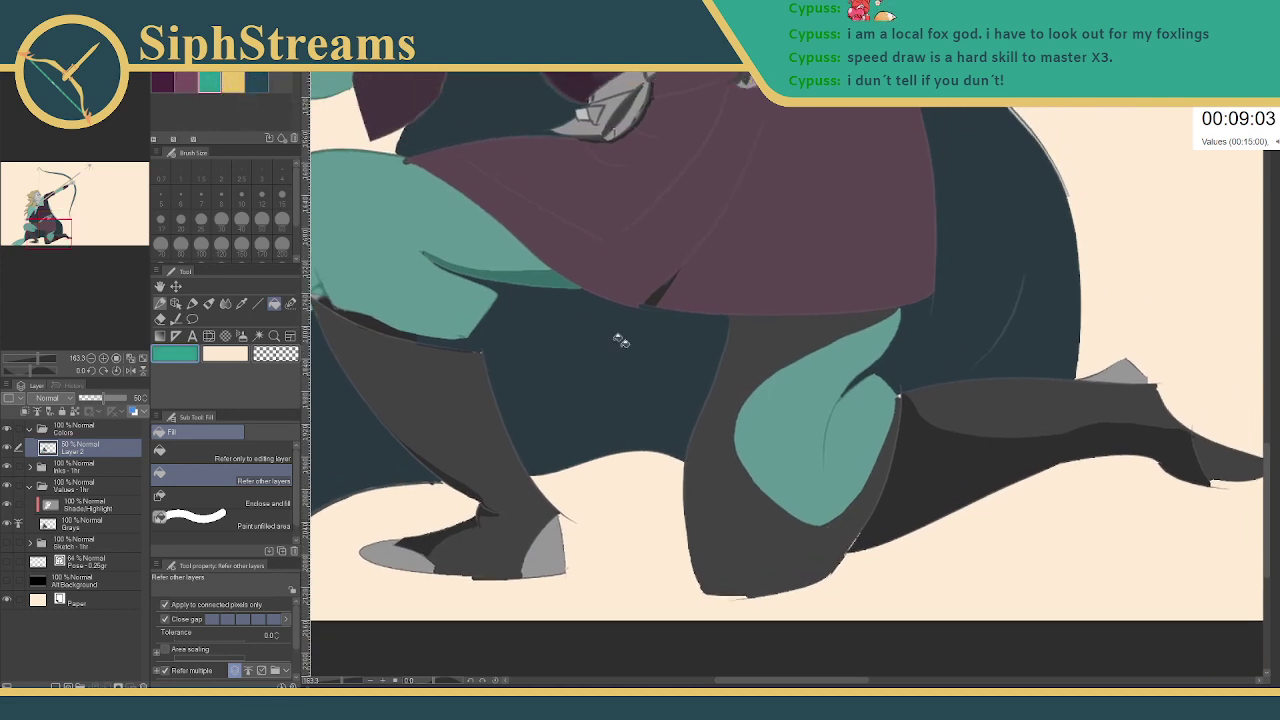
{"action": "left_click", "coordinate": [732, 390]}
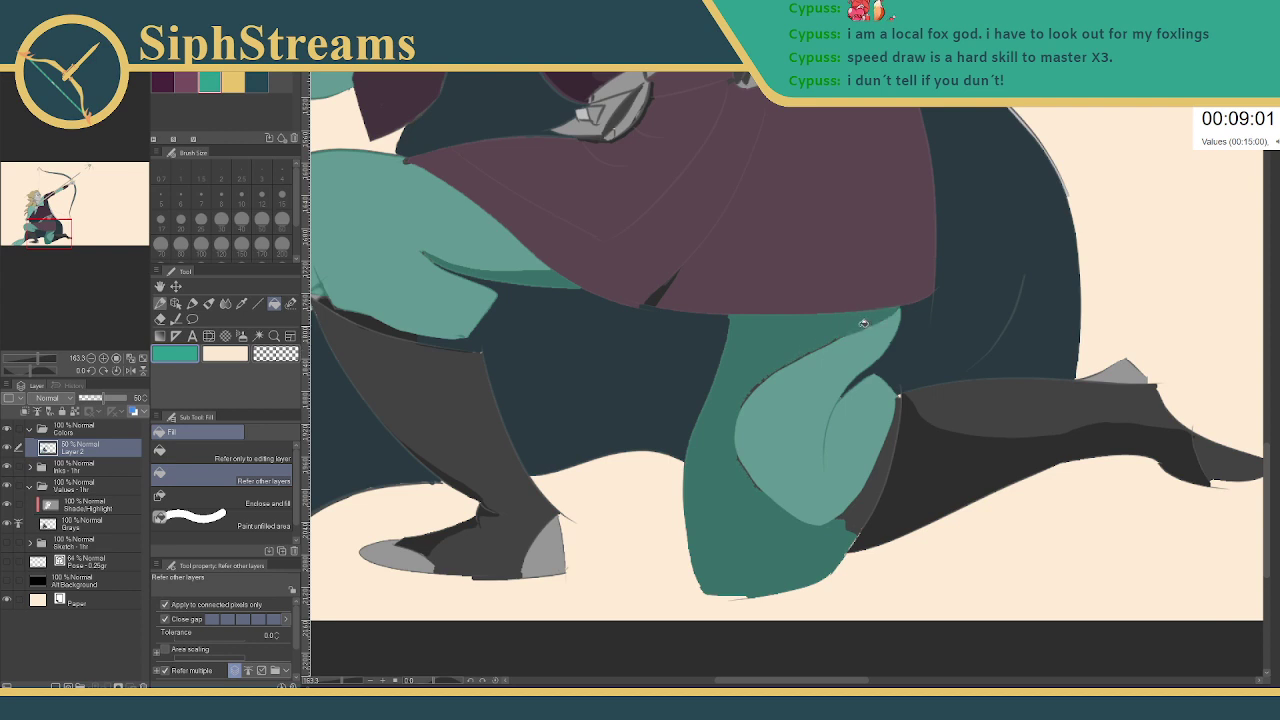
{"action": "left_click", "coordinate": [857, 505]}
{"action": "left_click", "coordinate": [848, 519]}
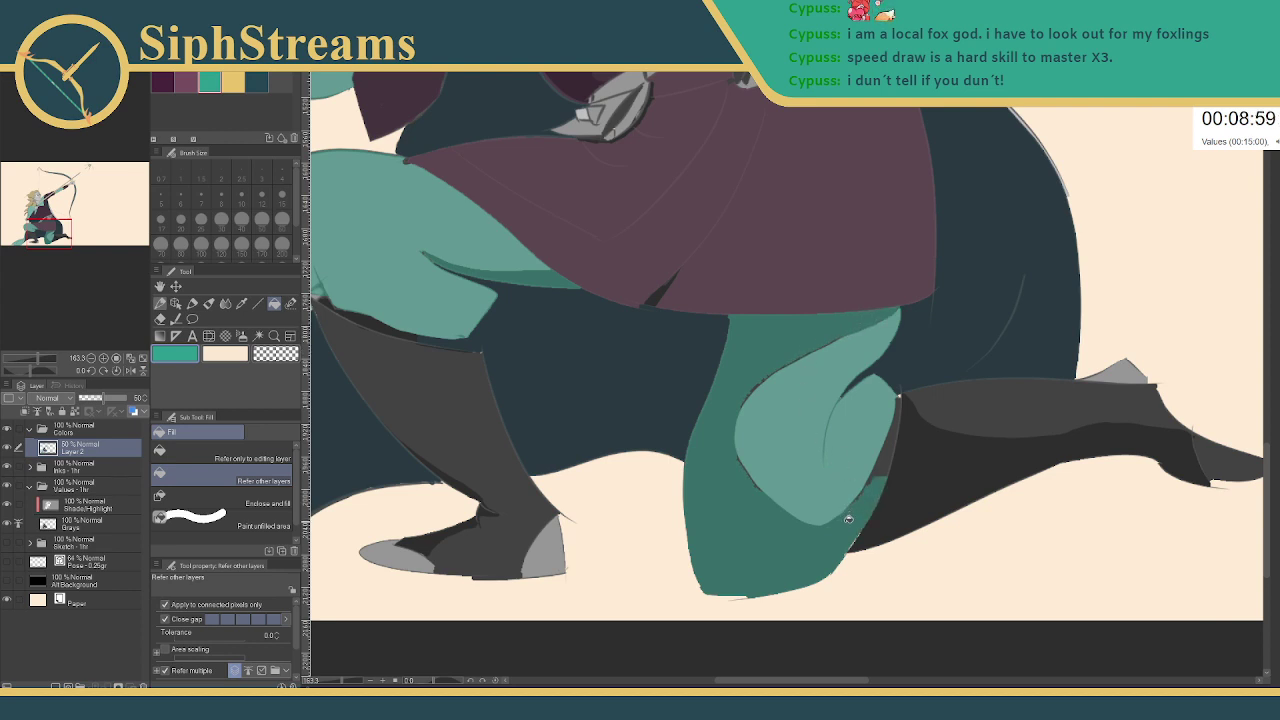
{"action": "left_click", "coordinate": [886, 467]}
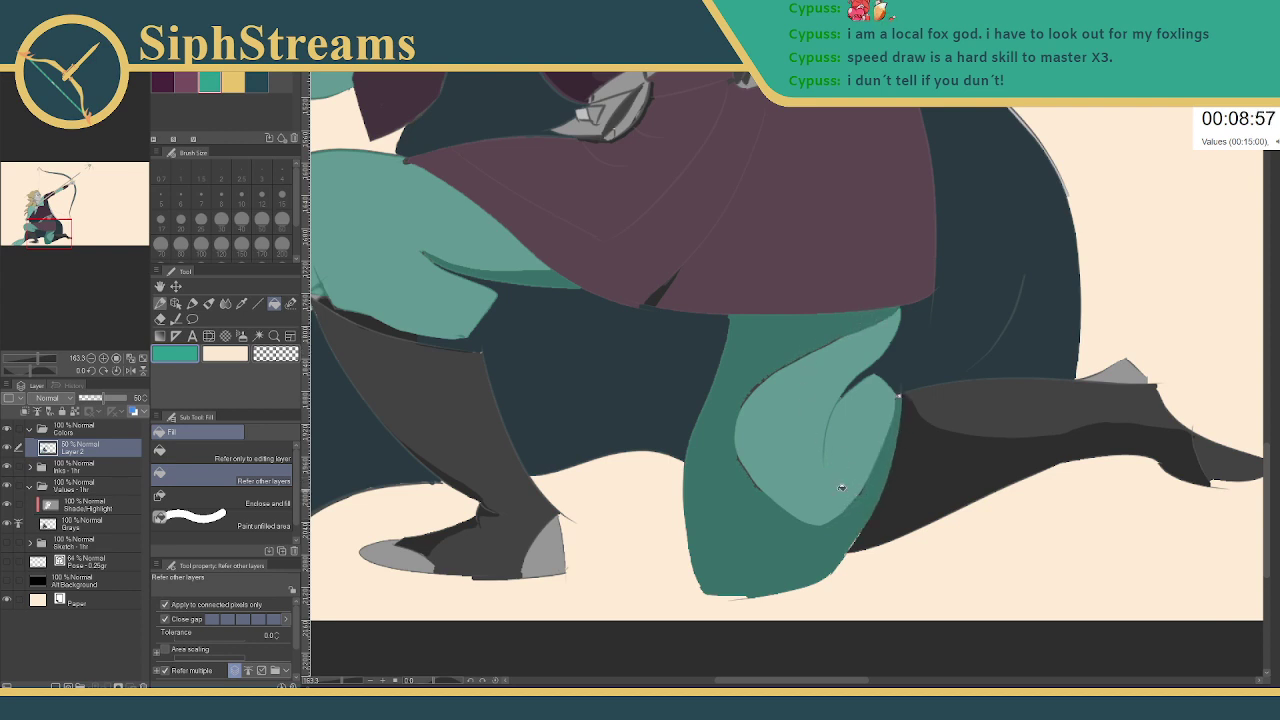
{"action": "left_click_drag", "start_coordinate": [478, 361], "coordinate": [580, 405]}
{"action": "left_click", "coordinate": [470, 364]}
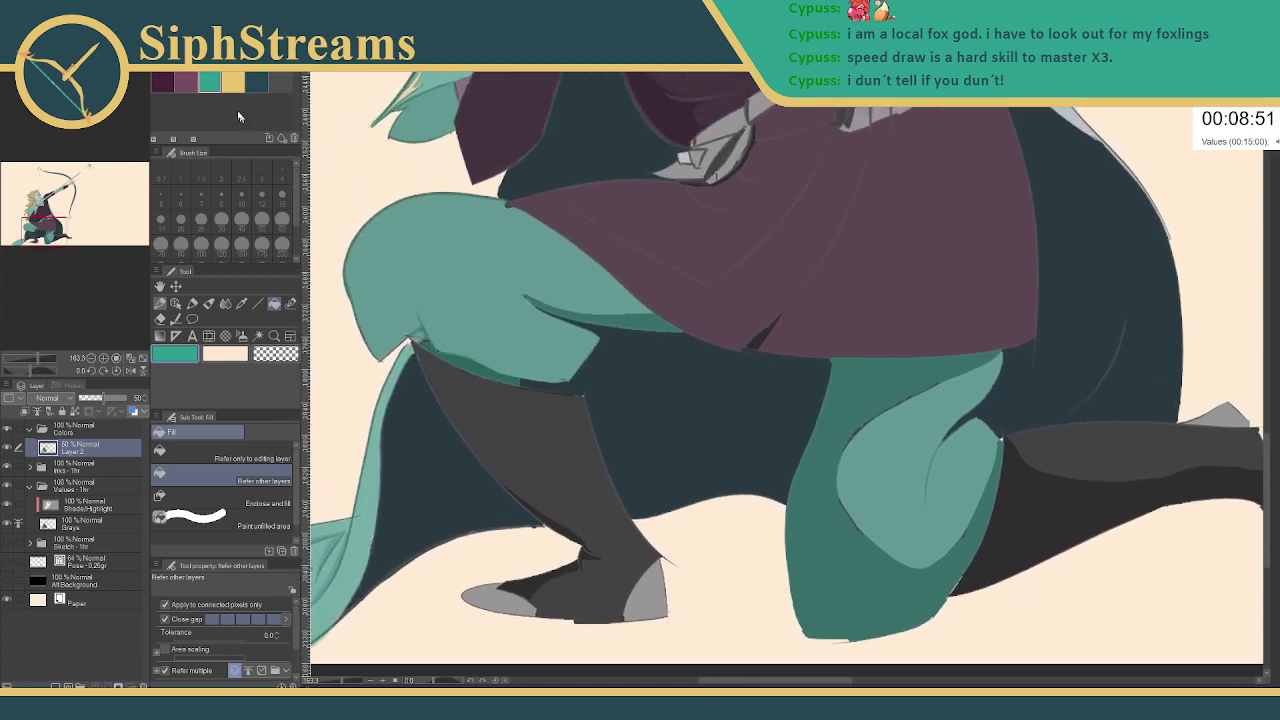
- Fill the main areas of the front boot and the kneeling leg's boot with dark purple
{"action": "left_click", "coordinate": [257, 82]}
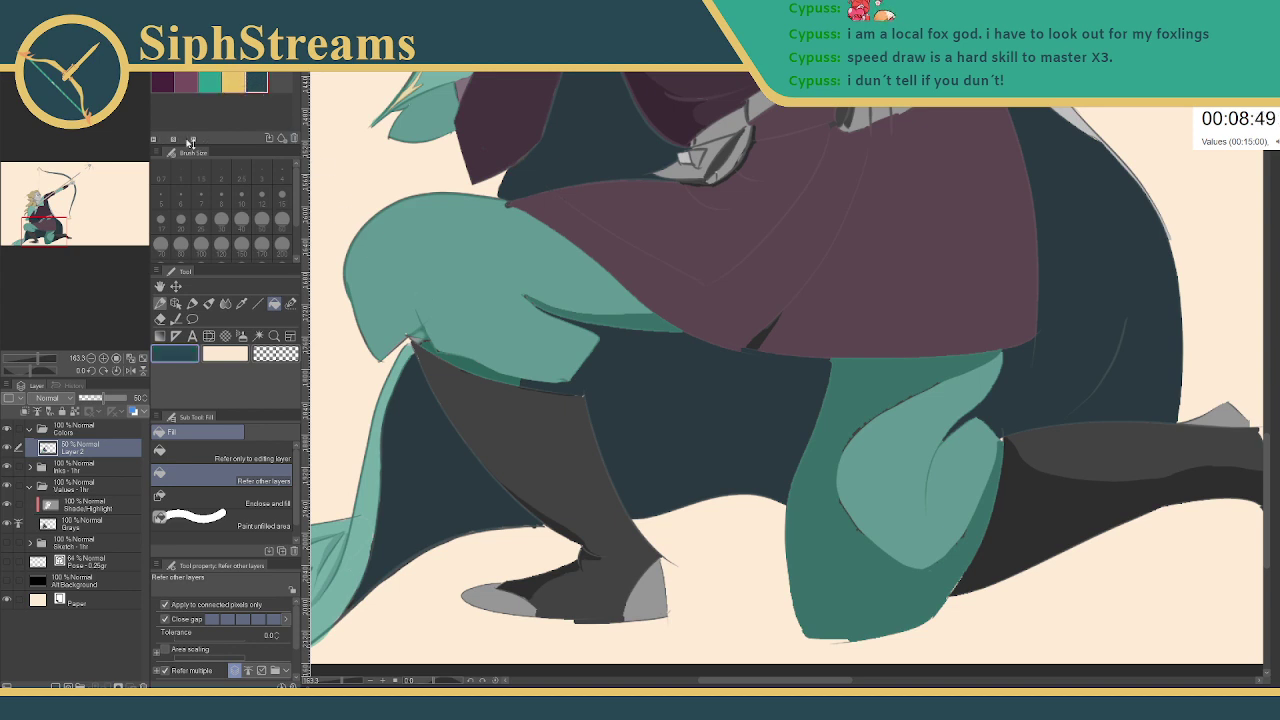
{"action": "left_click", "coordinate": [163, 82]}
{"action": "left_click", "coordinate": [571, 506]}
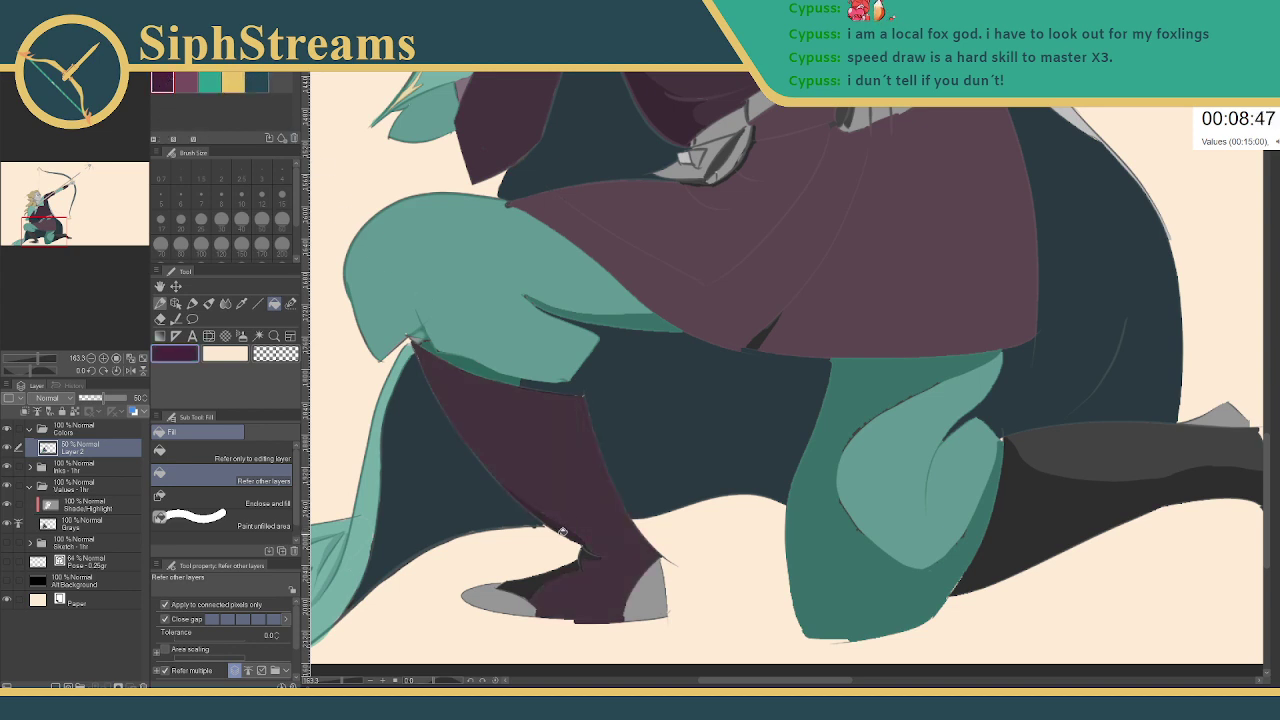
{"action": "scroll", "coordinate": [700, 490], "scroll_direction": "right", "scroll_amount": 5}
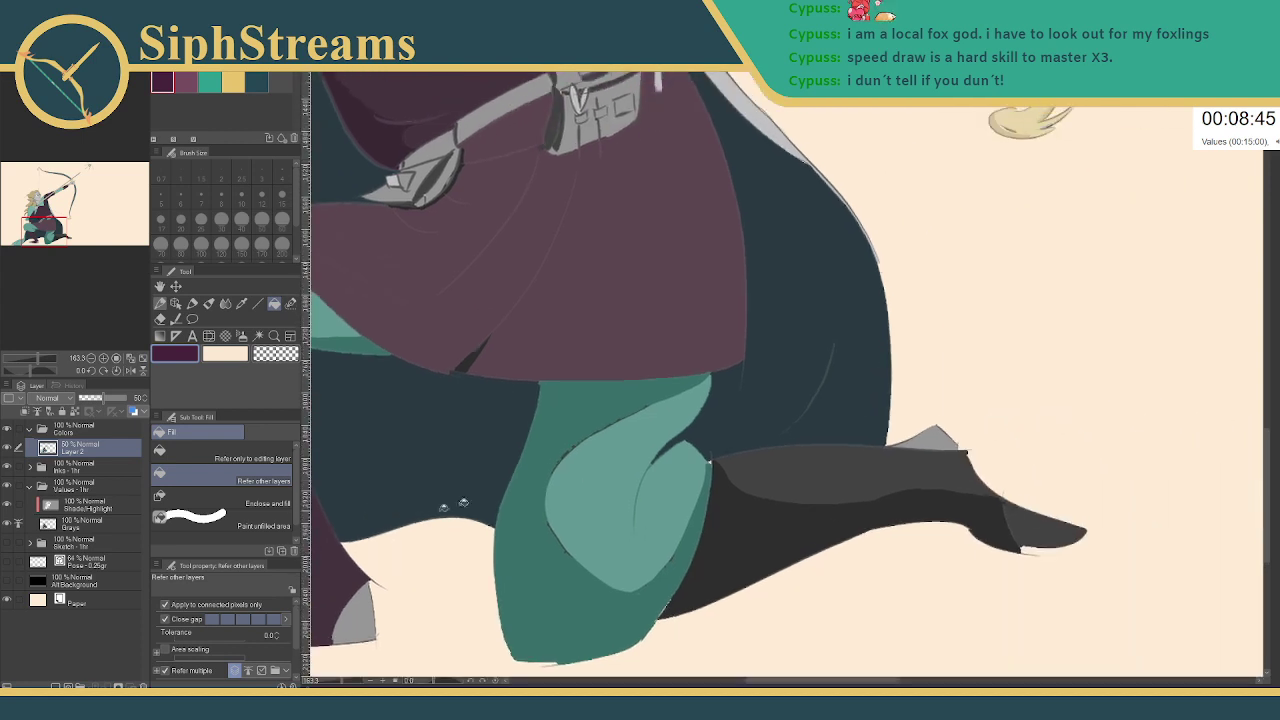
{"action": "left_click", "coordinate": [770, 485]}
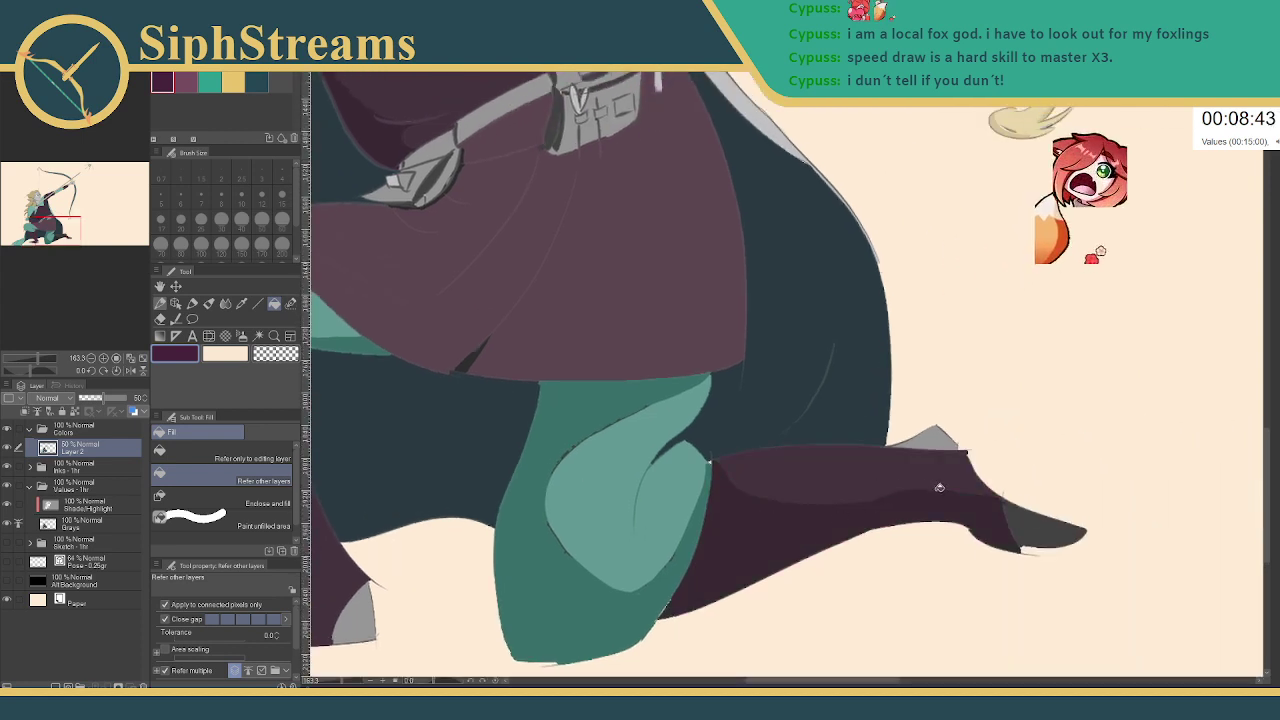
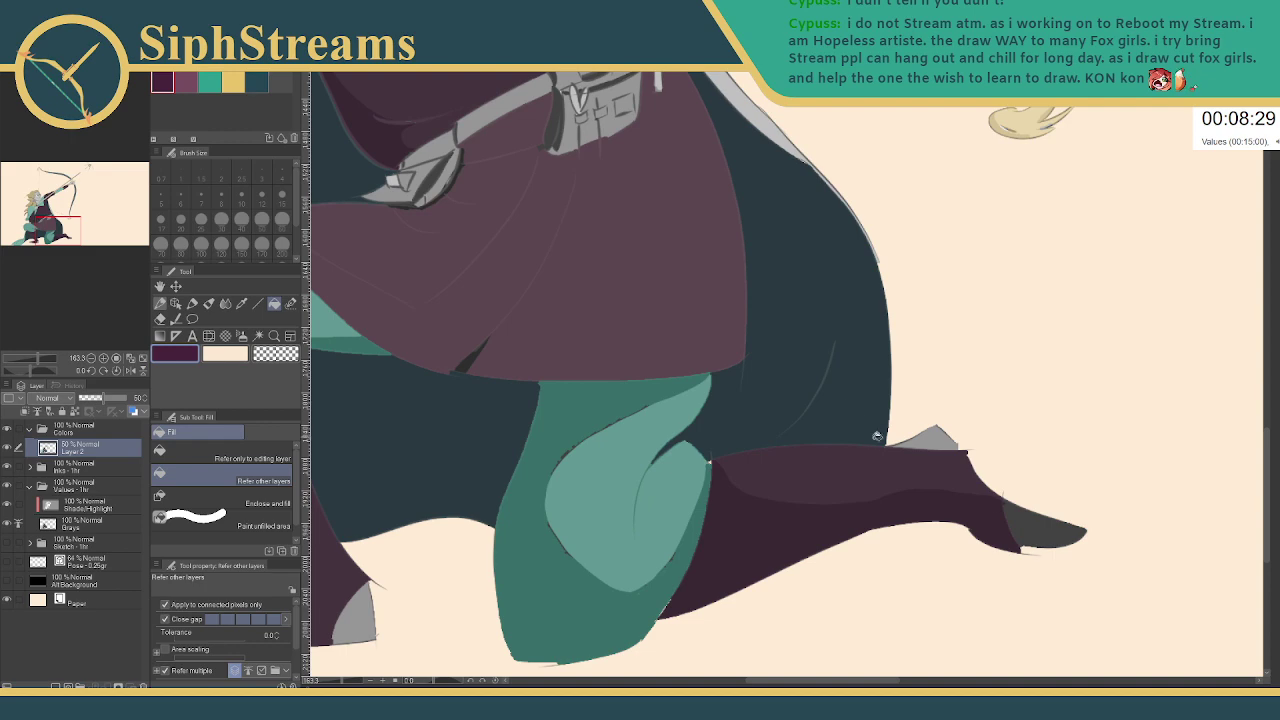
{"action": "left_click_drag", "start_coordinate": [888, 447], "coordinate": [811, 378]}
{"action": "left_click_drag", "start_coordinate": [656, 318], "coordinate": [686, 323]}
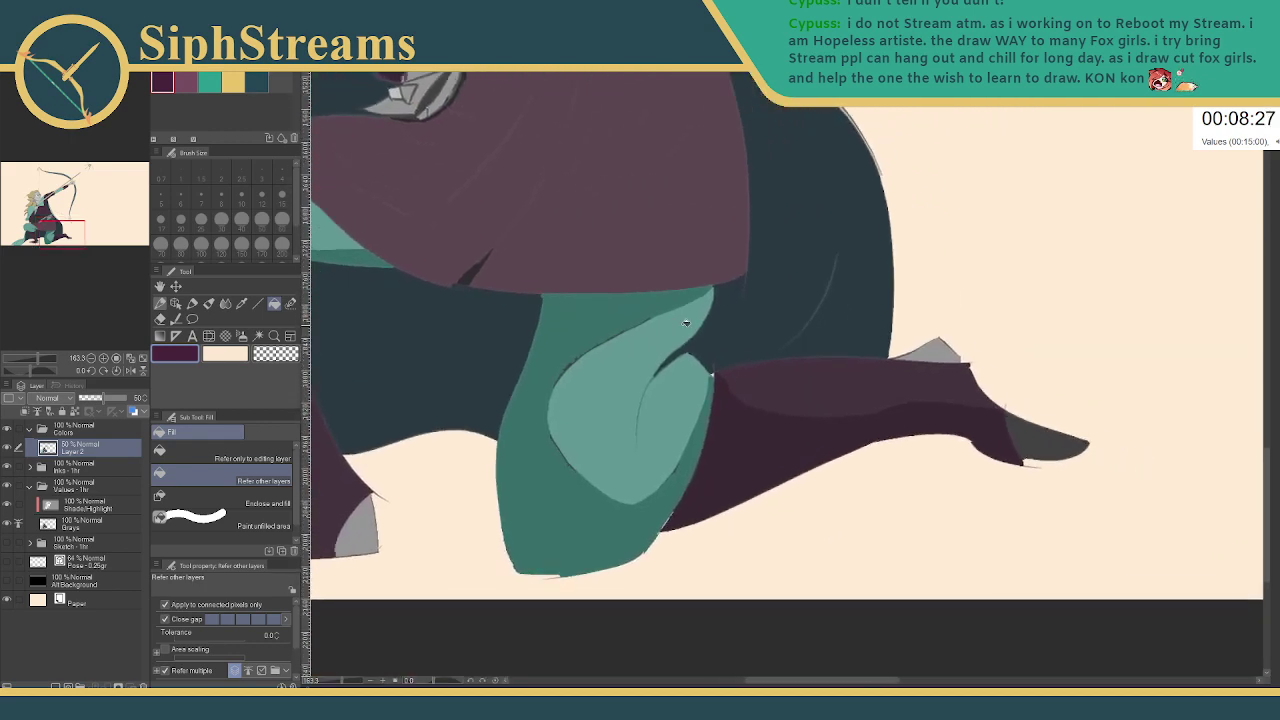
- Fill the gray toe and heel areas of both boots with teal
{"action": "left_click", "coordinate": [209, 82]}
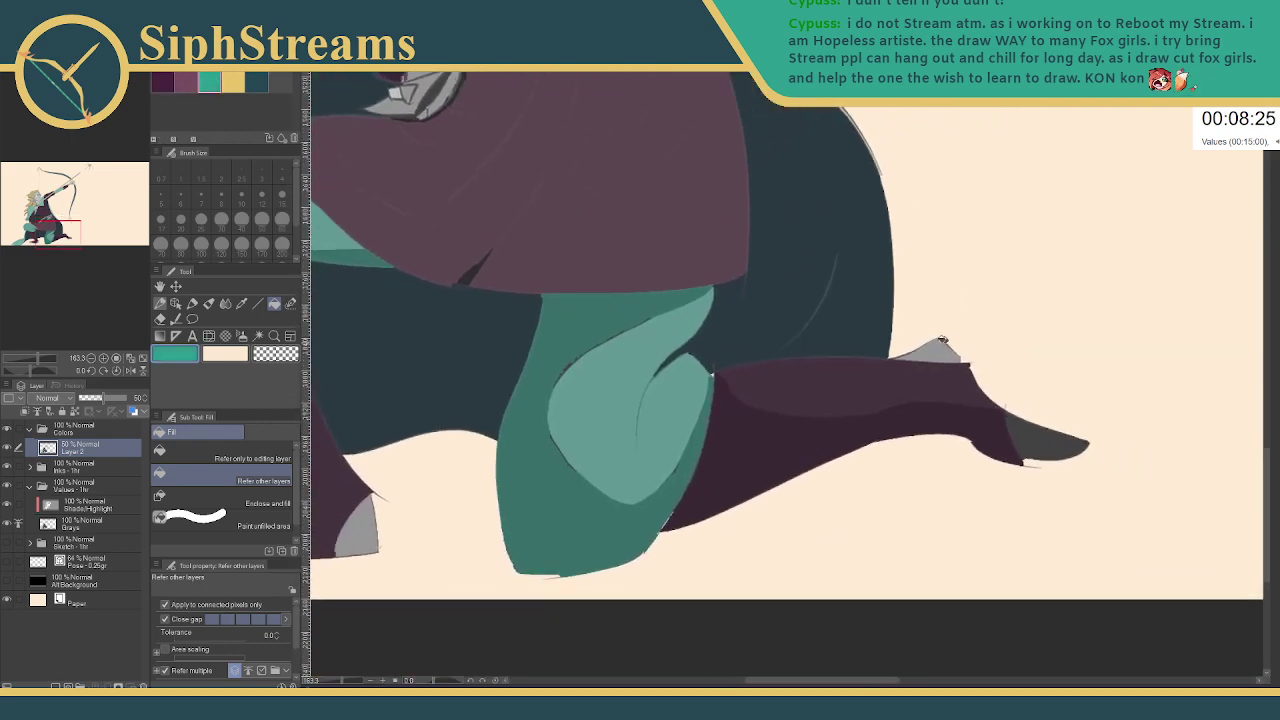
{"action": "left_click", "coordinate": [945, 350]}
{"action": "left_click", "coordinate": [1030, 440]}
{"action": "left_click_drag", "start_coordinate": [853, 406], "coordinate": [1142, 340]}
{"action": "left_click", "coordinate": [652, 465]}
{"action": "left_click", "coordinate": [498, 470]}
- Paint over the leftover gray and dark gaps at the raised knee's trouser cuff in teal with the Milli pen at size 12
{"action": "left_click_drag", "start_coordinate": [812, 398], "coordinate": [729, 478]}
{"action": "left_click", "coordinate": [192, 303]}
{"action": "left_click", "coordinate": [262, 218]}
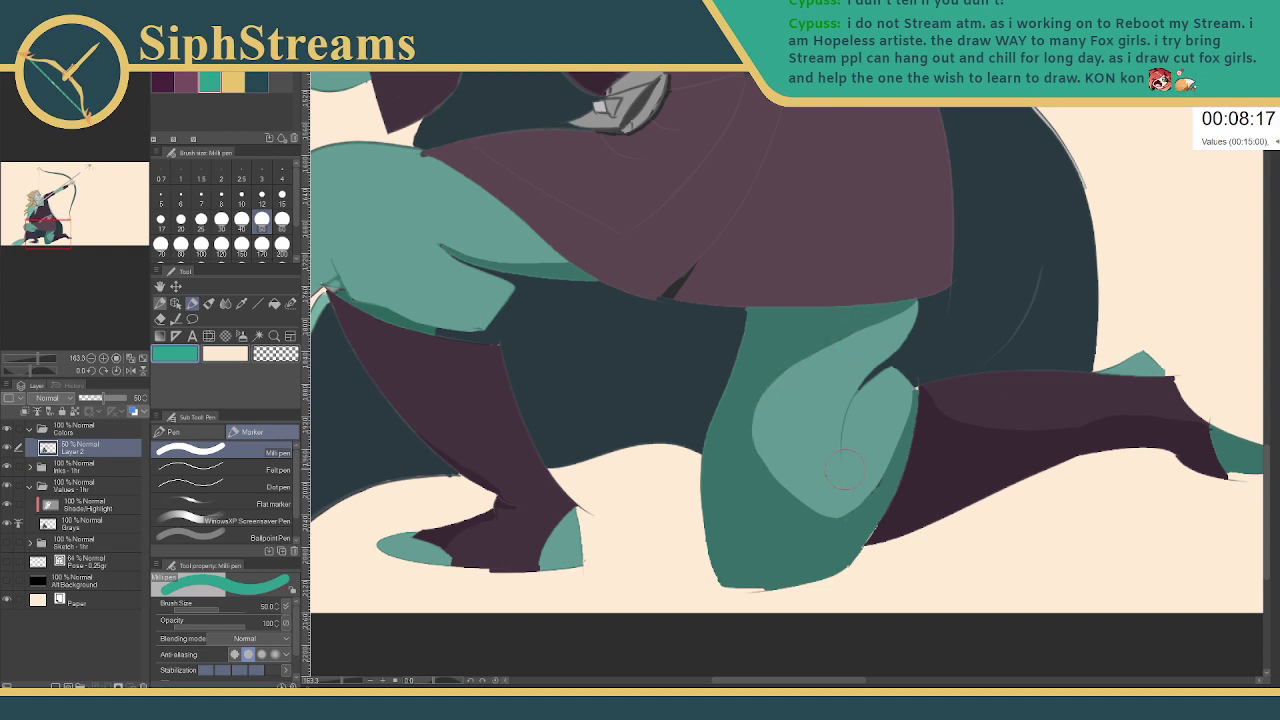
{"action": "left_click_drag", "start_coordinate": [782, 415], "coordinate": [922, 502]}
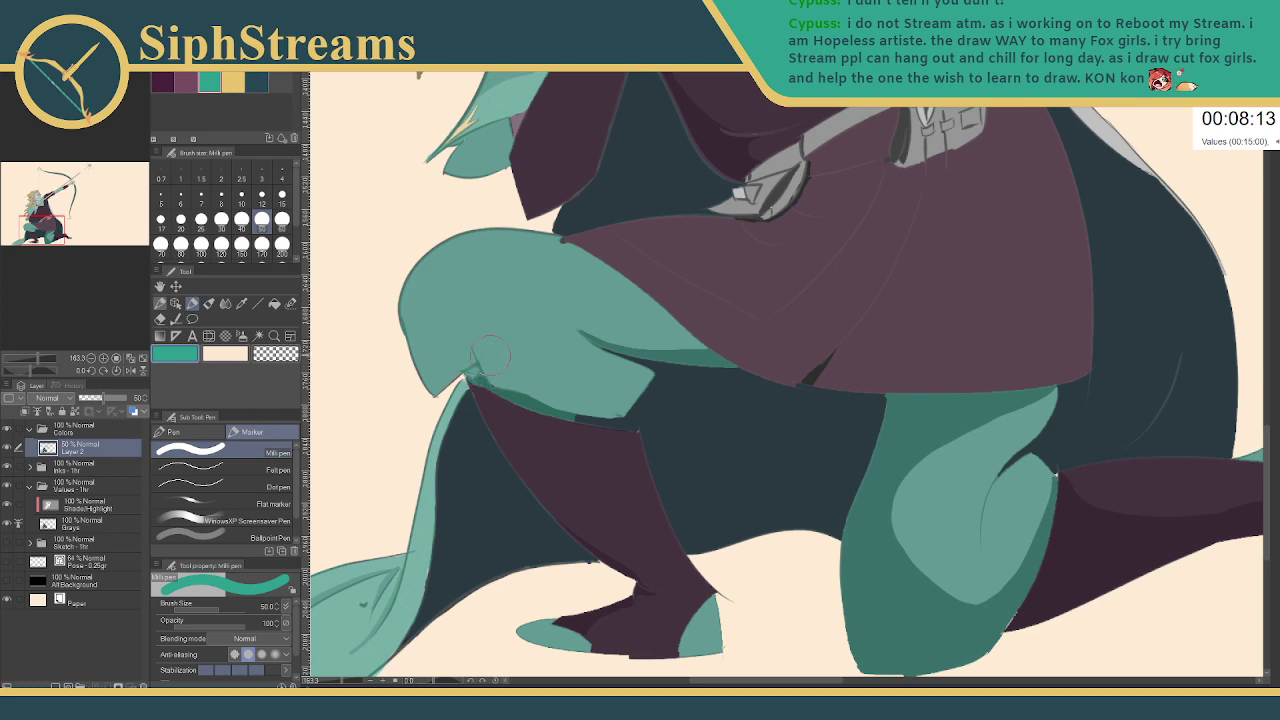
{"action": "left_click_drag", "start_coordinate": [798, 373], "coordinate": [900, 373]}
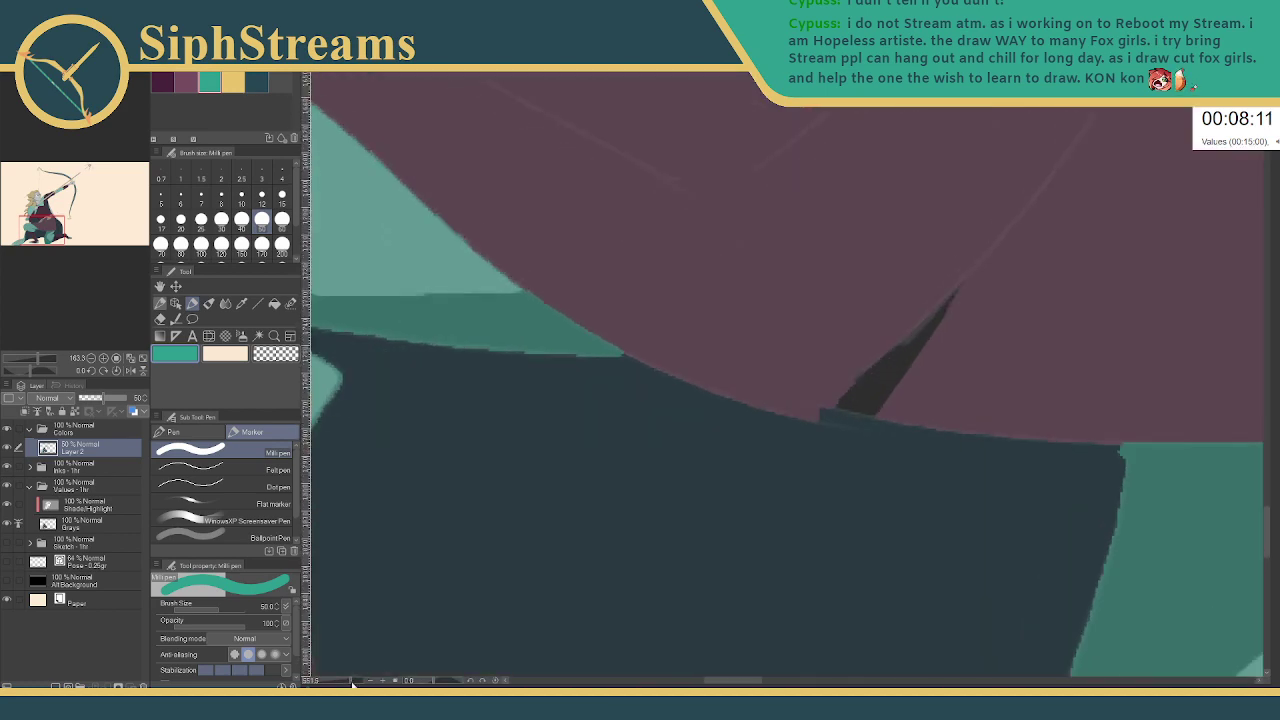
{"action": "left_click_drag", "start_coordinate": [375, 656], "coordinate": [1134, 412]}
{"action": "left_click_drag", "start_coordinate": [610, 326], "coordinate": [935, 497]}
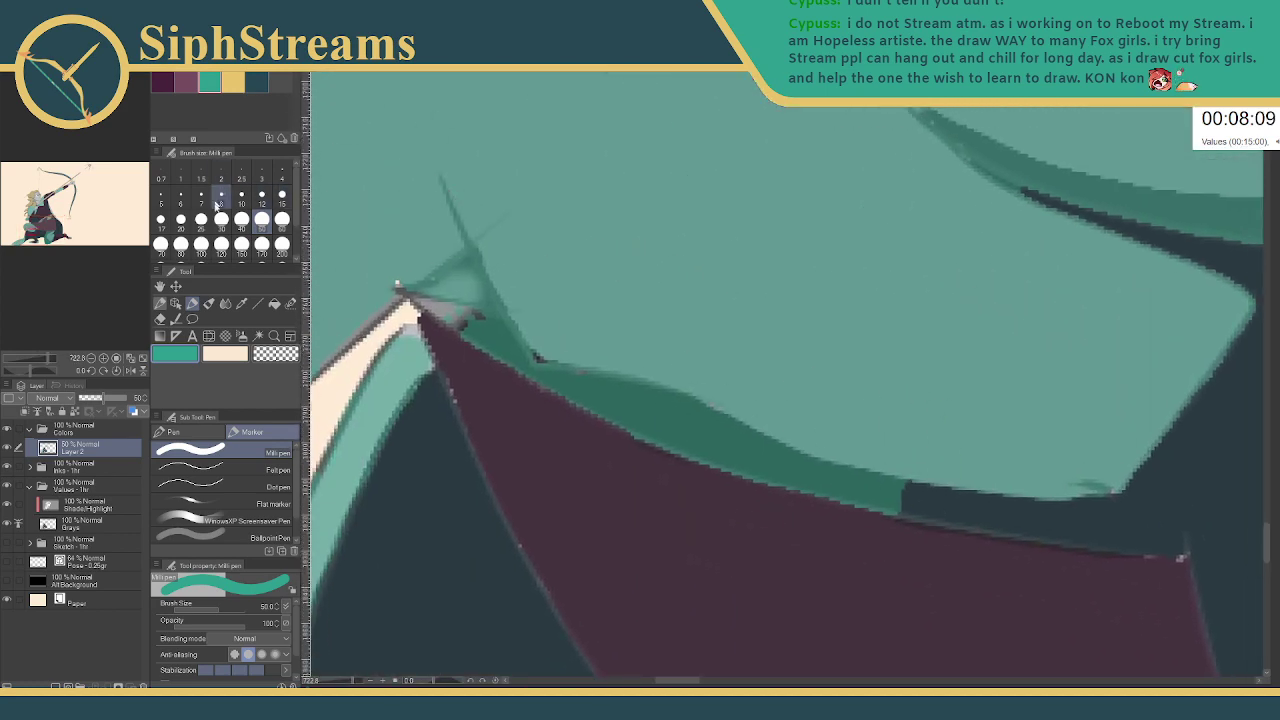
{"action": "left_click", "coordinate": [261, 194]}
{"action": "mouse_move", "coordinate": [436, 304]}
{"action": "left_mouse_down"}
{"action": "mouse_move", "coordinate": [560, 334]}
{"action": "mouse_move", "coordinate": [506, 343]}
{"action": "mouse_move", "coordinate": [720, 422]}
{"action": "left_mouse_up"}
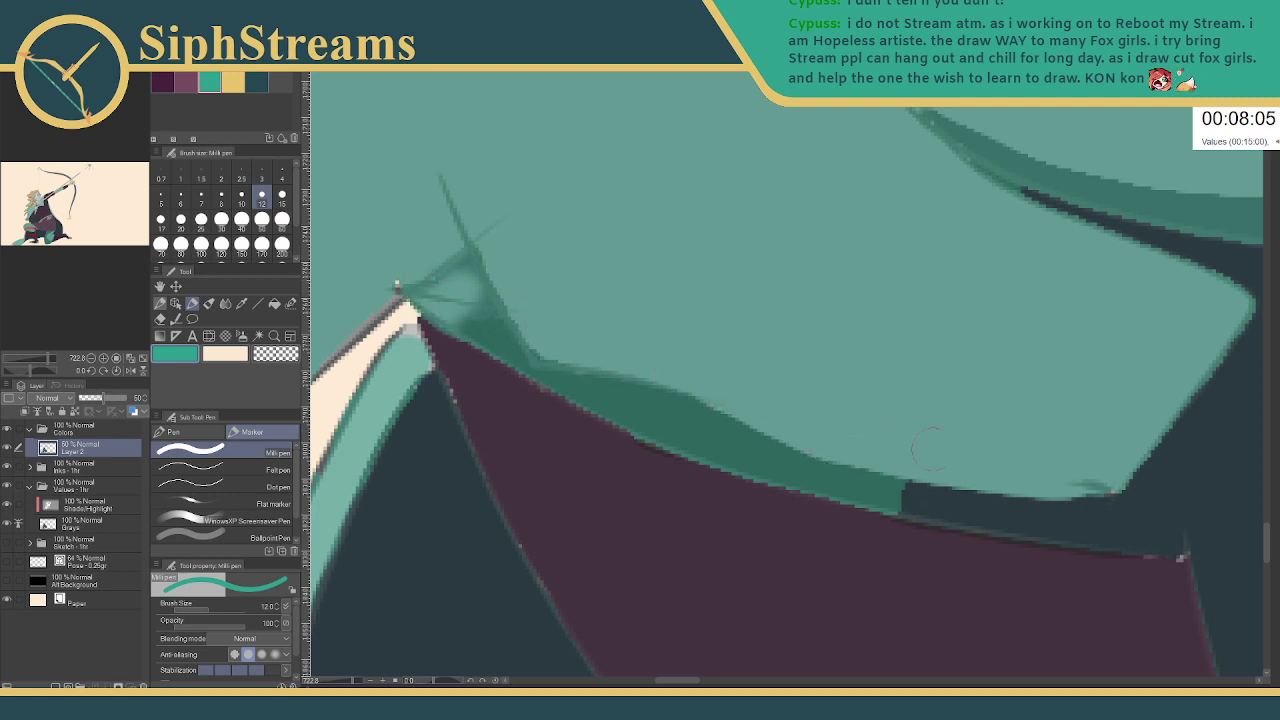
{"action": "mouse_move", "coordinate": [990, 447]}
{"action": "left_mouse_down"}
{"action": "mouse_move", "coordinate": [732, 375]}
{"action": "mouse_move", "coordinate": [853, 379]}
{"action": "left_mouse_up"}
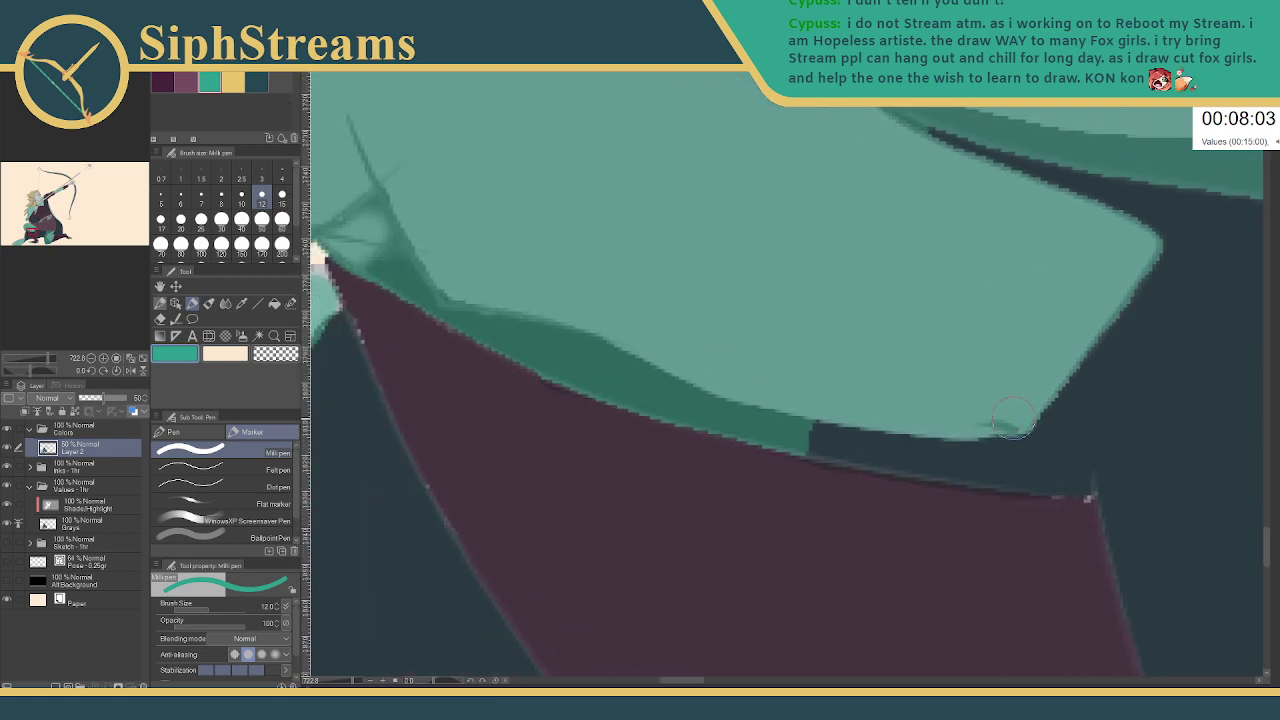
- Paint teal along the front edge of the raised knee and over the gray tip of the cloak strip beneath it
{"action": "left_click_drag", "start_coordinate": [699, 319], "coordinate": [991, 376]}
{"action": "left_click_drag", "start_coordinate": [605, 273], "coordinate": [500, 361]}
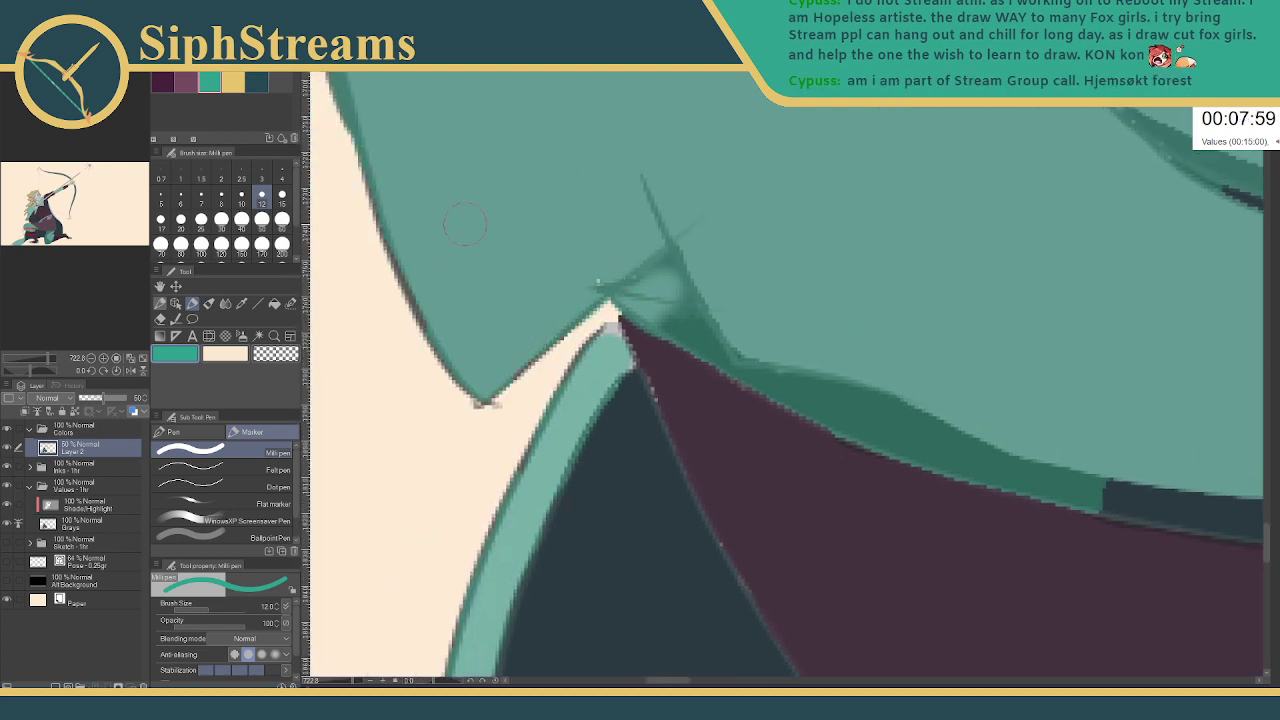
{"action": "mouse_move", "coordinate": [400, 218]}
{"action": "left_mouse_down"}
{"action": "mouse_move", "coordinate": [493, 390]}
{"action": "mouse_move", "coordinate": [432, 328]}
{"action": "mouse_move", "coordinate": [475, 365]}
{"action": "left_mouse_up"}
{"action": "mouse_move", "coordinate": [576, 232]}
{"action": "left_mouse_down"}
{"action": "mouse_move", "coordinate": [583, 357]}
{"action": "mouse_move", "coordinate": [583, 294]}
{"action": "left_mouse_up"}
{"action": "left_click_drag", "start_coordinate": [636, 410], "coordinate": [620, 394]}
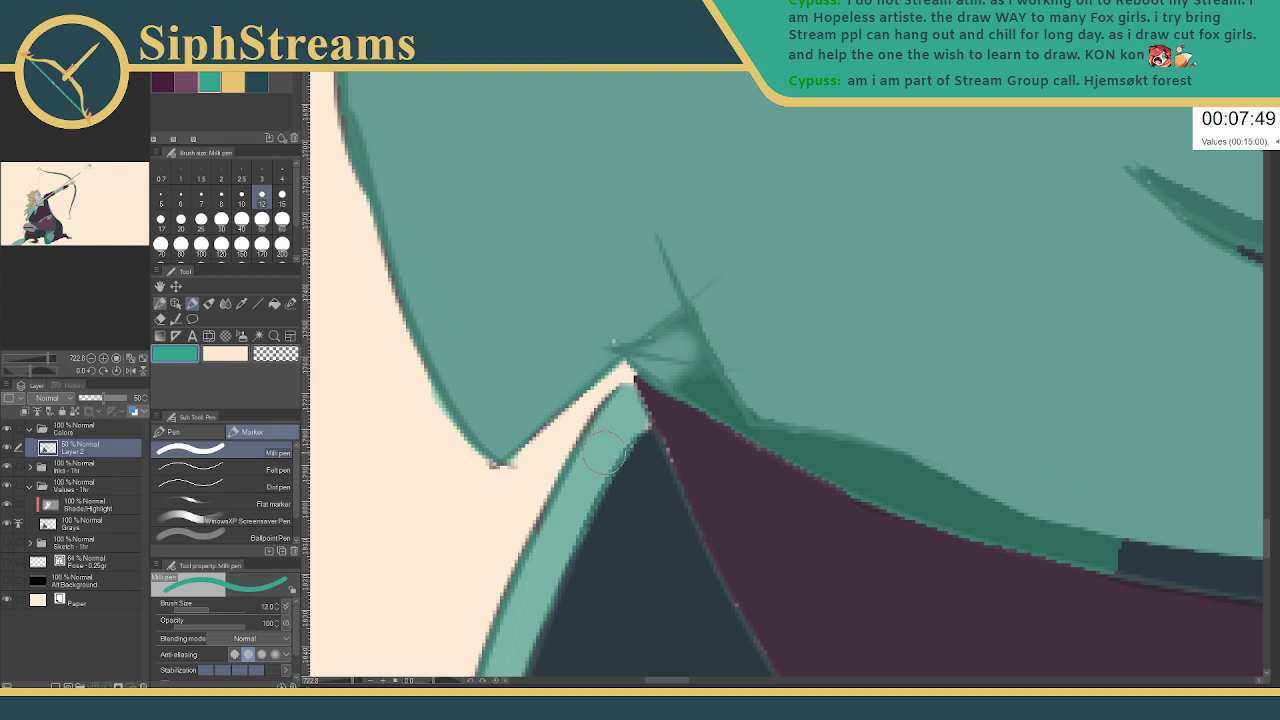
{"action": "left_click_drag", "start_coordinate": [497, 356], "coordinate": [545, 530]}
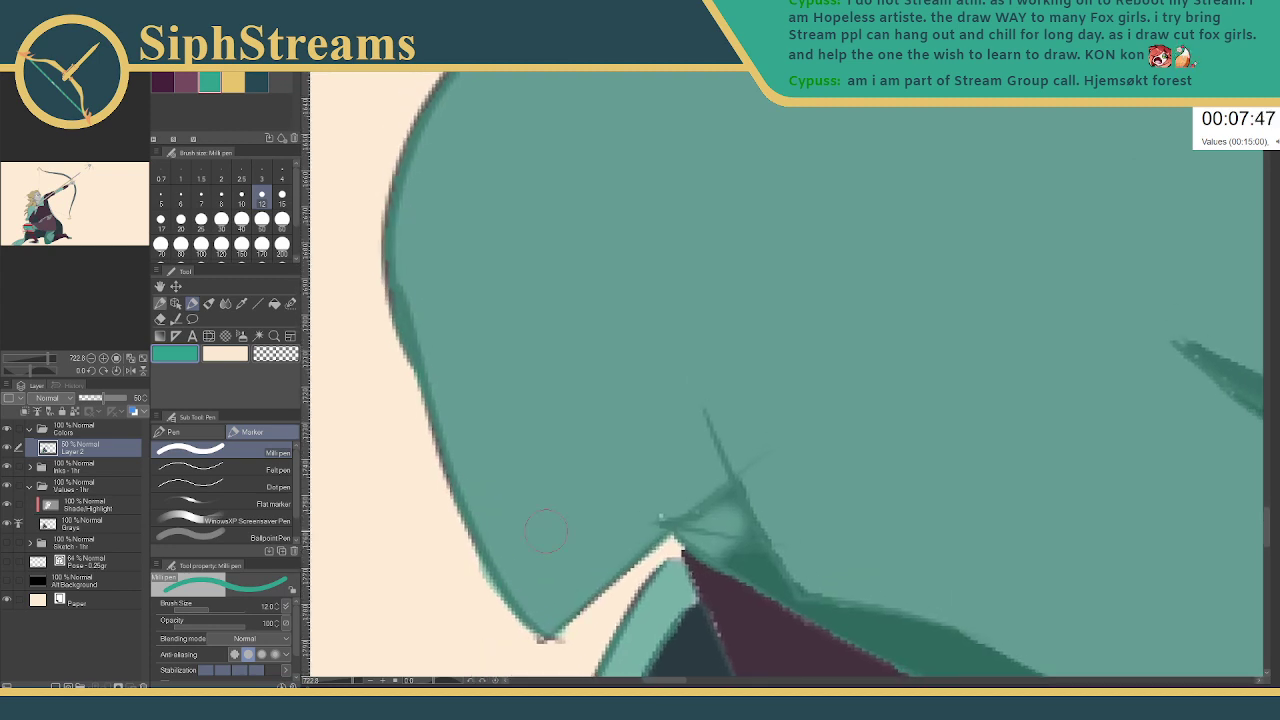
- Paint the dark slit at the tunic skirt's lower hem with mauve
{"action": "scroll", "coordinate": [545, 533], "scroll_direction": "down", "scroll_amount": 5}
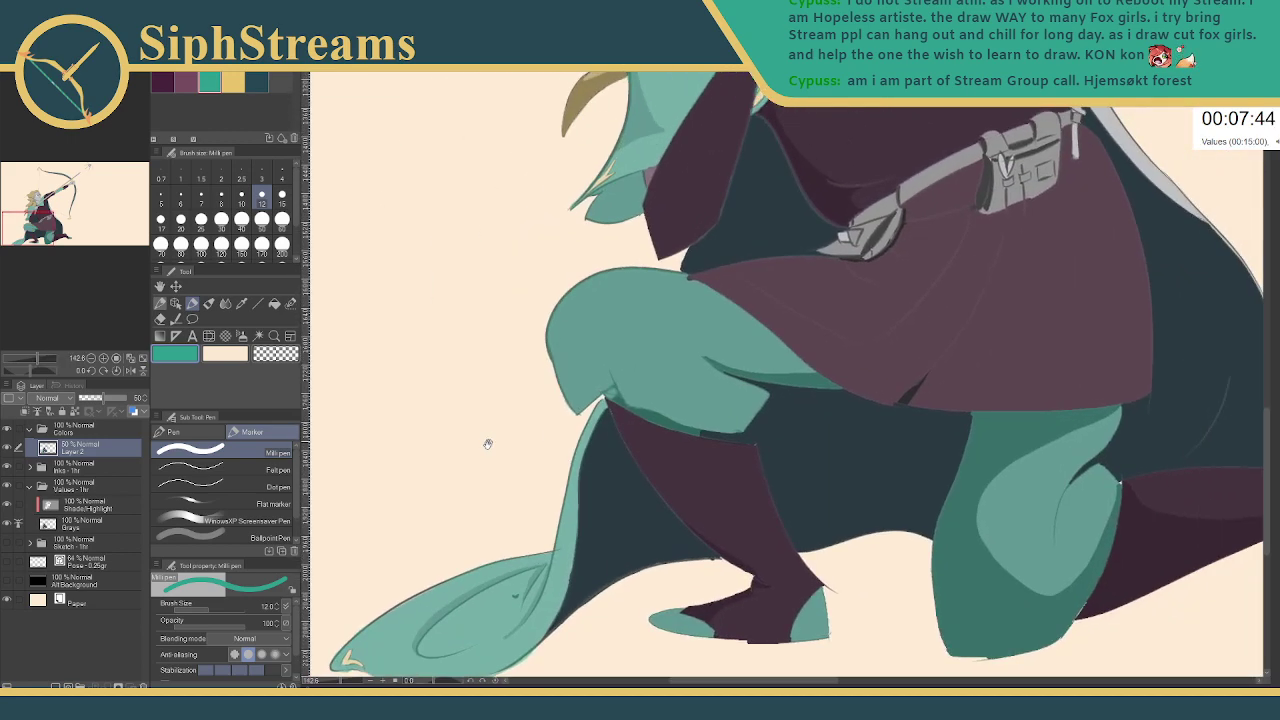
{"action": "left_click_drag", "start_coordinate": [487, 443], "coordinate": [437, 548]}
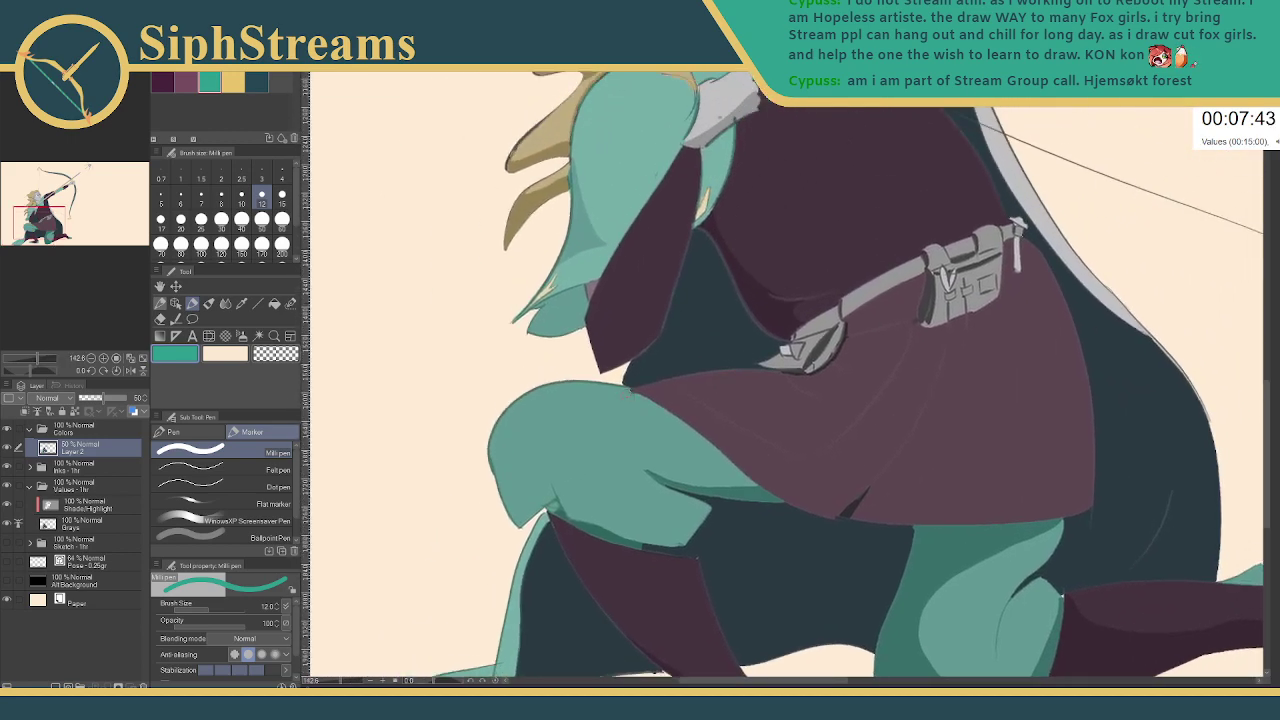
{"action": "left_click_drag", "start_coordinate": [750, 445], "coordinate": [510, 240]}
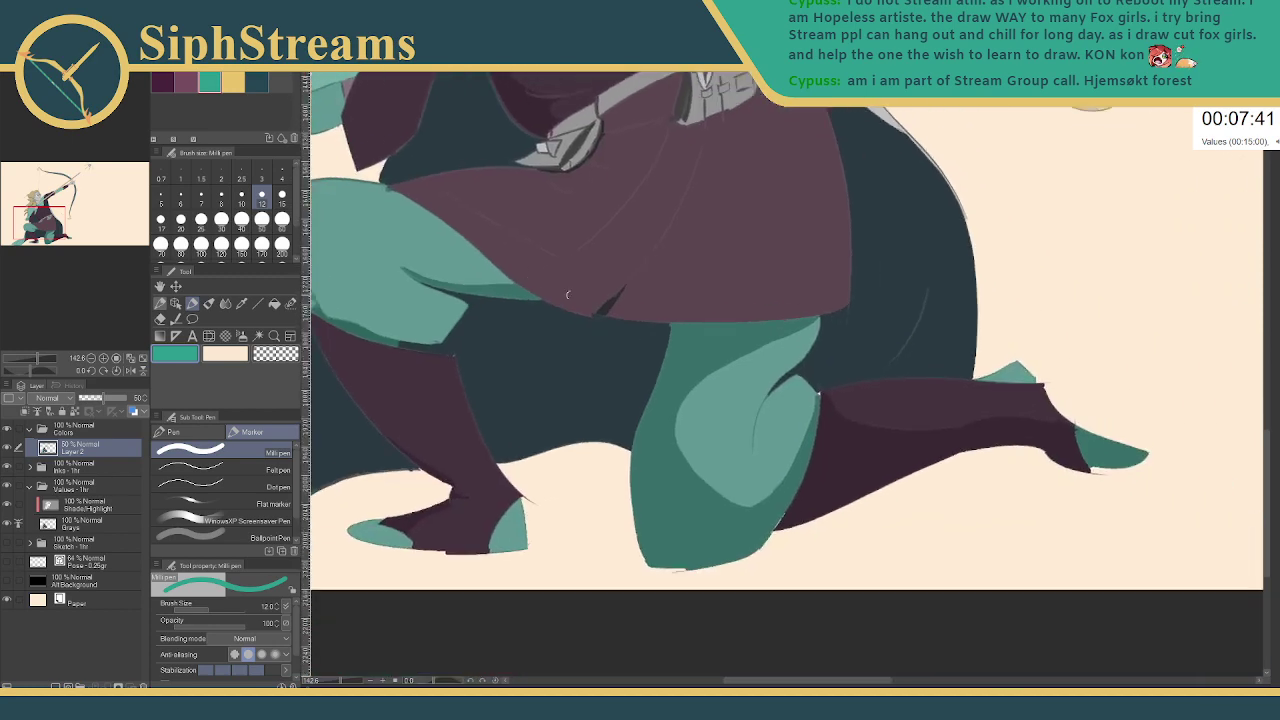
{"action": "left_click_drag", "start_coordinate": [570, 416], "coordinate": [592, 581]}
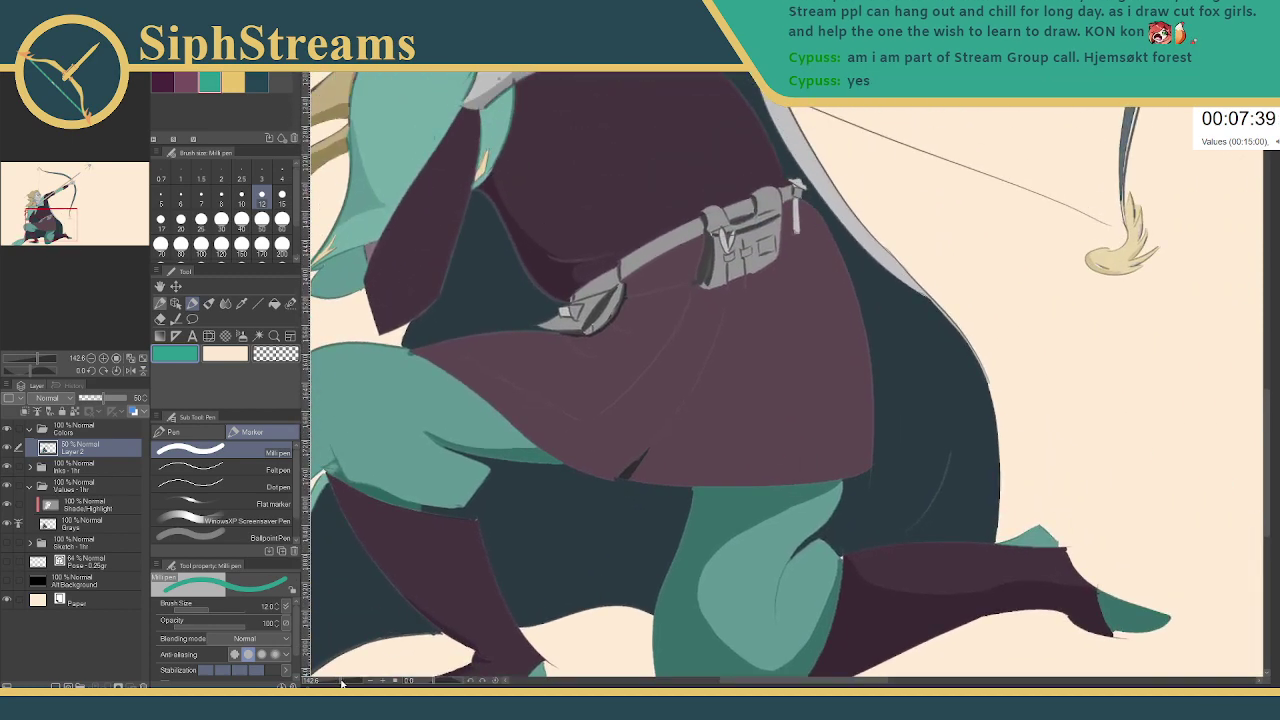
{"action": "key", "text": "ctrl+plus"}
{"action": "key", "text": "ctrl+plus"}
{"action": "mouse_move", "coordinate": [434, 566]}
{"action": "left_mouse_down"}
{"action": "mouse_move", "coordinate": [580, 469]}
{"action": "mouse_move", "coordinate": [578, 507]}
{"action": "left_mouse_up"}
{"action": "left_click", "coordinate": [186, 85]}
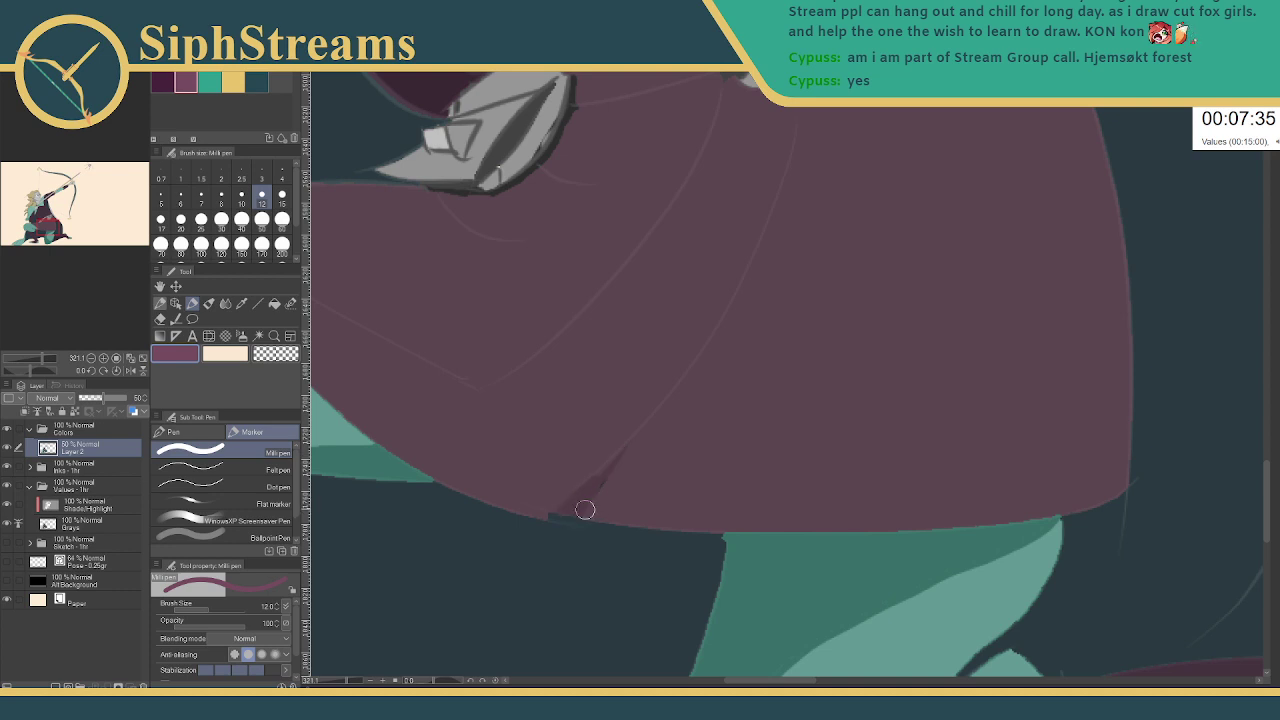
{"action": "mouse_move", "coordinate": [617, 467]}
{"action": "left_mouse_down"}
{"action": "mouse_move", "coordinate": [551, 511]}
{"action": "mouse_move", "coordinate": [563, 514]}
{"action": "left_mouse_up"}
- Paint the front belt pouch and the adjoining stretch of belt yellow
{"action": "left_click_drag", "start_coordinate": [603, 434], "coordinate": [629, 541]}
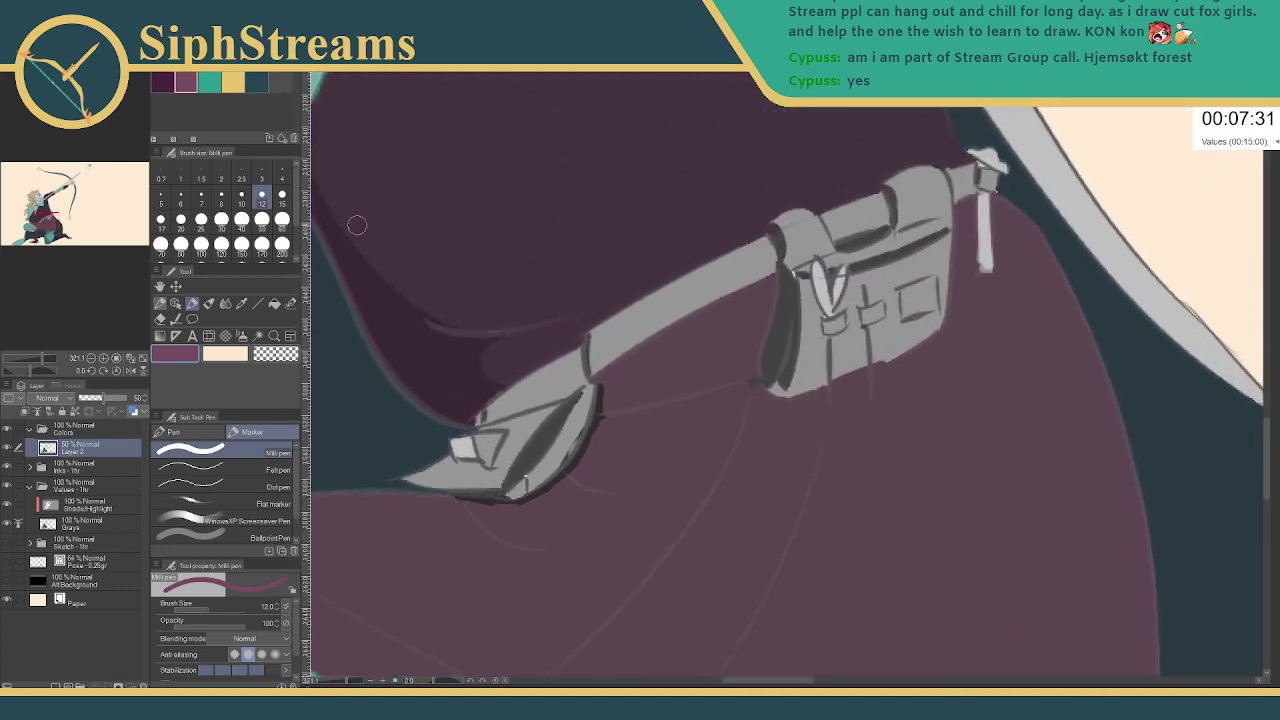
{"action": "left_click", "coordinate": [233, 82]}
{"action": "left_click_drag", "start_coordinate": [493, 293], "coordinate": [676, 362]}
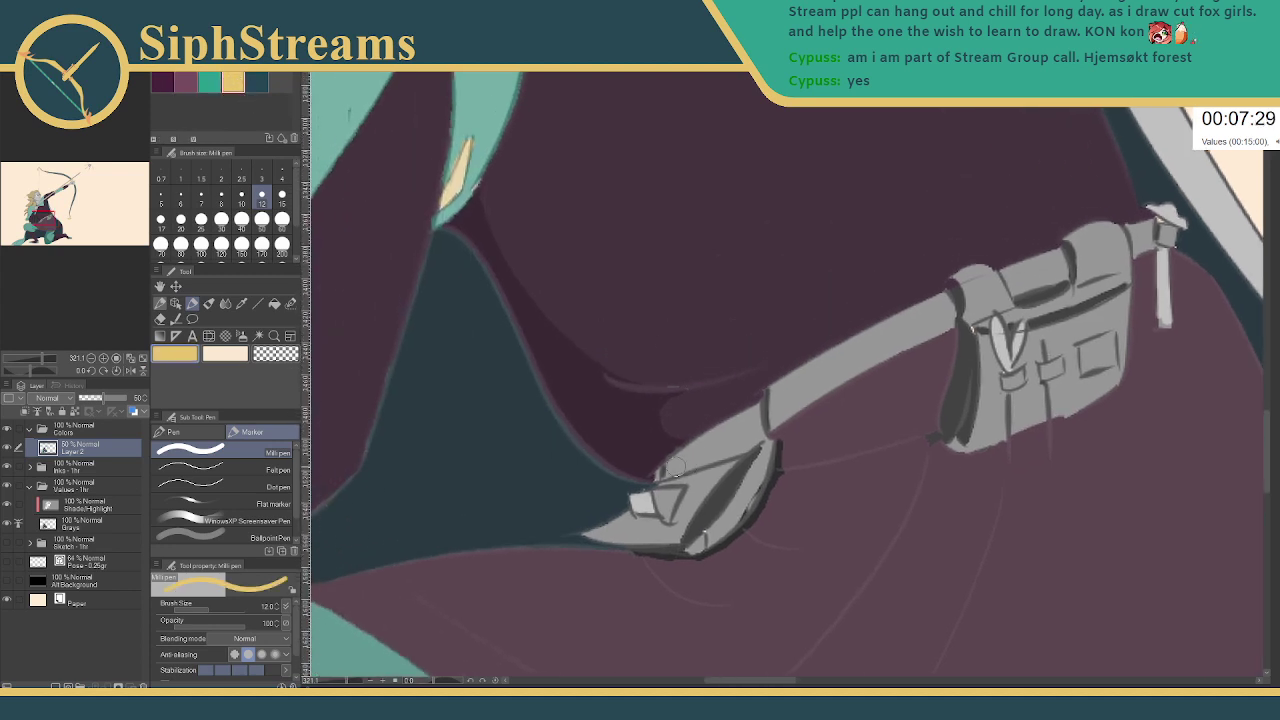
{"action": "mouse_move", "coordinate": [672, 466]}
{"action": "left_mouse_down"}
{"action": "mouse_move", "coordinate": [777, 406]}
{"action": "mouse_move", "coordinate": [660, 471]}
{"action": "mouse_move", "coordinate": [817, 373]}
{"action": "mouse_move", "coordinate": [682, 438]}
{"action": "mouse_move", "coordinate": [873, 346]}
{"action": "left_mouse_up"}
{"action": "mouse_move", "coordinate": [726, 414]}
{"action": "left_mouse_down"}
{"action": "mouse_move", "coordinate": [866, 338]}
{"action": "mouse_move", "coordinate": [812, 364]}
{"action": "mouse_move", "coordinate": [859, 373]}
{"action": "mouse_move", "coordinate": [877, 354]}
{"action": "mouse_move", "coordinate": [708, 446]}
{"action": "mouse_move", "coordinate": [872, 352]}
{"action": "mouse_move", "coordinate": [709, 424]}
{"action": "mouse_move", "coordinate": [737, 408]}
{"action": "mouse_move", "coordinate": [696, 434]}
{"action": "mouse_move", "coordinate": [701, 448]}
{"action": "mouse_move", "coordinate": [727, 430]}
{"action": "mouse_move", "coordinate": [660, 484]}
{"action": "mouse_move", "coordinate": [570, 543]}
{"action": "mouse_move", "coordinate": [596, 522]}
{"action": "mouse_move", "coordinate": [564, 520]}
{"action": "mouse_move", "coordinate": [577, 520]}
{"action": "mouse_move", "coordinate": [553, 553]}
{"action": "mouse_move", "coordinate": [520, 570]}
{"action": "mouse_move", "coordinate": [621, 500]}
{"action": "mouse_move", "coordinate": [558, 544]}
{"action": "mouse_move", "coordinate": [627, 501]}
{"action": "mouse_move", "coordinate": [704, 481]}
{"action": "mouse_move", "coordinate": [688, 520]}
{"action": "mouse_move", "coordinate": [694, 493]}
{"action": "mouse_move", "coordinate": [632, 554]}
{"action": "mouse_move", "coordinate": [656, 514]}
{"action": "mouse_move", "coordinate": [608, 576]}
{"action": "mouse_move", "coordinate": [650, 550]}
{"action": "mouse_move", "coordinate": [618, 578]}
{"action": "mouse_move", "coordinate": [684, 516]}
{"action": "mouse_move", "coordinate": [536, 570]}
{"action": "mouse_move", "coordinate": [596, 569]}
{"action": "mouse_move", "coordinate": [555, 564]}
{"action": "mouse_move", "coordinate": [619, 549]}
{"action": "mouse_move", "coordinate": [607, 563]}
{"action": "mouse_move", "coordinate": [551, 567]}
{"action": "mouse_move", "coordinate": [592, 584]}
{"action": "mouse_move", "coordinate": [558, 578]}
{"action": "mouse_move", "coordinate": [608, 572]}
{"action": "mouse_move", "coordinate": [584, 584]}
{"action": "mouse_move", "coordinate": [556, 572]}
{"action": "left_mouse_up"}
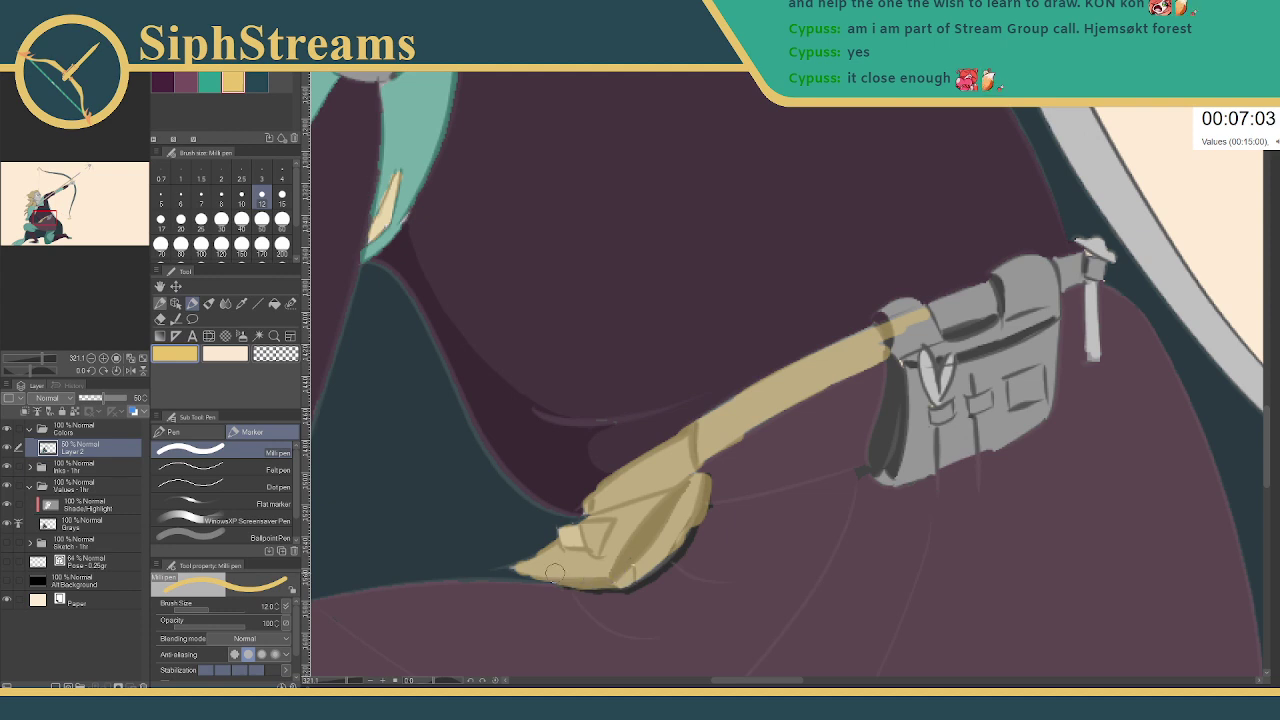
- Paint the rest of the belt and the two loops holding the large pouch yellow
{"action": "left_click_drag", "start_coordinate": [812, 440], "coordinate": [560, 517]}
{"action": "mouse_move", "coordinate": [707, 391]}
{"action": "left_mouse_down"}
{"action": "mouse_move", "coordinate": [618, 438]}
{"action": "mouse_move", "coordinate": [773, 378]}
{"action": "mouse_move", "coordinate": [650, 411]}
{"action": "mouse_move", "coordinate": [749, 366]}
{"action": "mouse_move", "coordinate": [710, 376]}
{"action": "mouse_move", "coordinate": [829, 341]}
{"action": "mouse_move", "coordinate": [821, 358]}
{"action": "mouse_move", "coordinate": [748, 359]}
{"action": "mouse_move", "coordinate": [795, 345]}
{"action": "left_mouse_up"}
{"action": "mouse_move", "coordinate": [630, 400]}
{"action": "left_mouse_down"}
{"action": "mouse_move", "coordinate": [662, 388]}
{"action": "mouse_move", "coordinate": [656, 408]}
{"action": "left_mouse_up"}
{"action": "left_click_drag", "start_coordinate": [824, 353], "coordinate": [845, 349]}
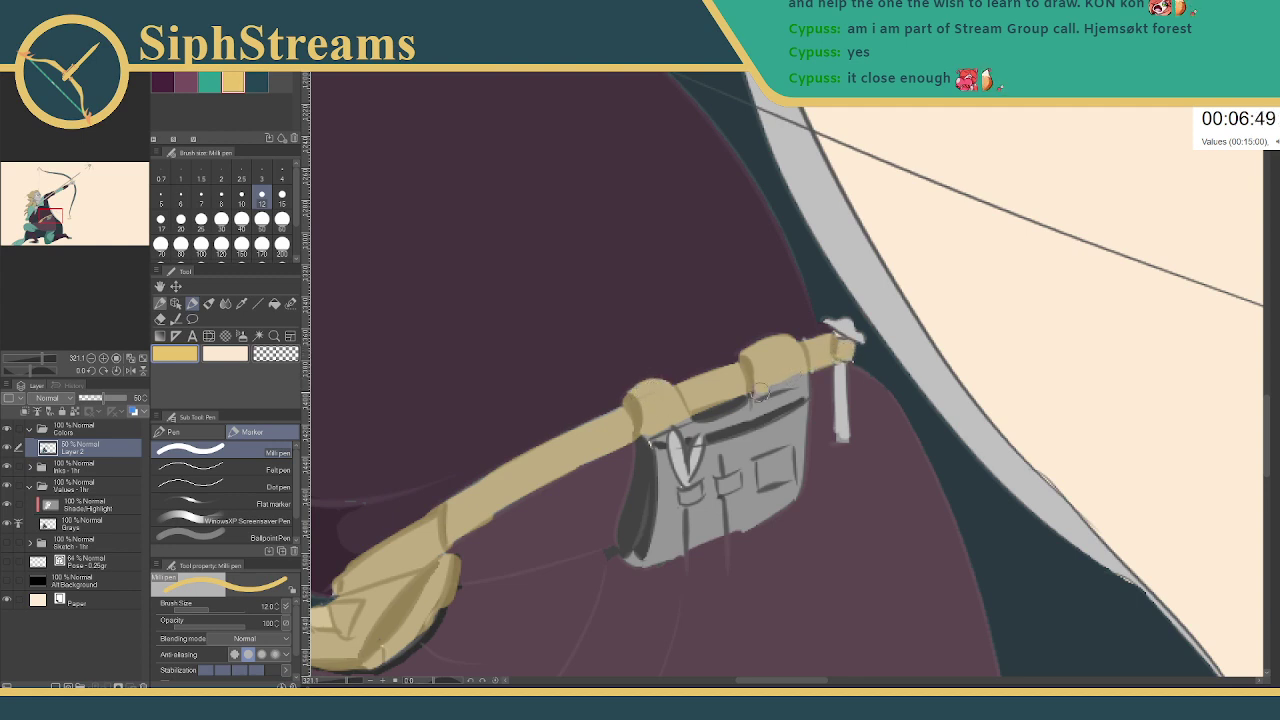
- Paint the large belt pouch yellow, covering its flap, side panel and pocketed front
{"action": "mouse_move", "coordinate": [766, 393]}
{"action": "left_mouse_down"}
{"action": "mouse_move", "coordinate": [734, 423]}
{"action": "mouse_move", "coordinate": [742, 399]}
{"action": "mouse_move", "coordinate": [782, 436]}
{"action": "left_mouse_up"}
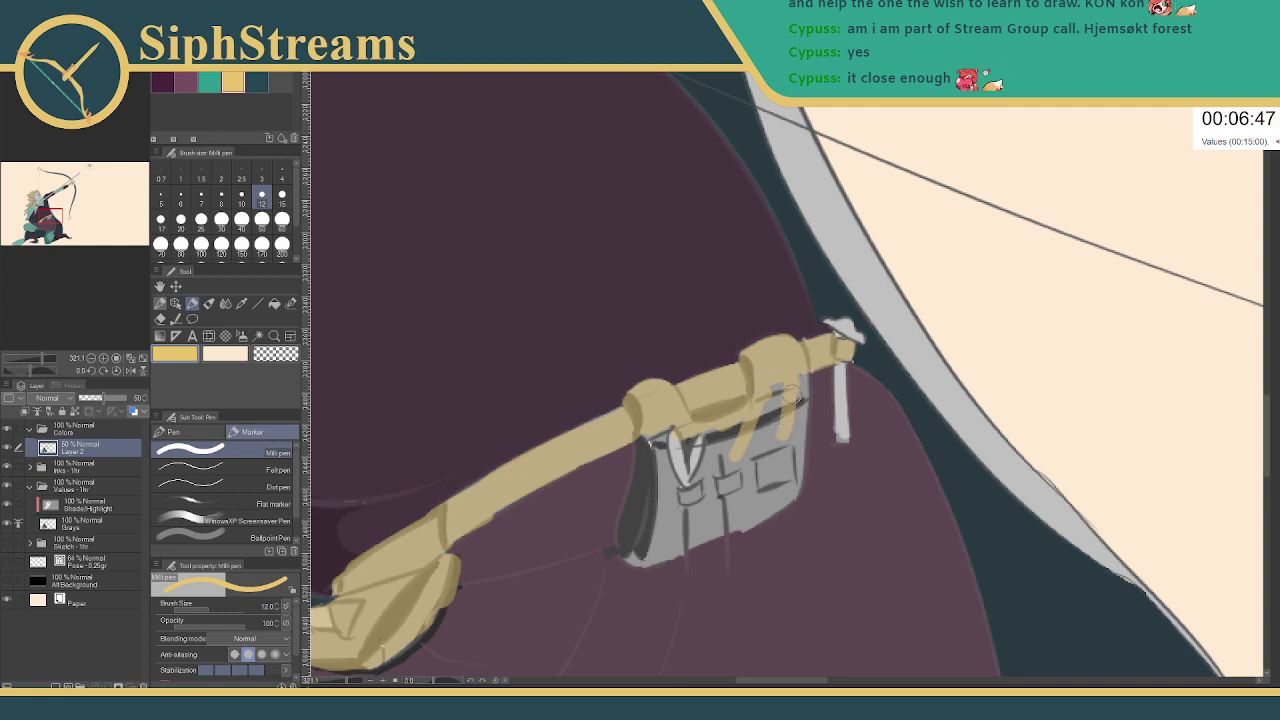
{"action": "key", "text": "ctrl+z"}
{"action": "key", "text": "ctrl+z"}
{"action": "key", "text": "ctrl+z"}
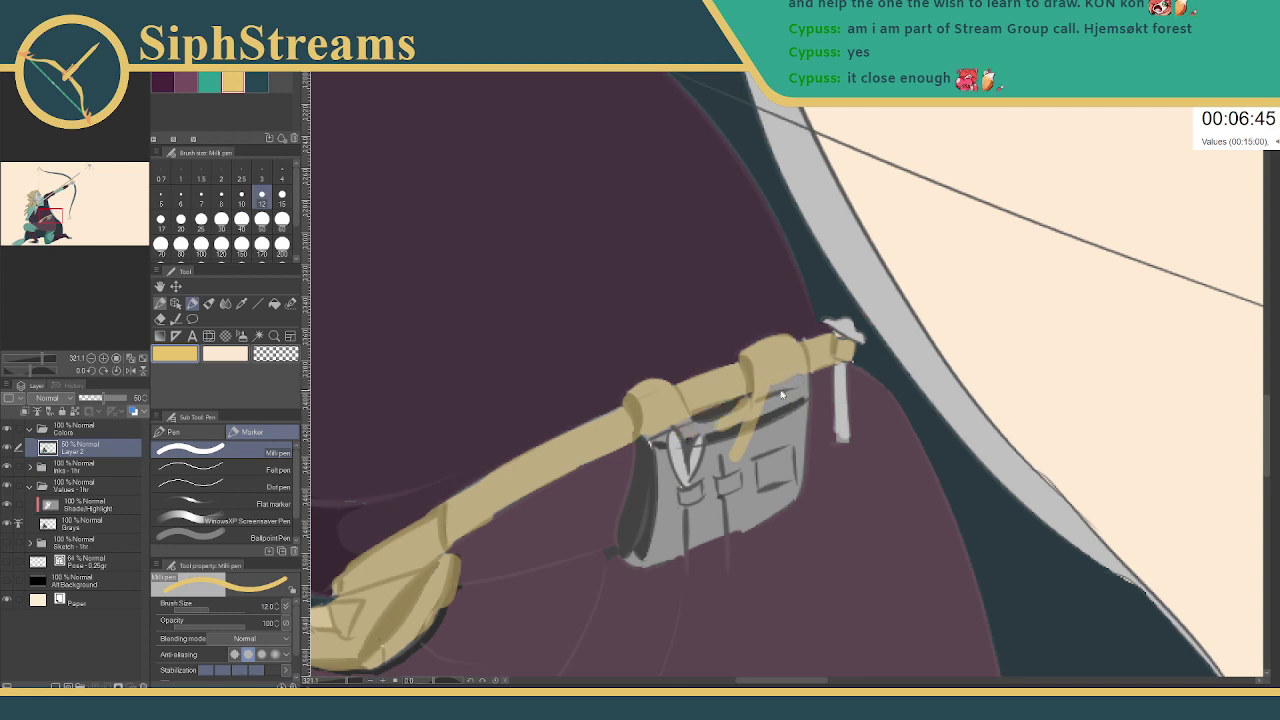
{"action": "mouse_move", "coordinate": [748, 394]}
{"action": "left_mouse_down"}
{"action": "mouse_move", "coordinate": [725, 440]}
{"action": "mouse_move", "coordinate": [680, 417]}
{"action": "mouse_move", "coordinate": [735, 431]}
{"action": "mouse_move", "coordinate": [692, 433]}
{"action": "mouse_move", "coordinate": [794, 377]}
{"action": "mouse_move", "coordinate": [797, 448]}
{"action": "left_mouse_up"}
{"action": "mouse_move", "coordinate": [799, 390]}
{"action": "left_mouse_down"}
{"action": "mouse_move", "coordinate": [790, 479]}
{"action": "mouse_move", "coordinate": [797, 444]}
{"action": "mouse_move", "coordinate": [798, 462]}
{"action": "mouse_move", "coordinate": [778, 495]}
{"action": "left_mouse_up"}
{"action": "mouse_move", "coordinate": [652, 434]}
{"action": "left_mouse_down"}
{"action": "mouse_move", "coordinate": [650, 512]}
{"action": "mouse_move", "coordinate": [639, 444]}
{"action": "mouse_move", "coordinate": [633, 528]}
{"action": "mouse_move", "coordinate": [644, 499]}
{"action": "mouse_move", "coordinate": [632, 554]}
{"action": "left_mouse_up"}
{"action": "mouse_move", "coordinate": [620, 504]}
{"action": "left_mouse_down"}
{"action": "mouse_move", "coordinate": [626, 556]}
{"action": "mouse_move", "coordinate": [645, 550]}
{"action": "left_mouse_up"}
{"action": "left_click_drag", "start_coordinate": [642, 504], "coordinate": [646, 550]}
{"action": "mouse_move", "coordinate": [658, 444]}
{"action": "left_mouse_down"}
{"action": "mouse_move", "coordinate": [685, 419]}
{"action": "mouse_move", "coordinate": [707, 432]}
{"action": "mouse_move", "coordinate": [702, 481]}
{"action": "mouse_move", "coordinate": [650, 520]}
{"action": "mouse_move", "coordinate": [704, 506]}
{"action": "mouse_move", "coordinate": [716, 524]}
{"action": "mouse_move", "coordinate": [647, 559]}
{"action": "mouse_move", "coordinate": [747, 495]}
{"action": "mouse_move", "coordinate": [684, 540]}
{"action": "mouse_move", "coordinate": [758, 493]}
{"action": "mouse_move", "coordinate": [644, 556]}
{"action": "mouse_move", "coordinate": [758, 512]}
{"action": "left_mouse_up"}
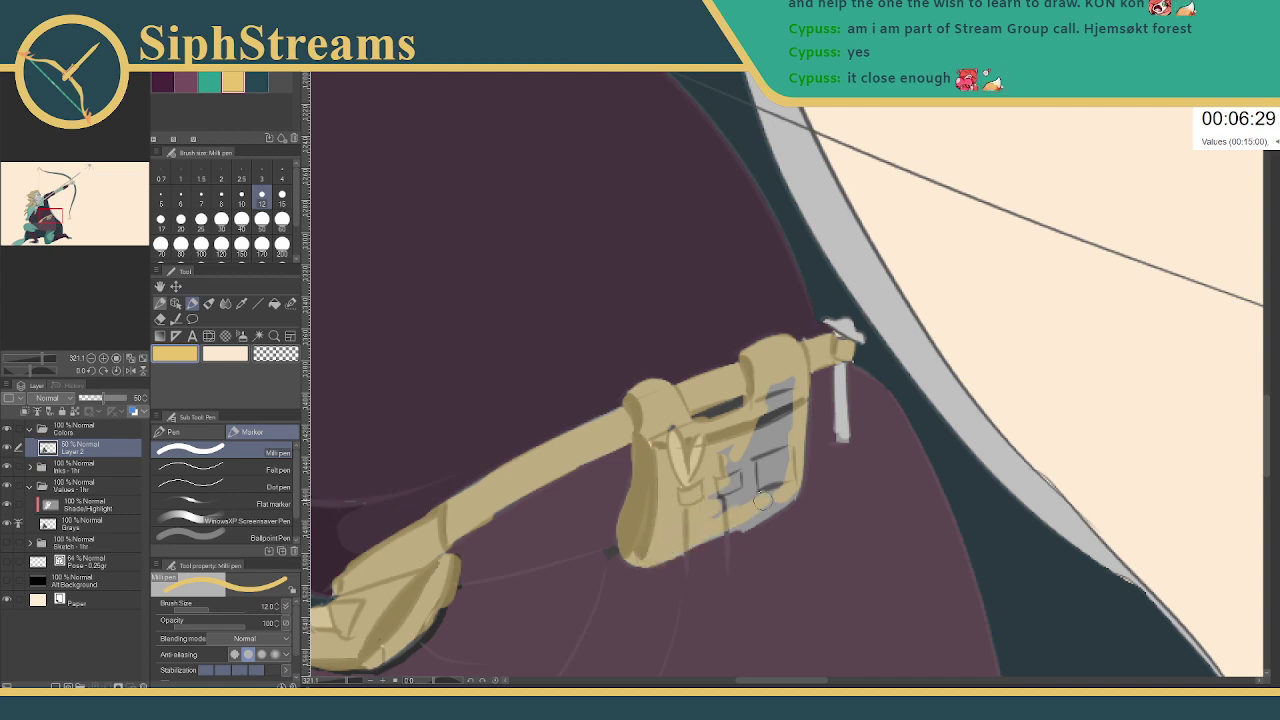
{"action": "mouse_move", "coordinate": [688, 548]}
{"action": "left_mouse_down"}
{"action": "mouse_move", "coordinate": [756, 517]}
{"action": "mouse_move", "coordinate": [713, 528]}
{"action": "mouse_move", "coordinate": [792, 487]}
{"action": "mouse_move", "coordinate": [710, 511]}
{"action": "mouse_move", "coordinate": [767, 443]}
{"action": "mouse_move", "coordinate": [675, 427]}
{"action": "mouse_move", "coordinate": [772, 406]}
{"action": "mouse_move", "coordinate": [779, 385]}
{"action": "mouse_move", "coordinate": [771, 454]}
{"action": "mouse_move", "coordinate": [761, 446]}
{"action": "mouse_move", "coordinate": [779, 432]}
{"action": "mouse_move", "coordinate": [786, 459]}
{"action": "mouse_move", "coordinate": [788, 384]}
{"action": "left_mouse_up"}
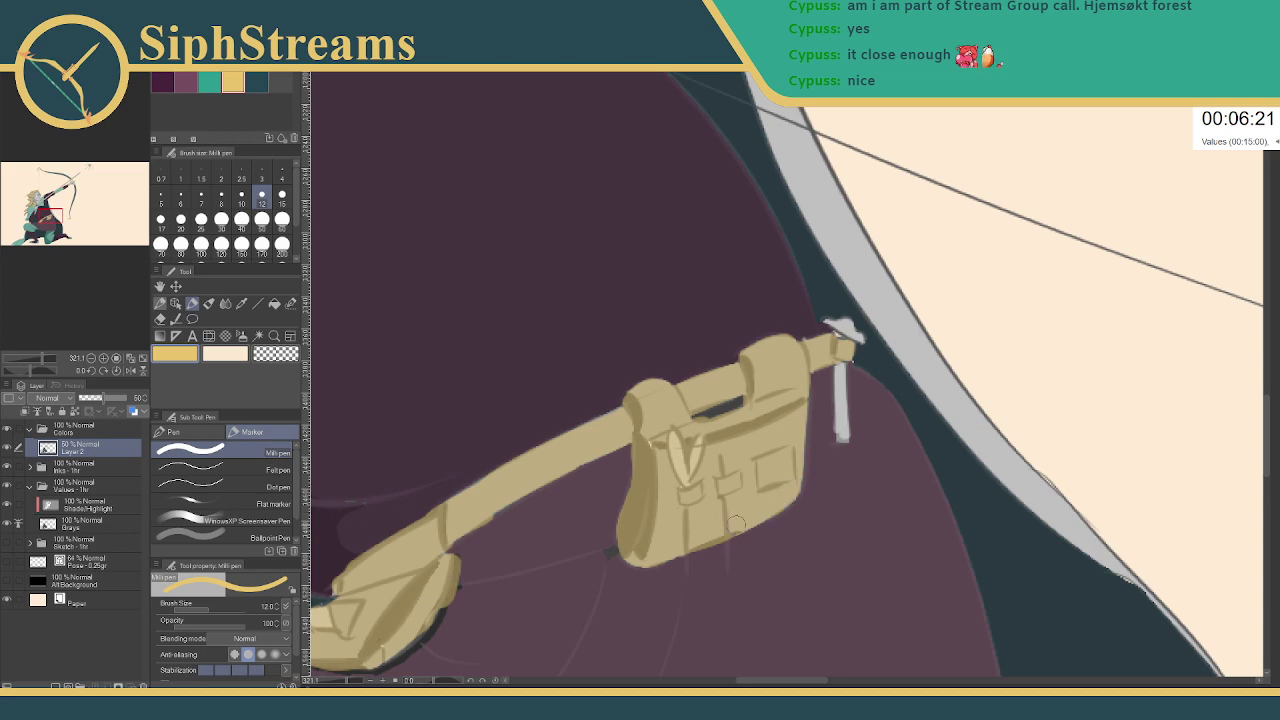
- Paint the dark gap between the belt and the large pouch with mauve using a size 5 pen
{"action": "left_click", "coordinate": [185, 82]}
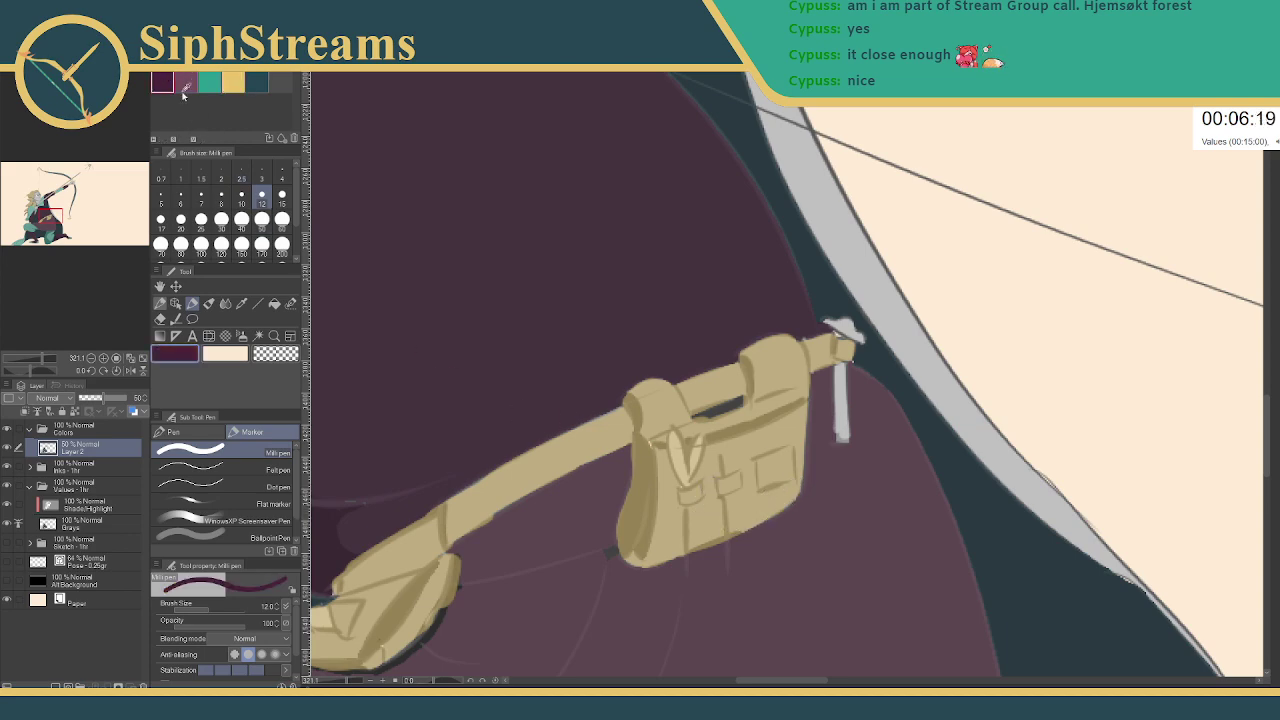
{"action": "left_click_drag", "start_coordinate": [548, 312], "coordinate": [611, 373]}
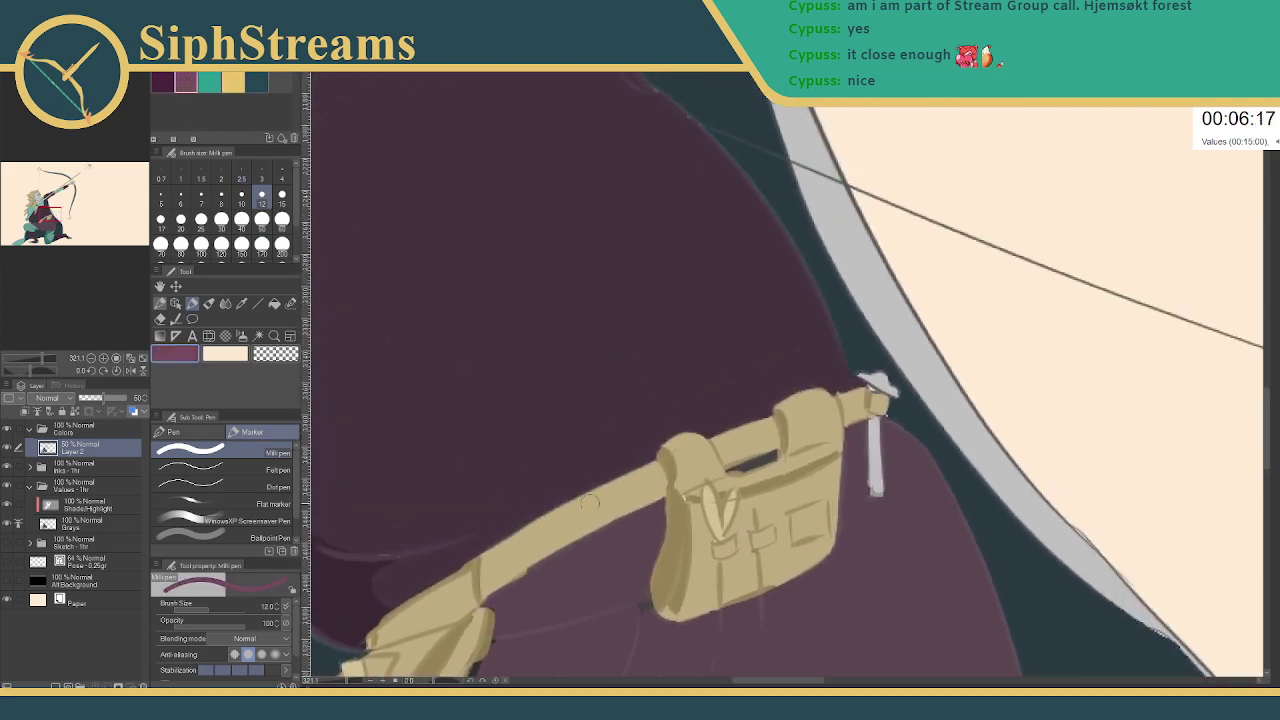
{"action": "left_click", "coordinate": [349, 683]}
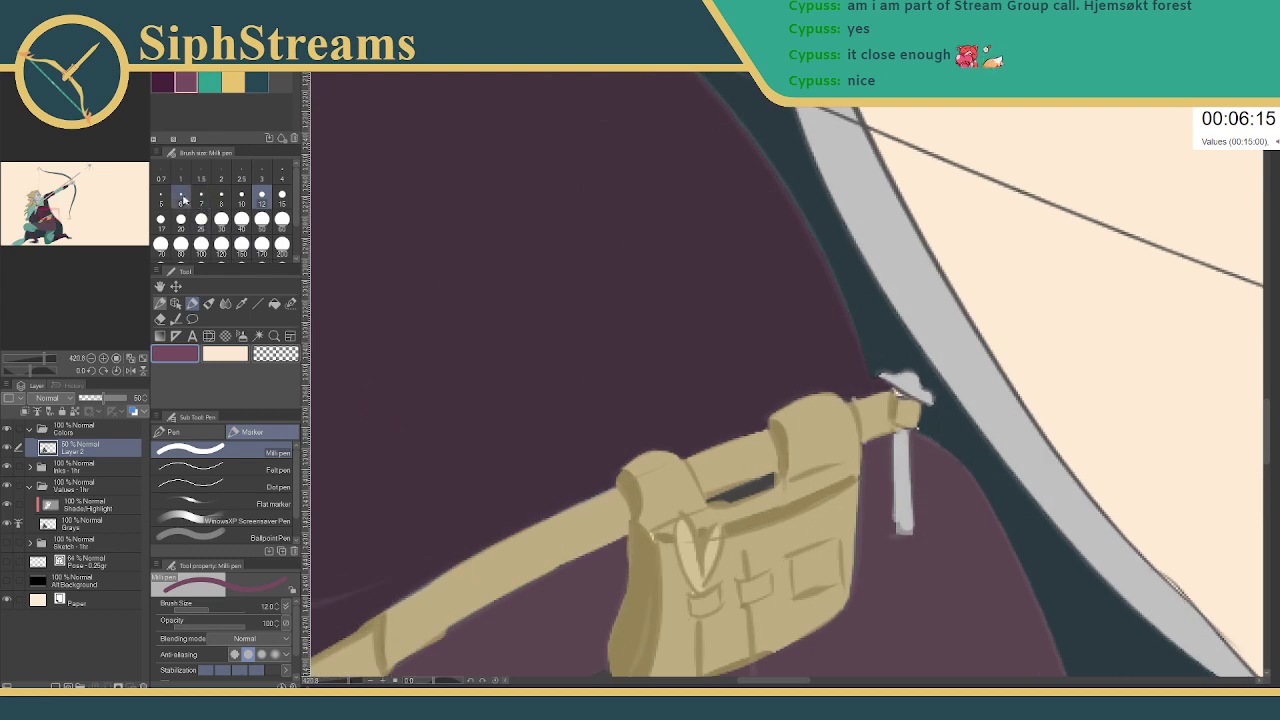
{"action": "left_click", "coordinate": [161, 198]}
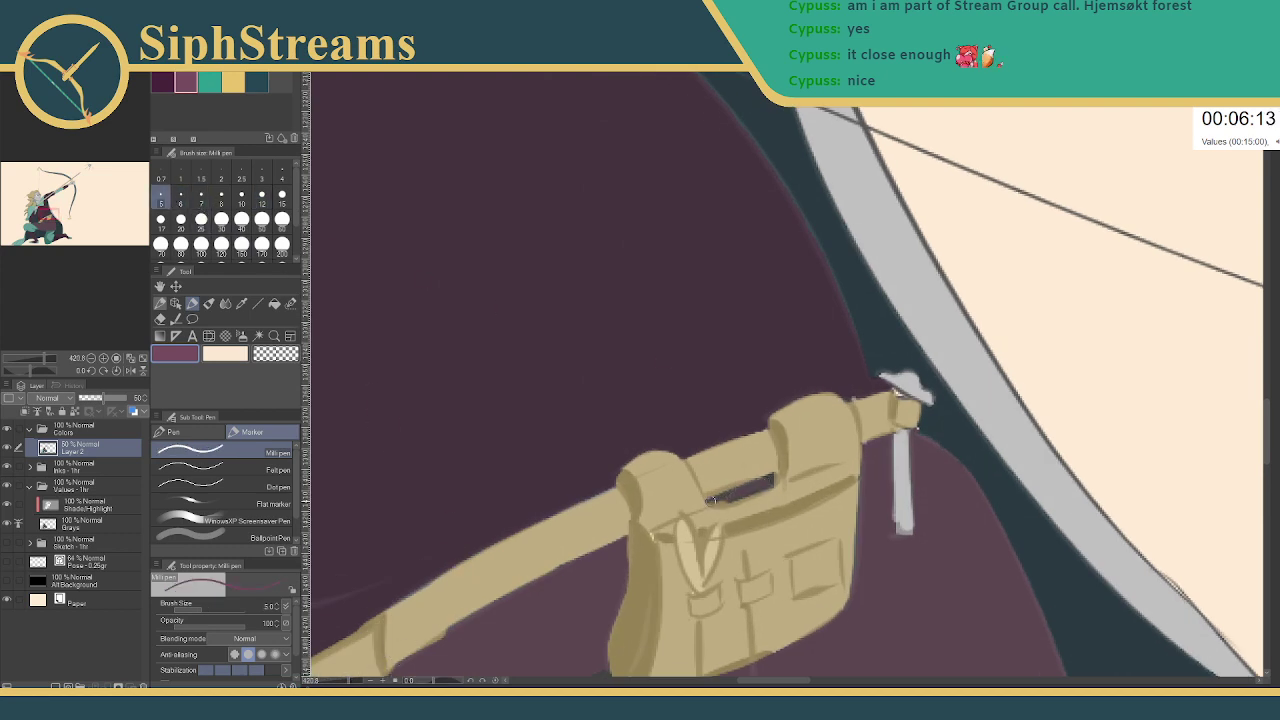
{"action": "mouse_move", "coordinate": [716, 502]}
{"action": "left_mouse_down"}
{"action": "mouse_move", "coordinate": [772, 480]}
{"action": "mouse_move", "coordinate": [730, 491]}
{"action": "mouse_move", "coordinate": [740, 398]}
{"action": "mouse_move", "coordinate": [617, 455]}
{"action": "left_mouse_up"}
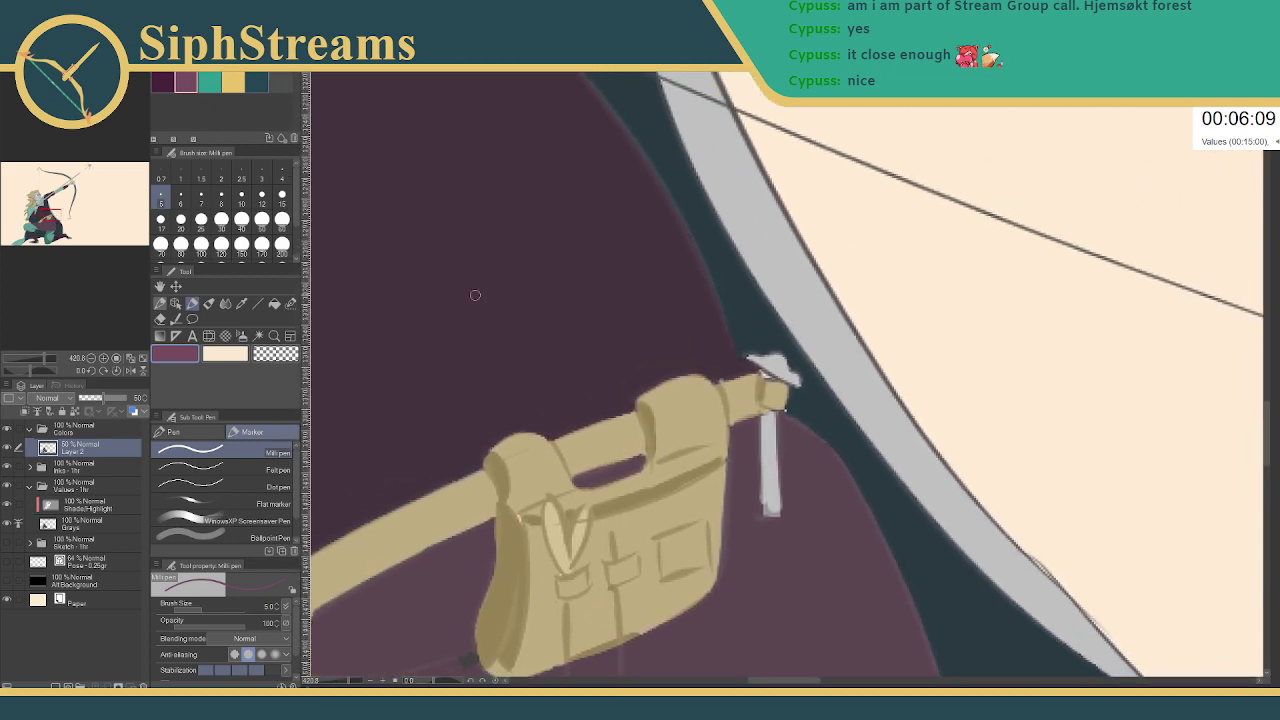
- Paint the knot at the belt's back end and its hanging strap yellow
{"action": "left_click", "coordinate": [236, 81]}
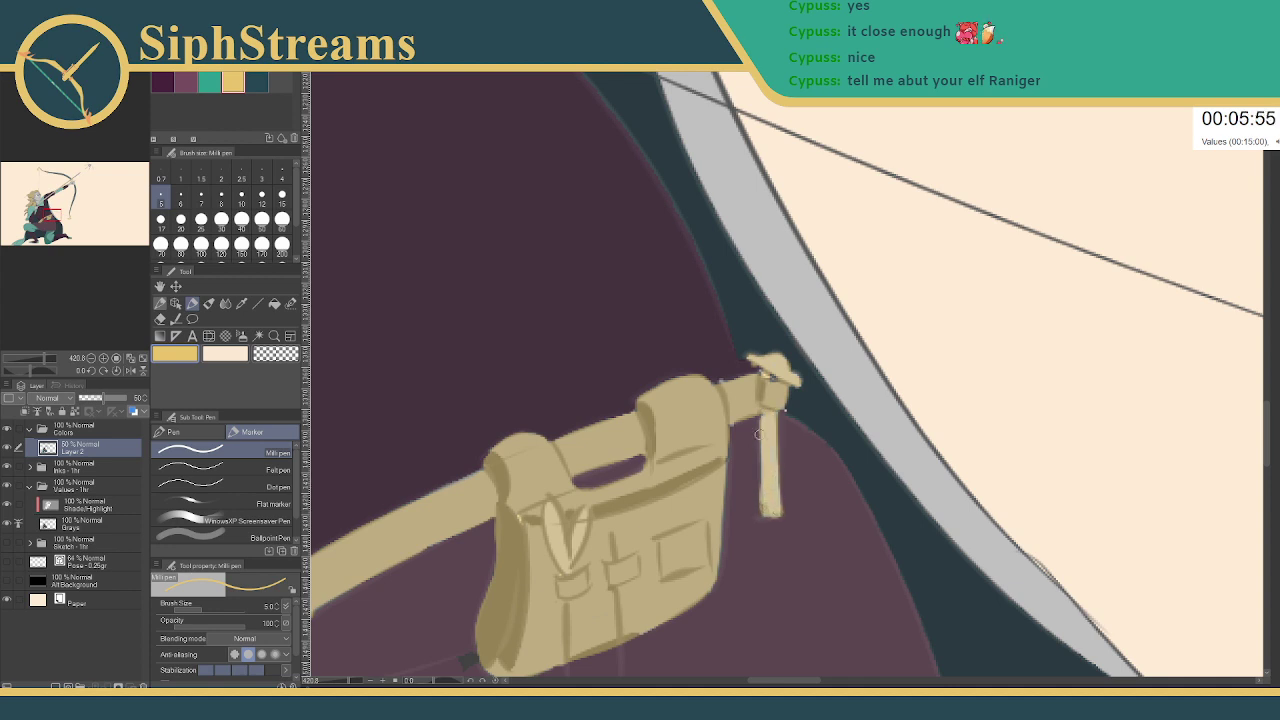
{"action": "left_click_drag", "start_coordinate": [350, 681], "coordinate": [331, 681]}
{"action": "scroll", "coordinate": [332, 681], "scroll_direction": "up", "scroll_amount": 2}
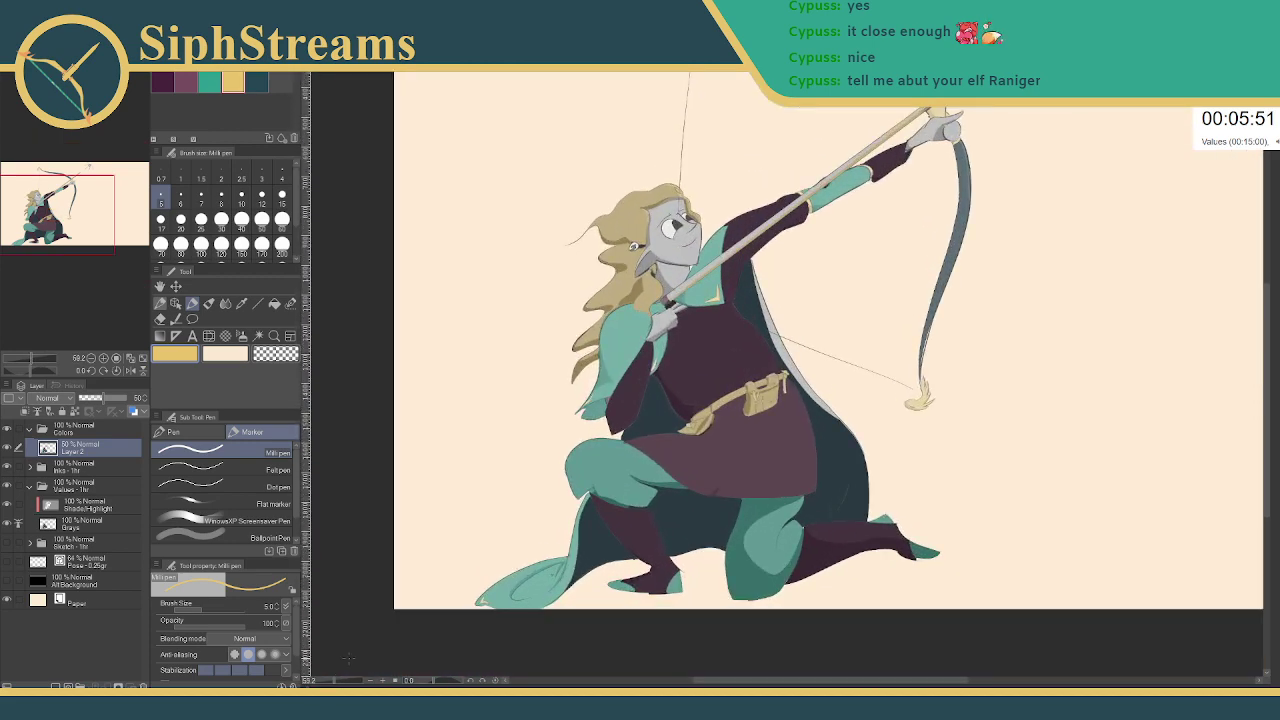
- Fill the gray edge strip of the cloak behind the torso with teal, using the Fill tool that refers to other layers
{"action": "left_click_drag", "start_coordinate": [531, 497], "coordinate": [422, 662]}
{"action": "left_click_drag", "start_coordinate": [506, 530], "coordinate": [437, 474]}
{"action": "left_click_drag", "start_coordinate": [432, 681], "coordinate": [436, 681]}
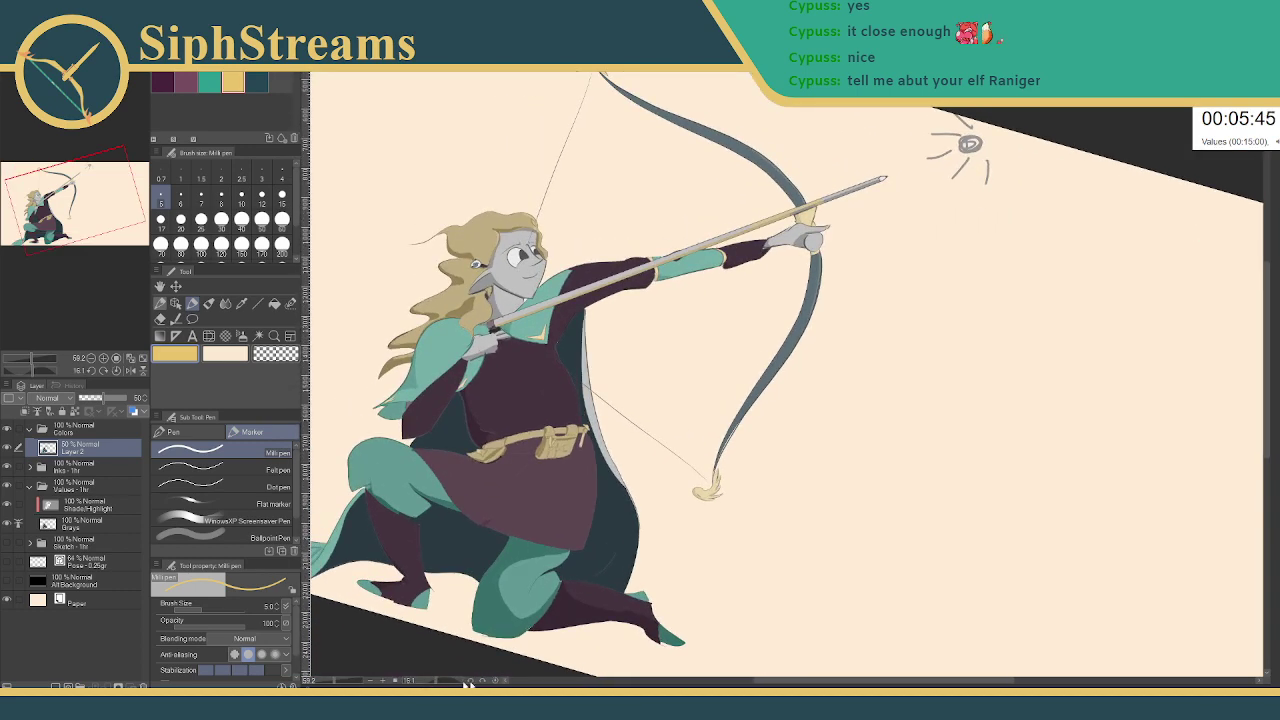
{"action": "left_click", "coordinate": [495, 681]}
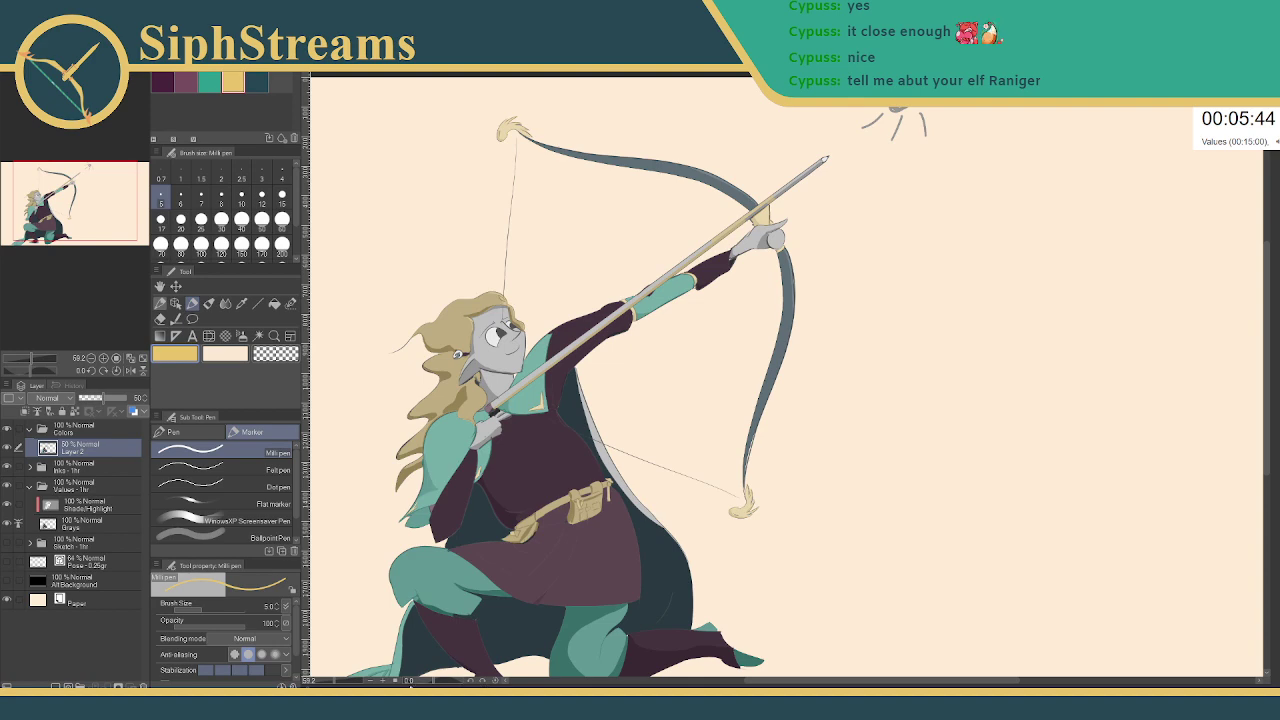
{"action": "left_click", "coordinate": [341, 682]}
{"action": "left_click_drag", "start_coordinate": [415, 556], "coordinate": [646, 417]}
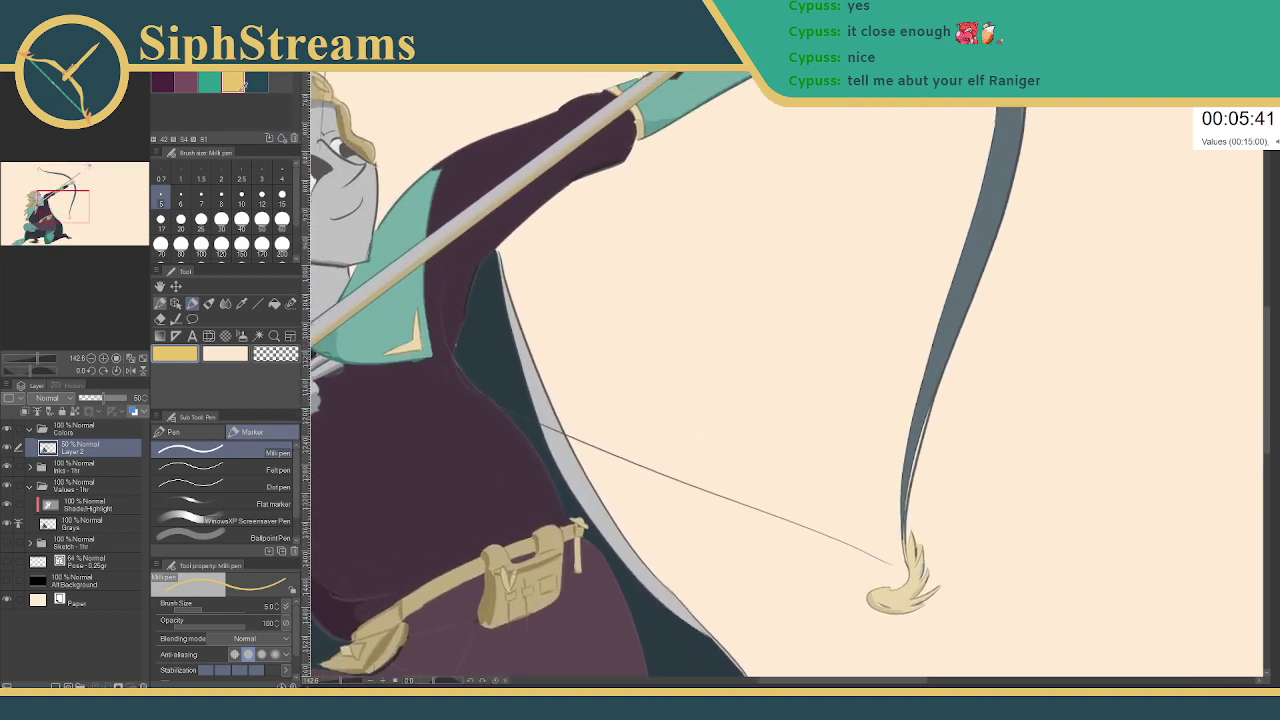
{"action": "left_click", "coordinate": [274, 303]}
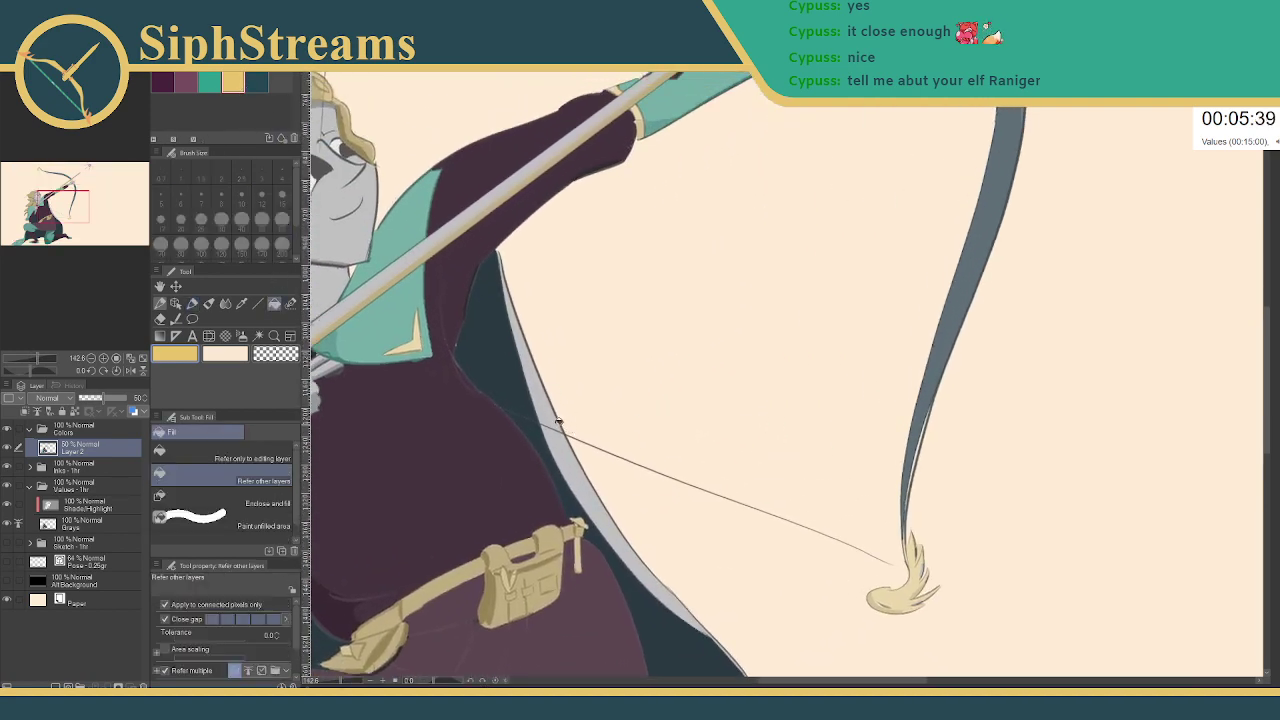
{"action": "left_click", "coordinate": [209, 82]}
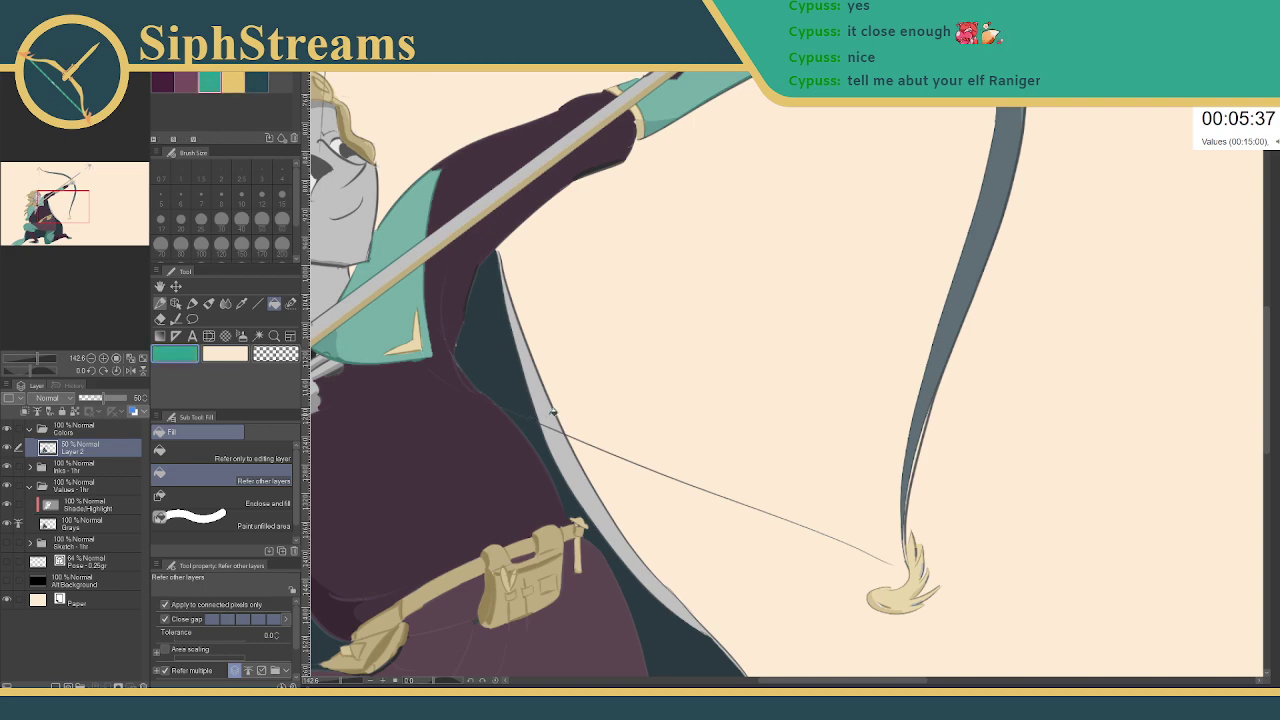
{"action": "left_click", "coordinate": [552, 414]}
- Fill the archer's bow-holding hand with teal, covering both the hand and the rounded fist
{"action": "mouse_move", "coordinate": [598, 421]}
{"action": "left_mouse_down"}
{"action": "mouse_move", "coordinate": [583, 369]}
{"action": "mouse_move", "coordinate": [723, 137]}
{"action": "mouse_move", "coordinate": [720, 165]}
{"action": "left_mouse_up"}
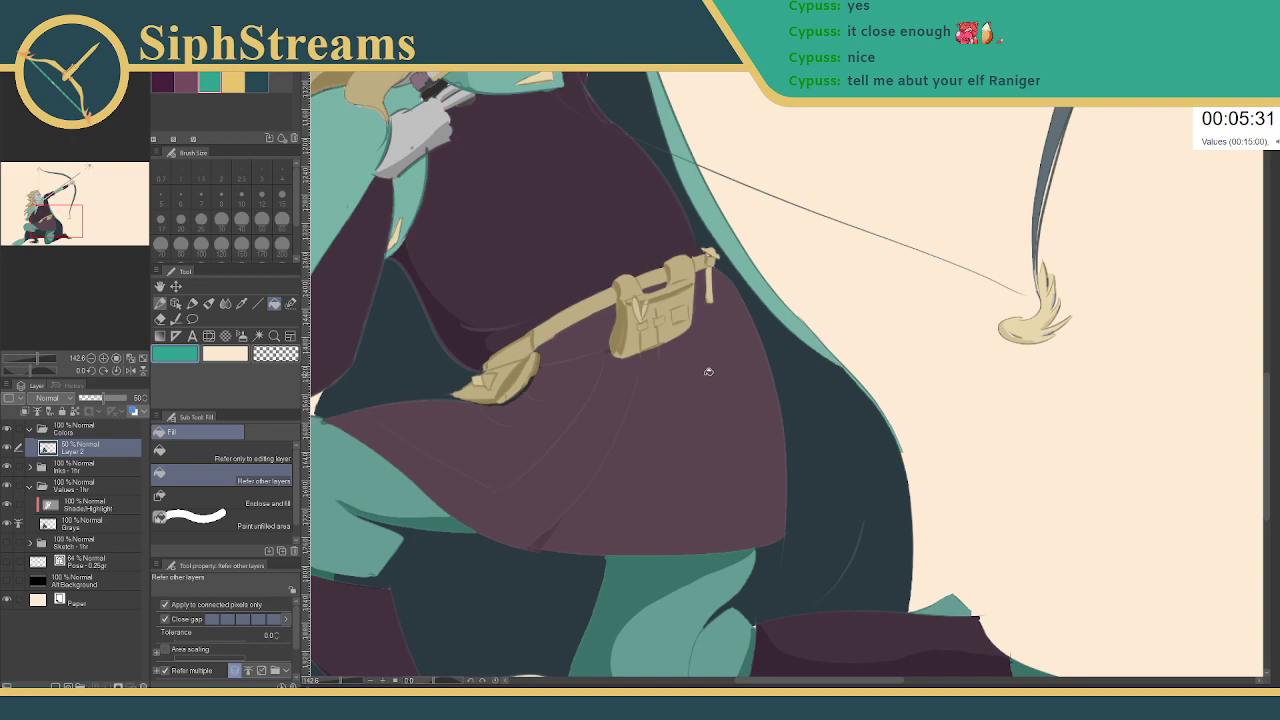
{"action": "left_click_drag", "start_coordinate": [713, 189], "coordinate": [884, 271]}
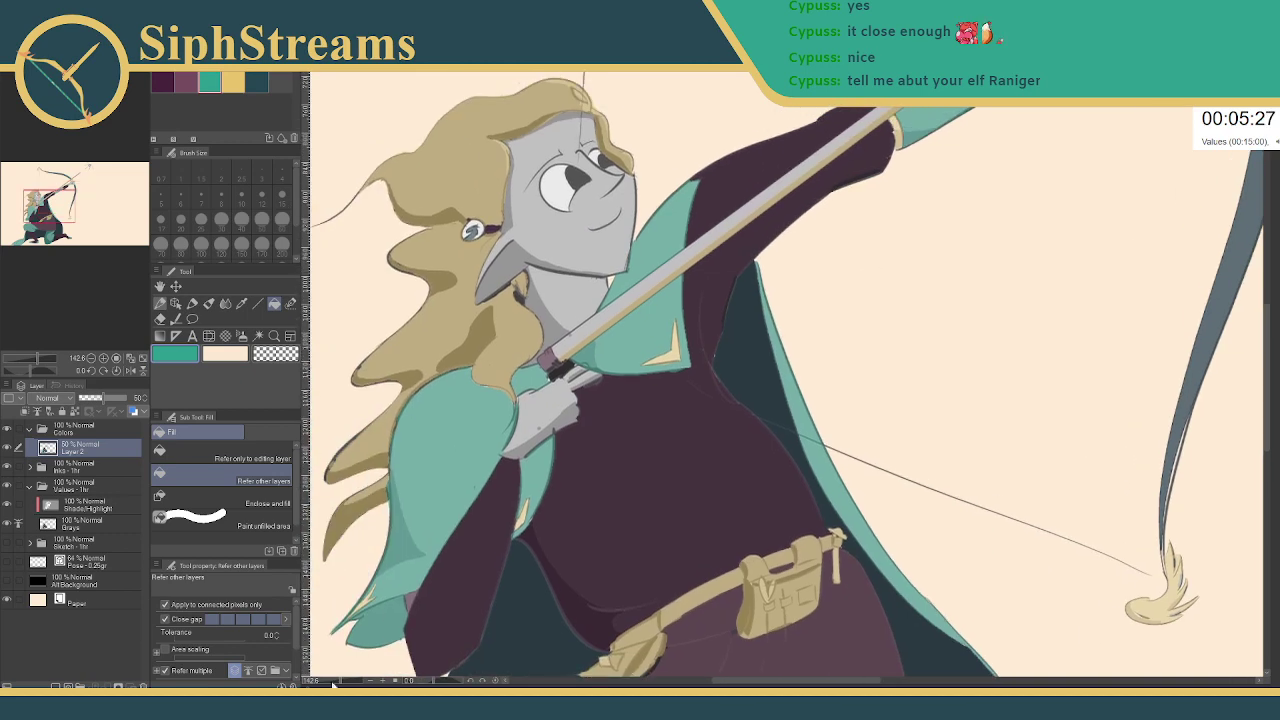
{"action": "mouse_move", "coordinate": [340, 681]}
{"action": "left_mouse_down"}
{"action": "mouse_move", "coordinate": [329, 680]}
{"action": "mouse_move", "coordinate": [340, 680]}
{"action": "left_mouse_up"}
{"action": "left_click_drag", "start_coordinate": [780, 218], "coordinate": [527, 590]}
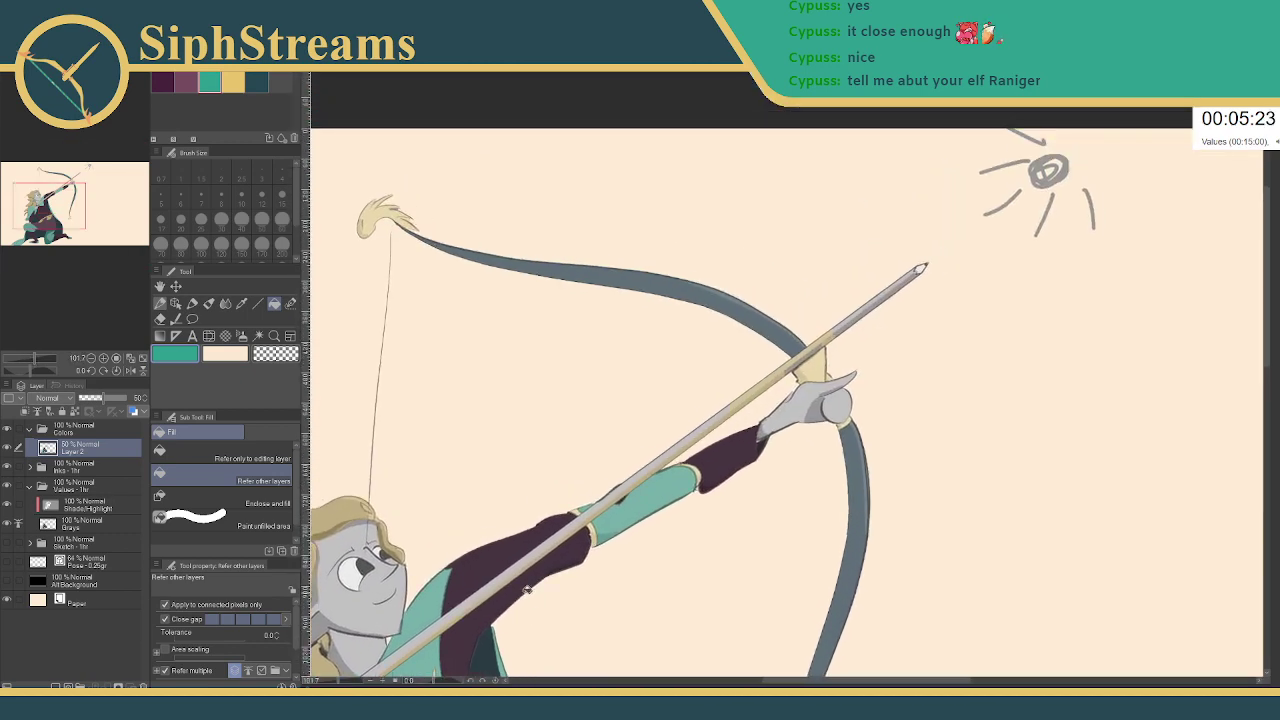
{"action": "left_click_drag", "start_coordinate": [569, 478], "coordinate": [655, 407]}
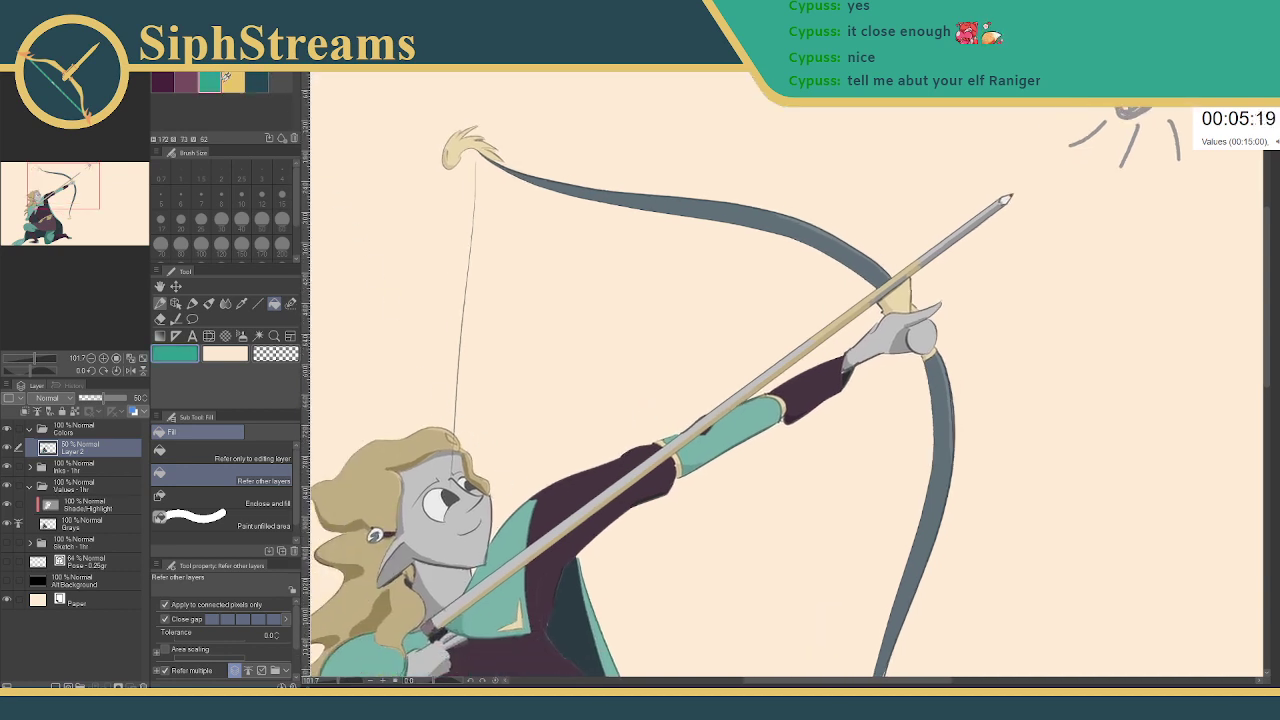
{"action": "left_click_drag", "start_coordinate": [710, 286], "coordinate": [633, 328]}
{"action": "left_click", "coordinate": [787, 390]}
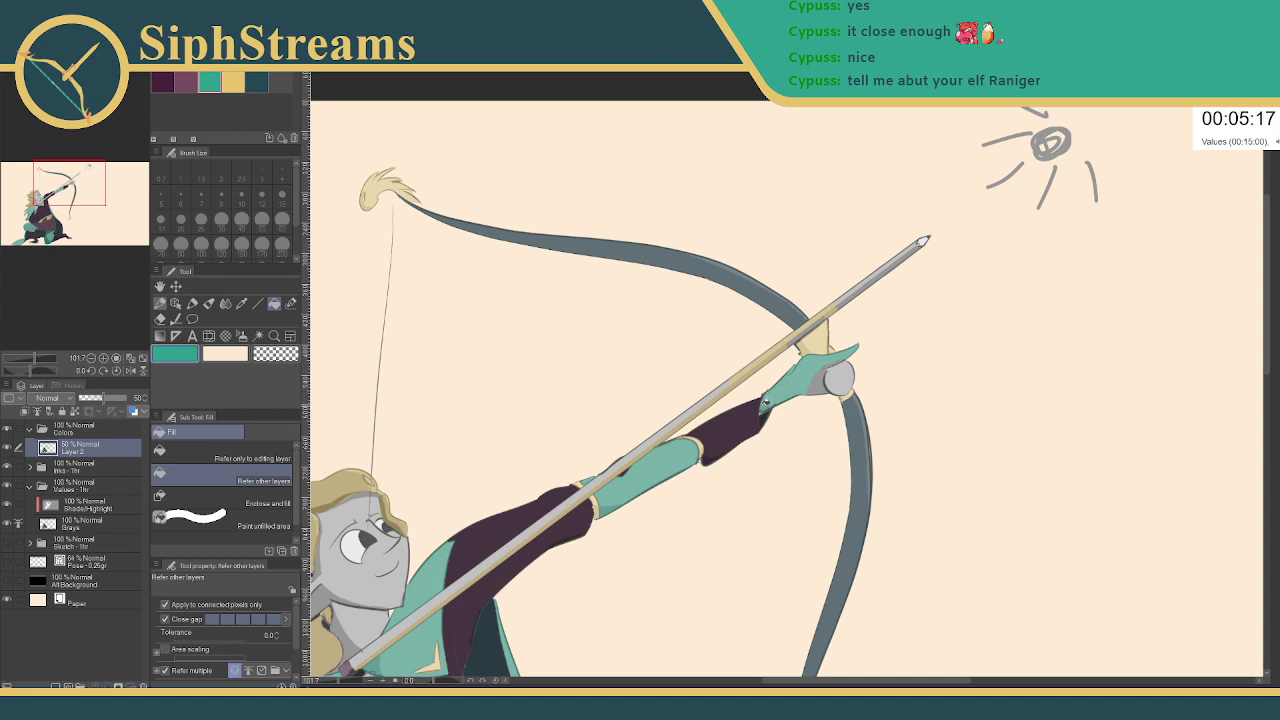
{"action": "left_click", "coordinate": [840, 368]}
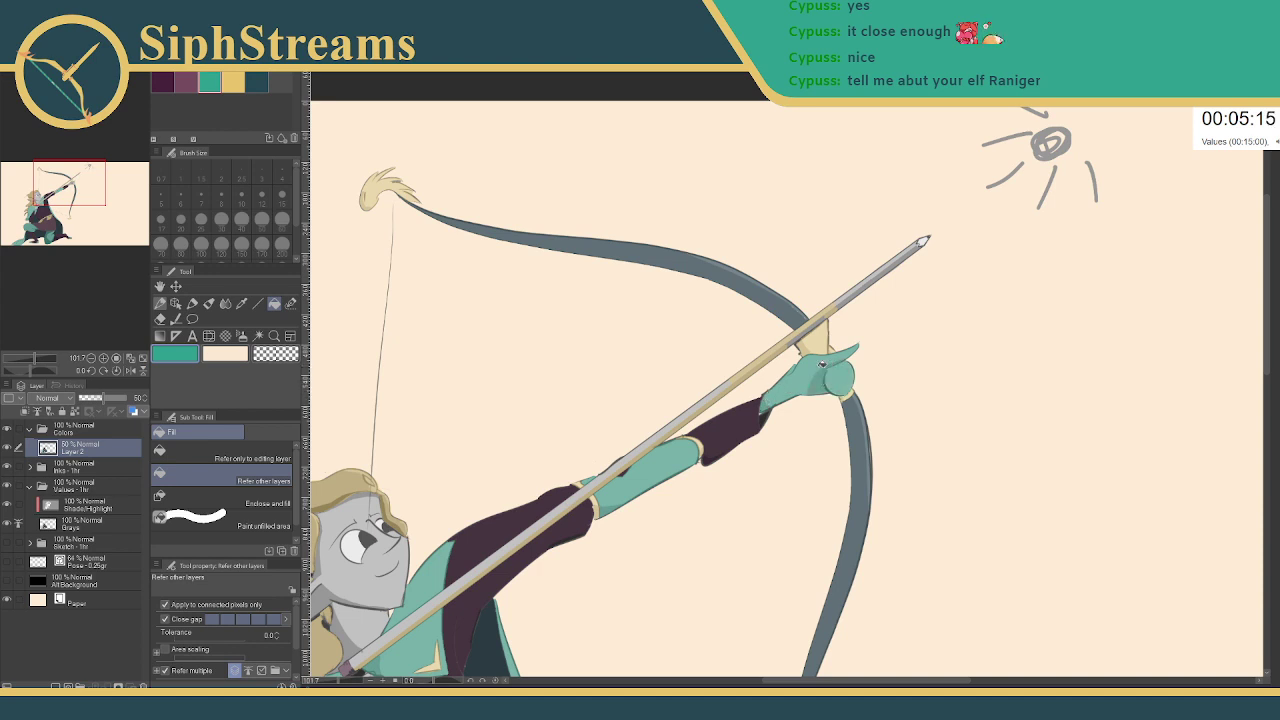
- Fill the archer's skin with teal across the face, ear, neck, forehead and nose
{"action": "left_click_drag", "start_coordinate": [440, 539], "coordinate": [726, 429]}
{"action": "left_click", "coordinate": [645, 474]}
{"action": "left_click", "coordinate": [635, 517]}
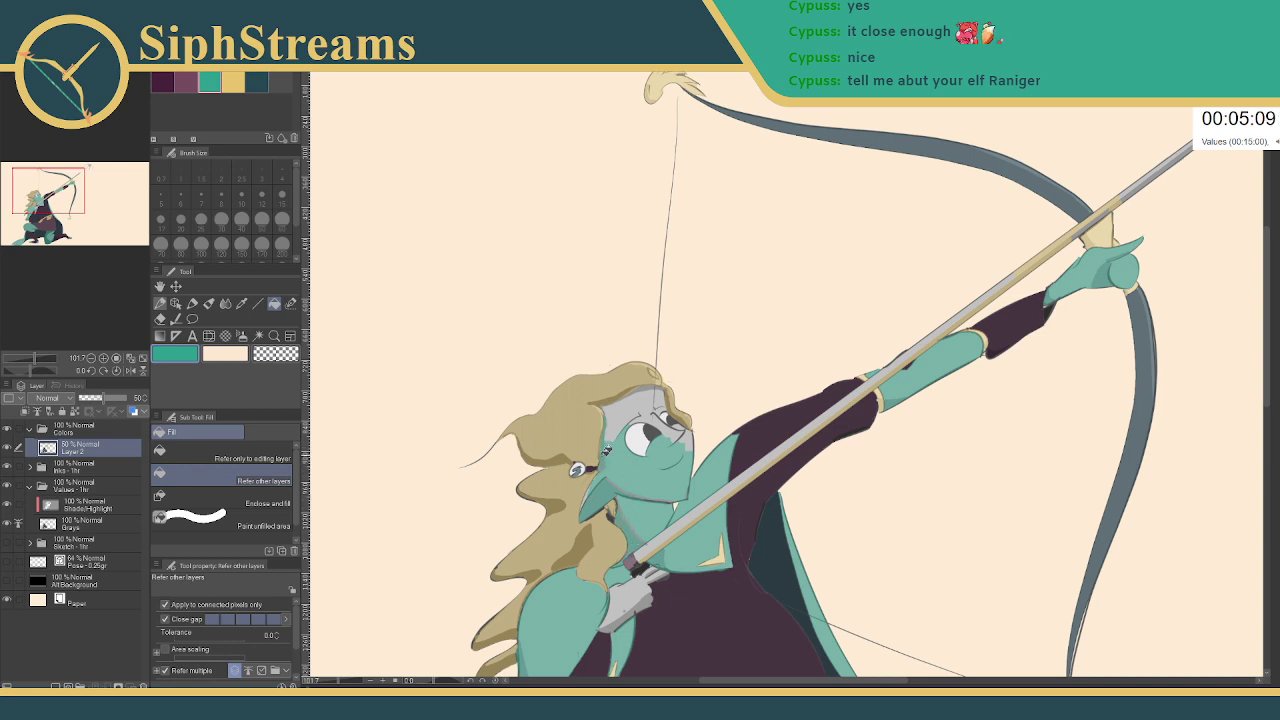
{"action": "left_click", "coordinate": [646, 407]}
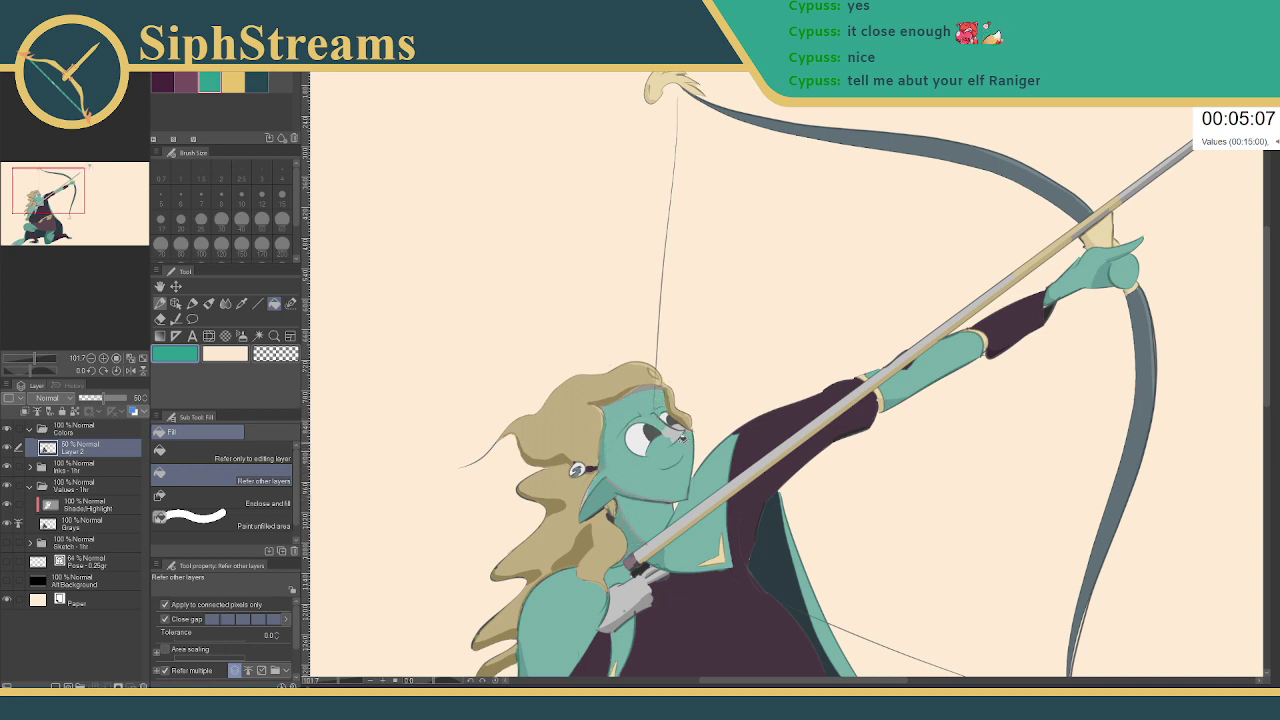
{"action": "left_click", "coordinate": [680, 428]}
{"action": "left_click_drag", "start_coordinate": [594, 484], "coordinate": [604, 424]}
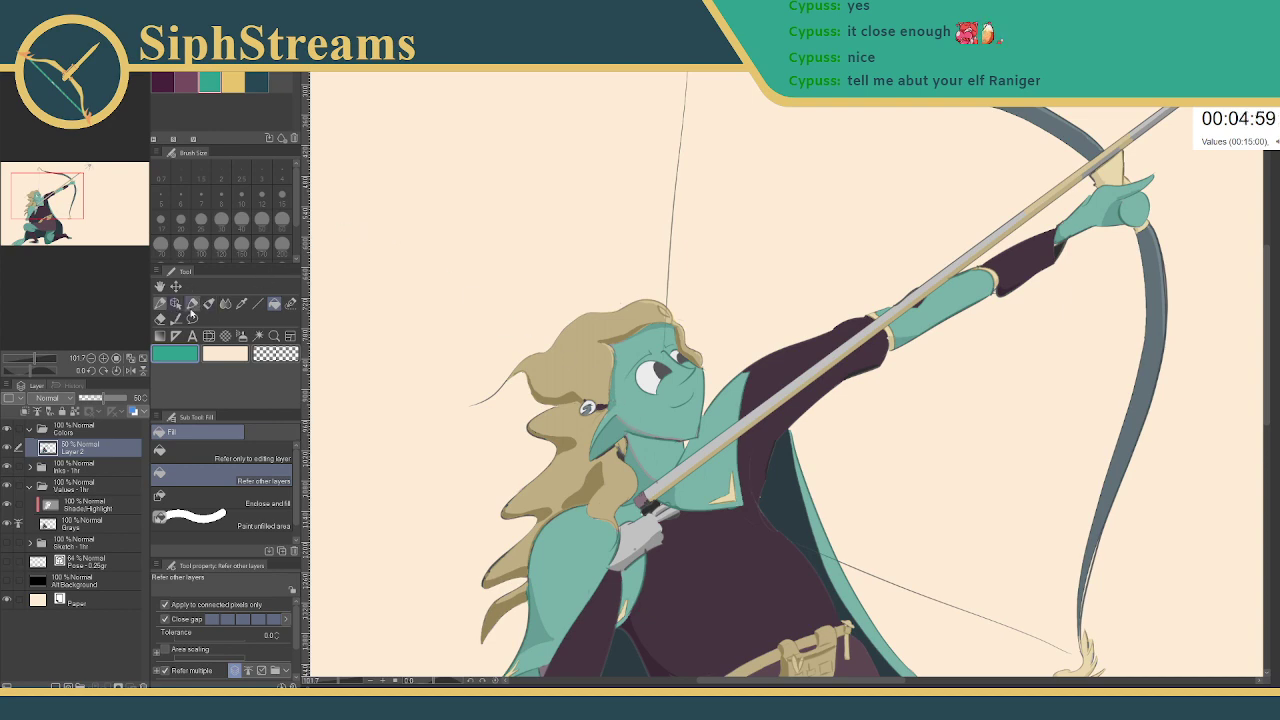
- Paint the gray seams along the jaw and neck teal using a size 10 pen, undoing the stray stroke over the hair edge
{"action": "left_click", "coordinate": [192, 304]}
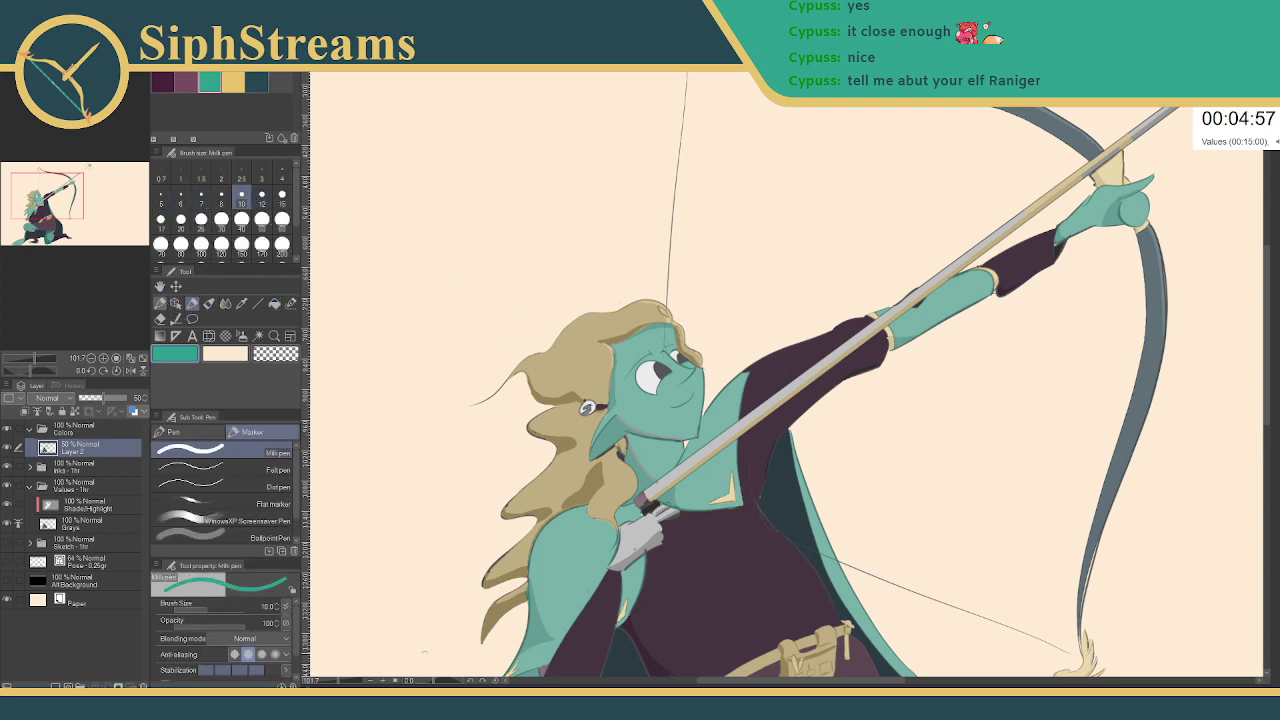
{"action": "scroll", "coordinate": [665, 435], "scroll_direction": "up", "scroll_amount": 5}
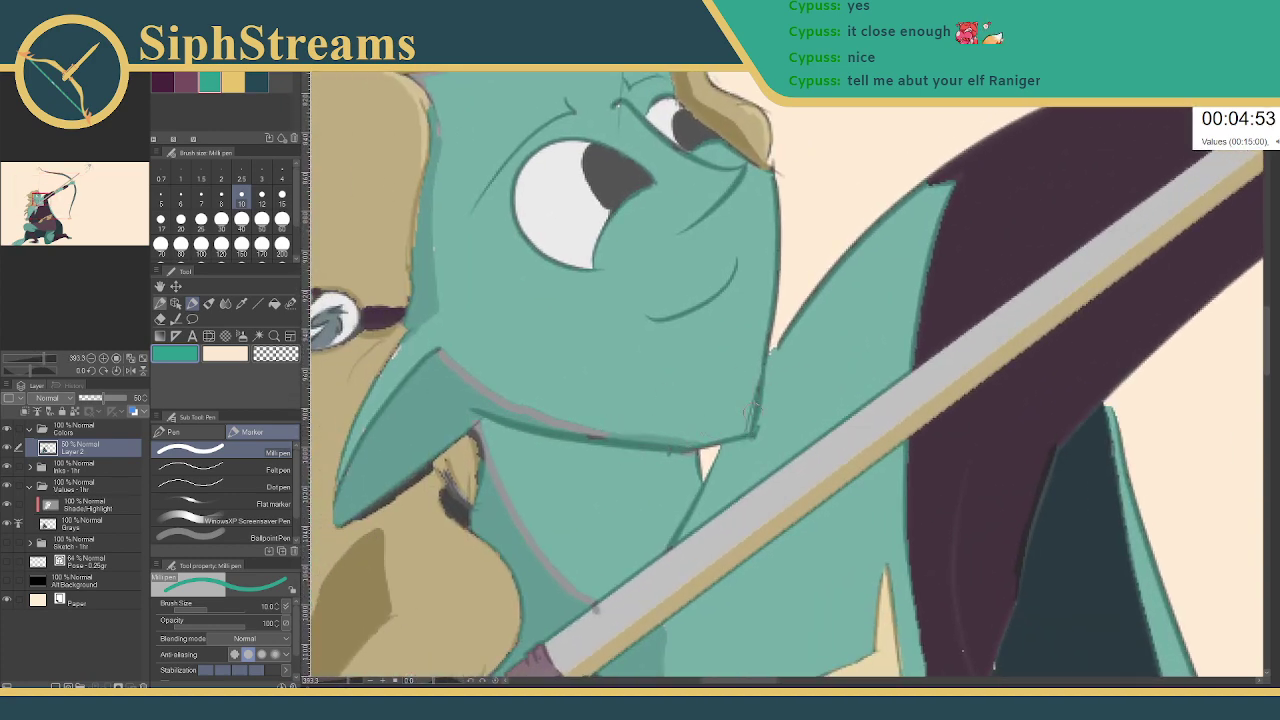
{"action": "left_click_drag", "start_coordinate": [443, 354], "coordinate": [595, 437]}
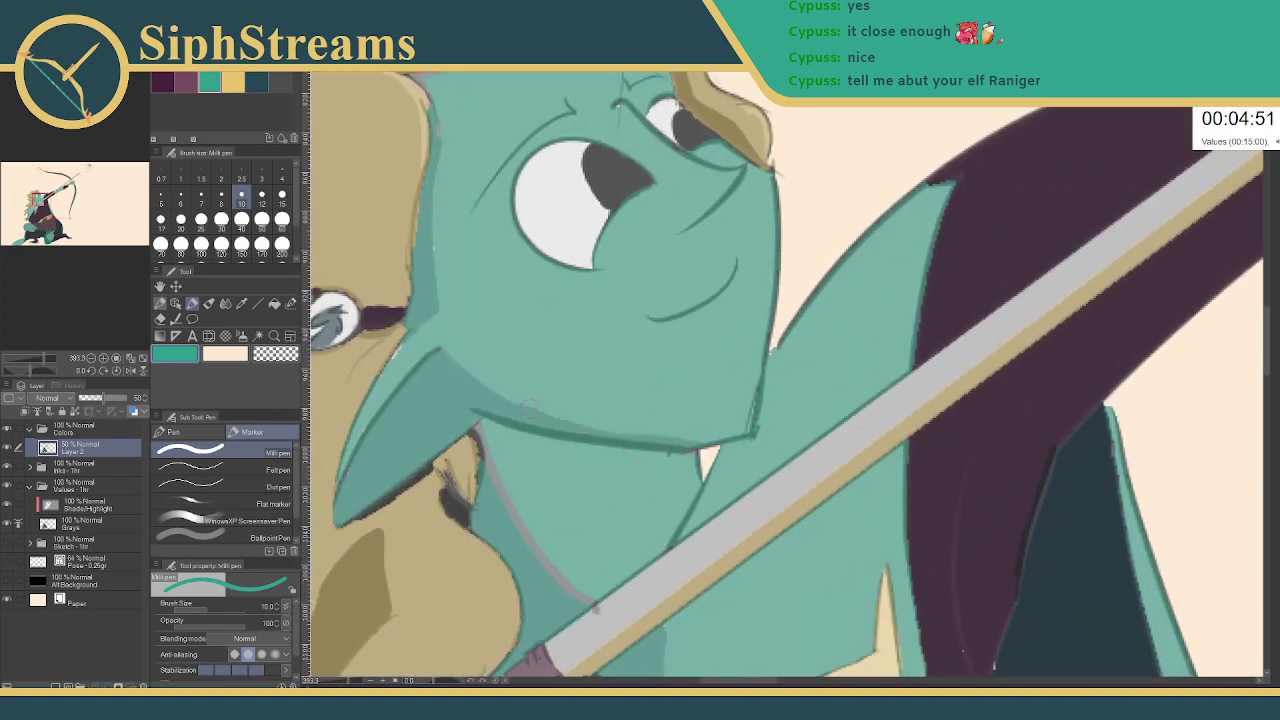
{"action": "mouse_move", "coordinate": [478, 428]}
{"action": "left_mouse_down"}
{"action": "mouse_move", "coordinate": [505, 500]}
{"action": "mouse_move", "coordinate": [545, 548]}
{"action": "left_mouse_up"}
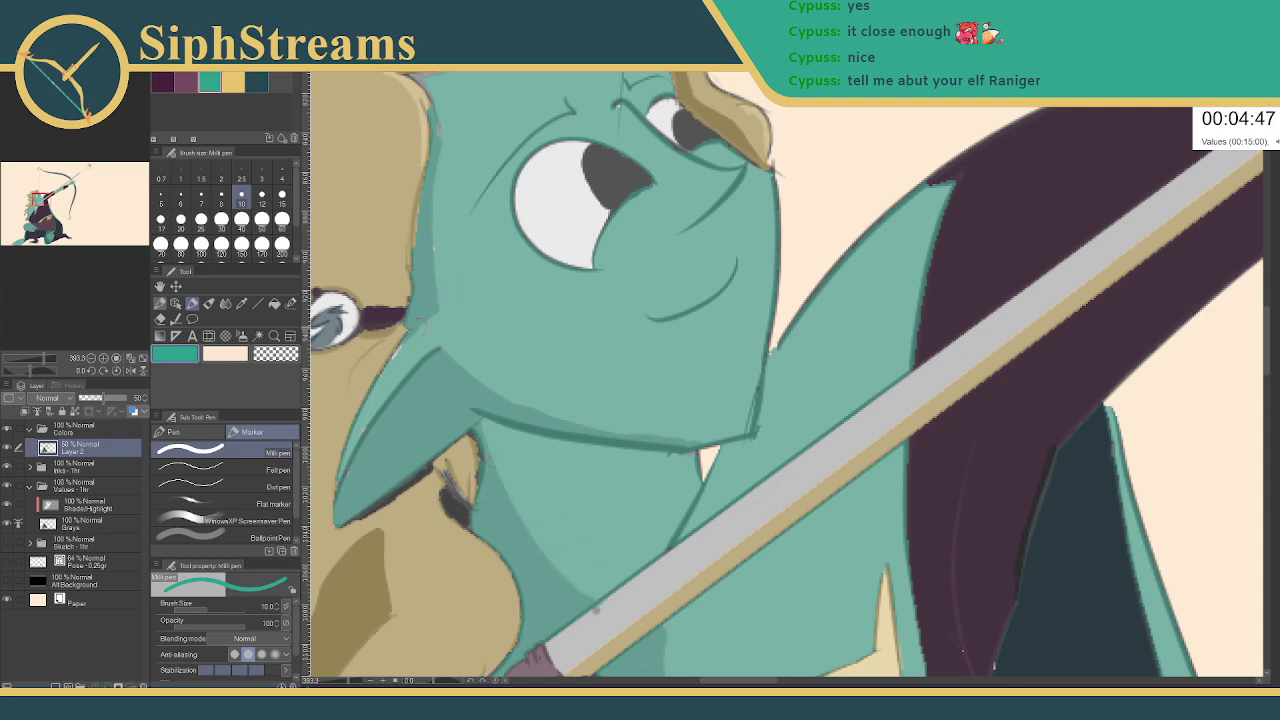
{"action": "left_click_drag", "start_coordinate": [424, 170], "coordinate": [404, 294]}
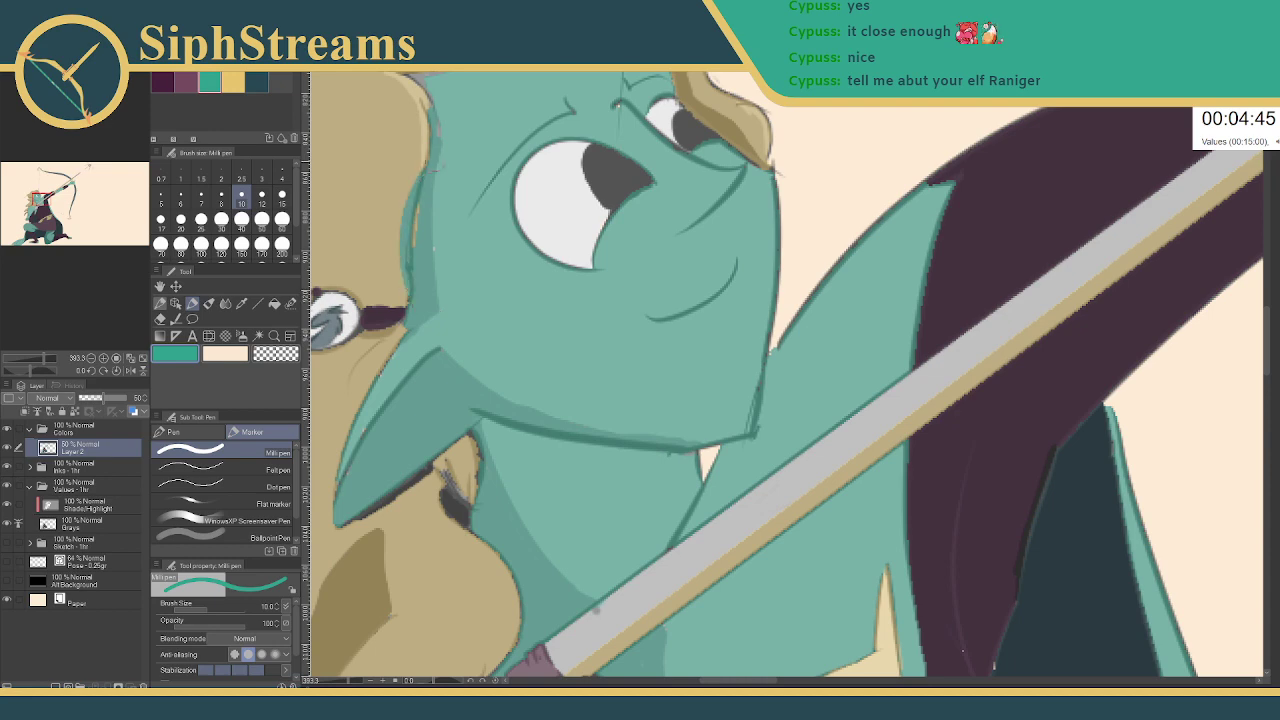
{"action": "key", "text": "ctrl+z"}
- Paint the remaining gray gaps along the forehead's hairline teal
{"action": "left_click_drag", "start_coordinate": [430, 238], "coordinate": [440, 428]}
{"action": "left_click_drag", "start_coordinate": [435, 346], "coordinate": [426, 438]}
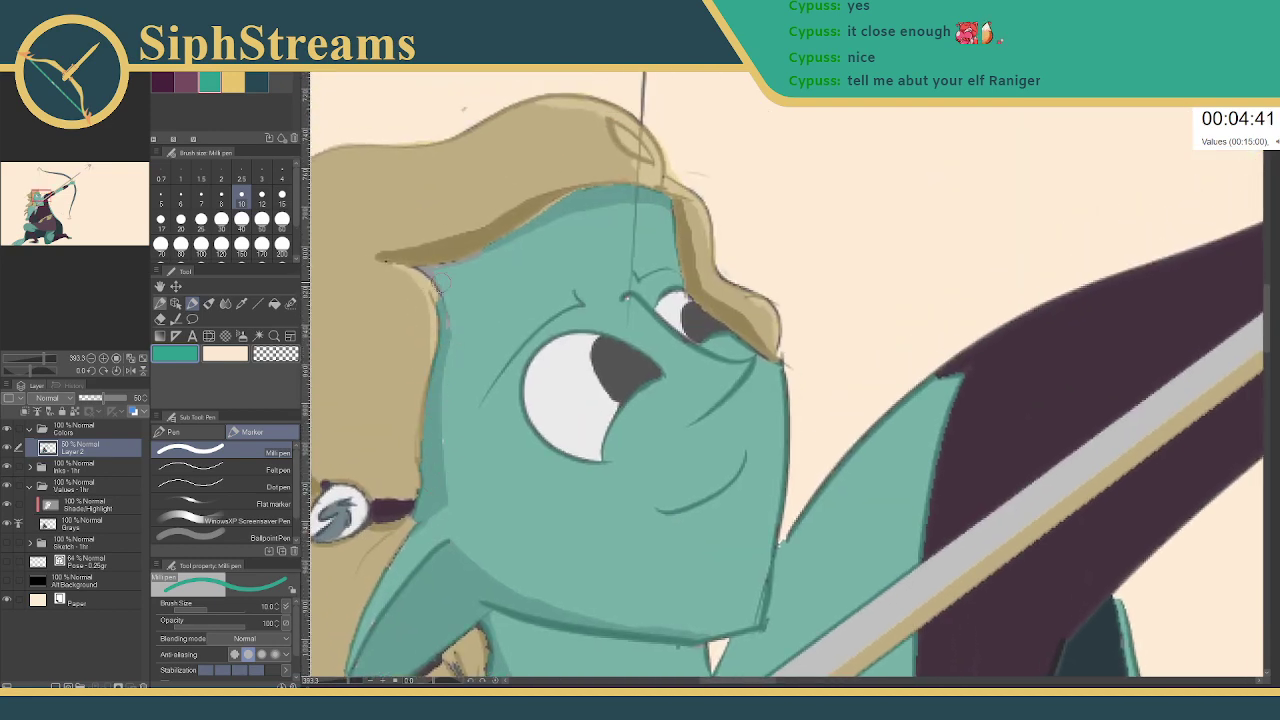
{"action": "left_click_drag", "start_coordinate": [537, 422], "coordinate": [528, 484]}
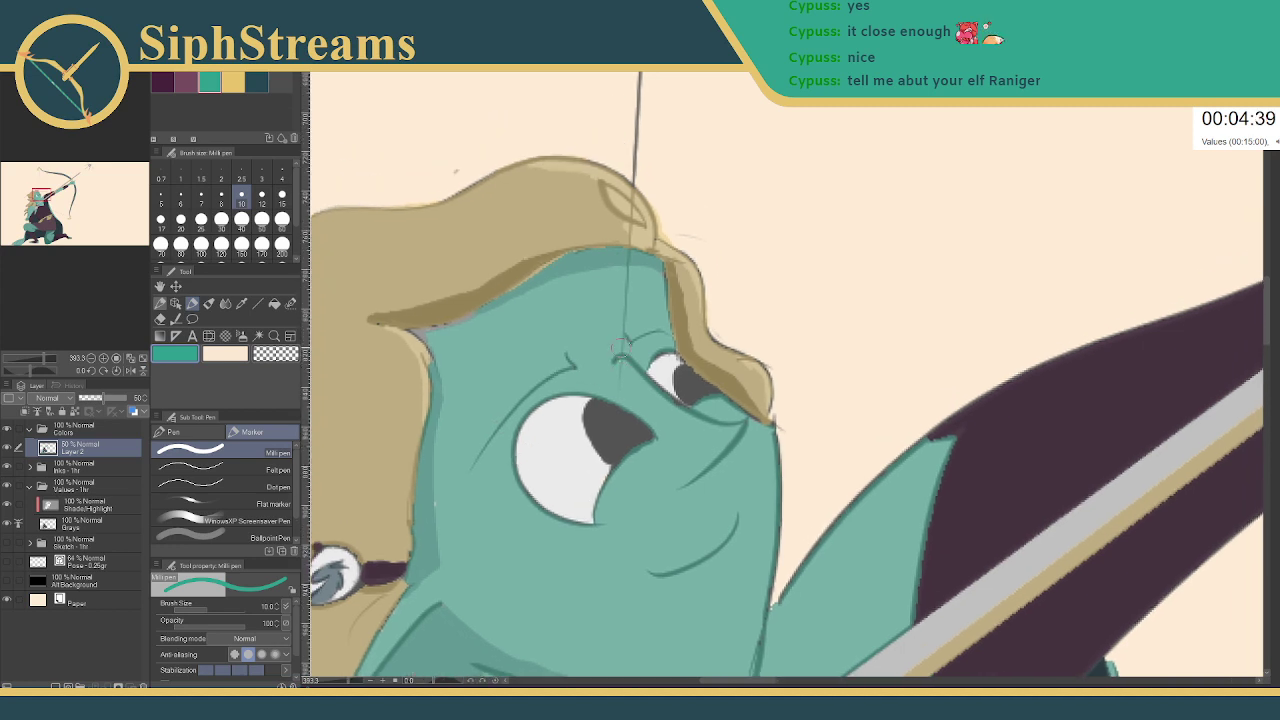
{"action": "left_click_drag", "start_coordinate": [558, 249], "coordinate": [510, 292]}
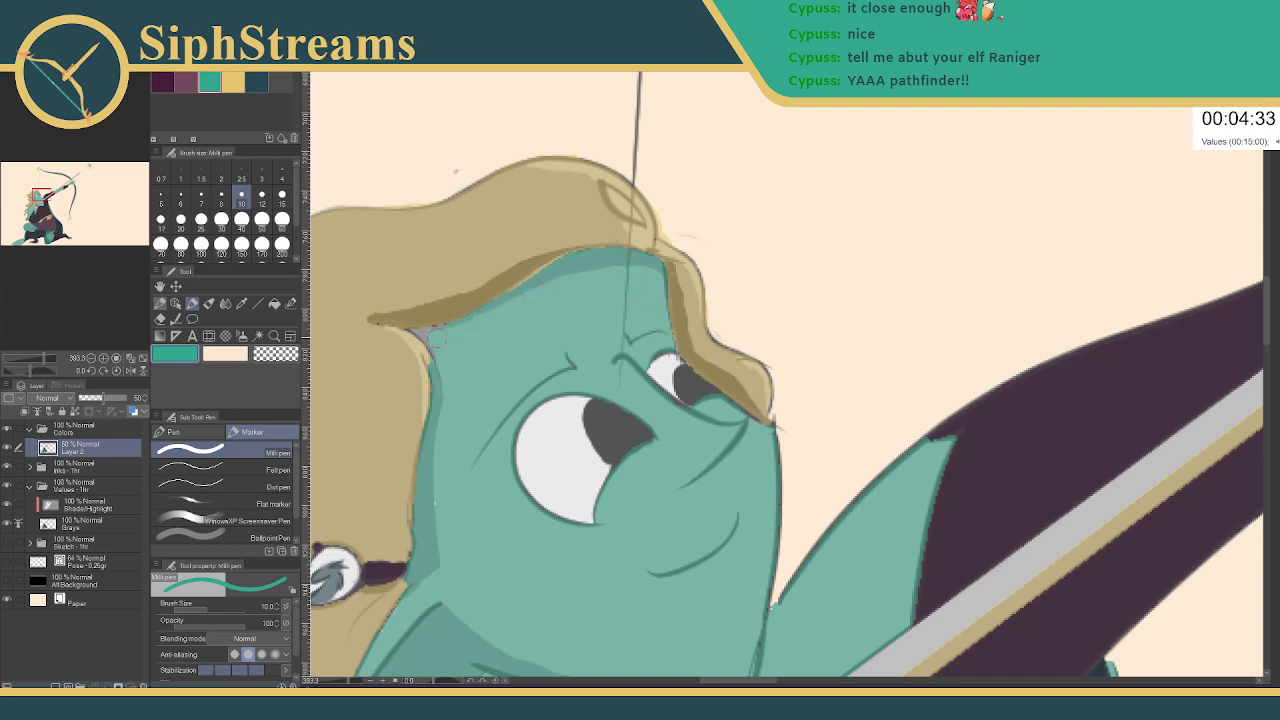
- With a size 3 pen, finish the temple corner in teal and paint the hair edge beside the temple yellow
{"action": "left_click", "coordinate": [261, 176]}
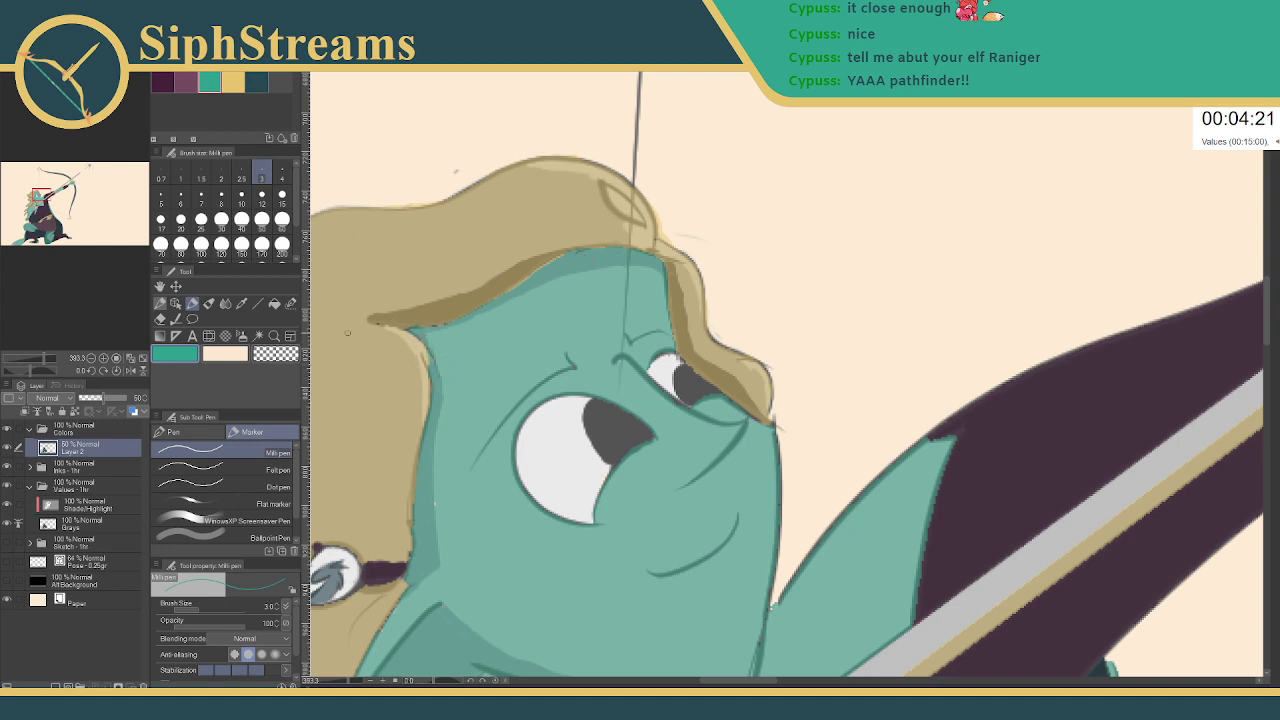
{"action": "left_click", "coordinate": [231, 84]}
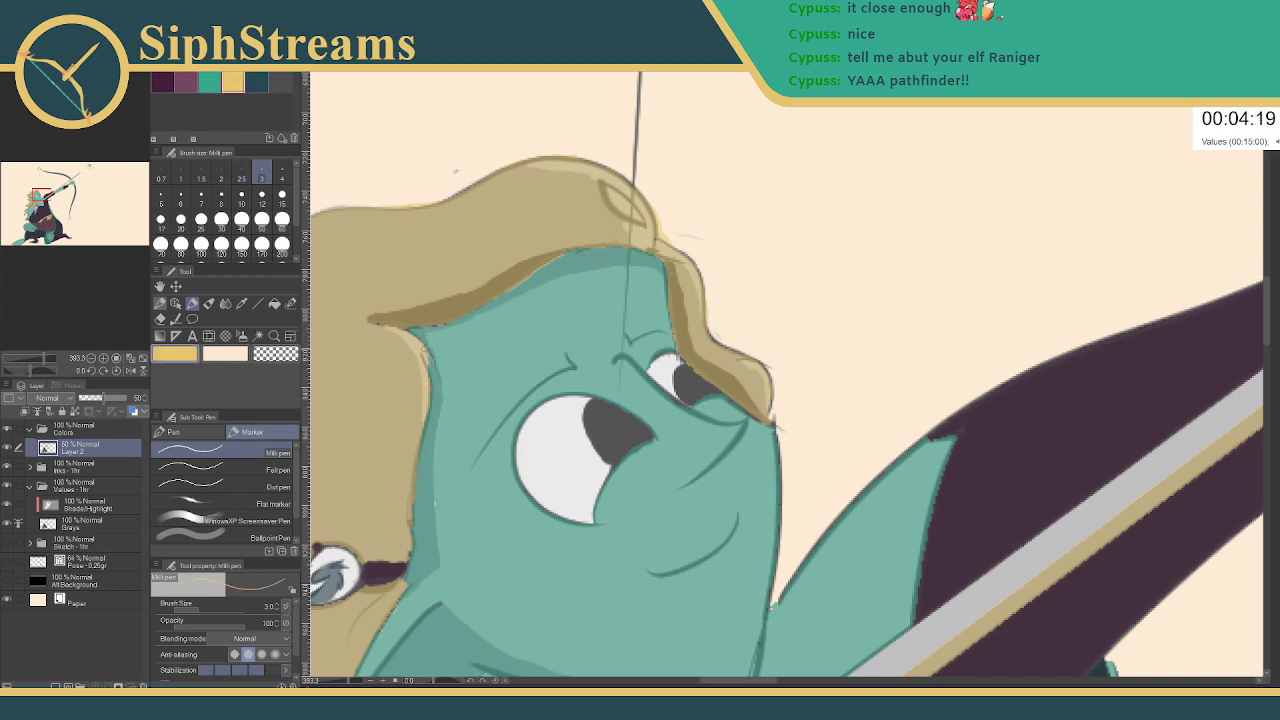
{"action": "left_click_drag", "start_coordinate": [429, 360], "coordinate": [433, 408]}
- Touch up the side of the face and the ear's lower edge in teal using a size 7 pen
{"action": "left_click", "coordinate": [209, 82]}
{"action": "left_click", "coordinate": [201, 196]}
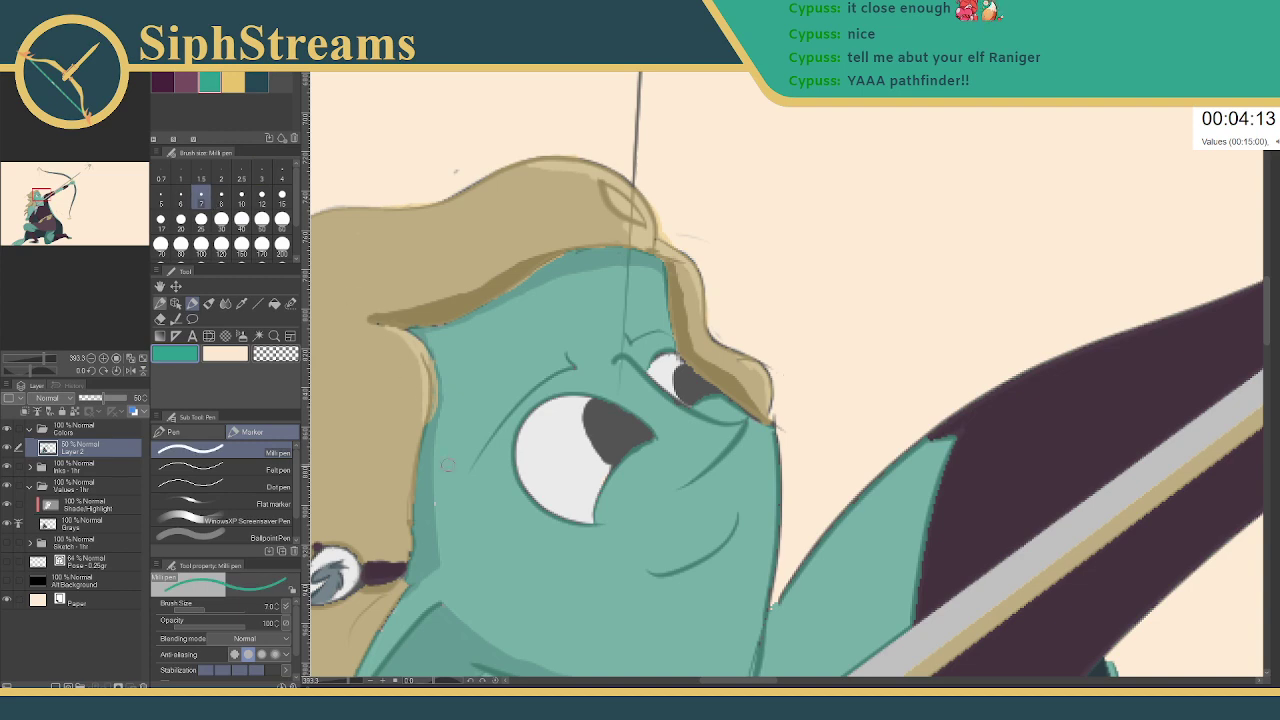
{"action": "left_click_drag", "start_coordinate": [615, 478], "coordinate": [652, 258]}
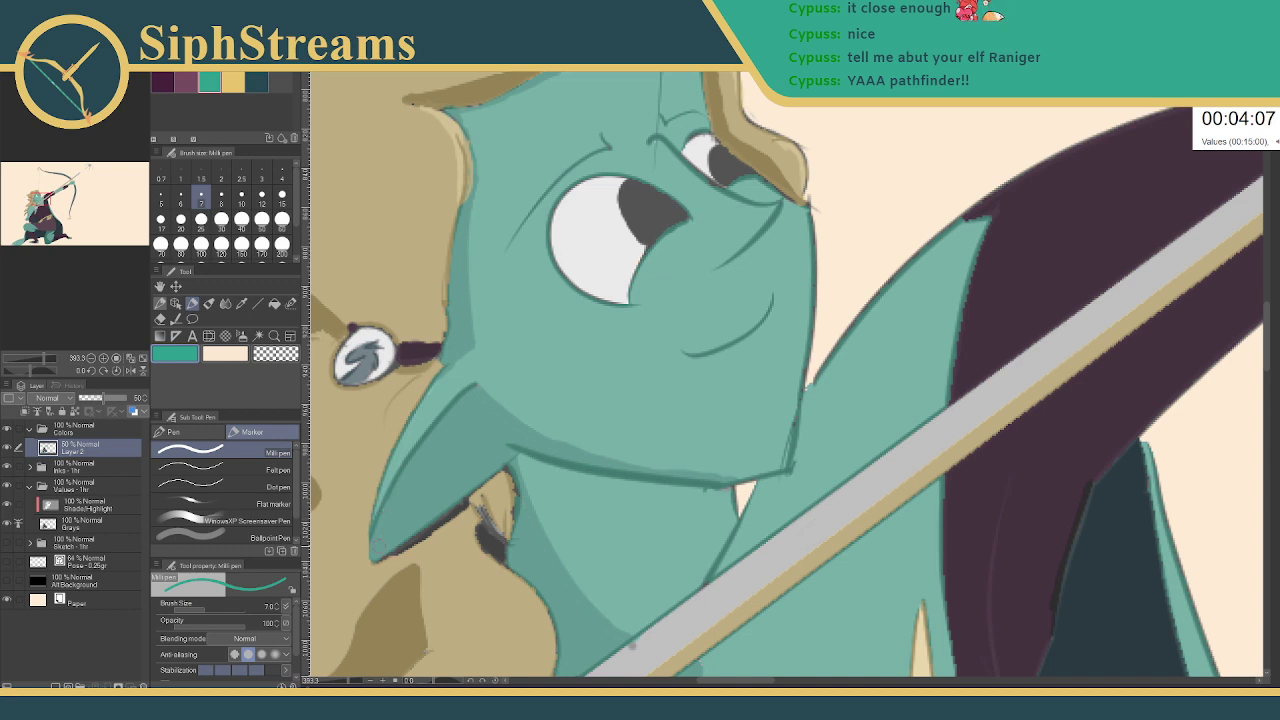
{"action": "left_click_drag", "start_coordinate": [398, 548], "coordinate": [458, 506]}
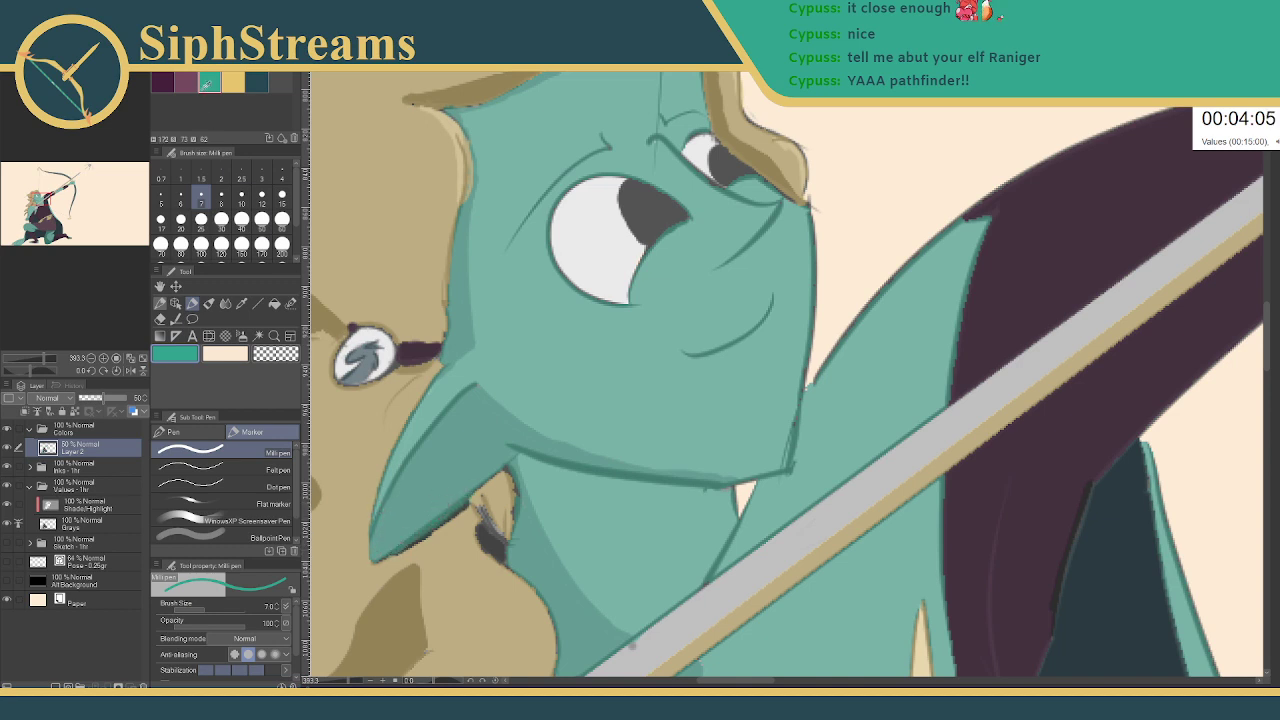
- Paint the dark gaps and uncolored hair strands beneath the ear yellow
{"action": "left_click", "coordinate": [233, 81]}
{"action": "left_click_drag", "start_coordinate": [467, 510], "coordinate": [386, 559]}
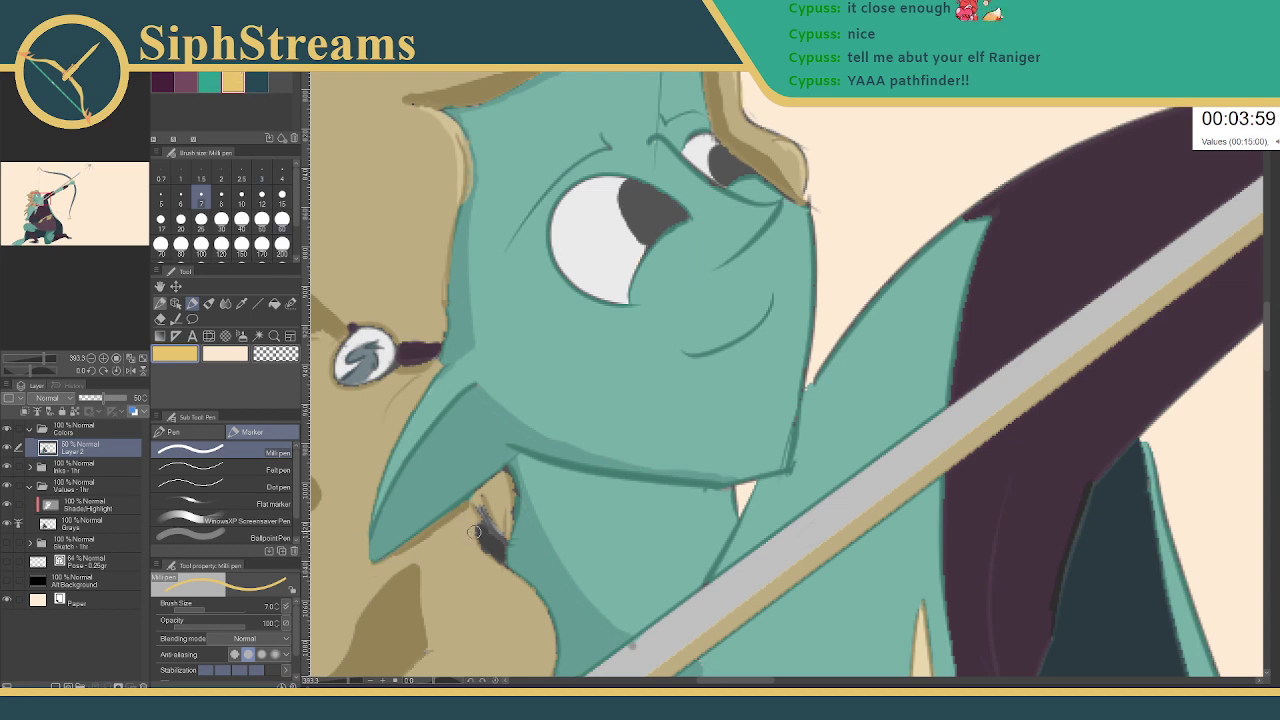
{"action": "mouse_move", "coordinate": [474, 532]}
{"action": "left_mouse_down"}
{"action": "mouse_move", "coordinate": [490, 532]}
{"action": "mouse_move", "coordinate": [482, 516]}
{"action": "mouse_move", "coordinate": [508, 475]}
{"action": "mouse_move", "coordinate": [496, 562]}
{"action": "mouse_move", "coordinate": [478, 565]}
{"action": "left_mouse_up"}
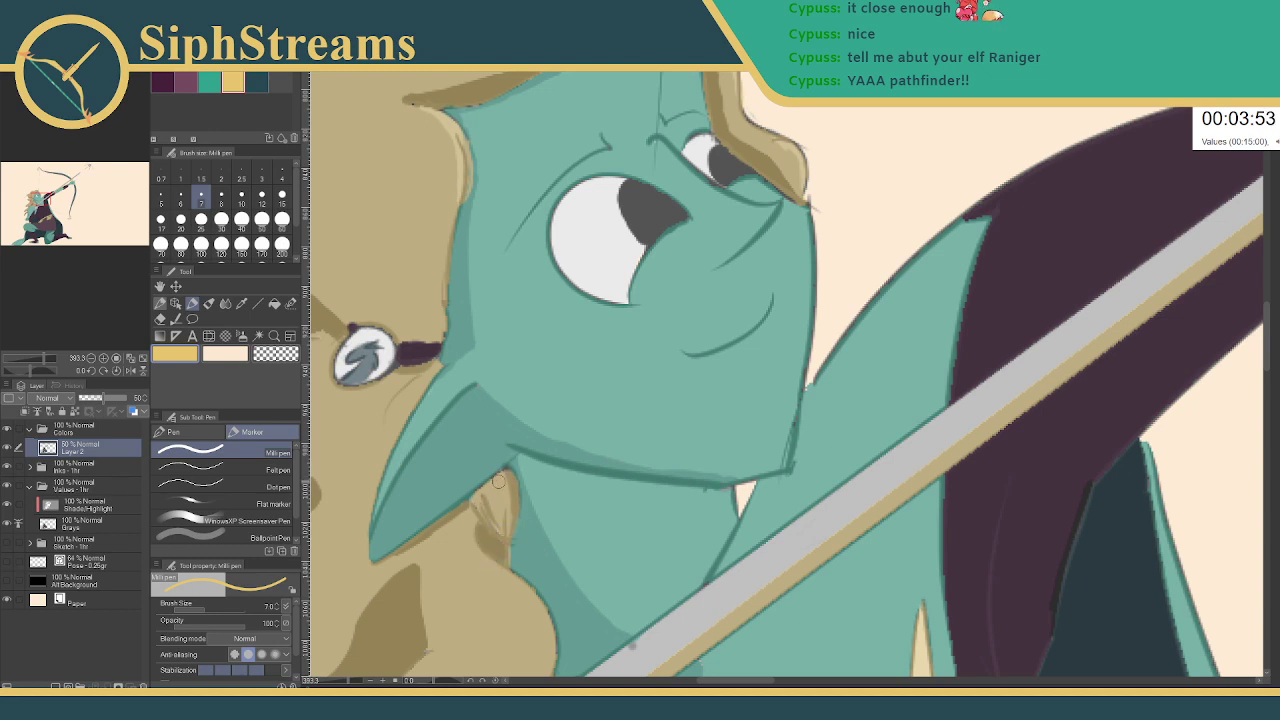
- Paint the uncolored outer edges of the wavy hair locks behind the head yellow
{"action": "mouse_move", "coordinate": [423, 385]}
{"action": "left_mouse_down"}
{"action": "mouse_move", "coordinate": [623, 383]}
{"action": "mouse_move", "coordinate": [608, 420]}
{"action": "left_mouse_up"}
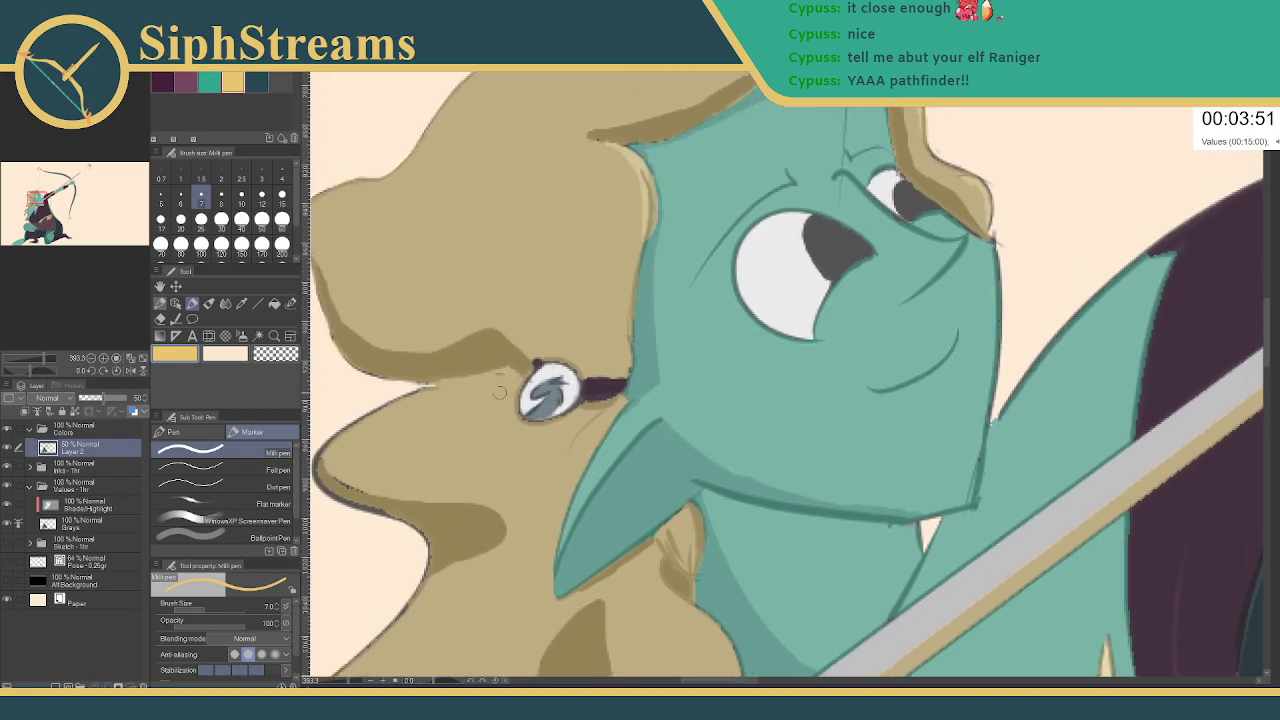
{"action": "left_click_drag", "start_coordinate": [391, 449], "coordinate": [557, 388]}
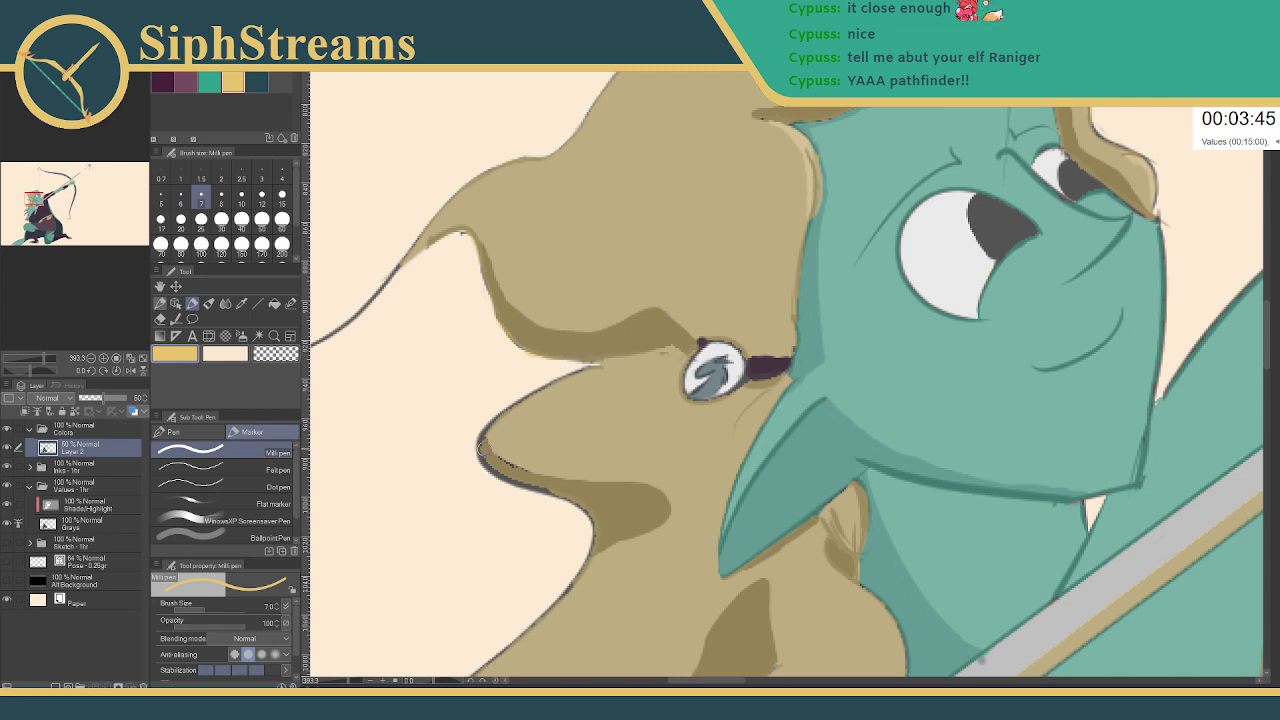
{"action": "left_click_drag", "start_coordinate": [510, 424], "coordinate": [603, 370]}
{"action": "mouse_move", "coordinate": [482, 456]}
{"action": "left_mouse_down"}
{"action": "mouse_move", "coordinate": [565, 475]}
{"action": "mouse_move", "coordinate": [480, 462]}
{"action": "mouse_move", "coordinate": [556, 496]}
{"action": "left_mouse_up"}
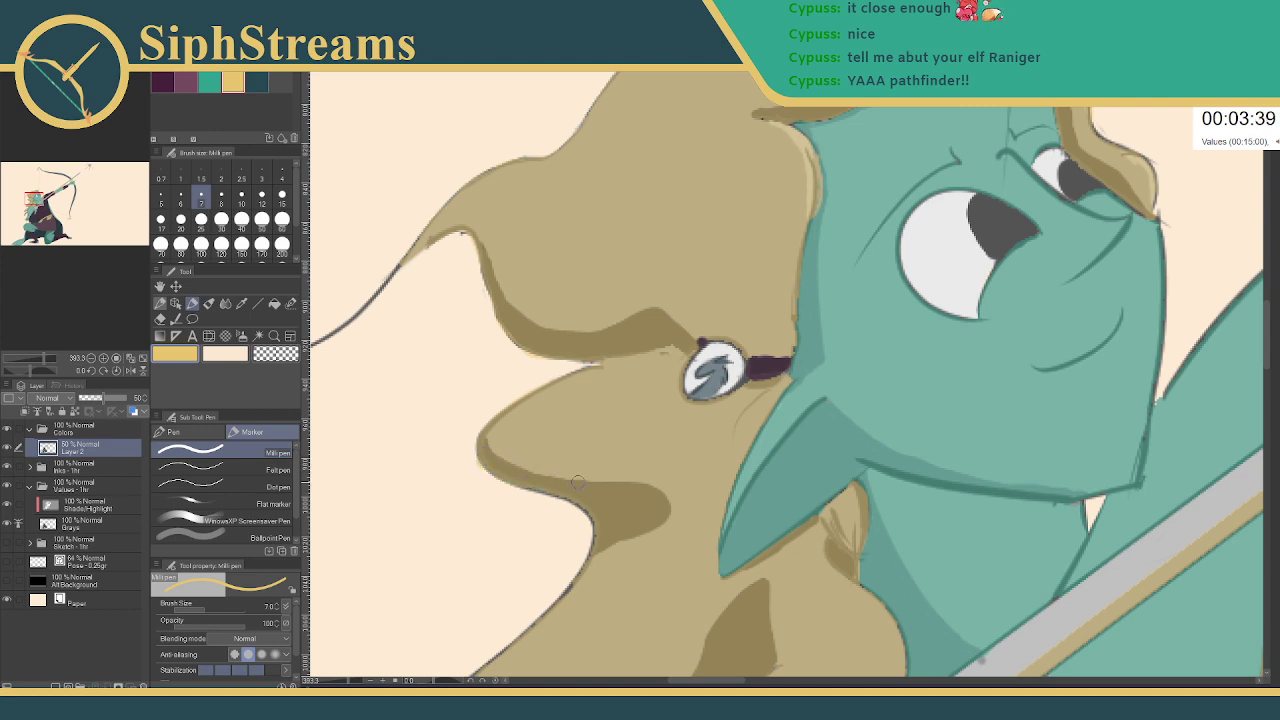
{"action": "left_click_drag", "start_coordinate": [608, 449], "coordinate": [589, 367]}
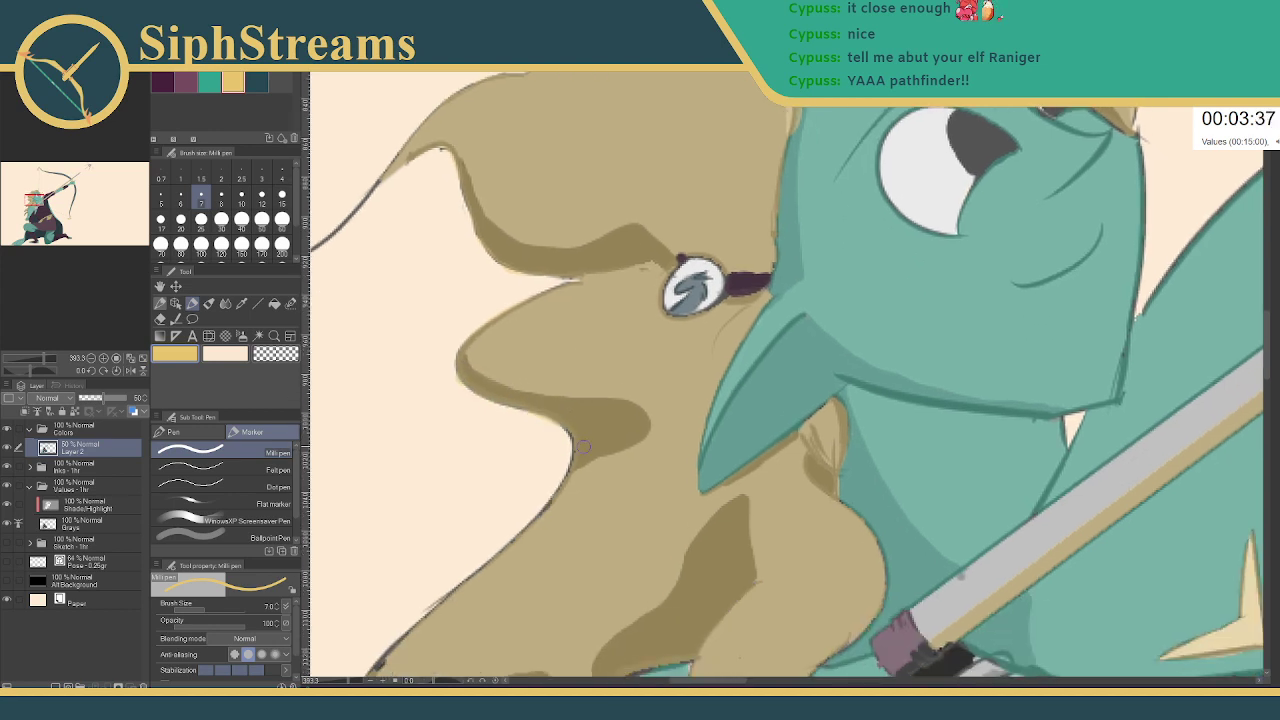
{"action": "mouse_move", "coordinate": [578, 448]}
{"action": "left_mouse_down"}
{"action": "mouse_move", "coordinate": [576, 474]}
{"action": "mouse_move", "coordinate": [522, 530]}
{"action": "left_mouse_up"}
- Fill the gray front section of the arrow shaft, from the arrowhead down to the bow grip, with yellow
{"action": "left_click_drag", "start_coordinate": [352, 682], "coordinate": [335, 682]}
{"action": "left_click_drag", "start_coordinate": [719, 424], "coordinate": [461, 547]}
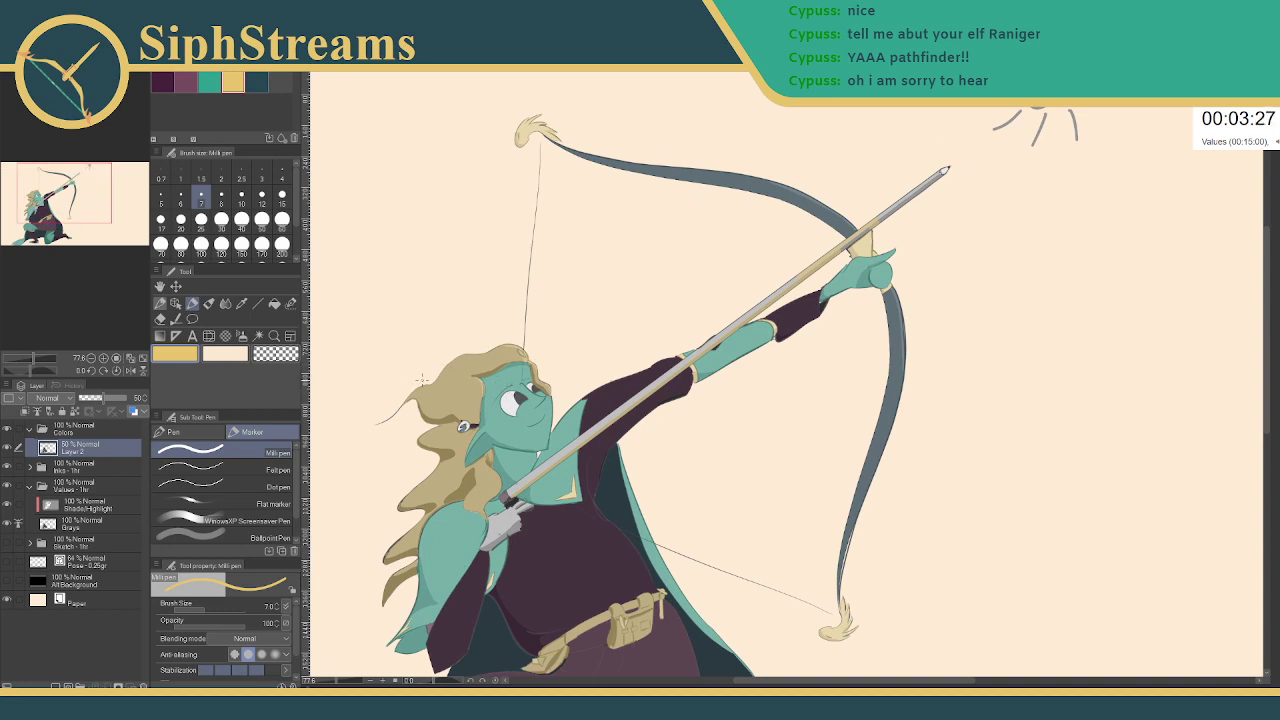
{"action": "left_click_drag", "start_coordinate": [688, 321], "coordinate": [486, 518]}
{"action": "left_click_drag", "start_coordinate": [334, 682], "coordinate": [347, 682]}
{"action": "left_click_drag", "start_coordinate": [483, 401], "coordinate": [629, 382]}
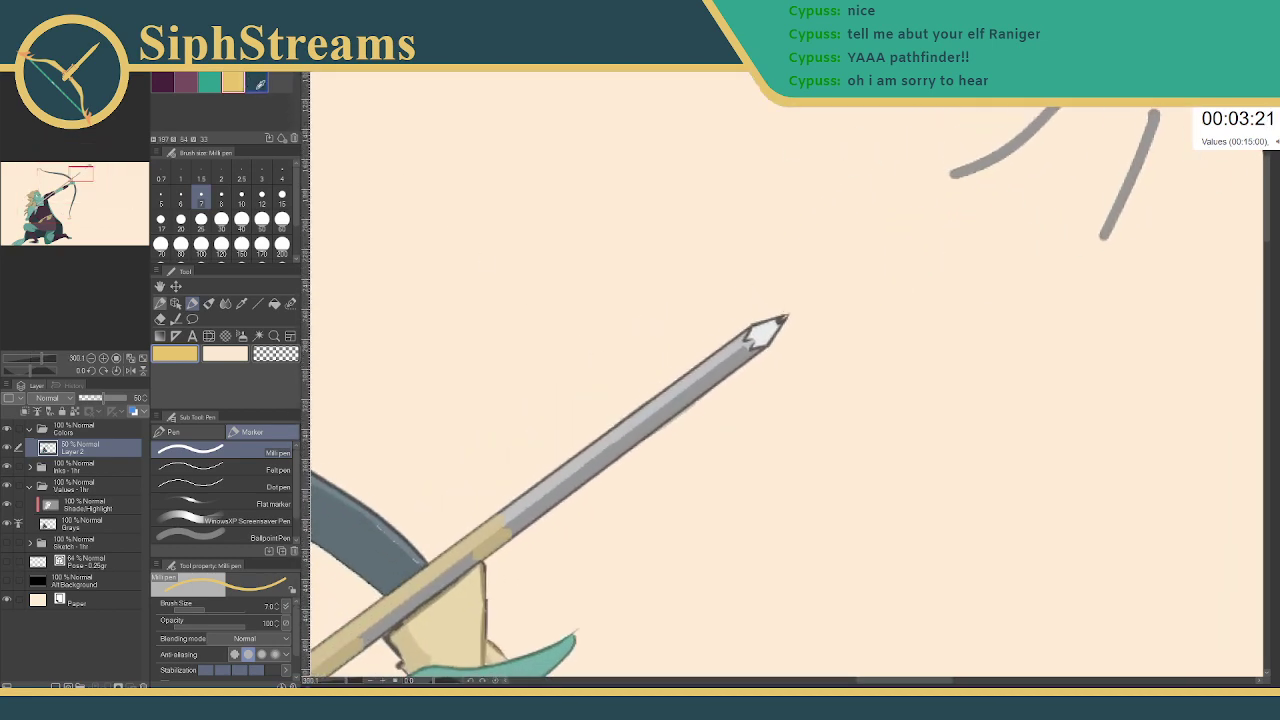
{"action": "left_click", "coordinate": [234, 81]}
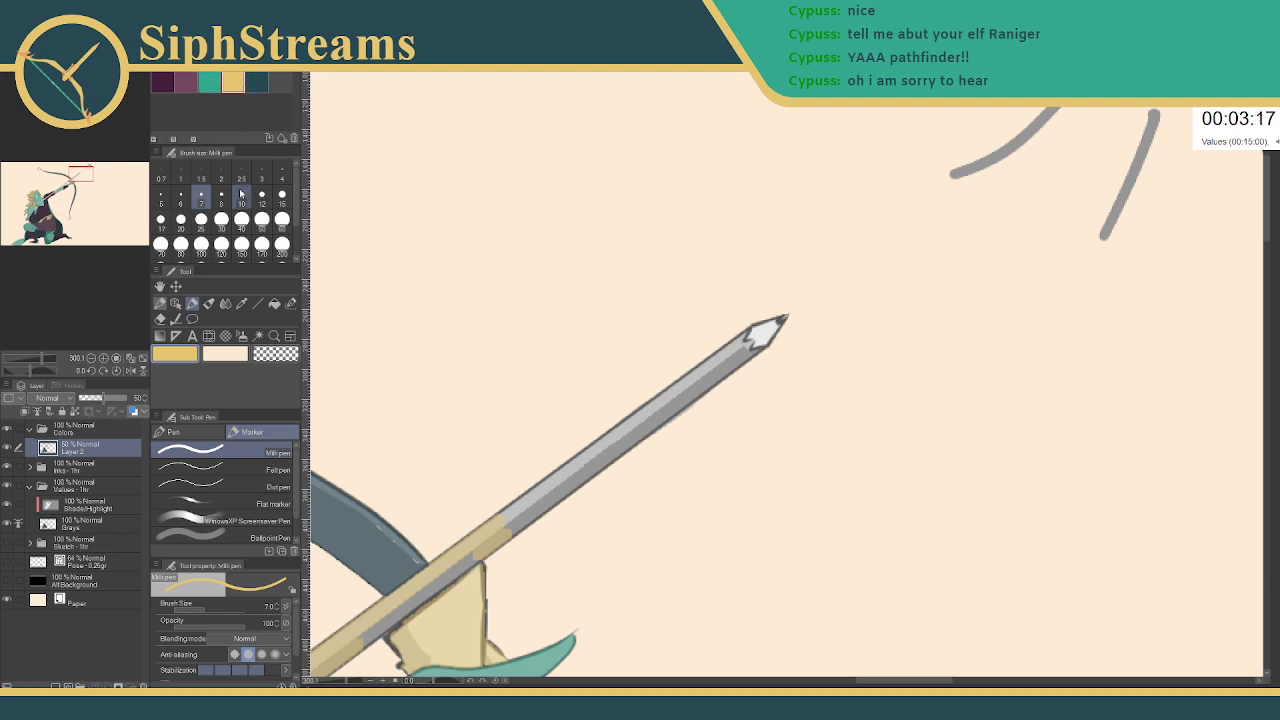
{"action": "left_click", "coordinate": [274, 304]}
{"action": "left_click", "coordinate": [274, 304]}
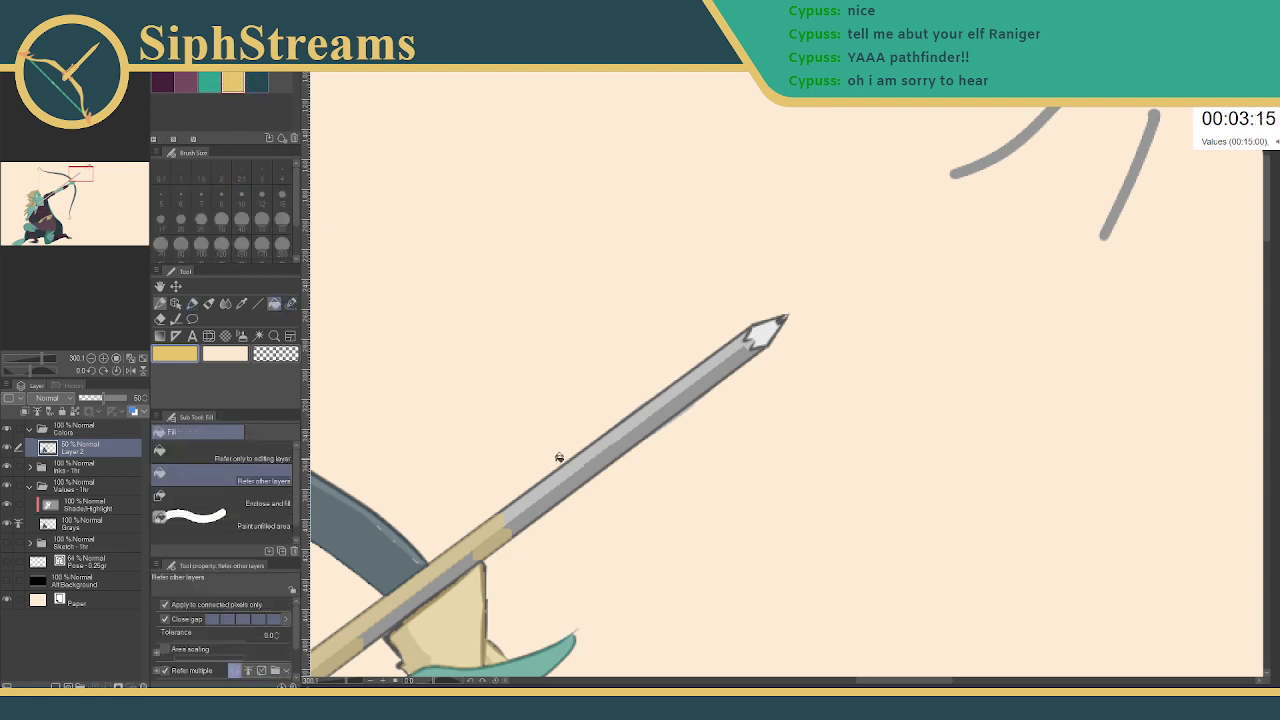
{"action": "left_click", "coordinate": [562, 462]}
{"action": "left_click", "coordinate": [580, 476]}
{"action": "left_click", "coordinate": [650, 420]}
{"action": "left_click", "coordinate": [702, 387]}
{"action": "left_click", "coordinate": [610, 456]}
{"action": "left_click", "coordinate": [739, 360]}
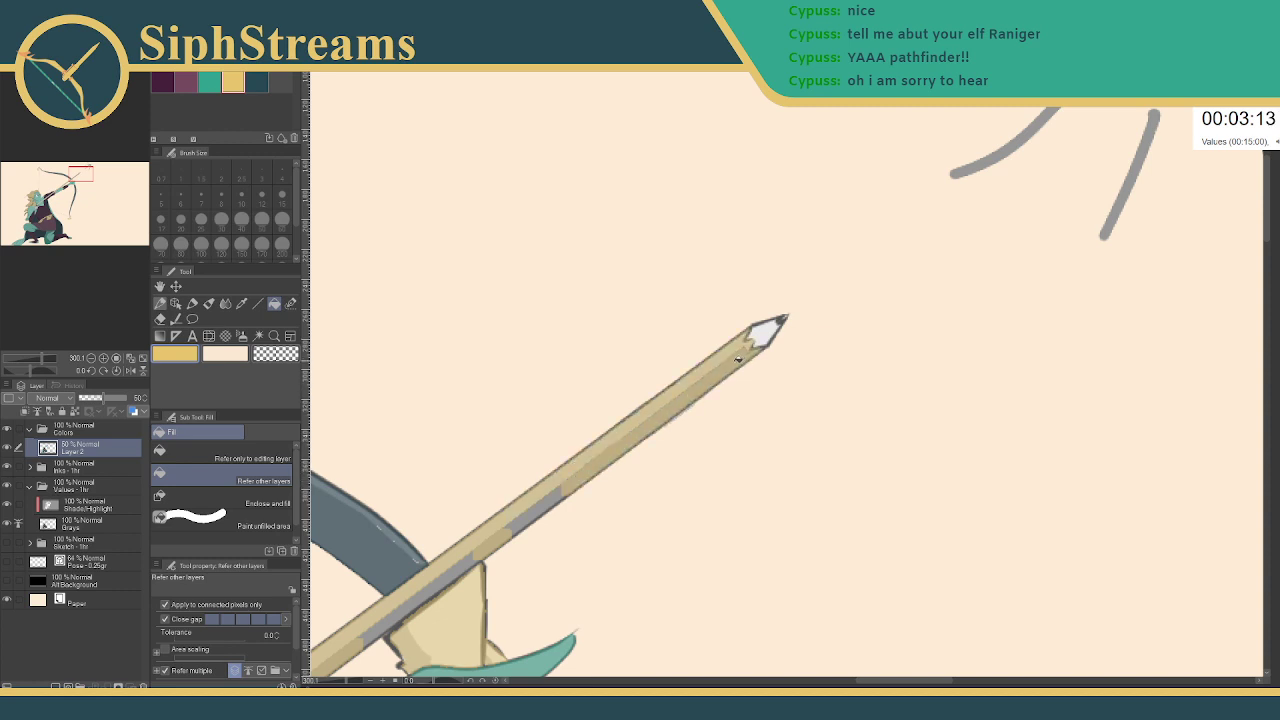
{"action": "left_click", "coordinate": [535, 511]}
{"action": "left_click", "coordinate": [465, 560]}
- Fill the remaining gray parts of the arrow shaft yellow, from the bow hand back to the fletching
{"action": "left_click_drag", "start_coordinate": [503, 496], "coordinate": [876, 134]}
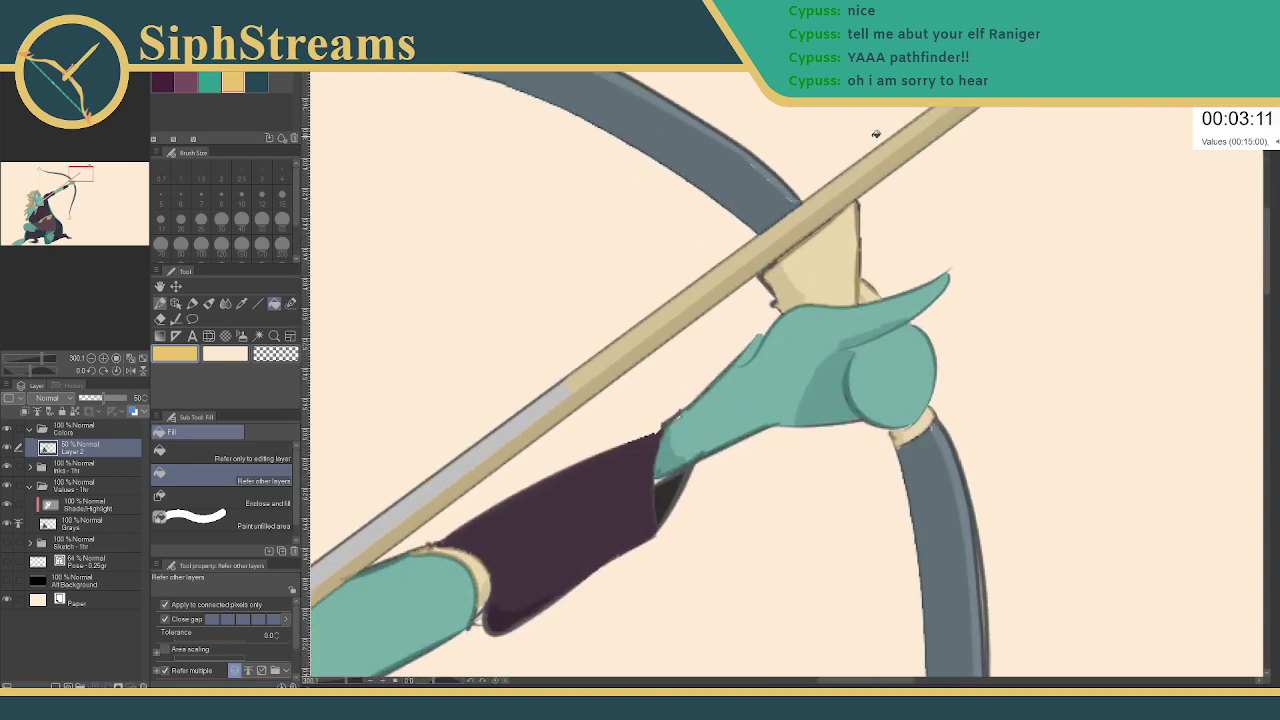
{"action": "left_click", "coordinate": [557, 397]}
{"action": "left_click_drag", "start_coordinate": [400, 508], "coordinate": [810, 258]}
{"action": "left_click", "coordinate": [810, 259]}
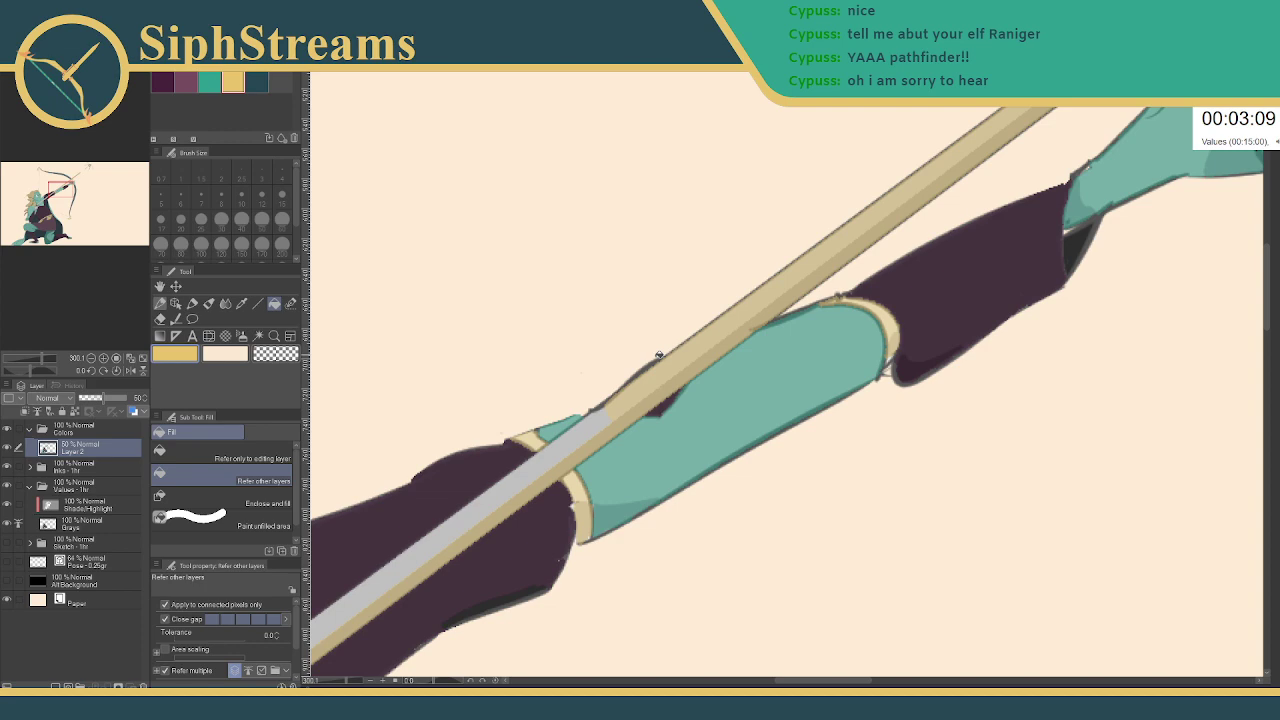
{"action": "left_click", "coordinate": [591, 417]}
{"action": "left_click_drag", "start_coordinate": [505, 480], "coordinate": [975, 136]}
{"action": "left_click_drag", "start_coordinate": [573, 454], "coordinate": [900, 219]}
{"action": "left_click", "coordinate": [724, 344]}
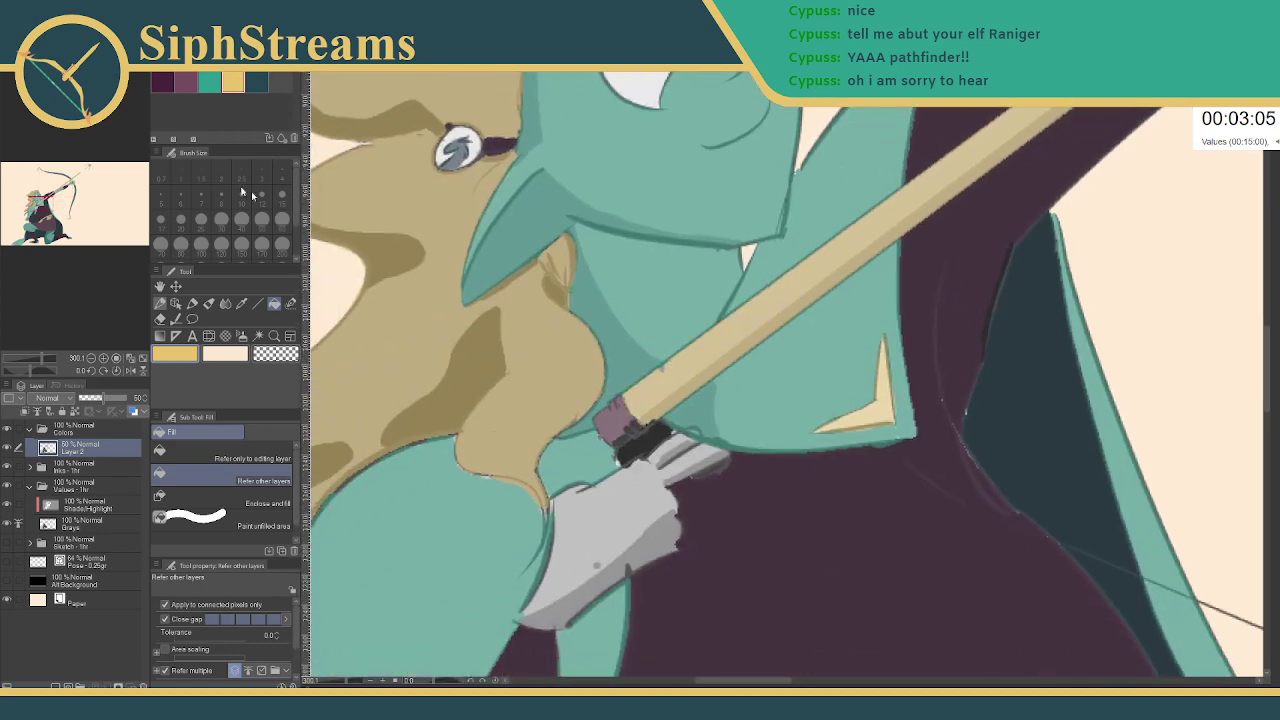
- Try filling the teal face and ear with the pale cream color
{"action": "left_click_drag", "start_coordinate": [613, 375], "coordinate": [588, 536]}
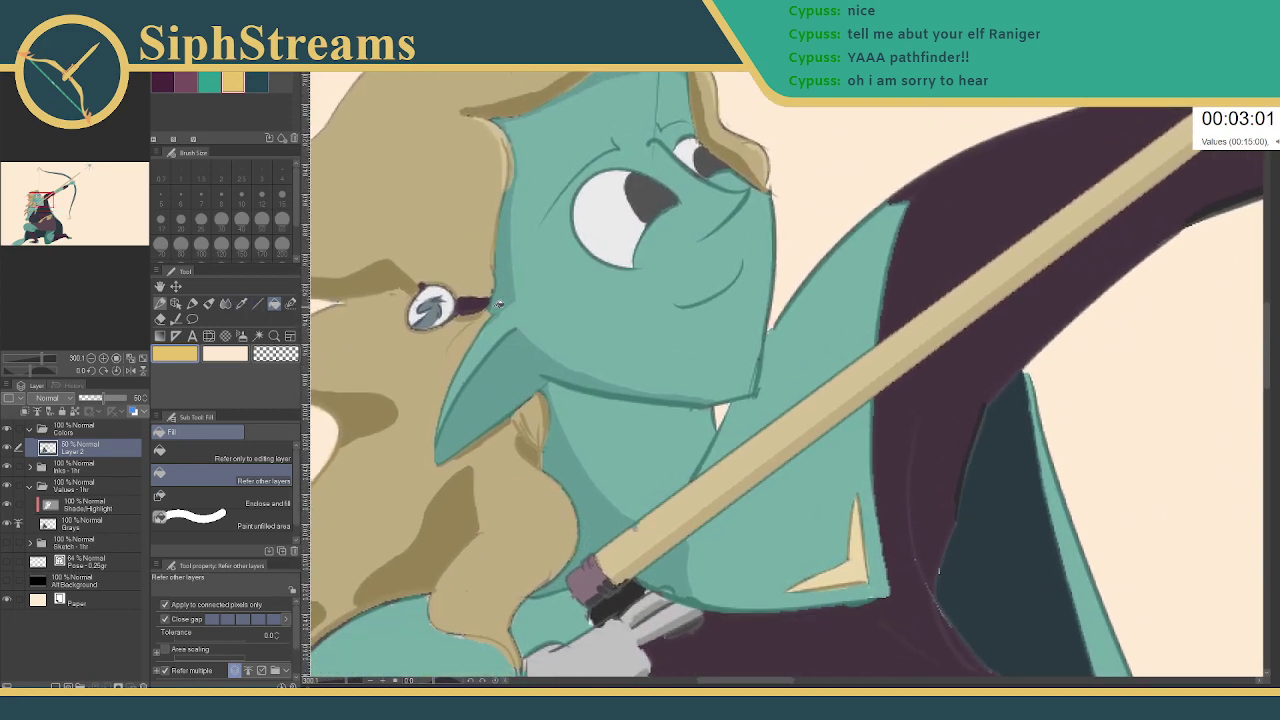
{"action": "key", "text": "e"}
{"action": "key", "text": "g"}
{"action": "left_click", "coordinate": [225, 353]}
{"action": "mouse_move", "coordinate": [488, 324]}
{"action": "left_mouse_down"}
{"action": "mouse_move", "coordinate": [600, 325]}
{"action": "mouse_move", "coordinate": [463, 383]}
{"action": "mouse_move", "coordinate": [531, 204]}
{"action": "mouse_move", "coordinate": [571, 143]}
{"action": "mouse_move", "coordinate": [690, 190]}
{"action": "mouse_move", "coordinate": [745, 230]}
{"action": "mouse_move", "coordinate": [720, 185]}
{"action": "mouse_move", "coordinate": [652, 161]}
{"action": "mouse_move", "coordinate": [639, 234]}
{"action": "left_mouse_up"}
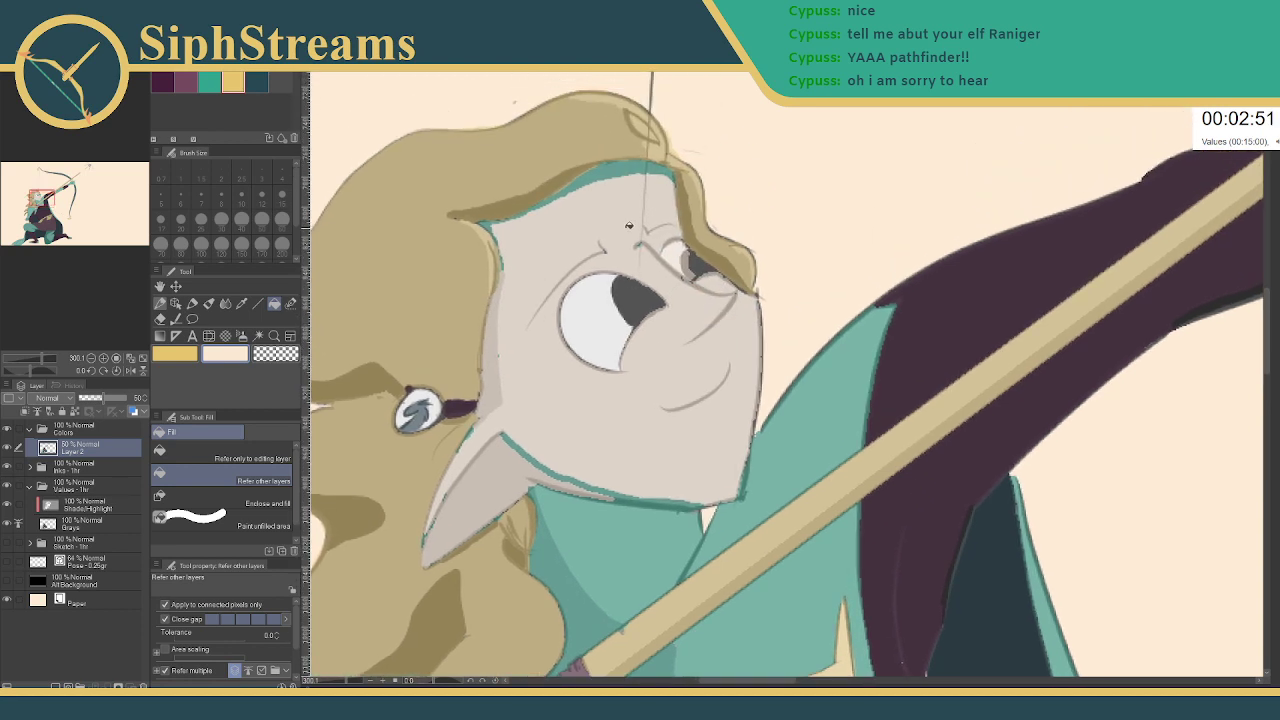
- Undo the cream fills on the face, ear and shoulder
{"action": "key", "text": "ctrl+z"}
{"action": "key", "text": "ctrl+z"}
{"action": "key", "text": "ctrl+z"}
{"action": "key", "text": "ctrl+z"}
{"action": "key", "text": "ctrl+z"}
{"action": "key", "text": "ctrl+z"}
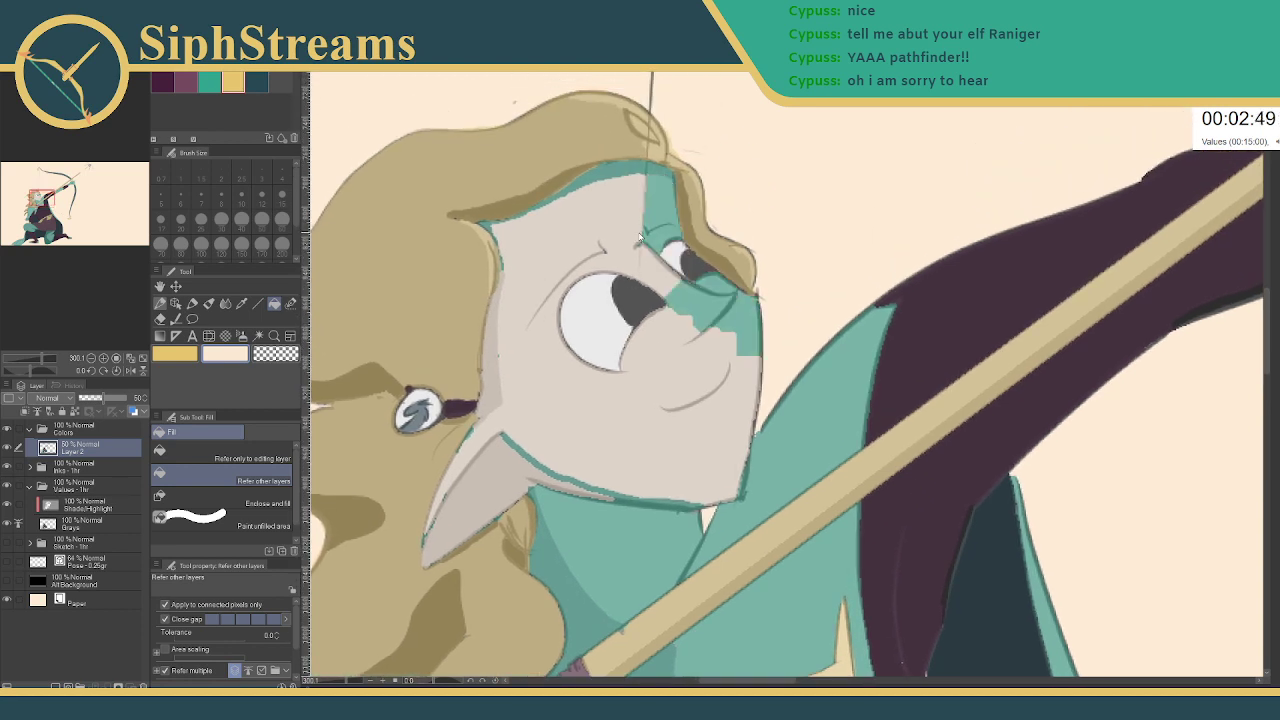
{"action": "key", "text": "ctrl+z"}
{"action": "key", "text": "ctrl+z"}
{"action": "key", "text": "ctrl+z"}
{"action": "key", "text": "ctrl+z"}
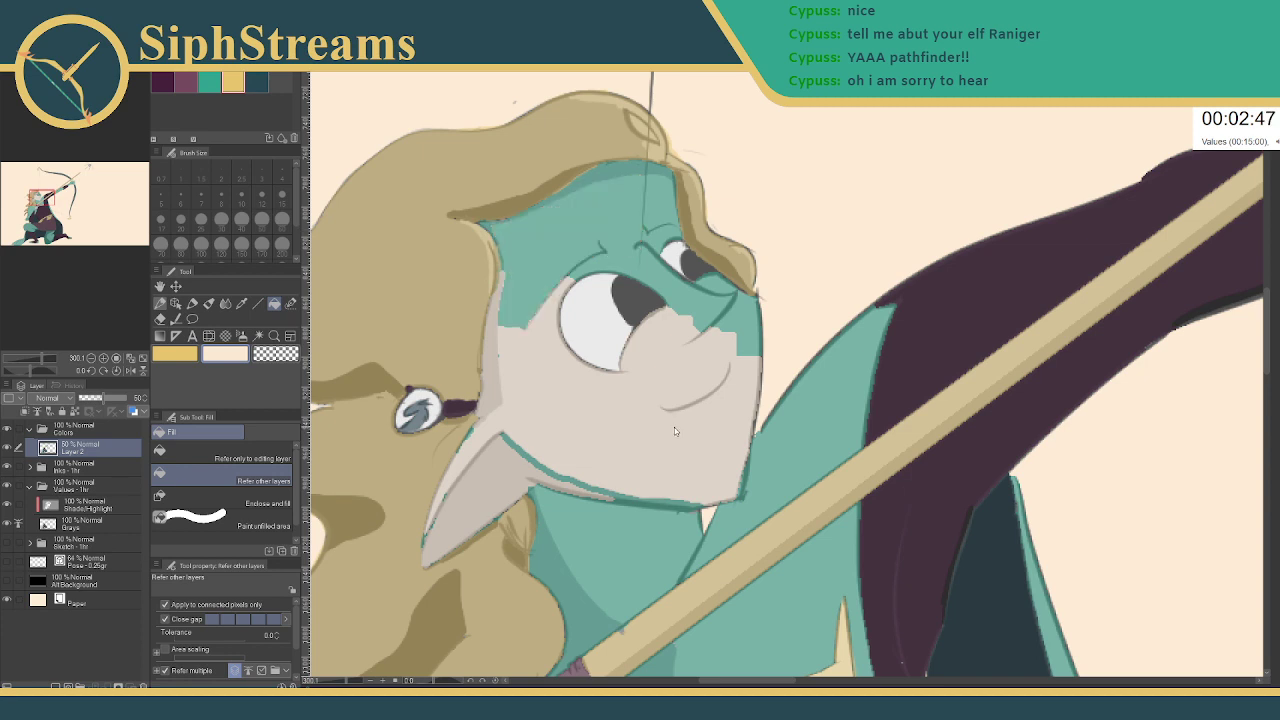
{"action": "key", "text": "ctrl+z"}
{"action": "key", "text": "ctrl+z"}
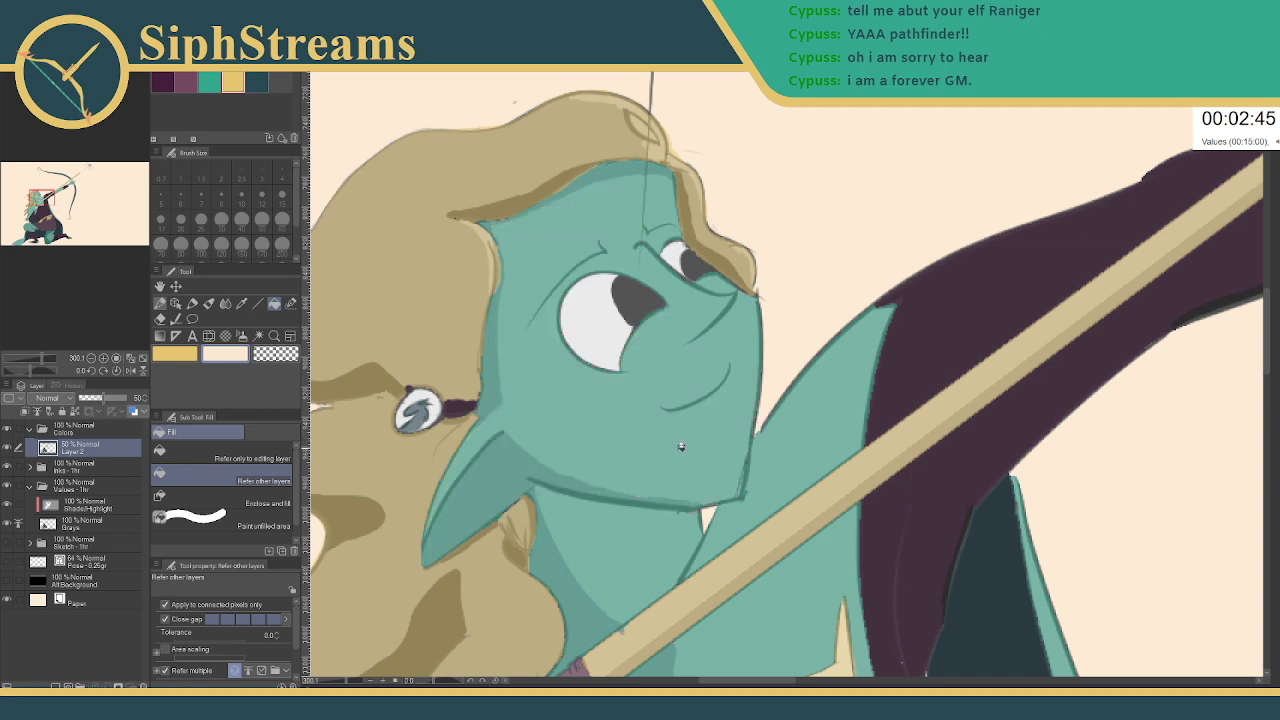
{"action": "left_click_drag", "start_coordinate": [677, 443], "coordinate": [649, 371]}
{"action": "left_click", "coordinate": [342, 677]}
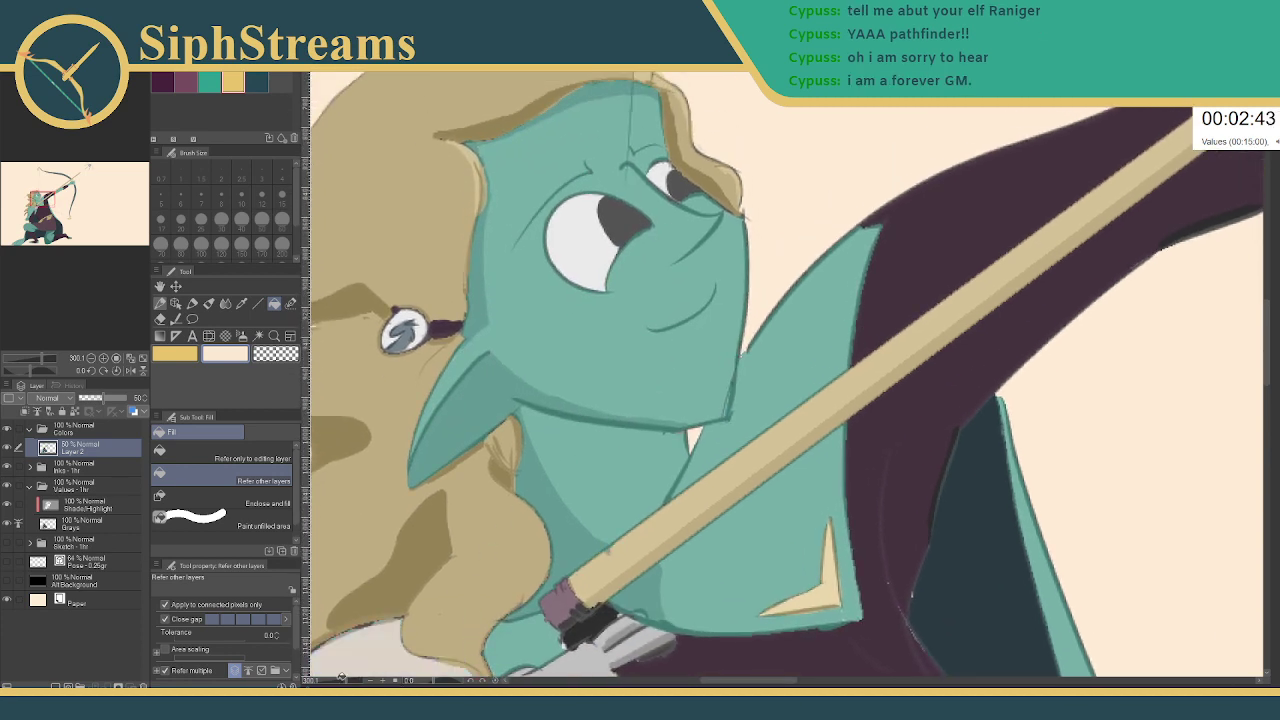
{"action": "key", "text": "ctrl+z"}
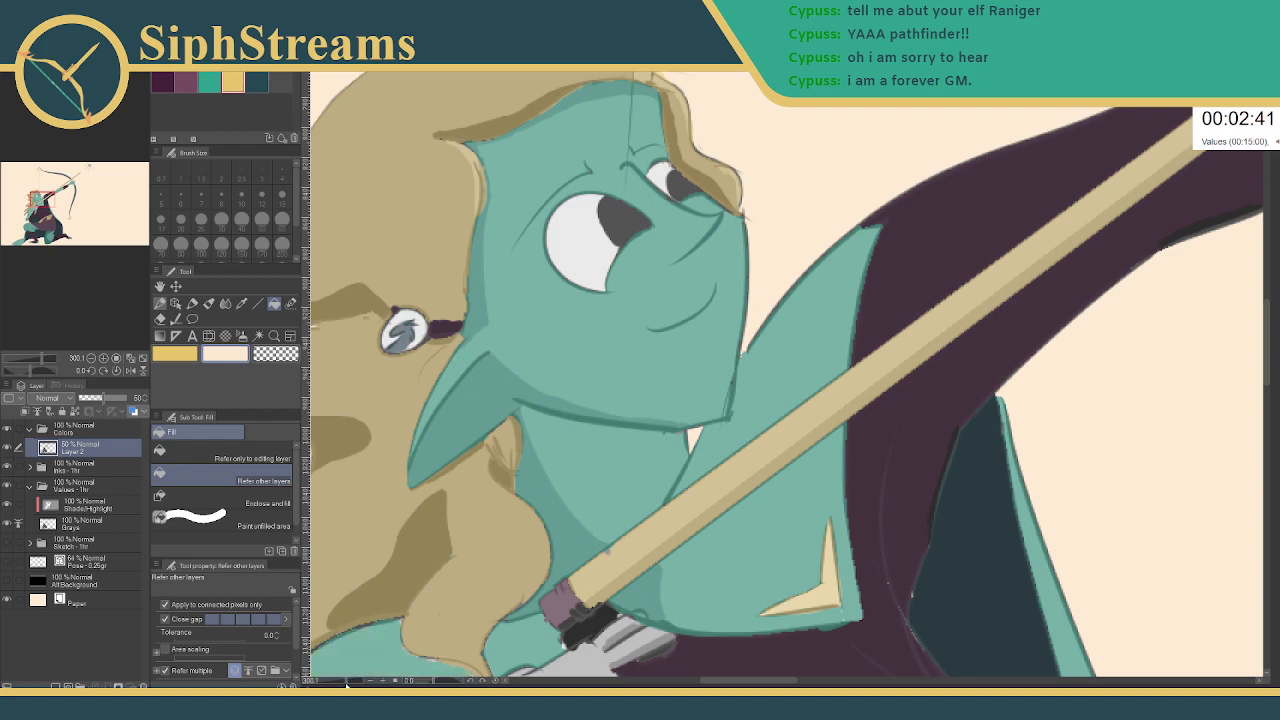
- Try filling the arrowhead with the dark blue-teal palette color
{"action": "left_click_drag", "start_coordinate": [346, 682], "coordinate": [332, 682]}
{"action": "left_click_drag", "start_coordinate": [573, 549], "coordinate": [535, 528]}
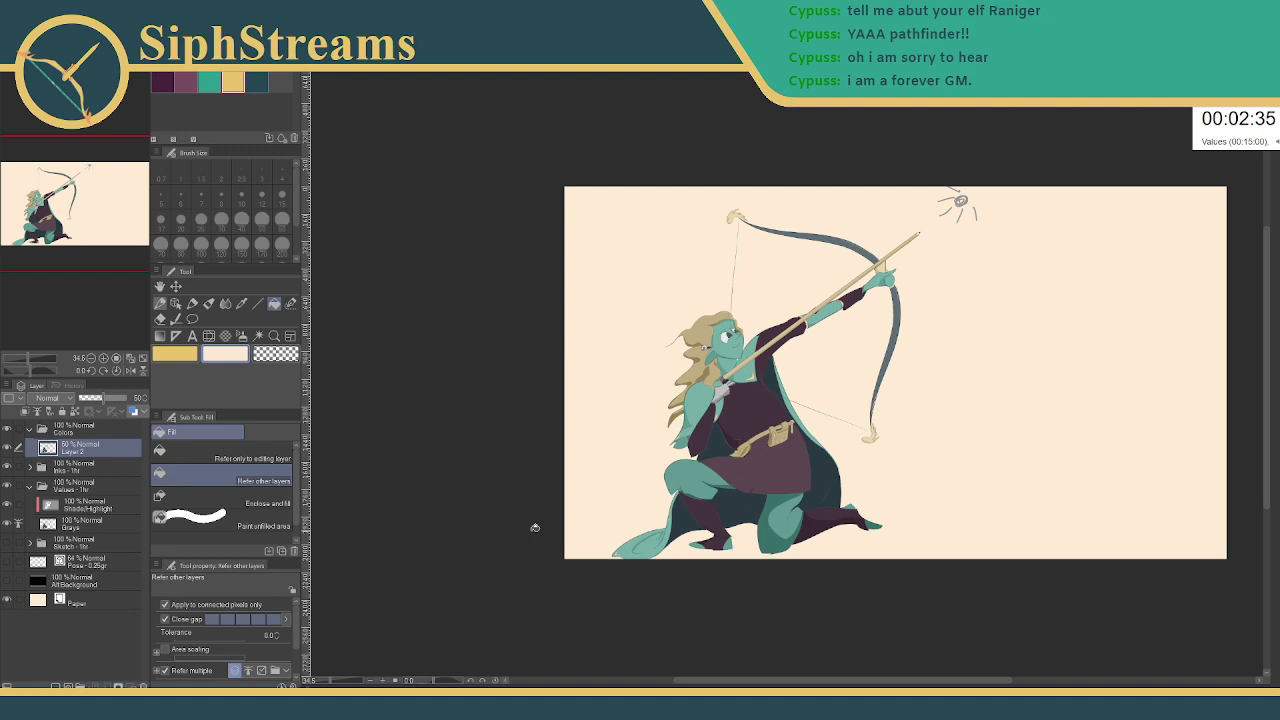
{"action": "left_click_drag", "start_coordinate": [535, 527], "coordinate": [489, 580]}
{"action": "scroll", "coordinate": [730, 450], "scroll_direction": "up", "scroll_amount": 3}
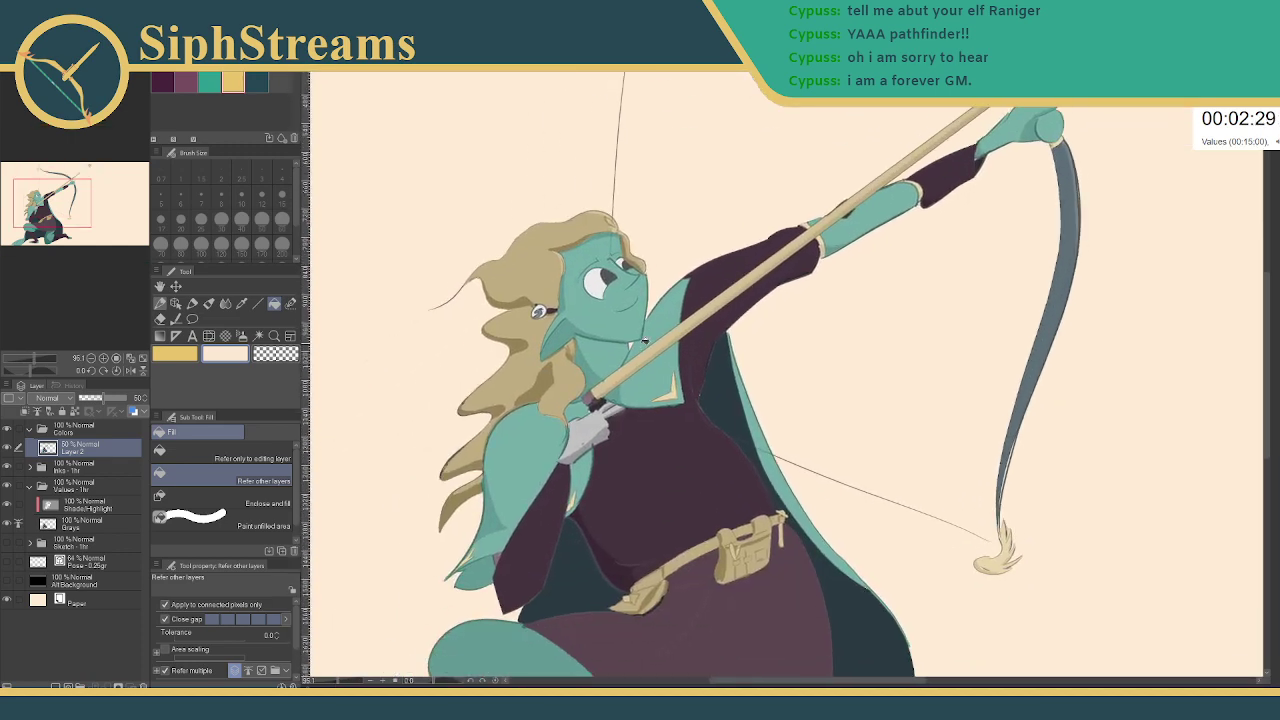
{"action": "mouse_move", "coordinate": [338, 681]}
{"action": "left_mouse_down"}
{"action": "mouse_move", "coordinate": [628, 278]}
{"action": "mouse_move", "coordinate": [620, 224]}
{"action": "mouse_move", "coordinate": [576, 310]}
{"action": "mouse_move", "coordinate": [595, 256]}
{"action": "mouse_move", "coordinate": [545, 437]}
{"action": "mouse_move", "coordinate": [543, 592]}
{"action": "left_mouse_up"}
{"action": "left_click_drag", "start_coordinate": [630, 227], "coordinate": [362, 533]}
{"action": "mouse_move", "coordinate": [592, 472]}
{"action": "left_mouse_down"}
{"action": "mouse_move", "coordinate": [509, 594]}
{"action": "mouse_move", "coordinate": [609, 447]}
{"action": "mouse_move", "coordinate": [343, 676]}
{"action": "left_mouse_up"}
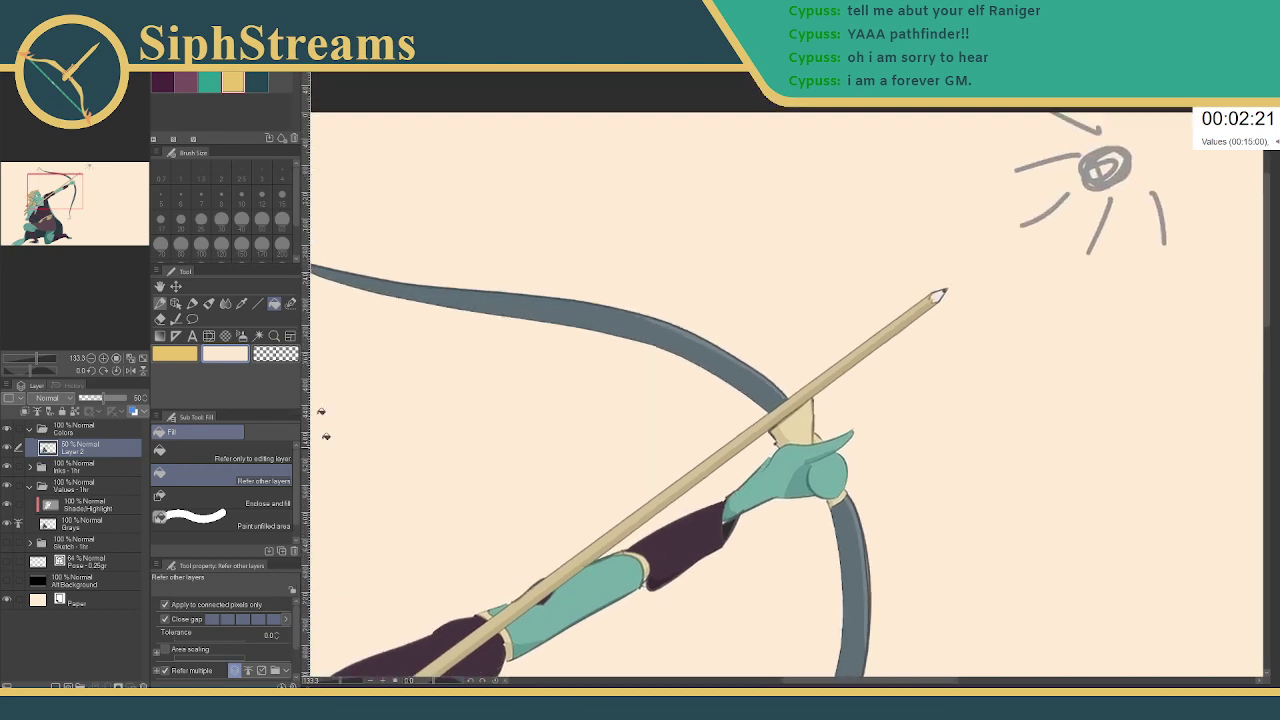
{"action": "left_click", "coordinate": [257, 84]}
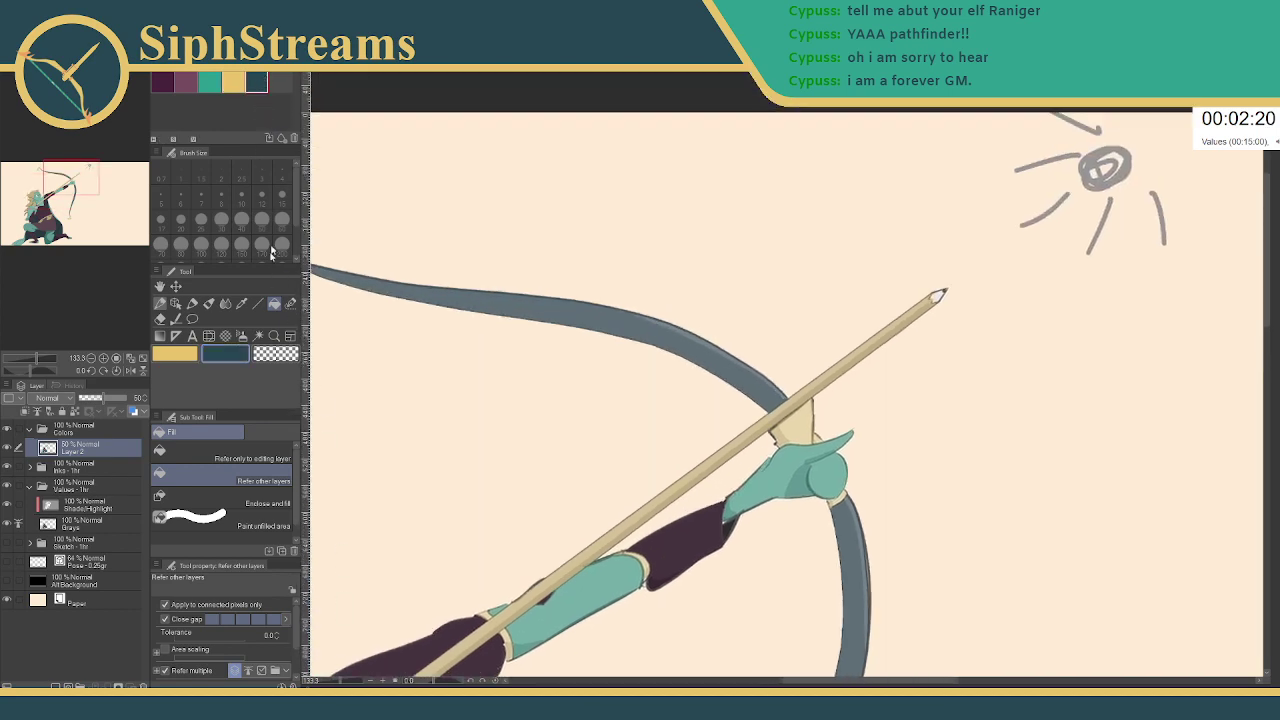
{"action": "left_click", "coordinate": [936, 296]}
{"action": "key", "text": "ctrl+z"}
- Erase patches of teal from the archer's cheek using the Hard eraser at sizes 7 and 200
{"action": "left_click_drag", "start_coordinate": [671, 479], "coordinate": [845, 323]}
{"action": "left_click_drag", "start_coordinate": [503, 610], "coordinate": [797, 381]}
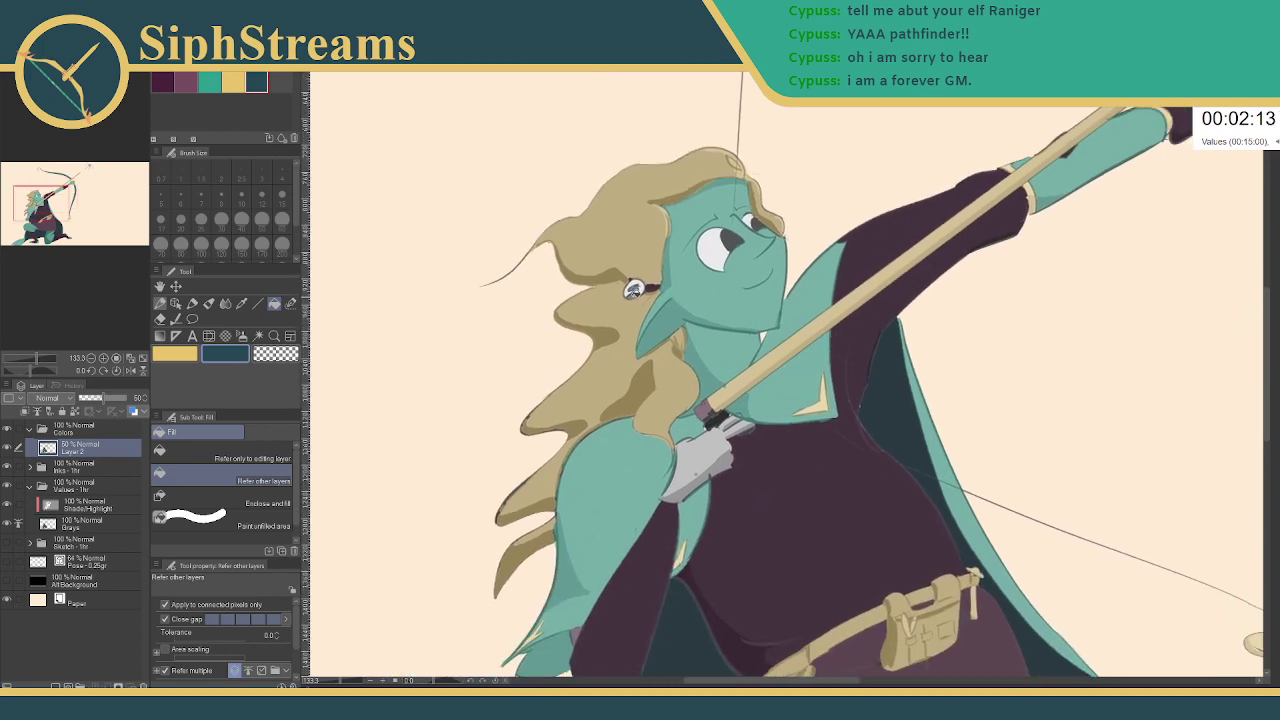
{"action": "left_click_drag", "start_coordinate": [717, 429], "coordinate": [559, 485]}
{"action": "left_click", "coordinate": [212, 80]}
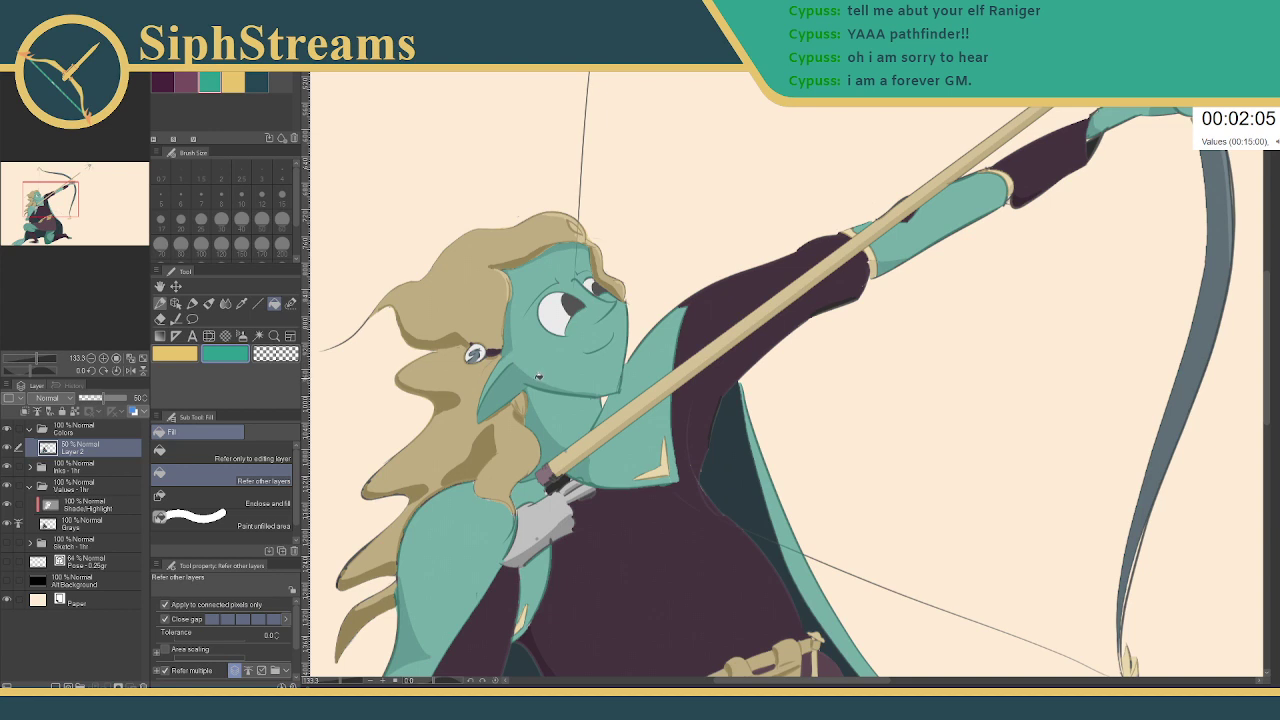
{"action": "left_click", "coordinate": [160, 319]}
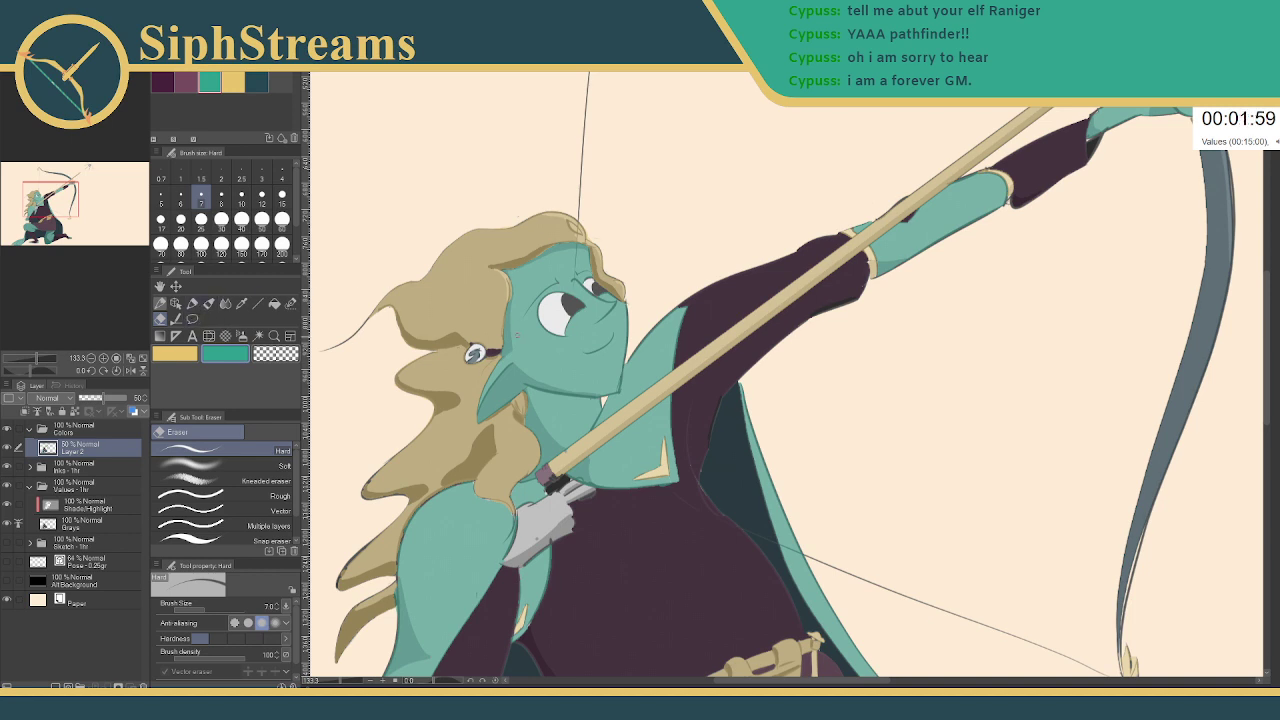
{"action": "mouse_move", "coordinate": [521, 350]}
{"action": "left_mouse_down"}
{"action": "mouse_move", "coordinate": [524, 317]}
{"action": "mouse_move", "coordinate": [526, 348]}
{"action": "mouse_move", "coordinate": [545, 343]}
{"action": "left_mouse_up"}
{"action": "left_click", "coordinate": [241, 197]}
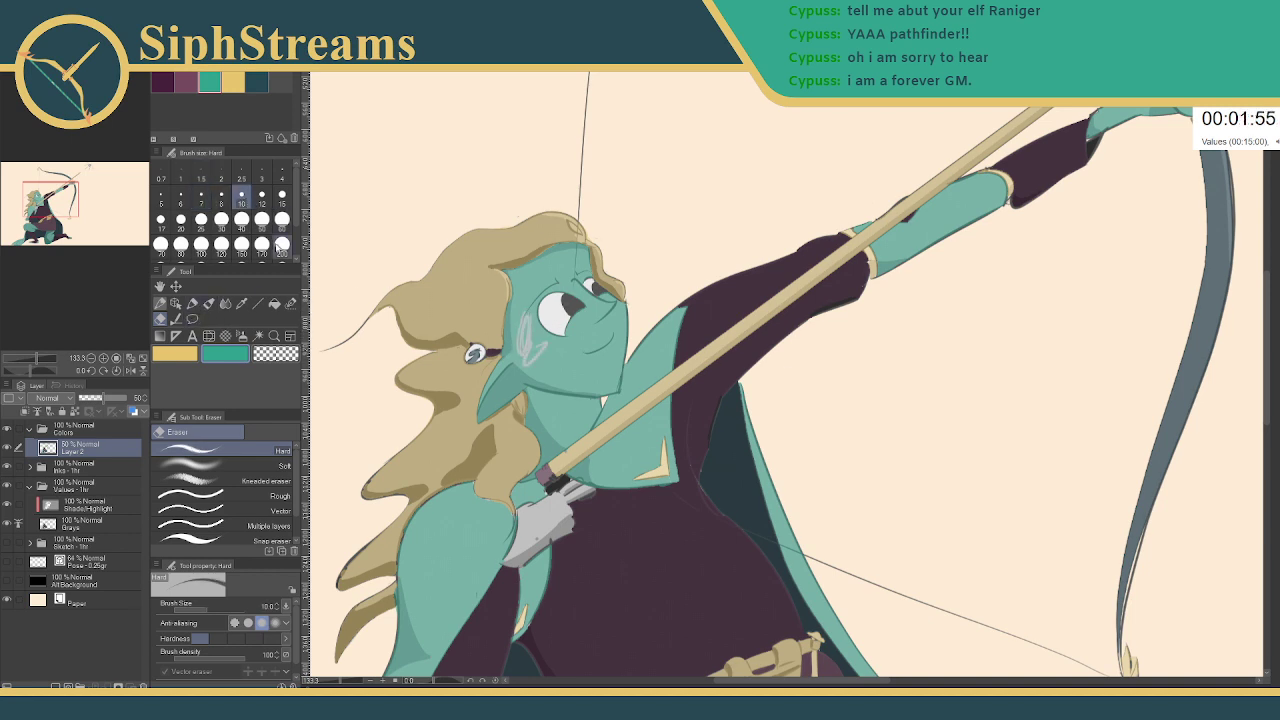
{"action": "left_click", "coordinate": [282, 246]}
{"action": "left_click", "coordinate": [572, 350]}
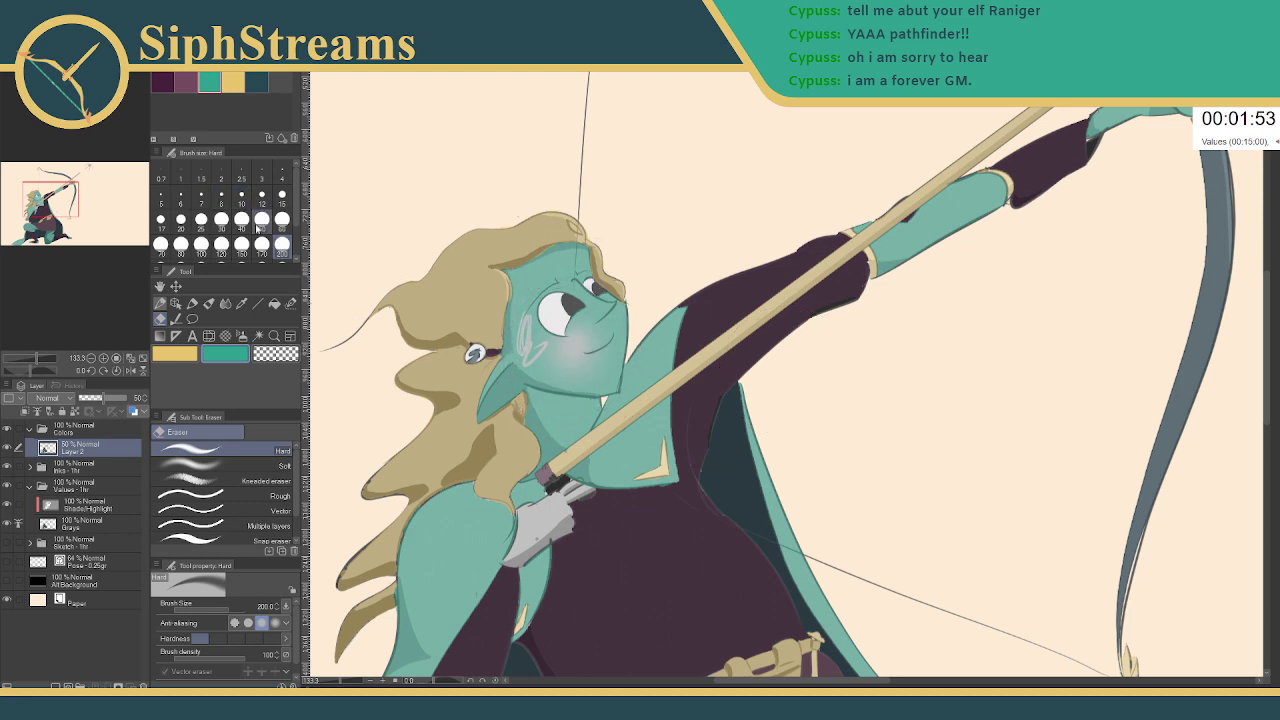
- With the Hard eraser at size 25, erase the teal from the lower face, forehead and ear
{"action": "left_click", "coordinate": [238, 538]}
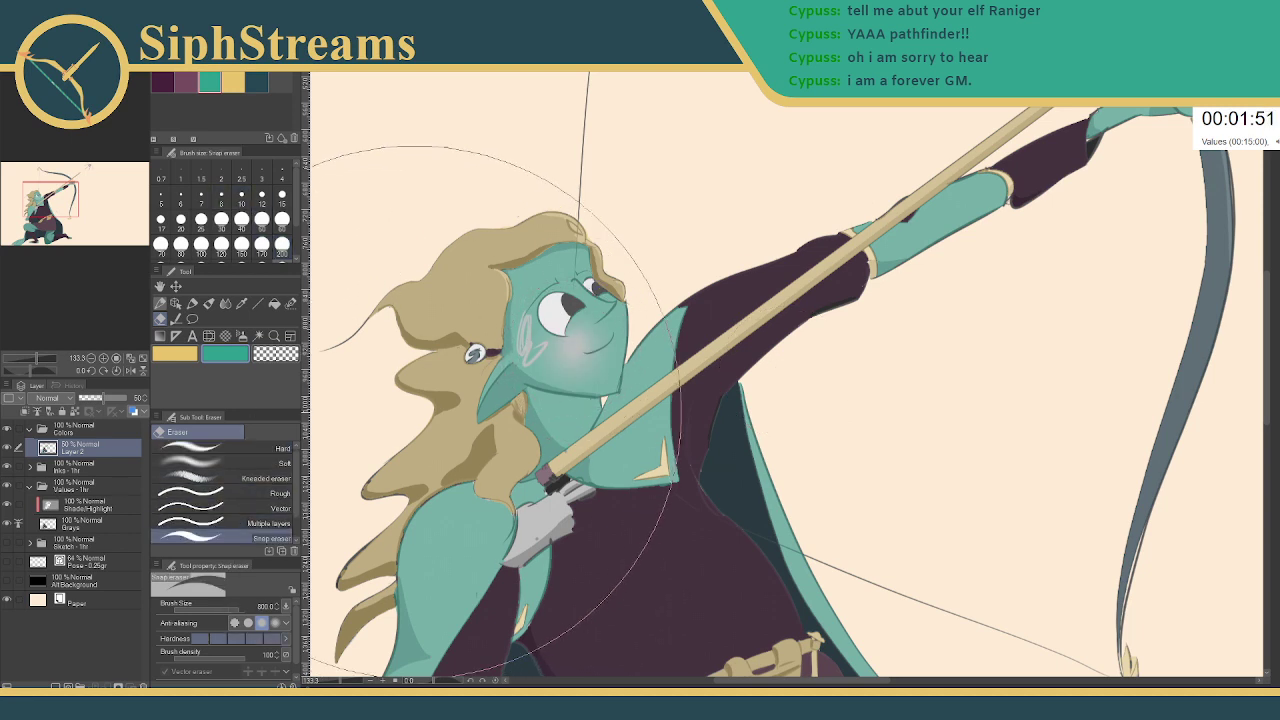
{"action": "left_click", "coordinate": [232, 448]}
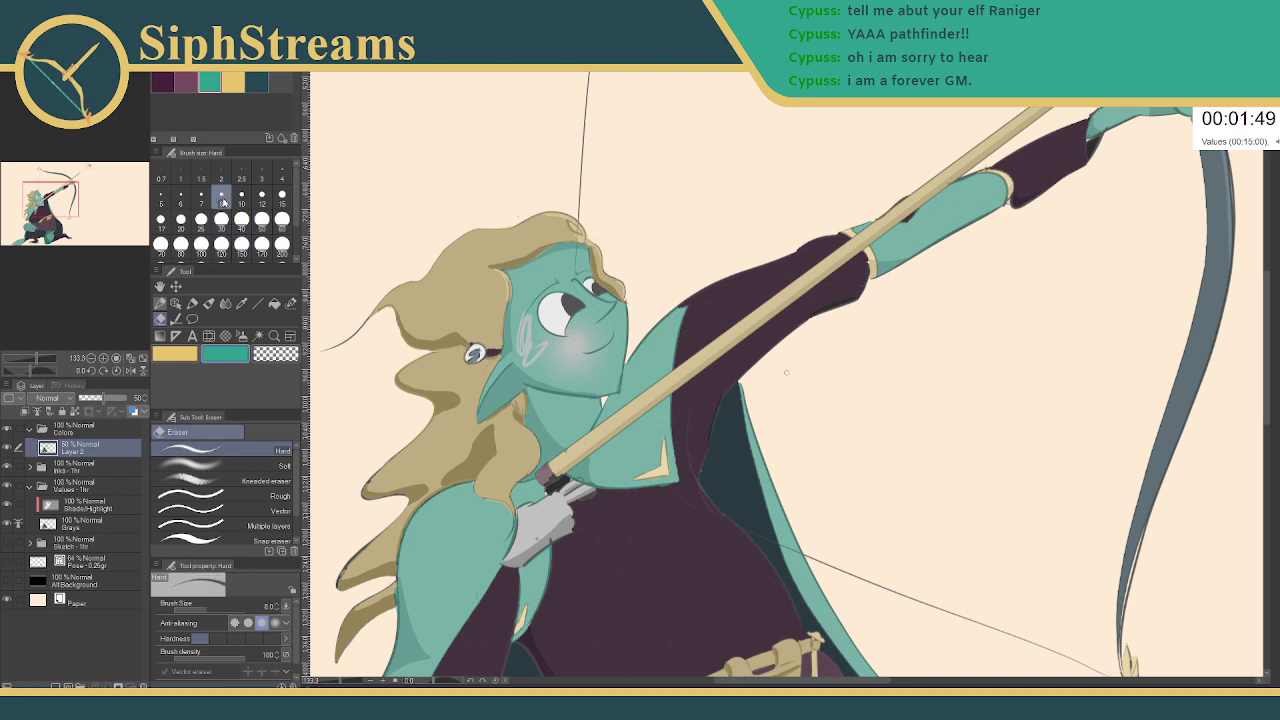
{"action": "left_click", "coordinate": [201, 218]}
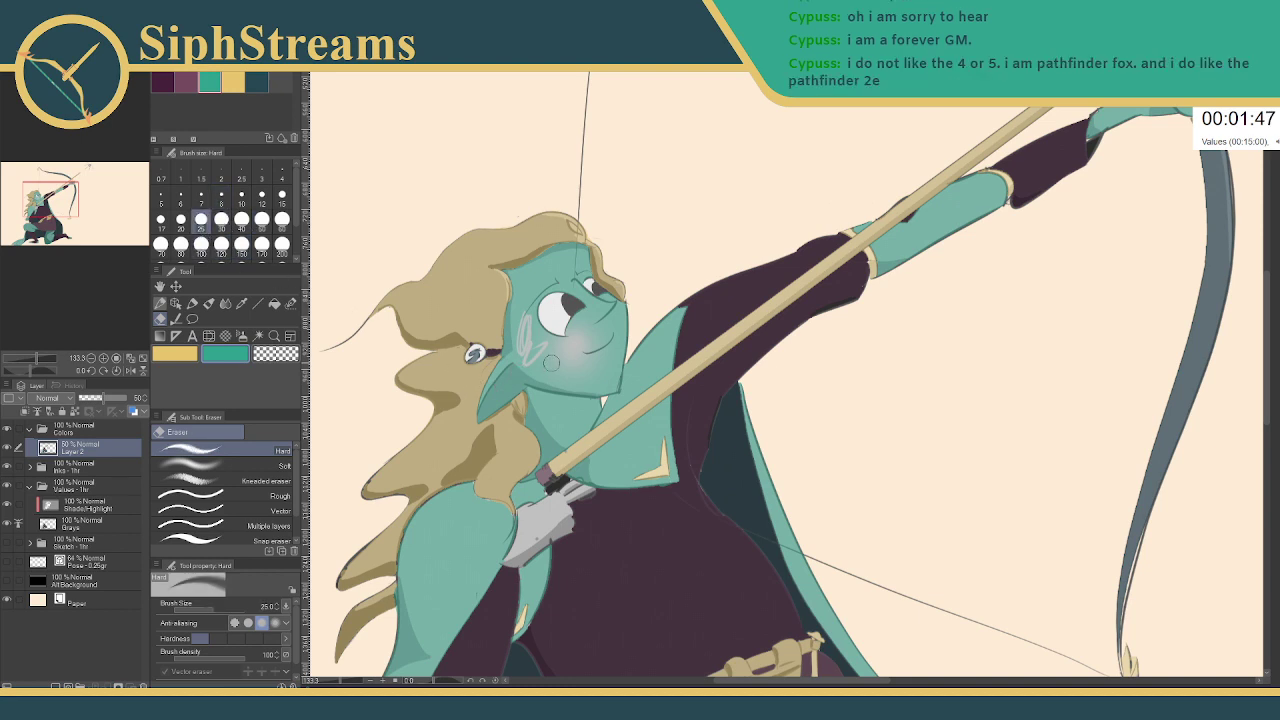
{"action": "mouse_move", "coordinate": [550, 362]}
{"action": "left_mouse_down"}
{"action": "mouse_move", "coordinate": [587, 361]}
{"action": "mouse_move", "coordinate": [554, 375]}
{"action": "mouse_move", "coordinate": [617, 325]}
{"action": "mouse_move", "coordinate": [593, 334]}
{"action": "mouse_move", "coordinate": [607, 345]}
{"action": "mouse_move", "coordinate": [587, 367]}
{"action": "mouse_move", "coordinate": [621, 348]}
{"action": "mouse_move", "coordinate": [592, 354]}
{"action": "mouse_move", "coordinate": [615, 358]}
{"action": "mouse_move", "coordinate": [613, 387]}
{"action": "mouse_move", "coordinate": [565, 392]}
{"action": "mouse_move", "coordinate": [594, 387]}
{"action": "mouse_move", "coordinate": [583, 385]}
{"action": "mouse_move", "coordinate": [605, 365]}
{"action": "mouse_move", "coordinate": [508, 378]}
{"action": "mouse_move", "coordinate": [533, 355]}
{"action": "mouse_move", "coordinate": [511, 378]}
{"action": "mouse_move", "coordinate": [549, 377]}
{"action": "mouse_move", "coordinate": [518, 327]}
{"action": "left_mouse_up"}
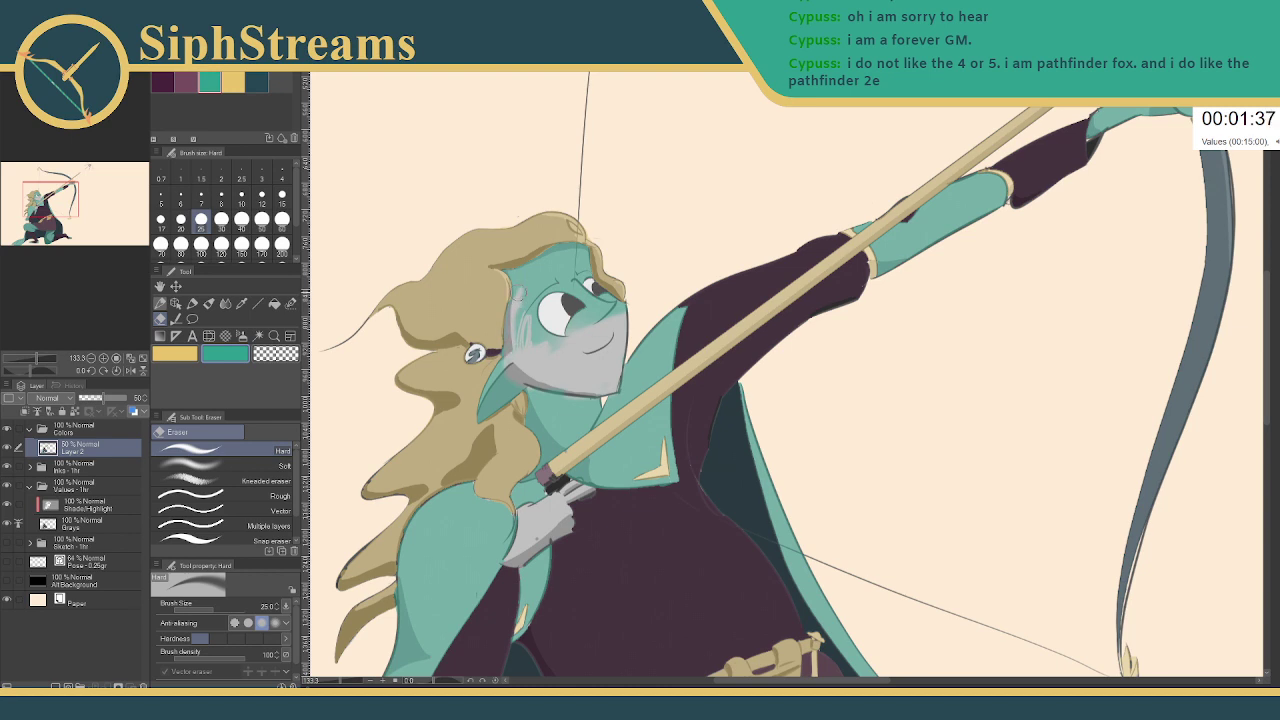
{"action": "mouse_move", "coordinate": [513, 275]}
{"action": "left_mouse_down"}
{"action": "mouse_move", "coordinate": [568, 248]}
{"action": "mouse_move", "coordinate": [550, 253]}
{"action": "mouse_move", "coordinate": [578, 256]}
{"action": "mouse_move", "coordinate": [571, 288]}
{"action": "mouse_move", "coordinate": [517, 285]}
{"action": "mouse_move", "coordinate": [564, 293]}
{"action": "left_mouse_up"}
{"action": "mouse_move", "coordinate": [518, 333]}
{"action": "left_mouse_down"}
{"action": "mouse_move", "coordinate": [553, 317]}
{"action": "mouse_move", "coordinate": [519, 347]}
{"action": "mouse_move", "coordinate": [548, 349]}
{"action": "left_mouse_up"}
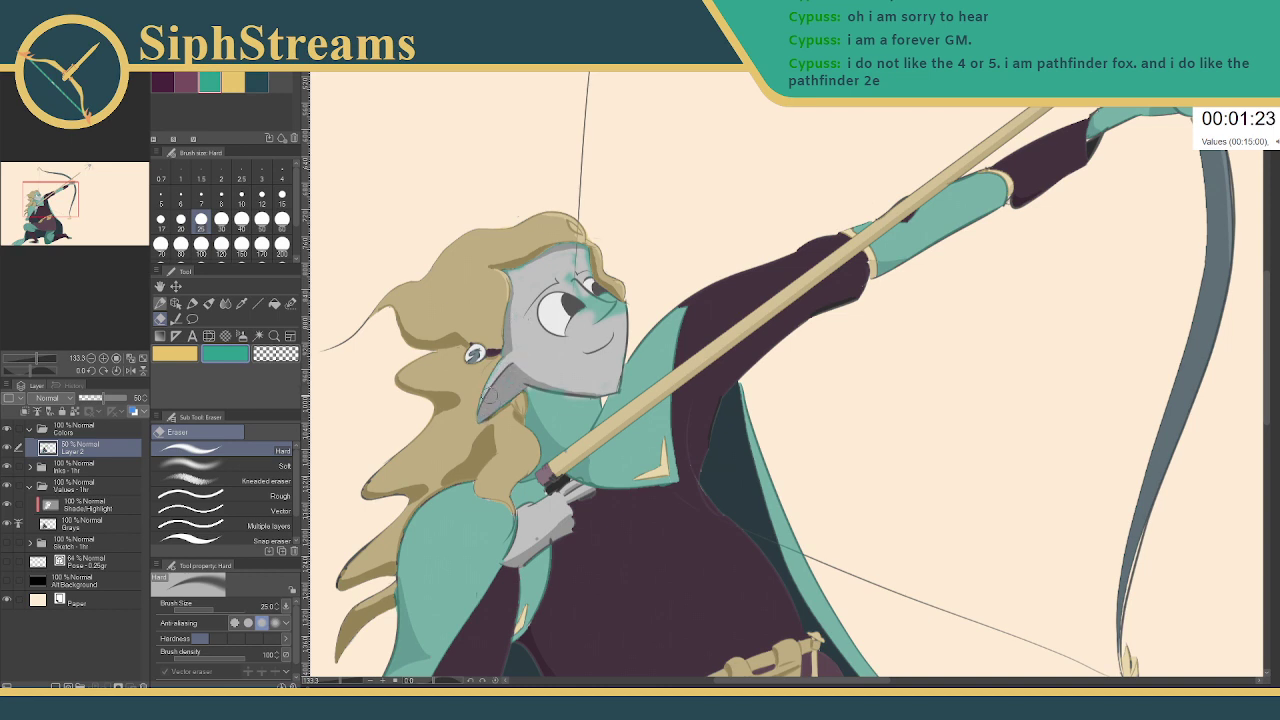
- Erase the teal around the nose bridge and across the neck
{"action": "mouse_move", "coordinate": [576, 307]}
{"action": "left_mouse_down"}
{"action": "mouse_move", "coordinate": [596, 306]}
{"action": "mouse_move", "coordinate": [582, 261]}
{"action": "left_mouse_up"}
{"action": "mouse_move", "coordinate": [590, 392]}
{"action": "left_mouse_down"}
{"action": "mouse_move", "coordinate": [587, 427]}
{"action": "mouse_move", "coordinate": [565, 436]}
{"action": "left_mouse_up"}
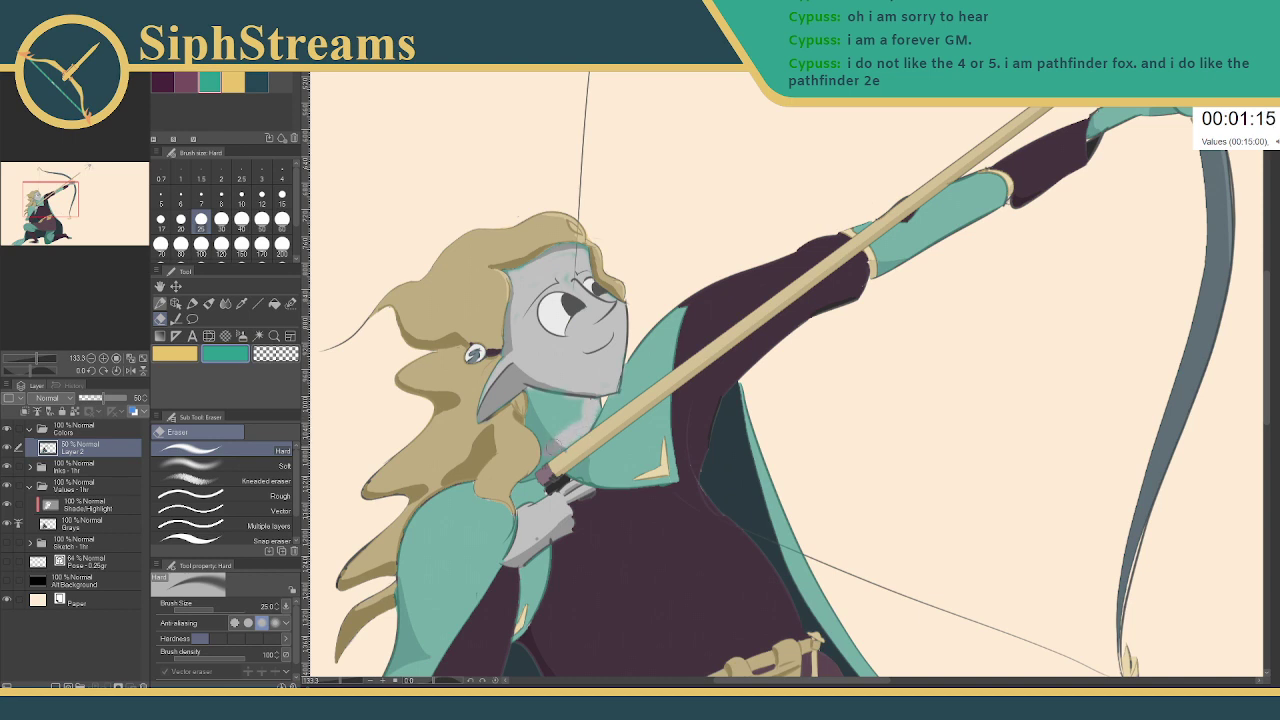
{"action": "mouse_move", "coordinate": [532, 405]}
{"action": "left_mouse_down"}
{"action": "mouse_move", "coordinate": [556, 430]}
{"action": "mouse_move", "coordinate": [586, 384]}
{"action": "mouse_move", "coordinate": [578, 421]}
{"action": "left_mouse_up"}
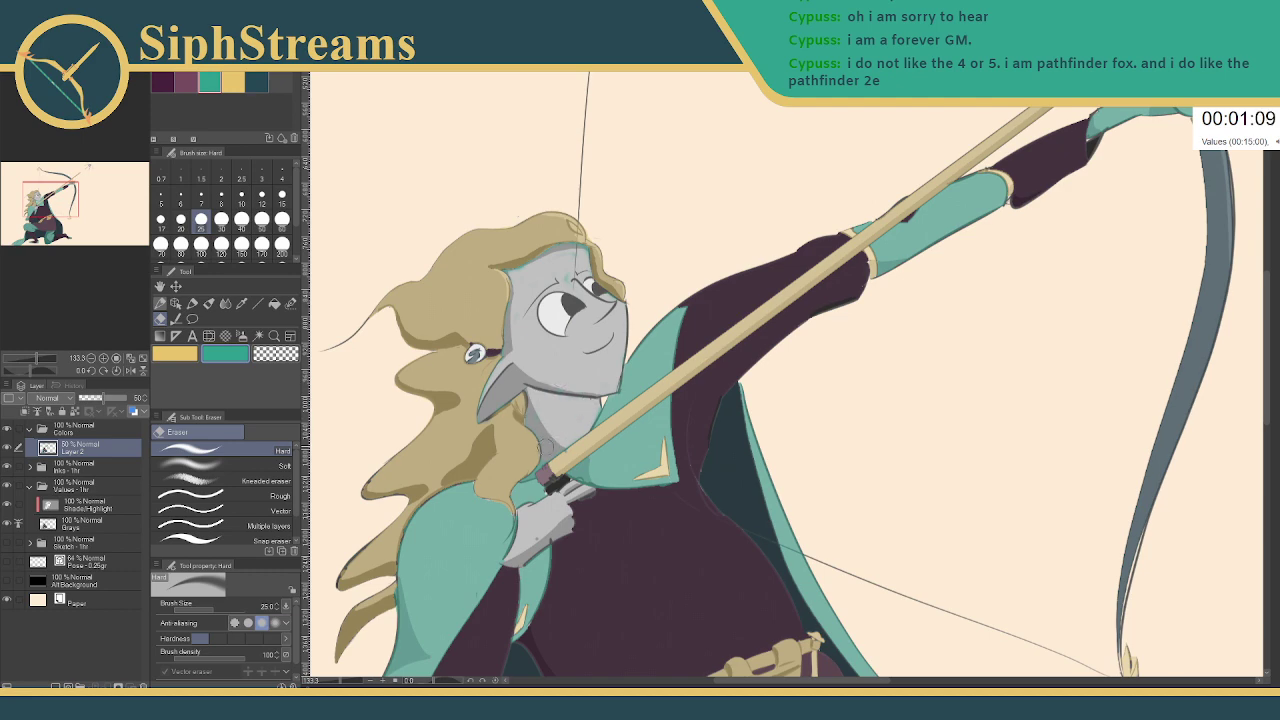
- With a size 12 eraser, clean the leftover teal from the ear edge, hairline, forehead and chin
{"action": "left_click_drag", "start_coordinate": [340, 682], "coordinate": [348, 682]}
{"action": "mouse_move", "coordinate": [440, 516]}
{"action": "left_mouse_down"}
{"action": "mouse_move", "coordinate": [806, 351]}
{"action": "mouse_move", "coordinate": [883, 373]}
{"action": "left_mouse_up"}
{"action": "left_click", "coordinate": [261, 196]}
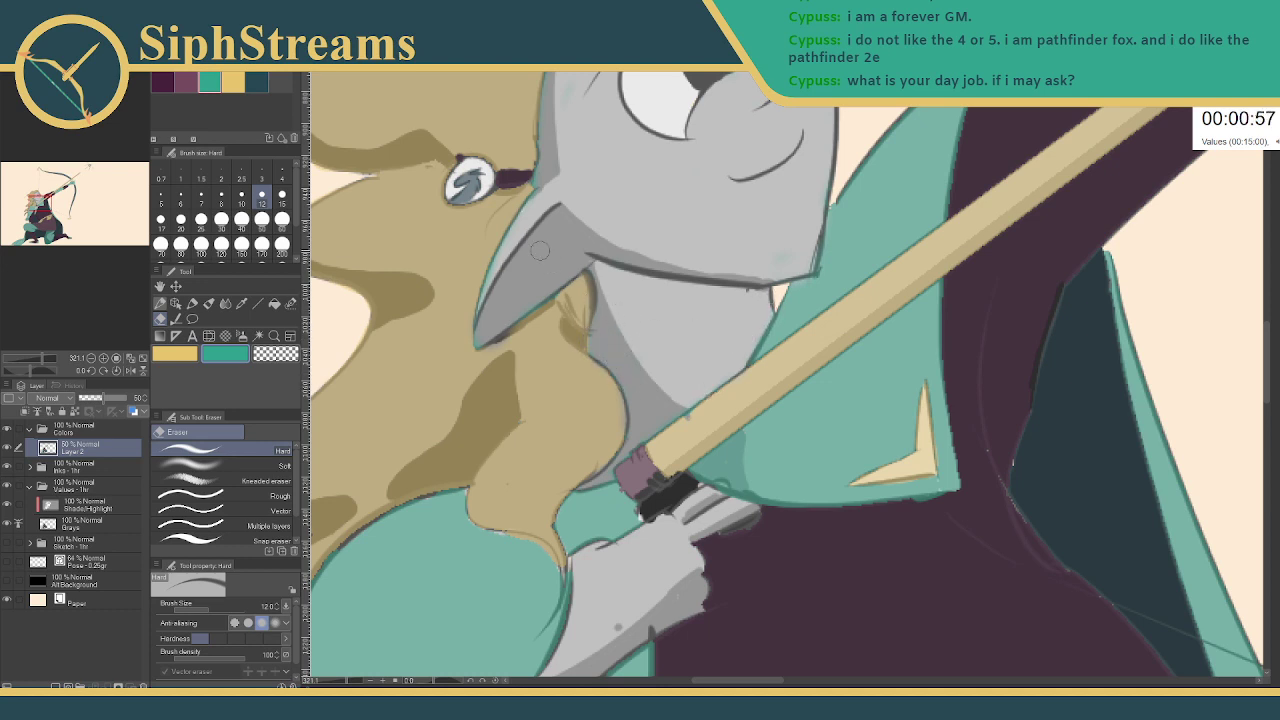
{"action": "left_click_drag", "start_coordinate": [556, 225], "coordinate": [624, 363]}
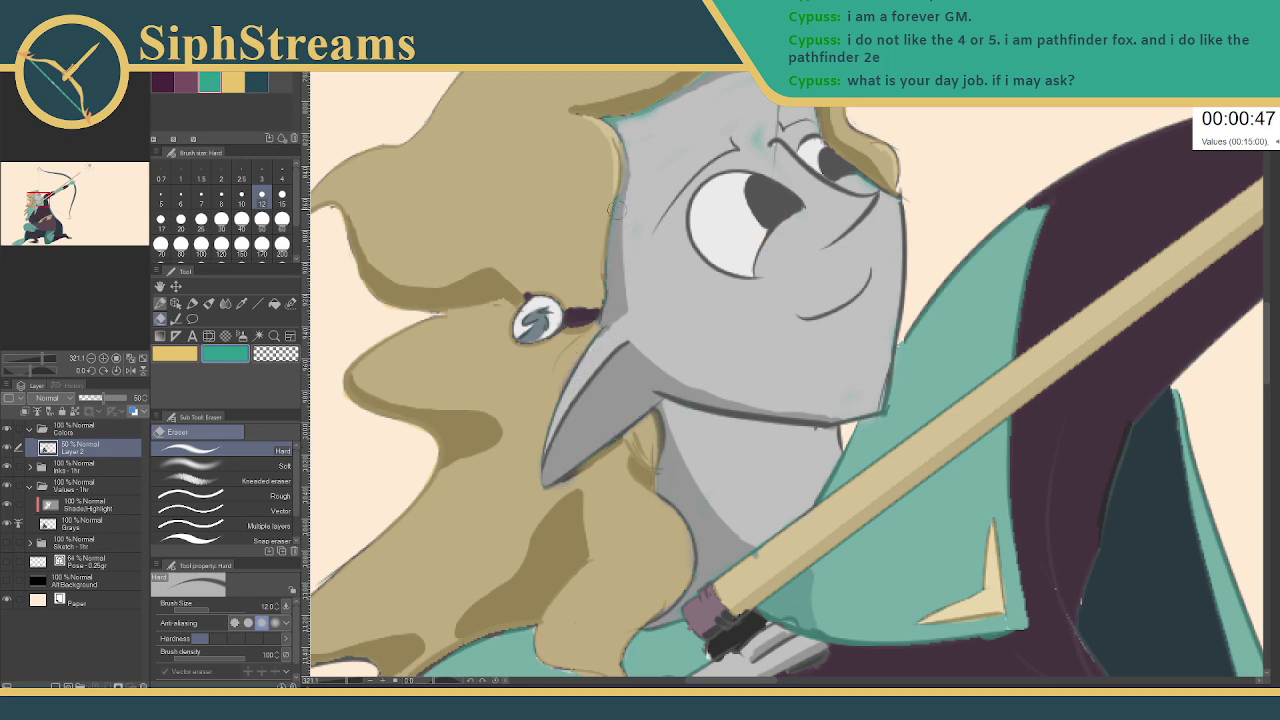
{"action": "left_click_drag", "start_coordinate": [663, 244], "coordinate": [639, 383]}
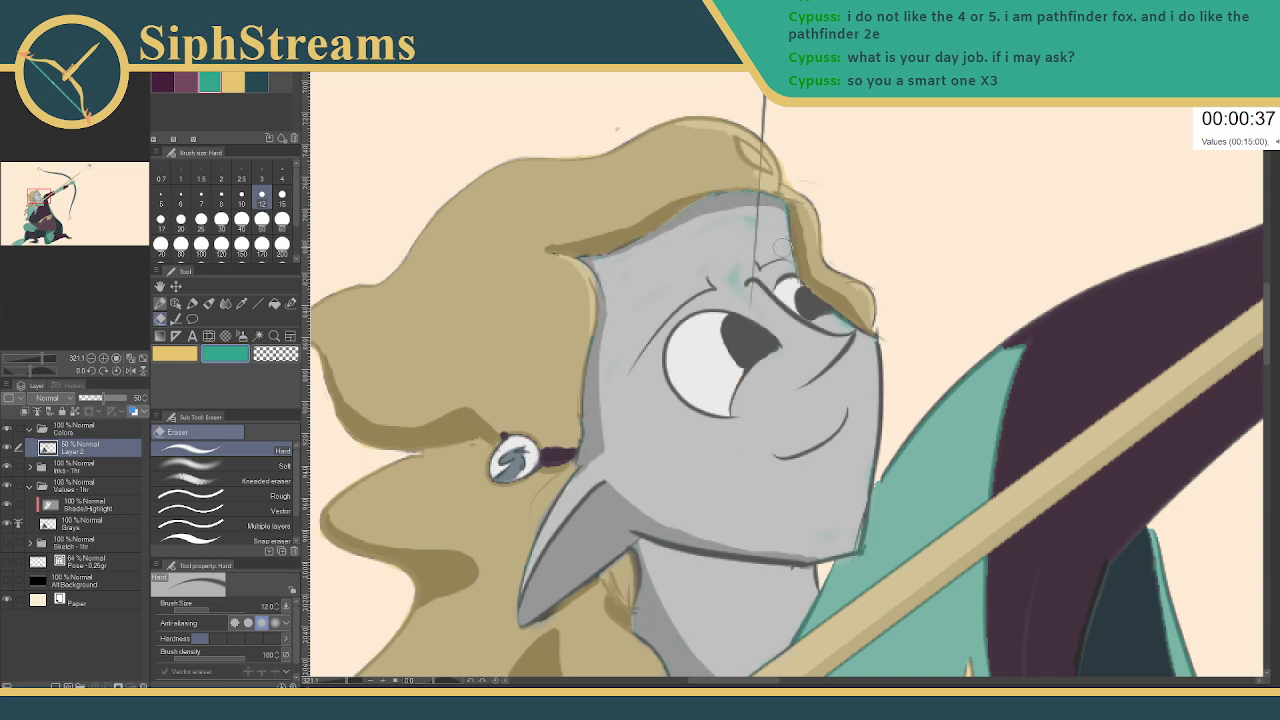
{"action": "left_click_drag", "start_coordinate": [731, 276], "coordinate": [741, 287]}
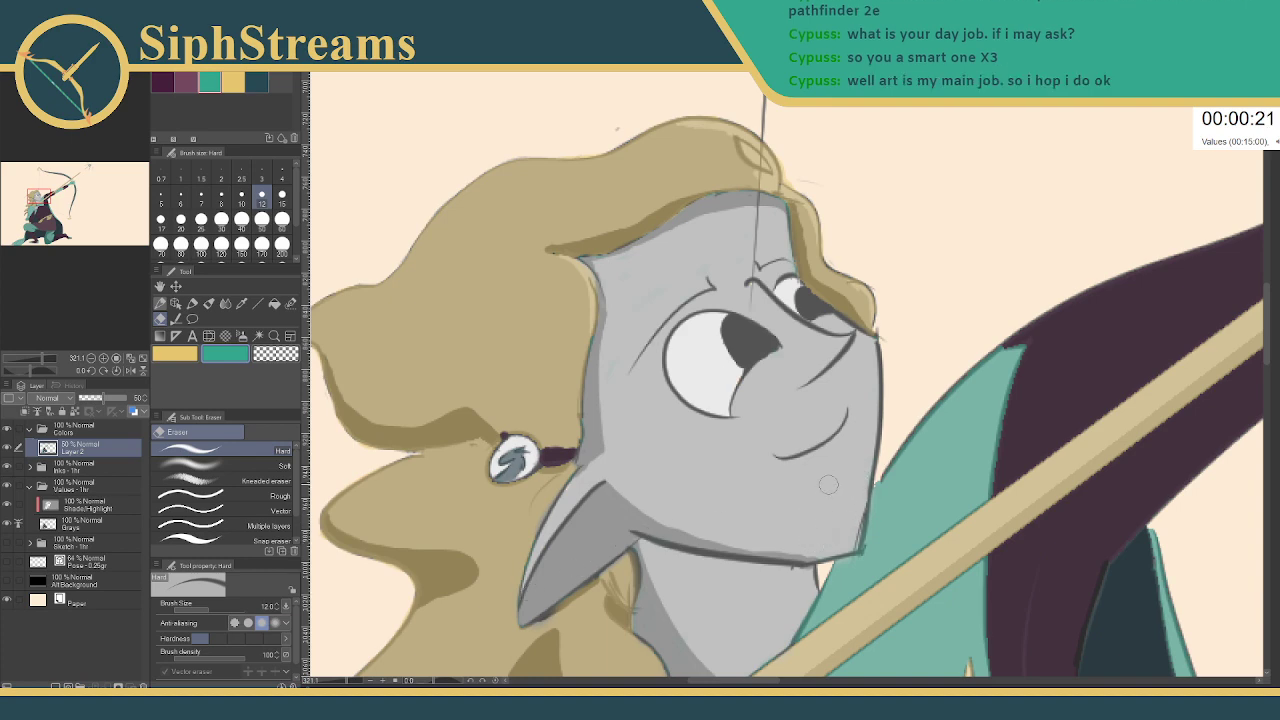
- Inspect the flat colors up close on the archer's face and neck, the arrow tip and the bow hand
{"action": "left_click_drag", "start_coordinate": [785, 510], "coordinate": [656, 342]}
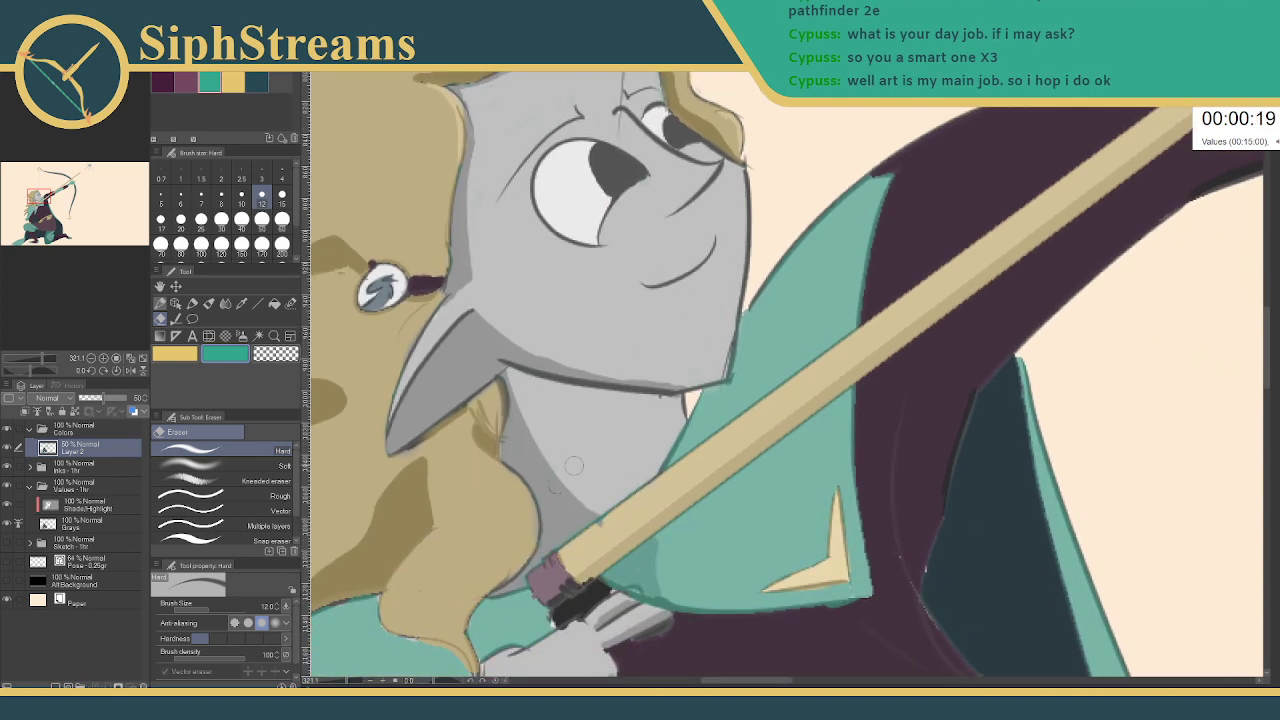
{"action": "left_click_drag", "start_coordinate": [347, 681], "coordinate": [335, 681]}
{"action": "left_click_drag", "start_coordinate": [674, 515], "coordinate": [467, 684]}
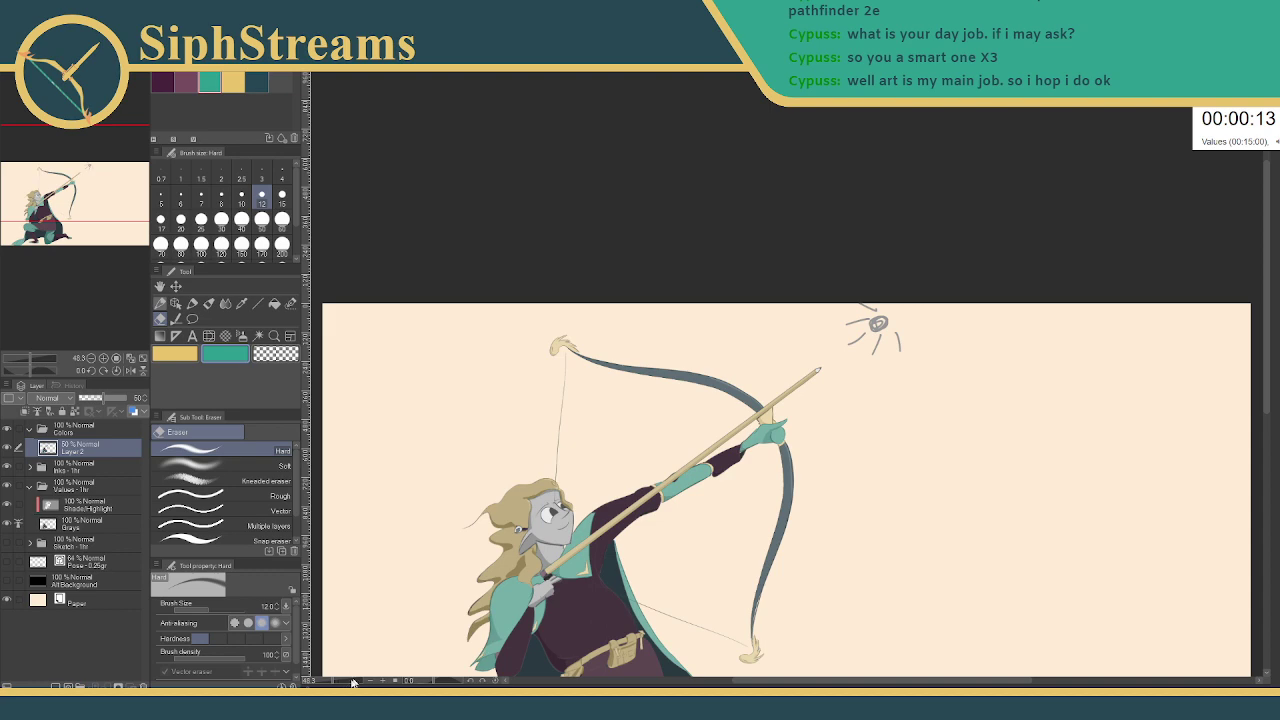
{"action": "scroll", "coordinate": [346, 681], "scroll_direction": "up", "scroll_amount": 3}
{"action": "left_click_drag", "start_coordinate": [346, 681], "coordinate": [352, 681]}
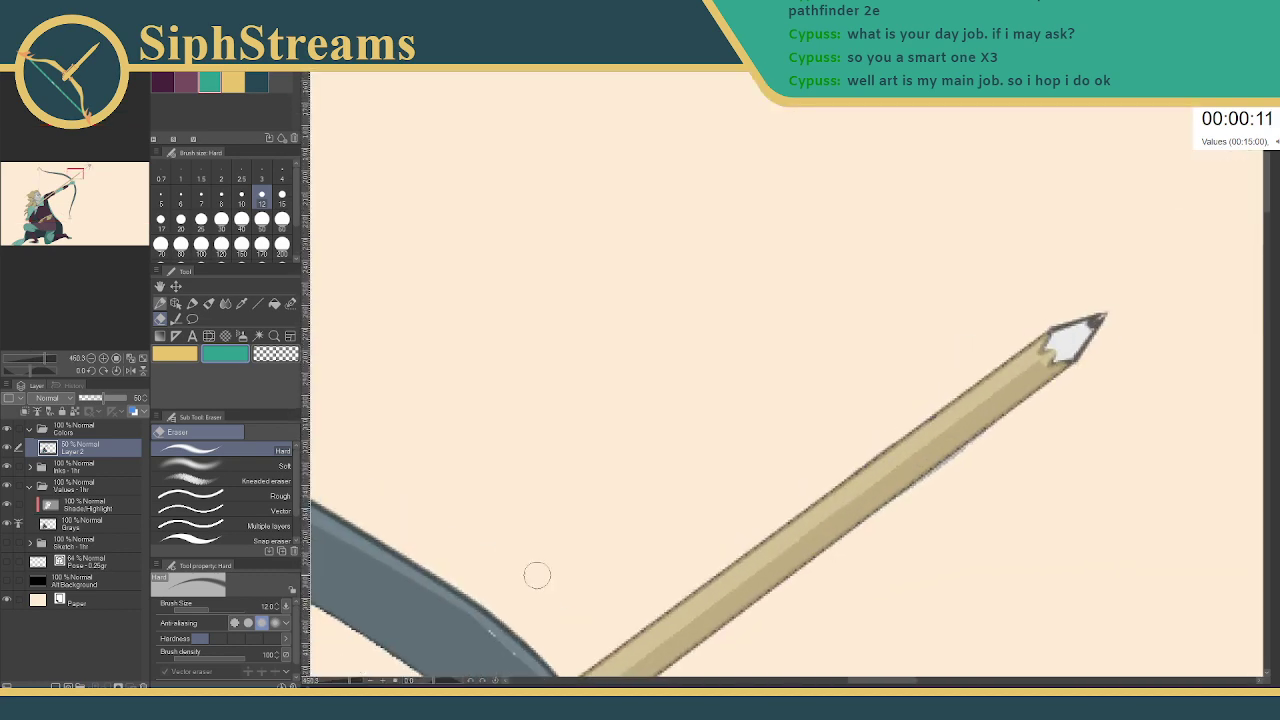
{"action": "left_click_drag", "start_coordinate": [628, 545], "coordinate": [671, 103]}
{"action": "mouse_move", "coordinate": [669, 405]}
{"action": "left_mouse_down"}
{"action": "mouse_move", "coordinate": [594, 433]}
{"action": "mouse_move", "coordinate": [648, 365]}
{"action": "mouse_move", "coordinate": [750, 359]}
{"action": "mouse_move", "coordinate": [866, 303]}
{"action": "left_mouse_up"}
{"action": "mouse_move", "coordinate": [757, 384]}
{"action": "left_mouse_down"}
{"action": "mouse_move", "coordinate": [642, 449]}
{"action": "mouse_move", "coordinate": [855, 398]}
{"action": "mouse_move", "coordinate": [692, 477]}
{"action": "mouse_move", "coordinate": [762, 496]}
{"action": "mouse_move", "coordinate": [727, 520]}
{"action": "mouse_move", "coordinate": [802, 510]}
{"action": "mouse_move", "coordinate": [550, 548]}
{"action": "mouse_move", "coordinate": [668, 469]}
{"action": "mouse_move", "coordinate": [547, 505]}
{"action": "mouse_move", "coordinate": [583, 450]}
{"action": "mouse_move", "coordinate": [590, 419]}
{"action": "mouse_move", "coordinate": [575, 404]}
{"action": "mouse_move", "coordinate": [649, 446]}
{"action": "mouse_move", "coordinate": [502, 499]}
{"action": "mouse_move", "coordinate": [481, 542]}
{"action": "mouse_move", "coordinate": [528, 518]}
{"action": "left_mouse_up"}
{"action": "key", "text": "ctrl+x"}
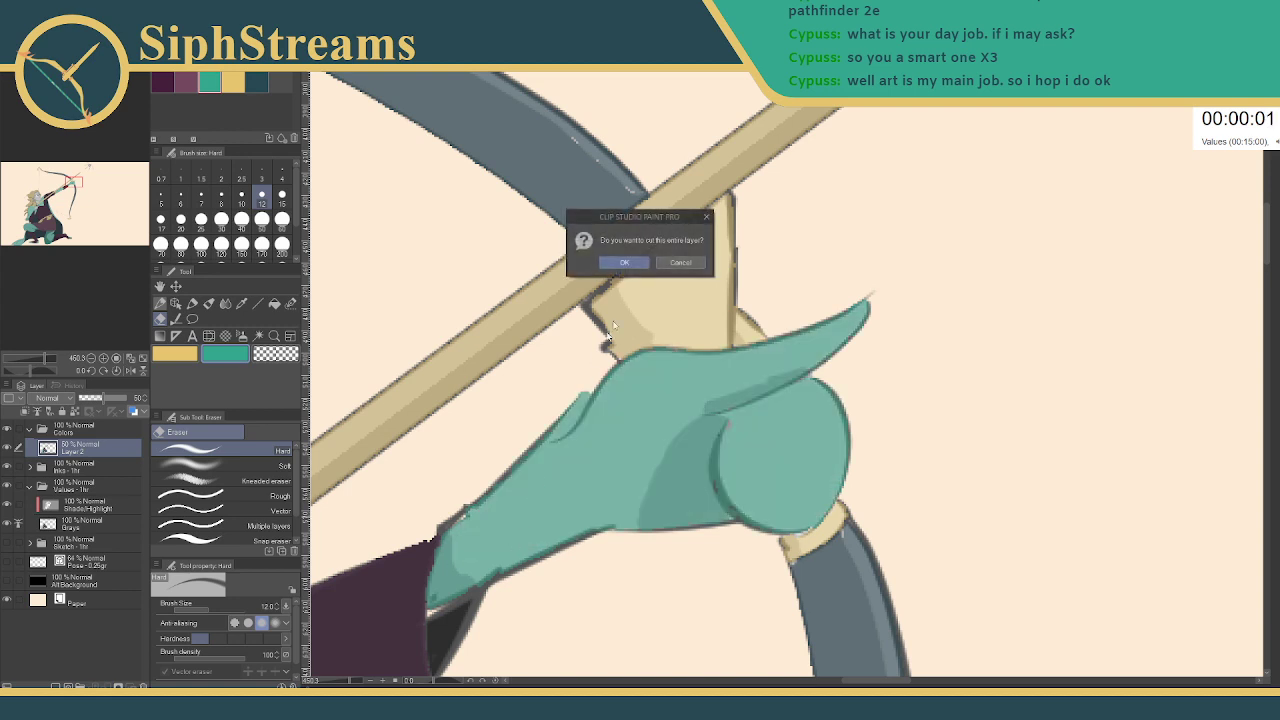
{"action": "left_click", "coordinate": [680, 262]}
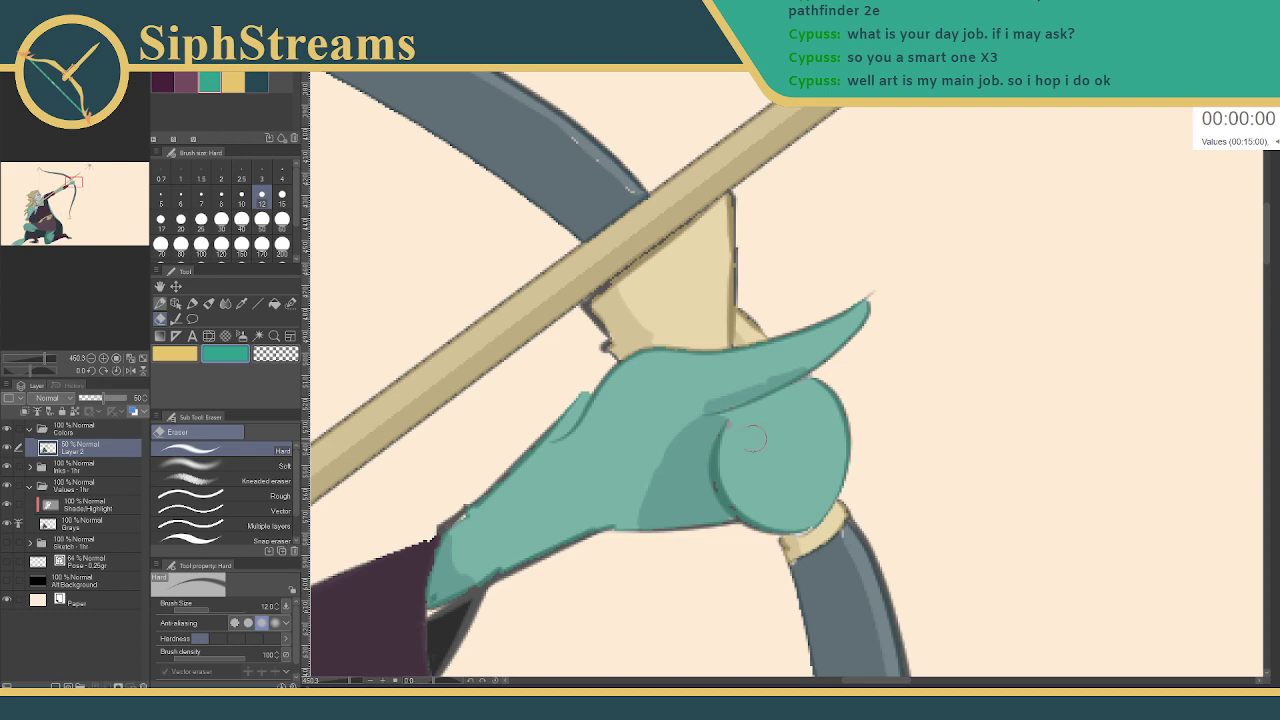
- Review the whole archer illustration and dismiss the Discord notification
{"action": "scroll", "coordinate": [753, 438], "scroll_direction": "down", "scroll_amount": 8}
{"action": "left_click_drag", "start_coordinate": [785, 374], "coordinate": [874, 360]}
{"action": "scroll", "coordinate": [870, 368], "scroll_direction": "up", "scroll_amount": 2}
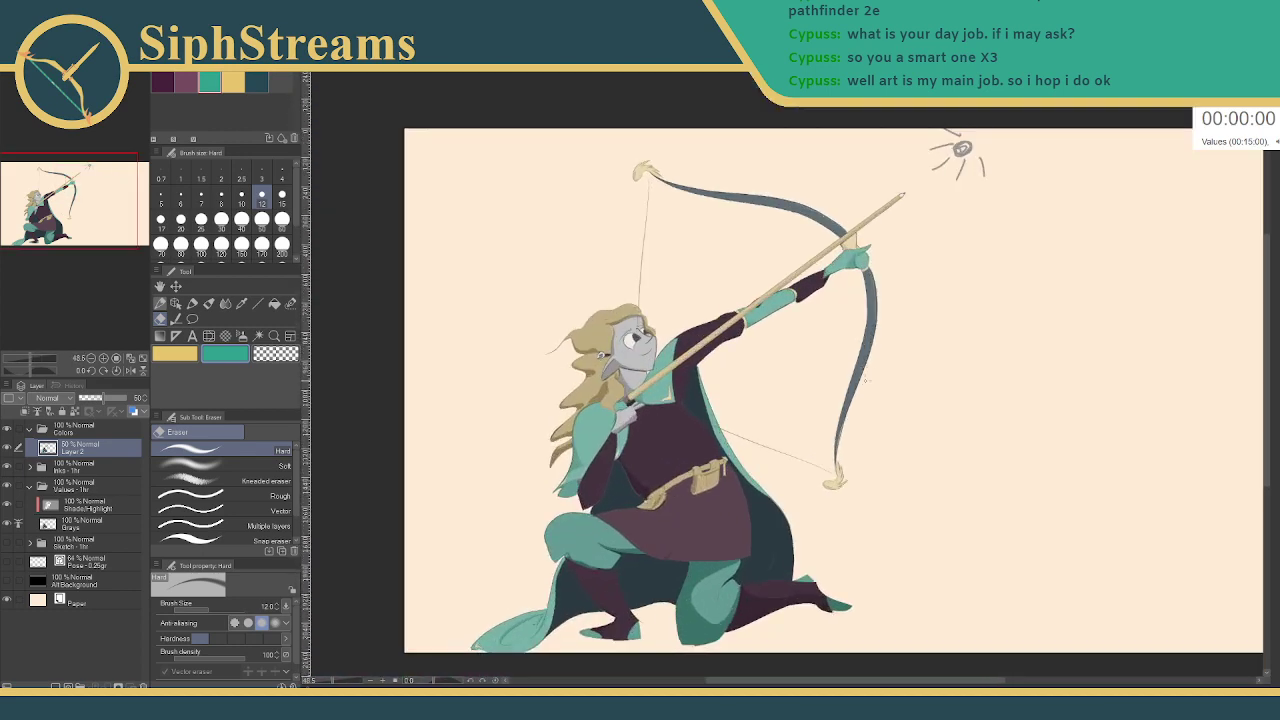
{"action": "scroll", "coordinate": [866, 380], "scroll_direction": "up", "scroll_amount": 4}
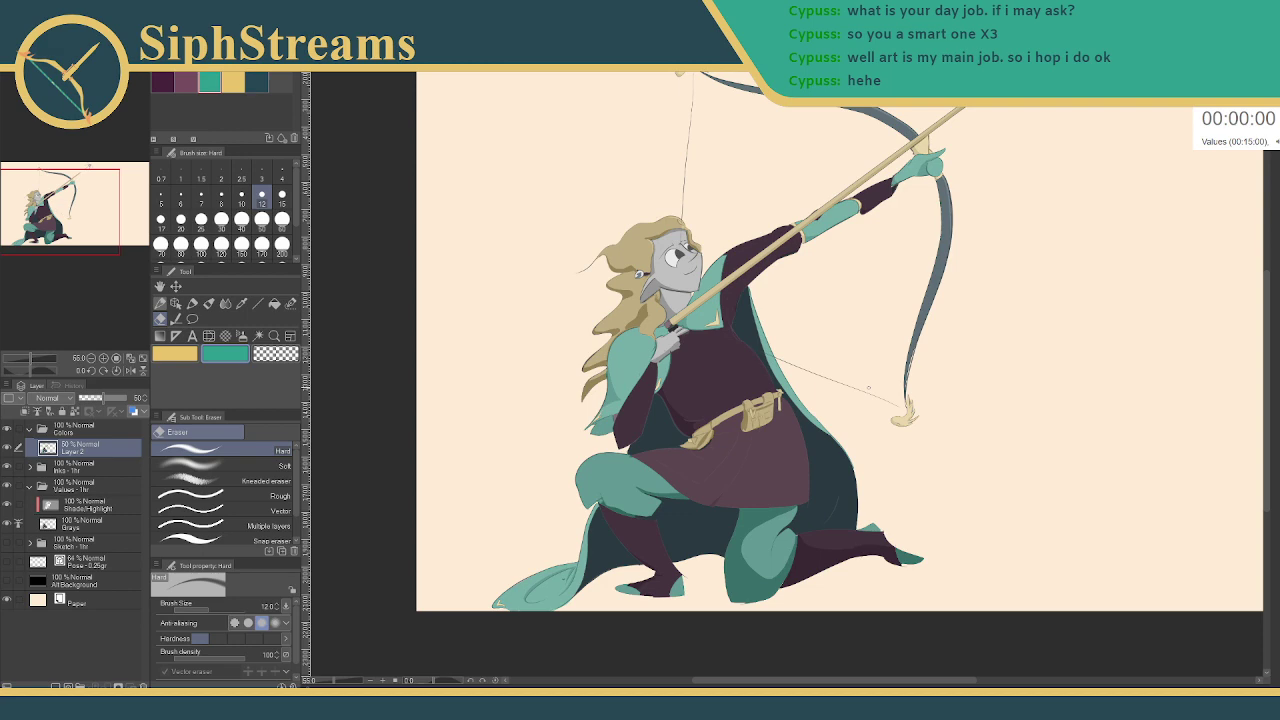
{"action": "left_click_drag", "start_coordinate": [775, 389], "coordinate": [783, 439]}
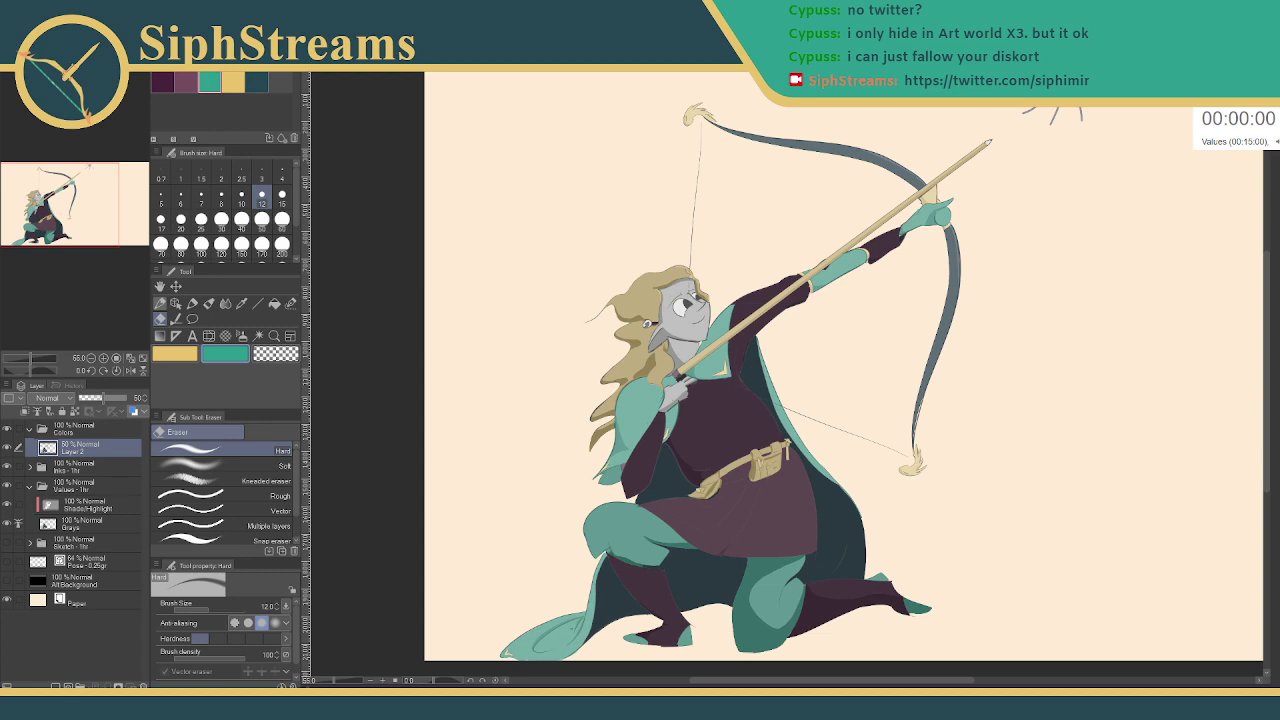
{"action": "left_click_drag", "start_coordinate": [698, 424], "coordinate": [661, 400]}
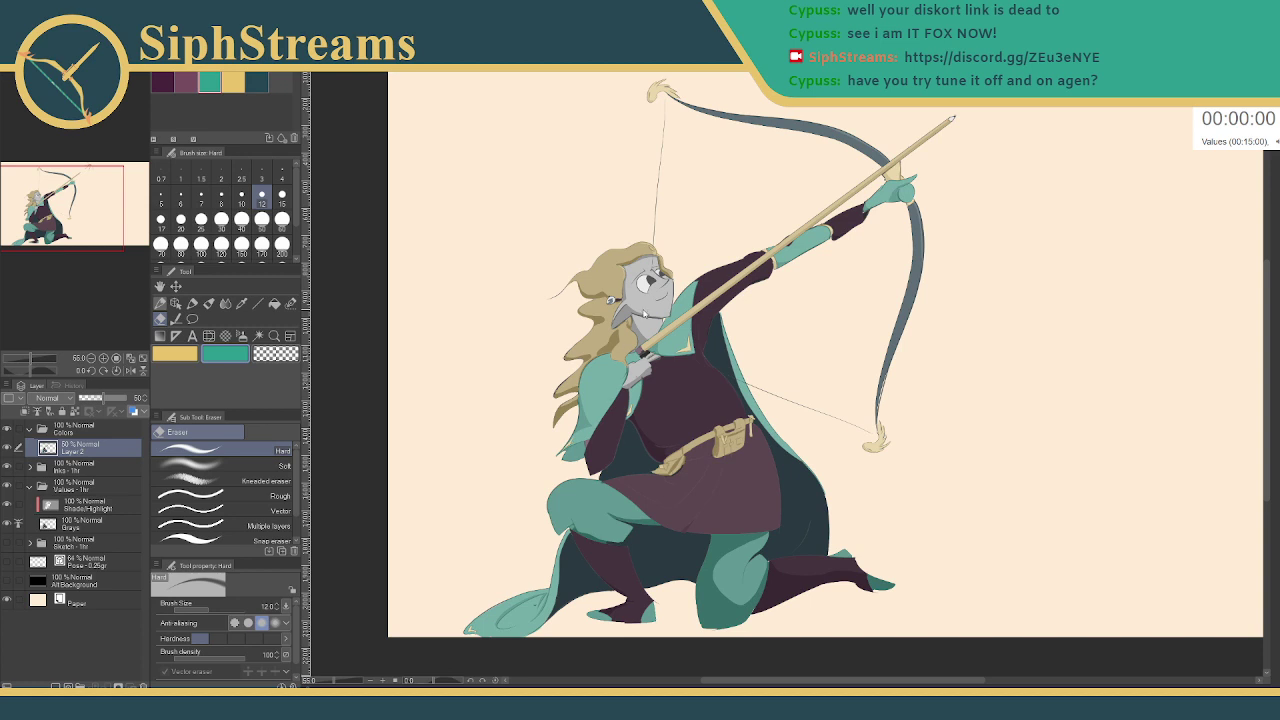
{"action": "left_click_drag", "start_coordinate": [646, 314], "coordinate": [644, 344]}
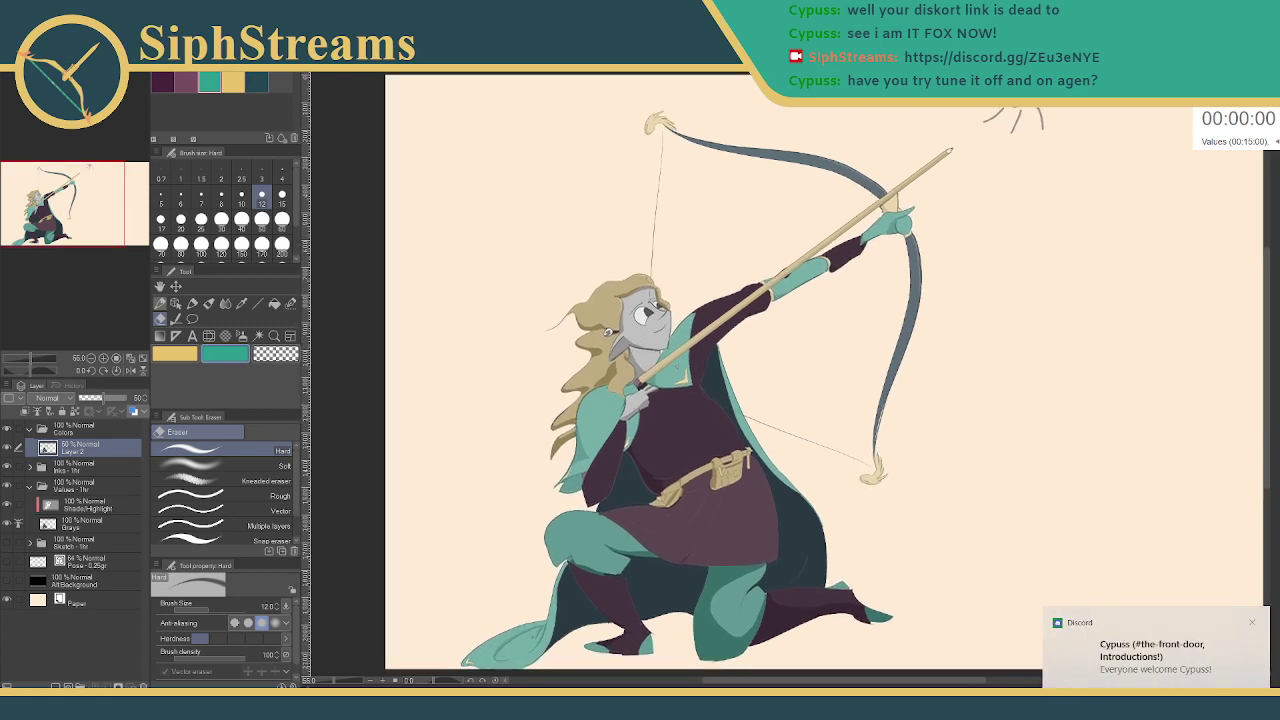
{"action": "left_click", "coordinate": [1251, 622]}
{"action": "left_click", "coordinate": [1253, 624]}
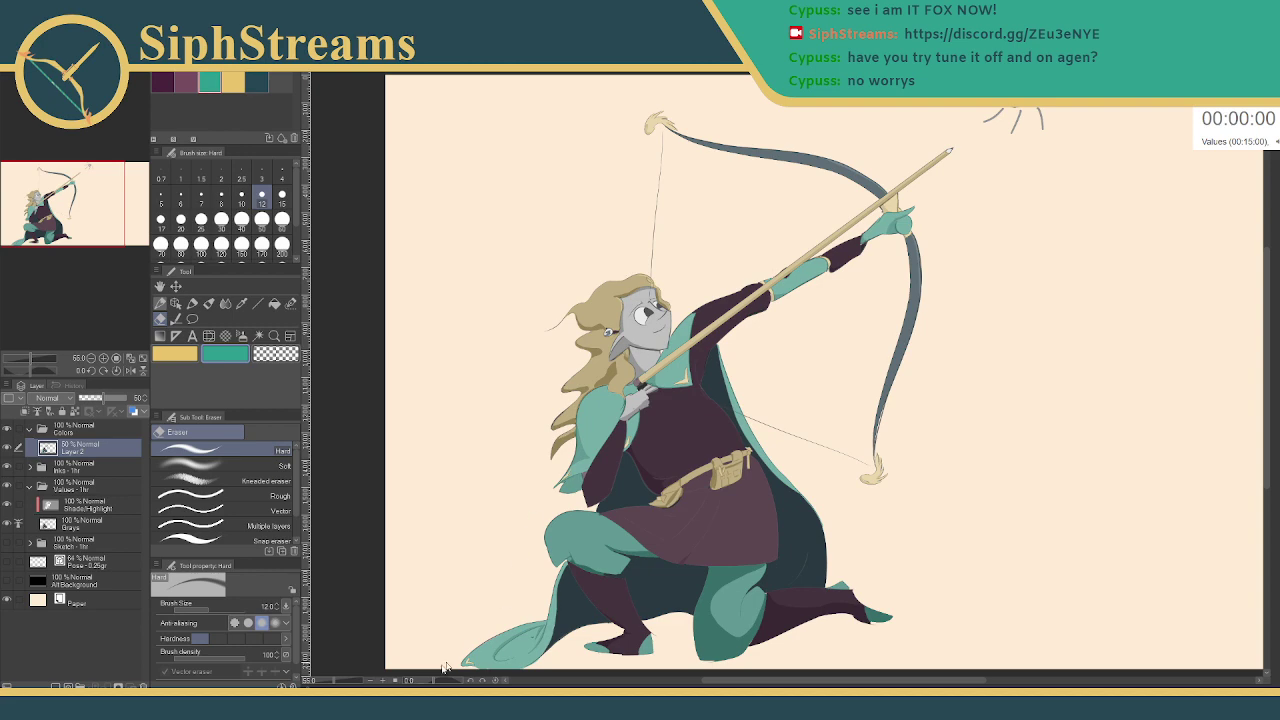
{"action": "left_click_drag", "start_coordinate": [329, 681], "coordinate": [329, 682]}
{"action": "left_click_drag", "start_coordinate": [452, 558], "coordinate": [446, 528]}
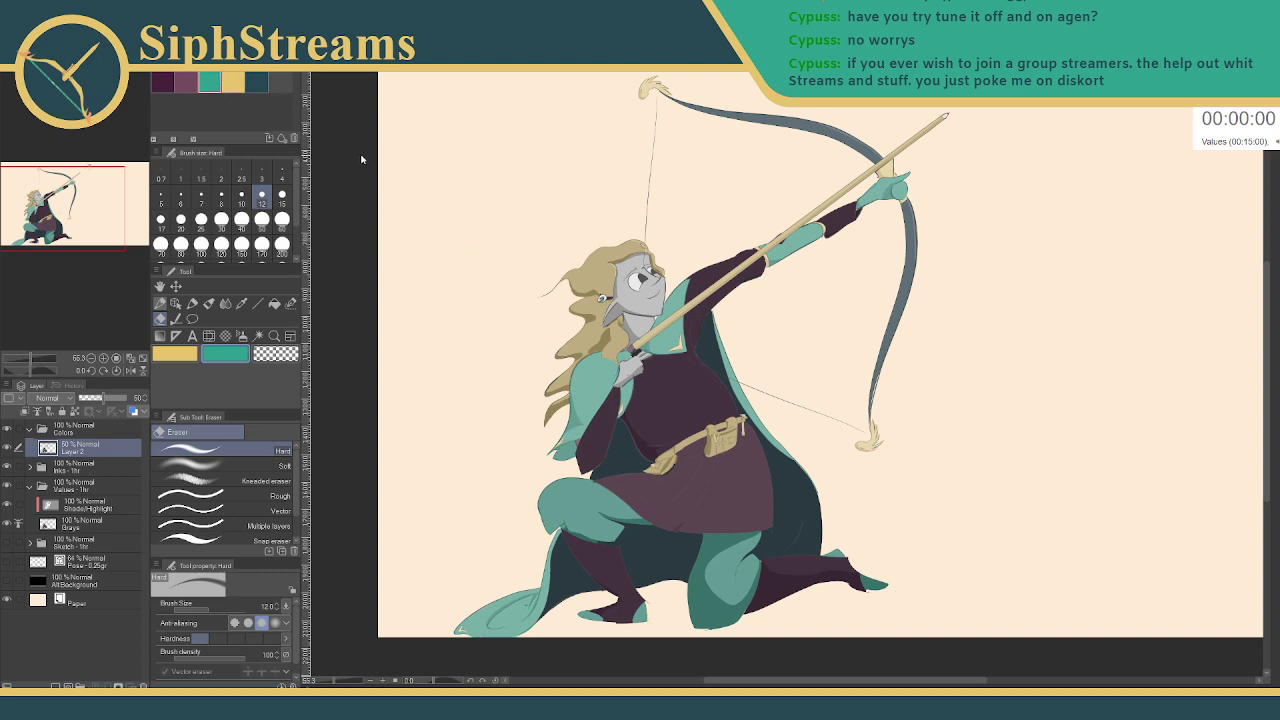
- Open the recently used portrait-format rough figure sketch and fit its full page in view
{"action": "left_click", "coordinate": [16, 22]}
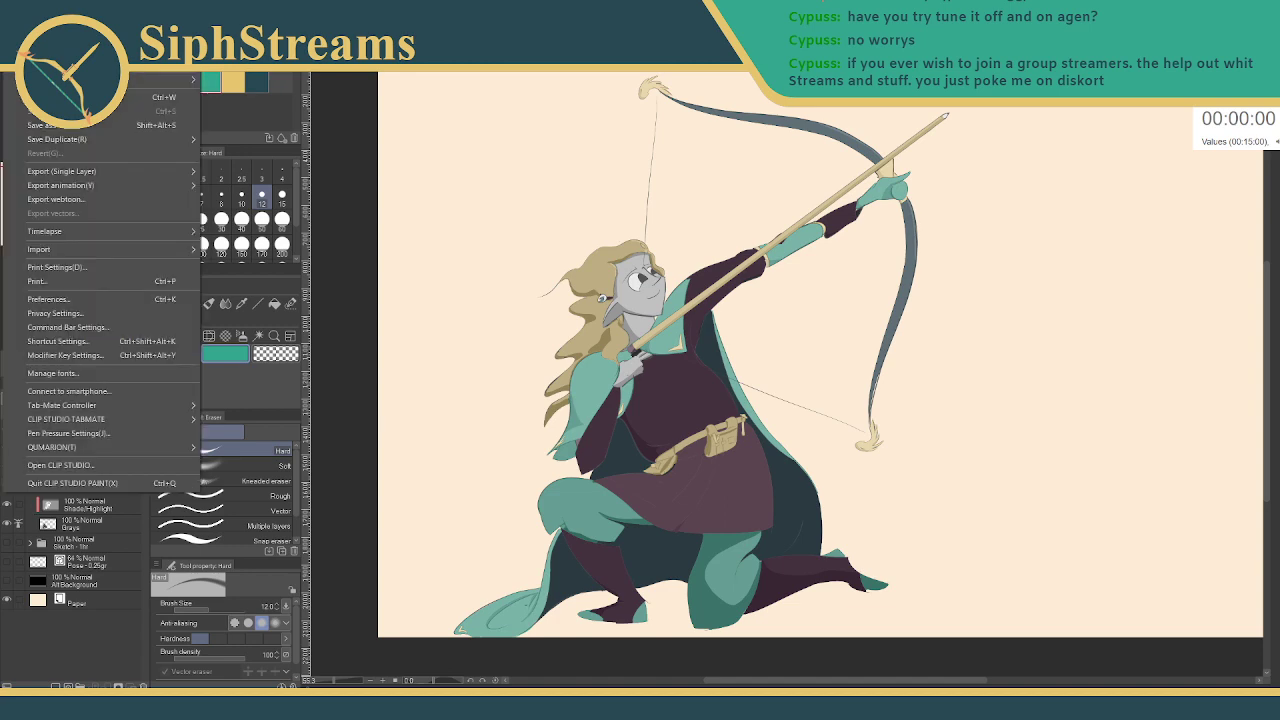
{"action": "mouse_move", "coordinate": [70, 80]}
{"action": "left_click", "coordinate": [256, 109]}
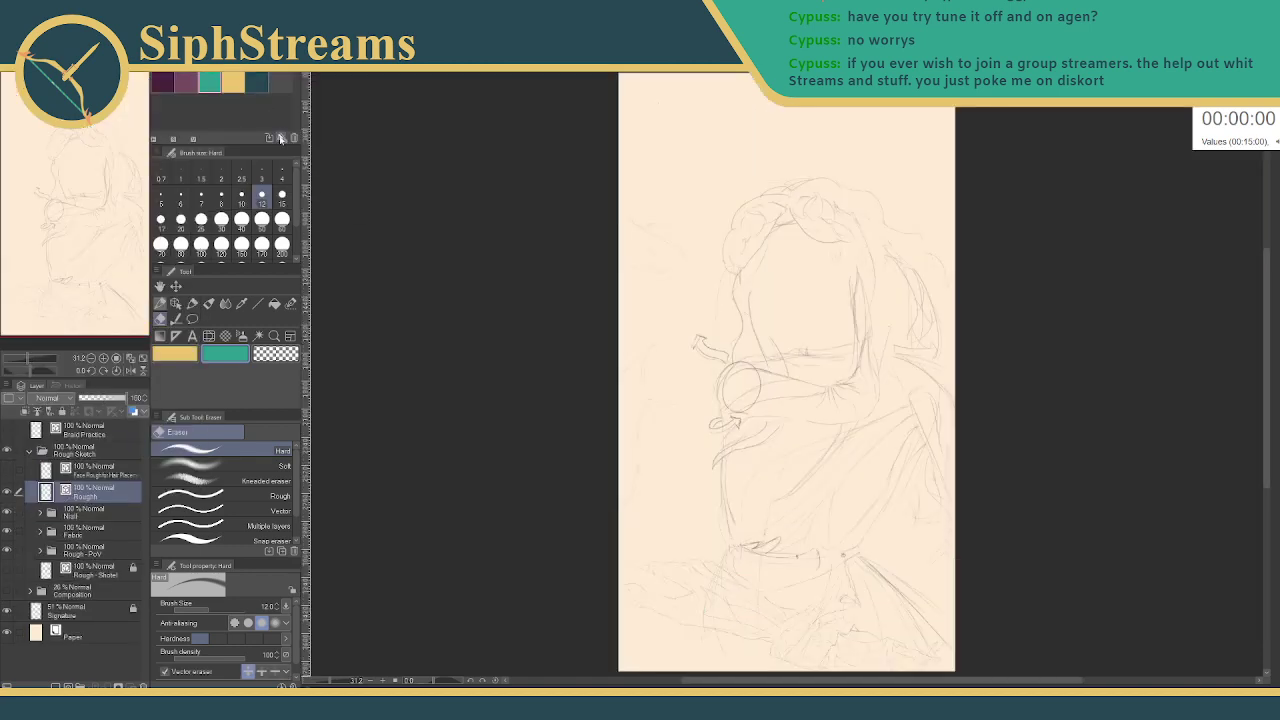
{"action": "left_click_drag", "start_coordinate": [330, 680], "coordinate": [328, 684]}
{"action": "scroll", "coordinate": [328, 681], "scroll_direction": "up", "scroll_amount": 1}
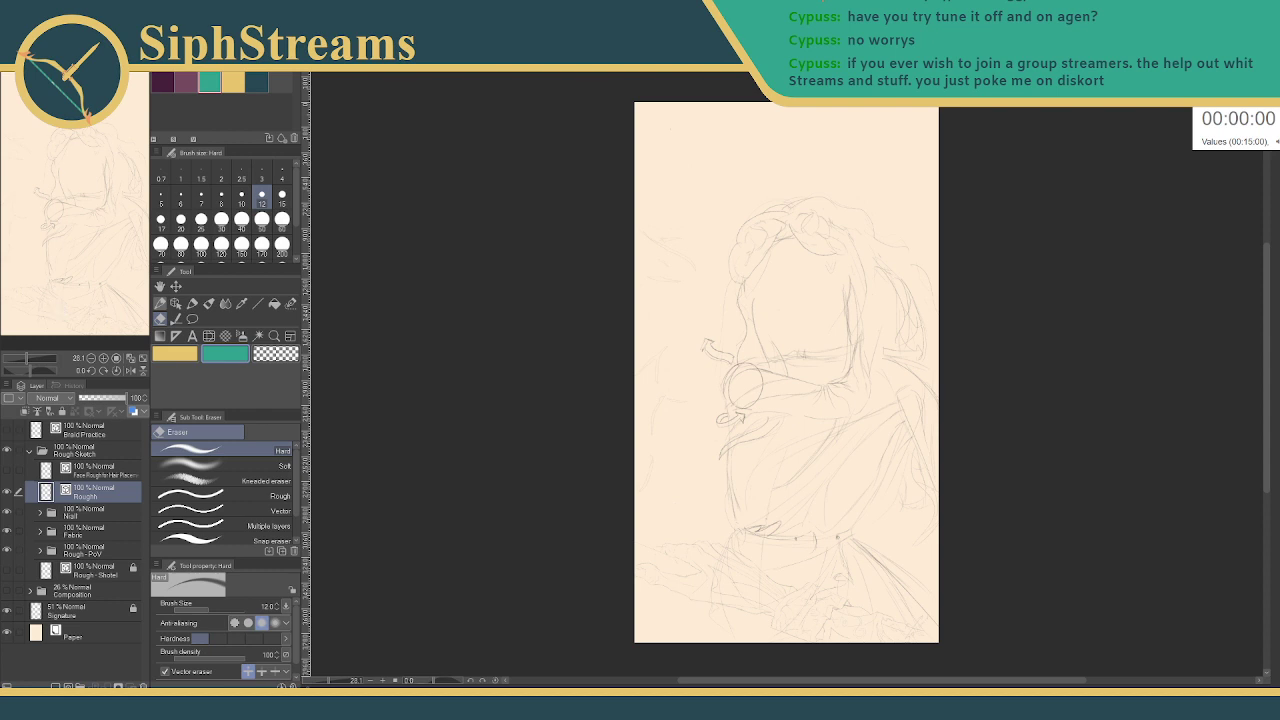
{"action": "left_click", "coordinate": [14, 62]}
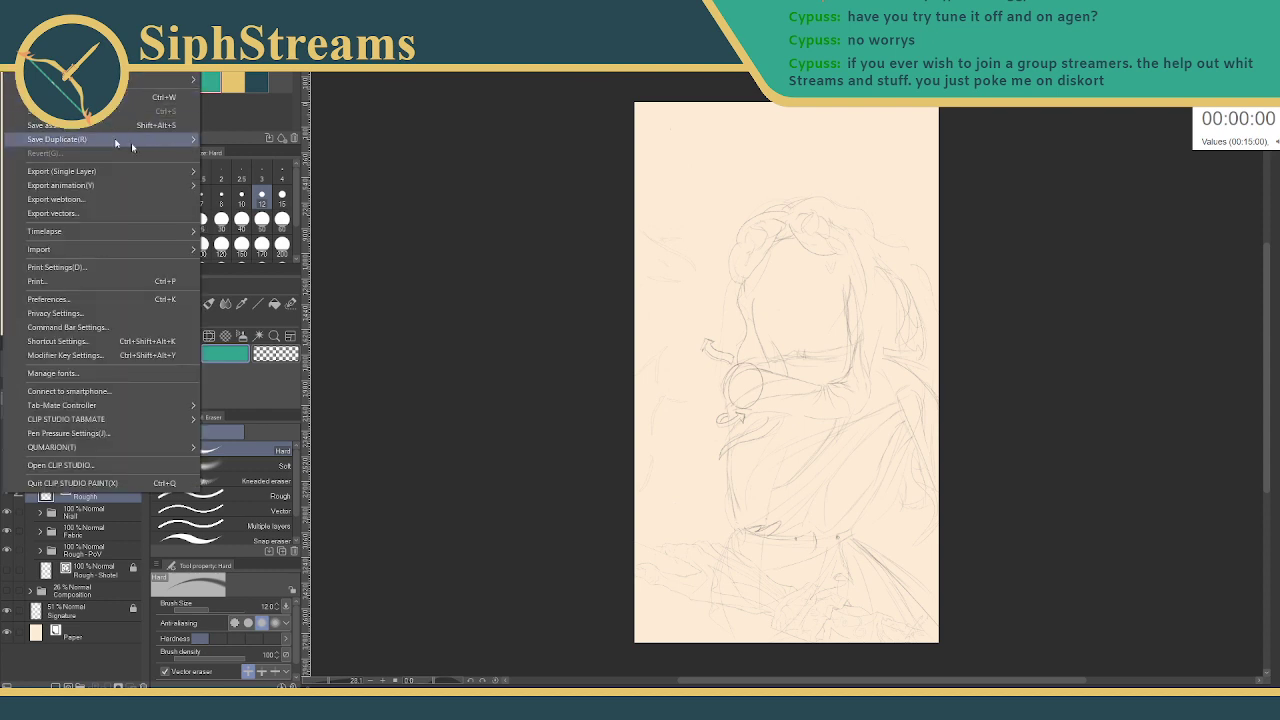
{"action": "left_click", "coordinate": [334, 168]}
- Toggle the visibility of the Rough Sketch folder and the Braid Practice layer off and on, and examine the figure sketch
{"action": "left_click", "coordinate": [7, 451]}
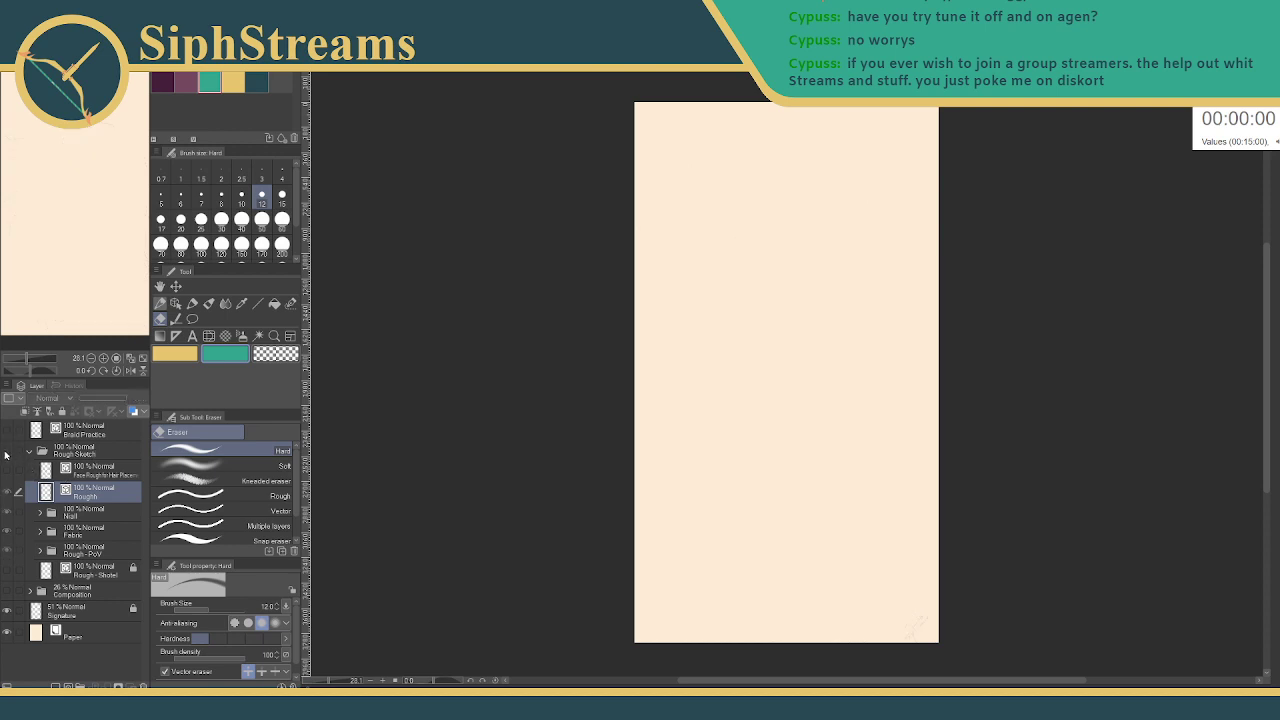
{"action": "left_click", "coordinate": [7, 451]}
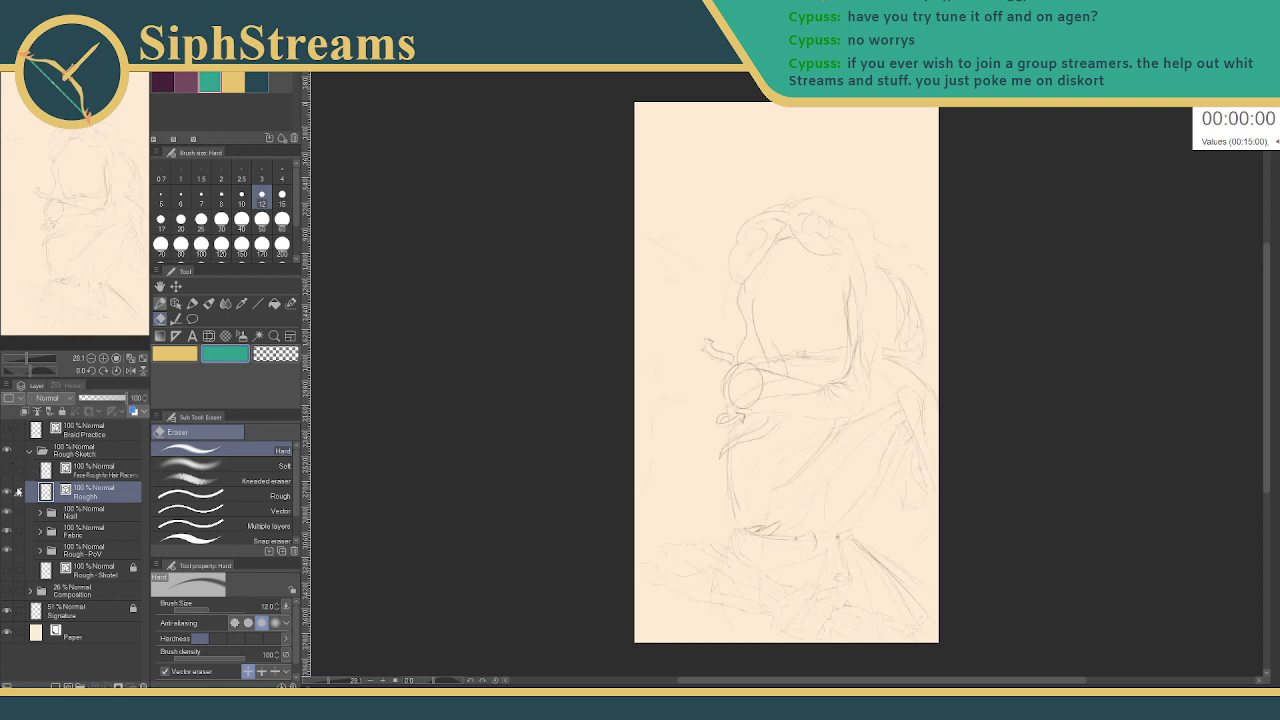
{"action": "left_click", "coordinate": [7, 430]}
{"action": "left_click", "coordinate": [8, 431]}
{"action": "left_click_drag", "start_coordinate": [328, 681], "coordinate": [335, 682]}
{"action": "mouse_move", "coordinate": [454, 558]}
{"action": "left_mouse_down"}
{"action": "mouse_move", "coordinate": [380, 440]}
{"action": "mouse_move", "coordinate": [391, 483]}
{"action": "left_mouse_up"}
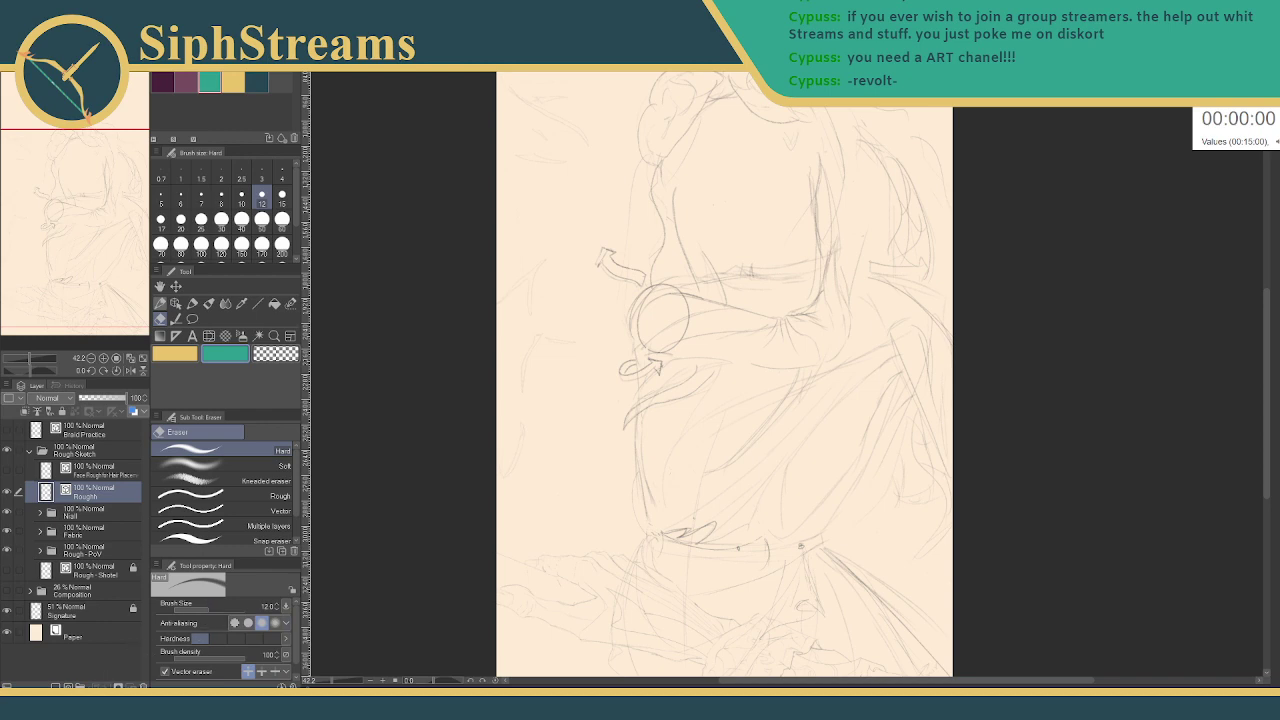
- Look through the SiphStreams Drawings folder in File Explorer, close it and return to the sketch in Clip Studio Paint
{"action": "key", "text": "super+e"}
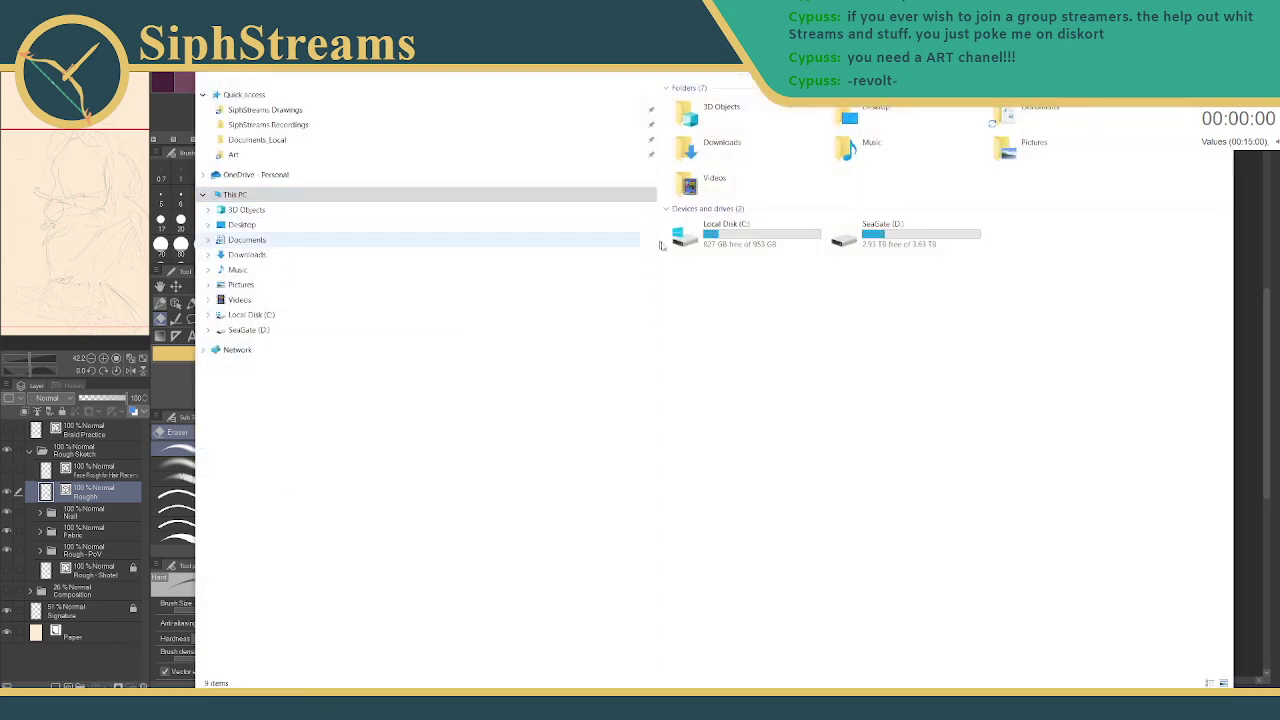
{"action": "left_click", "coordinate": [292, 109]}
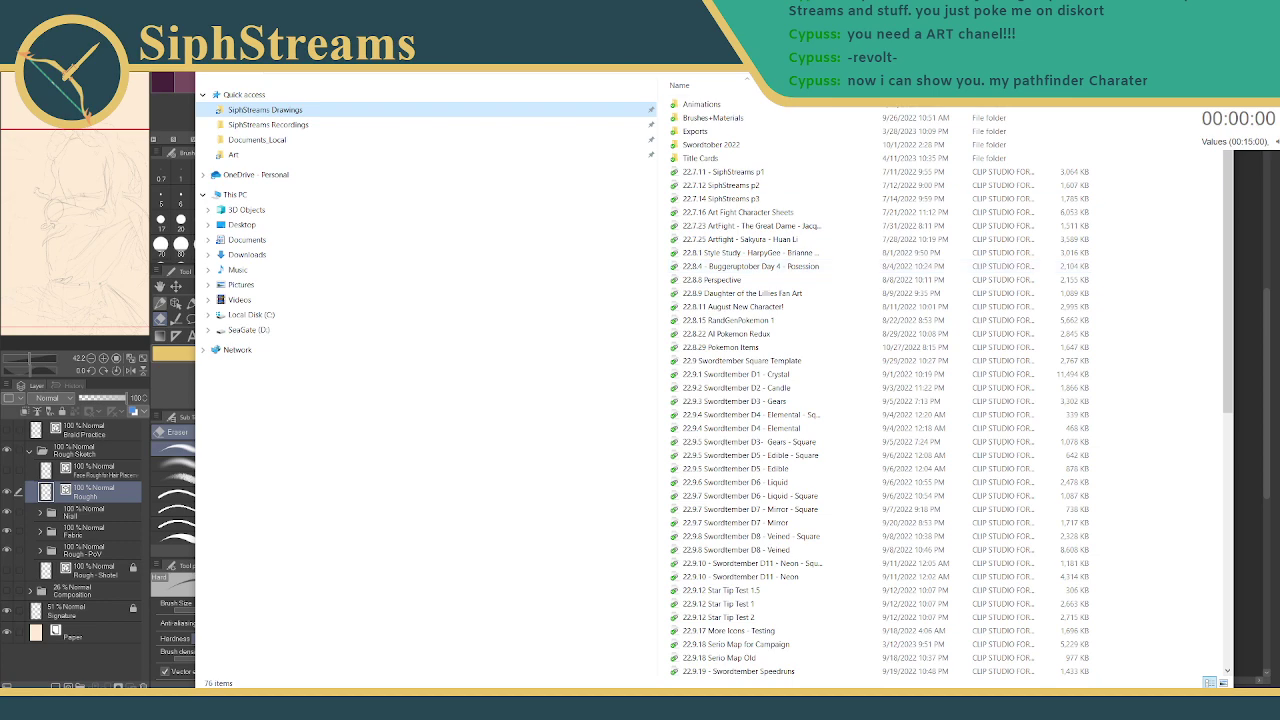
{"action": "key", "text": "alt+F4"}
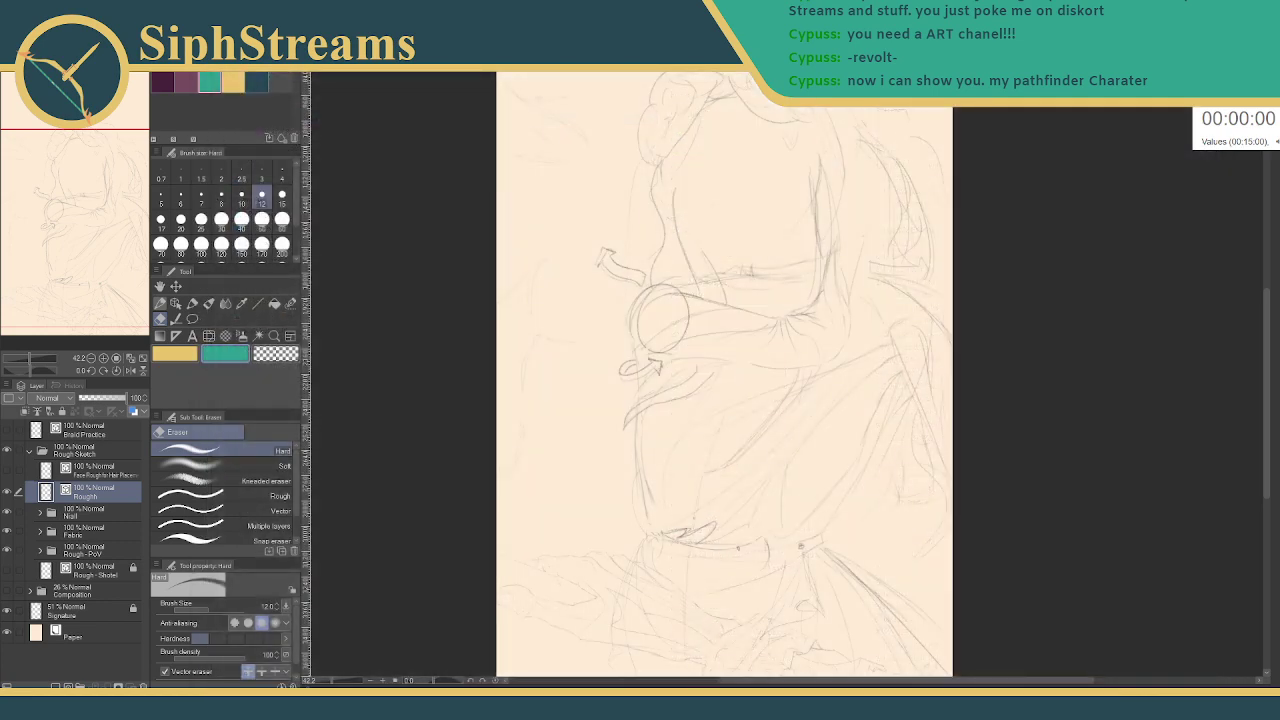
{"action": "key", "text": "alt+Tab"}
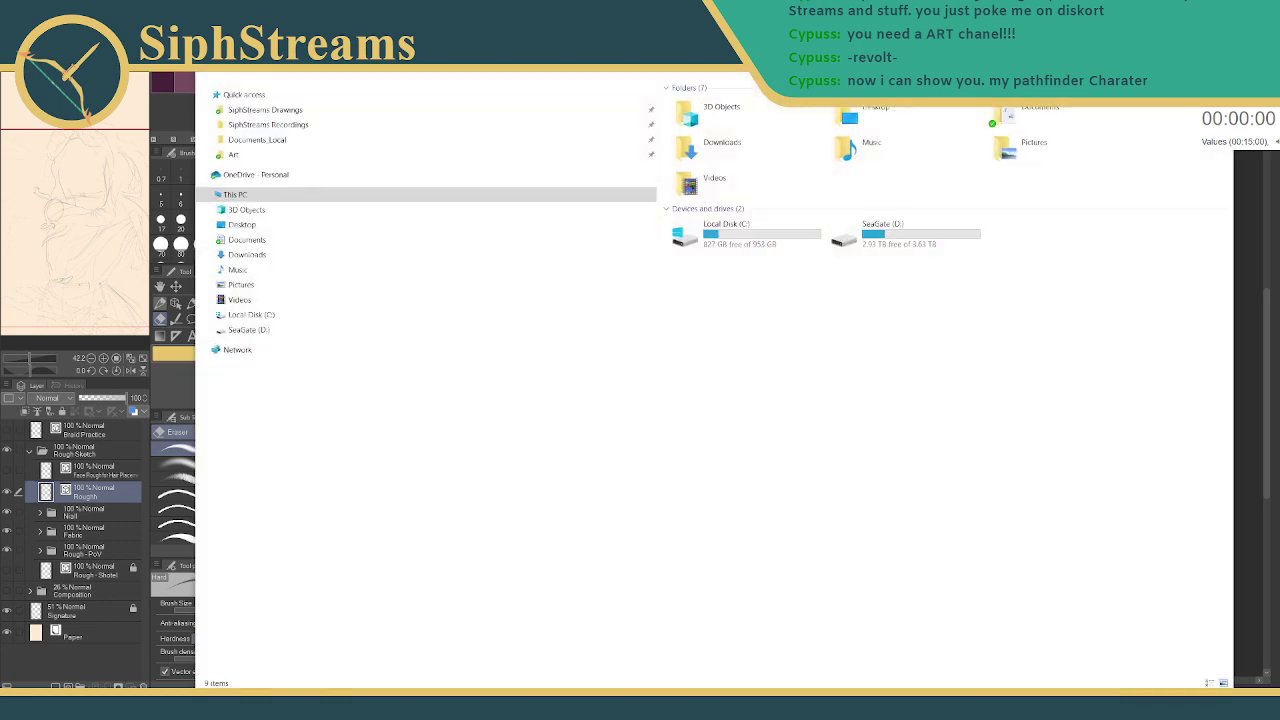
{"action": "key", "text": "alt+Tab"}
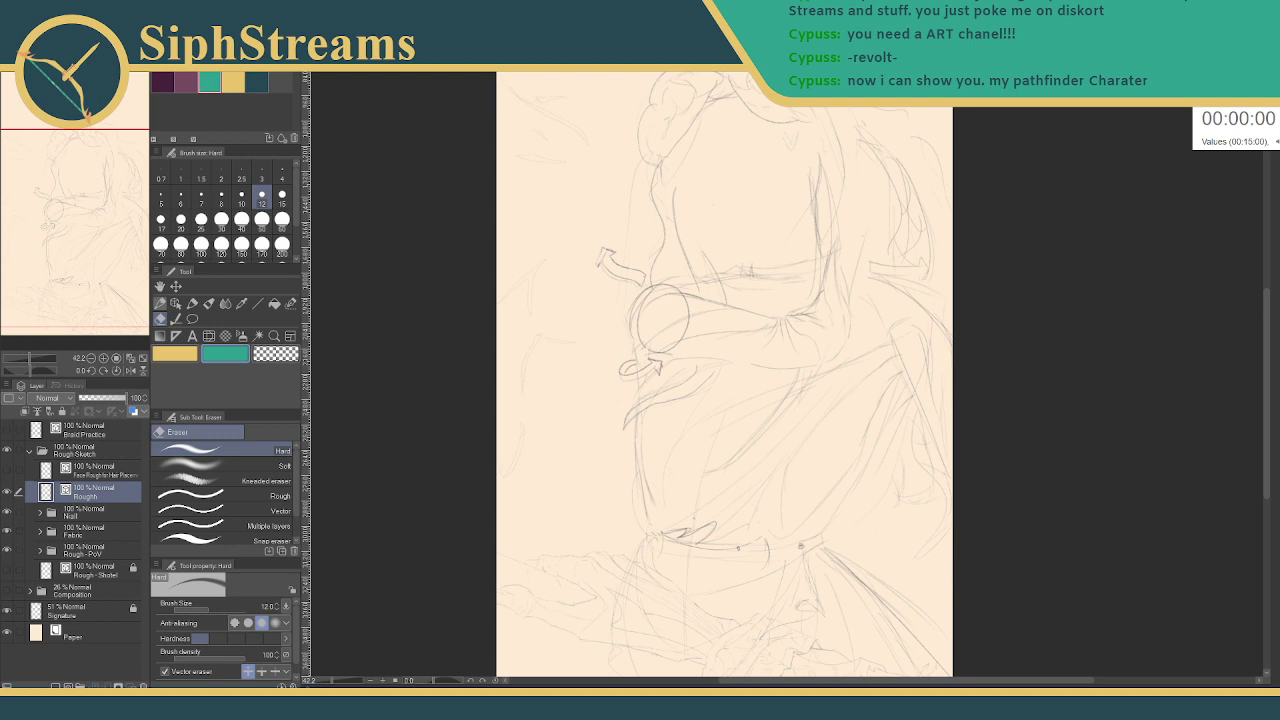
- Switch to Discord and view the crossbow character drawing in the share-your-art channel at full size
{"action": "key", "text": "alt+Tab"}
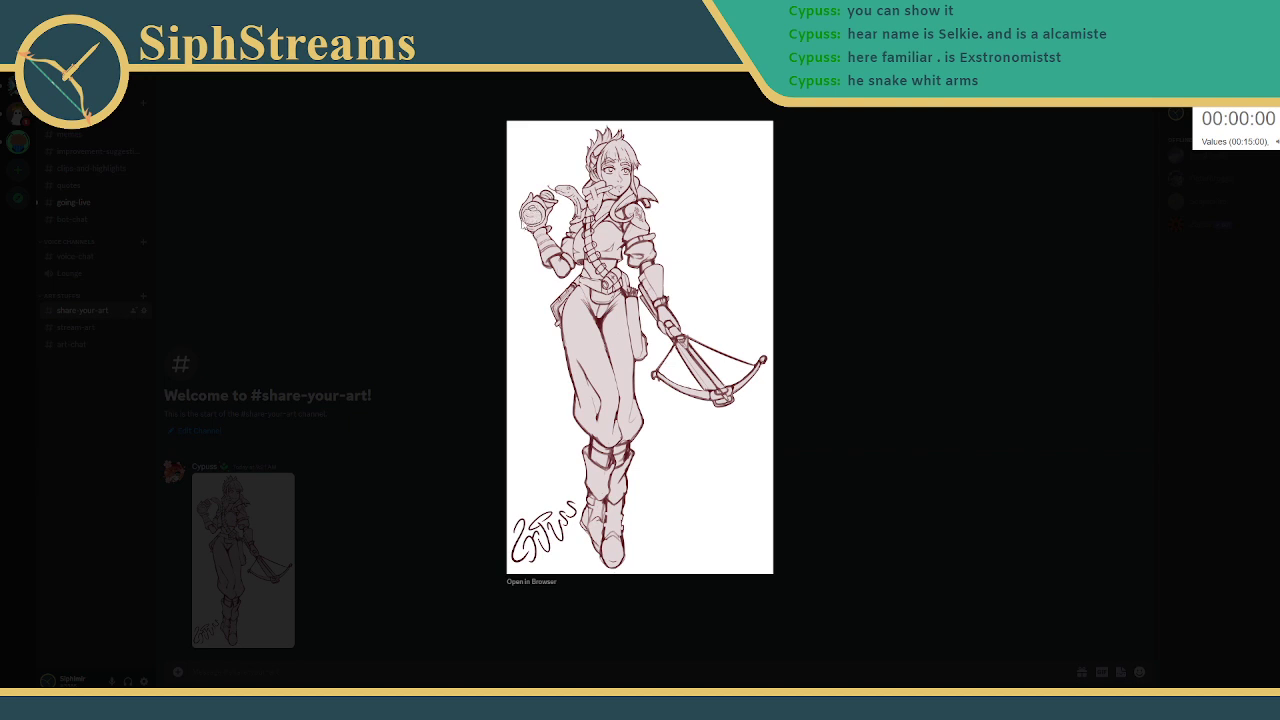
{"action": "left_click", "coordinate": [862, 261]}
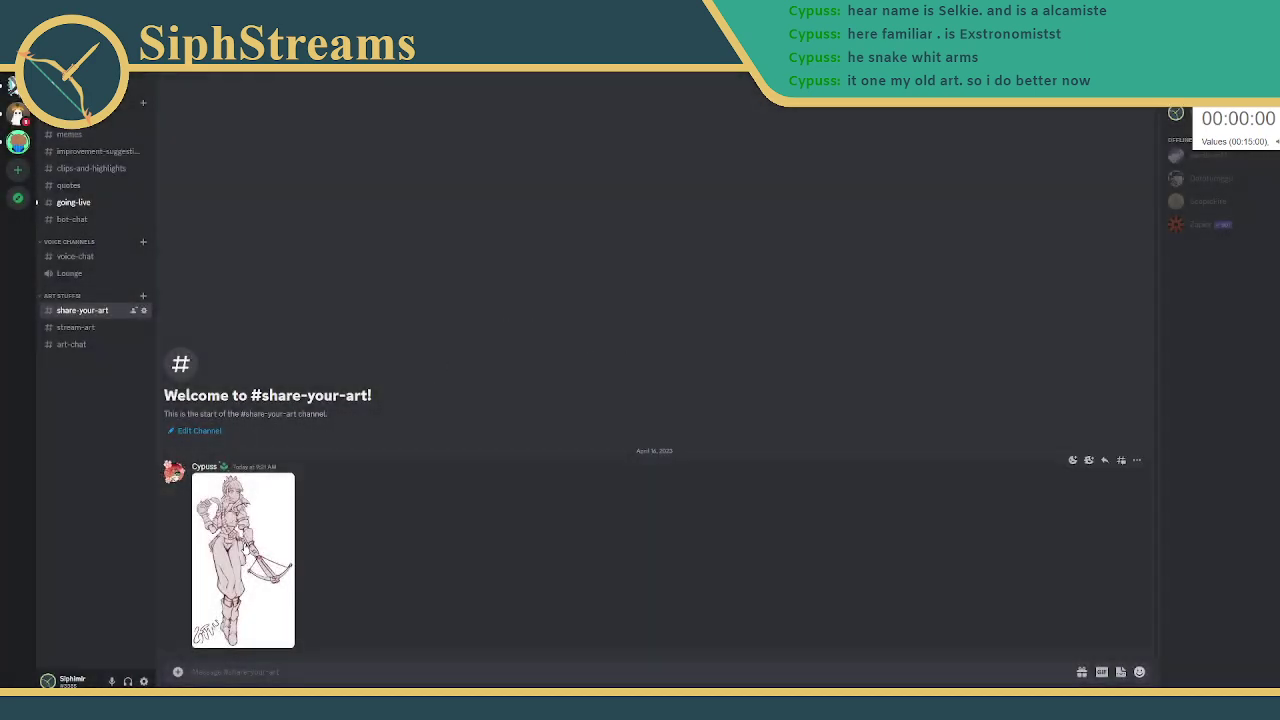
{"action": "left_click", "coordinate": [251, 542]}
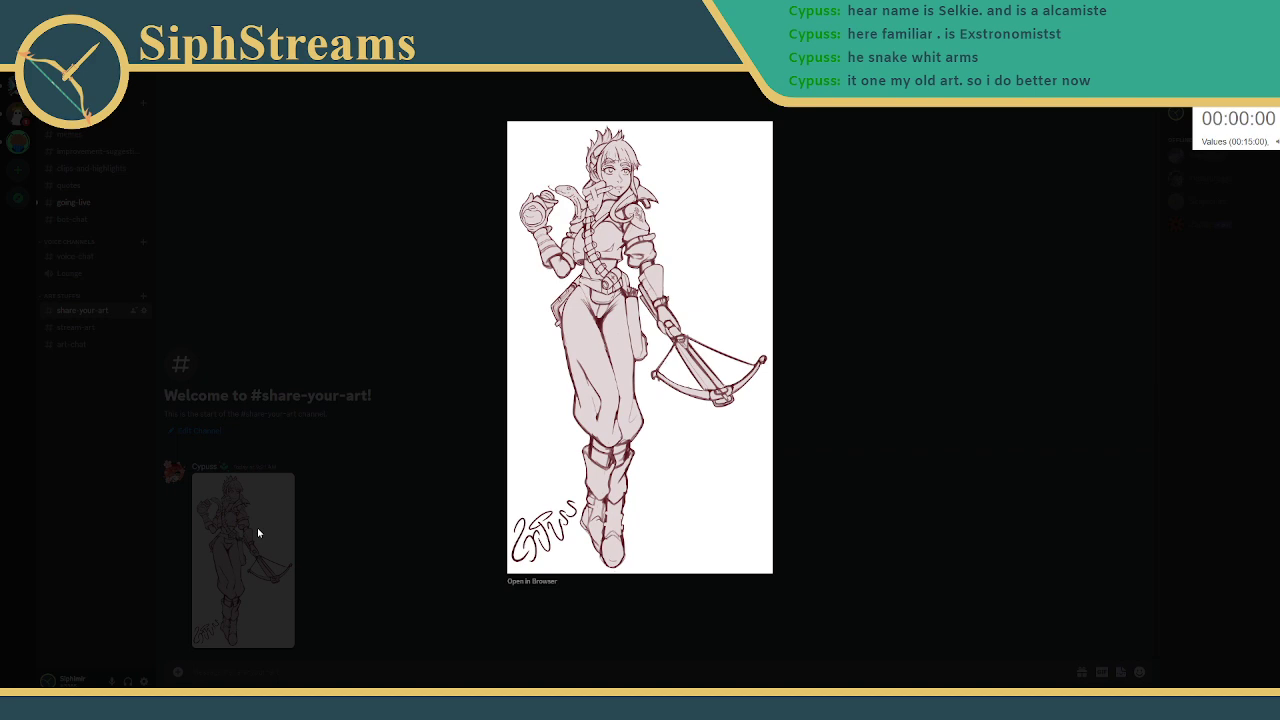
{"action": "left_click", "coordinate": [255, 212]}
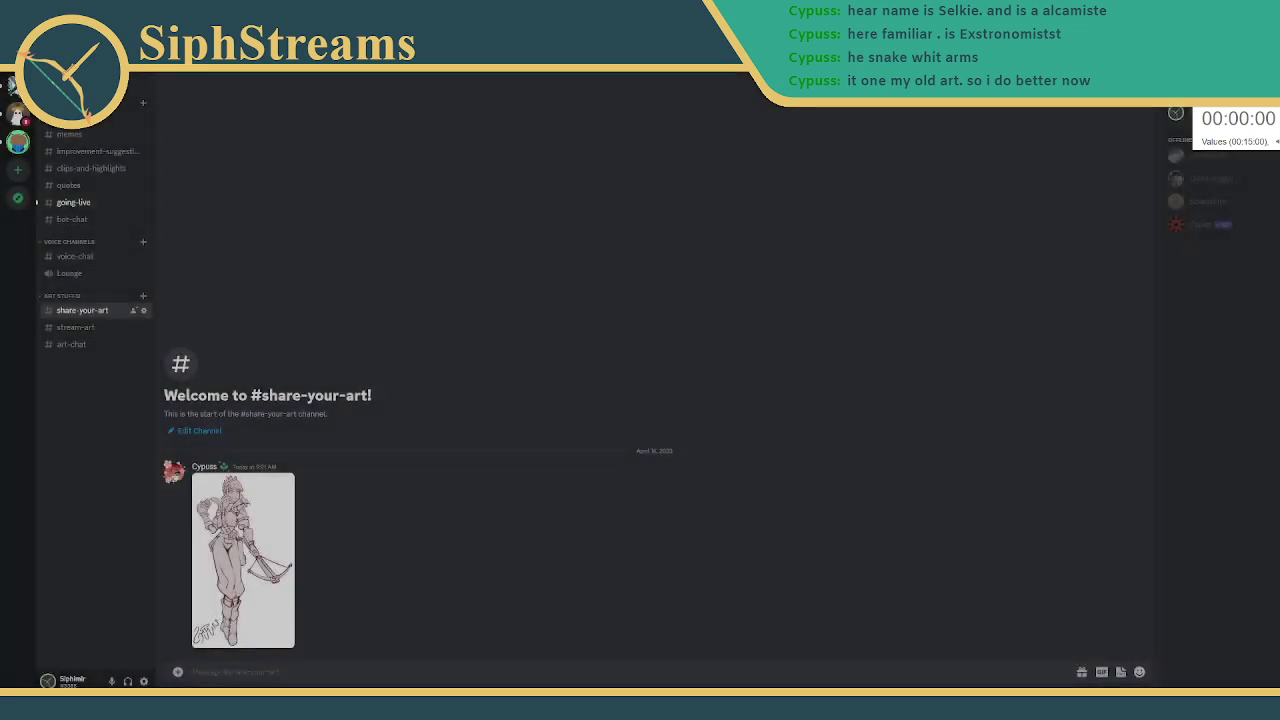
- Return to the archer illustration in Clip Studio Paint and compare it with the Inks folder hidden and shown
{"action": "mouse_move", "coordinate": [381, 12]}
{"action": "left_mouse_down"}
{"action": "mouse_move", "coordinate": [951, 276]}
{"action": "mouse_move", "coordinate": [1279, 318]}
{"action": "left_mouse_up"}
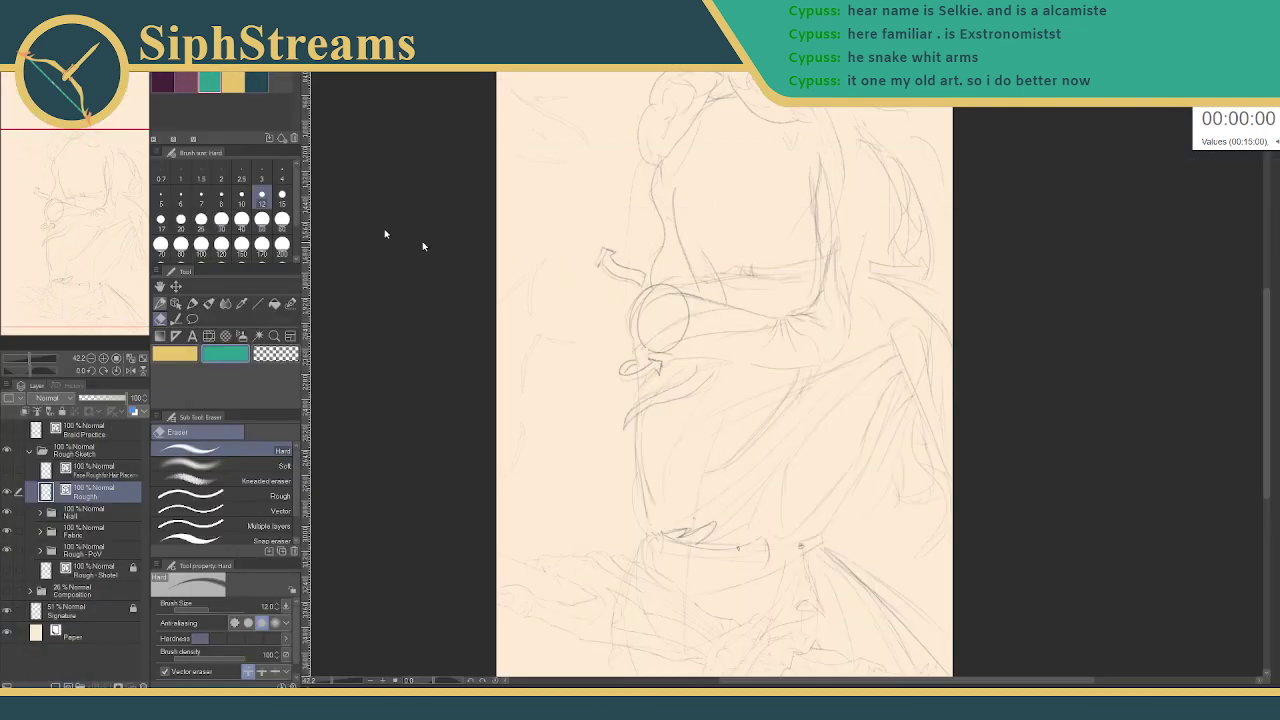
{"action": "key", "text": "ctrl+Tab"}
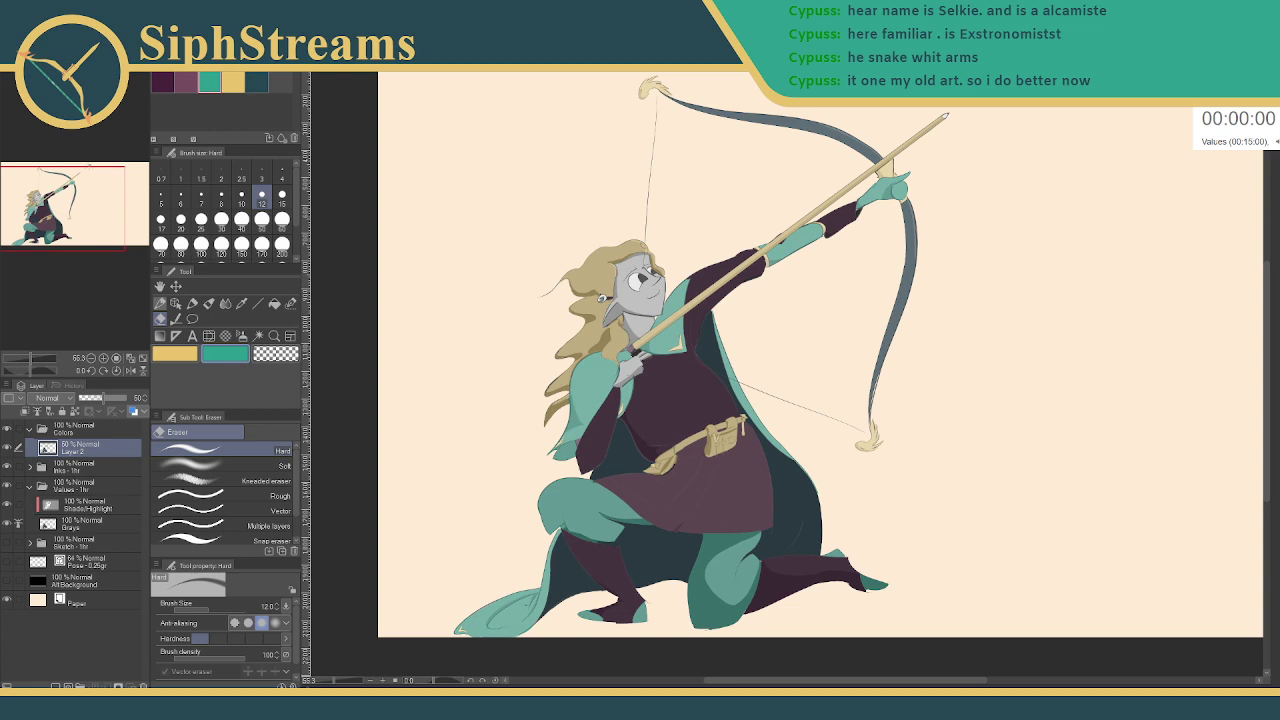
{"action": "scroll", "coordinate": [1026, 304], "scroll_direction": "down", "scroll_amount": 2}
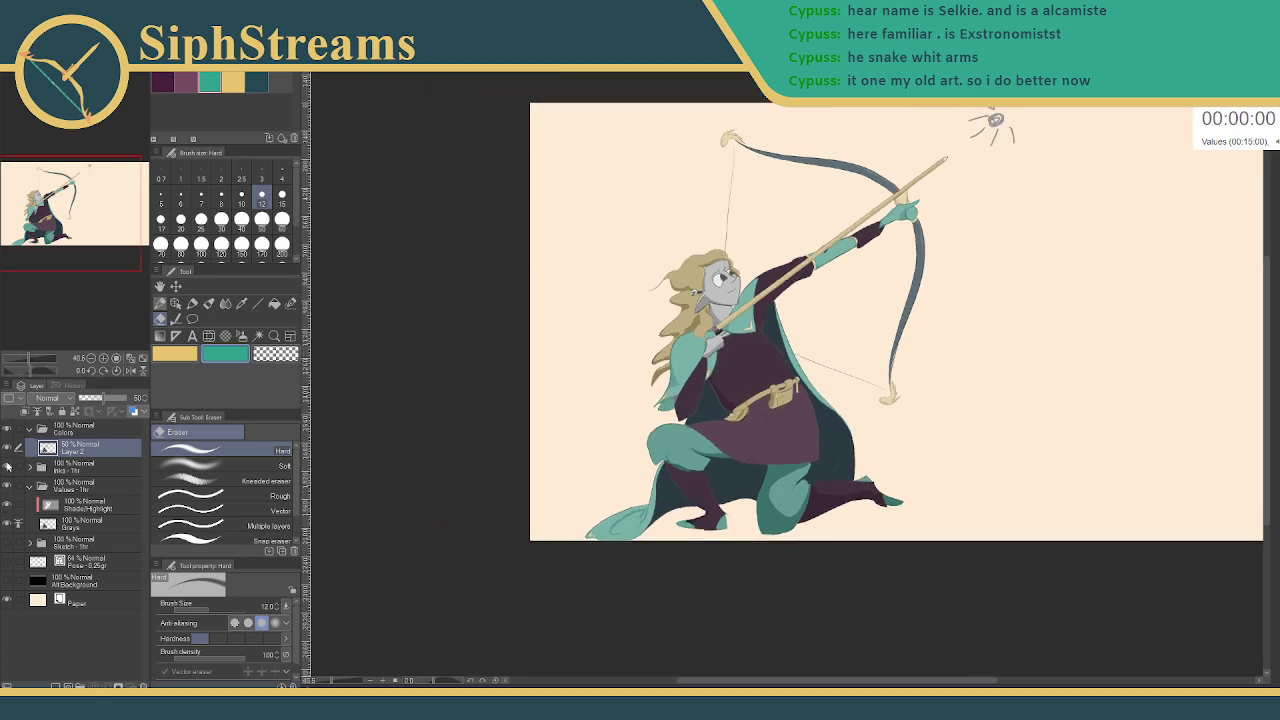
{"action": "left_click", "coordinate": [7, 466]}
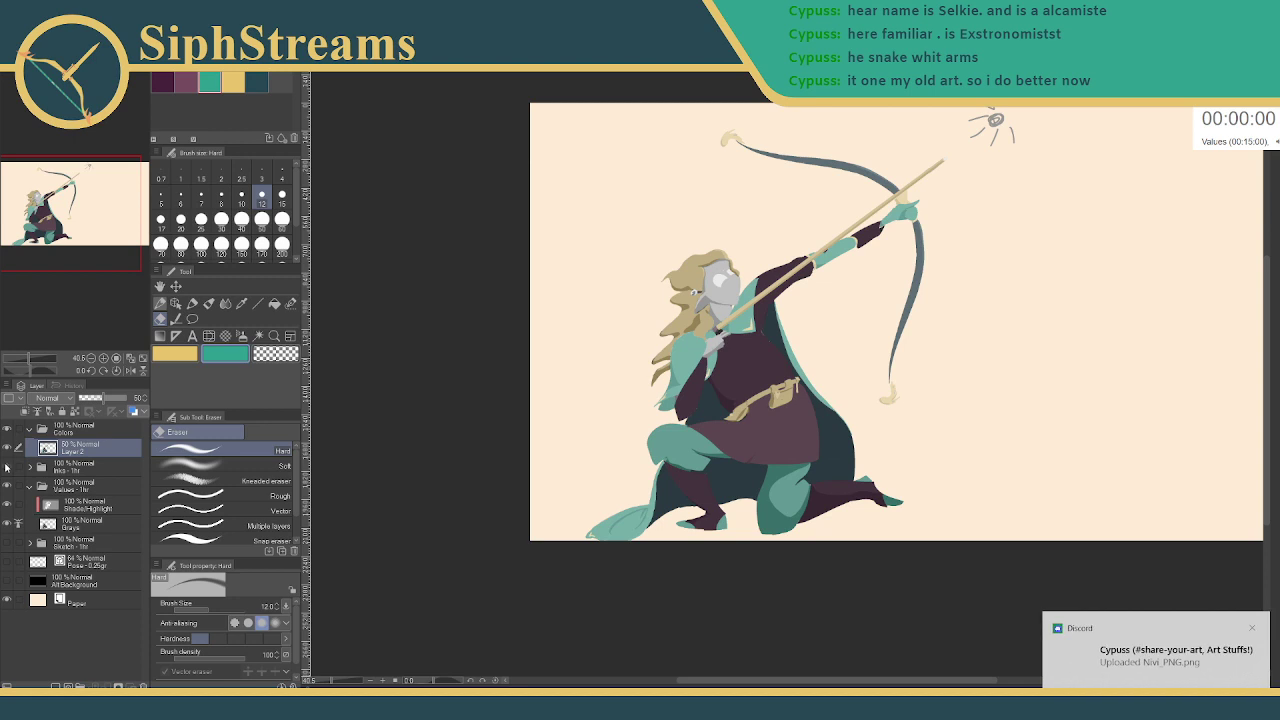
{"action": "left_click", "coordinate": [7, 466]}
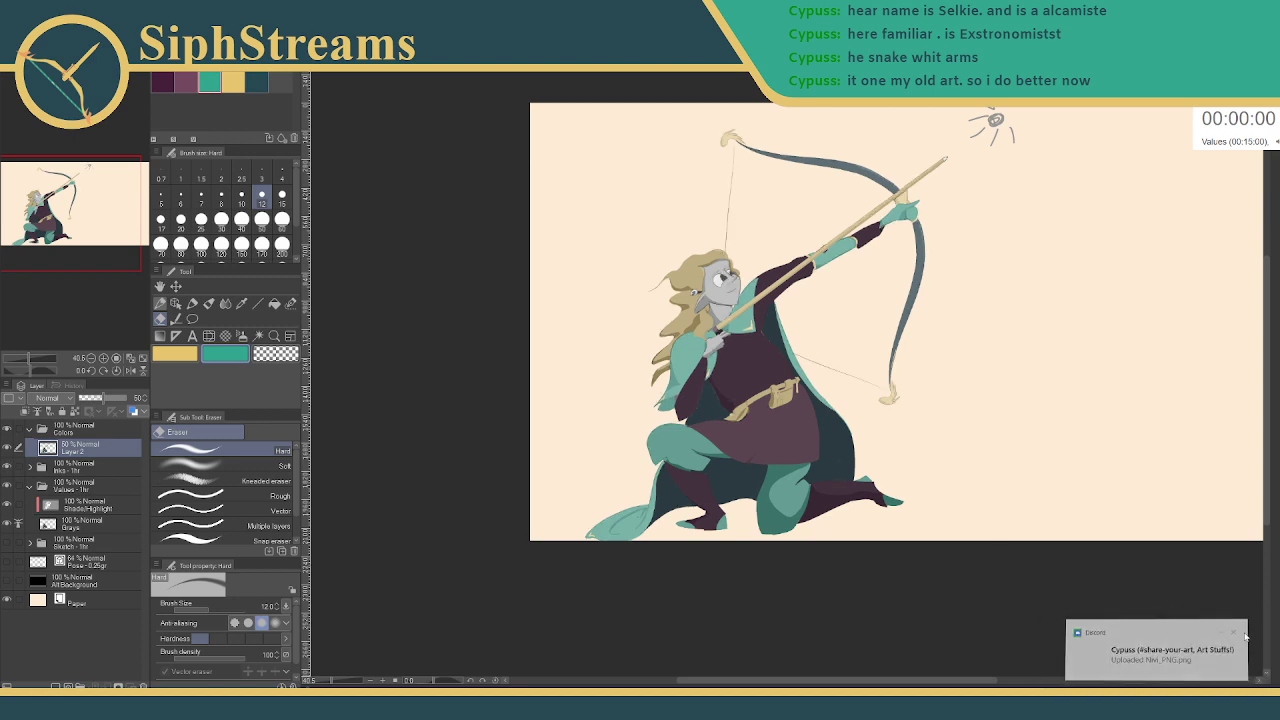
- Switch to Discord and enlarge the red-haired halberd character drawing in the share-your-art channel
{"action": "key", "text": "alt+Tab"}
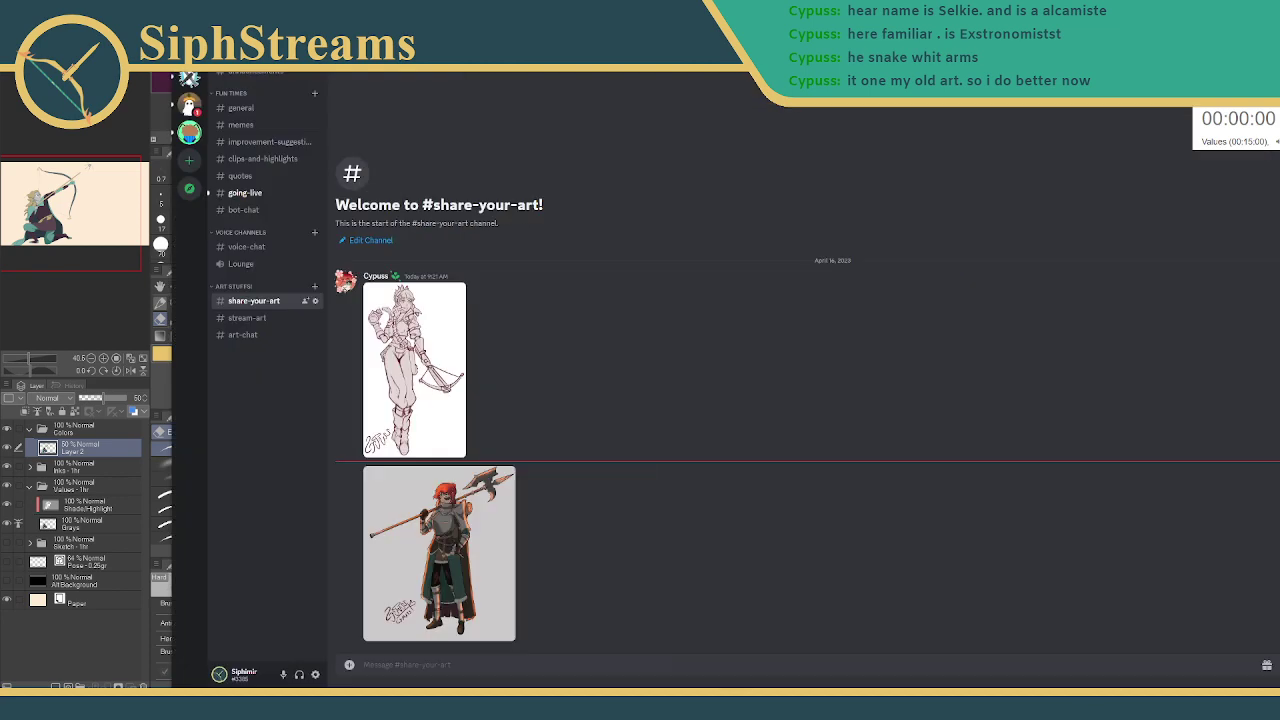
{"action": "left_click", "coordinate": [233, 592]}
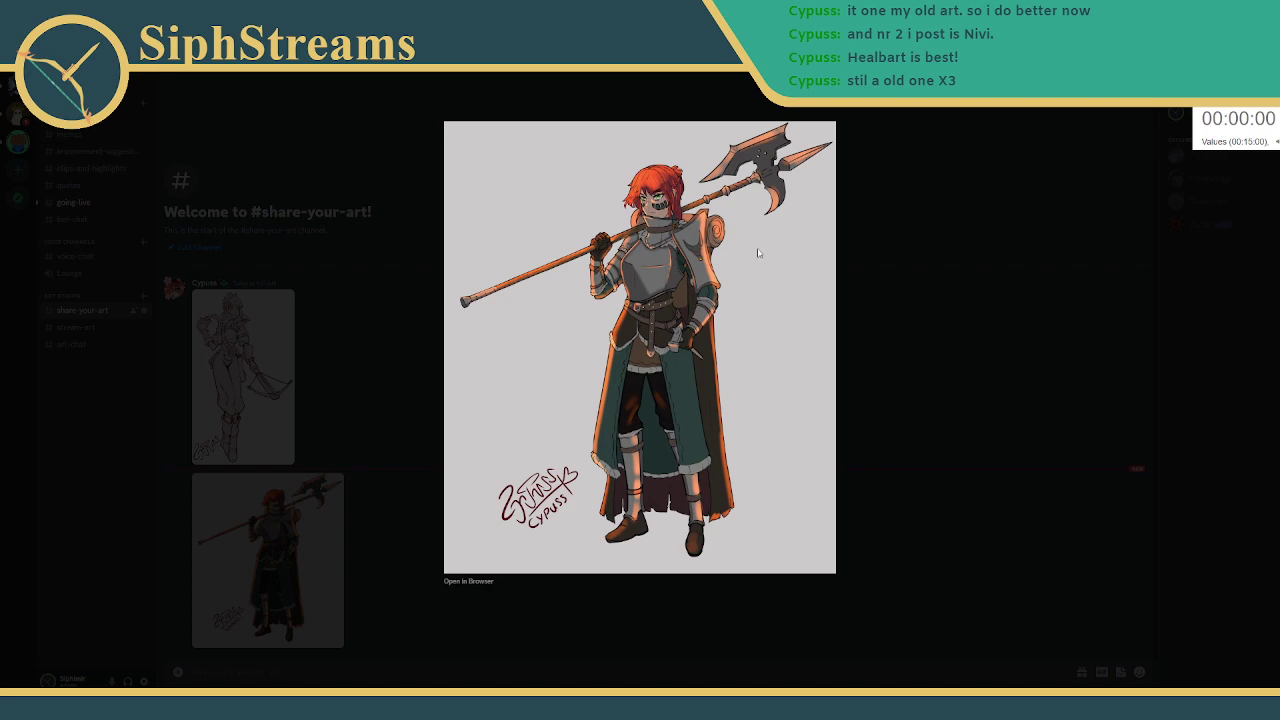
- Close the halberd character drawing, view the stadium fight picture in the share-your-art channel at full size and close it again
{"action": "left_click", "coordinate": [893, 221]}
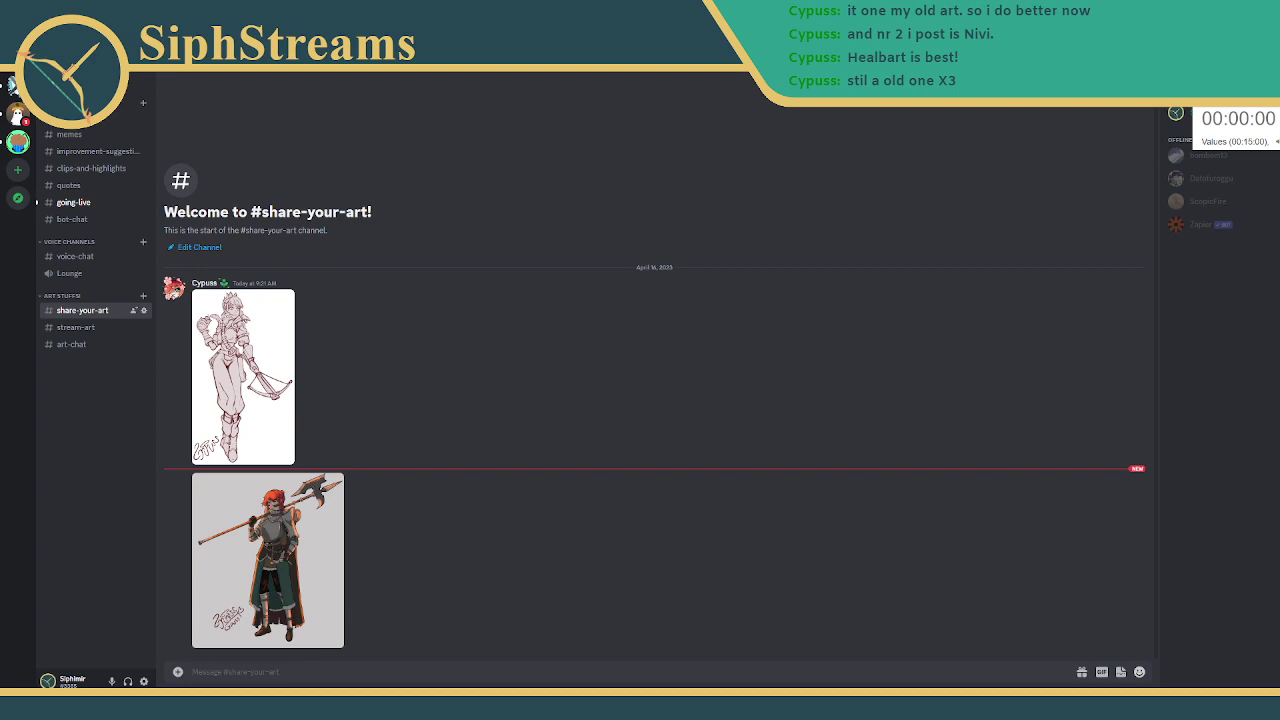
{"action": "left_click_drag", "start_coordinate": [640, 10], "coordinate": [1075, 10]}
{"action": "key", "text": "super+Up"}
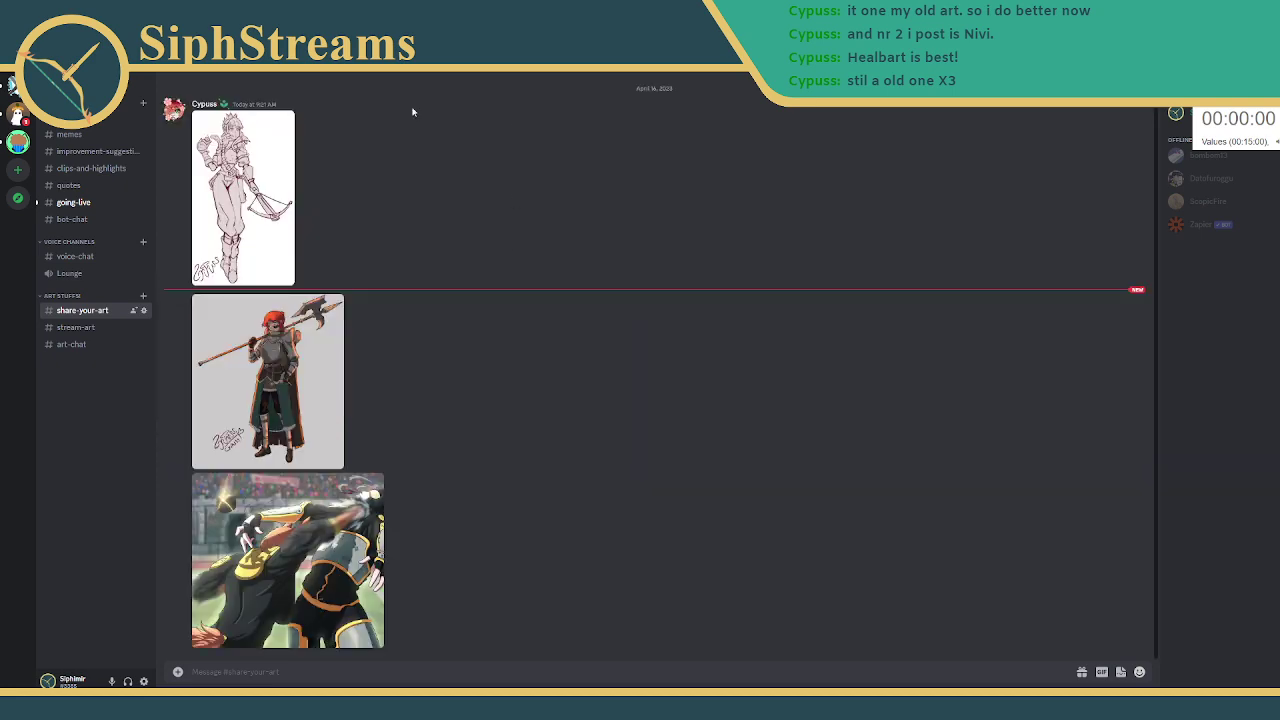
{"action": "left_click", "coordinate": [268, 577]}
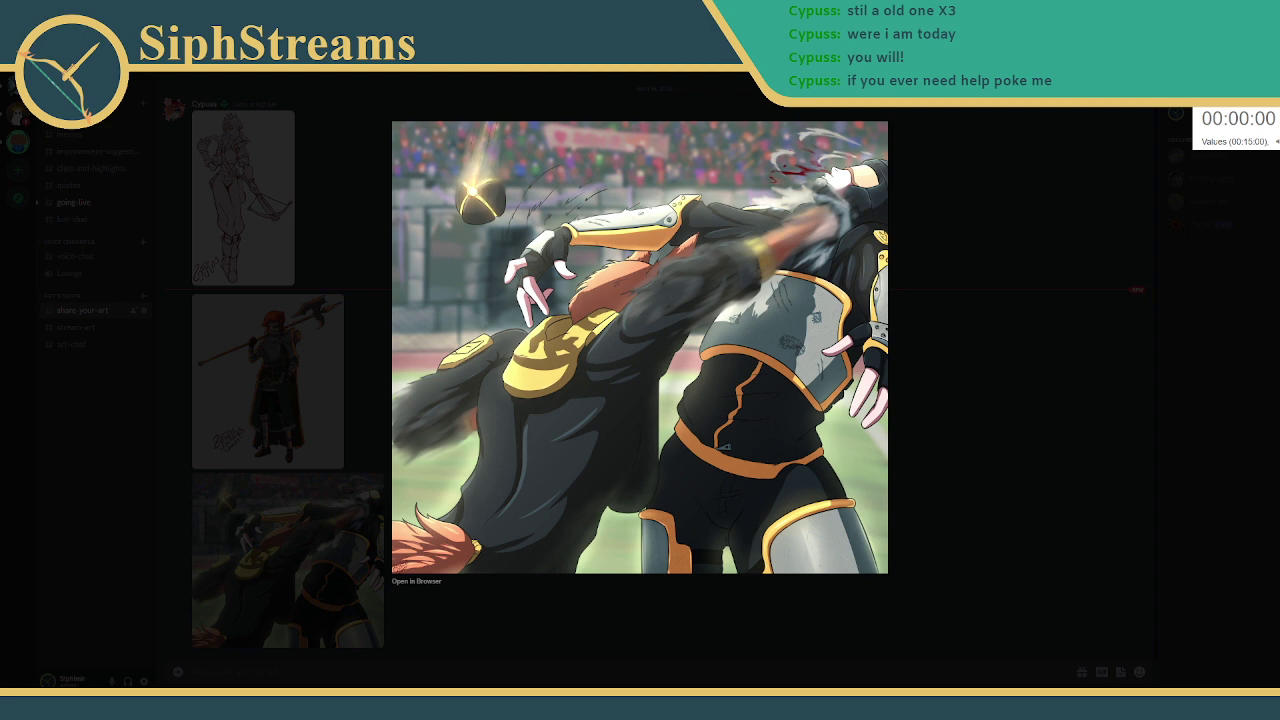
{"action": "key", "text": "Escape"}
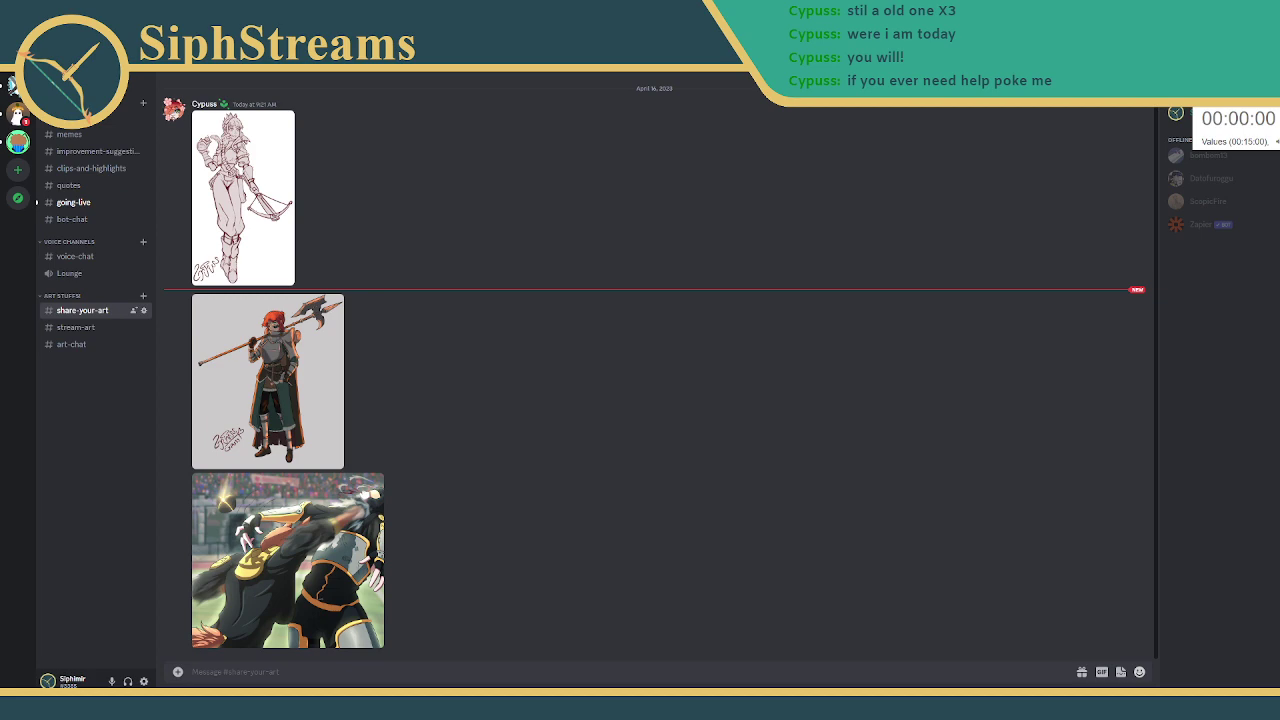
- Return to the archer illustration in Clip Studio Paint and examine the colored figure up close
{"action": "mouse_move", "coordinate": [1054, 76]}
{"action": "left_mouse_down"}
{"action": "mouse_move", "coordinate": [1054, 246]}
{"action": "mouse_move", "coordinate": [1279, 246]}
{"action": "left_mouse_up"}
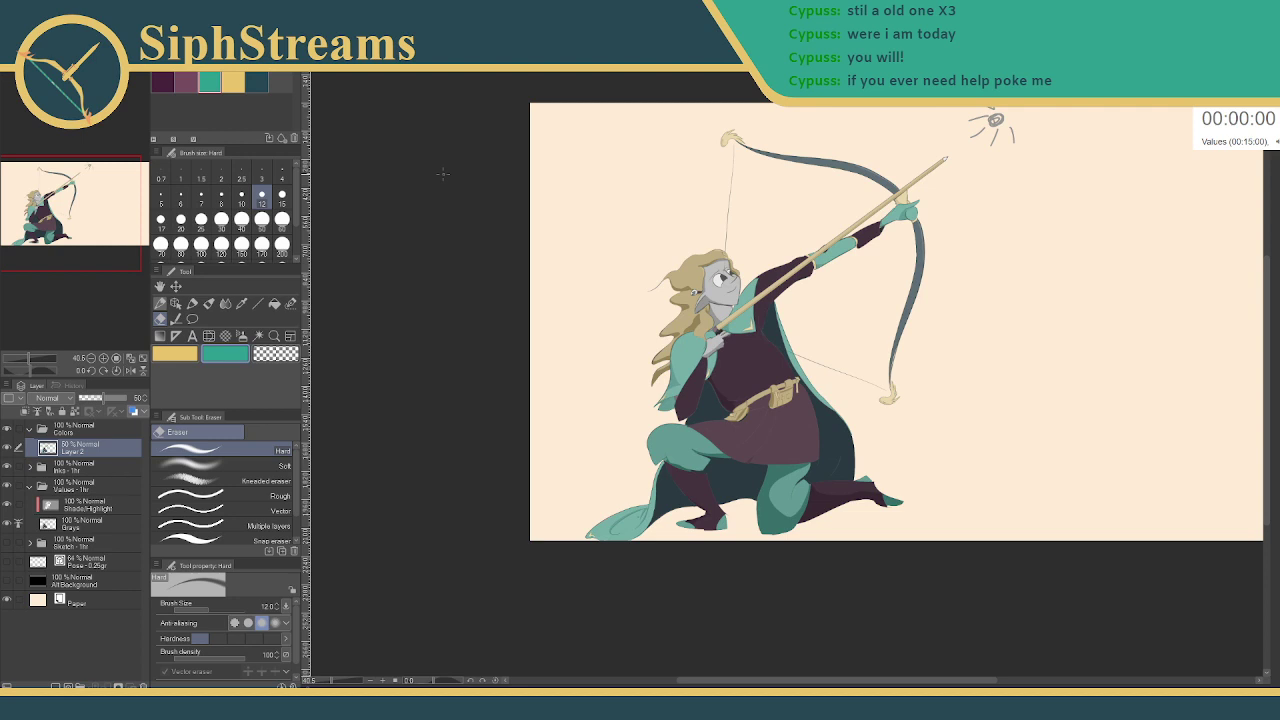
{"action": "scroll", "coordinate": [655, 290], "scroll_direction": "up", "scroll_amount": 1}
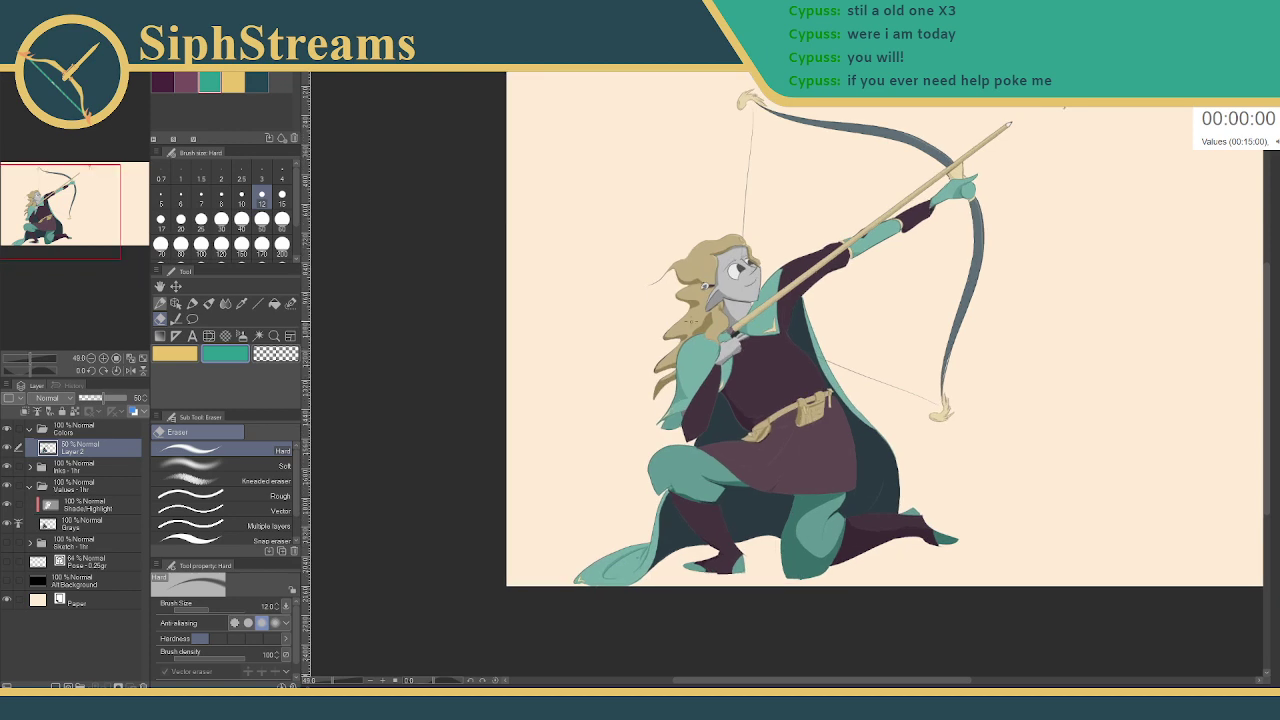
{"action": "scroll", "coordinate": [671, 316], "scroll_direction": "up", "scroll_amount": 1}
{"action": "scroll", "coordinate": [570, 353], "scroll_direction": "up", "scroll_amount": 1}
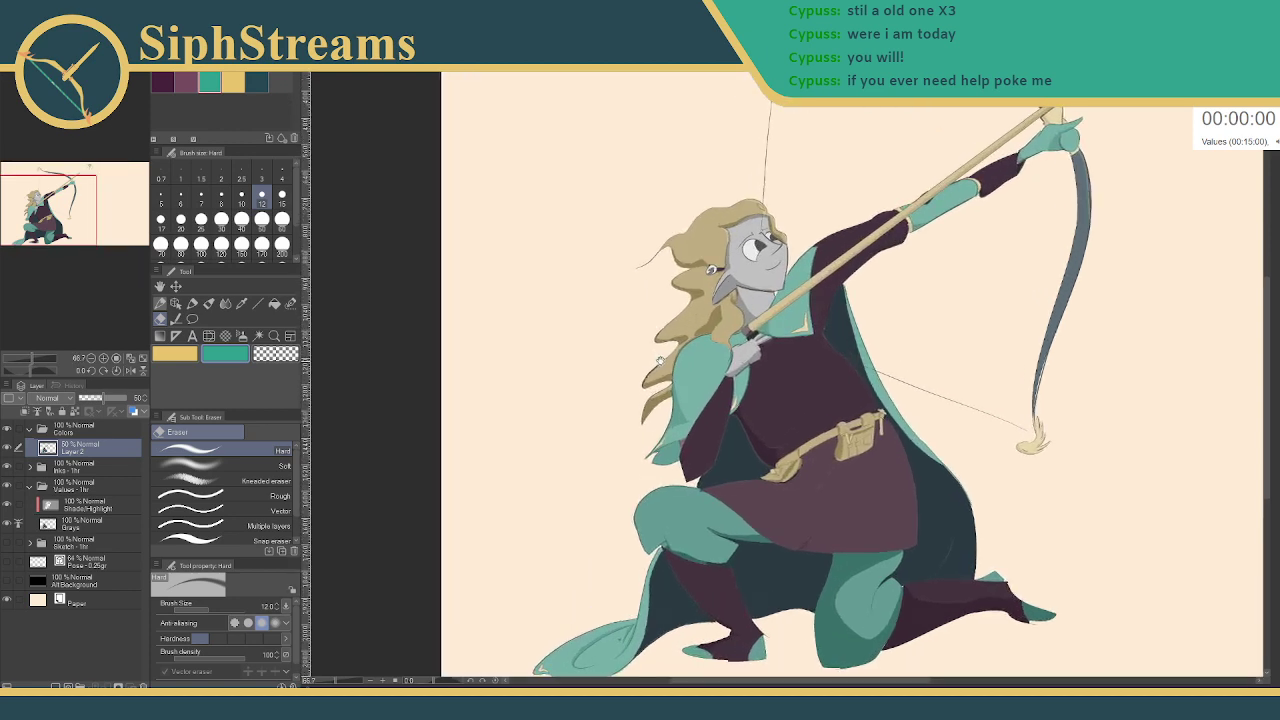
{"action": "scroll", "coordinate": [570, 353], "scroll_direction": "up", "scroll_amount": 2}
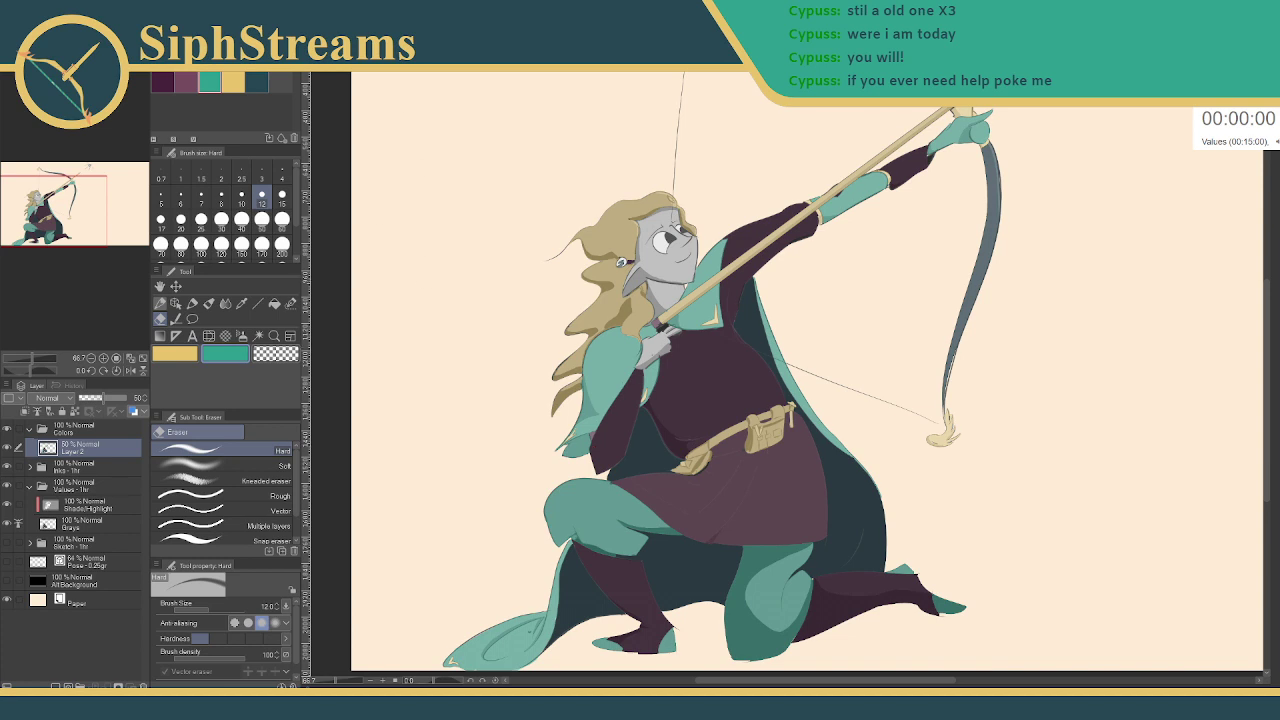
- Switch to the rough sketch canvas and look over the seated figure's pose
{"action": "key", "text": "ctrl+Tab"}
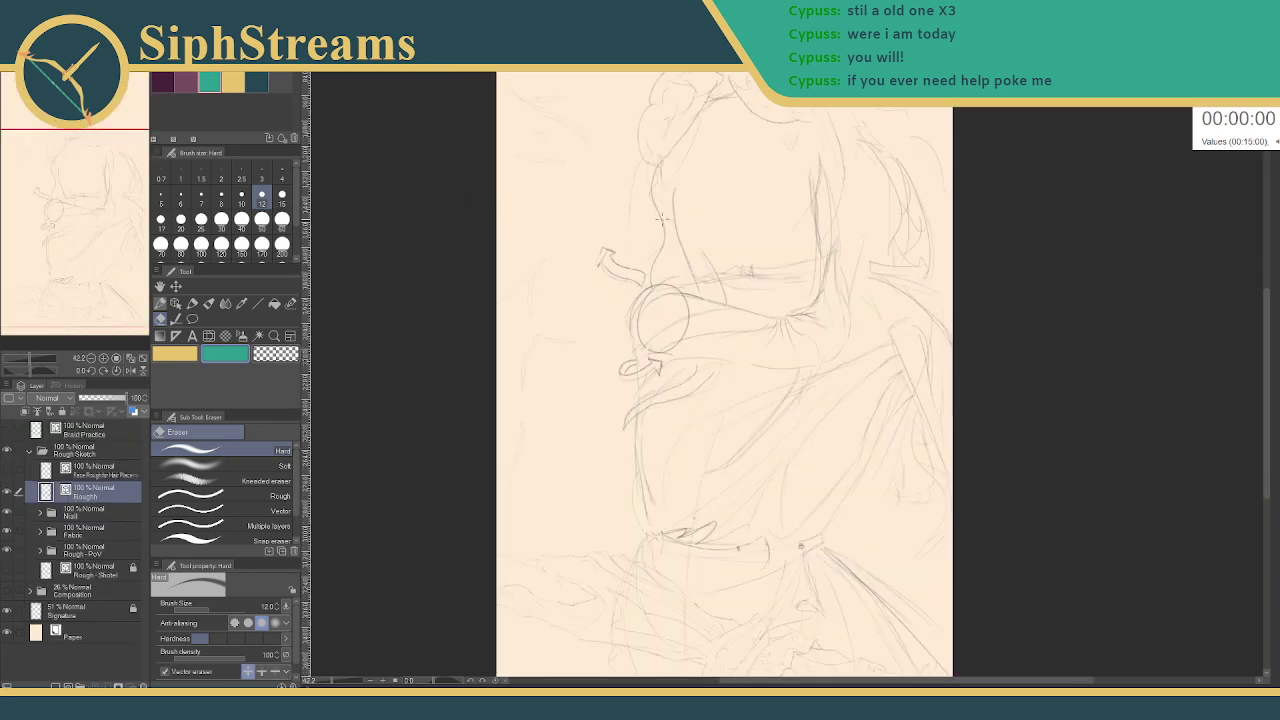
{"action": "scroll", "coordinate": [663, 218], "scroll_direction": "down", "scroll_amount": 1}
{"action": "mouse_move", "coordinate": [663, 218]}
{"action": "left_mouse_down"}
{"action": "mouse_move", "coordinate": [655, 261]}
{"action": "mouse_move", "coordinate": [670, 256]}
{"action": "mouse_move", "coordinate": [662, 243]}
{"action": "left_mouse_up"}
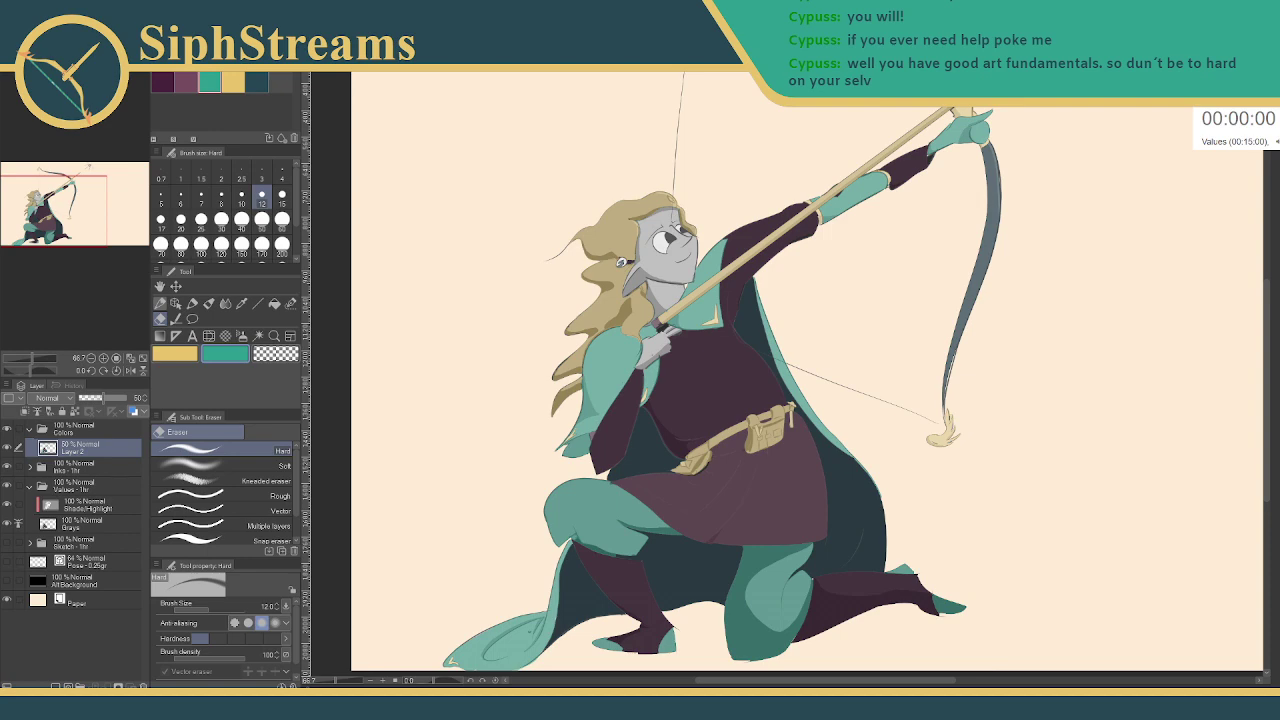
- Switch to the browser, view the Salt character artwork at full size on Art Fight, return to Clip Studio Paint and dismiss the Discord notification
{"action": "left_click_drag", "start_coordinate": [1279, 20], "coordinate": [664, 2]}
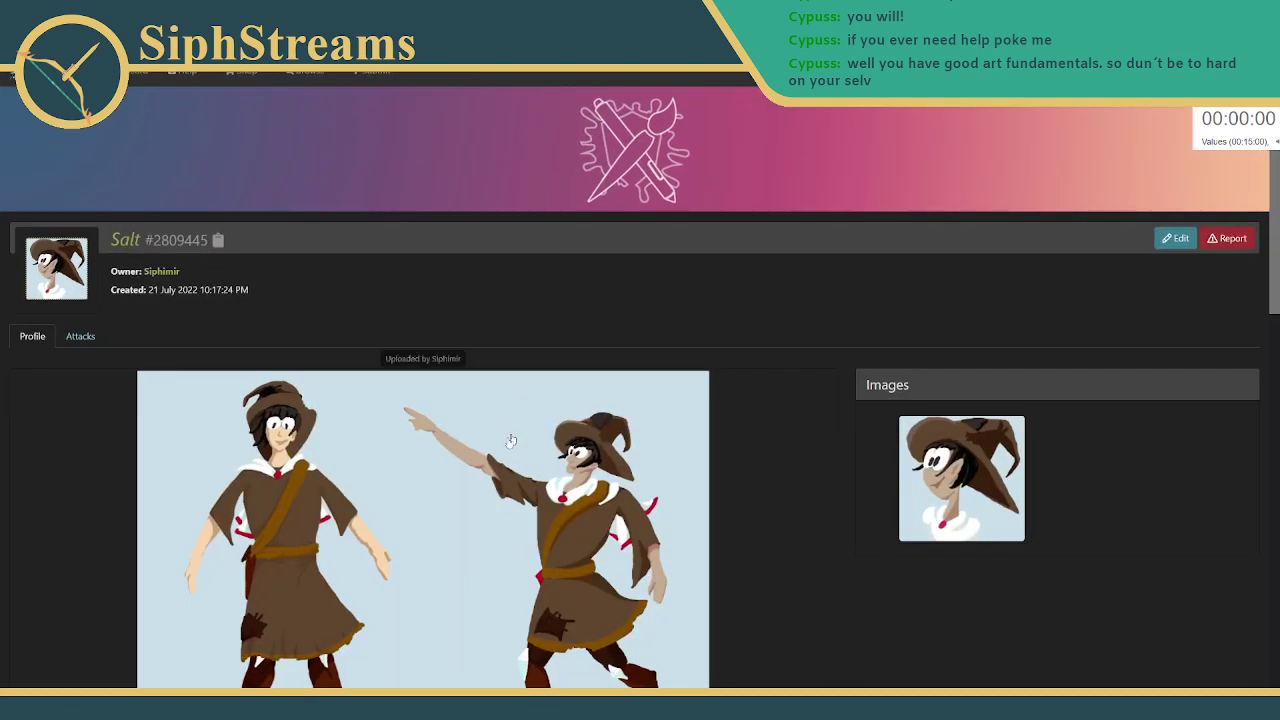
{"action": "left_click", "coordinate": [509, 437]}
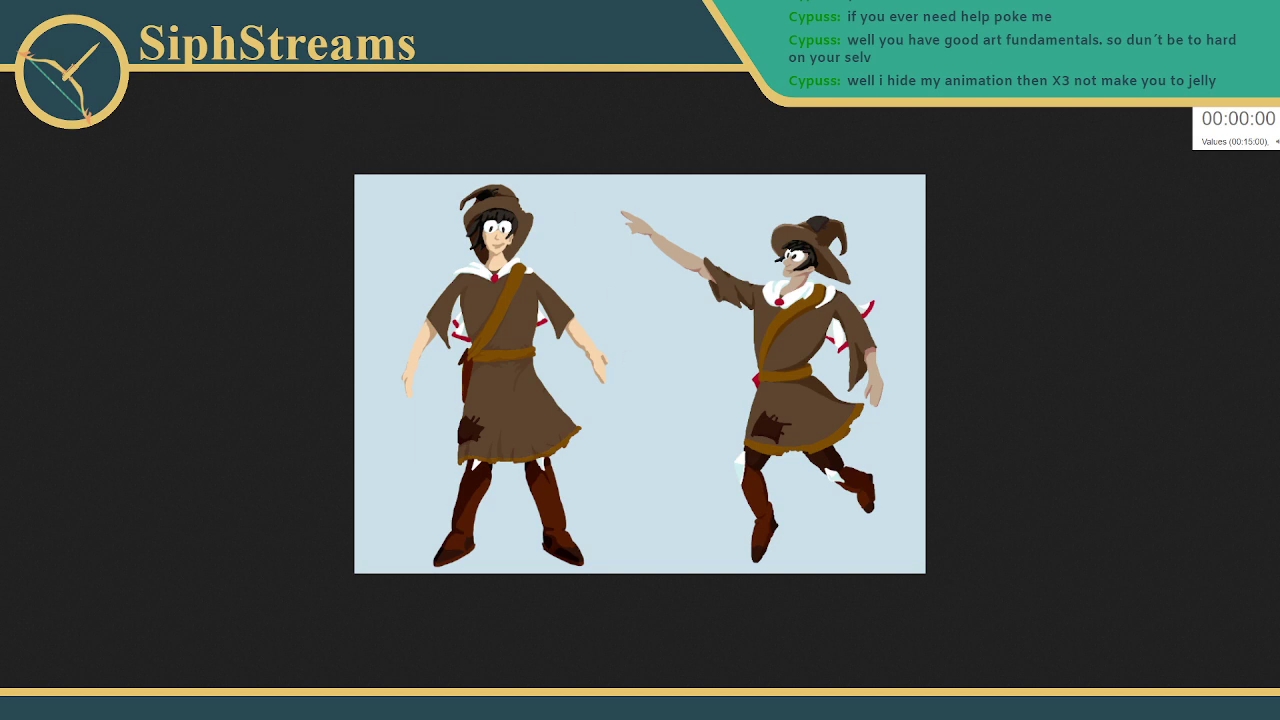
{"action": "key", "text": "alt+Left"}
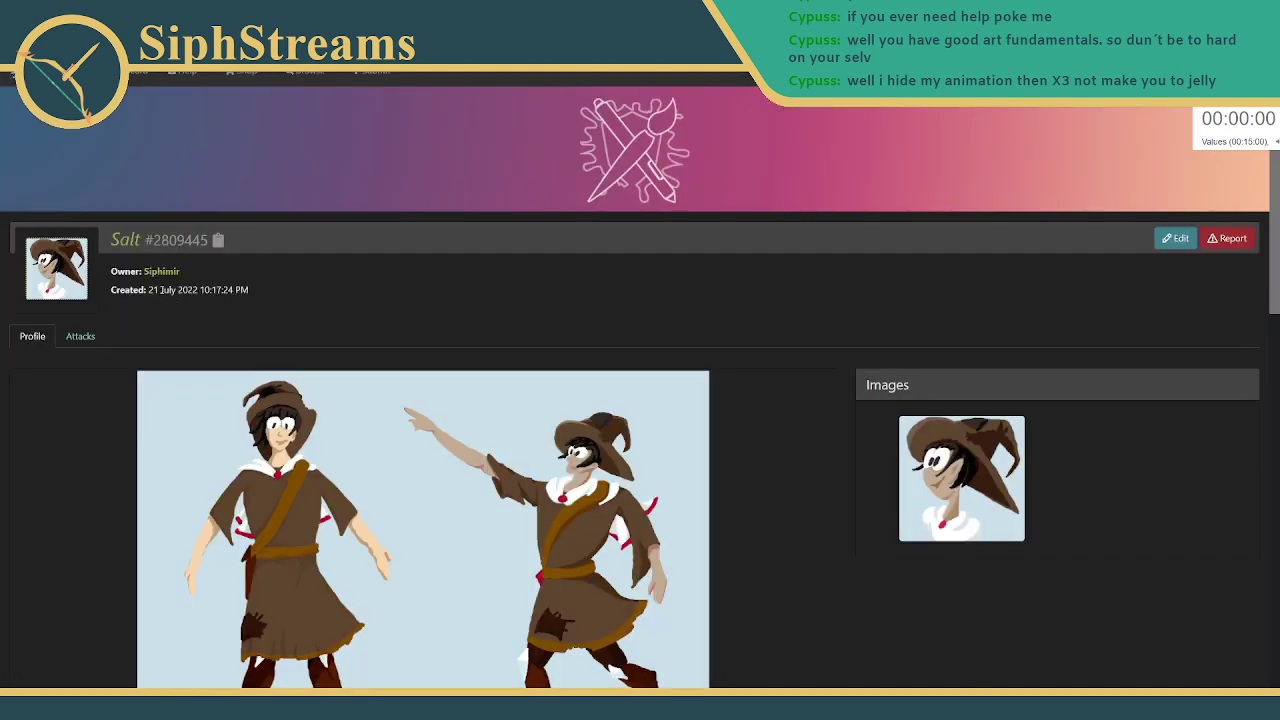
{"action": "scroll", "coordinate": [171, 172], "scroll_direction": "down", "scroll_amount": 2}
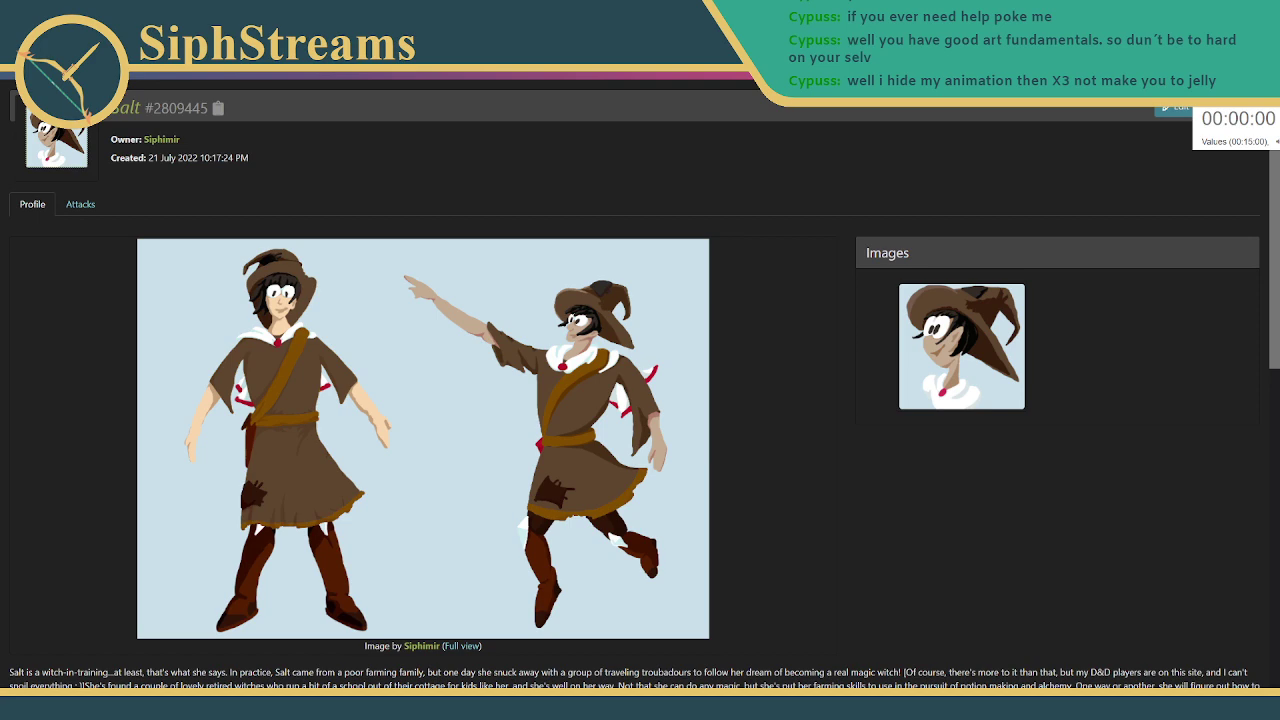
{"action": "key", "text": "alt+Tab"}
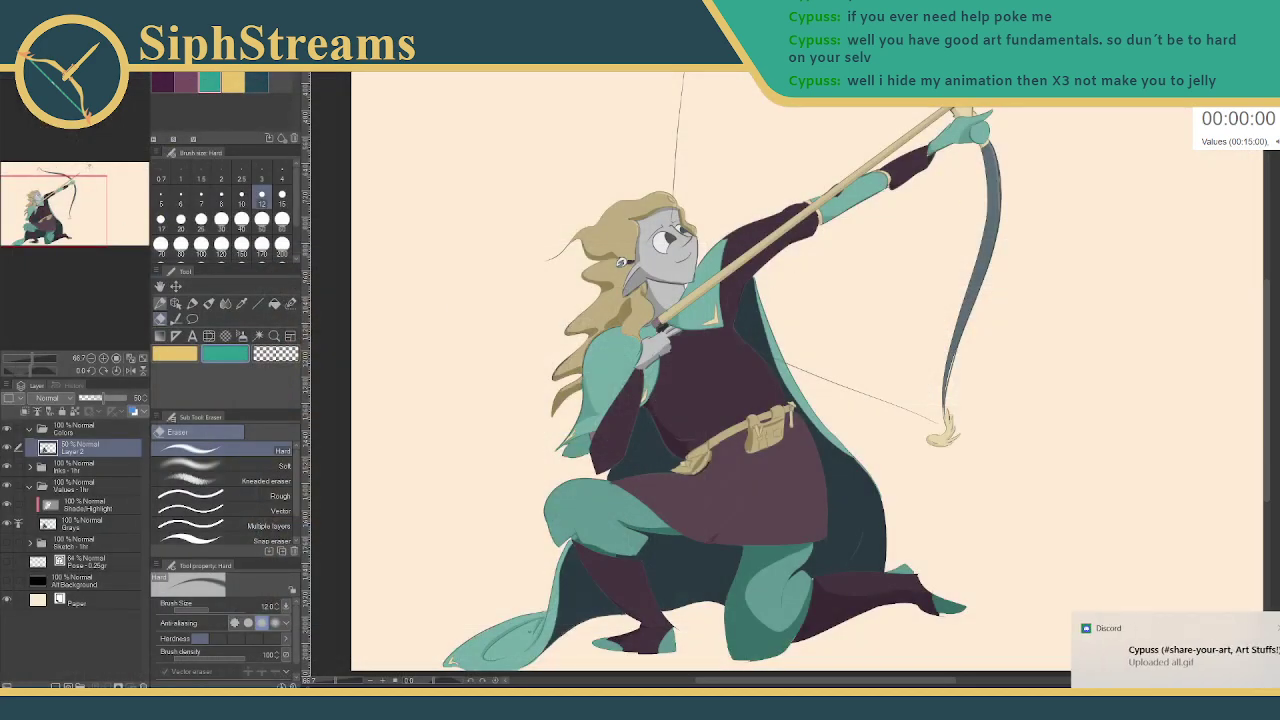
{"action": "left_click", "coordinate": [1139, 641]}
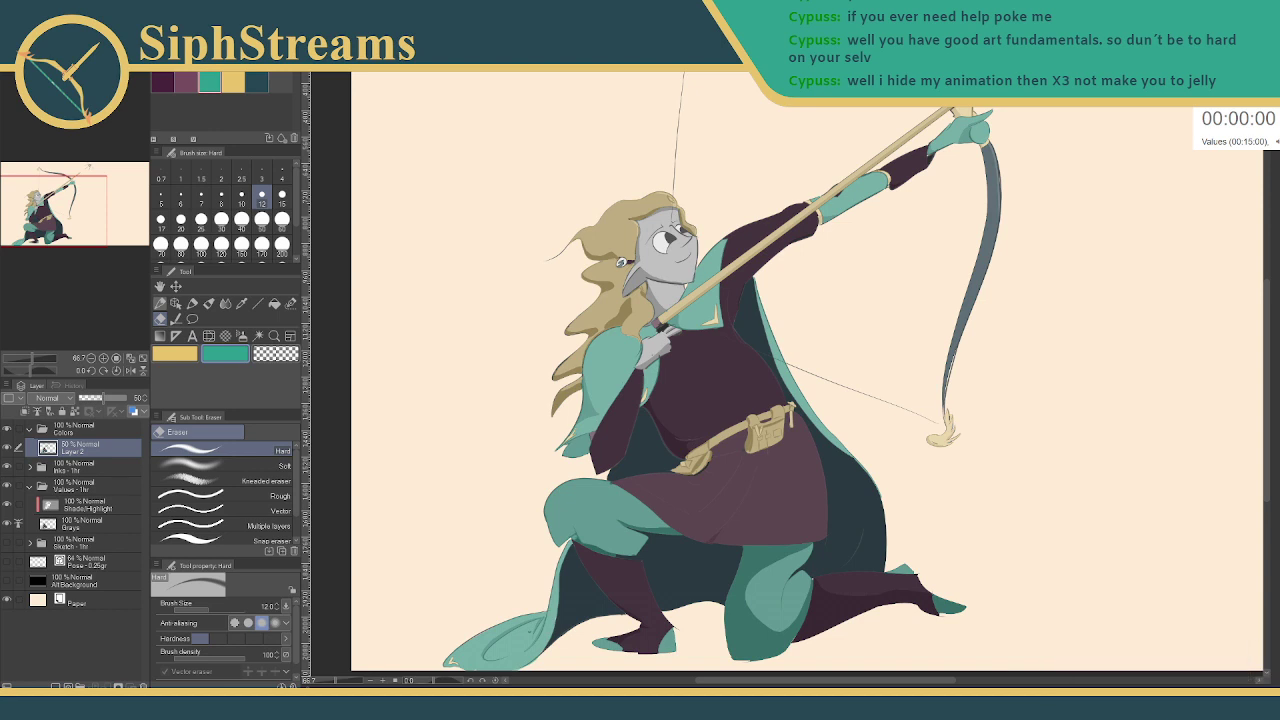
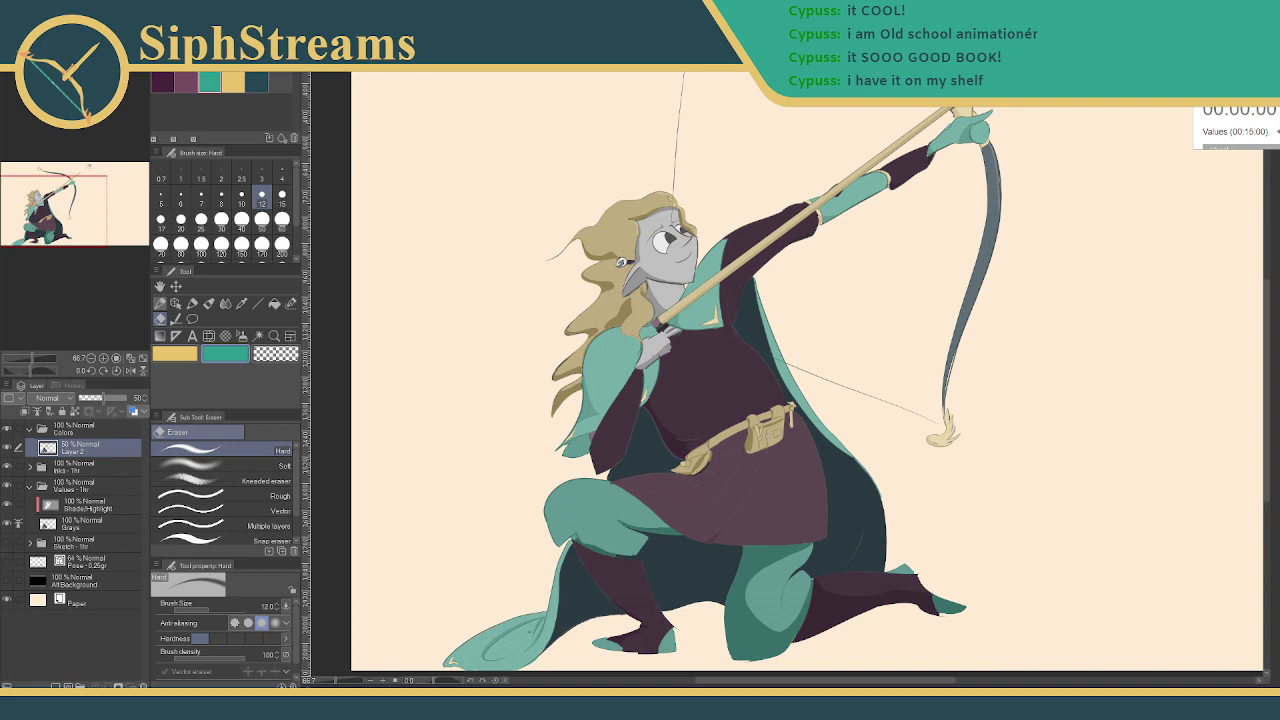
- View the archer illustration and the whole page of the rough sketch, ending on the archer canvas
{"action": "scroll", "coordinate": [914, 229], "scroll_direction": "down", "scroll_amount": 2}
{"action": "scroll", "coordinate": [914, 229], "scroll_direction": "up", "scroll_amount": 2}
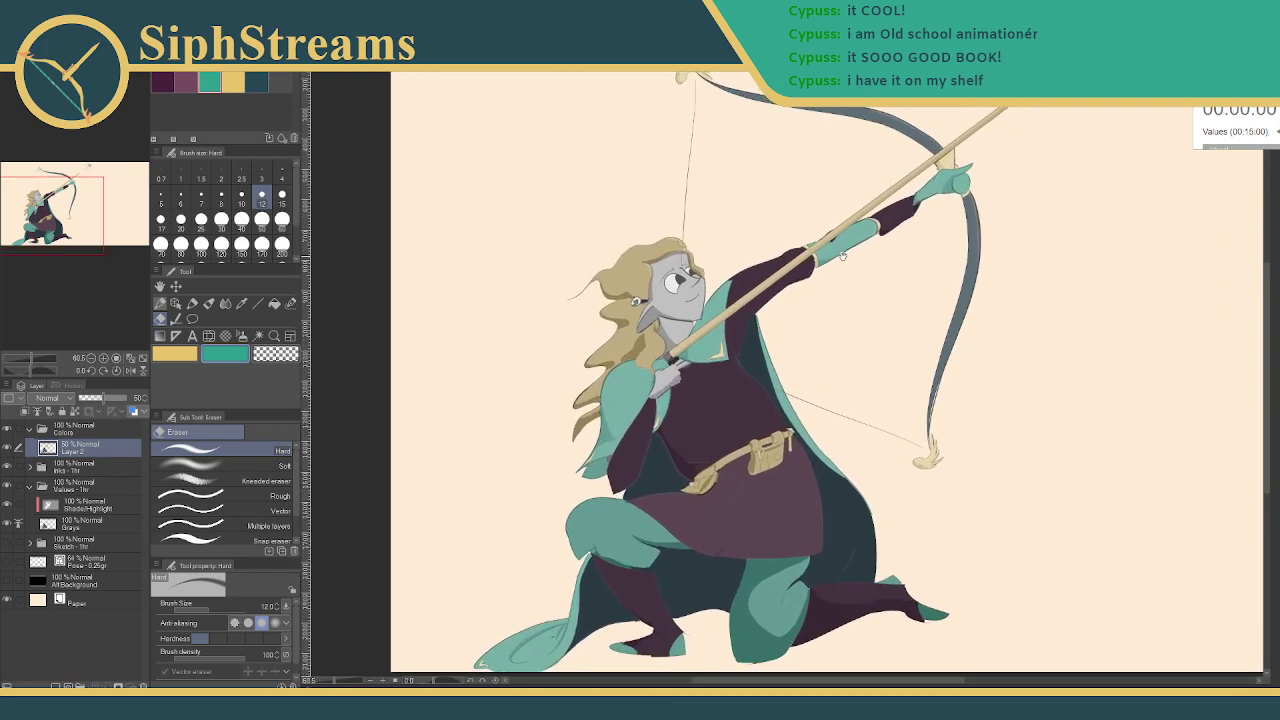
{"action": "key", "text": "ctrl+Tab"}
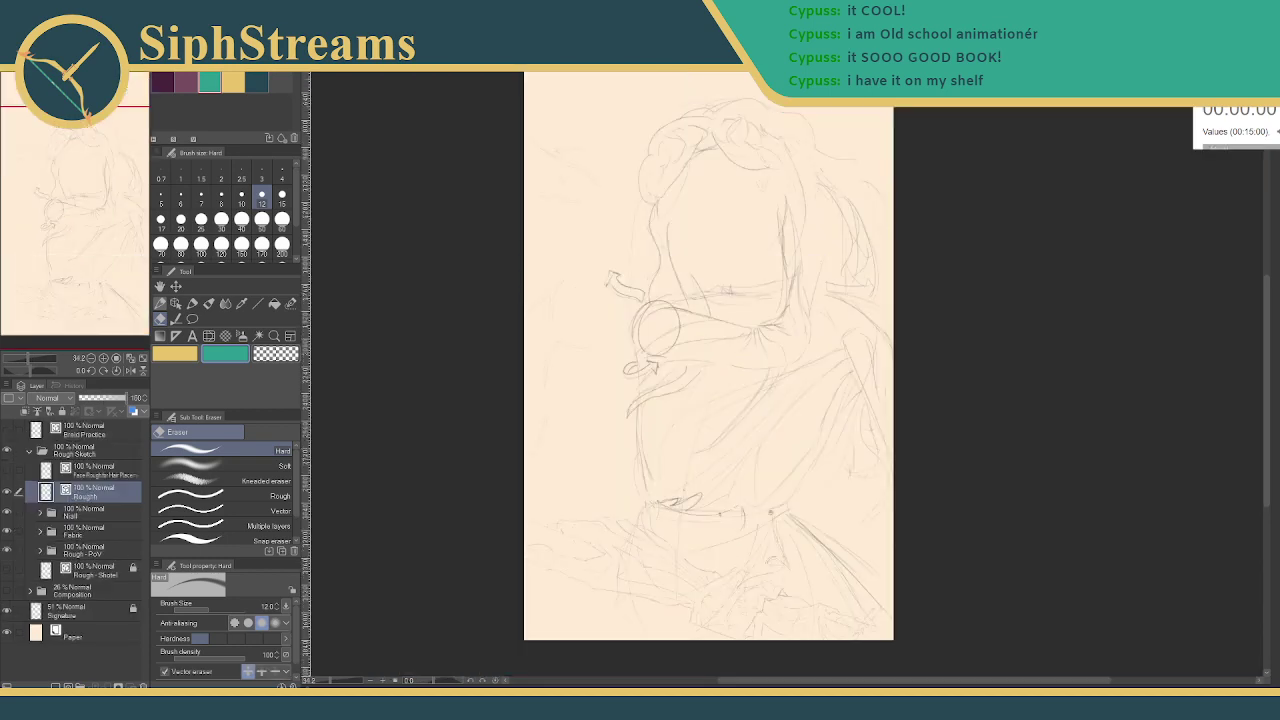
{"action": "scroll", "coordinate": [674, 308], "scroll_direction": "down", "scroll_amount": 2}
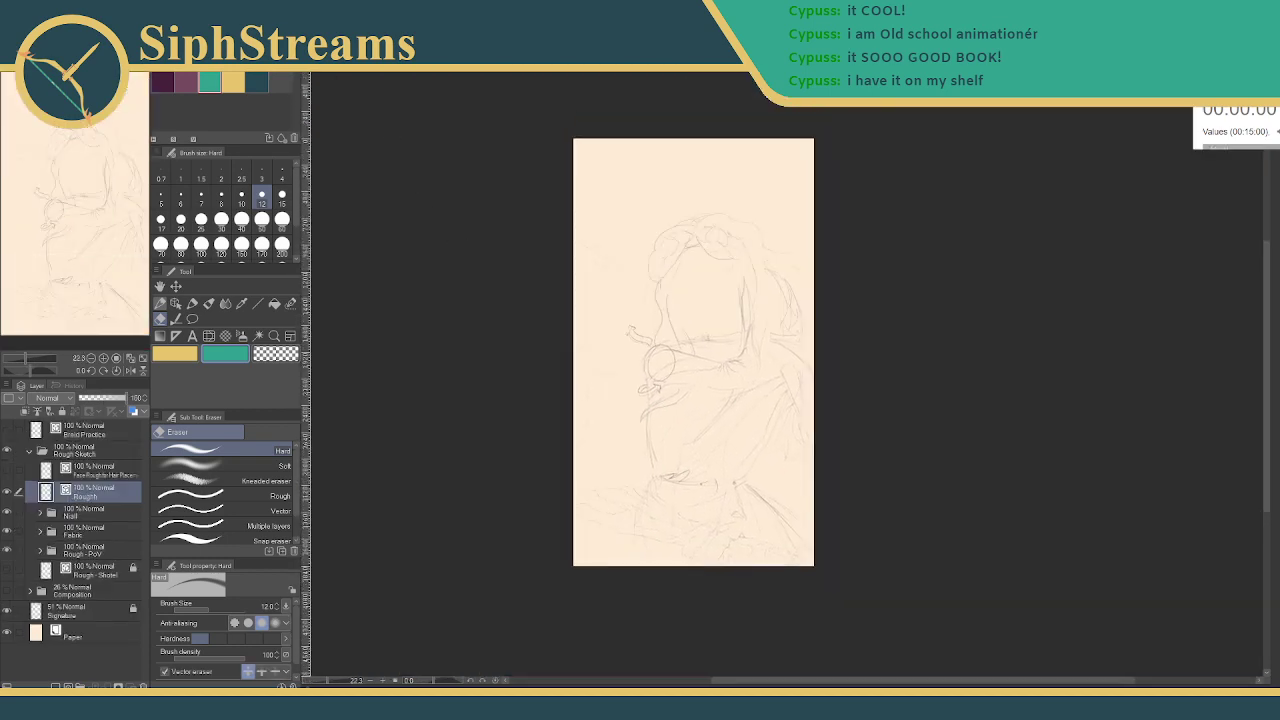
{"action": "key", "text": "ctrl+Tab"}
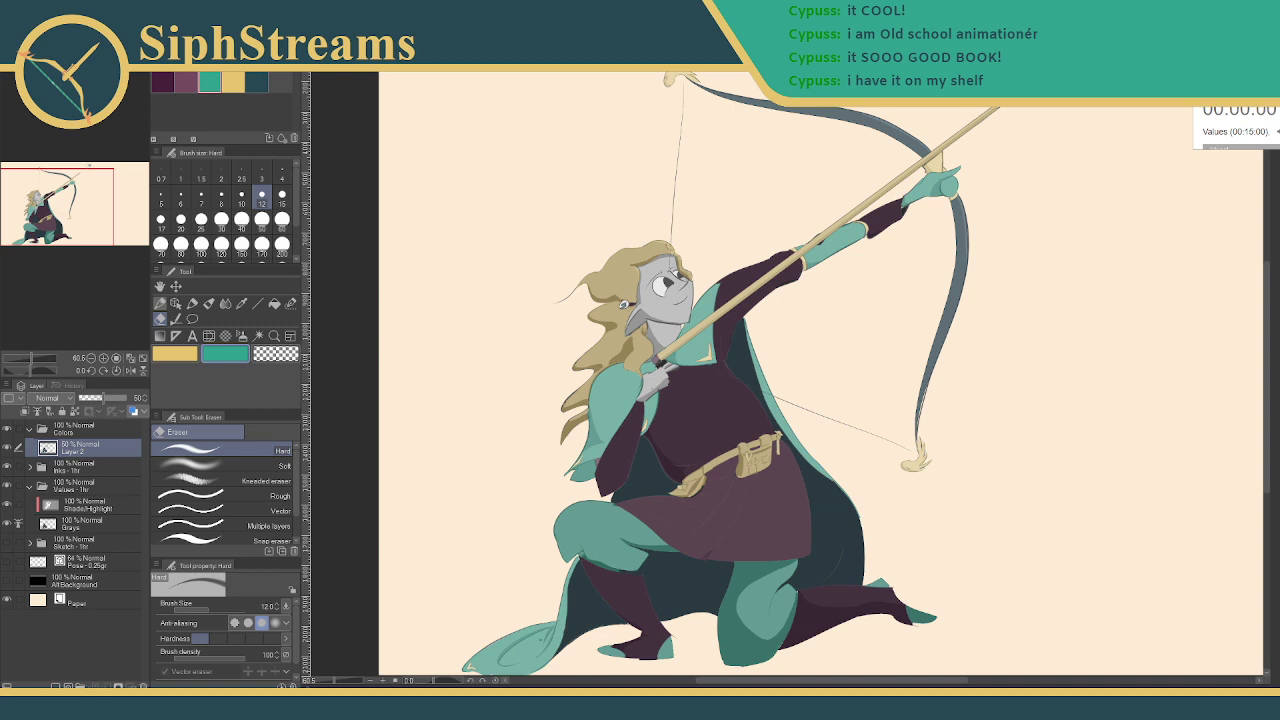
- Open the recent file 23.3.6 Miquella Illustration Composition.clip to view its composition thumbnails
{"action": "key", "text": "alt+f"}
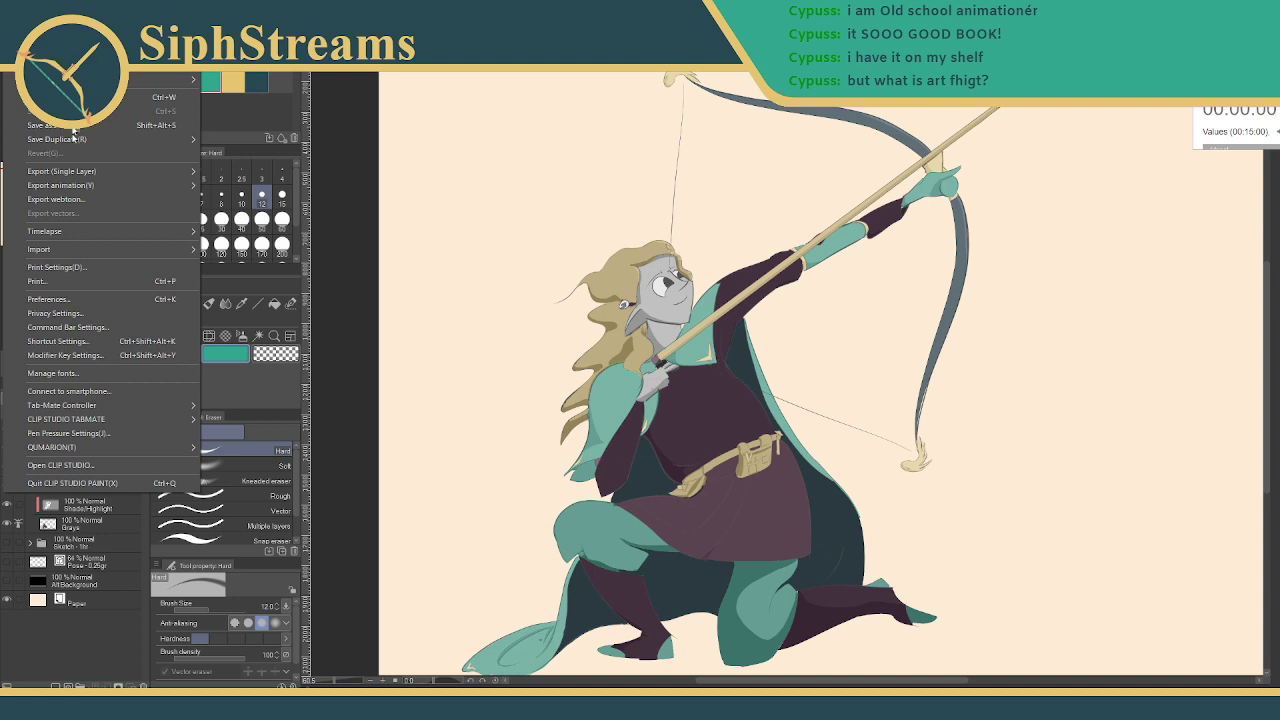
{"action": "mouse_move", "coordinate": [160, 80]}
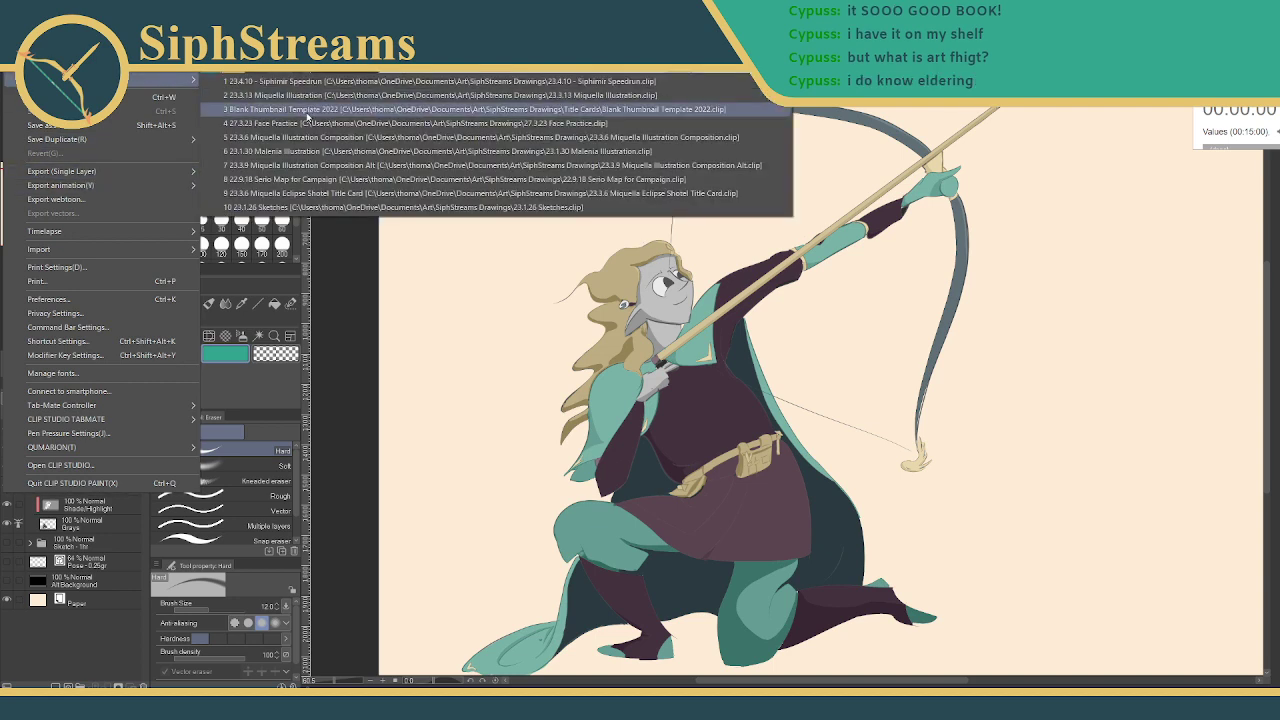
{"action": "left_click", "coordinate": [332, 134]}
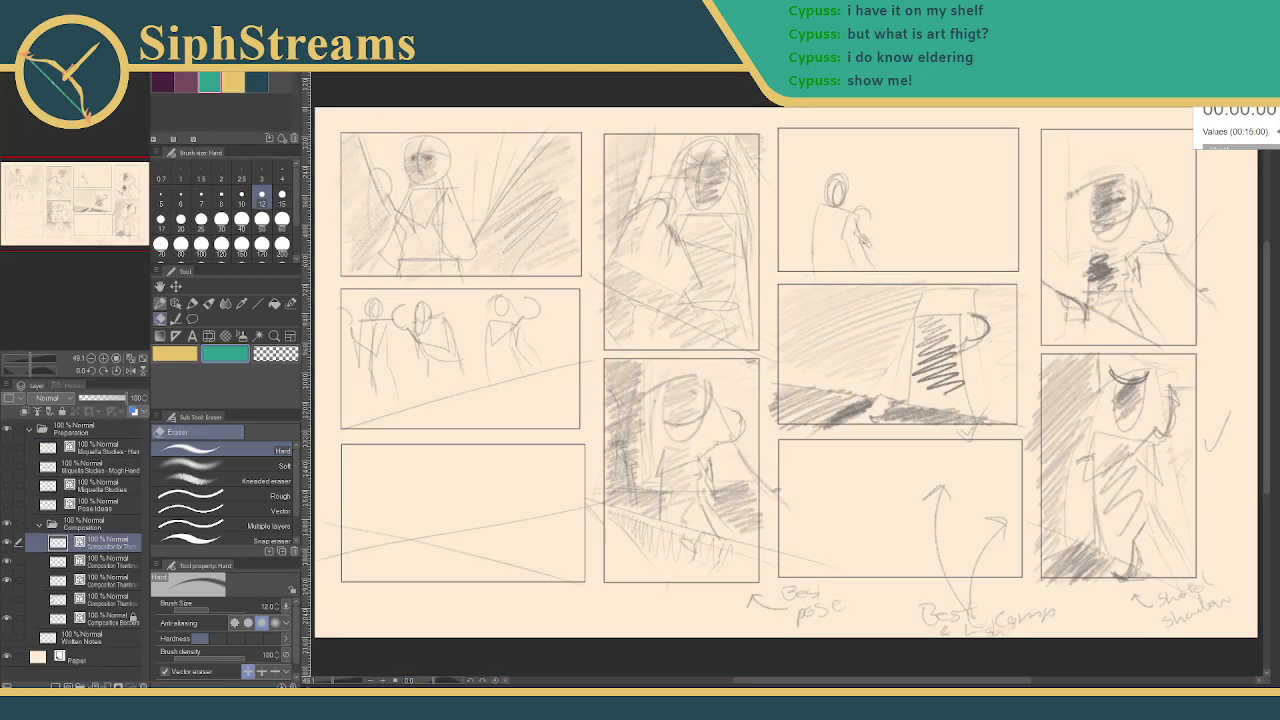
- Open the recent file 23.1.30 Malenia Illustration.clip and hide its Alt Background layer to view the figure on the paper color
{"action": "left_click", "coordinate": [15, 22]}
{"action": "mouse_move", "coordinate": [100, 80]}
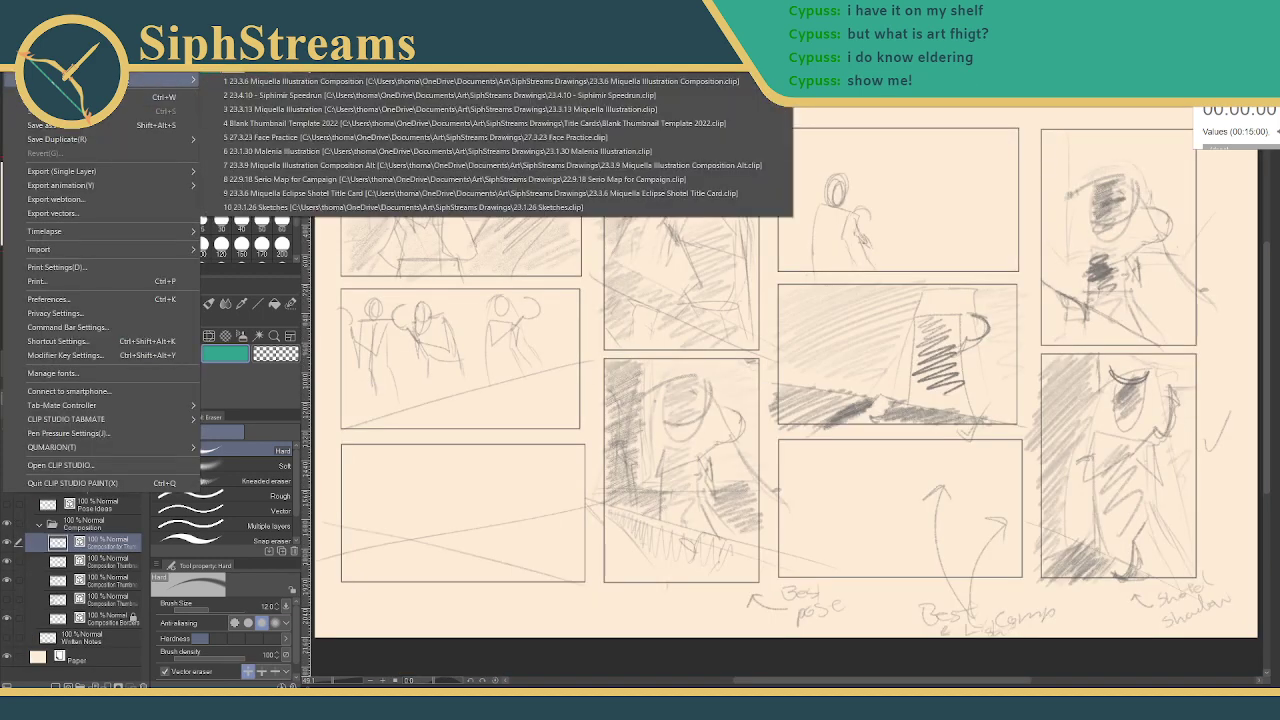
{"action": "left_click", "coordinate": [313, 151]}
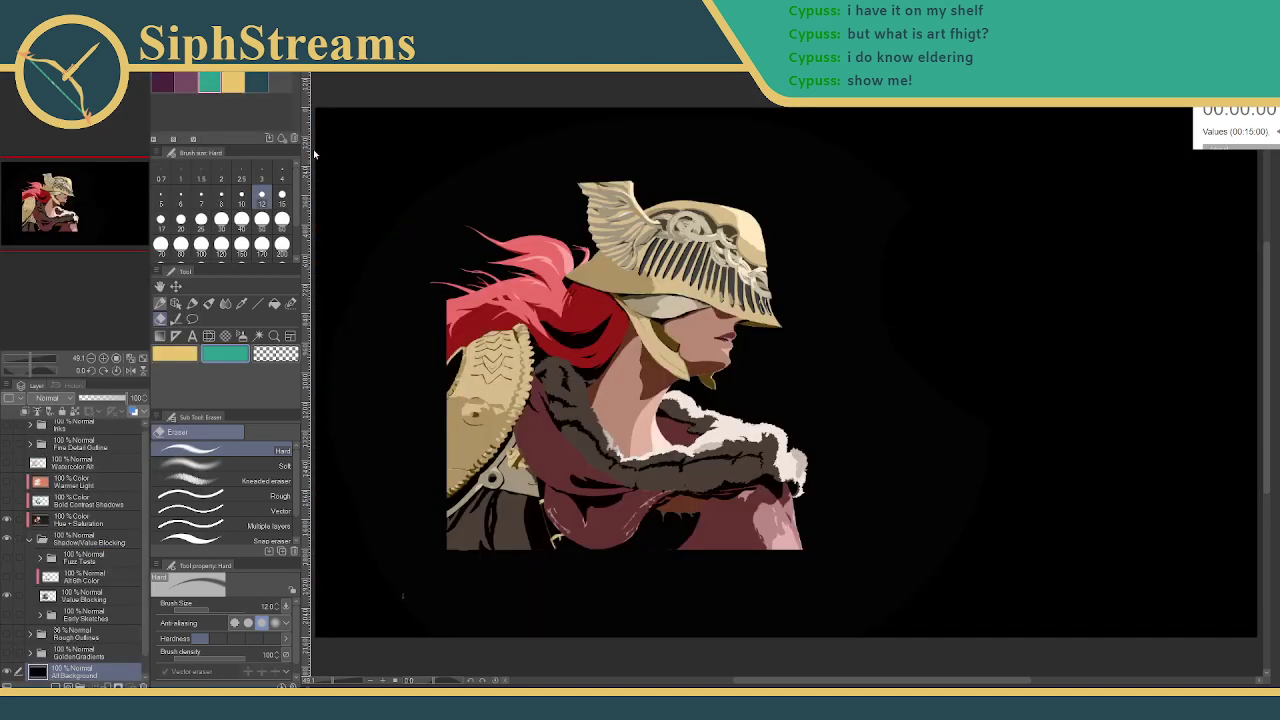
{"action": "scroll", "coordinate": [68, 642], "scroll_direction": "down", "scroll_amount": 1}
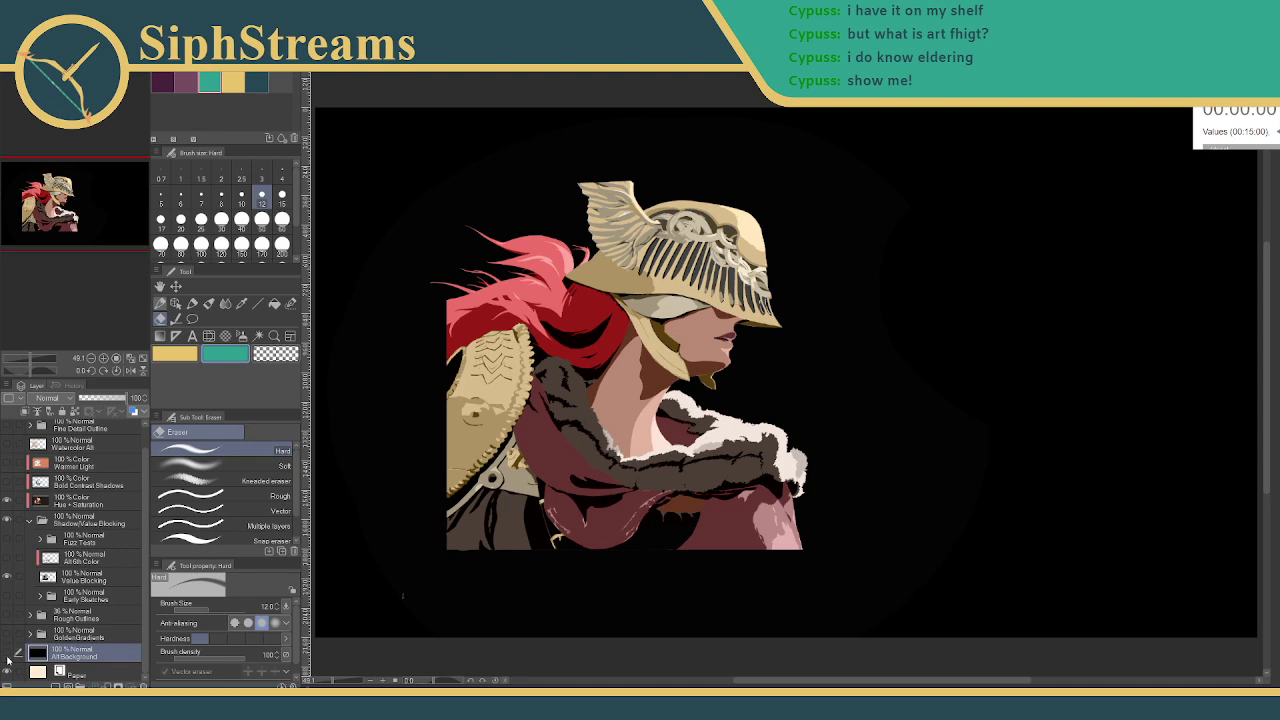
{"action": "left_click", "coordinate": [8, 652]}
{"action": "scroll", "coordinate": [394, 481], "scroll_direction": "up", "scroll_amount": 1}
{"action": "left_click_drag", "start_coordinate": [421, 373], "coordinate": [414, 414]}
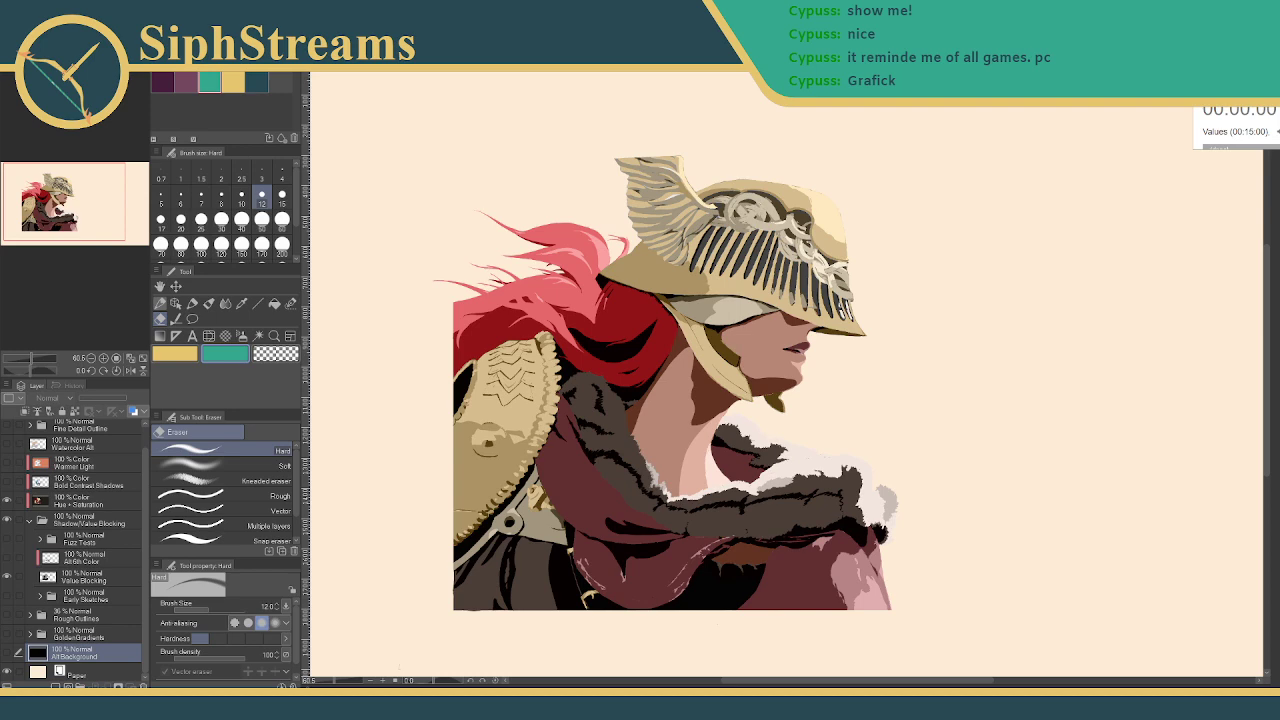
- Switch to the browser and view the Art Fight home page, from its July 1st start date to the recent characters and featured members
{"action": "mouse_move", "coordinate": [1279, 249]}
{"action": "left_mouse_down"}
{"action": "mouse_move", "coordinate": [740, 249]}
{"action": "mouse_move", "coordinate": [640, 2]}
{"action": "left_mouse_up"}
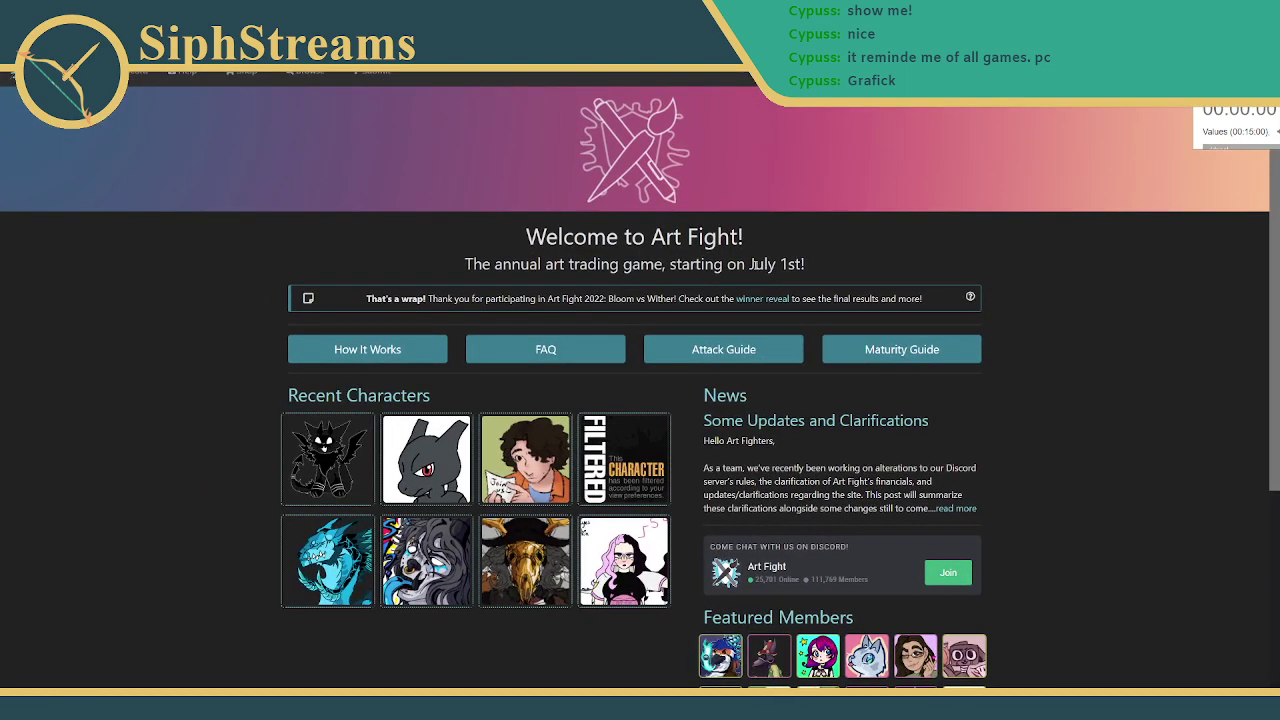
{"action": "left_click_drag", "start_coordinate": [747, 264], "coordinate": [805, 258]}
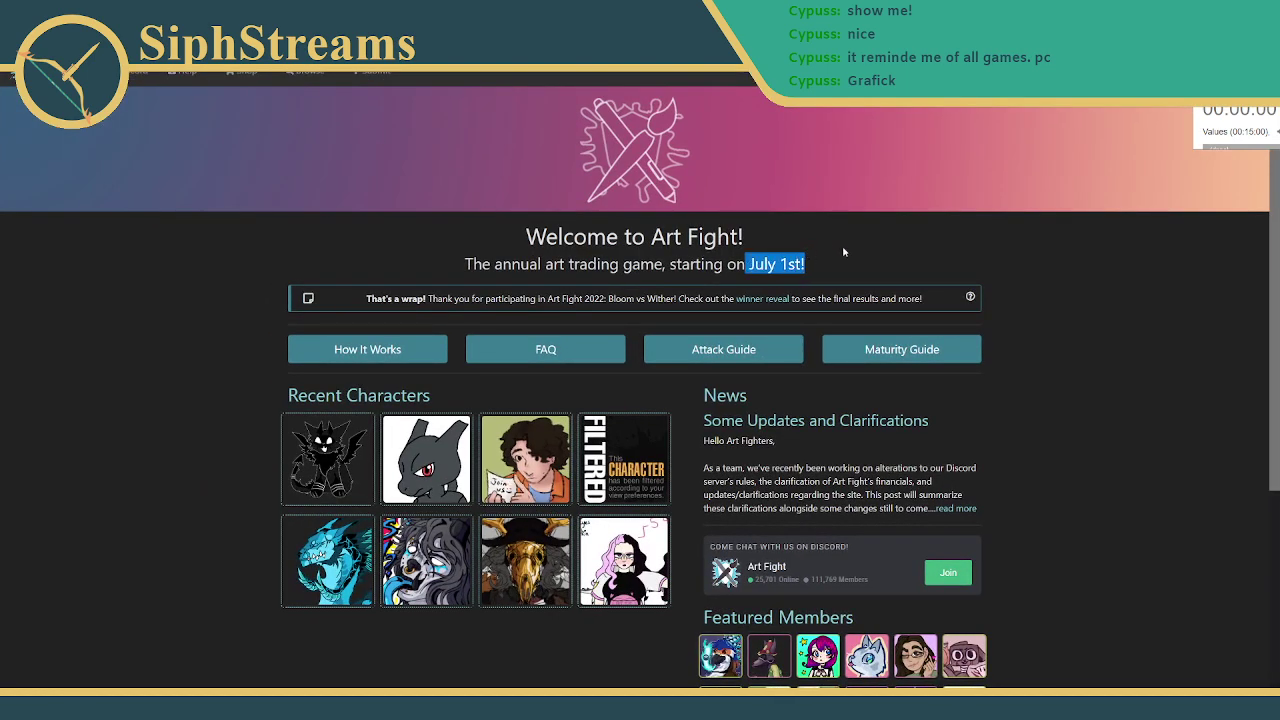
{"action": "left_click", "coordinate": [861, 262]}
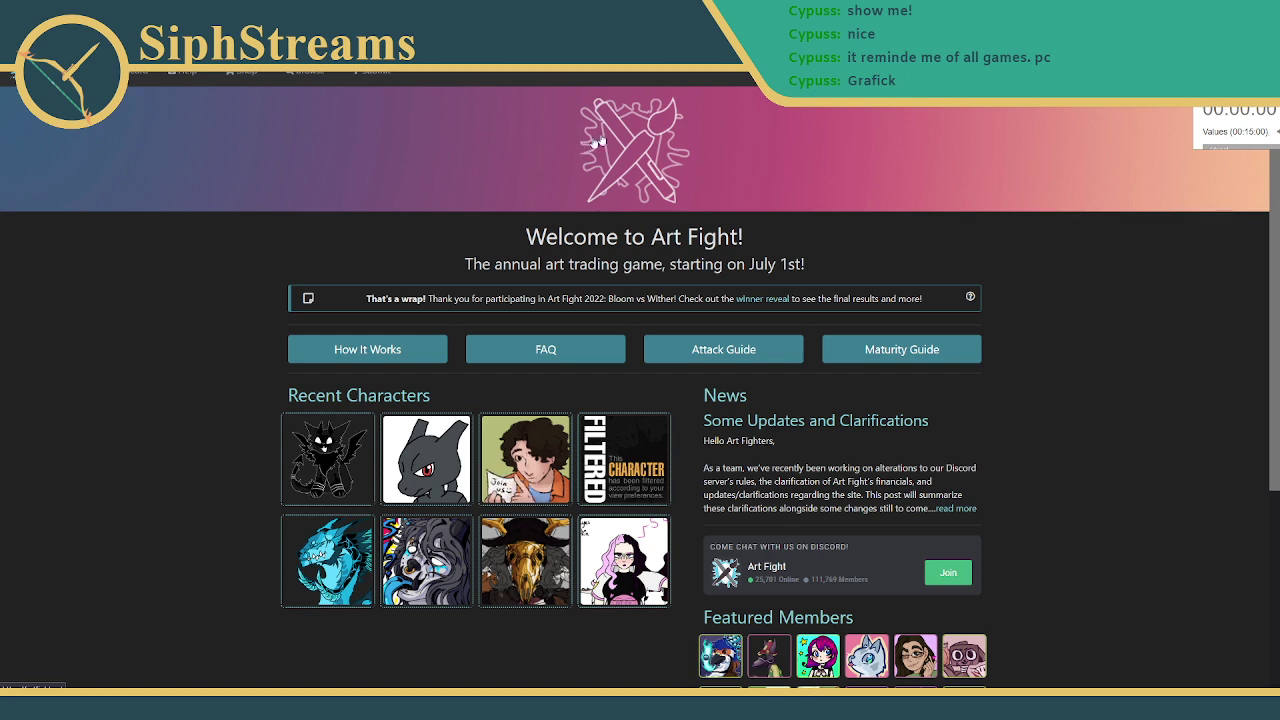
{"action": "scroll", "coordinate": [818, 177], "scroll_direction": "down", "scroll_amount": 3}
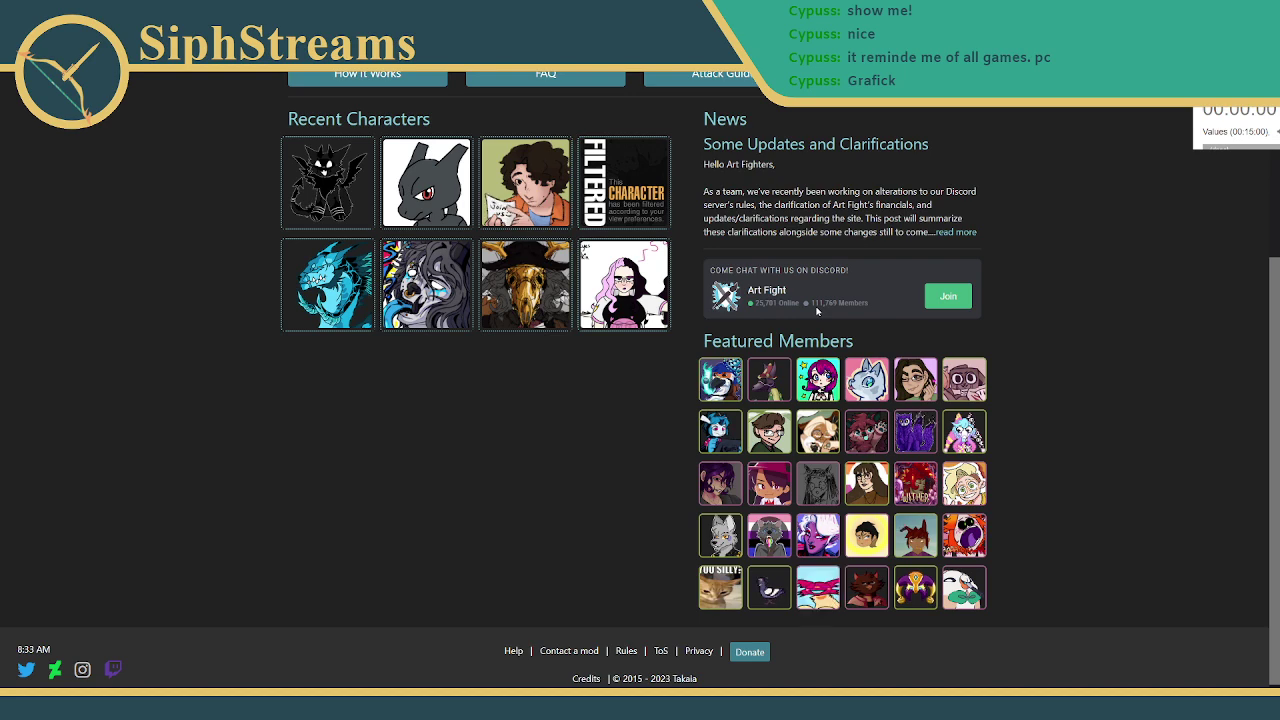
{"action": "scroll", "coordinate": [590, 380], "scroll_direction": "up", "scroll_amount": 3}
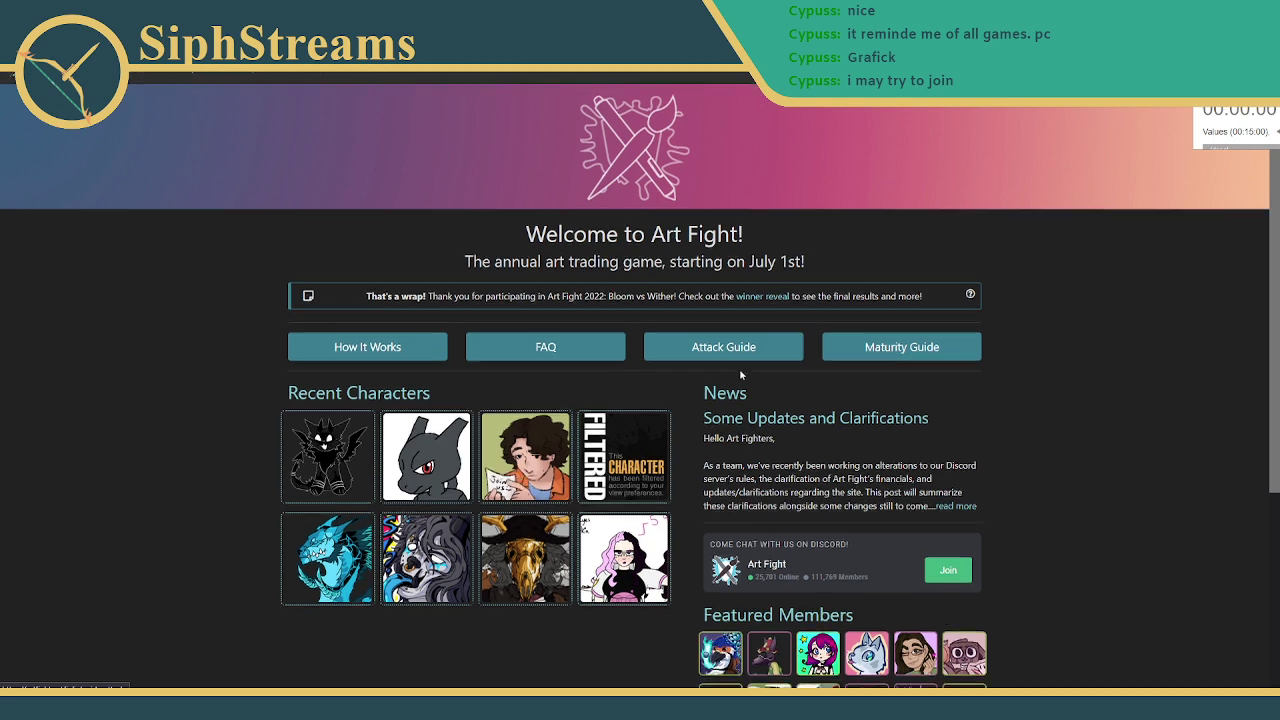
{"action": "scroll", "coordinate": [740, 368], "scroll_direction": "down", "scroll_amount": 1}
{"action": "scroll", "coordinate": [739, 368], "scroll_direction": "down", "scroll_amount": 1}
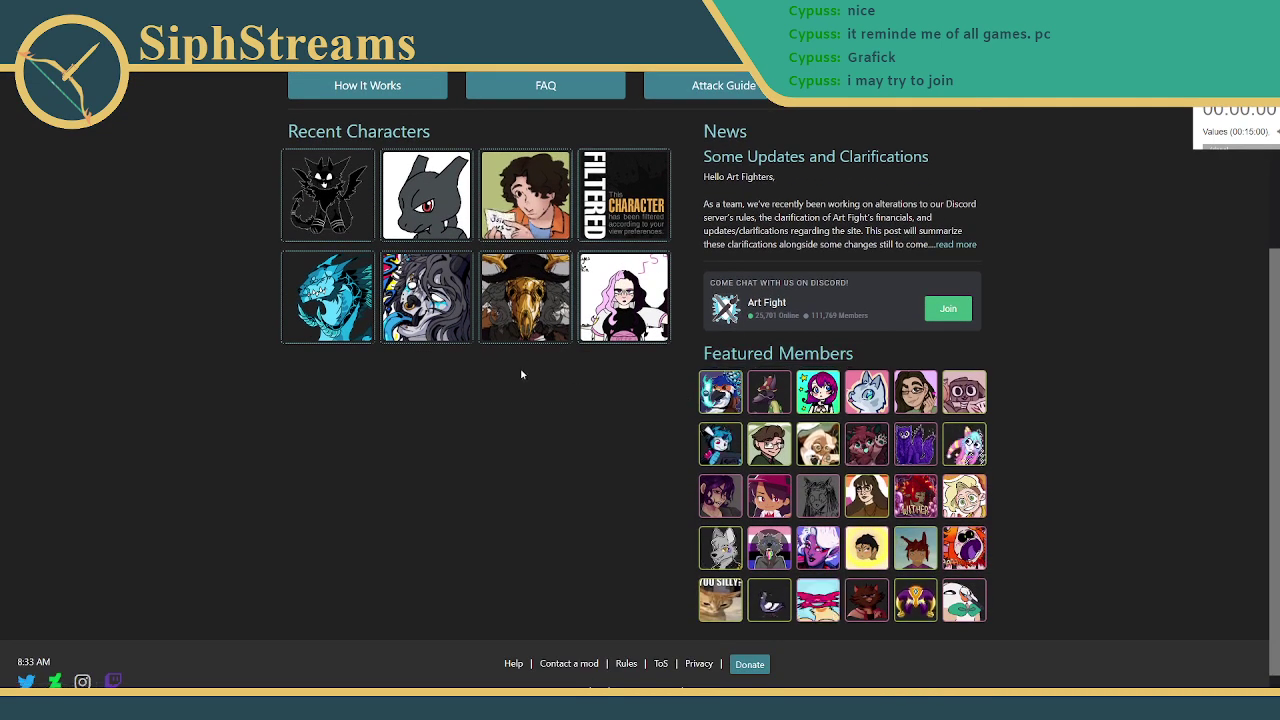
{"action": "scroll", "coordinate": [521, 372], "scroll_direction": "up", "scroll_amount": 3}
- Open the account's own Art Fight profile and look through its attacks, defenses and characters
{"action": "left_click", "coordinate": [1213, 72]}
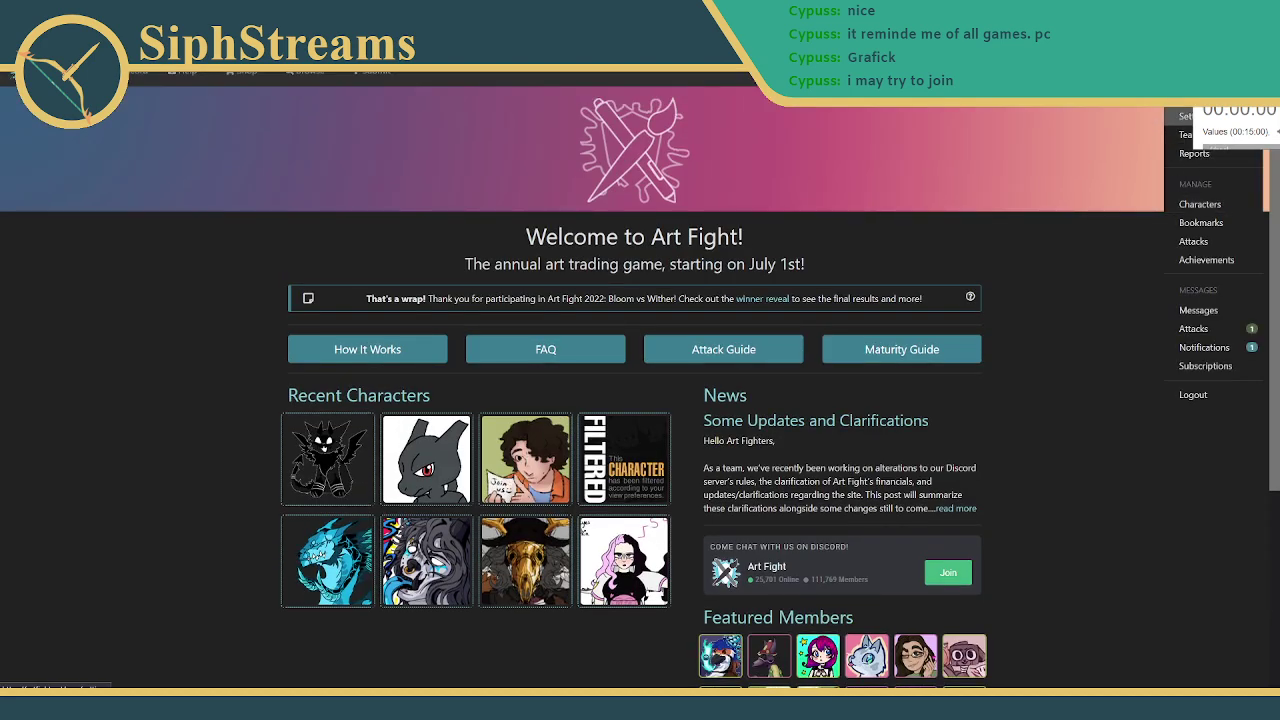
{"action": "left_click", "coordinate": [1190, 98]}
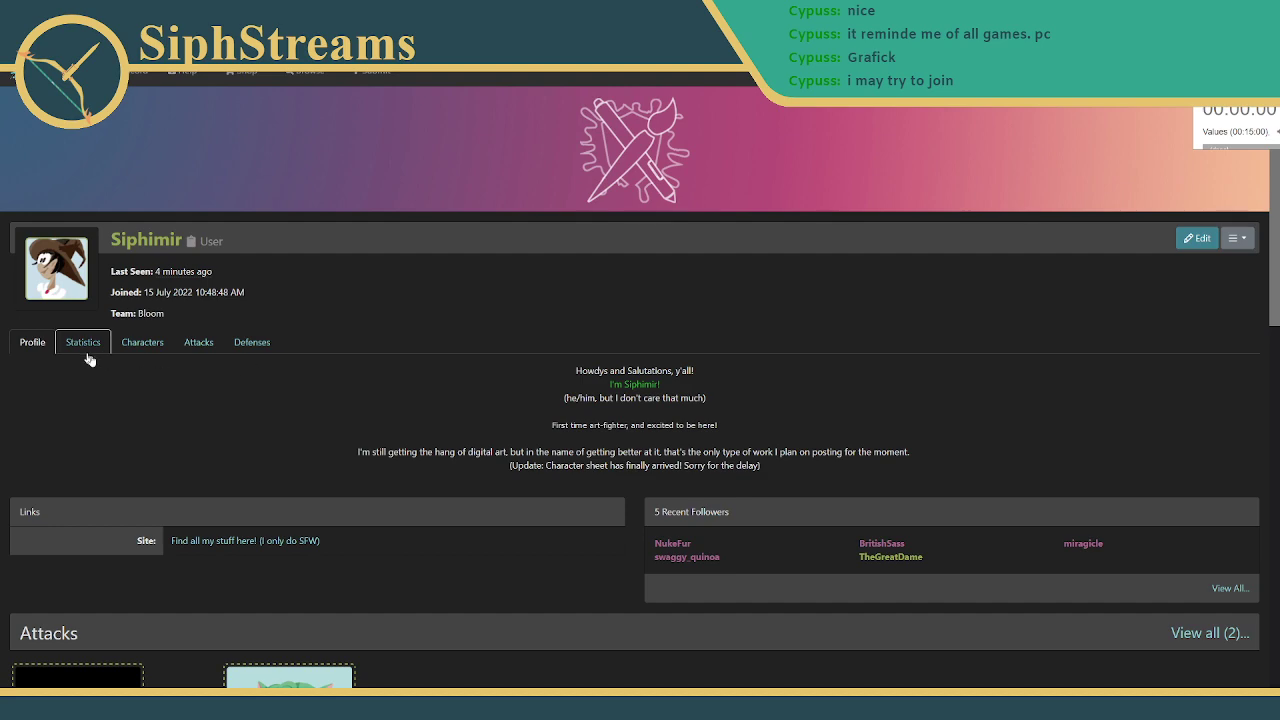
{"action": "scroll", "coordinate": [194, 375], "scroll_direction": "down", "scroll_amount": 5}
{"action": "scroll", "coordinate": [194, 378], "scroll_direction": "down", "scroll_amount": 2}
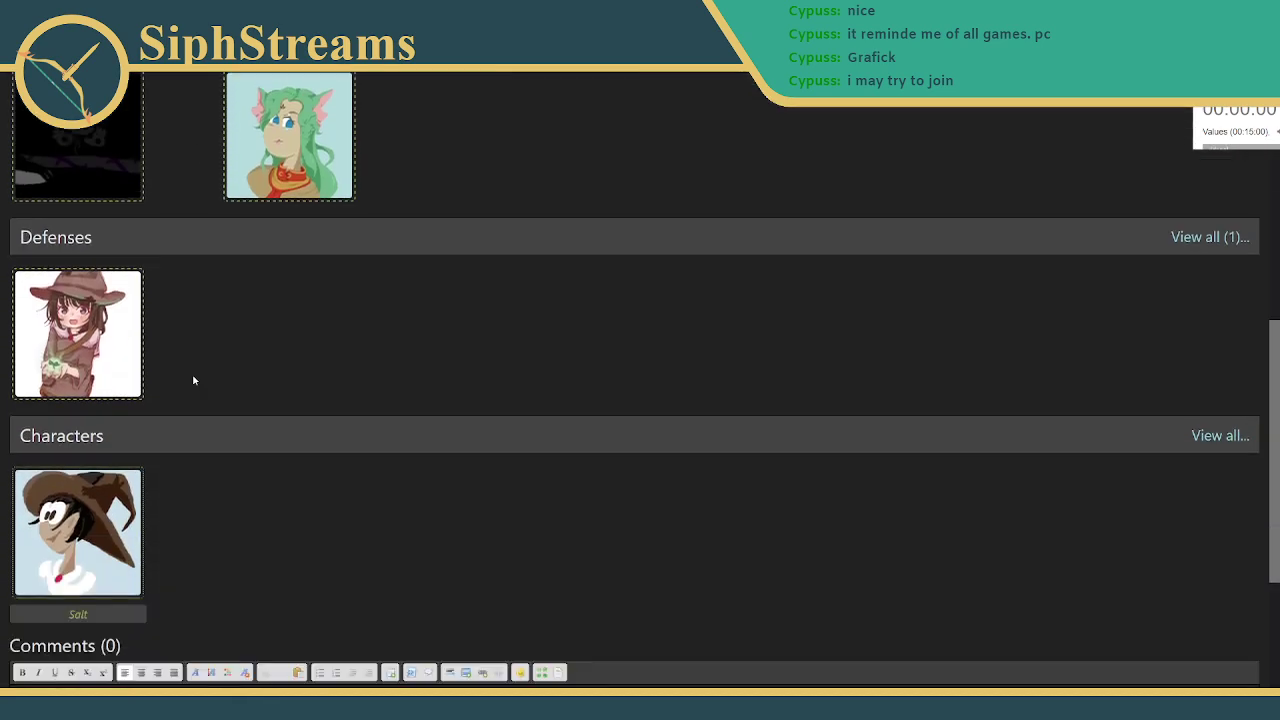
- View the black-background attack artwork on the profile and return to the profile page
{"action": "scroll", "coordinate": [194, 377], "scroll_direction": "up", "scroll_amount": 3}
{"action": "left_click", "coordinate": [87, 412]}
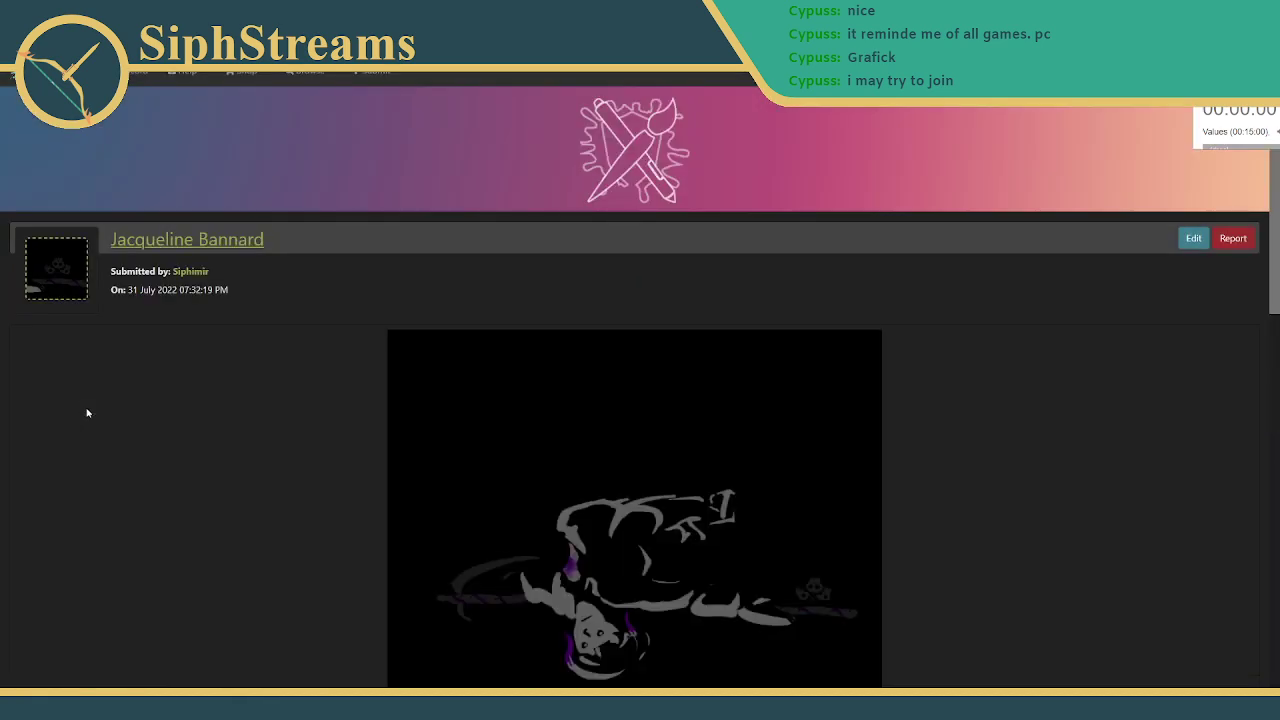
{"action": "scroll", "coordinate": [109, 391], "scroll_direction": "down", "scroll_amount": 2}
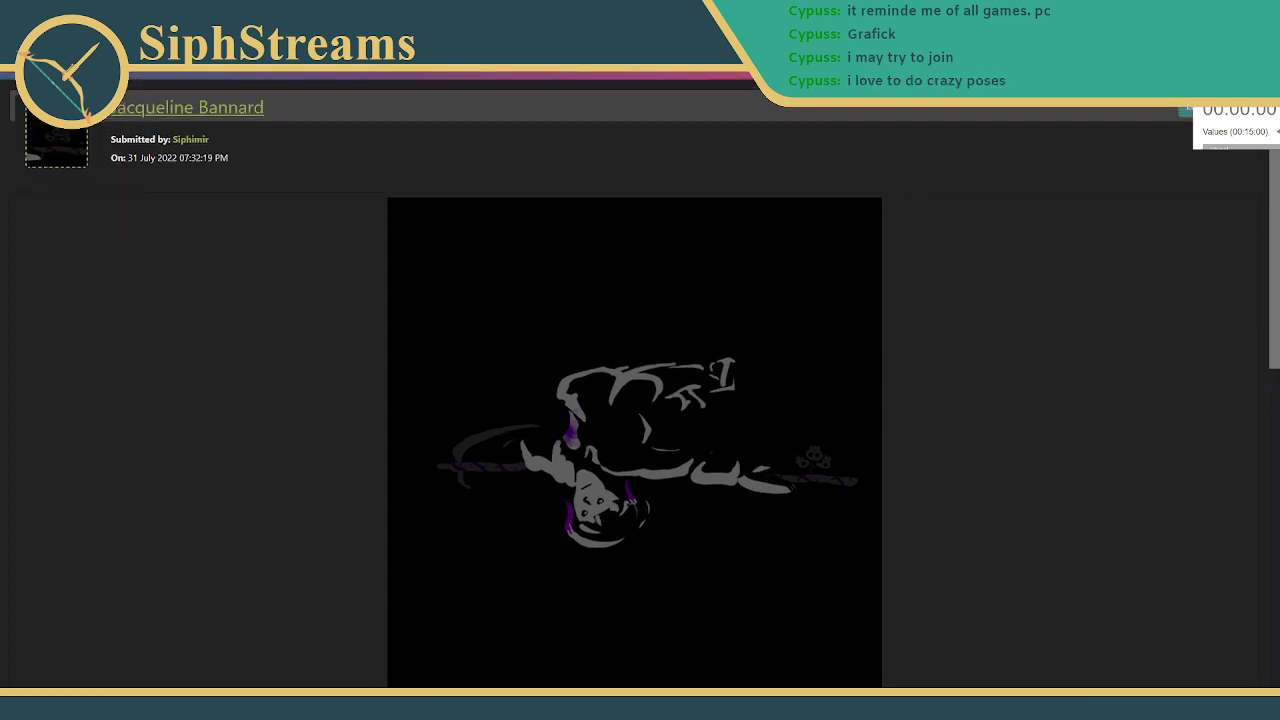
{"action": "key", "text": "alt+Left"}
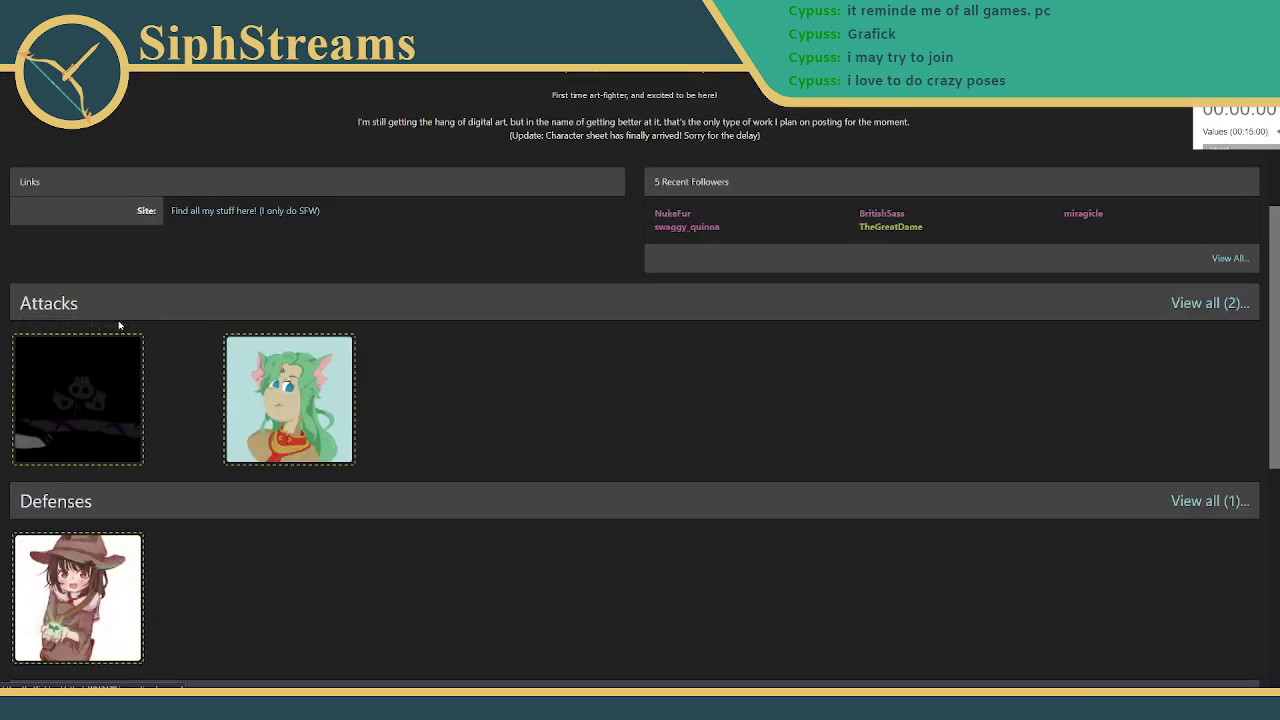
- View the witch-hat defense artwork of Salt in full and return to the profile page
{"action": "scroll", "coordinate": [118, 325], "scroll_direction": "down", "scroll_amount": 3}
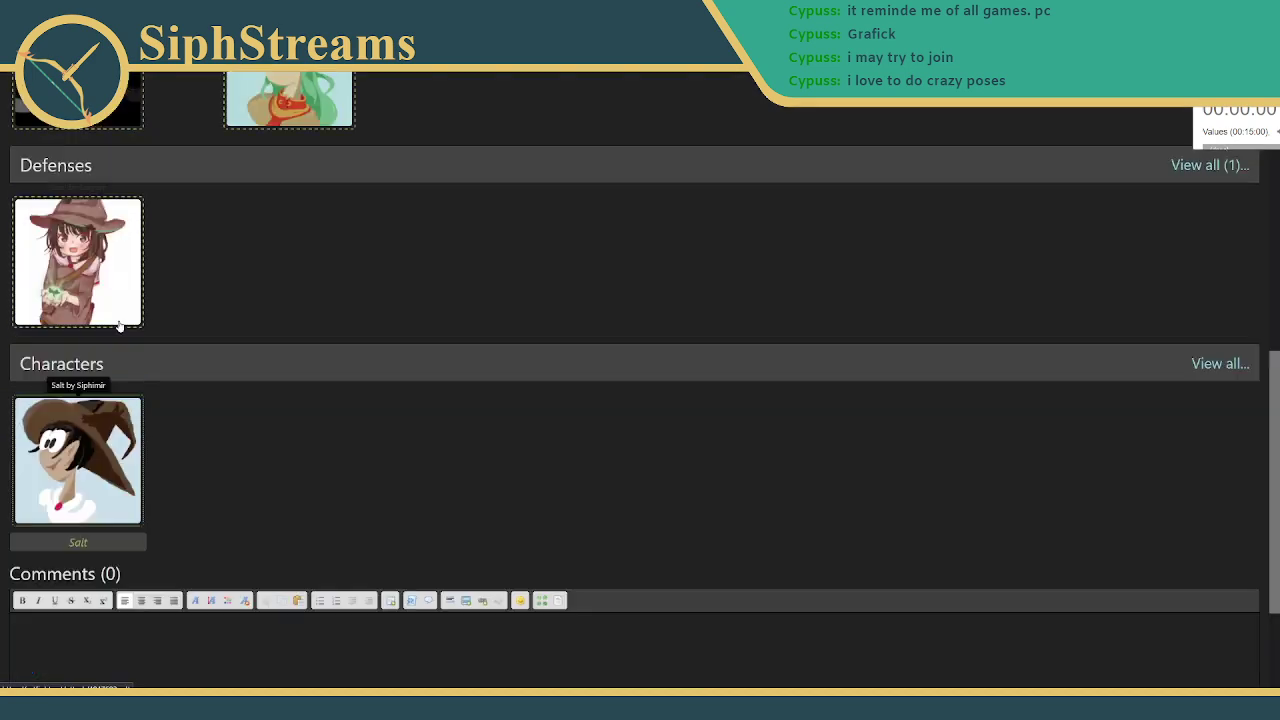
{"action": "scroll", "coordinate": [118, 325], "scroll_direction": "up", "scroll_amount": 2}
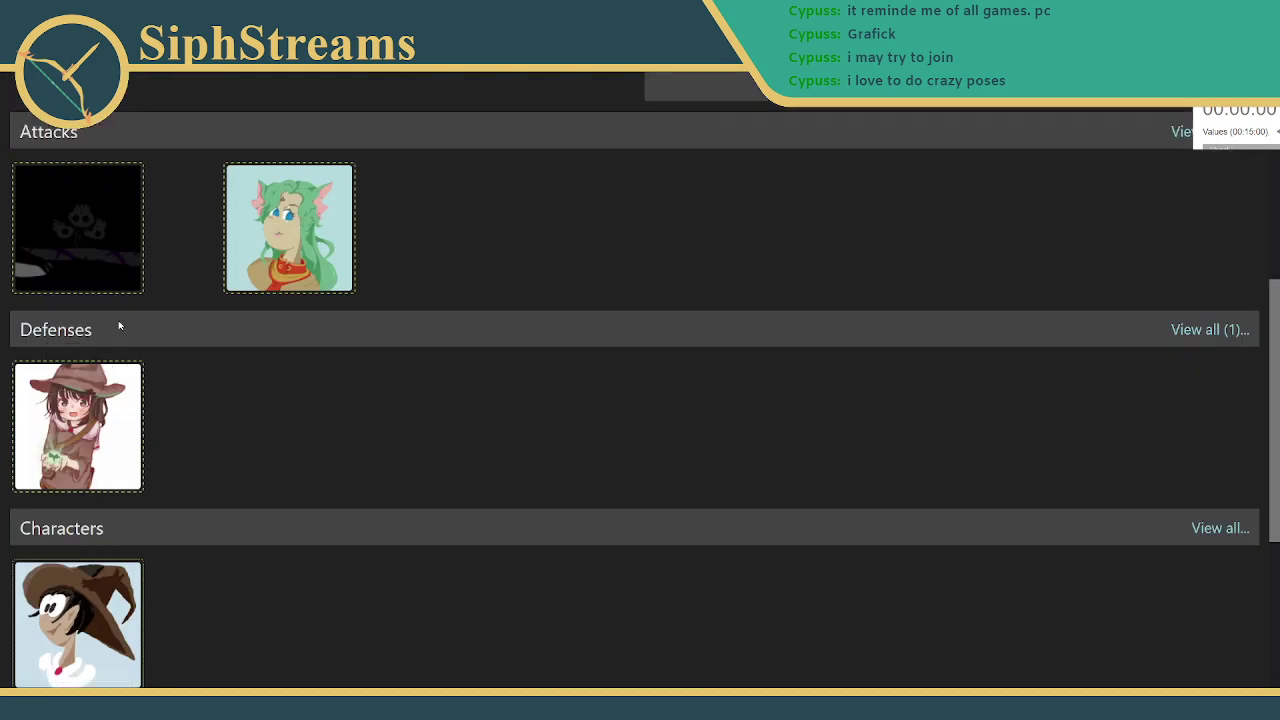
{"action": "left_click", "coordinate": [109, 434]}
{"action": "scroll", "coordinate": [295, 289], "scroll_direction": "down", "scroll_amount": 2}
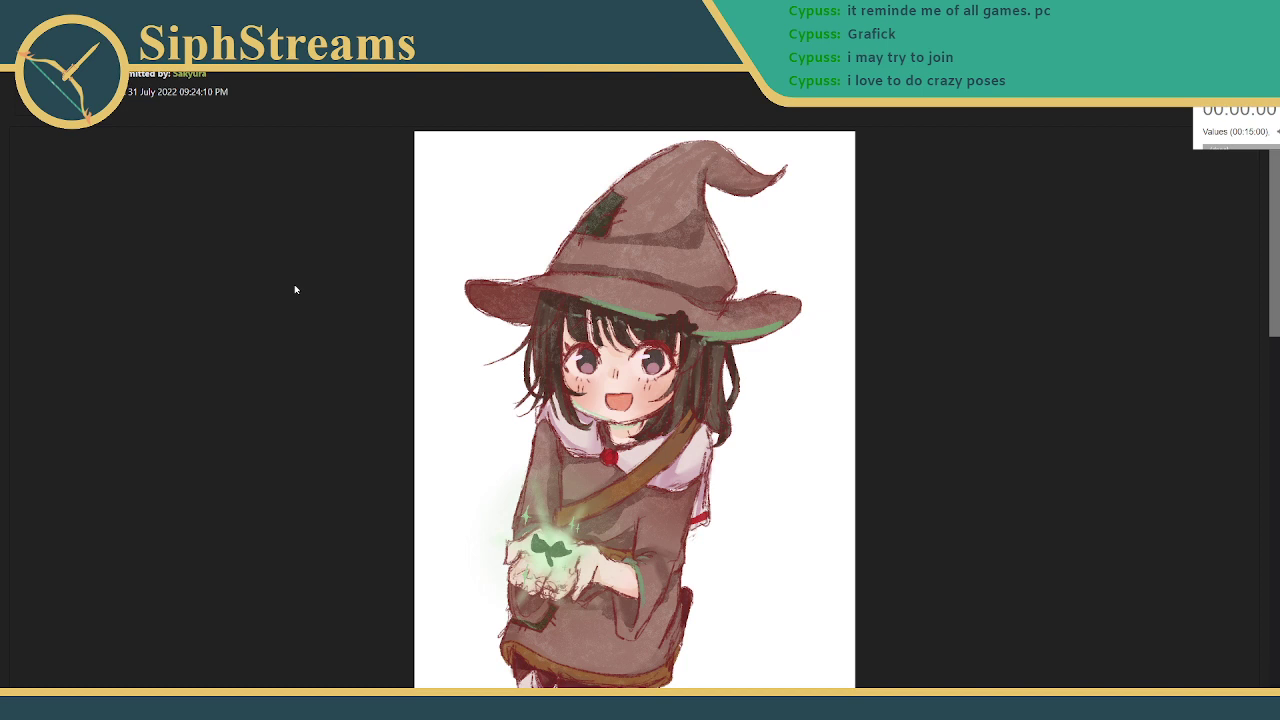
{"action": "scroll", "coordinate": [295, 289], "scroll_direction": "down", "scroll_amount": 1}
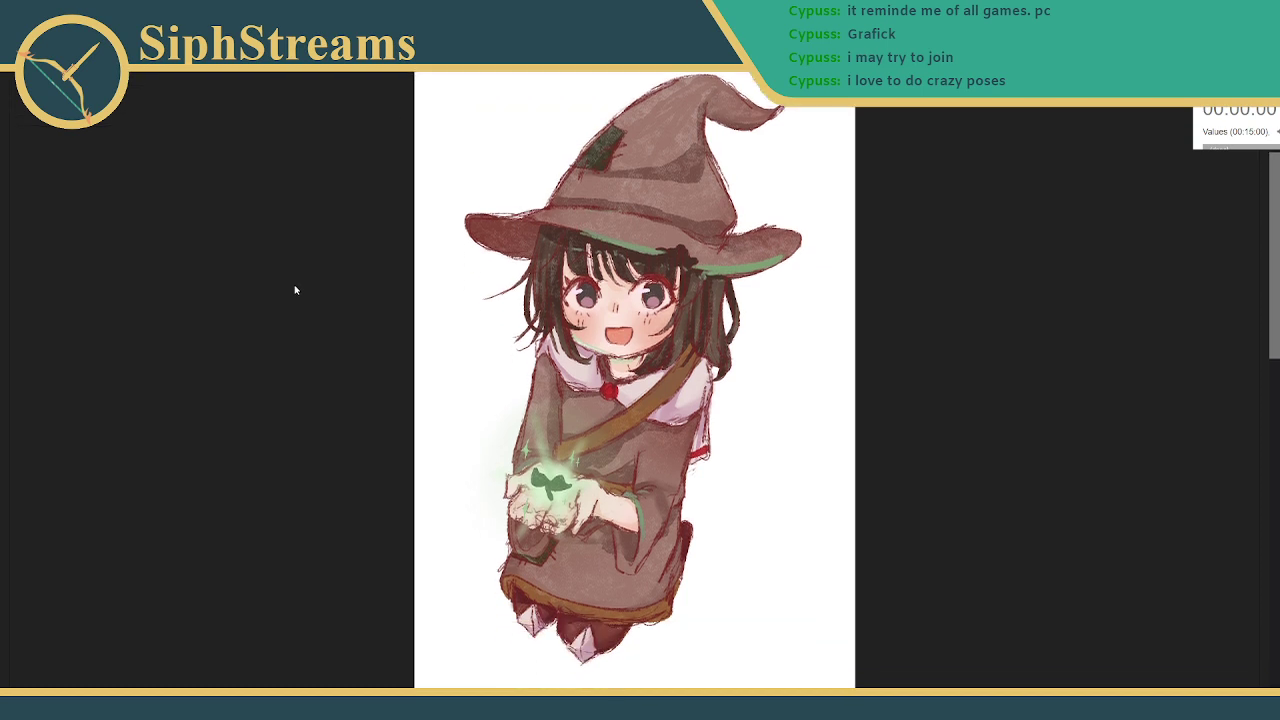
{"action": "scroll", "coordinate": [274, 286], "scroll_direction": "up", "scroll_amount": 2}
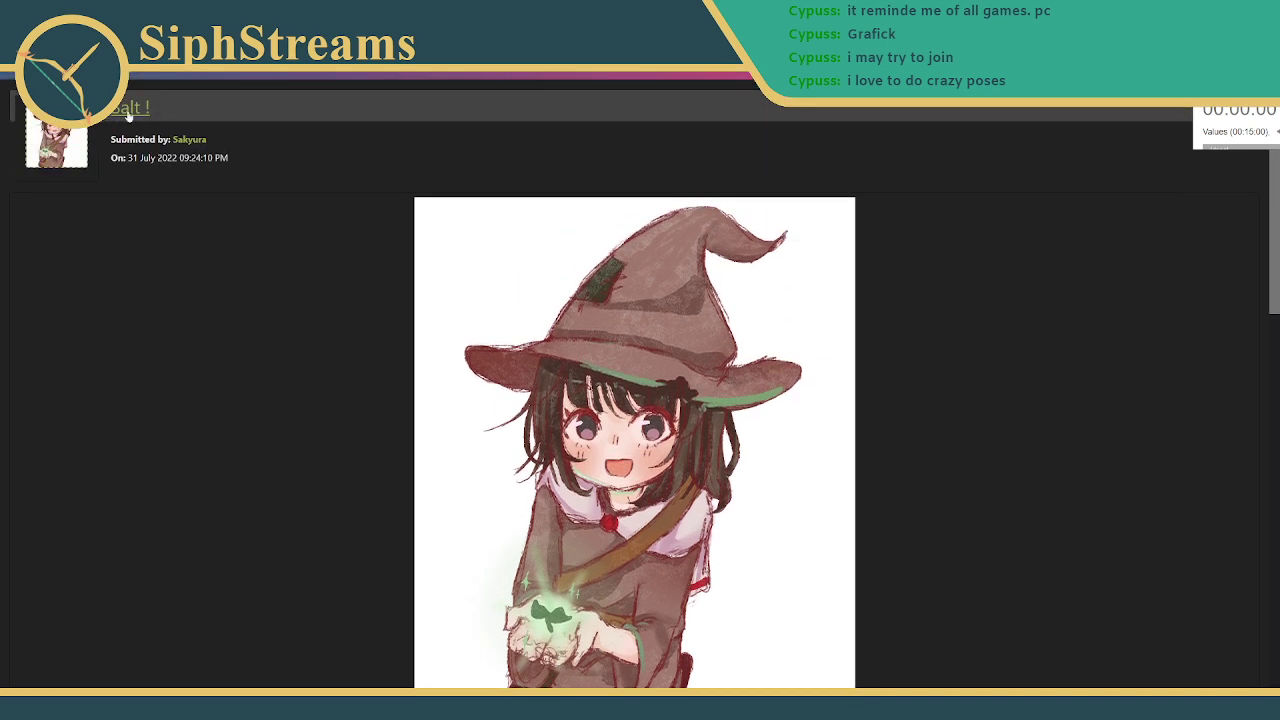
{"action": "left_click", "coordinate": [197, 141]}
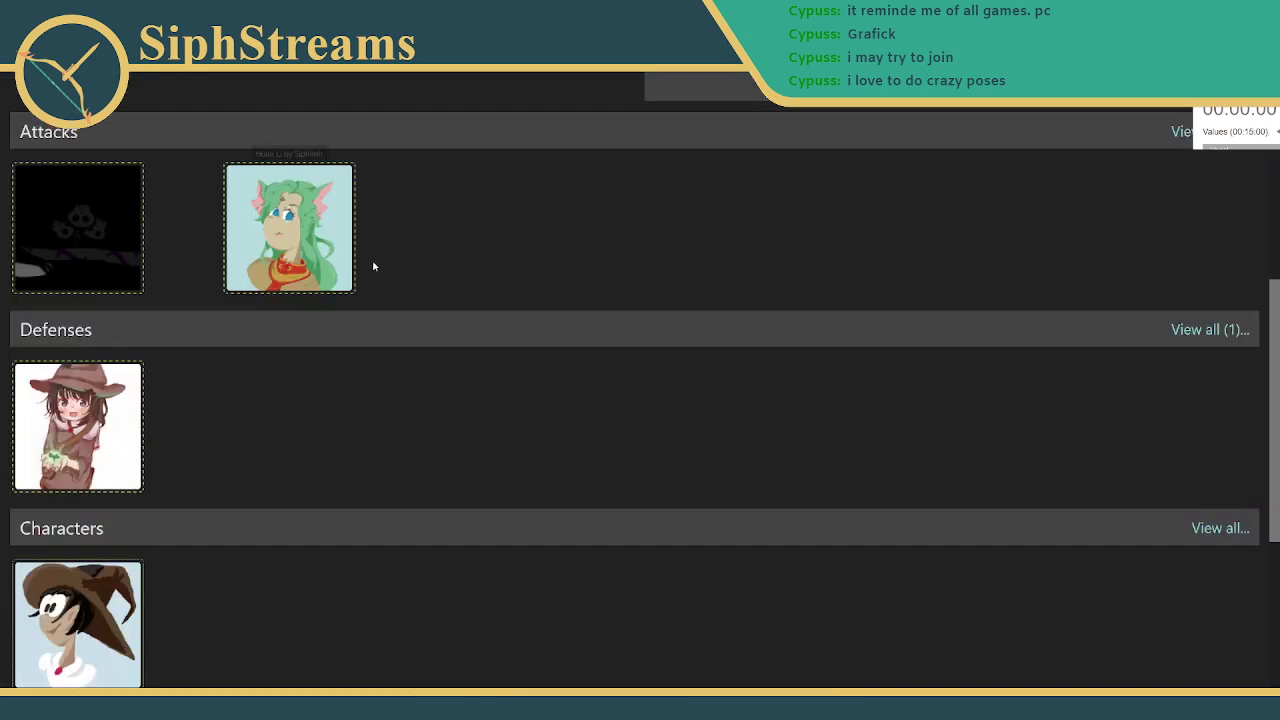
- Check the rest of the profile, including its statistics, and go back to the Art Fight home page
{"action": "scroll", "coordinate": [383, 280], "scroll_direction": "down", "scroll_amount": 4}
{"action": "scroll", "coordinate": [405, 309], "scroll_direction": "up", "scroll_amount": 10}
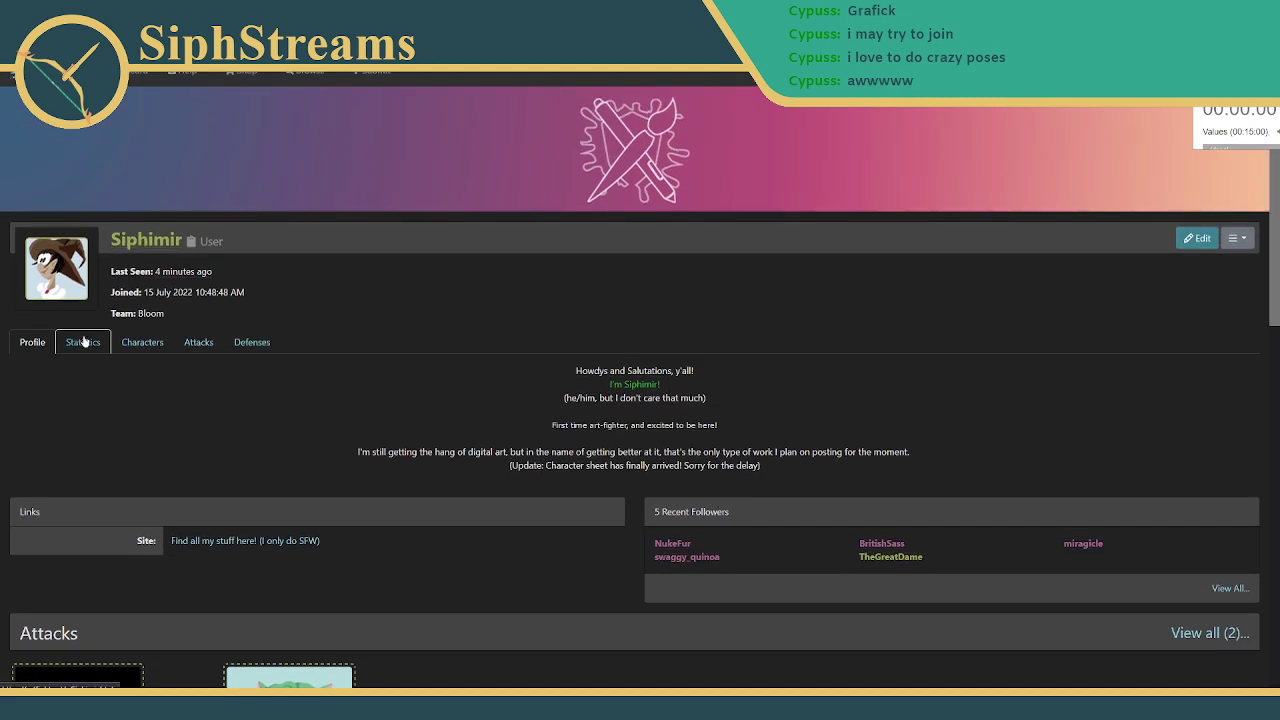
{"action": "left_click", "coordinate": [84, 342]}
{"action": "left_click", "coordinate": [40, 350]}
{"action": "left_click", "coordinate": [268, 148]}
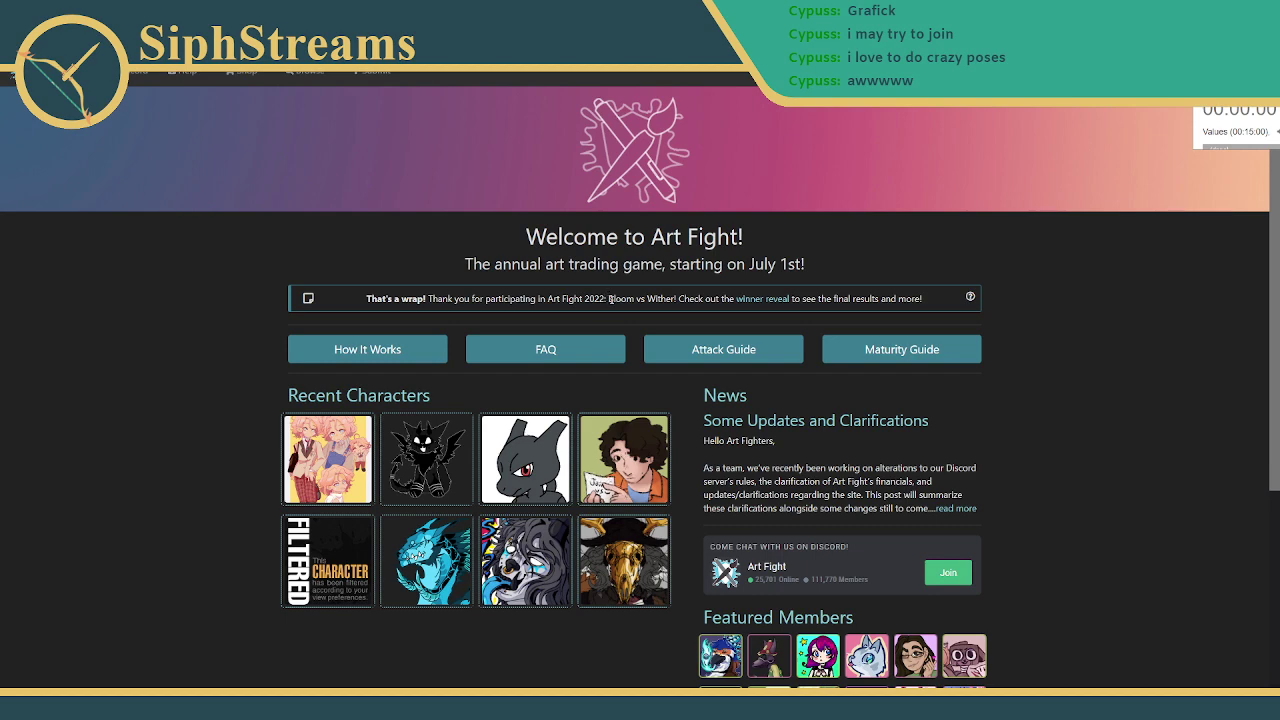
- Highlight the Bloom vs Wither team names in the 2022 notice and look over the rest of the home page
{"action": "left_click_drag", "start_coordinate": [610, 298], "coordinate": [676, 306]}
{"action": "left_click", "coordinate": [676, 299]}
{"action": "scroll", "coordinate": [665, 290], "scroll_direction": "down", "scroll_amount": 4}
{"action": "scroll", "coordinate": [665, 290], "scroll_direction": "up", "scroll_amount": 2}
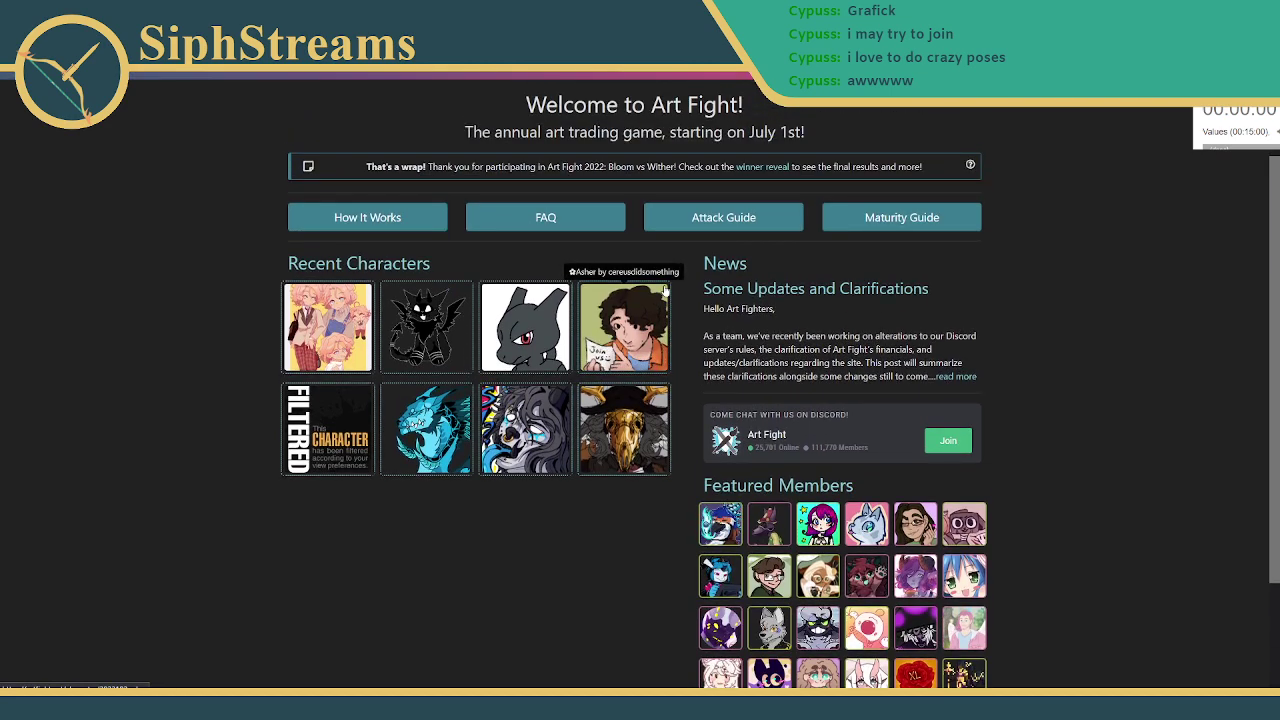
{"action": "scroll", "coordinate": [665, 290], "scroll_direction": "up", "scroll_amount": 1}
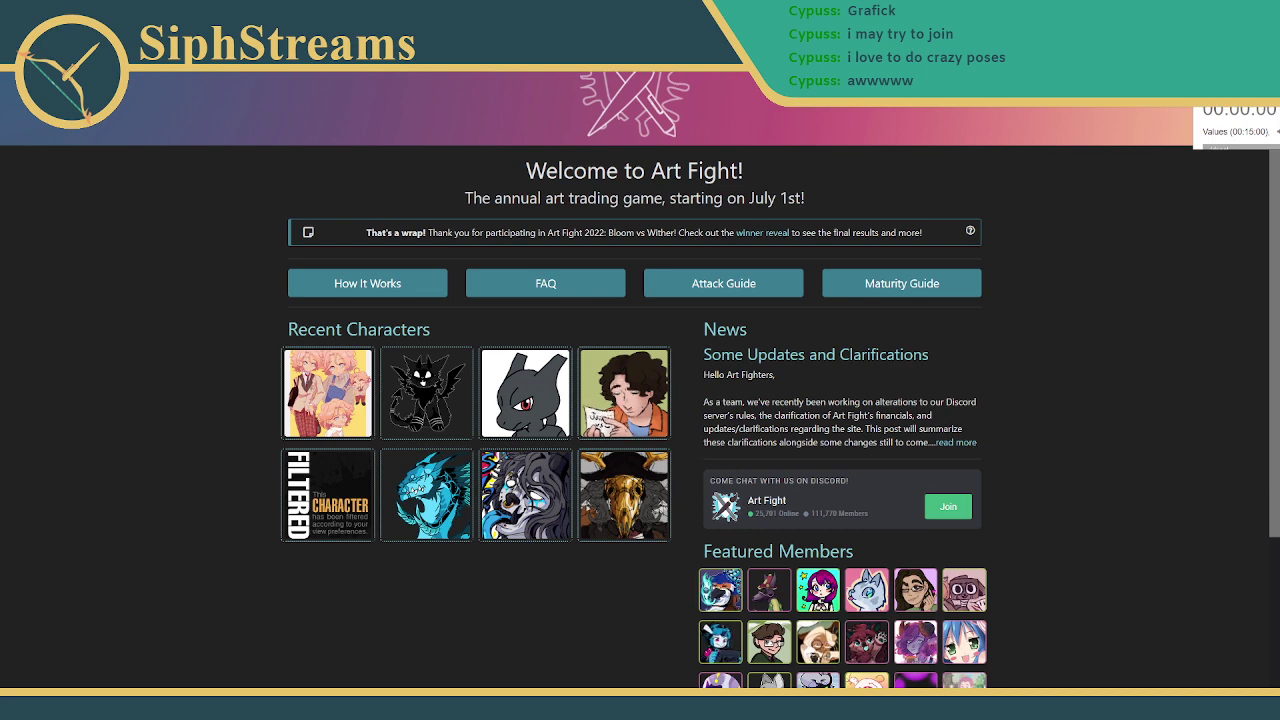
{"action": "scroll", "coordinate": [1116, 182], "scroll_direction": "up", "scroll_amount": 1}
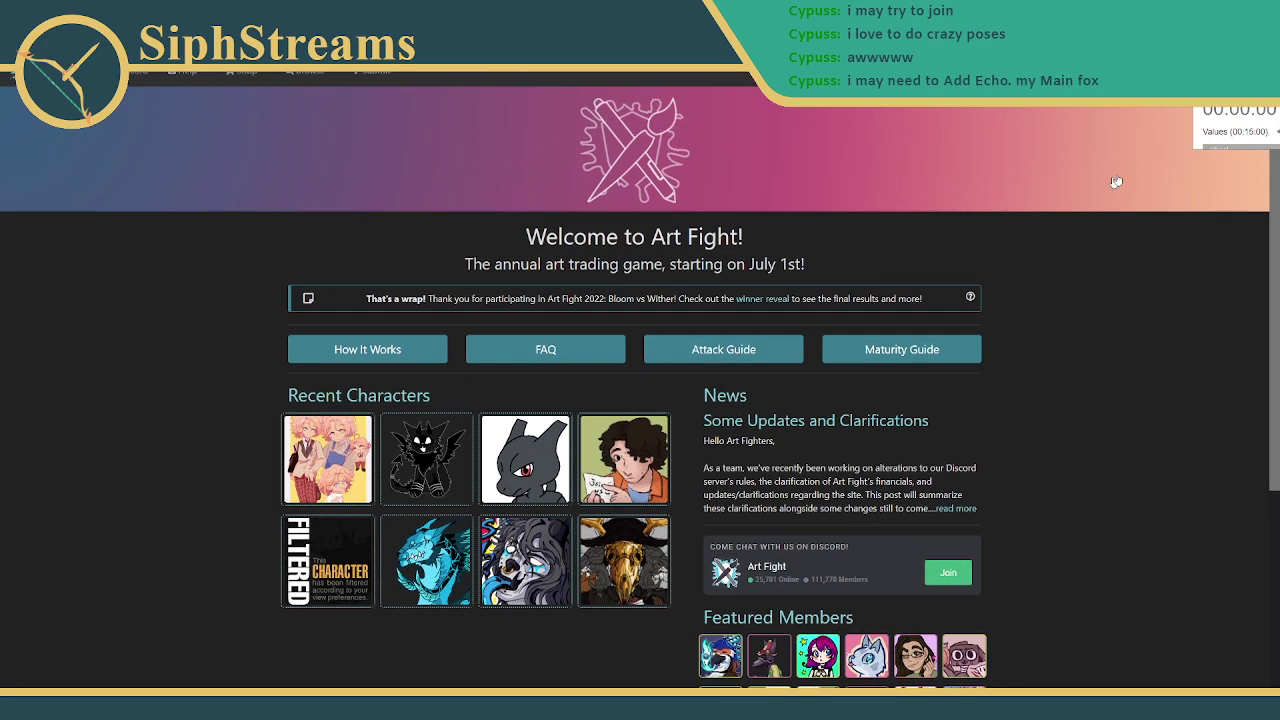
- Open the Art Fight character management page and view the active character roster
{"action": "left_click", "coordinate": [1215, 72]}
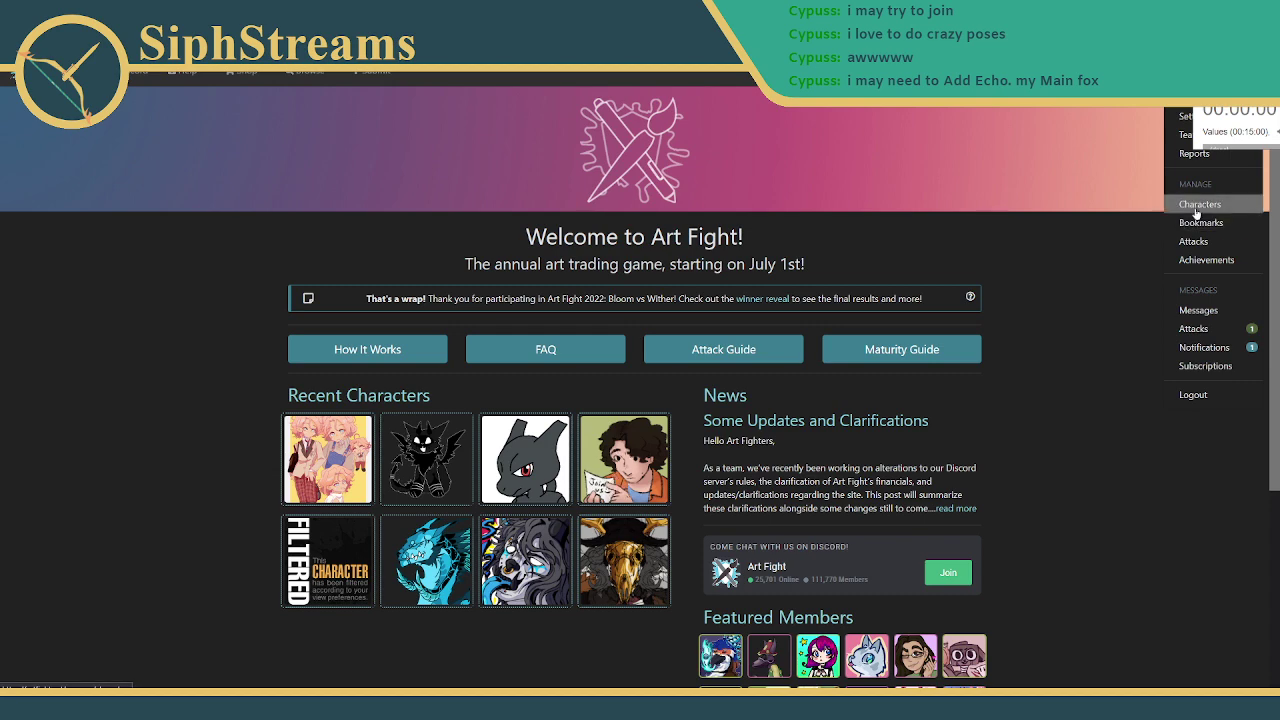
{"action": "left_click", "coordinate": [1198, 205]}
{"action": "scroll", "coordinate": [229, 426], "scroll_direction": "down", "scroll_amount": 3}
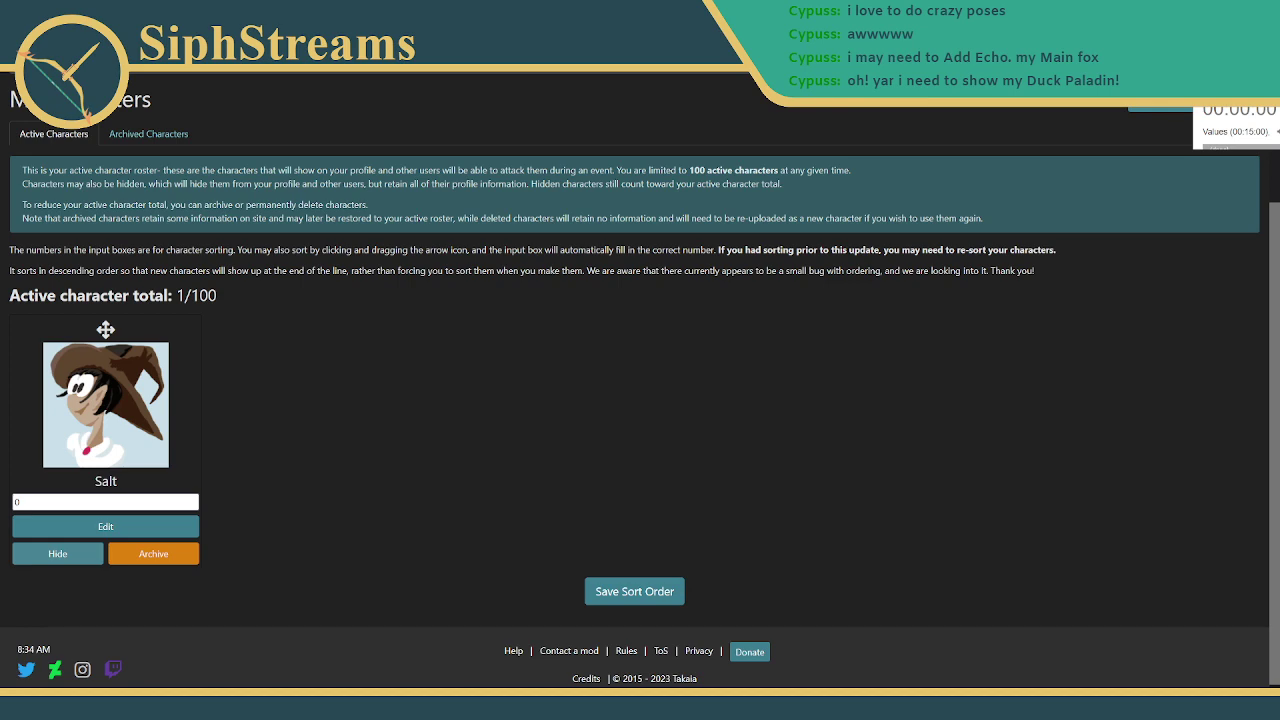
- Return to the archer canvas in Clip Studio Paint, switch to Discord and view the shared knight line art enlarged
{"action": "key", "text": "alt+Tab"}
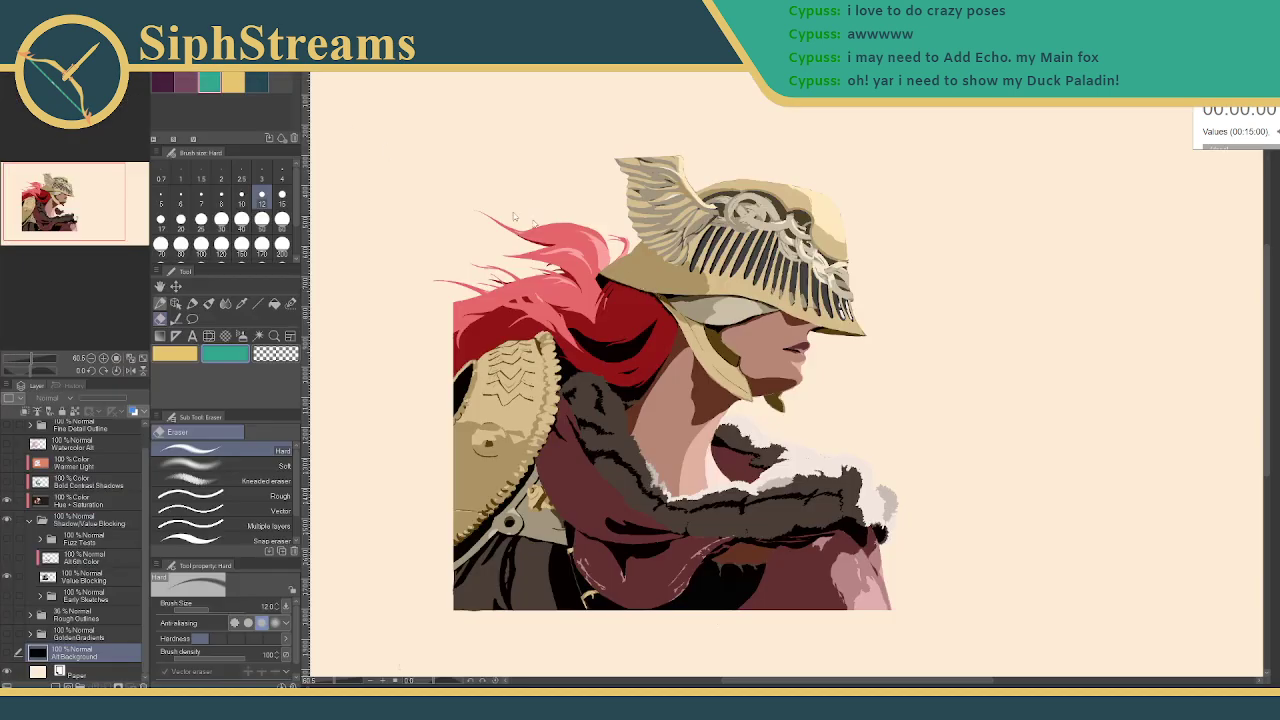
{"action": "key", "text": "ctrl+Tab"}
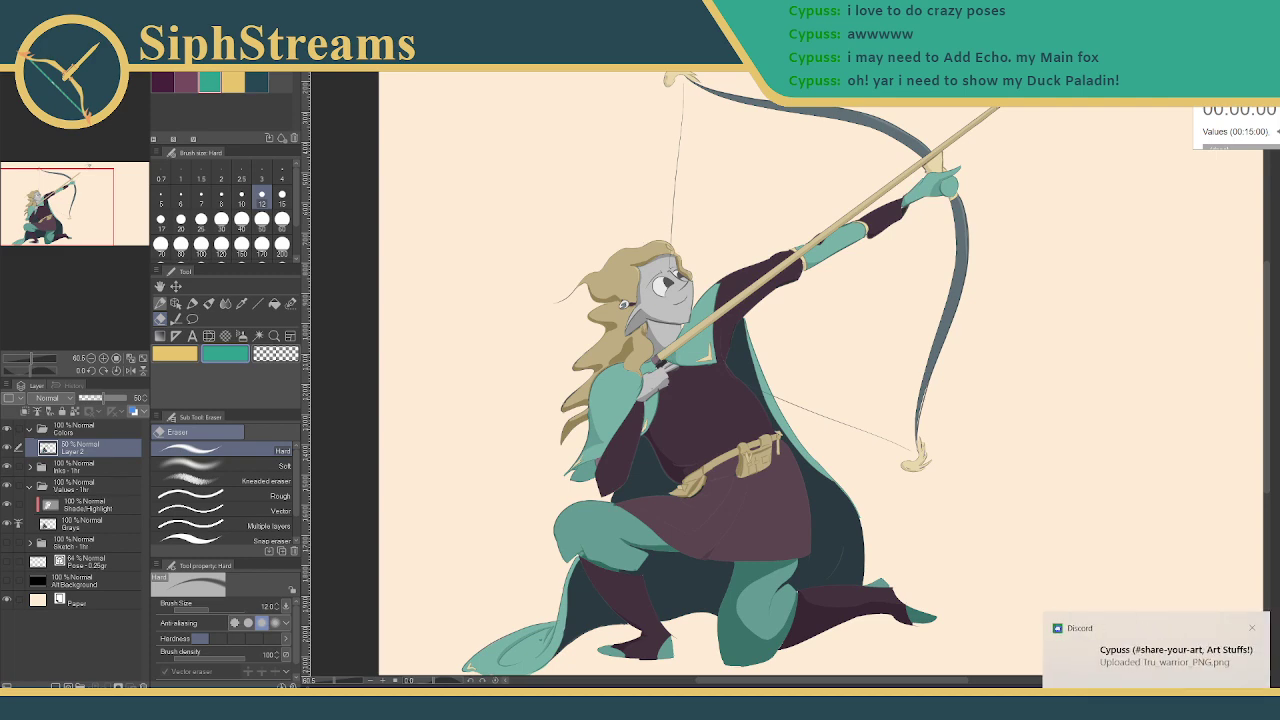
{"action": "left_click_drag", "start_coordinate": [1279, 289], "coordinate": [640, 5]}
{"action": "left_click", "coordinate": [243, 611]}
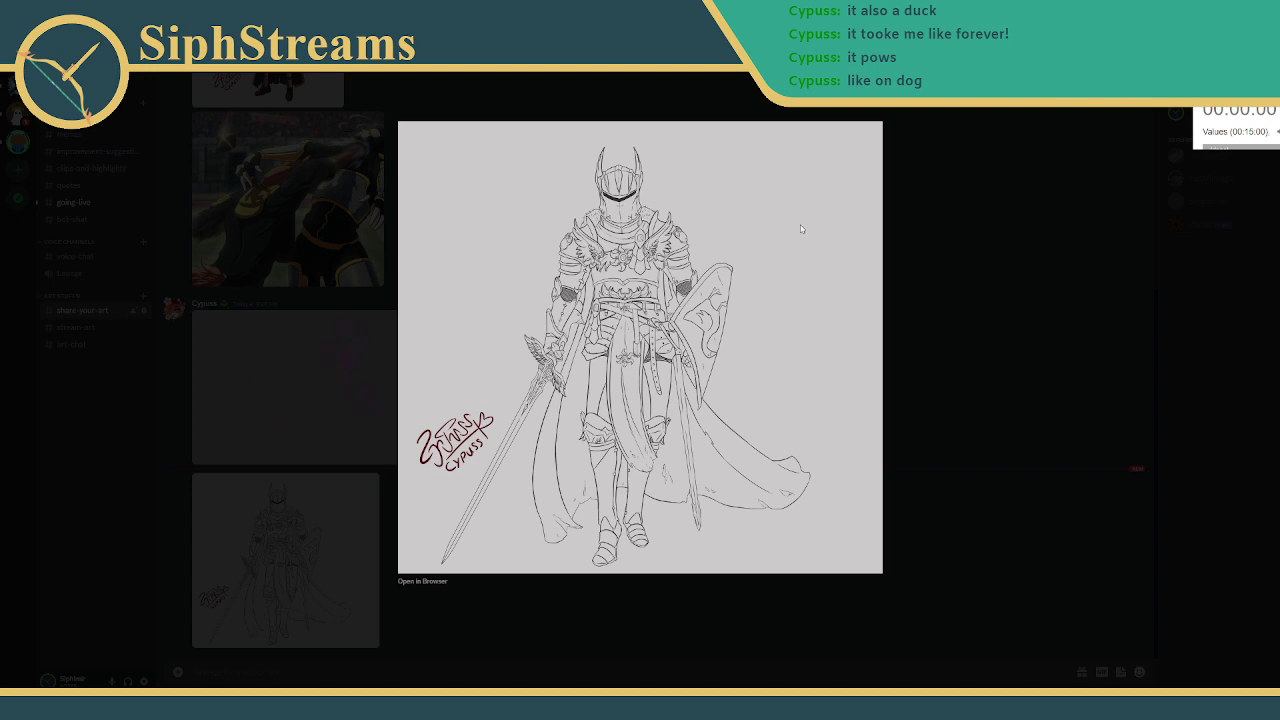
{"action": "left_click", "coordinate": [956, 202]}
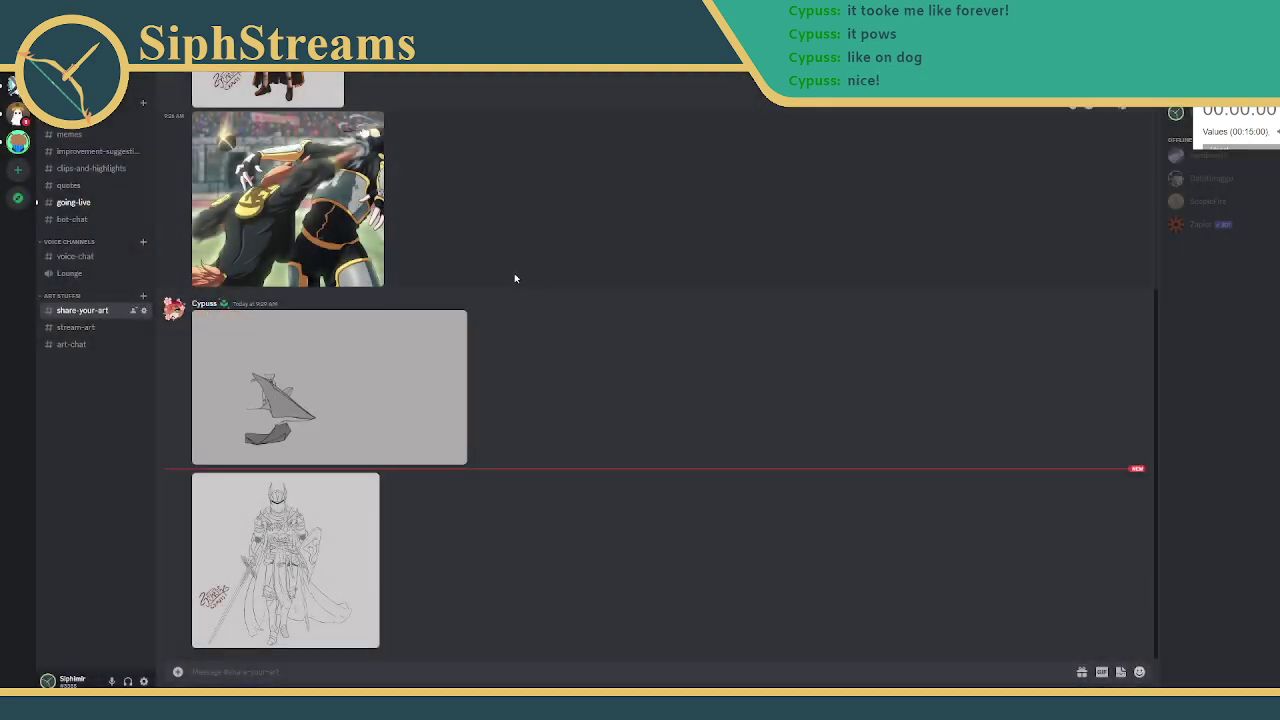
- Browse the artwork posted in Discord's share-your-art channel and open the poster's profile card
{"action": "scroll", "coordinate": [513, 279], "scroll_direction": "up", "scroll_amount": 1}
{"action": "scroll", "coordinate": [513, 279], "scroll_direction": "down", "scroll_amount": 1}
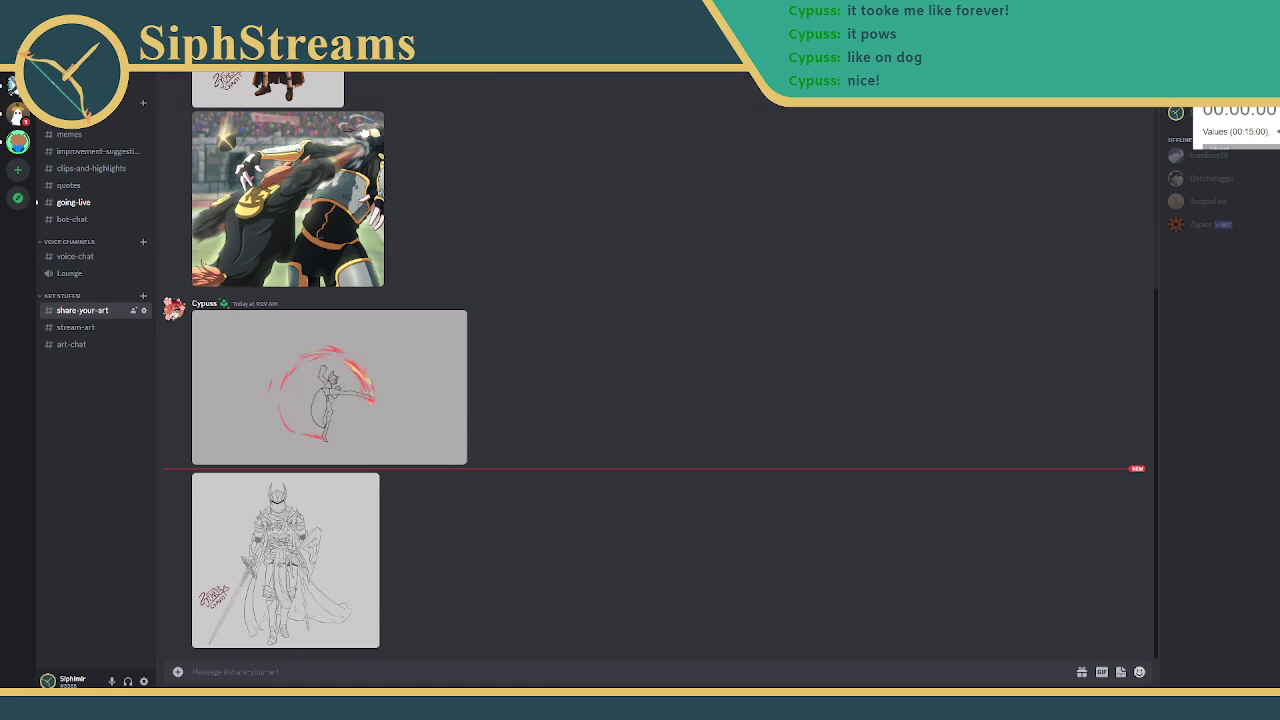
{"action": "mouse_move", "coordinate": [446, 8]}
{"action": "left_mouse_down"}
{"action": "mouse_move", "coordinate": [475, 108]}
{"action": "mouse_move", "coordinate": [413, 107]}
{"action": "left_mouse_up"}
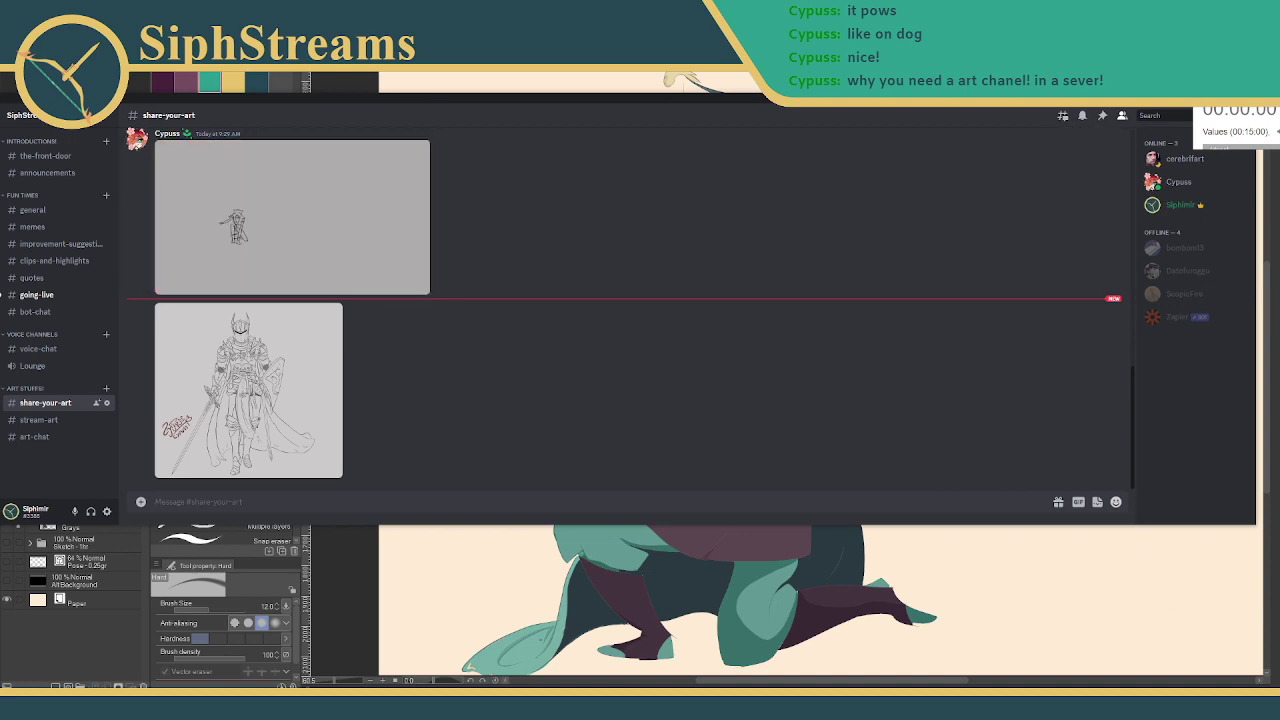
{"action": "double_click", "coordinate": [659, 101]}
{"action": "scroll", "coordinate": [551, 186], "scroll_direction": "up", "scroll_amount": 3}
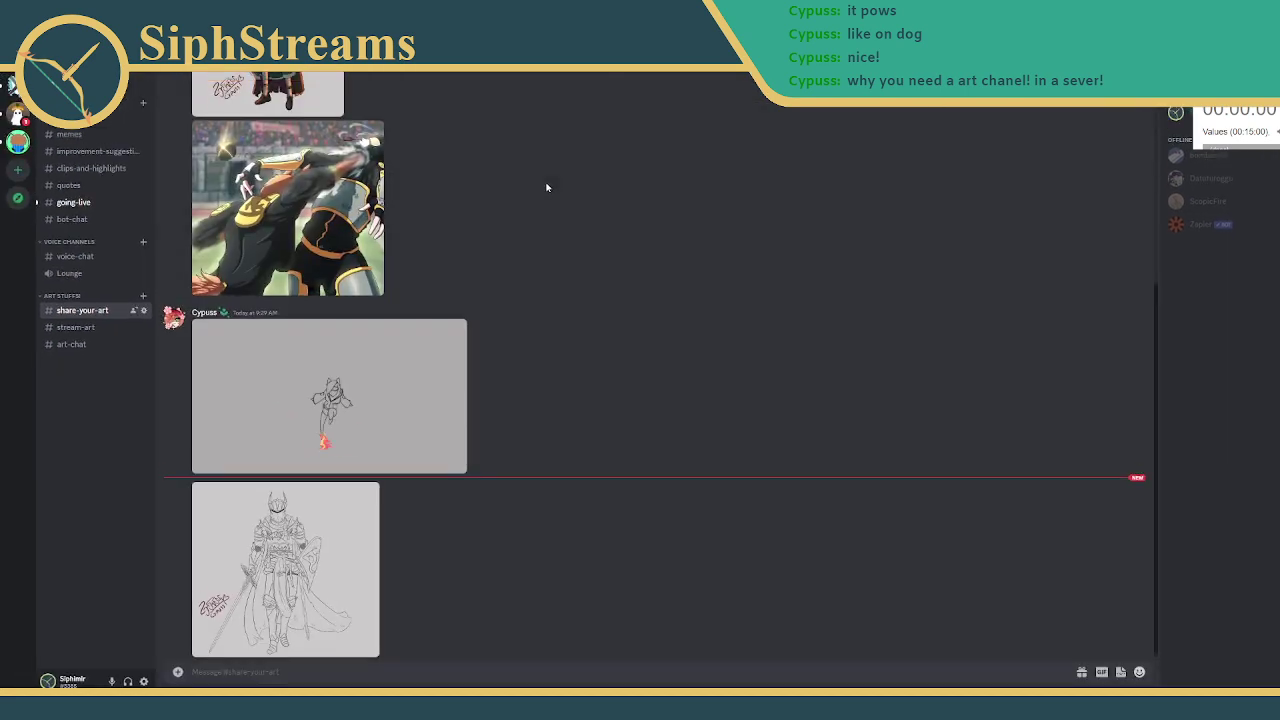
{"action": "scroll", "coordinate": [565, 184], "scroll_direction": "up", "scroll_amount": 3}
{"action": "scroll", "coordinate": [566, 186], "scroll_direction": "down", "scroll_amount": 5}
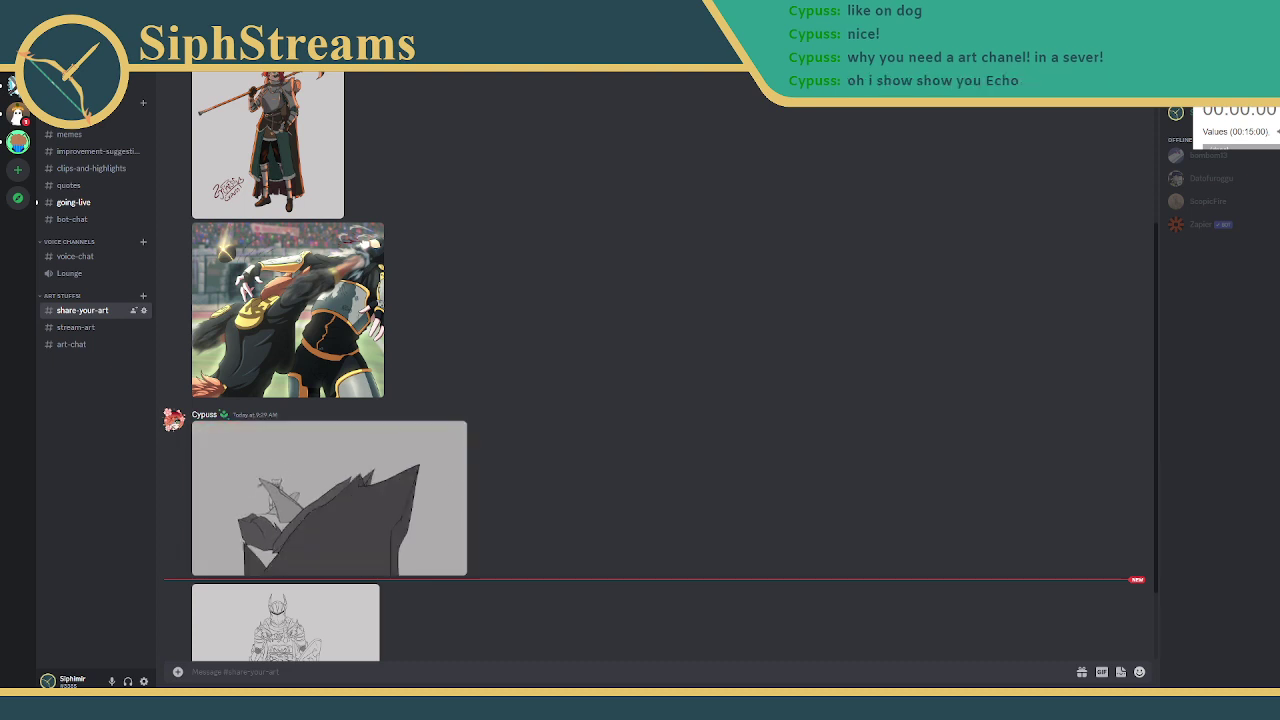
{"action": "scroll", "coordinate": [591, 371], "scroll_direction": "down", "scroll_amount": 2}
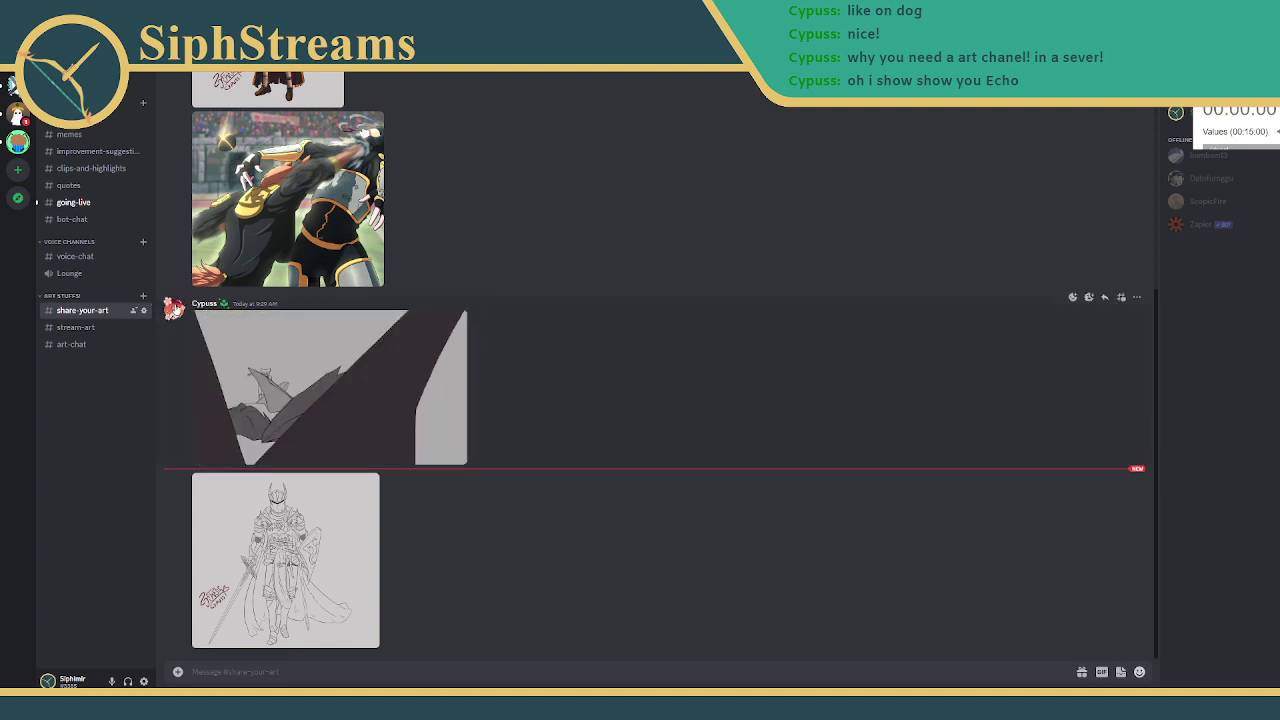
{"action": "left_click", "coordinate": [174, 309]}
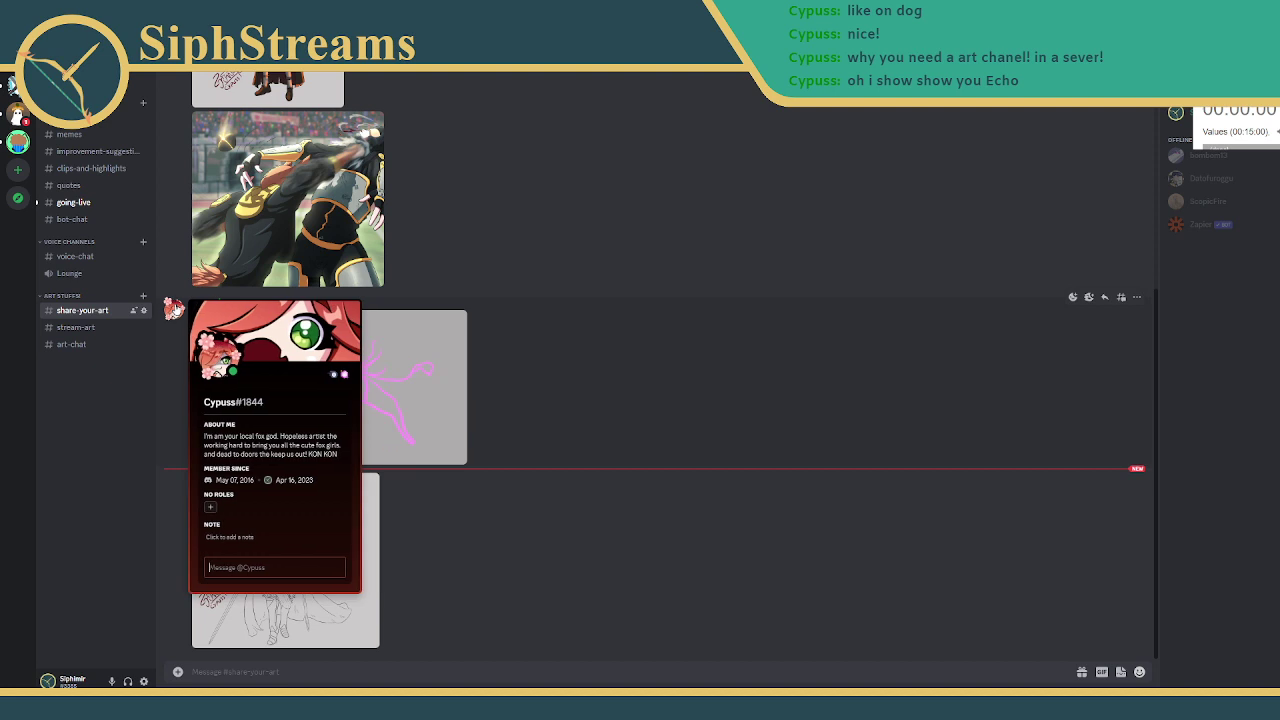
- Close the profile card, view the fox-girl artwork enlarged in Discord, and return to the archer canvas in Clip Studio Paint
{"action": "left_click", "coordinate": [178, 267]}
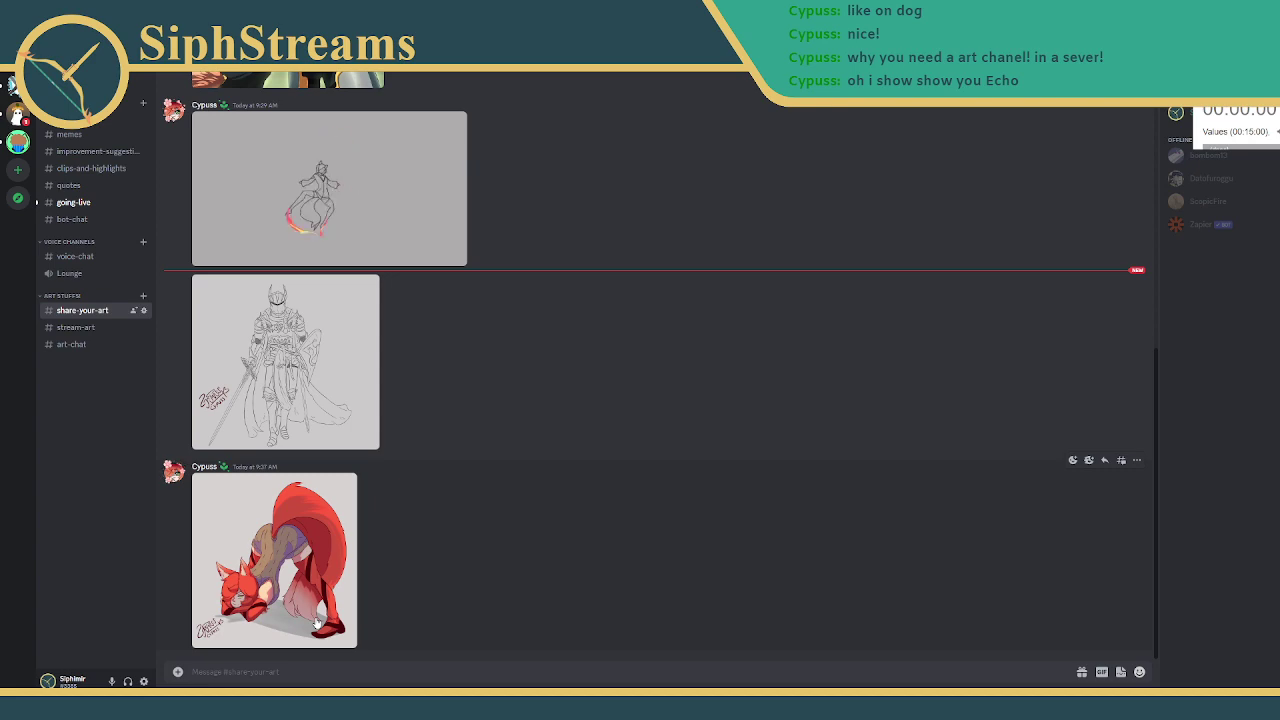
{"action": "left_click", "coordinate": [316, 624]}
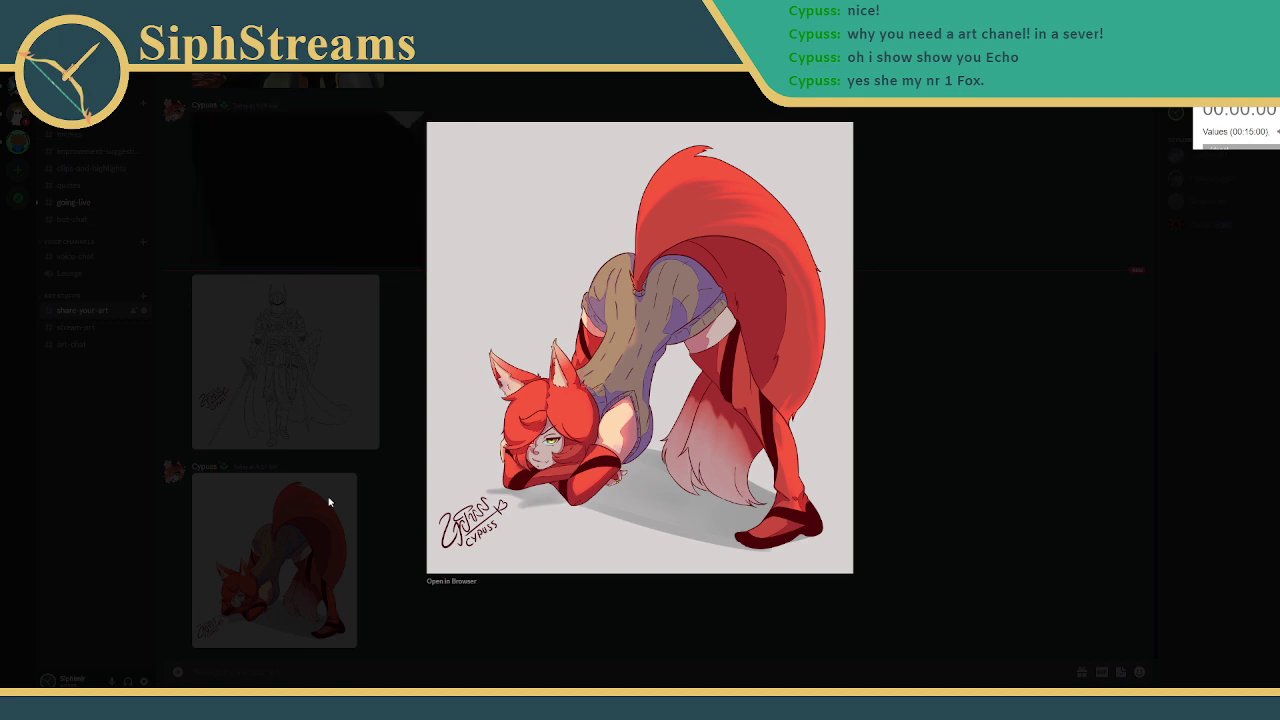
{"action": "left_click", "coordinate": [329, 502]}
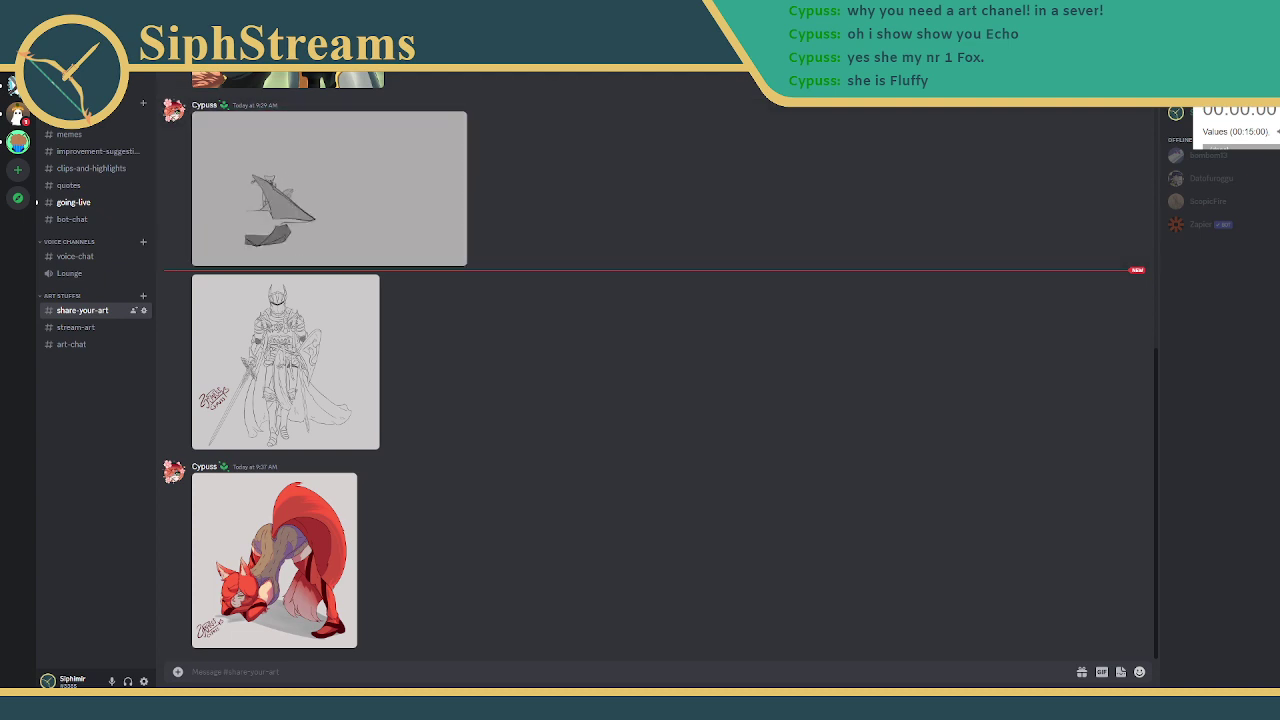
{"action": "mouse_move", "coordinate": [1100, 8]}
{"action": "left_mouse_down"}
{"action": "mouse_move", "coordinate": [1257, 150]}
{"action": "mouse_move", "coordinate": [1279, 150]}
{"action": "left_mouse_up"}
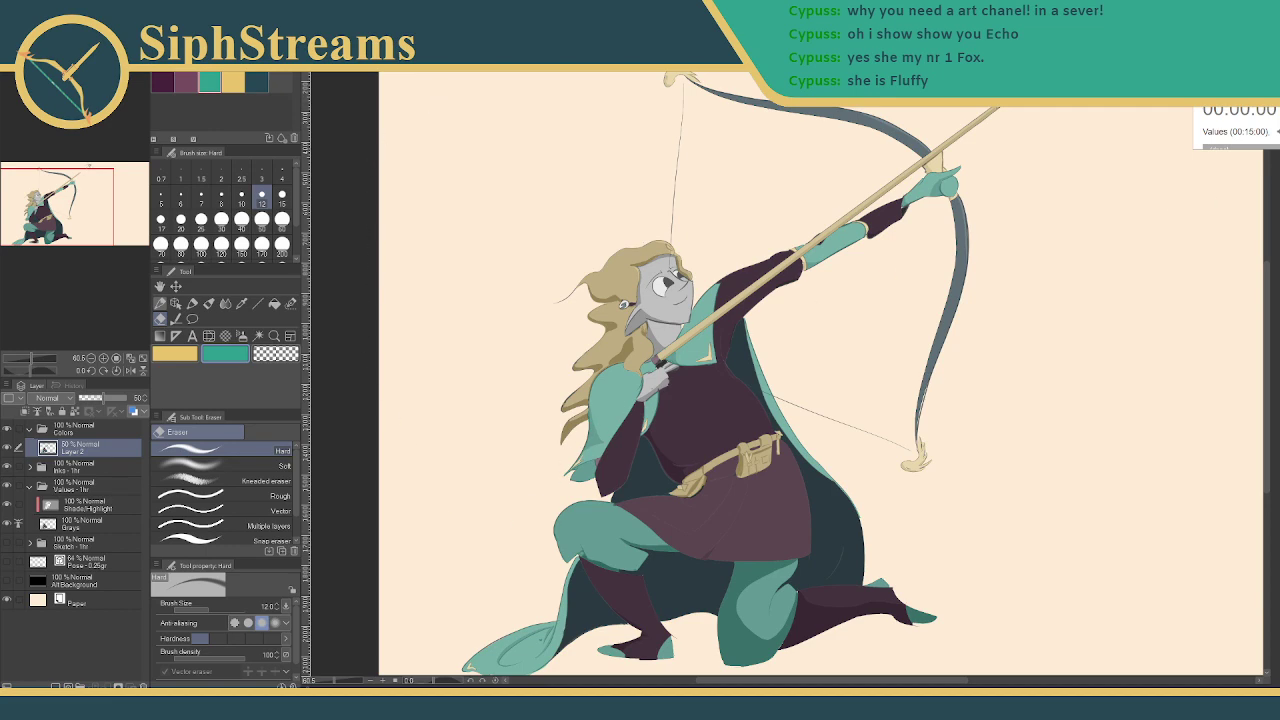
- Look through the other open canvases, including the winged-helmet portrait, rough sketch and composition thumbnails, and come back to the archer
{"action": "key", "text": "ctrl+Tab"}
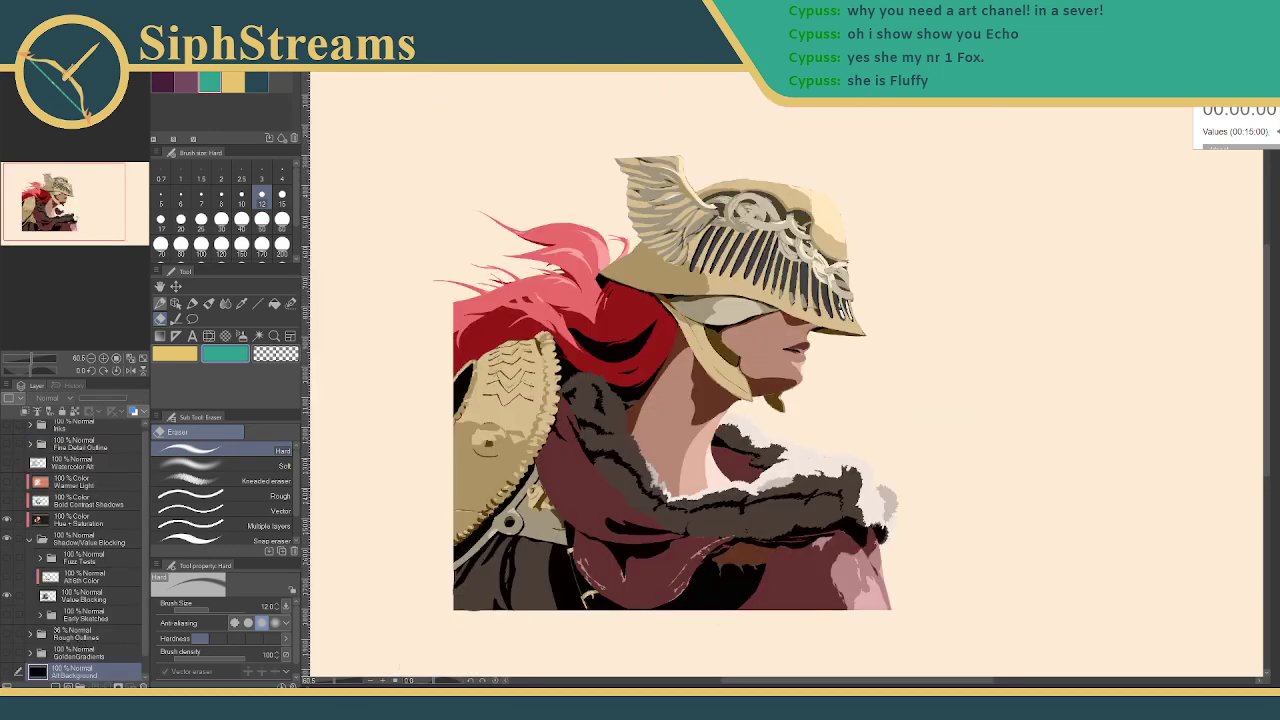
{"action": "key", "text": "ctrl+Tab"}
{"action": "key", "text": "ctrl+Tab"}
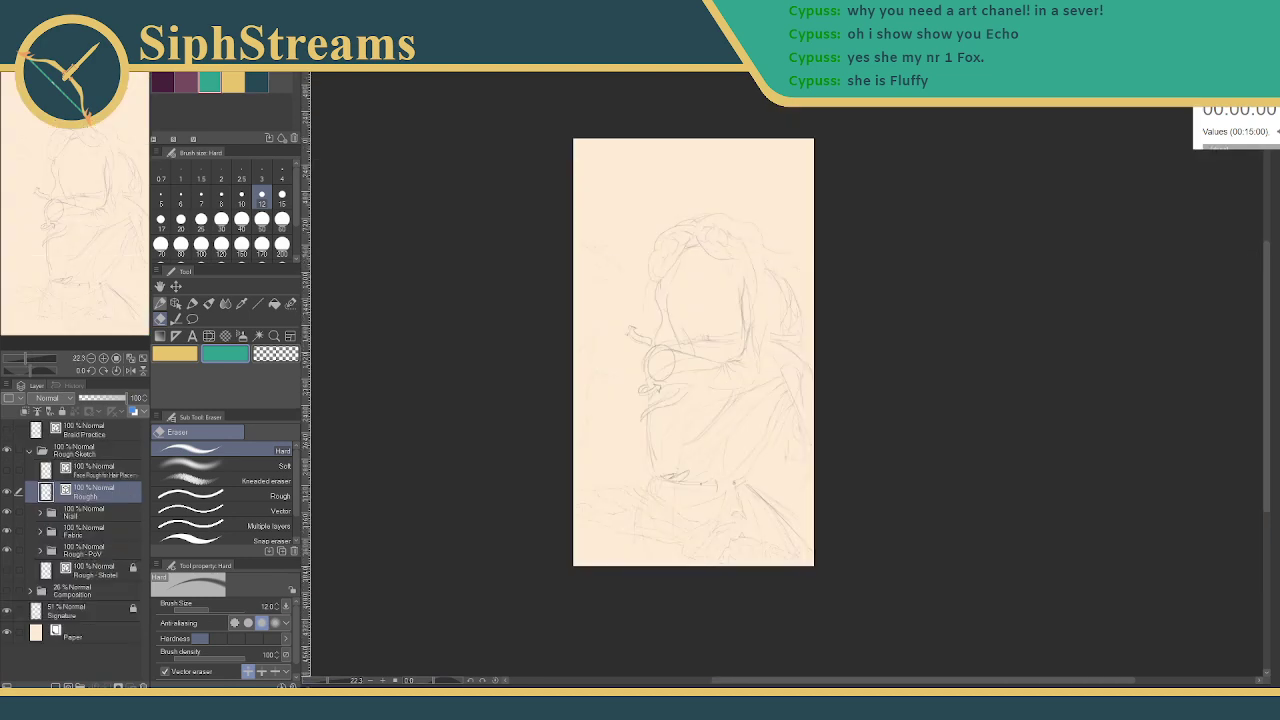
{"action": "key", "text": "ctrl+Tab"}
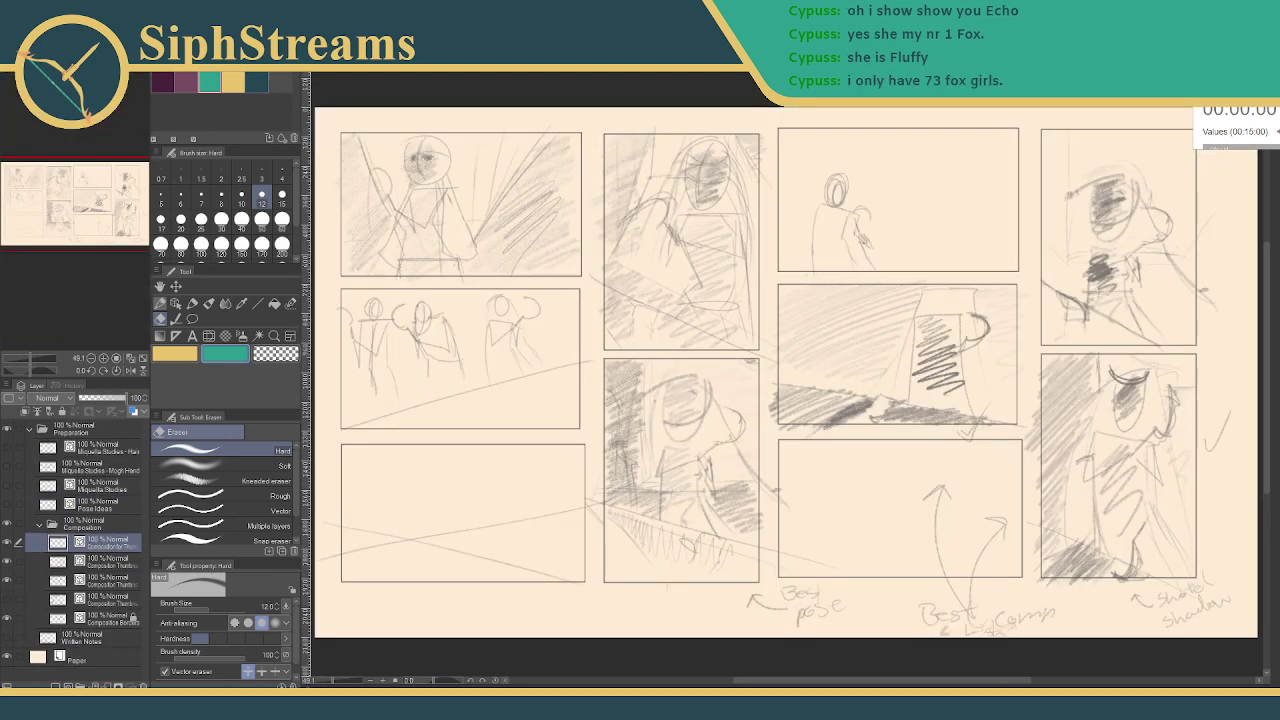
{"action": "key", "text": "ctrl+Tab"}
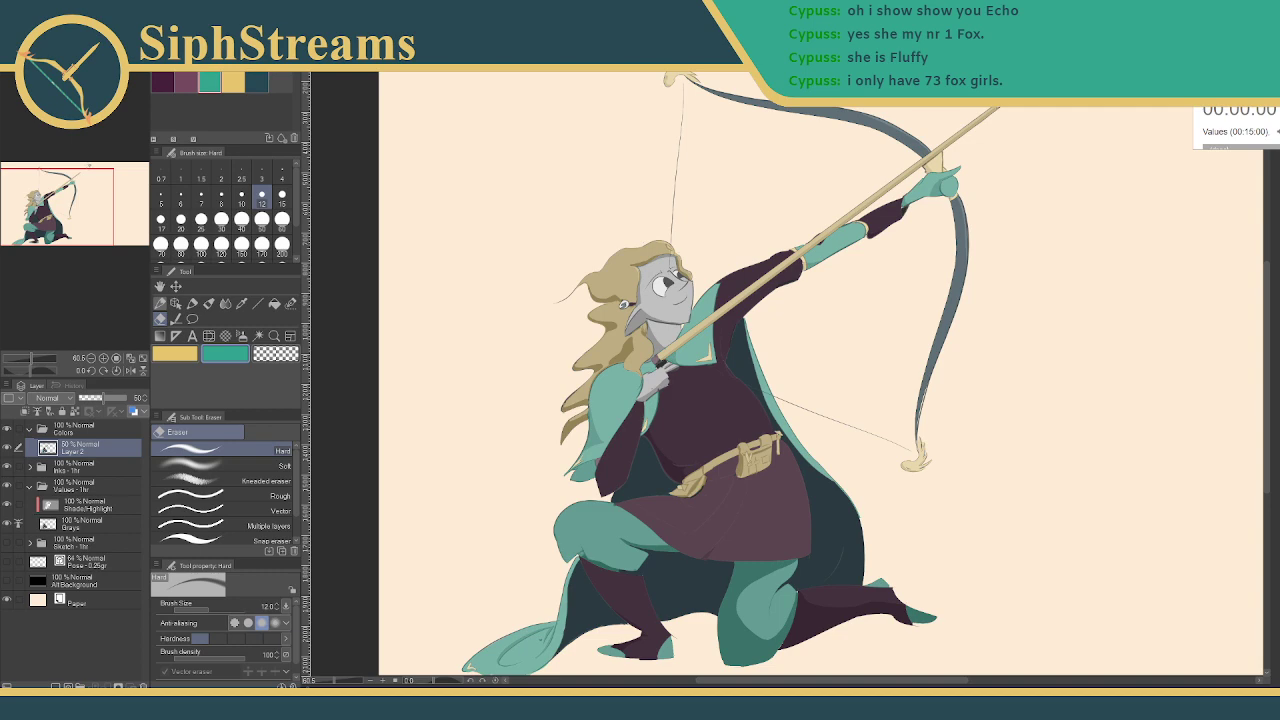
{"action": "key", "text": "ctrl+Tab"}
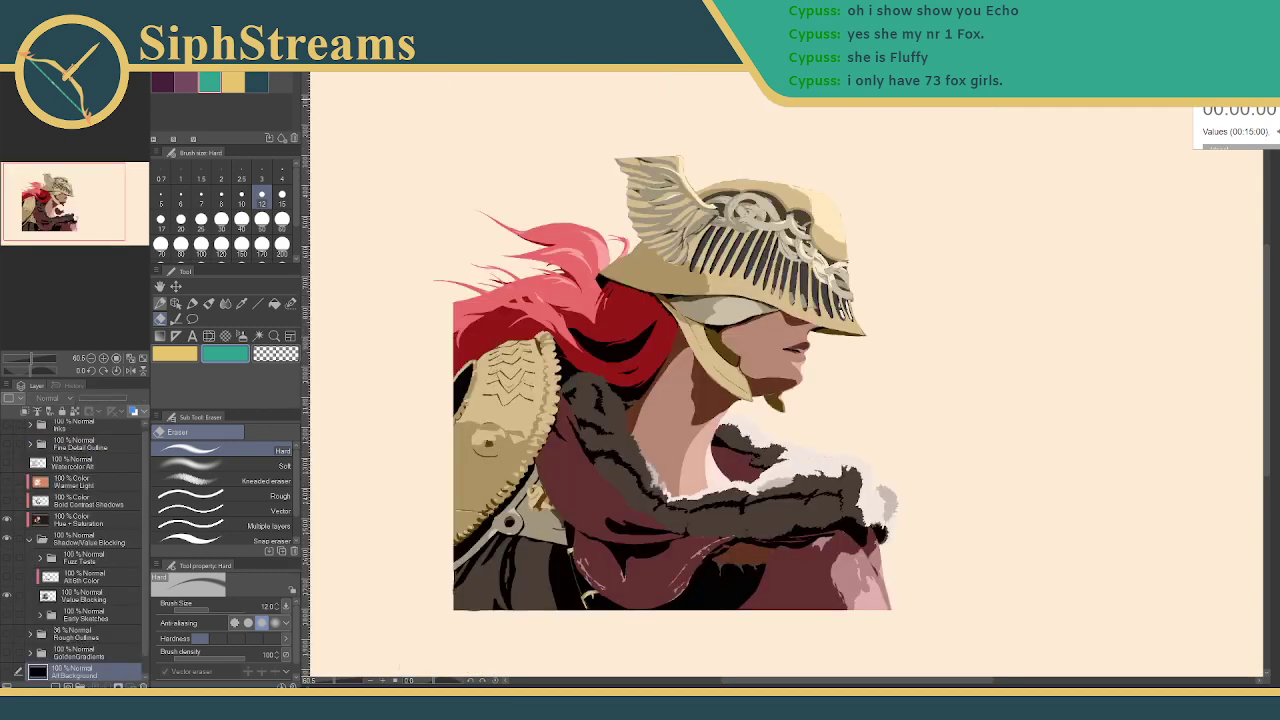
{"action": "key", "text": "ctrl+Tab"}
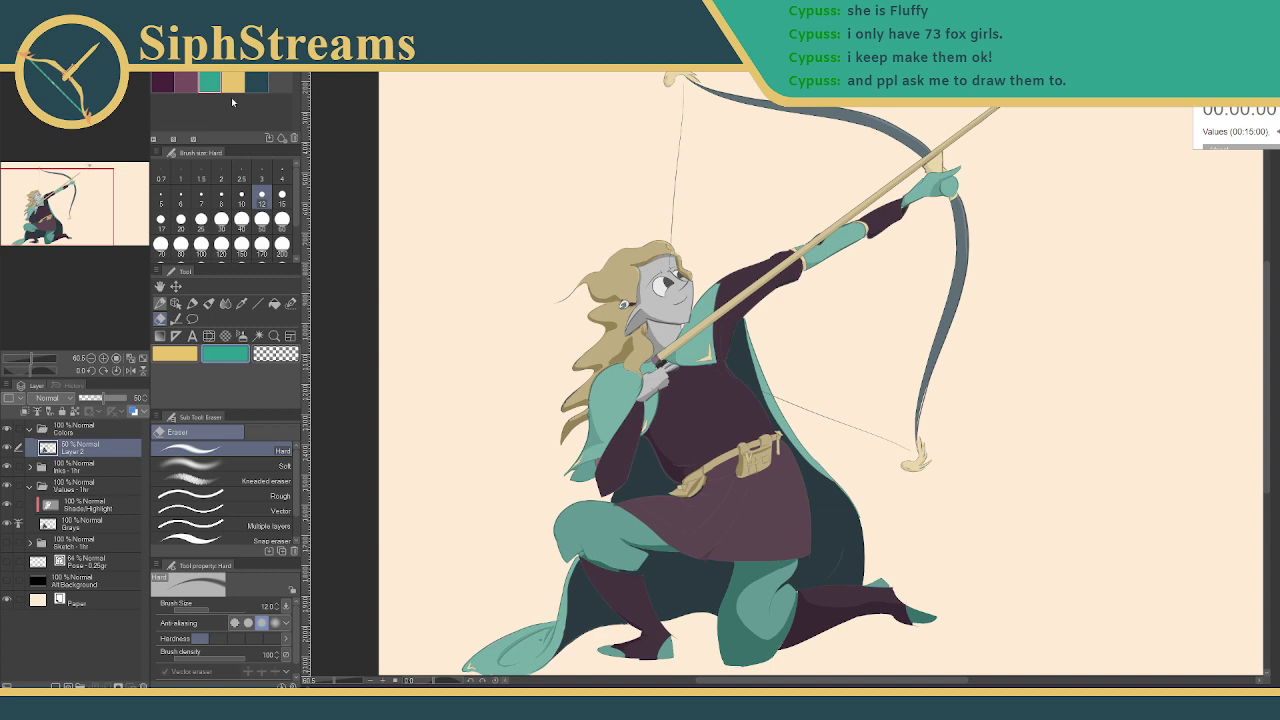
- Examine the archer's flat colors both as a whole figure and close up
{"action": "scroll", "coordinate": [564, 321], "scroll_direction": "down", "scroll_amount": 3}
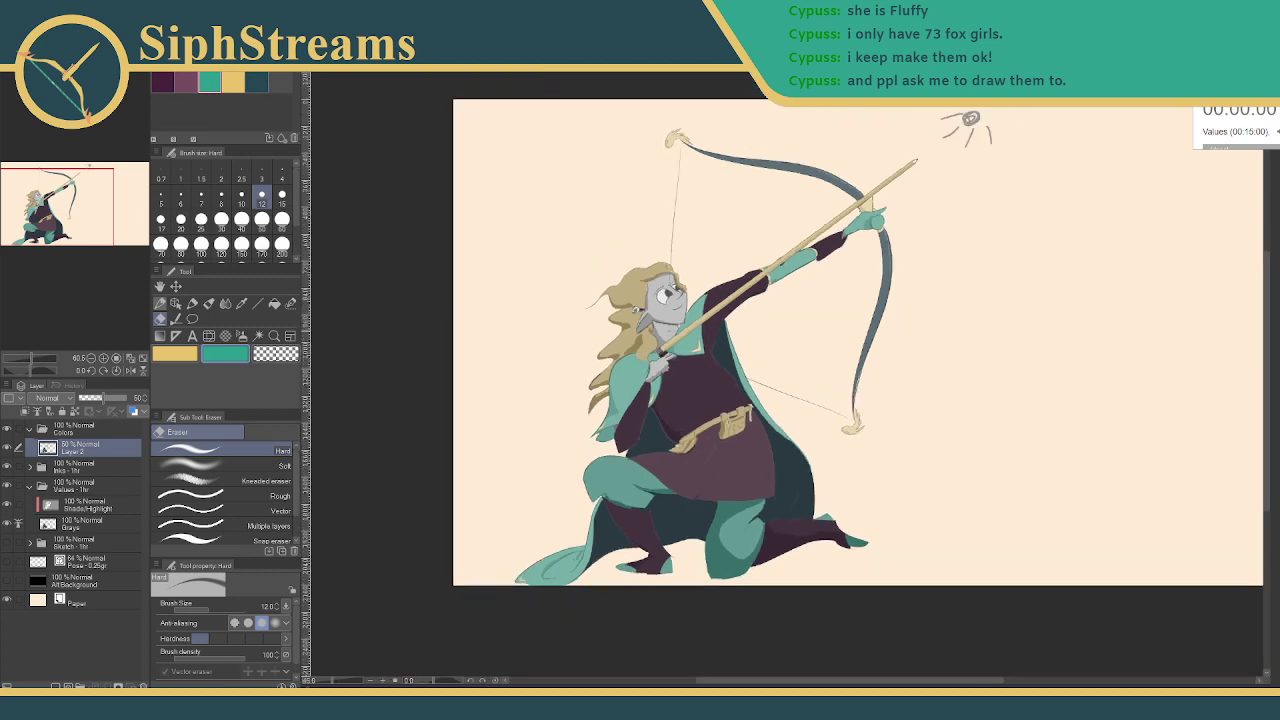
{"action": "scroll", "coordinate": [480, 253], "scroll_direction": "down", "scroll_amount": 2}
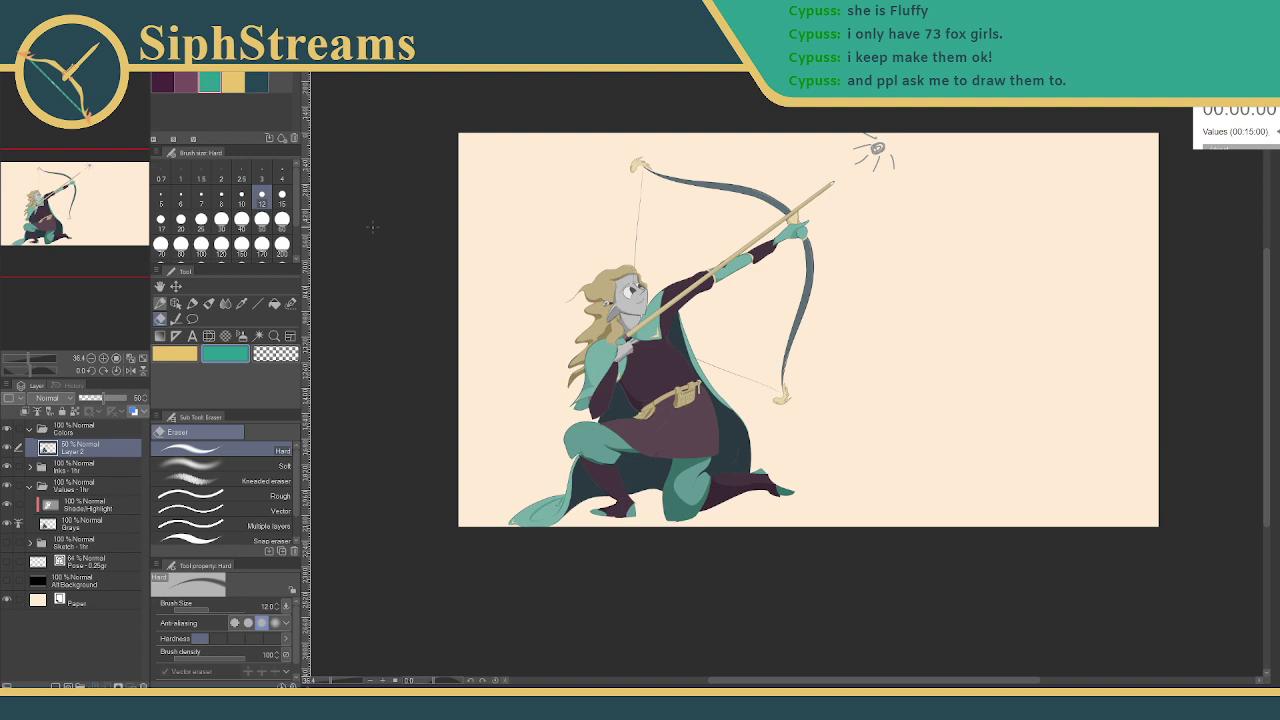
{"action": "scroll", "coordinate": [372, 227], "scroll_direction": "up", "scroll_amount": 1}
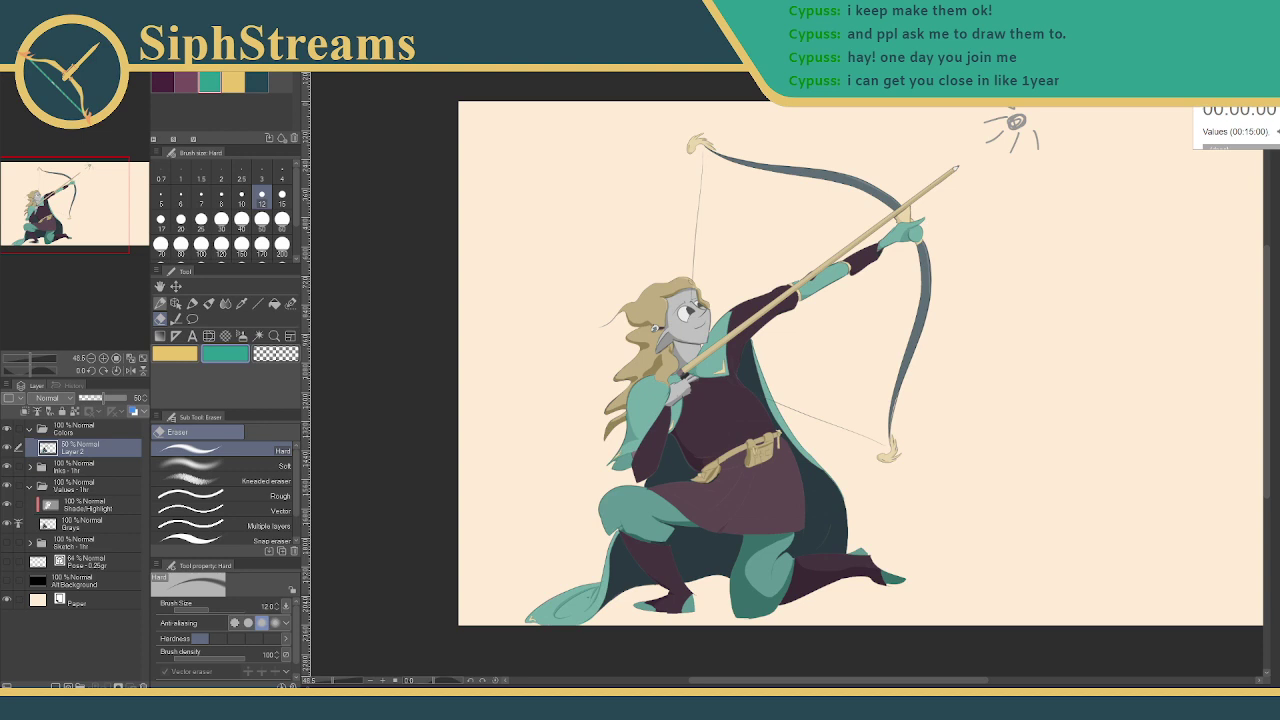
{"action": "scroll", "coordinate": [801, 337], "scroll_direction": "up", "scroll_amount": 1}
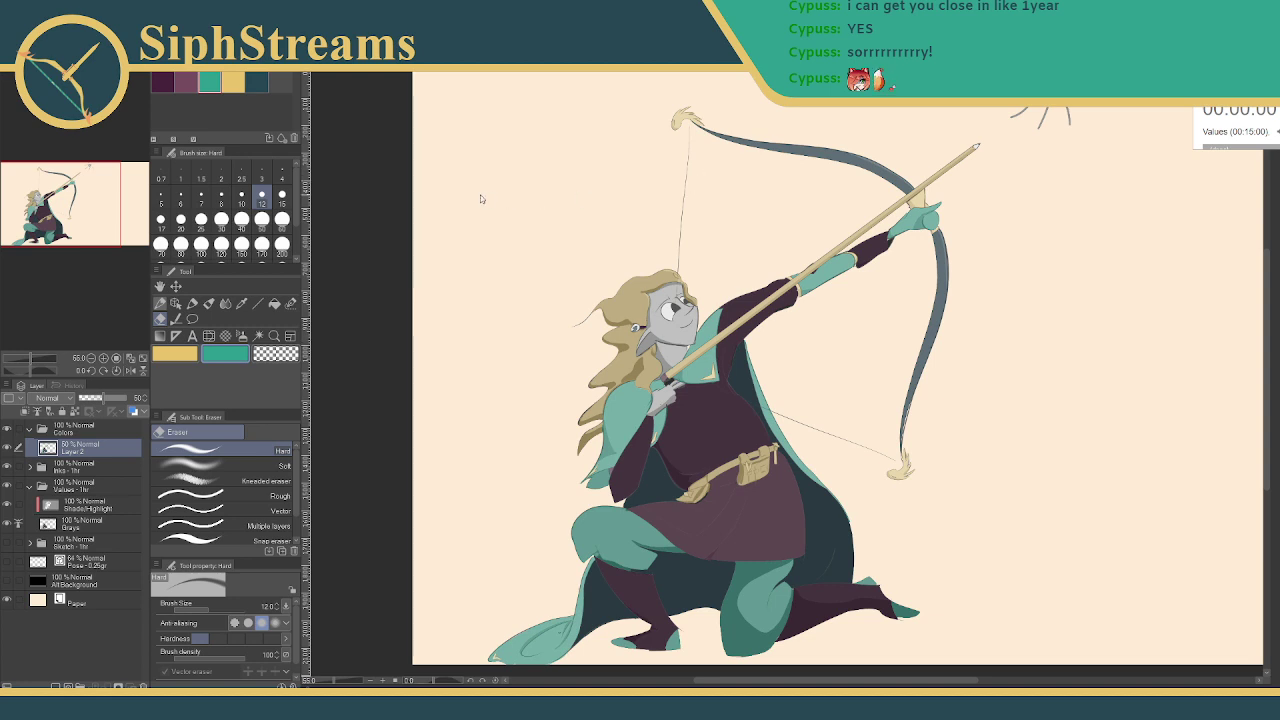
{"action": "scroll", "coordinate": [700, 311], "scroll_direction": "up", "scroll_amount": 2}
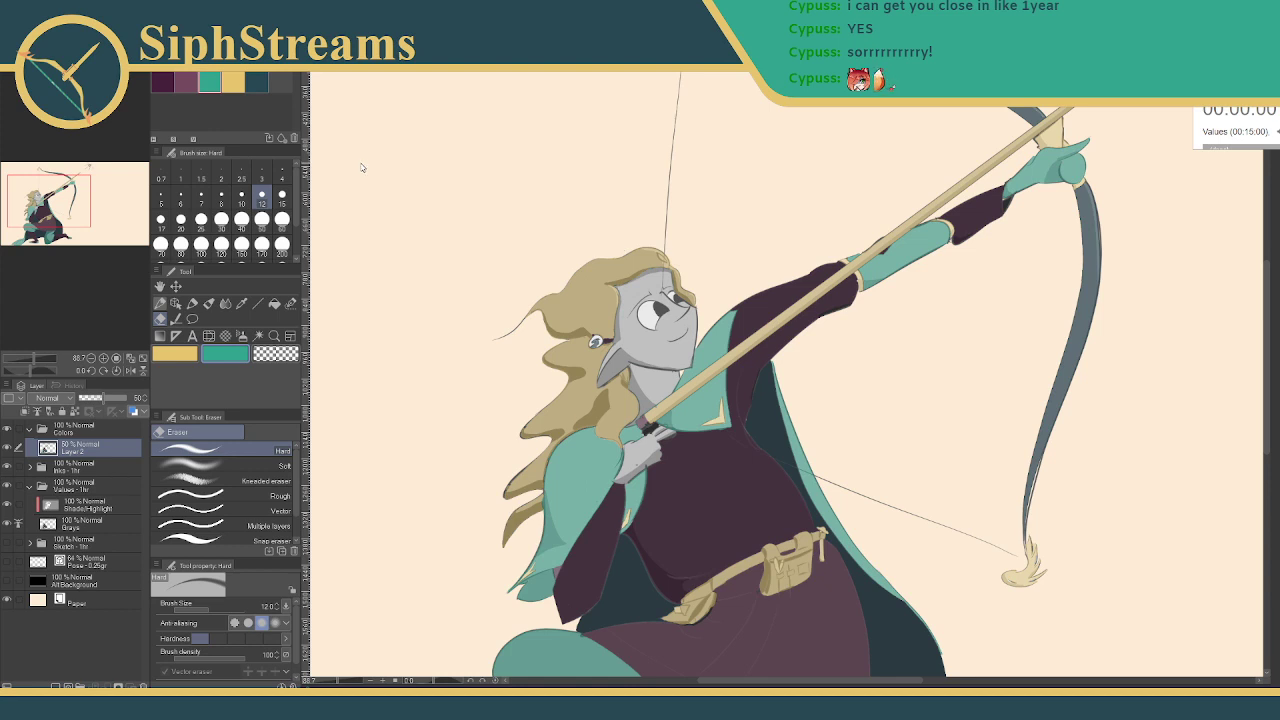
{"action": "scroll", "coordinate": [382, 225], "scroll_direction": "down", "scroll_amount": 3}
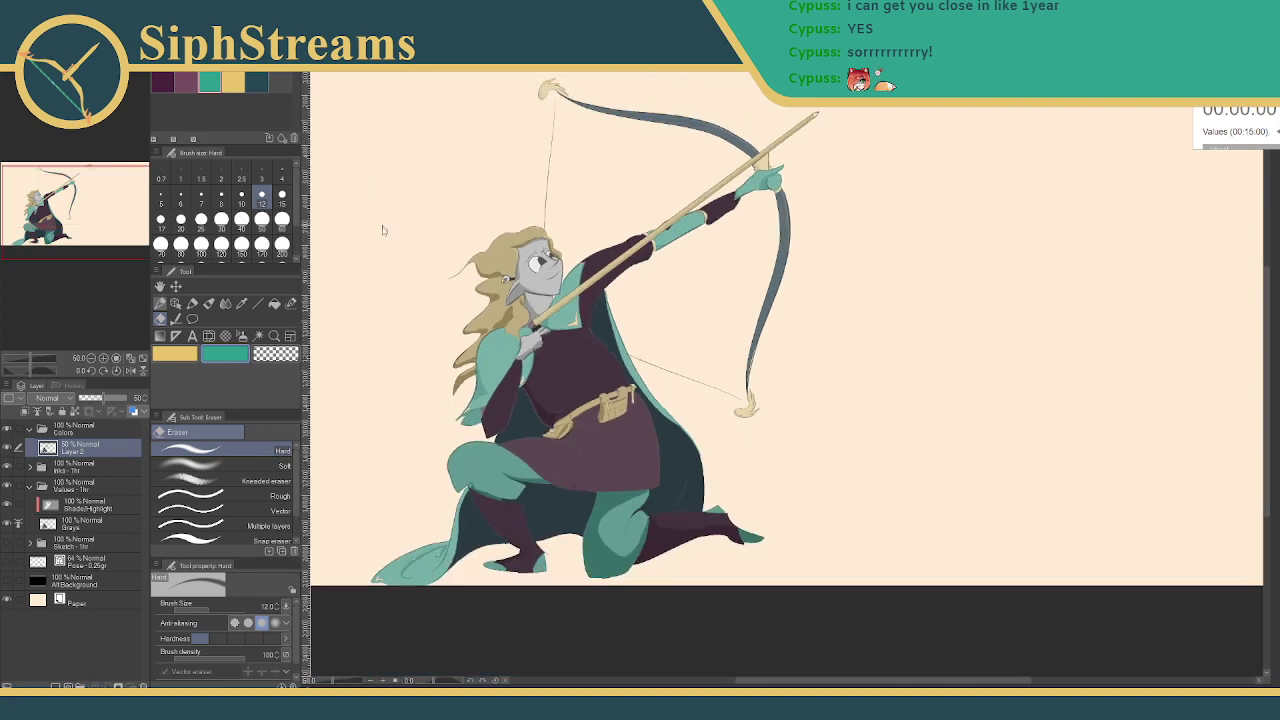
{"action": "scroll", "coordinate": [454, 356], "scroll_direction": "up", "scroll_amount": 1}
{"action": "scroll", "coordinate": [453, 358], "scroll_direction": "up", "scroll_amount": 1}
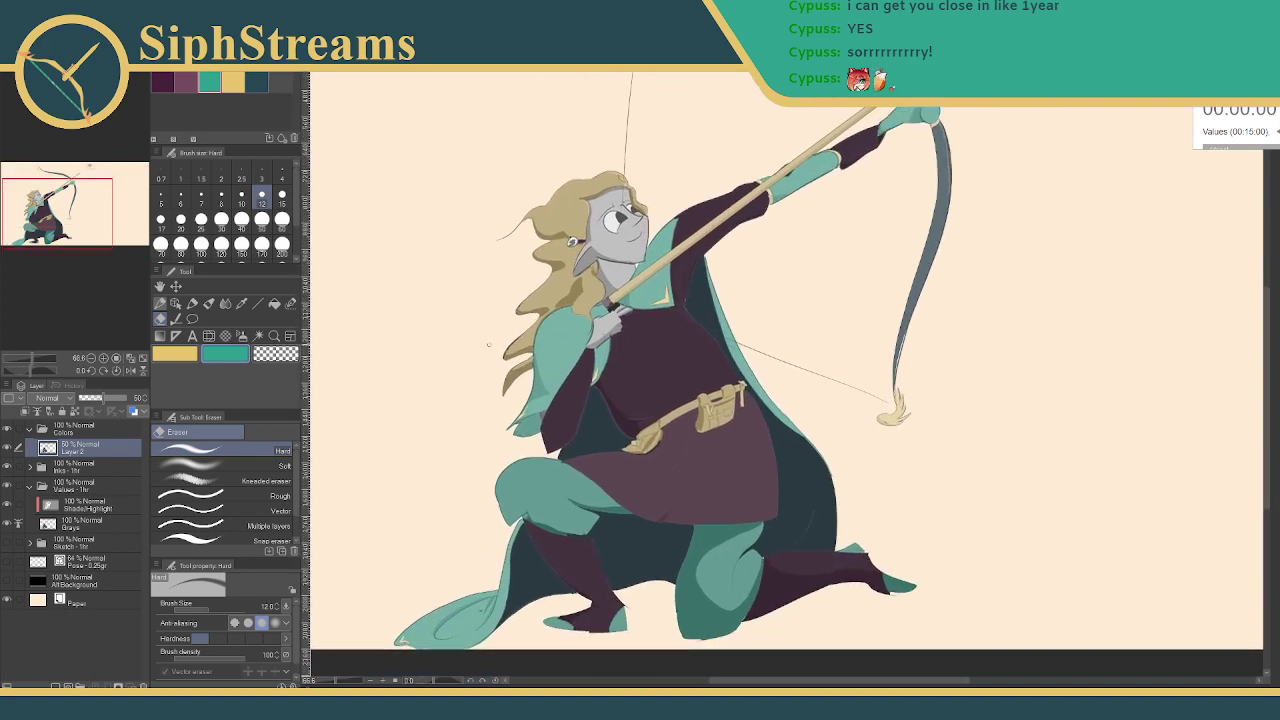
{"action": "scroll", "coordinate": [420, 328], "scroll_direction": "up", "scroll_amount": 1}
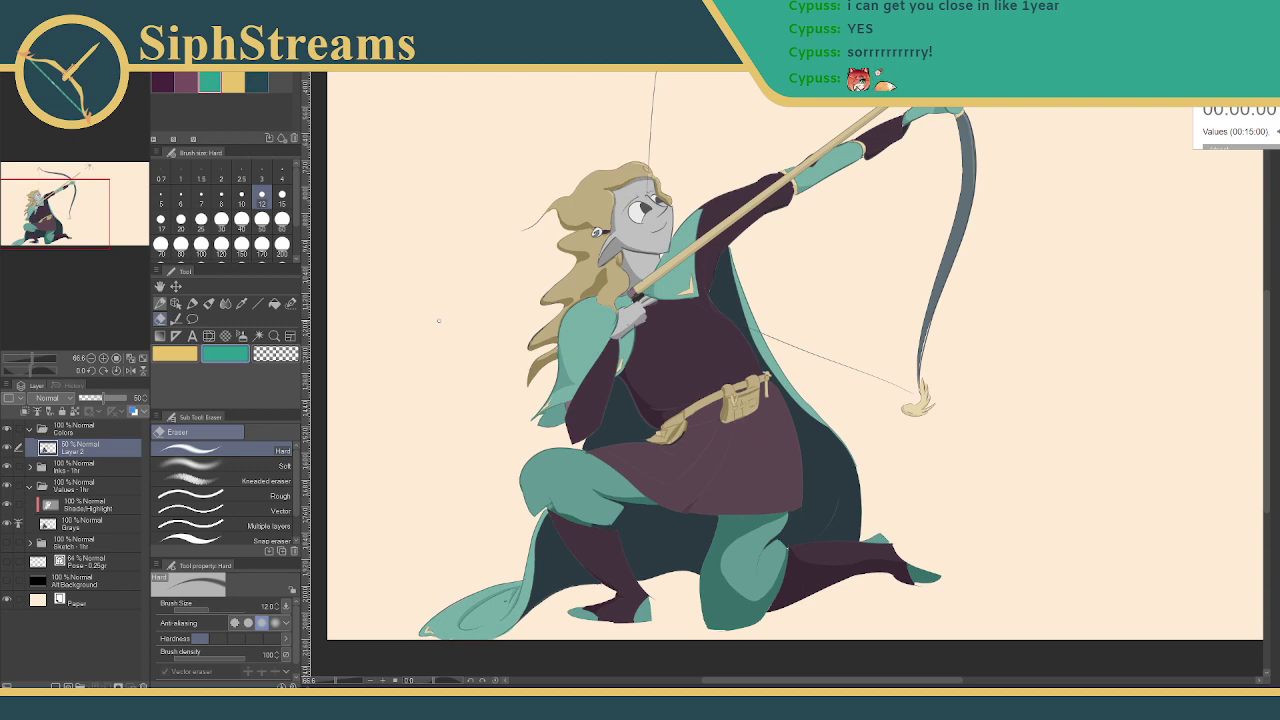
- Rename the archer's flat color layer to "Color - .25hr"
{"action": "double_click", "coordinate": [78, 452]}
{"action": "type", "text": "Color - 2hr"}
{"action": "key", "text": "Return"}
{"action": "scroll", "coordinate": [556, 393], "scroll_direction": "up", "scroll_amount": 4}
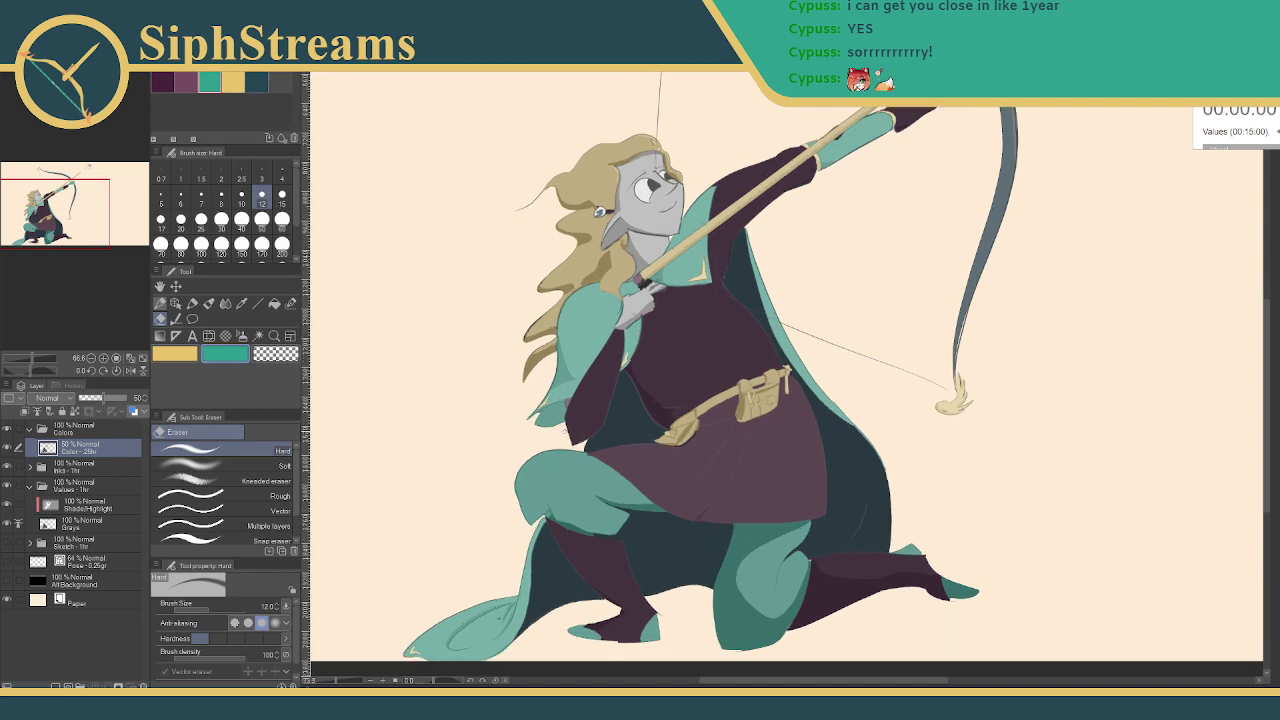
{"action": "left_click_drag", "start_coordinate": [556, 393], "coordinate": [497, 638]}
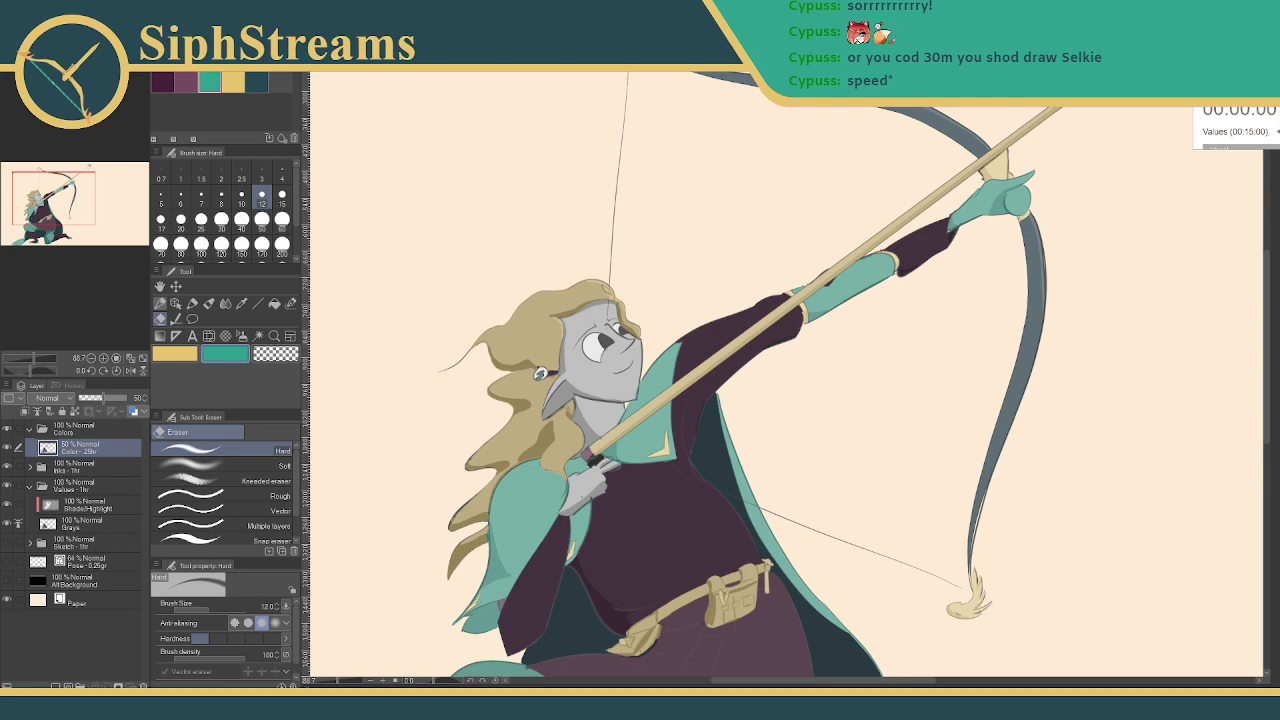
- Create a new 3840 by 2160 px illustration at resolution 72 with cream paper and add a vector layer
{"action": "key", "text": "alt+f"}
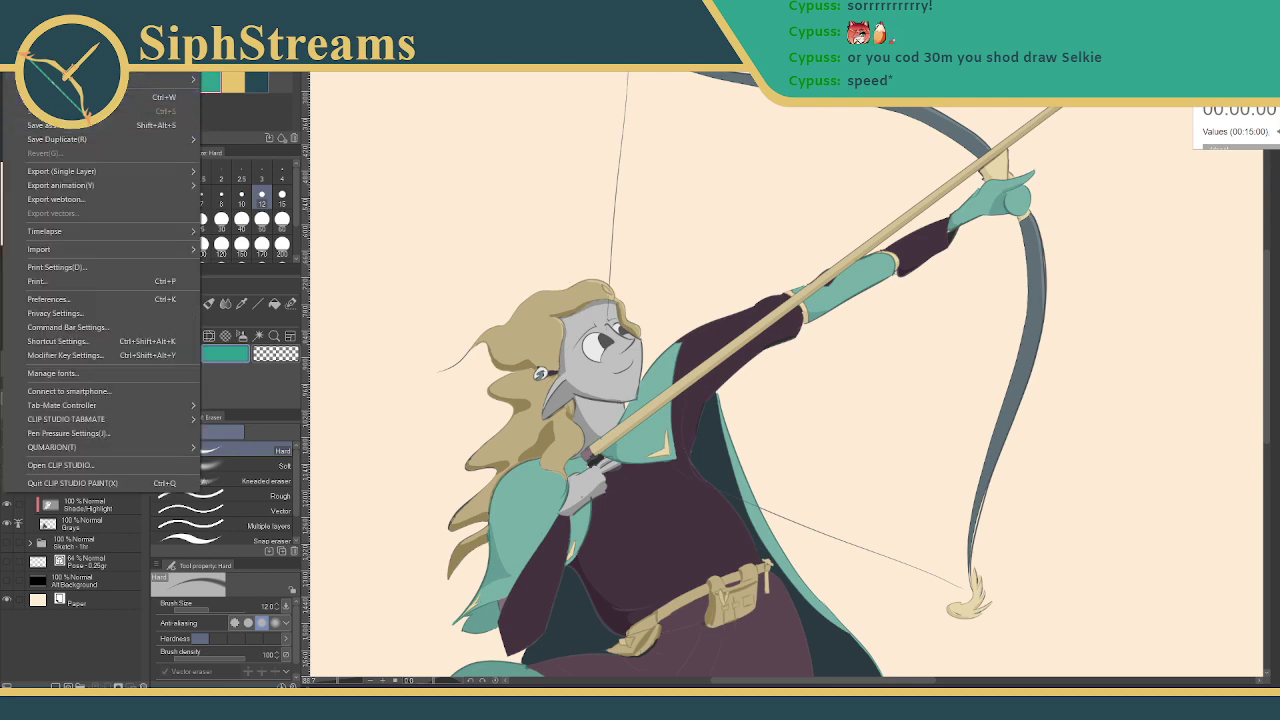
{"action": "key", "text": "n"}
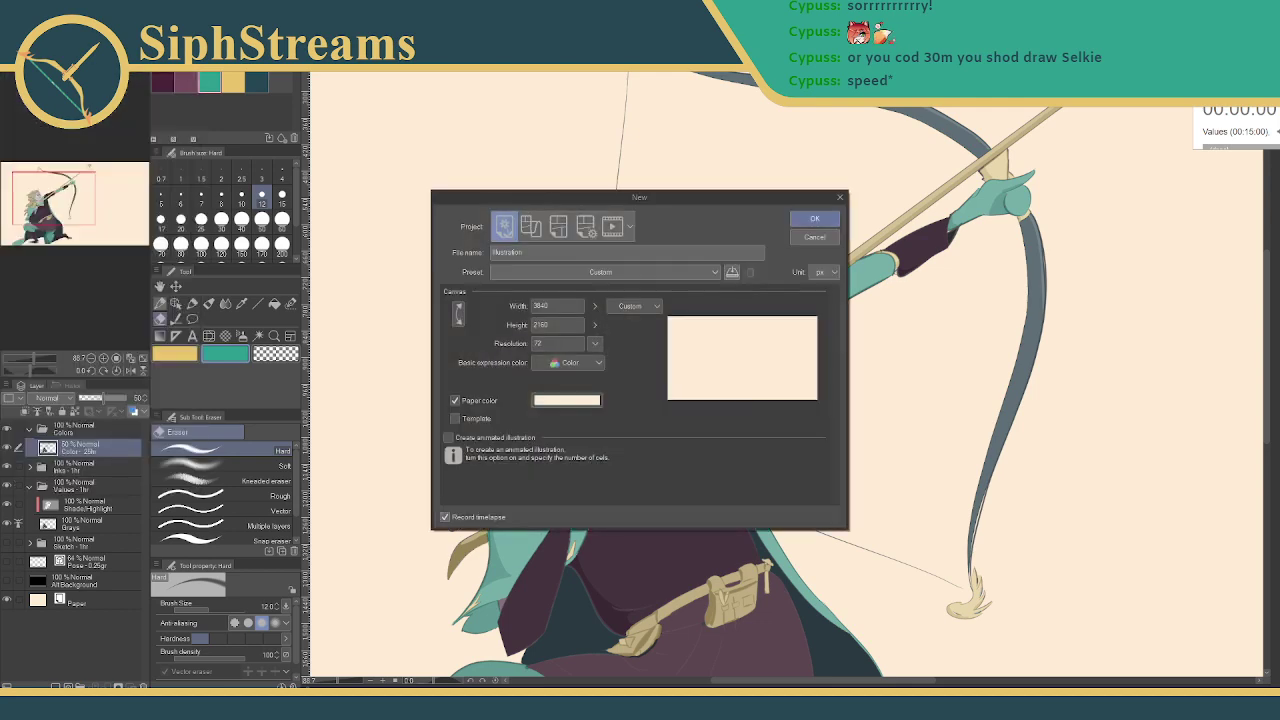
{"action": "left_click", "coordinate": [805, 224]}
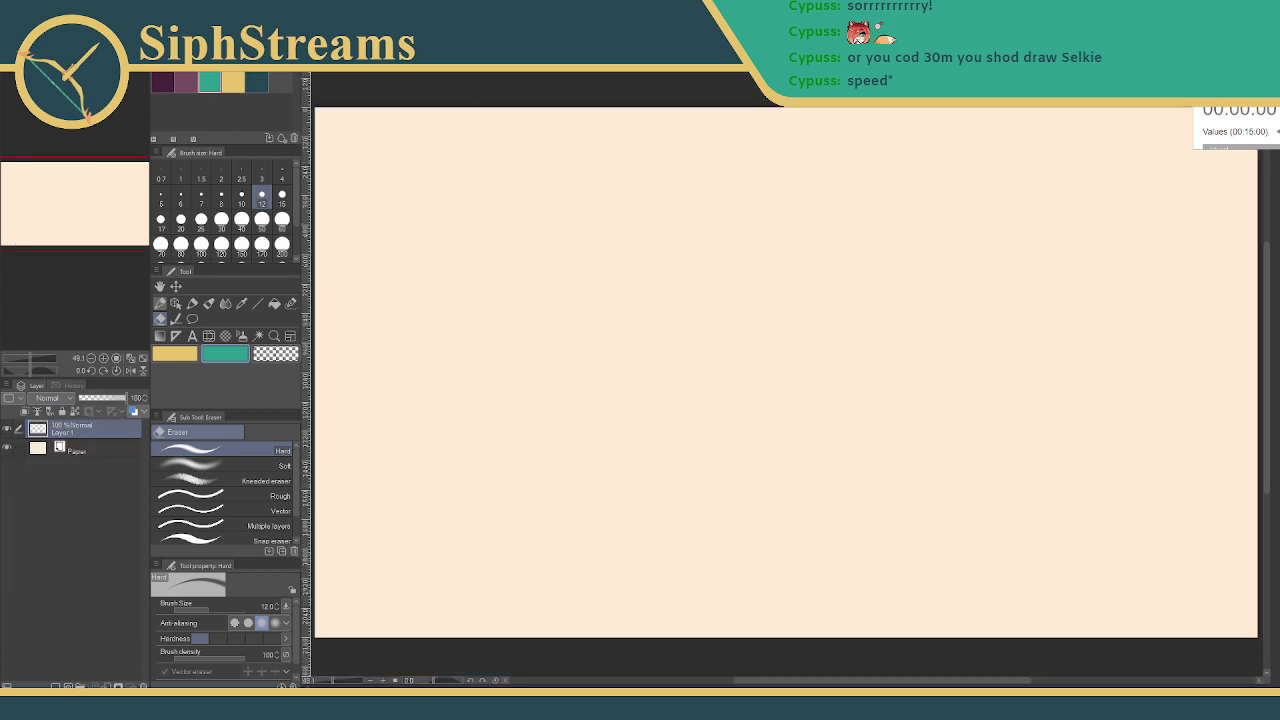
{"action": "left_click", "coordinate": [68, 685]}
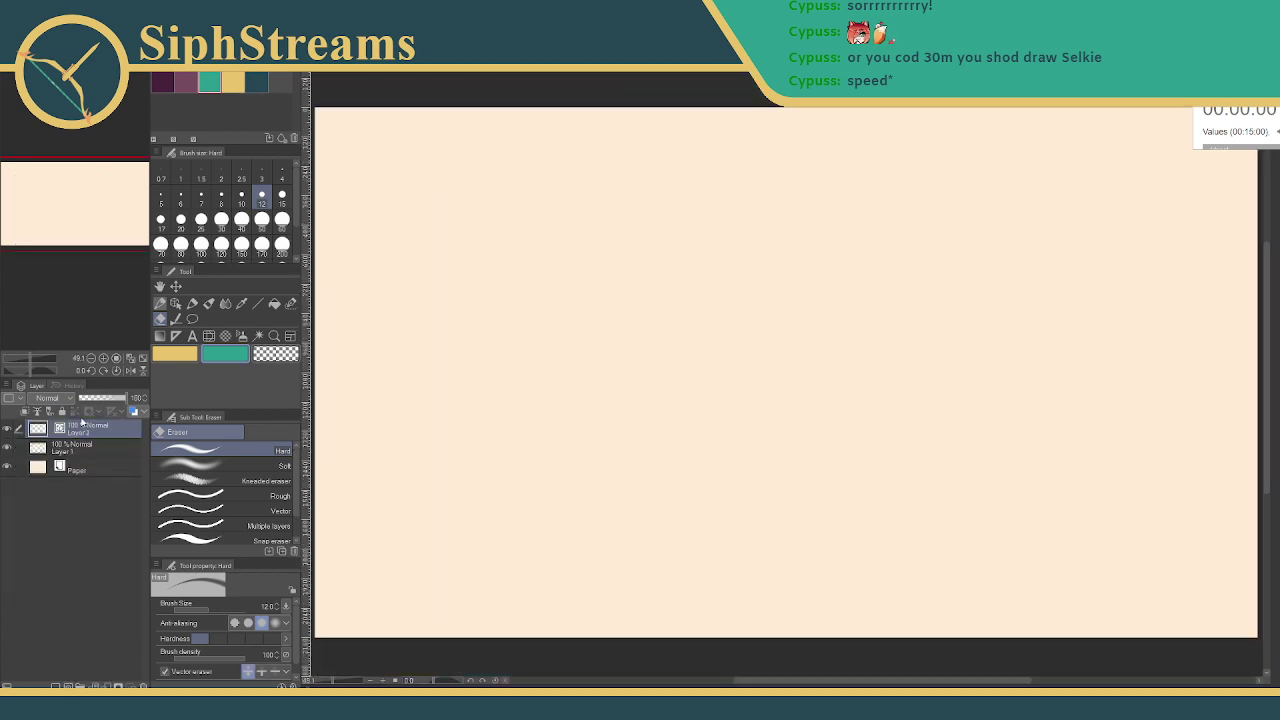
- Save the new canvas in the SiphStreams Drawings folder as "23.4.16 Selkie by" followed by the character owner's handle
{"action": "key", "text": "ctrl+s"}
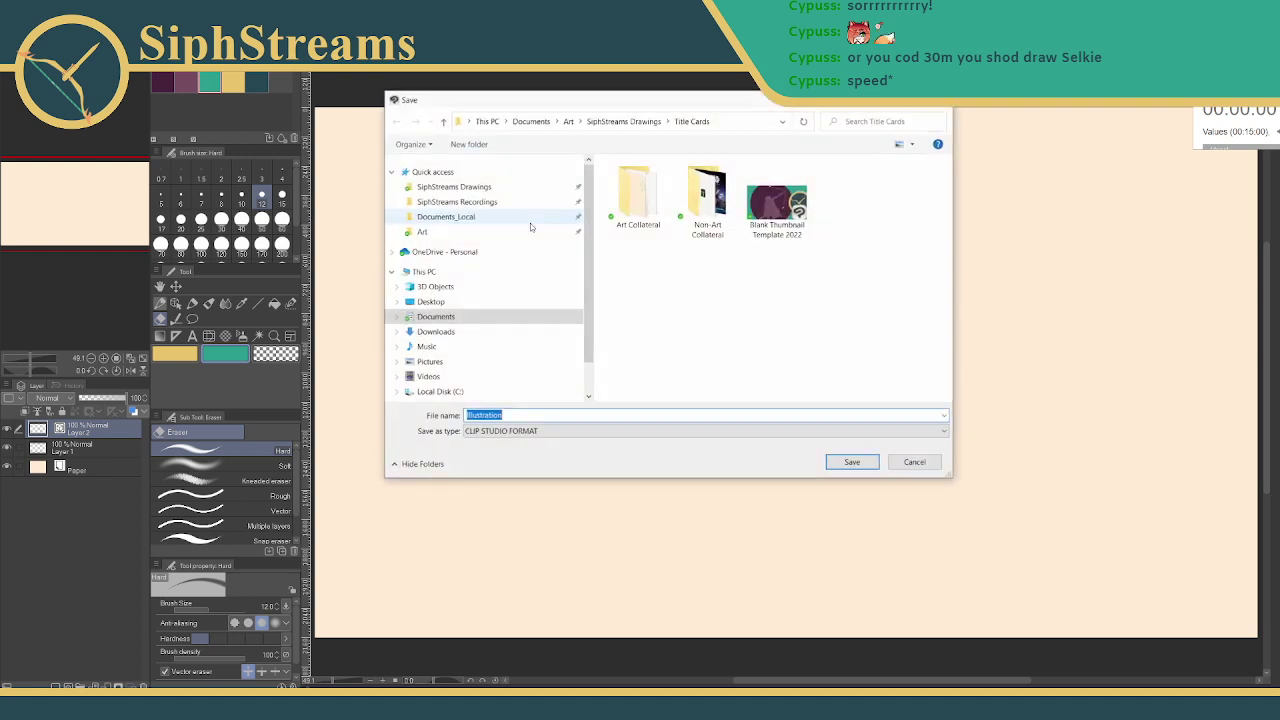
{"action": "left_click", "coordinate": [446, 188]}
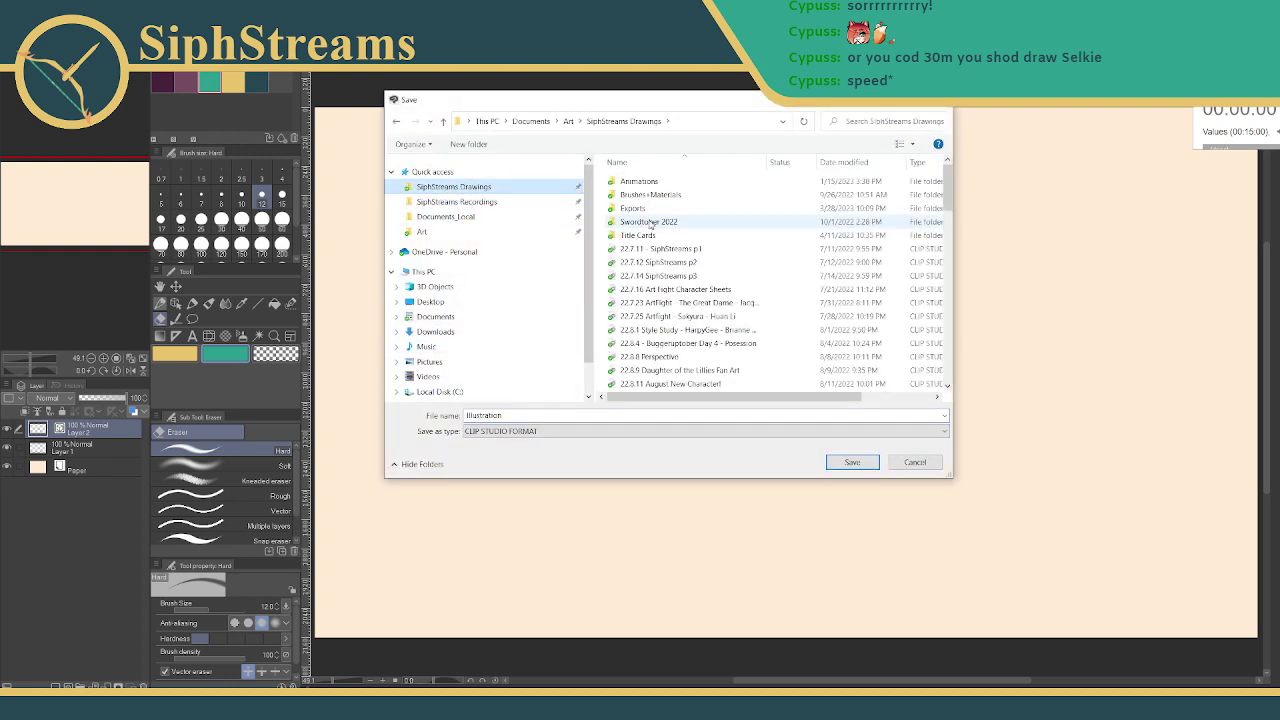
{"action": "scroll", "coordinate": [633, 340], "scroll_direction": "down", "scroll_amount": 5}
{"action": "left_click", "coordinate": [510, 414]}
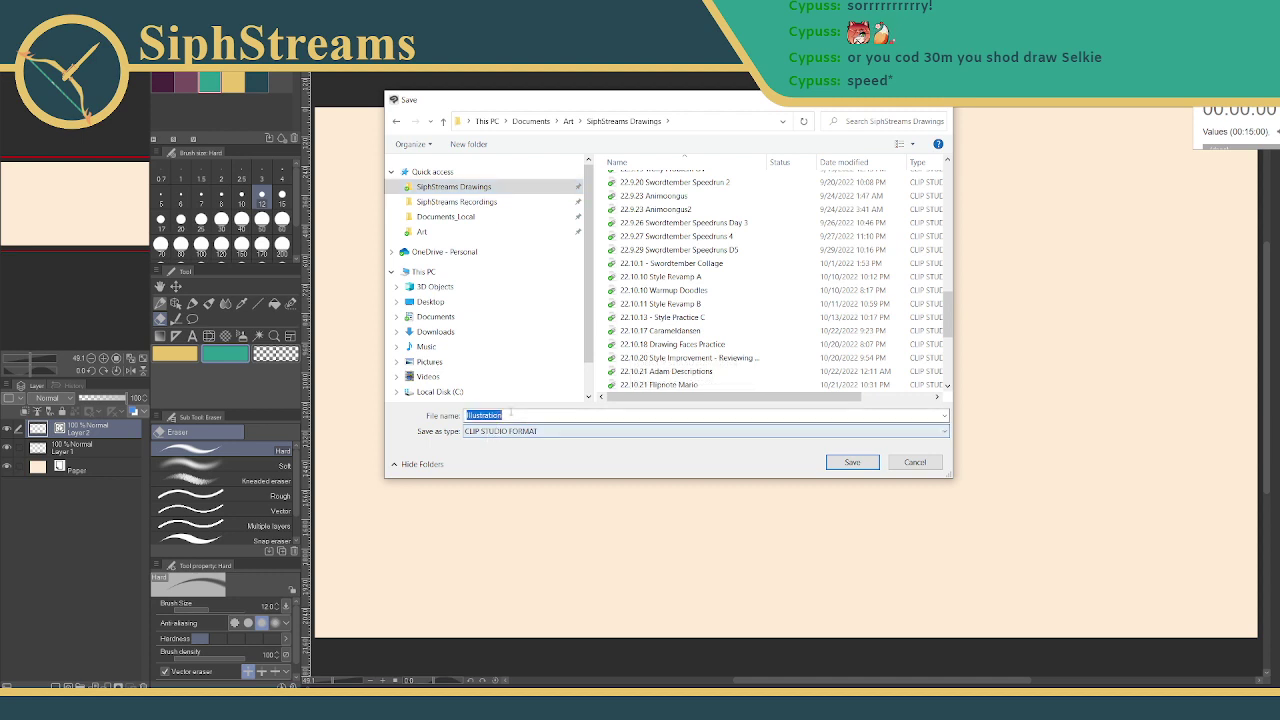
{"action": "type", "text": "23"}
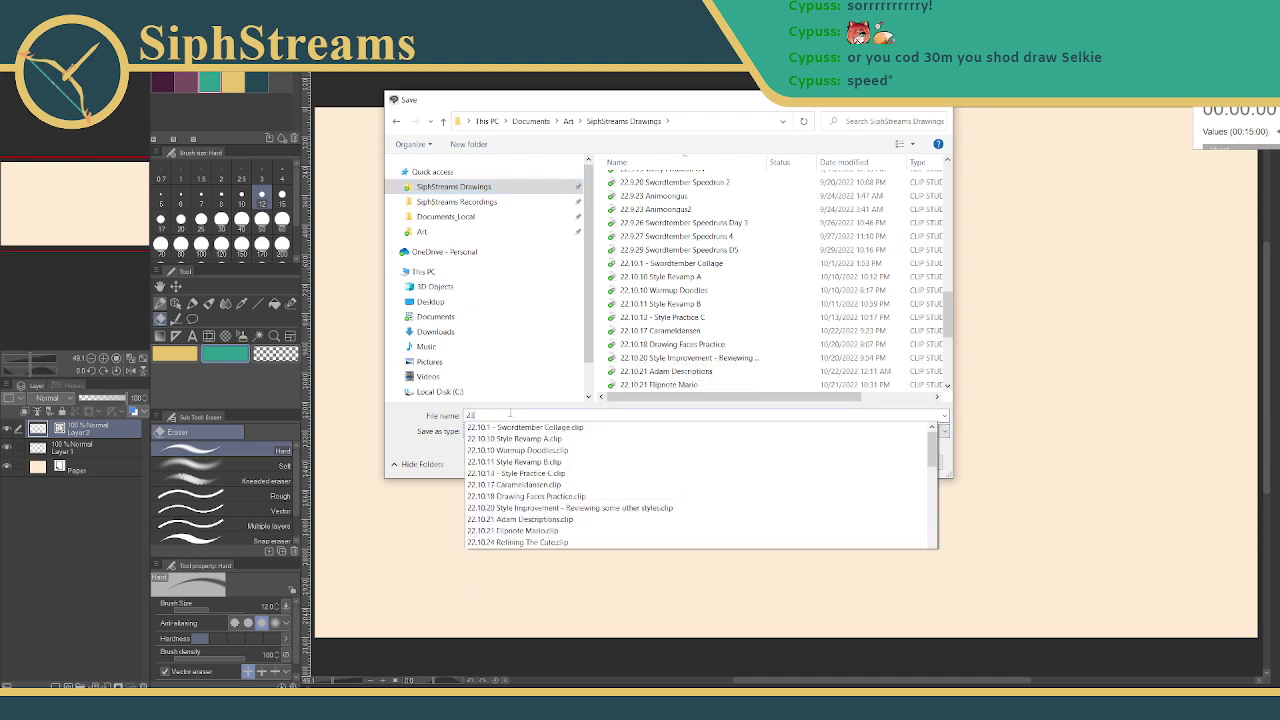
{"action": "type", "text": ".4"}
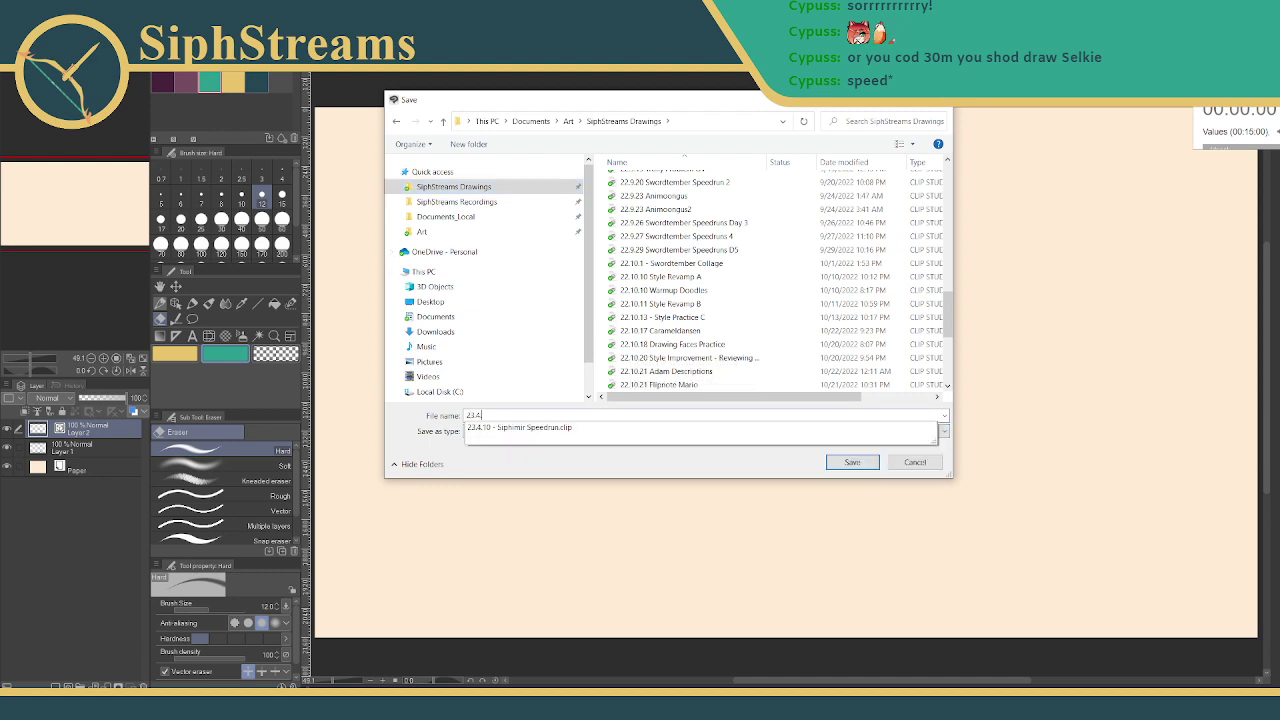
{"action": "type", "text": ".16"}
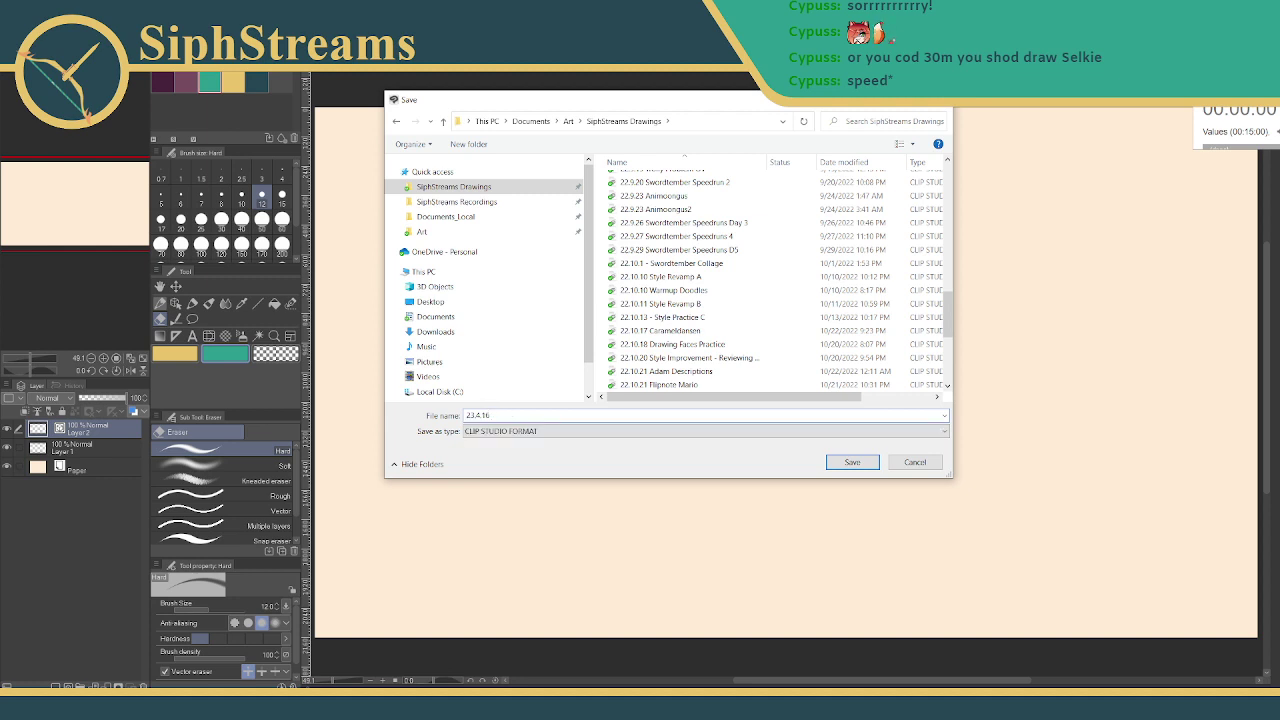
{"action": "type", "text": " Selkie by Cypuss"}
{"action": "key", "text": "Return"}
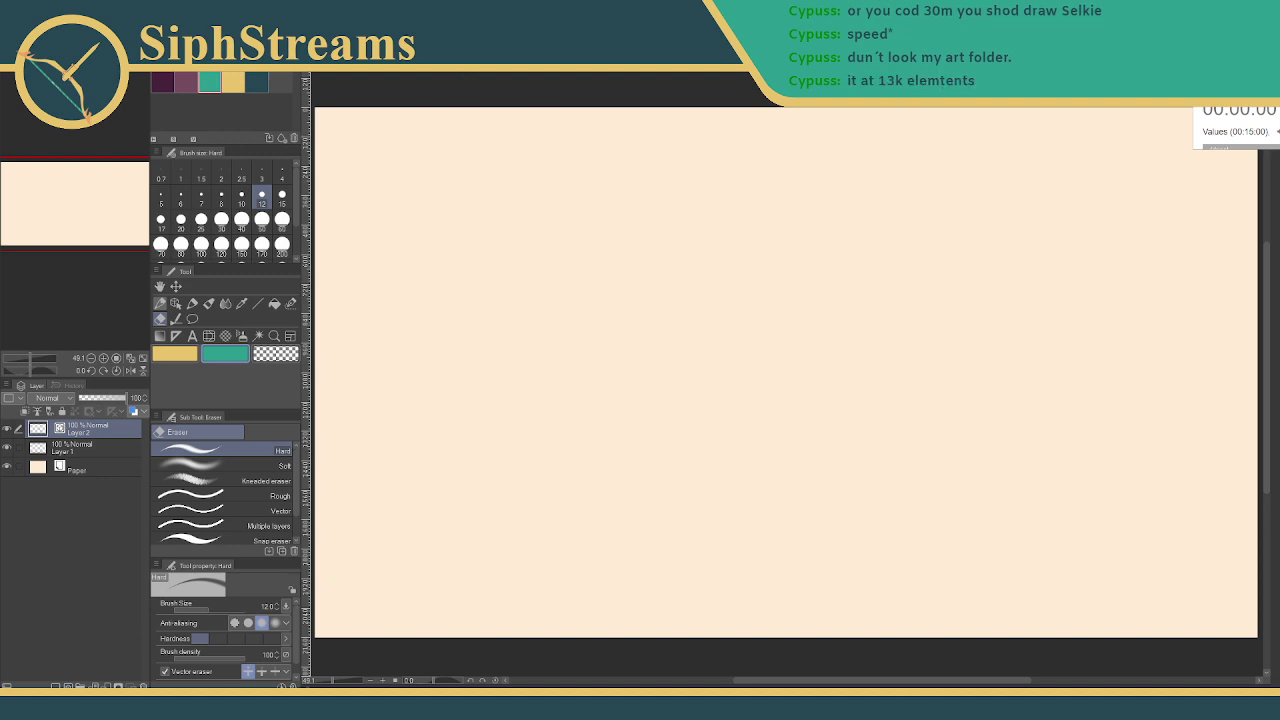
- Open File Explorer and browse the SiphStreams Drawings folder and the thumbnails in its Title Cards subfolder
{"action": "key", "text": "super+e"}
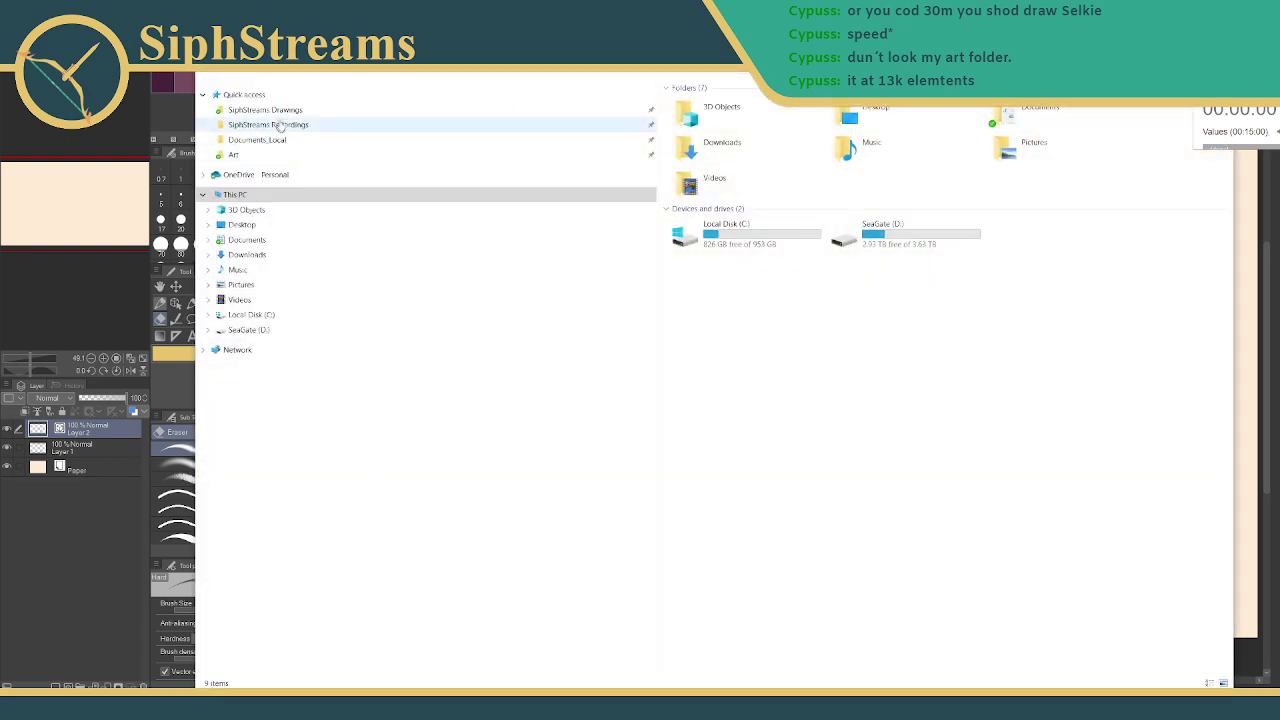
{"action": "left_click", "coordinate": [284, 112]}
{"action": "scroll", "coordinate": [880, 380], "scroll_direction": "down", "scroll_amount": 8}
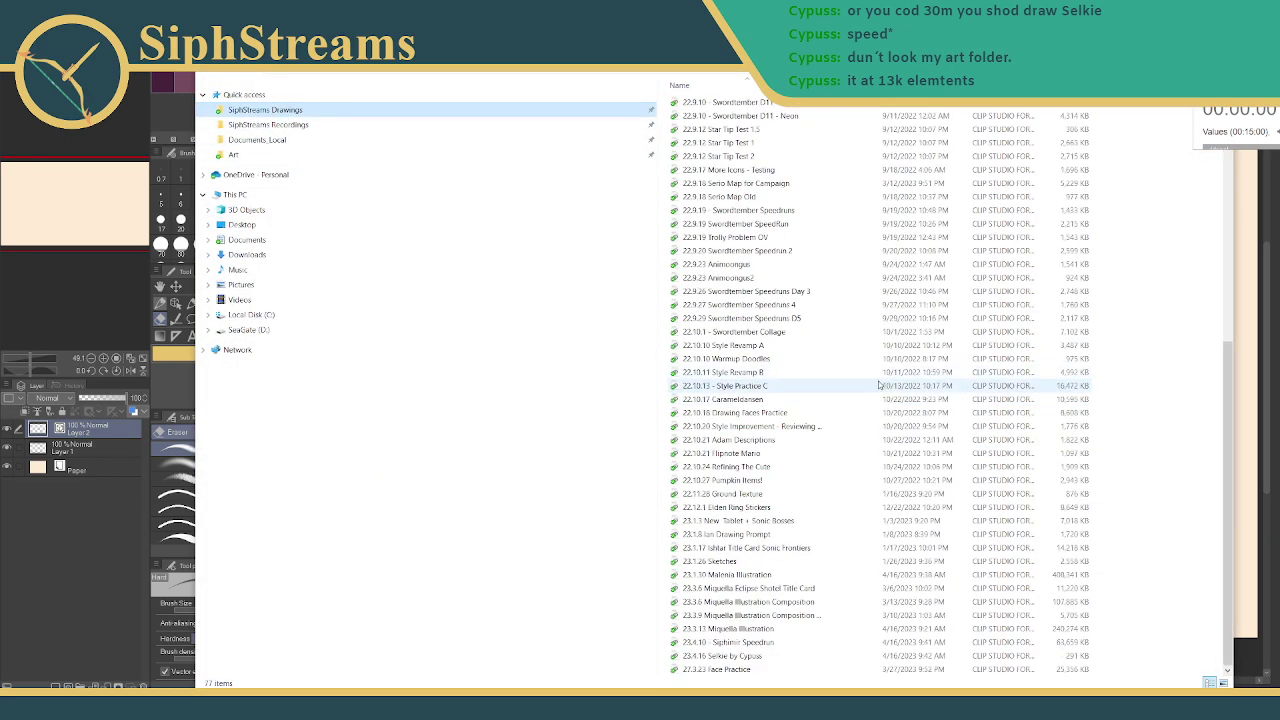
{"action": "scroll", "coordinate": [878, 384], "scroll_direction": "up", "scroll_amount": 8}
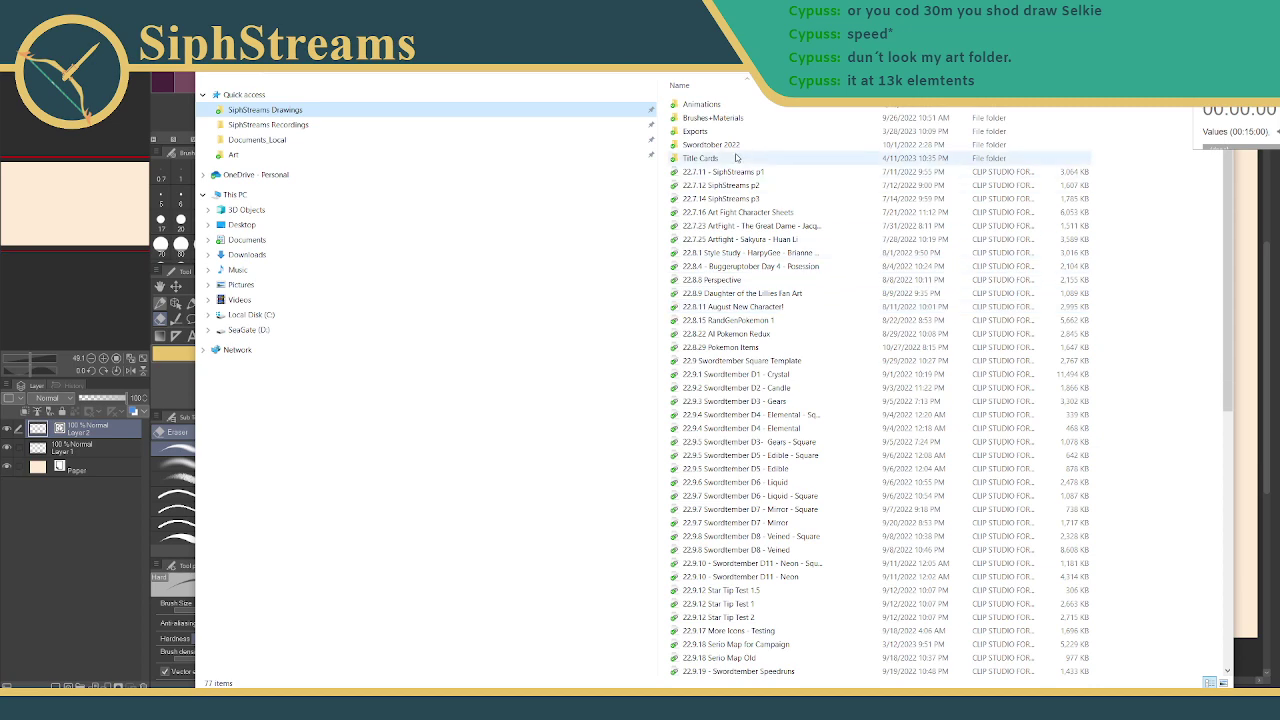
{"action": "double_click", "coordinate": [700, 158]}
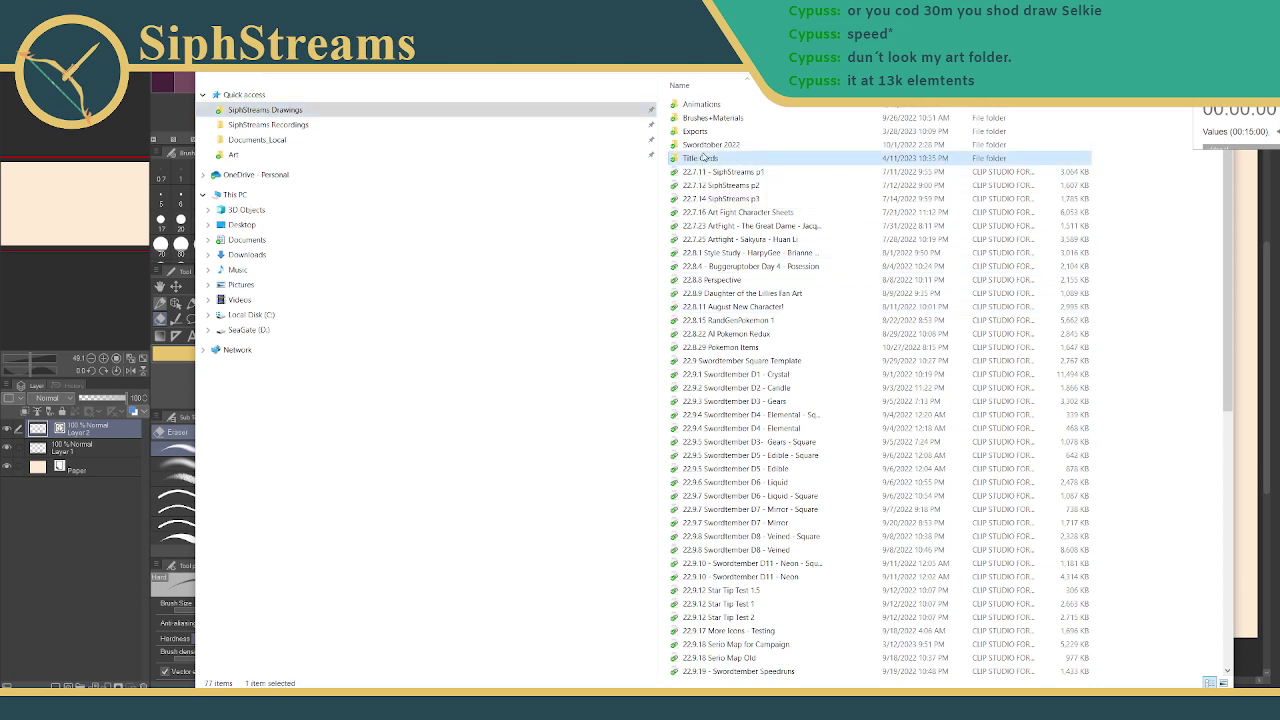
{"action": "scroll", "coordinate": [703, 210], "scroll_direction": "down", "scroll_amount": 5}
{"action": "scroll", "coordinate": [703, 210], "scroll_direction": "up", "scroll_amount": 5}
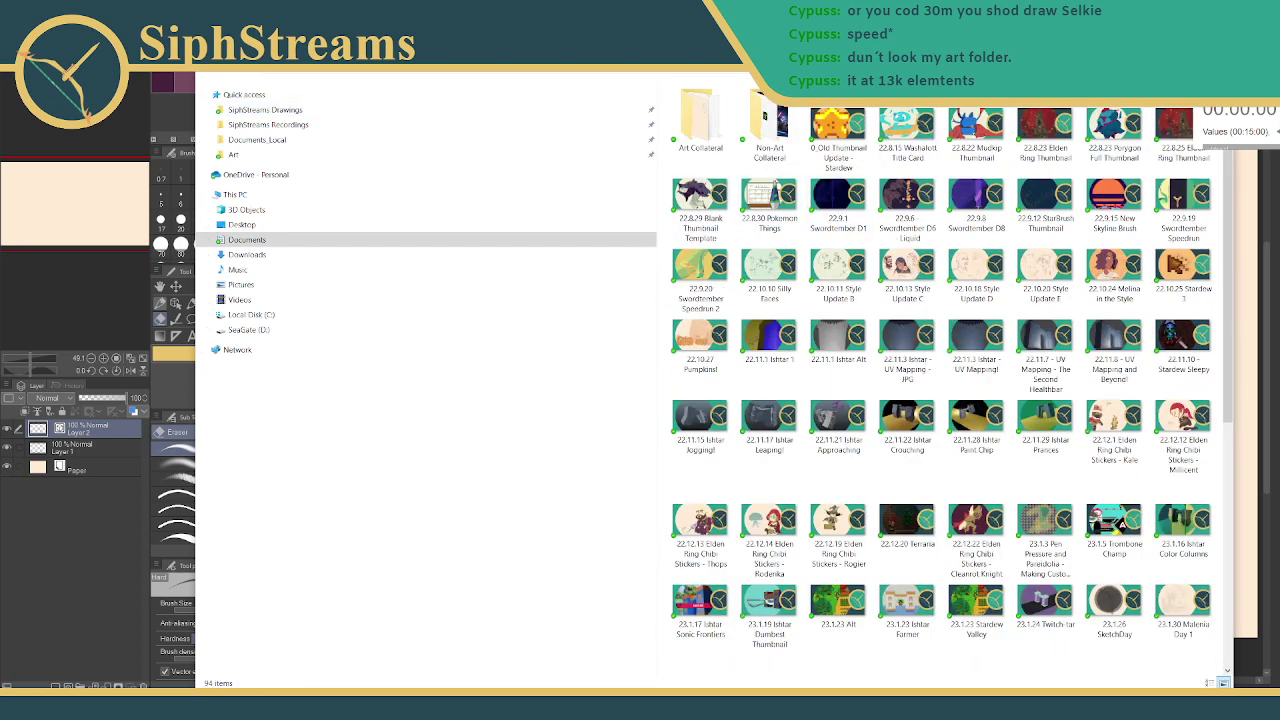
- Close the artwork folder window and set the online countdown timer to 30 minutes
{"action": "key", "text": "alt+F4"}
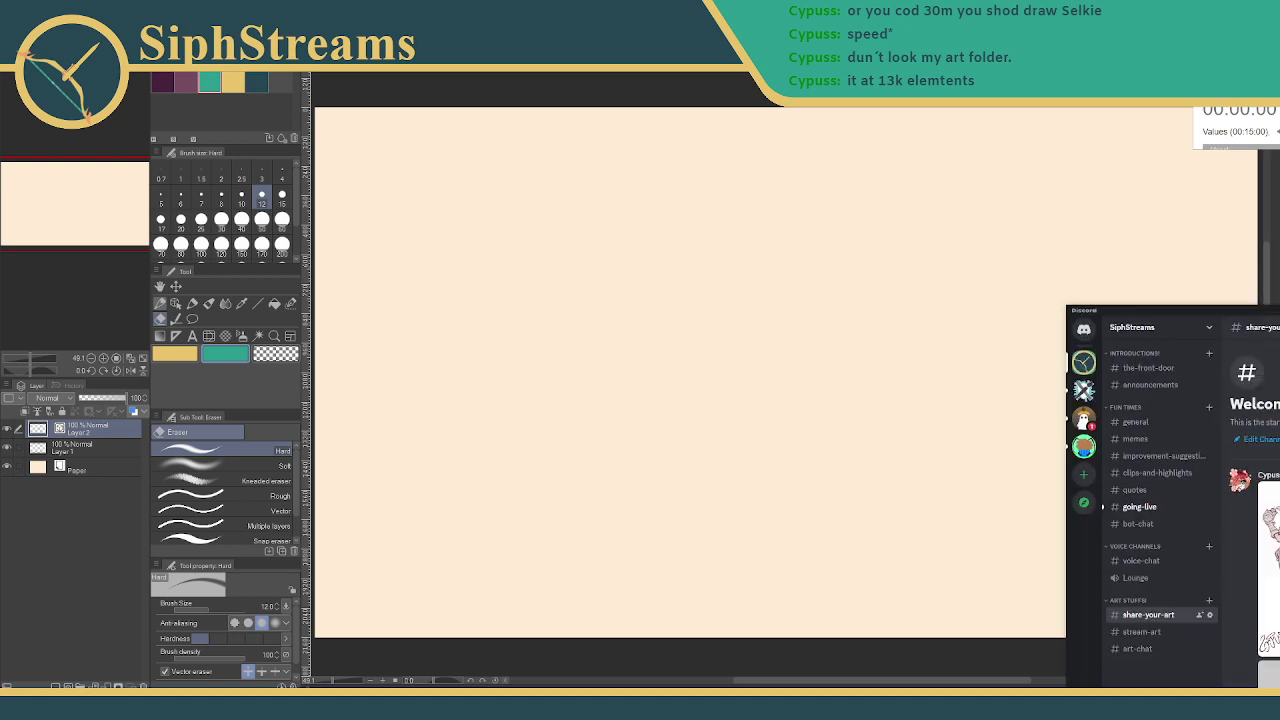
{"action": "scroll", "coordinate": [1236, 128], "scroll_direction": "down", "scroll_amount": 2}
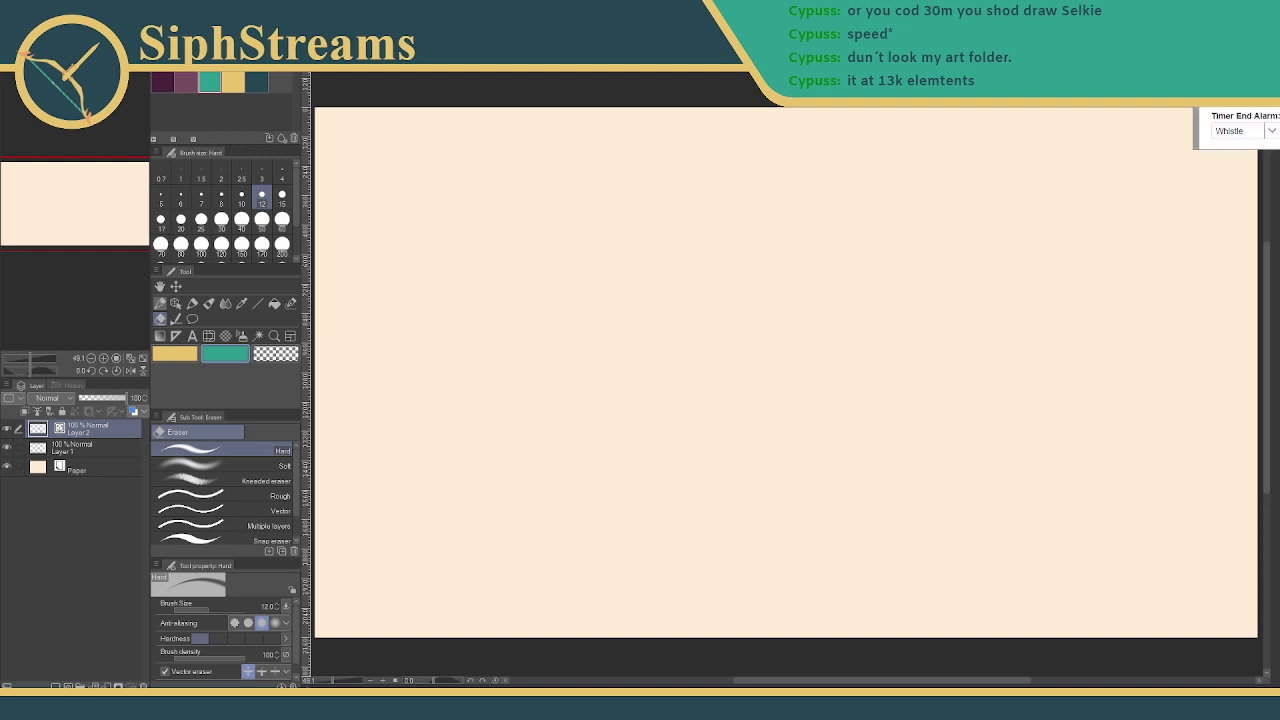
{"action": "scroll", "coordinate": [1238, 128], "scroll_direction": "down", "scroll_amount": 2}
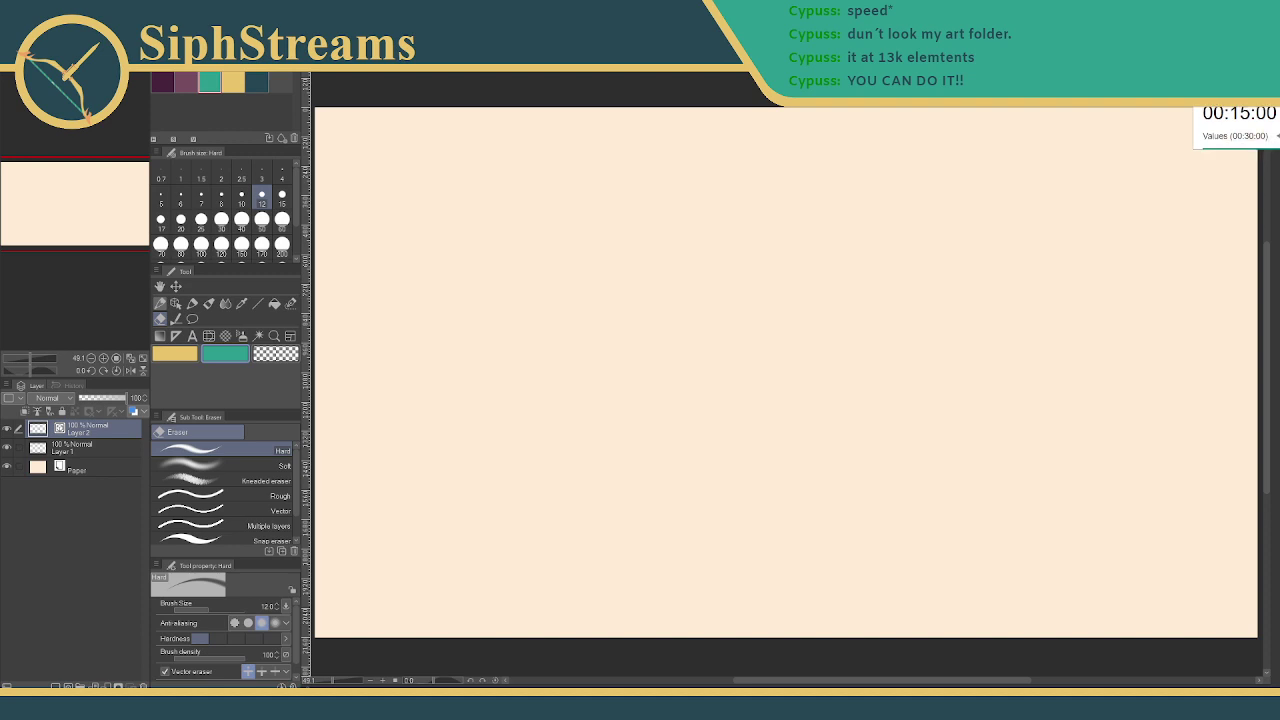
- Move the Clip Studio launcher window out of the way and return to the blank painting canvas
{"action": "key", "text": "alt+Tab"}
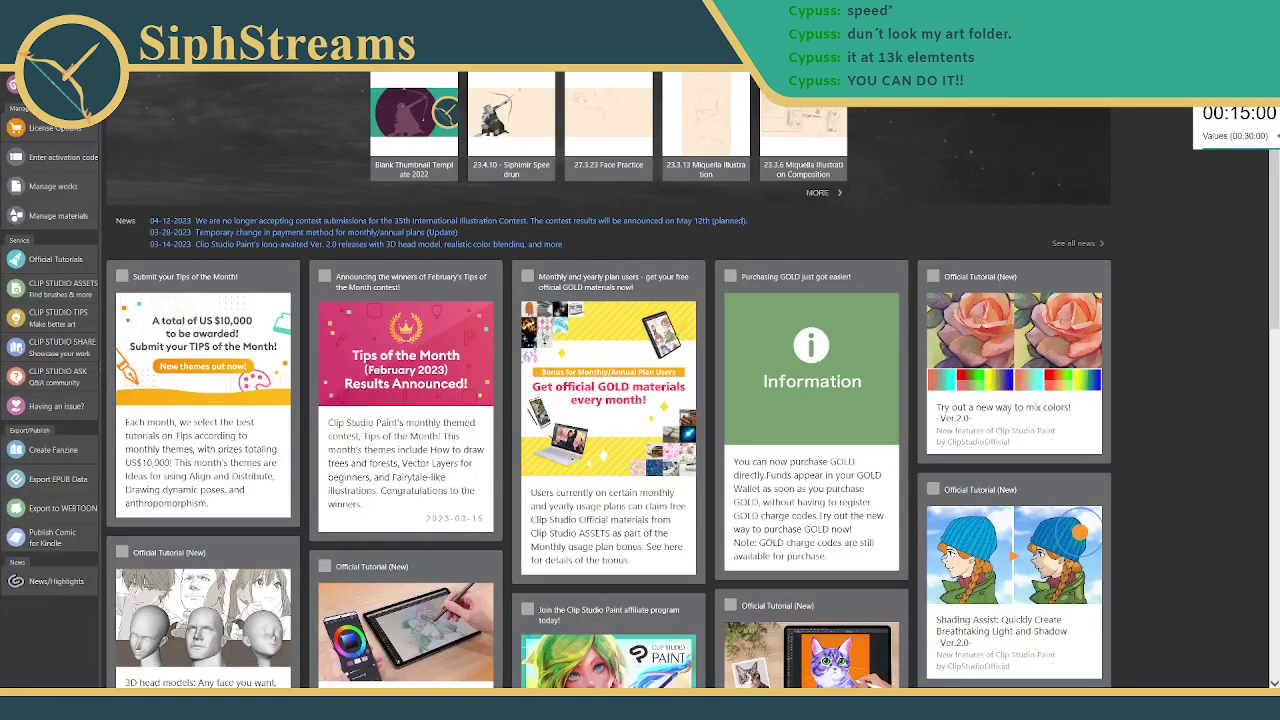
{"action": "left_click_drag", "start_coordinate": [640, 8], "coordinate": [891, 404]}
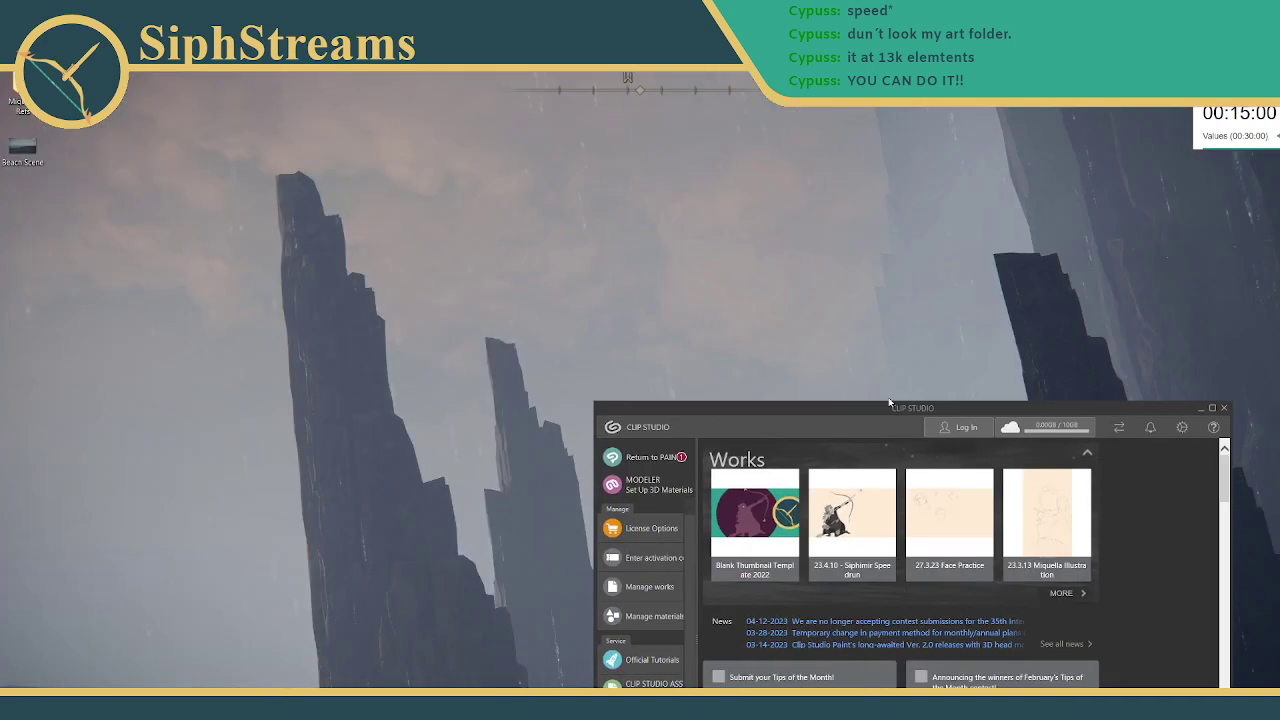
{"action": "key", "text": "alt+Tab"}
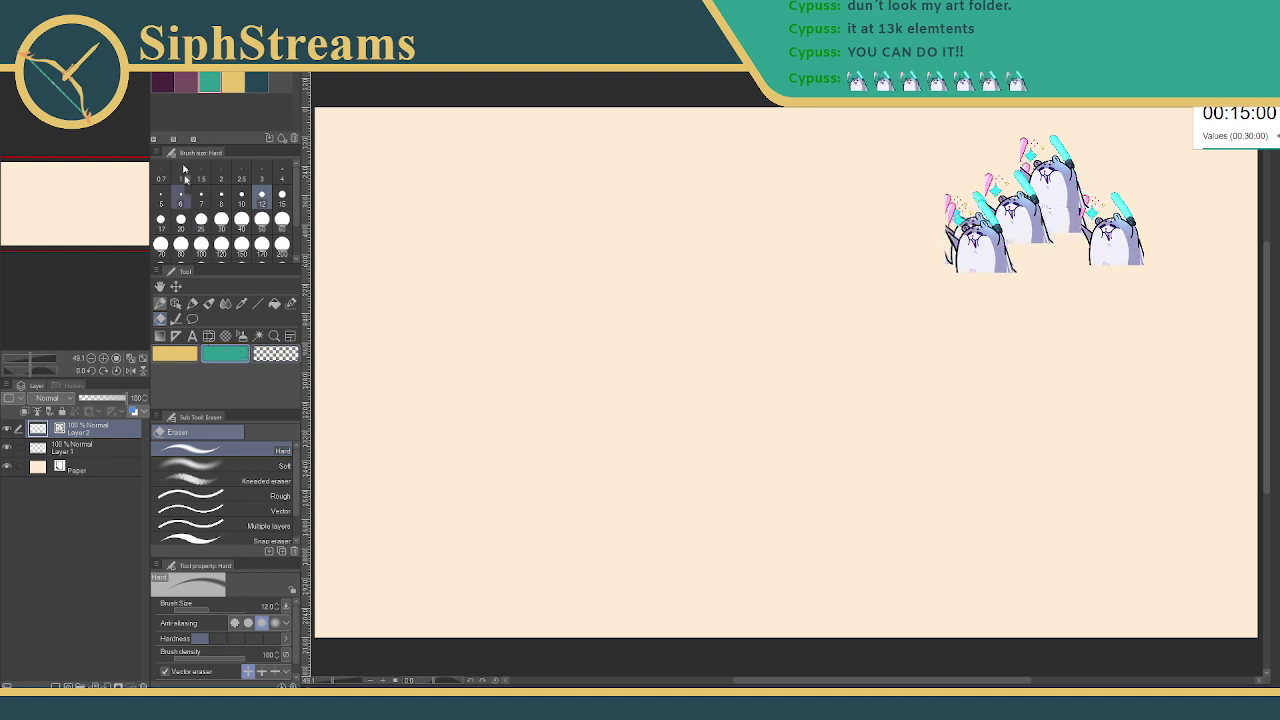
- Set the Tilt Pencil's drawing colour to hex 696969 and test it with a quick scribble, clearing it again
{"action": "left_click", "coordinate": [160, 303]}
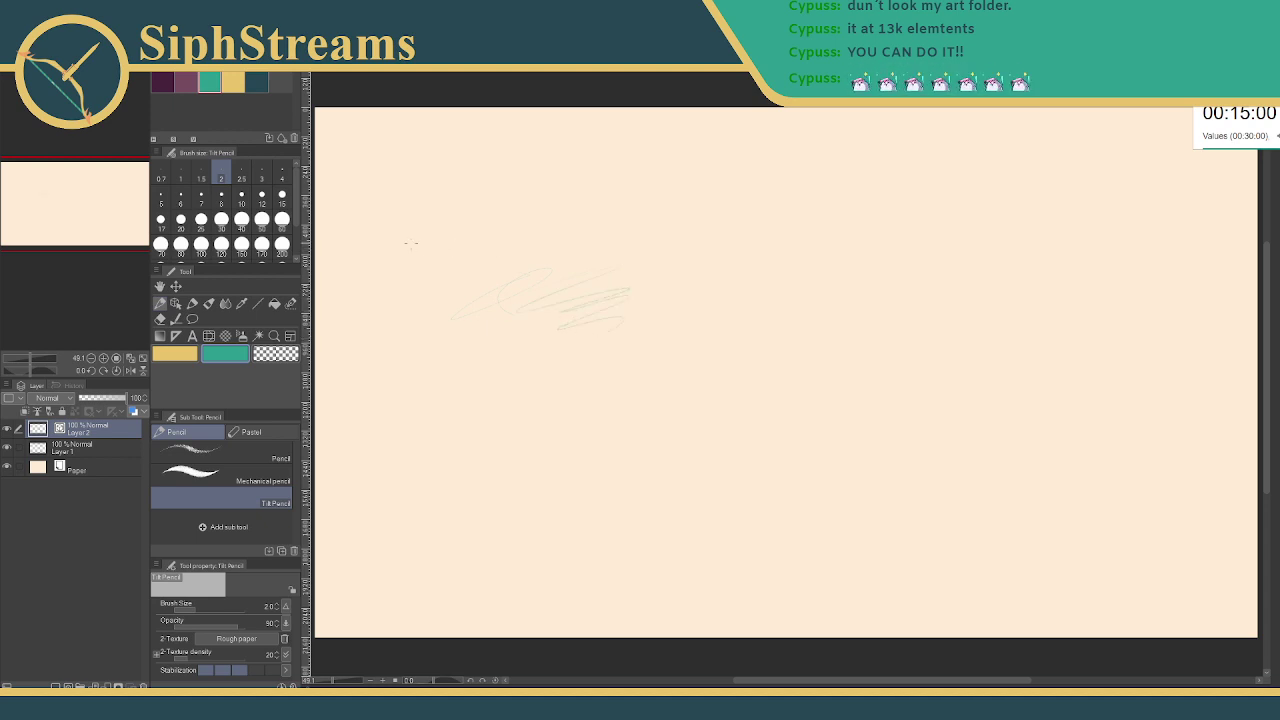
{"action": "left_click", "coordinate": [177, 356]}
{"action": "left_click", "coordinate": [1006, 373]}
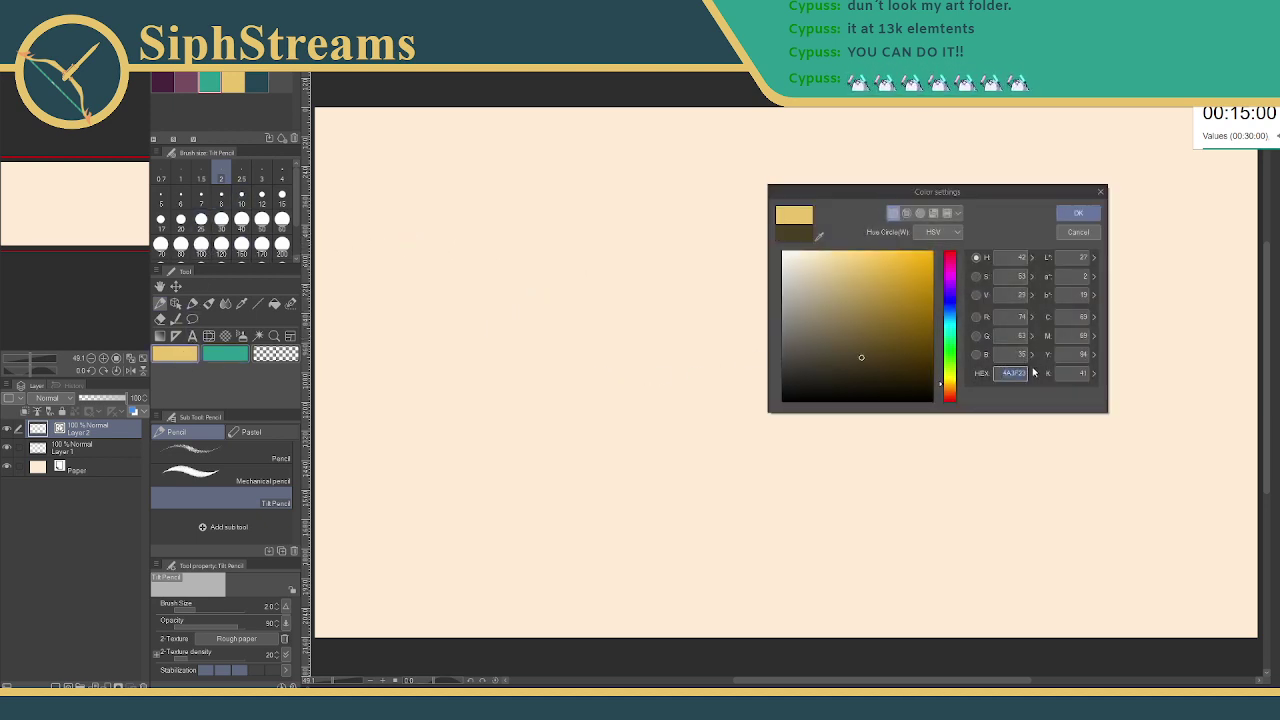
{"action": "type", "text": "696969"}
{"action": "key", "text": "Return"}
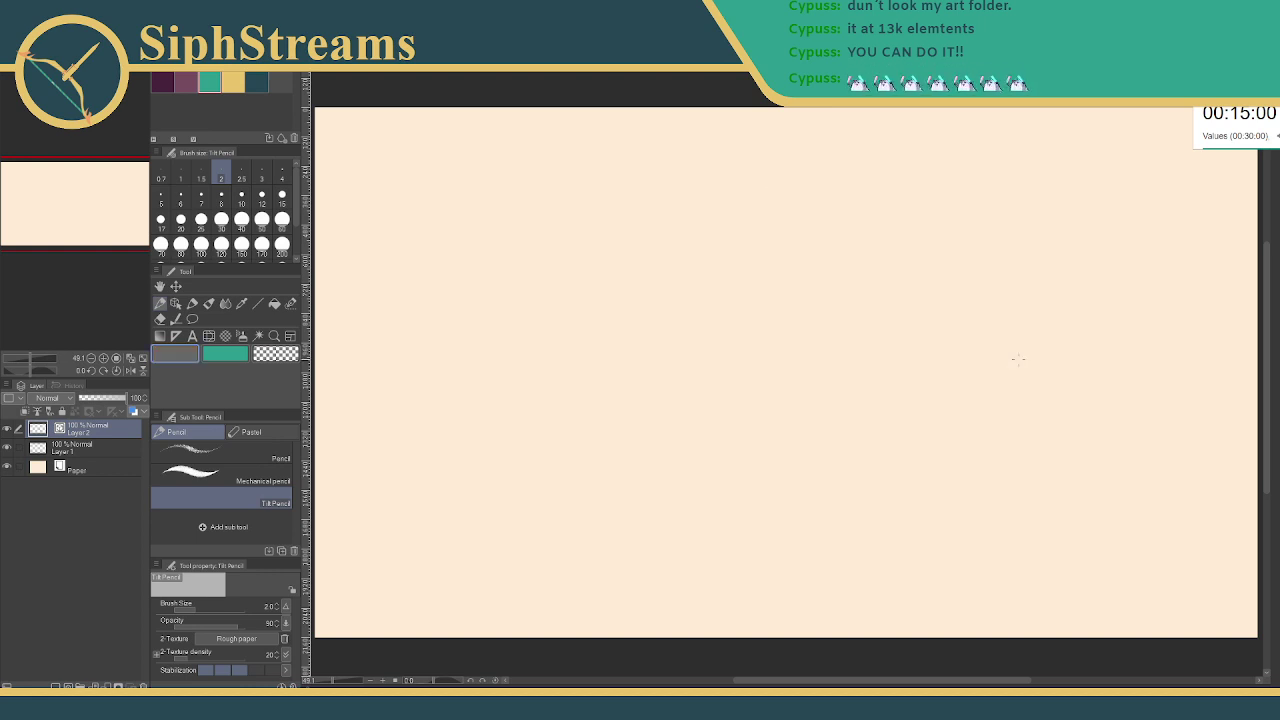
{"action": "left_click_drag", "start_coordinate": [640, 280], "coordinate": [705, 332]}
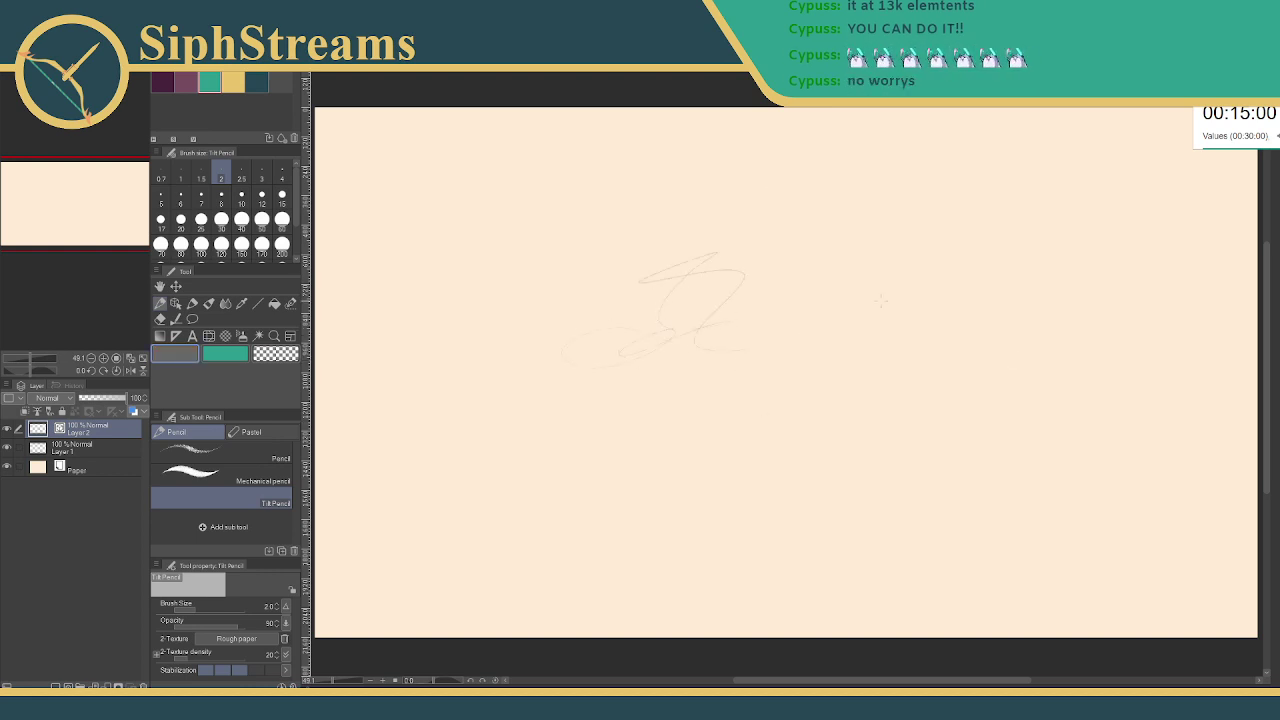
{"action": "key", "text": "Delete"}
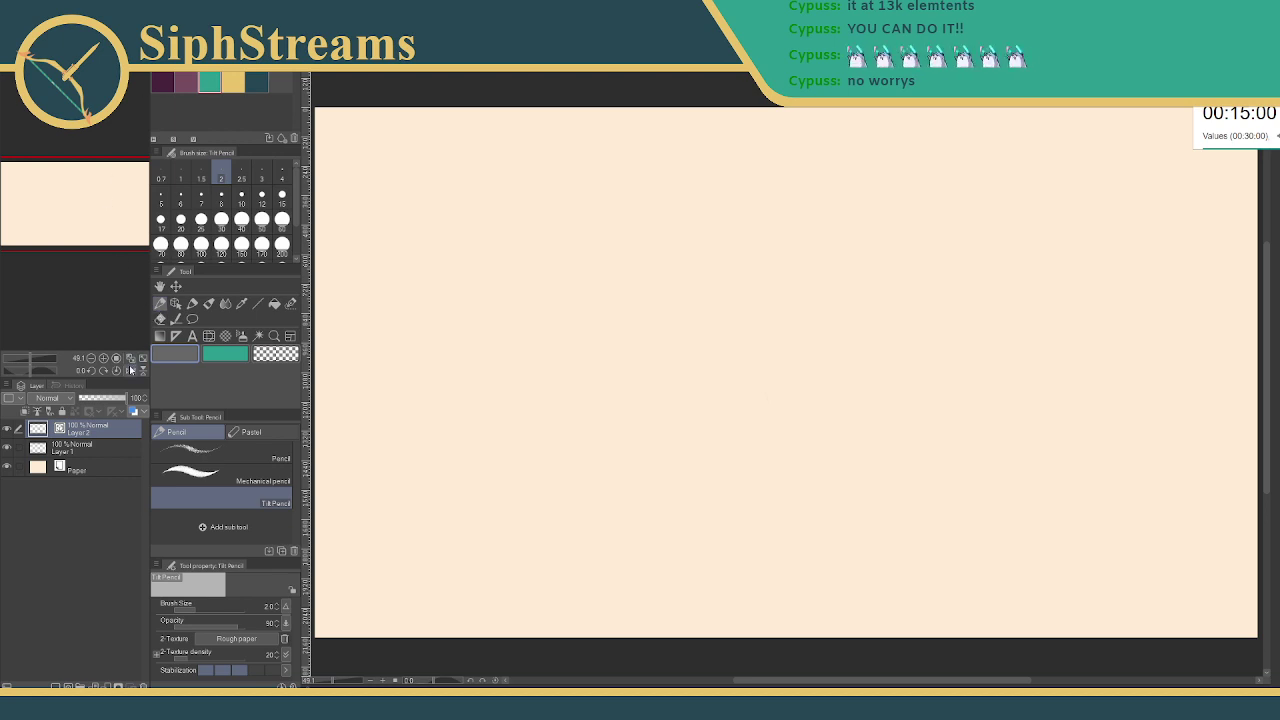
- Load the Selkie_PNG image from the Desktop as the reference picture in the sub view
{"action": "left_click", "coordinate": [117, 304]}
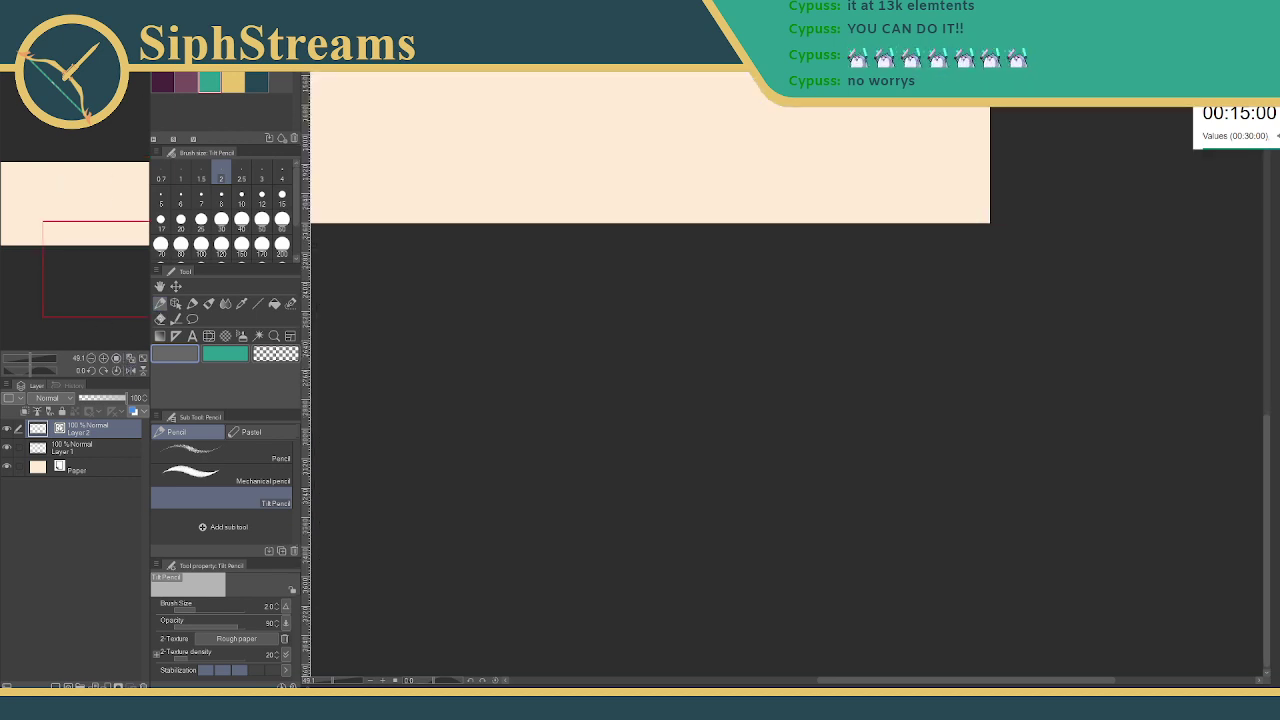
{"action": "key", "text": "ctrl+o"}
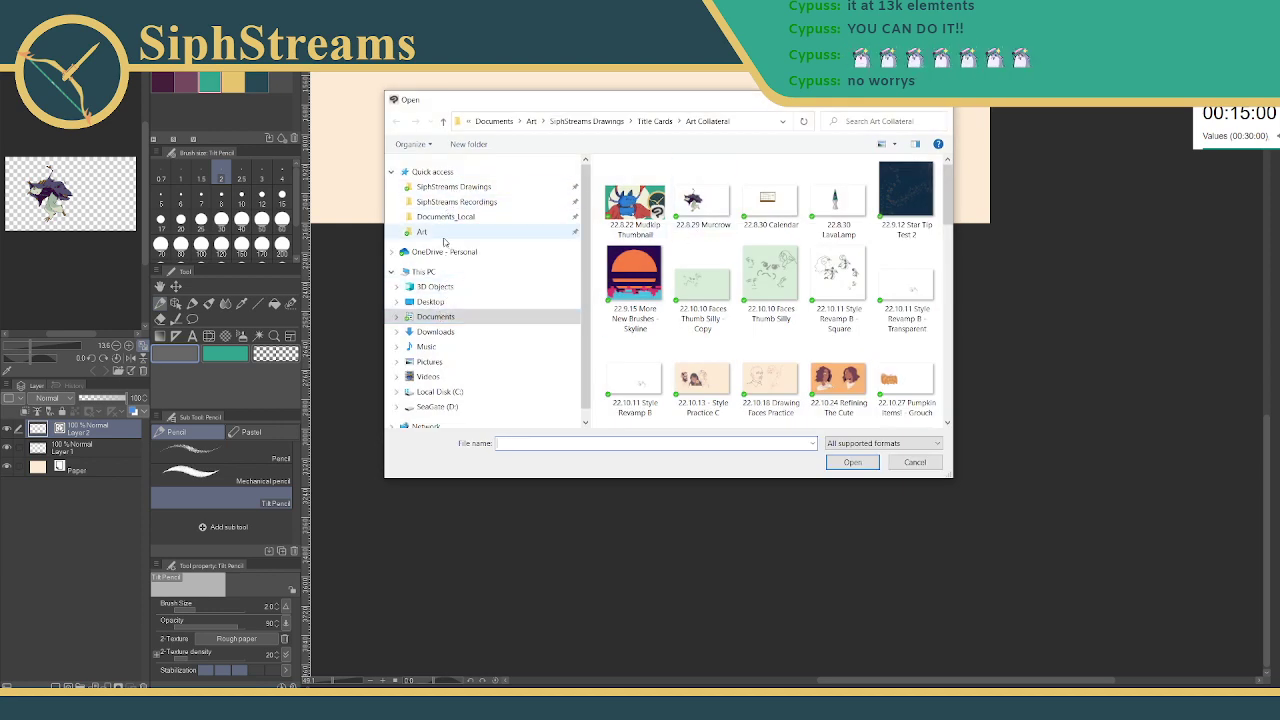
{"action": "left_click", "coordinate": [431, 301]}
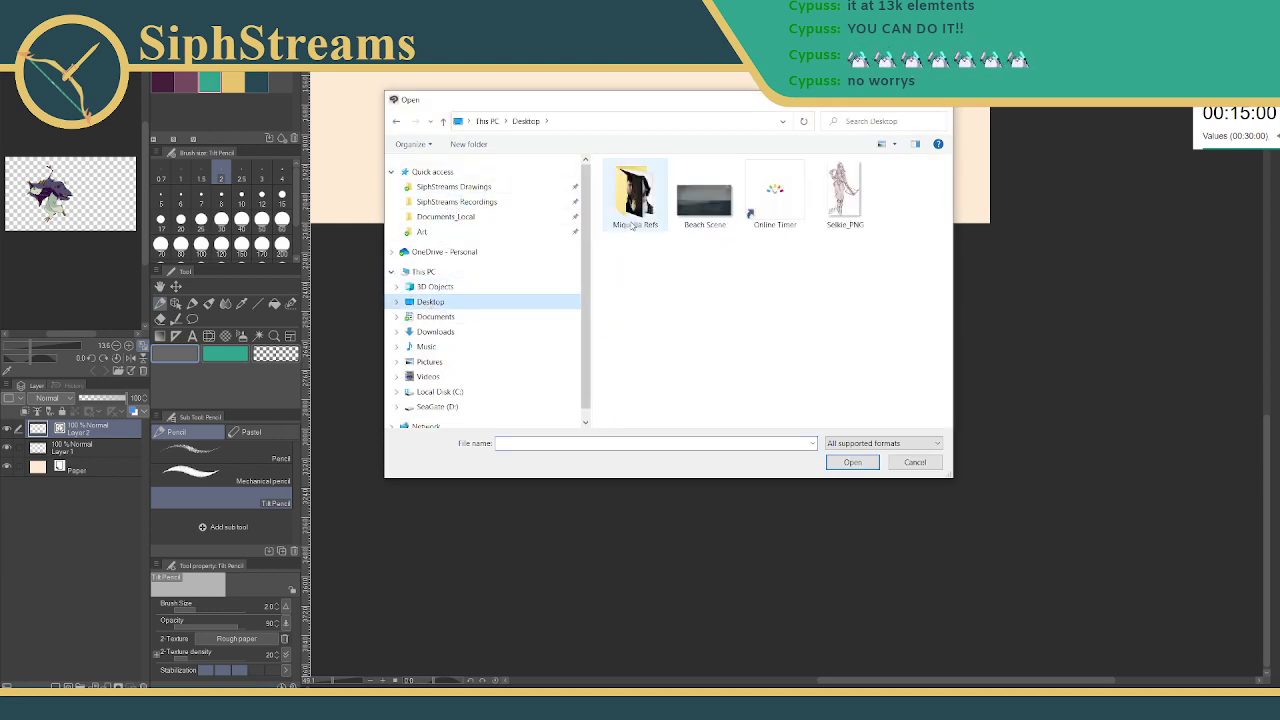
{"action": "left_click", "coordinate": [843, 195]}
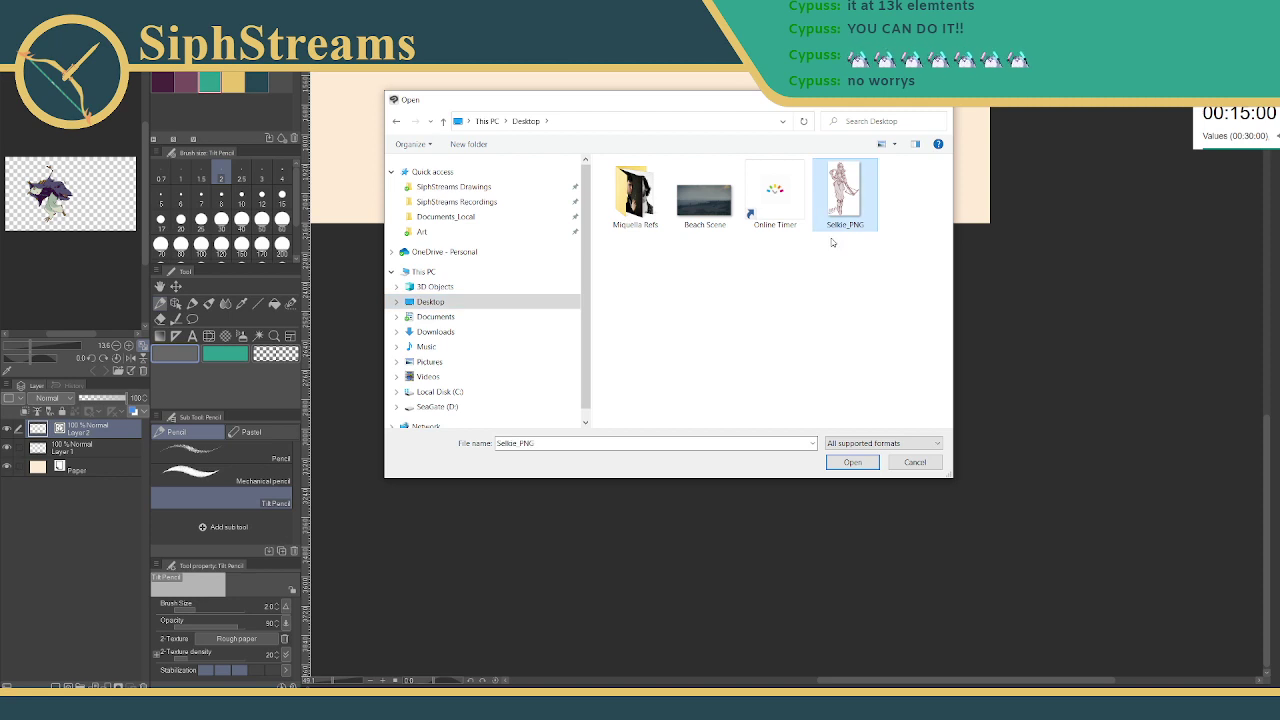
{"action": "left_click", "coordinate": [857, 465]}
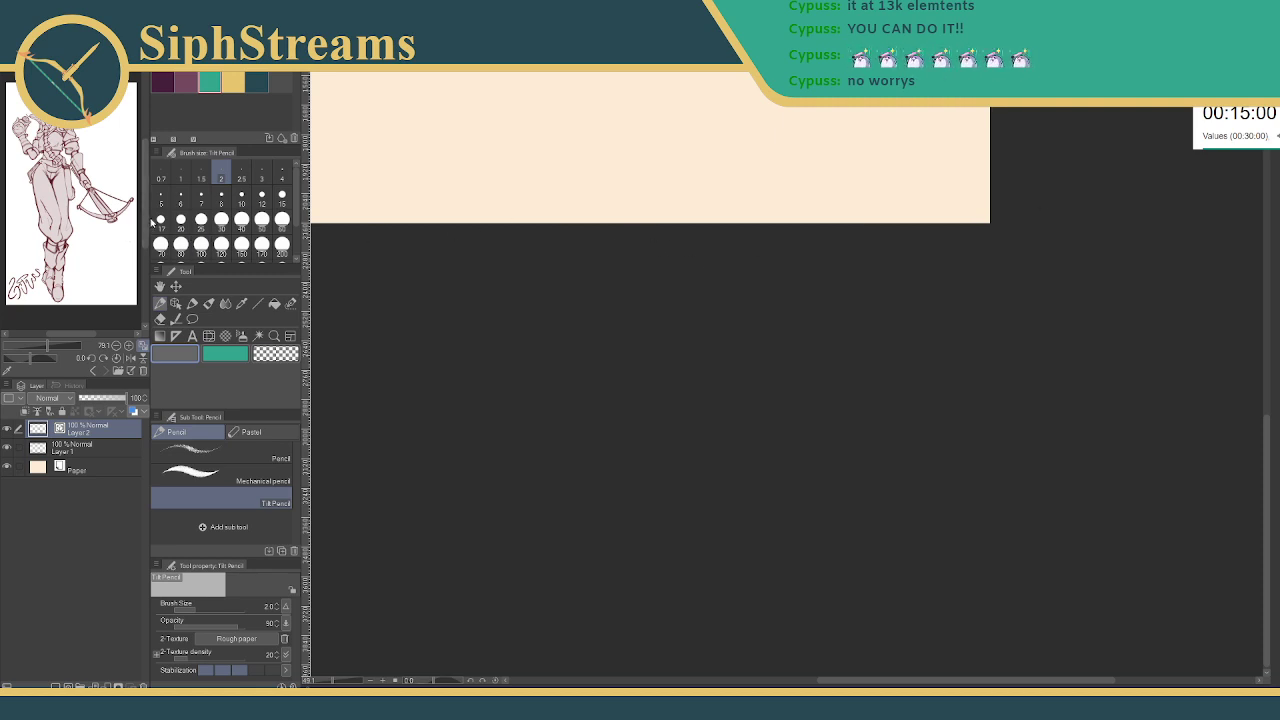
- Widen the reference palette and enlarge the reference image to 157% on the character's upper body
{"action": "left_click_drag", "start_coordinate": [149, 220], "coordinate": [237, 220]}
{"action": "scroll", "coordinate": [755, 292], "scroll_direction": "up", "scroll_amount": 1}
{"action": "left_click_drag", "start_coordinate": [755, 292], "coordinate": [955, 686]}
{"action": "scroll", "coordinate": [903, 420], "scroll_direction": "down", "scroll_amount": 3}
{"action": "scroll", "coordinate": [903, 420], "scroll_direction": "up", "scroll_amount": 2}
{"action": "left_click_drag", "start_coordinate": [831, 360], "coordinate": [808, 357]}
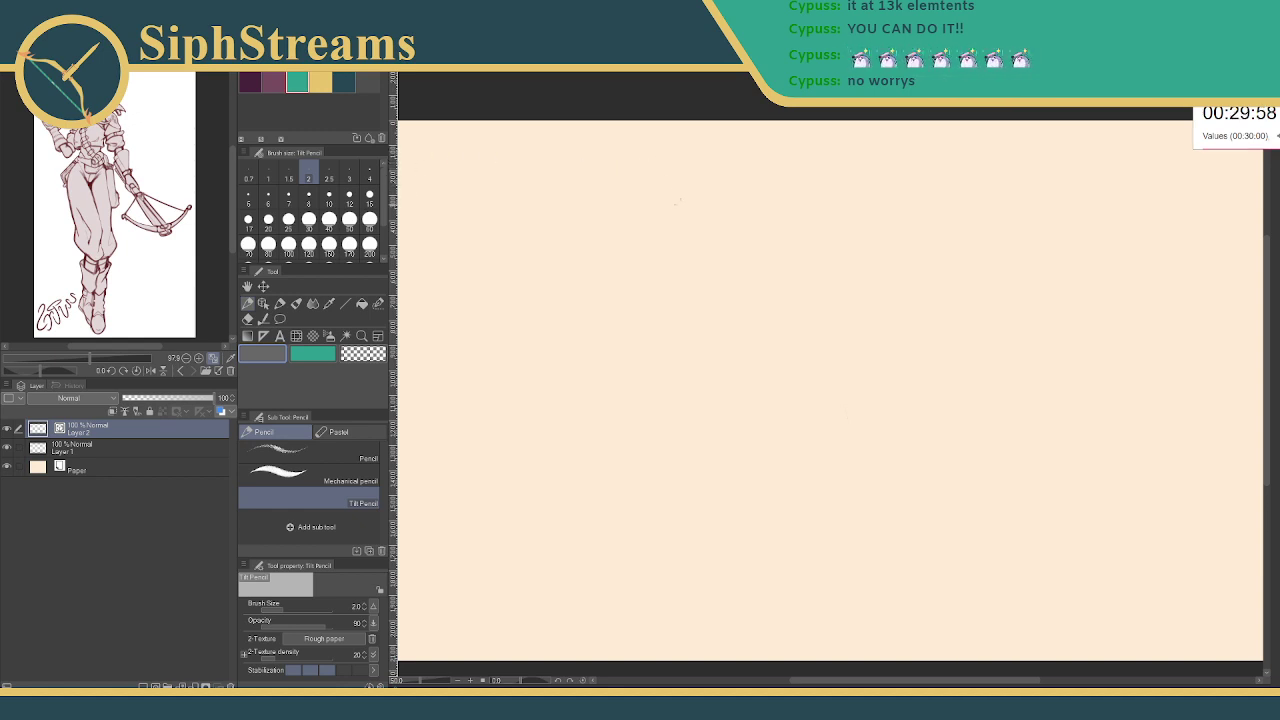
{"action": "left_click_drag", "start_coordinate": [696, 217], "coordinate": [699, 222]}
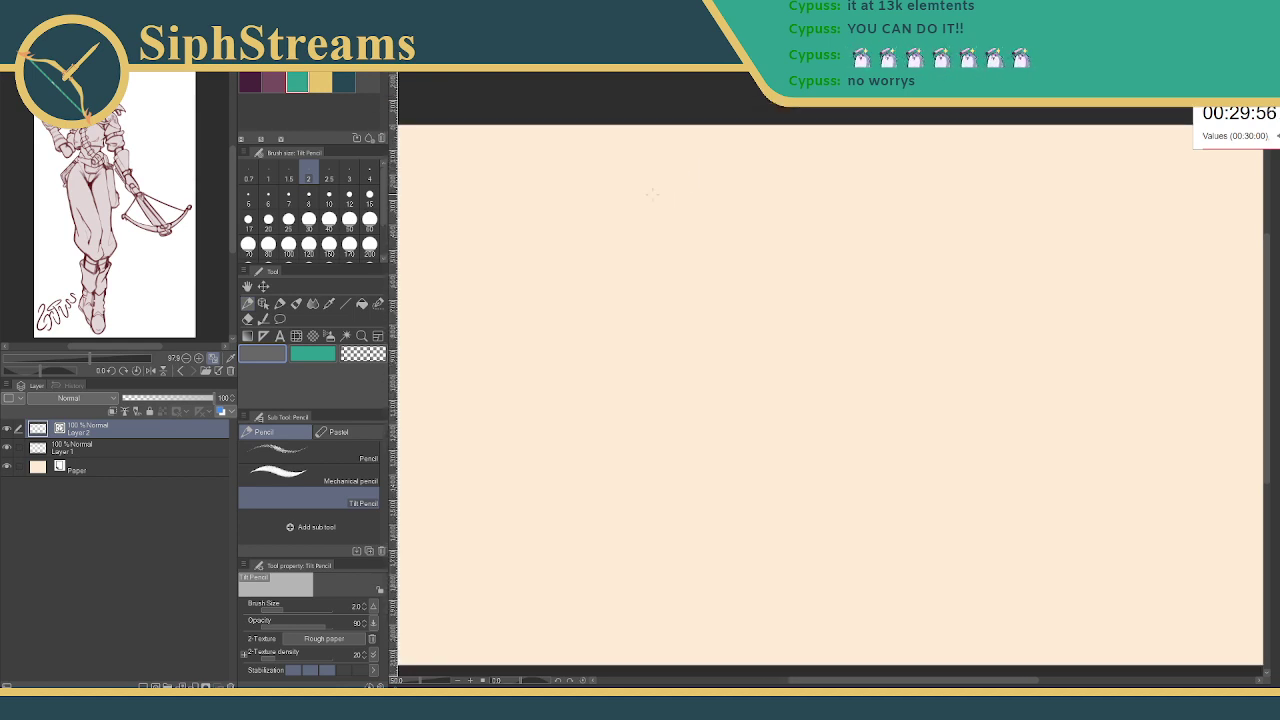
{"action": "left_click_drag", "start_coordinate": [88, 360], "coordinate": [99, 360]}
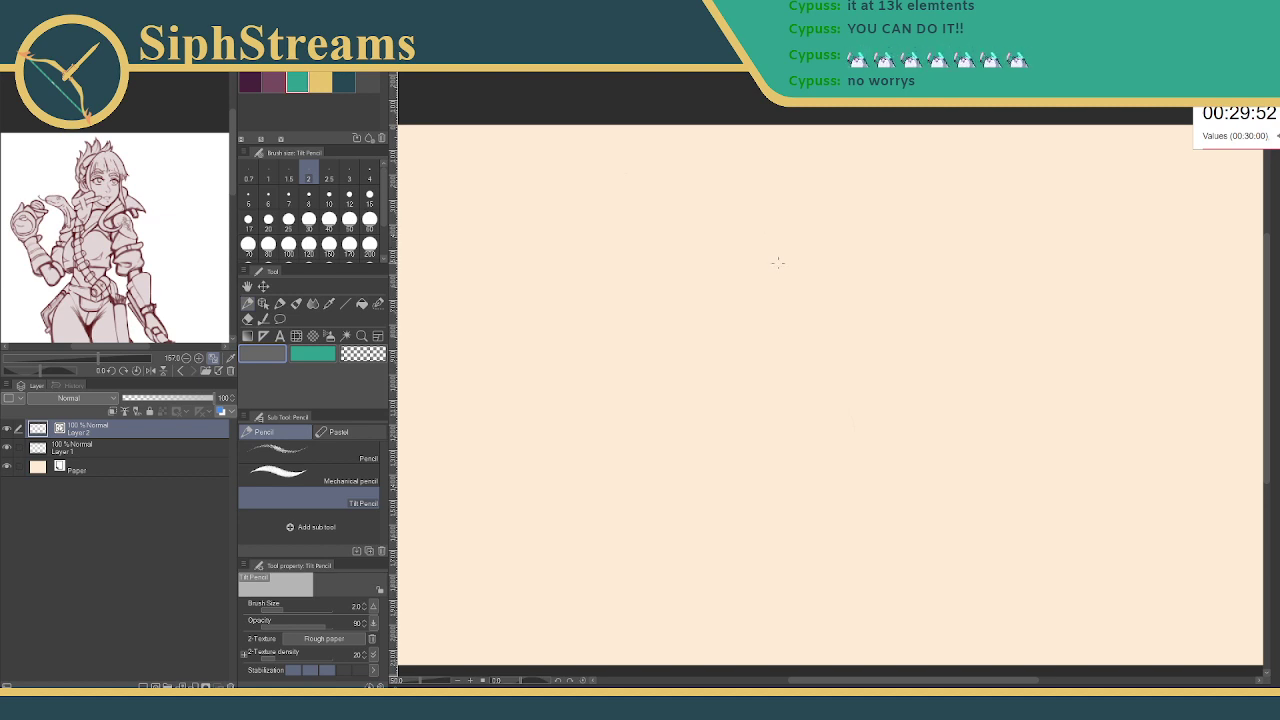
- Sketch the far side of the face, the cheek and the jawline in three-quarter view with the pencil
{"action": "mouse_move", "coordinate": [783, 286]}
{"action": "left_mouse_down"}
{"action": "mouse_move", "coordinate": [775, 268]}
{"action": "mouse_move", "coordinate": [770, 281]}
{"action": "left_mouse_up"}
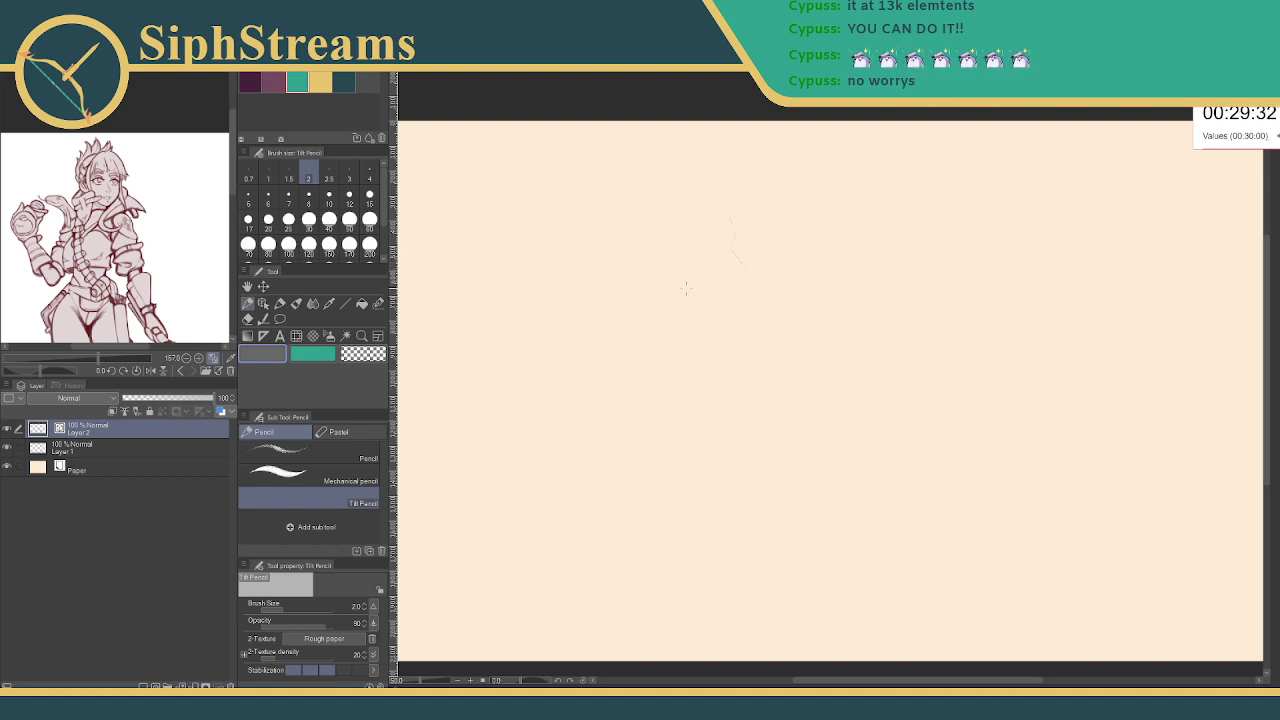
{"action": "left_click_drag", "start_coordinate": [730, 252], "coordinate": [729, 280]}
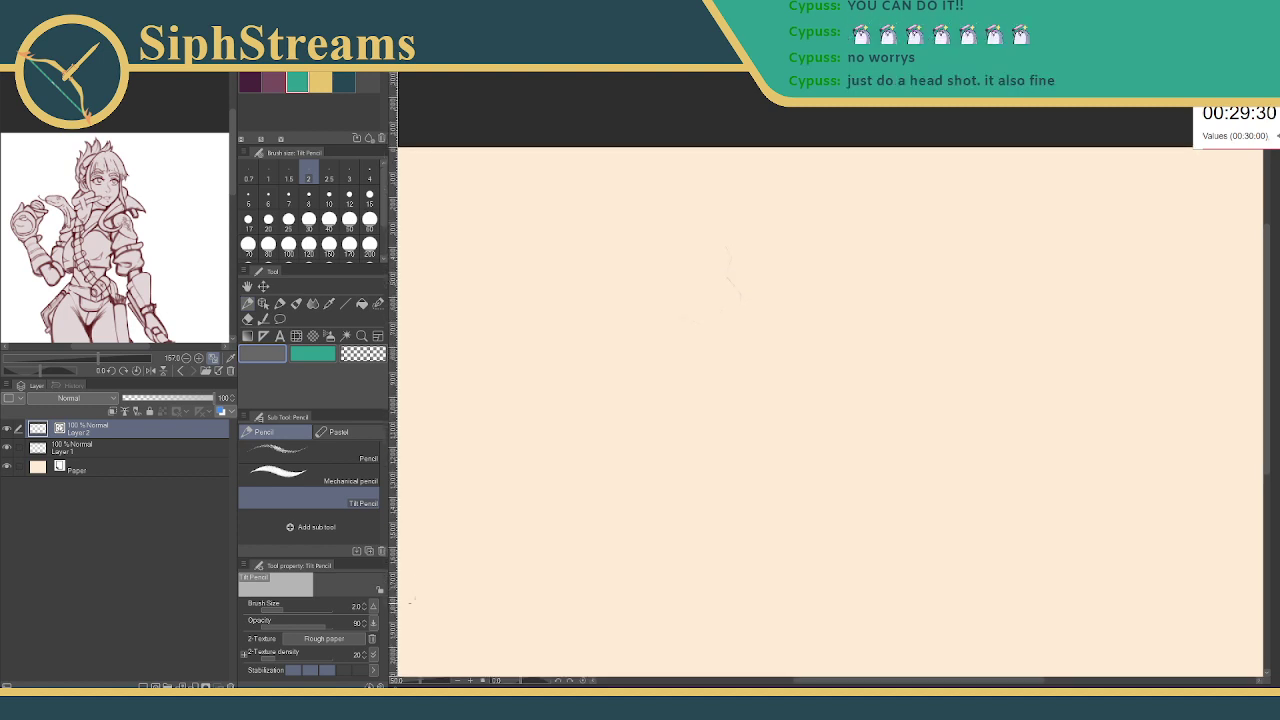
{"action": "left_click_drag", "start_coordinate": [431, 681], "coordinate": [429, 683]}
{"action": "left_click_drag", "start_coordinate": [585, 408], "coordinate": [793, 400]}
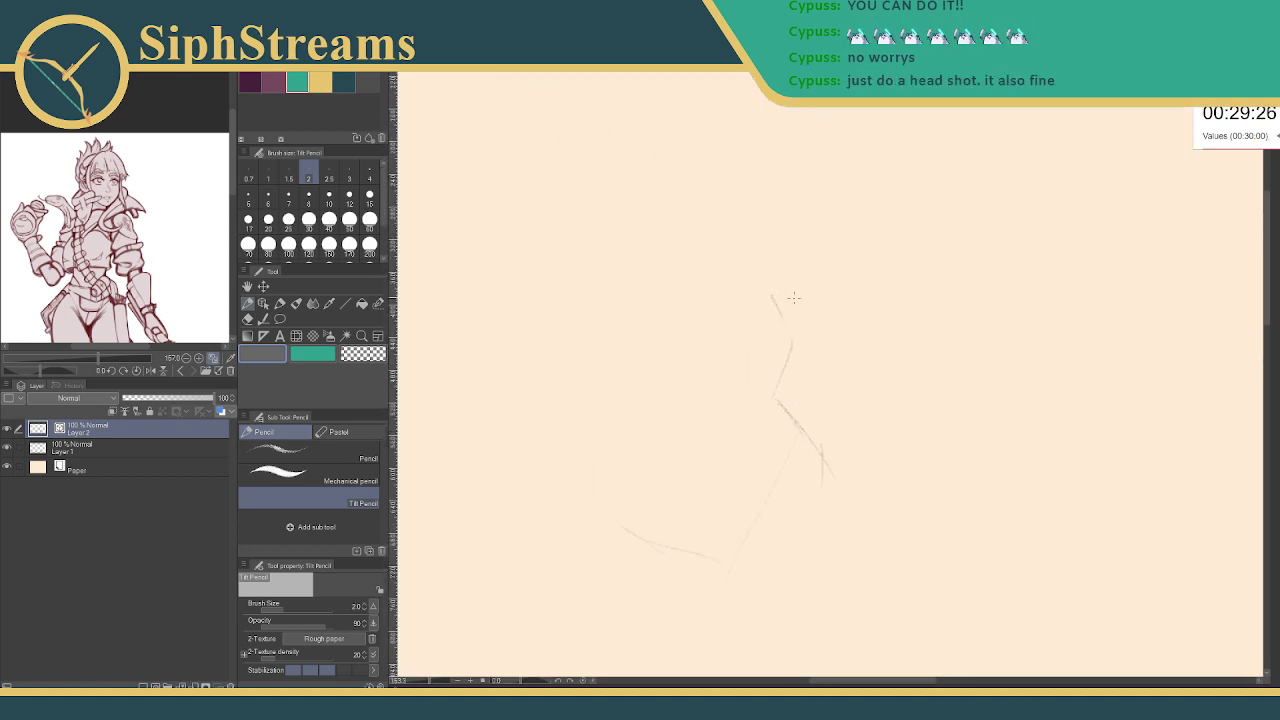
- Sketch the fringe, the outer hair outline with its top tuft, and the ear around the face
{"action": "left_click_drag", "start_coordinate": [698, 238], "coordinate": [716, 284]}
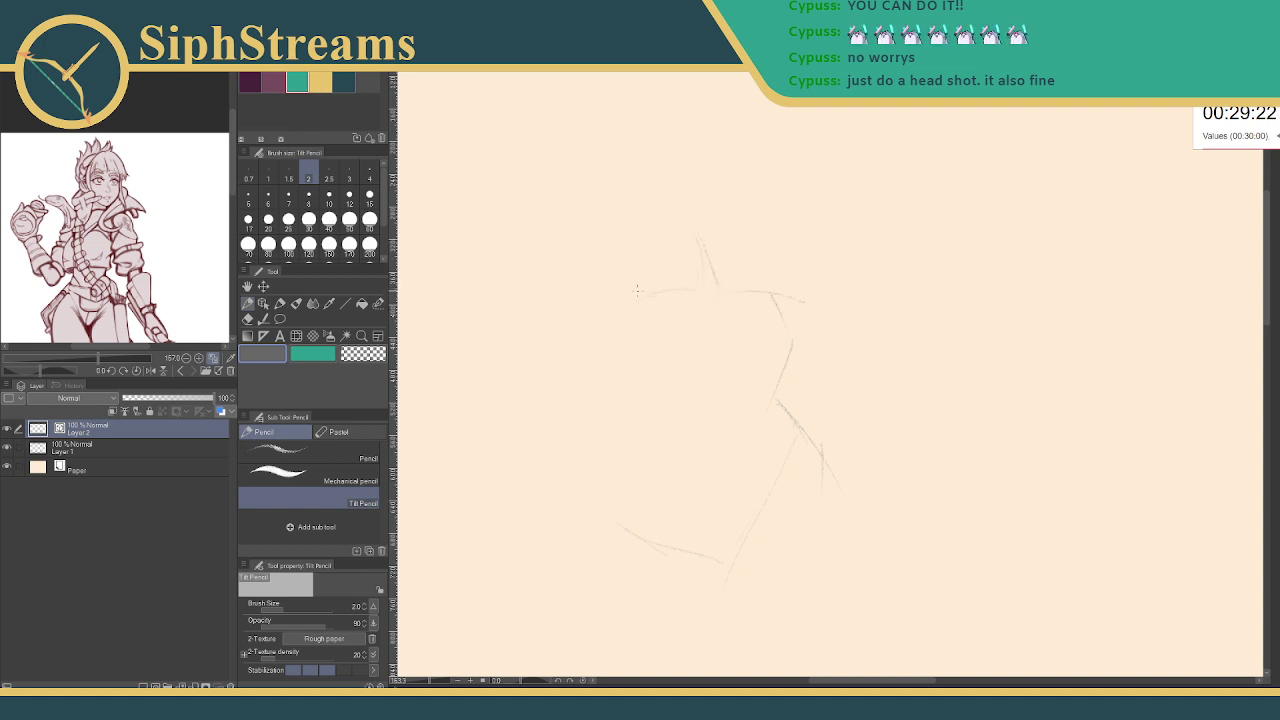
{"action": "left_click_drag", "start_coordinate": [655, 230], "coordinate": [598, 368]}
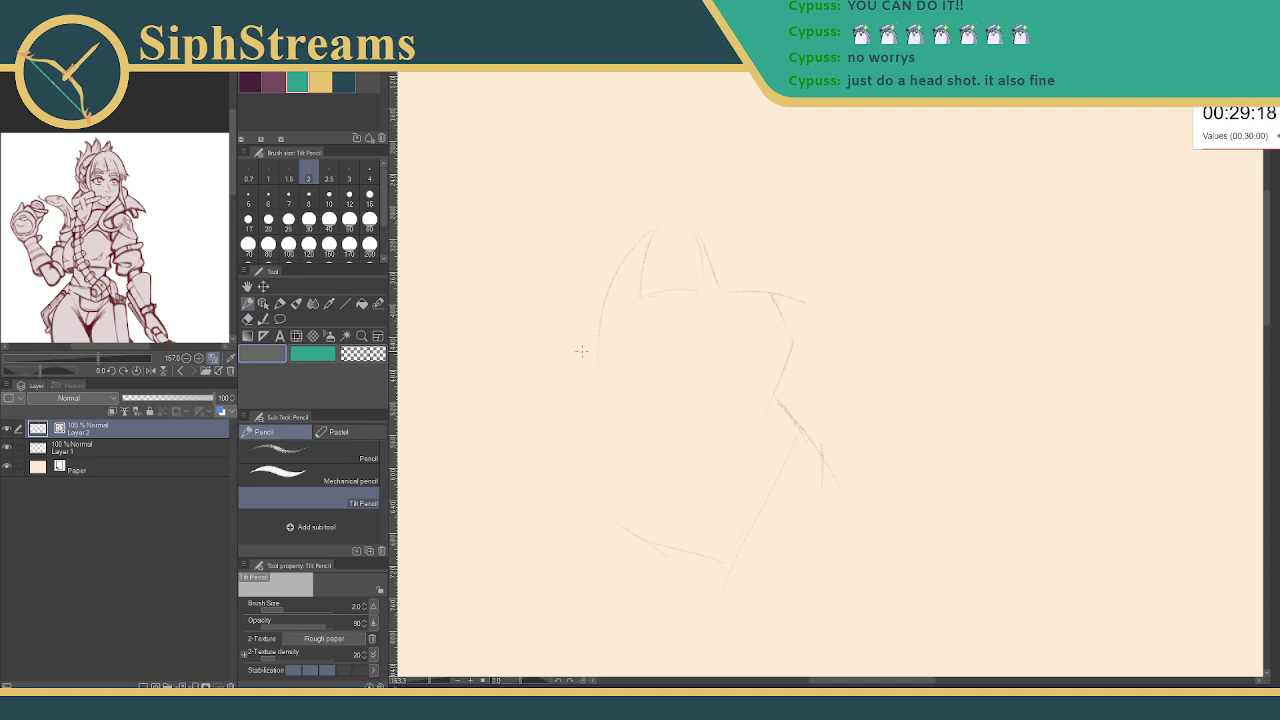
{"action": "left_click_drag", "start_coordinate": [590, 371], "coordinate": [557, 384]}
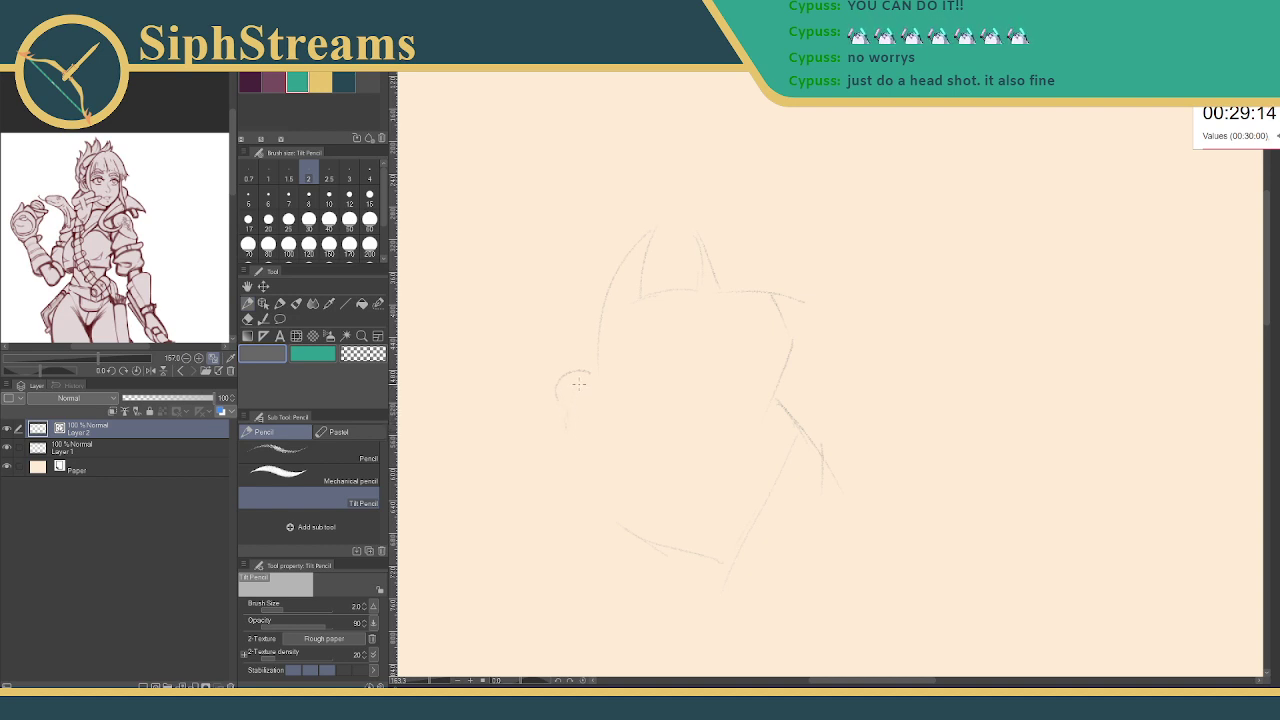
{"action": "left_click_drag", "start_coordinate": [559, 398], "coordinate": [576, 433]}
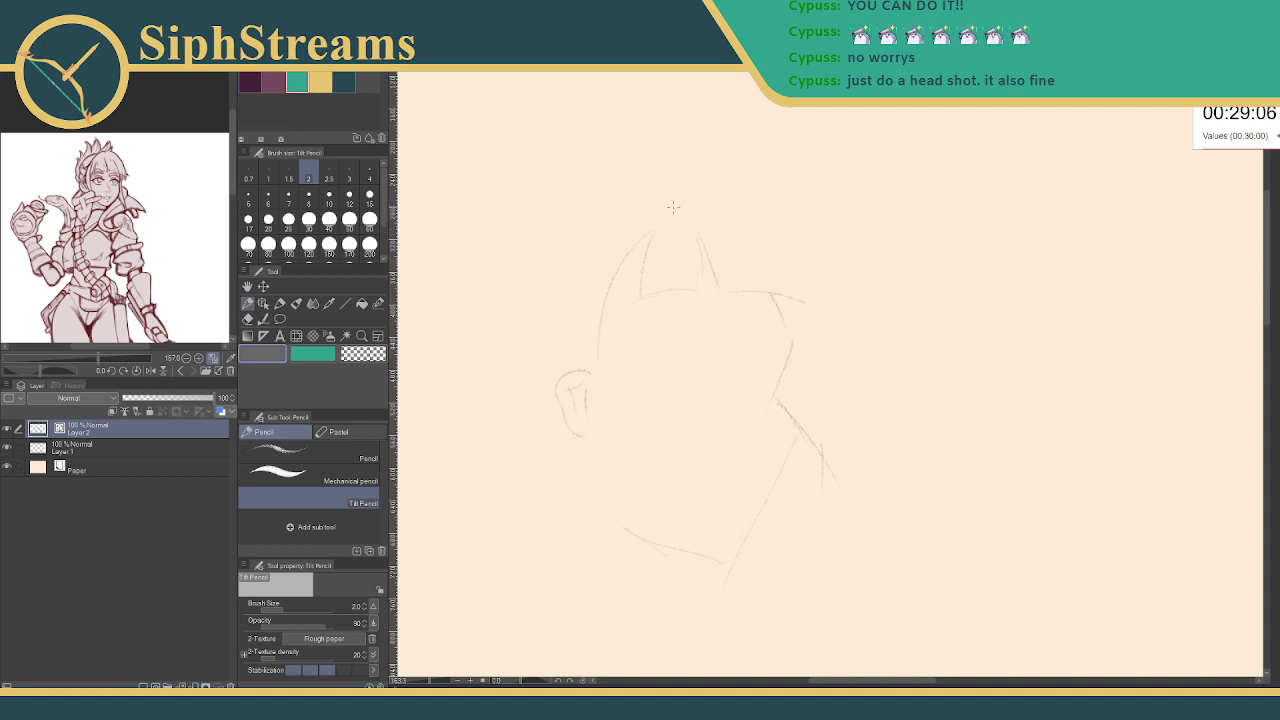
{"action": "left_click_drag", "start_coordinate": [720, 196], "coordinate": [758, 212]}
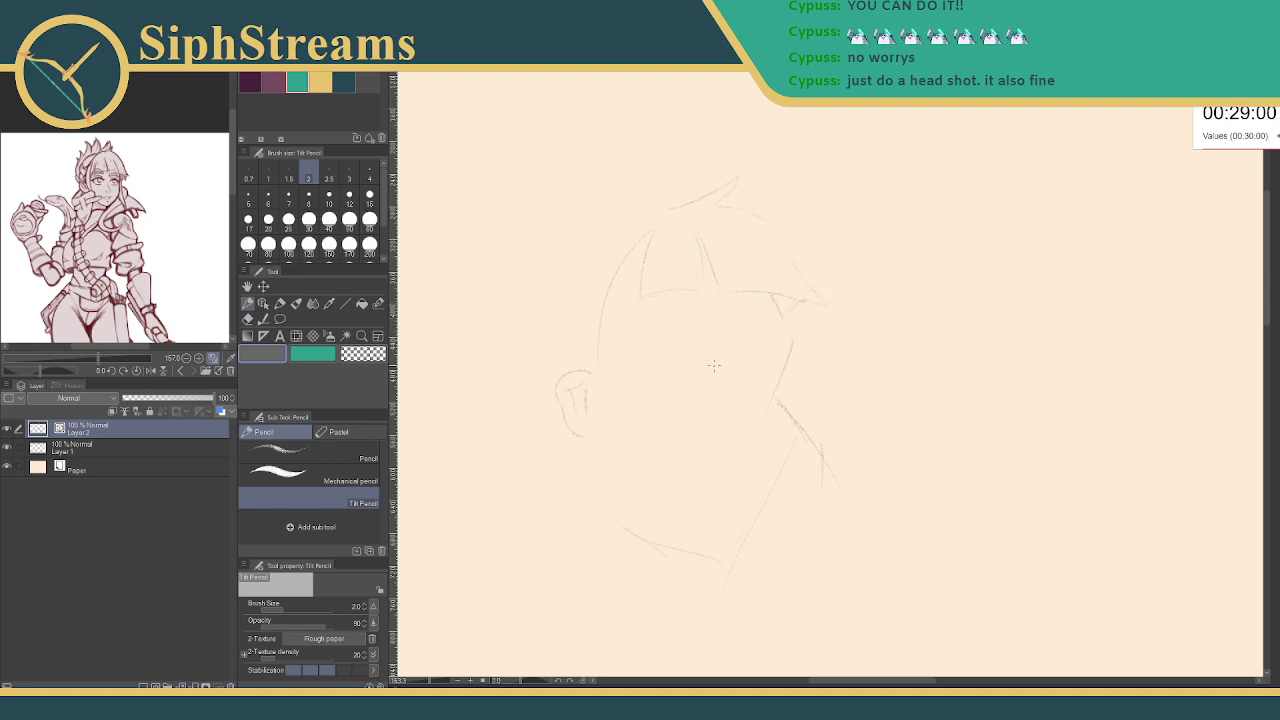
- Sketch the nose, both eye outlines and the eyebrows inside the face
{"action": "mouse_move", "coordinate": [714, 362]}
{"action": "left_mouse_down"}
{"action": "mouse_move", "coordinate": [712, 390]}
{"action": "mouse_move", "coordinate": [732, 406]}
{"action": "left_mouse_up"}
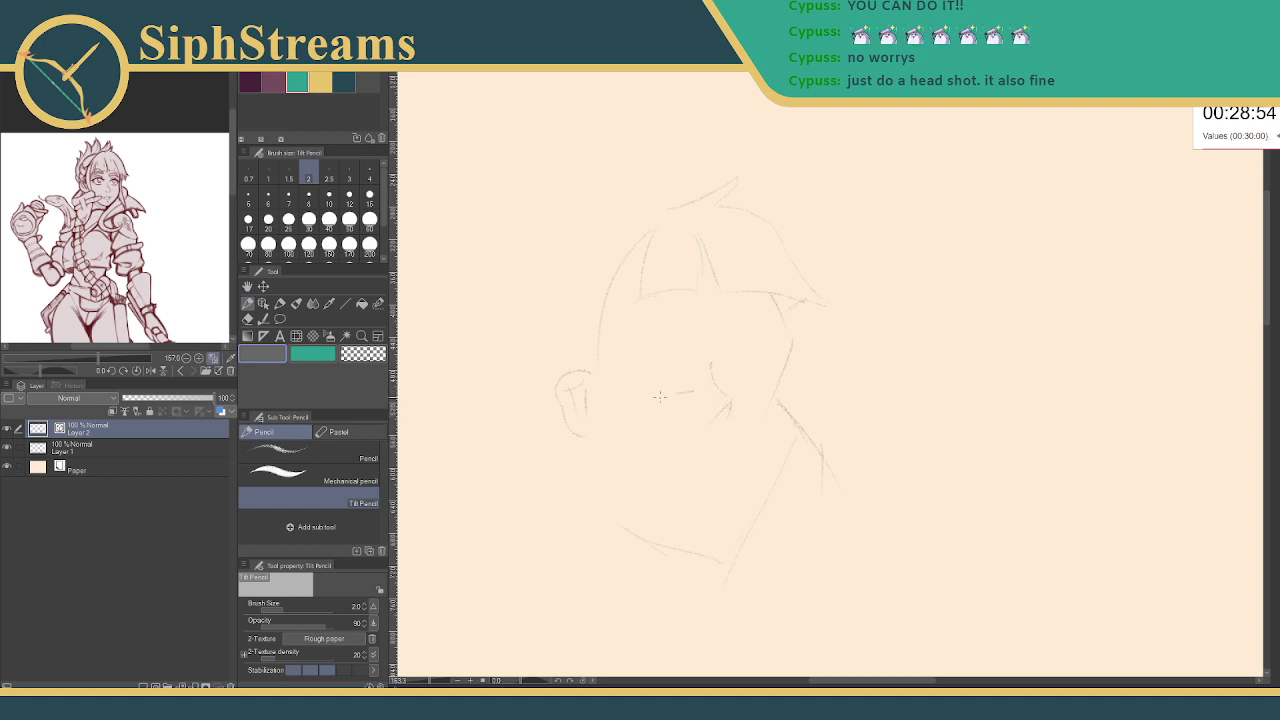
{"action": "left_click_drag", "start_coordinate": [661, 397], "coordinate": [694, 390]}
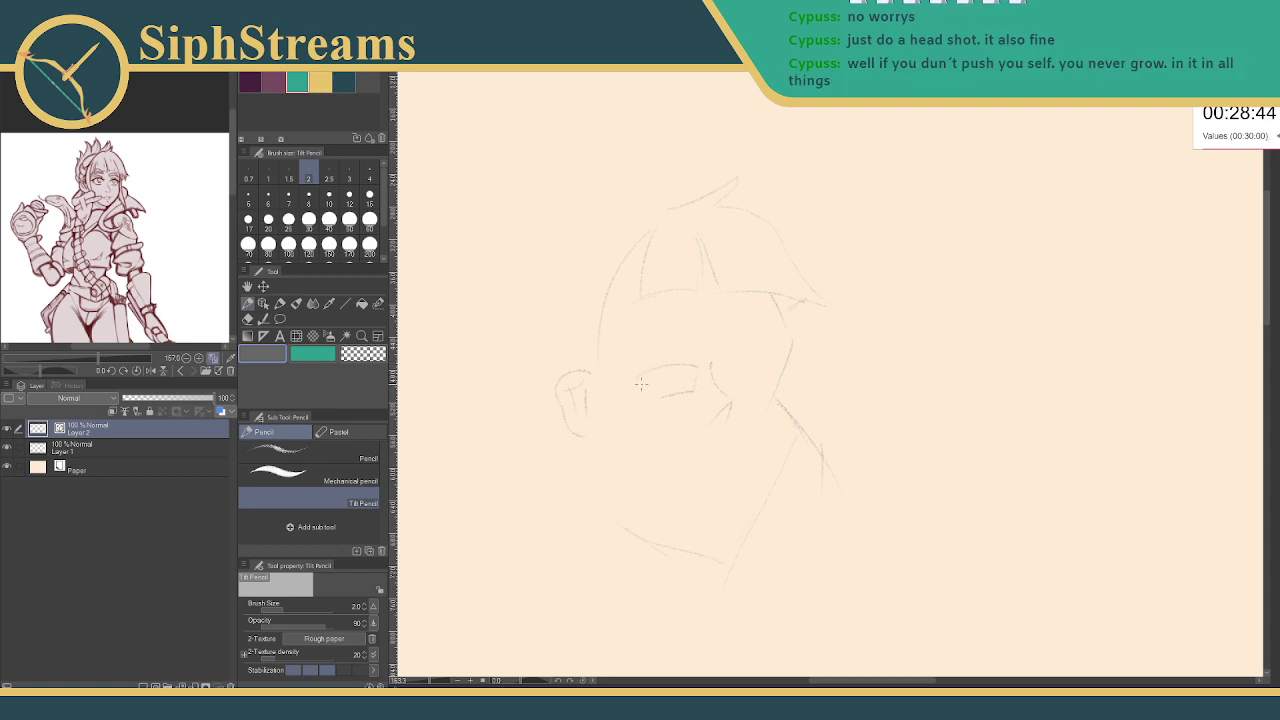
{"action": "left_click_drag", "start_coordinate": [641, 384], "coordinate": [652, 387]}
- Trim stray lines around the far eye with the Vector eraser and pencil in both irises
{"action": "key", "text": "e"}
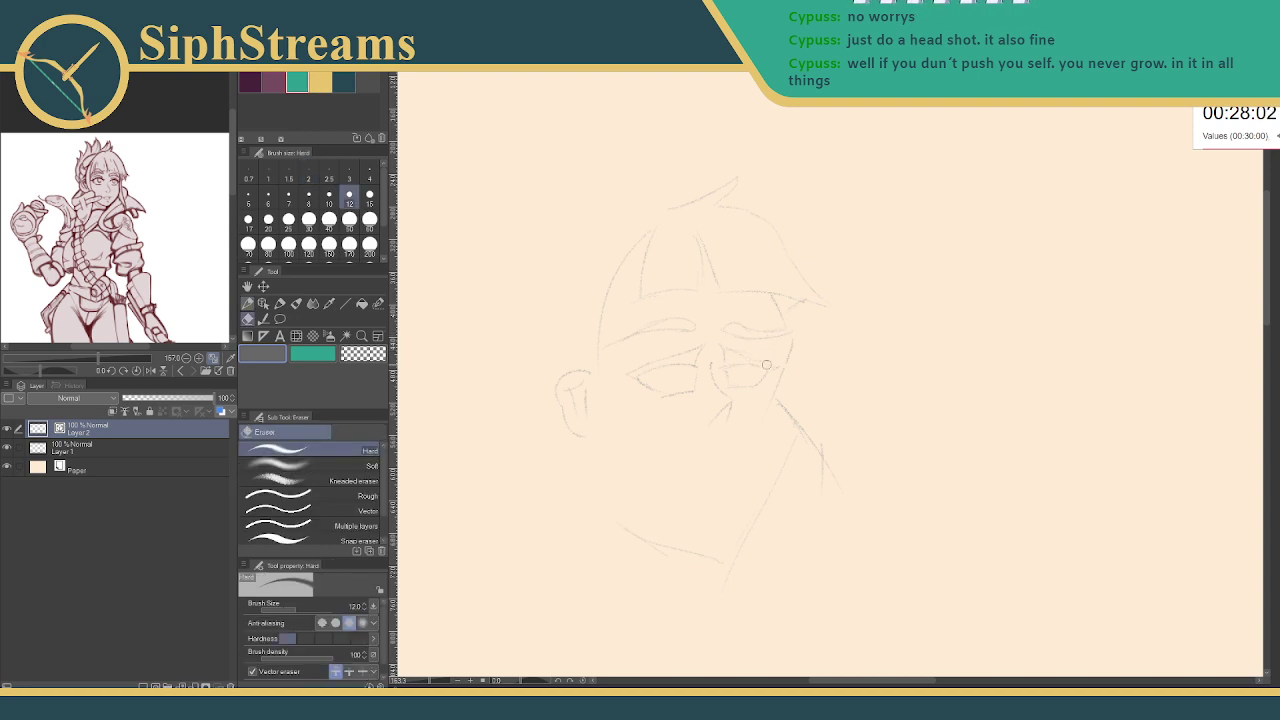
{"action": "left_click", "coordinate": [334, 512]}
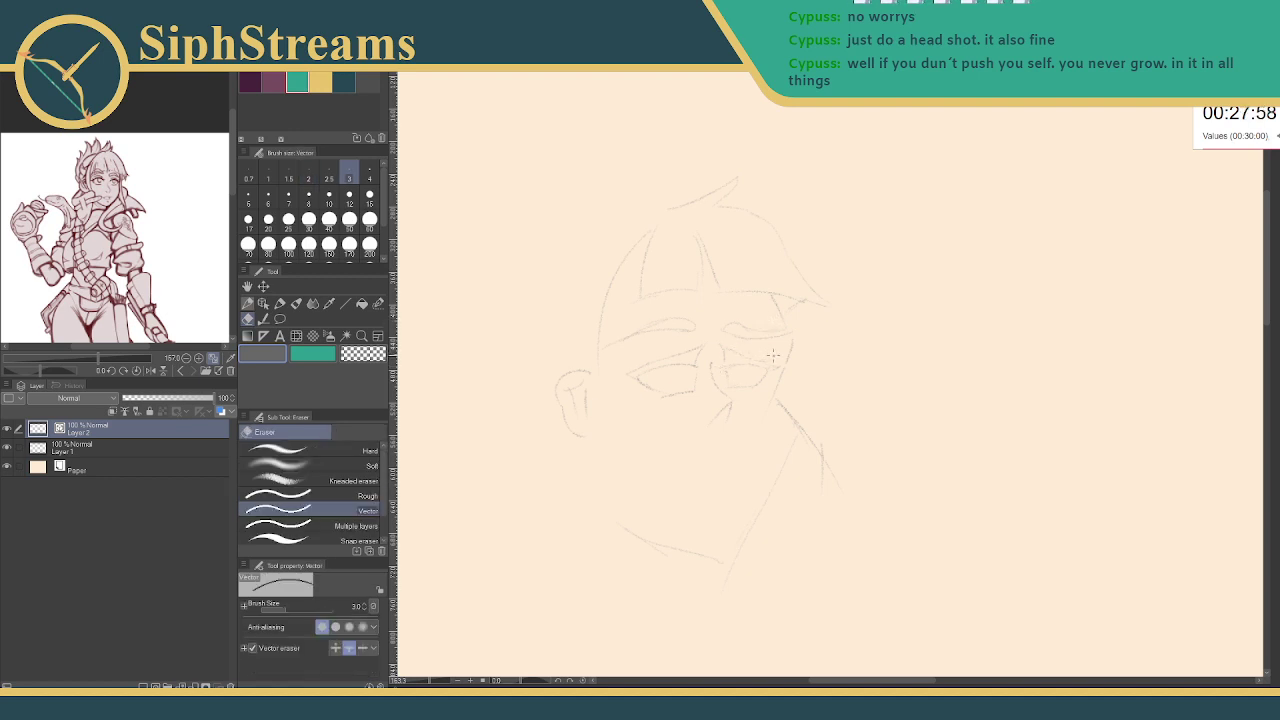
{"action": "key", "text": "p"}
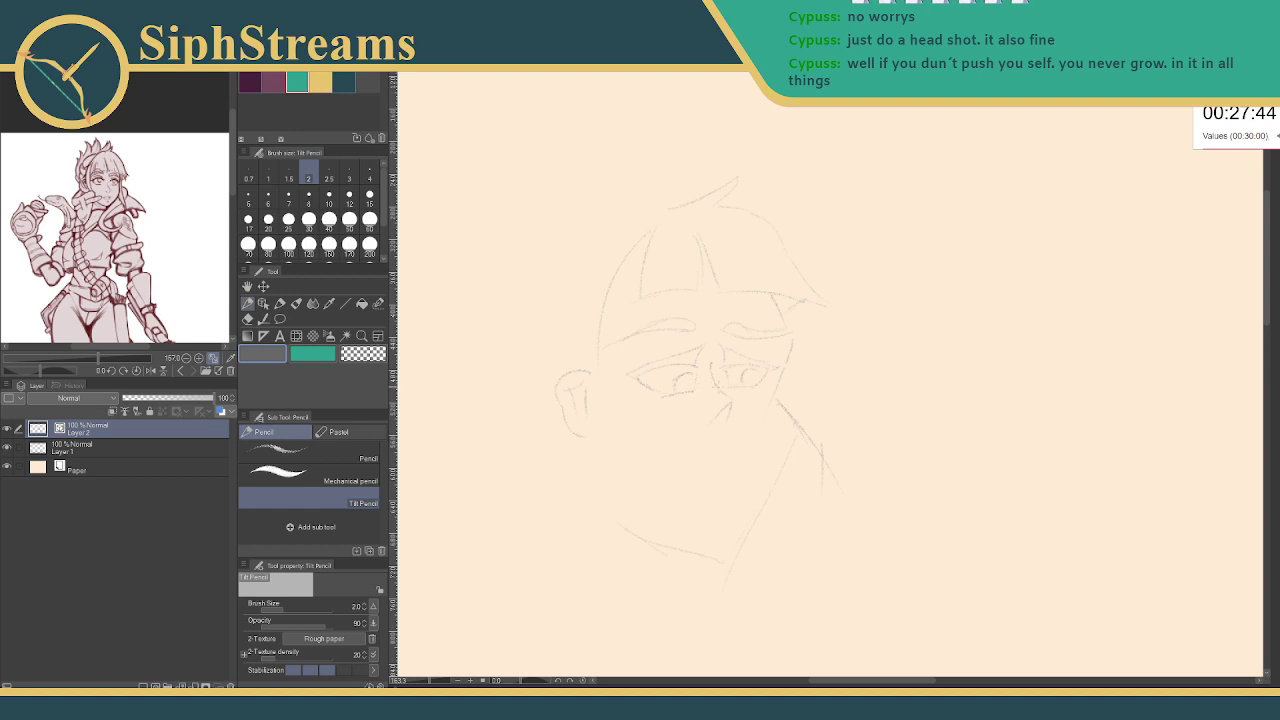
- Erase the overshooting far cheek line and redraw the contour from the cheek down to the jaw
{"action": "key", "text": "e"}
{"action": "left_click", "coordinate": [800, 428]}
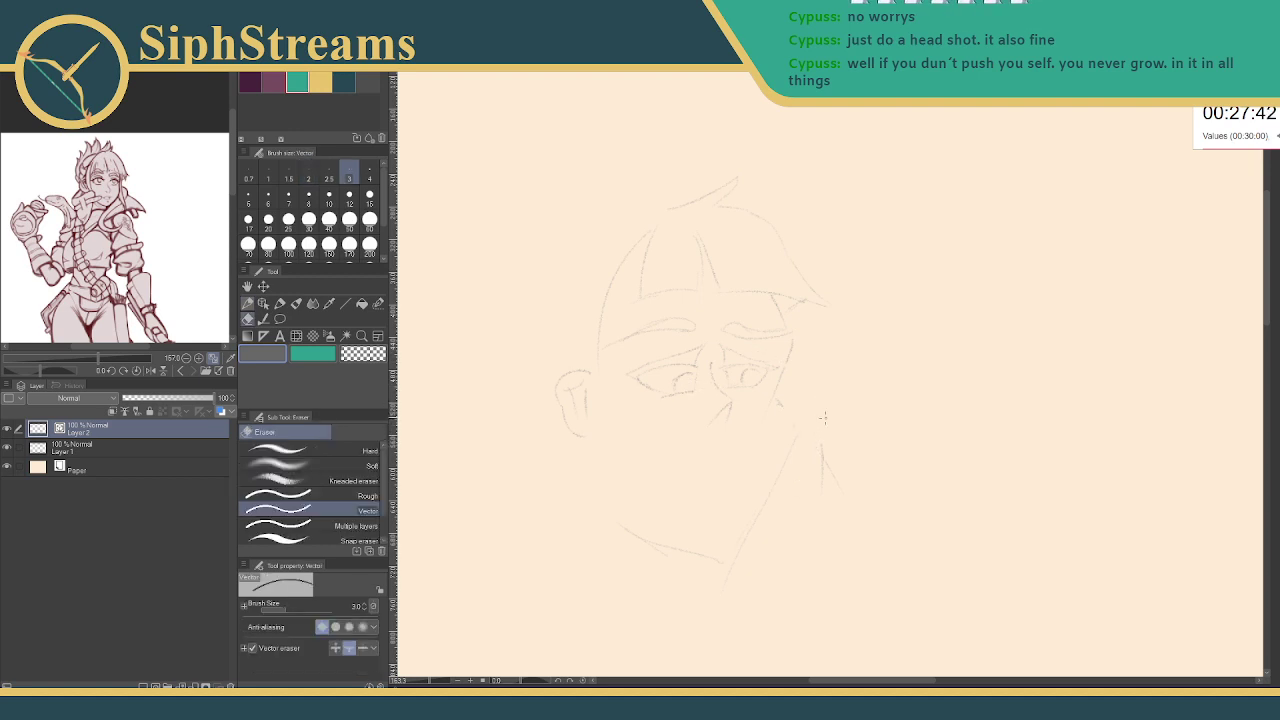
{"action": "key", "text": "p"}
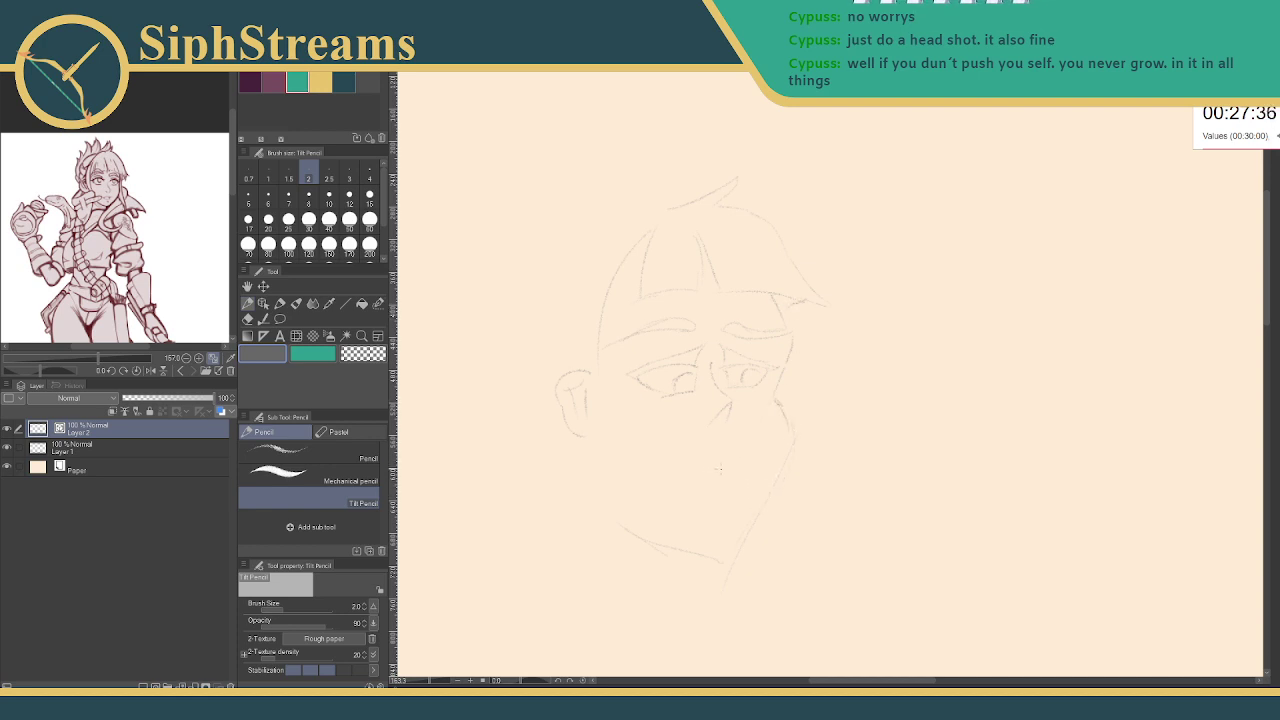
{"action": "left_click_drag", "start_coordinate": [784, 418], "coordinate": [750, 500]}
{"action": "key", "text": "e"}
{"action": "key", "text": "p"}
- Try to sketch a mouth line below the nose
{"action": "key", "text": "ctrl+z"}
{"action": "left_click_drag", "start_coordinate": [674, 441], "coordinate": [743, 449]}
{"action": "key", "text": "ctrl+z"}
{"action": "left_click_drag", "start_coordinate": [676, 458], "coordinate": [745, 472]}
- Erase the old jaw lines with the Vector eraser, redraw a shorter jaw and chin, and reinforce the far cheek contour
{"action": "key", "text": "e"}
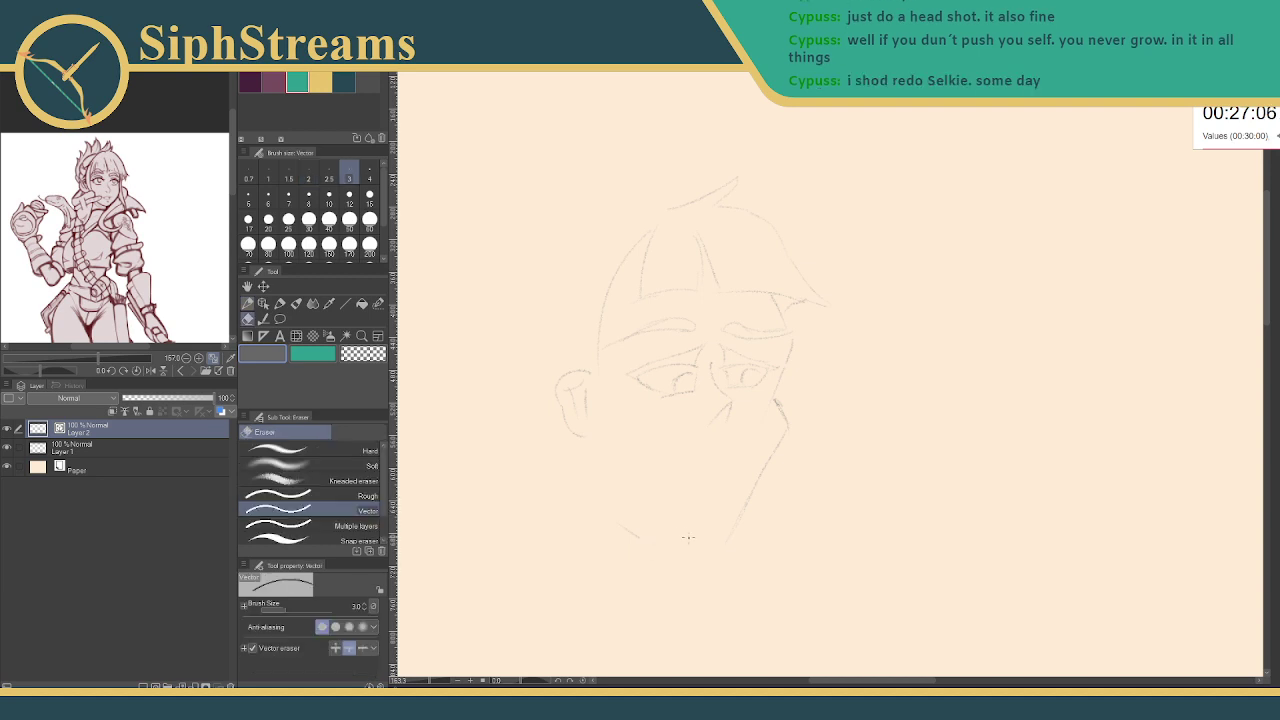
{"action": "key", "text": "p"}
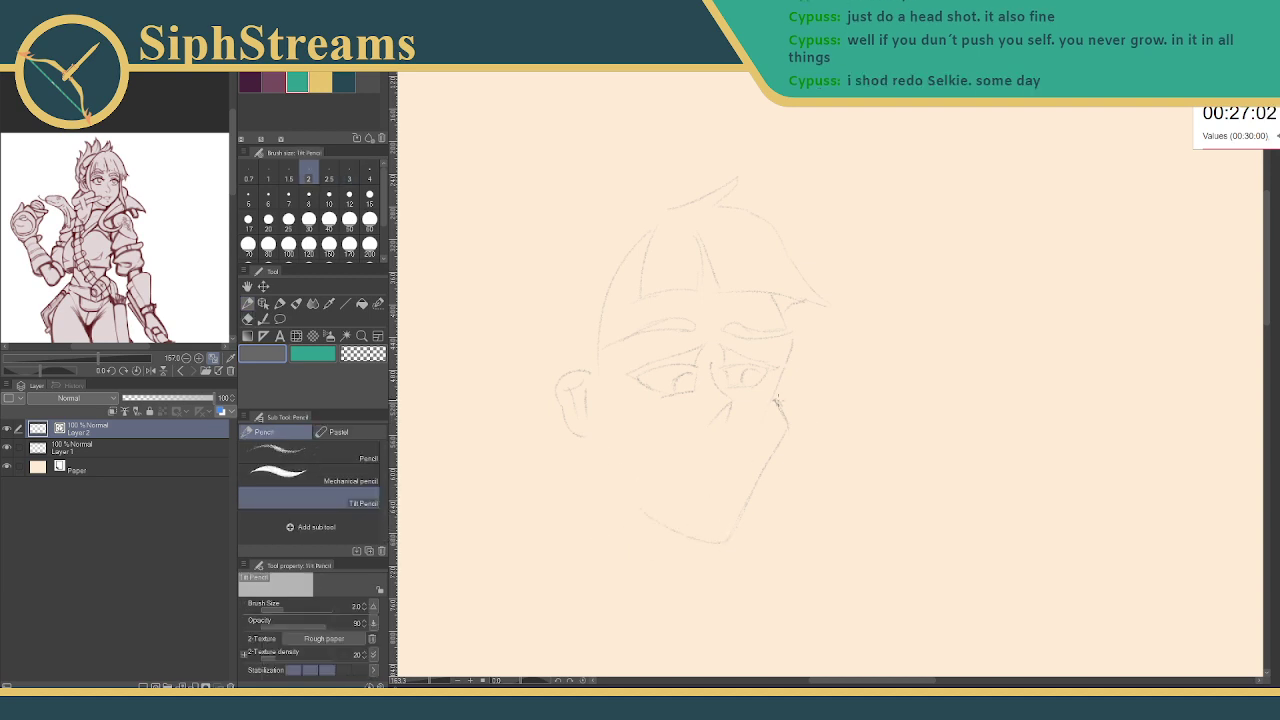
{"action": "left_click_drag", "start_coordinate": [778, 402], "coordinate": [782, 436]}
{"action": "key", "text": "p"}
{"action": "key", "text": "p"}
- Touch up the eye and eyebrow lines and sketch a short curved mouth below the nose
{"action": "left_click_drag", "start_coordinate": [724, 328], "coordinate": [787, 331]}
{"action": "key", "text": "p"}
{"action": "key", "text": "p"}
{"action": "mouse_move", "coordinate": [628, 366]}
{"action": "left_mouse_down"}
{"action": "mouse_move", "coordinate": [694, 363]}
{"action": "mouse_move", "coordinate": [702, 378]}
{"action": "left_mouse_up"}
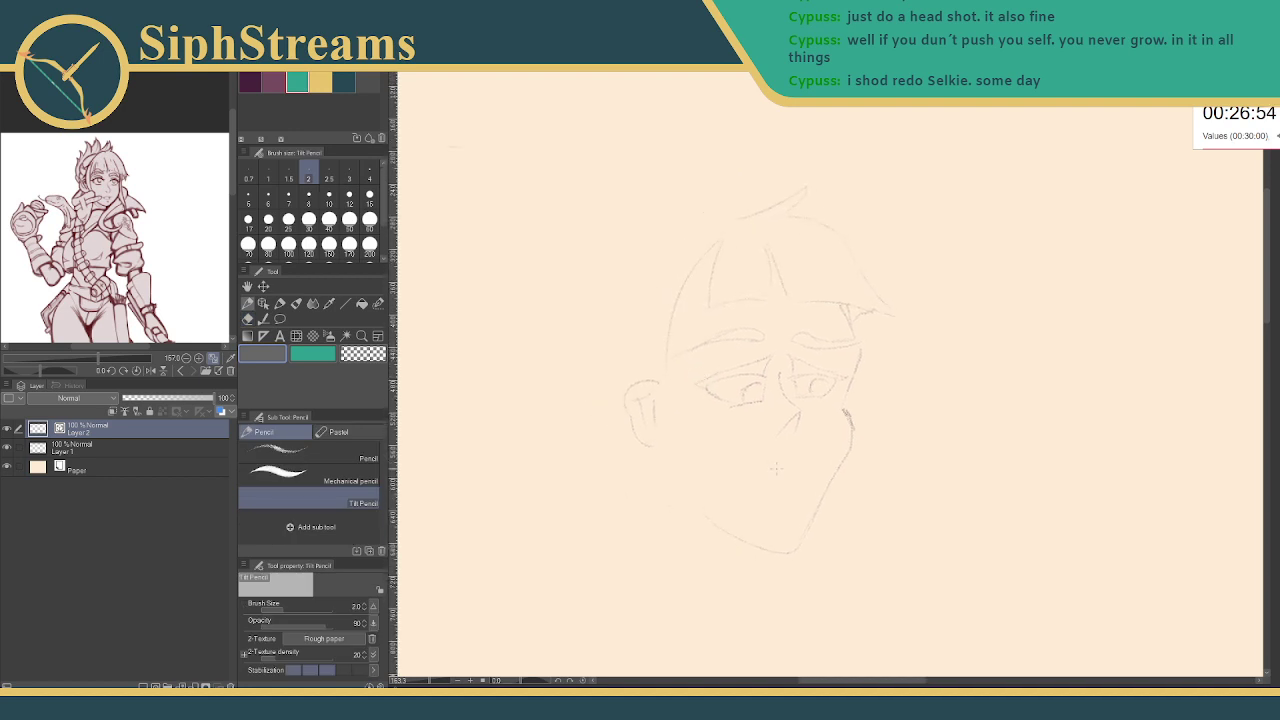
{"action": "left_click_drag", "start_coordinate": [776, 467], "coordinate": [801, 462]}
{"action": "left_click_drag", "start_coordinate": [678, 305], "coordinate": [721, 313]}
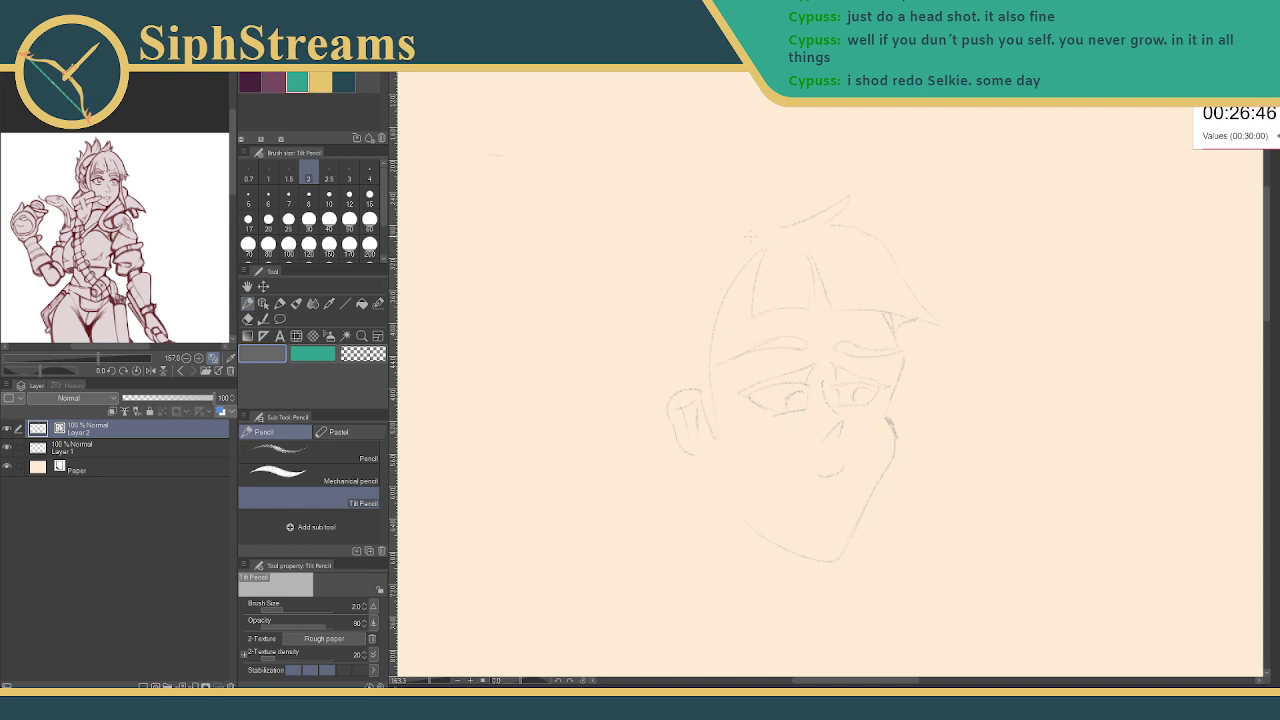
- Enlarge the reference around the head and sketch the braided hair outline from the crown to behind the ear
{"action": "scroll", "coordinate": [94, 181], "scroll_direction": "up", "scroll_amount": 5}
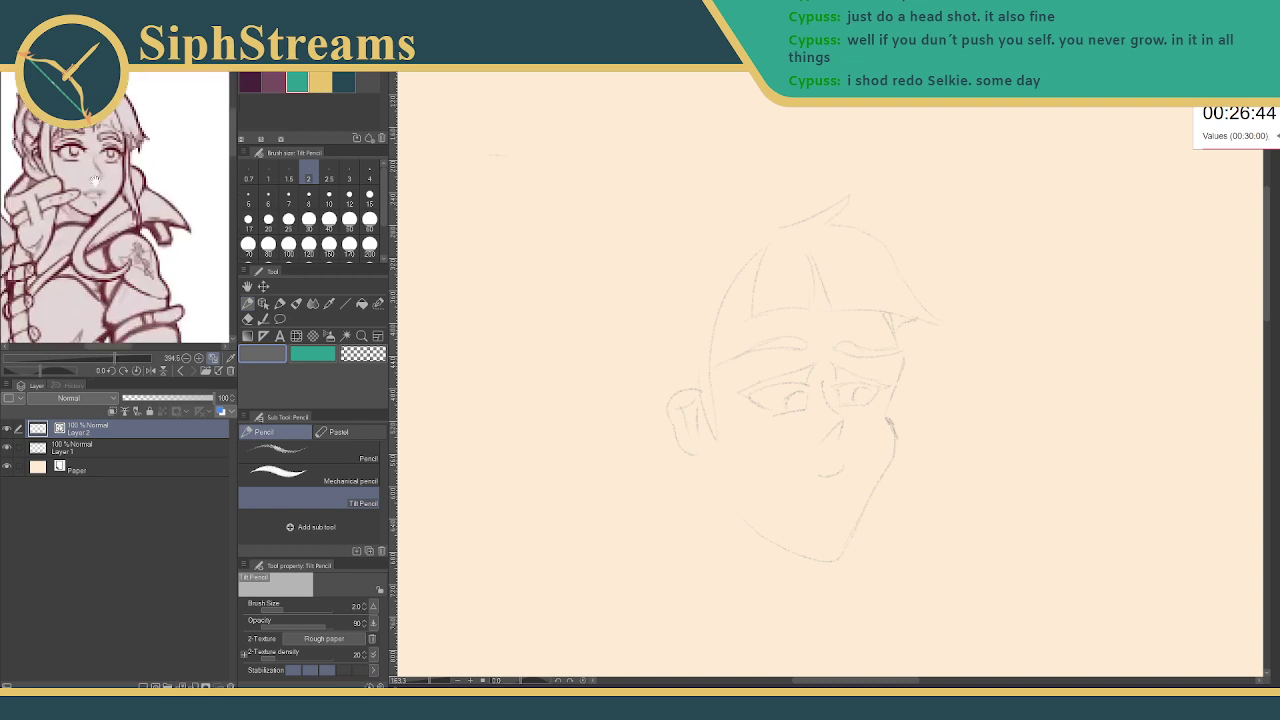
{"action": "left_click_drag", "start_coordinate": [95, 181], "coordinate": [139, 255]}
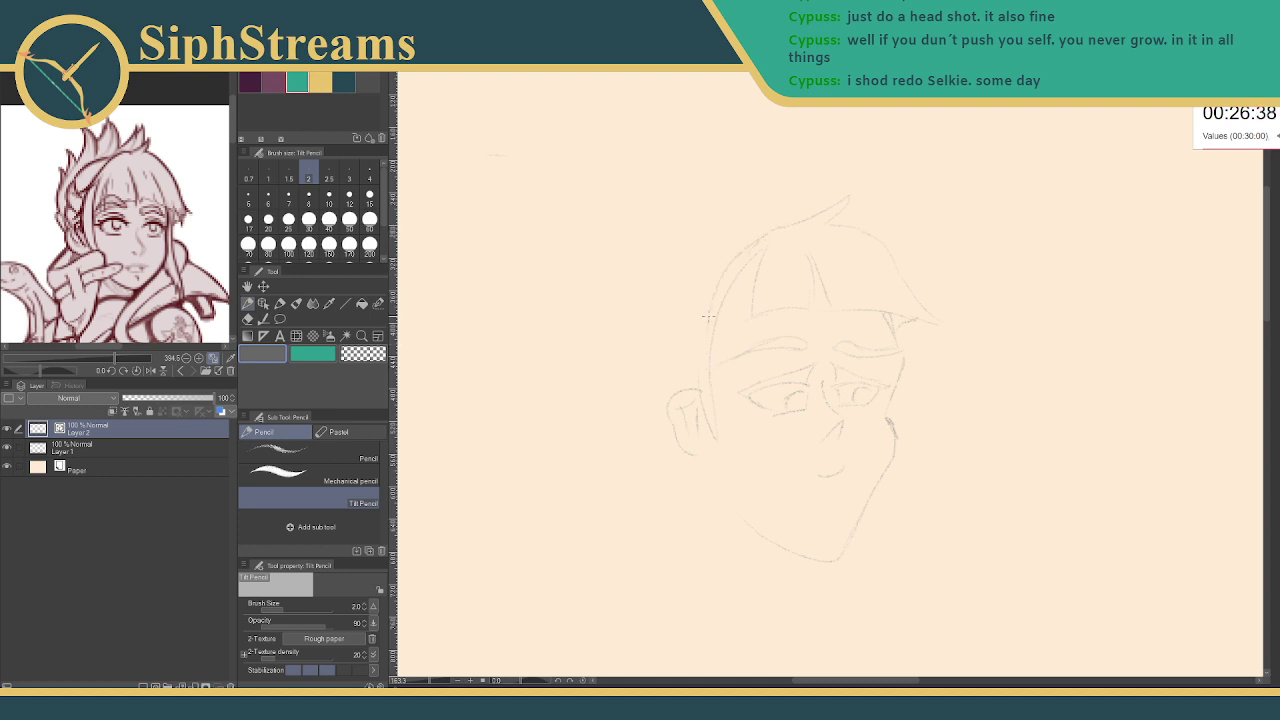
{"action": "left_click_drag", "start_coordinate": [735, 250], "coordinate": [707, 267]}
{"action": "mouse_move", "coordinate": [678, 336]}
{"action": "left_mouse_down"}
{"action": "mouse_move", "coordinate": [687, 378]}
{"action": "mouse_move", "coordinate": [689, 363]}
{"action": "mouse_move", "coordinate": [654, 408]}
{"action": "left_mouse_up"}
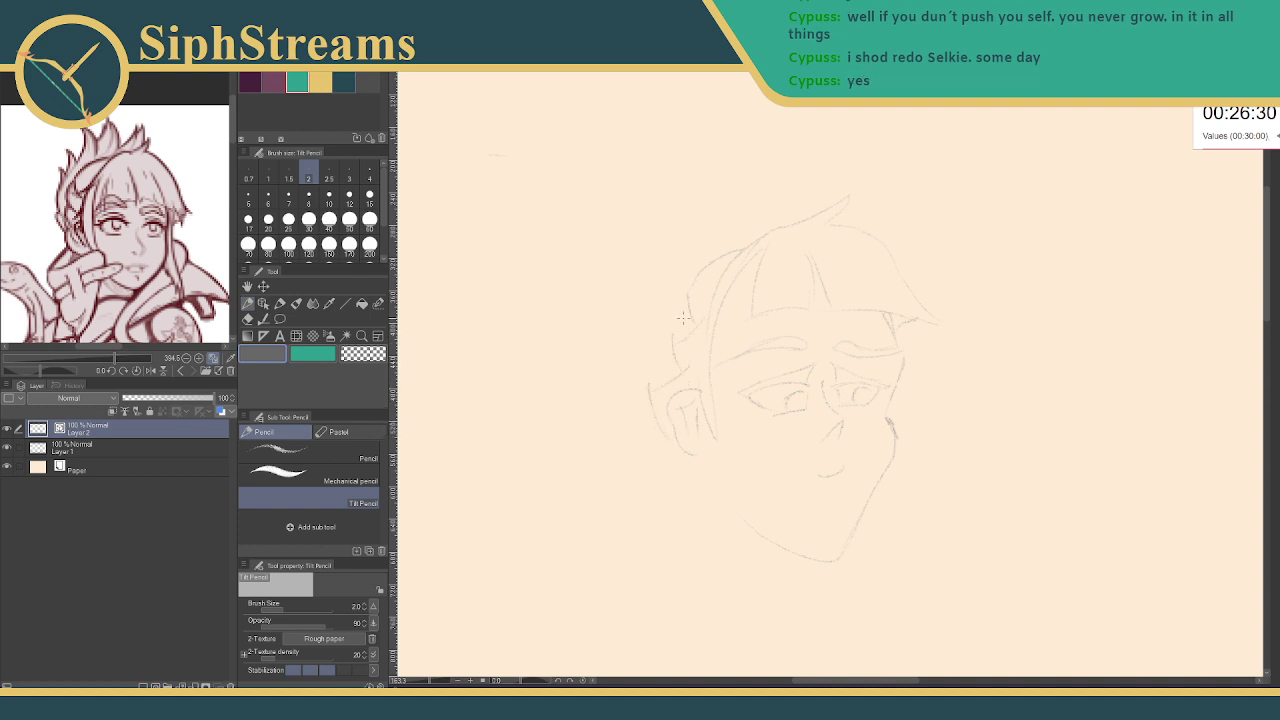
{"action": "left_click_drag", "start_coordinate": [690, 290], "coordinate": [682, 304]}
{"action": "left_click_drag", "start_coordinate": [682, 298], "coordinate": [674, 316]}
{"action": "mouse_move", "coordinate": [760, 208]}
{"action": "left_mouse_down"}
{"action": "mouse_move", "coordinate": [828, 167]}
{"action": "mouse_move", "coordinate": [866, 163]}
{"action": "left_mouse_up"}
{"action": "key", "text": "ctrl+z"}
{"action": "key", "text": "ctrl+z"}
- Sketch the back hair and its spiky tufts from behind the ear up over the crown, erasing stray strokes
{"action": "scroll", "coordinate": [777, 199], "scroll_direction": "down", "scroll_amount": 5}
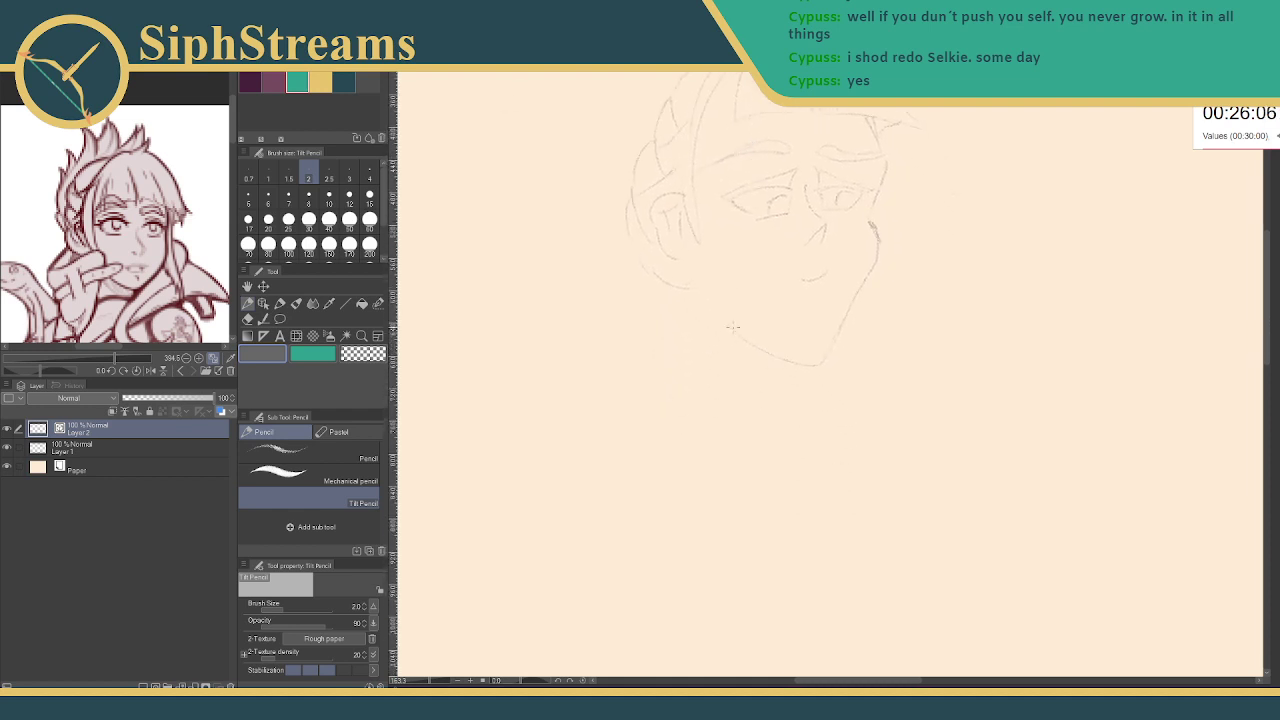
{"action": "mouse_move", "coordinate": [717, 393]}
{"action": "left_mouse_down"}
{"action": "mouse_move", "coordinate": [706, 420]}
{"action": "mouse_move", "coordinate": [755, 566]}
{"action": "left_mouse_up"}
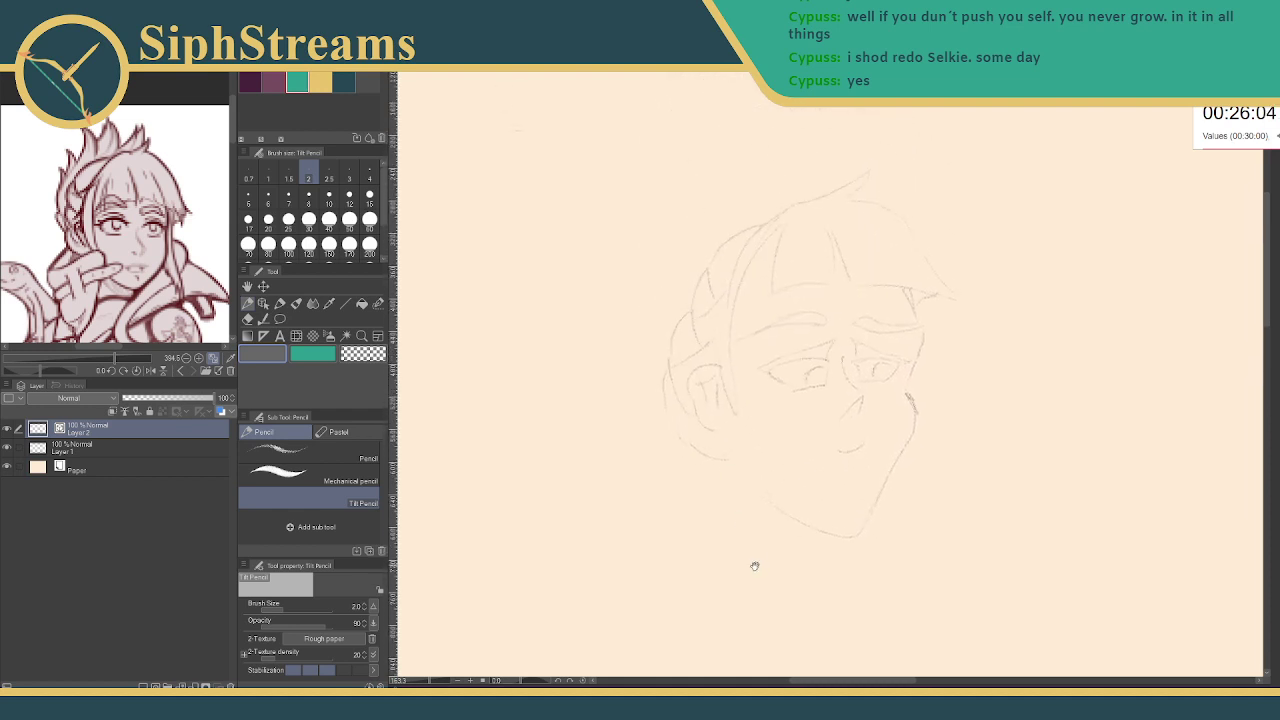
{"action": "left_click_drag", "start_coordinate": [656, 406], "coordinate": [628, 364]}
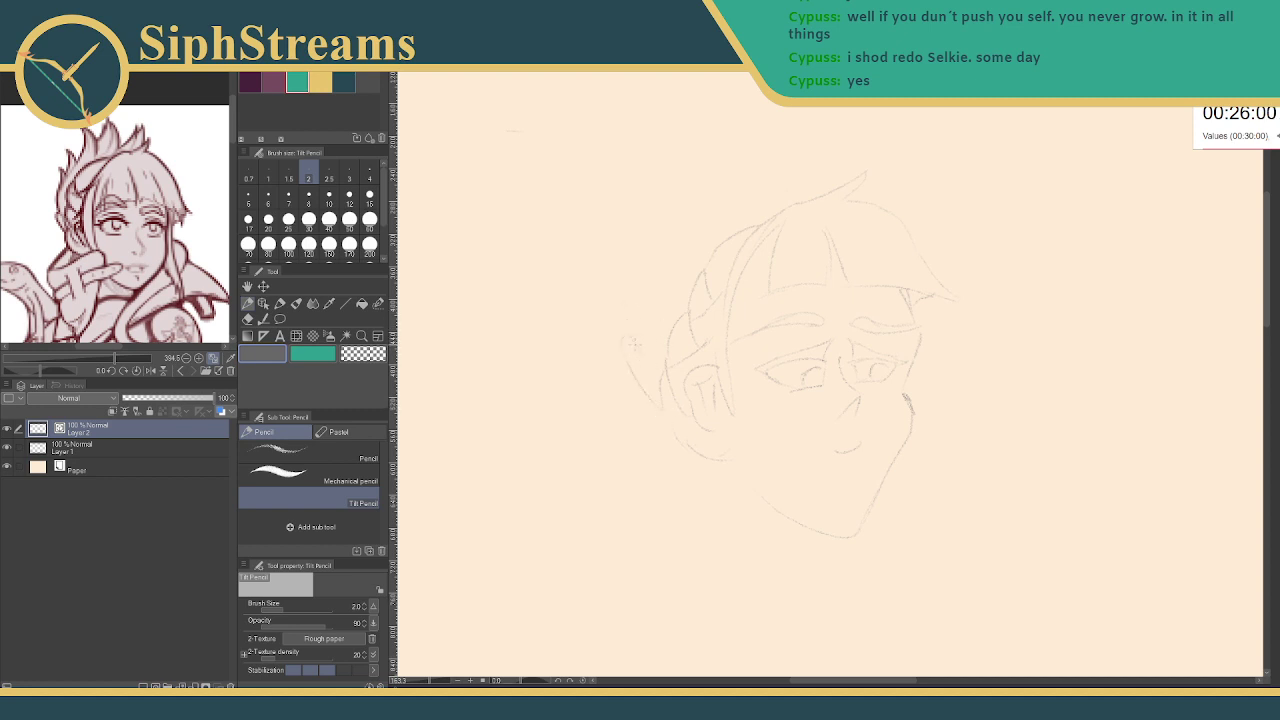
{"action": "left_click_drag", "start_coordinate": [636, 350], "coordinate": [657, 266]}
{"action": "mouse_move", "coordinate": [652, 270]}
{"action": "left_mouse_down"}
{"action": "mouse_move", "coordinate": [708, 158]}
{"action": "mouse_move", "coordinate": [733, 182]}
{"action": "mouse_move", "coordinate": [788, 110]}
{"action": "mouse_move", "coordinate": [802, 166]}
{"action": "left_mouse_up"}
{"action": "key", "text": "e"}
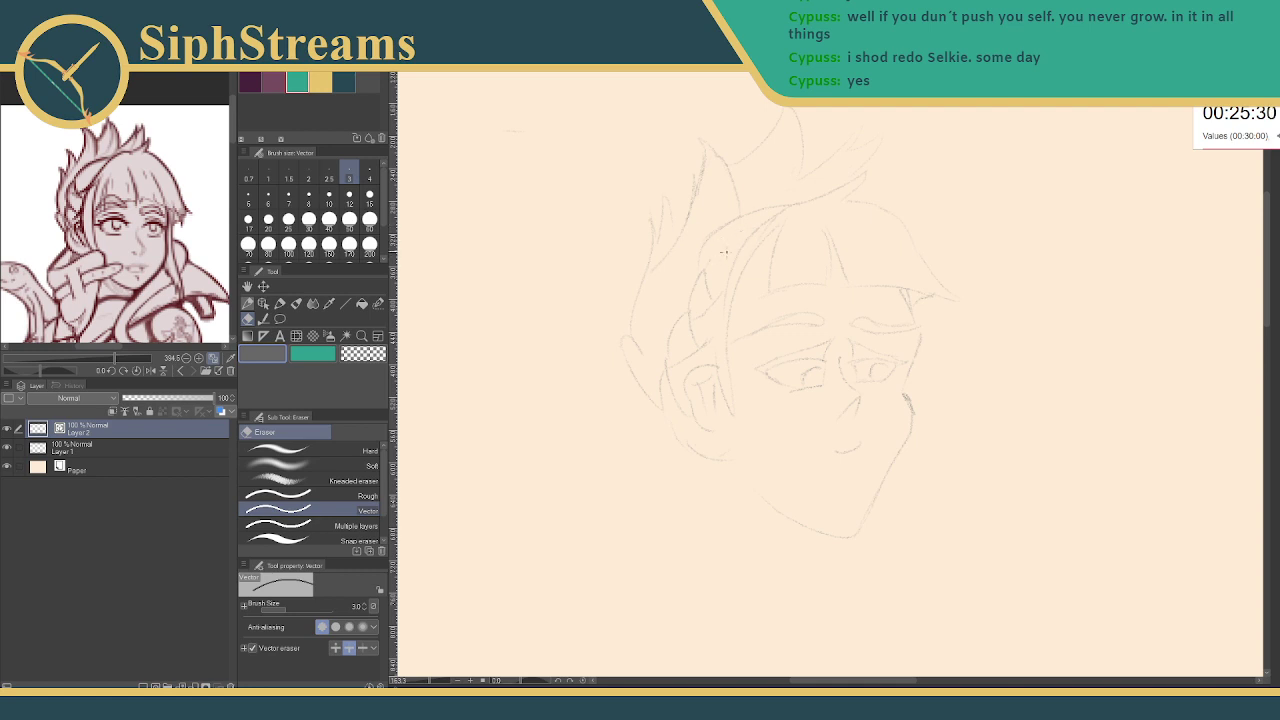
{"action": "key", "text": "p"}
{"action": "key", "text": "e"}
{"action": "key", "text": "p"}
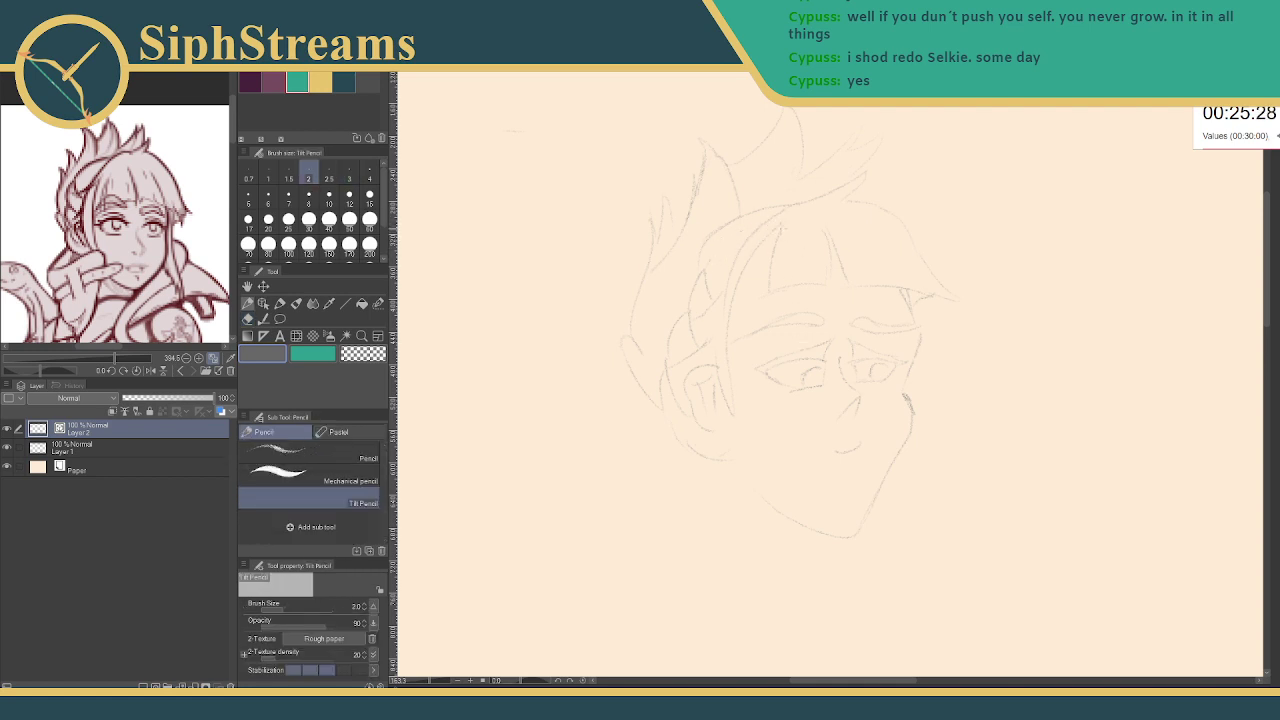
- Refine the hair spikes at the top of the head with pencil strokes and the Vector eraser
{"action": "mouse_move", "coordinate": [777, 268]}
{"action": "left_mouse_down"}
{"action": "mouse_move", "coordinate": [691, 311]}
{"action": "mouse_move", "coordinate": [662, 379]}
{"action": "left_mouse_up"}
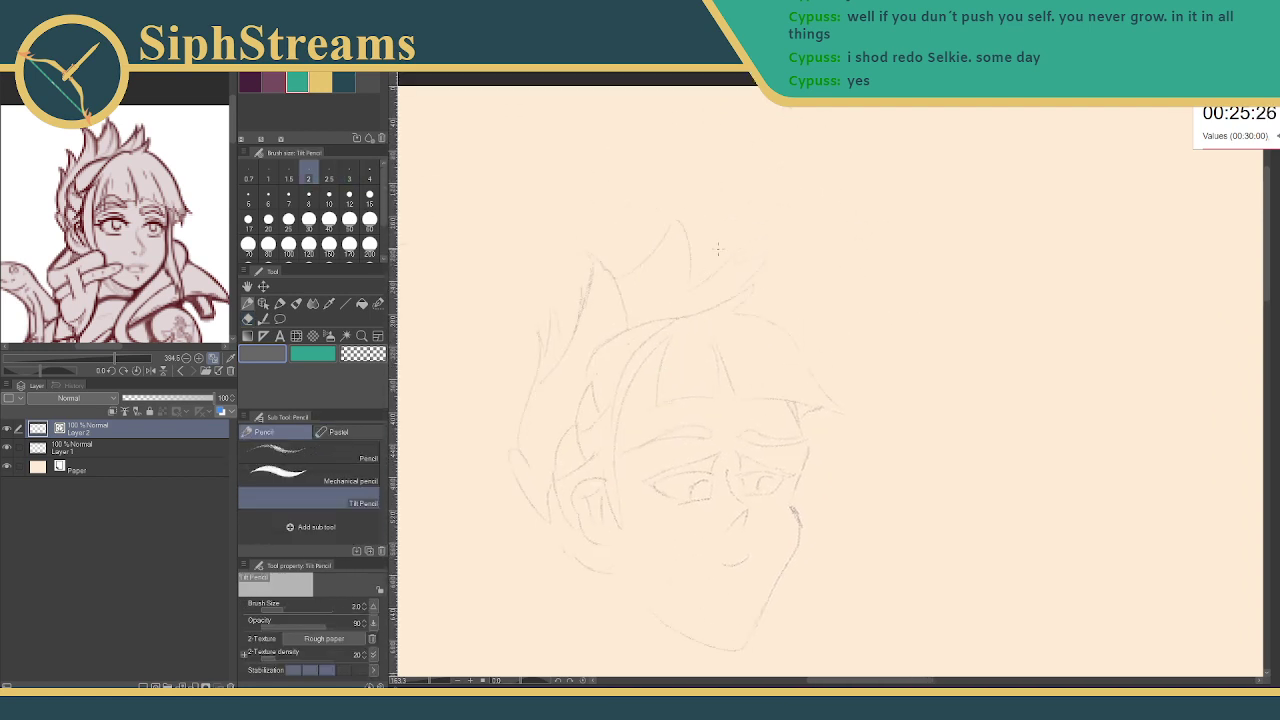
{"action": "mouse_move", "coordinate": [692, 290]}
{"action": "left_mouse_down"}
{"action": "mouse_move", "coordinate": [731, 243]}
{"action": "mouse_move", "coordinate": [730, 258]}
{"action": "mouse_move", "coordinate": [764, 256]}
{"action": "left_mouse_up"}
{"action": "key", "text": "e"}
{"action": "key", "text": "p"}
- Sketch the long hair locks hanging beside the far cheek and in front of the near ear
{"action": "mouse_move", "coordinate": [758, 280]}
{"action": "left_mouse_down"}
{"action": "mouse_move", "coordinate": [742, 298]}
{"action": "mouse_move", "coordinate": [806, 140]}
{"action": "mouse_move", "coordinate": [785, 104]}
{"action": "left_mouse_up"}
{"action": "key", "text": "e"}
{"action": "key", "text": "p"}
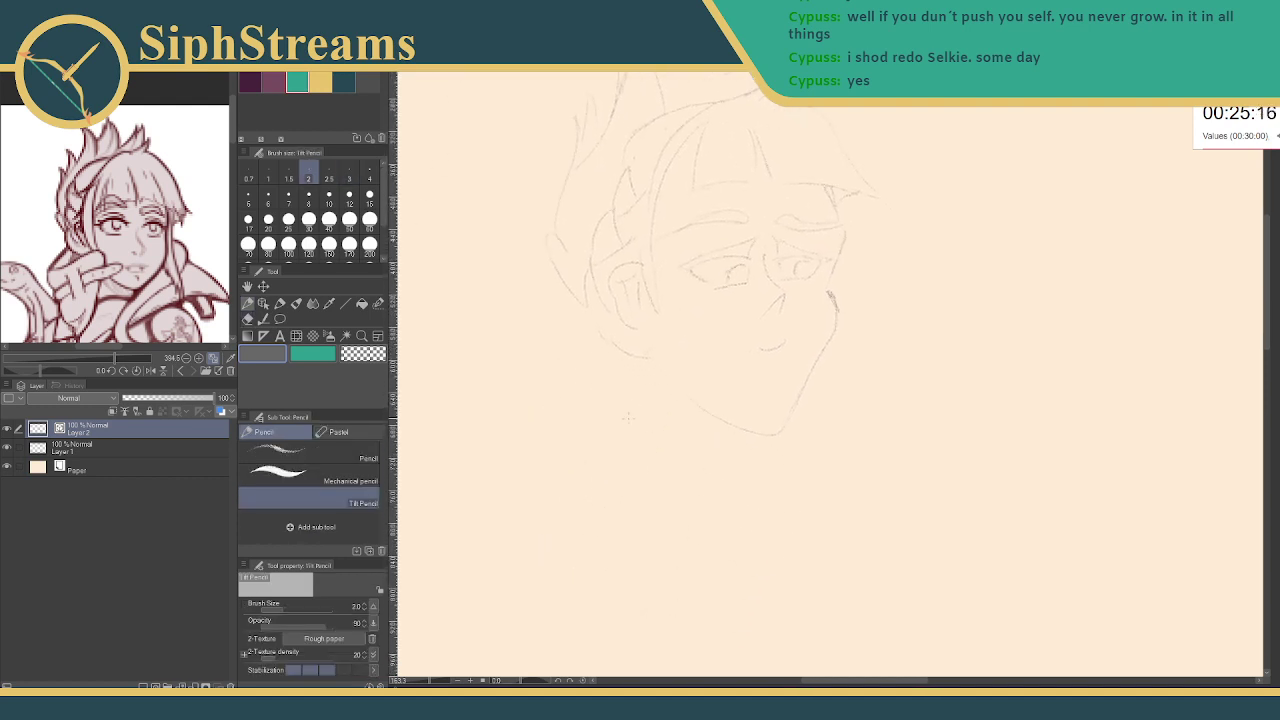
{"action": "mouse_move", "coordinate": [714, 404]}
{"action": "left_mouse_down"}
{"action": "mouse_move", "coordinate": [694, 369]}
{"action": "mouse_move", "coordinate": [617, 358]}
{"action": "left_mouse_up"}
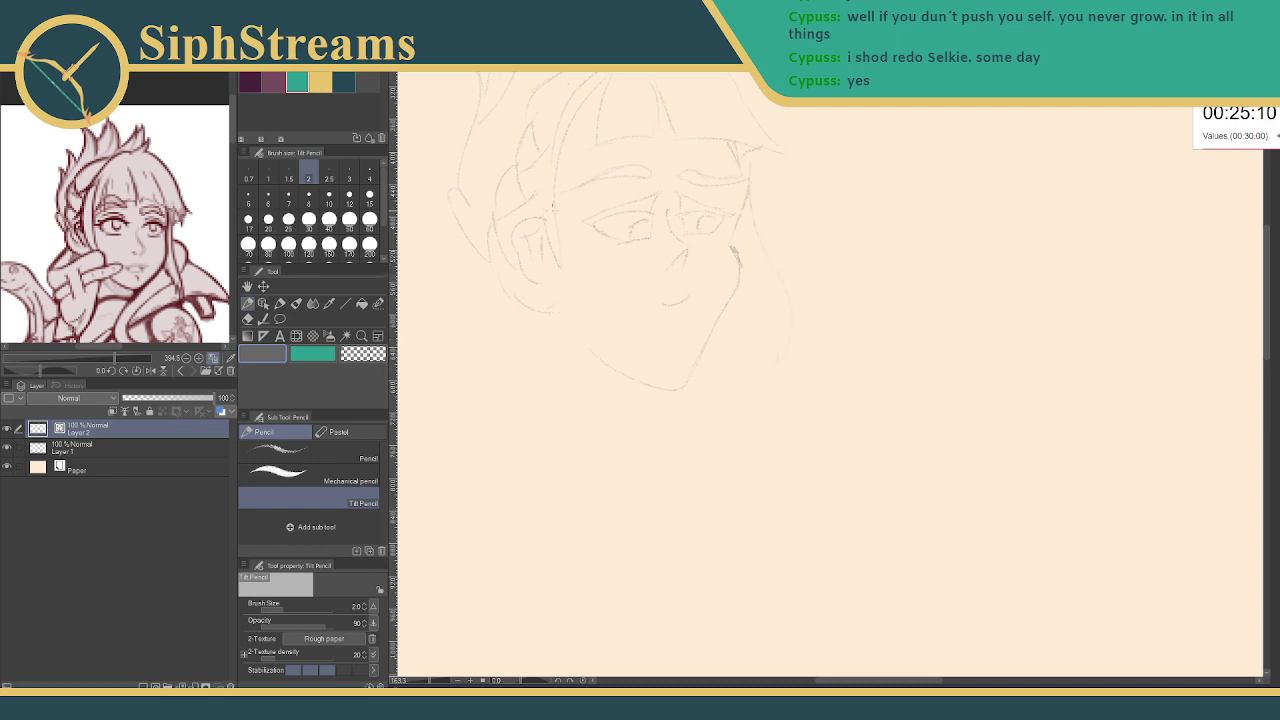
{"action": "left_click_drag", "start_coordinate": [558, 270], "coordinate": [538, 364]}
{"action": "left_click_drag", "start_coordinate": [677, 496], "coordinate": [650, 412]}
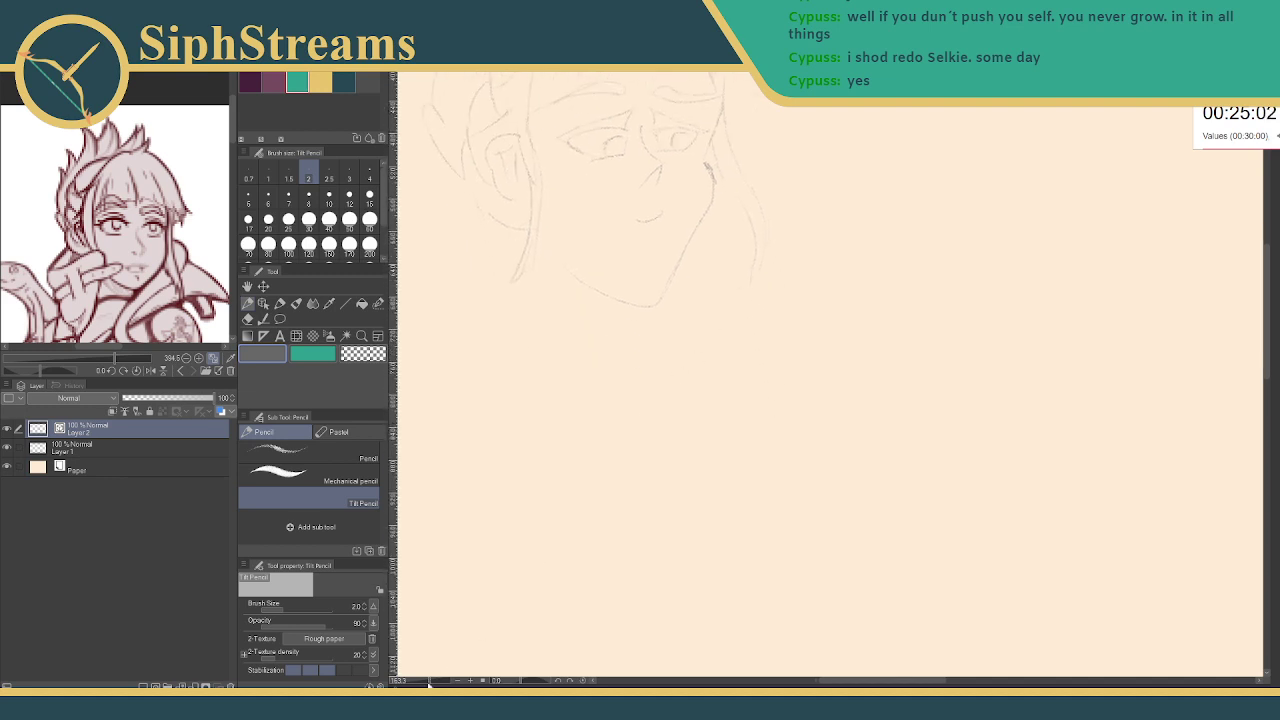
- Sketch the neck, the collar and the near shoulder flap below the head, erasing the stray neck strokes
{"action": "left_click_drag", "start_coordinate": [428, 685], "coordinate": [422, 685]}
{"action": "left_click_drag", "start_coordinate": [628, 452], "coordinate": [604, 520]}
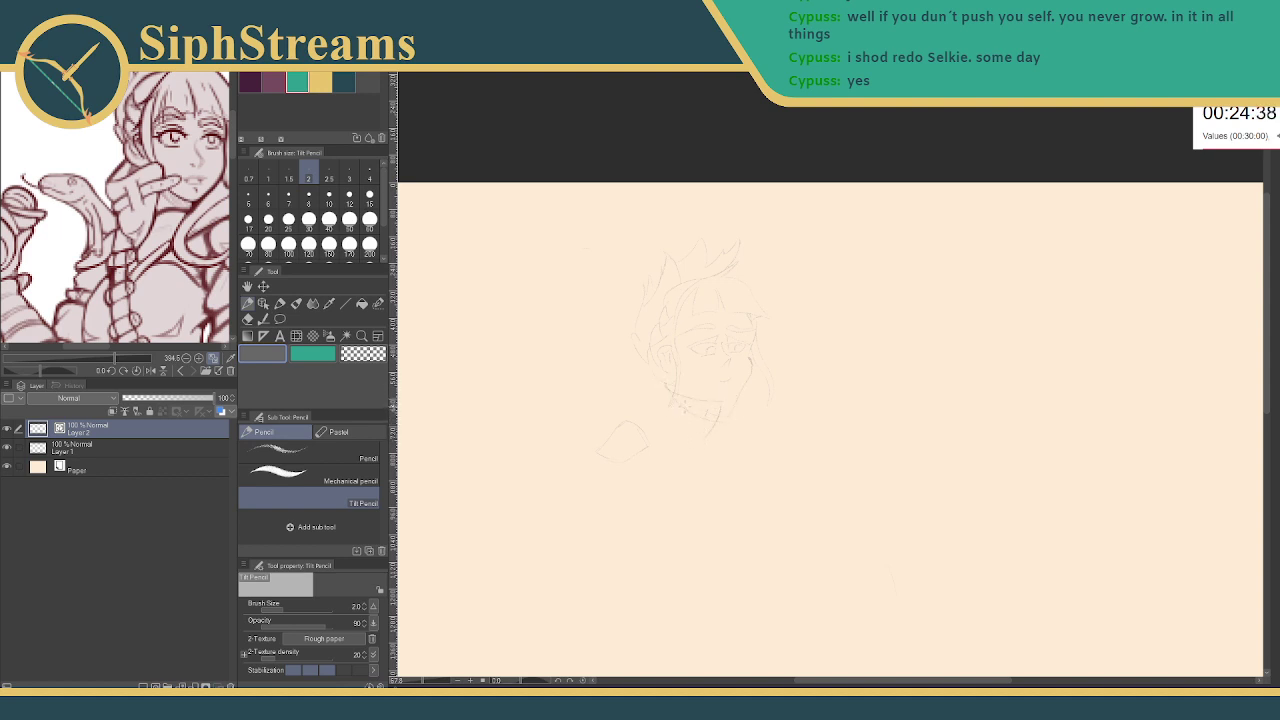
{"action": "key", "text": "e"}
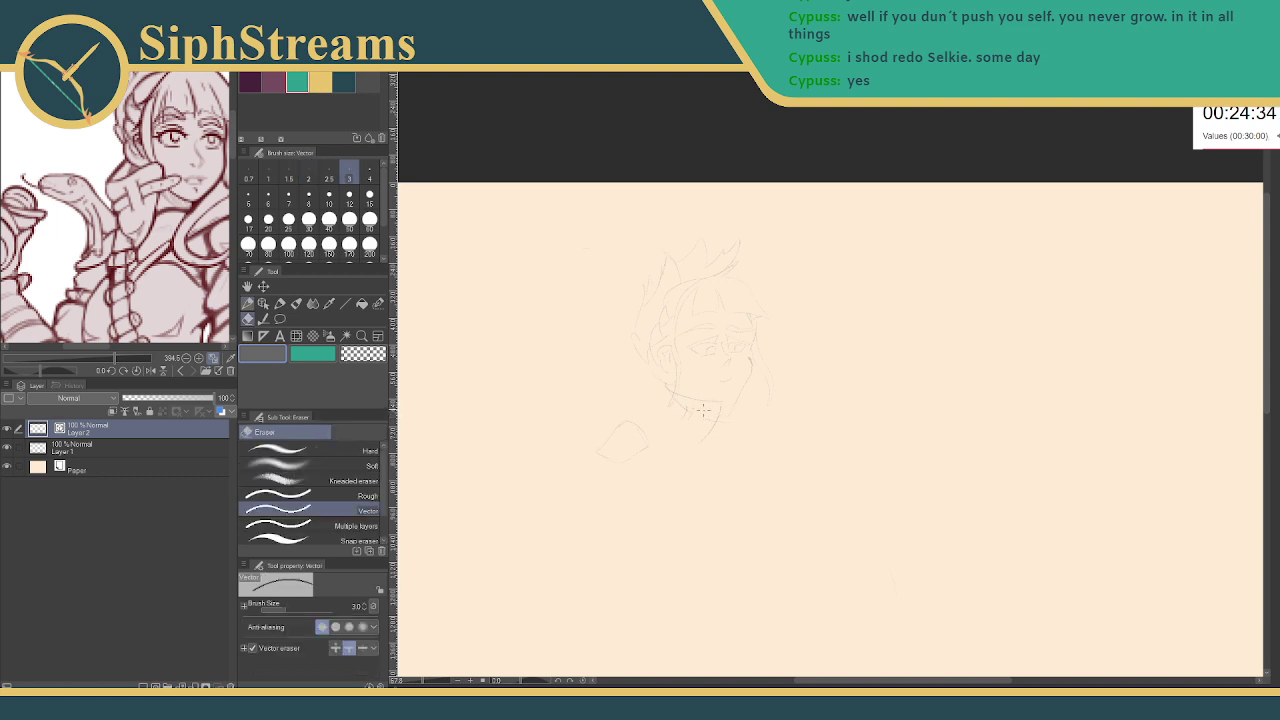
{"action": "key", "text": "p"}
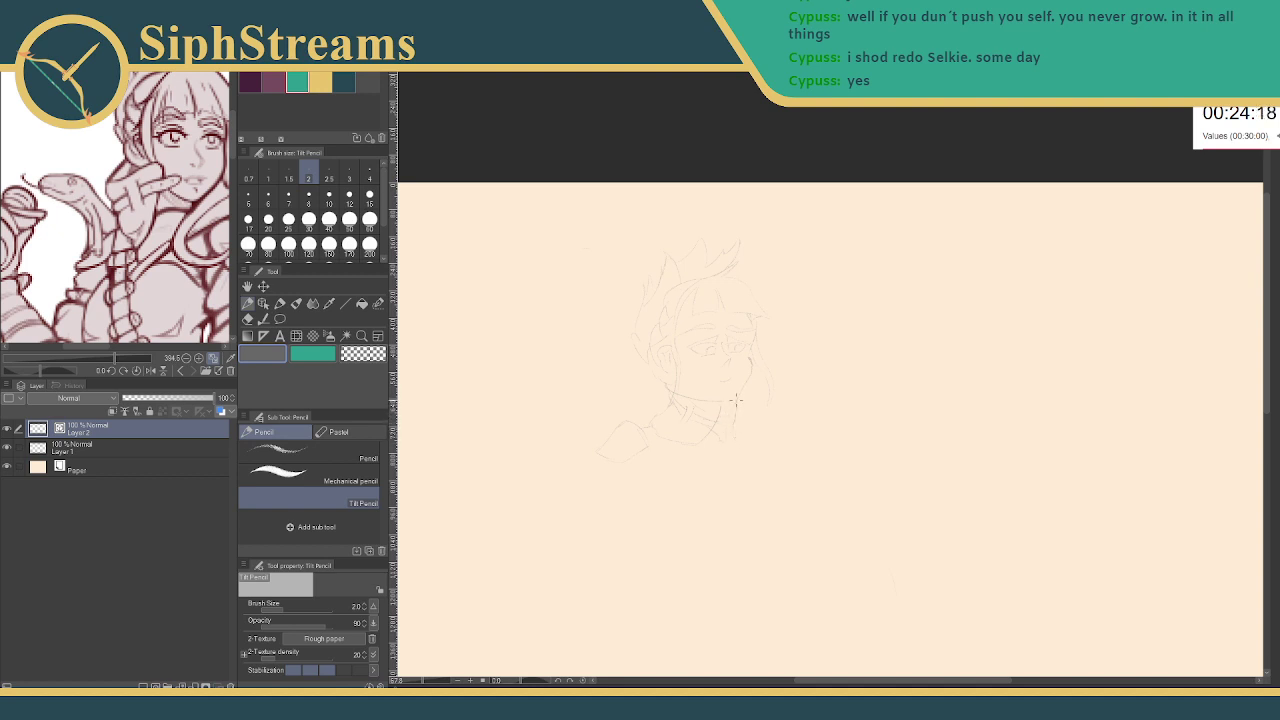
- Sketch the collar's far side below the chin, erasing its outer lines and redrawing a smaller pointed fold
{"action": "mouse_move", "coordinate": [172, 243]}
{"action": "left_mouse_down"}
{"action": "mouse_move", "coordinate": [88, 261]}
{"action": "mouse_move", "coordinate": [160, 234]}
{"action": "left_mouse_up"}
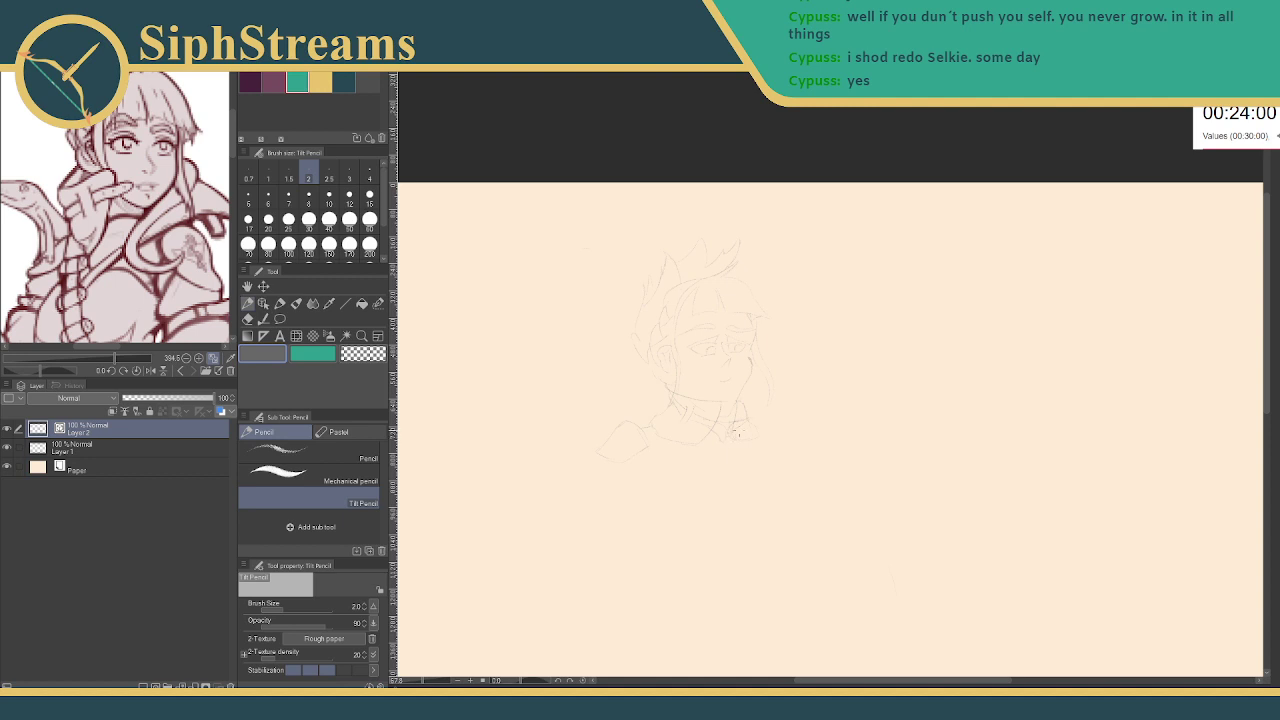
{"action": "key", "text": "e"}
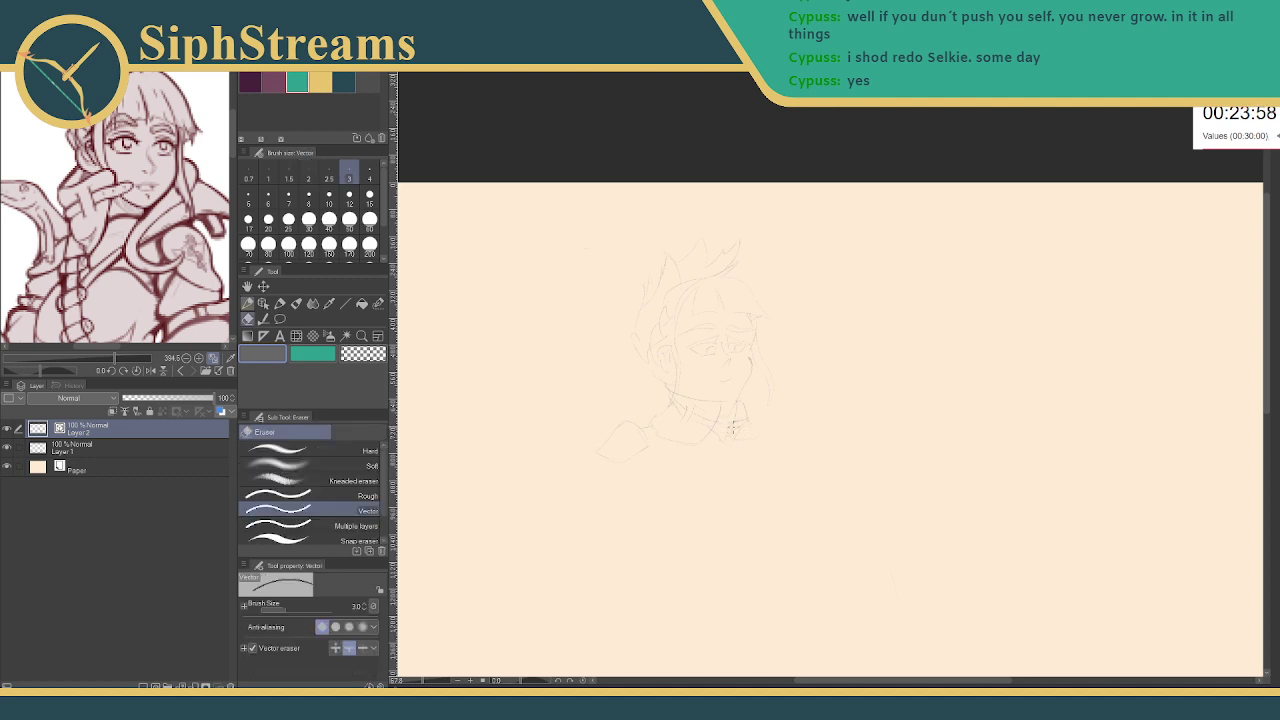
{"action": "key", "text": "p"}
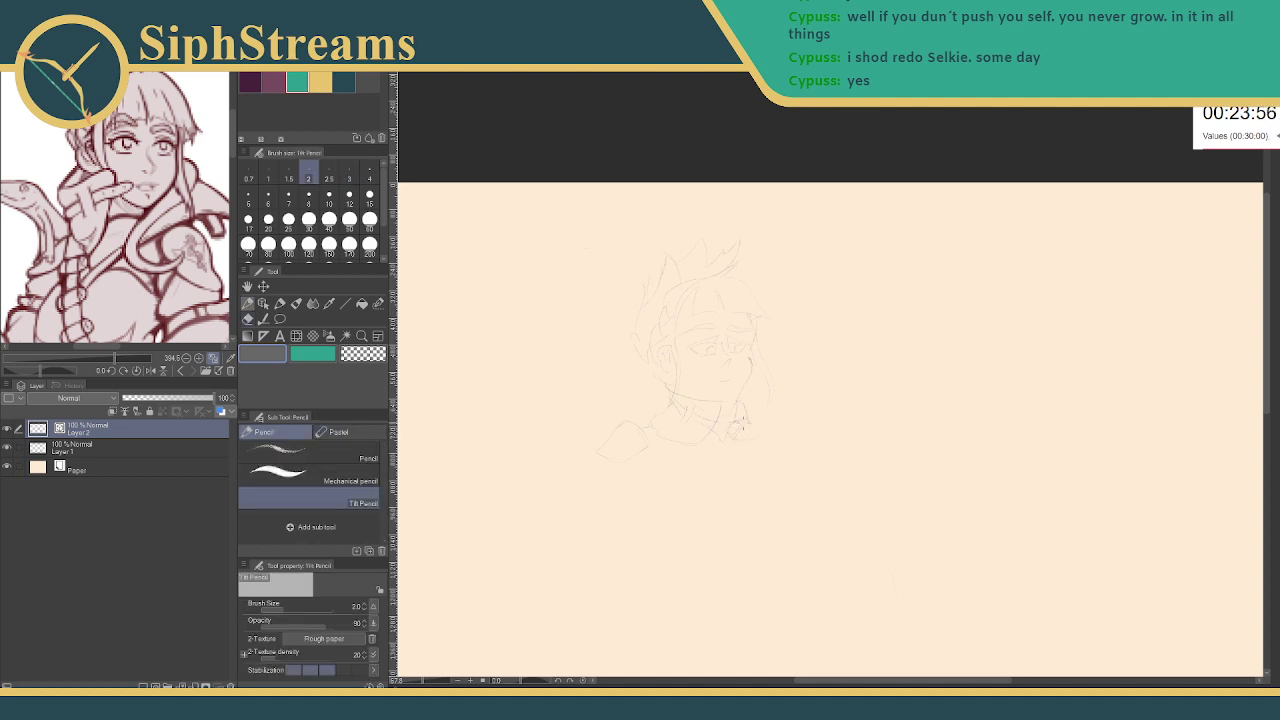
{"action": "key", "text": "e"}
{"action": "key", "text": "p"}
{"action": "left_click_drag", "start_coordinate": [730, 466], "coordinate": [708, 448]}
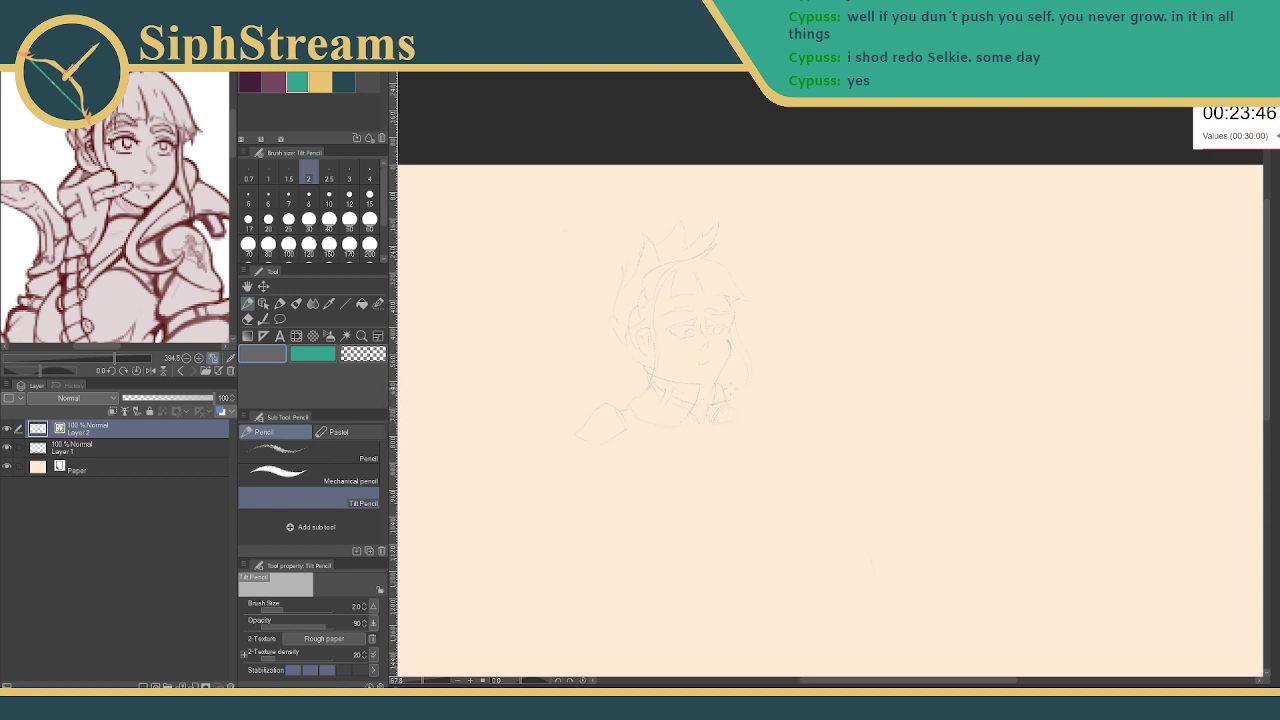
{"action": "key", "text": "e"}
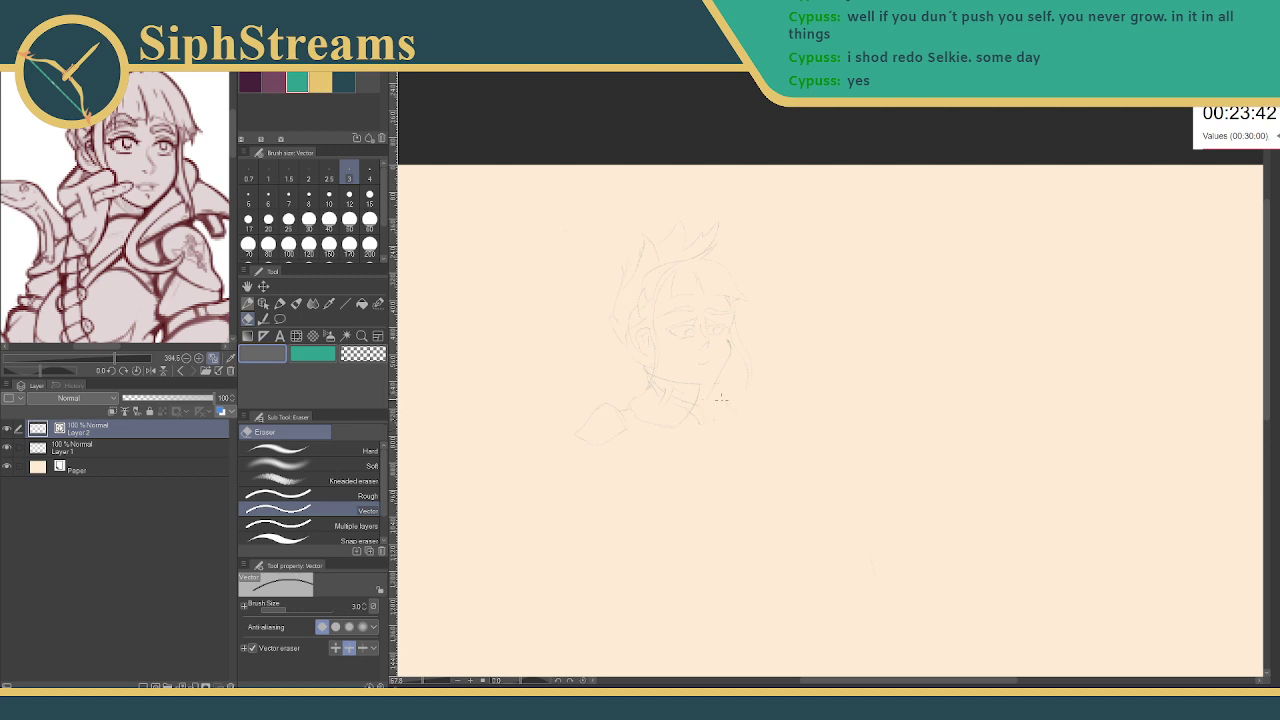
{"action": "key", "text": "p"}
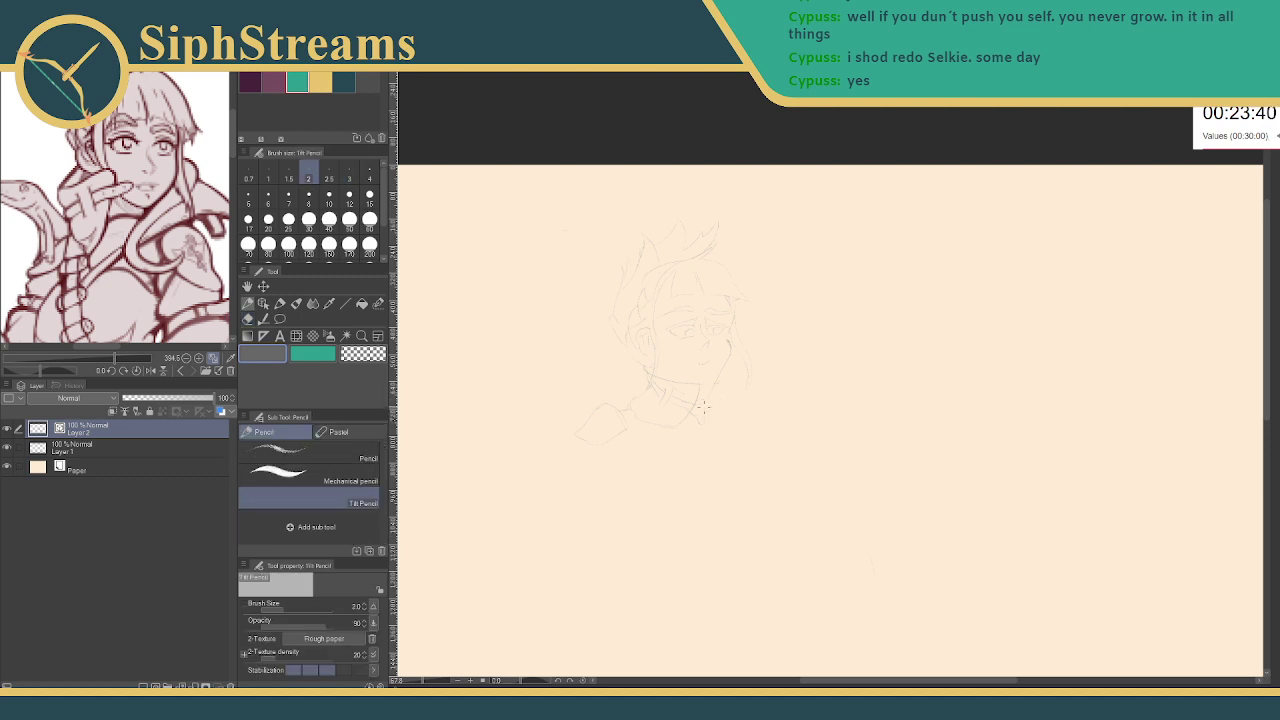
{"action": "key", "text": "e"}
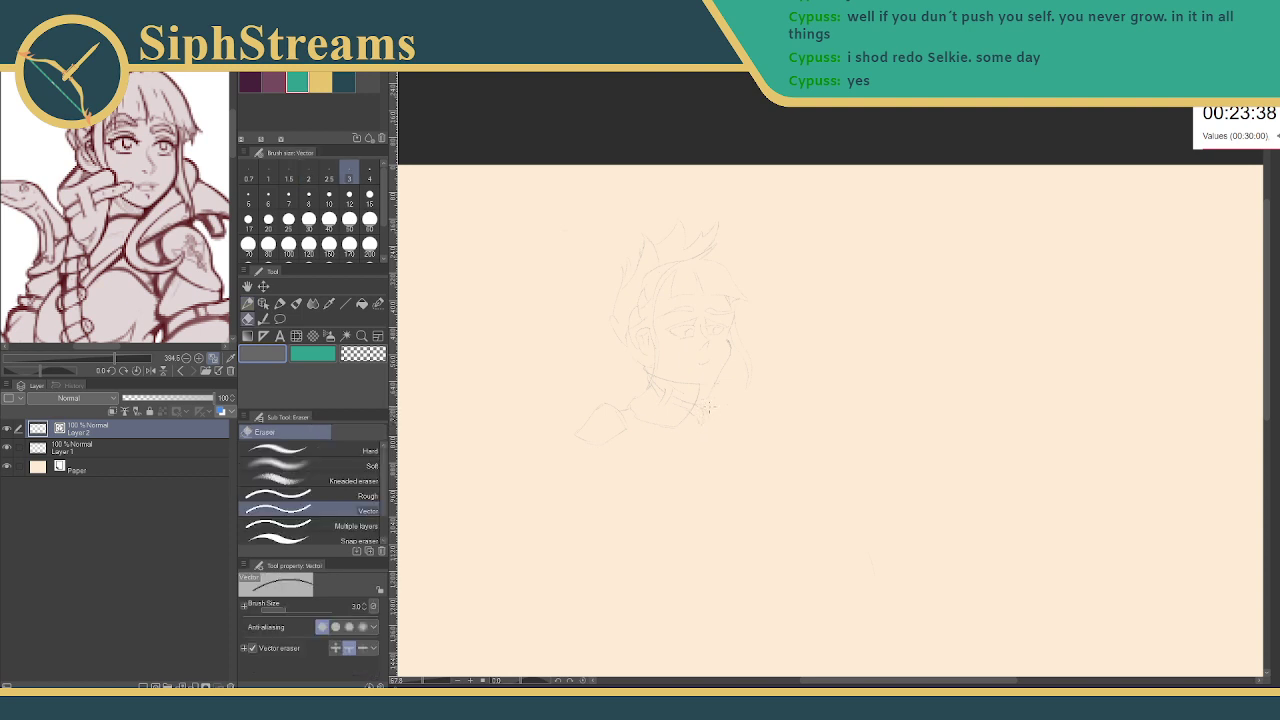
{"action": "key", "text": "p"}
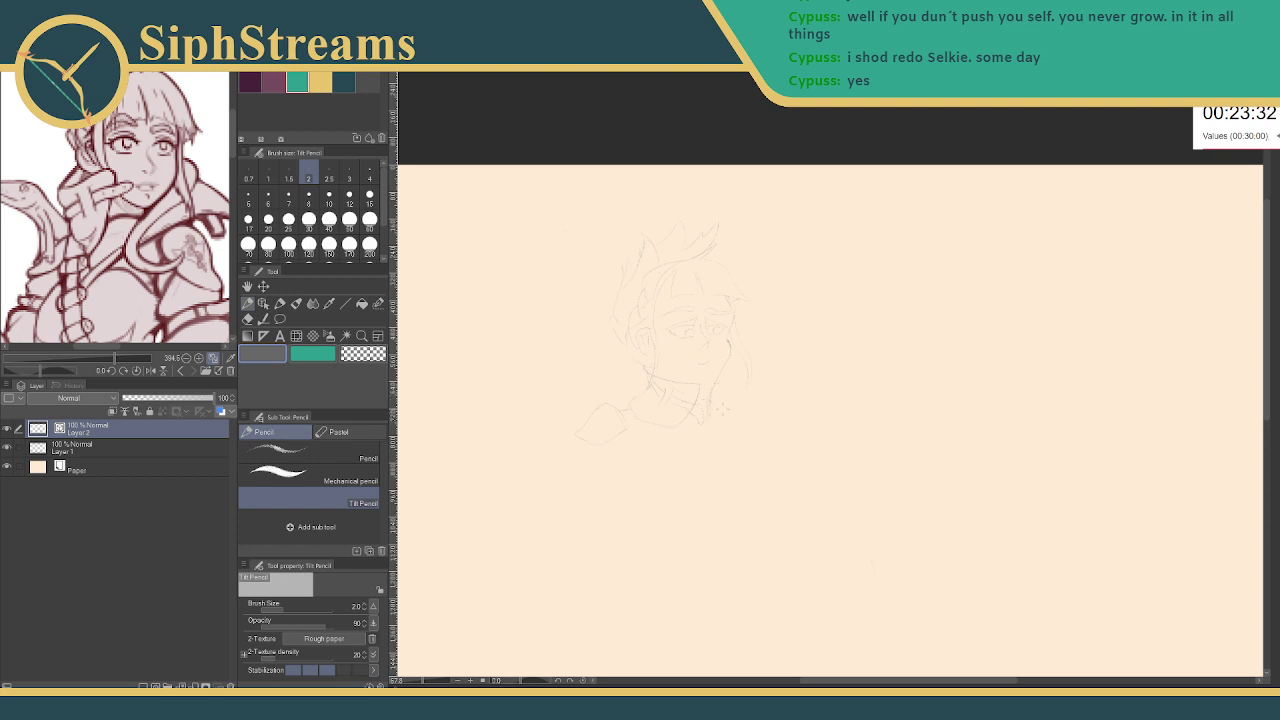
- Block in the torso, waist and hips below the collar with long, light construction lines
{"action": "left_click_drag", "start_coordinate": [737, 414], "coordinate": [754, 376]}
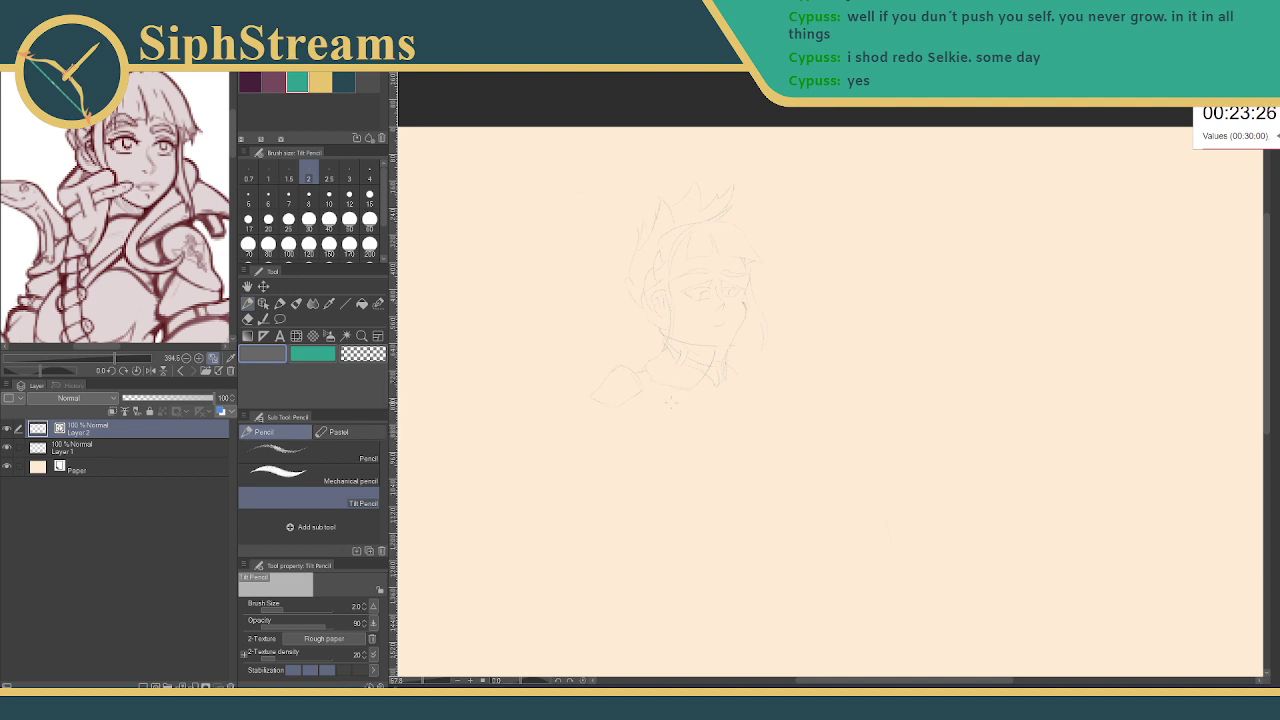
{"action": "left_click_drag", "start_coordinate": [616, 538], "coordinate": [611, 556]}
{"action": "mouse_move", "coordinate": [640, 516]}
{"action": "left_mouse_down"}
{"action": "mouse_move", "coordinate": [637, 469]}
{"action": "mouse_move", "coordinate": [628, 485]}
{"action": "left_mouse_up"}
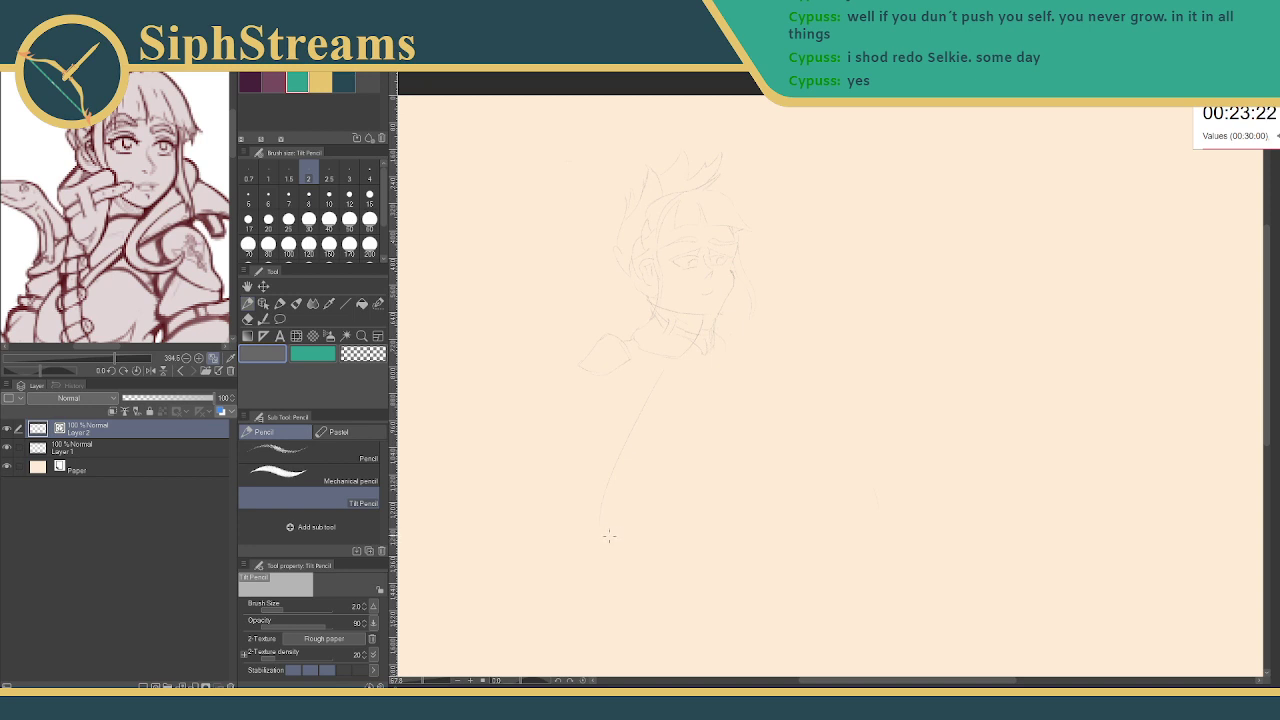
{"action": "left_click_drag", "start_coordinate": [609, 536], "coordinate": [692, 405]}
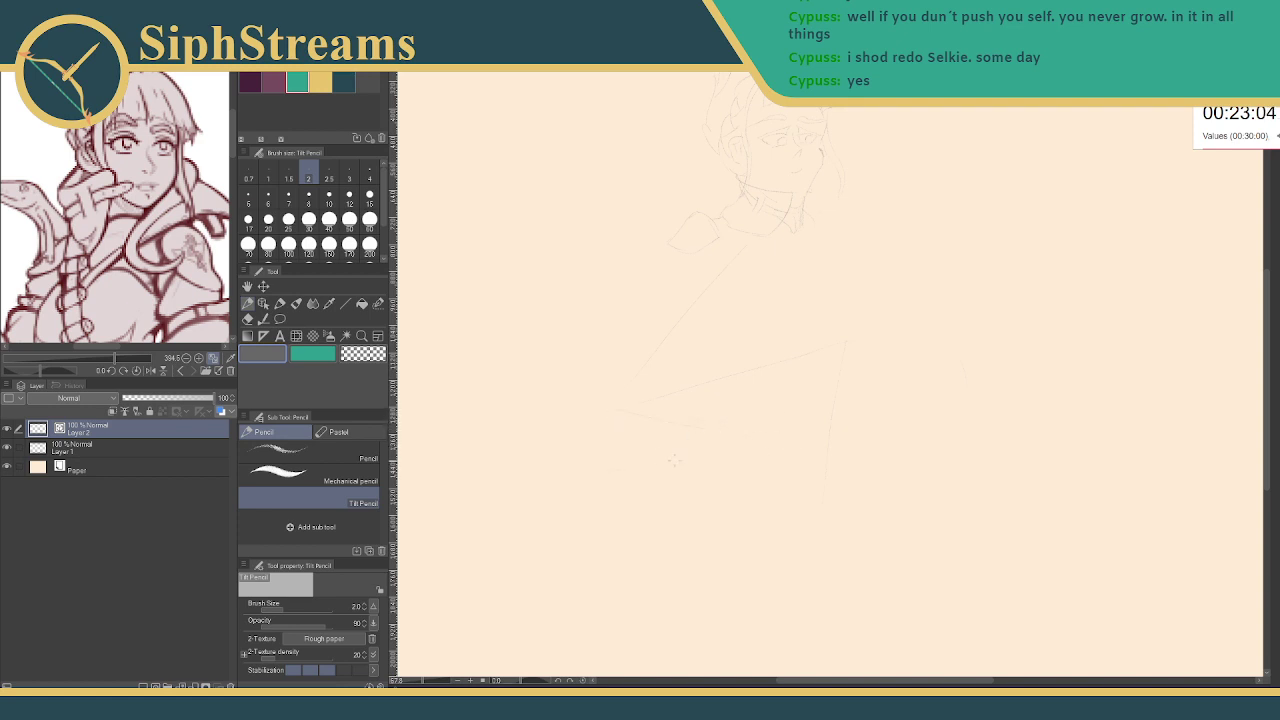
{"action": "left_click_drag", "start_coordinate": [727, 432], "coordinate": [612, 512]}
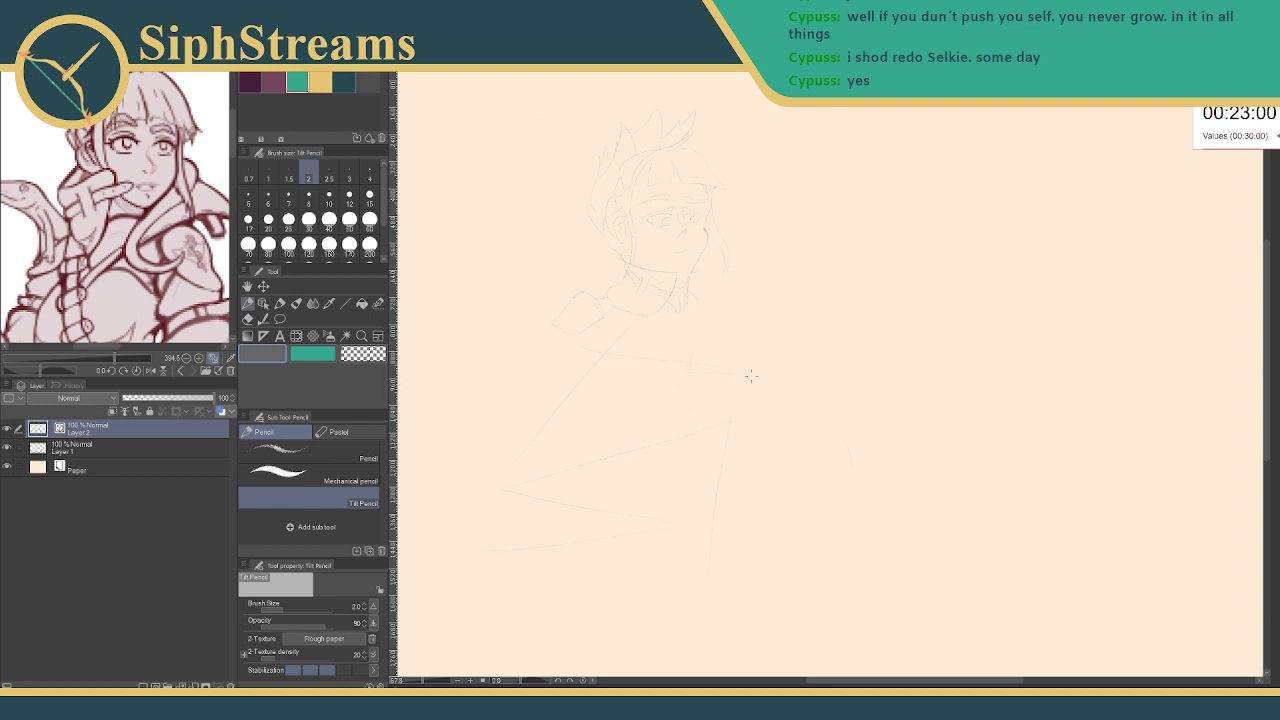
{"action": "left_click_drag", "start_coordinate": [601, 338], "coordinate": [659, 349]}
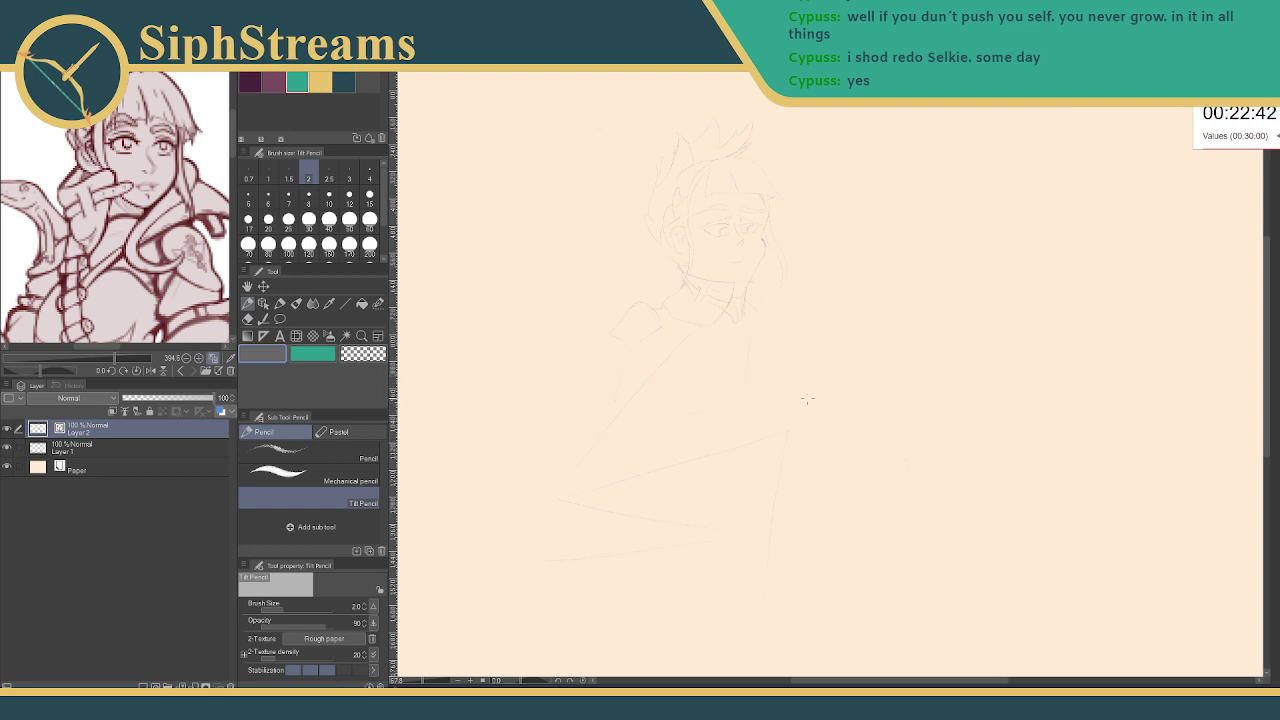
{"action": "left_click_drag", "start_coordinate": [802, 406], "coordinate": [780, 440]}
- Show more of the figure in the reference, sketch the far shoulder line and erase the near shoulder flap
{"action": "left_click_drag", "start_coordinate": [162, 287], "coordinate": [141, 133]}
{"action": "left_click_drag", "start_coordinate": [113, 358], "coordinate": [94, 367]}
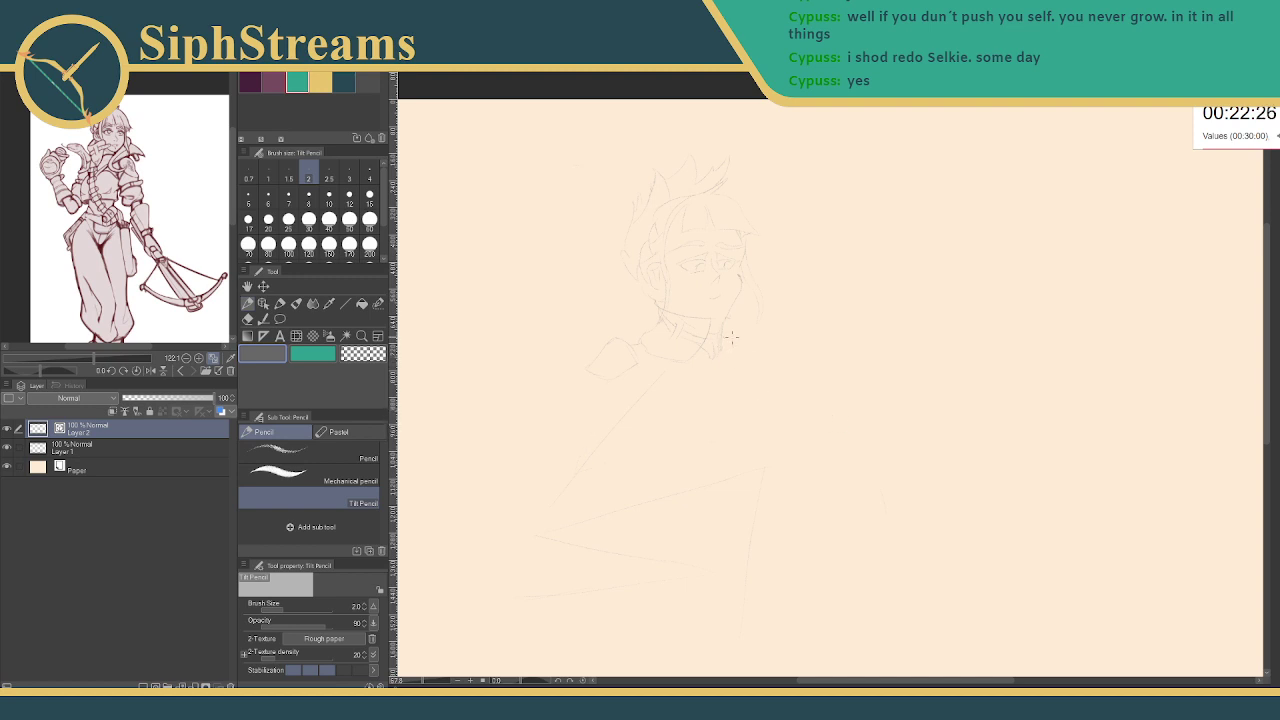
{"action": "key", "text": "e"}
{"action": "key", "text": "p"}
{"action": "left_click_drag", "start_coordinate": [96, 358], "coordinate": [101, 359]}
{"action": "left_click_drag", "start_coordinate": [122, 262], "coordinate": [162, 314]}
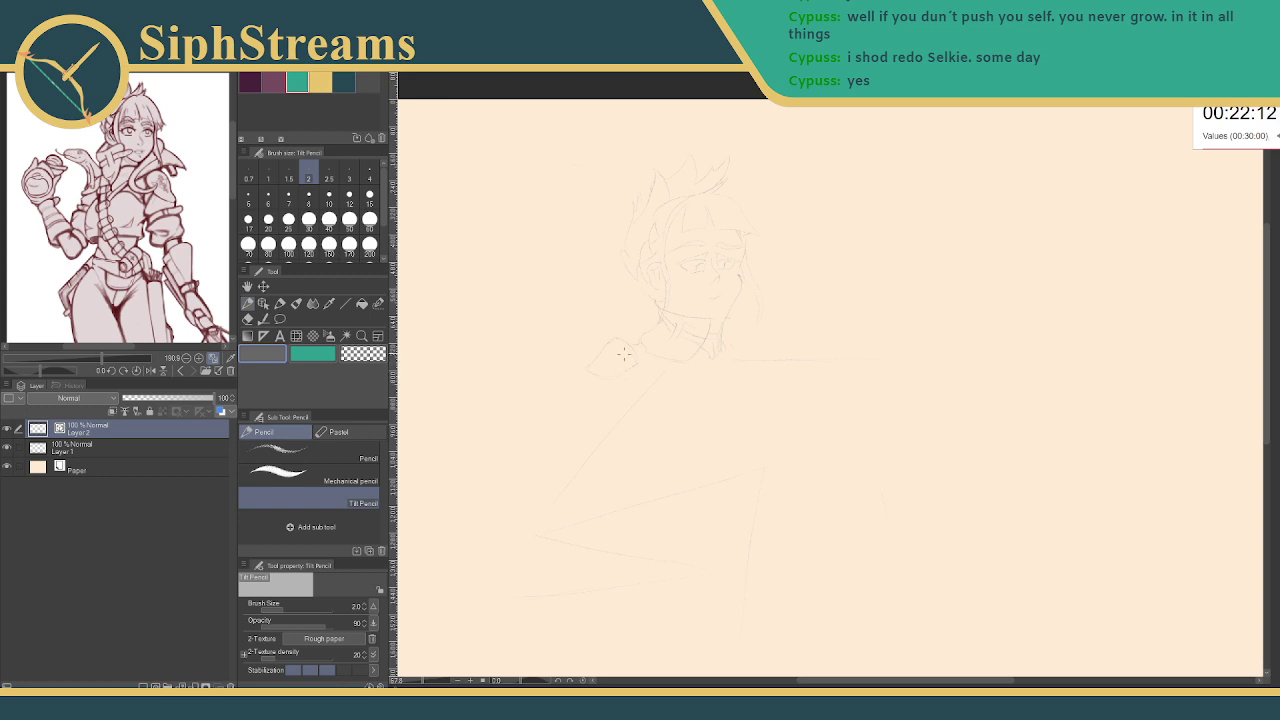
{"action": "key", "text": "e"}
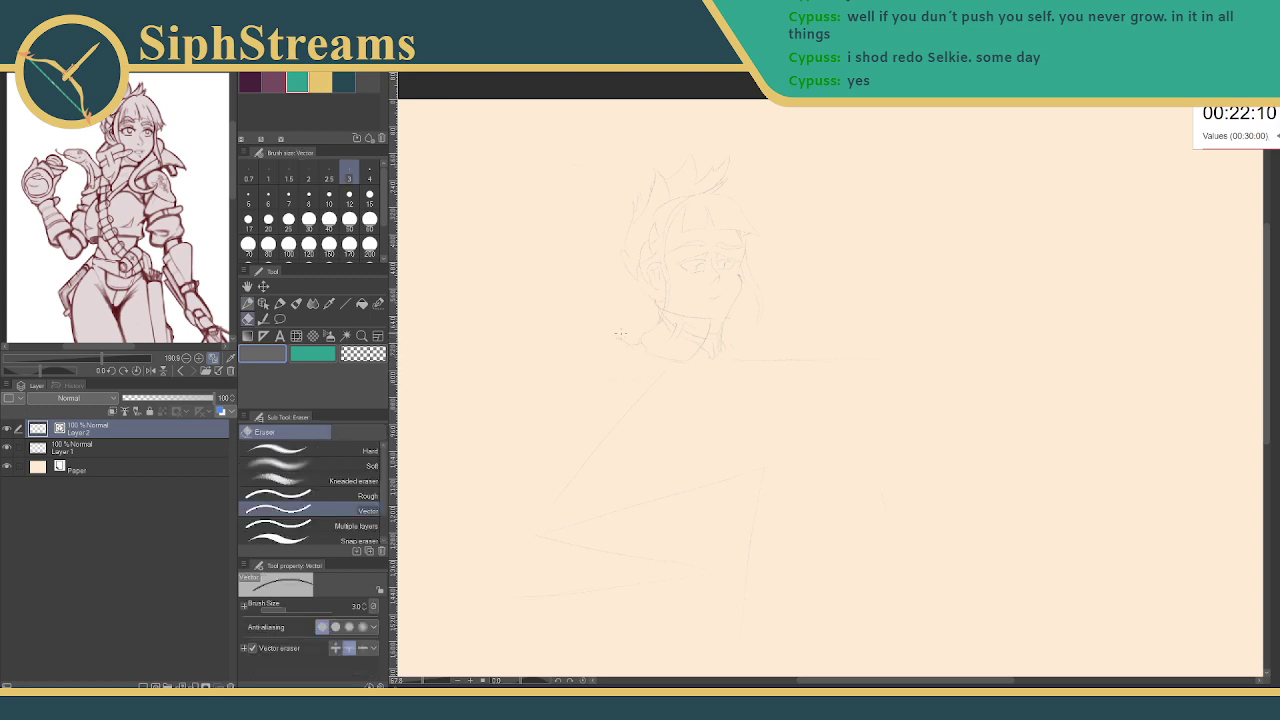
- Sketch the near shoulder as a rounded form with a curved outer sleeve line and erase its stray strokes
{"action": "key", "text": "p"}
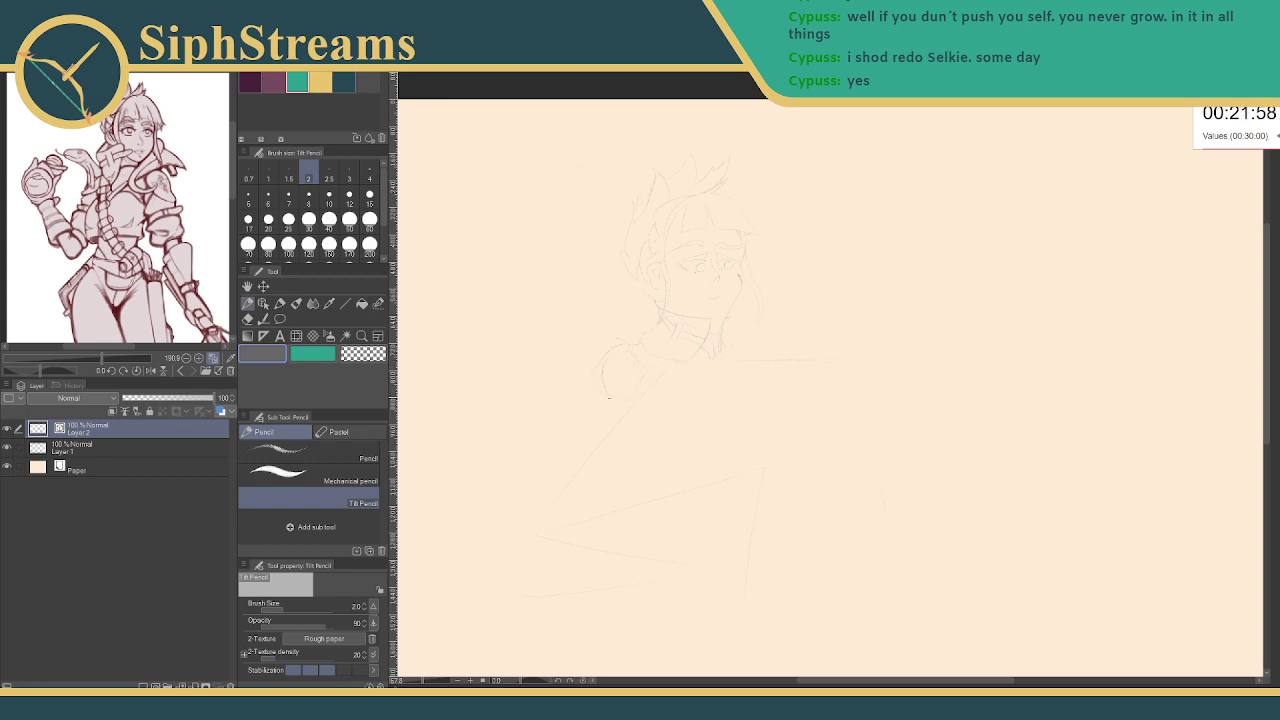
{"action": "key", "text": "e"}
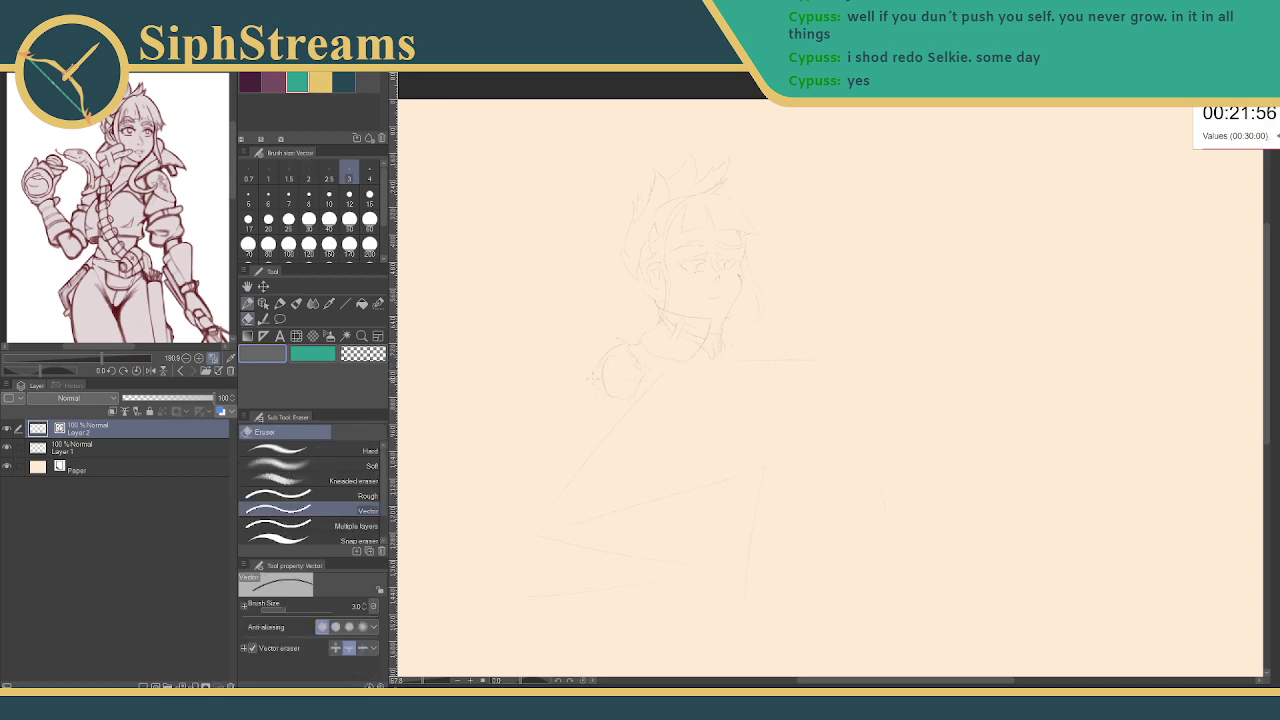
{"action": "key", "text": "p"}
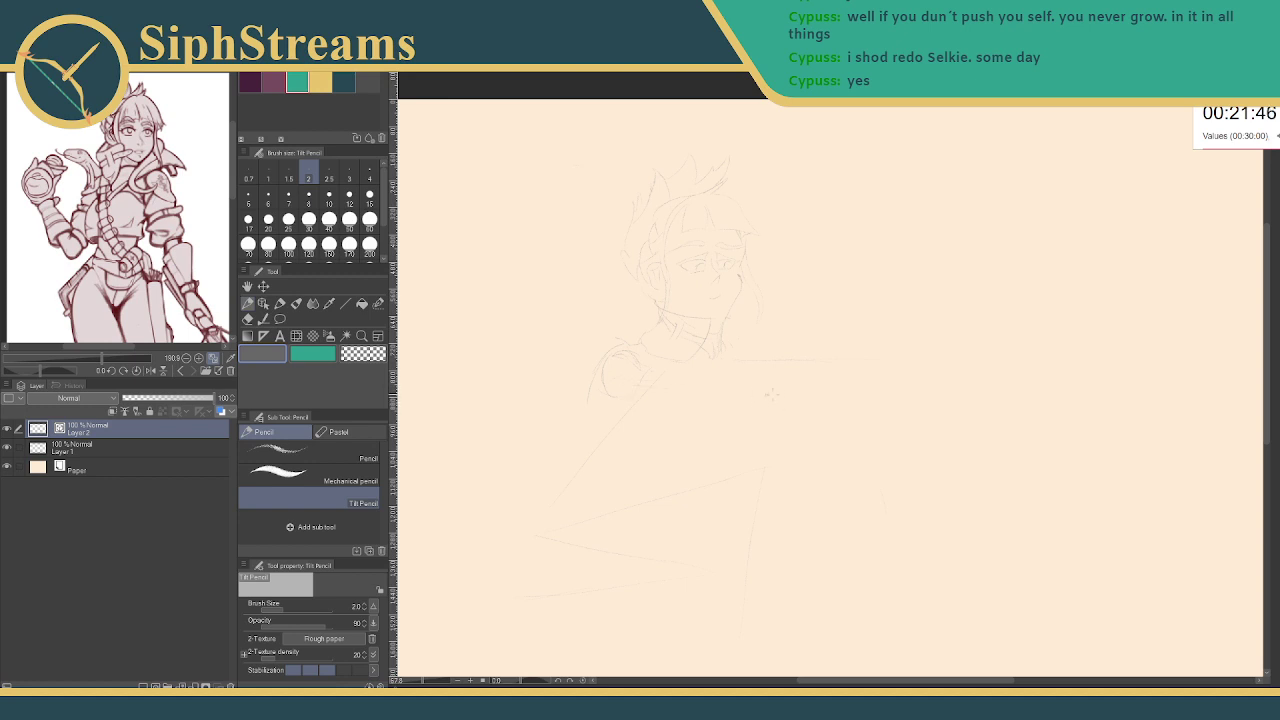
- Sketch the near arm stretched straight out sideways from the shoulder, with the elbow and a gauntleted forearm
{"action": "left_click_drag", "start_coordinate": [768, 394], "coordinate": [910, 396]}
{"action": "left_click_drag", "start_coordinate": [779, 406], "coordinate": [719, 432]}
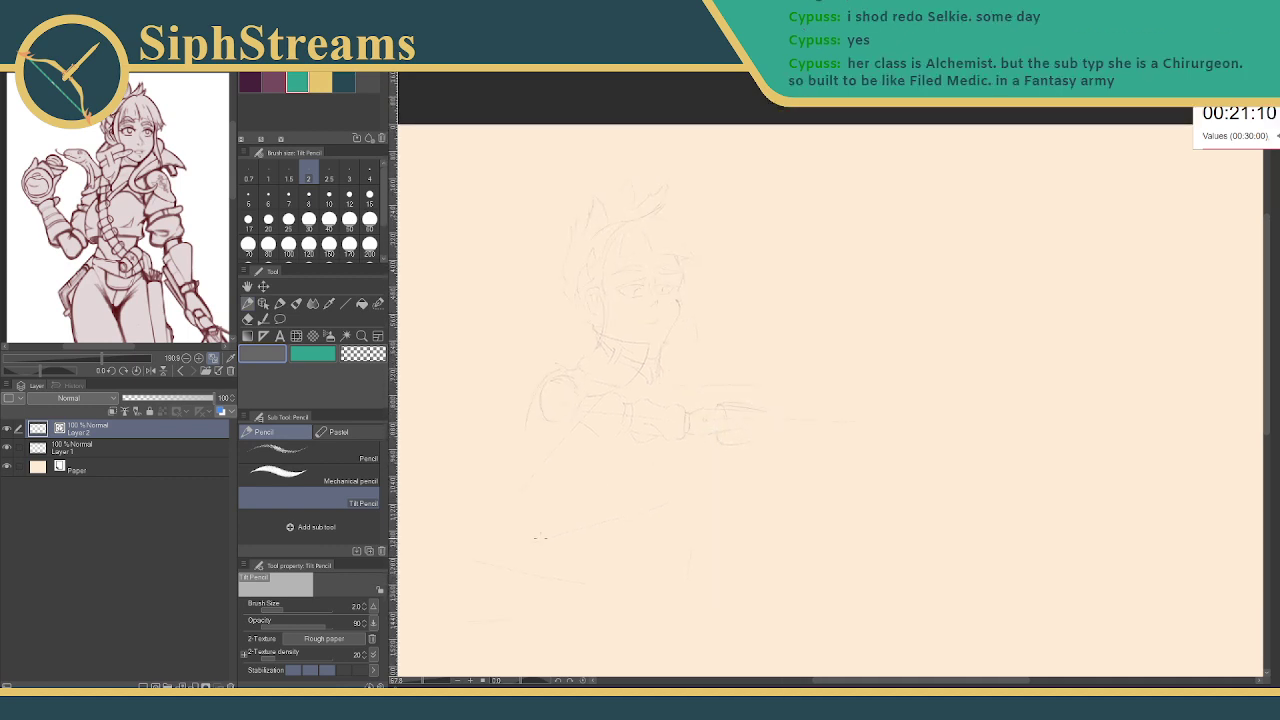
{"action": "left_click", "coordinate": [422, 681]}
{"action": "left_click_drag", "start_coordinate": [423, 681], "coordinate": [429, 681]}
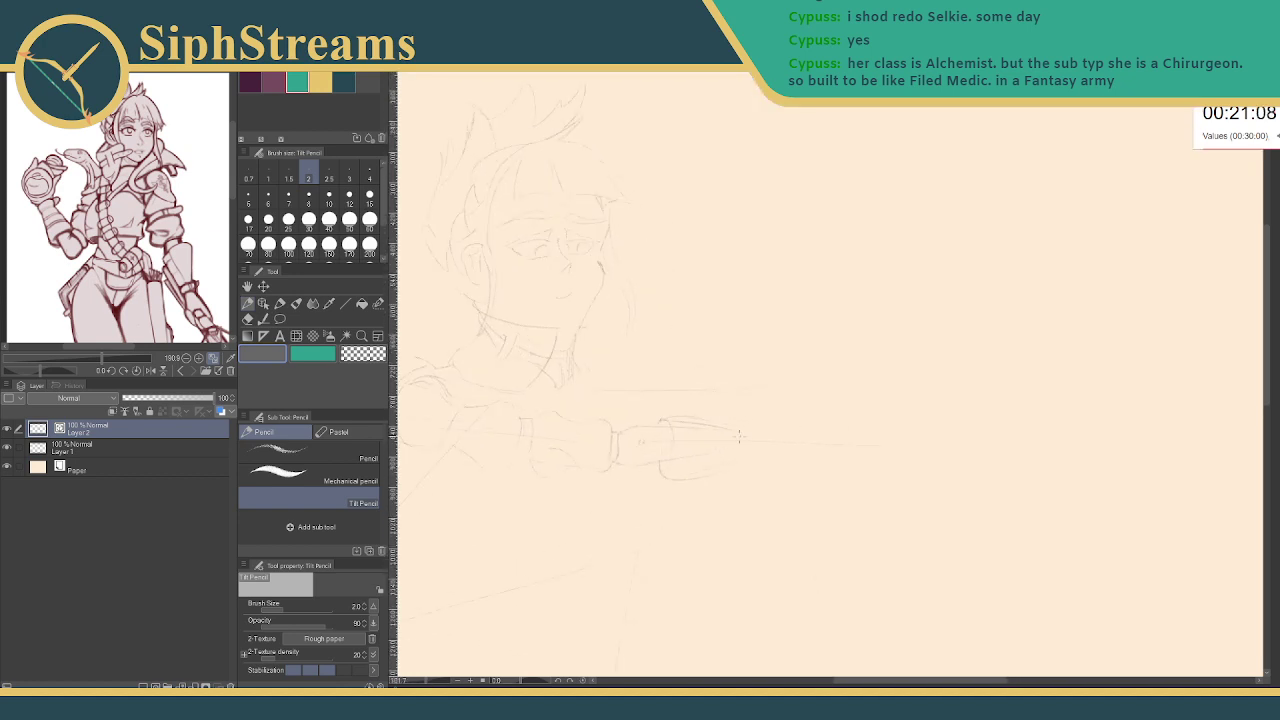
- Redraw the outline and end of the gauntlet on the outstretched forearm, erasing its overlapping strokes
{"action": "key", "text": "e"}
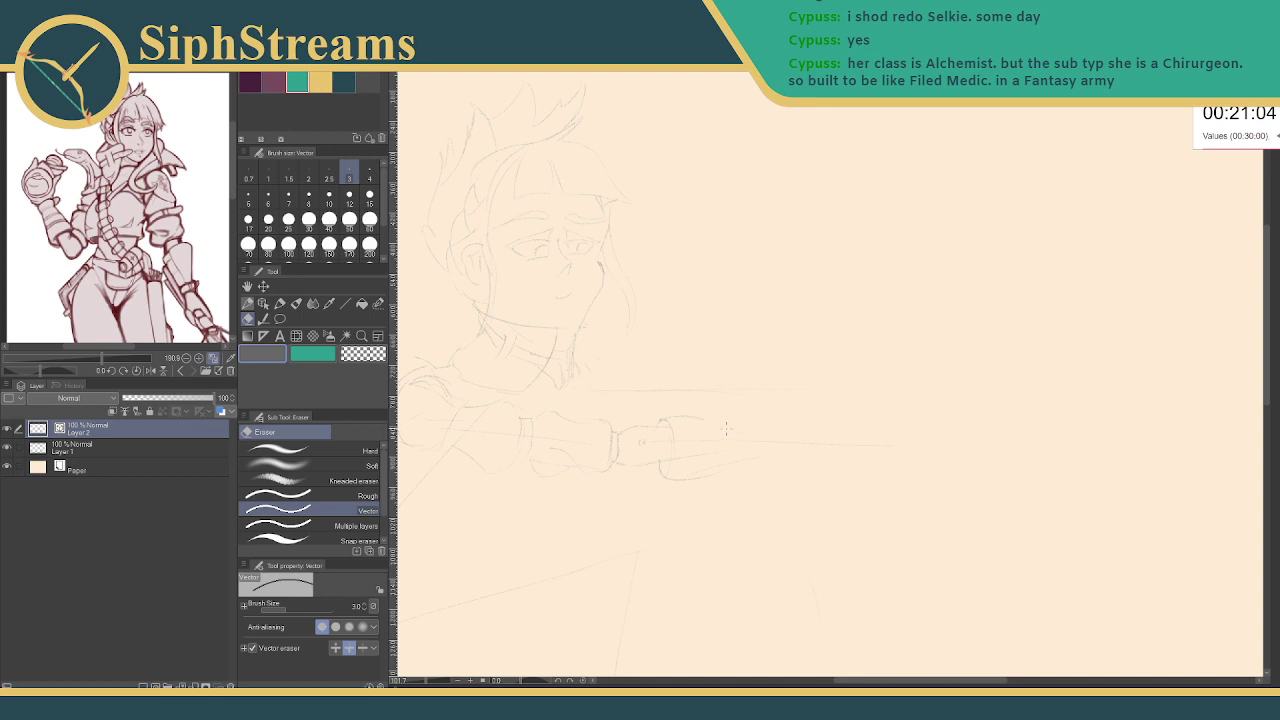
{"action": "key", "text": "p"}
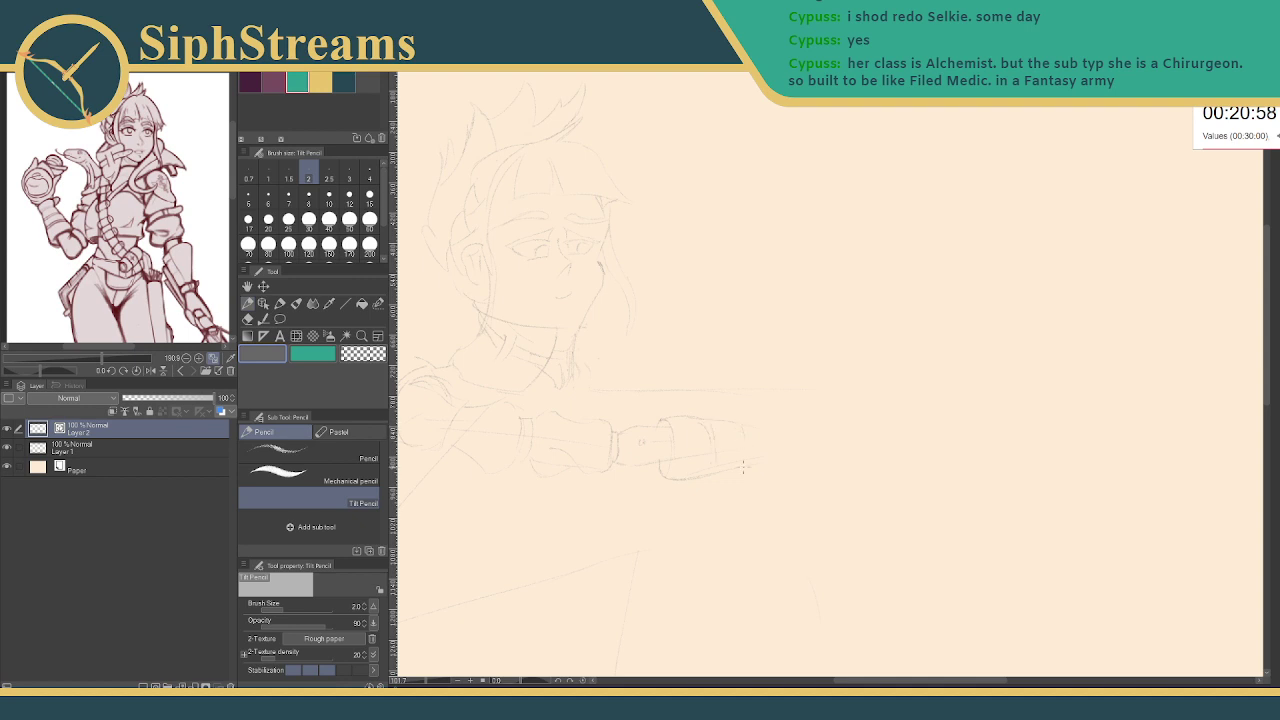
{"action": "key", "text": "e"}
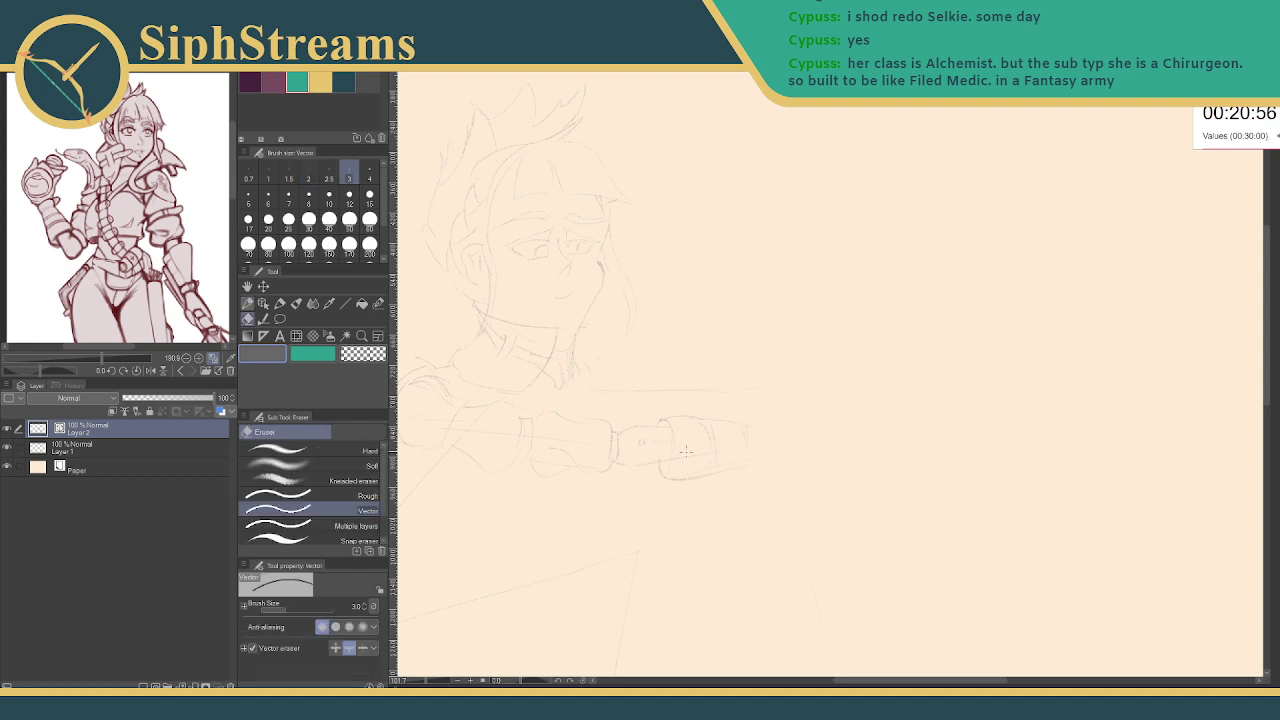
{"action": "key", "text": "p"}
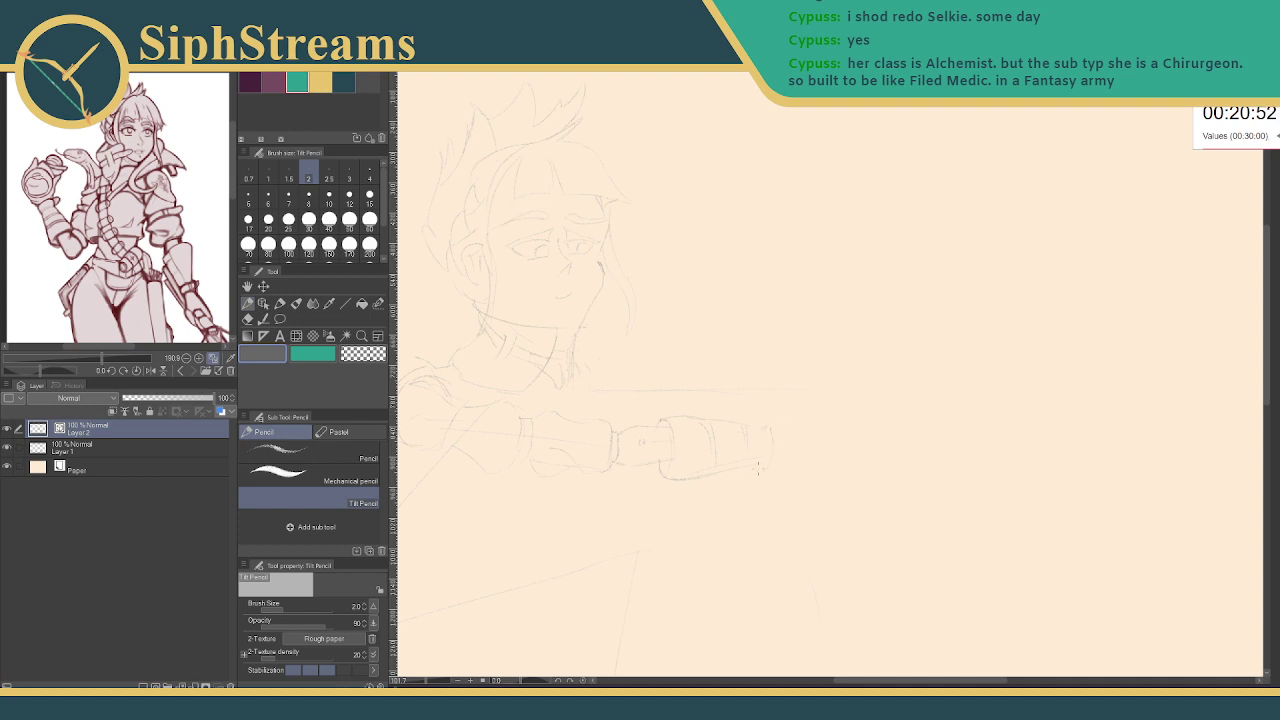
{"action": "key", "text": "e"}
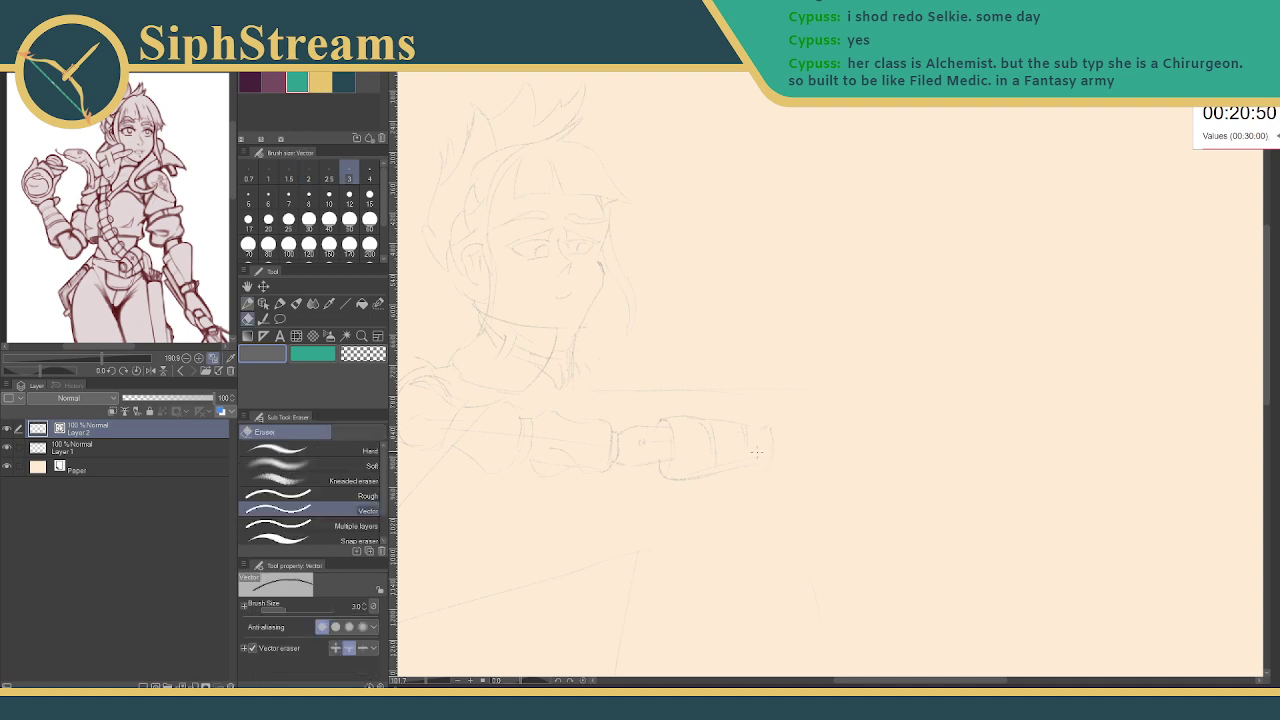
{"action": "key", "text": "p"}
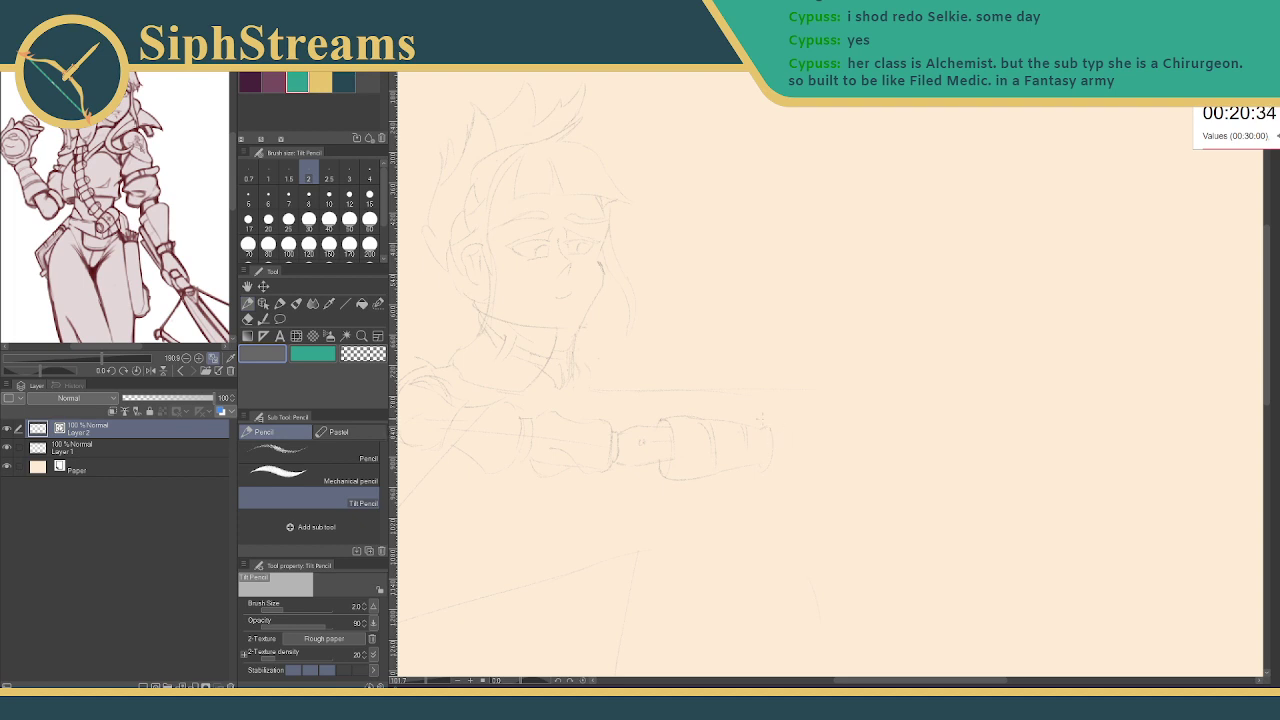
- Sketch the long line of the crossbow stock outward from the gauntlet, undoing the first misplaced stroke
{"action": "left_click_drag", "start_coordinate": [784, 430], "coordinate": [816, 417]}
{"action": "mouse_move", "coordinate": [771, 432]}
{"action": "left_mouse_down"}
{"action": "mouse_move", "coordinate": [818, 426]}
{"action": "mouse_move", "coordinate": [789, 422]}
{"action": "mouse_move", "coordinate": [806, 425]}
{"action": "left_mouse_up"}
{"action": "key", "text": "ctrl+z"}
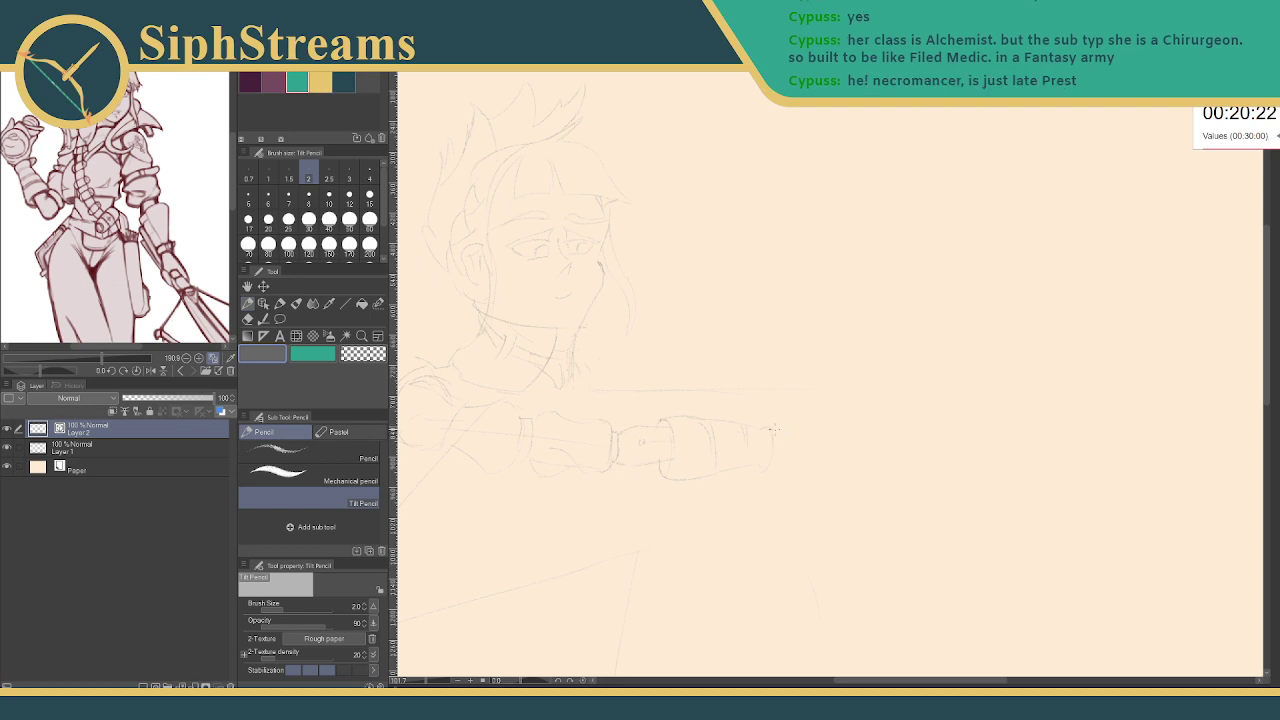
{"action": "mouse_move", "coordinate": [775, 430]}
{"action": "left_mouse_down"}
{"action": "mouse_move", "coordinate": [774, 458]}
{"action": "mouse_move", "coordinate": [790, 458]}
{"action": "mouse_move", "coordinate": [787, 426]}
{"action": "left_mouse_up"}
{"action": "left_click_drag", "start_coordinate": [772, 430], "coordinate": [800, 417]}
{"action": "mouse_move", "coordinate": [795, 420]}
{"action": "left_mouse_down"}
{"action": "mouse_move", "coordinate": [910, 408]}
{"action": "mouse_move", "coordinate": [905, 359]}
{"action": "left_mouse_up"}
- Show the crossbow in the reference, undo the overlong stock lines and sketch a shorter crossbow with curved limbs
{"action": "left_click_drag", "start_coordinate": [207, 244], "coordinate": [128, 200]}
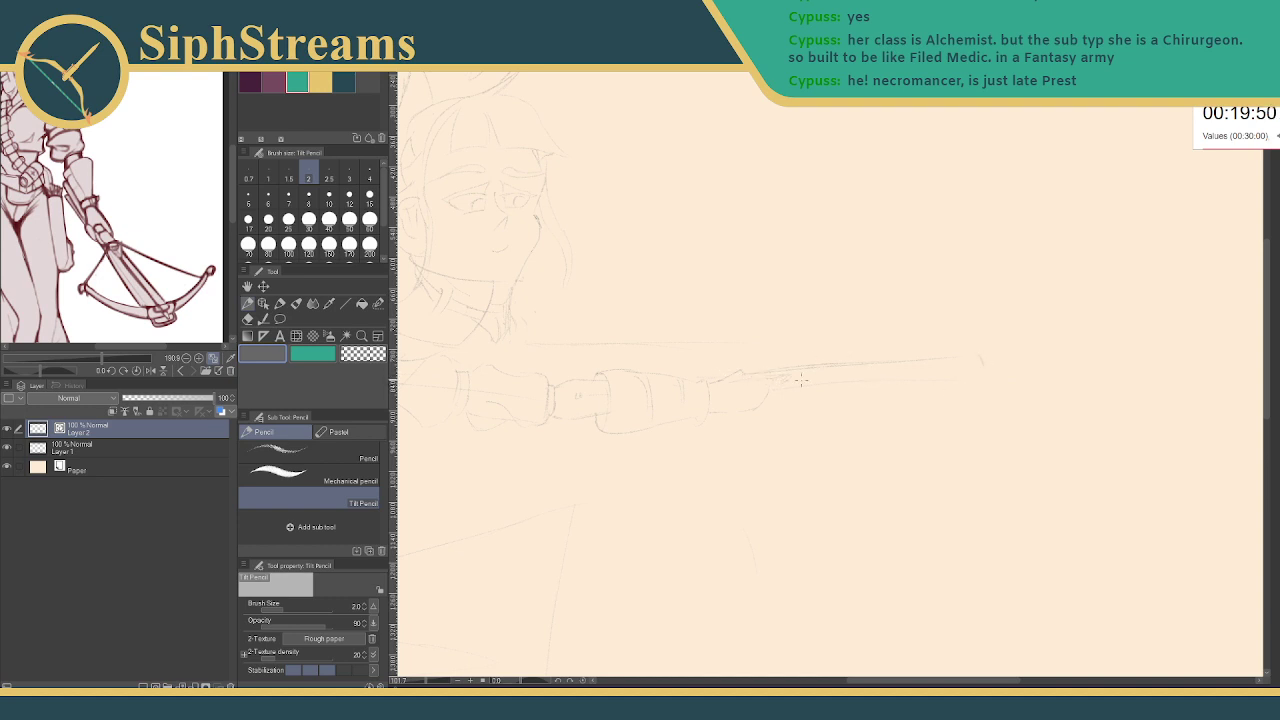
{"action": "left_click", "coordinate": [689, 261]}
{"action": "key", "text": "ctrl+z"}
{"action": "key", "text": "ctrl+z"}
{"action": "key", "text": "ctrl+z"}
{"action": "key", "text": "ctrl+z"}
{"action": "key", "text": "e"}
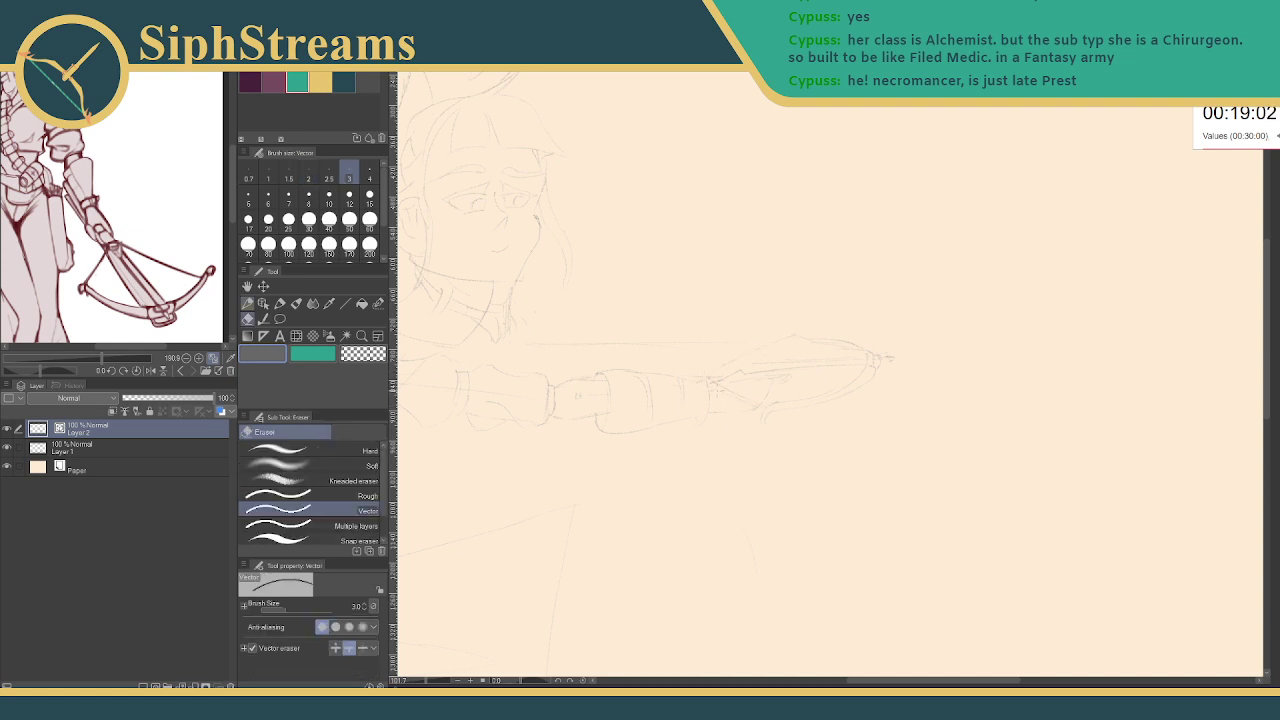
- Extend the crossbow's rail lines back over the gauntlet and sketch the narrow far-arm shape beside the collar
{"action": "key", "text": "p"}
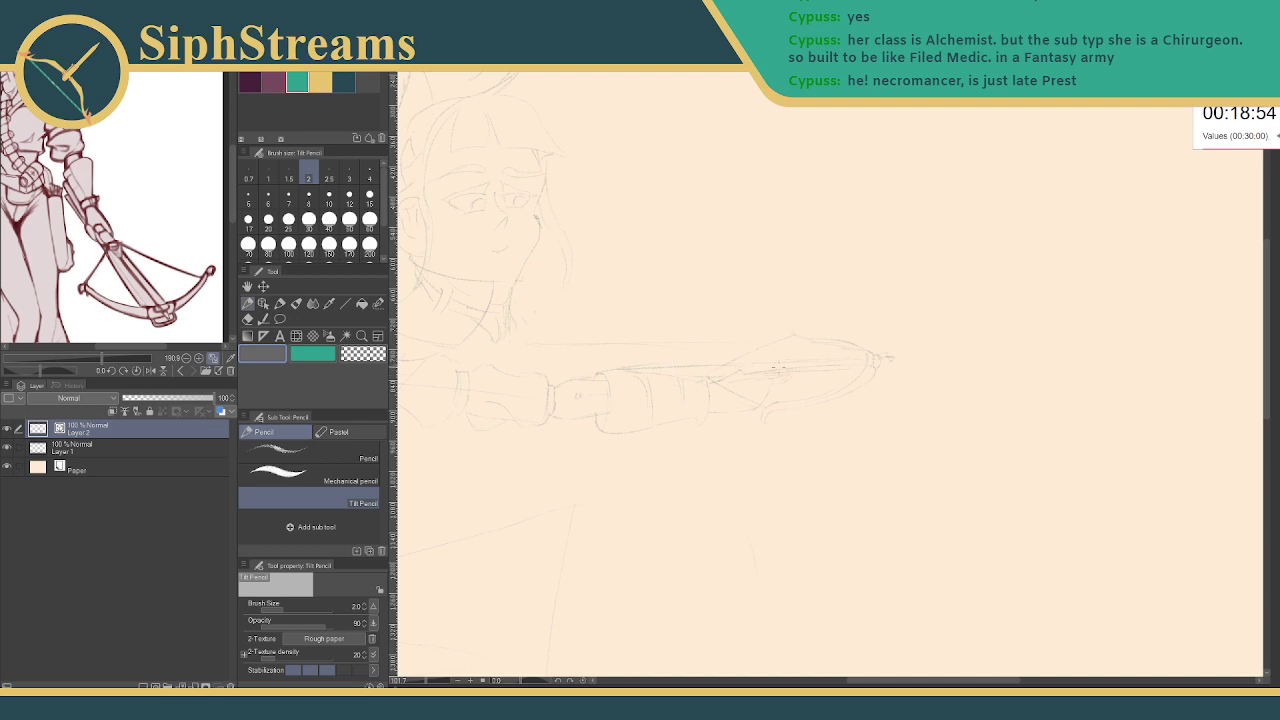
{"action": "key", "text": "e"}
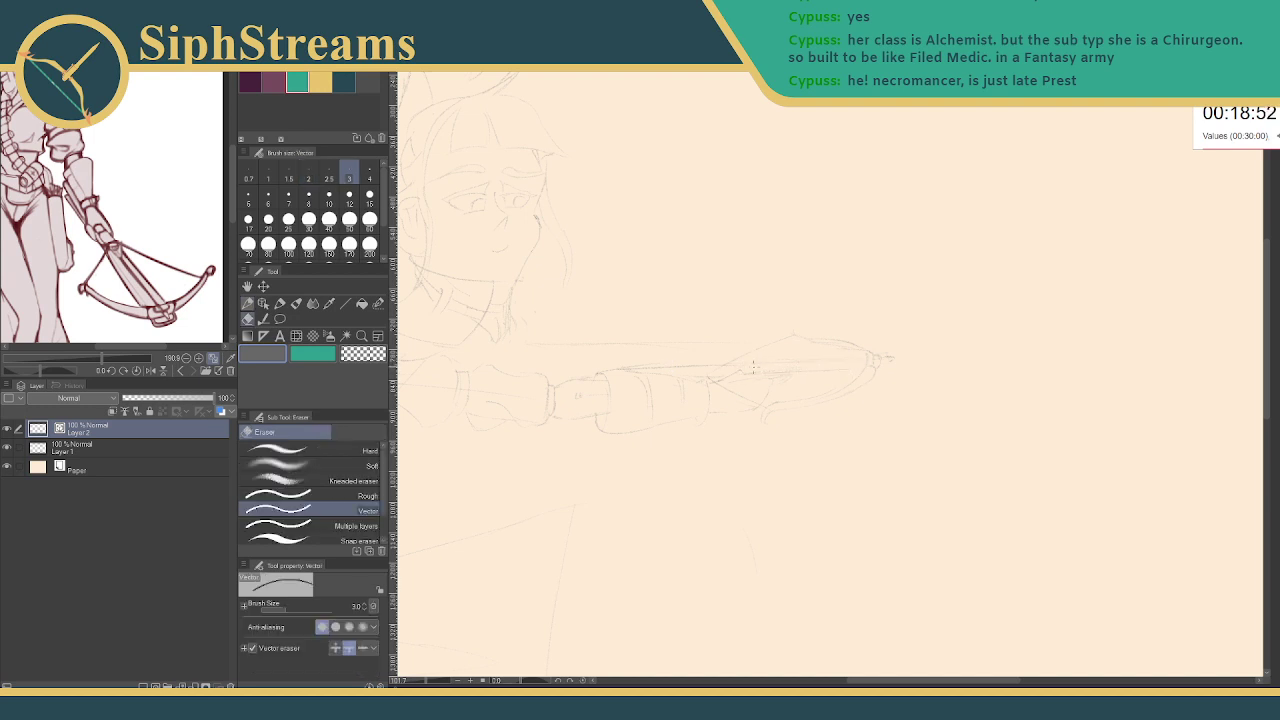
{"action": "key", "text": "p"}
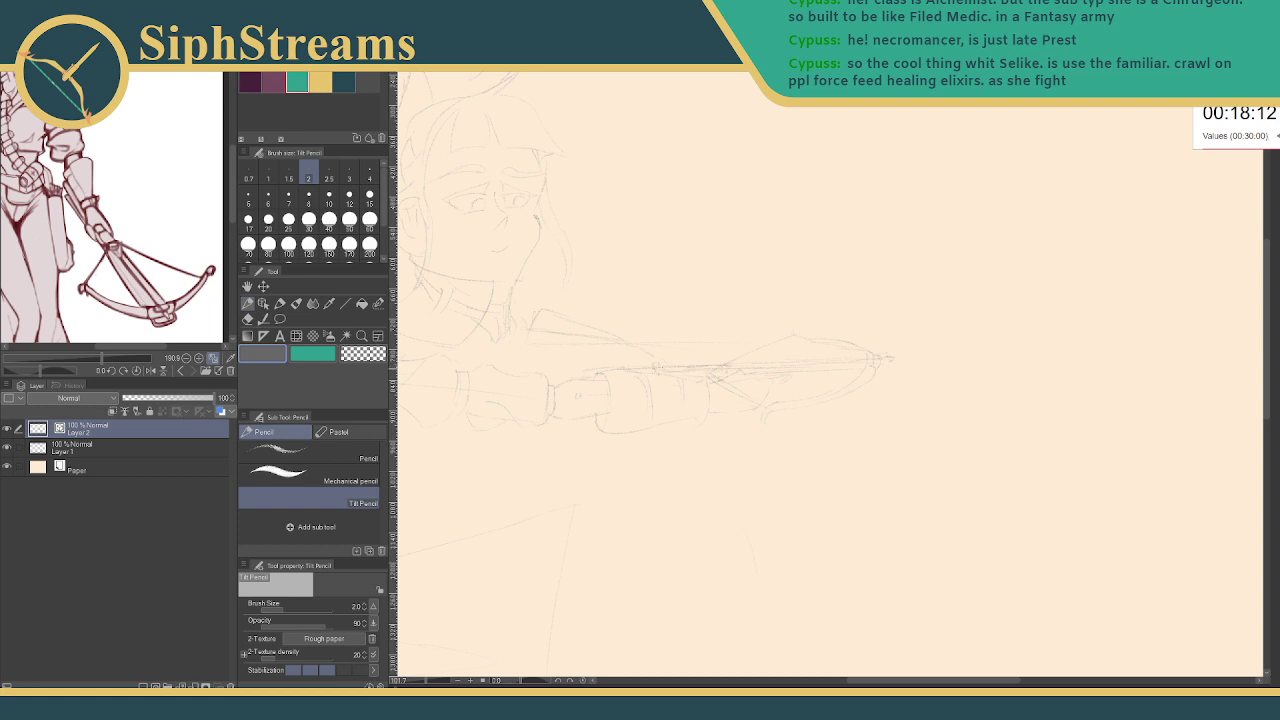
{"action": "left_click_drag", "start_coordinate": [530, 330], "coordinate": [600, 346]}
{"action": "left_click_drag", "start_coordinate": [131, 234], "coordinate": [198, 299]}
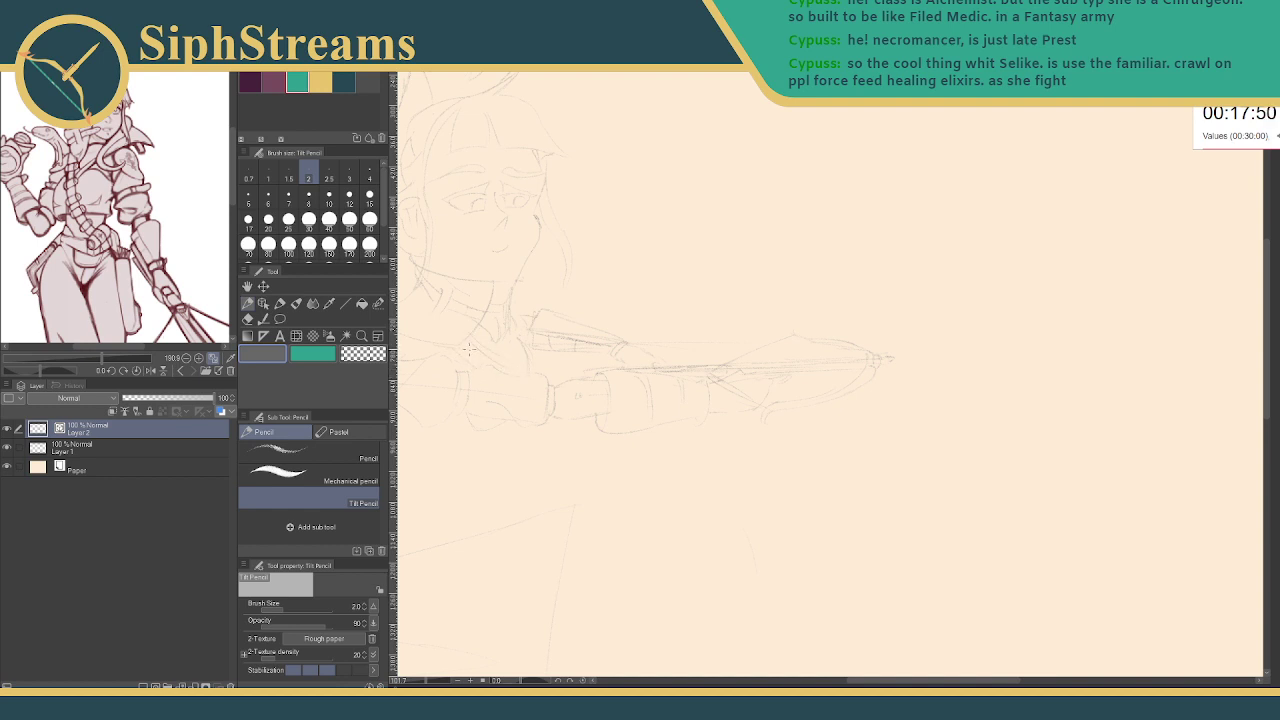
- Add short fold strokes where the near shoulder meets the collar and erase the excess marks
{"action": "left_click_drag", "start_coordinate": [467, 348], "coordinate": [572, 322]}
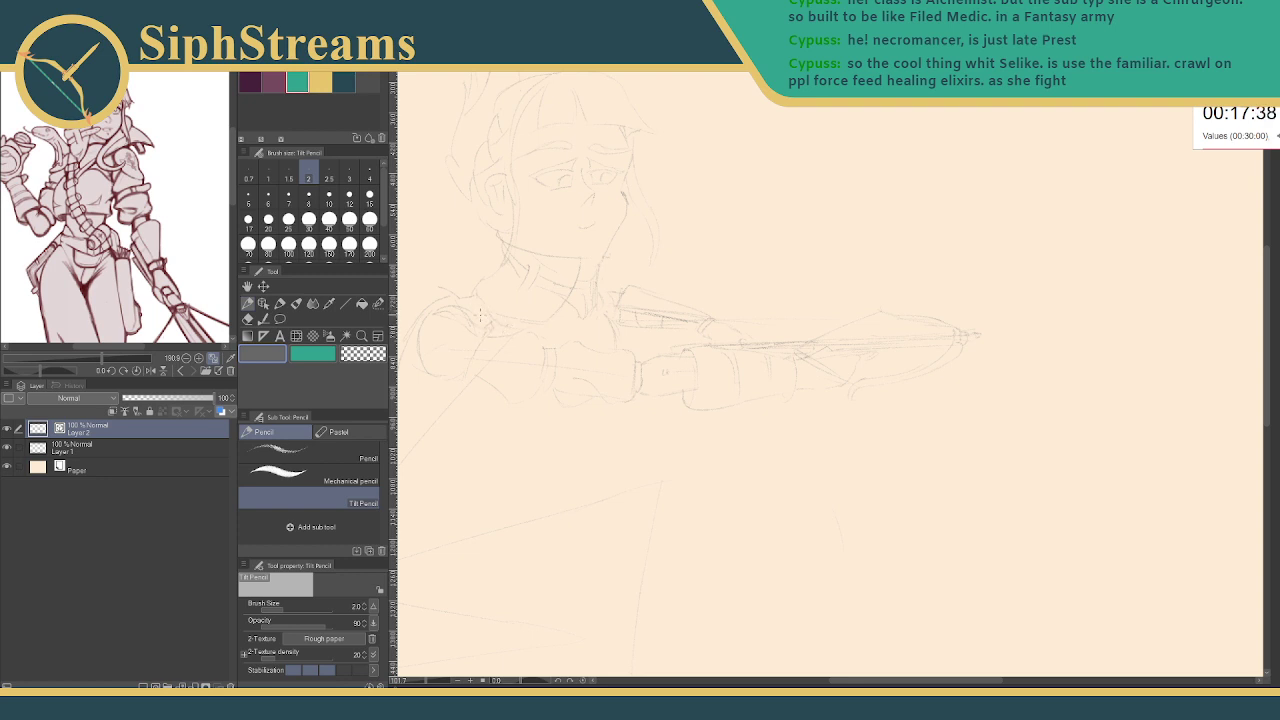
{"action": "mouse_move", "coordinate": [483, 312]}
{"action": "left_mouse_down"}
{"action": "mouse_move", "coordinate": [666, 246]}
{"action": "mouse_move", "coordinate": [638, 273]}
{"action": "left_mouse_up"}
{"action": "key", "text": "e"}
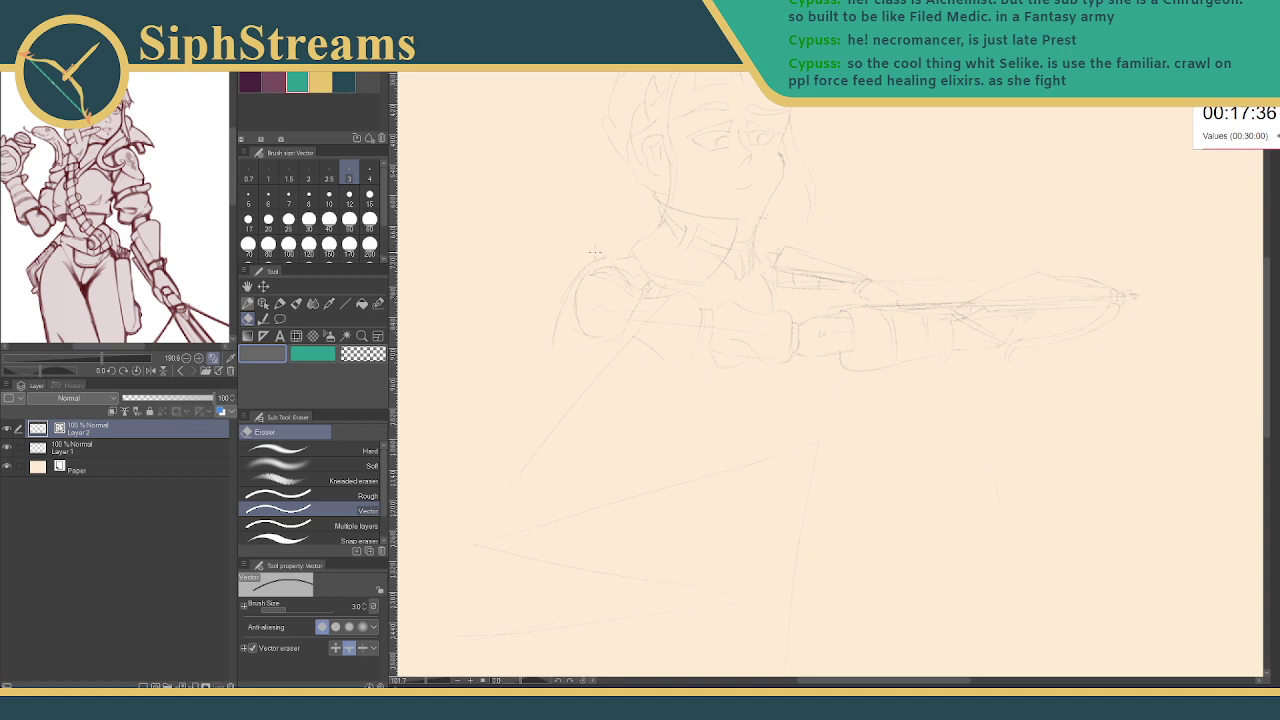
{"action": "key", "text": "p"}
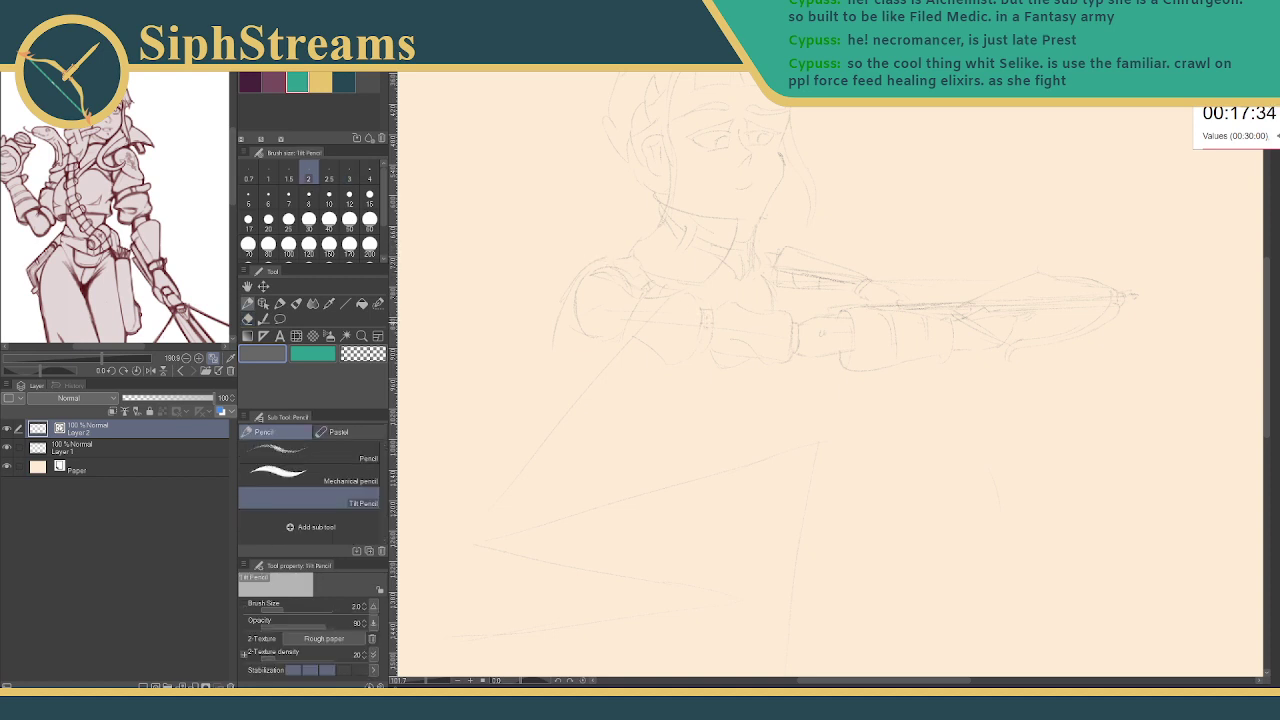
- Sketch the back and front outlines of the torso down from the arm and close them with an angled waistband
{"action": "left_click_drag", "start_coordinate": [676, 389], "coordinate": [687, 350]}
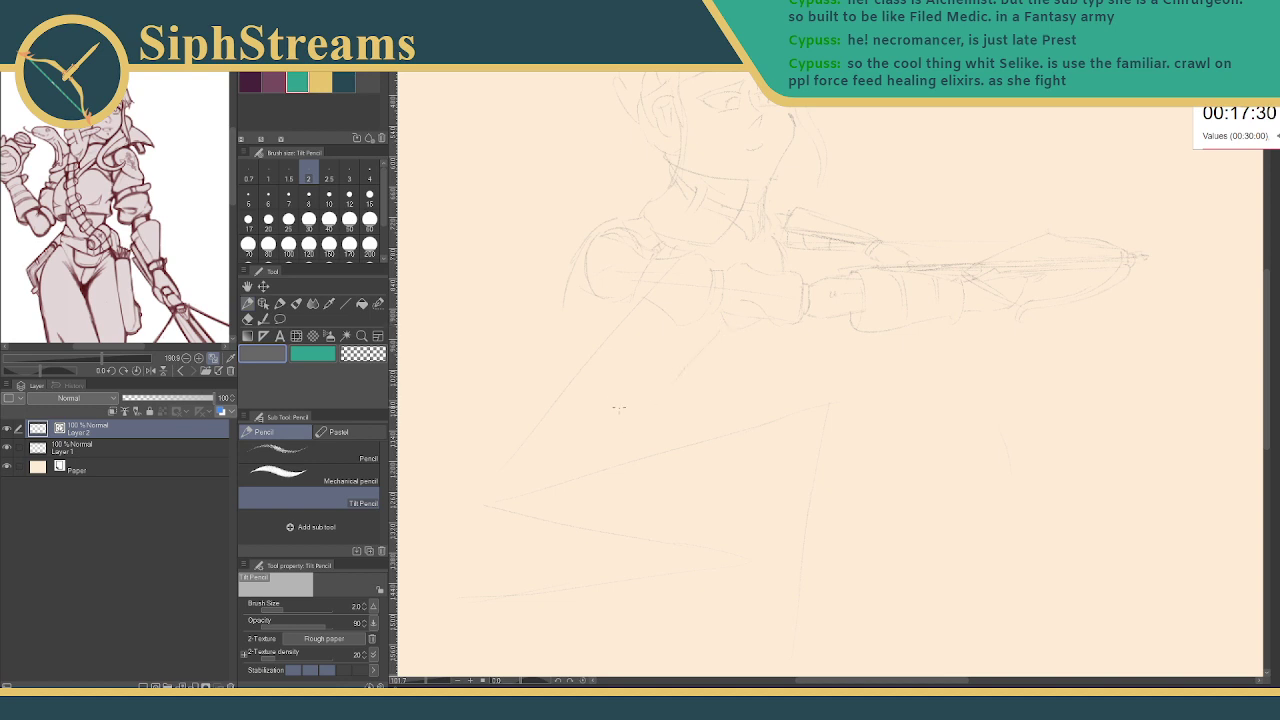
{"action": "left_click_drag", "start_coordinate": [600, 316], "coordinate": [621, 284]}
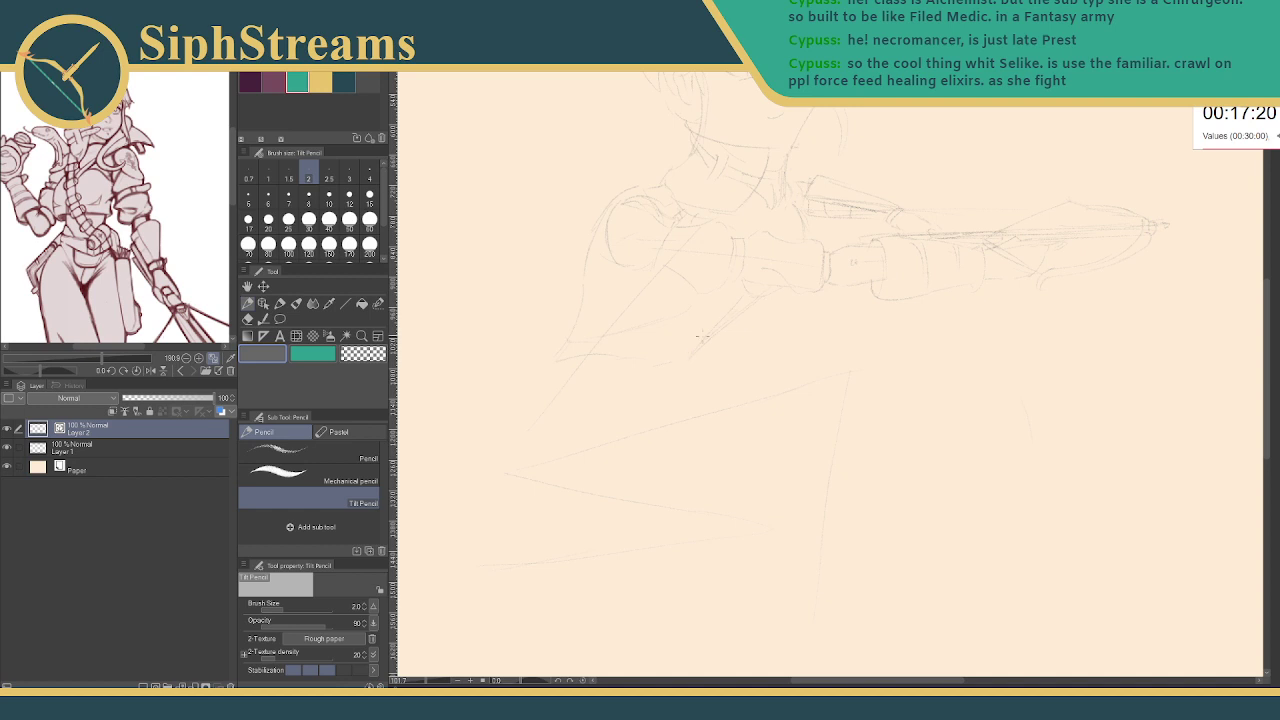
{"action": "key", "text": "e"}
{"action": "key", "text": "p"}
{"action": "left_click_drag", "start_coordinate": [548, 390], "coordinate": [574, 404]}
{"action": "left_click_drag", "start_coordinate": [626, 412], "coordinate": [562, 399]}
{"action": "key", "text": "e"}
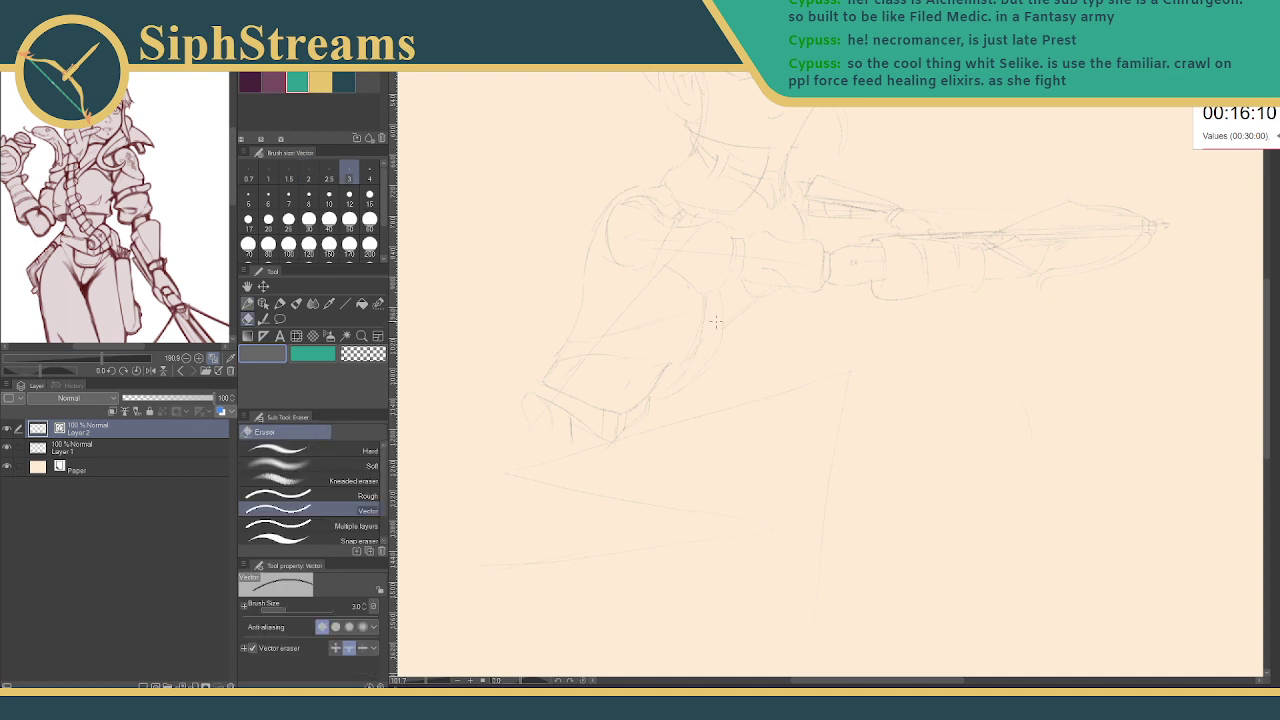
- Sketch a row of small bandolier pouches down the front edge of the torso, erasing the body outline behind them
{"action": "key", "text": "p"}
{"action": "key", "text": "e"}
{"action": "key", "text": "p"}
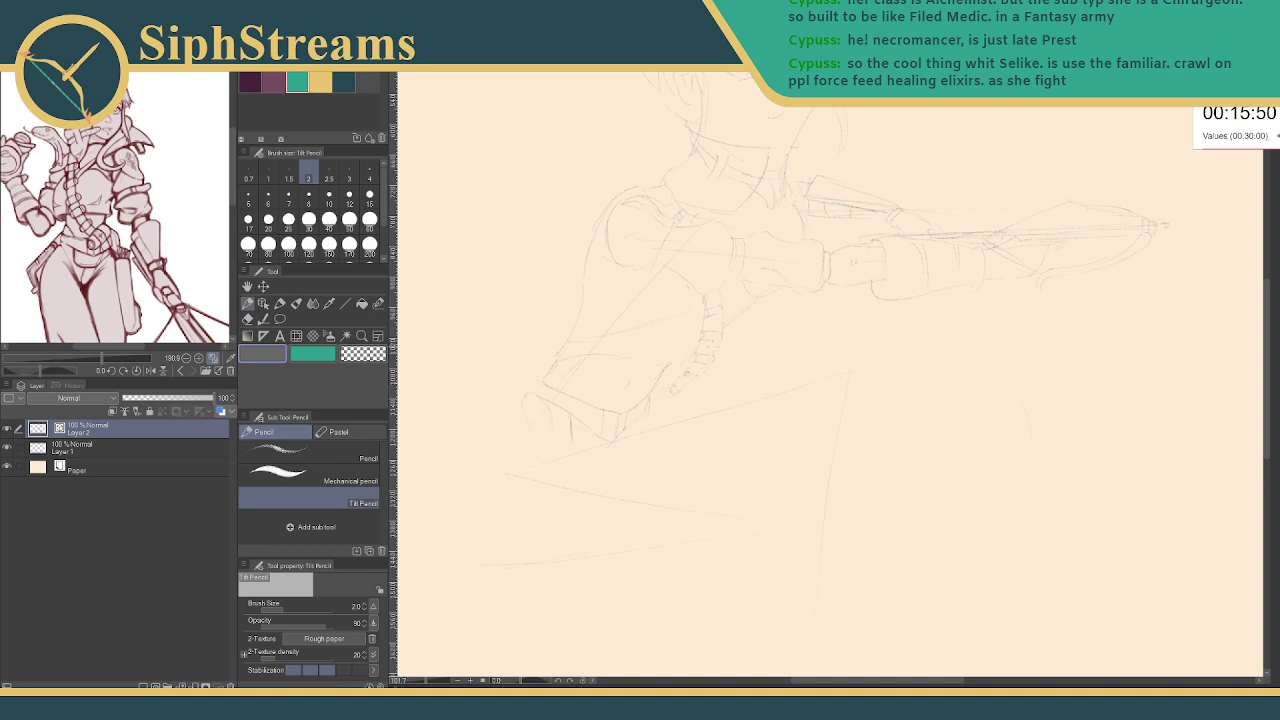
{"action": "key", "text": "e"}
{"action": "key", "text": "p"}
{"action": "key", "text": "e"}
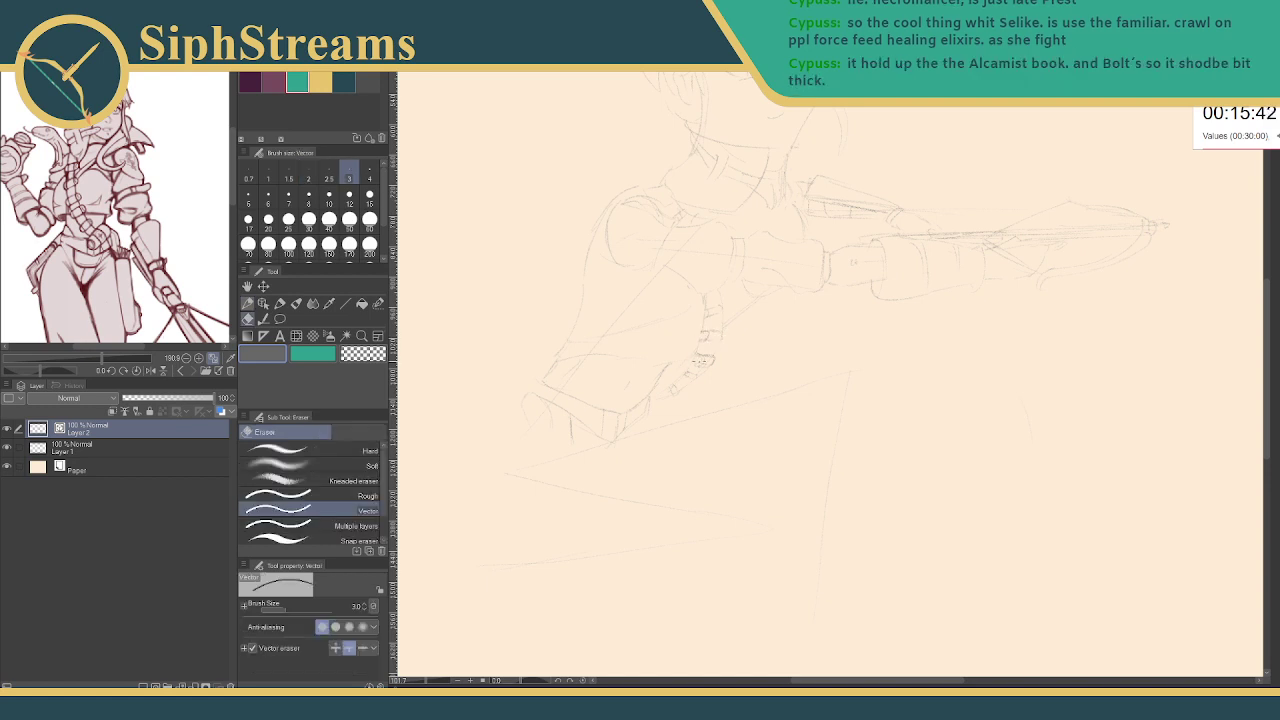
{"action": "key", "text": "p"}
- Sketch a long rectangular case angling down from the rear of the waistband and show the legs in the reference
{"action": "mouse_move", "coordinate": [697, 374]}
{"action": "left_mouse_down"}
{"action": "mouse_move", "coordinate": [617, 500]}
{"action": "mouse_move", "coordinate": [767, 353]}
{"action": "left_mouse_up"}
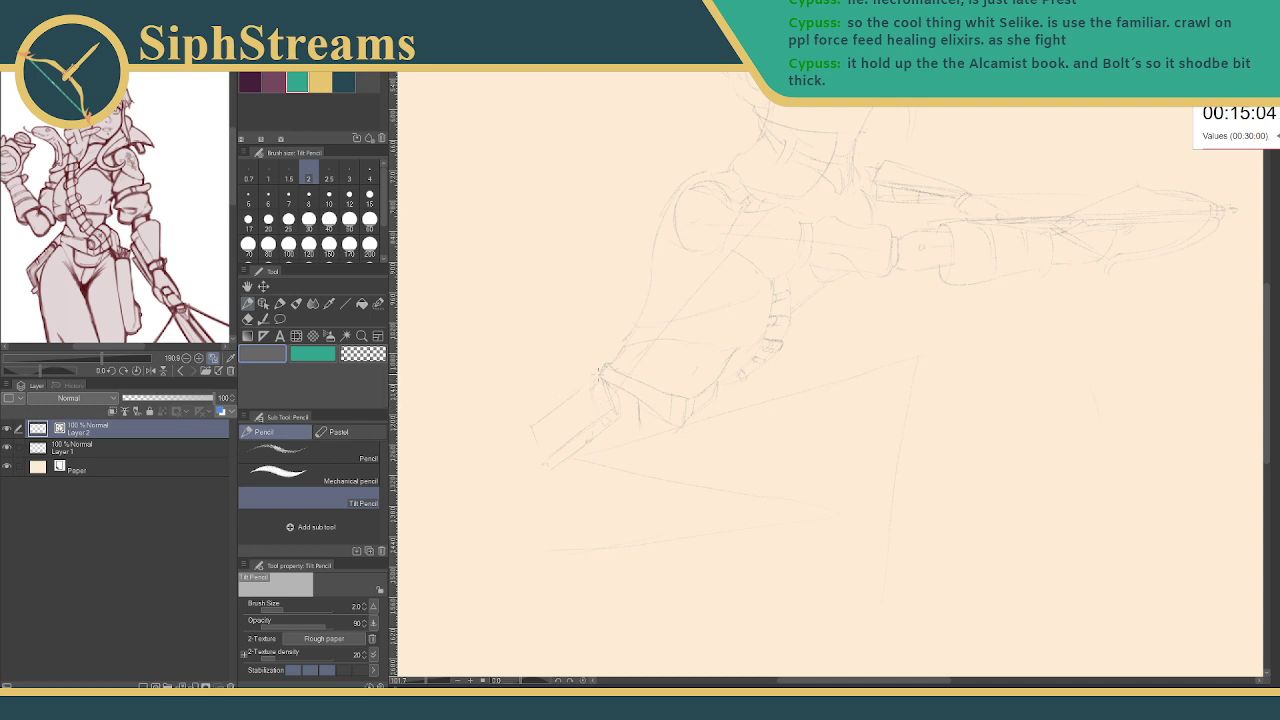
{"action": "left_click_drag", "start_coordinate": [606, 370], "coordinate": [611, 378]}
{"action": "left_click_drag", "start_coordinate": [769, 418], "coordinate": [757, 420]}
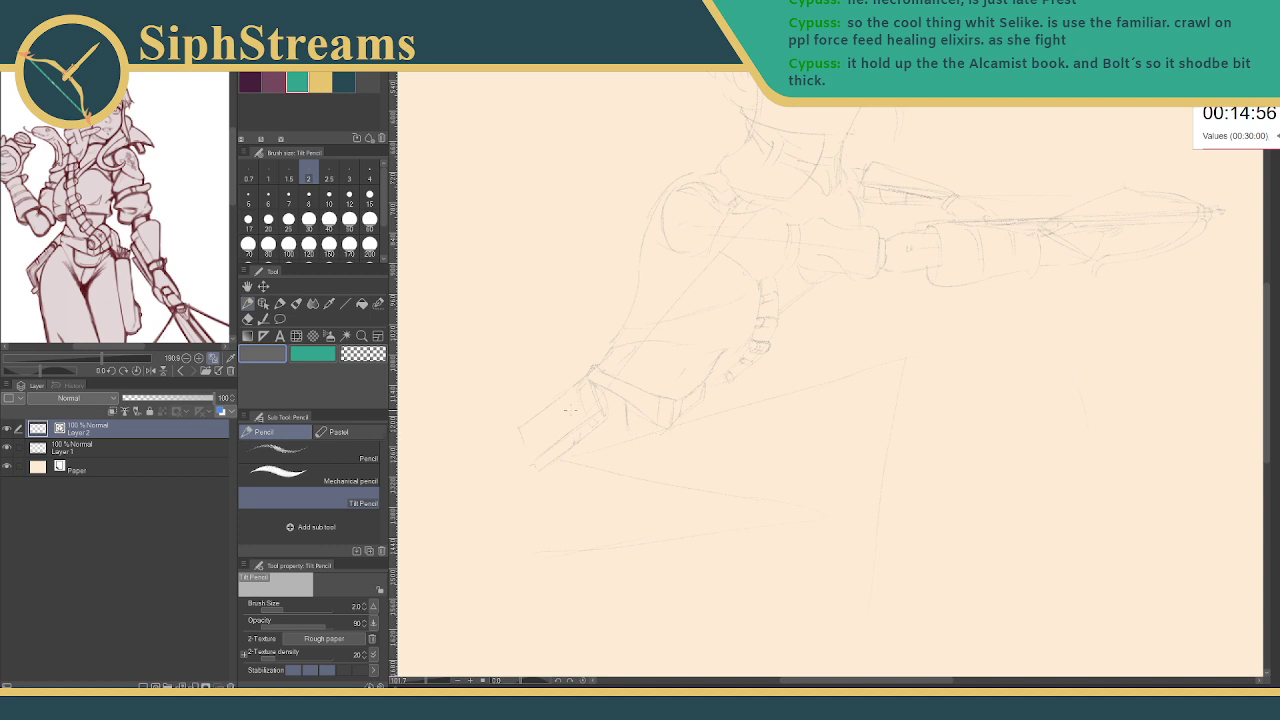
{"action": "left_click_drag", "start_coordinate": [105, 249], "coordinate": [141, 165]}
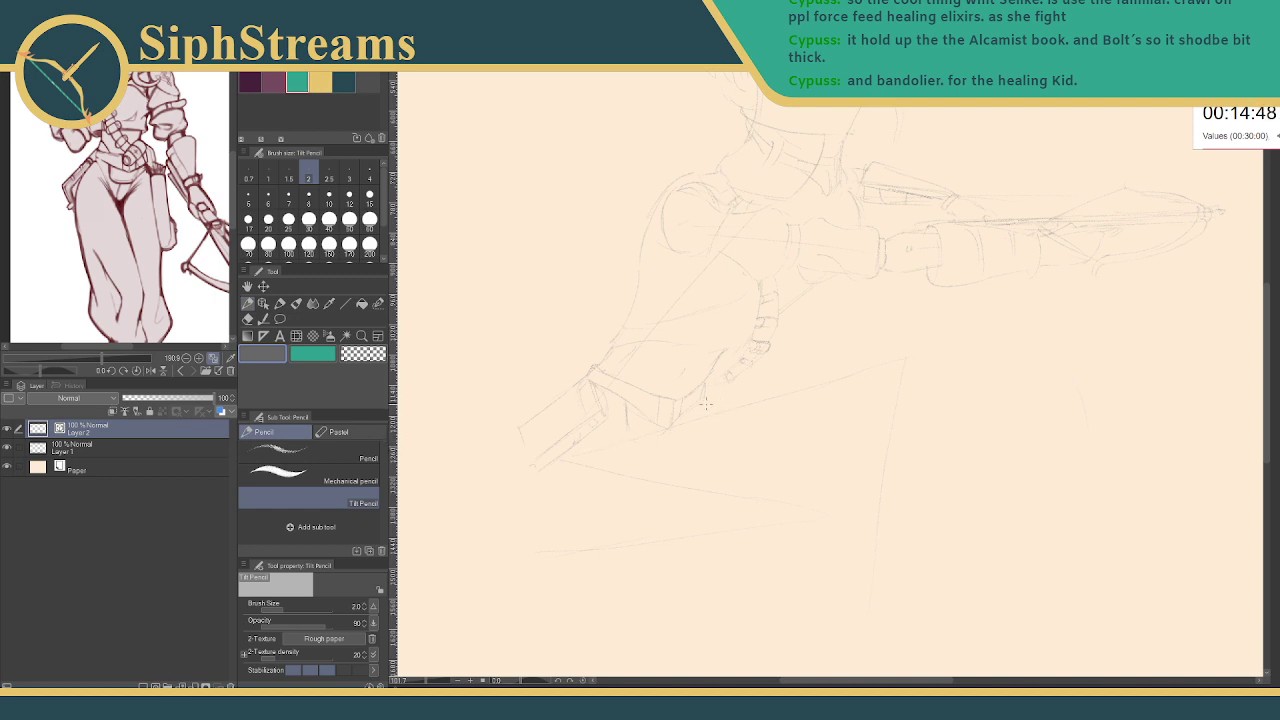
- Clean up the gauntlet's near edge and erase leftover construction lines across the near shoulder and upper arm
{"action": "mouse_move", "coordinate": [722, 411]}
{"action": "left_mouse_down"}
{"action": "mouse_move", "coordinate": [723, 457]}
{"action": "mouse_move", "coordinate": [690, 496]}
{"action": "mouse_move", "coordinate": [655, 510]}
{"action": "left_mouse_up"}
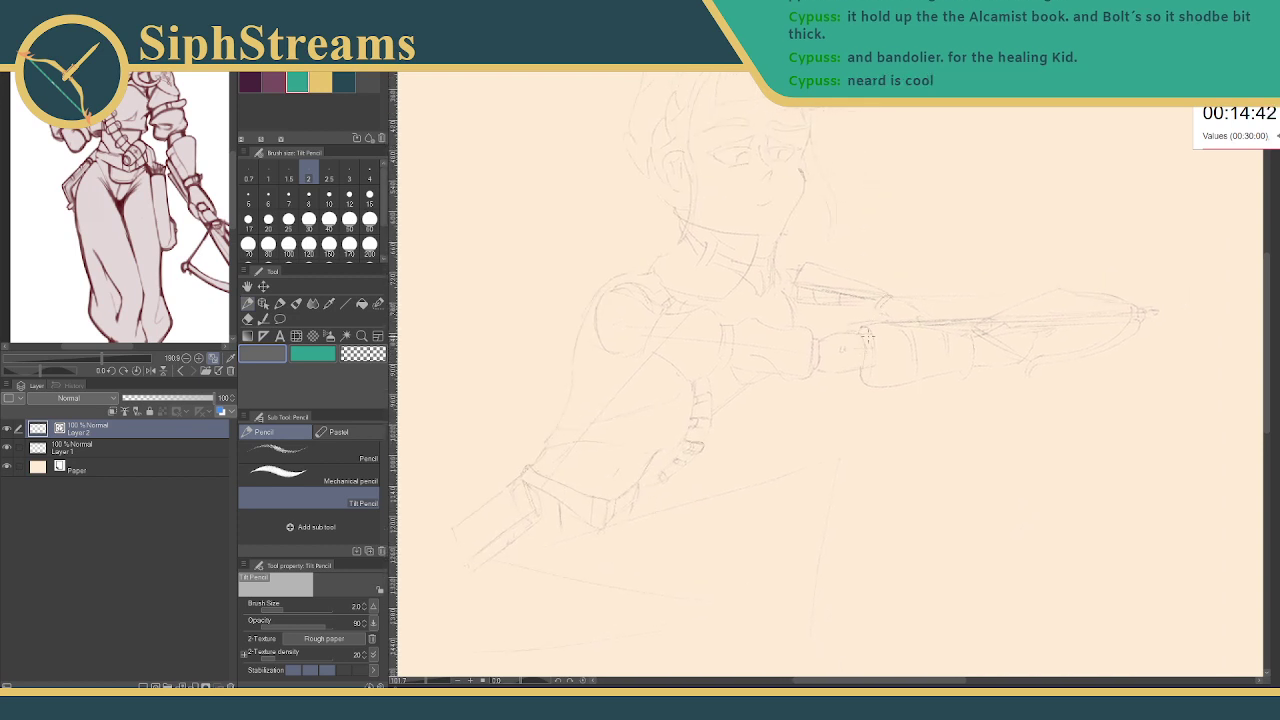
{"action": "key", "text": "e"}
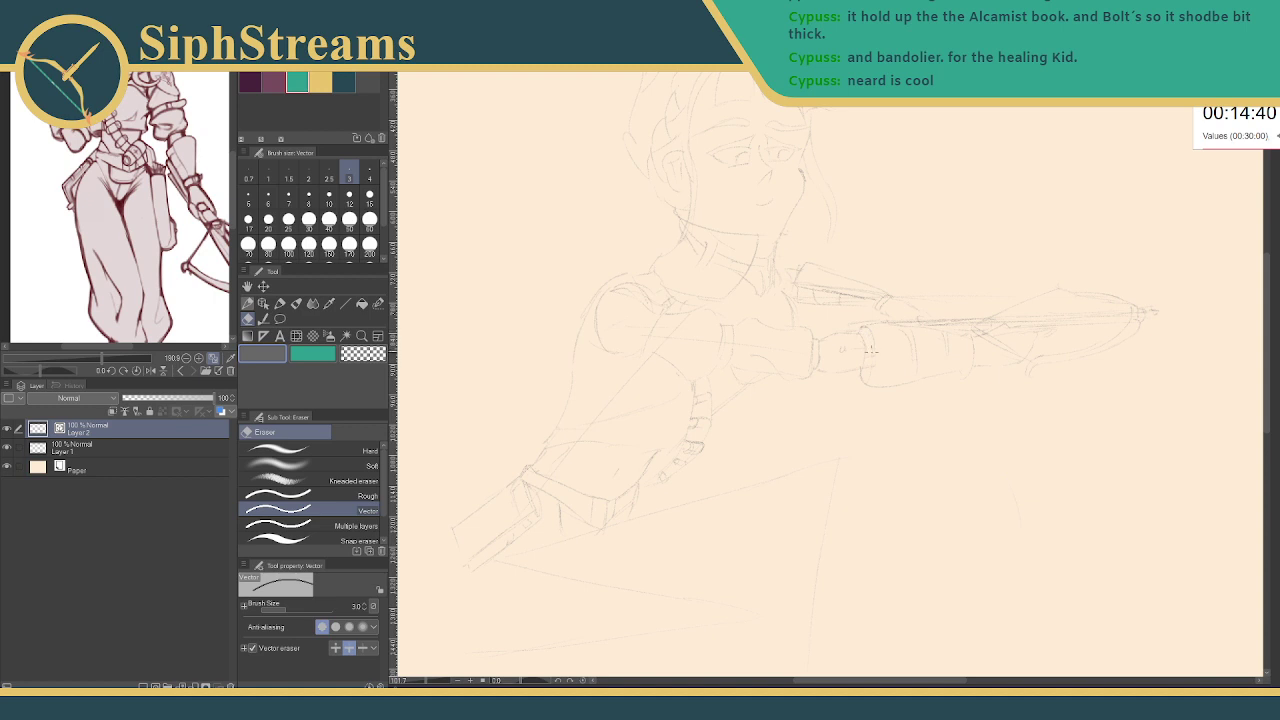
{"action": "key", "text": "p"}
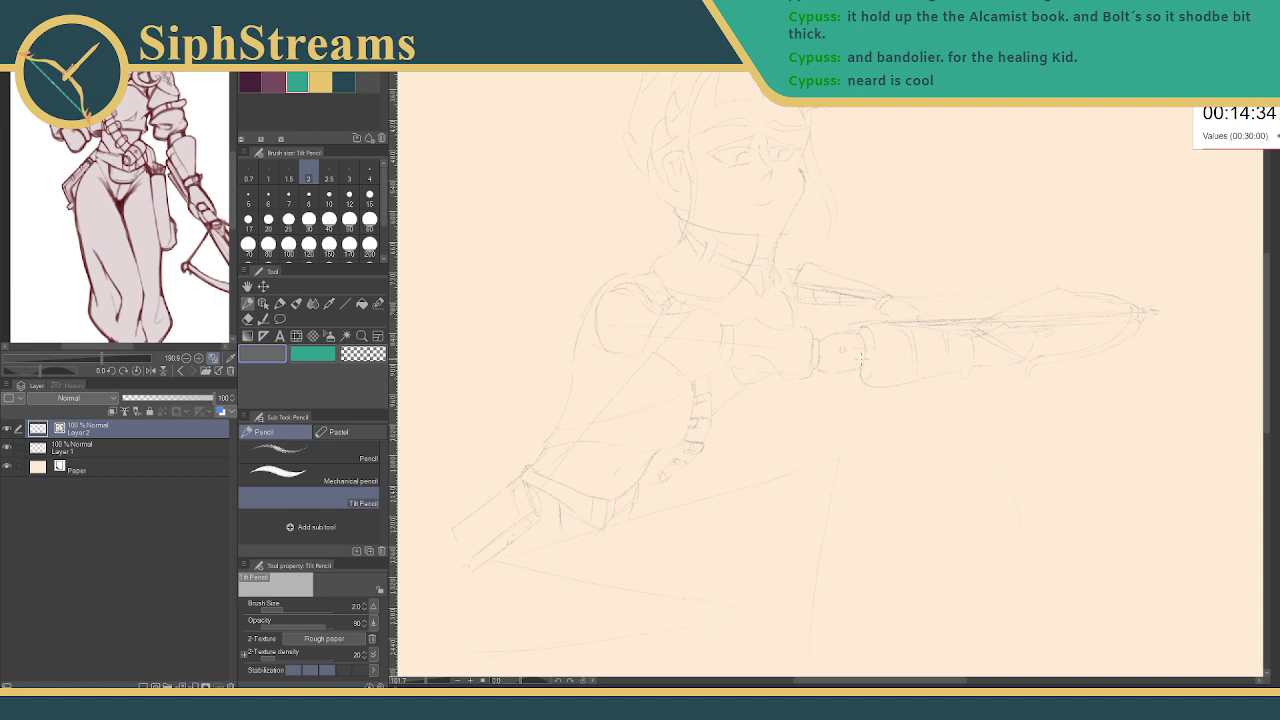
{"action": "left_click_drag", "start_coordinate": [718, 443], "coordinate": [780, 333]}
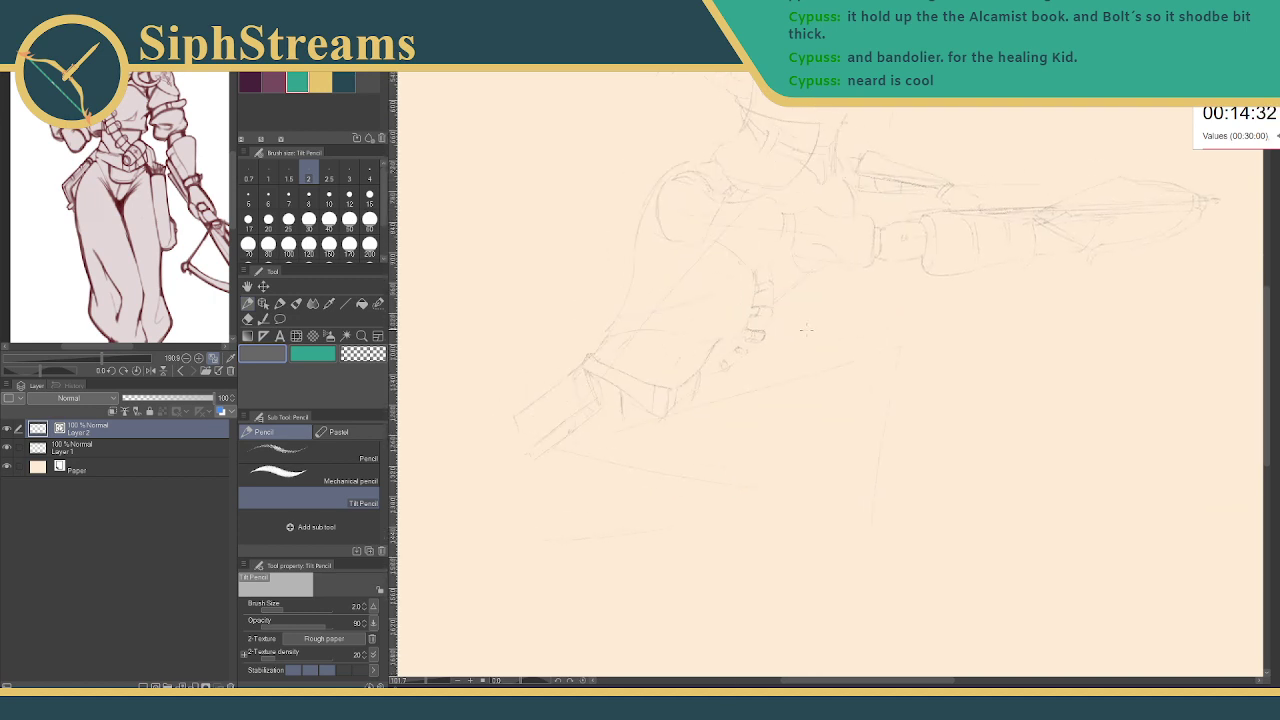
{"action": "key", "text": "e"}
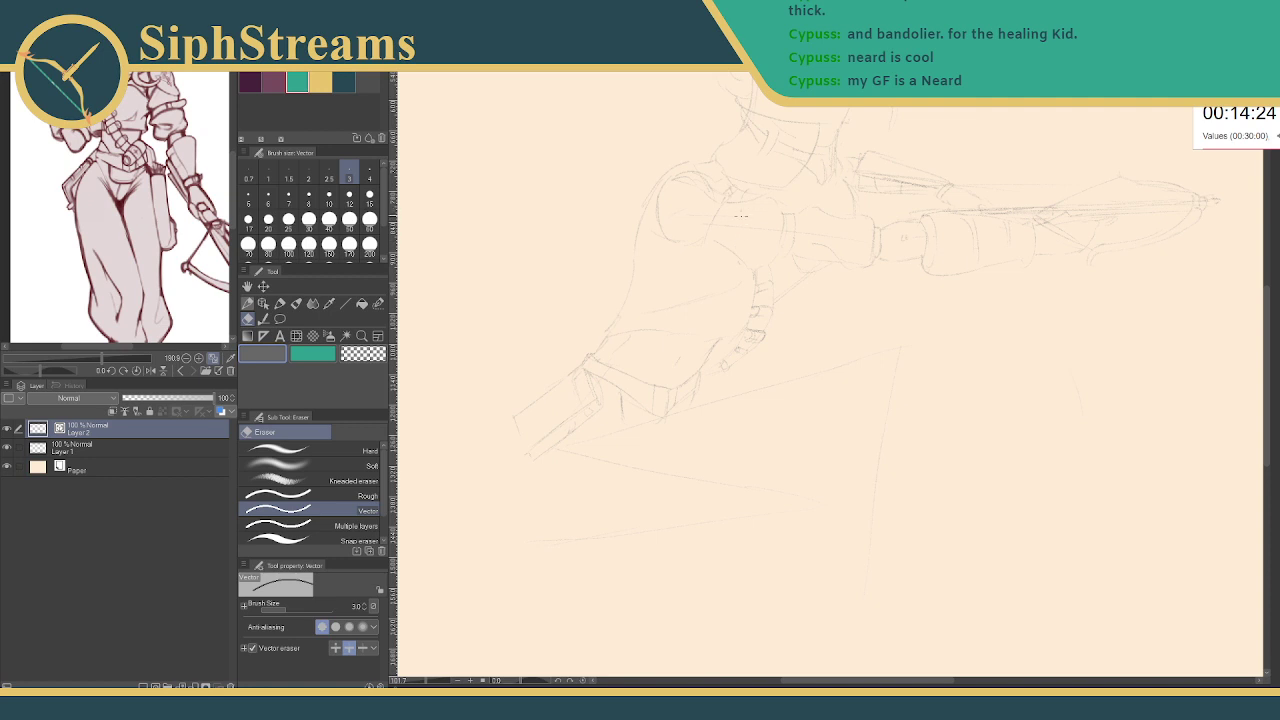
{"action": "key", "text": "p"}
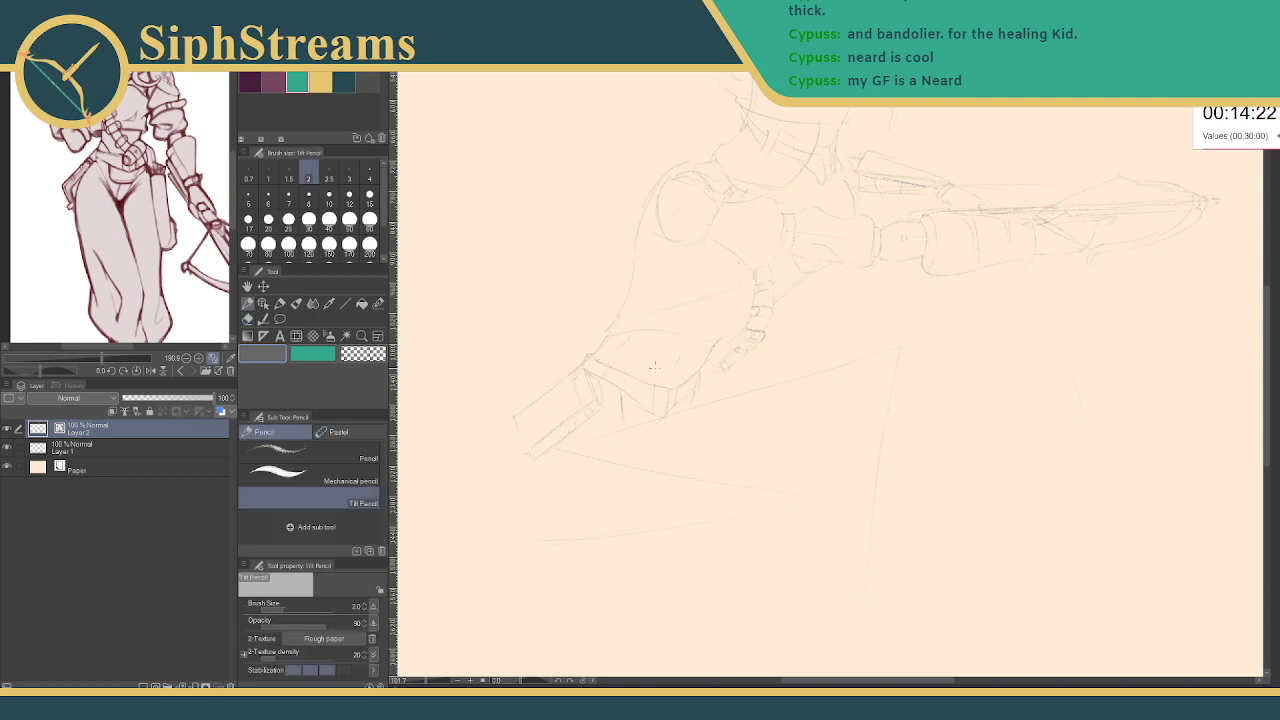
- Sketch a small round emblem on the lower half of the case hanging from the waistband, cleaning up its guide marks
{"action": "left_click_drag", "start_coordinate": [688, 401], "coordinate": [728, 386]}
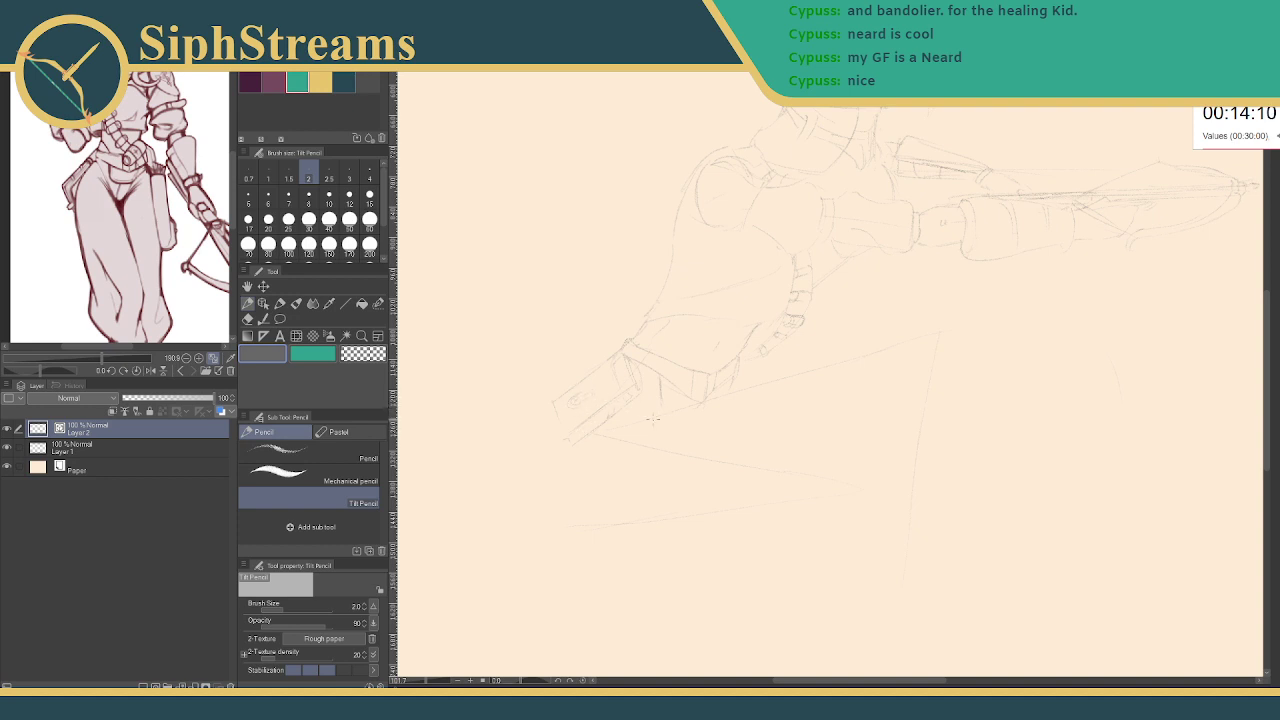
{"action": "key", "text": "e"}
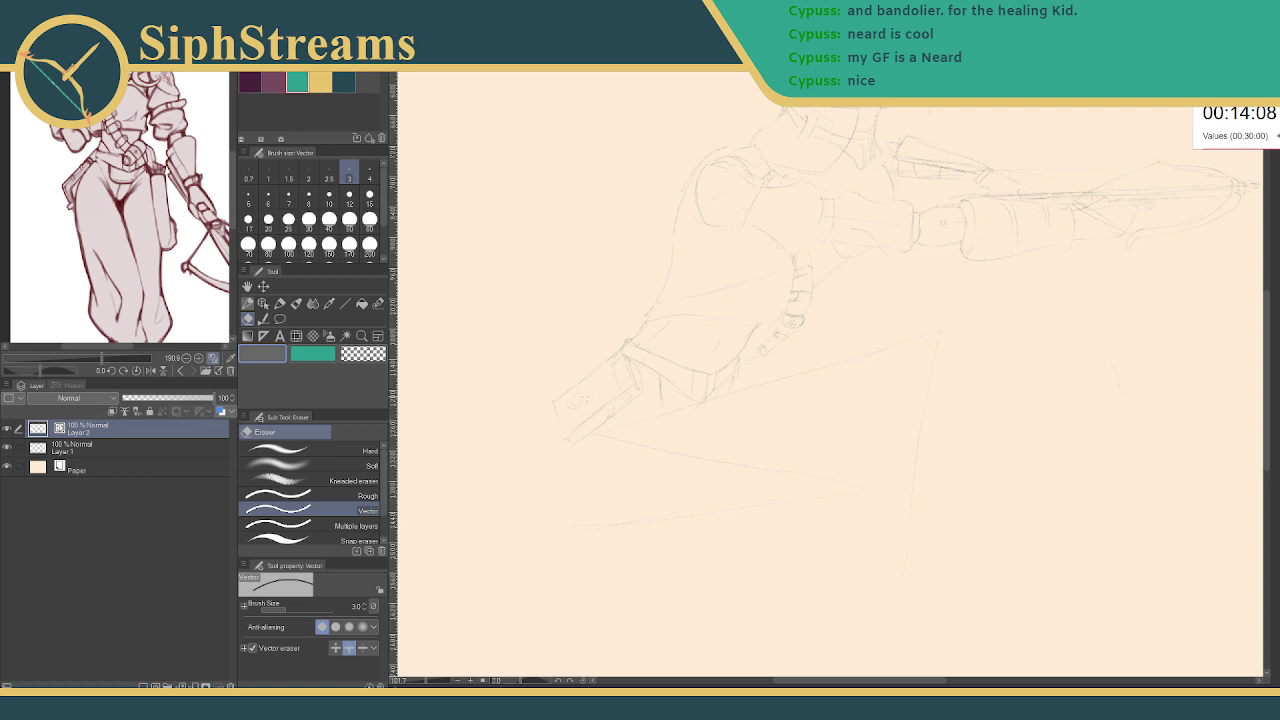
{"action": "key", "text": "p"}
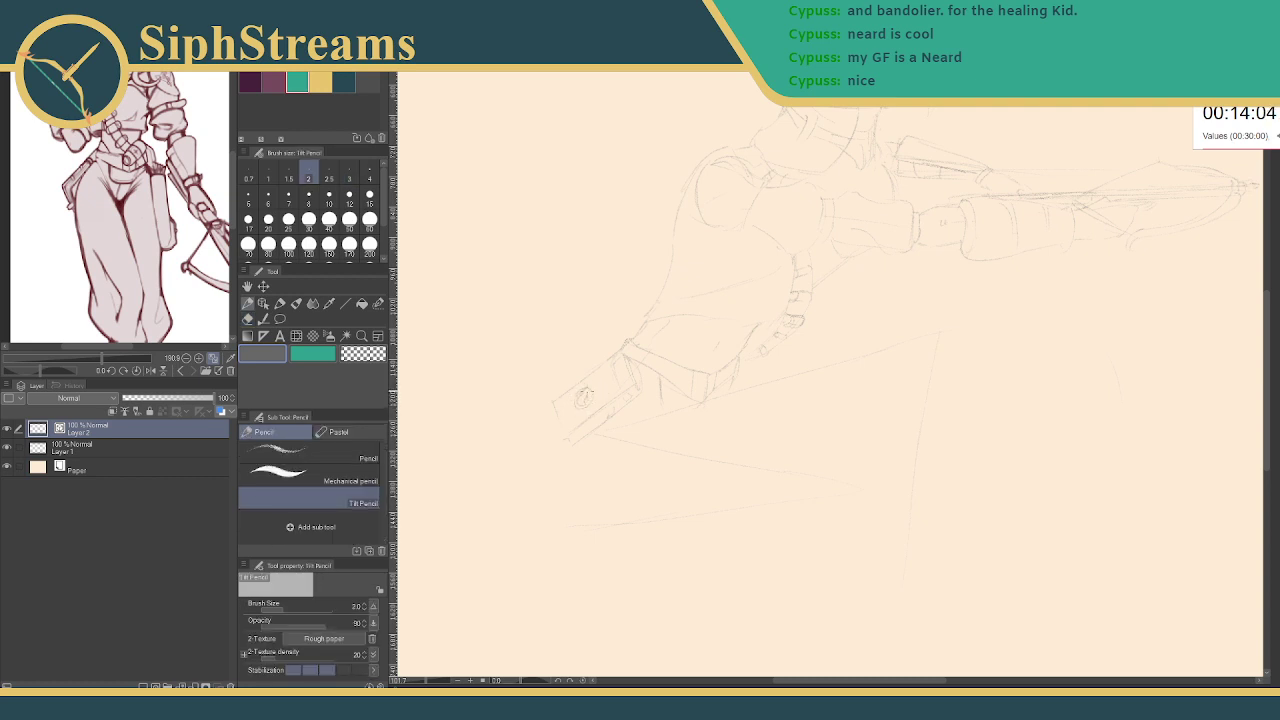
- Sketch the kneeling leg's hip and thigh outlines from below the case toward the knee, using the reference's trousers as a guide
{"action": "left_click_drag", "start_coordinate": [638, 437], "coordinate": [634, 399]}
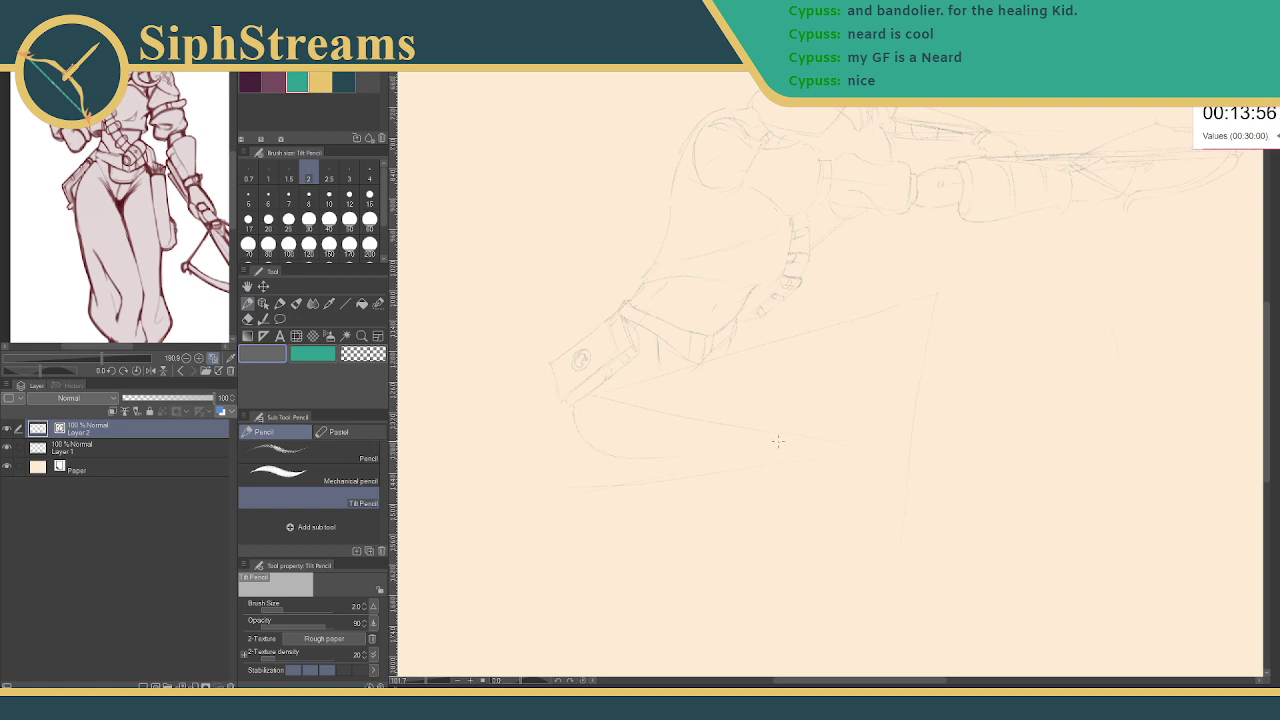
{"action": "left_click_drag", "start_coordinate": [70, 336], "coordinate": [92, 219]}
{"action": "scroll", "coordinate": [130, 210], "scroll_direction": "up", "scroll_amount": 4}
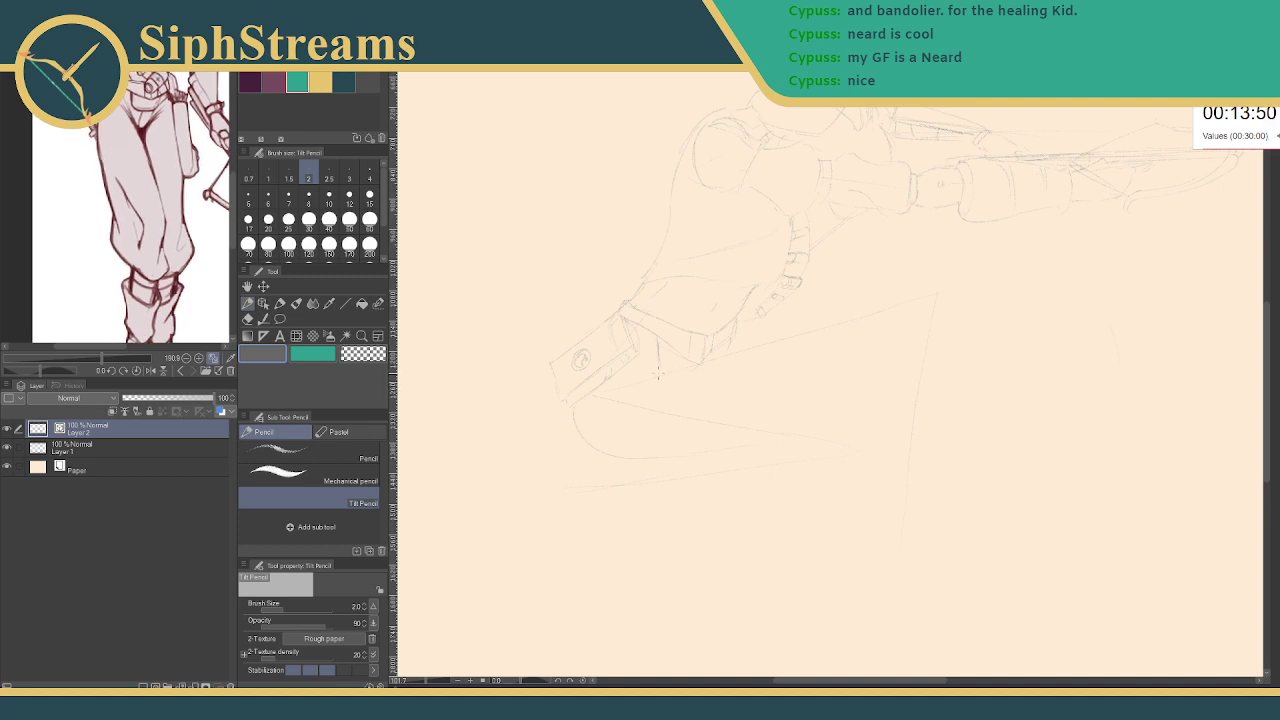
{"action": "left_click_drag", "start_coordinate": [648, 374], "coordinate": [760, 375]}
{"action": "left_click_drag", "start_coordinate": [874, 432], "coordinate": [887, 478]}
{"action": "mouse_move", "coordinate": [135, 280]}
{"action": "left_mouse_down"}
{"action": "mouse_move", "coordinate": [143, 225]}
{"action": "mouse_move", "coordinate": [146, 277]}
{"action": "left_mouse_up"}
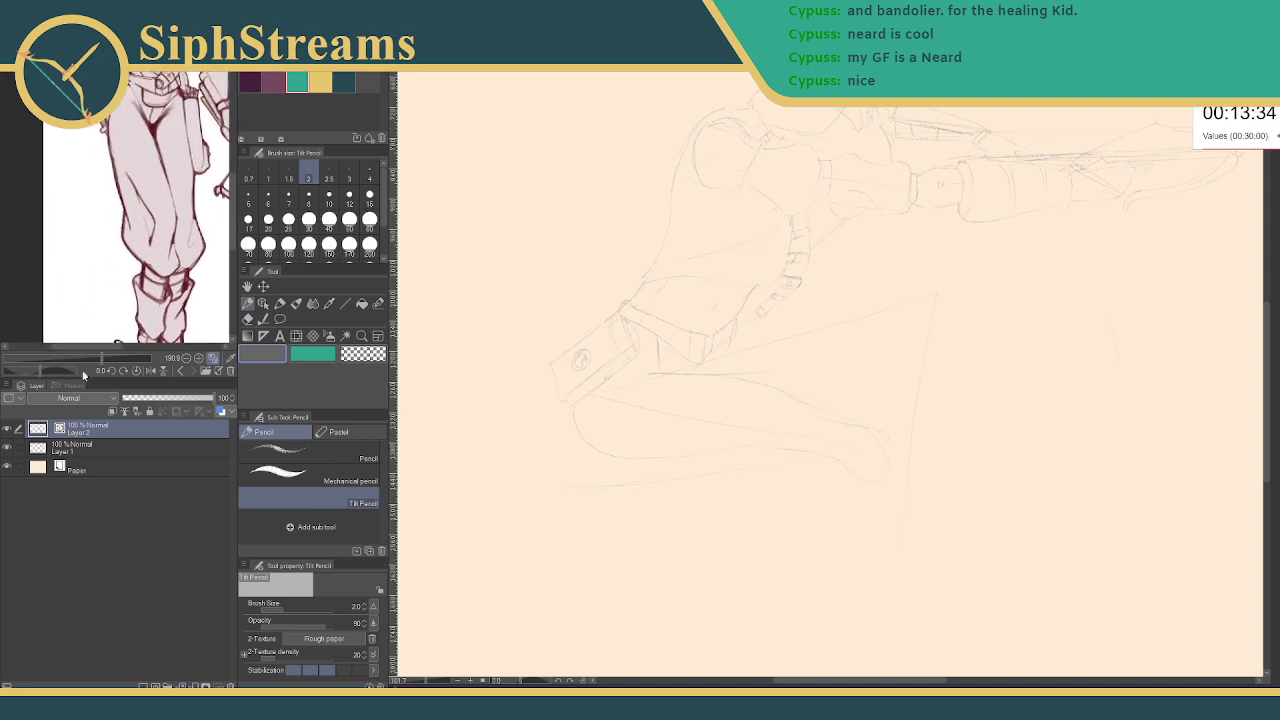
{"action": "left_click_drag", "start_coordinate": [103, 358], "coordinate": [100, 363]}
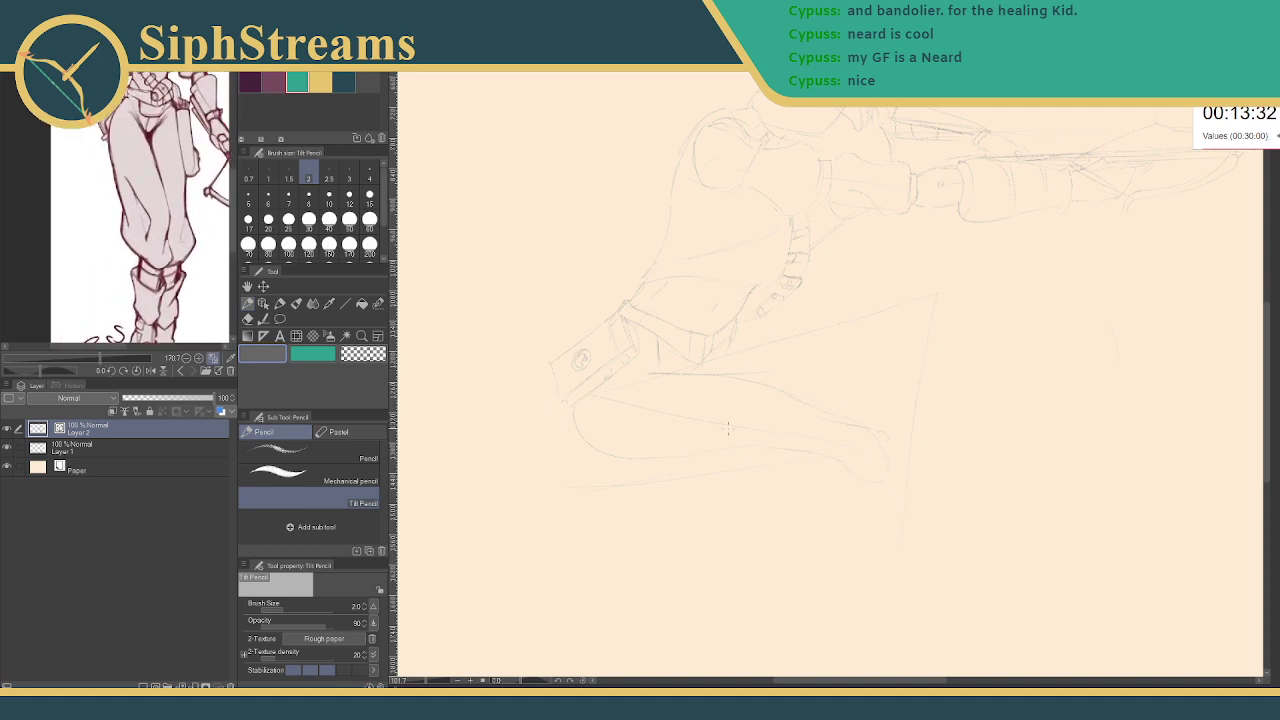
- Erase the kneeling leg's far end and sketch the raised front leg with a bent knee and a gathered trouser hem
{"action": "left_click_drag", "start_coordinate": [728, 428], "coordinate": [666, 439]}
{"action": "key", "text": "e"}
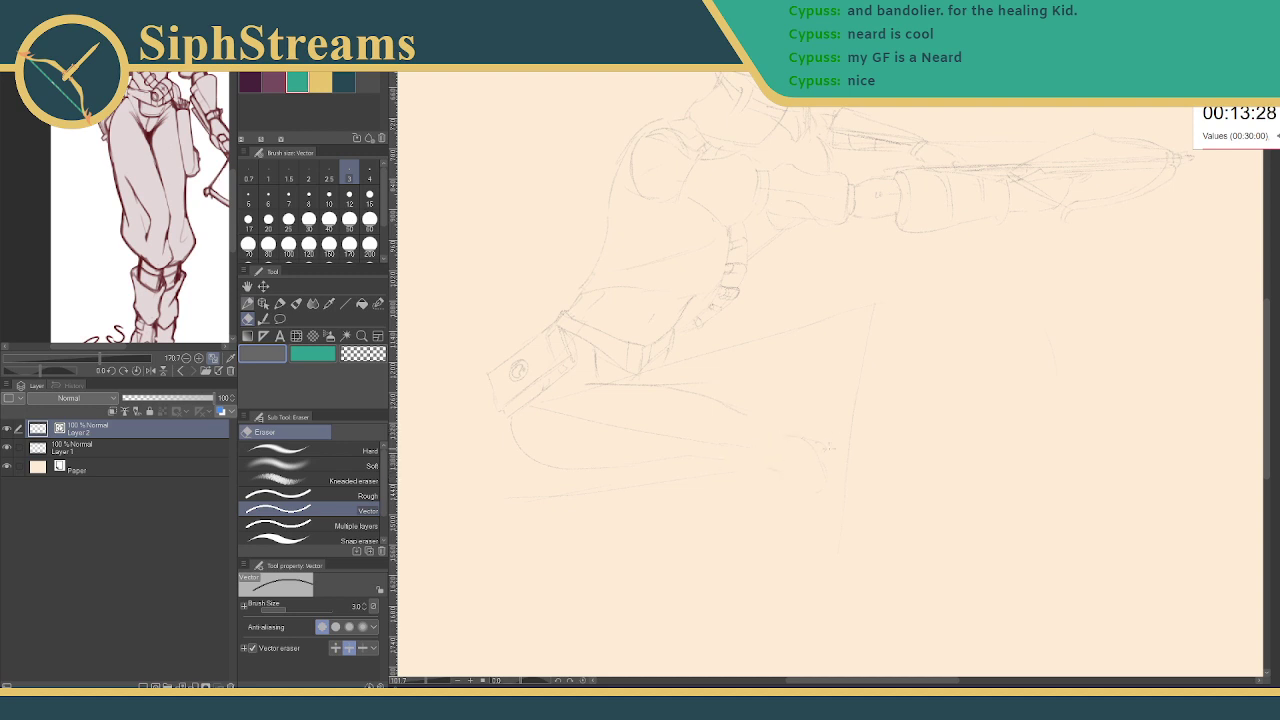
{"action": "key", "text": "p"}
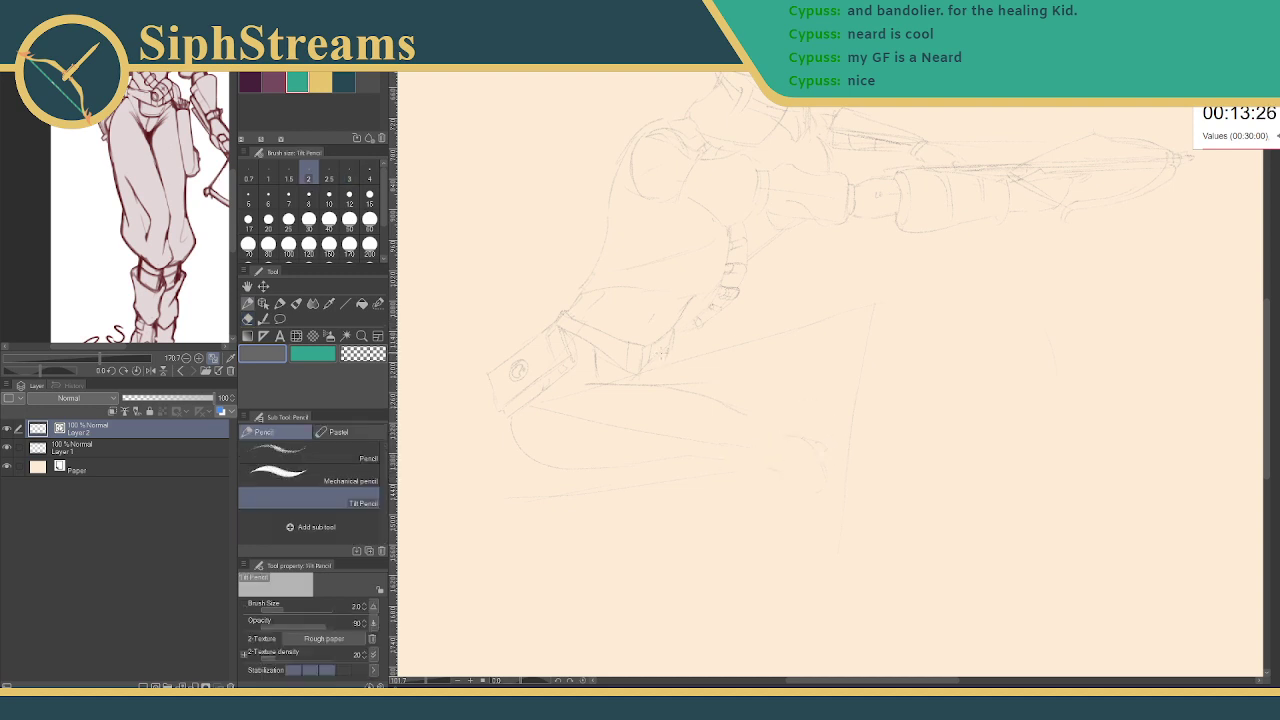
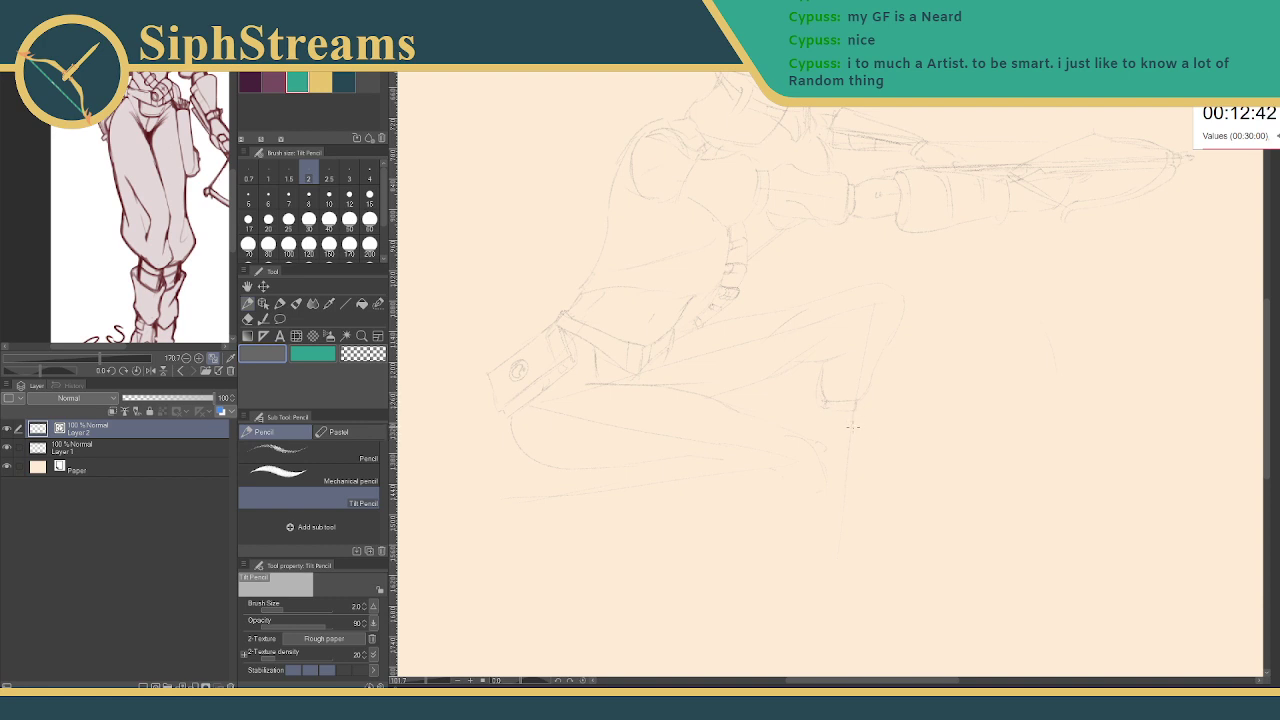
- Show the boots in the reference and sketch the front leg's boot with its folded cuff, shaft and pointed foot
{"action": "left_click_drag", "start_coordinate": [126, 270], "coordinate": [119, 195]}
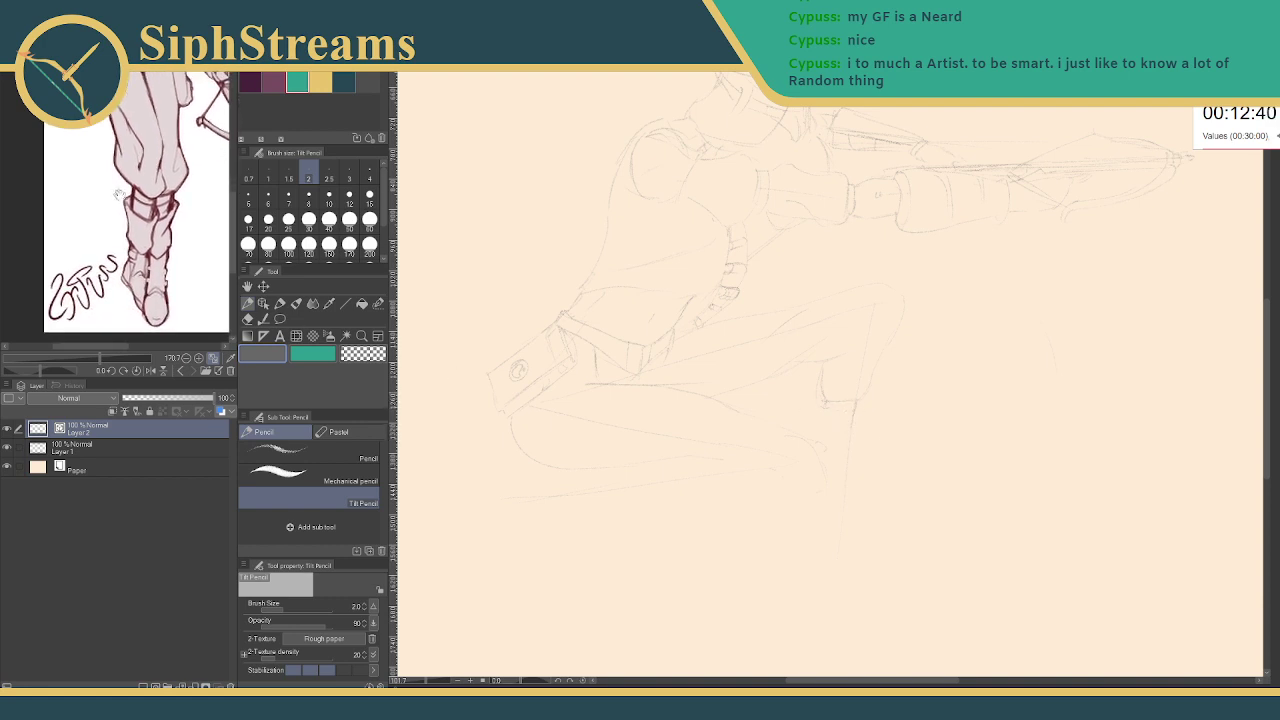
{"action": "left_click_drag", "start_coordinate": [821, 408], "coordinate": [790, 371]}
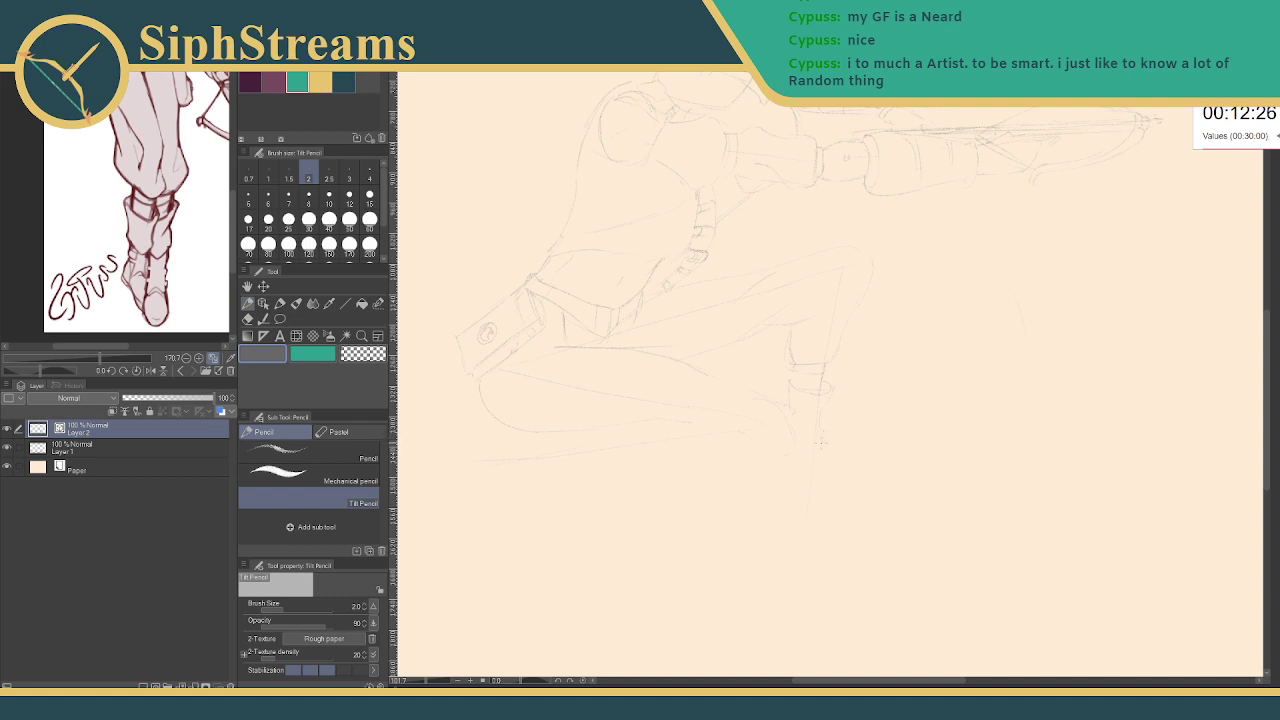
{"action": "left_click_drag", "start_coordinate": [821, 464], "coordinate": [801, 387]}
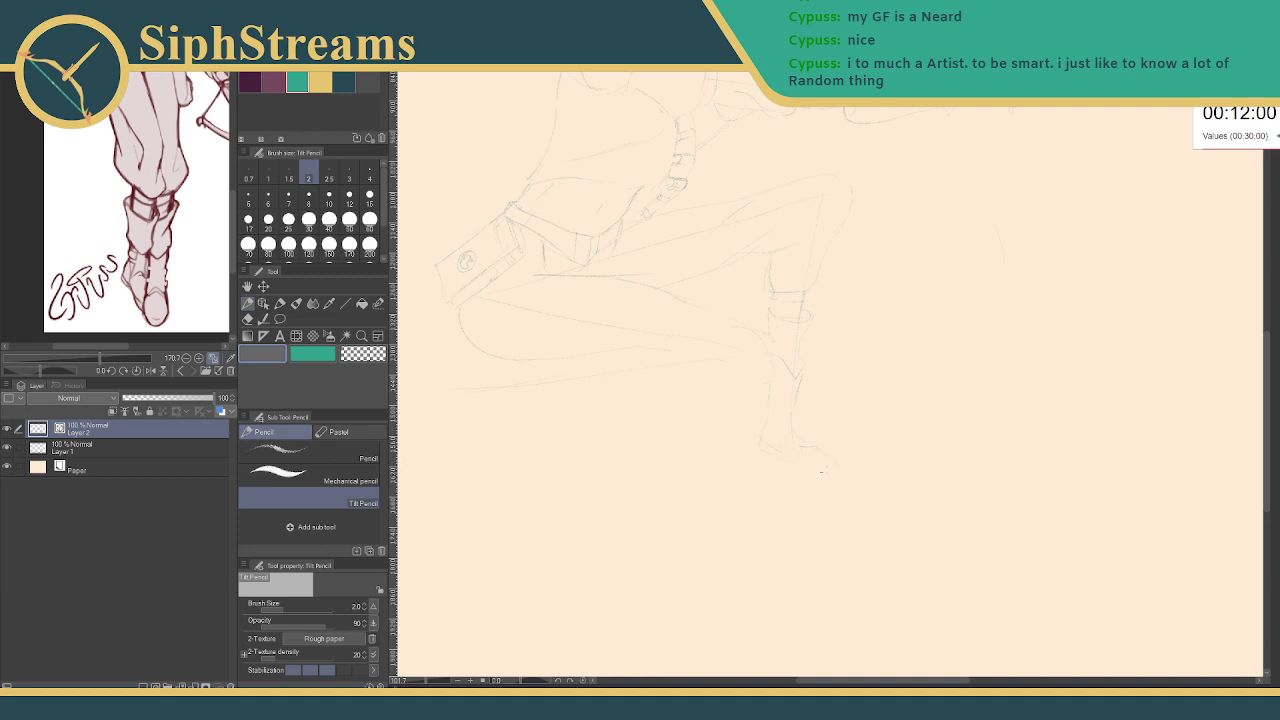
{"action": "mouse_move", "coordinate": [799, 378]}
{"action": "left_mouse_down"}
{"action": "mouse_move", "coordinate": [846, 414]}
{"action": "mouse_move", "coordinate": [832, 455]}
{"action": "left_mouse_up"}
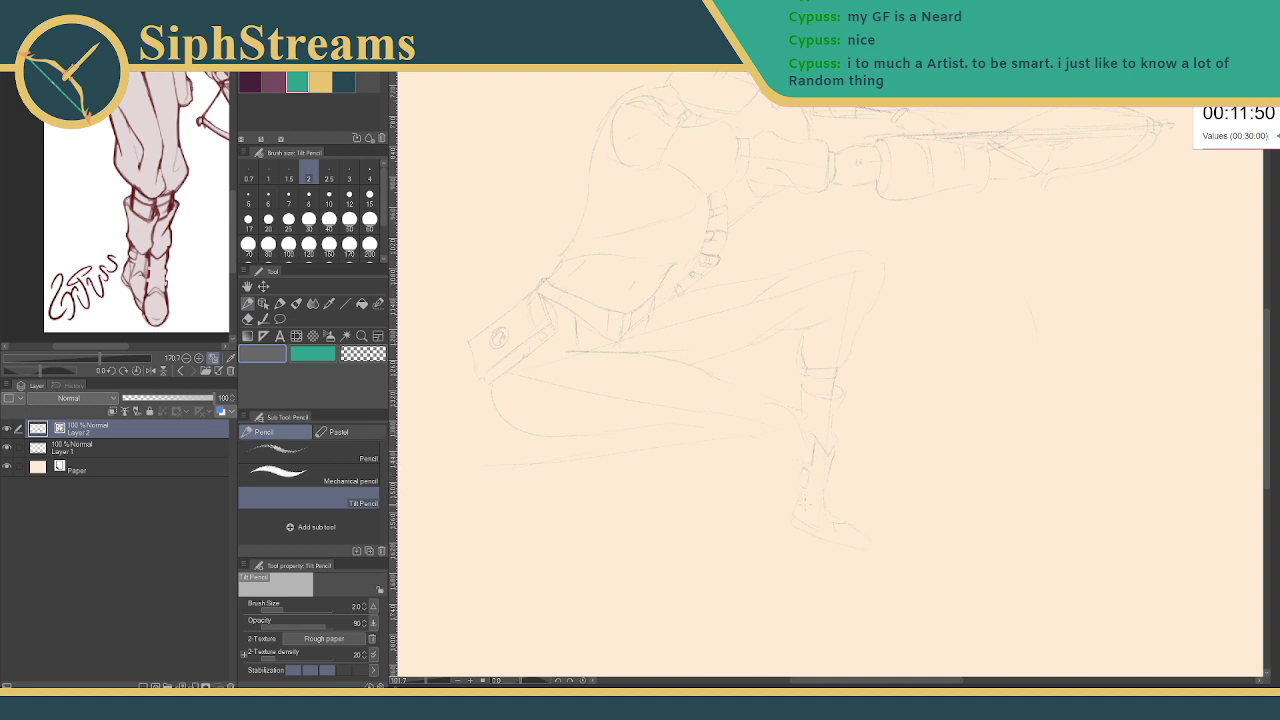
{"action": "left_click_drag", "start_coordinate": [828, 470], "coordinate": [832, 476]}
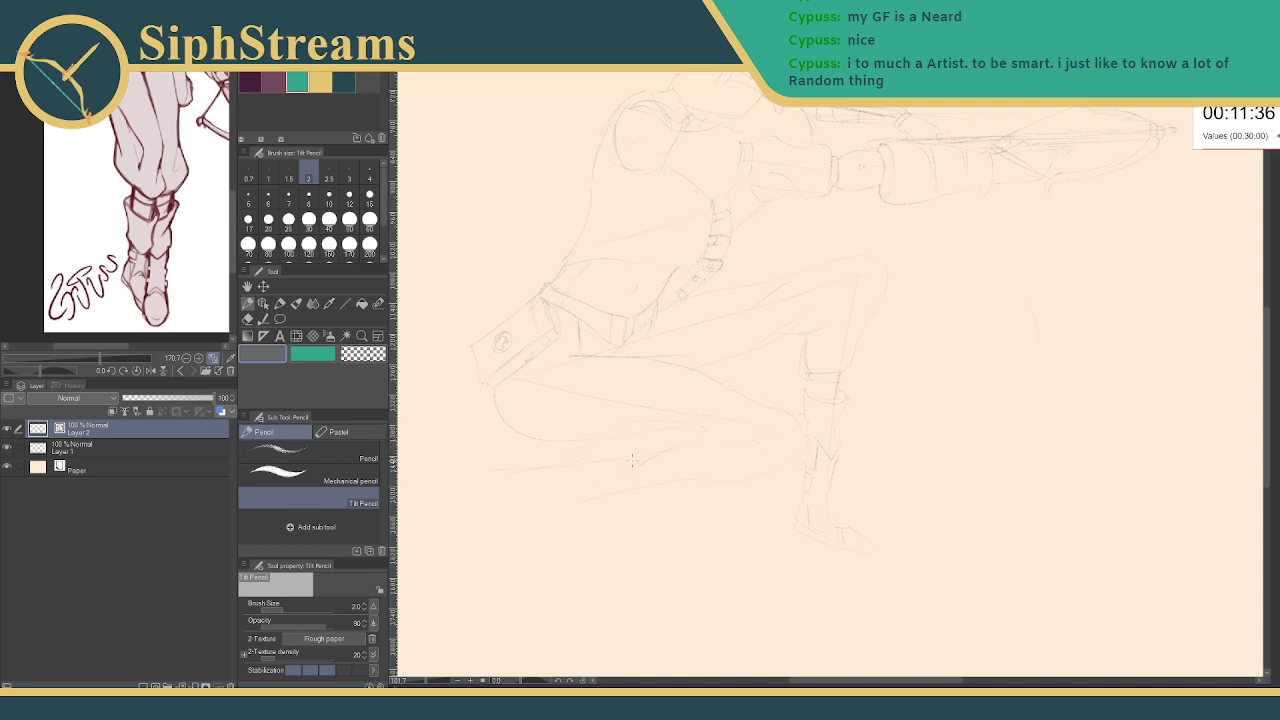
- Sketch the underside of the kneeling leg's baggy trouser around the knee and its gathered hem, erasing overlapping thigh lines
{"action": "left_click_drag", "start_coordinate": [595, 460], "coordinate": [648, 468]}
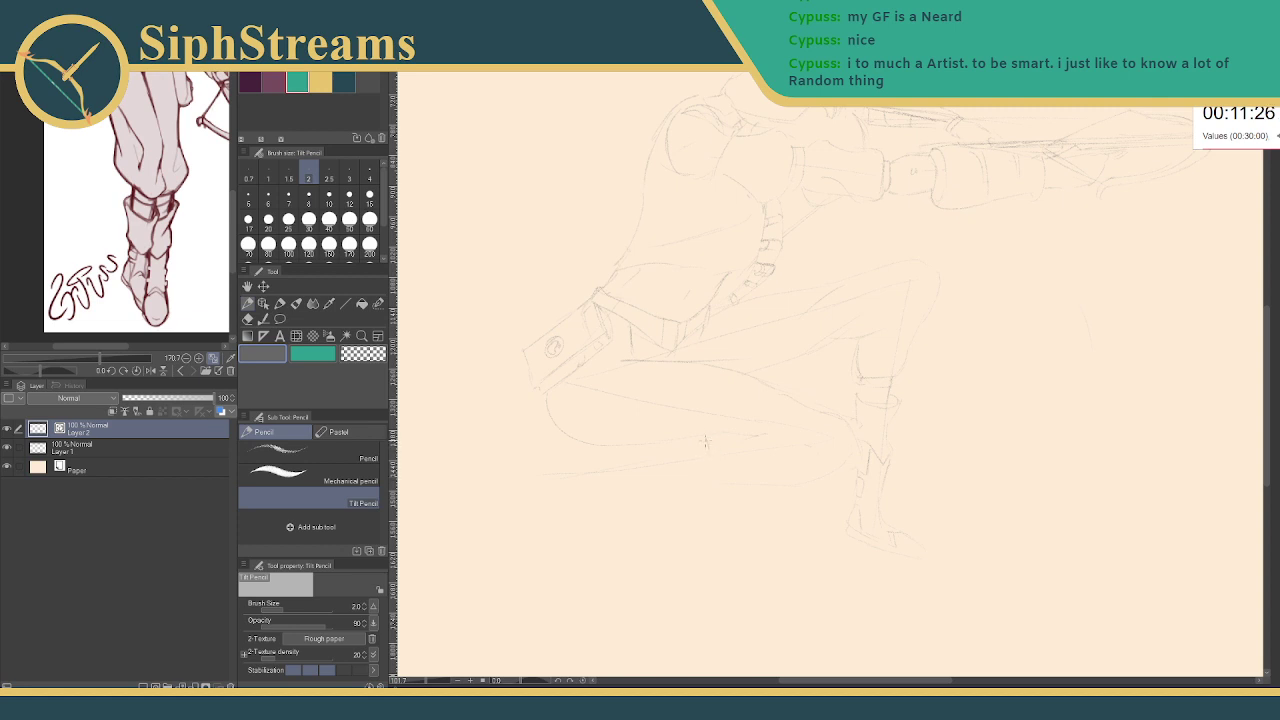
{"action": "mouse_move", "coordinate": [706, 440]}
{"action": "left_mouse_down"}
{"action": "mouse_move", "coordinate": [717, 477]}
{"action": "mouse_move", "coordinate": [751, 486]}
{"action": "mouse_move", "coordinate": [720, 483]}
{"action": "mouse_move", "coordinate": [780, 483]}
{"action": "left_mouse_up"}
{"action": "key", "text": "e"}
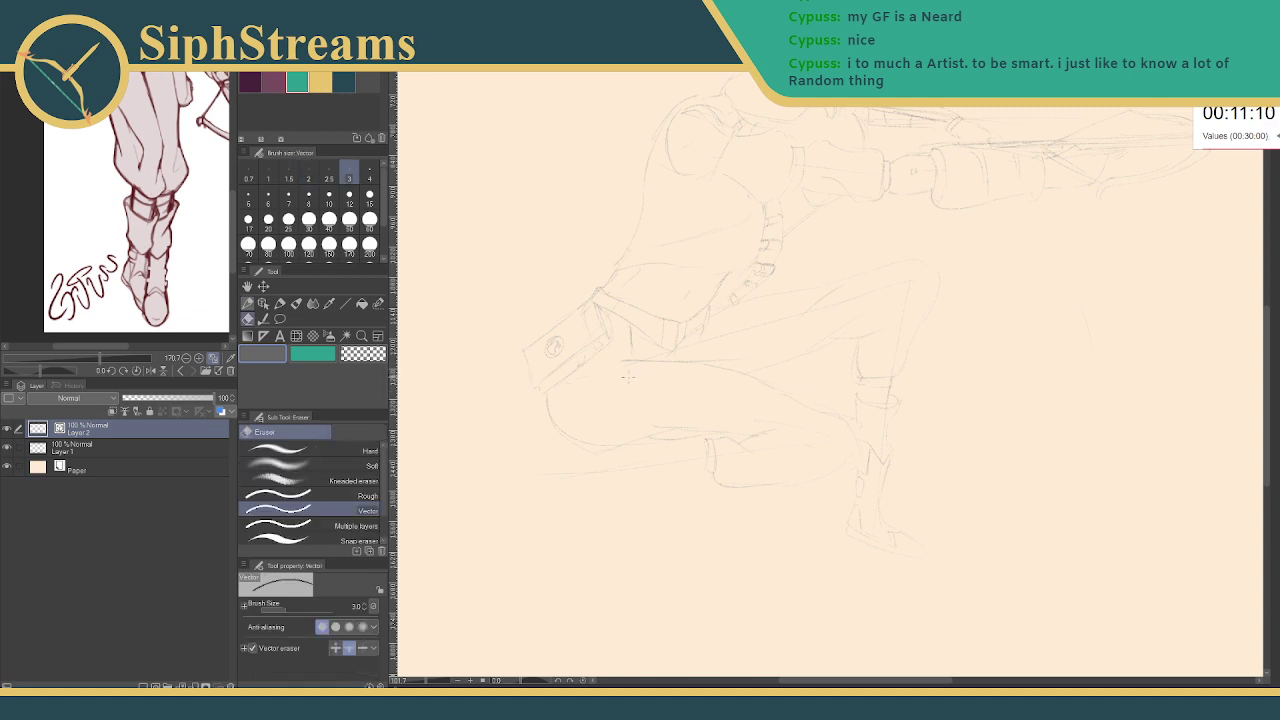
- Sketch the rear boot's cuff and shaft extending back from the kneeling leg's hem and erase the guide line behind it
{"action": "key", "text": "p"}
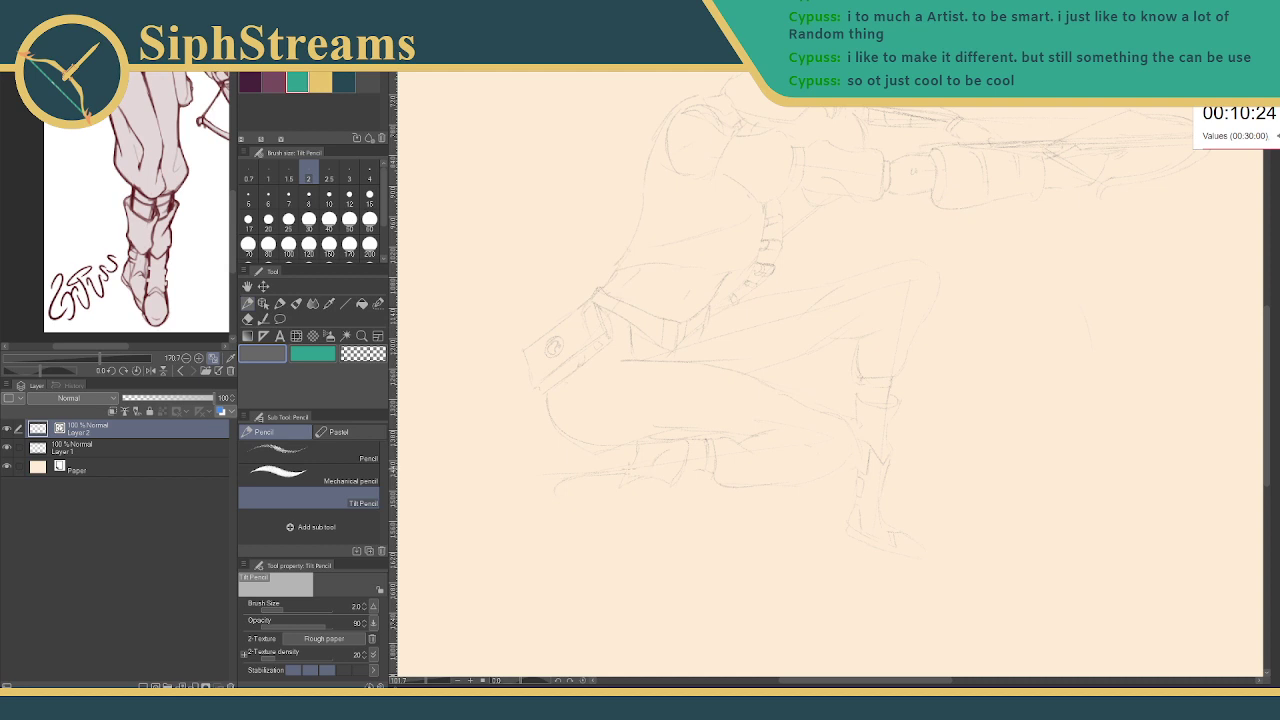
{"action": "key", "text": "e"}
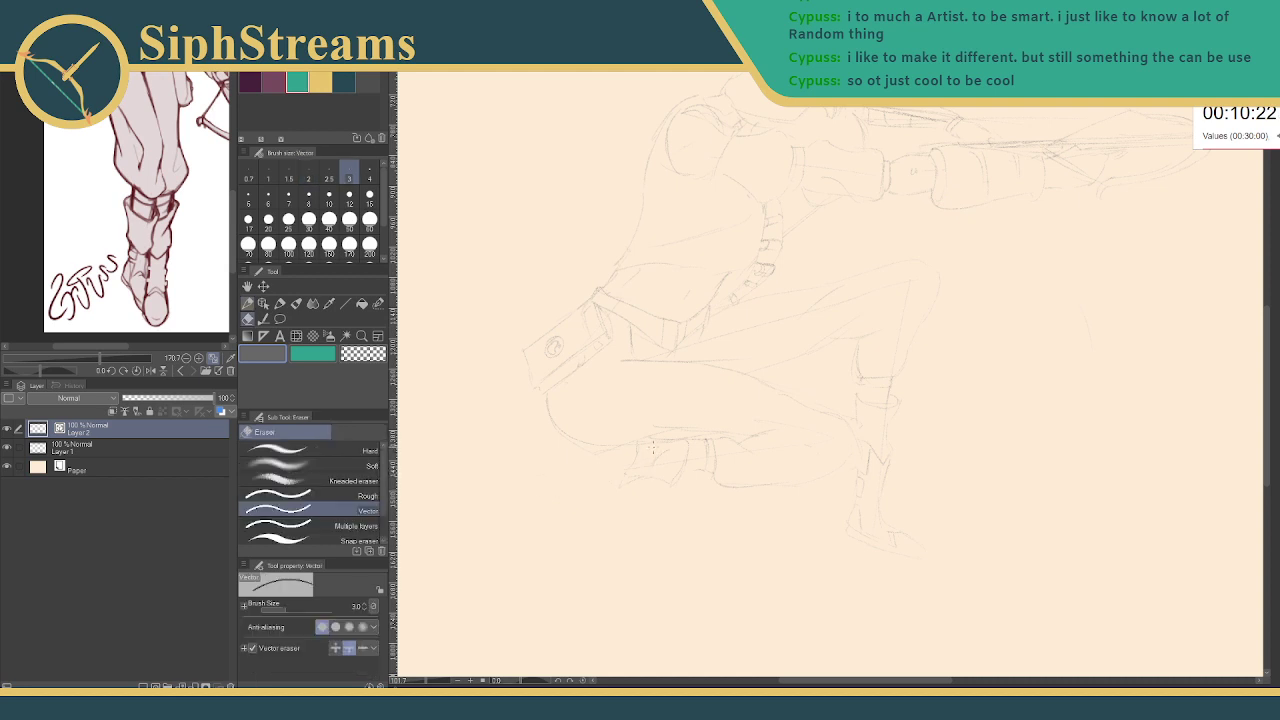
{"action": "key", "text": "p"}
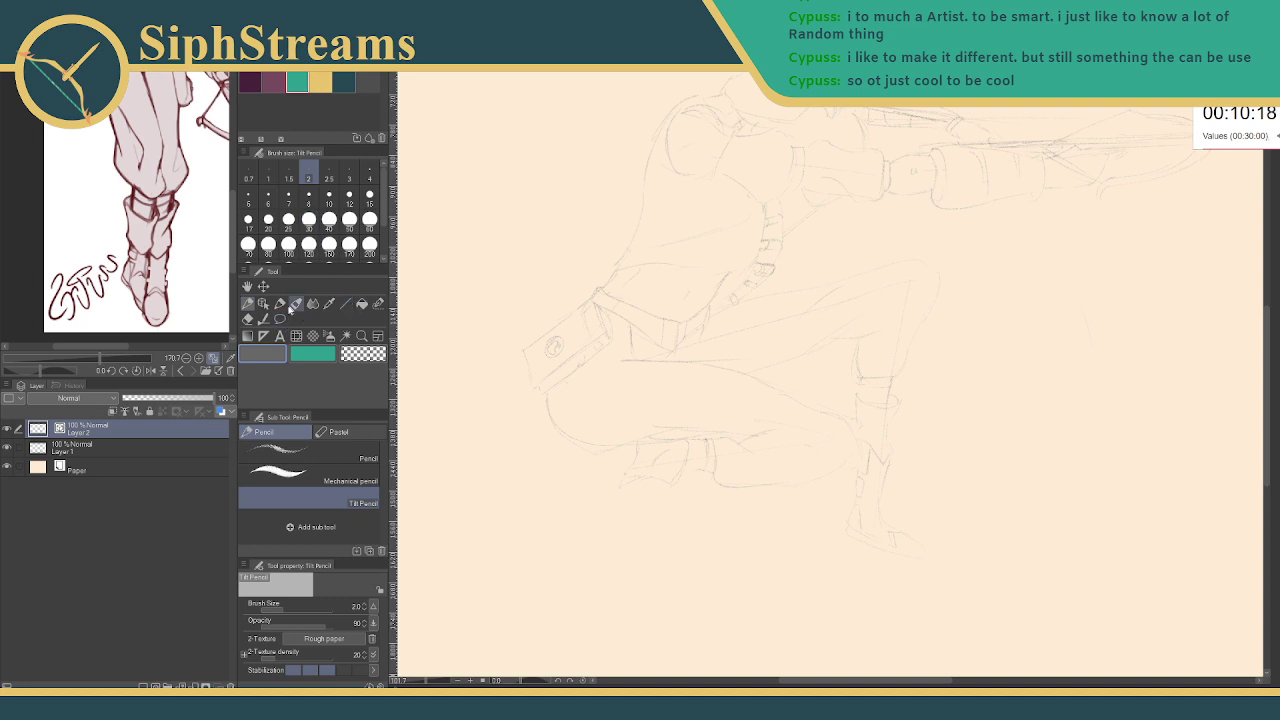
- Lasso the front boot, transform it to shift it slightly upward with a small rotation, and clear the selection
{"action": "left_click", "coordinate": [378, 303]}
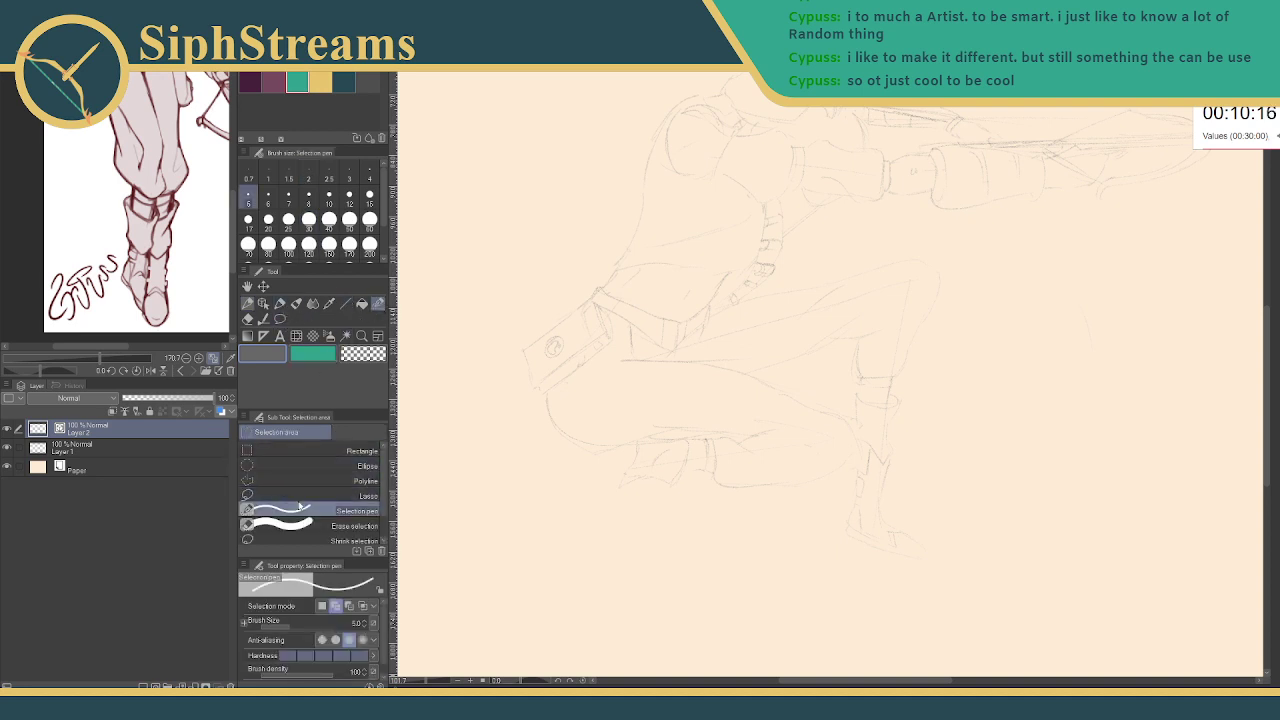
{"action": "left_click", "coordinate": [300, 495]}
{"action": "mouse_move", "coordinate": [897, 432]}
{"action": "left_mouse_down"}
{"action": "mouse_move", "coordinate": [861, 434]}
{"action": "mouse_move", "coordinate": [846, 498]}
{"action": "mouse_move", "coordinate": [861, 567]}
{"action": "mouse_move", "coordinate": [975, 572]}
{"action": "mouse_move", "coordinate": [955, 461]}
{"action": "mouse_move", "coordinate": [888, 434]}
{"action": "left_mouse_up"}
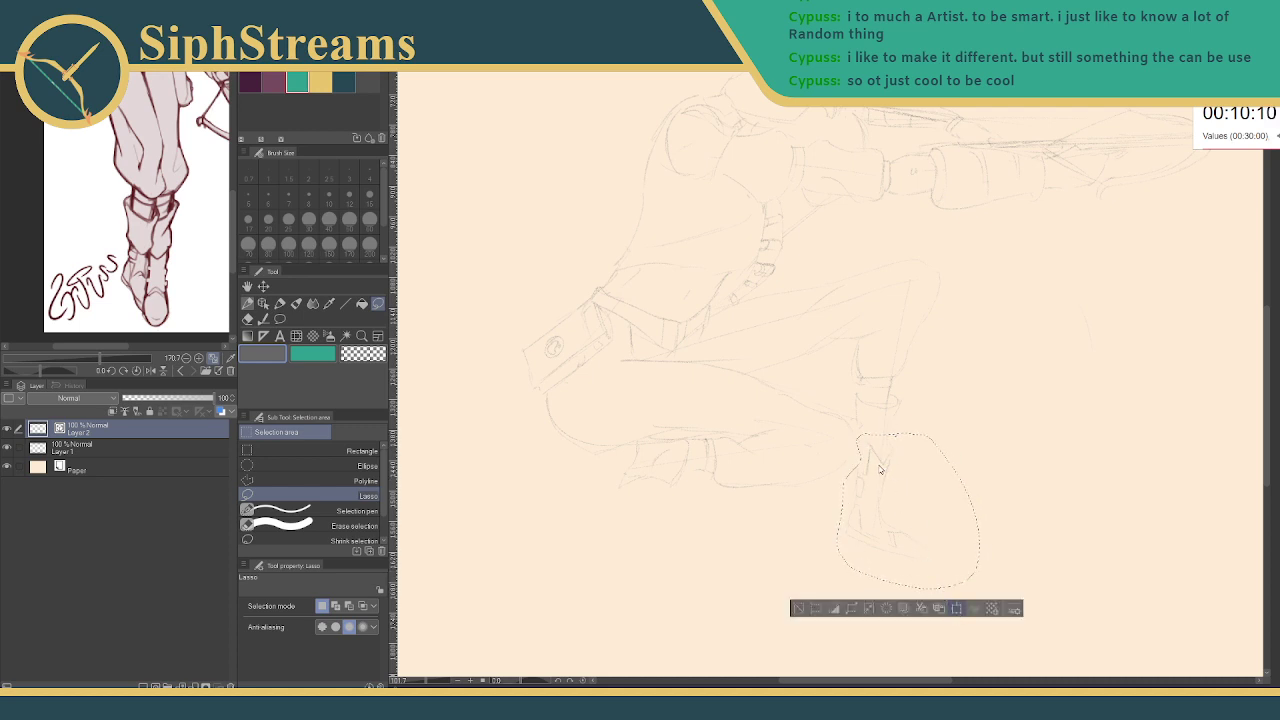
{"action": "key", "text": "ctrl+t"}
{"action": "left_click_drag", "start_coordinate": [980, 600], "coordinate": [997, 586]}
{"action": "left_click_drag", "start_coordinate": [940, 523], "coordinate": [940, 530]}
{"action": "left_click_drag", "start_coordinate": [1005, 588], "coordinate": [979, 600]}
{"action": "left_click_drag", "start_coordinate": [885, 501], "coordinate": [876, 478]}
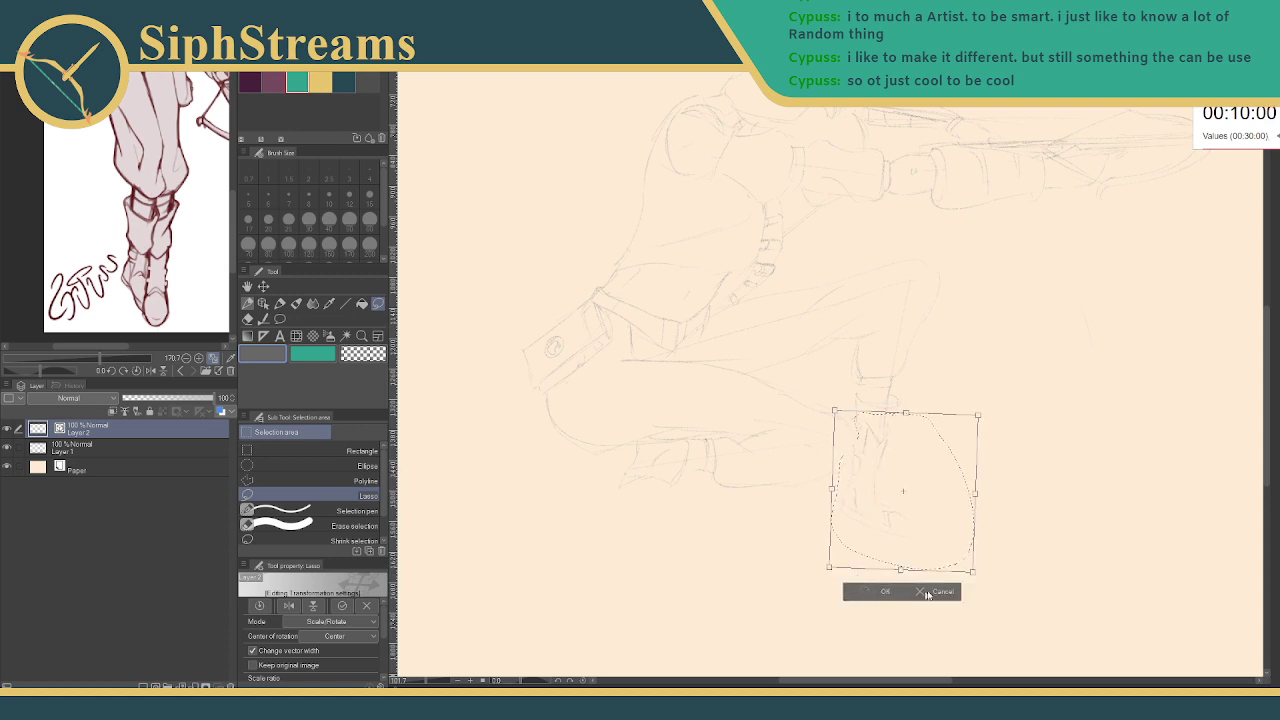
{"action": "left_click", "coordinate": [926, 593]}
{"action": "left_click", "coordinate": [793, 588]}
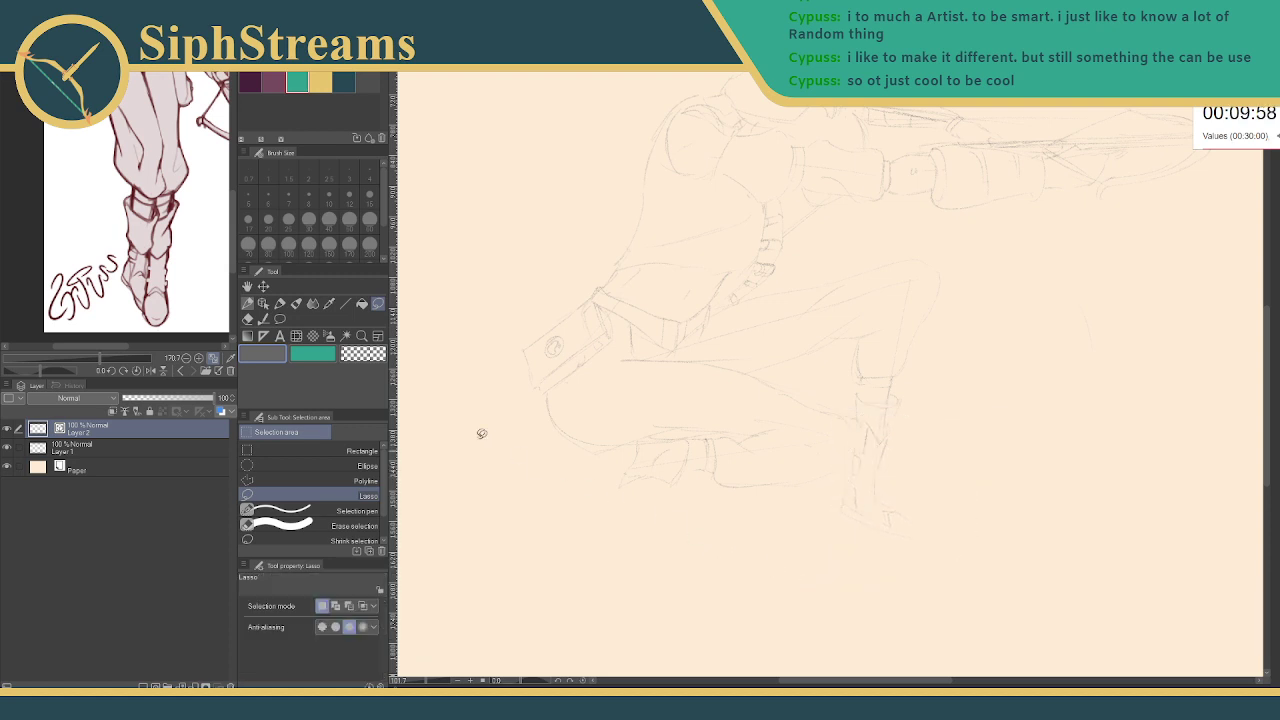
- Sketch the rear boot's foot with a curved front edge down to the toe and a rounded upright sole, erasing stray lines
{"action": "key", "text": "p"}
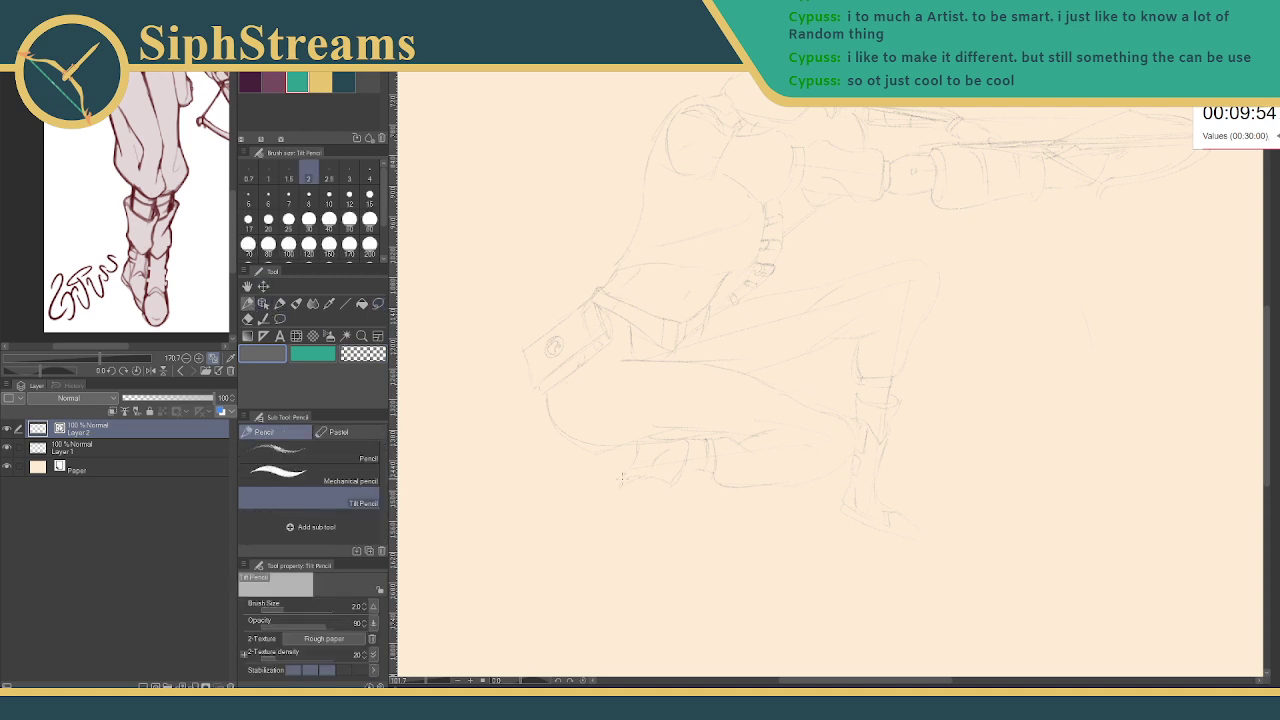
{"action": "left_click_drag", "start_coordinate": [621, 479], "coordinate": [628, 528]}
{"action": "key", "text": "e"}
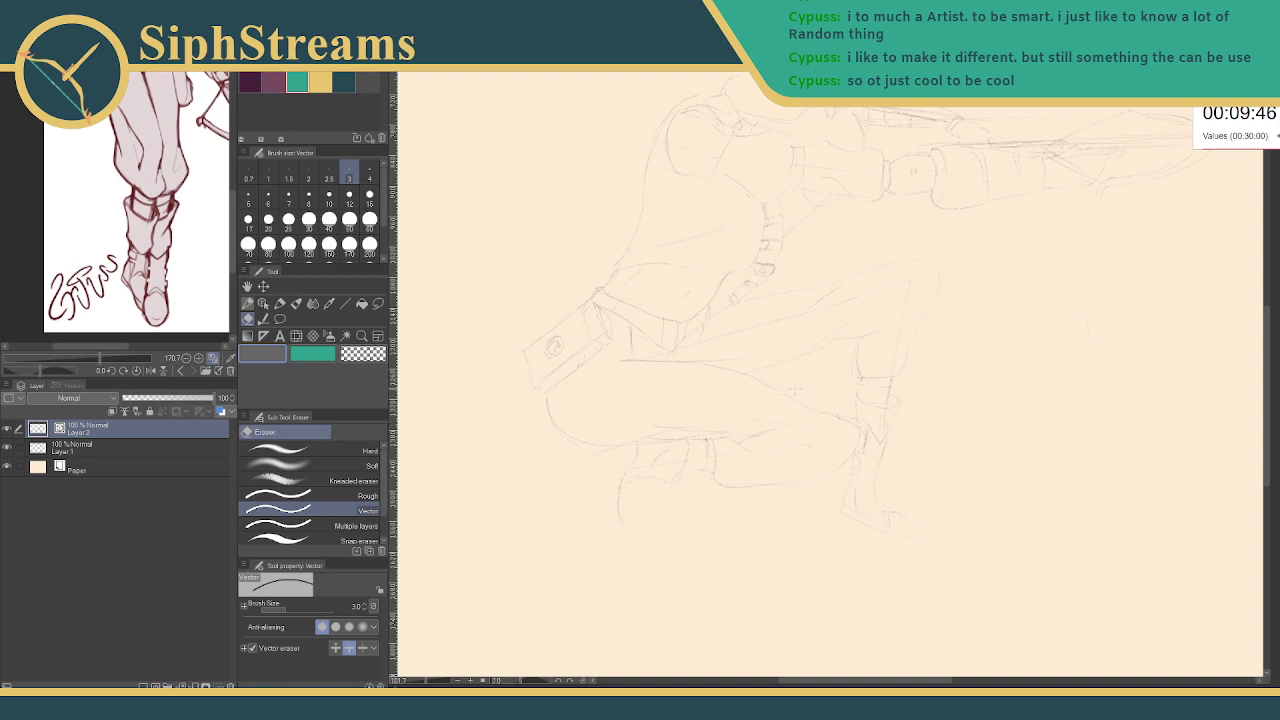
{"action": "key", "text": "p"}
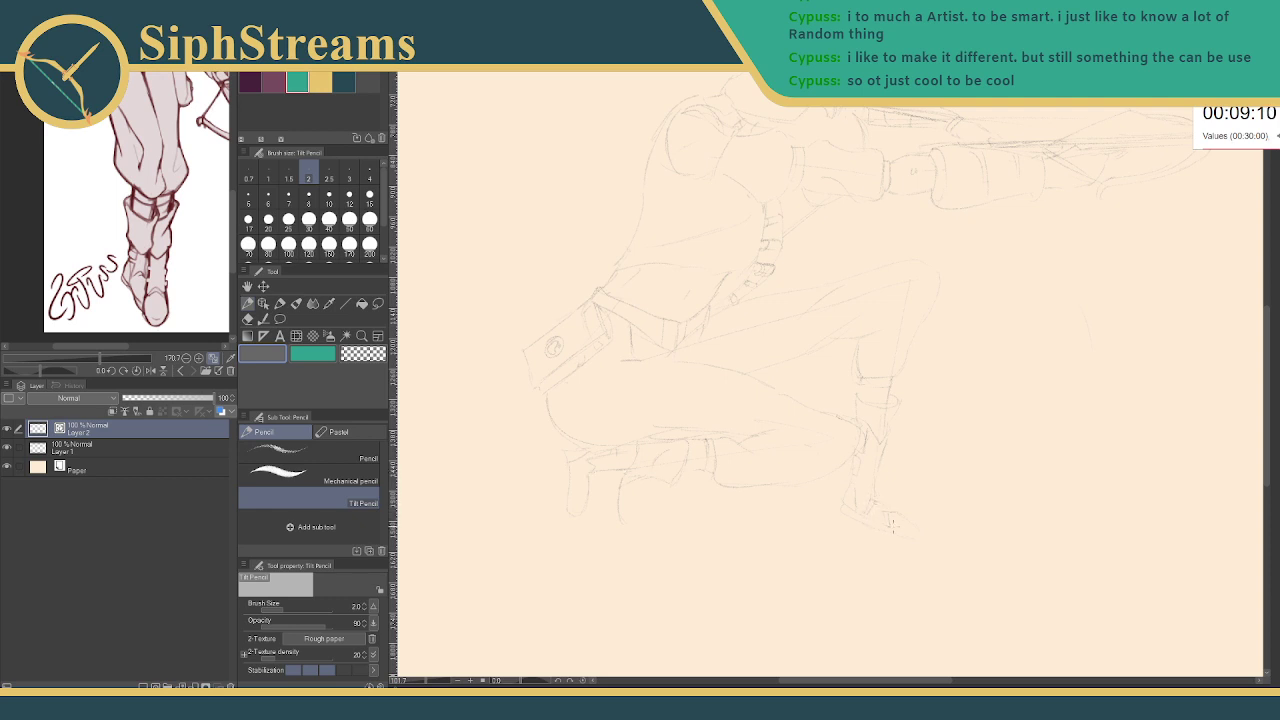
- Erase and redraw the front boot's toe and sole to refine the shape of the foot
{"action": "key", "text": "e"}
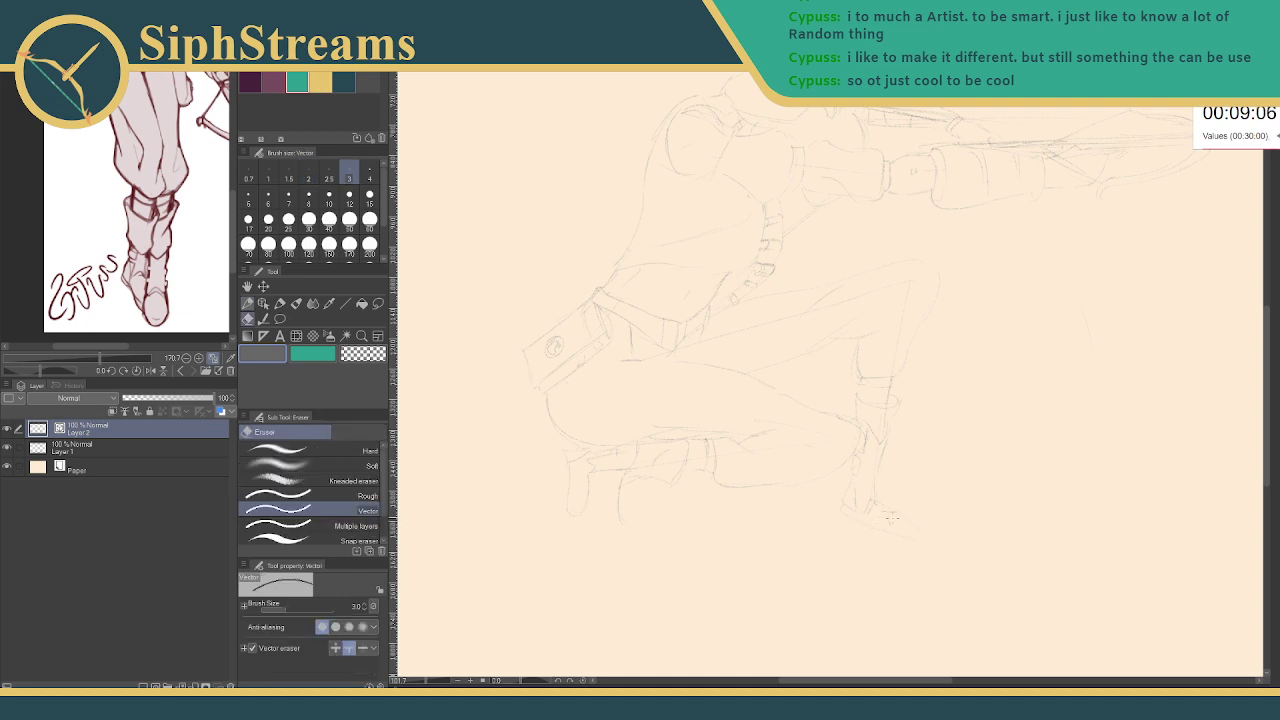
{"action": "key", "text": "p"}
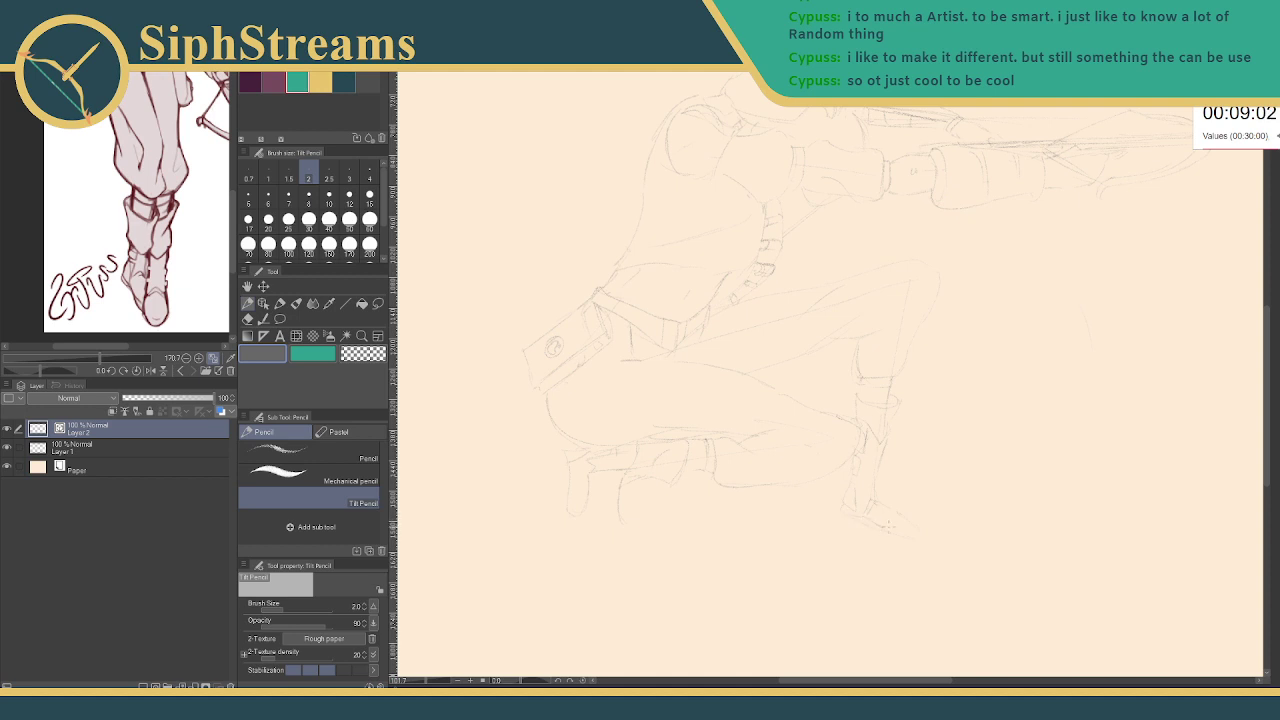
{"action": "key", "text": "e"}
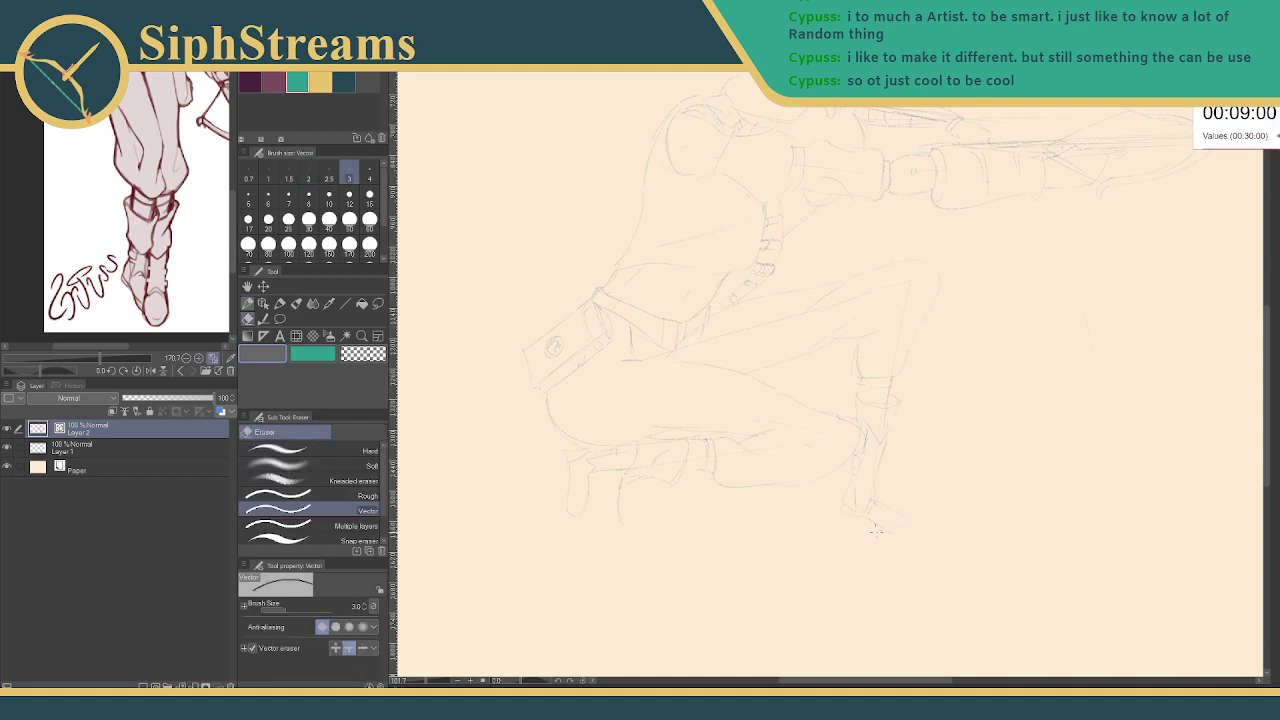
{"action": "key", "text": "p"}
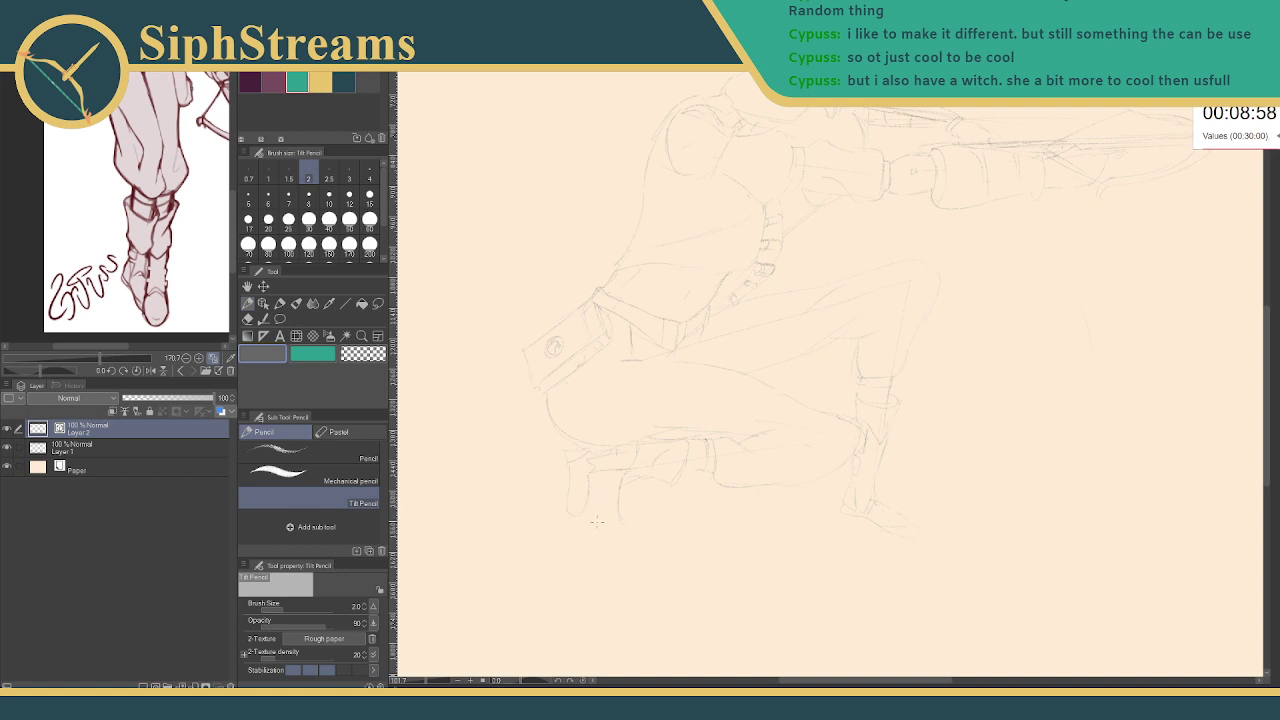
- Redraw the rear boot's folded cuff with a pointed lower hem and erase the curved line running down beneath it
{"action": "left_click_drag", "start_coordinate": [424, 681], "coordinate": [431, 681]}
{"action": "left_click_drag", "start_coordinate": [527, 562], "coordinate": [727, 470]}
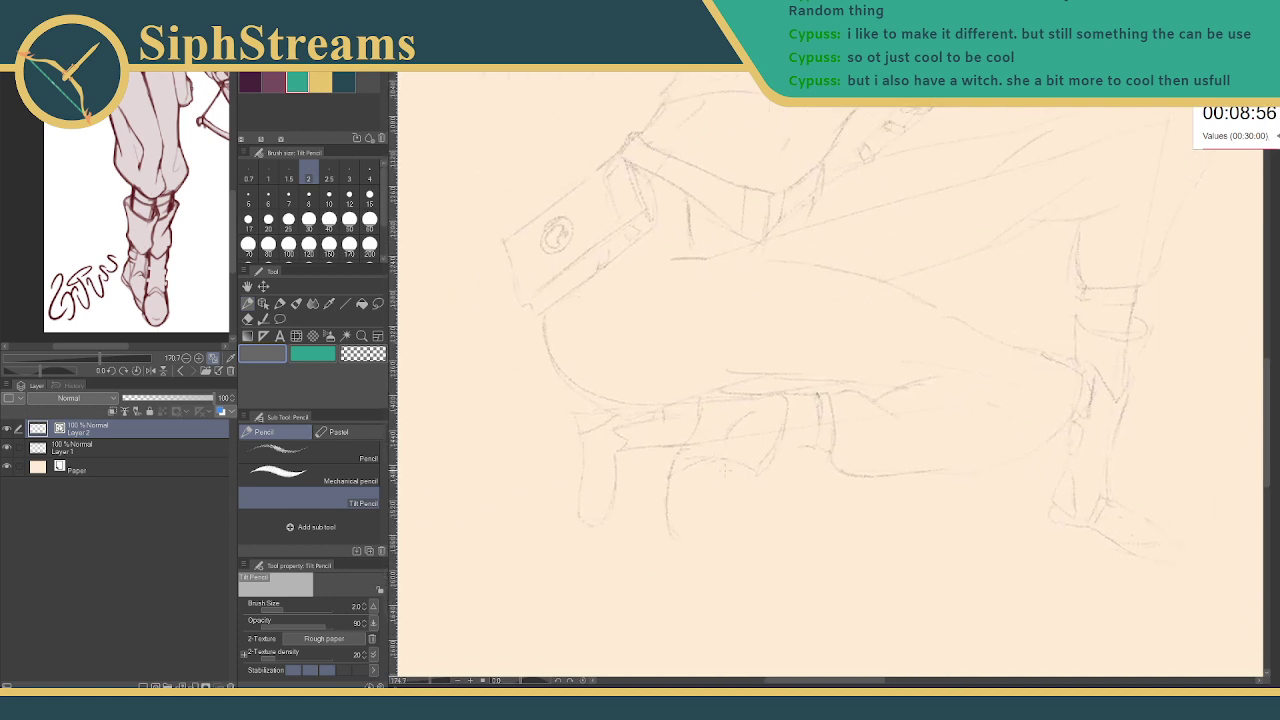
{"action": "key", "text": "e"}
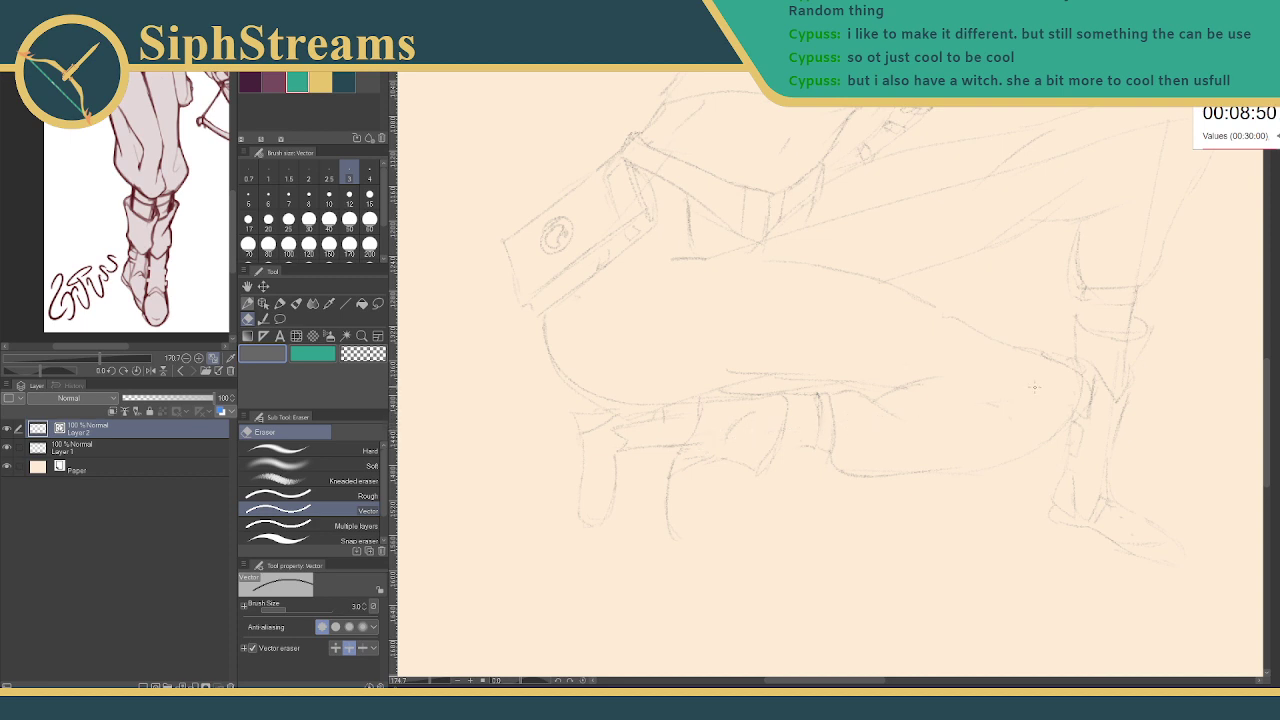
{"action": "key", "text": "p"}
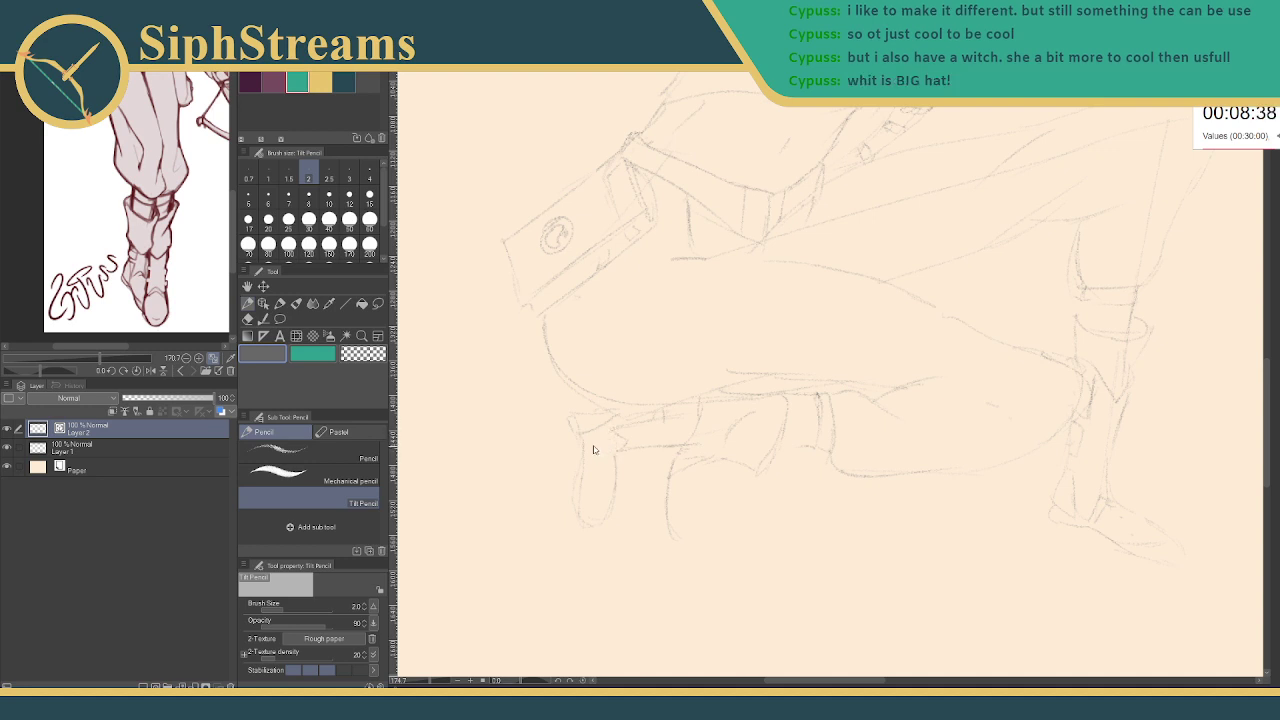
{"action": "key", "text": "e"}
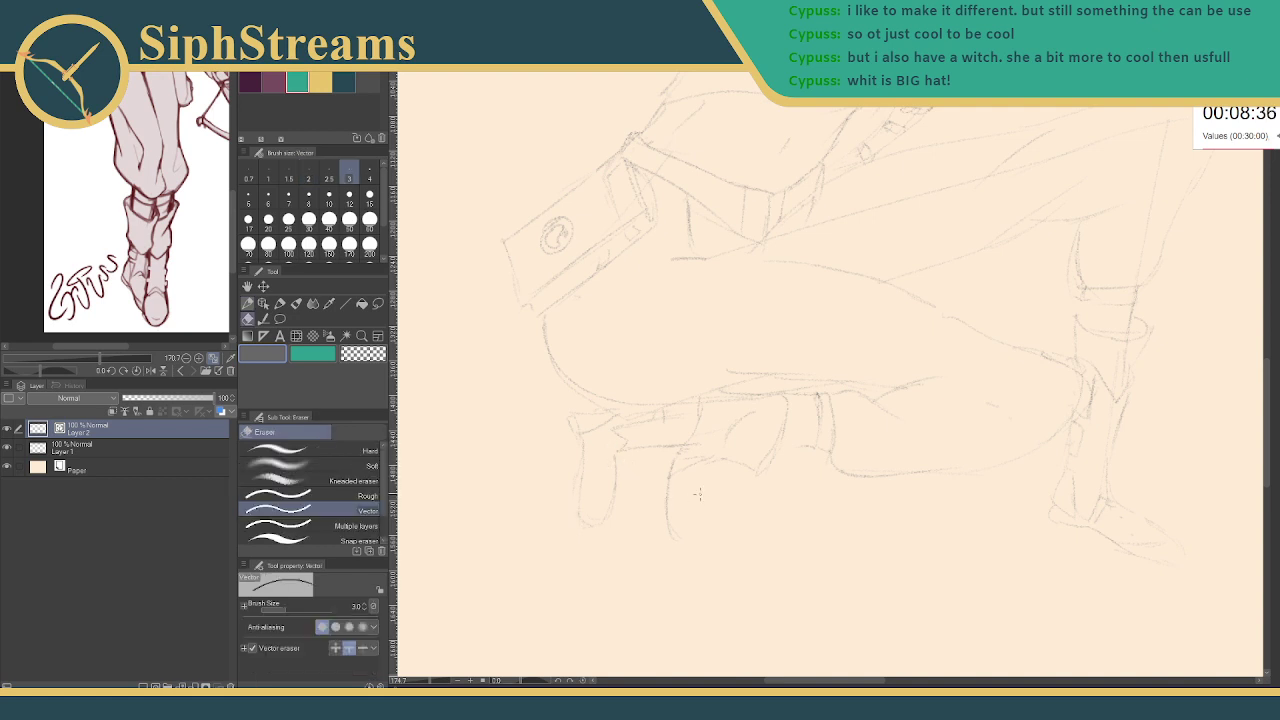
{"action": "left_click", "coordinate": [668, 490]}
{"action": "key", "text": "p"}
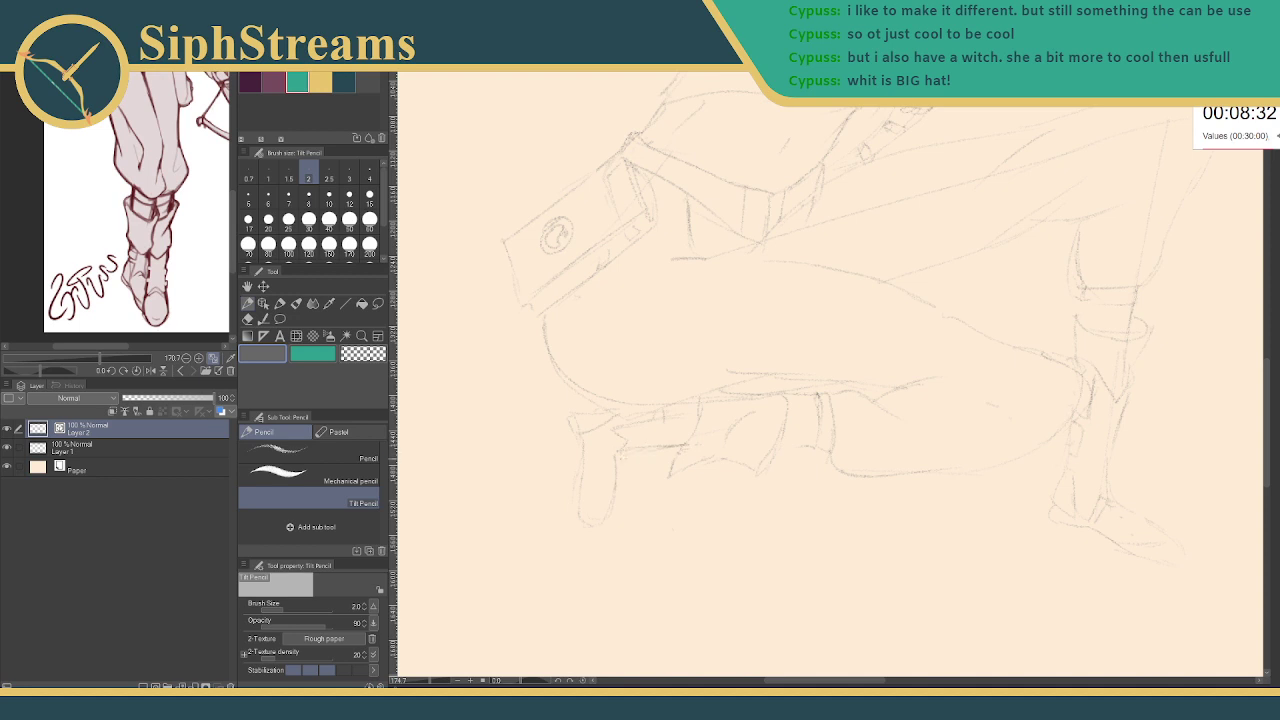
- Erase the rear boot's foot and sole behind the cuff
{"action": "left_click_drag", "start_coordinate": [628, 481], "coordinate": [631, 503]}
{"action": "key", "text": "e"}
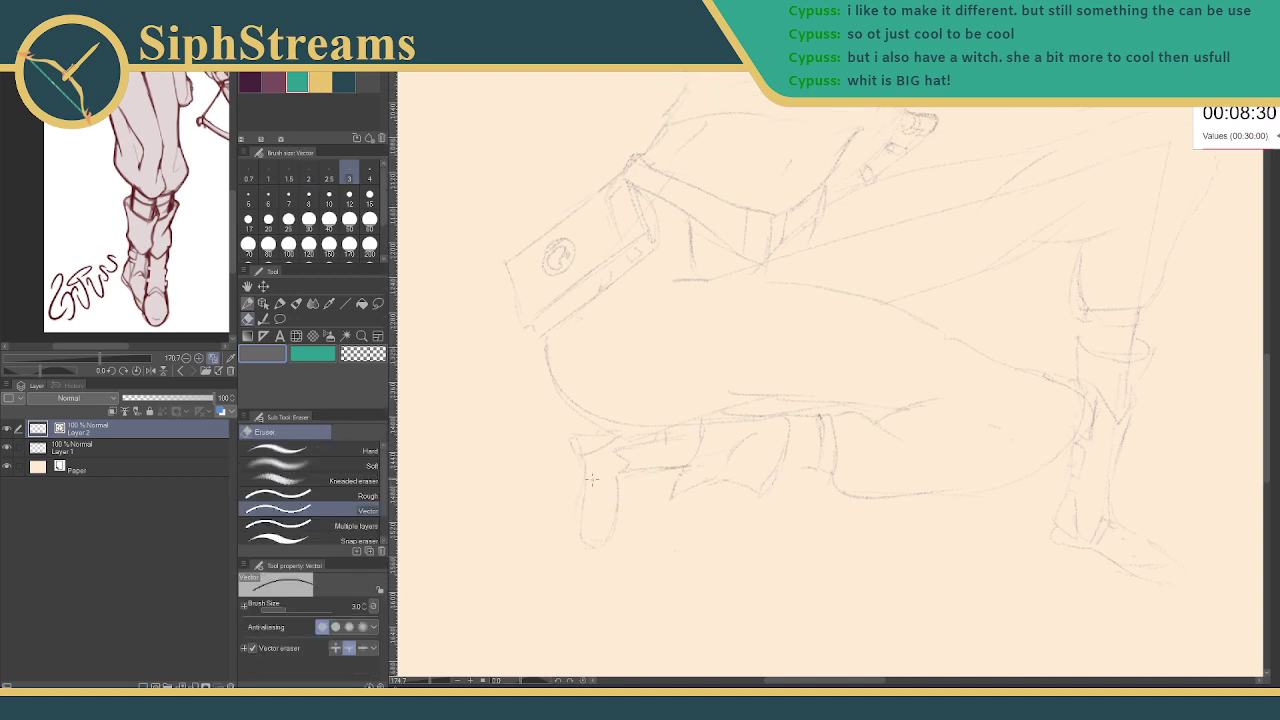
{"action": "left_click_drag", "start_coordinate": [586, 456], "coordinate": [582, 437]}
{"action": "mouse_move", "coordinate": [598, 541]}
{"action": "left_mouse_down"}
{"action": "mouse_move", "coordinate": [588, 545]}
{"action": "mouse_move", "coordinate": [585, 484]}
{"action": "left_mouse_up"}
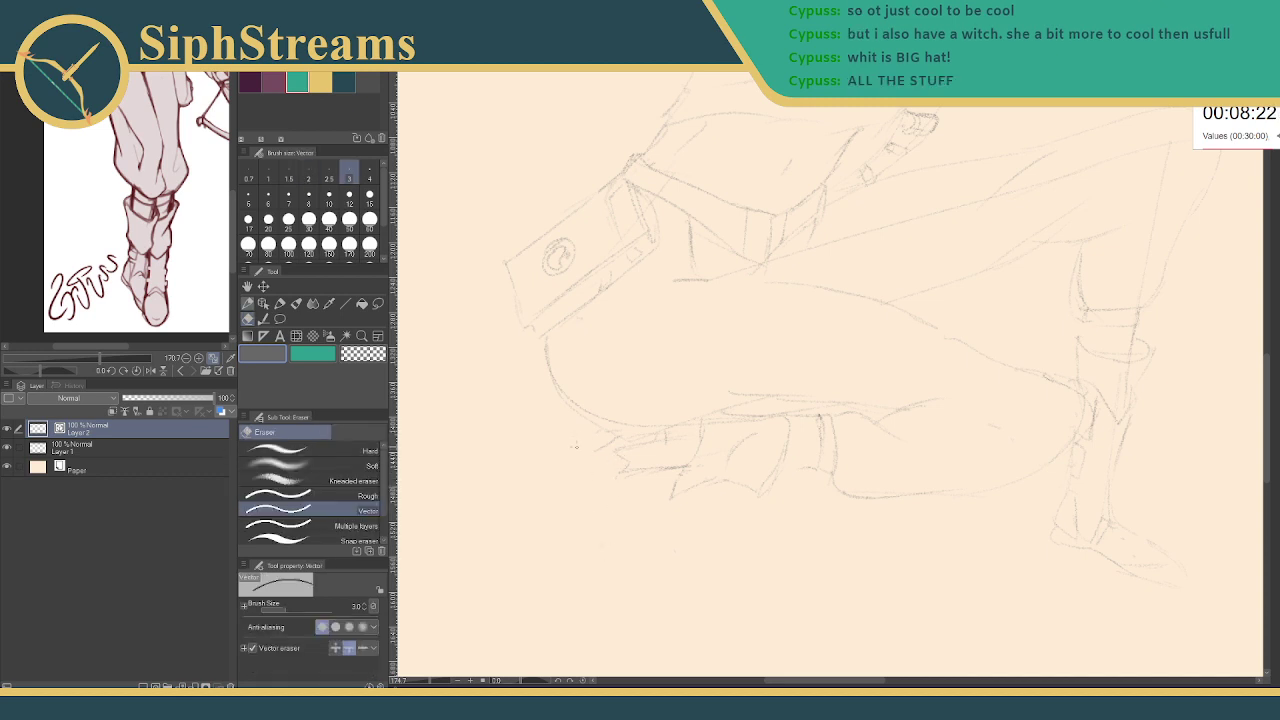
- Redraw the rear boot's foot closer to the cuff with a rounded heel and narrow upright sole, erasing overlapping lines
{"action": "key", "text": "p"}
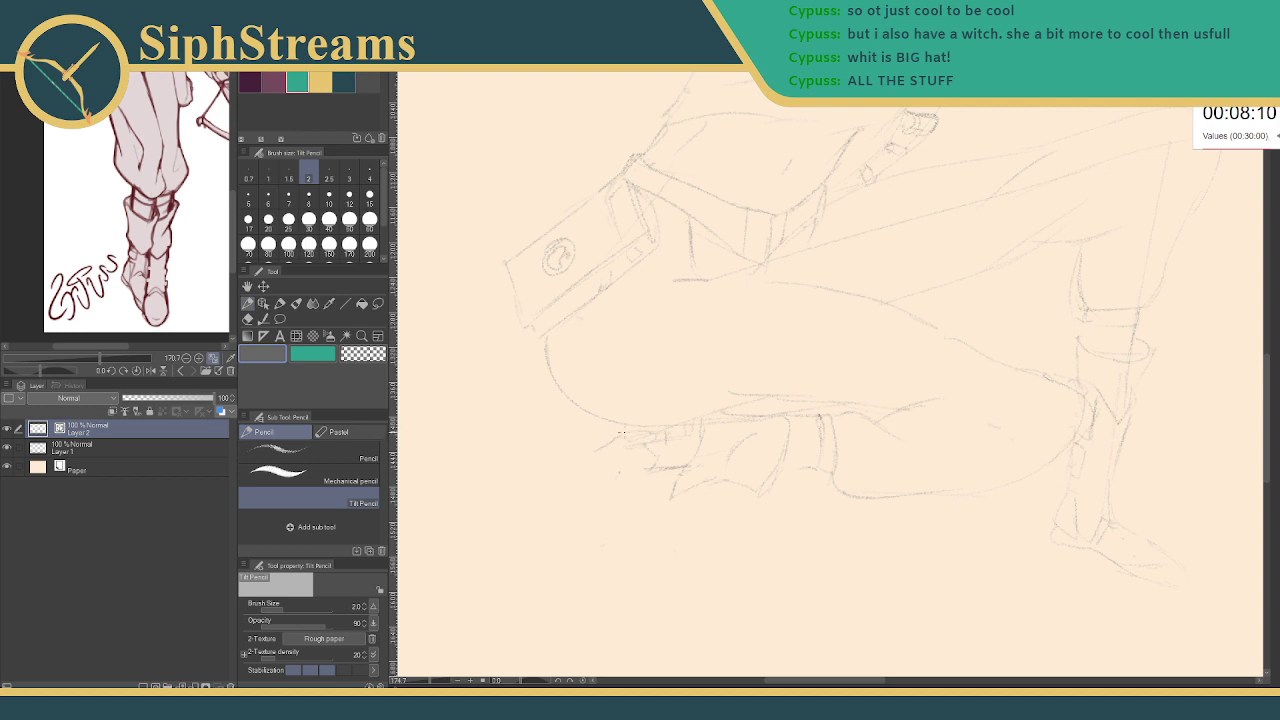
{"action": "mouse_move", "coordinate": [658, 435]}
{"action": "left_mouse_down"}
{"action": "mouse_move", "coordinate": [617, 429]}
{"action": "mouse_move", "coordinate": [605, 457]}
{"action": "mouse_move", "coordinate": [619, 536]}
{"action": "left_mouse_up"}
{"action": "left_click_drag", "start_coordinate": [663, 472], "coordinate": [632, 545]}
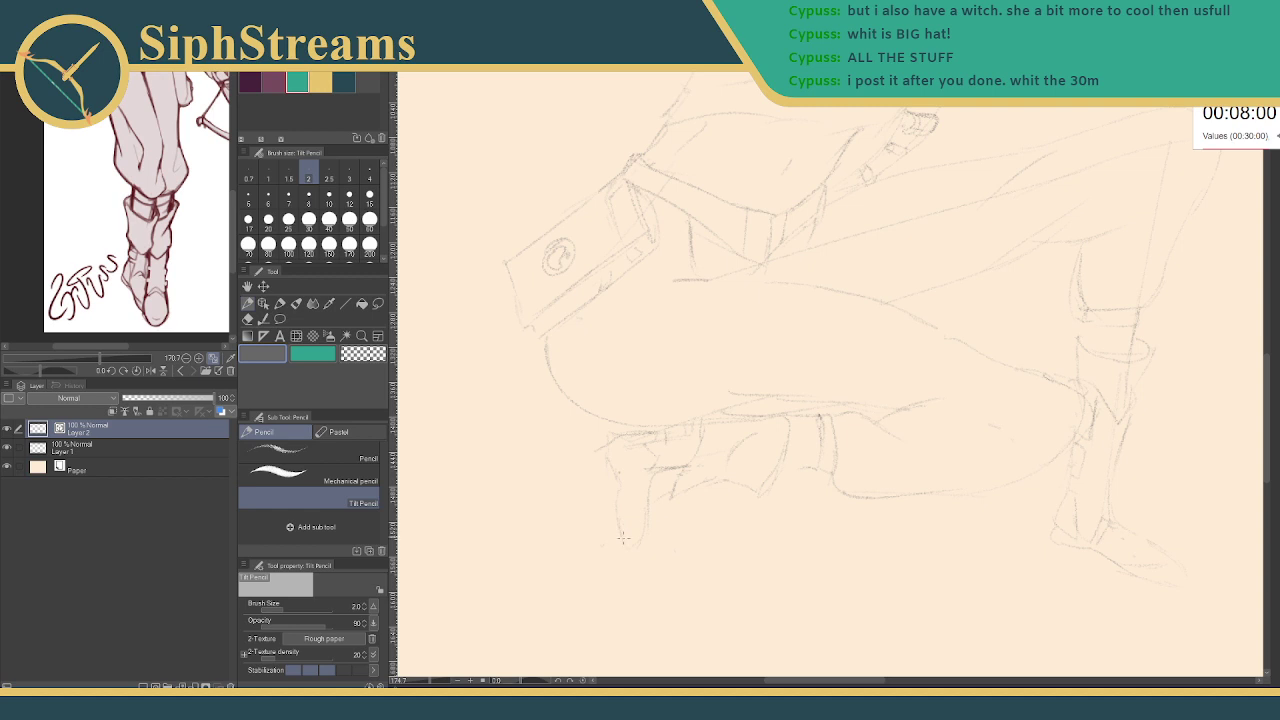
{"action": "key", "text": "e"}
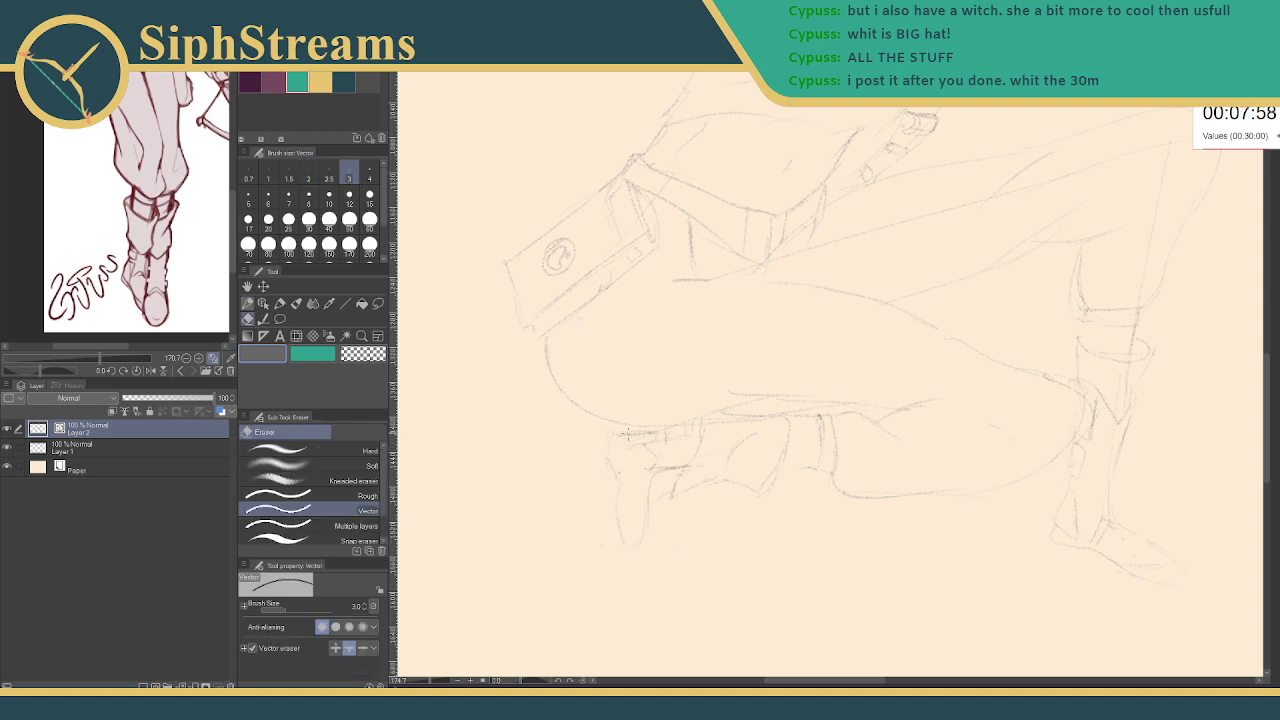
{"action": "key", "text": "p"}
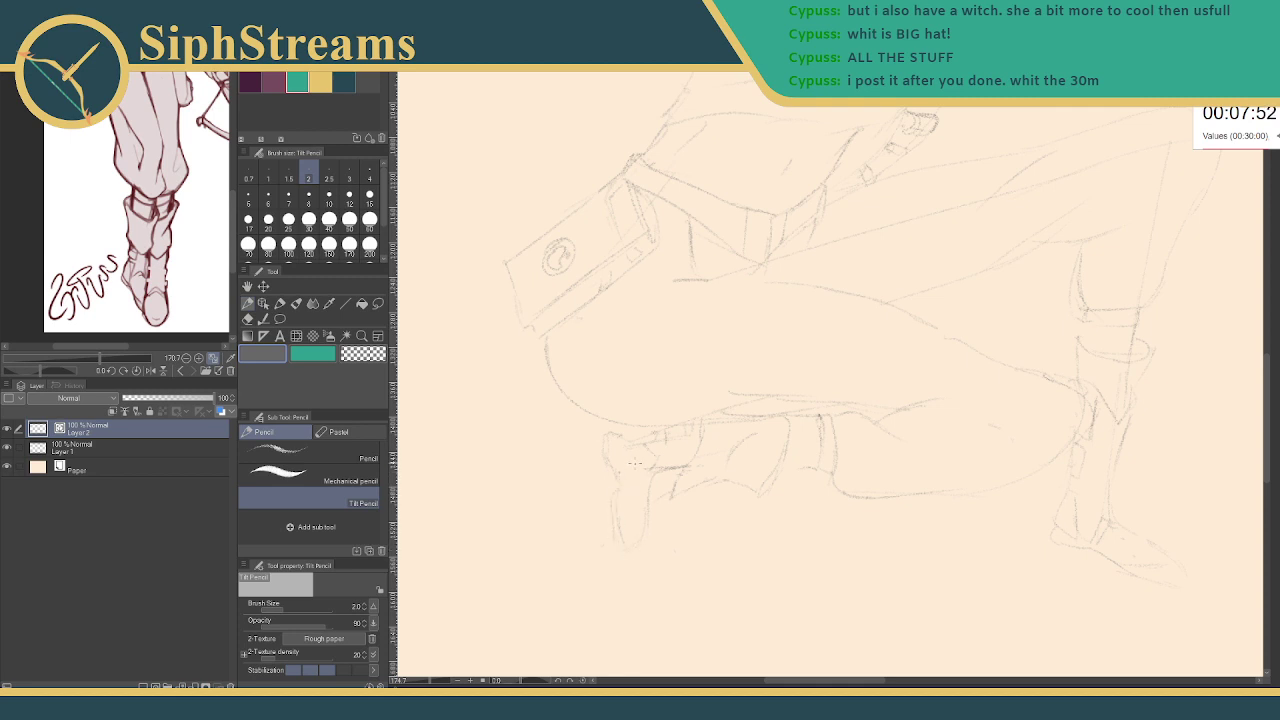
{"action": "key", "text": "e"}
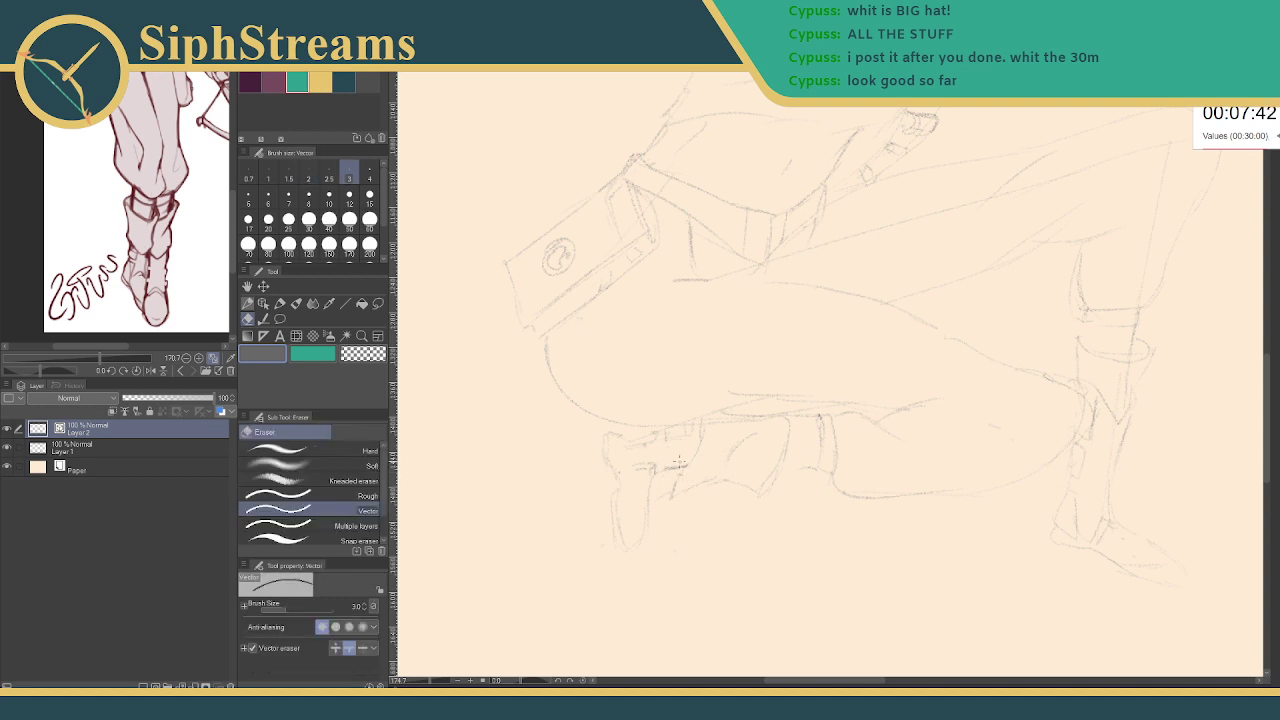
{"action": "key", "text": "p"}
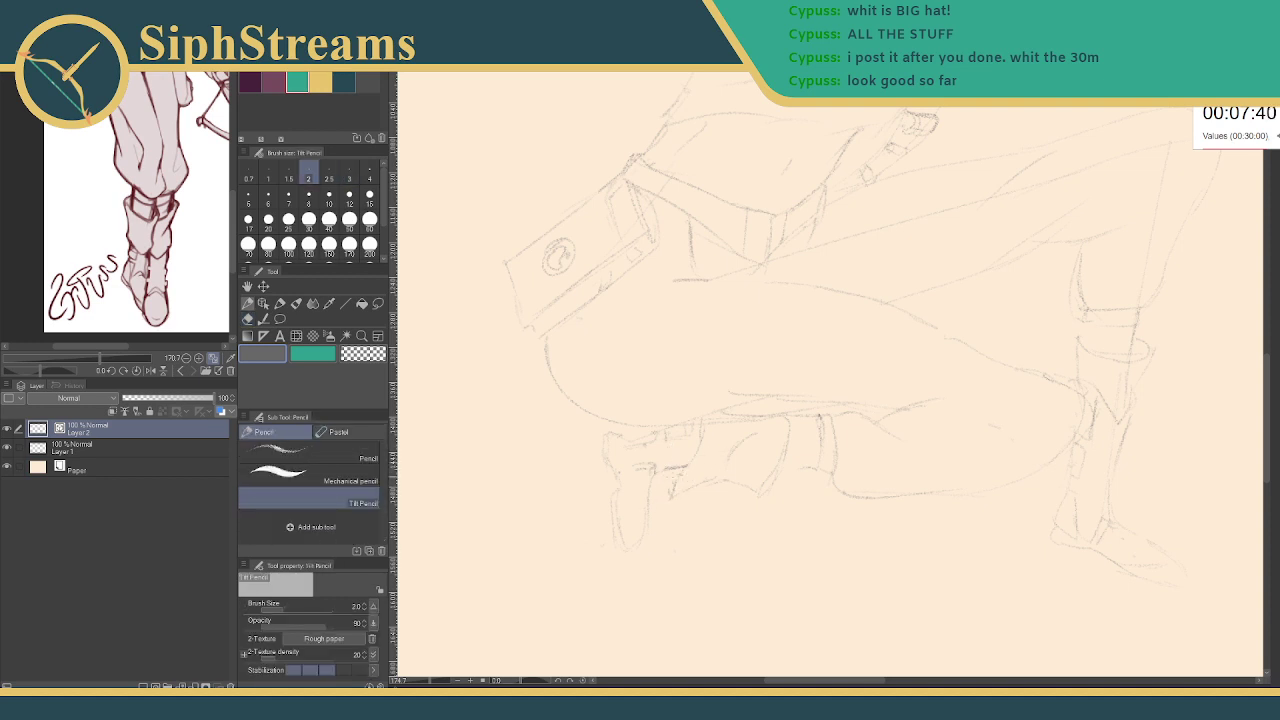
- Sketch fabric folds along the kneeling leg's underside above the trouser hem, using the reference's trousers, and erase overlapping lines
{"action": "left_click_drag", "start_coordinate": [783, 386], "coordinate": [712, 498]}
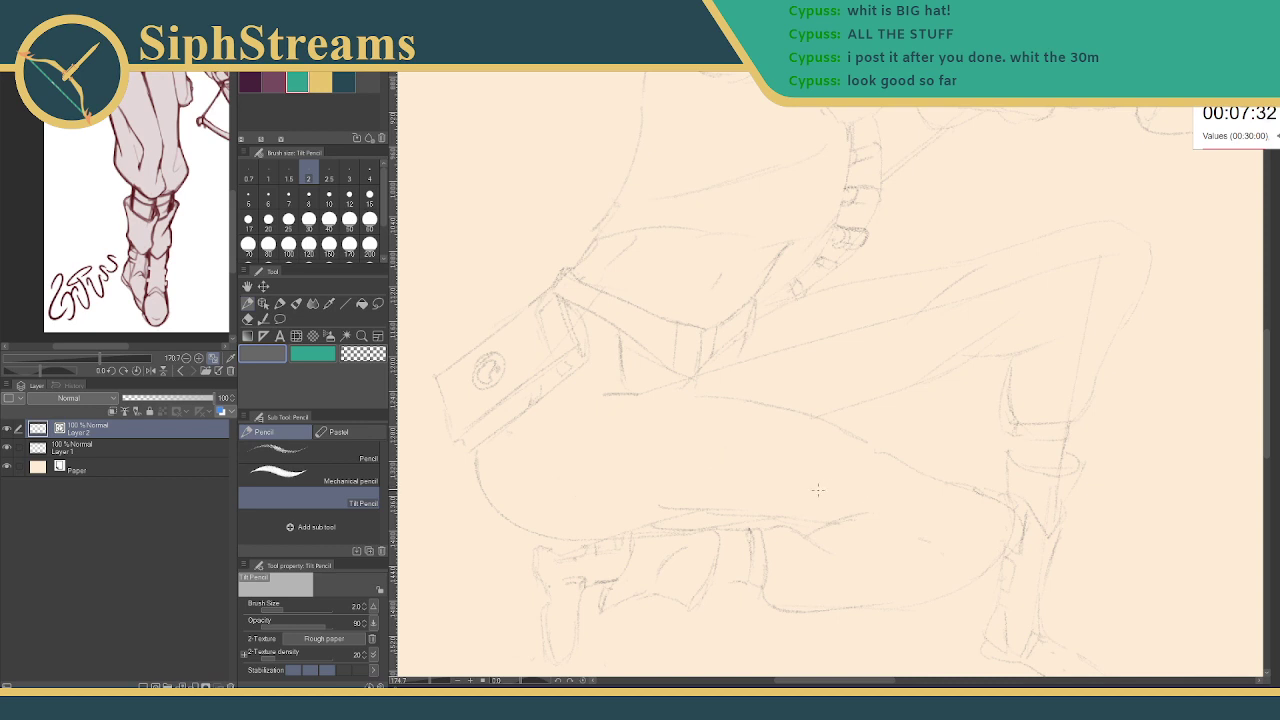
{"action": "left_click_drag", "start_coordinate": [148, 182], "coordinate": [143, 237]}
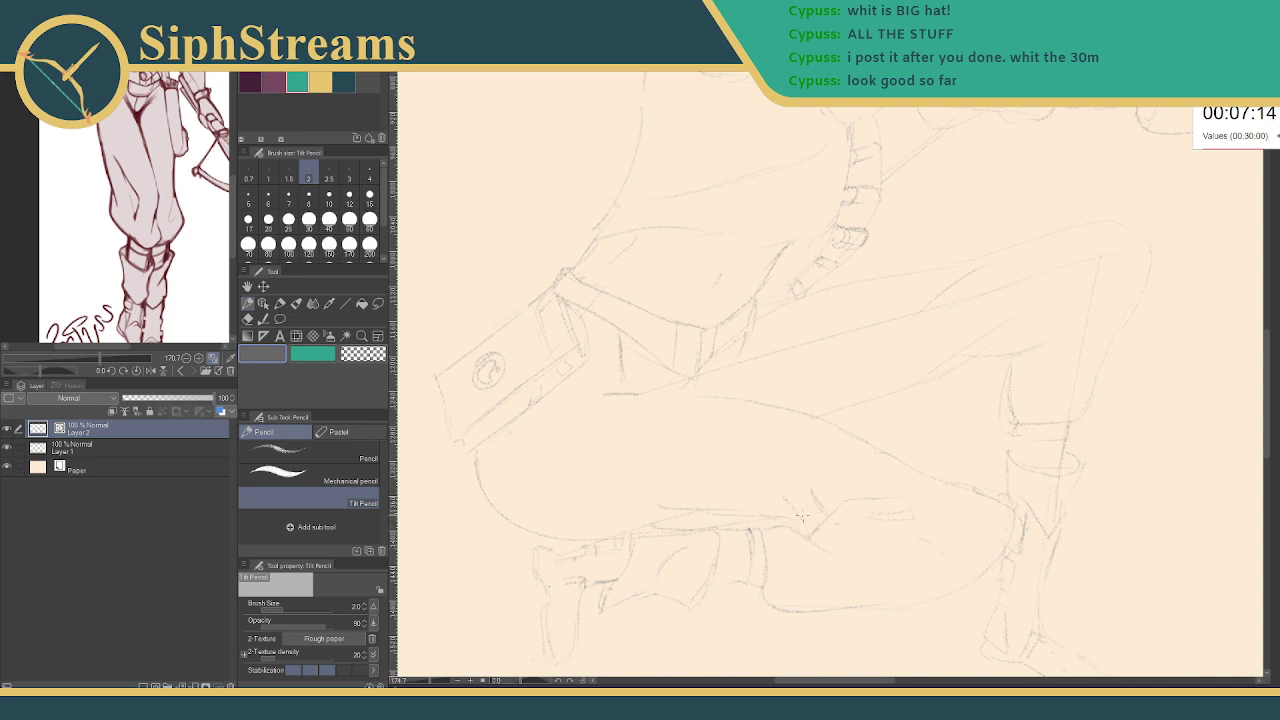
{"action": "key", "text": "e"}
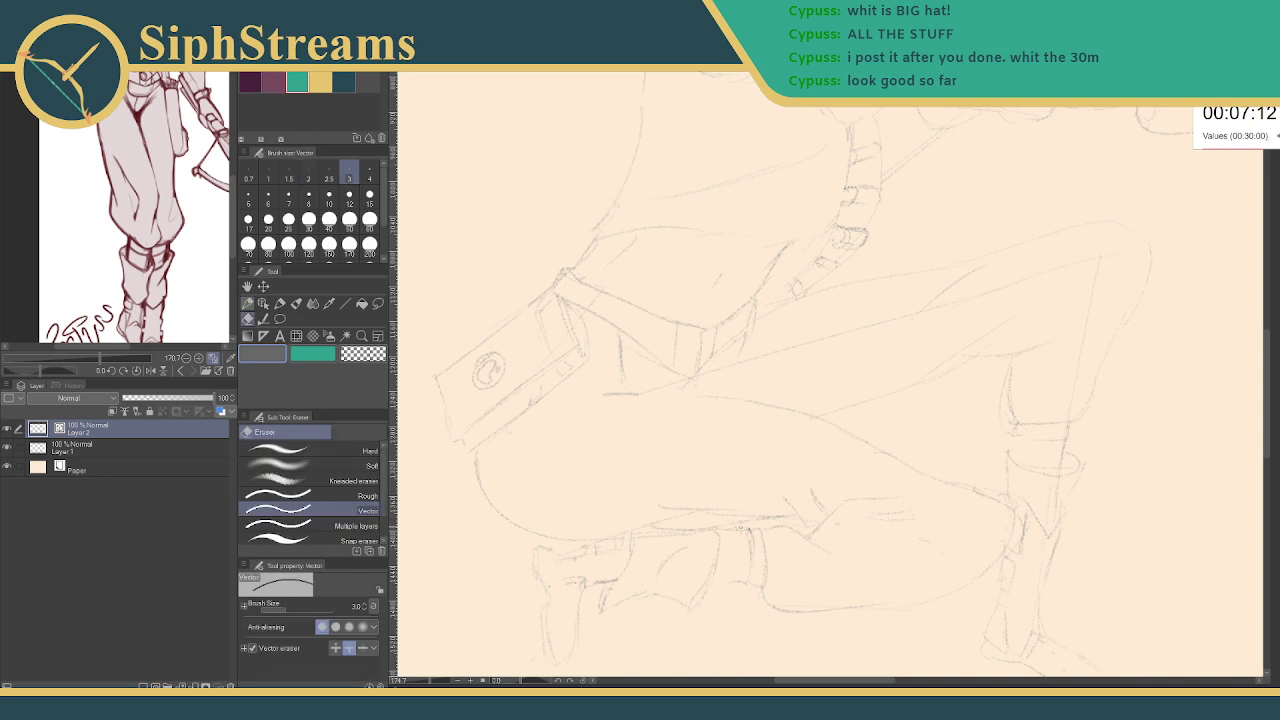
- Extend the kneeling thigh's upper contour to the belt and erase the short marks below the belt
{"action": "key", "text": "p"}
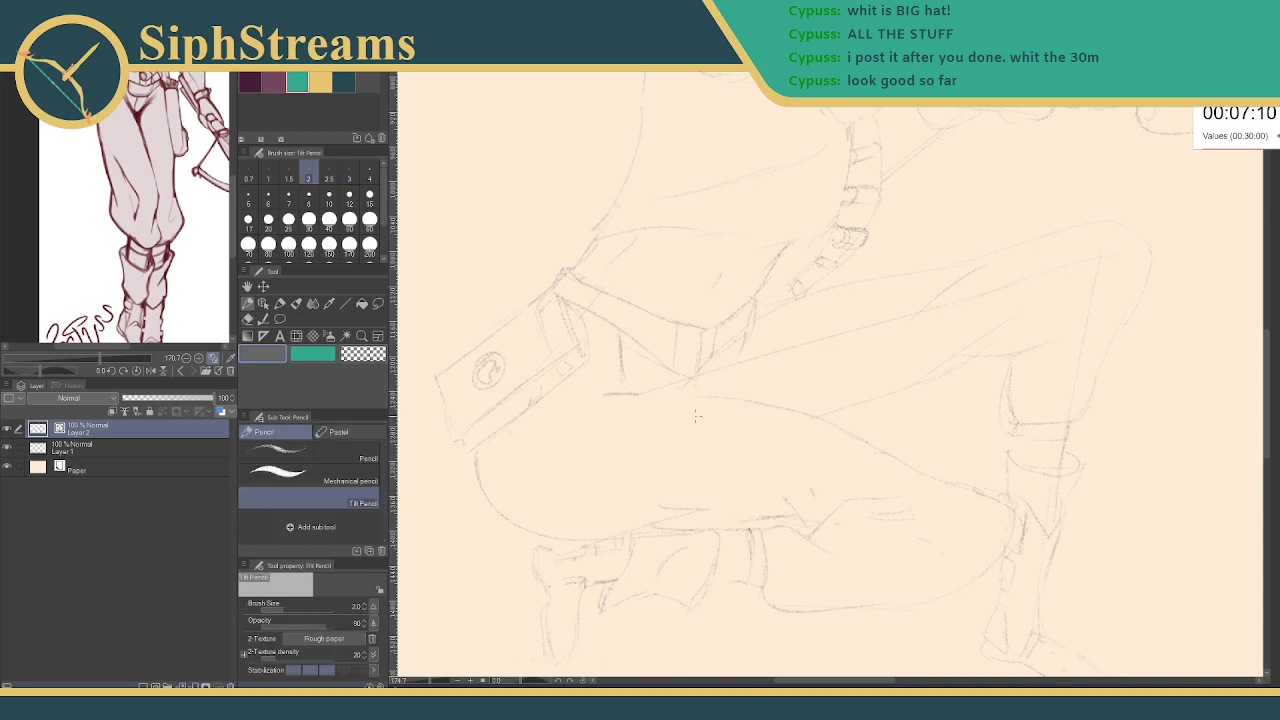
{"action": "key", "text": "e"}
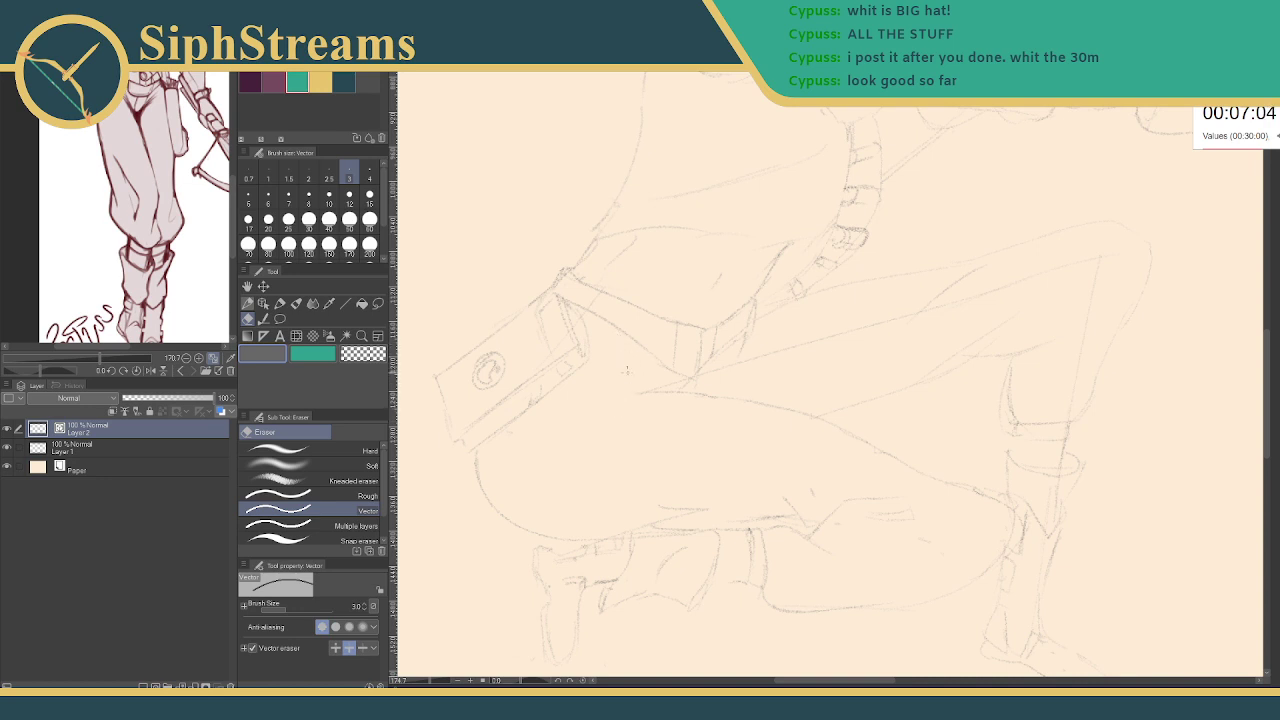
{"action": "key", "text": "p"}
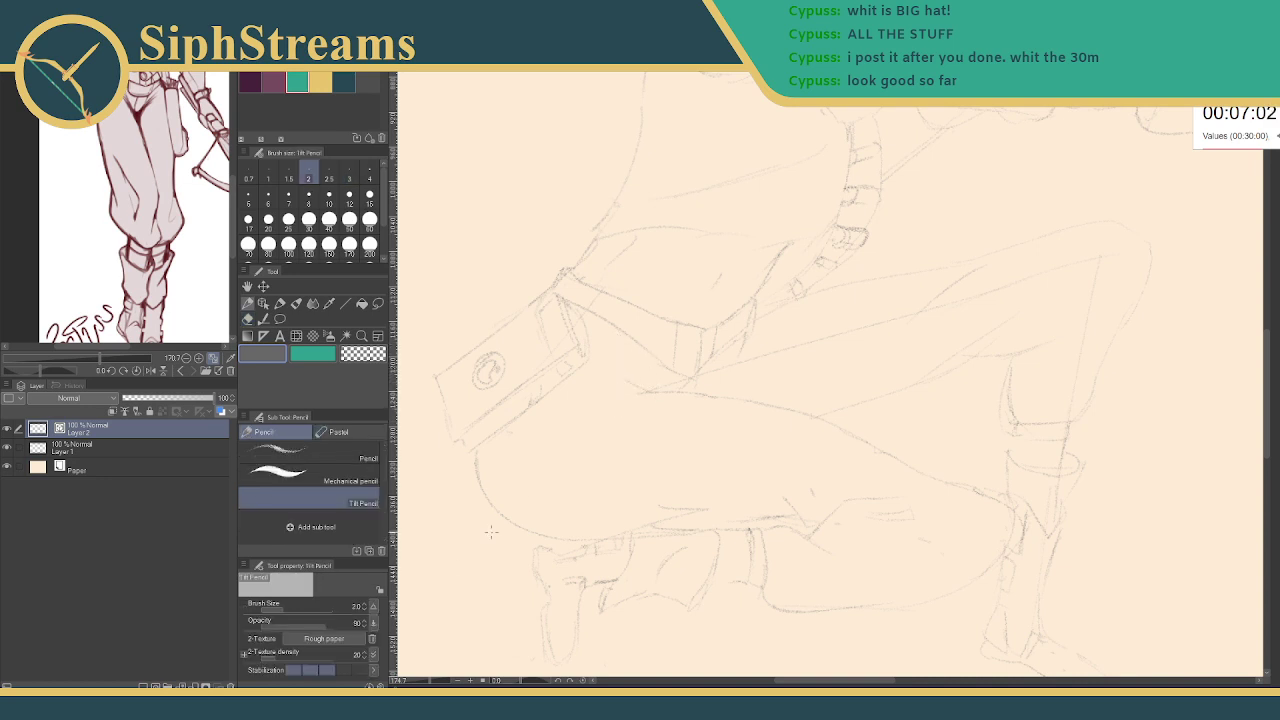
- Erase the stray construction lines inside the raised front knee and sketch a small crease near the kneecap
{"action": "left_click_drag", "start_coordinate": [426, 682], "coordinate": [422, 682]}
{"action": "left_click_drag", "start_coordinate": [596, 486], "coordinate": [469, 614]}
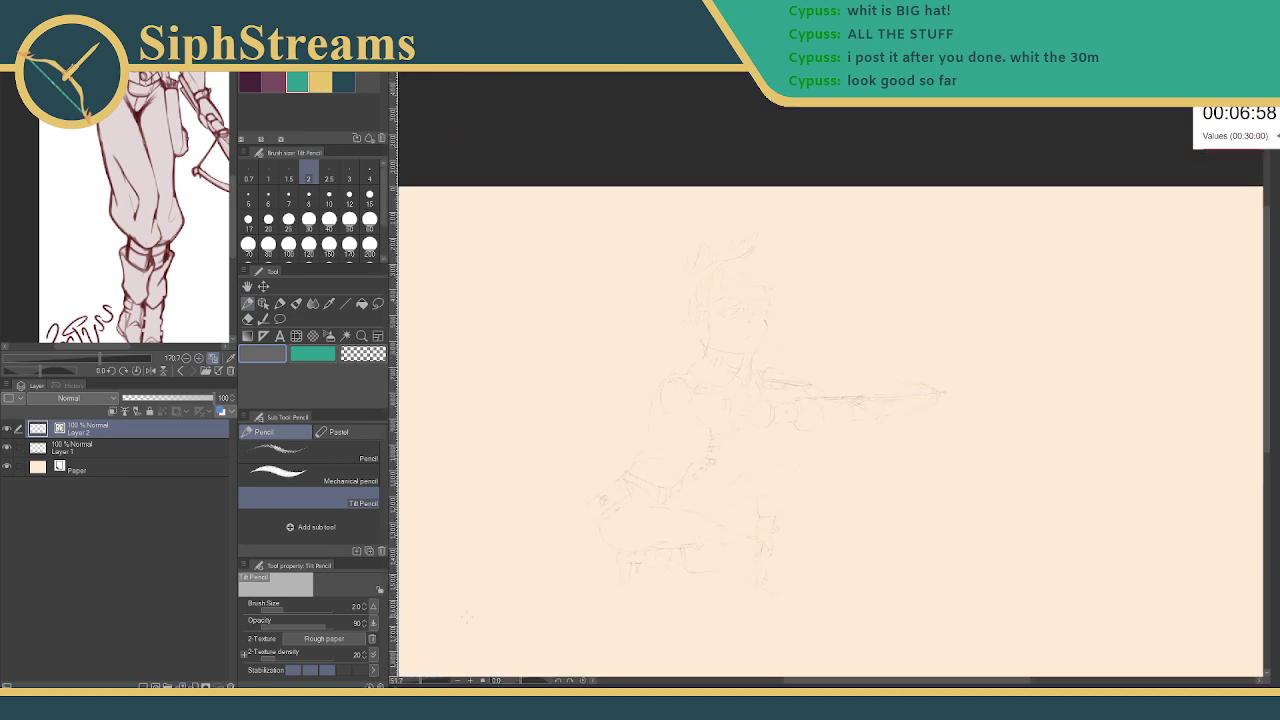
{"action": "left_click_drag", "start_coordinate": [421, 683], "coordinate": [427, 682]}
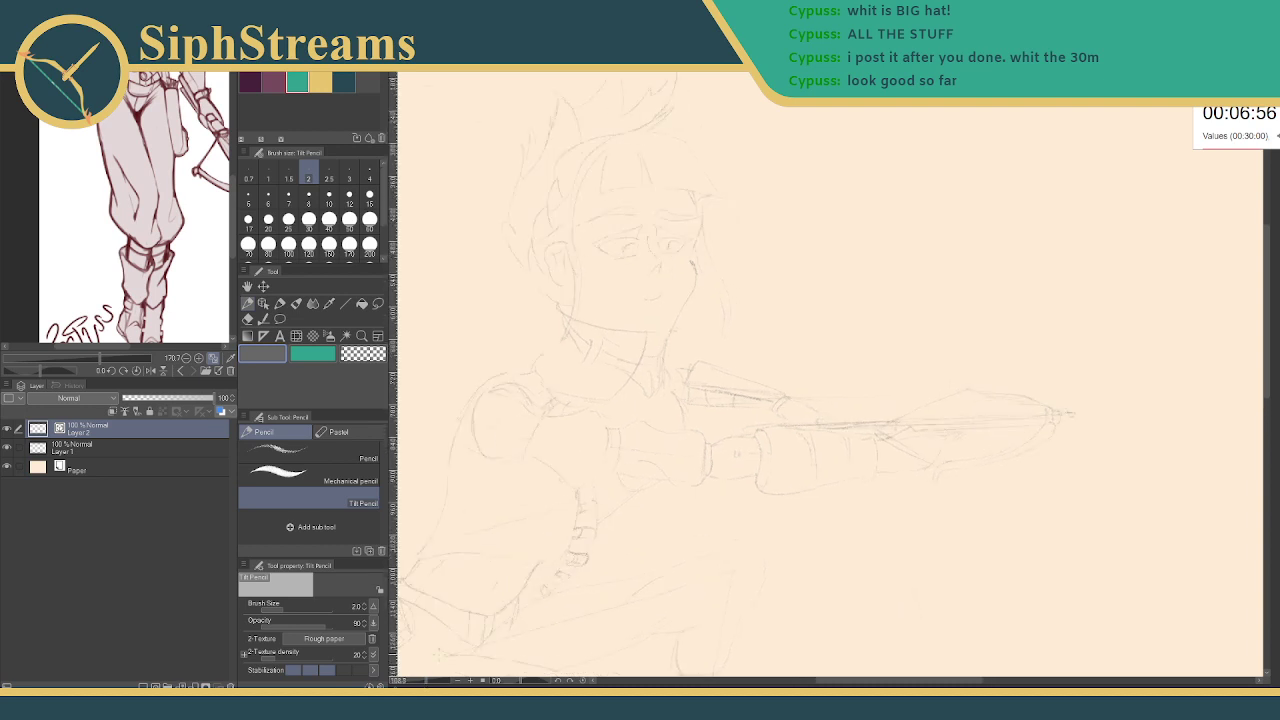
{"action": "mouse_move", "coordinate": [550, 670]}
{"action": "left_mouse_down"}
{"action": "mouse_move", "coordinate": [664, 345]}
{"action": "mouse_move", "coordinate": [648, 491]}
{"action": "left_mouse_up"}
{"action": "key", "text": "e"}
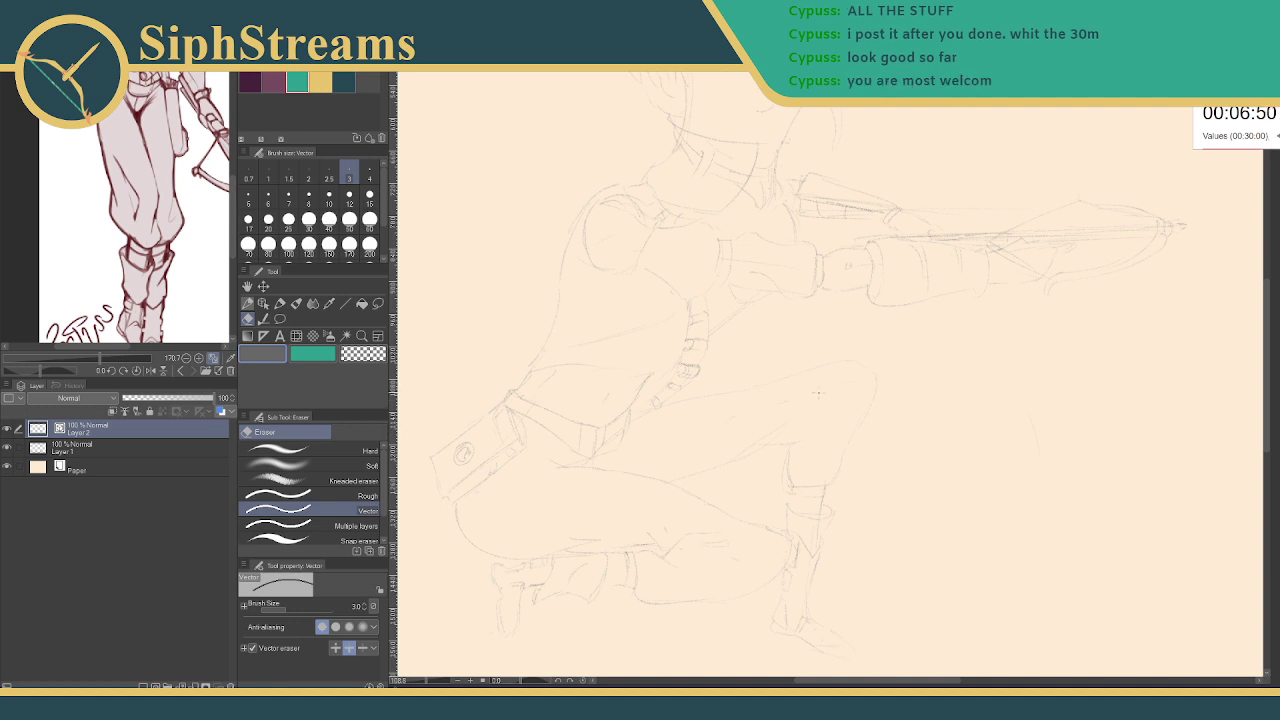
{"action": "key", "text": "p"}
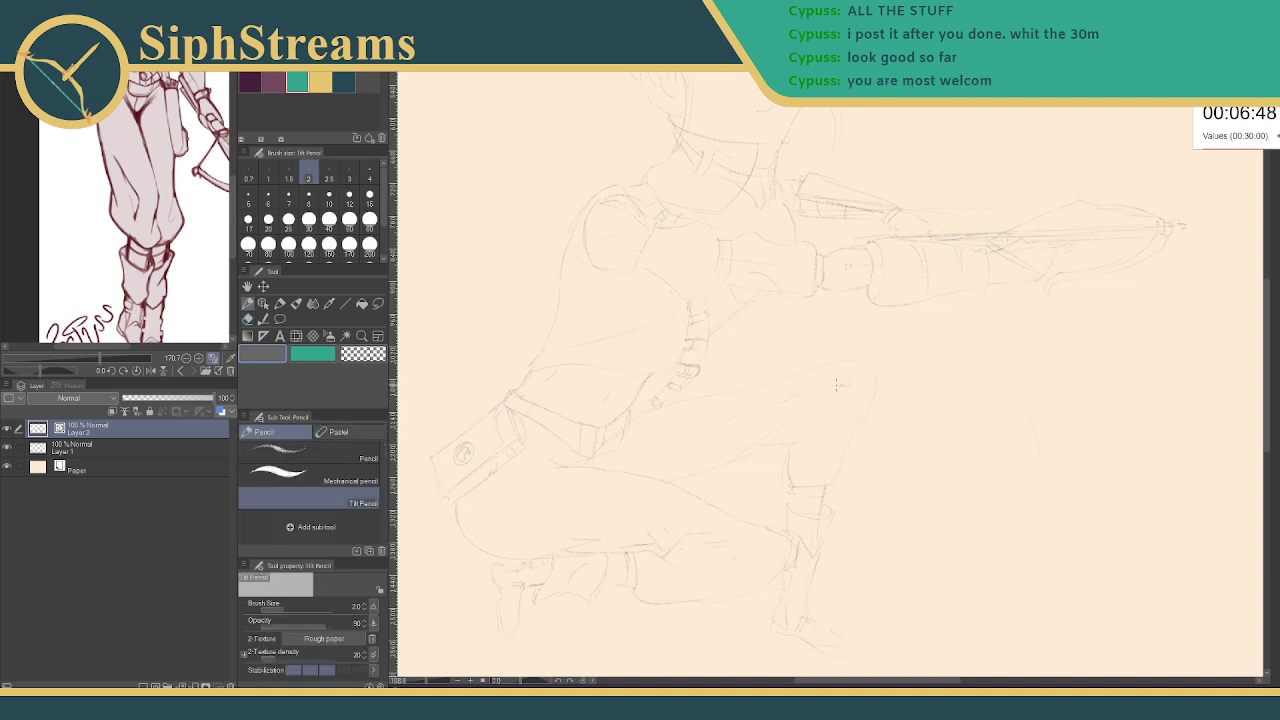
{"action": "key", "text": "e"}
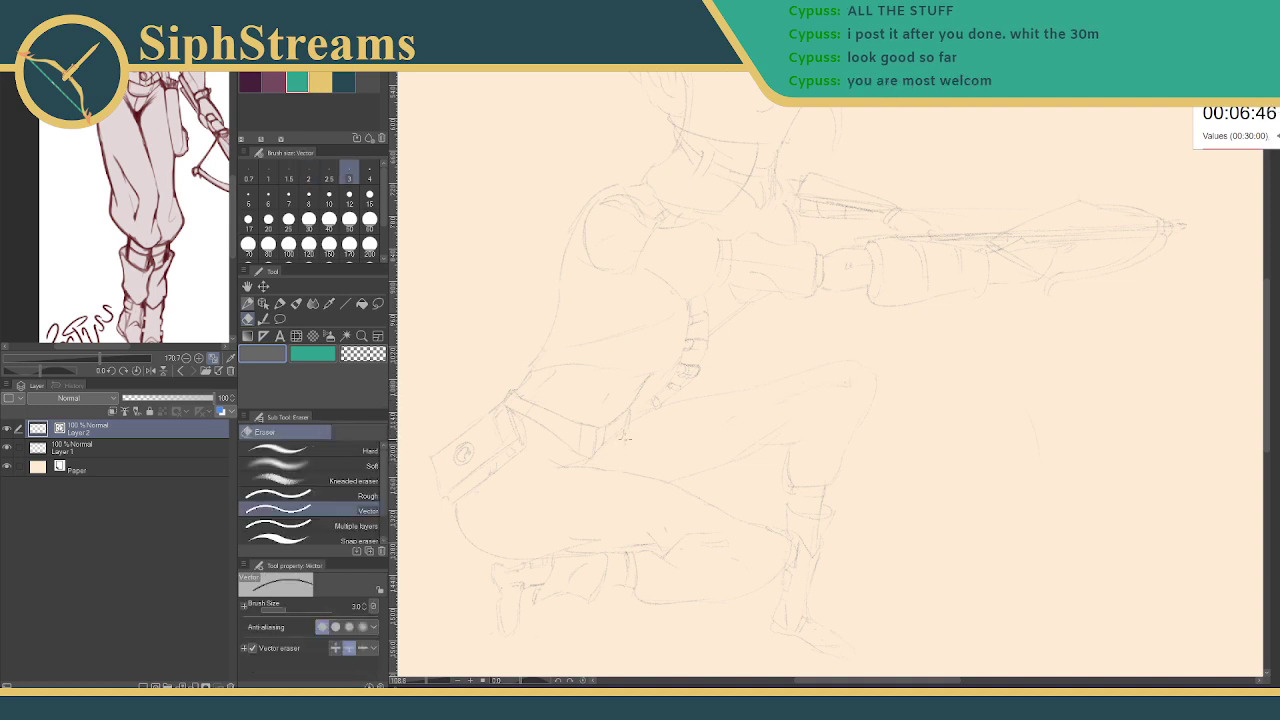
{"action": "key", "text": "p"}
- Lasso the head and hair, scale them down, move them down onto the neck, apply the transform and clear the selection
{"action": "scroll", "coordinate": [597, 461], "scroll_direction": "up", "scroll_amount": 3}
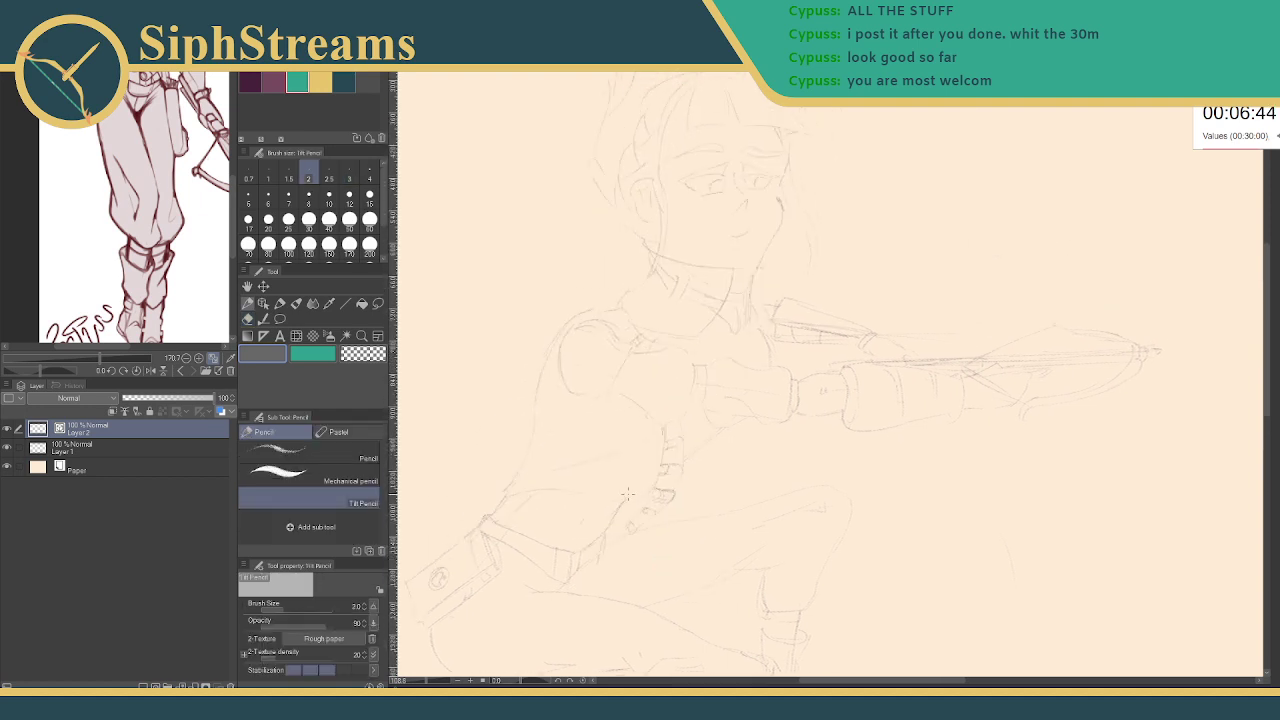
{"action": "left_click_drag", "start_coordinate": [678, 485], "coordinate": [669, 642]}
{"action": "left_click", "coordinate": [377, 304]}
{"action": "mouse_move", "coordinate": [732, 112]}
{"action": "left_mouse_down"}
{"action": "mouse_move", "coordinate": [585, 164]}
{"action": "mouse_move", "coordinate": [529, 300]}
{"action": "mouse_move", "coordinate": [582, 388]}
{"action": "mouse_move", "coordinate": [729, 410]}
{"action": "mouse_move", "coordinate": [723, 455]}
{"action": "mouse_move", "coordinate": [764, 417]}
{"action": "mouse_move", "coordinate": [790, 445]}
{"action": "mouse_move", "coordinate": [885, 389]}
{"action": "mouse_move", "coordinate": [840, 150]}
{"action": "left_mouse_up"}
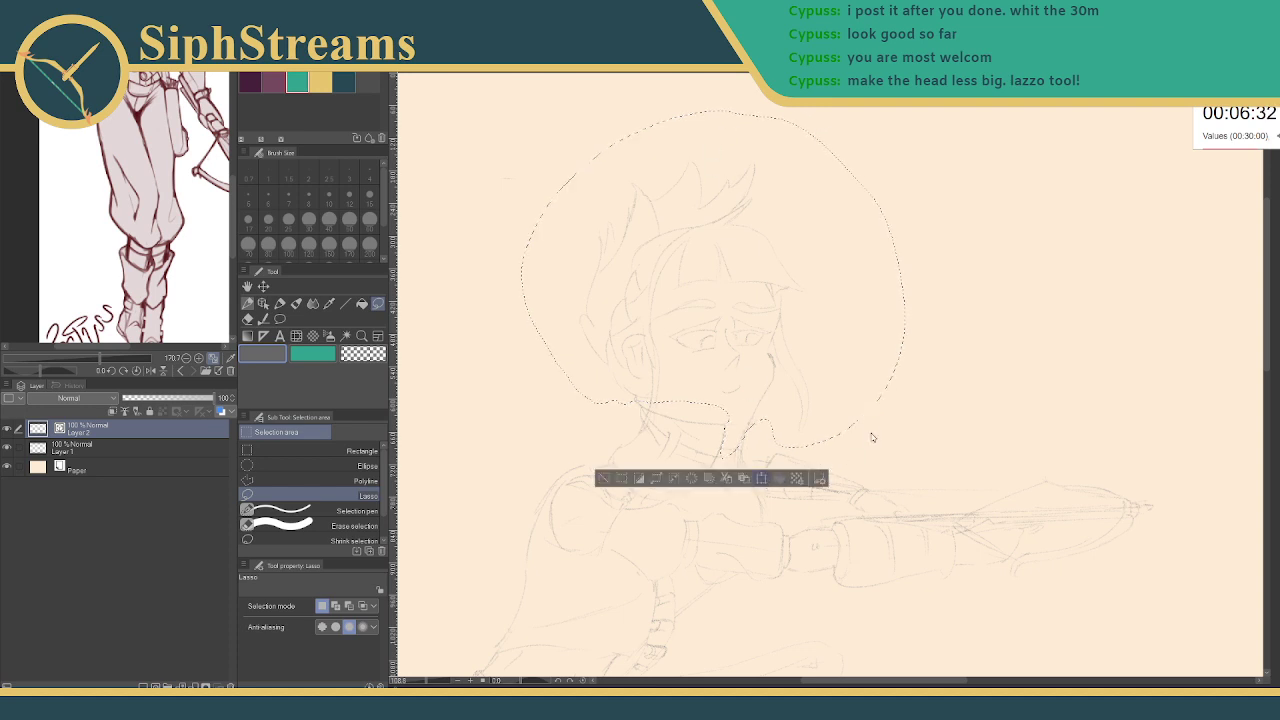
{"action": "key", "text": "ctrl+t"}
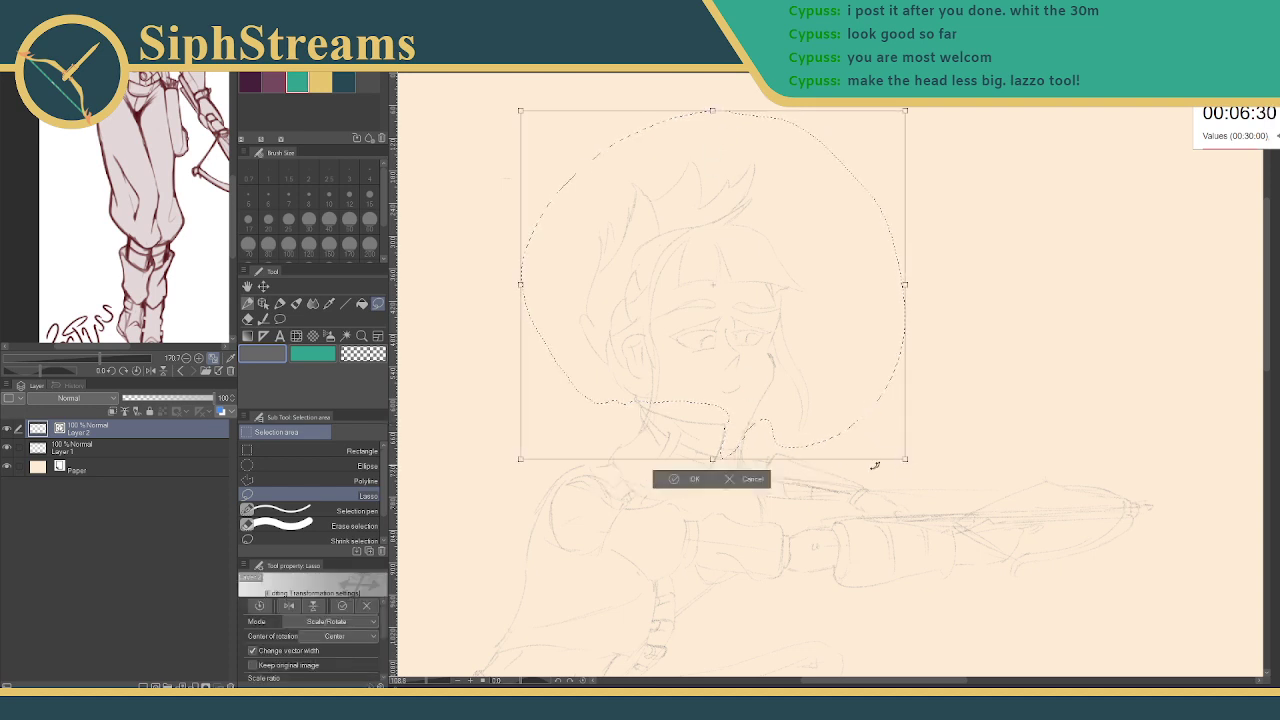
{"action": "left_click_drag", "start_coordinate": [904, 459], "coordinate": [846, 404]}
{"action": "left_click_drag", "start_coordinate": [716, 358], "coordinate": [742, 423]}
{"action": "scroll", "coordinate": [828, 377], "scroll_direction": "down", "scroll_amount": 4}
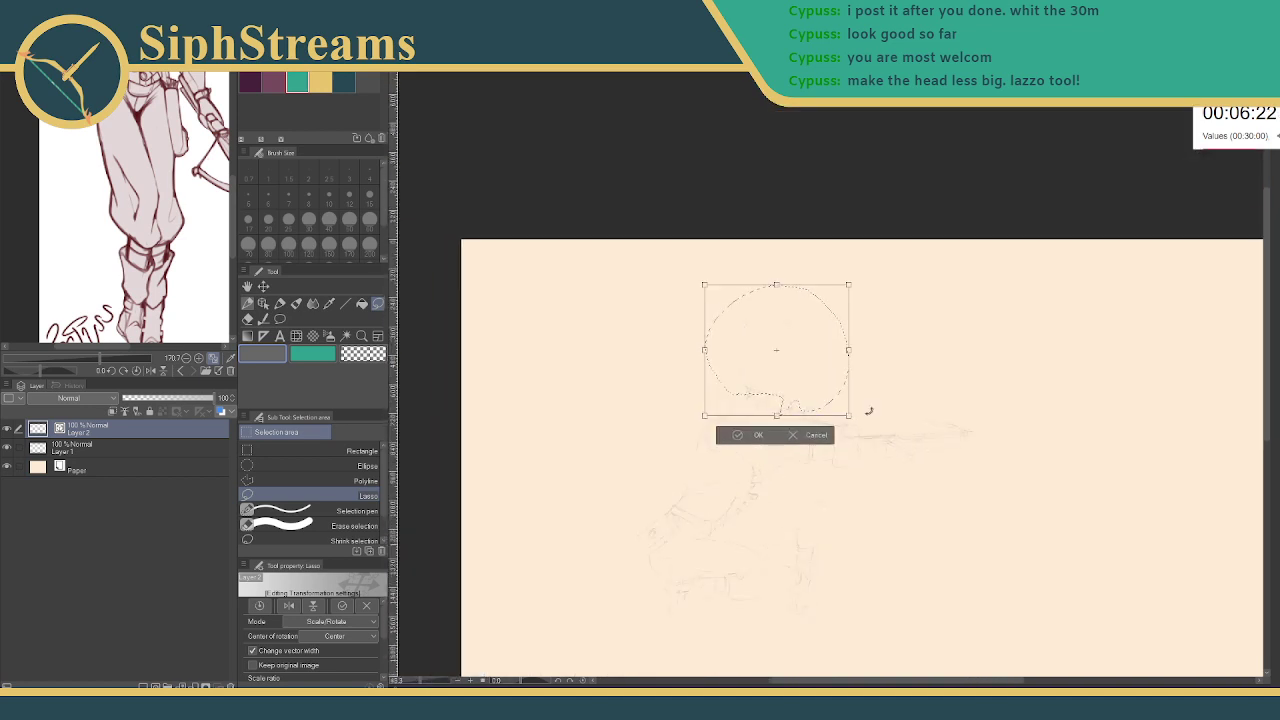
{"action": "left_click_drag", "start_coordinate": [846, 413], "coordinate": [842, 409]}
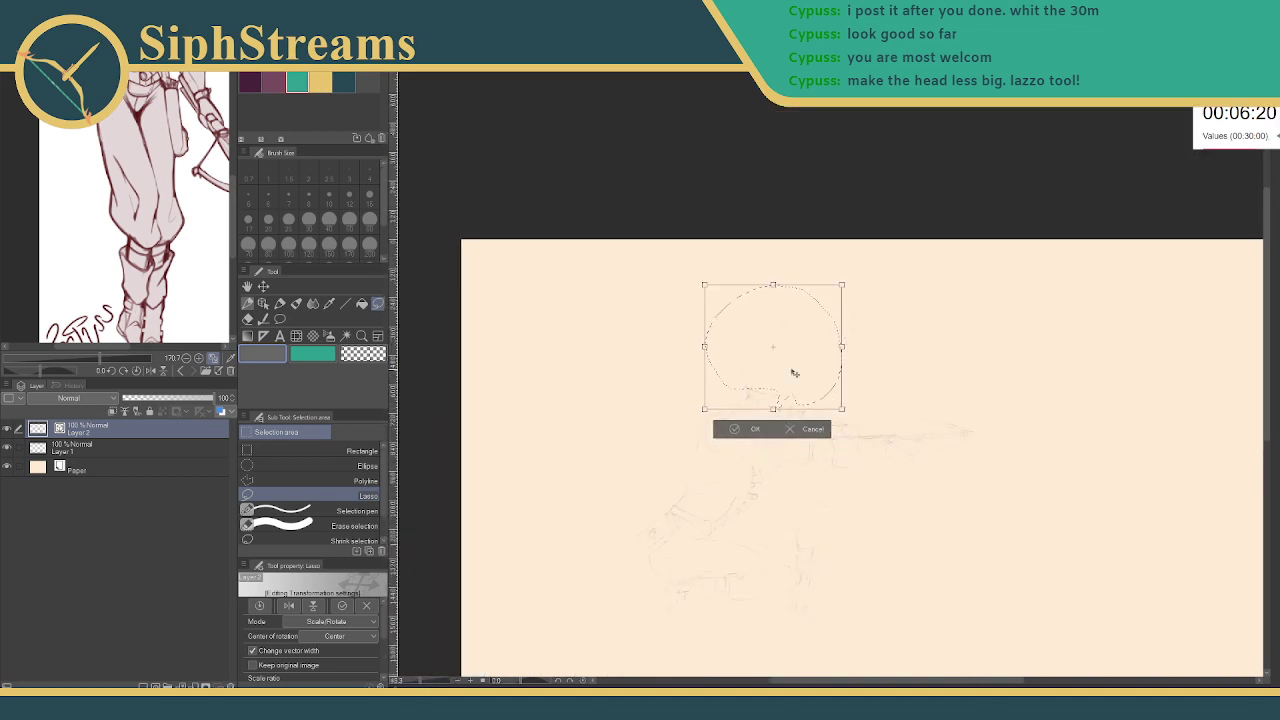
{"action": "left_click_drag", "start_coordinate": [794, 371], "coordinate": [797, 382]}
{"action": "left_click", "coordinate": [745, 435]}
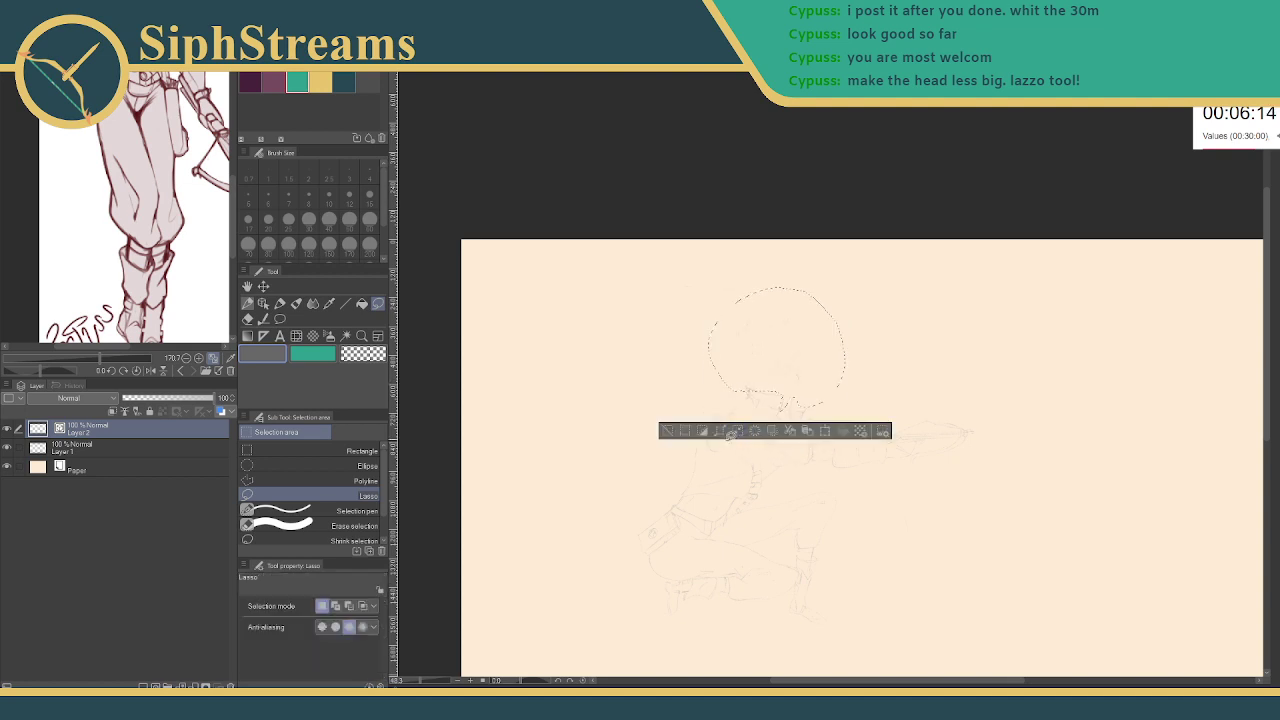
{"action": "left_click", "coordinate": [741, 417]}
- Lasso the collar and neck lines, scale them down to fit the smaller head, apply the transform and clear the selection
{"action": "left_click_drag", "start_coordinate": [778, 424], "coordinate": [754, 454]}
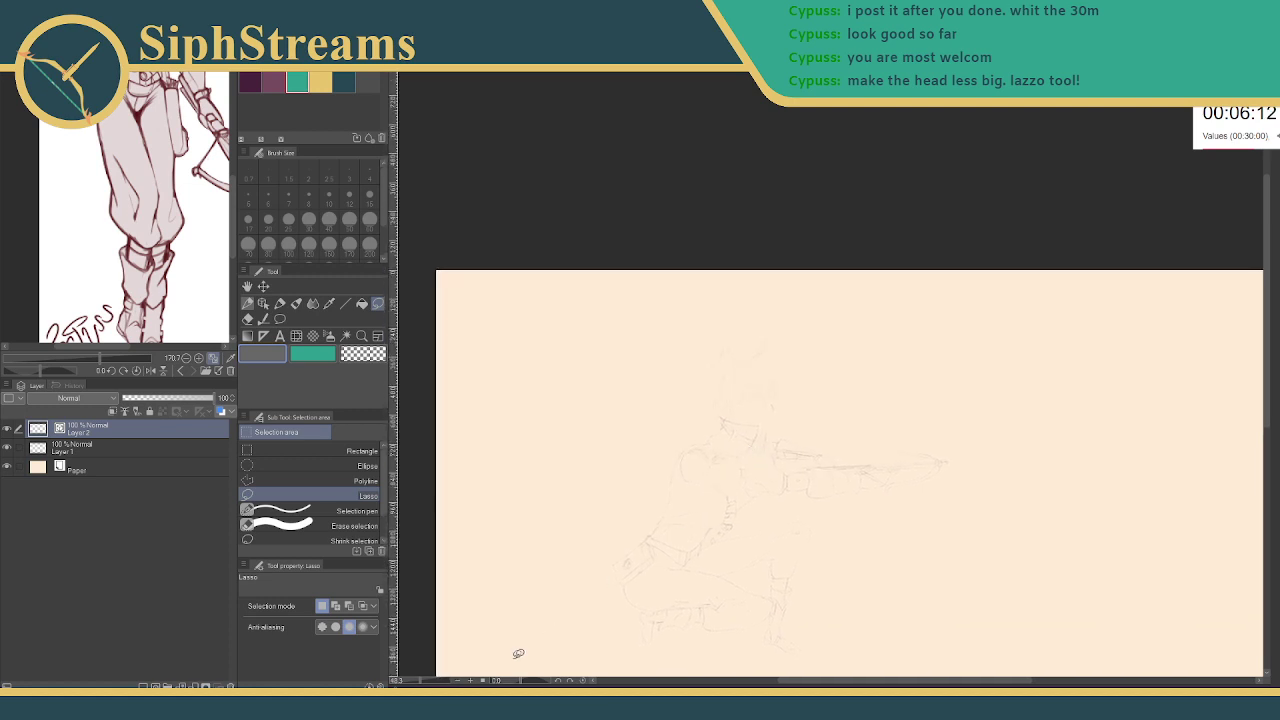
{"action": "left_click_drag", "start_coordinate": [422, 682], "coordinate": [435, 686]}
{"action": "left_click_drag", "start_coordinate": [589, 538], "coordinate": [851, 264]}
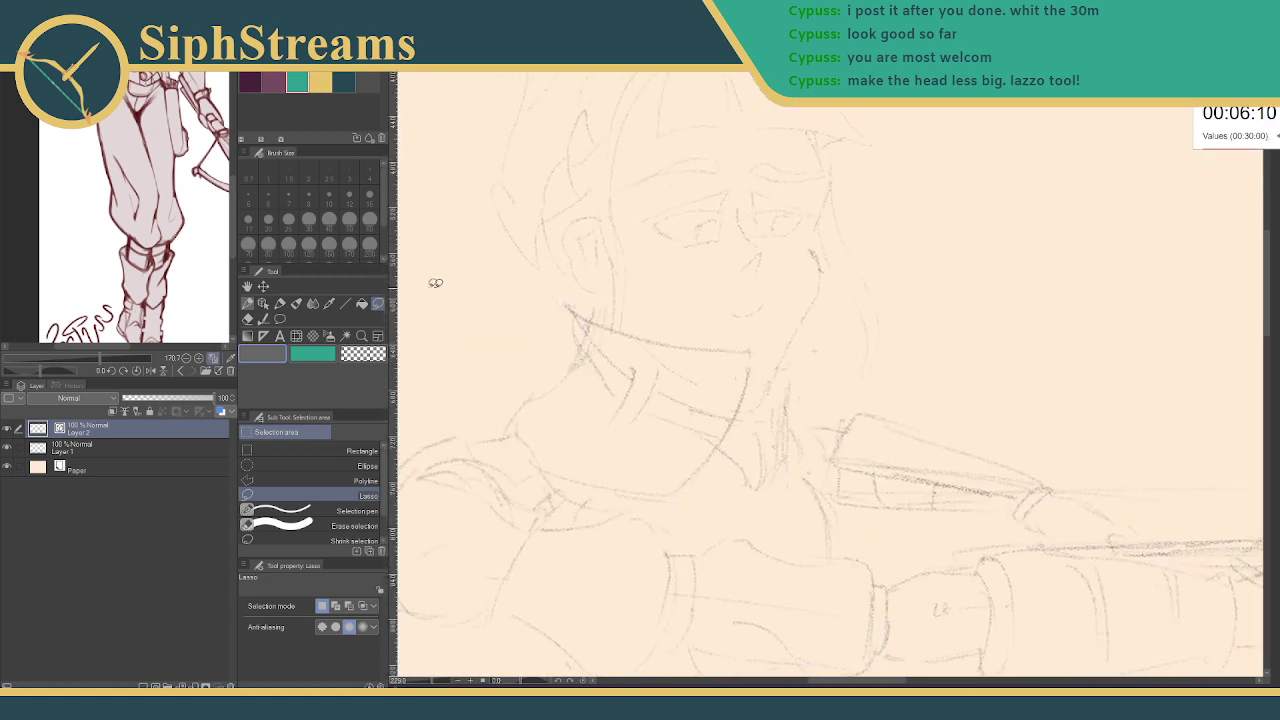
{"action": "left_click", "coordinate": [248, 304]}
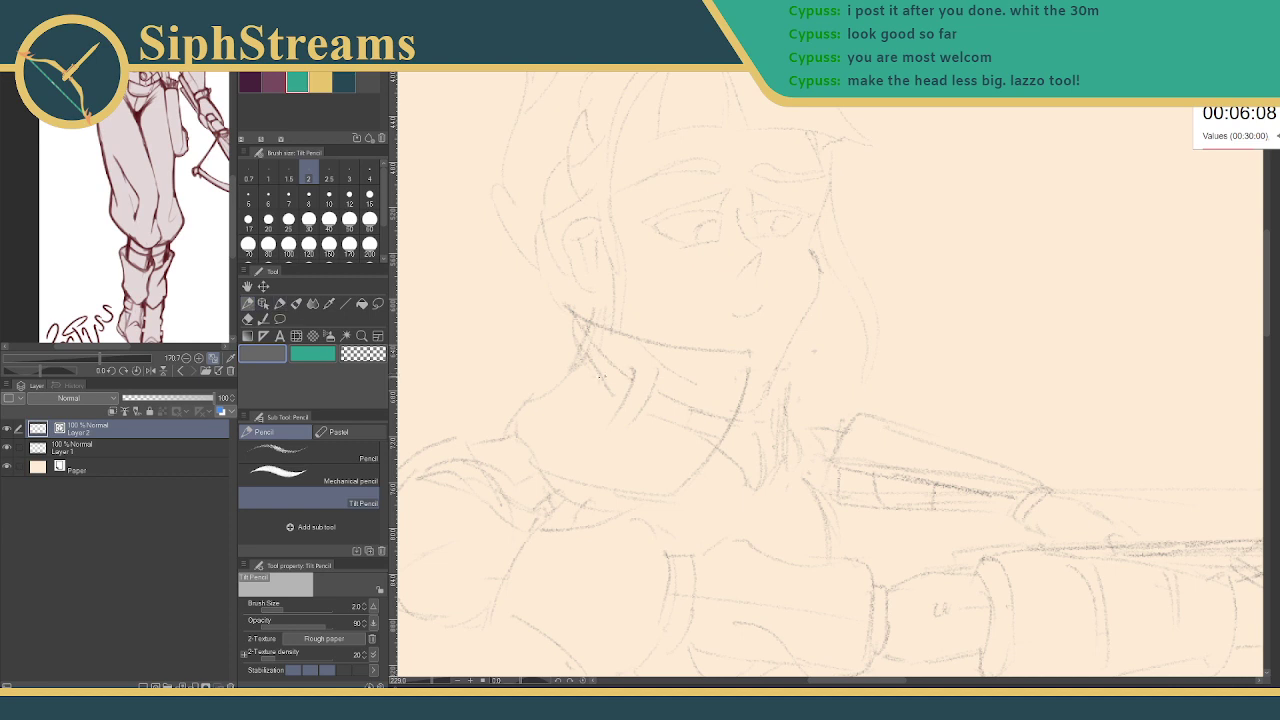
{"action": "left_click", "coordinate": [378, 304]}
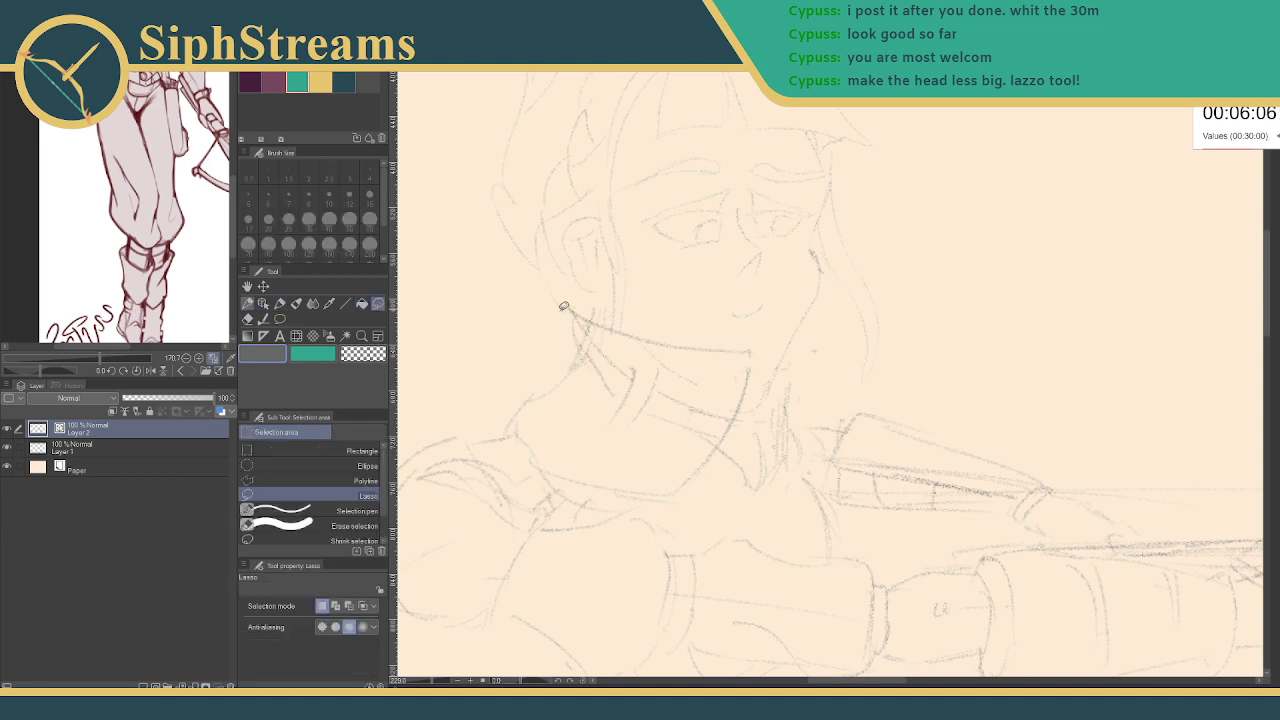
{"action": "mouse_move", "coordinate": [560, 321]}
{"action": "left_mouse_down"}
{"action": "mouse_move", "coordinate": [575, 310]}
{"action": "mouse_move", "coordinate": [760, 346]}
{"action": "mouse_move", "coordinate": [751, 403]}
{"action": "mouse_move", "coordinate": [716, 453]}
{"action": "mouse_move", "coordinate": [639, 497]}
{"action": "mouse_move", "coordinate": [551, 457]}
{"action": "mouse_move", "coordinate": [510, 378]}
{"action": "left_mouse_up"}
{"action": "left_click", "coordinate": [677, 523]}
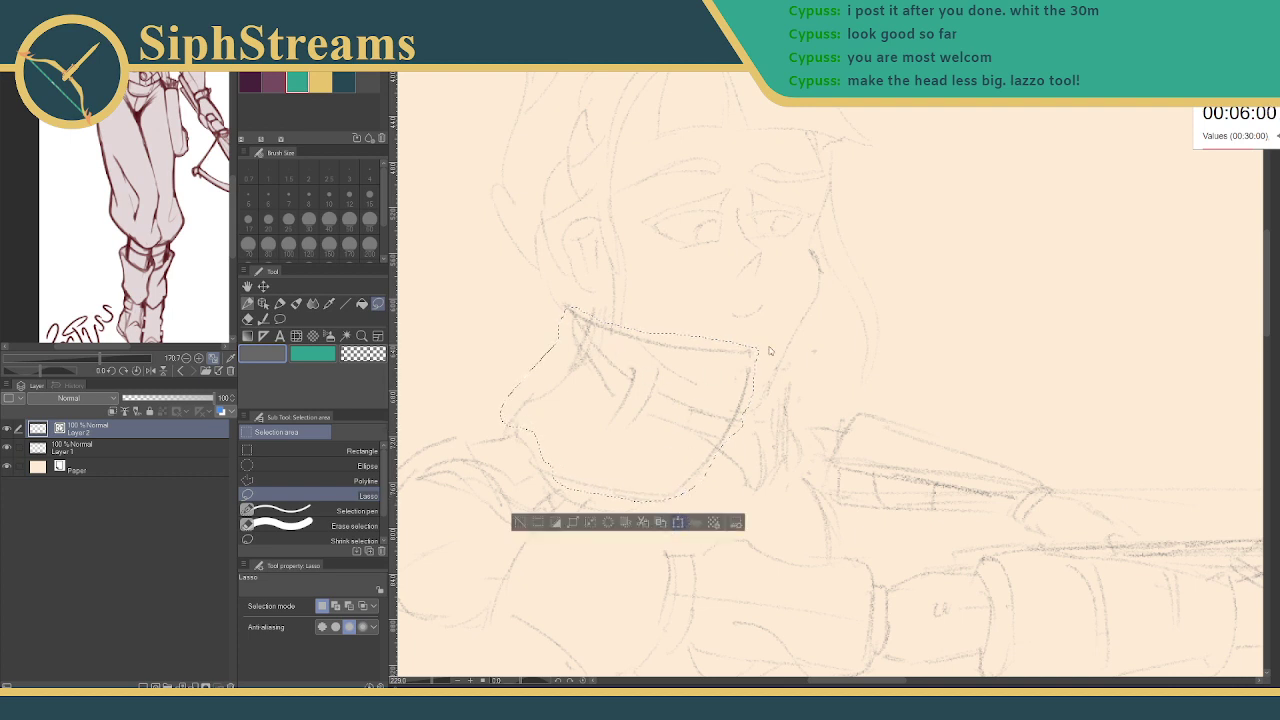
{"action": "mouse_move", "coordinate": [764, 310]}
{"action": "left_mouse_down"}
{"action": "mouse_move", "coordinate": [720, 337]}
{"action": "mouse_move", "coordinate": [656, 425]}
{"action": "mouse_move", "coordinate": [689, 413]}
{"action": "mouse_move", "coordinate": [685, 432]}
{"action": "mouse_move", "coordinate": [693, 337]}
{"action": "left_mouse_up"}
{"action": "left_click", "coordinate": [616, 515]}
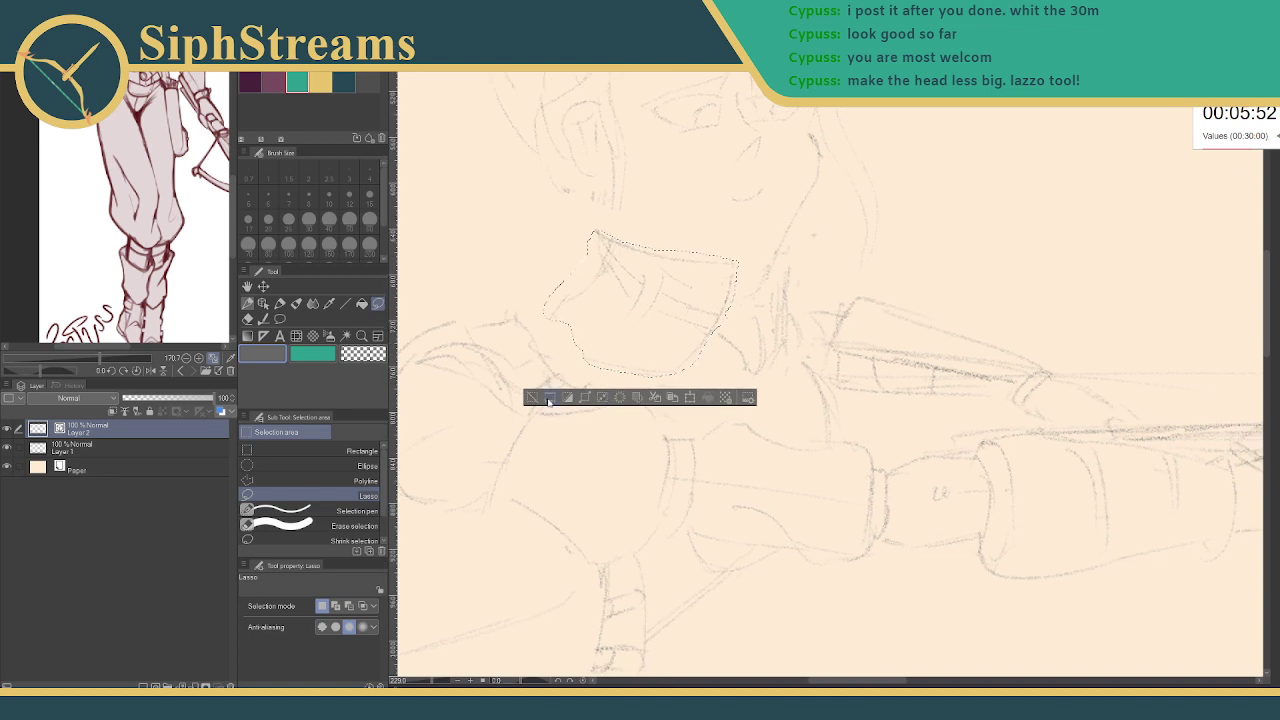
{"action": "left_click", "coordinate": [532, 399]}
- Erase the old inner curves of the near shoulder, using the reference's upper body as a guide
{"action": "left_click", "coordinate": [248, 318]}
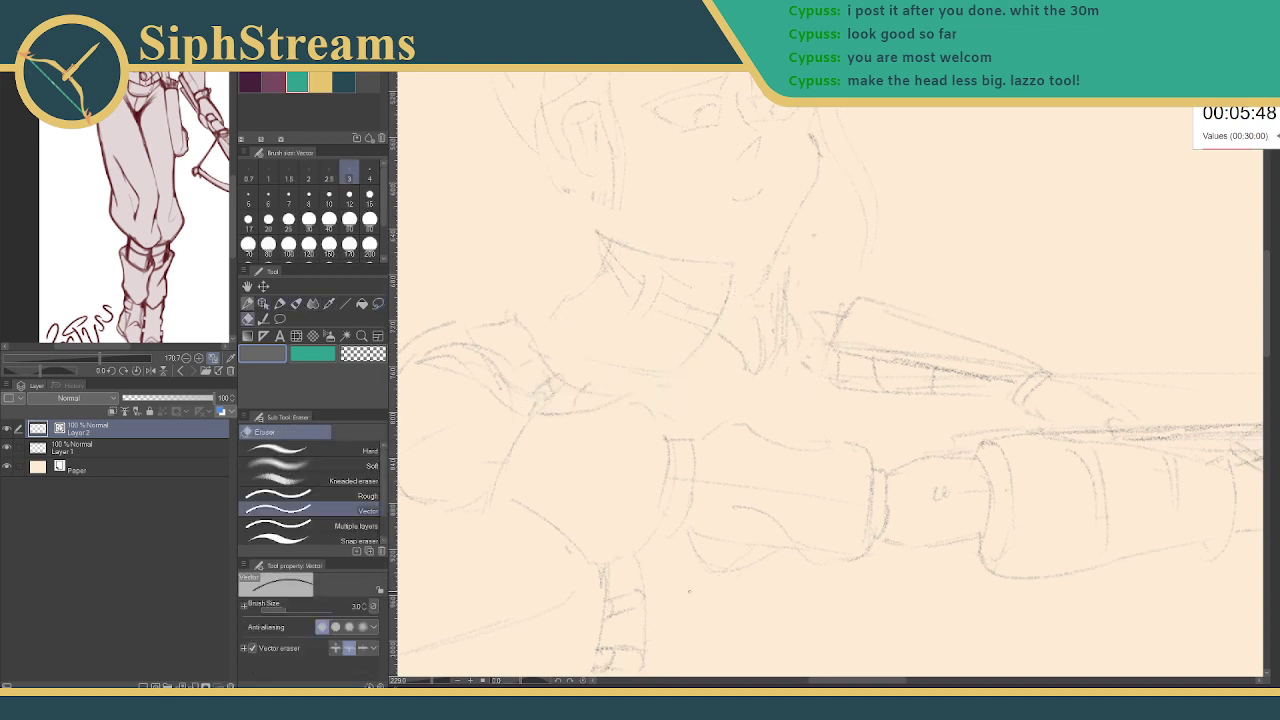
{"action": "key", "text": "p"}
{"action": "left_click_drag", "start_coordinate": [689, 591], "coordinate": [749, 438]}
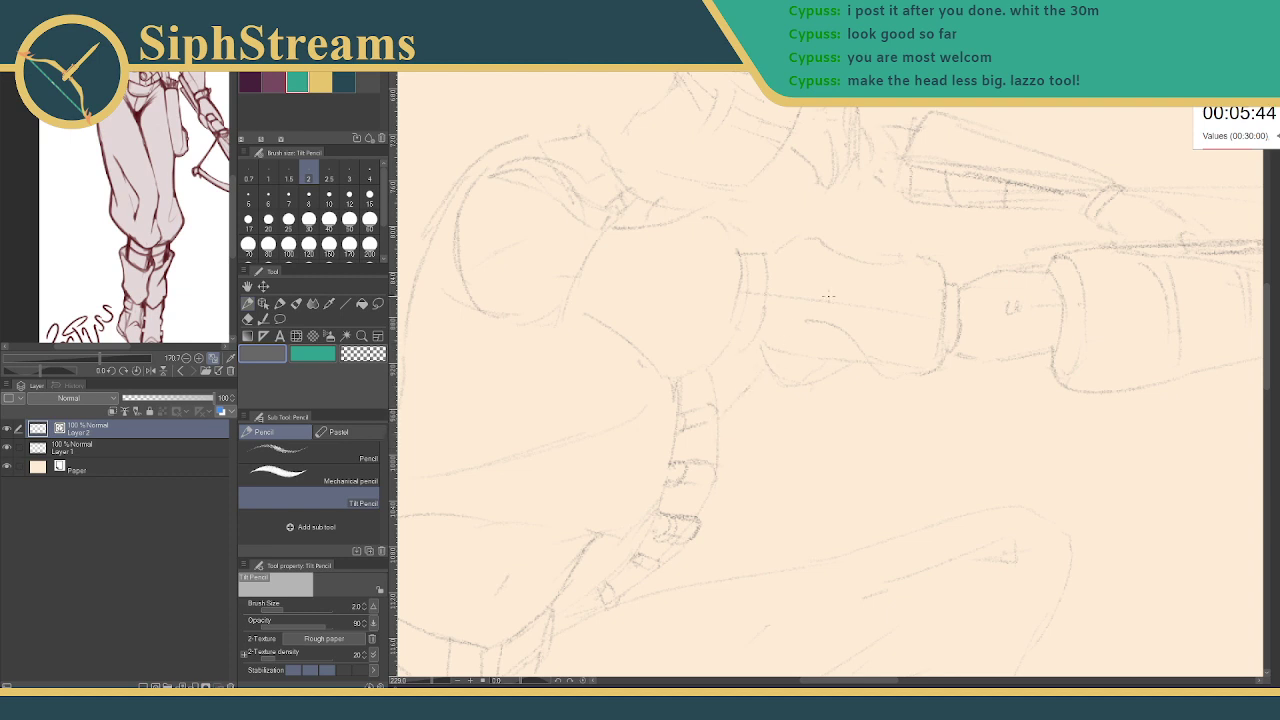
{"action": "left_click_drag", "start_coordinate": [849, 239], "coordinate": [842, 349]}
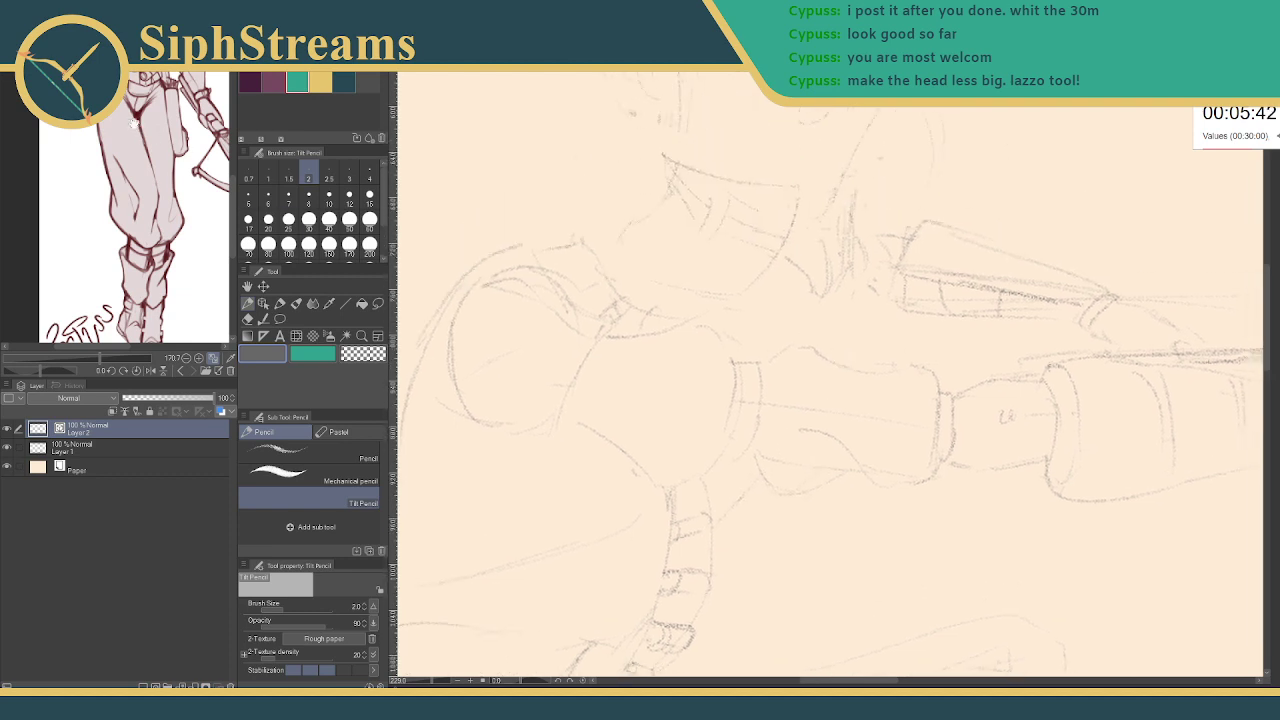
{"action": "left_click_drag", "start_coordinate": [134, 124], "coordinate": [140, 250]}
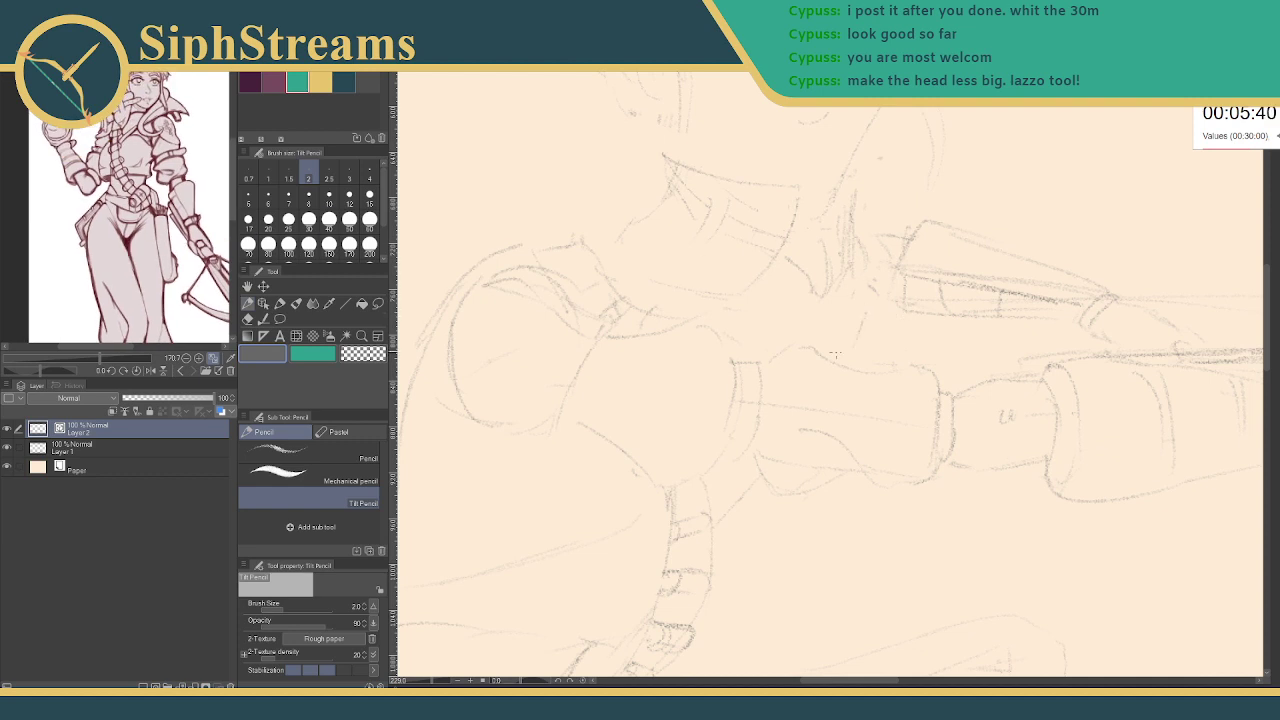
{"action": "mouse_move", "coordinate": [783, 276]}
{"action": "left_mouse_down"}
{"action": "mouse_move", "coordinate": [783, 372]}
{"action": "mouse_move", "coordinate": [786, 356]}
{"action": "left_mouse_up"}
{"action": "key", "text": "e"}
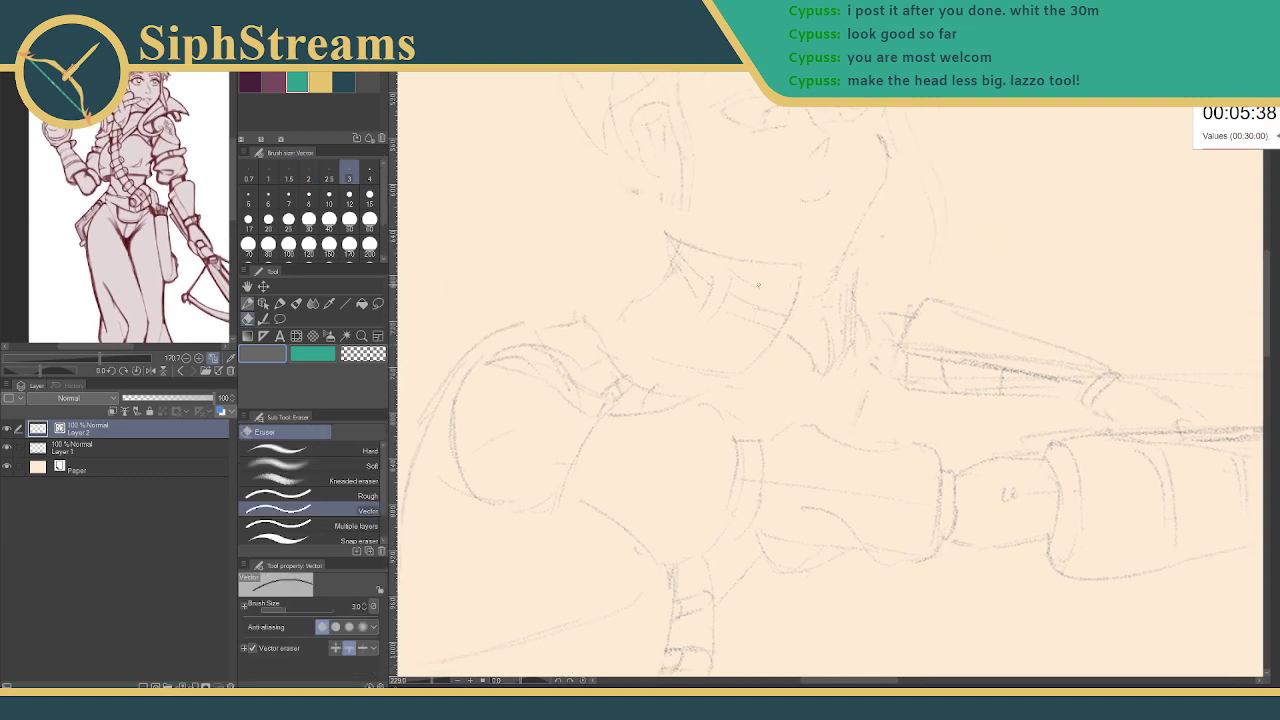
{"action": "key", "text": "p"}
{"action": "key", "text": "e"}
{"action": "left_click", "coordinate": [508, 362]}
{"action": "left_click_drag", "start_coordinate": [454, 400], "coordinate": [472, 492]}
{"action": "key", "text": "p"}
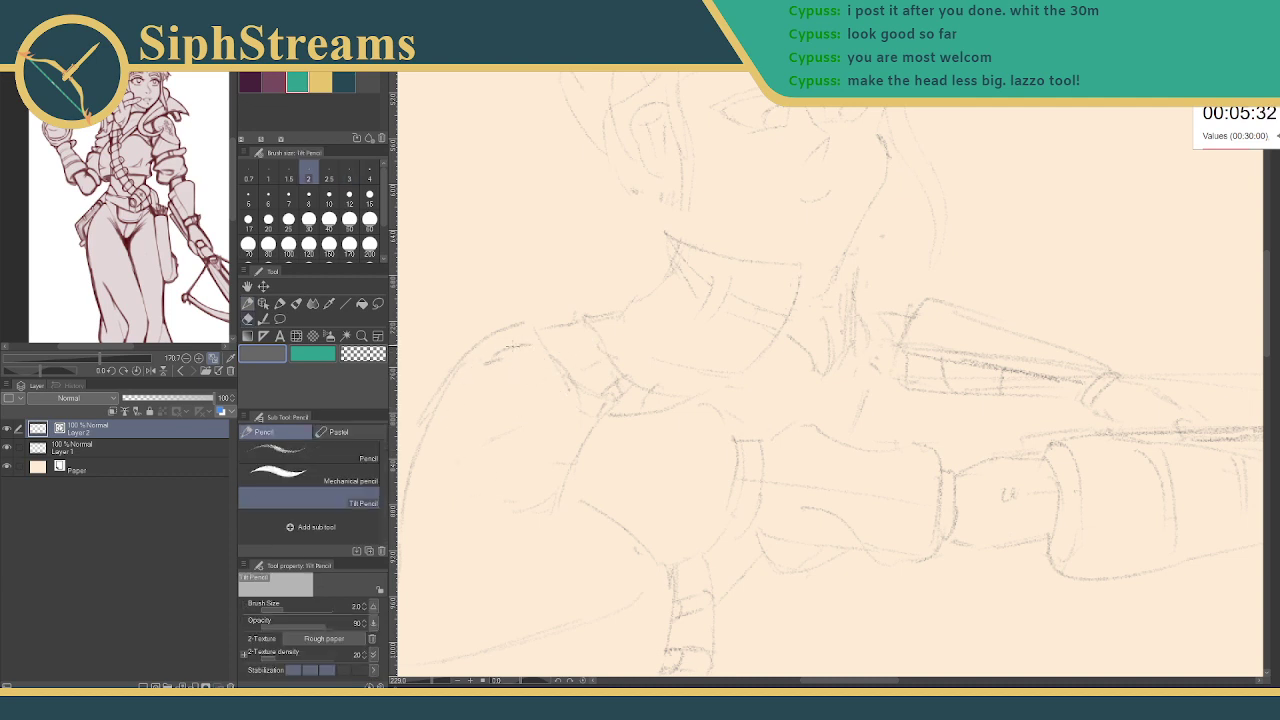
- Redraw the near shoulder as a rounded form with a small pointed flap along its lower edge
{"action": "mouse_move", "coordinate": [514, 348]}
{"action": "left_mouse_down"}
{"action": "mouse_move", "coordinate": [555, 356]}
{"action": "mouse_move", "coordinate": [584, 432]}
{"action": "left_mouse_up"}
{"action": "left_click_drag", "start_coordinate": [566, 380], "coordinate": [614, 398]}
{"action": "left_click_drag", "start_coordinate": [490, 497], "coordinate": [458, 475]}
{"action": "key", "text": "e"}
{"action": "key", "text": "p"}
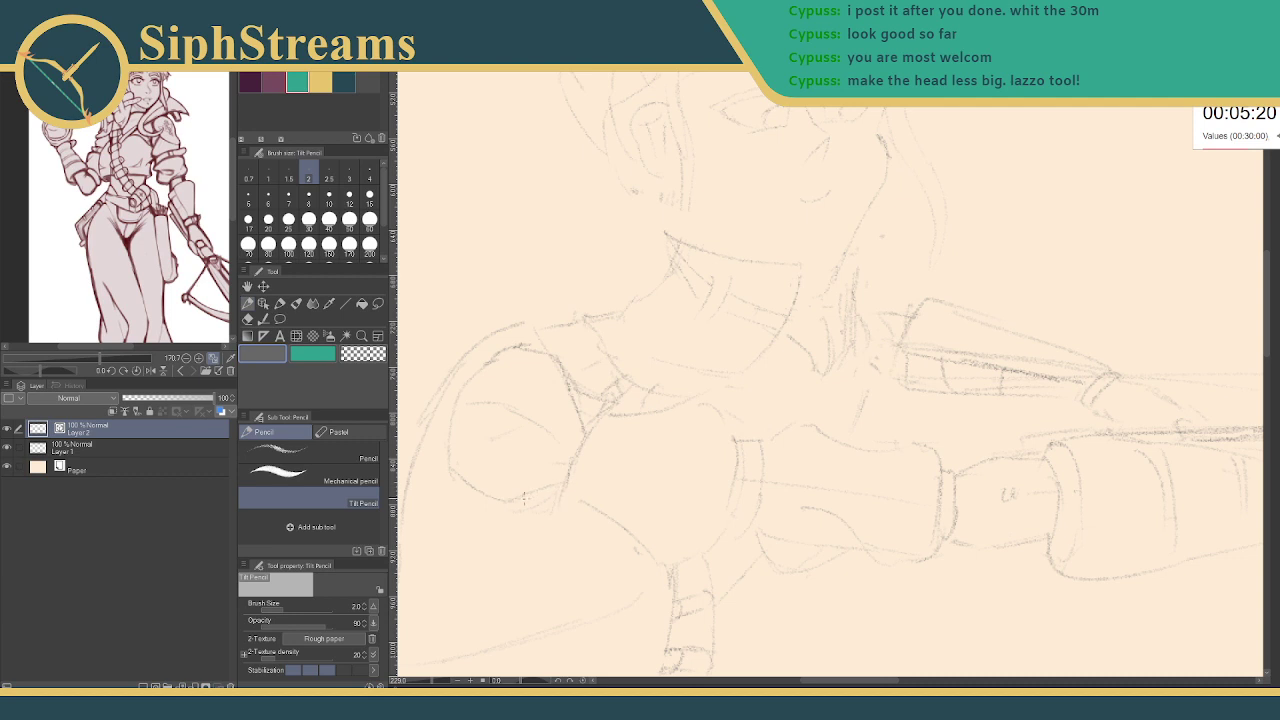
{"action": "key", "text": "e"}
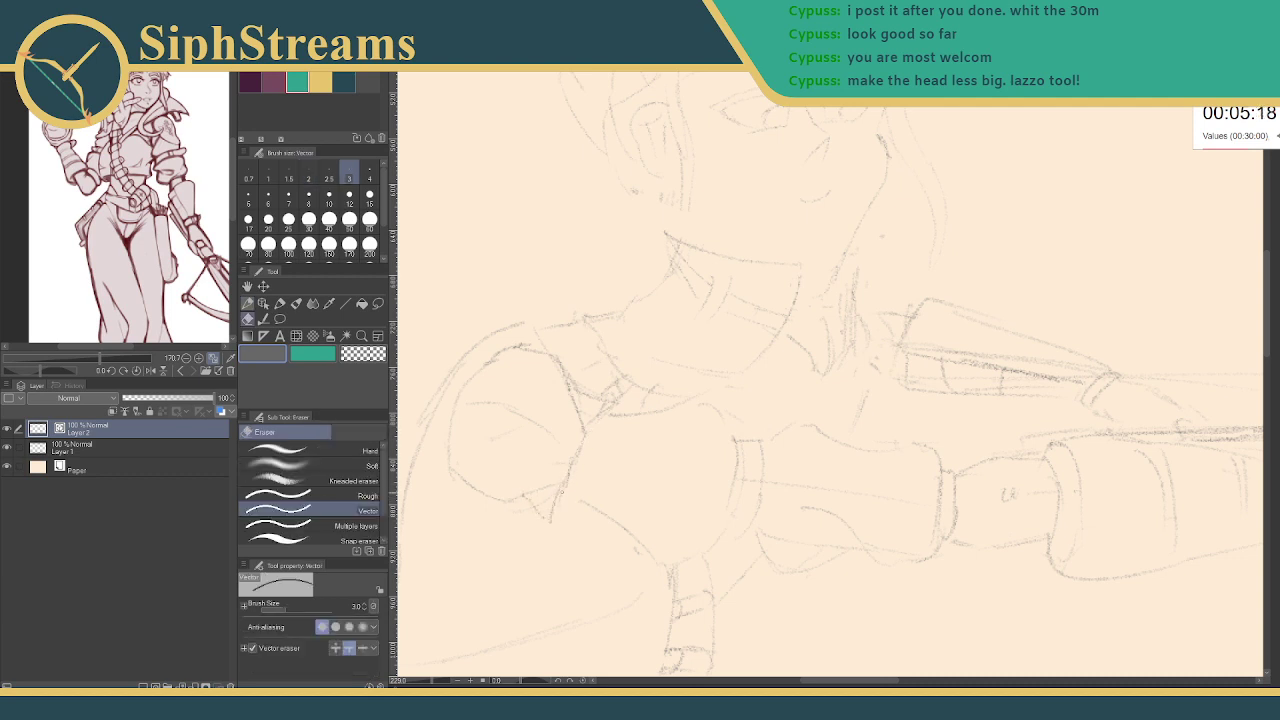
{"action": "key", "text": "p"}
{"action": "mouse_move", "coordinate": [505, 338]}
{"action": "left_mouse_down"}
{"action": "mouse_move", "coordinate": [579, 388]}
{"action": "mouse_move", "coordinate": [499, 430]}
{"action": "left_mouse_up"}
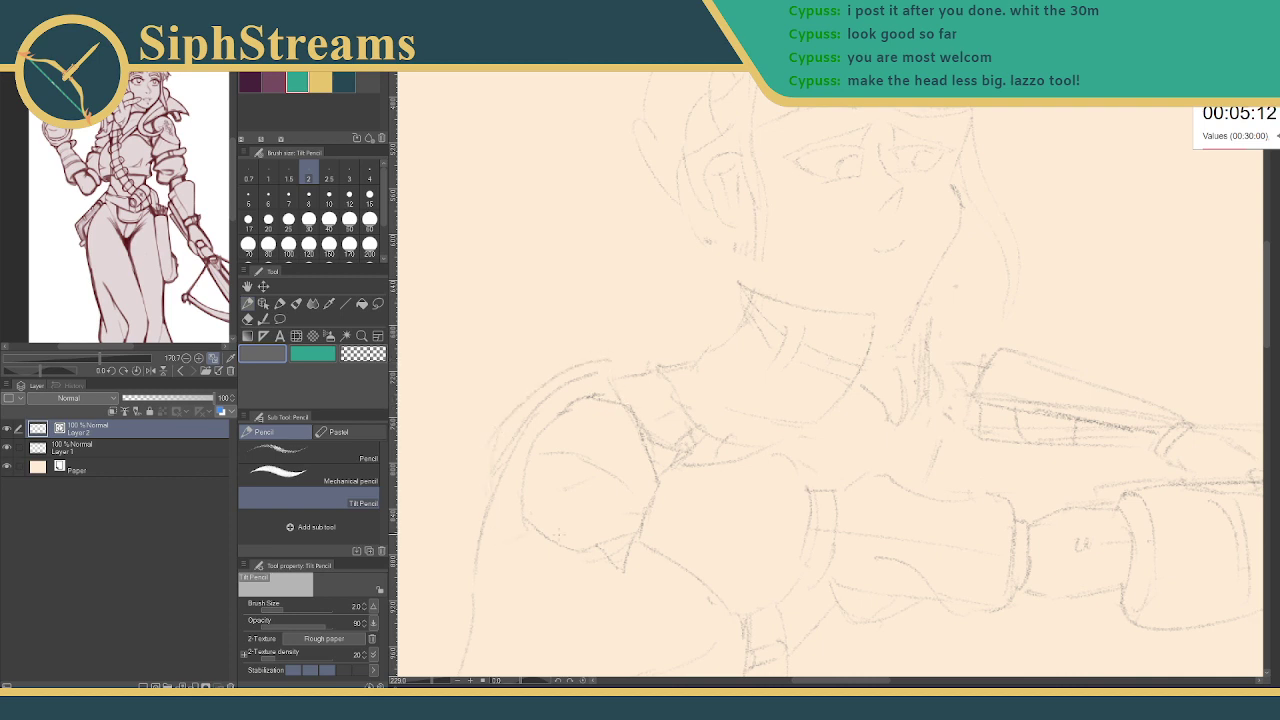
- Sketch a small buckle on the strap beside the near shoulder and erase the overlapping lines
{"action": "left_click_drag", "start_coordinate": [745, 402], "coordinate": [615, 487]}
{"action": "key", "text": "e"}
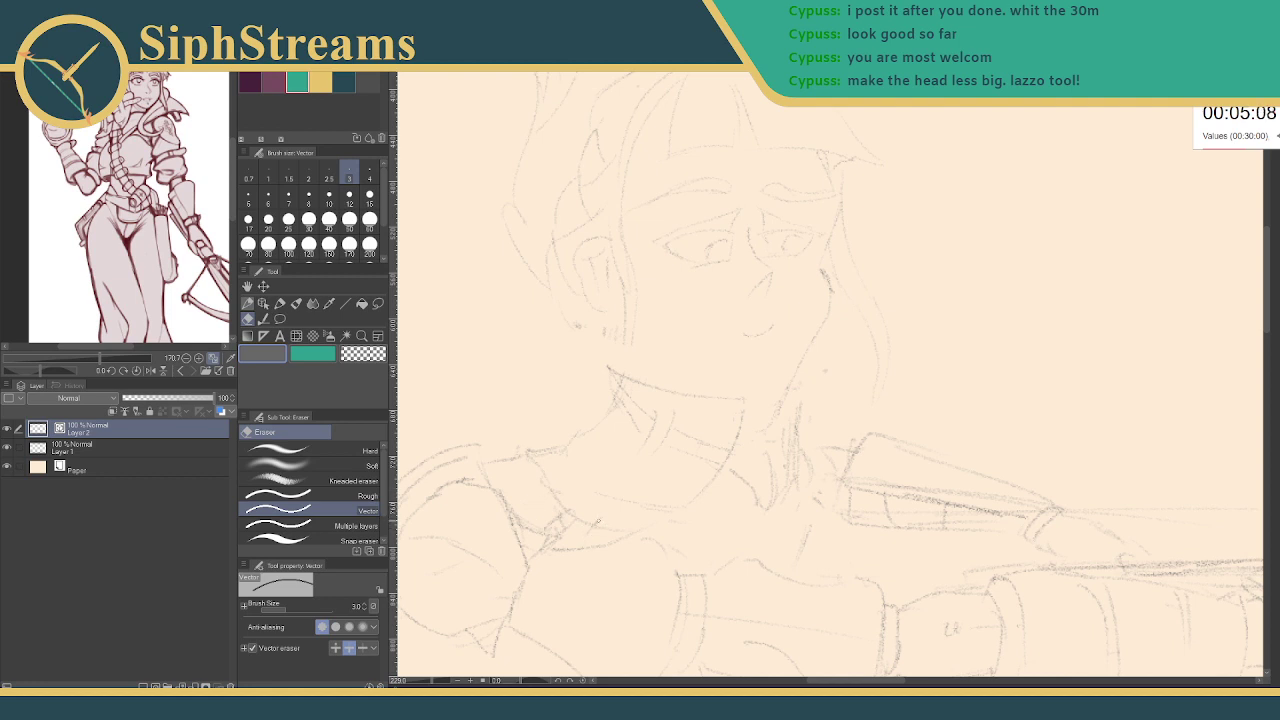
{"action": "key", "text": "p"}
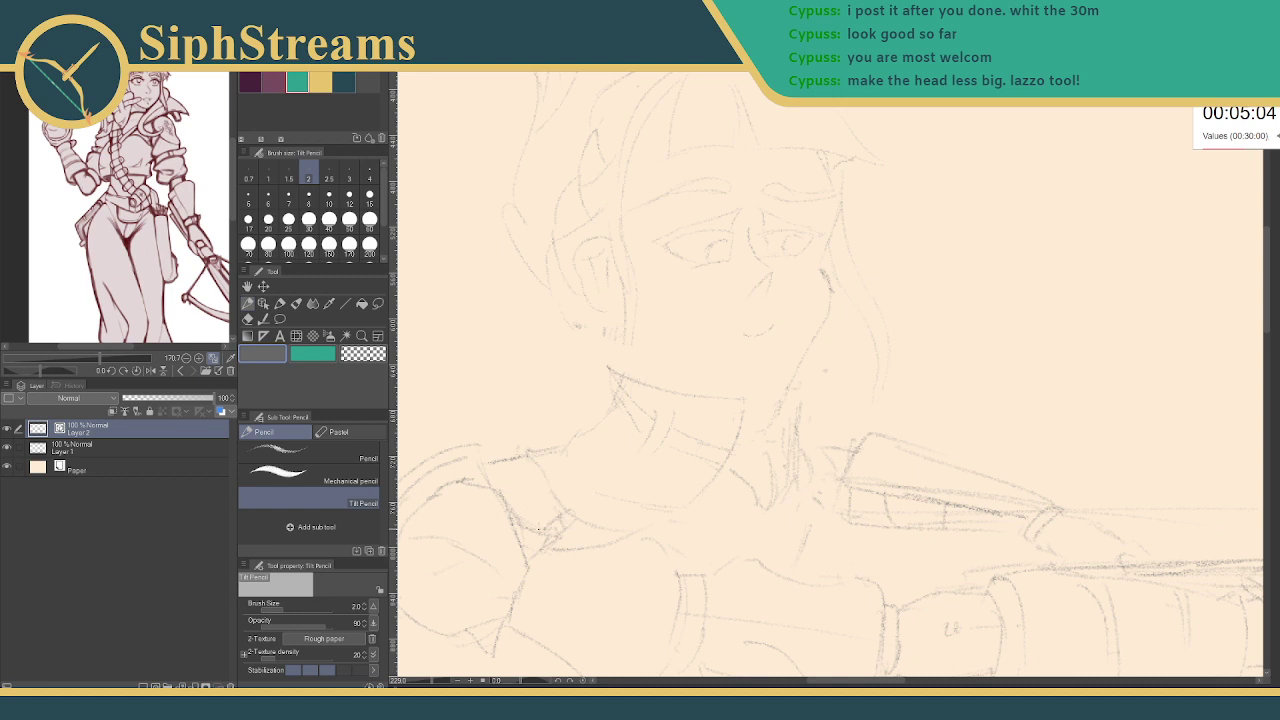
{"action": "left_click_drag", "start_coordinate": [567, 526], "coordinate": [556, 548]}
{"action": "key", "text": "e"}
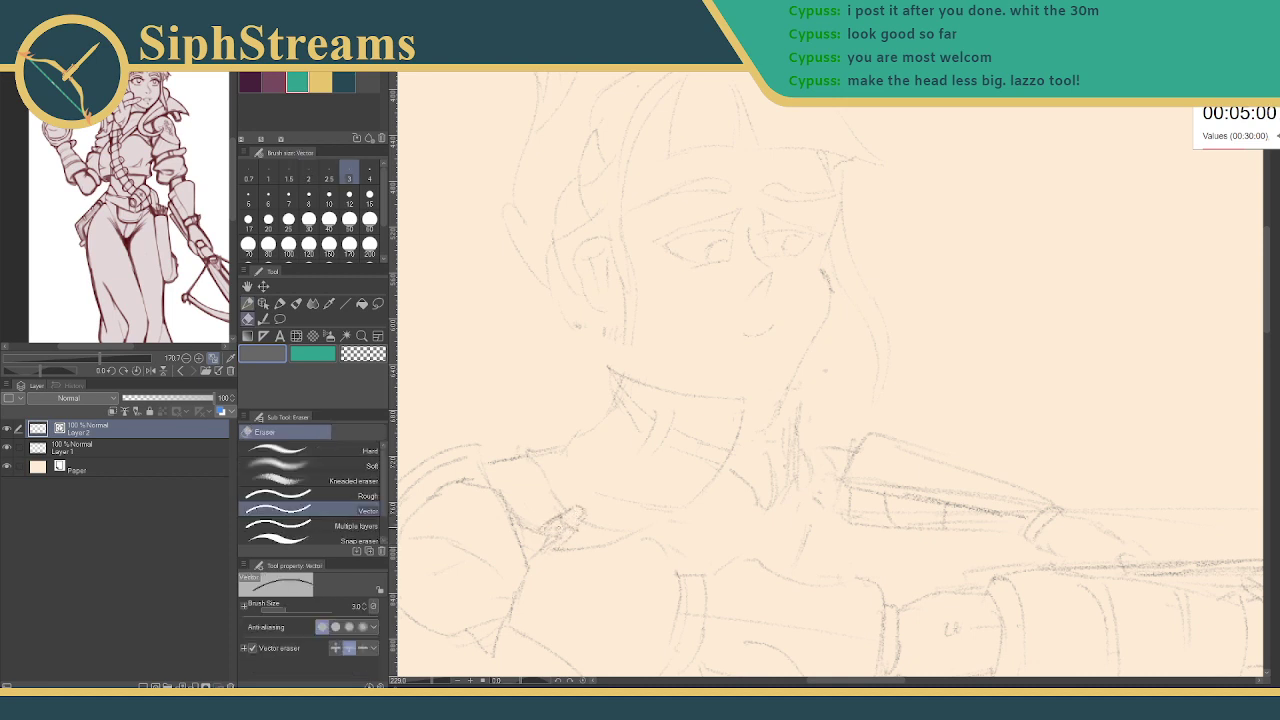
{"action": "key", "text": "p"}
- Erase the dense stray strokes between the chin and the far shoulder
{"action": "mouse_move", "coordinate": [721, 428]}
{"action": "left_mouse_down"}
{"action": "mouse_move", "coordinate": [626, 466]}
{"action": "mouse_move", "coordinate": [633, 453]}
{"action": "left_mouse_up"}
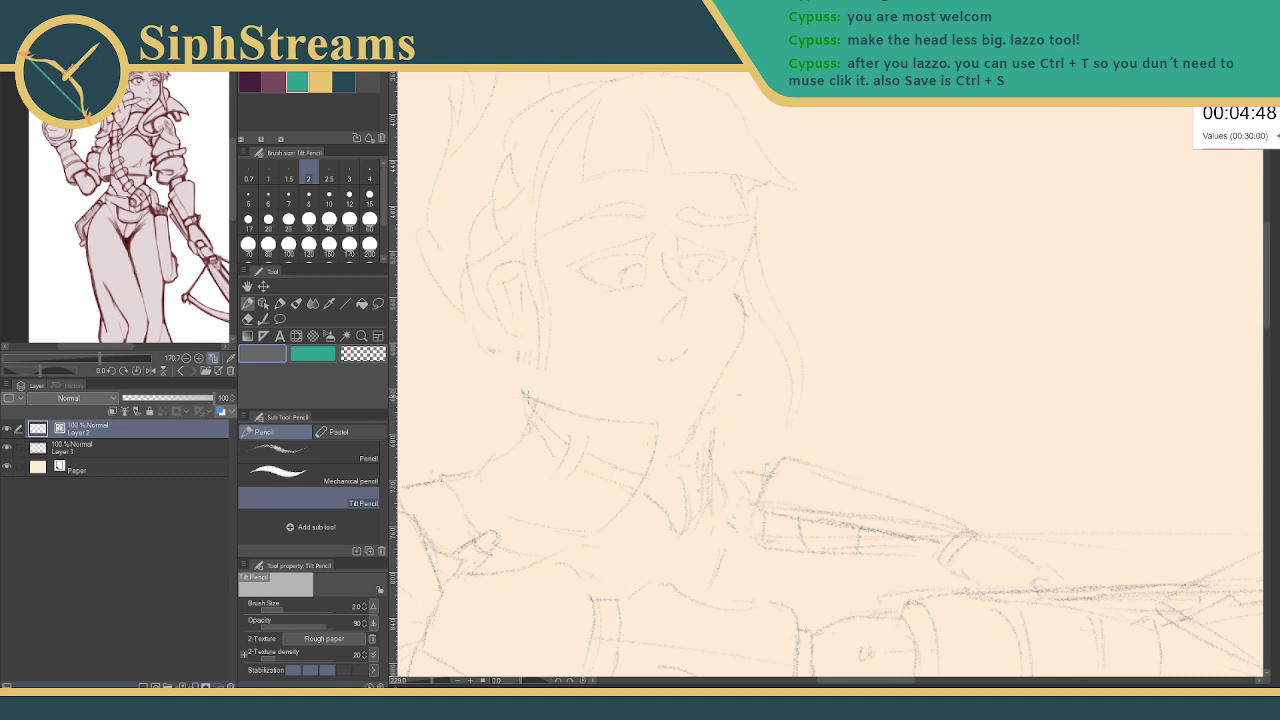
{"action": "key", "text": "e"}
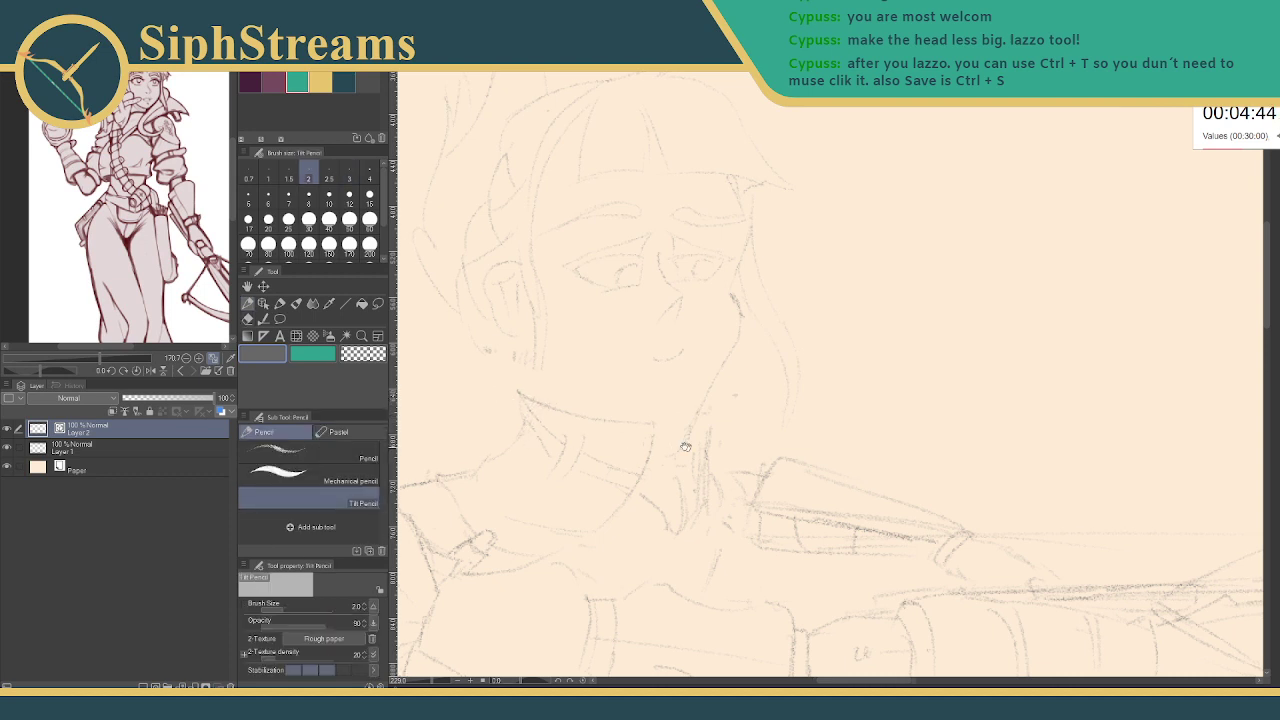
{"action": "left_click_drag", "start_coordinate": [685, 452], "coordinate": [657, 459]}
{"action": "mouse_move", "coordinate": [655, 516]}
{"action": "left_mouse_down"}
{"action": "mouse_move", "coordinate": [682, 478]}
{"action": "mouse_move", "coordinate": [676, 461]}
{"action": "left_mouse_up"}
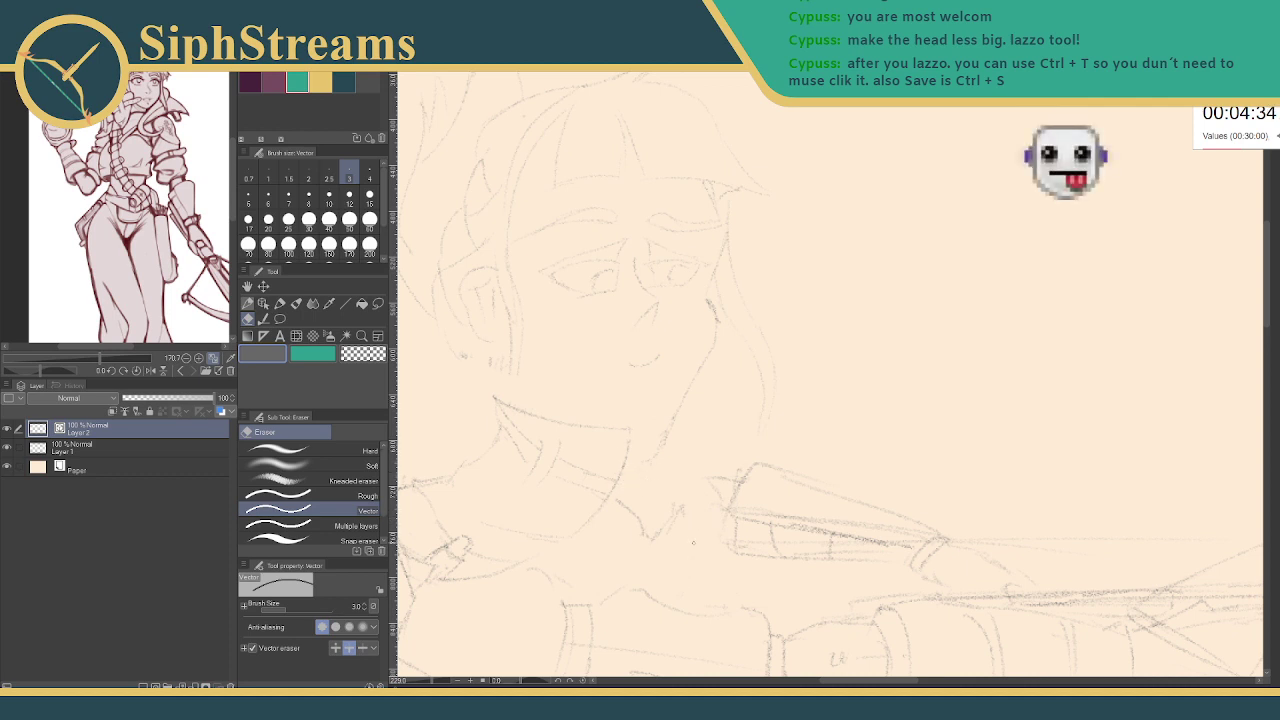
{"action": "key", "text": "p"}
- Erase the shoulder-side end of the far arm's sleeve and redraw it with a rounded contour
{"action": "key", "text": "e"}
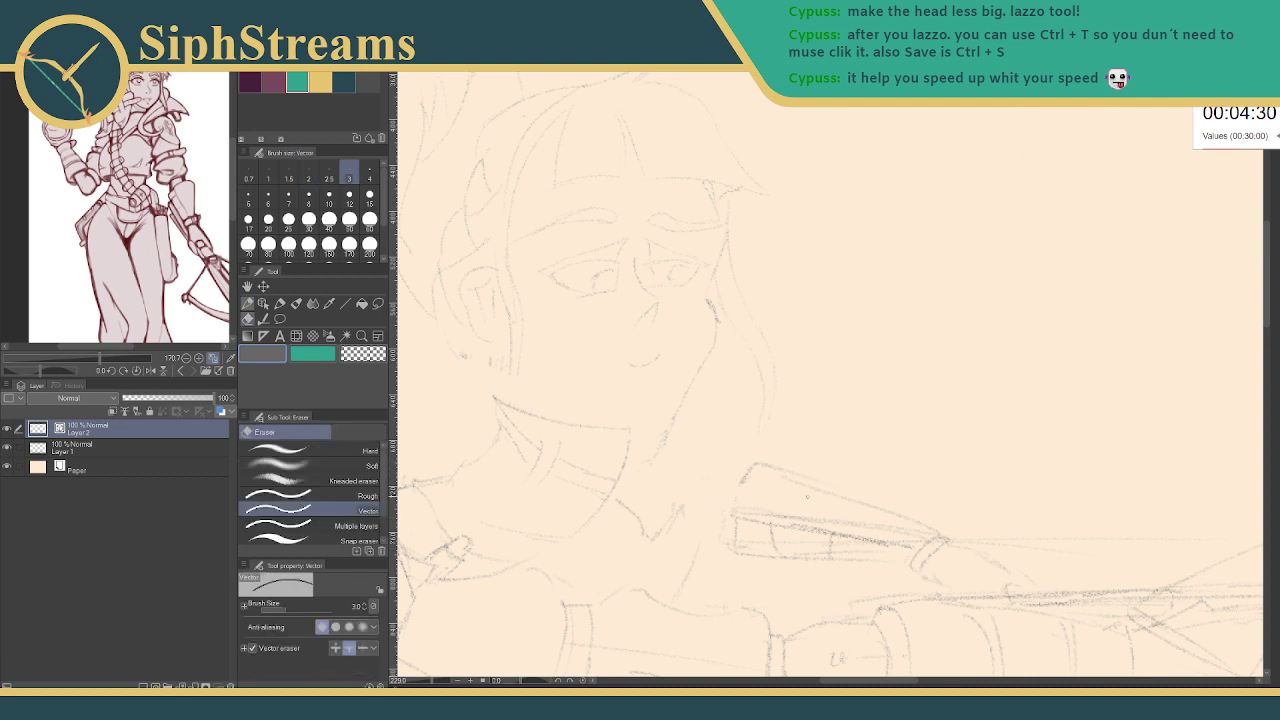
{"action": "left_click_drag", "start_coordinate": [805, 518], "coordinate": [850, 515]}
{"action": "key", "text": "p"}
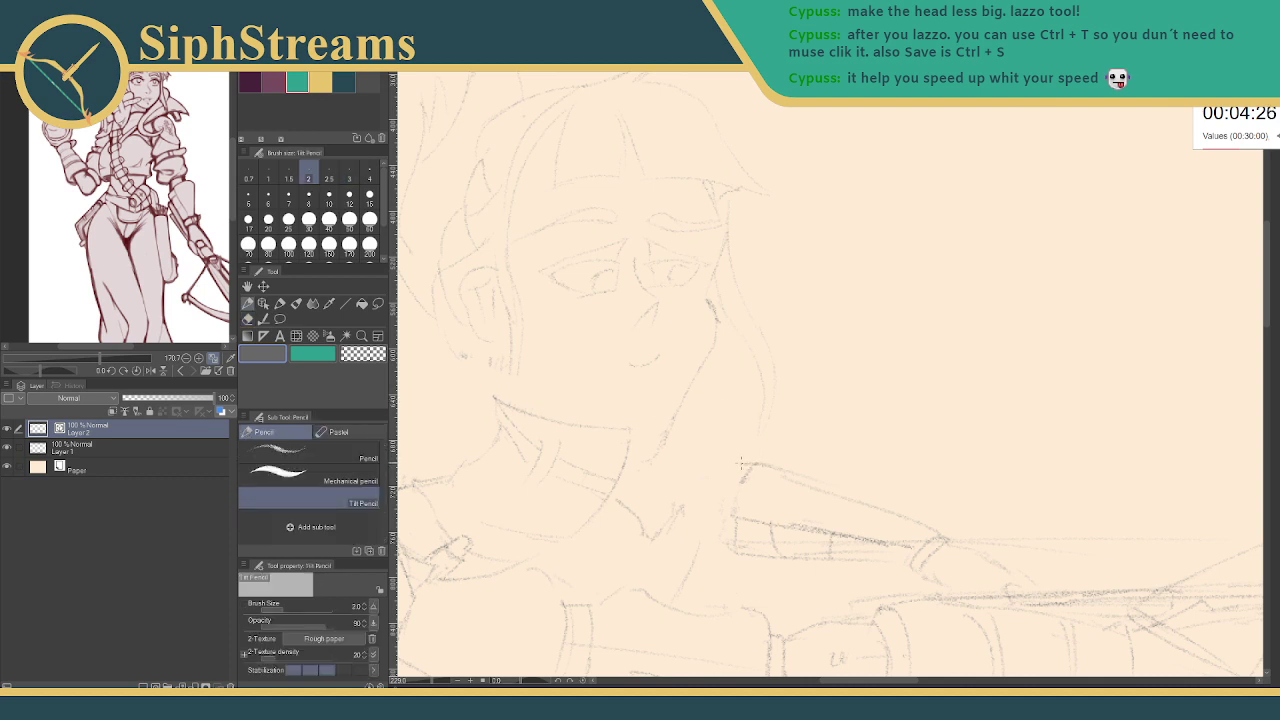
{"action": "left_click_drag", "start_coordinate": [740, 465], "coordinate": [715, 512]}
- Sketch the collar's far-side flap between the chin and the far arm
{"action": "key", "text": "e"}
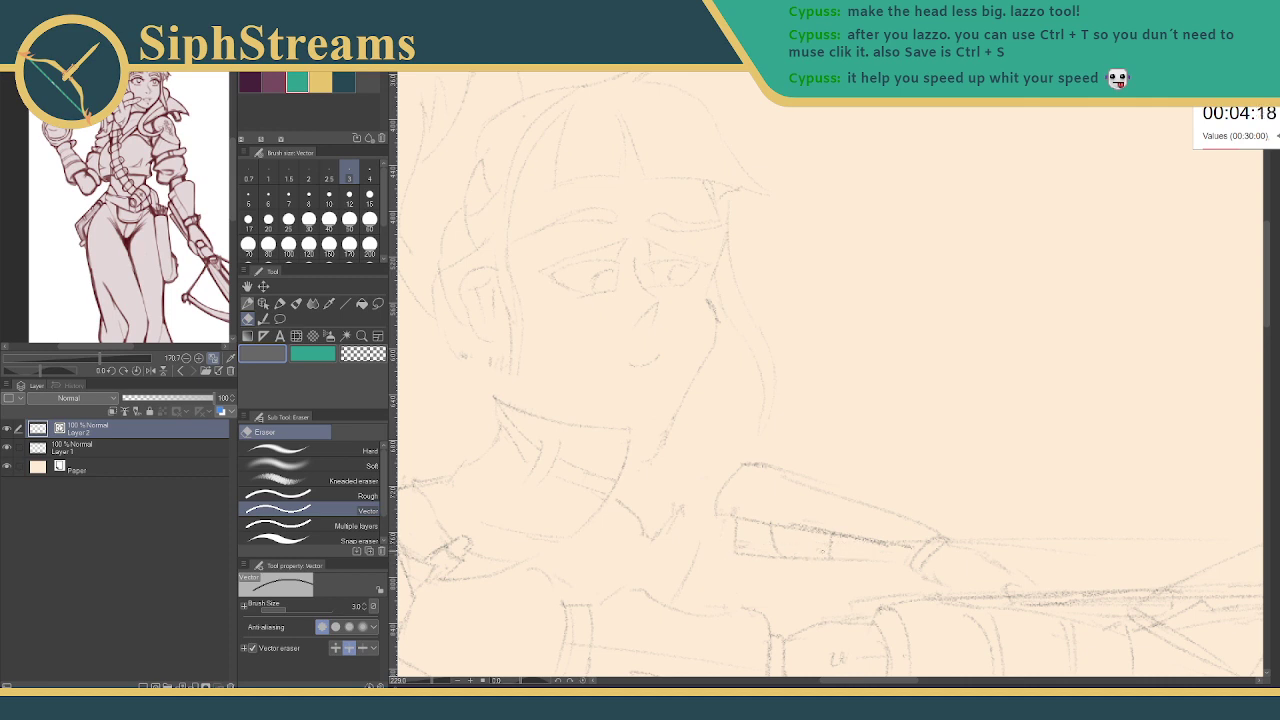
{"action": "left_click_drag", "start_coordinate": [798, 524], "coordinate": [811, 479]}
{"action": "key", "text": "p"}
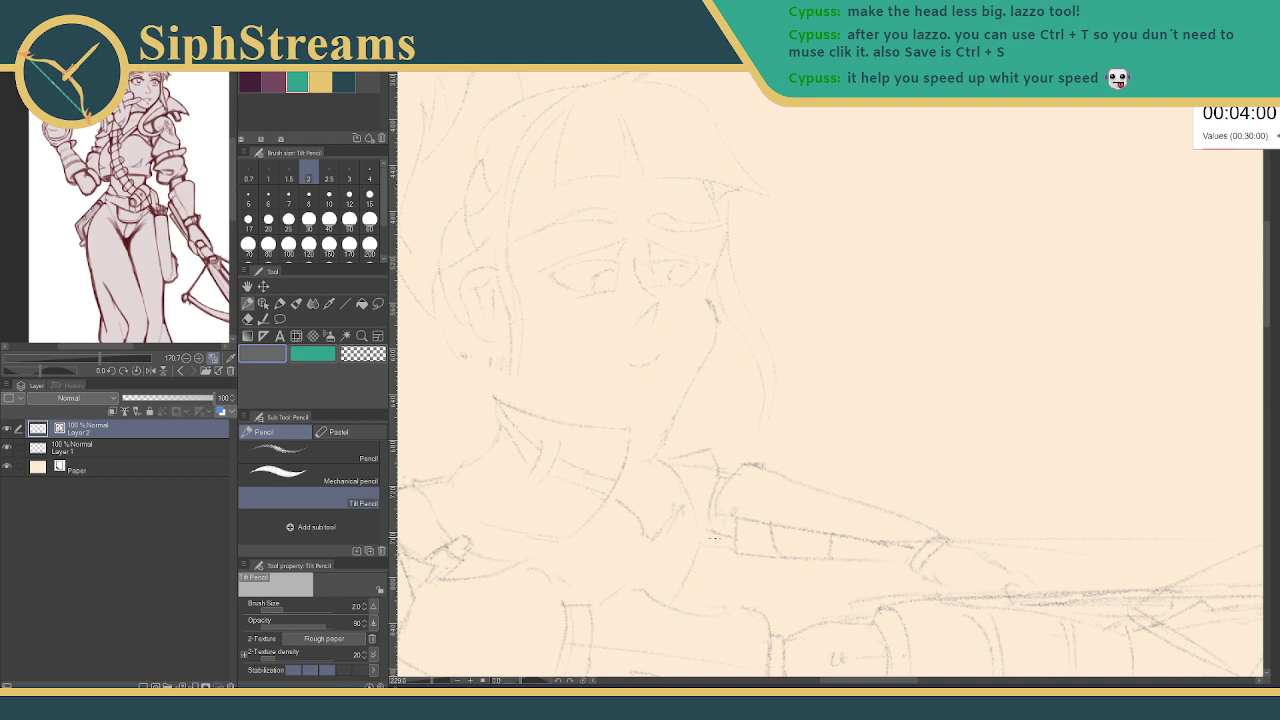
- Clean up the lines below the jaw, sketch short folds inside the far collar flap and undo the stray marker stroke
{"action": "key", "text": "e"}
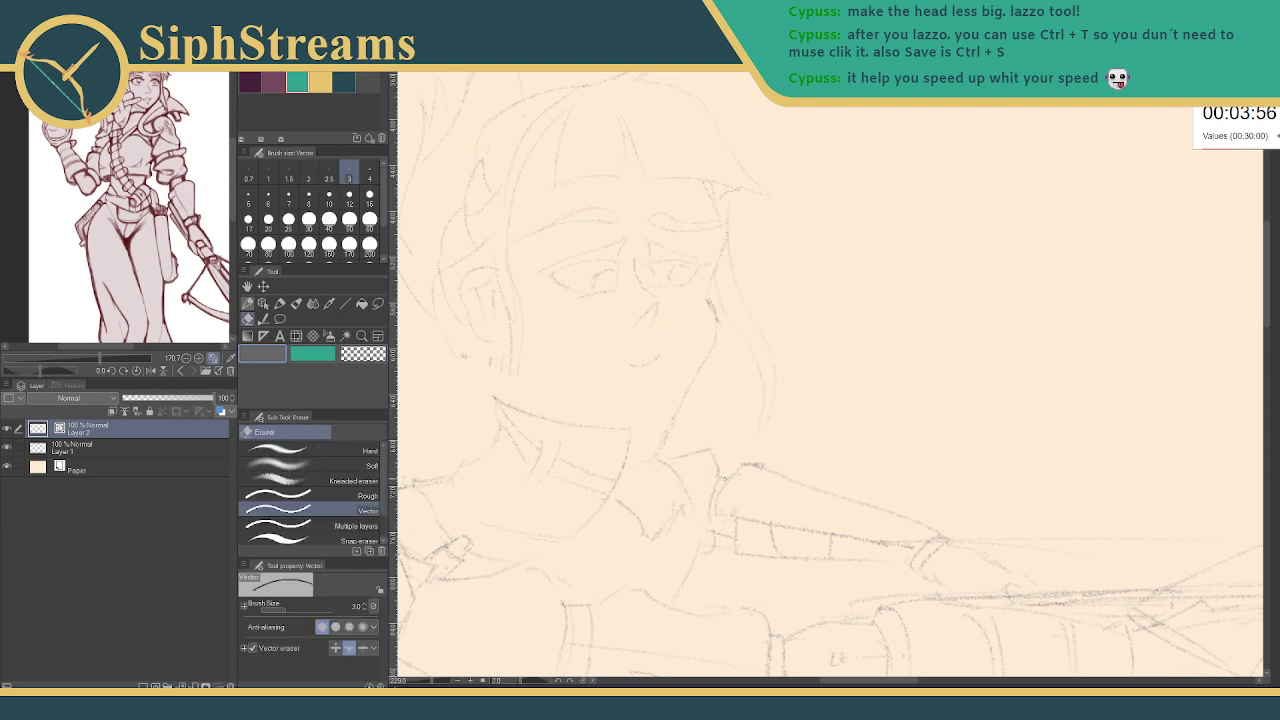
{"action": "key", "text": "space"}
{"action": "left_click_drag", "start_coordinate": [748, 487], "coordinate": [836, 510]}
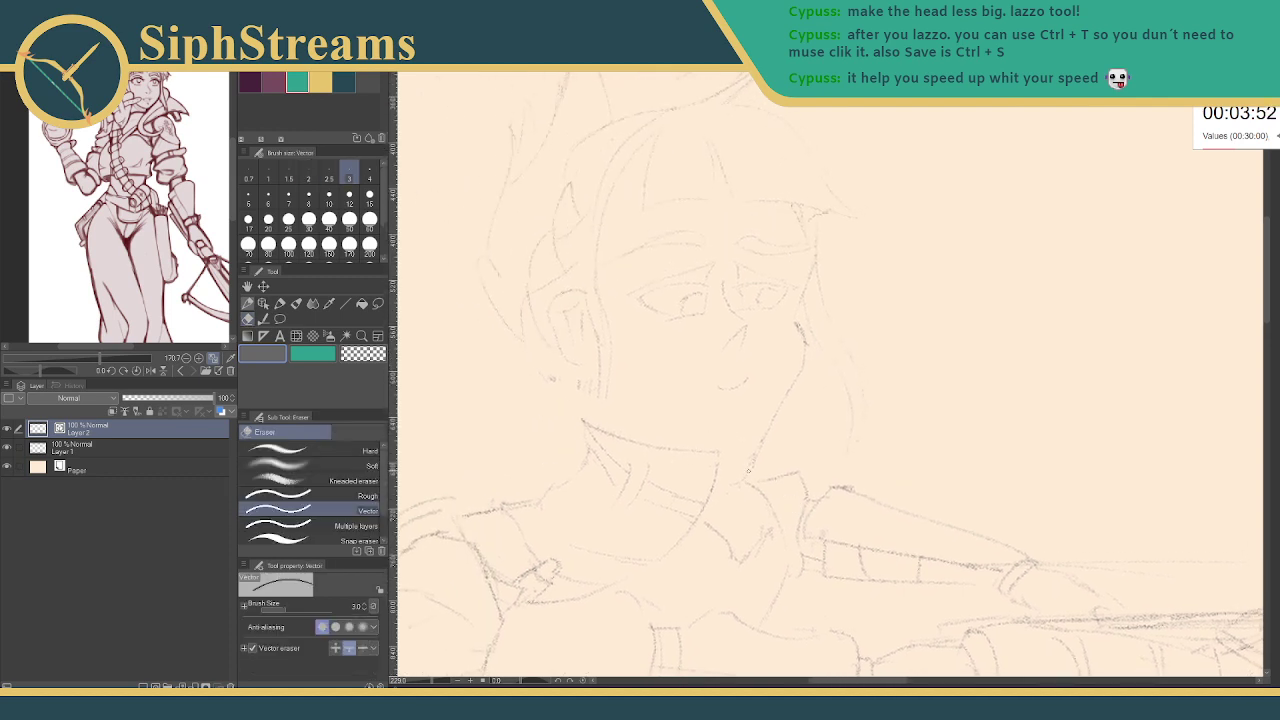
{"action": "key", "text": "p"}
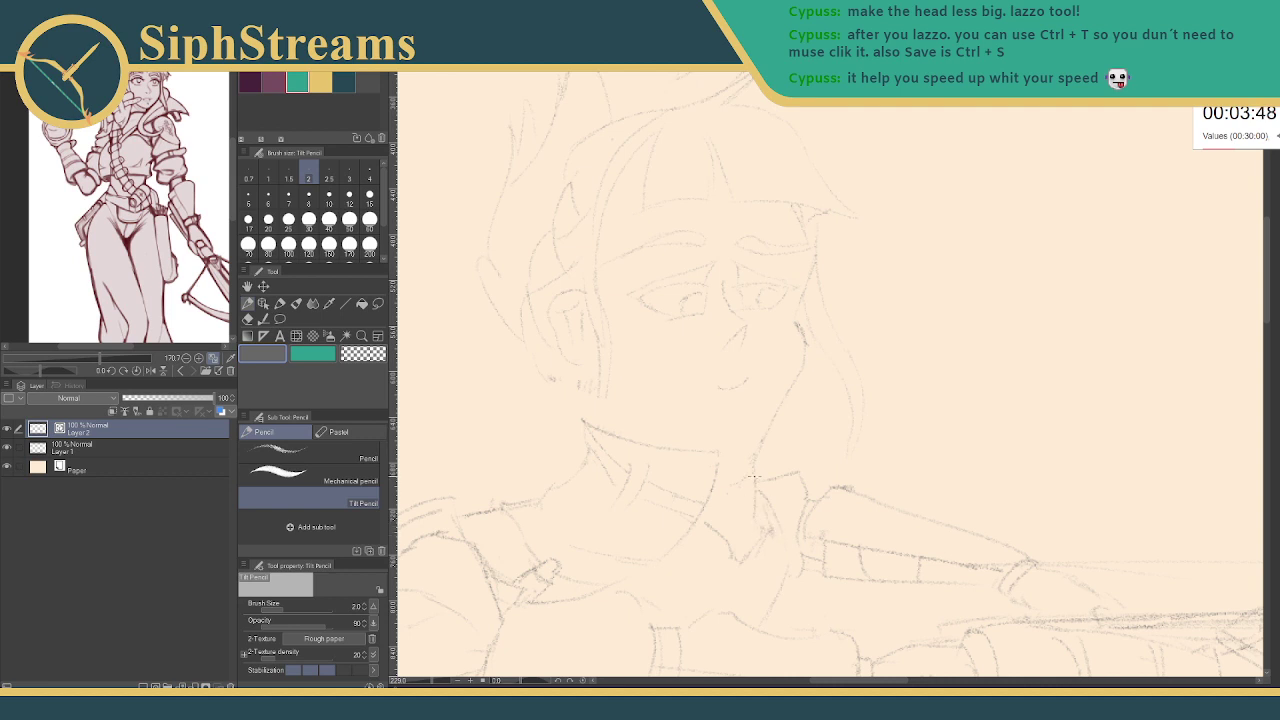
{"action": "left_click_drag", "start_coordinate": [755, 563], "coordinate": [768, 546]}
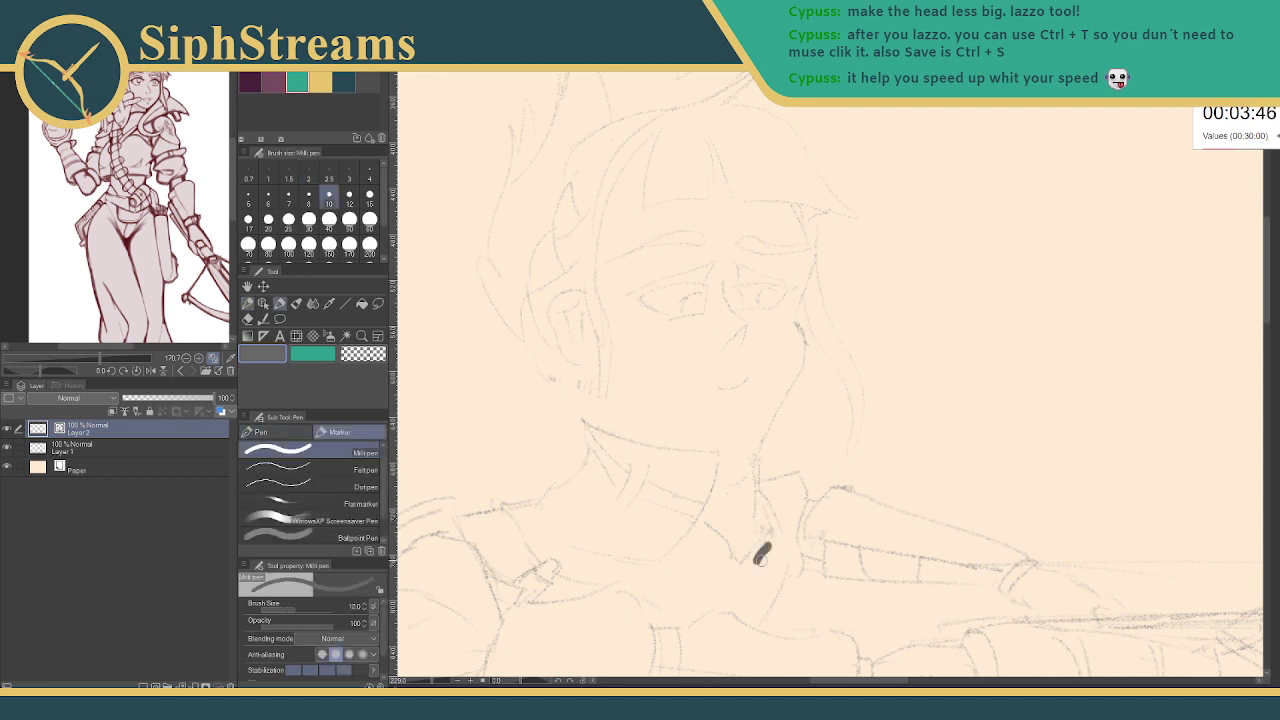
{"action": "key", "text": "ctrl+z"}
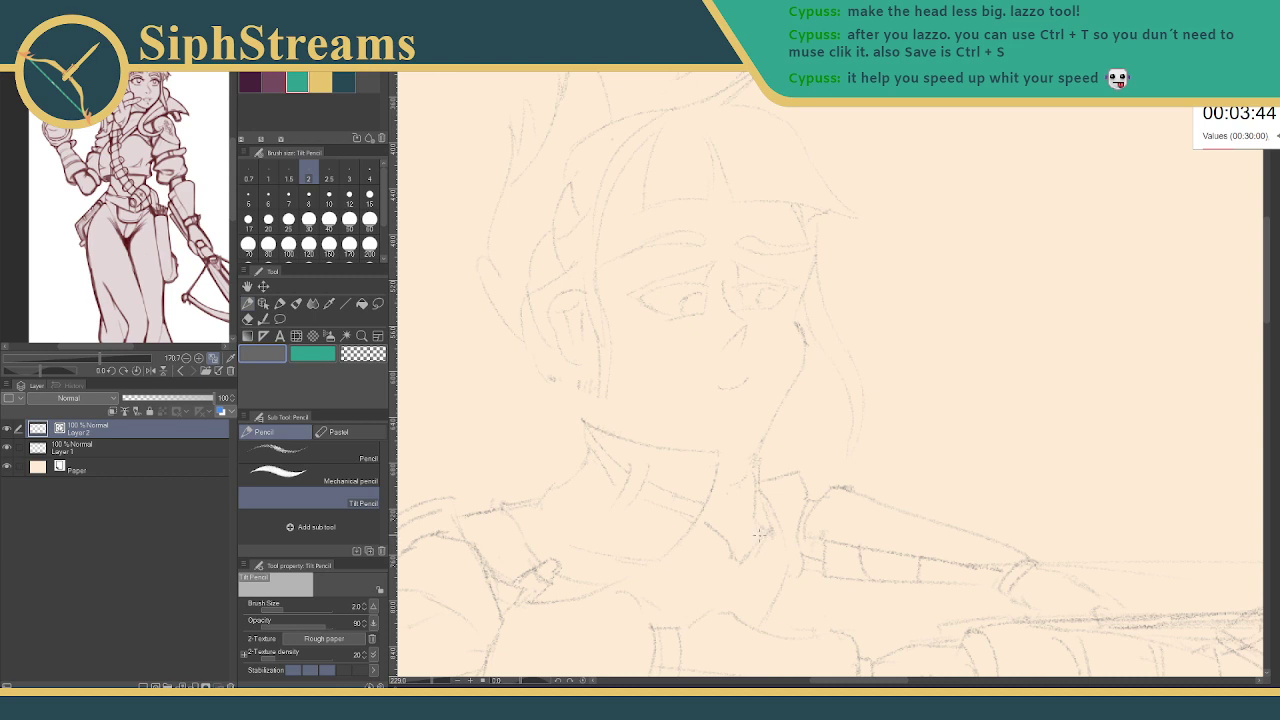
- Erase the collar's old pointed tip and redraw its front edge below the chin, joining the far flap
{"action": "key", "text": "e"}
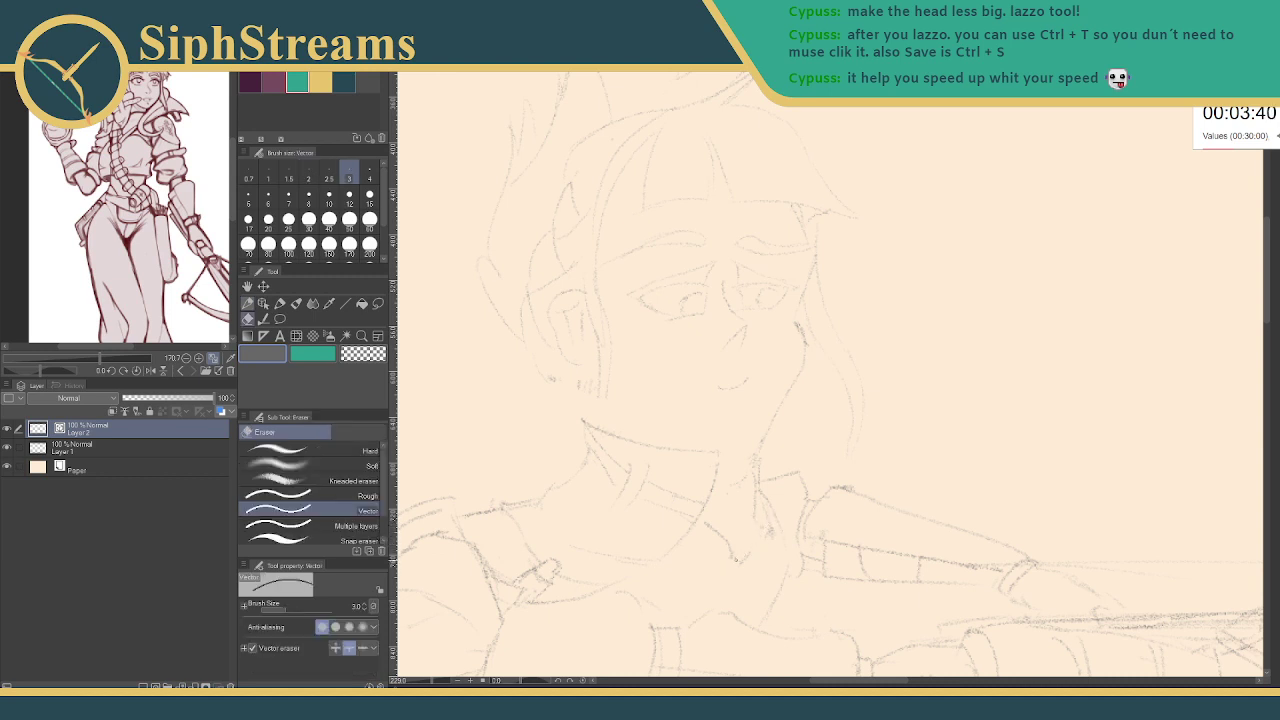
{"action": "mouse_move", "coordinate": [742, 558]}
{"action": "left_mouse_down"}
{"action": "mouse_move", "coordinate": [731, 550]}
{"action": "mouse_move", "coordinate": [776, 500]}
{"action": "mouse_move", "coordinate": [776, 480]}
{"action": "left_mouse_up"}
{"action": "key", "text": "p"}
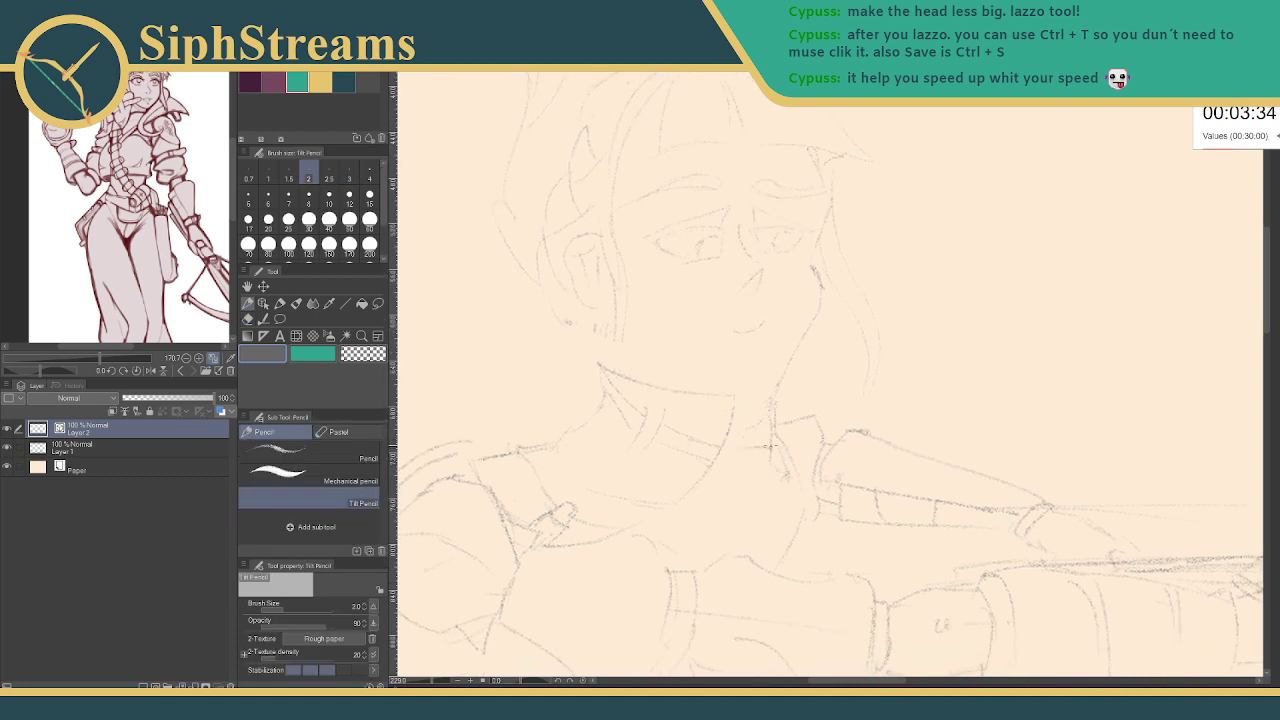
{"action": "mouse_move", "coordinate": [770, 446]}
{"action": "left_mouse_down"}
{"action": "mouse_move", "coordinate": [728, 455]}
{"action": "mouse_move", "coordinate": [747, 424]}
{"action": "mouse_move", "coordinate": [726, 454]}
{"action": "left_mouse_up"}
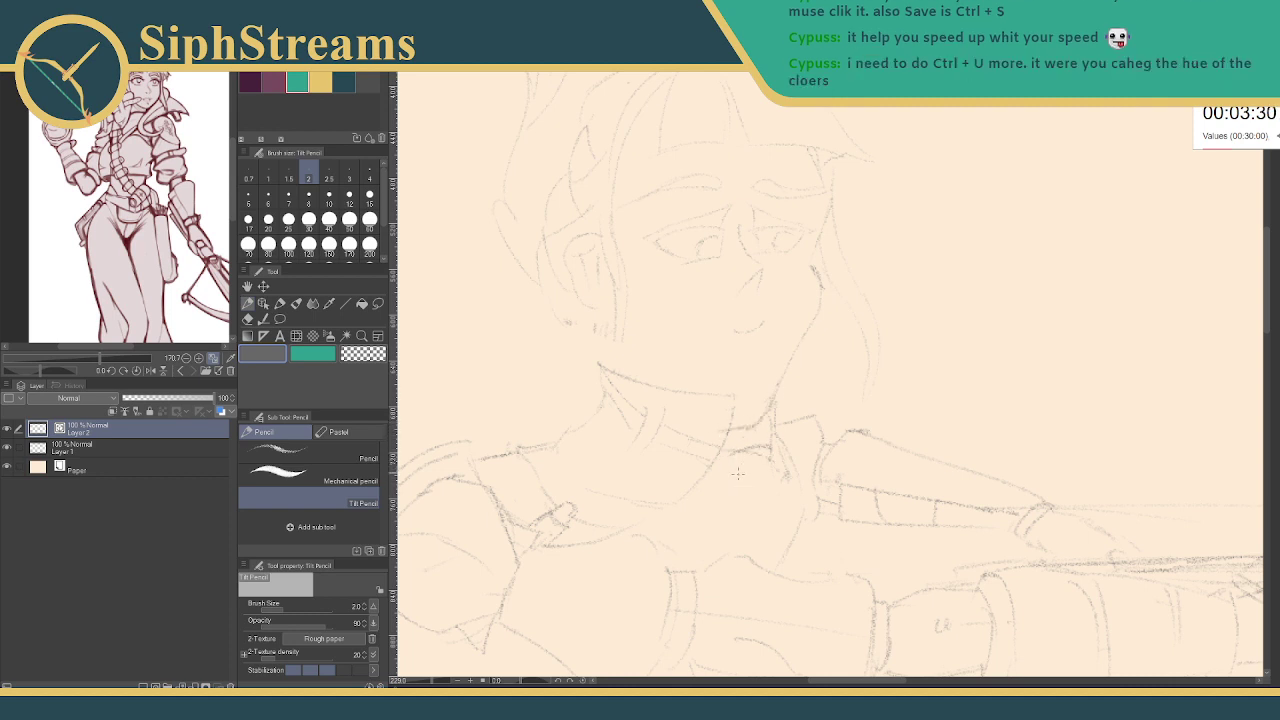
{"action": "key", "text": "e"}
{"action": "mouse_move", "coordinate": [760, 444]}
{"action": "left_mouse_down"}
{"action": "mouse_move", "coordinate": [745, 448]}
{"action": "mouse_move", "coordinate": [774, 567]}
{"action": "left_mouse_up"}
- Extend the hair strand in front of the ear down past the jaw, erase the short stray strand ends and redraw the earlobe
{"action": "key", "text": "p"}
{"action": "left_click_drag", "start_coordinate": [658, 460], "coordinate": [650, 518]}
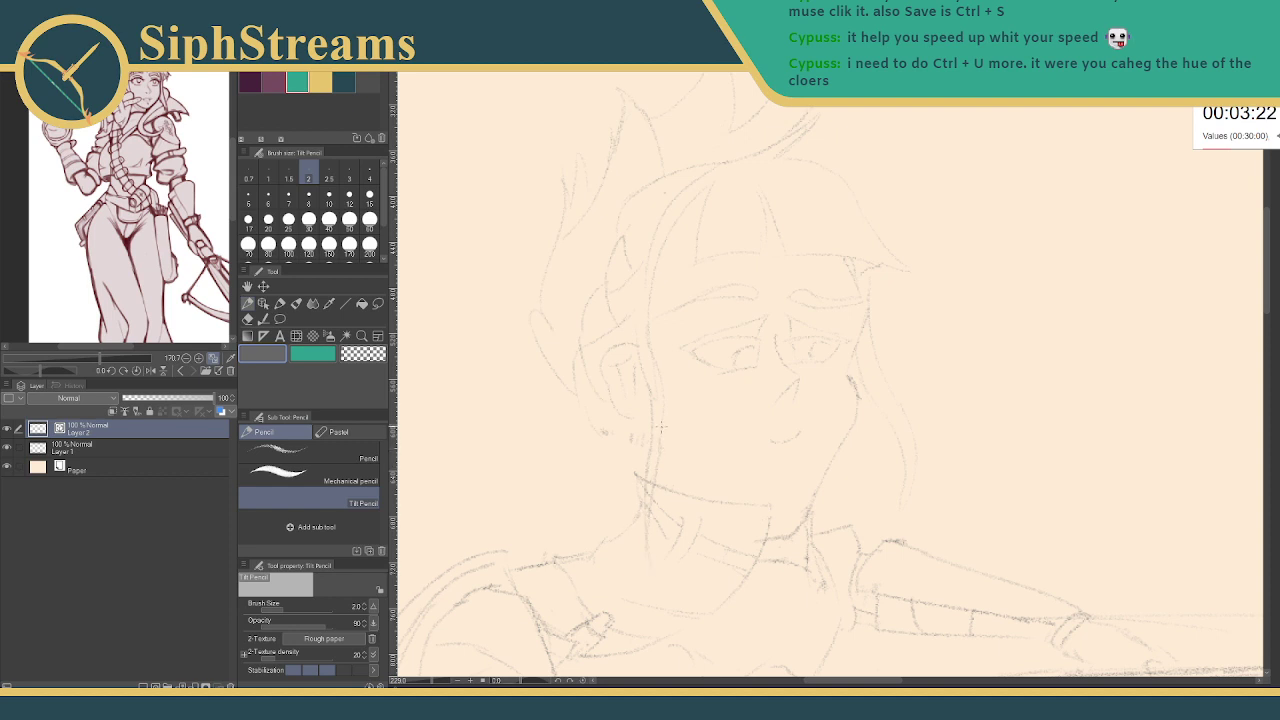
{"action": "key", "text": "e"}
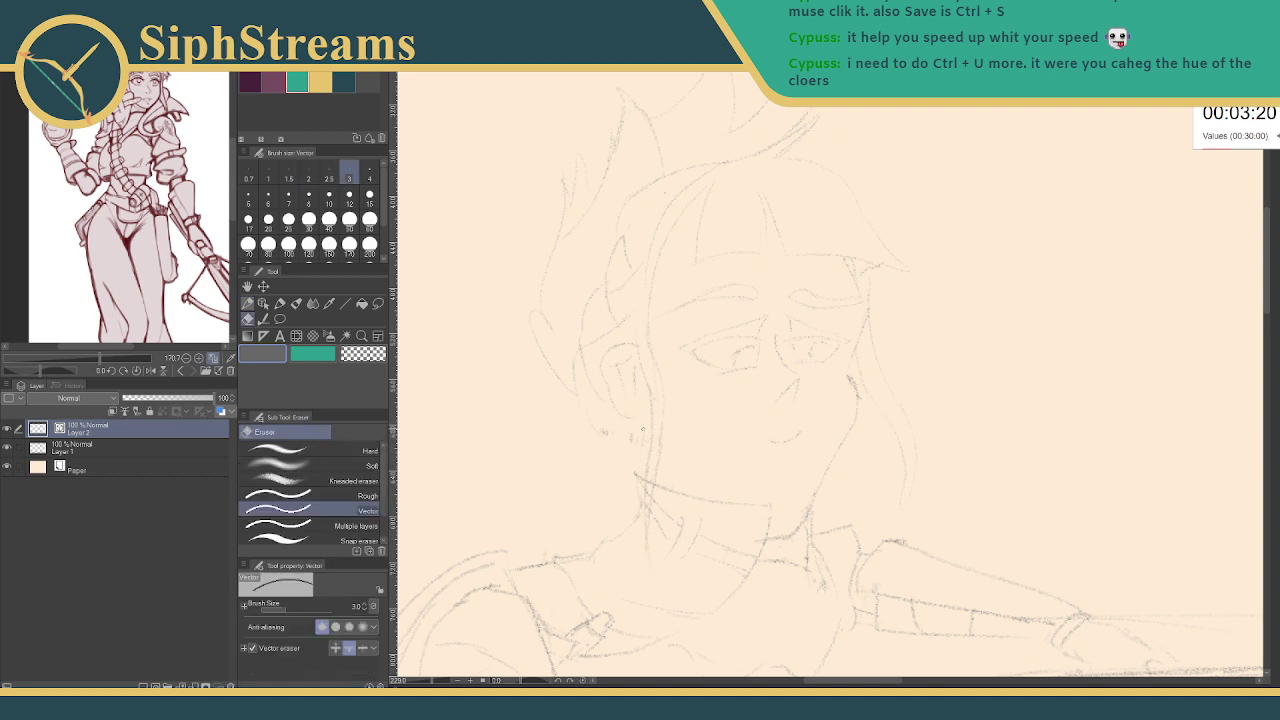
{"action": "left_click_drag", "start_coordinate": [643, 429], "coordinate": [651, 461]}
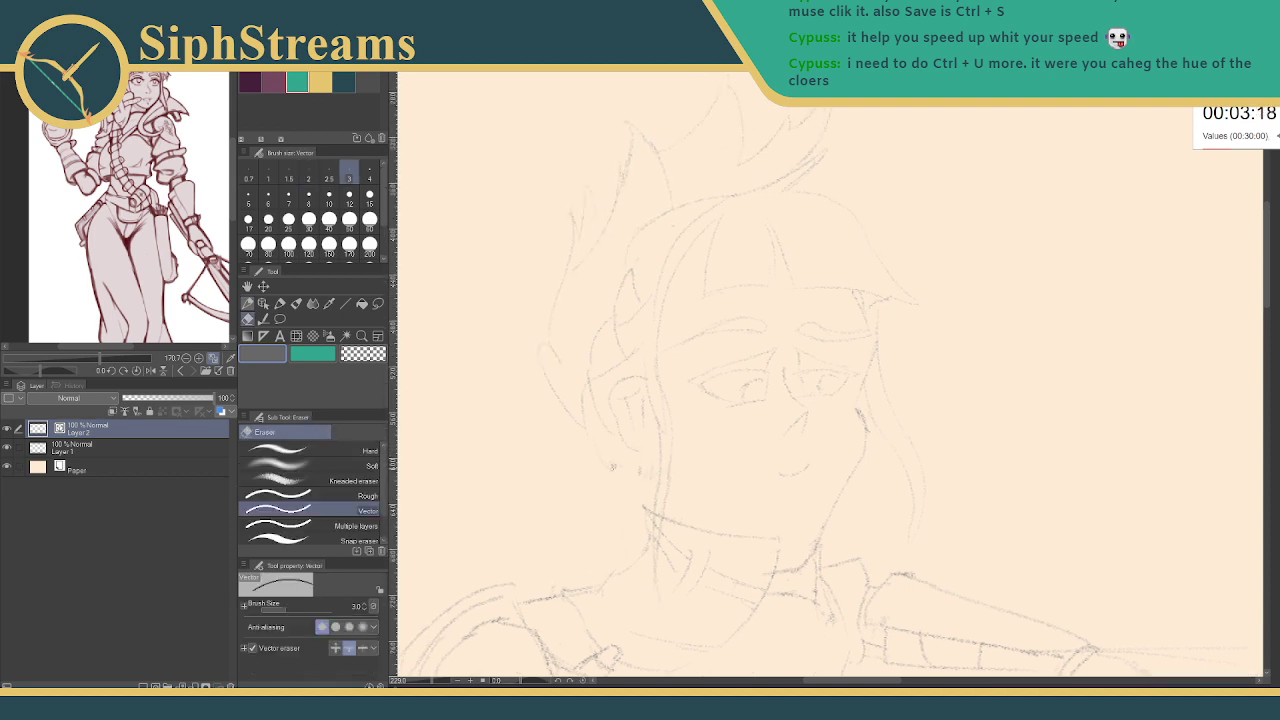
{"action": "key", "text": "p"}
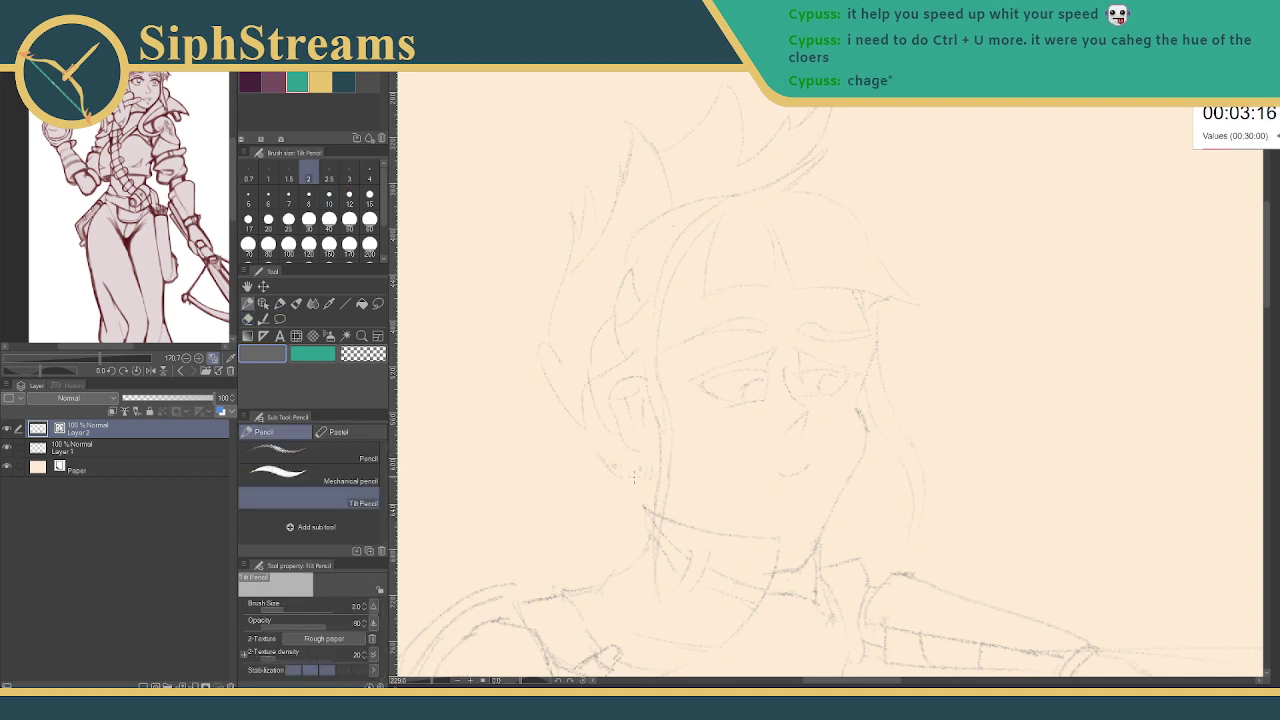
{"action": "mouse_move", "coordinate": [655, 449]}
{"action": "left_mouse_down"}
{"action": "mouse_move", "coordinate": [657, 535]}
{"action": "mouse_move", "coordinate": [660, 463]}
{"action": "left_mouse_up"}
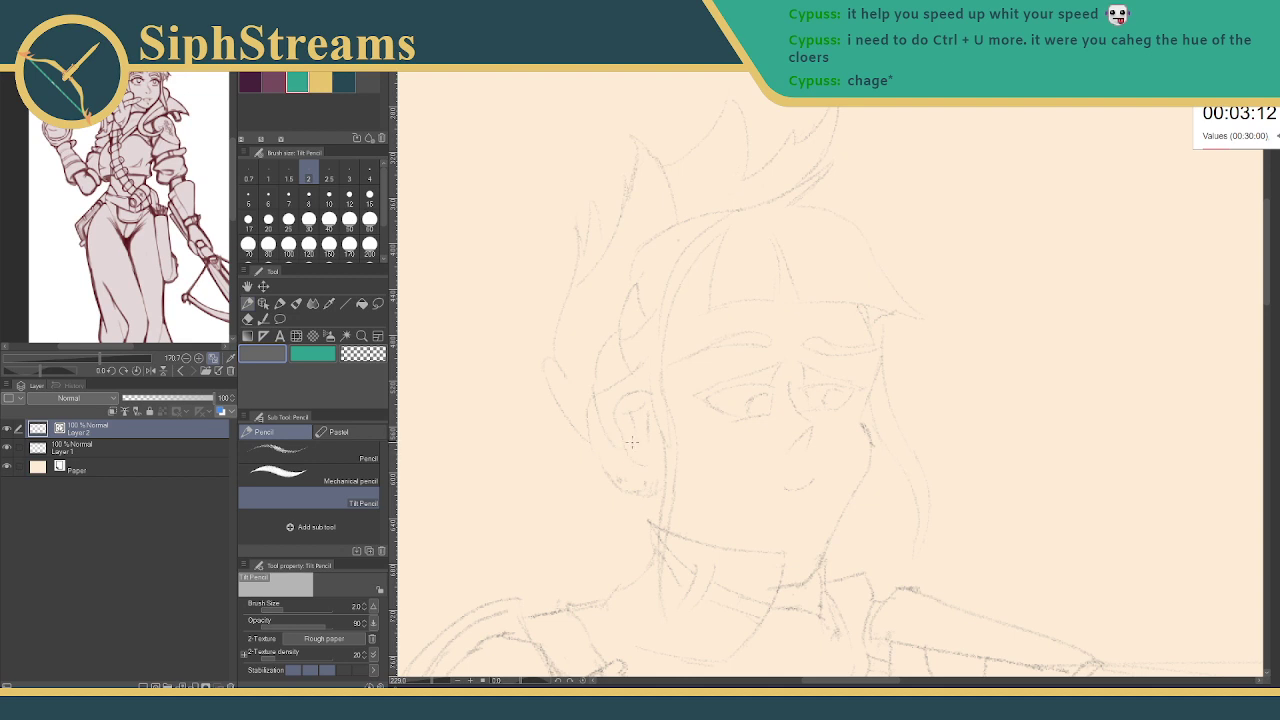
- Clean up the lines behind the ear and sketch the rounded hair mass curving from behind the ear down to the jaw
{"action": "key", "text": "e"}
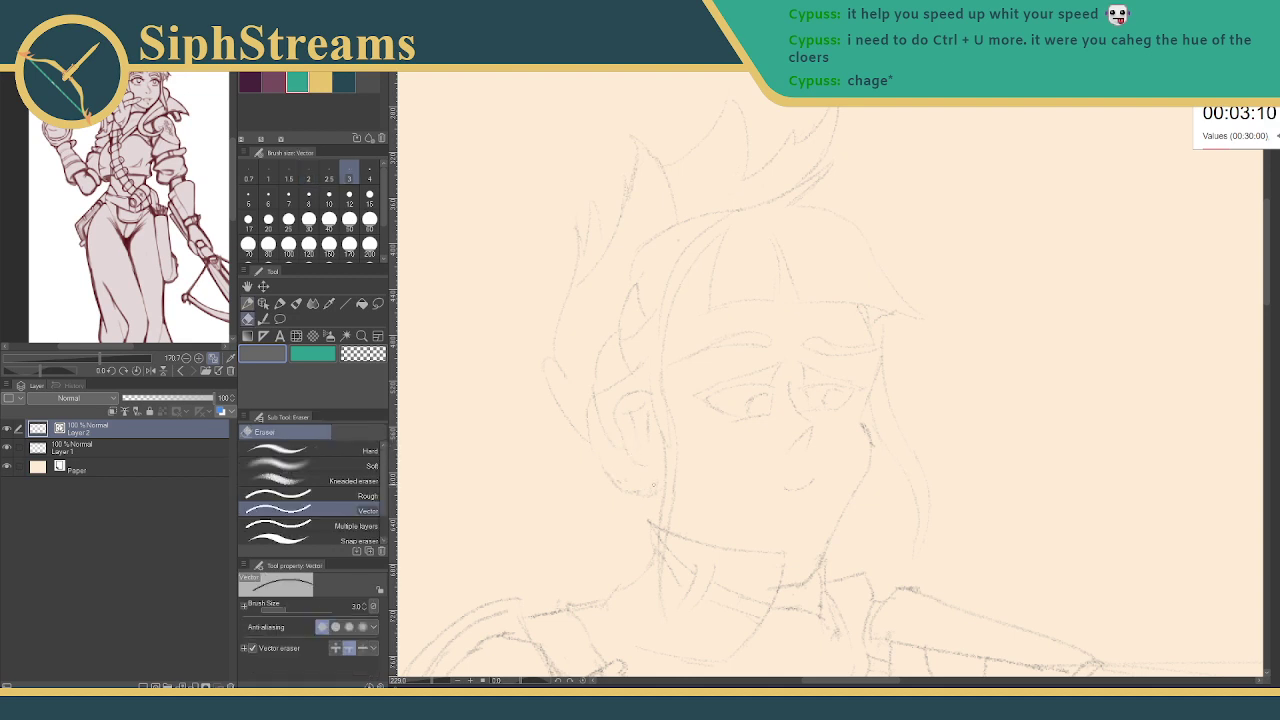
{"action": "key", "text": "p"}
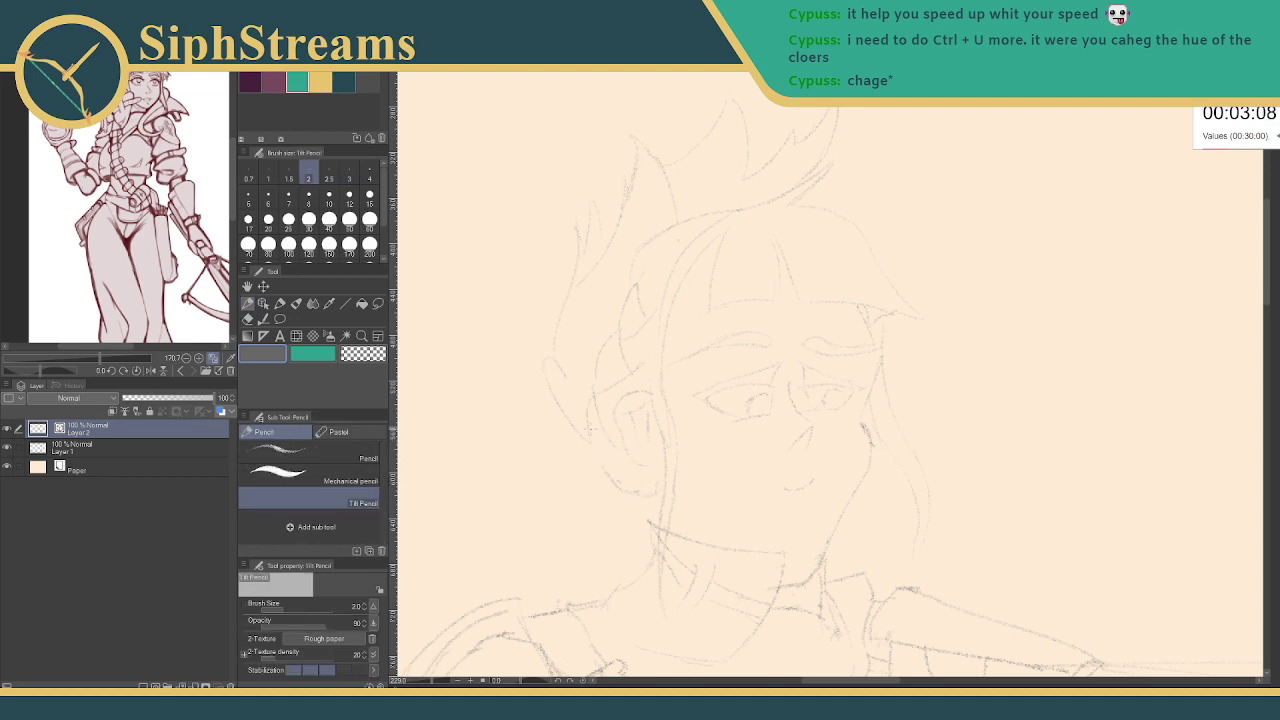
{"action": "key", "text": "e"}
{"action": "left_click_drag", "start_coordinate": [628, 483], "coordinate": [608, 437]}
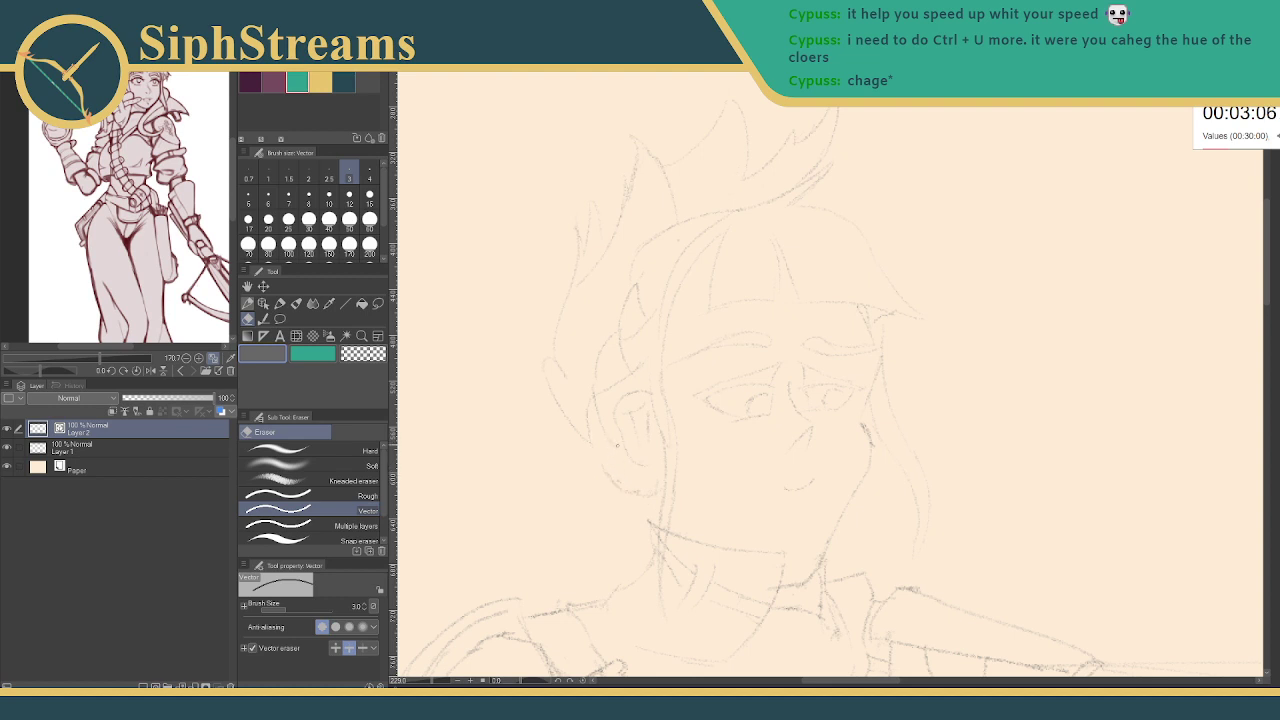
{"action": "key", "text": "p"}
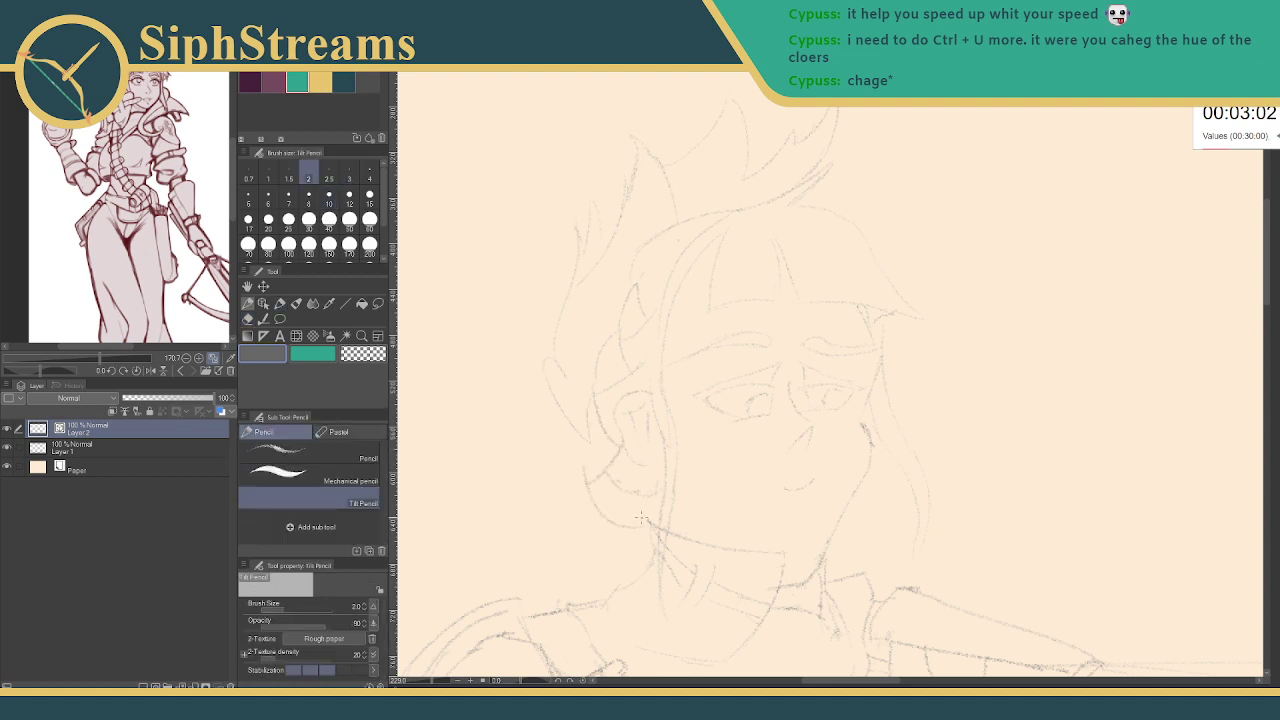
{"action": "left_click_drag", "start_coordinate": [591, 413], "coordinate": [584, 470]}
{"action": "key", "text": "p"}
{"action": "left_click", "coordinate": [583, 474]}
{"action": "key", "text": "p"}
{"action": "key", "text": "e"}
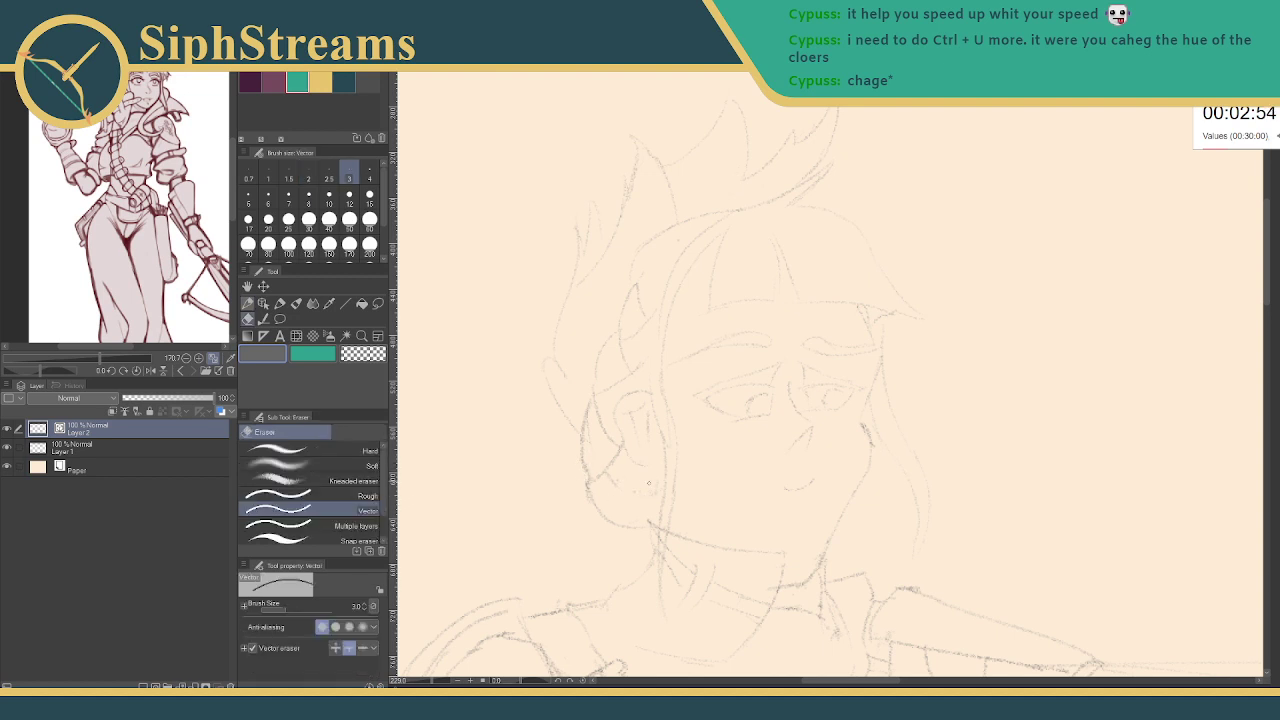
{"action": "key", "text": "p"}
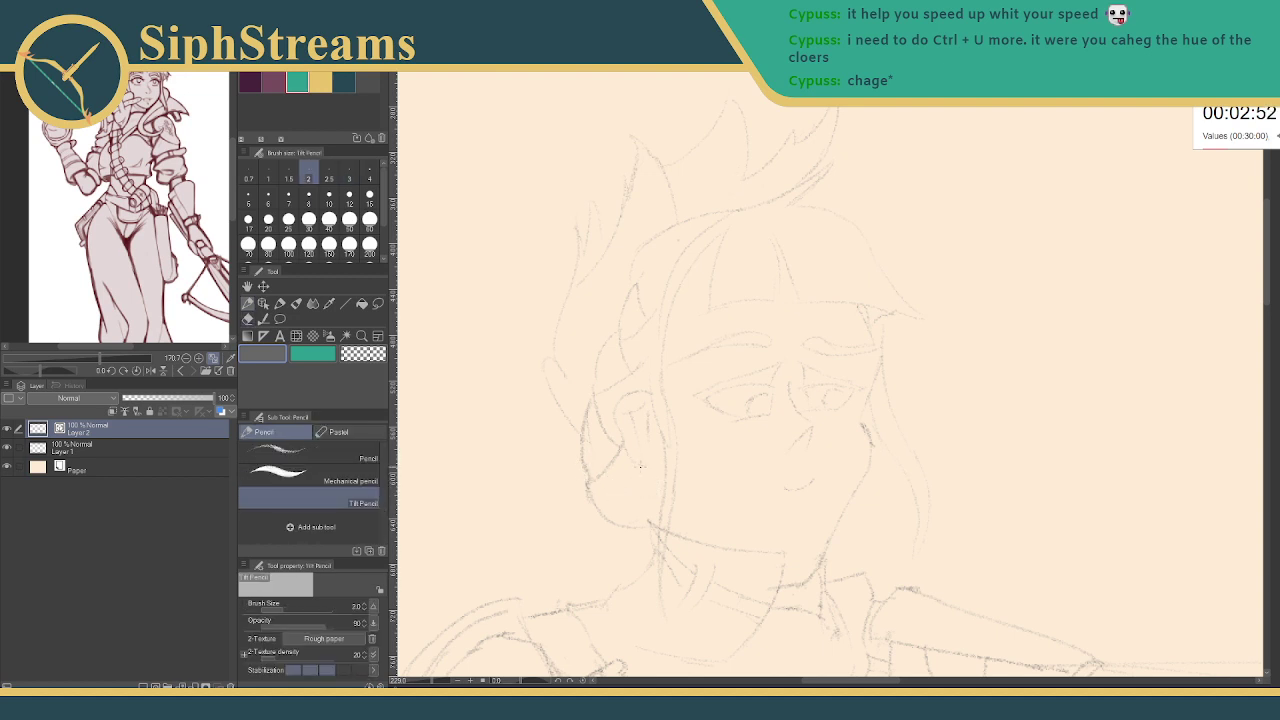
- Erase the curved mouth, redraw it as a short stroke and shade in the irises of both eyes
{"action": "mouse_move", "coordinate": [657, 458]}
{"action": "left_mouse_down"}
{"action": "mouse_move", "coordinate": [641, 470]}
{"action": "mouse_move", "coordinate": [637, 510]}
{"action": "left_mouse_up"}
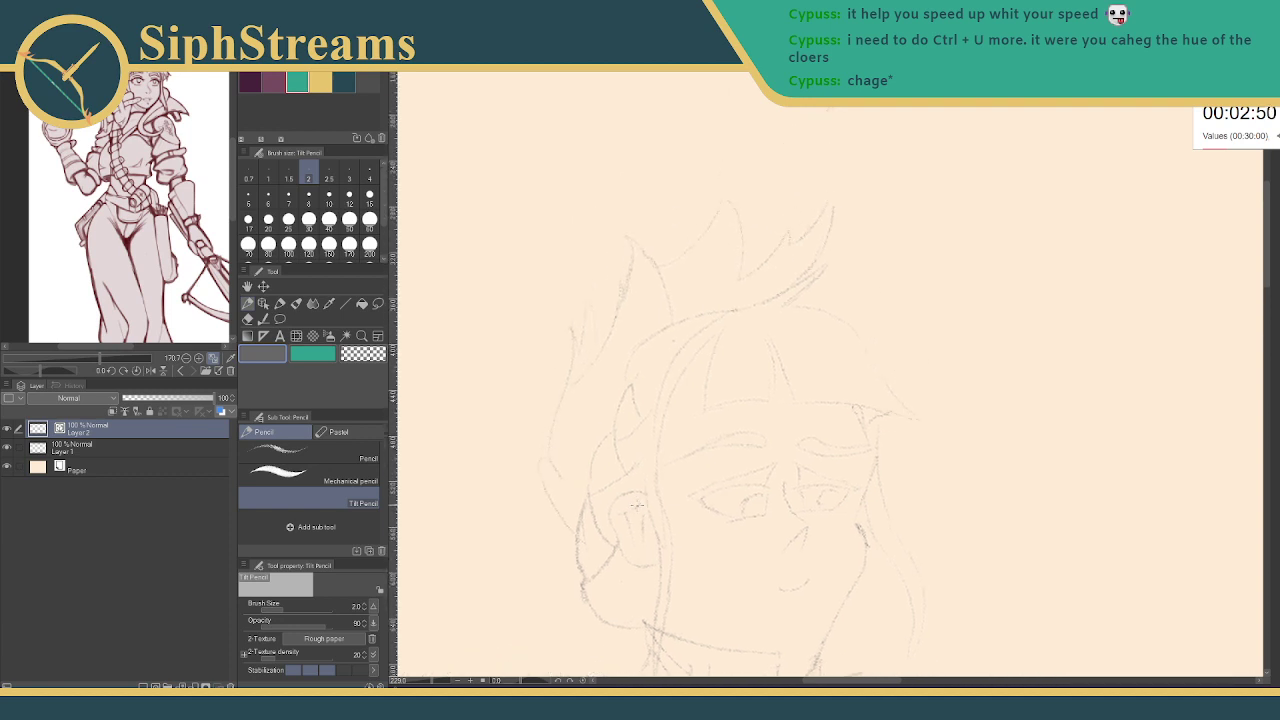
{"action": "left_click_drag", "start_coordinate": [765, 258], "coordinate": [685, 282]}
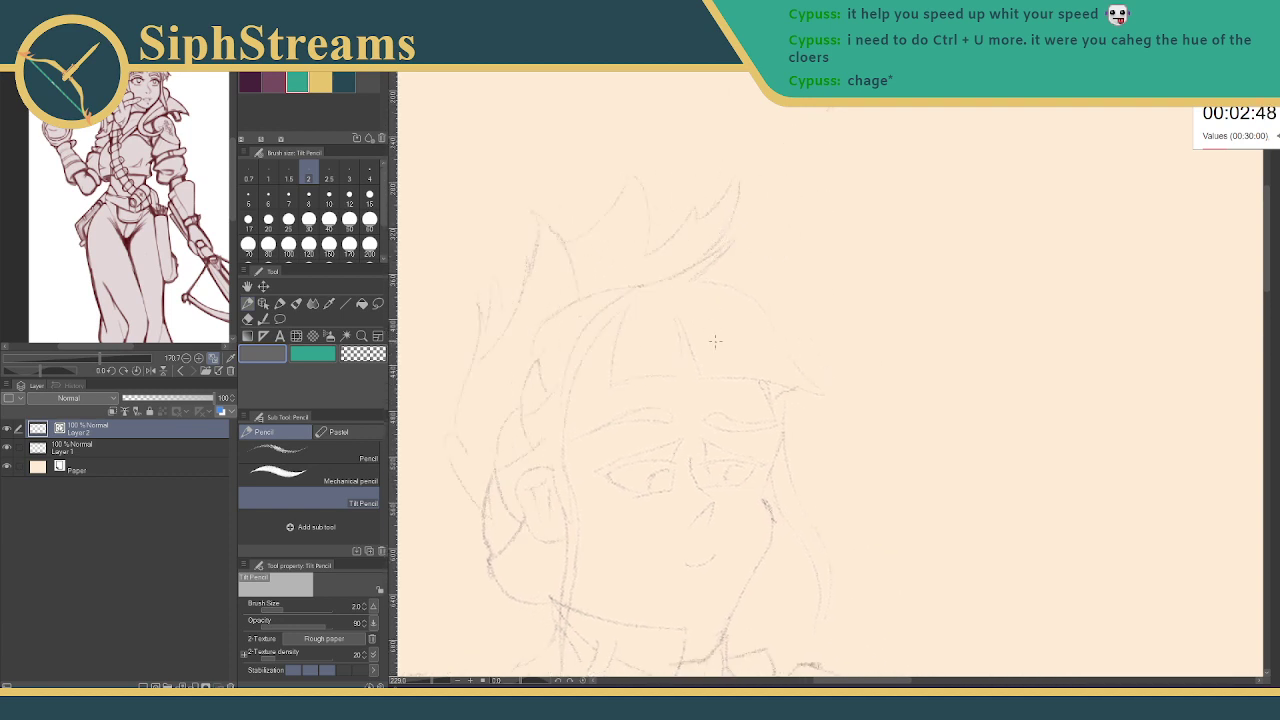
{"action": "left_click_drag", "start_coordinate": [715, 341], "coordinate": [682, 232]}
{"action": "left_click_drag", "start_coordinate": [686, 374], "coordinate": [646, 308]}
{"action": "key", "text": "e"}
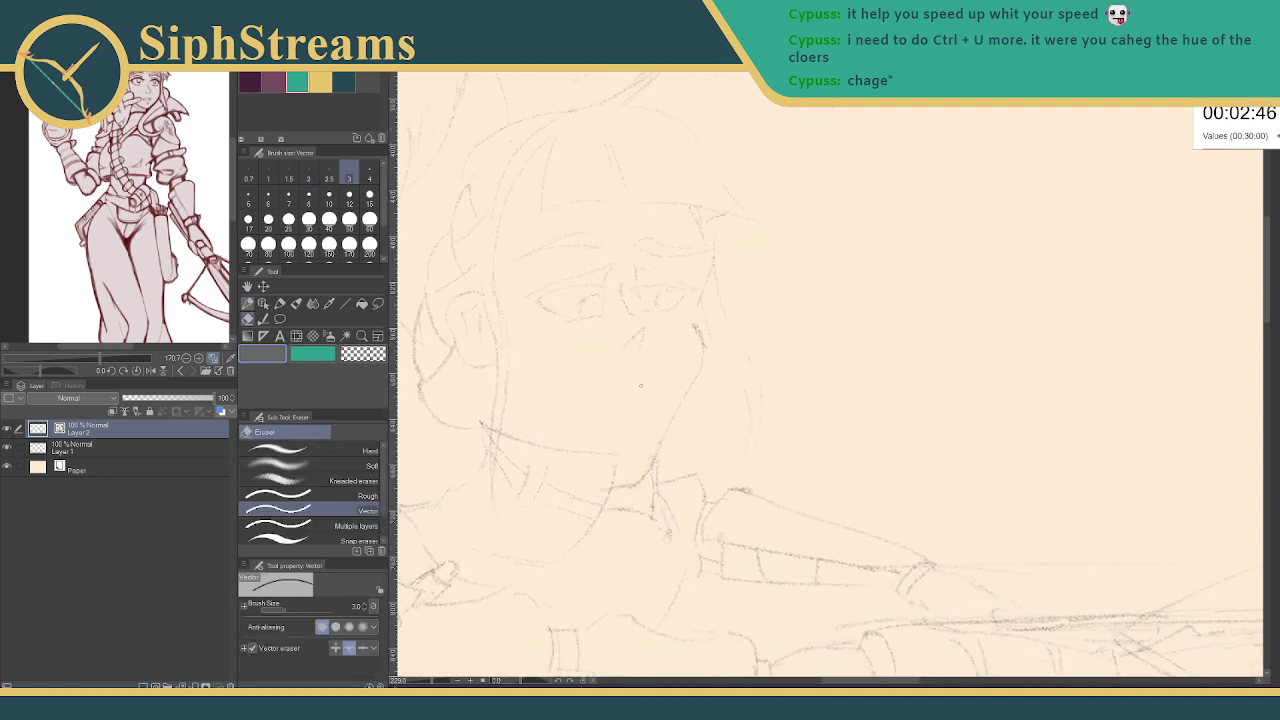
{"action": "key", "text": "p"}
{"action": "mouse_move", "coordinate": [618, 388]}
{"action": "left_mouse_down"}
{"action": "mouse_move", "coordinate": [641, 397]}
{"action": "mouse_move", "coordinate": [677, 360]}
{"action": "mouse_move", "coordinate": [608, 346]}
{"action": "mouse_move", "coordinate": [618, 352]}
{"action": "left_mouse_up"}
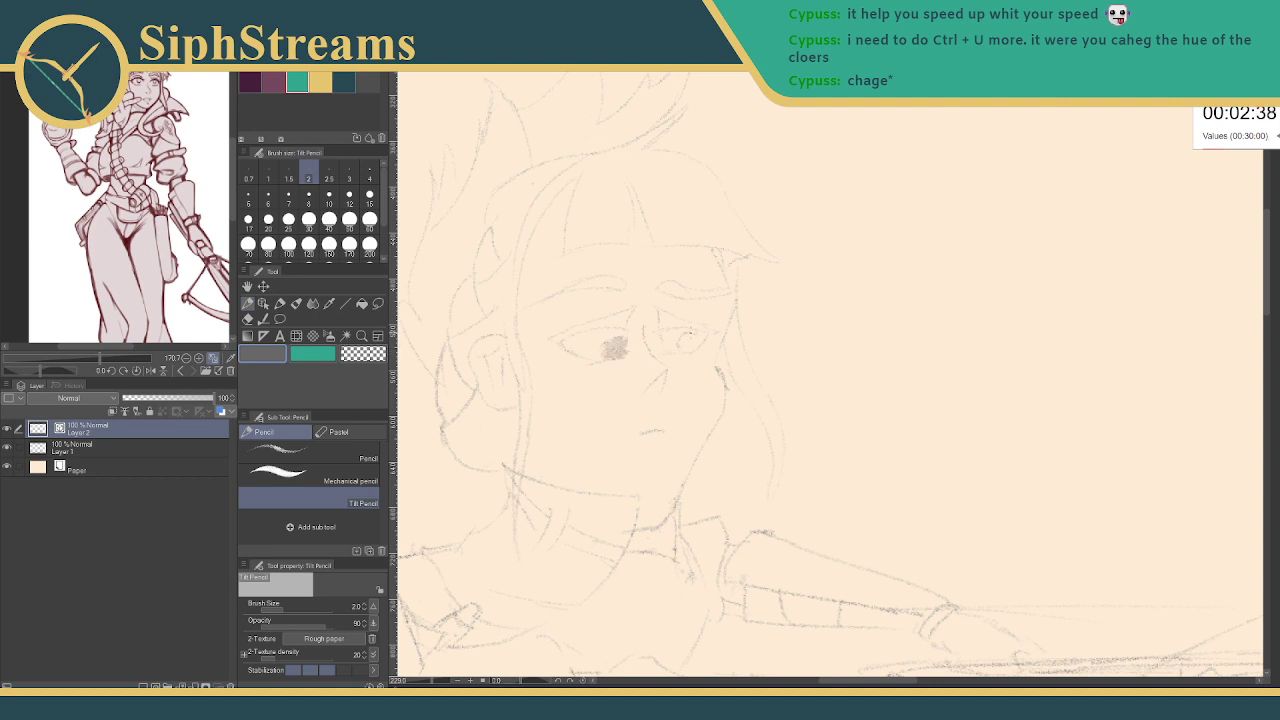
{"action": "mouse_move", "coordinate": [690, 331]}
{"action": "left_mouse_down"}
{"action": "mouse_move", "coordinate": [690, 350]}
{"action": "mouse_move", "coordinate": [699, 337]}
{"action": "left_mouse_up"}
- Clean up the mouth strokes and redraw the mouth as one short, flat line
{"action": "left_click_drag", "start_coordinate": [659, 381], "coordinate": [700, 411]}
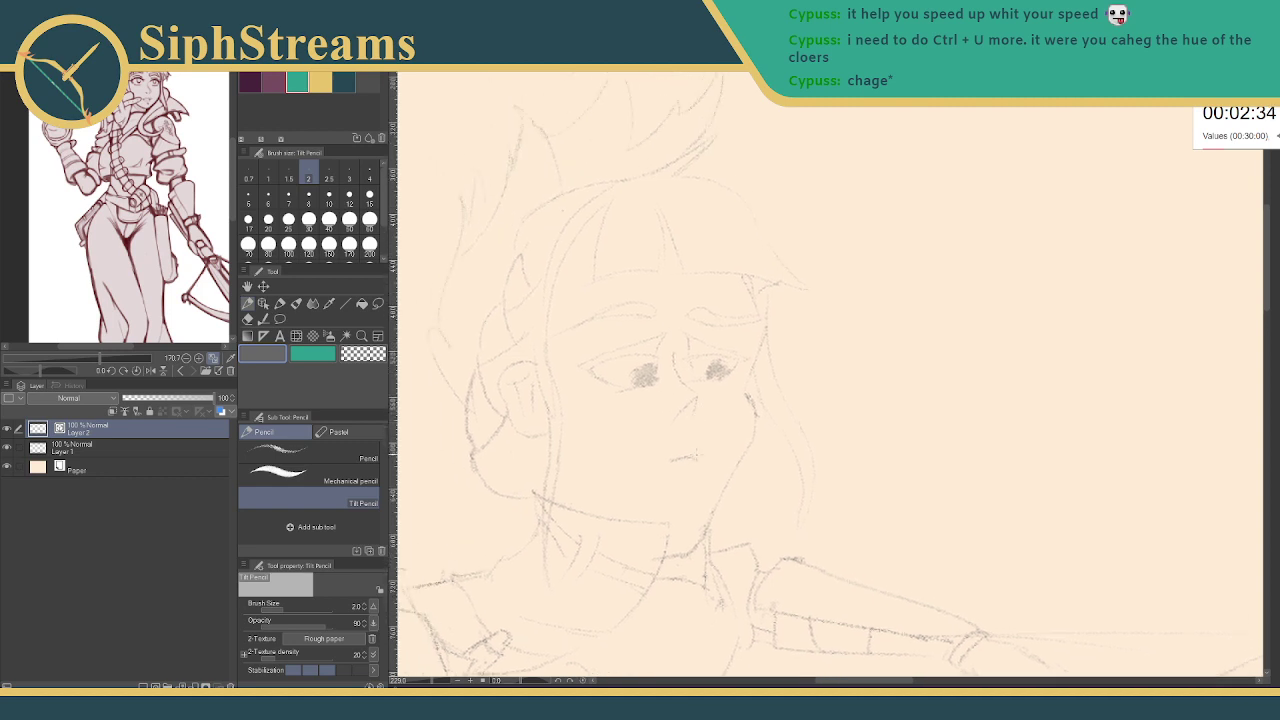
{"action": "key", "text": "e"}
{"action": "key", "text": "p"}
{"action": "left_click_drag", "start_coordinate": [710, 489], "coordinate": [563, 555]}
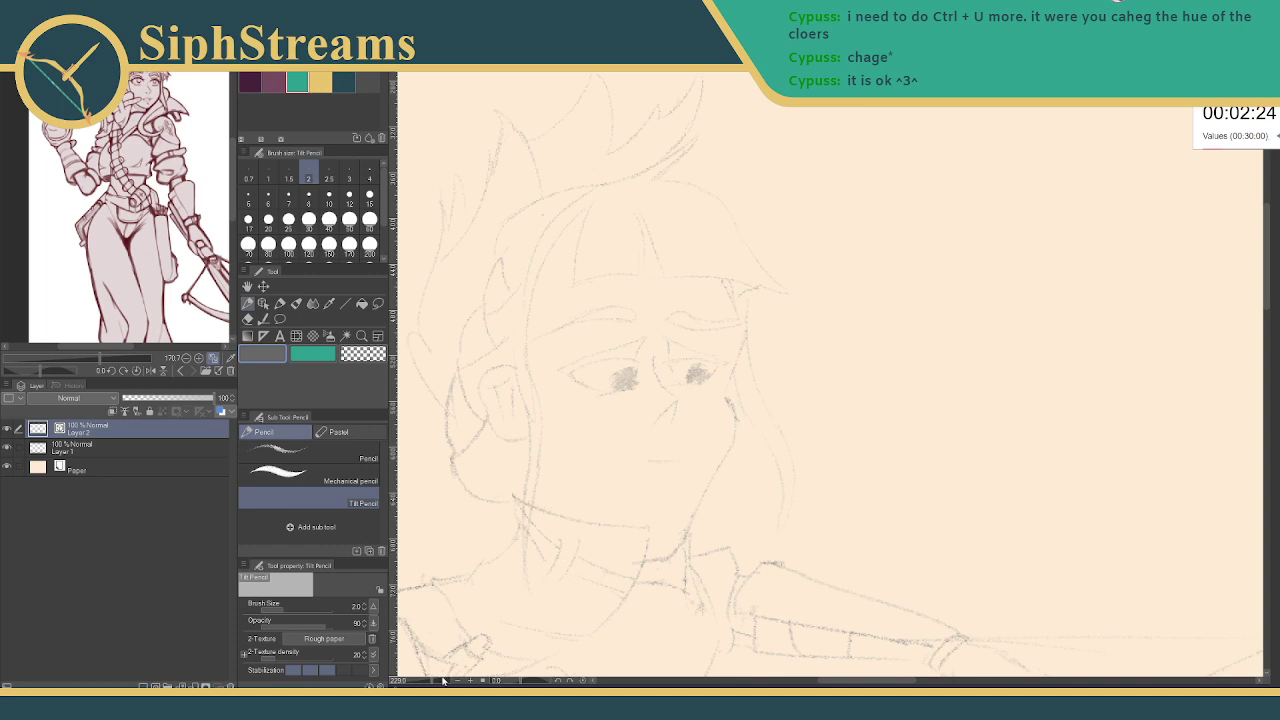
- Lasso the near arm together with the crossbow, shift them slightly toward the character's back, rotate them slightly clockwise and deselect
{"action": "left_click_drag", "start_coordinate": [436, 681], "coordinate": [423, 681]}
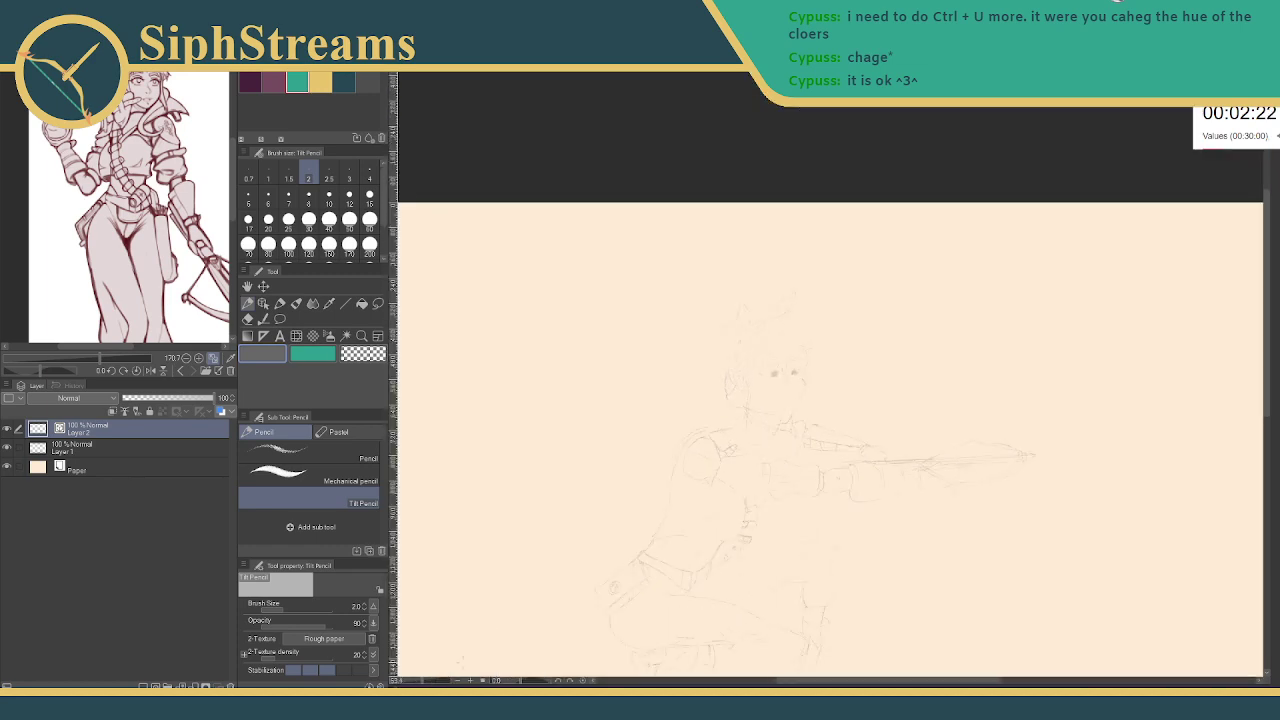
{"action": "mouse_move", "coordinate": [518, 580]}
{"action": "left_mouse_down"}
{"action": "mouse_move", "coordinate": [506, 531]}
{"action": "mouse_move", "coordinate": [494, 532]}
{"action": "left_mouse_up"}
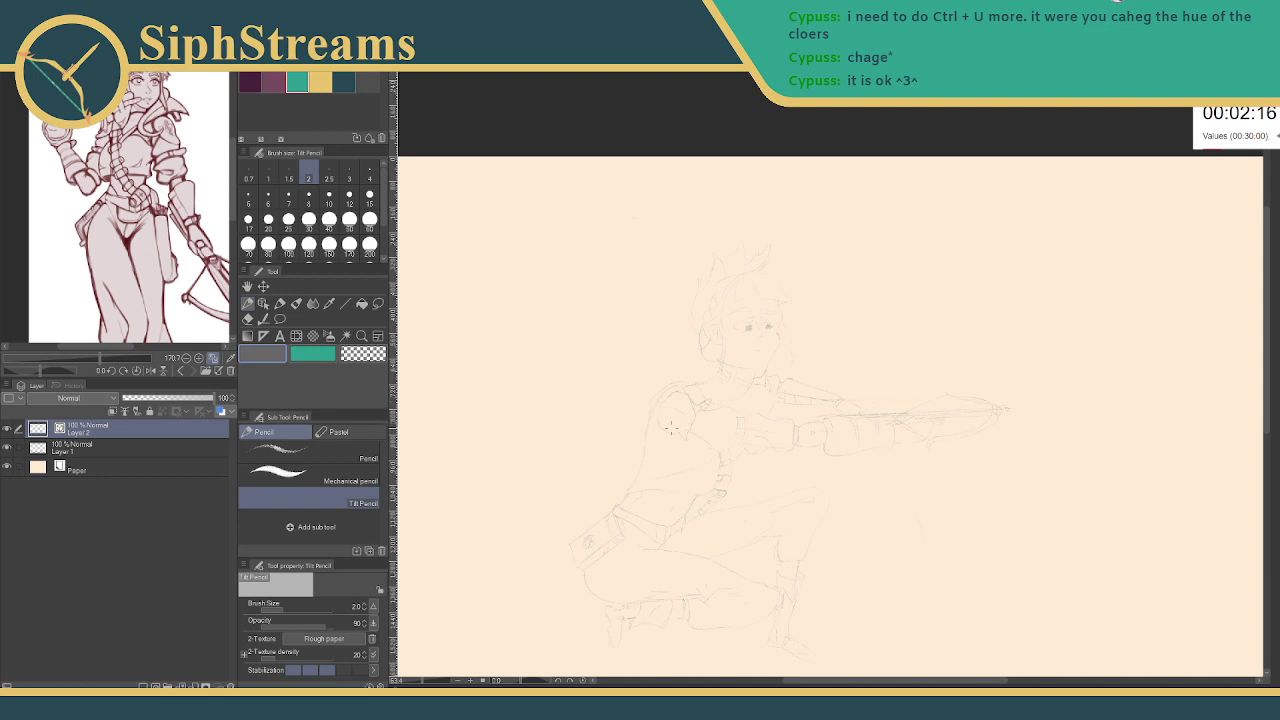
{"action": "left_click_drag", "start_coordinate": [670, 421], "coordinate": [634, 435]}
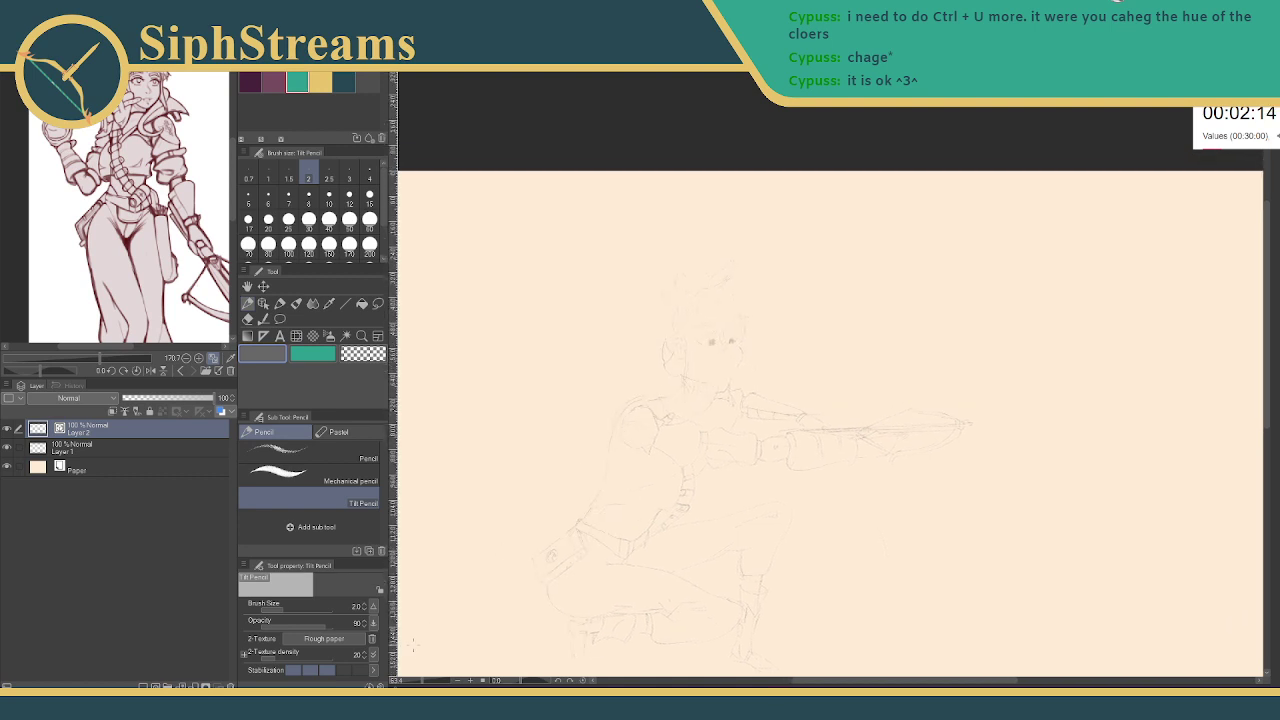
{"action": "left_click_drag", "start_coordinate": [424, 682], "coordinate": [428, 682]}
{"action": "left_click_drag", "start_coordinate": [516, 561], "coordinate": [562, 472]}
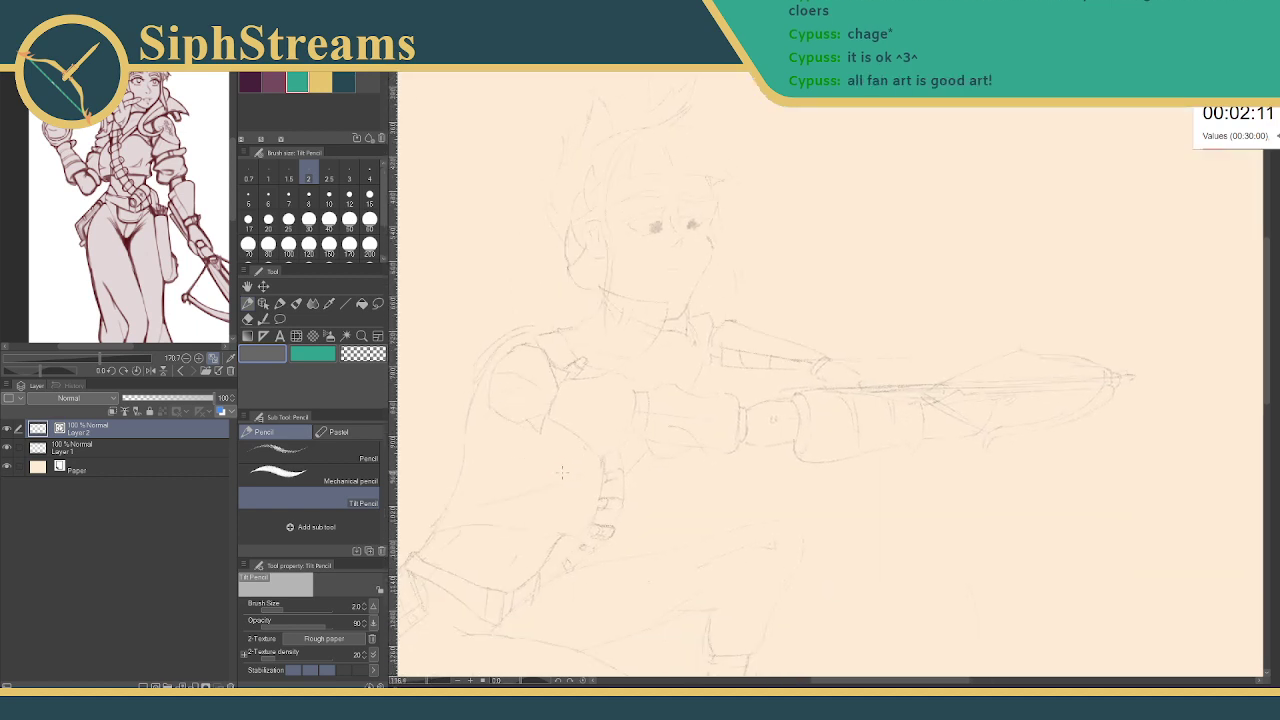
{"action": "left_click", "coordinate": [378, 303]}
{"action": "mouse_move", "coordinate": [530, 337]}
{"action": "left_mouse_down"}
{"action": "mouse_move", "coordinate": [500, 351]}
{"action": "mouse_move", "coordinate": [481, 412]}
{"action": "mouse_move", "coordinate": [500, 448]}
{"action": "mouse_move", "coordinate": [577, 463]}
{"action": "mouse_move", "coordinate": [650, 444]}
{"action": "mouse_move", "coordinate": [656, 458]}
{"action": "mouse_move", "coordinate": [954, 474]}
{"action": "mouse_move", "coordinate": [1118, 454]}
{"action": "mouse_move", "coordinate": [1204, 367]}
{"action": "mouse_move", "coordinate": [1076, 288]}
{"action": "mouse_move", "coordinate": [971, 320]}
{"action": "mouse_move", "coordinate": [864, 391]}
{"action": "mouse_move", "coordinate": [696, 388]}
{"action": "mouse_move", "coordinate": [666, 372]}
{"action": "mouse_move", "coordinate": [639, 382]}
{"action": "mouse_move", "coordinate": [617, 363]}
{"action": "mouse_move", "coordinate": [571, 373]}
{"action": "mouse_move", "coordinate": [533, 332]}
{"action": "left_mouse_up"}
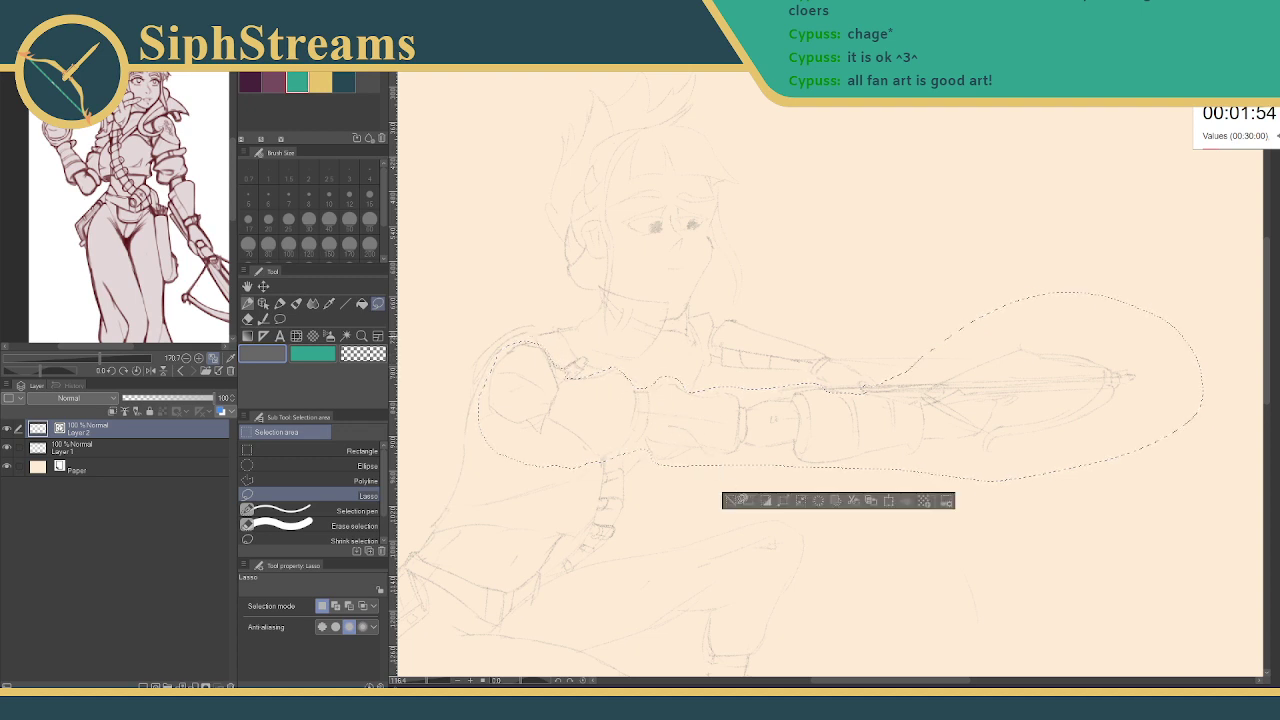
{"action": "left_click", "coordinate": [889, 503]}
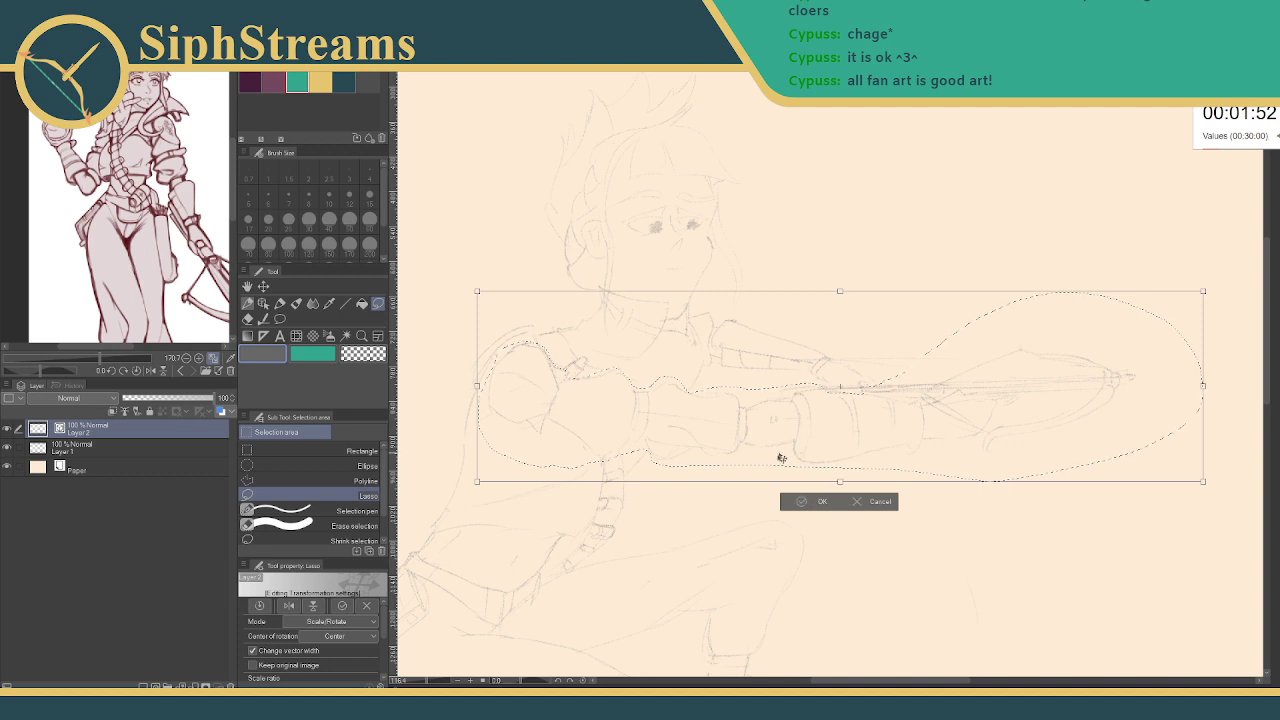
{"action": "left_click_drag", "start_coordinate": [748, 483], "coordinate": [724, 474]}
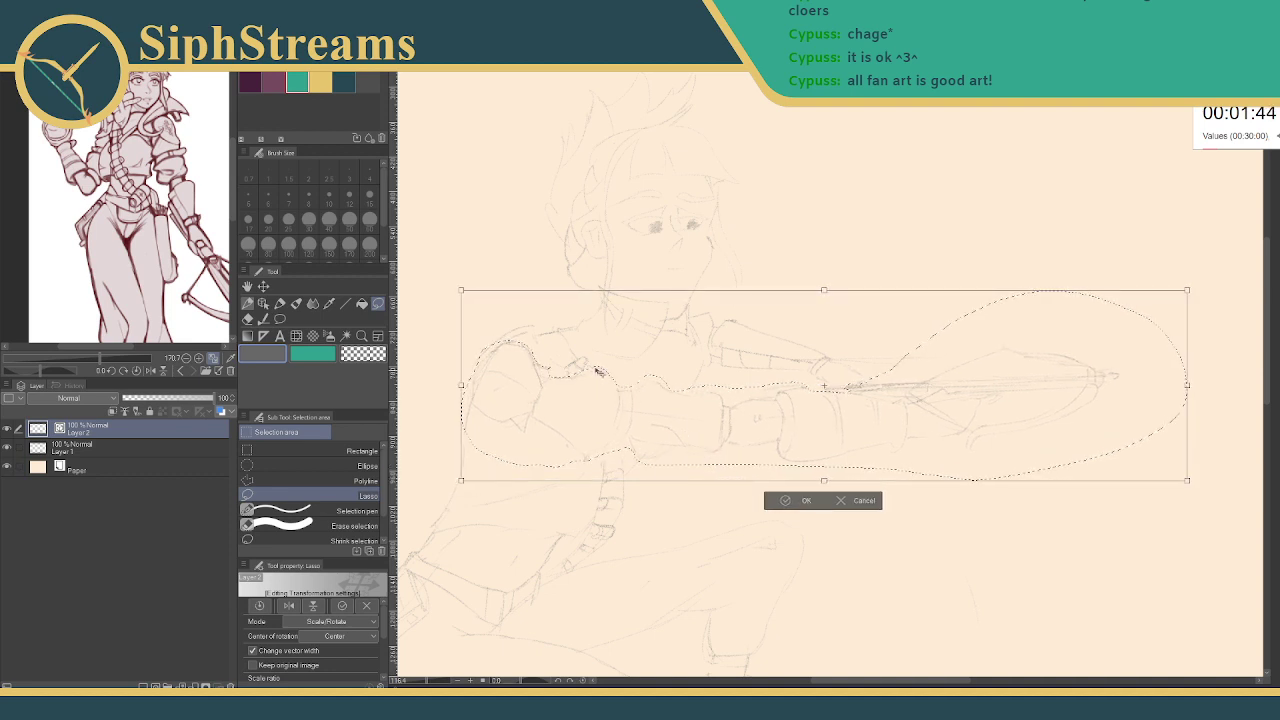
{"action": "left_click_drag", "start_coordinate": [455, 289], "coordinate": [455, 289]}
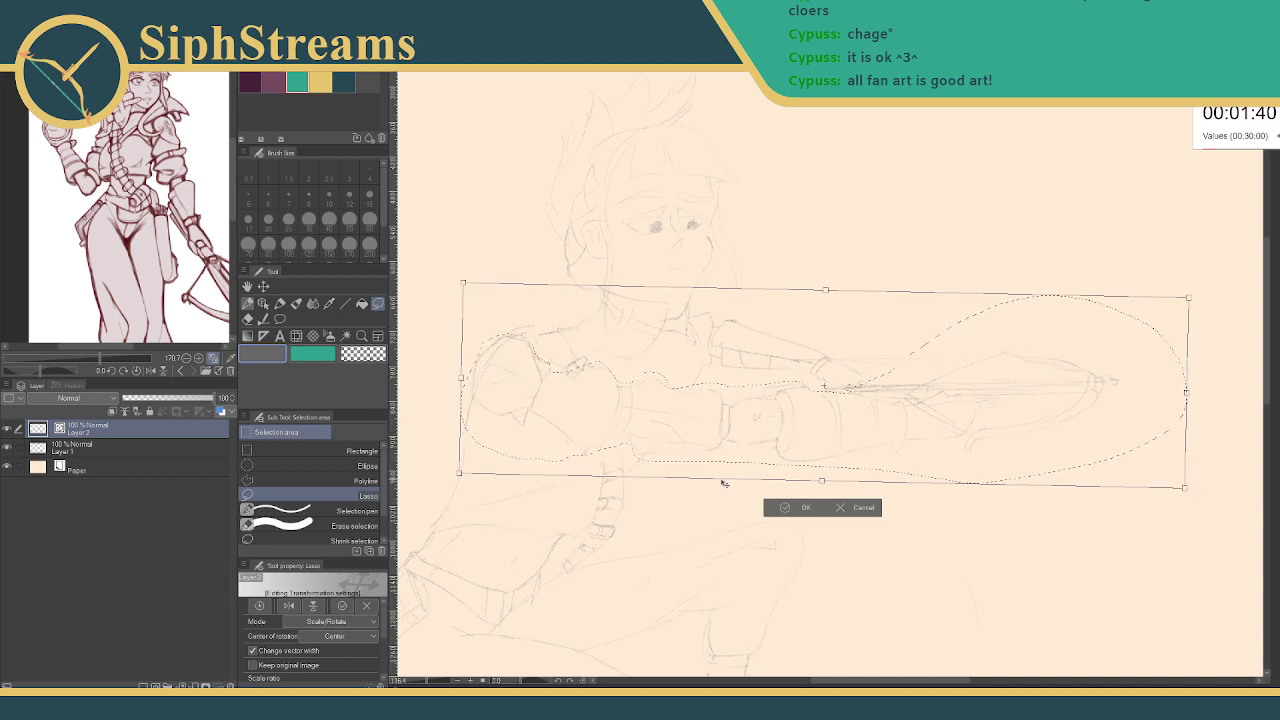
{"action": "left_click_drag", "start_coordinate": [723, 483], "coordinate": [726, 482]}
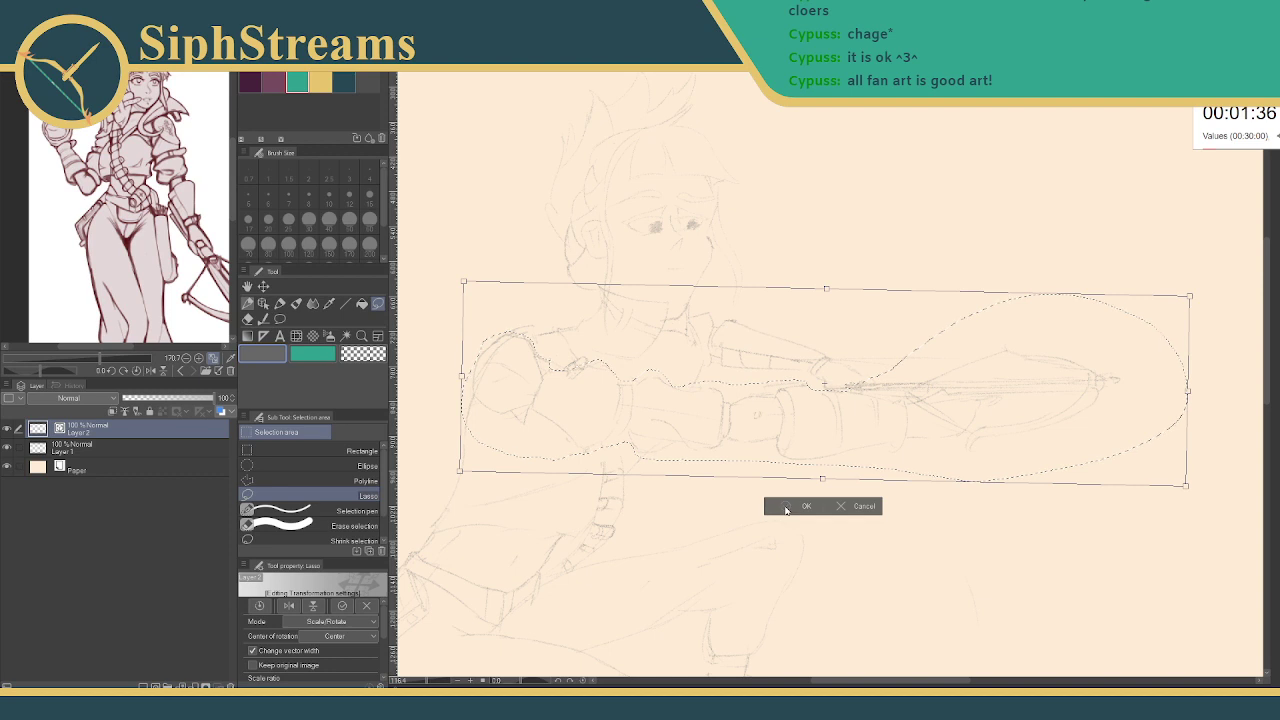
{"action": "key", "text": "Return"}
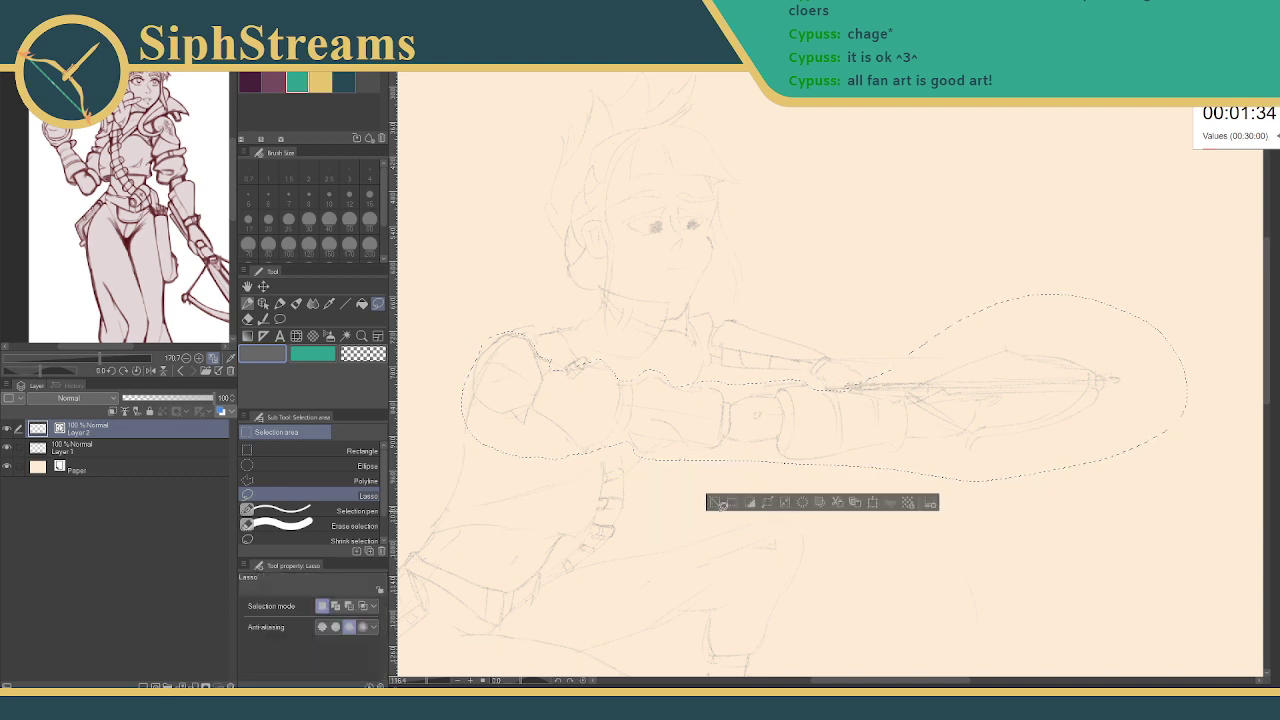
{"action": "left_click", "coordinate": [720, 503]}
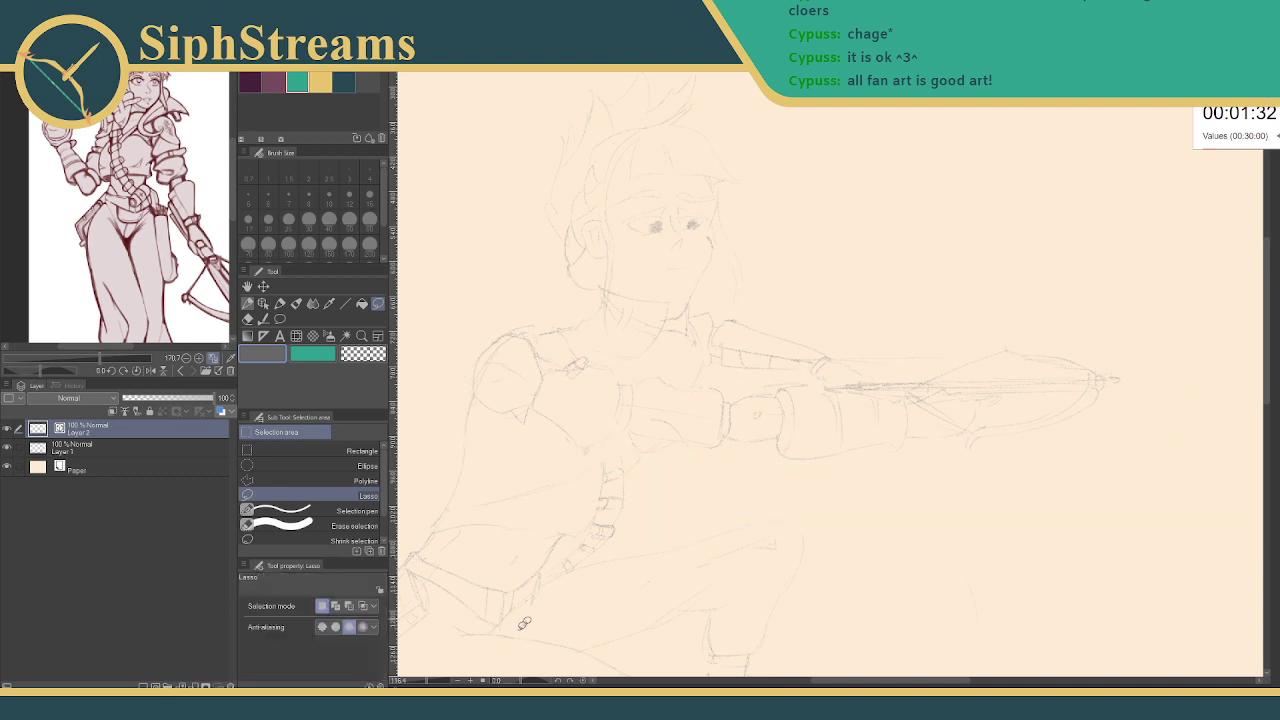
- Erase the doubled contour lines along the outer side and top of the near shoulder
{"action": "left_click_drag", "start_coordinate": [426, 683], "coordinate": [436, 683]}
{"action": "left_click_drag", "start_coordinate": [424, 602], "coordinate": [960, 460]}
{"action": "left_click_drag", "start_coordinate": [689, 409], "coordinate": [1031, 459]}
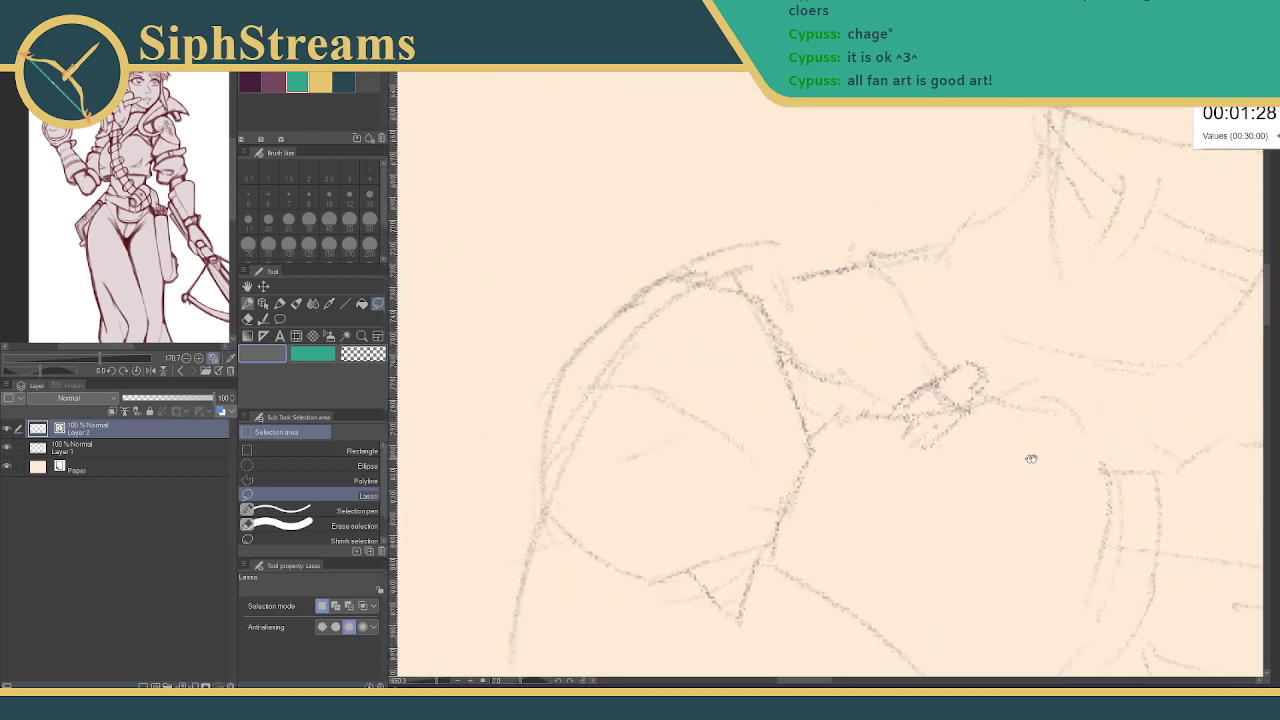
{"action": "key", "text": "e"}
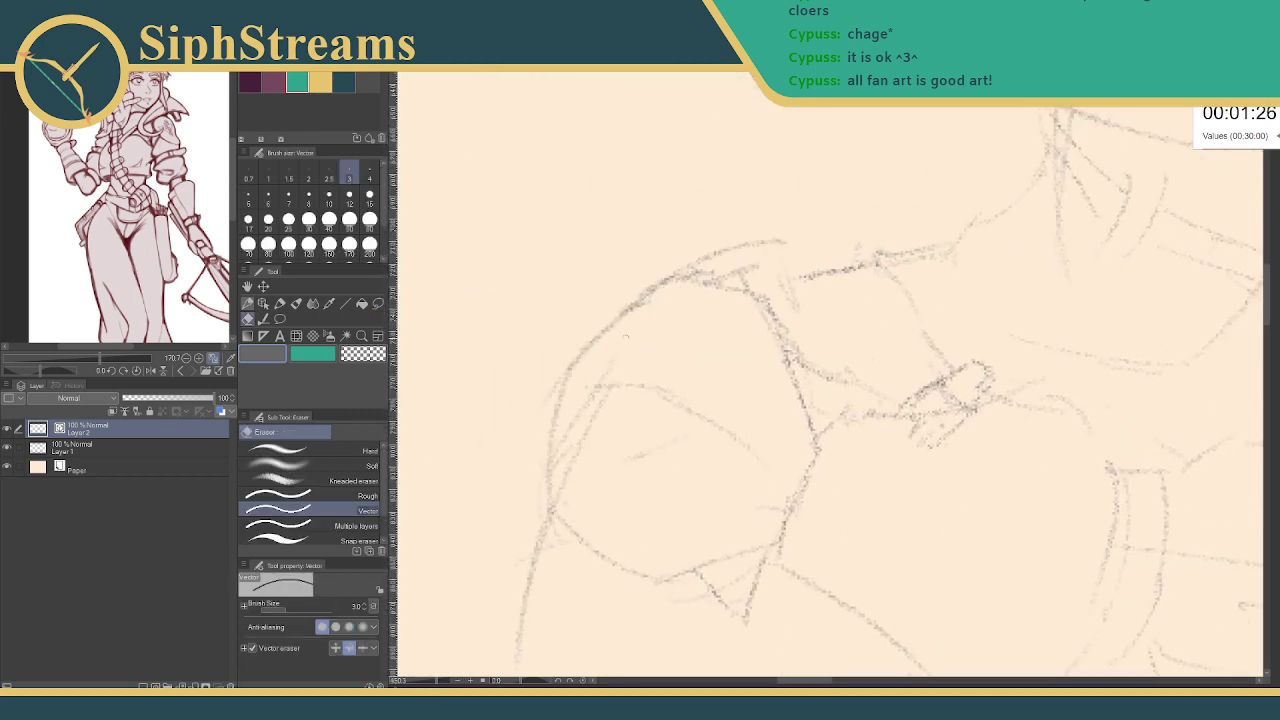
{"action": "left_click_drag", "start_coordinate": [595, 407], "coordinate": [566, 472]}
{"action": "mouse_move", "coordinate": [720, 251]}
{"action": "left_mouse_down"}
{"action": "mouse_move", "coordinate": [739, 279]}
{"action": "mouse_move", "coordinate": [785, 261]}
{"action": "left_mouse_up"}
- Redraw the near shoulder's top contour, join it to the line toward the neck and darken the sleeve's outer edge
{"action": "key", "text": "p"}
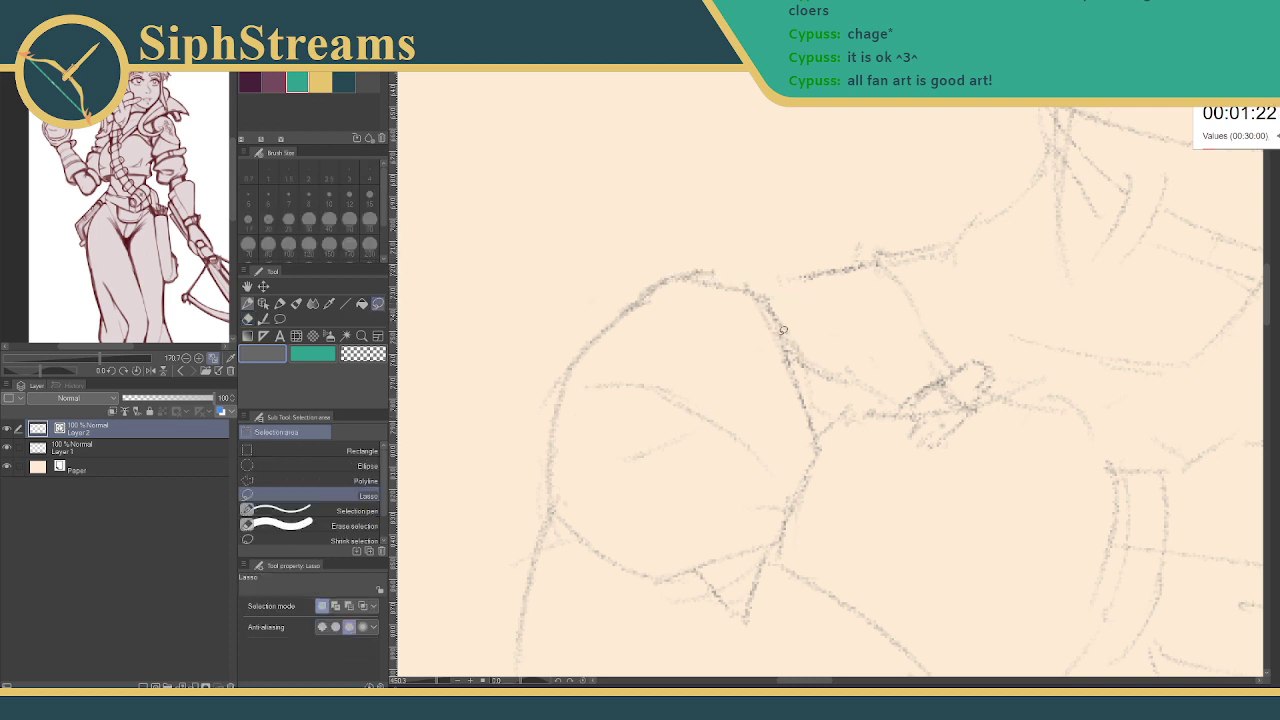
{"action": "key", "text": "p"}
{"action": "left_click_drag", "start_coordinate": [766, 306], "coordinate": [678, 275]}
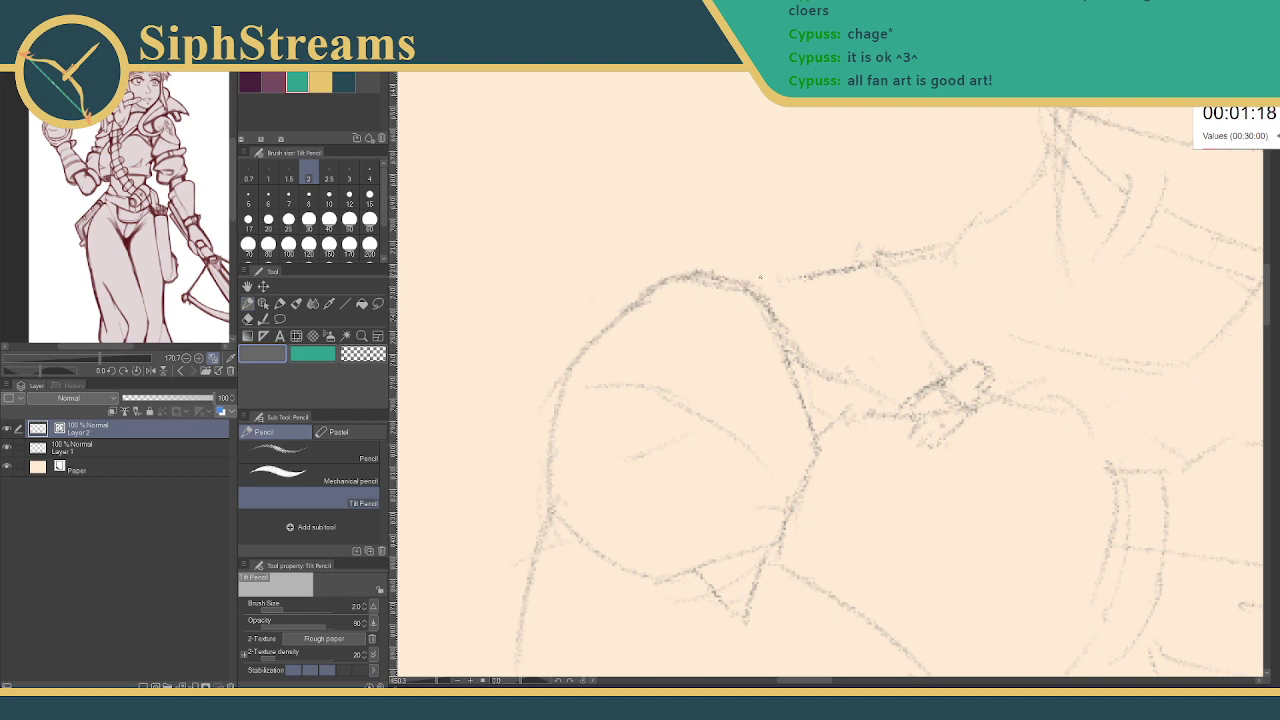
{"action": "left_click_drag", "start_coordinate": [766, 281], "coordinate": [806, 276]}
{"action": "mouse_move", "coordinate": [682, 278]}
{"action": "left_mouse_down"}
{"action": "mouse_move", "coordinate": [556, 370]}
{"action": "mouse_move", "coordinate": [556, 482]}
{"action": "left_mouse_up"}
{"action": "key", "text": "p"}
{"action": "left_click_drag", "start_coordinate": [563, 372], "coordinate": [563, 415]}
{"action": "key", "text": "p"}
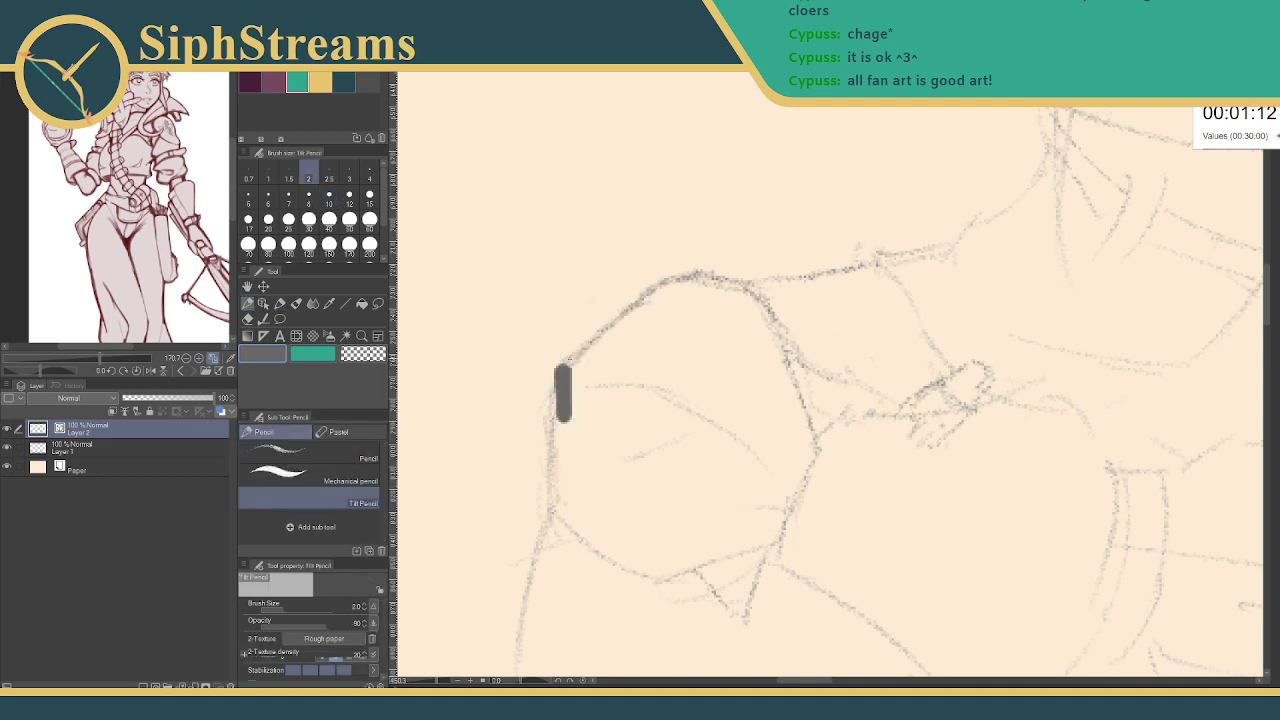
- Erase the near sleeve's outer contour from below the shoulder's top down to the sleeve's lower edge
{"action": "key", "text": "e"}
{"action": "left_click_drag", "start_coordinate": [622, 312], "coordinate": [550, 428]}
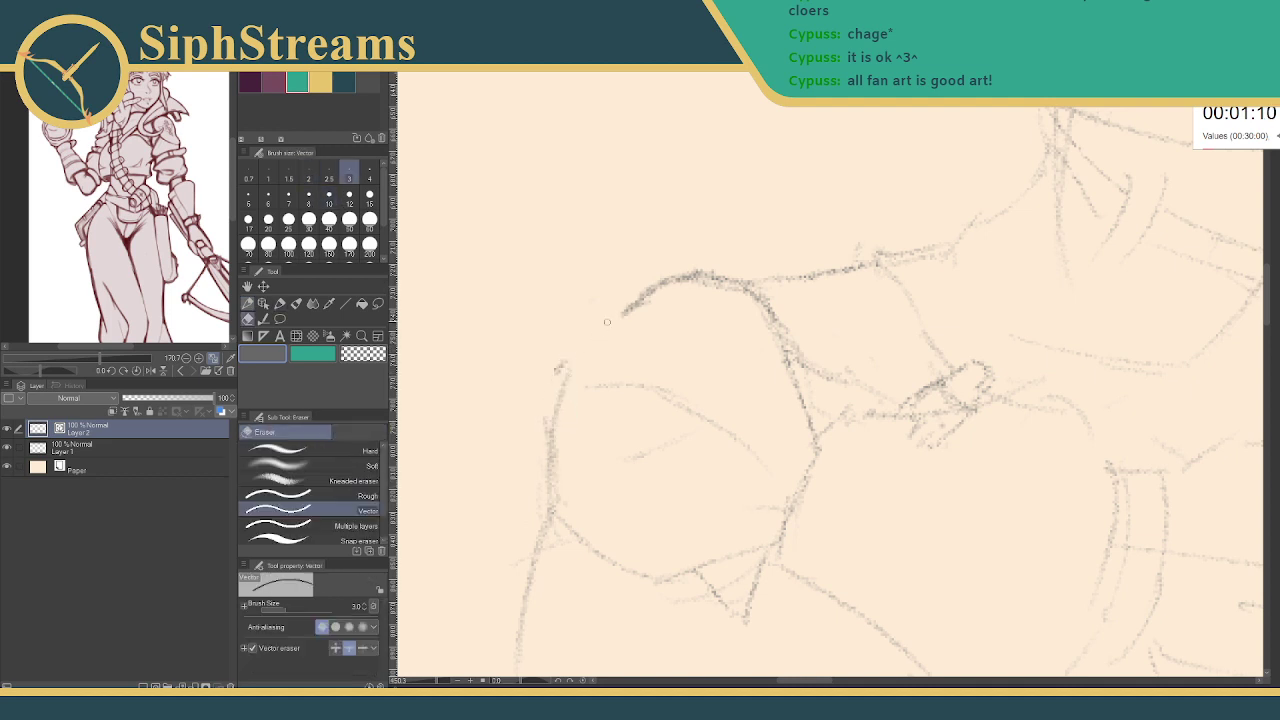
{"action": "mouse_move", "coordinate": [556, 372]}
{"action": "left_mouse_down"}
{"action": "mouse_move", "coordinate": [564, 450]}
{"action": "mouse_move", "coordinate": [540, 492]}
{"action": "left_mouse_up"}
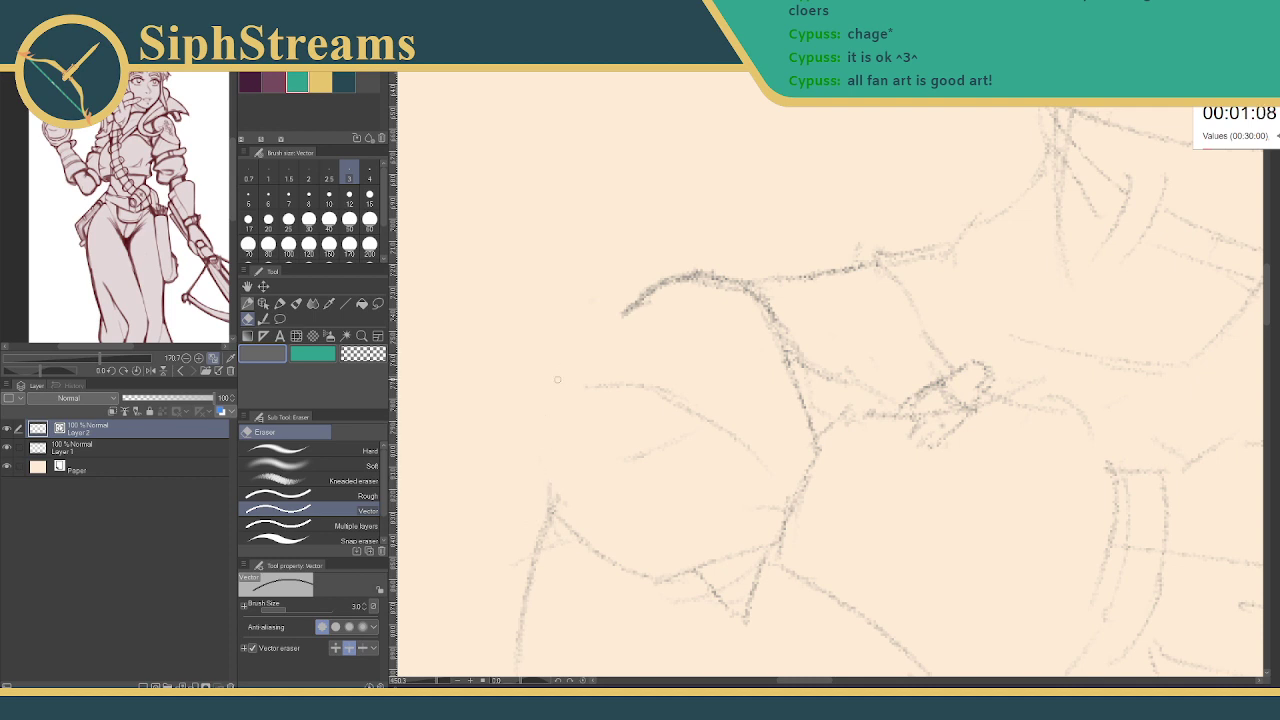
- Erase the leftover outer end of the near shoulder's contour and redraw the sleeve's outer edge from the shoulder's top down to its hem
{"action": "left_click_drag", "start_coordinate": [624, 311], "coordinate": [674, 278]}
{"action": "key", "text": "p"}
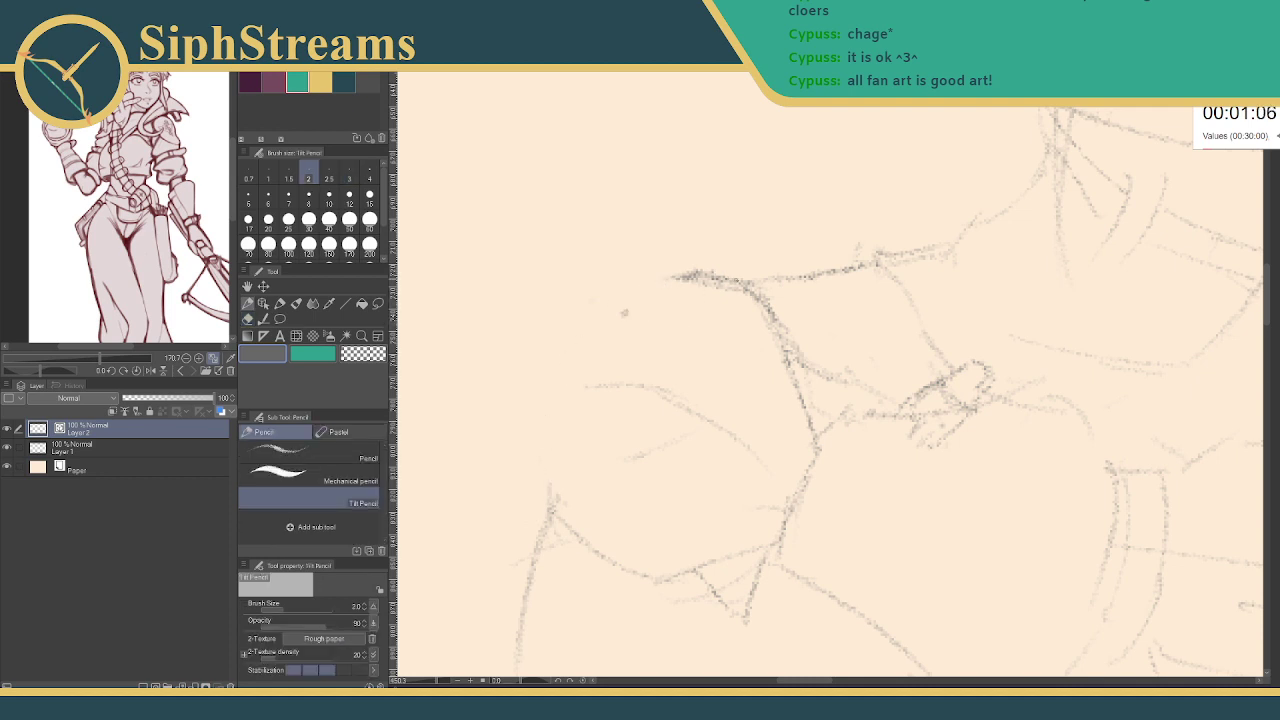
{"action": "left_click_drag", "start_coordinate": [564, 333], "coordinate": [705, 281]}
{"action": "left_click_drag", "start_coordinate": [557, 344], "coordinate": [549, 488]}
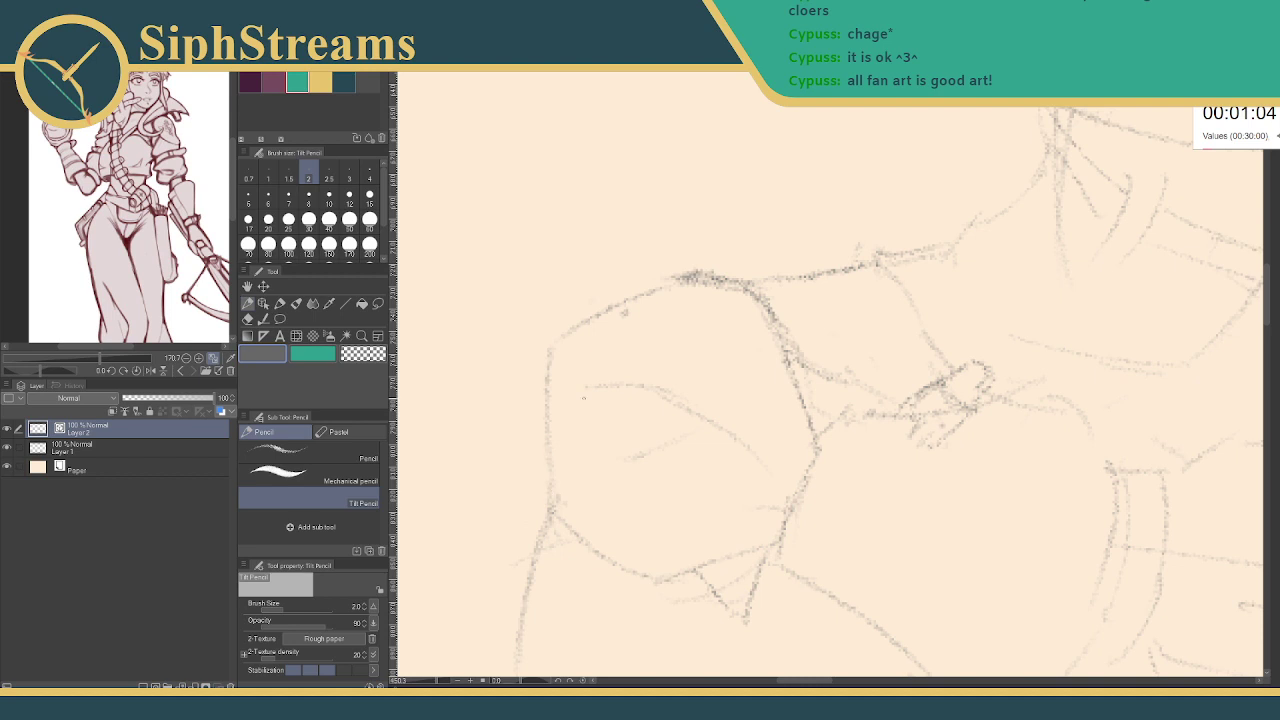
- Redraw the curved fold across the near sleeve and erase the old fold line and stray marks around it
{"action": "left_click_drag", "start_coordinate": [562, 360], "coordinate": [772, 470]}
{"action": "key", "text": "e"}
{"action": "mouse_move", "coordinate": [604, 388]}
{"action": "left_mouse_down"}
{"action": "mouse_move", "coordinate": [666, 448]}
{"action": "mouse_move", "coordinate": [634, 462]}
{"action": "mouse_move", "coordinate": [637, 366]}
{"action": "left_mouse_up"}
{"action": "key", "text": "space"}
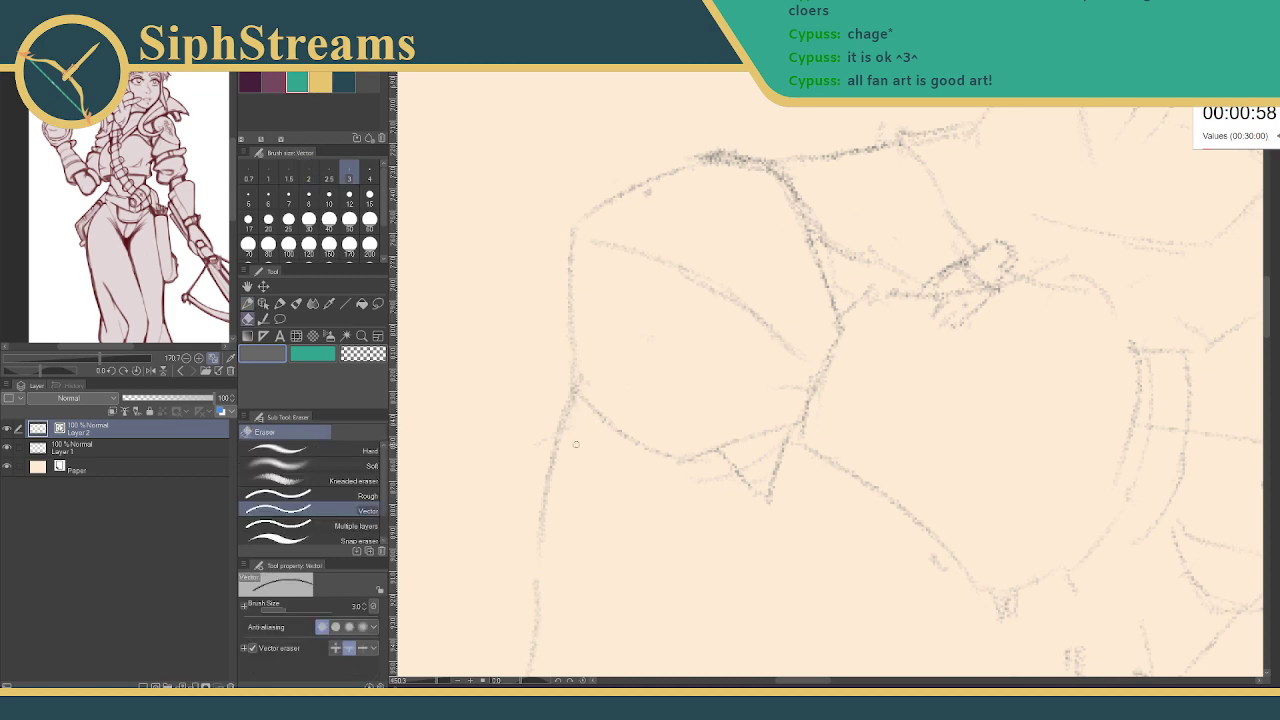
- Erase the stray line above the near forearm's cuff and redraw the cuff's top edge toward the crossbow
{"action": "key", "text": "p"}
{"action": "left_click_drag", "start_coordinate": [508, 465], "coordinate": [833, 389]}
{"action": "key", "text": "e"}
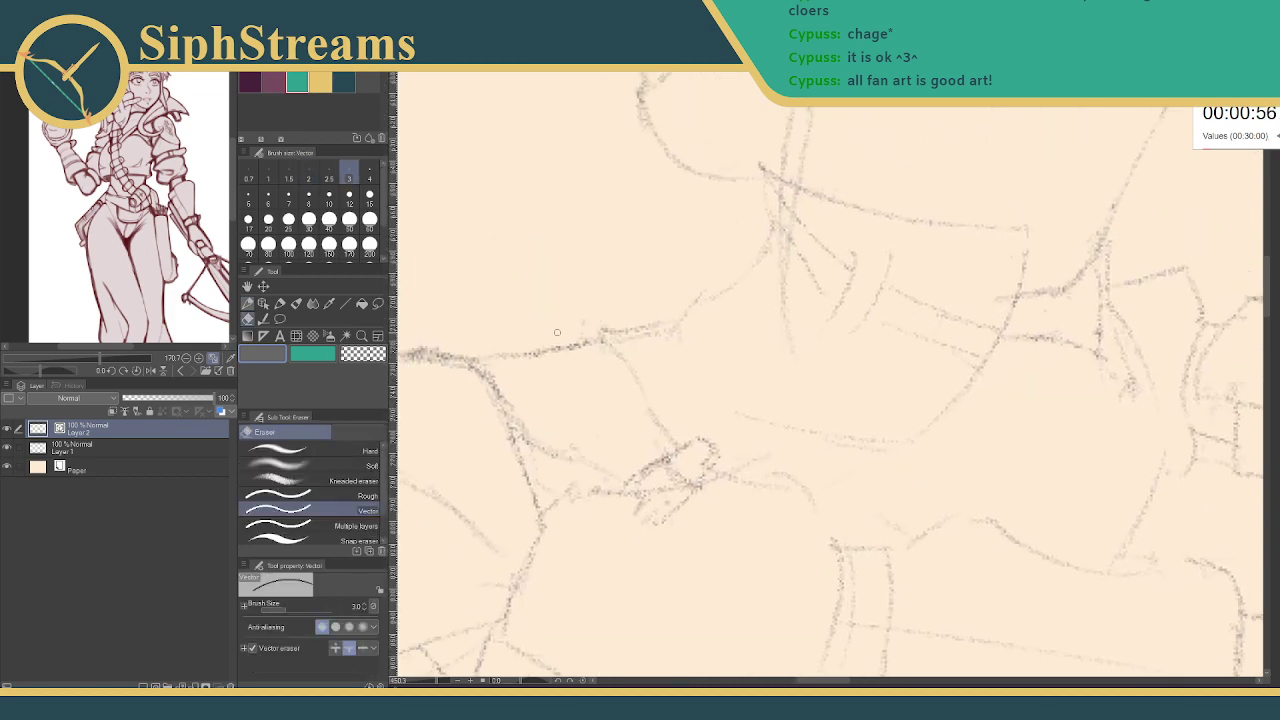
{"action": "mouse_move", "coordinate": [866, 426]}
{"action": "left_mouse_down"}
{"action": "mouse_move", "coordinate": [786, 406]}
{"action": "mouse_move", "coordinate": [596, 297]}
{"action": "left_mouse_up"}
{"action": "key", "text": "e"}
{"action": "key", "text": "p"}
{"action": "left_click_drag", "start_coordinate": [820, 395], "coordinate": [543, 315]}
{"action": "left_click_drag", "start_coordinate": [784, 368], "coordinate": [494, 391]}
{"action": "key", "text": "e"}
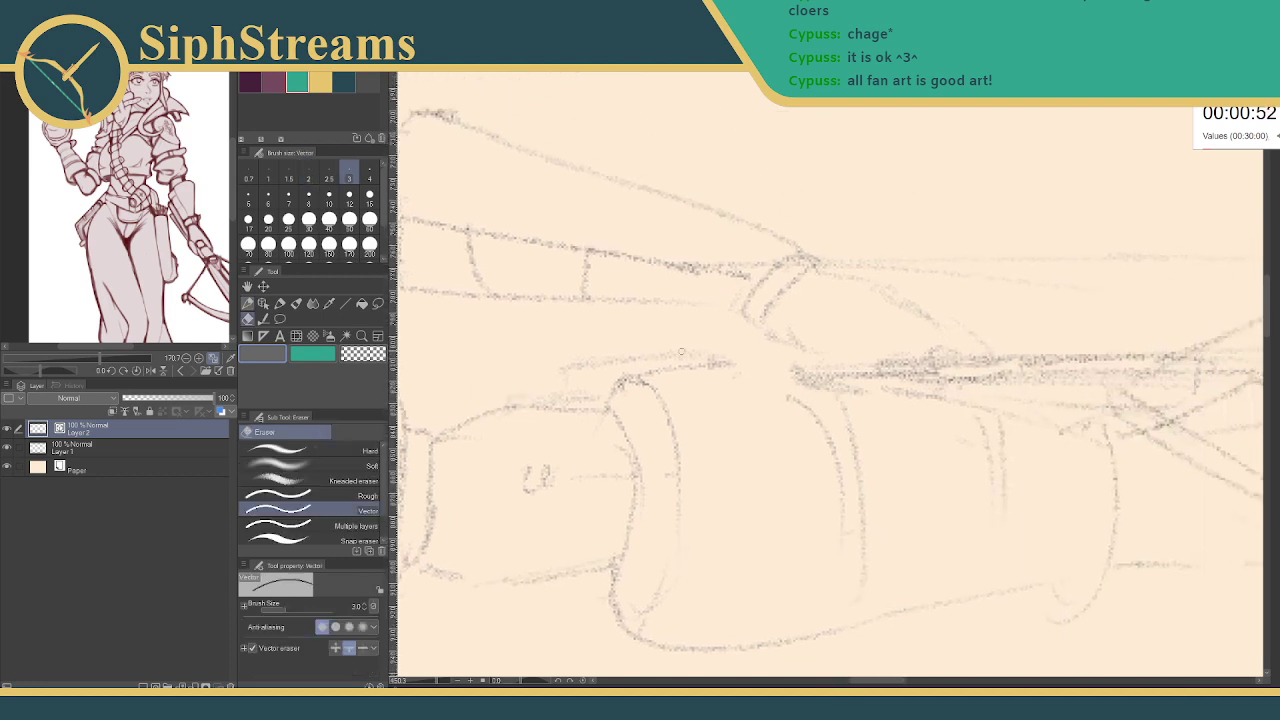
{"action": "mouse_move", "coordinate": [668, 355]}
{"action": "left_mouse_down"}
{"action": "mouse_move", "coordinate": [554, 374]}
{"action": "mouse_move", "coordinate": [778, 366]}
{"action": "mouse_move", "coordinate": [657, 410]}
{"action": "mouse_move", "coordinate": [690, 388]}
{"action": "left_mouse_up"}
{"action": "key", "text": "p"}
{"action": "key", "text": "p"}
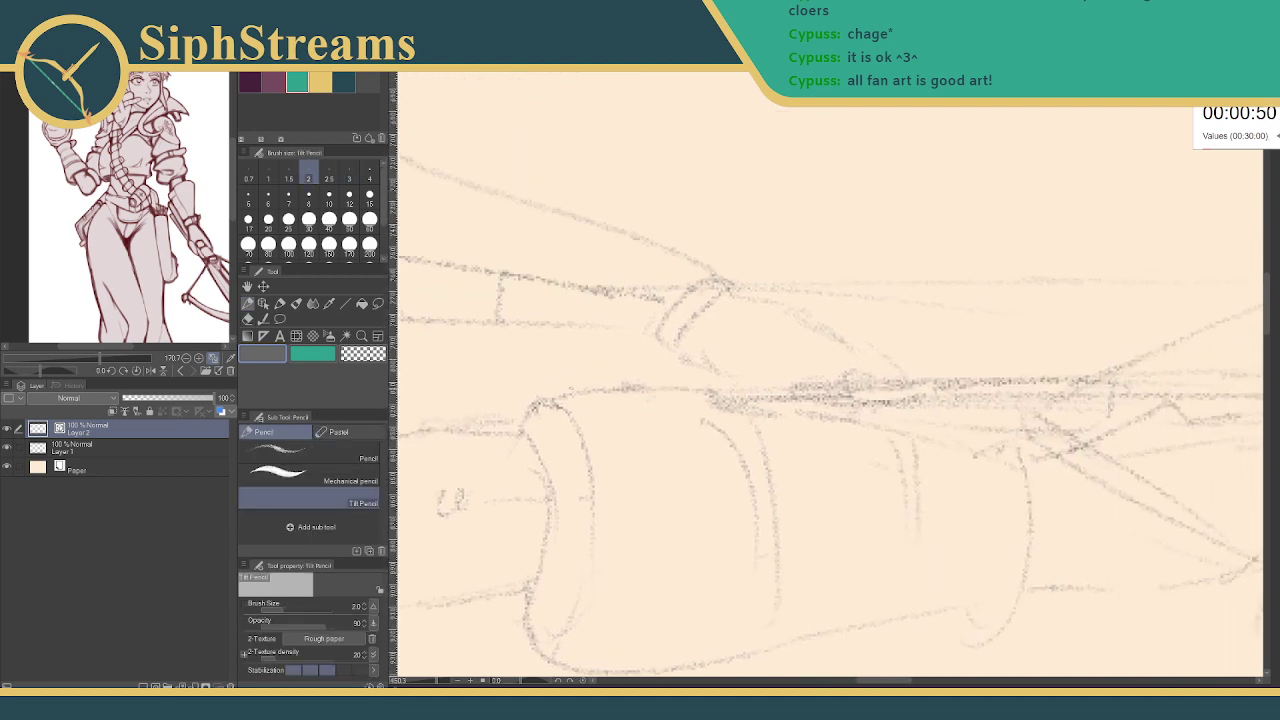
- Extend the crossbow's lower edge line back above the near forearm and close its rear end with a short vertical line
{"action": "left_click_drag", "start_coordinate": [422, 398], "coordinate": [813, 389]}
{"action": "mouse_move", "coordinate": [972, 381]}
{"action": "left_mouse_down"}
{"action": "mouse_move", "coordinate": [718, 386]}
{"action": "mouse_move", "coordinate": [827, 388]}
{"action": "mouse_move", "coordinate": [753, 383]}
{"action": "mouse_move", "coordinate": [764, 430]}
{"action": "left_mouse_up"}
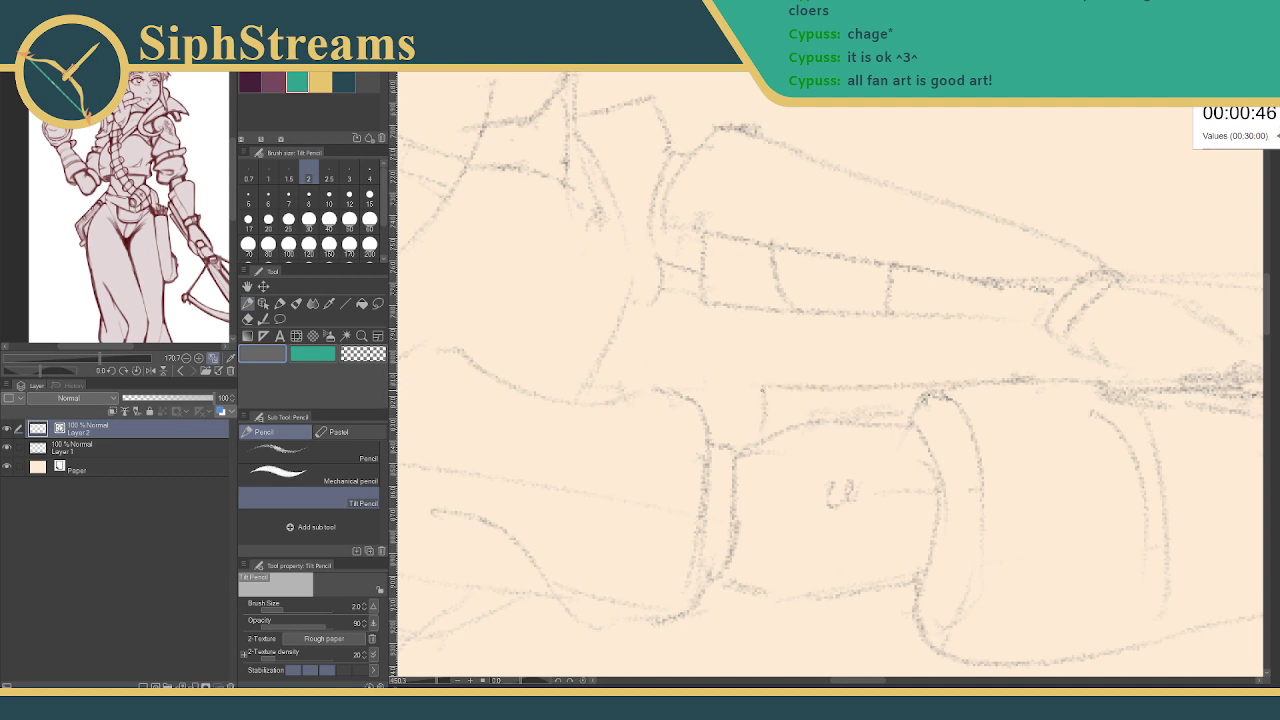
{"action": "left_click_drag", "start_coordinate": [762, 385], "coordinate": [764, 418]}
- Erase part of the overlapping lines along the crossbow just in front of the far hand
{"action": "mouse_move", "coordinate": [1105, 400]}
{"action": "left_mouse_down"}
{"action": "mouse_move", "coordinate": [814, 460]}
{"action": "mouse_move", "coordinate": [650, 422]}
{"action": "mouse_move", "coordinate": [632, 445]}
{"action": "left_mouse_up"}
{"action": "key", "text": "e"}
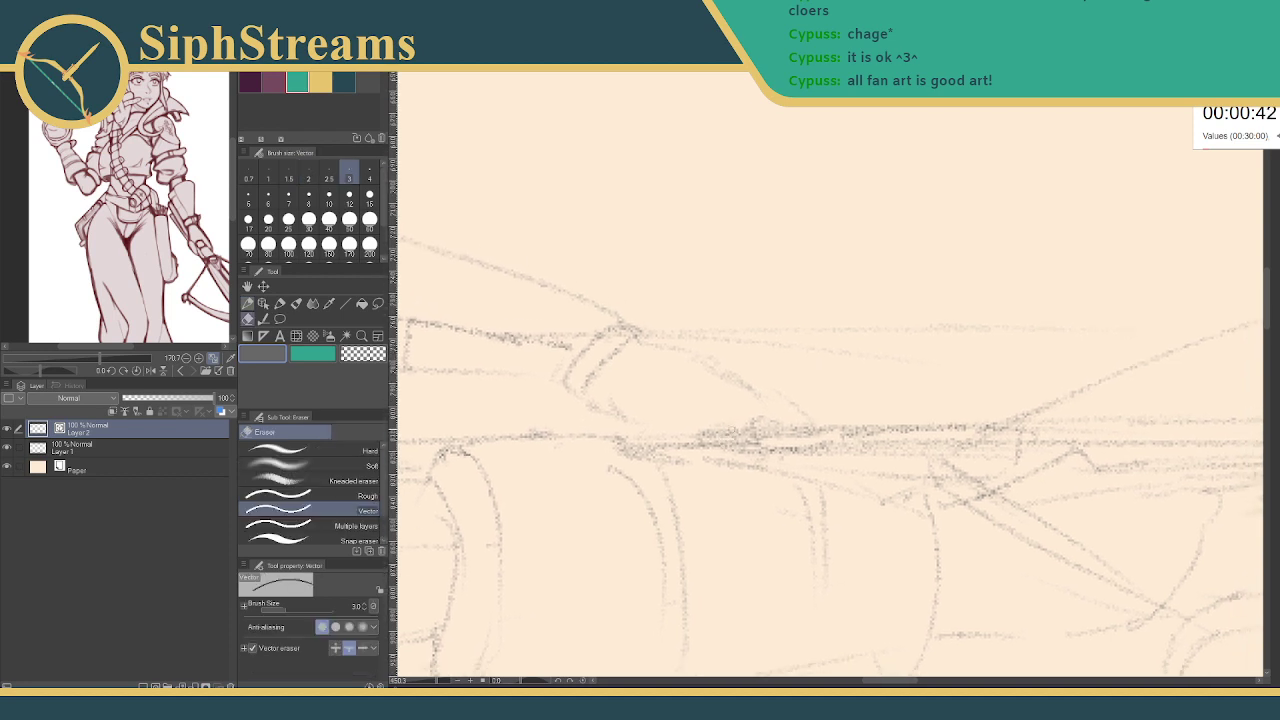
{"action": "left_click_drag", "start_coordinate": [733, 429], "coordinate": [712, 432]}
{"action": "left_click_drag", "start_coordinate": [807, 388], "coordinate": [723, 314]}
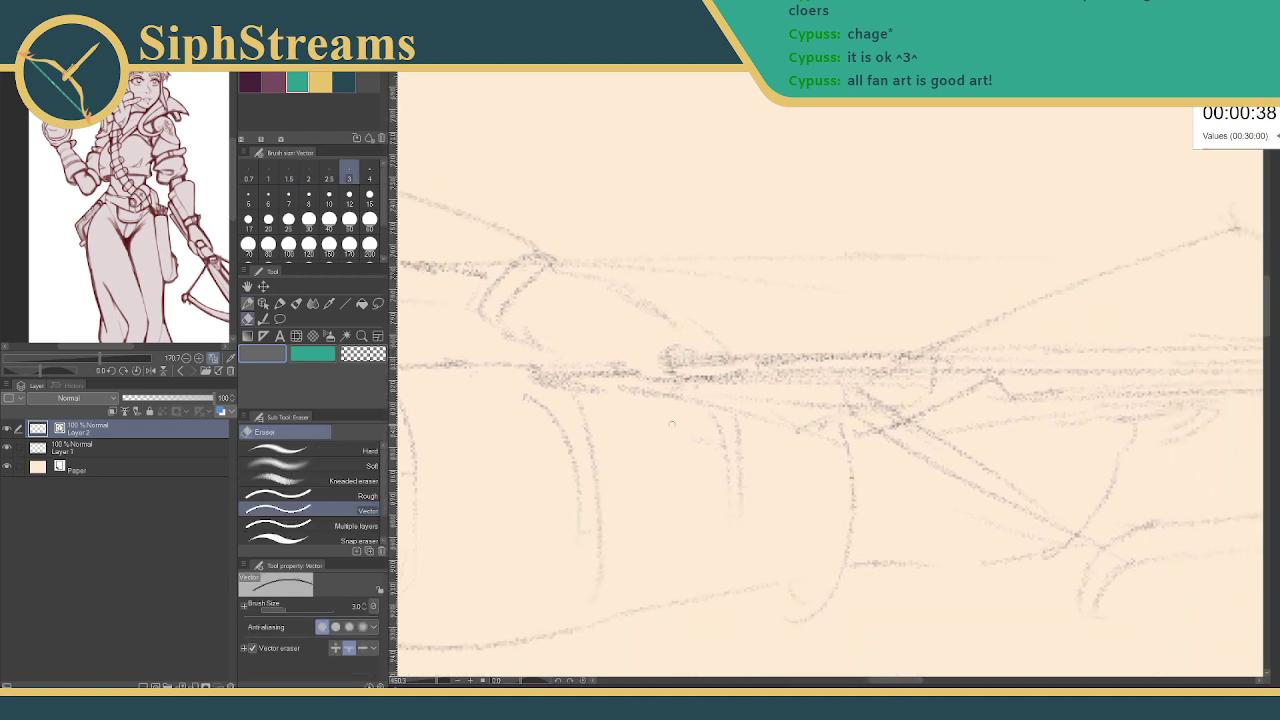
- Lasso the front lower leg and boot, enlarge them slightly, shift them up under the knee and deselect
{"action": "left_click_drag", "start_coordinate": [436, 681], "coordinate": [426, 683]}
{"action": "mouse_move", "coordinate": [527, 535]}
{"action": "left_mouse_down"}
{"action": "mouse_move", "coordinate": [611, 437]}
{"action": "mouse_move", "coordinate": [593, 481]}
{"action": "left_mouse_up"}
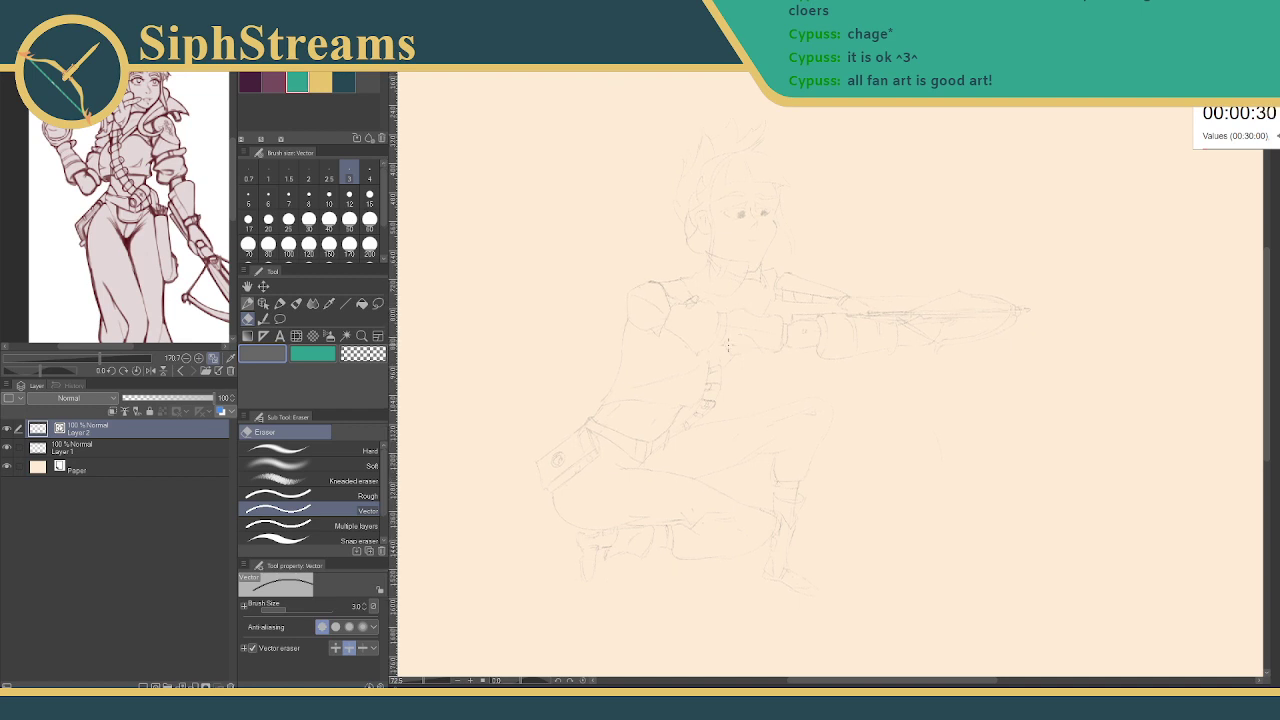
{"action": "mouse_move", "coordinate": [786, 345]}
{"action": "left_mouse_down"}
{"action": "mouse_move", "coordinate": [769, 380]}
{"action": "mouse_move", "coordinate": [779, 253]}
{"action": "left_mouse_up"}
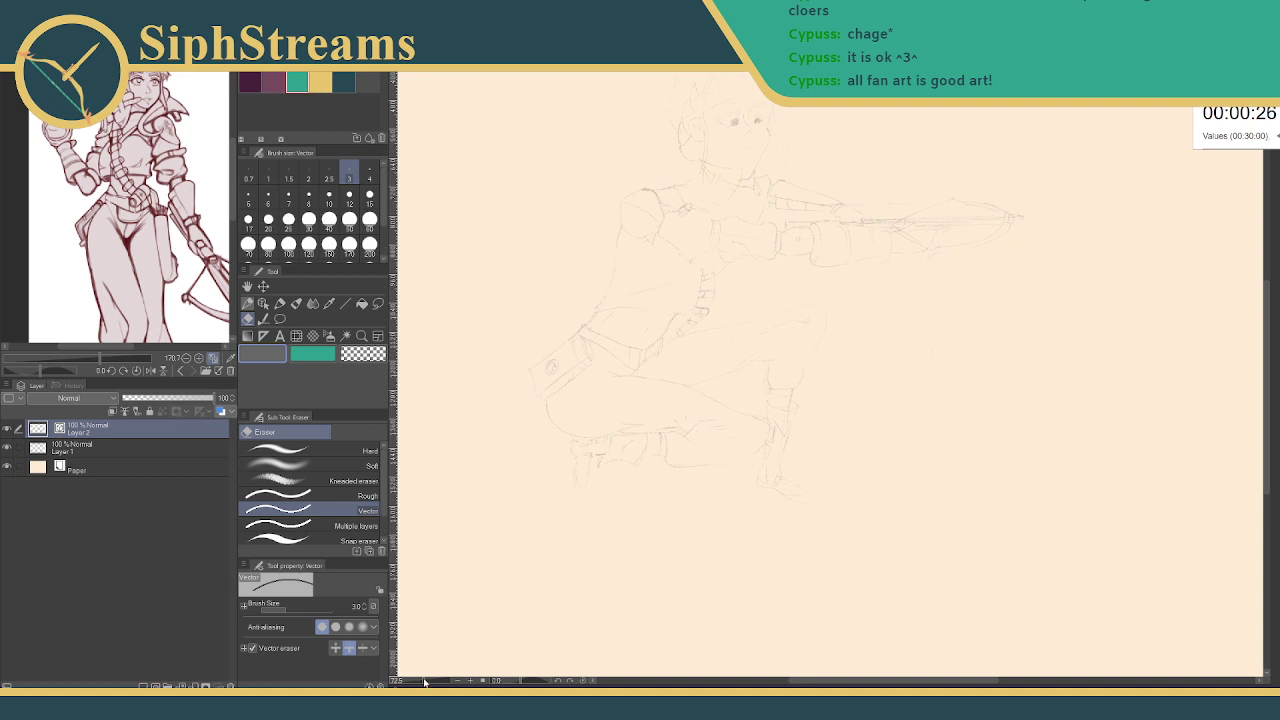
{"action": "scroll", "coordinate": [424, 682], "scroll_direction": "up", "scroll_amount": 5}
{"action": "left_click", "coordinate": [378, 305]}
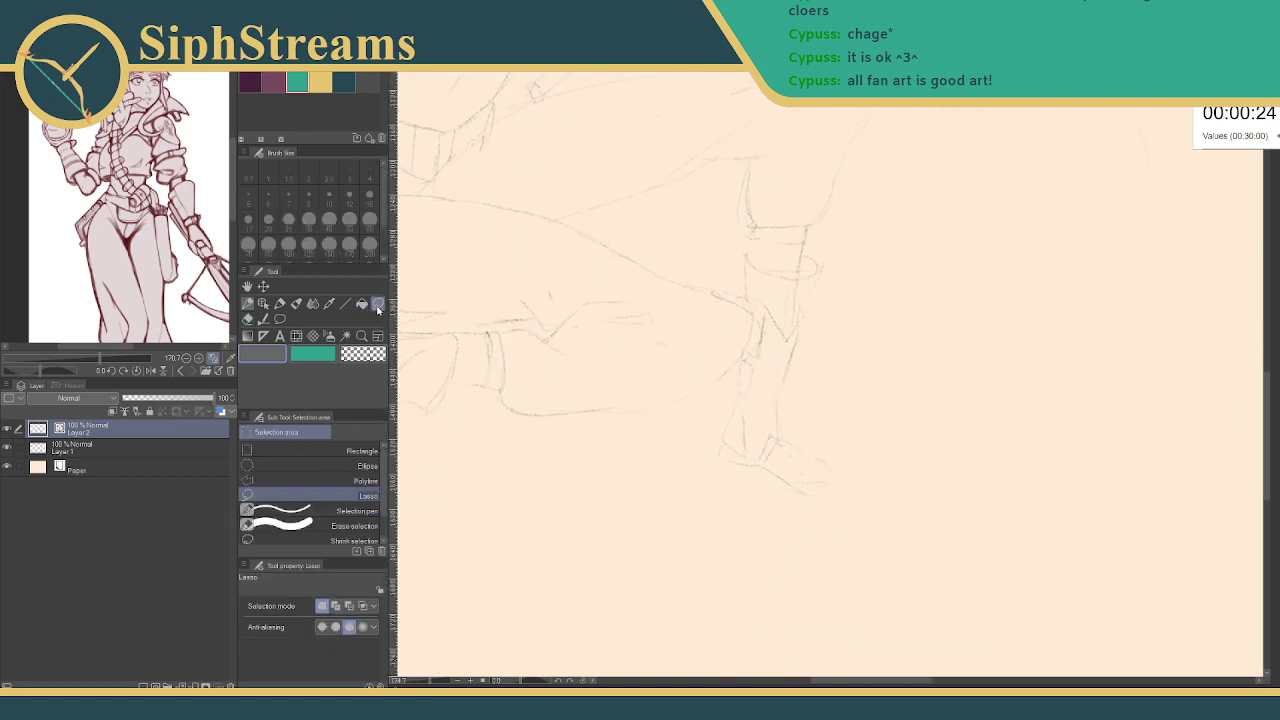
{"action": "mouse_move", "coordinate": [834, 246]}
{"action": "left_mouse_down"}
{"action": "mouse_move", "coordinate": [758, 241]}
{"action": "mouse_move", "coordinate": [730, 272]}
{"action": "mouse_move", "coordinate": [757, 321]}
{"action": "mouse_move", "coordinate": [704, 430]}
{"action": "mouse_move", "coordinate": [805, 550]}
{"action": "mouse_move", "coordinate": [960, 438]}
{"action": "mouse_move", "coordinate": [874, 258]}
{"action": "left_mouse_up"}
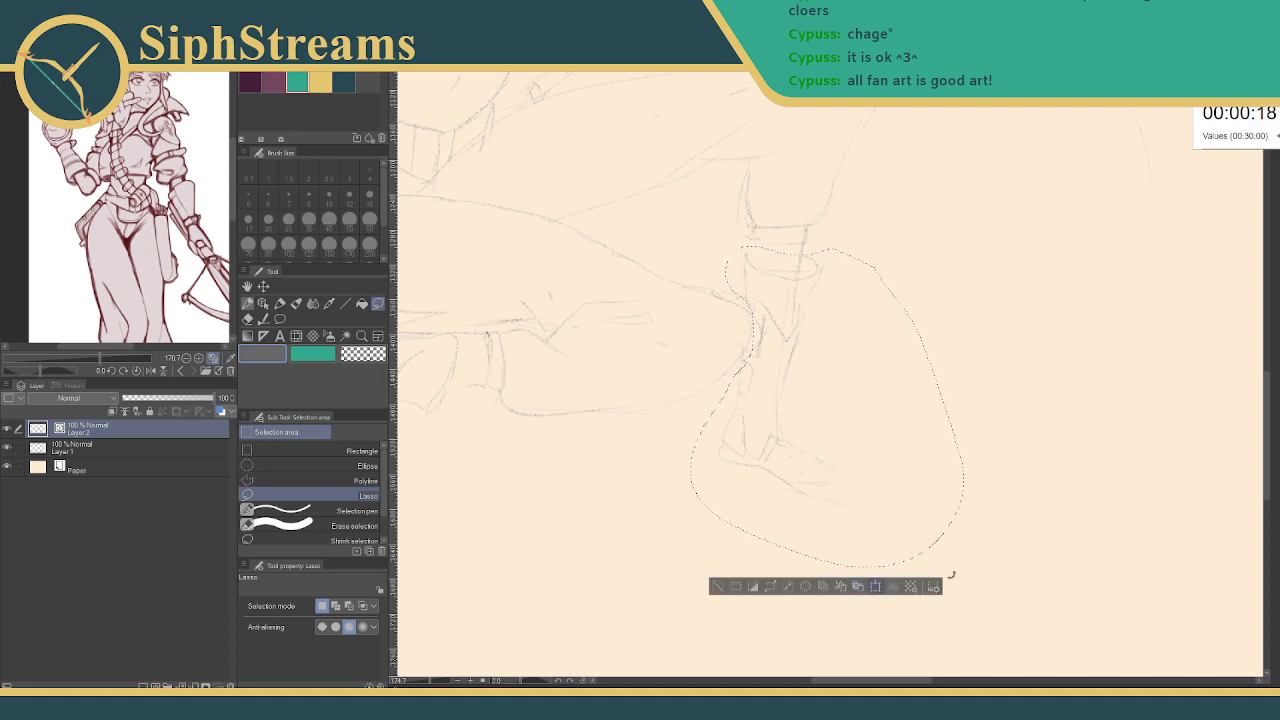
{"action": "key", "text": "ctrl+t"}
{"action": "mouse_move", "coordinate": [962, 567]}
{"action": "left_mouse_down"}
{"action": "mouse_move", "coordinate": [997, 597]}
{"action": "mouse_move", "coordinate": [986, 602]}
{"action": "left_mouse_up"}
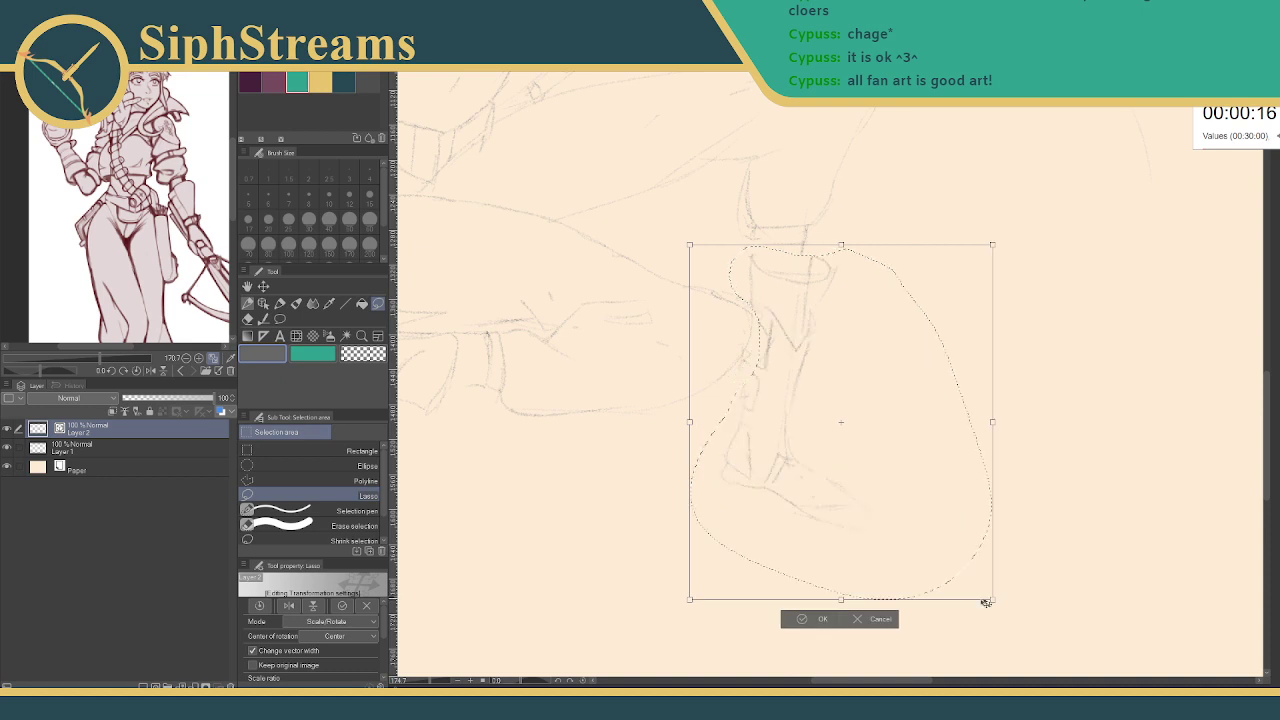
{"action": "left_click_drag", "start_coordinate": [779, 483], "coordinate": [777, 474]}
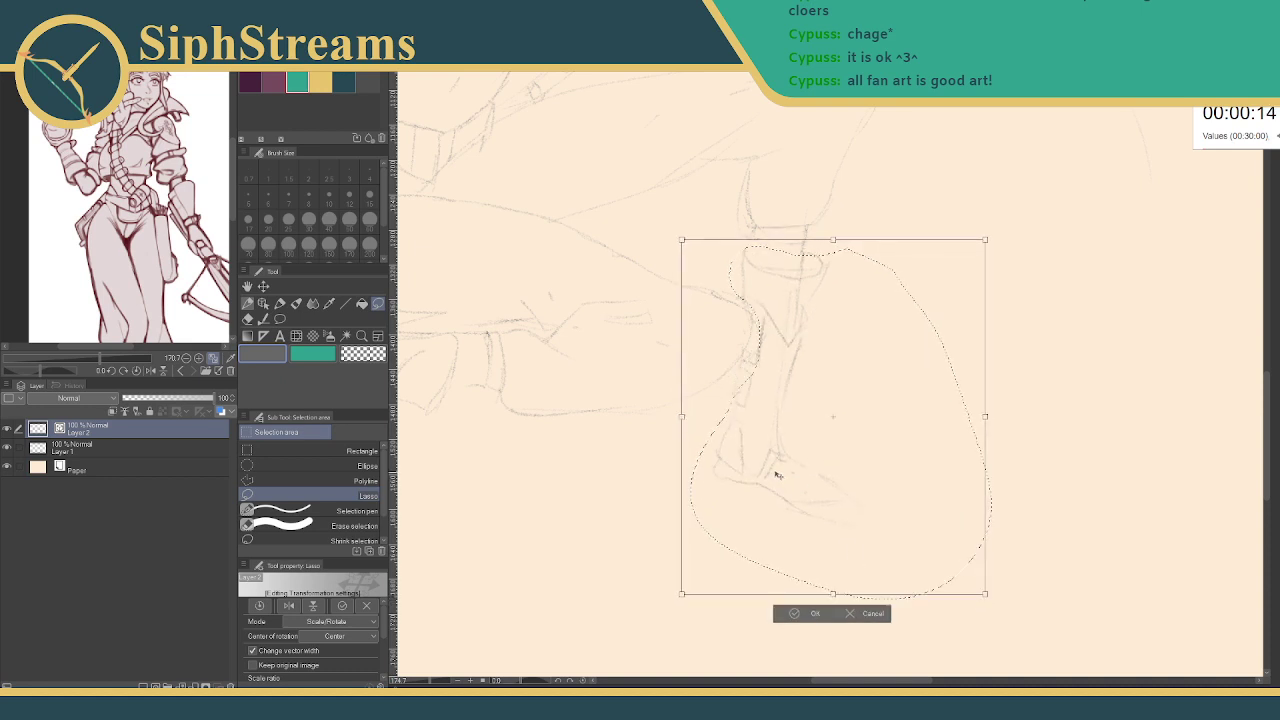
{"action": "left_click_drag", "start_coordinate": [986, 594], "coordinate": [994, 605]}
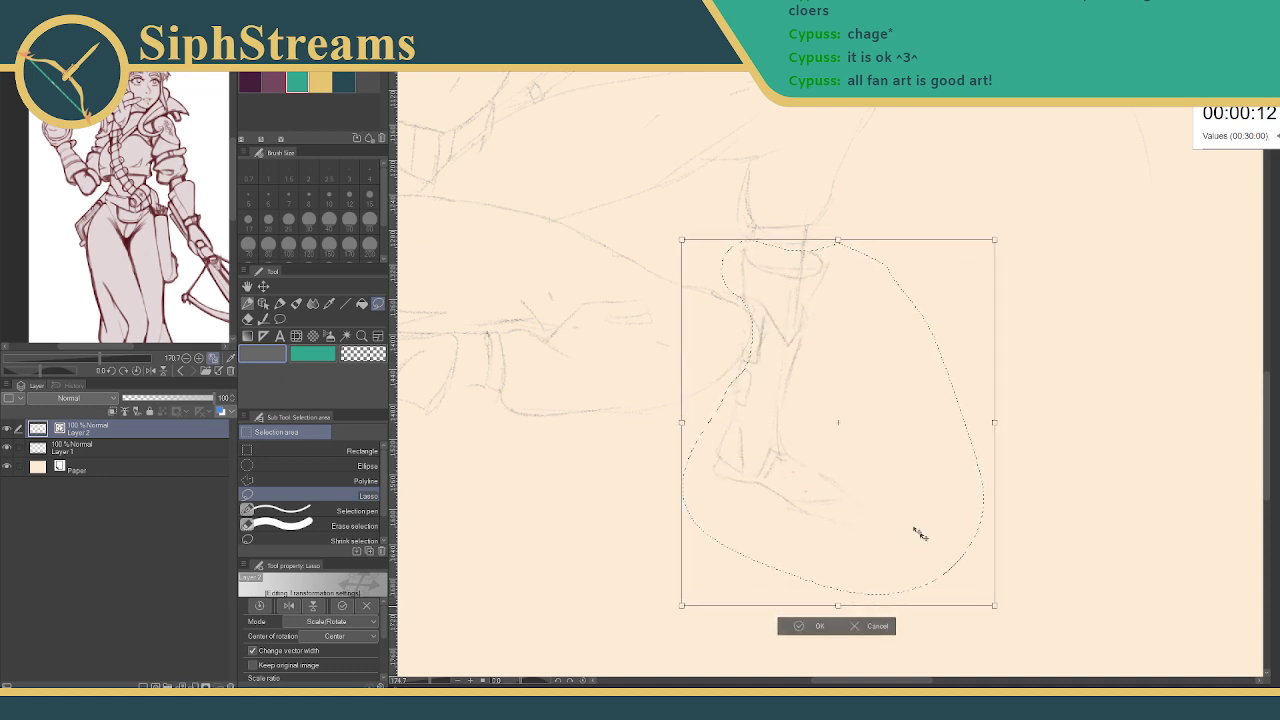
{"action": "mouse_move", "coordinate": [761, 392]}
{"action": "left_mouse_down"}
{"action": "mouse_move", "coordinate": [751, 375]}
{"action": "mouse_move", "coordinate": [758, 385]}
{"action": "left_mouse_up"}
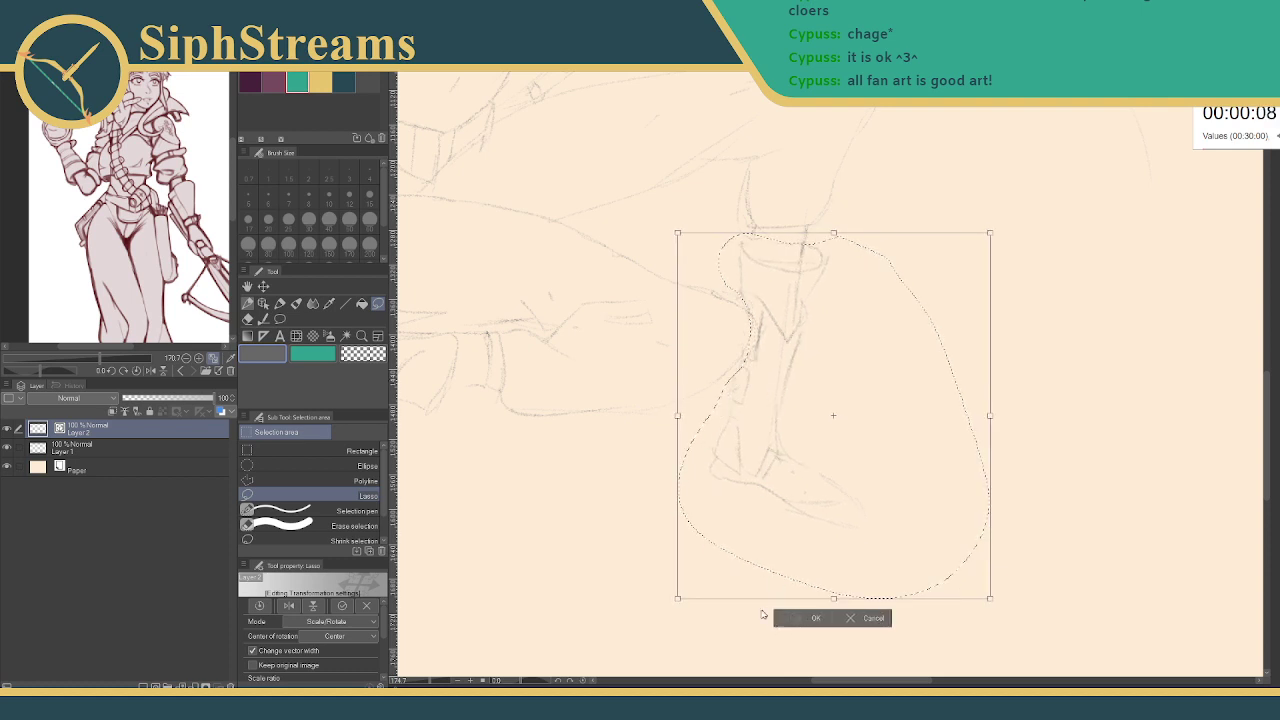
{"action": "key", "text": "Return"}
{"action": "left_click", "coordinate": [723, 620]}
{"action": "mouse_move", "coordinate": [652, 550]}
{"action": "left_mouse_down"}
{"action": "mouse_move", "coordinate": [743, 500]}
{"action": "mouse_move", "coordinate": [870, 570]}
{"action": "left_mouse_up"}
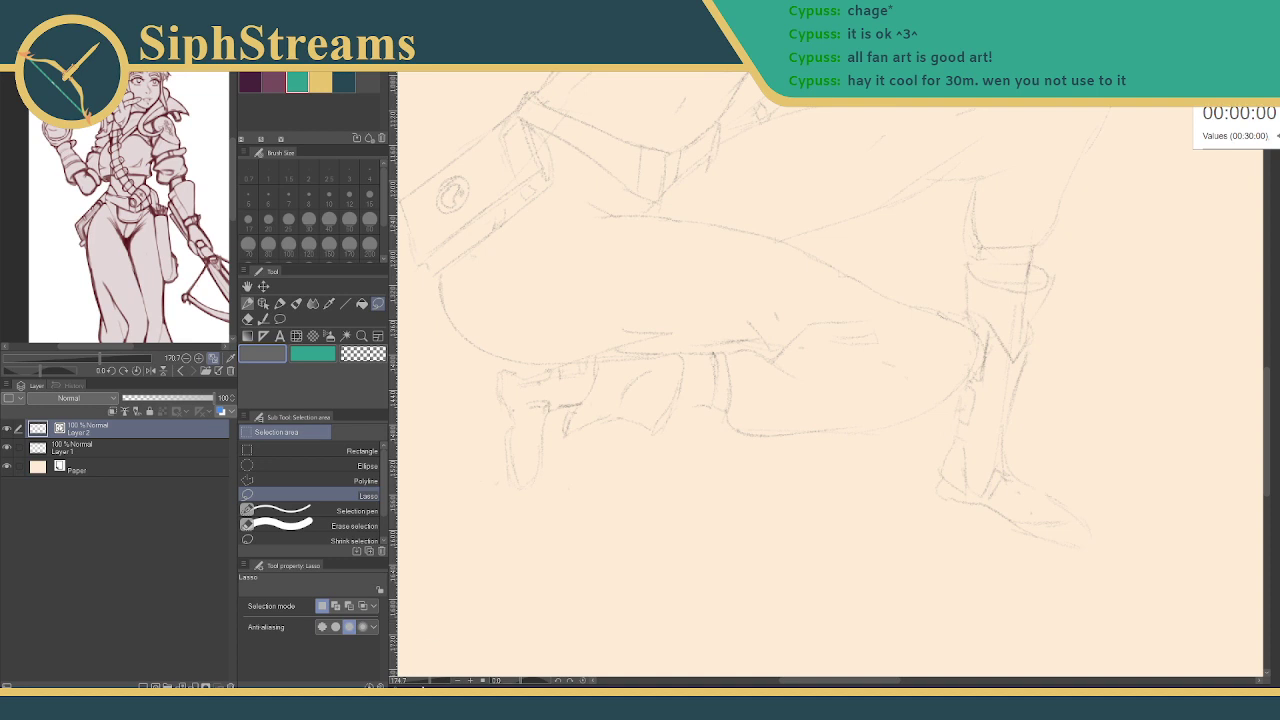
{"action": "left_click_drag", "start_coordinate": [429, 682], "coordinate": [425, 683]}
{"action": "left_click_drag", "start_coordinate": [616, 464], "coordinate": [537, 511]}
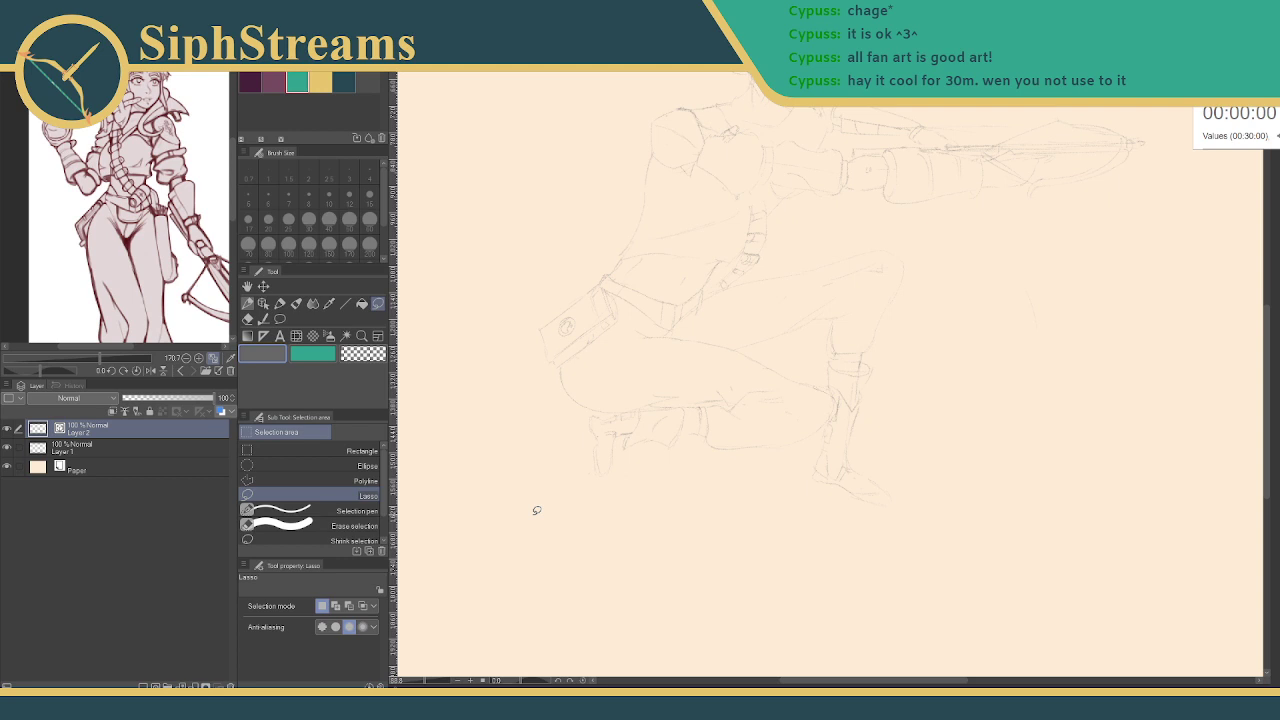
{"action": "mouse_move", "coordinate": [858, 325]}
{"action": "left_mouse_down"}
{"action": "mouse_move", "coordinate": [766, 451]}
{"action": "mouse_move", "coordinate": [775, 483]}
{"action": "mouse_move", "coordinate": [772, 464]}
{"action": "left_mouse_up"}
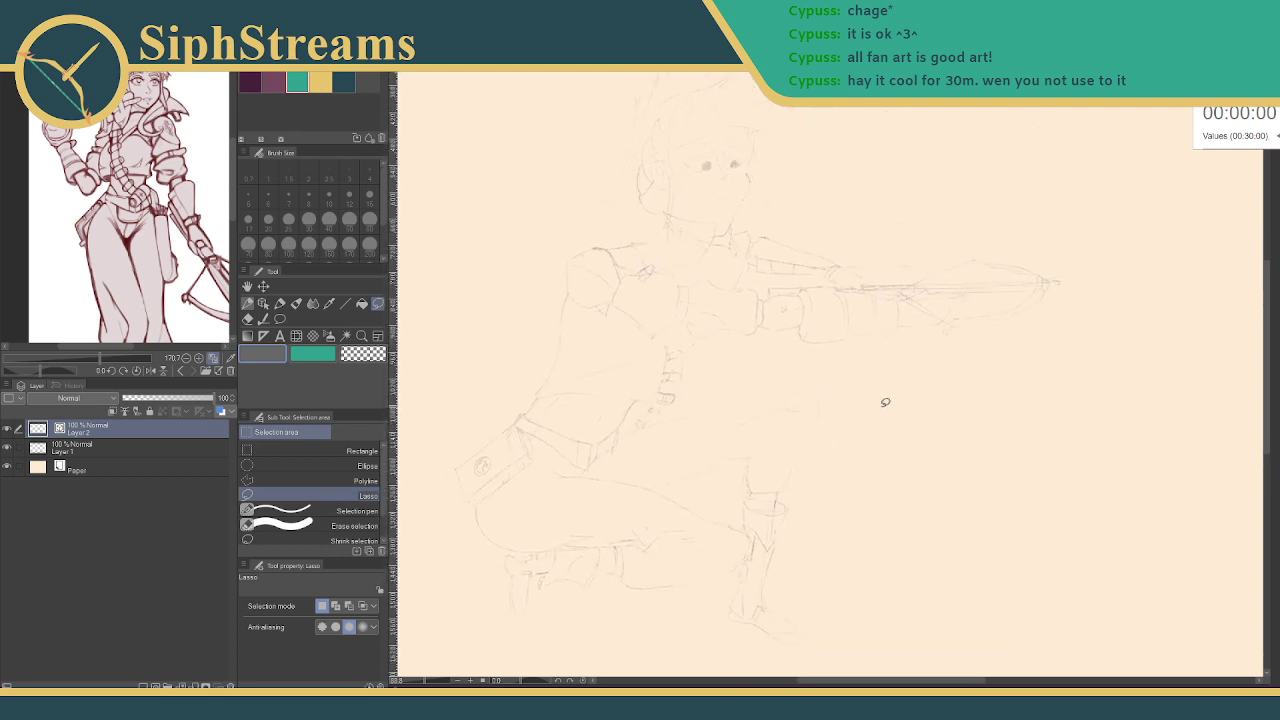
{"action": "left_click_drag", "start_coordinate": [883, 409], "coordinate": [789, 414]}
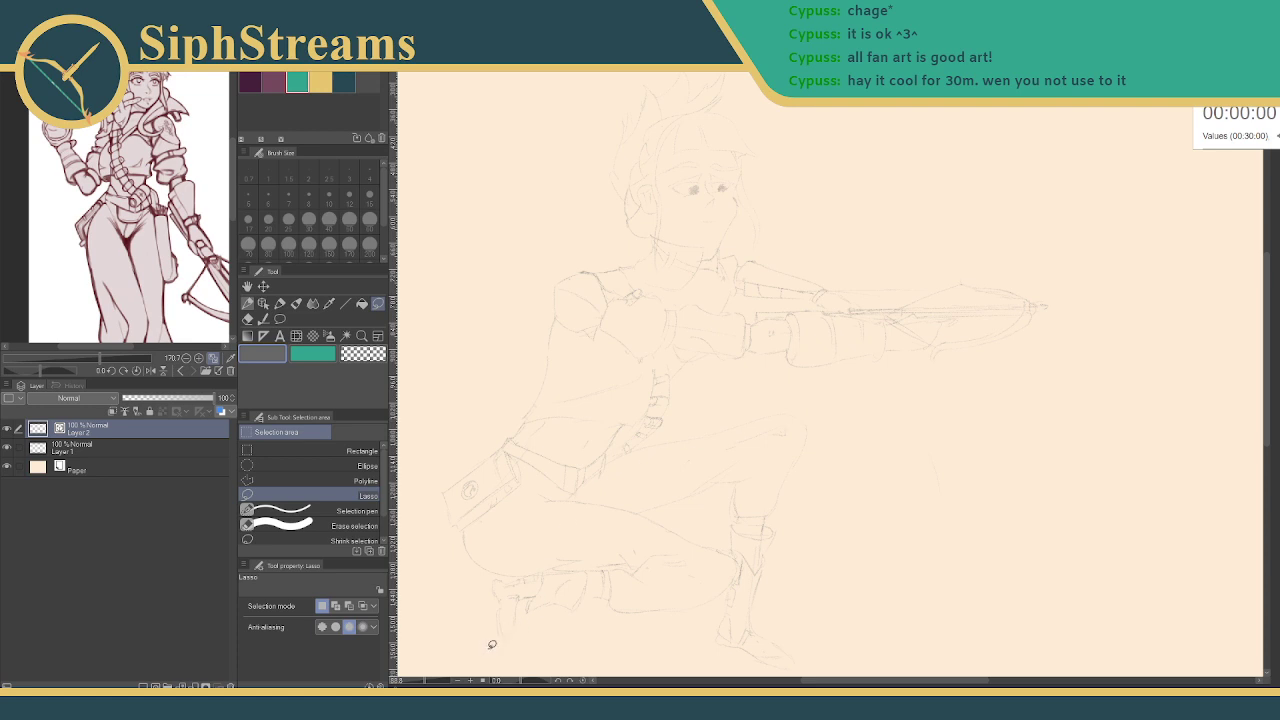
{"action": "left_click", "coordinate": [428, 686]}
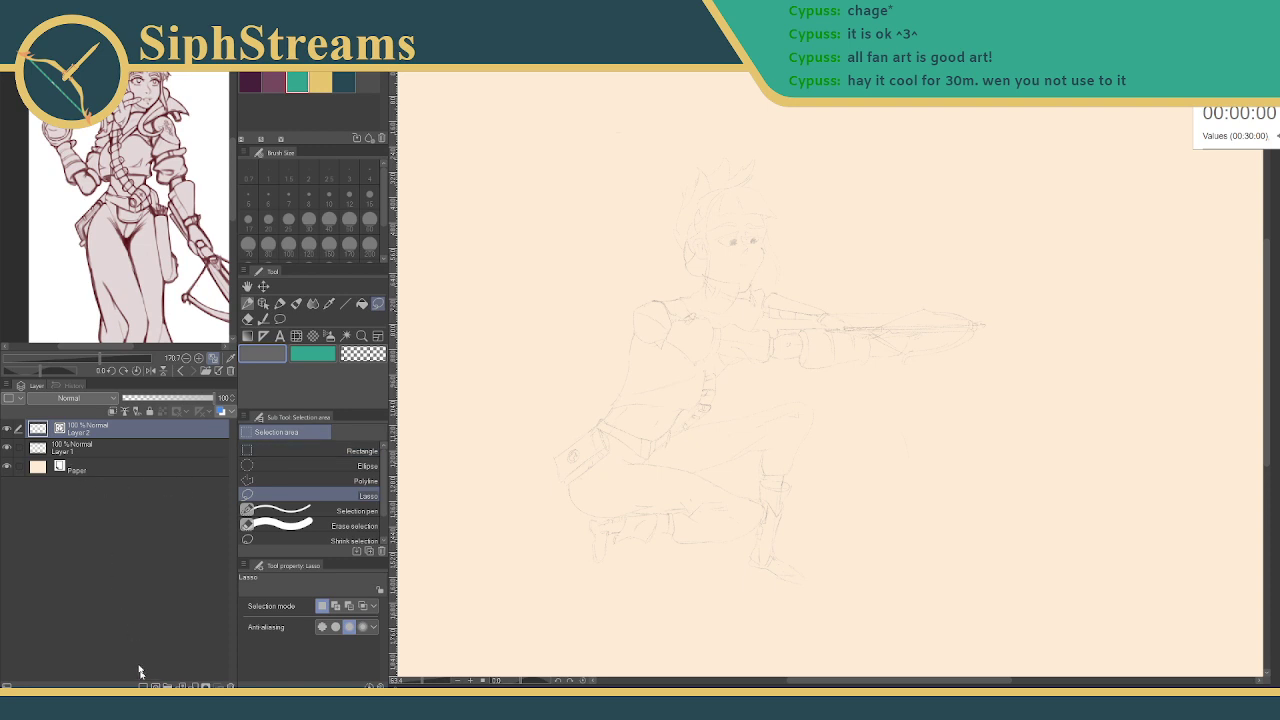
- Move Layer 1 above Layer 2, clip it to the sketch and recolour the lines dark purple with the Milli pen at size 2000
{"action": "left_click_drag", "start_coordinate": [83, 453], "coordinate": [100, 430]}
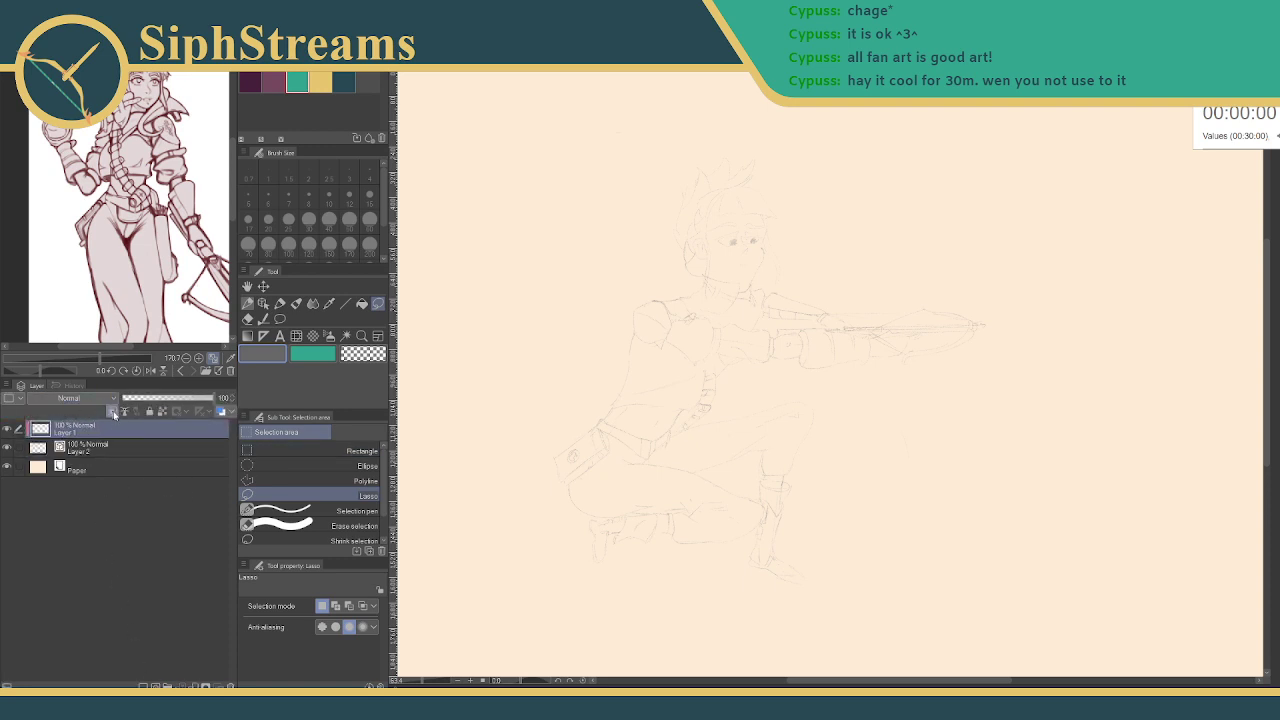
{"action": "left_click", "coordinate": [281, 306]}
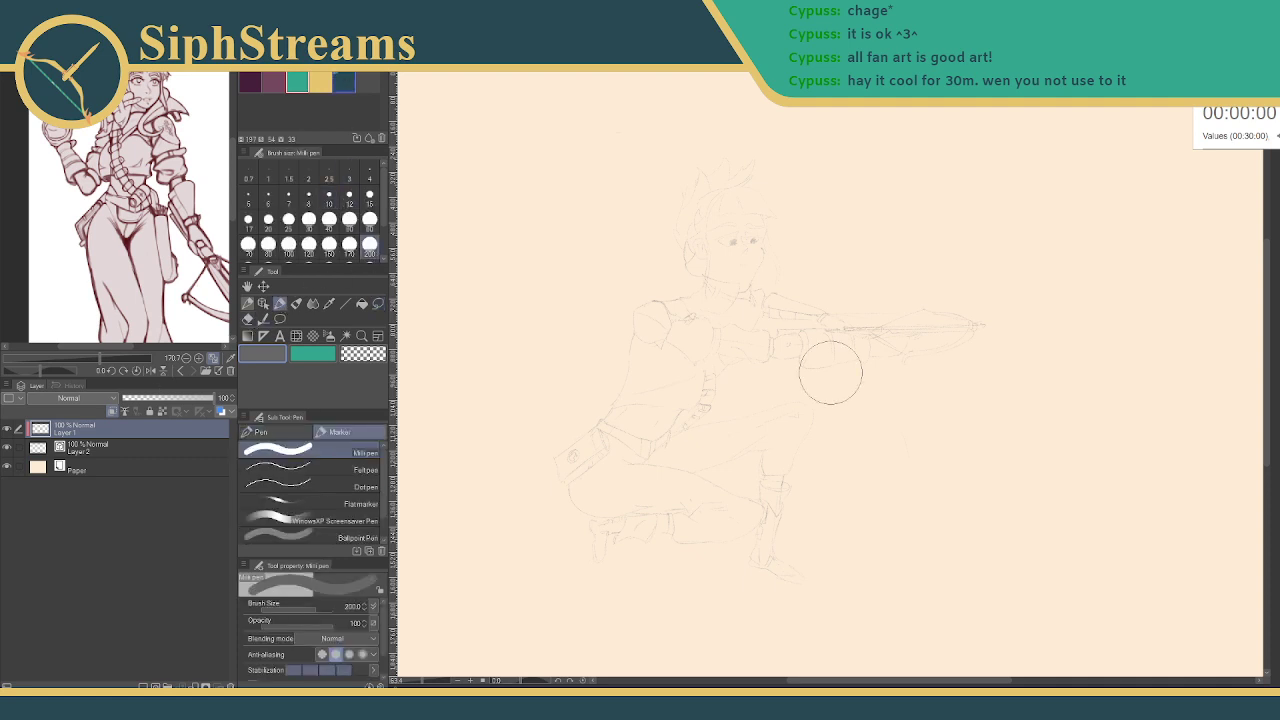
{"action": "left_click", "coordinate": [249, 82]}
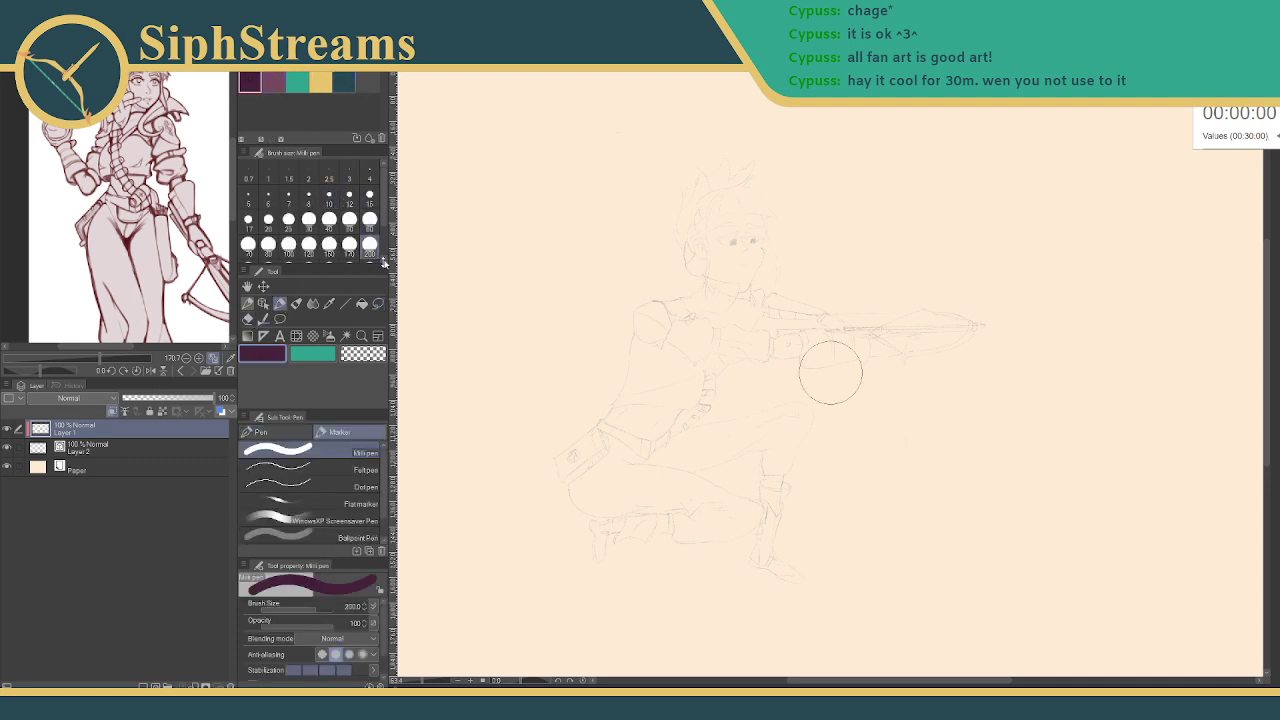
{"action": "scroll", "coordinate": [382, 217], "scroll_direction": "down", "scroll_amount": 2}
{"action": "left_click", "coordinate": [329, 247]}
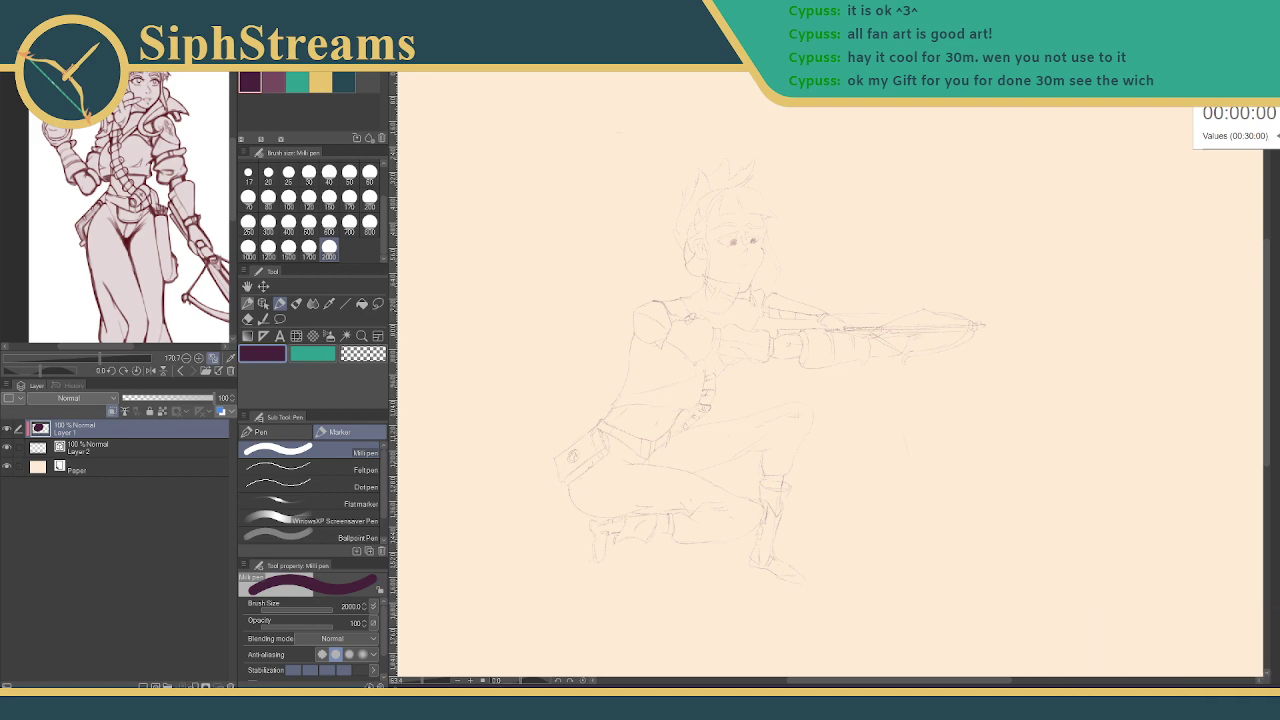
- Switch to Discord and look through the artwork posted in the share-your-art channel
{"action": "left_click_drag", "start_coordinate": [1279, 72], "coordinate": [656, 72]}
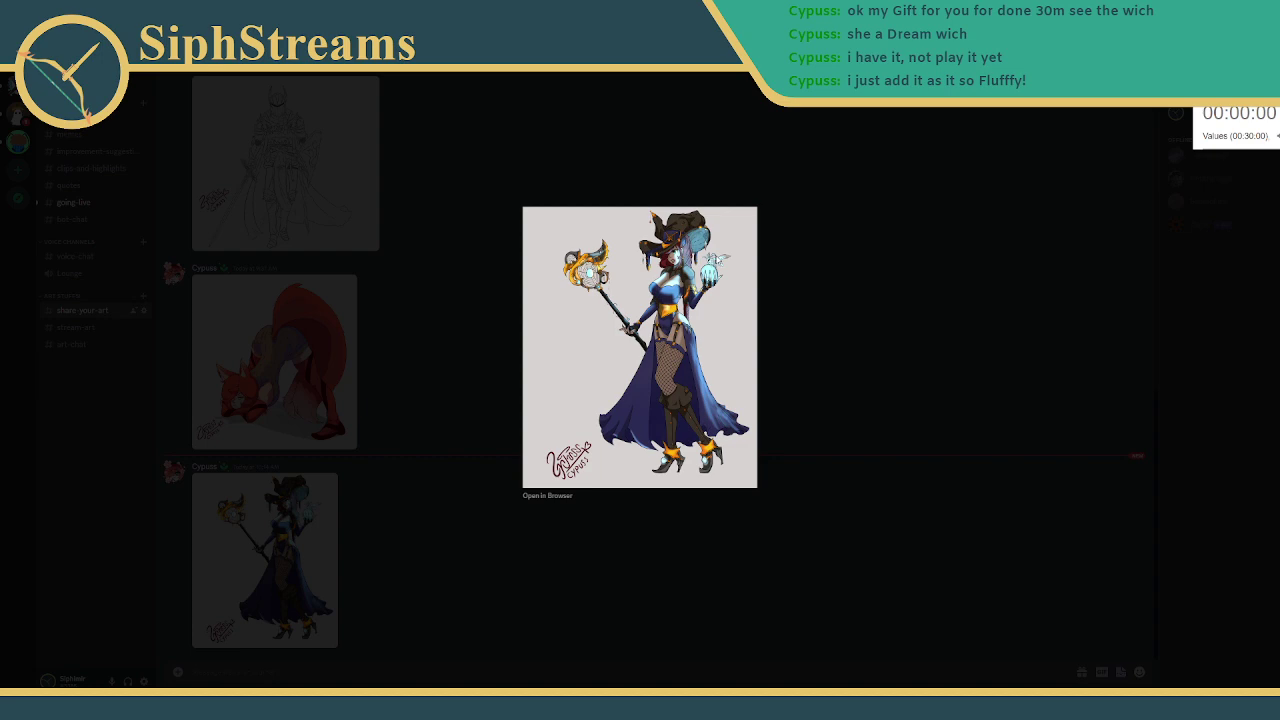
{"action": "left_click", "coordinate": [865, 254]}
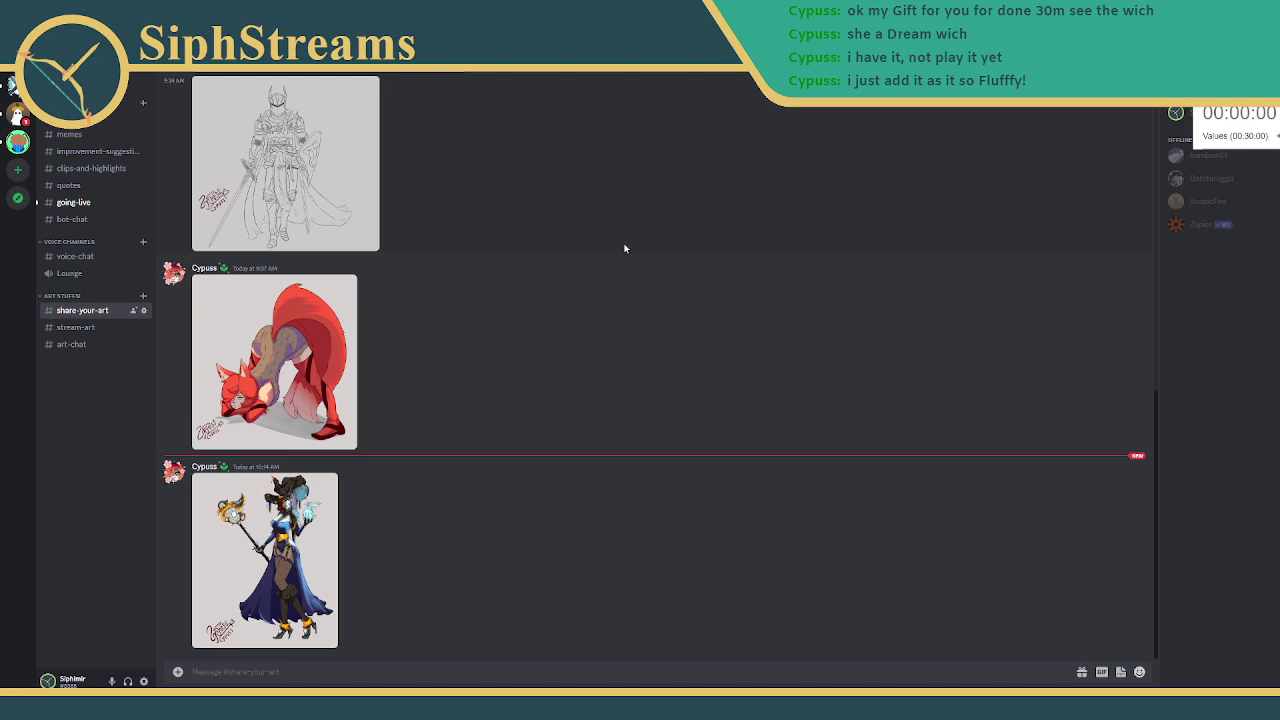
{"action": "scroll", "coordinate": [677, 300], "scroll_direction": "up", "scroll_amount": 5}
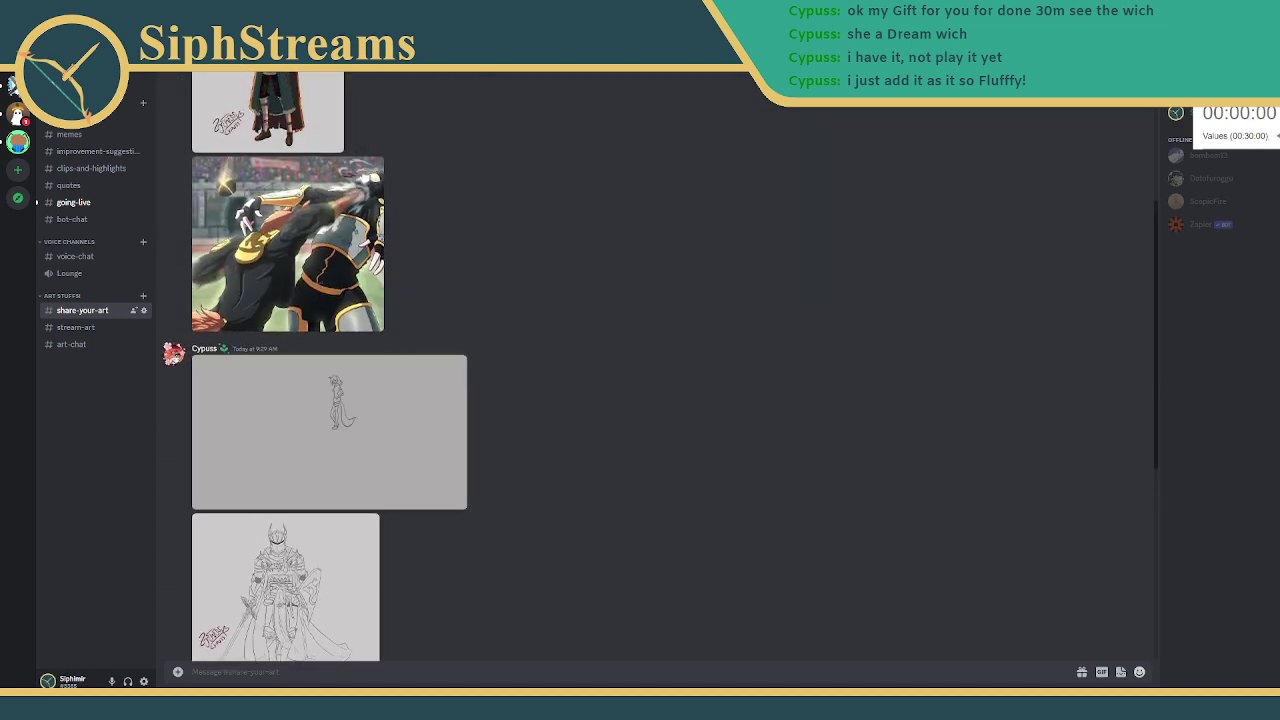
{"action": "mouse_move", "coordinate": [800, 8]}
{"action": "left_mouse_down"}
{"action": "mouse_move", "coordinate": [1030, 270]}
{"action": "mouse_move", "coordinate": [1279, 400]}
{"action": "left_mouse_up"}
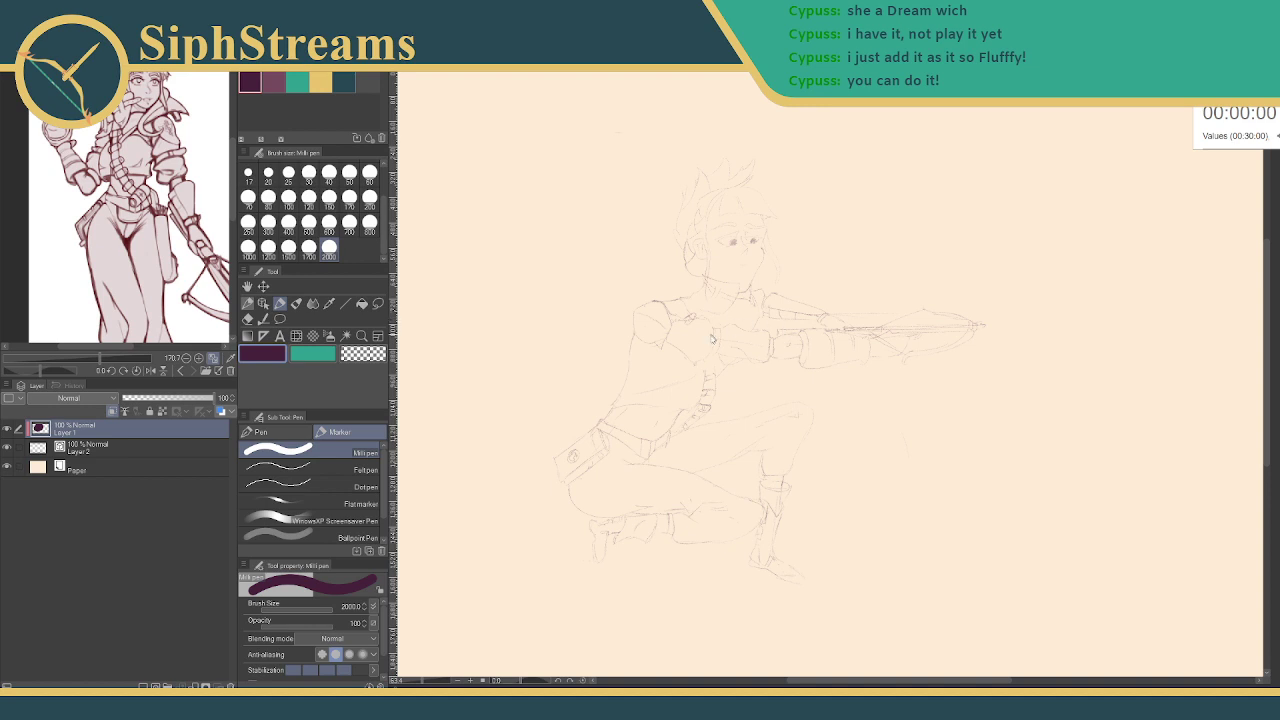
- On Layer 2, draw a long rising arc with a small hook at its lower end beside the front knee, using the Tilt Pencil in teal
{"action": "right_click", "coordinate": [837, 379]}
{"action": "left_click", "coordinate": [773, 371]}
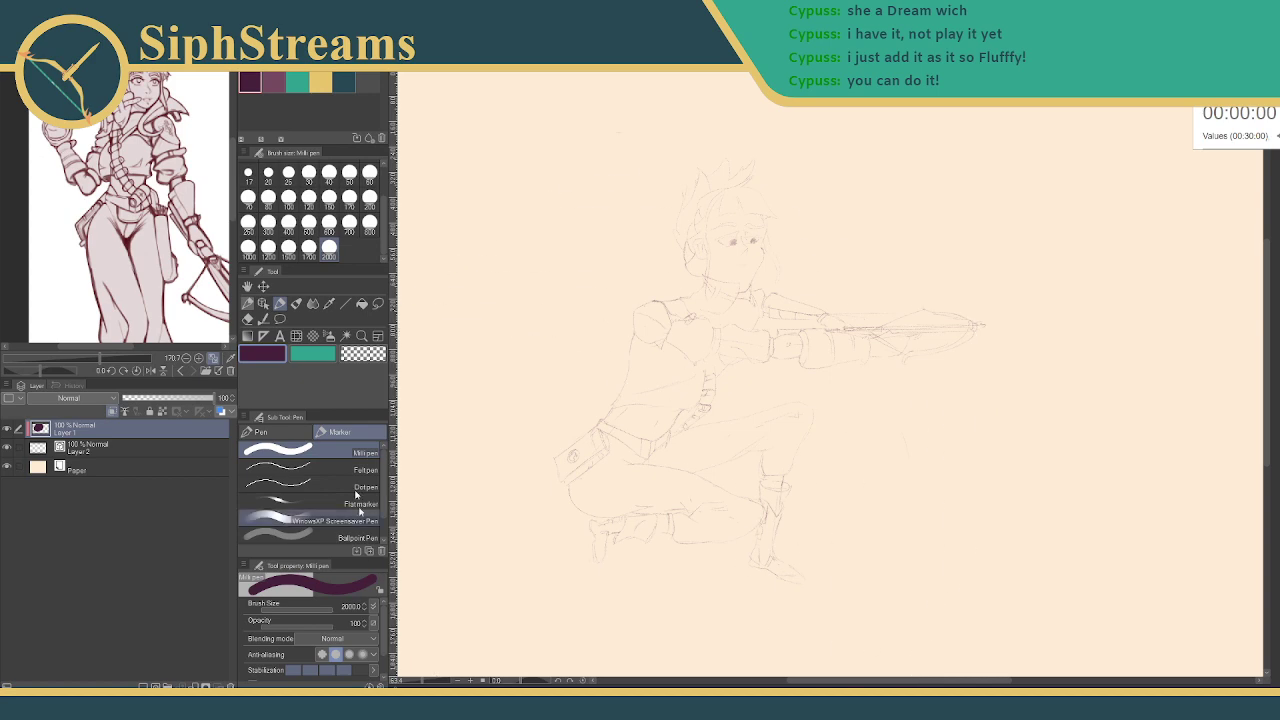
{"action": "left_click", "coordinate": [247, 303]}
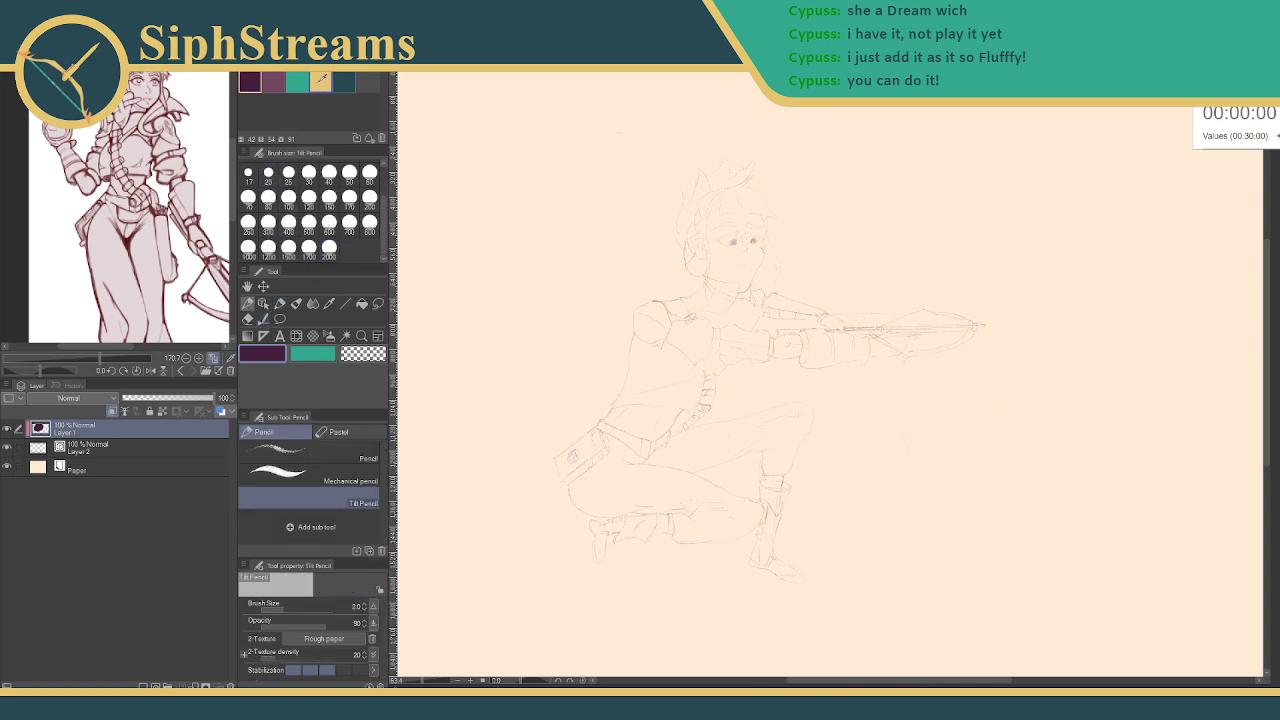
{"action": "left_click", "coordinate": [297, 82]}
{"action": "left_click_drag", "start_coordinate": [426, 684], "coordinate": [432, 685]}
{"action": "left_click_drag", "start_coordinate": [590, 565], "coordinate": [655, 250]}
{"action": "left_click", "coordinate": [142, 448]}
{"action": "scroll", "coordinate": [548, 447], "scroll_direction": "up", "scroll_amount": 4}
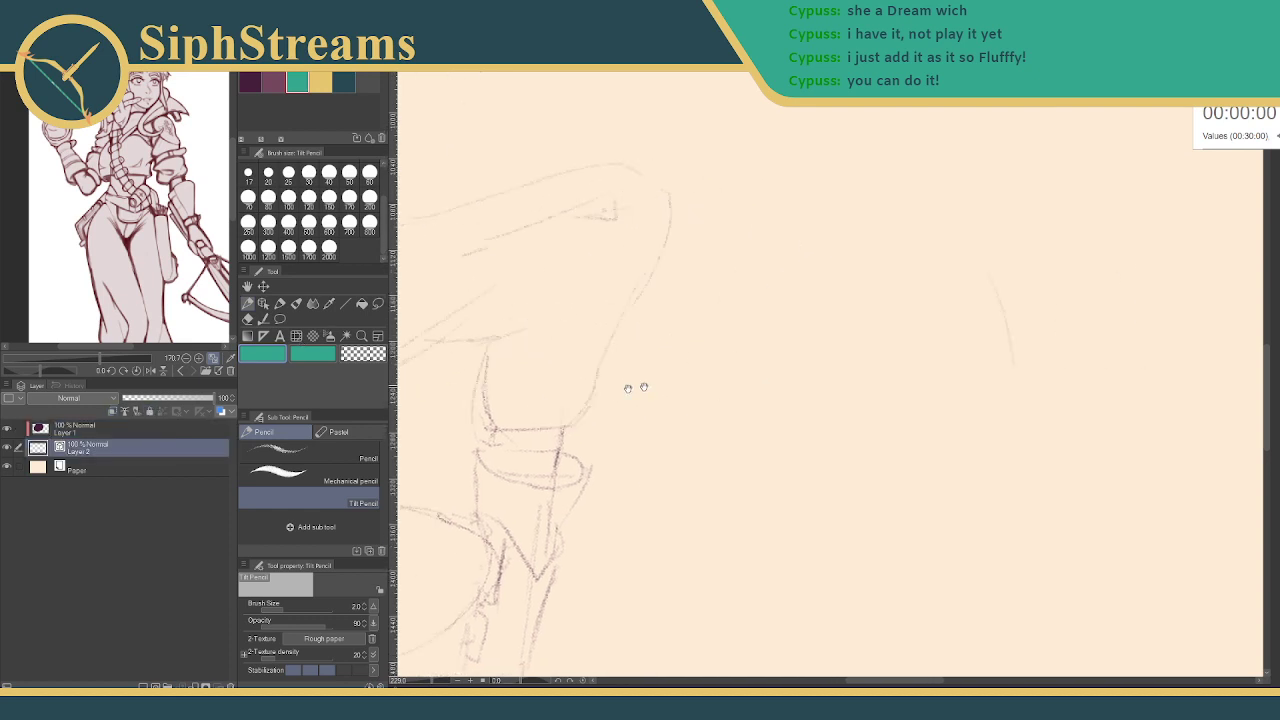
{"action": "mouse_move", "coordinate": [546, 448]}
{"action": "left_mouse_down"}
{"action": "mouse_move", "coordinate": [541, 403]}
{"action": "mouse_move", "coordinate": [966, 188]}
{"action": "left_mouse_up"}
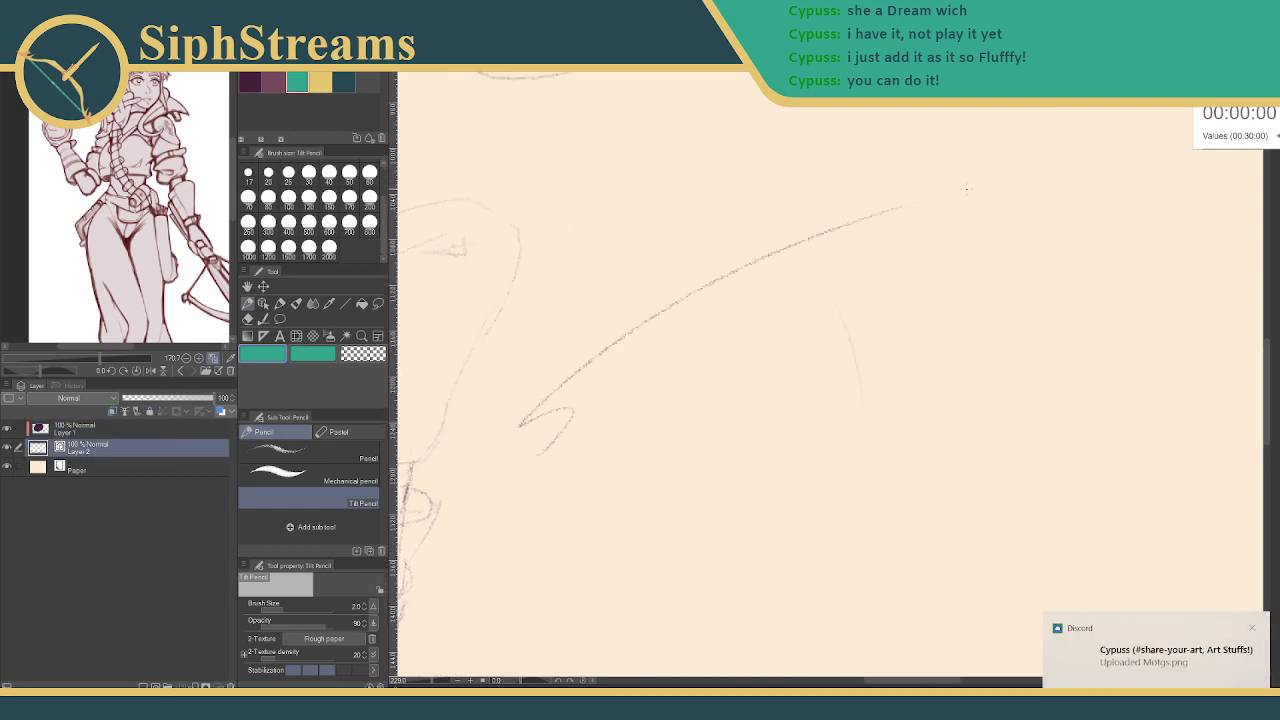
{"action": "left_click_drag", "start_coordinate": [598, 400], "coordinate": [600, 425]}
{"action": "mouse_move", "coordinate": [612, 392]}
{"action": "left_mouse_down"}
{"action": "mouse_move", "coordinate": [620, 455]}
{"action": "mouse_move", "coordinate": [616, 386]}
{"action": "left_mouse_up"}
{"action": "key", "text": "ctrl+z"}
{"action": "key", "text": "ctrl+z"}
{"action": "key", "text": "ctrl+z"}
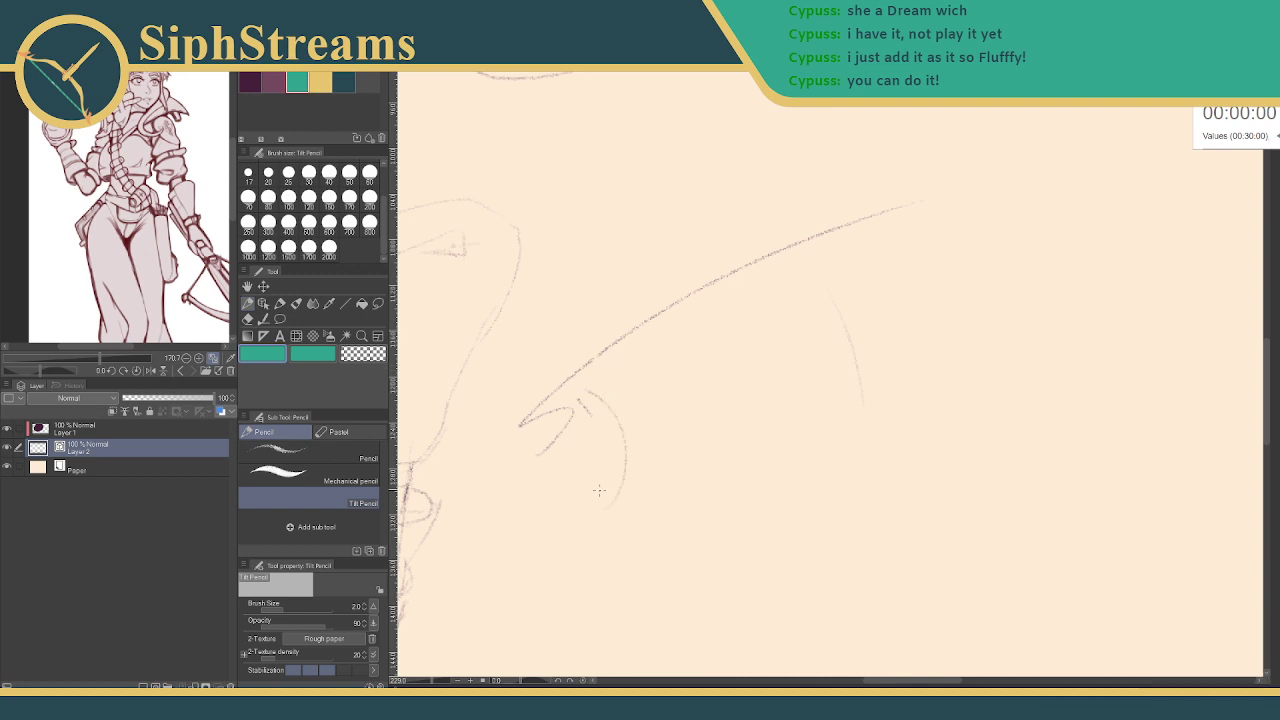
- Letter the artist's signature along the underside of the rising arc, with a long curved tail running down from the p
{"action": "left_click_drag", "start_coordinate": [580, 400], "coordinate": [574, 420]}
{"action": "mouse_move", "coordinate": [586, 392]}
{"action": "left_mouse_down"}
{"action": "mouse_move", "coordinate": [624, 462]}
{"action": "mouse_move", "coordinate": [634, 525]}
{"action": "left_mouse_up"}
{"action": "mouse_move", "coordinate": [614, 366]}
{"action": "left_mouse_down"}
{"action": "mouse_move", "coordinate": [661, 371]}
{"action": "mouse_move", "coordinate": [656, 339]}
{"action": "mouse_move", "coordinate": [666, 351]}
{"action": "mouse_move", "coordinate": [701, 323]}
{"action": "mouse_move", "coordinate": [722, 331]}
{"action": "mouse_move", "coordinate": [706, 296]}
{"action": "mouse_move", "coordinate": [748, 287]}
{"action": "left_mouse_up"}
- Shorten the arc to the end of the signature, give it an arrowhead tip and darken the curve's start at the knee
{"action": "left_click_drag", "start_coordinate": [860, 201], "coordinate": [899, 216]}
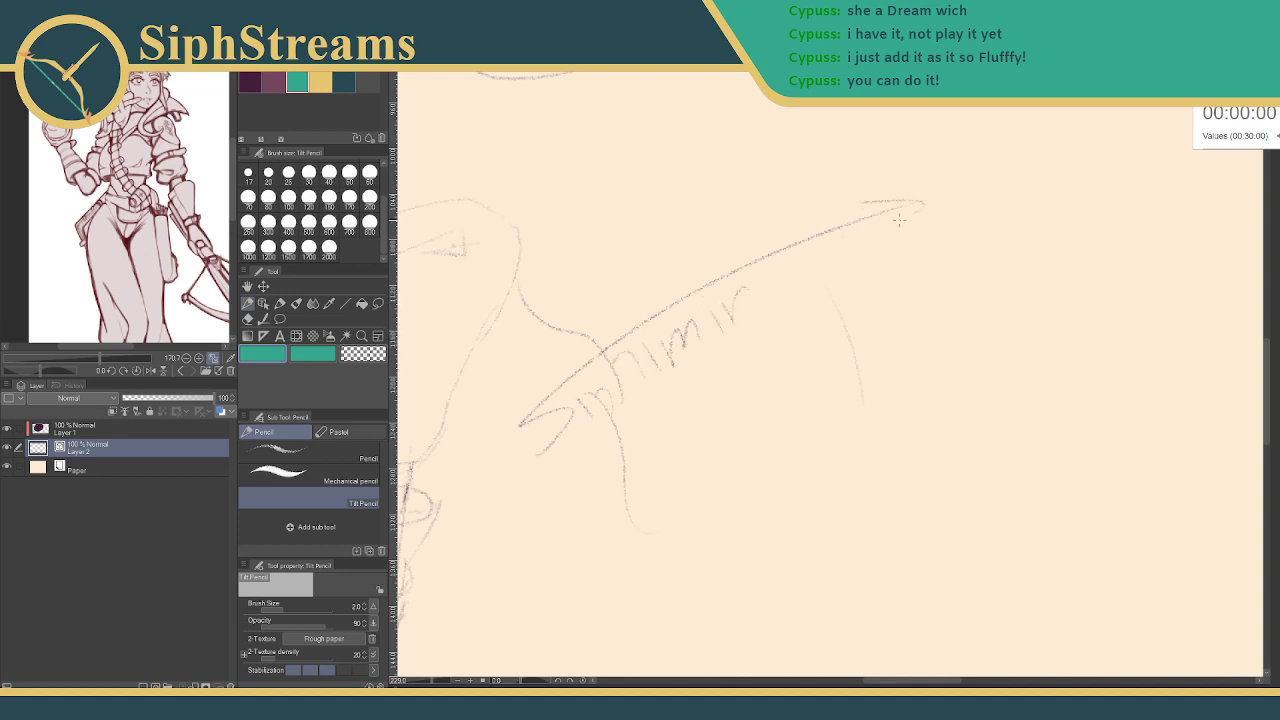
{"action": "key", "text": "ctrl+z"}
{"action": "left_click_drag", "start_coordinate": [740, 249], "coordinate": [837, 247]}
{"action": "key", "text": "e"}
{"action": "key", "text": "p"}
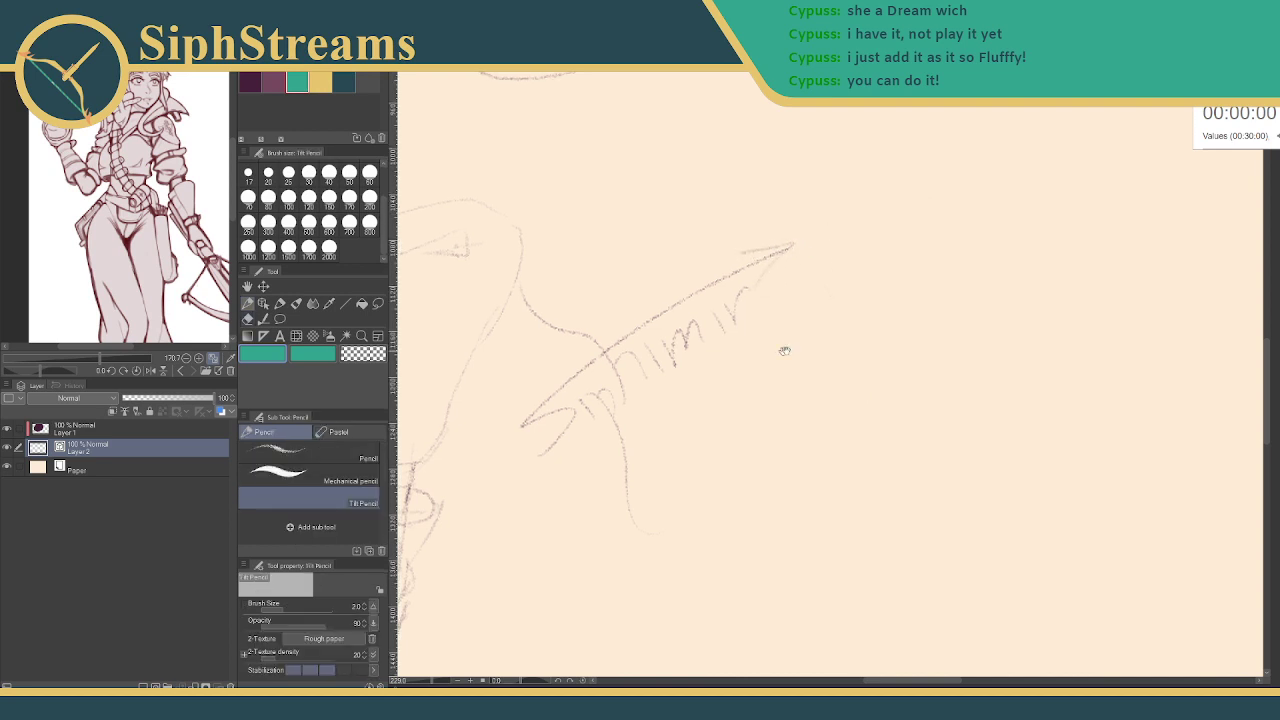
{"action": "left_click_drag", "start_coordinate": [752, 336], "coordinate": [845, 384]}
{"action": "left_click_drag", "start_coordinate": [614, 322], "coordinate": [612, 335]}
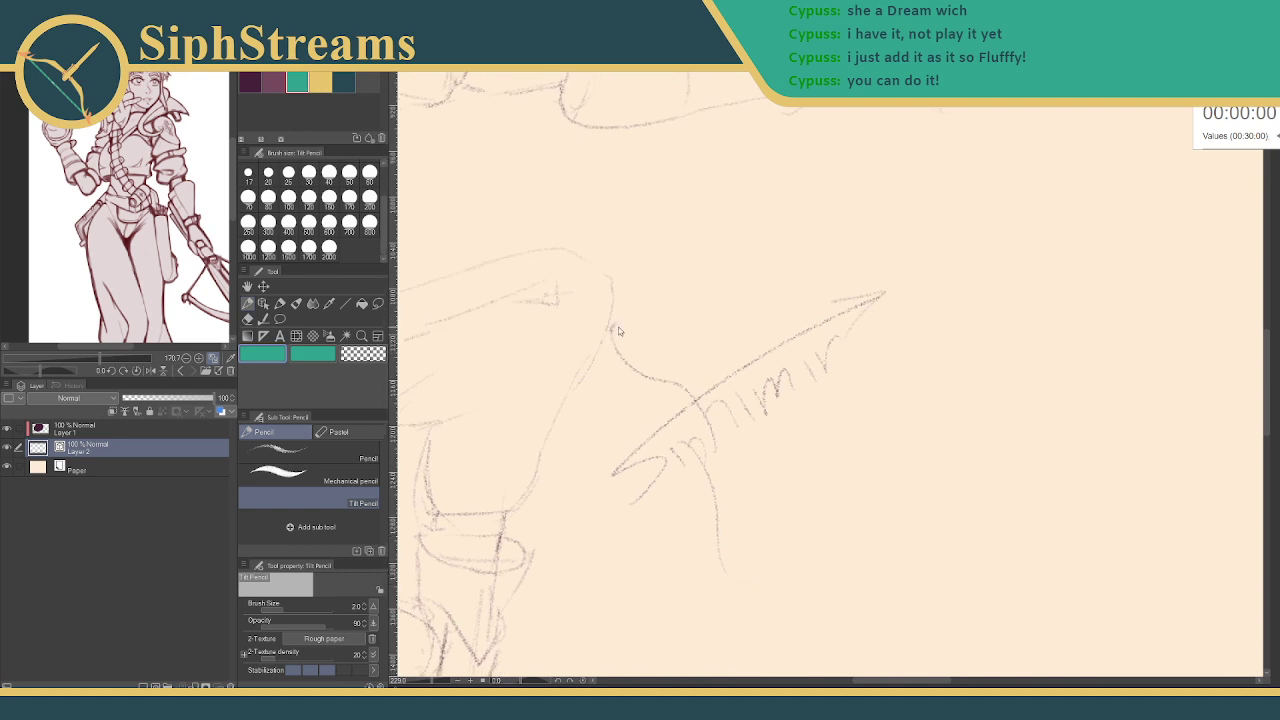
{"action": "left_click_drag", "start_coordinate": [763, 447], "coordinate": [740, 420]}
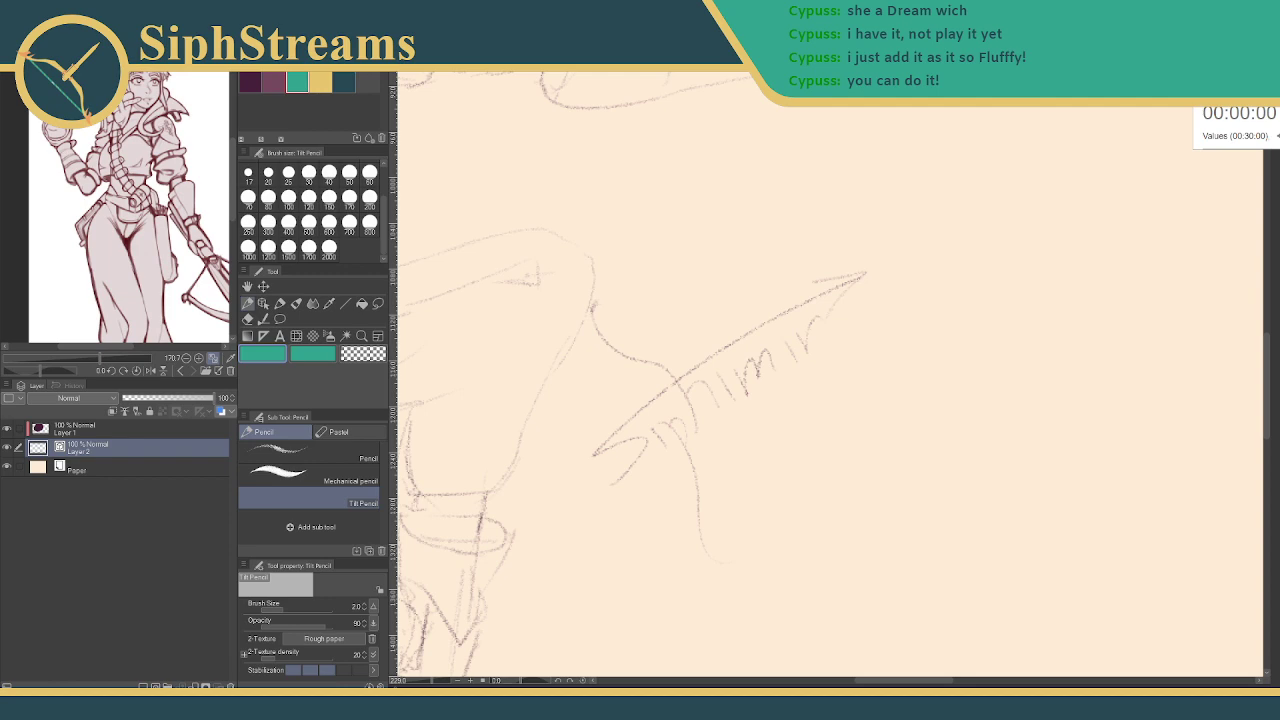
- Switch to Discord, view the newest moth creature sketch enlarged in share-your-art, and return to Clip Studio Paint
{"action": "key", "text": "alt+Tab"}
{"action": "left_click", "coordinate": [306, 568]}
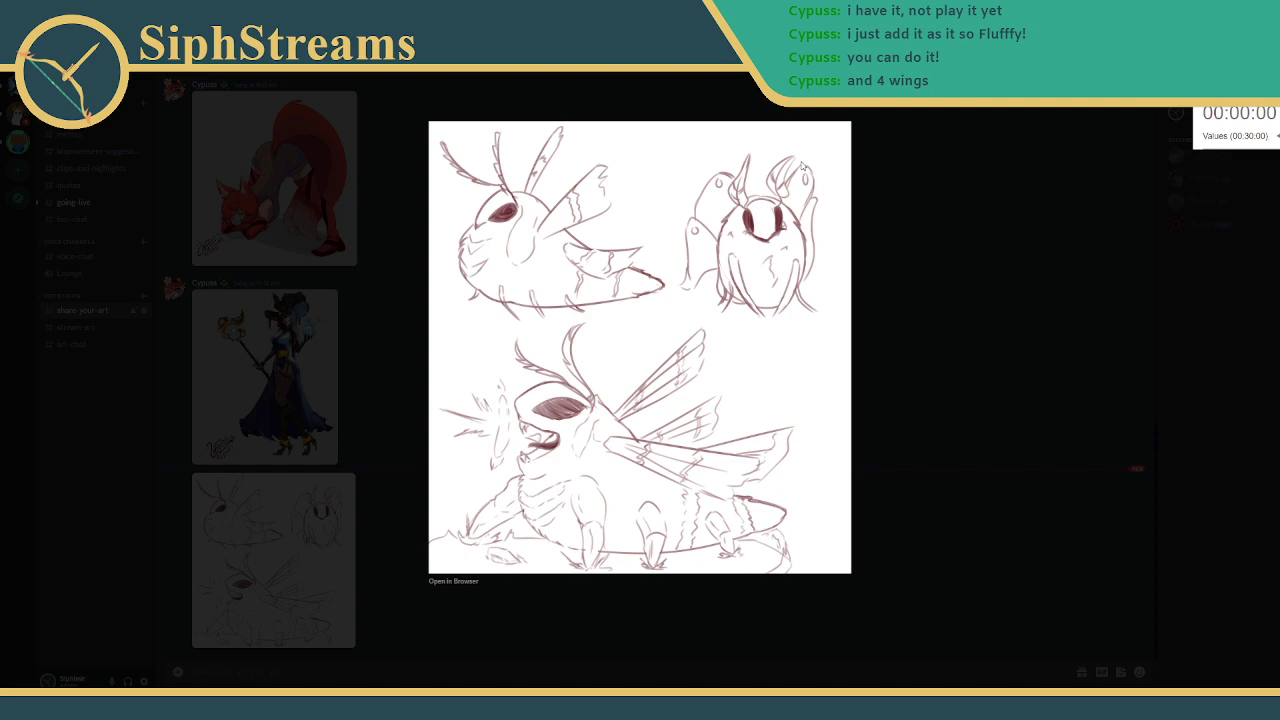
{"action": "left_click", "coordinate": [612, 85]}
{"action": "key", "text": "alt+Tab"}
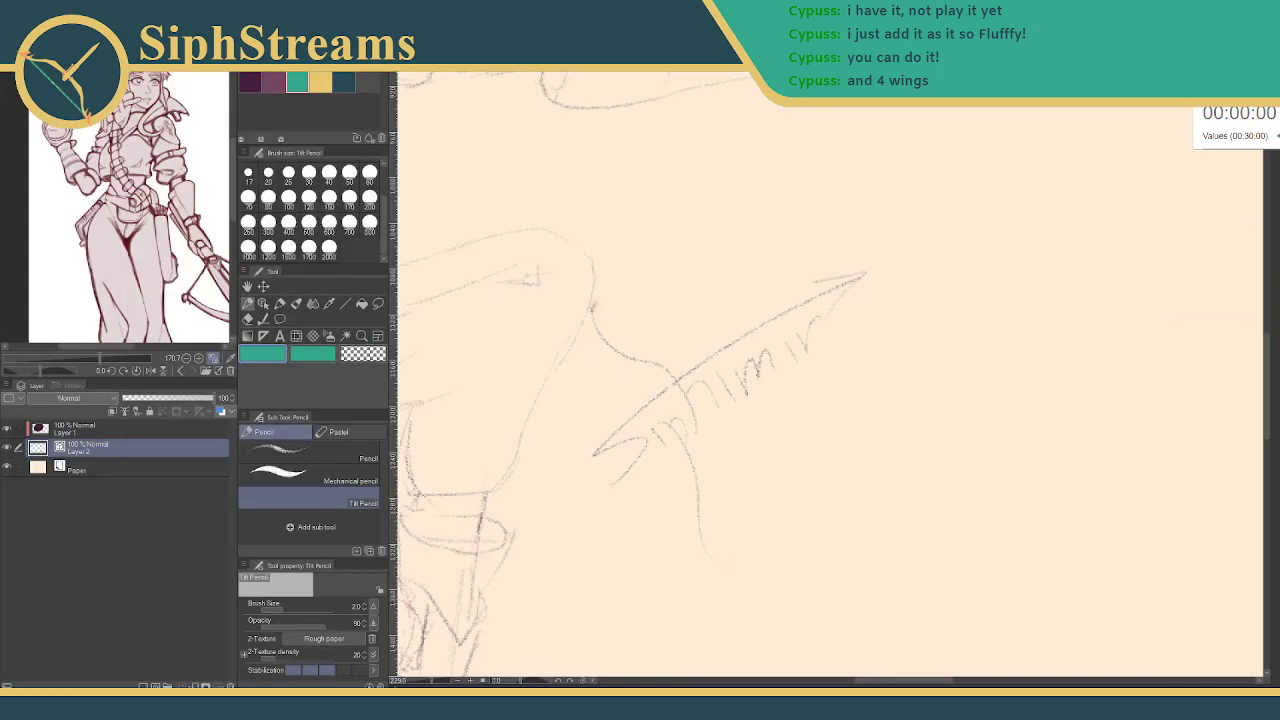
{"action": "scroll", "coordinate": [824, 340], "scroll_direction": "down", "scroll_amount": 3}
{"action": "scroll", "coordinate": [790, 362], "scroll_direction": "down", "scroll_amount": 2}
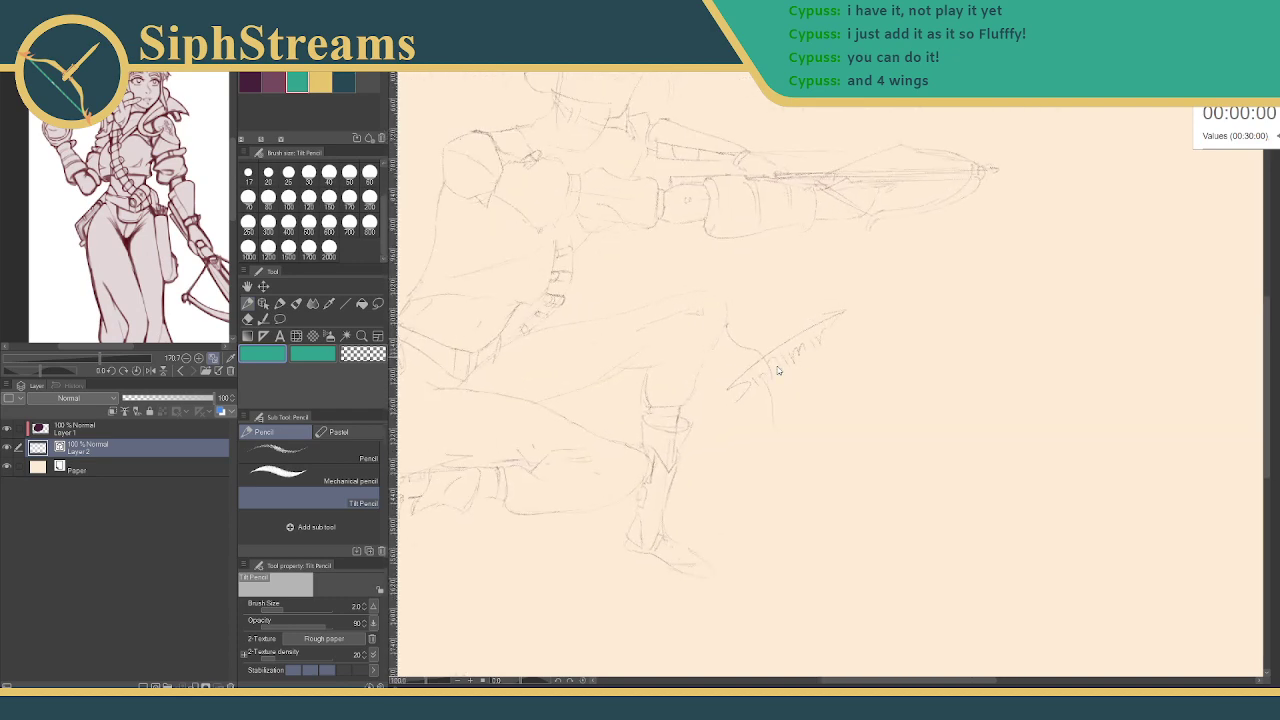
{"action": "scroll", "coordinate": [734, 414], "scroll_direction": "down", "scroll_amount": 3}
{"action": "scroll", "coordinate": [730, 405], "scroll_direction": "up", "scroll_amount": 1}
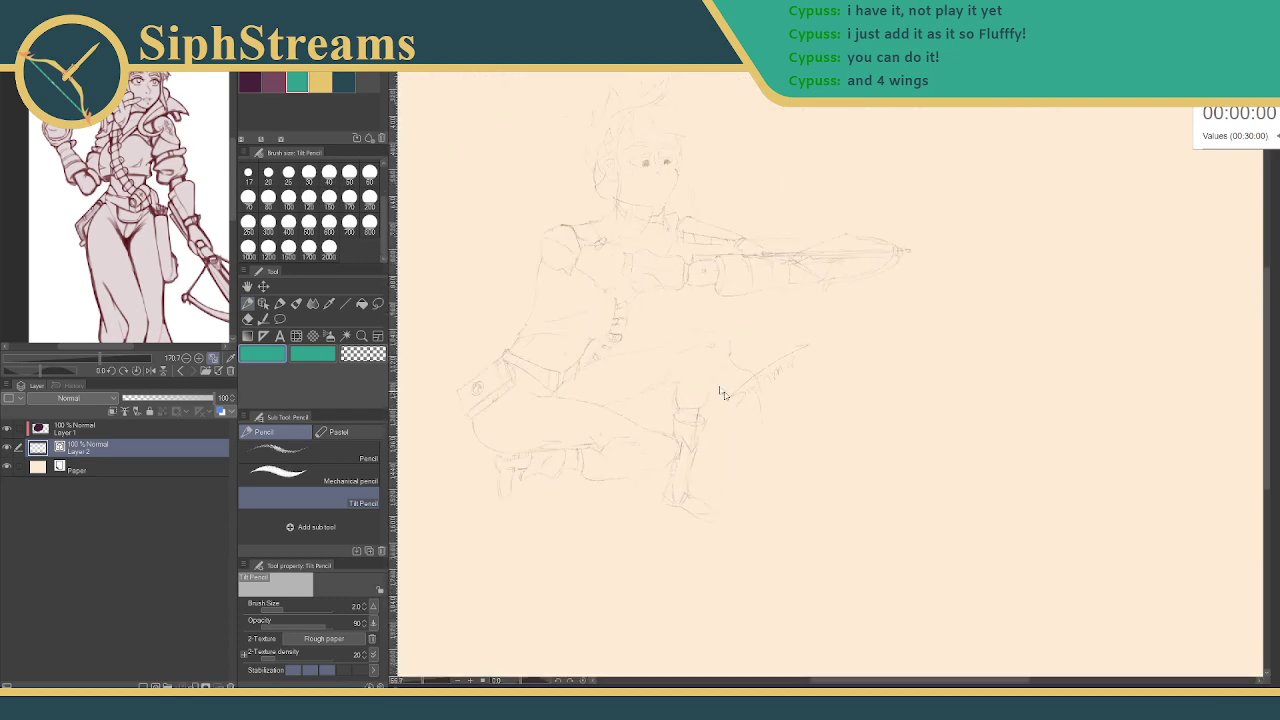
{"action": "left_click", "coordinate": [18, 24]}
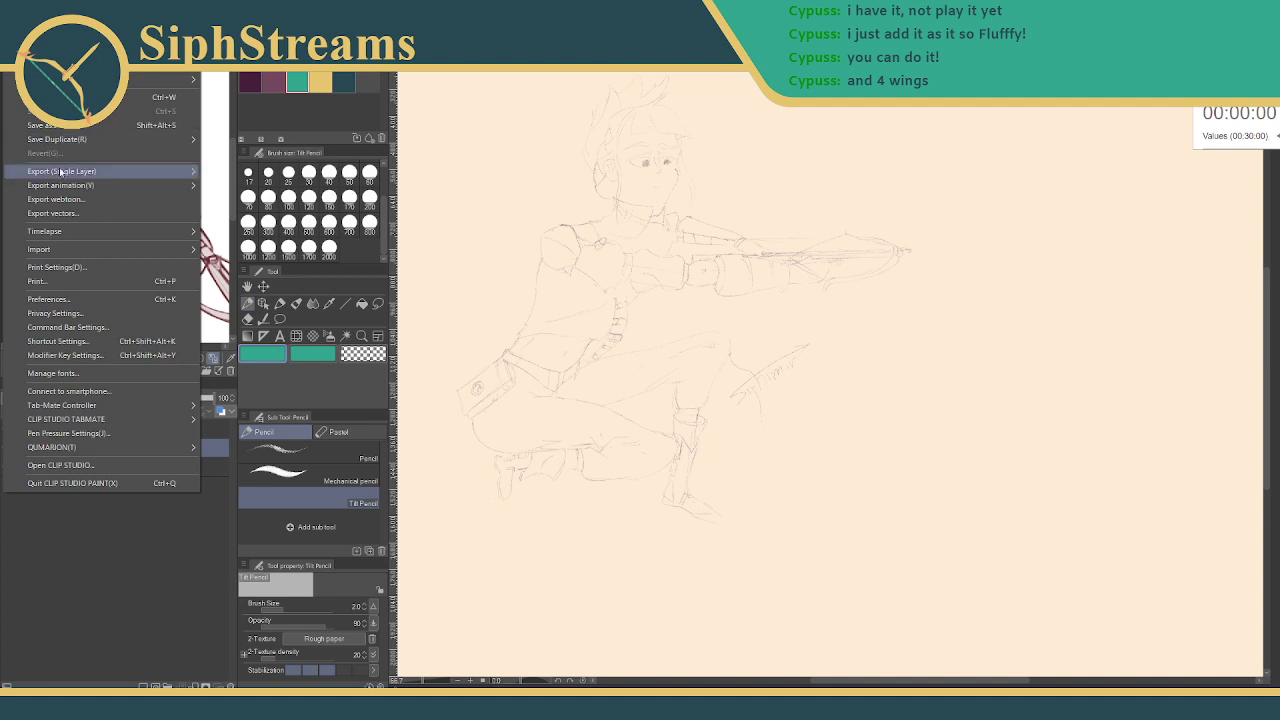
{"action": "mouse_move", "coordinate": [63, 171]}
{"action": "left_click", "coordinate": [818, 300]}
- Write "30m" in pencil beneath the signature
{"action": "scroll", "coordinate": [736, 367], "scroll_direction": "up", "scroll_amount": 4}
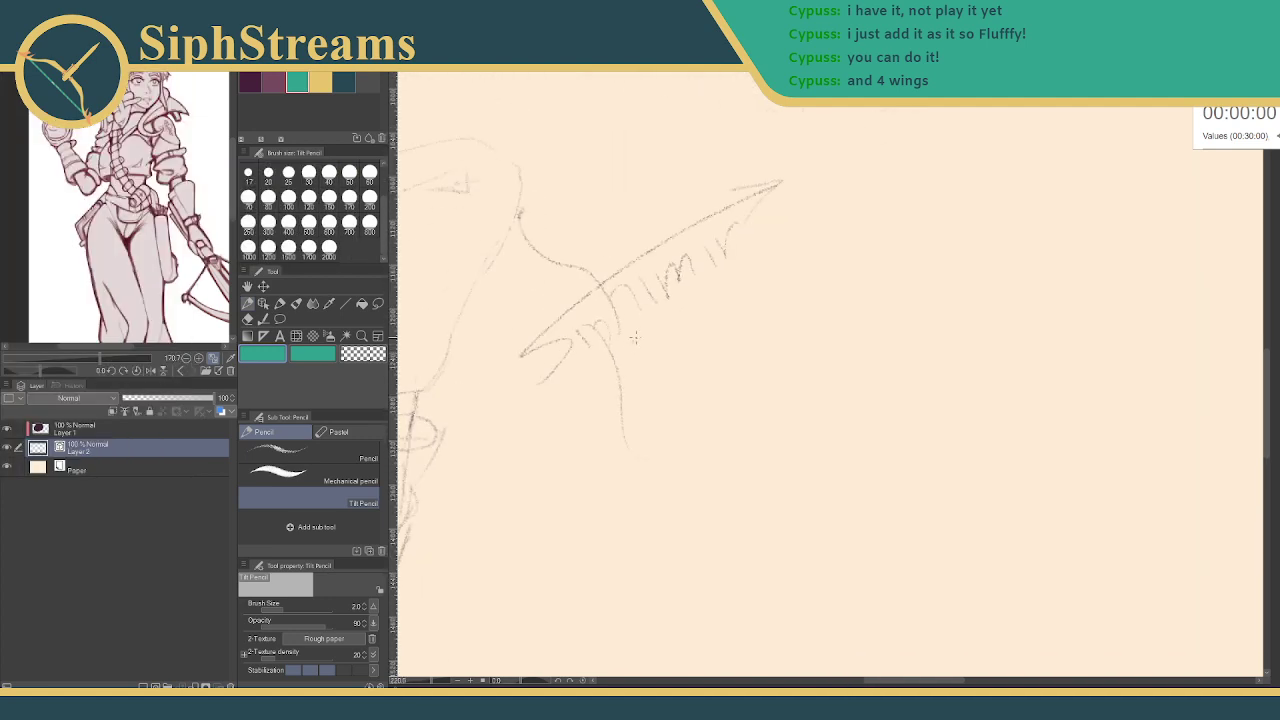
{"action": "mouse_move", "coordinate": [636, 333]}
{"action": "left_mouse_down"}
{"action": "mouse_move", "coordinate": [645, 347]}
{"action": "mouse_move", "coordinate": [692, 318]}
{"action": "left_mouse_up"}
- Export the drawing as a single-layer PNG into the Exports folder, replacing "by" with "for" in the 23.4.16 Selkie file name
{"action": "left_click", "coordinate": [20, 62]}
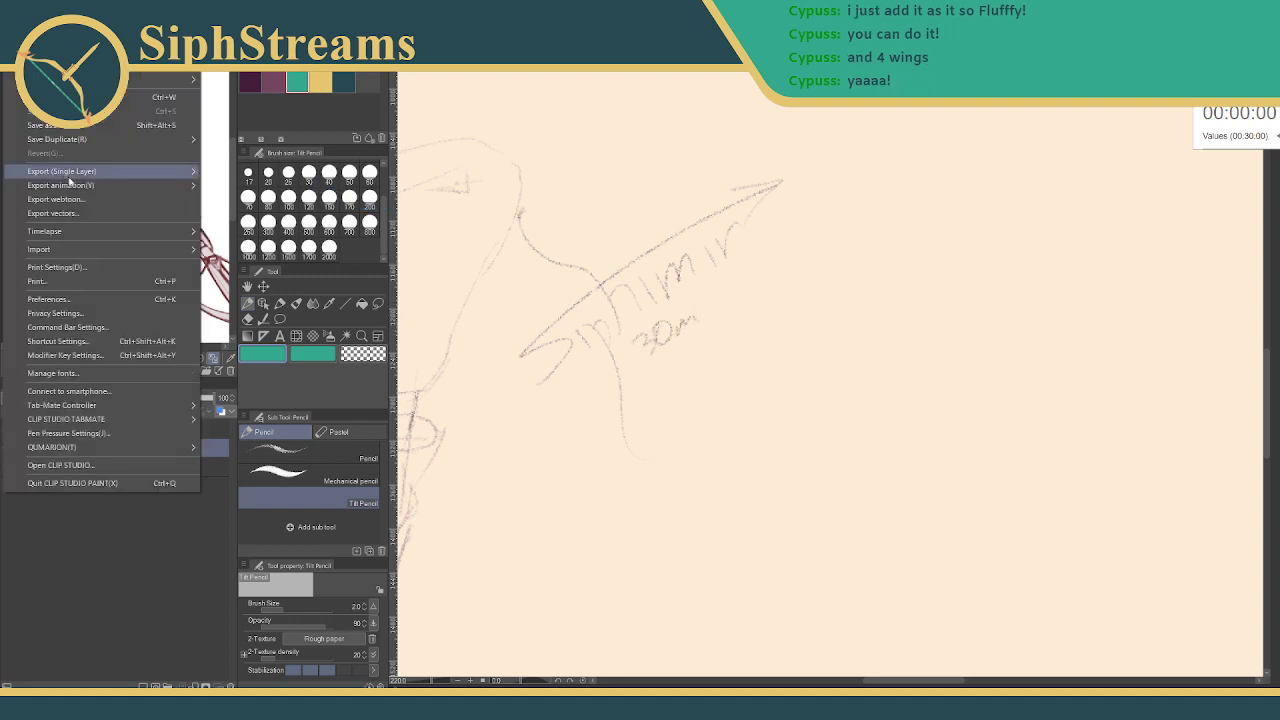
{"action": "mouse_move", "coordinate": [190, 171]}
{"action": "left_click", "coordinate": [248, 201]}
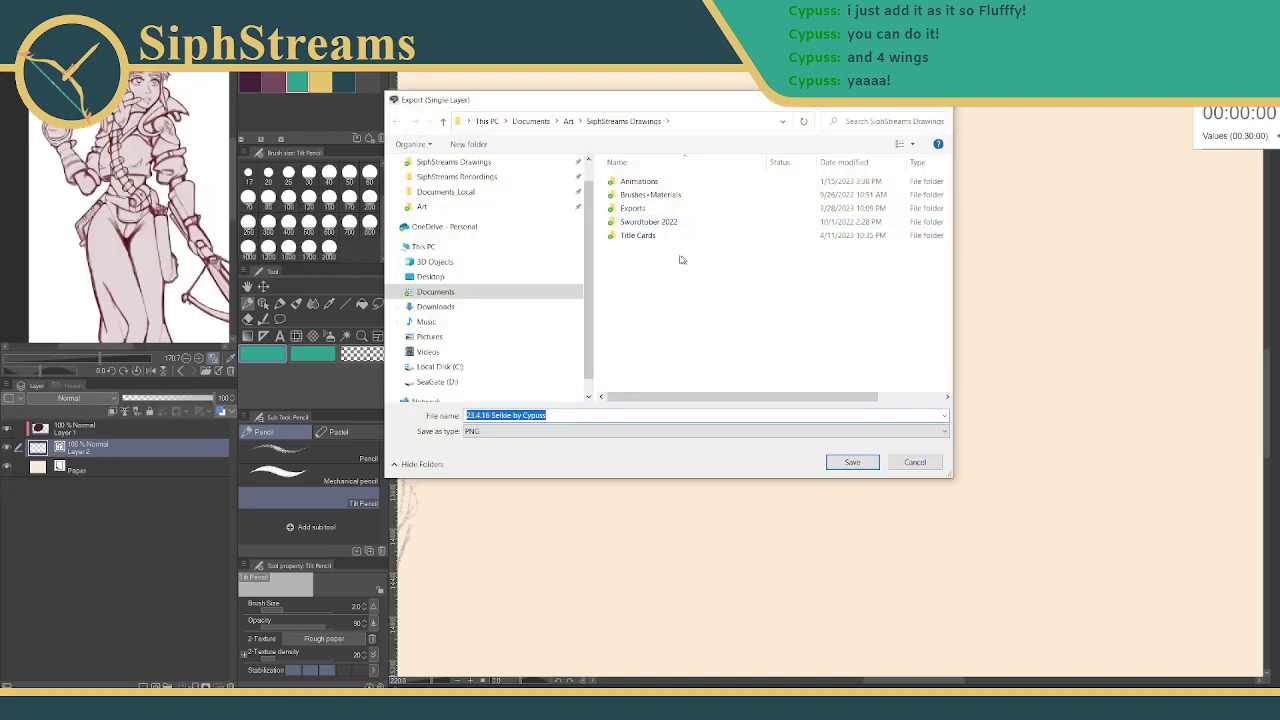
{"action": "double_click", "coordinate": [632, 208]}
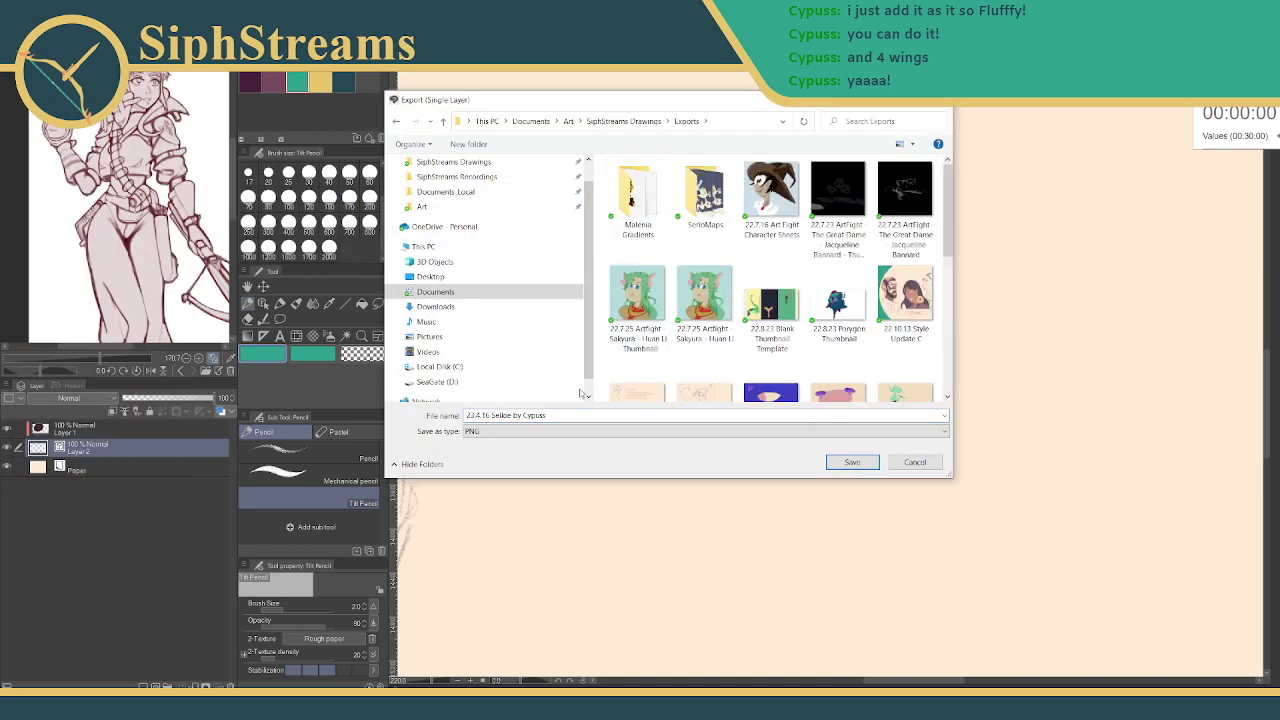
{"action": "scroll", "coordinate": [780, 362], "scroll_direction": "down", "scroll_amount": 1}
{"action": "scroll", "coordinate": [780, 360], "scroll_direction": "down", "scroll_amount": 3}
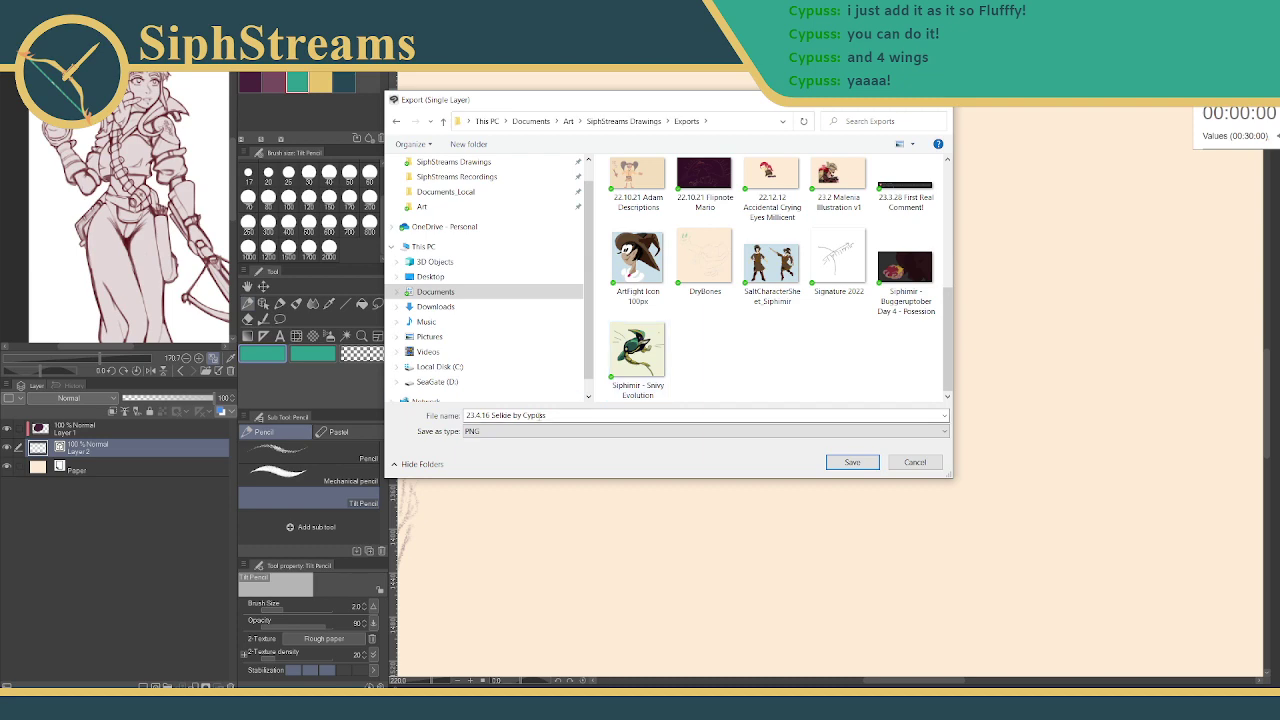
{"action": "double_click", "coordinate": [535, 415]}
{"action": "left_click", "coordinate": [523, 416]}
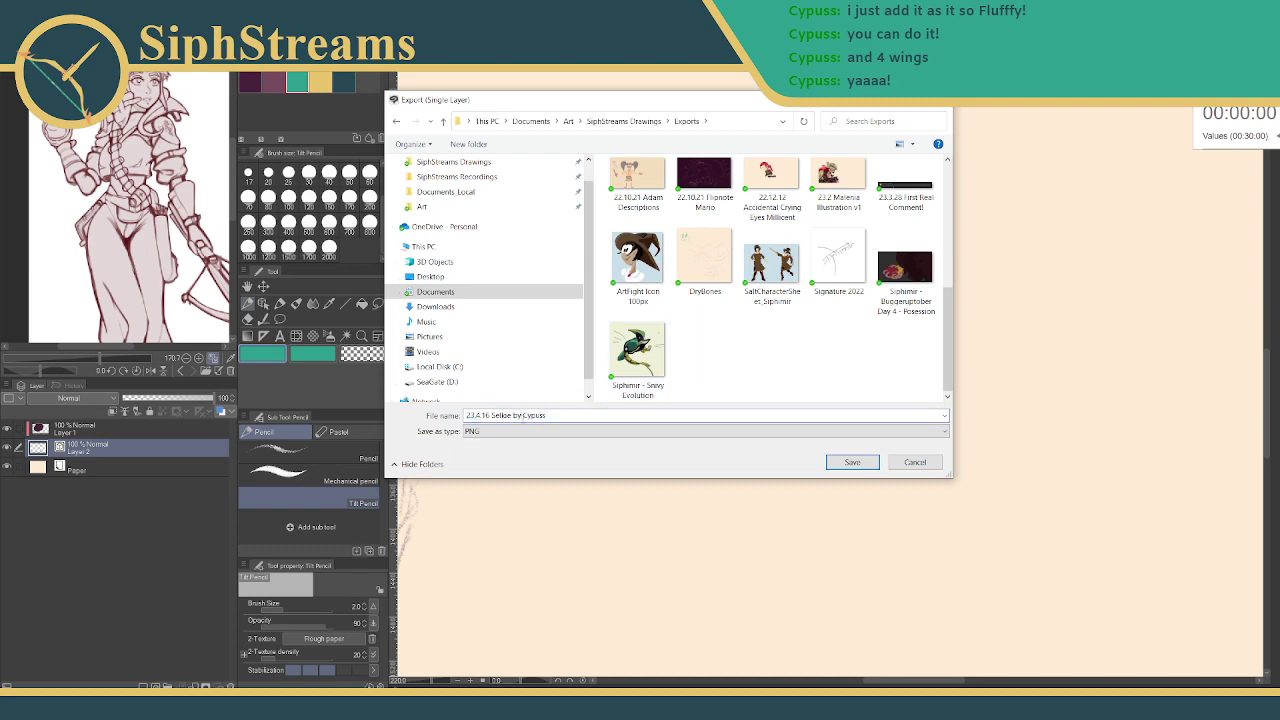
{"action": "key", "text": "Return"}
{"action": "key", "text": "Return"}
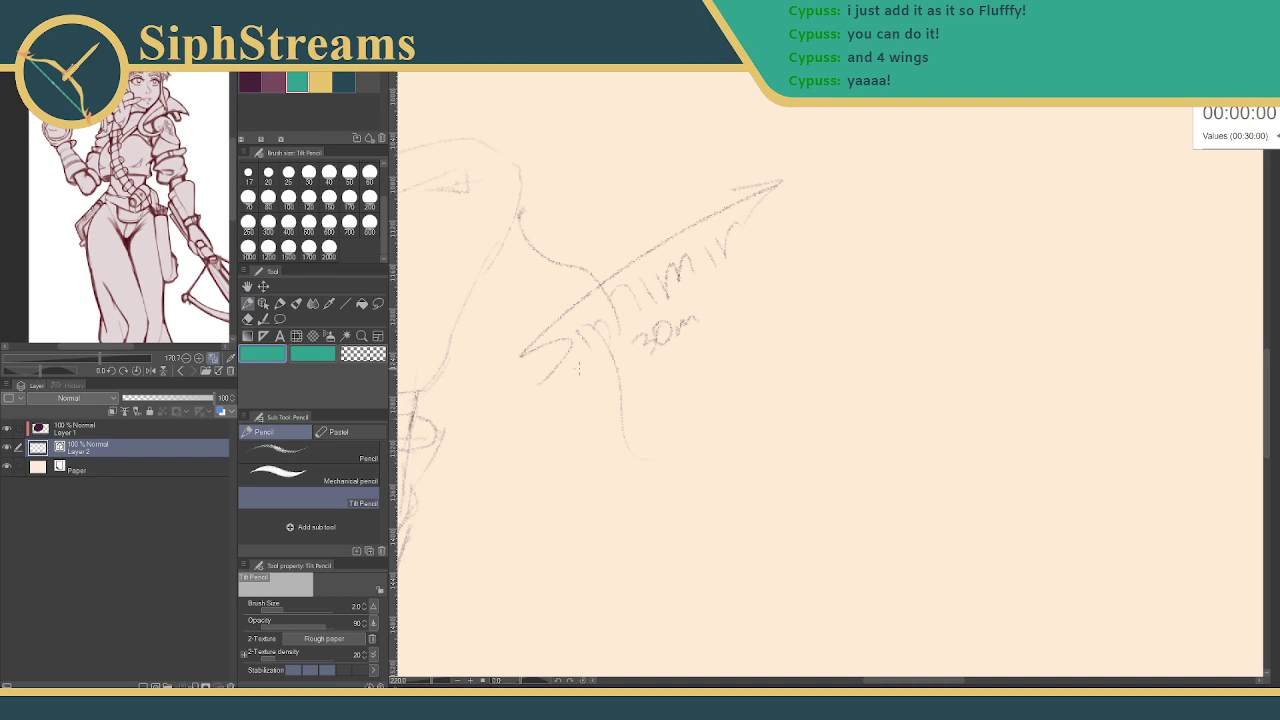
- Switch to File Explorer, go to the Exports folder in SiphStreams Drawings and open the exported 23.4.16 Selkie image
{"action": "scroll", "coordinate": [673, 369], "scroll_direction": "down", "scroll_amount": 7}
{"action": "scroll", "coordinate": [660, 362], "scroll_direction": "up", "scroll_amount": 2}
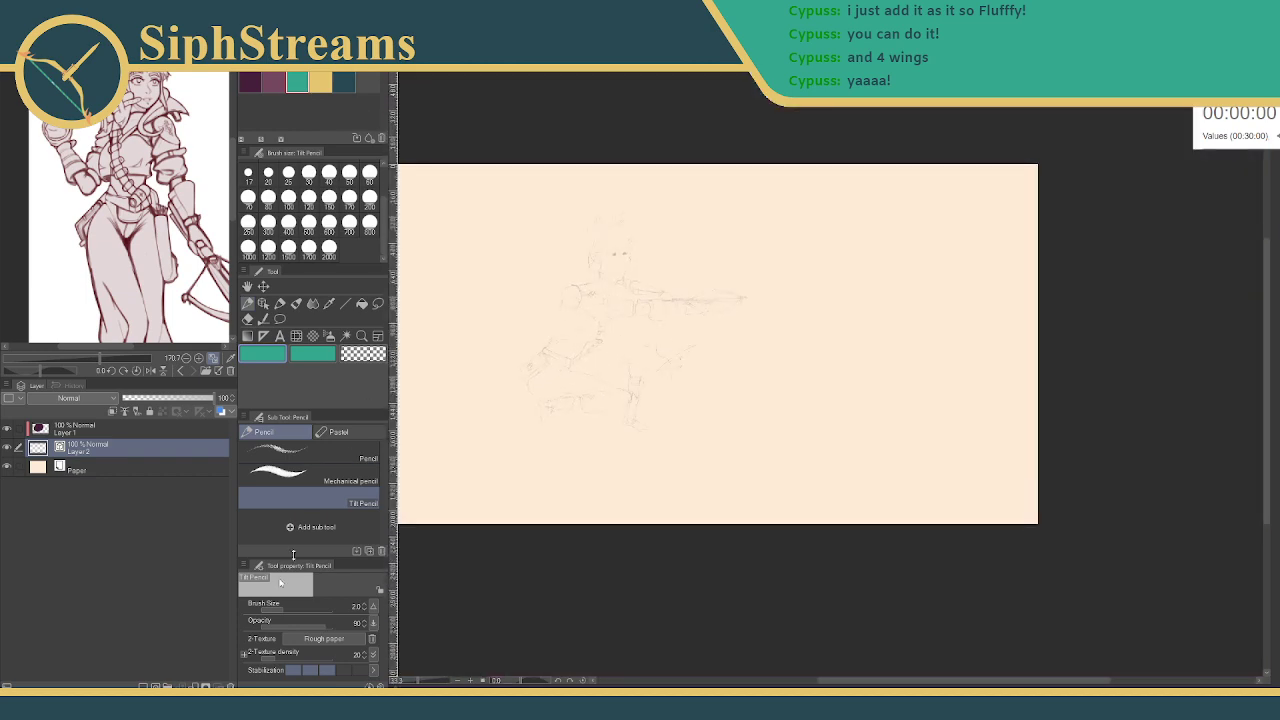
{"action": "key", "text": "super+e"}
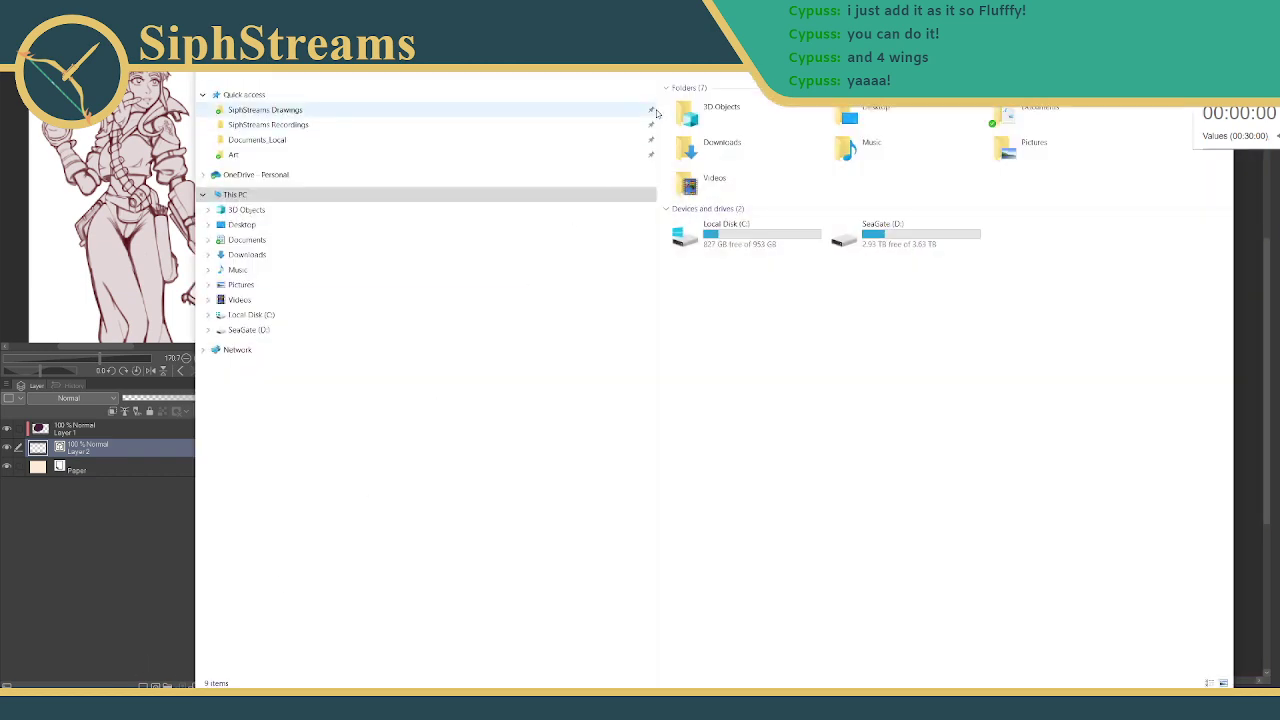
{"action": "left_click", "coordinate": [308, 110]}
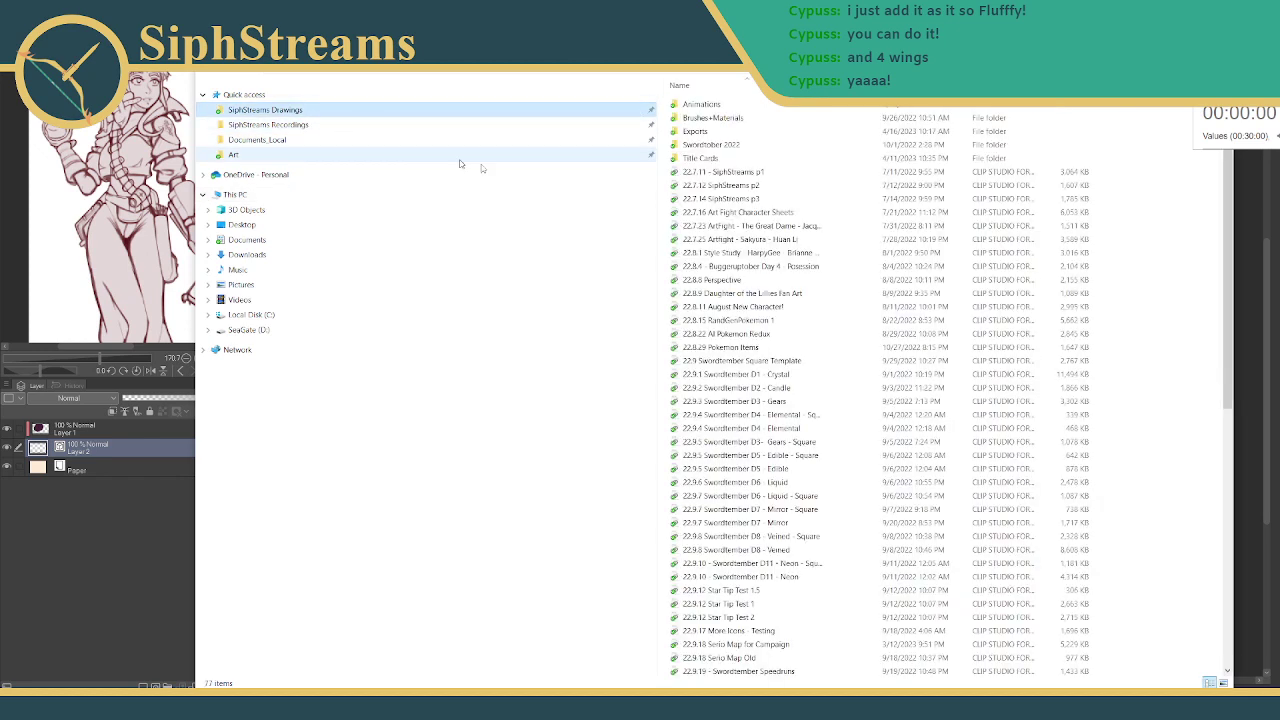
{"action": "double_click", "coordinate": [731, 134]}
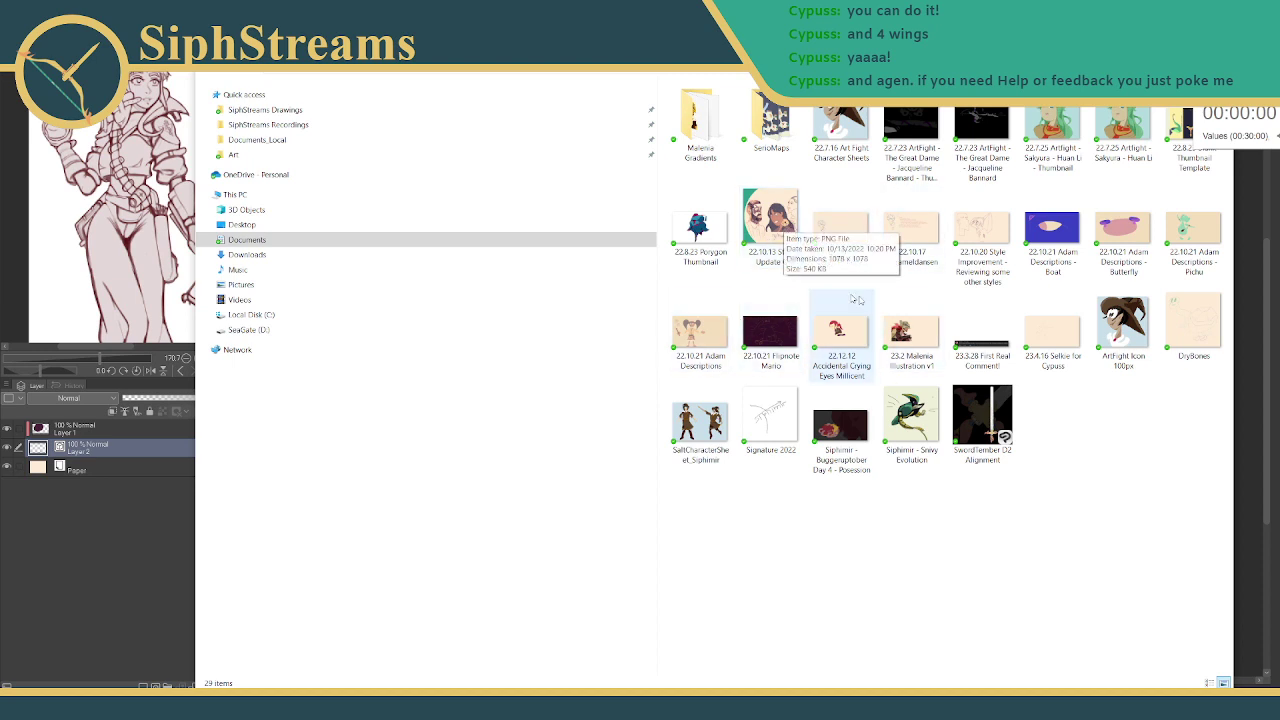
{"action": "double_click", "coordinate": [1035, 352]}
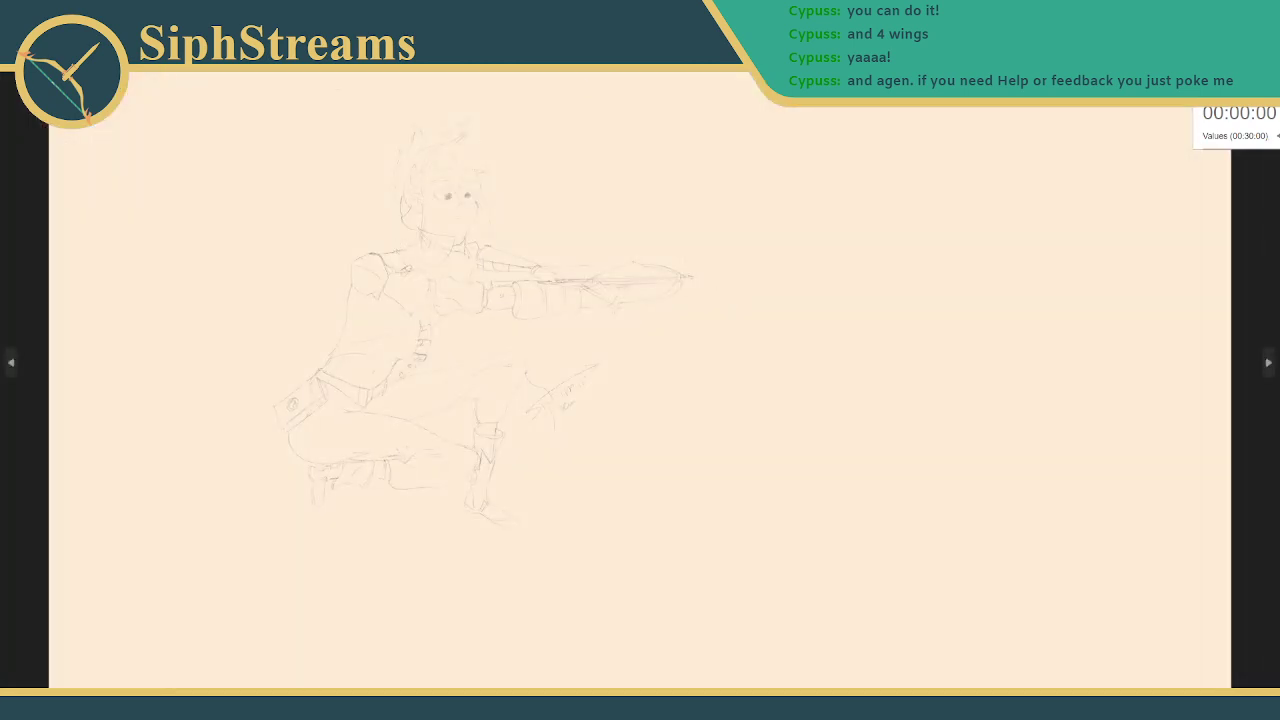
- Start editing the exported image and set the crop's aspect ratio to Square
{"action": "left_click", "coordinate": [626, 42]}
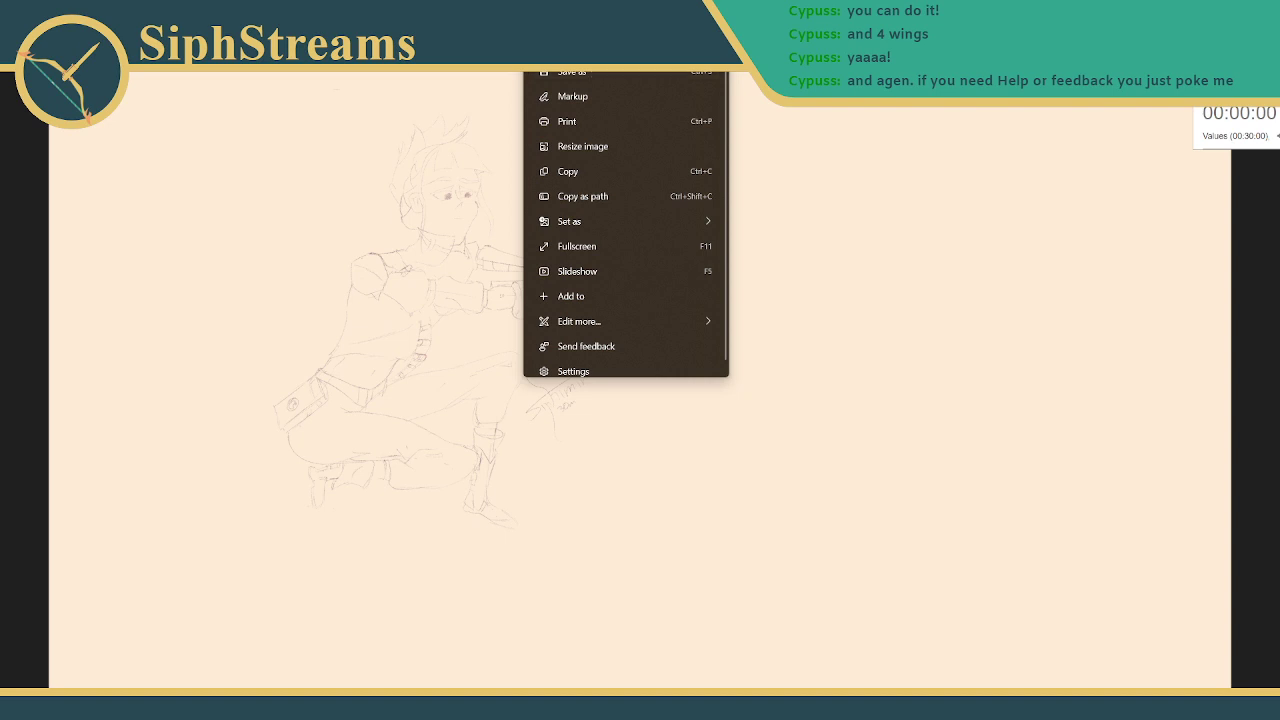
{"action": "key", "text": "Escape"}
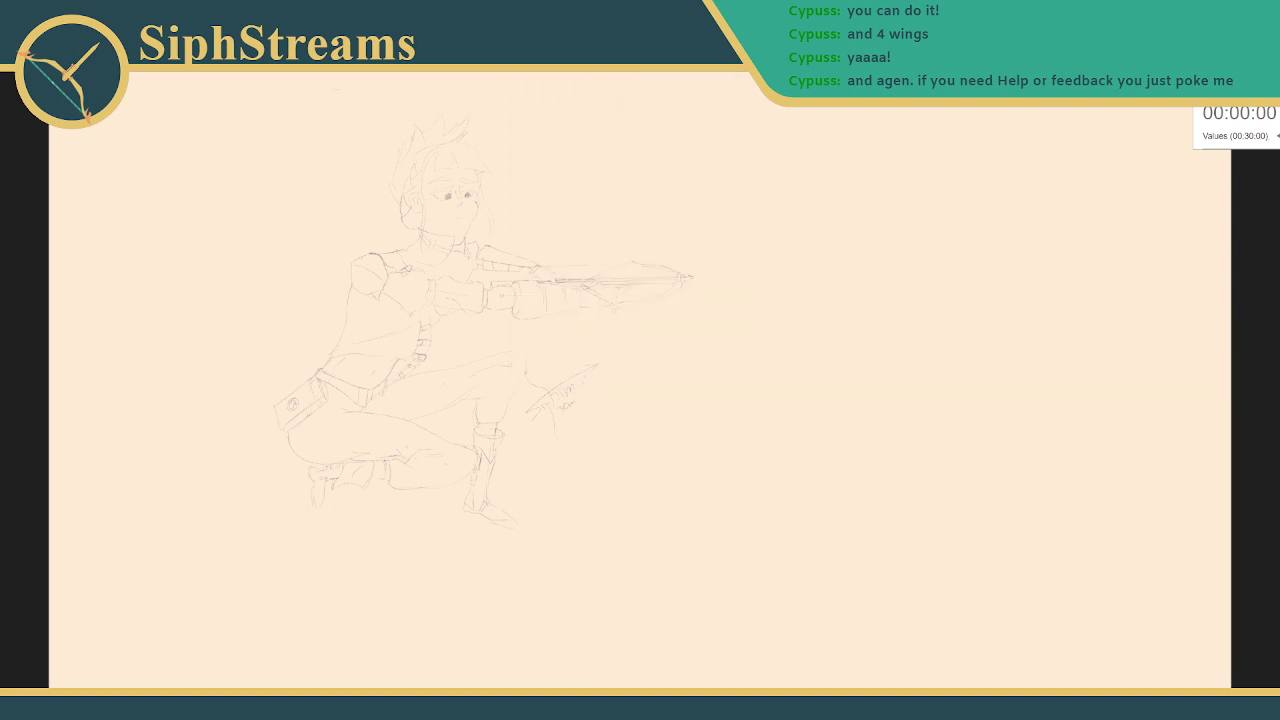
{"action": "key", "text": "ctrl+e"}
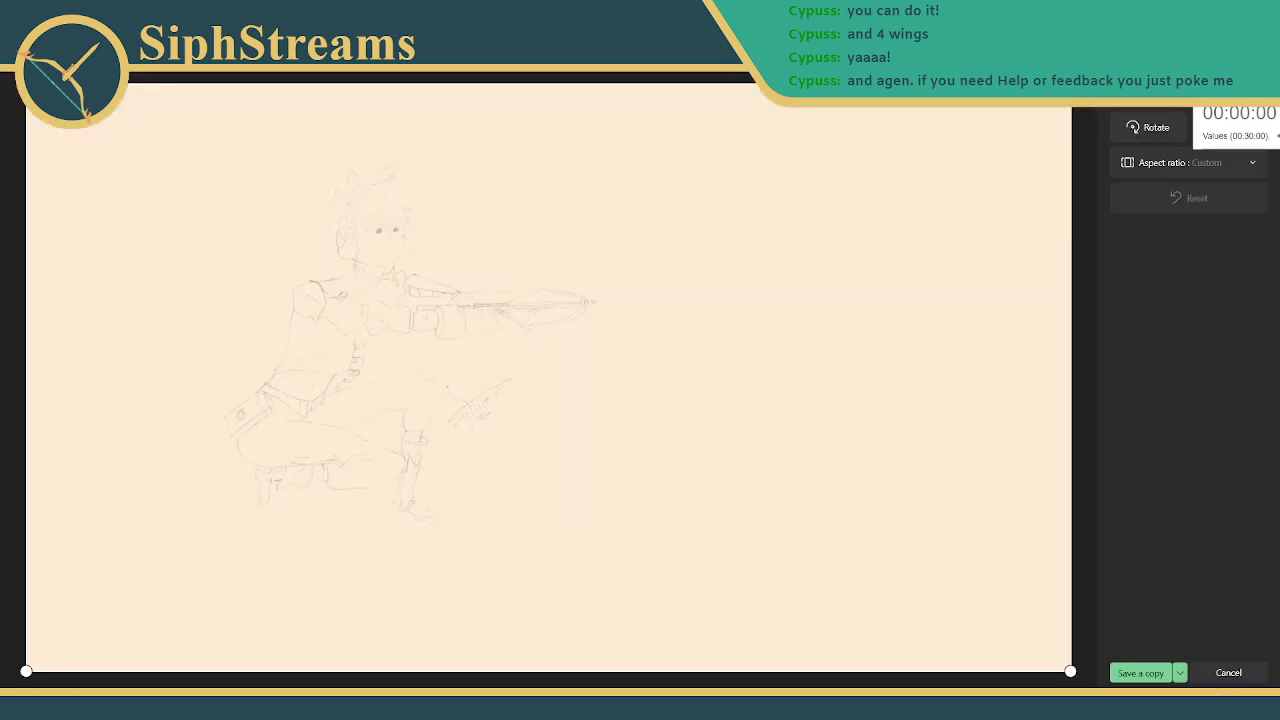
{"action": "left_click", "coordinate": [1169, 160]}
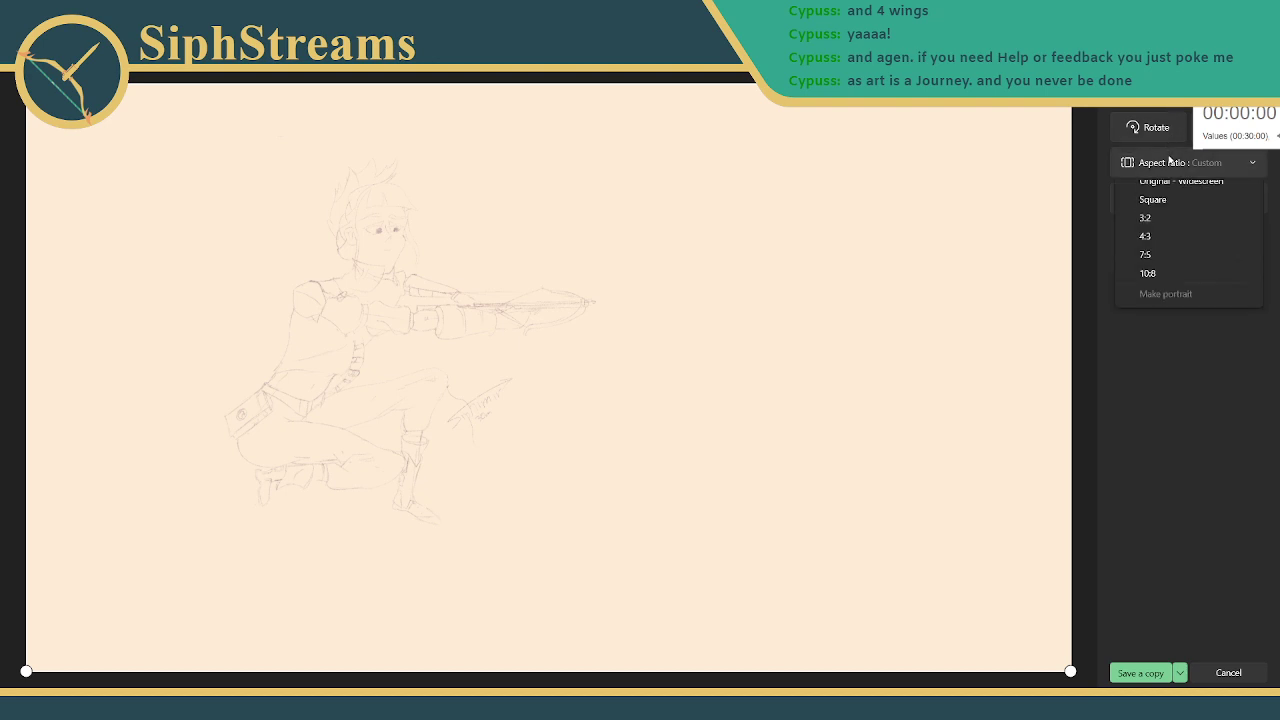
{"action": "left_click", "coordinate": [1150, 228]}
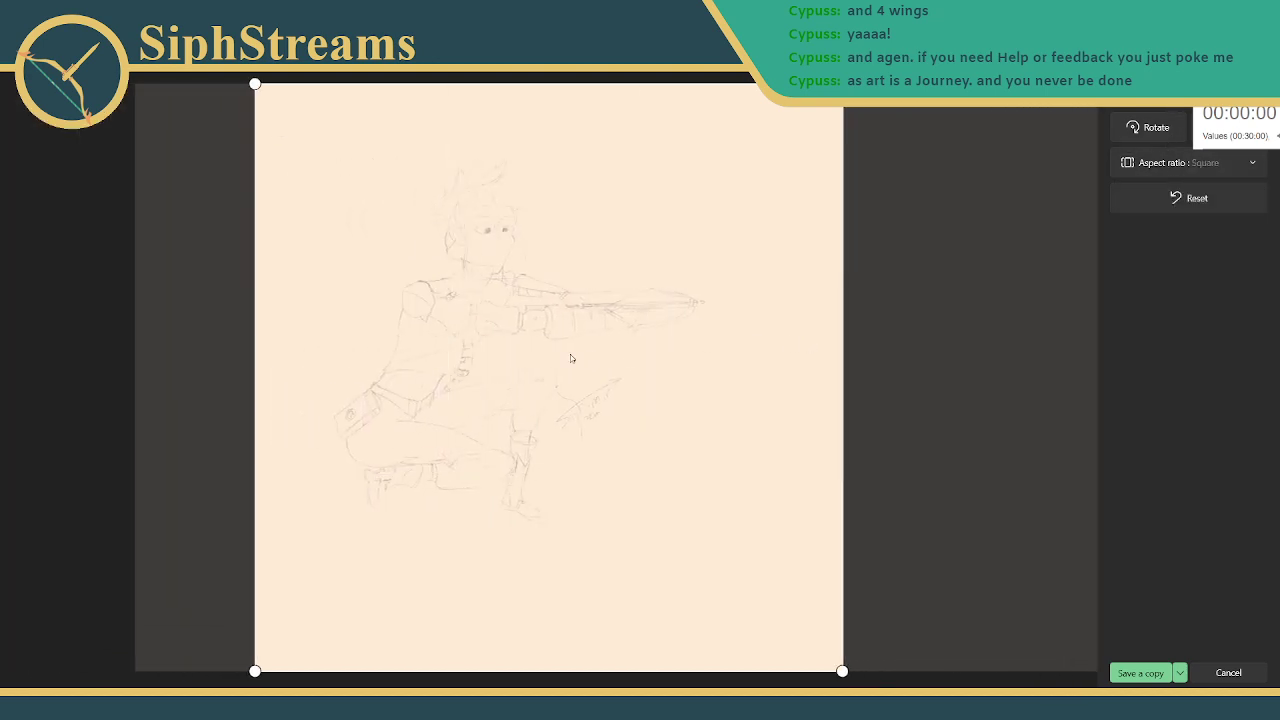
- Tighten the square crop around the kneeling figure, crossbow and signature, centre them and save over the original image
{"action": "mouse_move", "coordinate": [571, 358]}
{"action": "left_mouse_down"}
{"action": "mouse_move", "coordinate": [777, 334]}
{"action": "mouse_move", "coordinate": [731, 349]}
{"action": "left_mouse_up"}
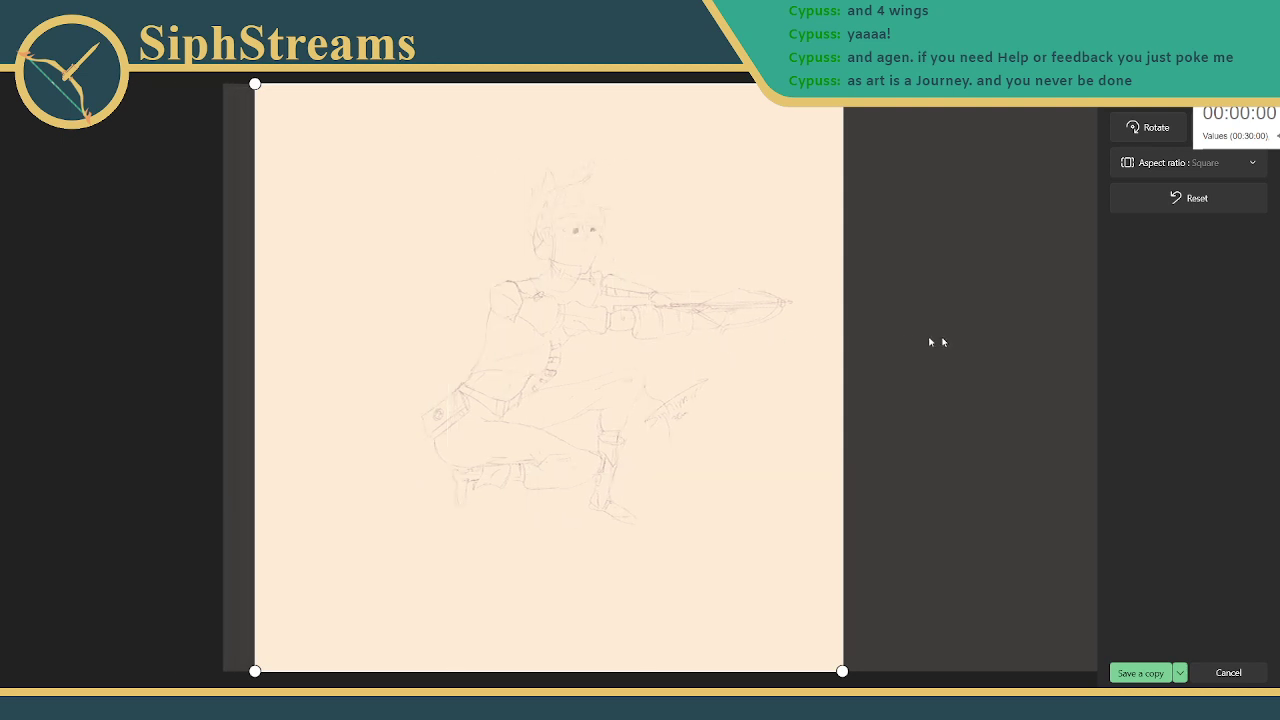
{"action": "left_click_drag", "start_coordinate": [842, 671], "coordinate": [573, 512]}
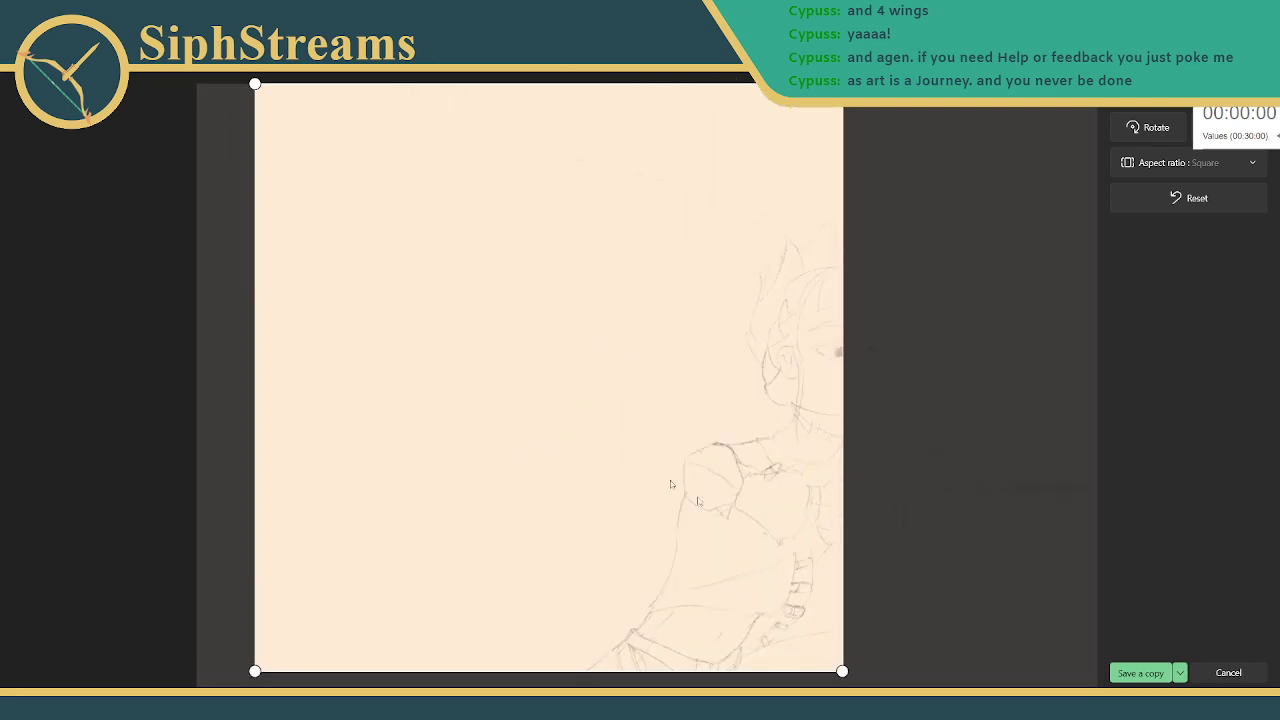
{"action": "left_click_drag", "start_coordinate": [842, 83], "coordinate": [1068, 8]}
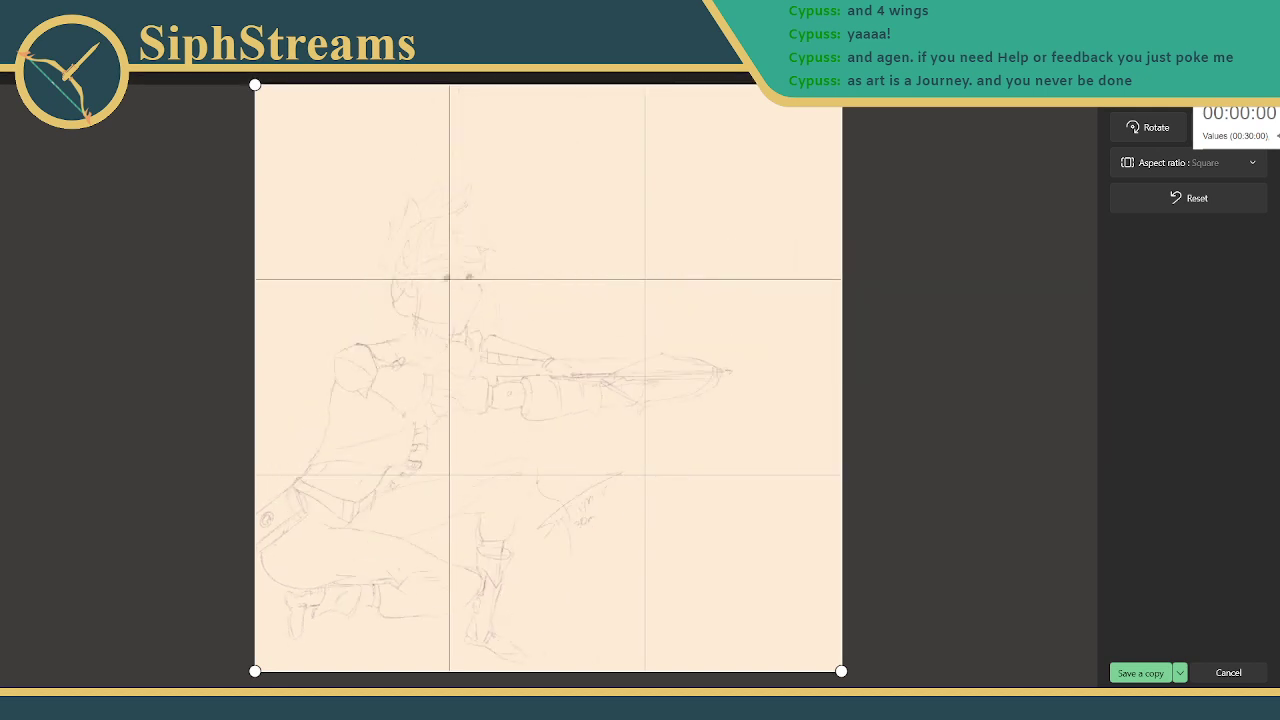
{"action": "left_click_drag", "start_coordinate": [481, 394], "coordinate": [569, 326]}
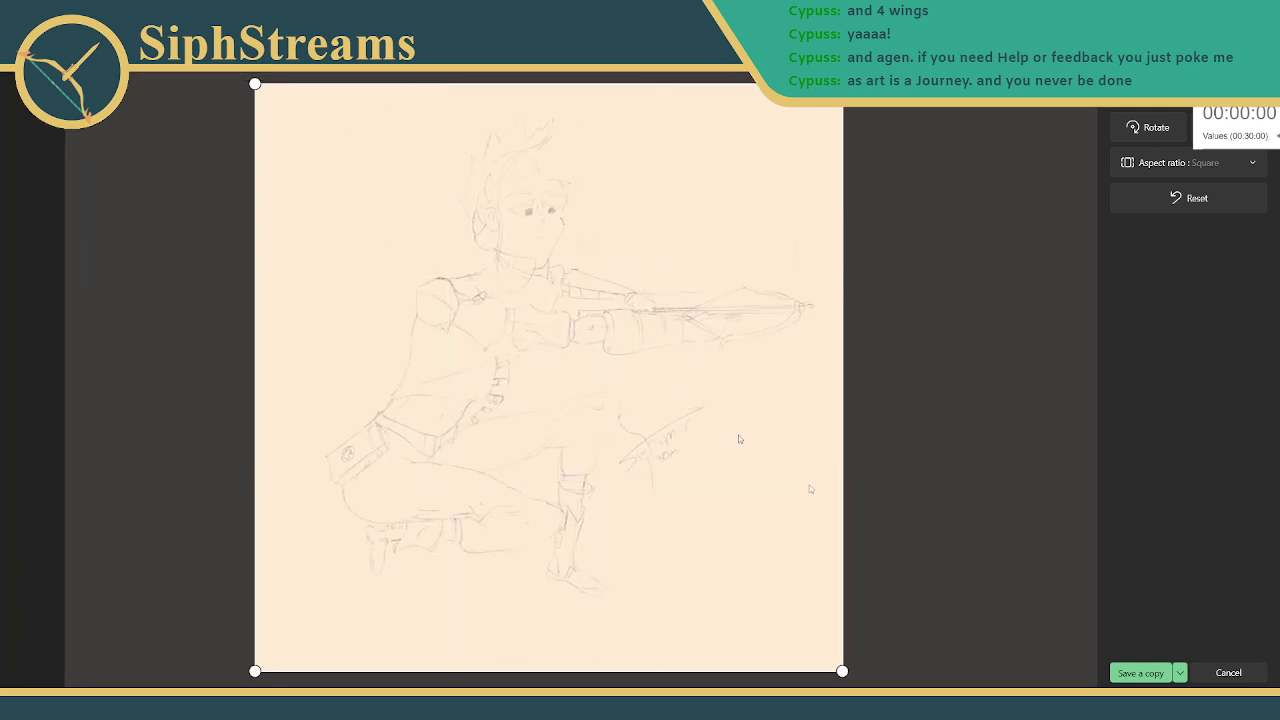
{"action": "left_click", "coordinate": [1180, 673]}
{"action": "left_click", "coordinate": [1157, 650]}
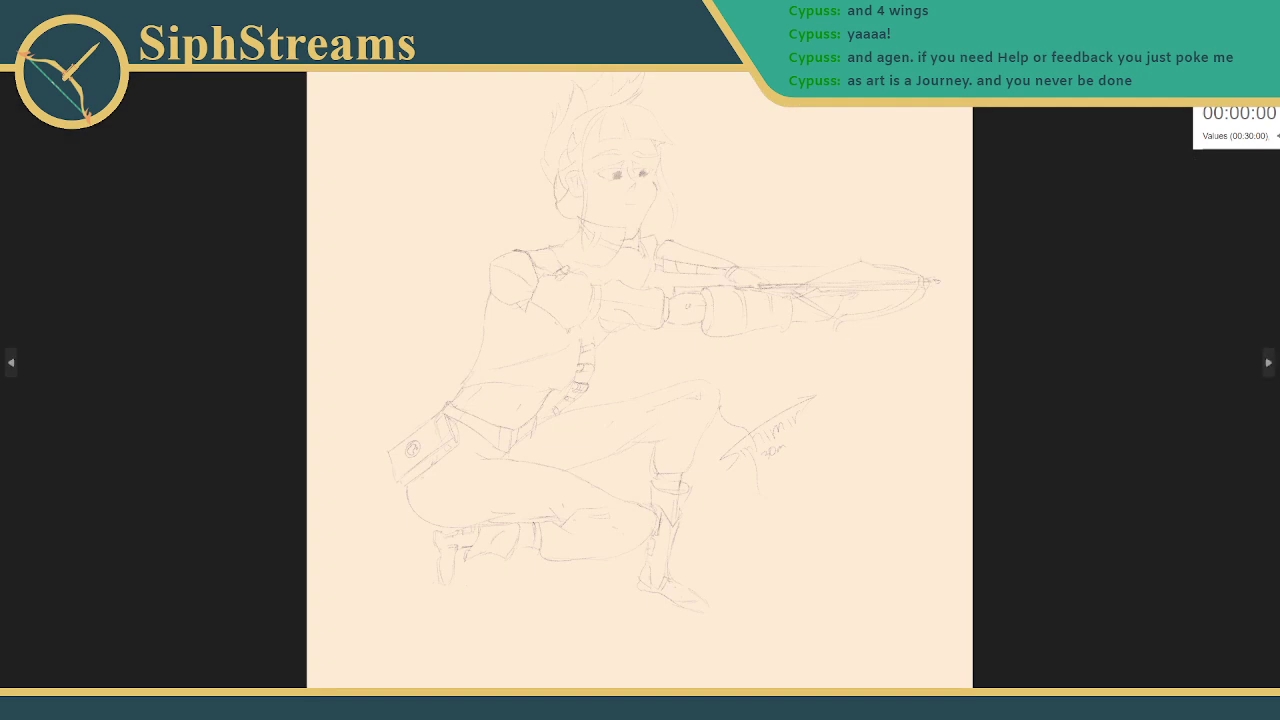
- Close the image viewer and pick up the cropped 23.4.16 Selkie file in the Exports folder
{"action": "key", "text": "alt+F4"}
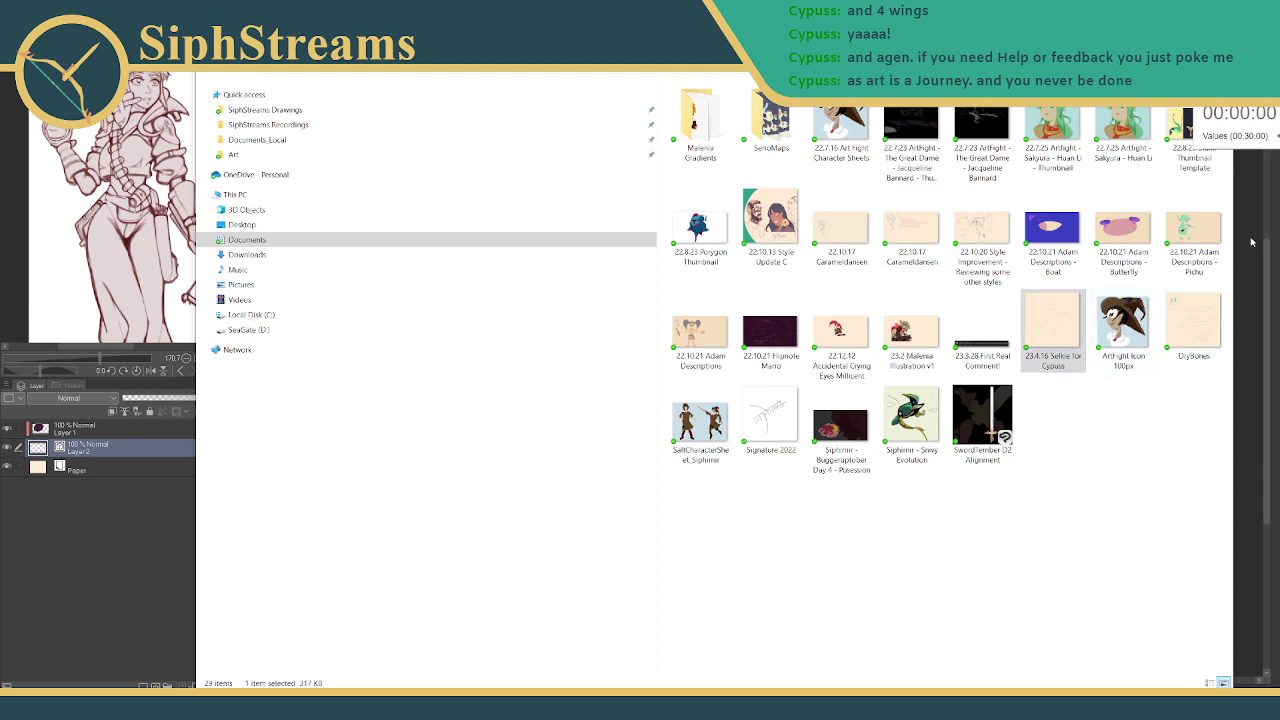
{"action": "left_click", "coordinate": [1046, 330]}
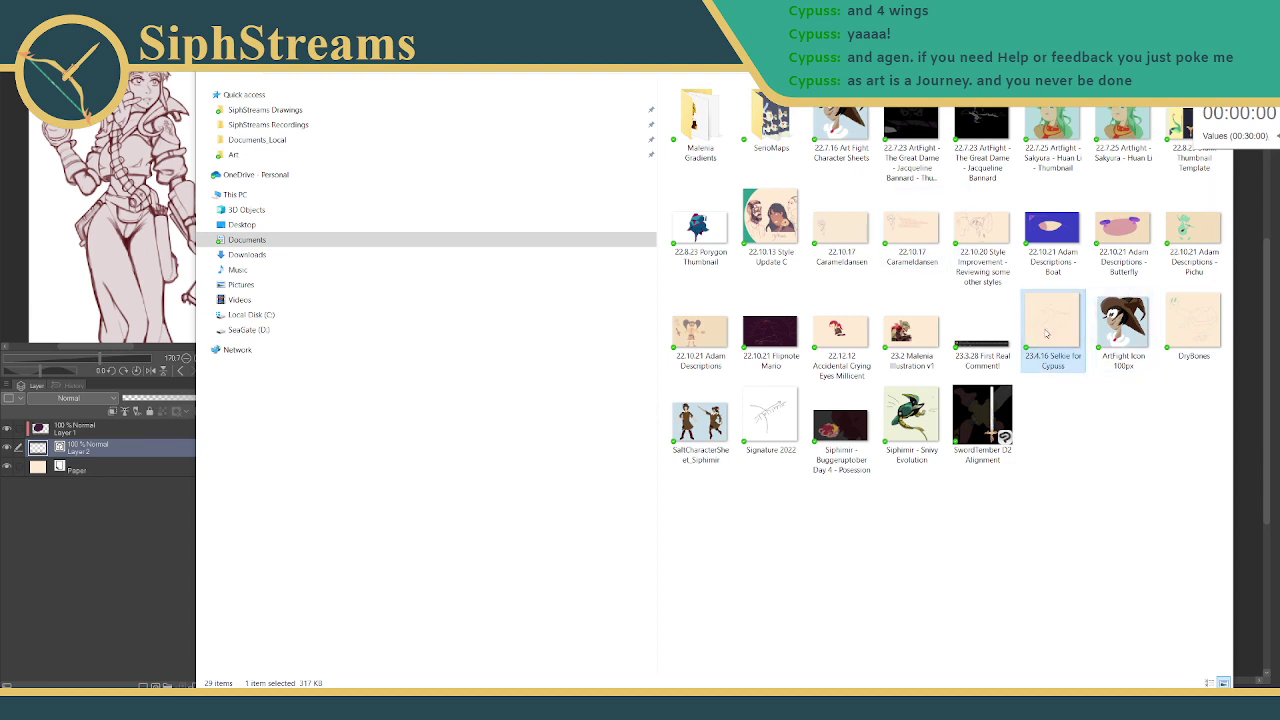
{"action": "left_click_drag", "start_coordinate": [1045, 333], "coordinate": [1080, 350]}
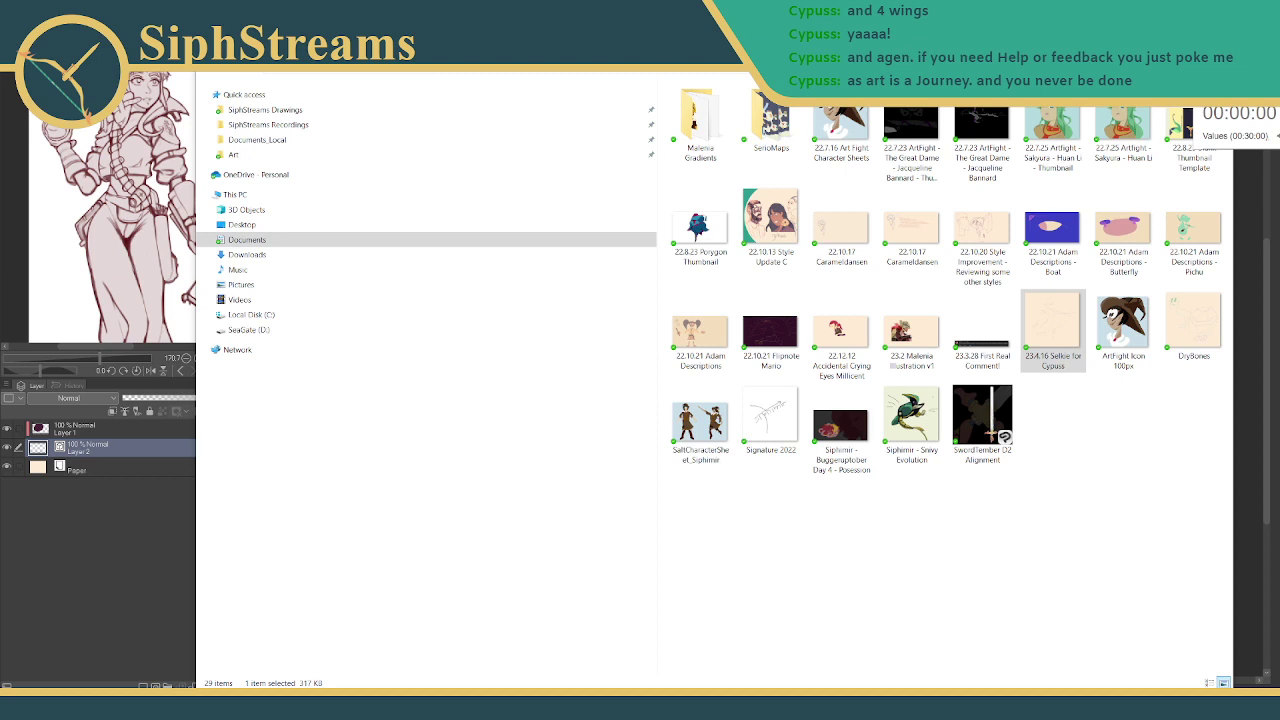